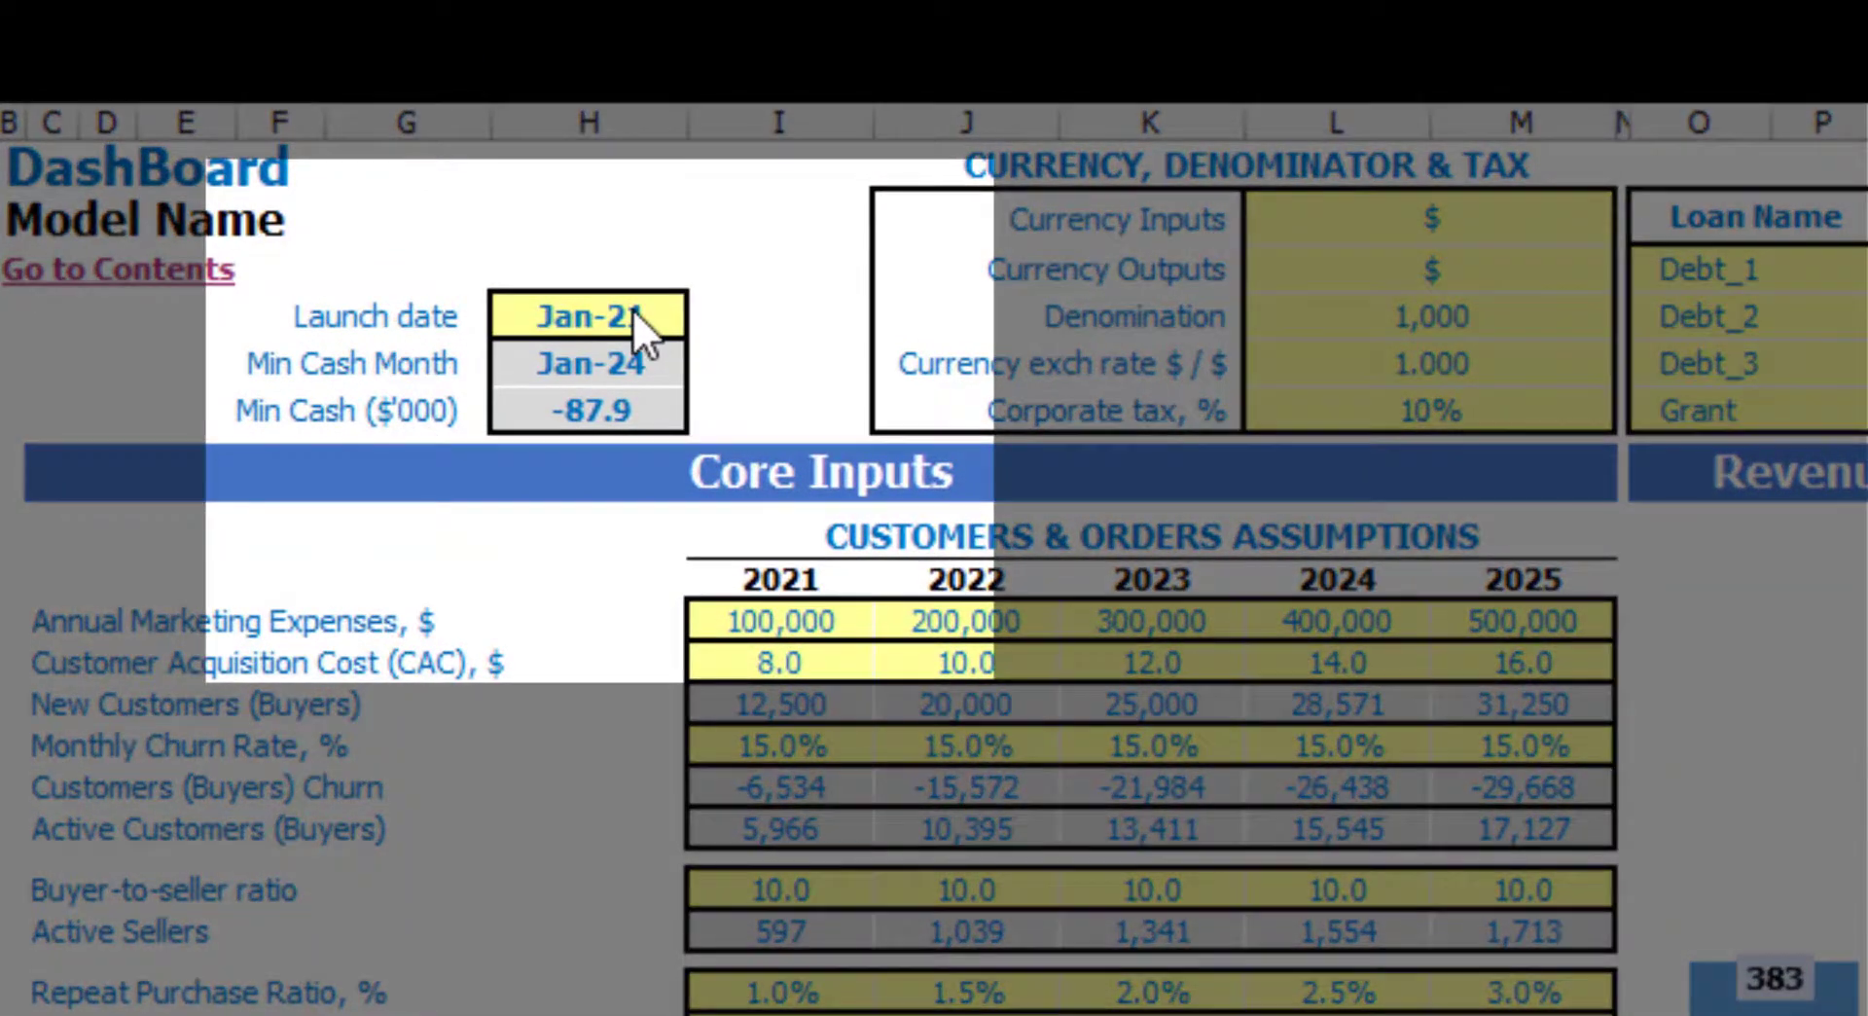
# Step: Set the model's launch date to Mar-21
pyautogui.click(583, 313)
pyautogui.click(713, 317)
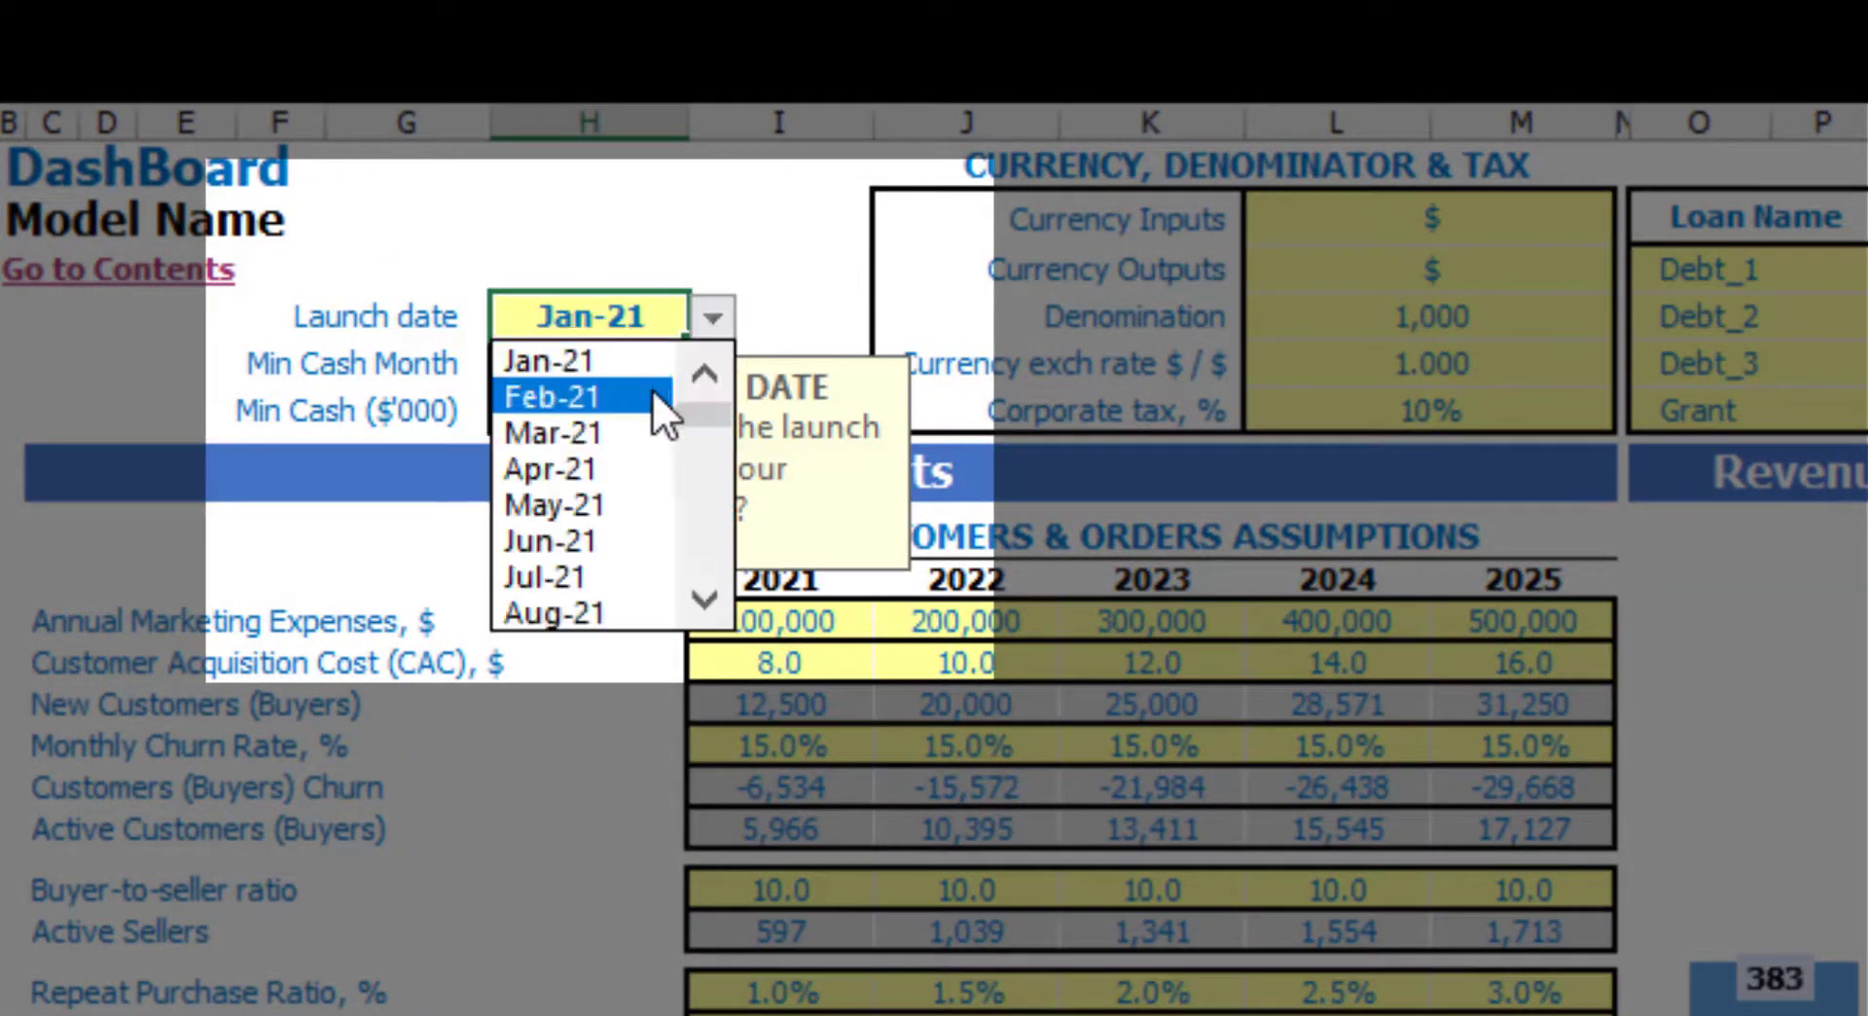
pyautogui.click(619, 428)
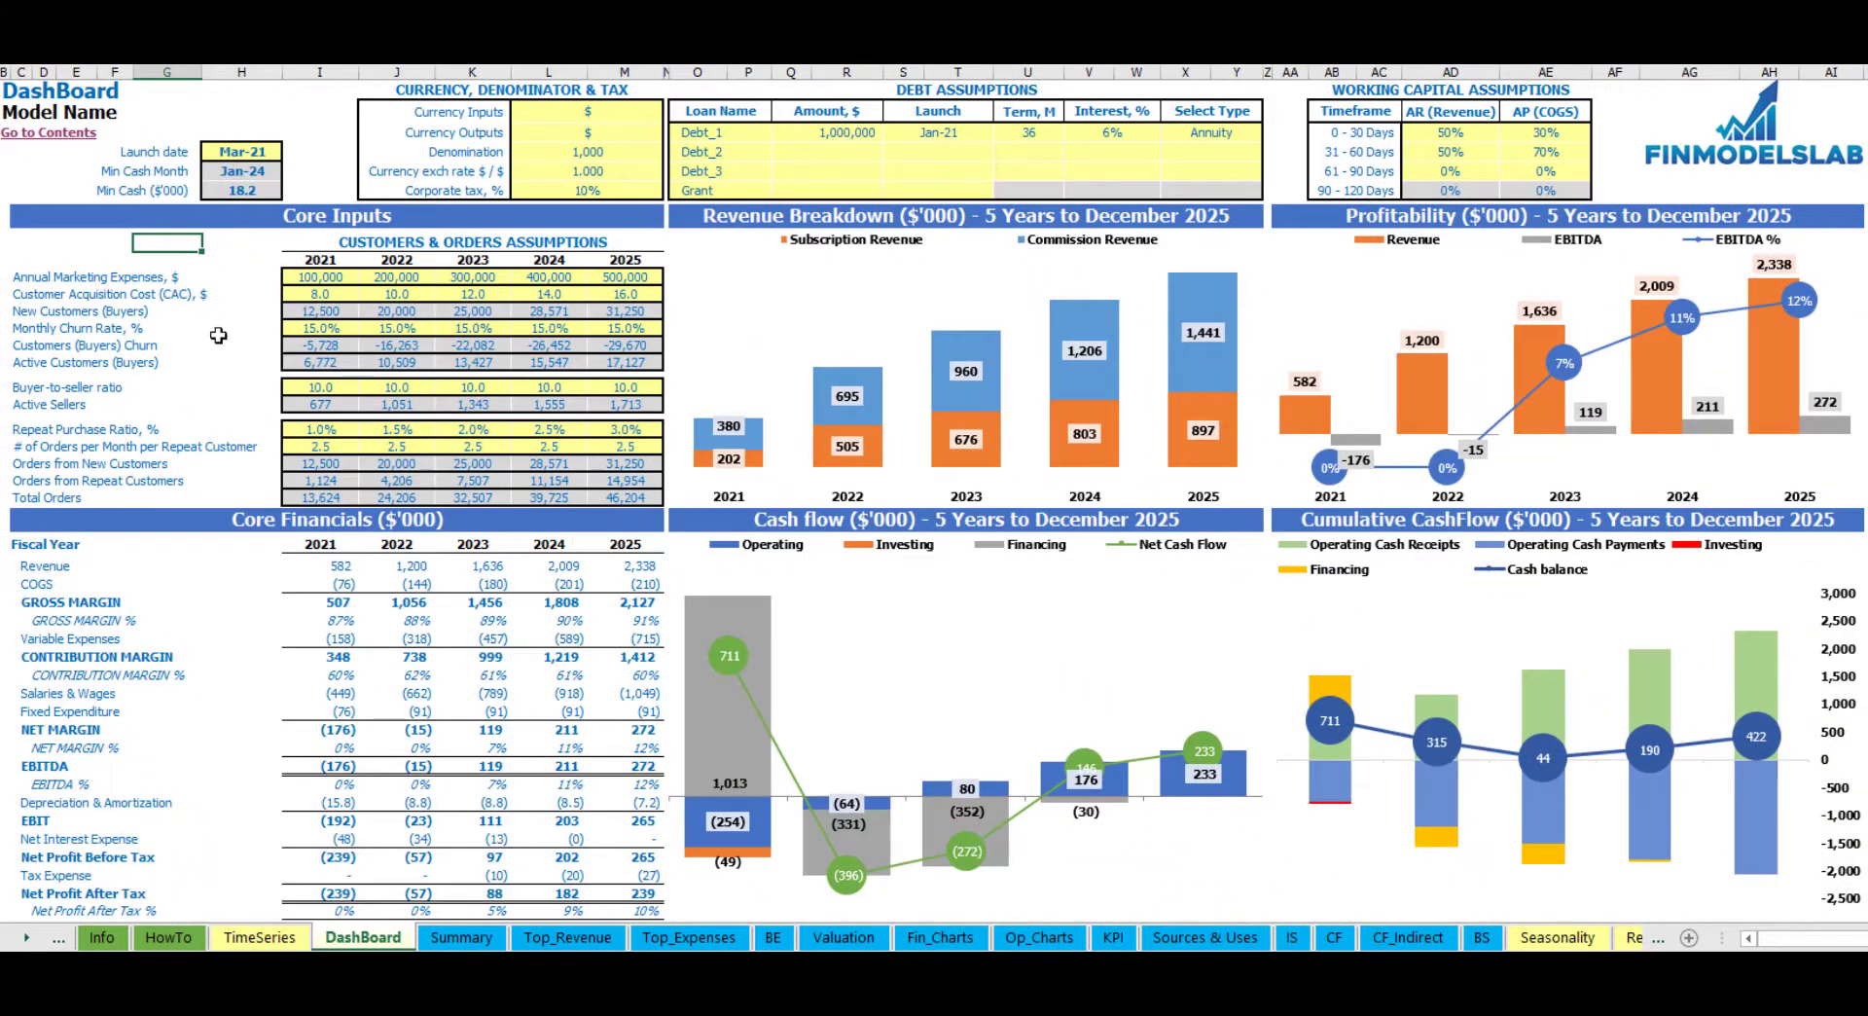
pyautogui.click(68, 243)
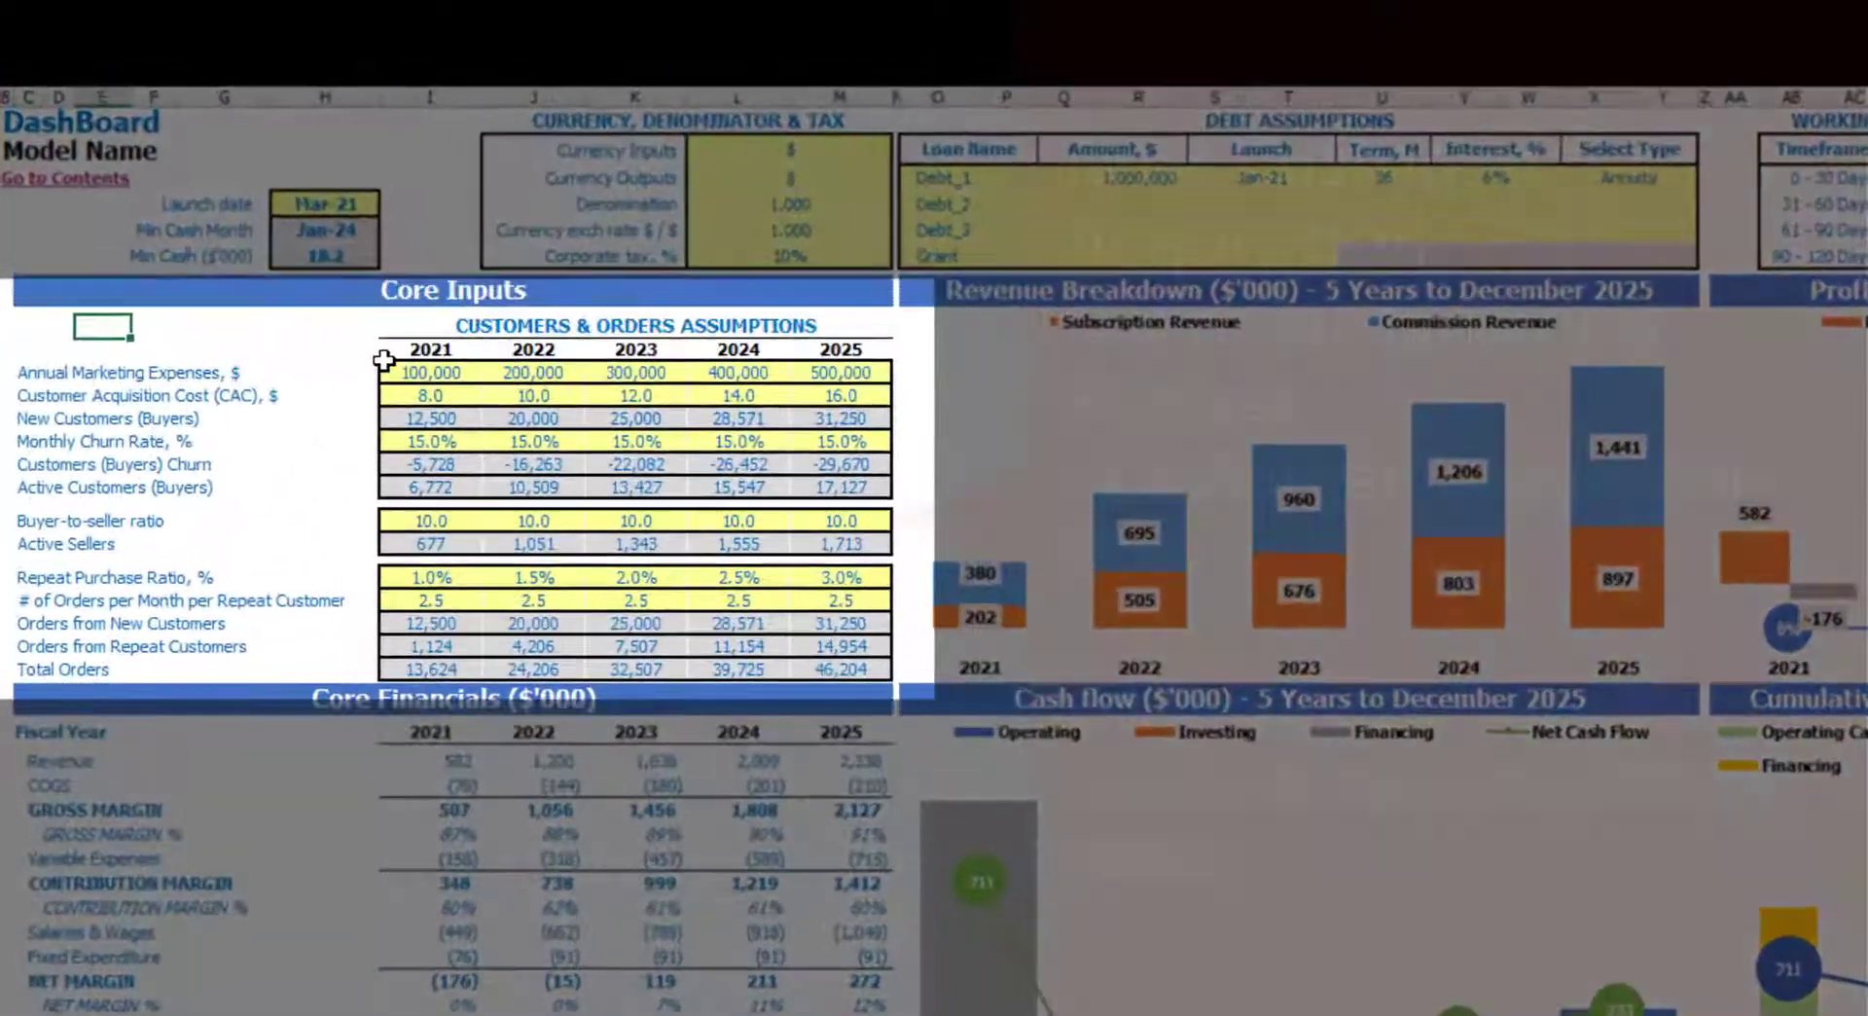
# Step: Set the annual marketing expenses to 50,000 for 2021 and to the formula =I12+100000 for 2022
pyautogui.moveTo(385, 368); pyautogui.dragTo(815, 371)
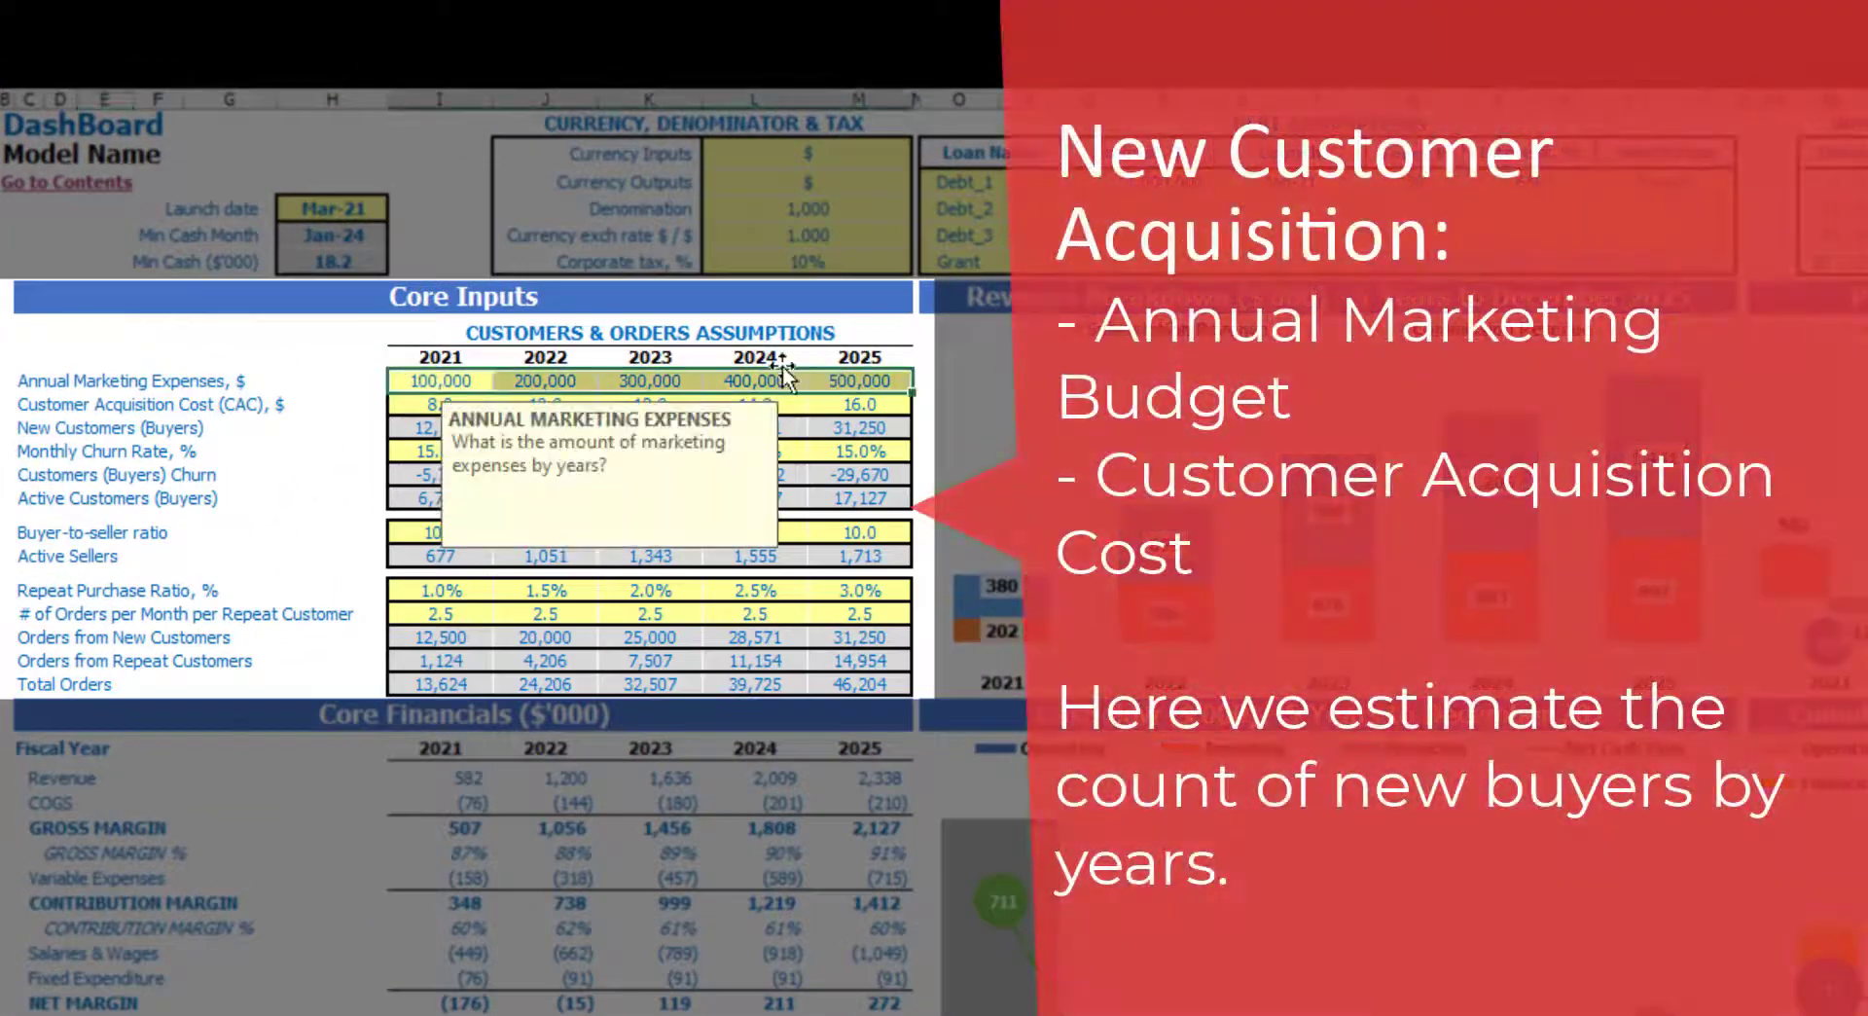
pyautogui.click(444, 382)
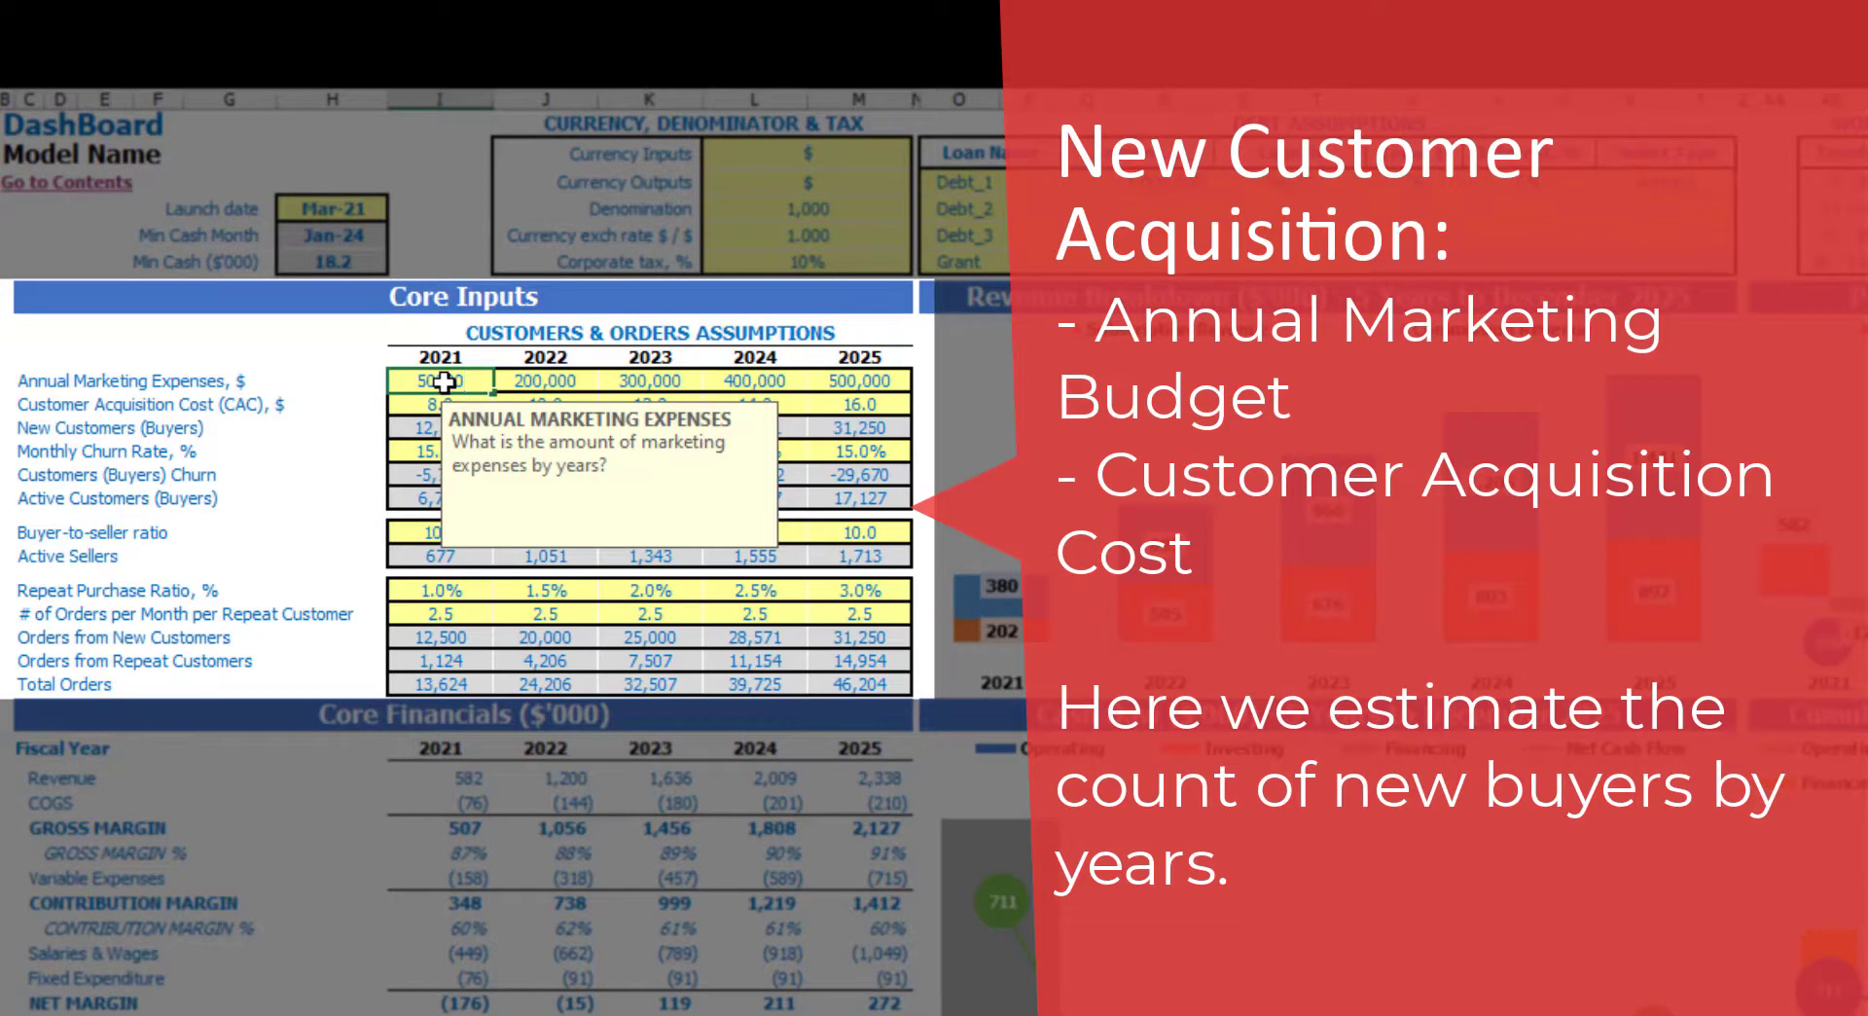
pyautogui.write('50000')
pyautogui.press('Tab')
pyautogui.write('=I12+1')
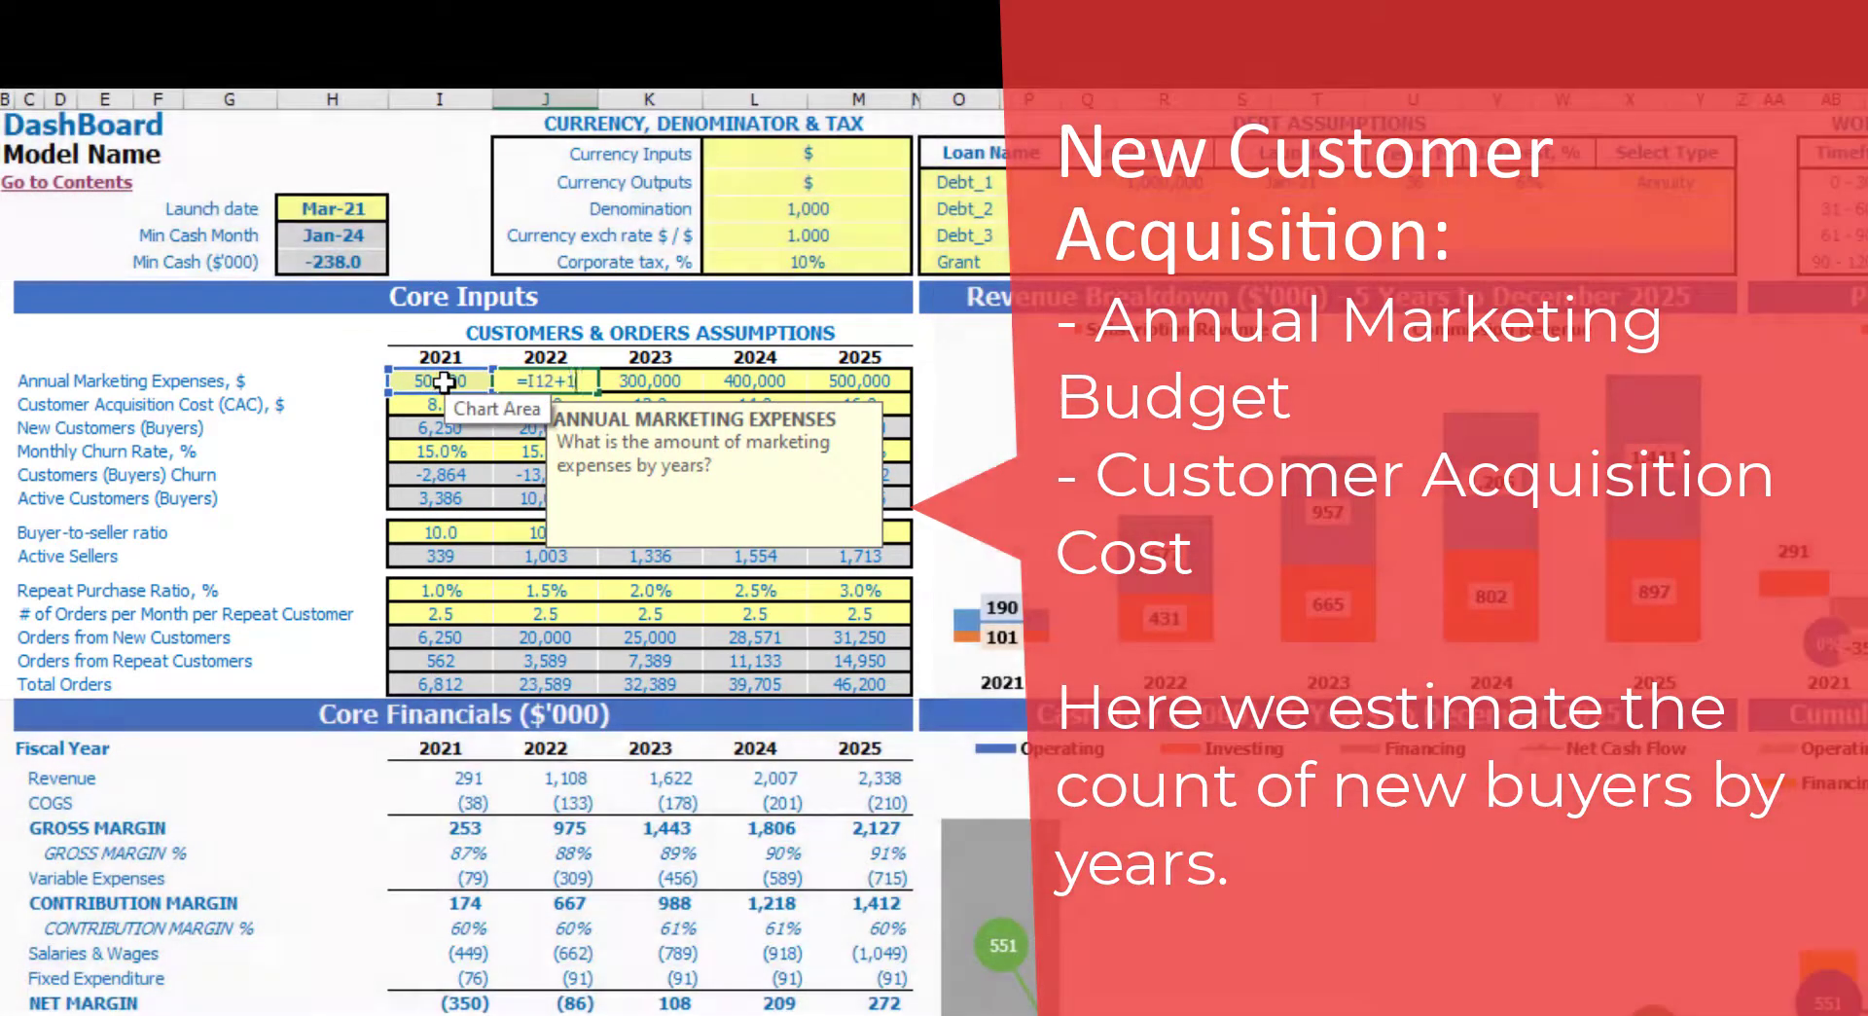
pyautogui.write('00000')
pyautogui.press('Return')
# Step: Copy the 2022 annual marketing expenses formula across 2023 to 2025
pyautogui.press('Up')
pyautogui.hotkey('ctrl', 'c')
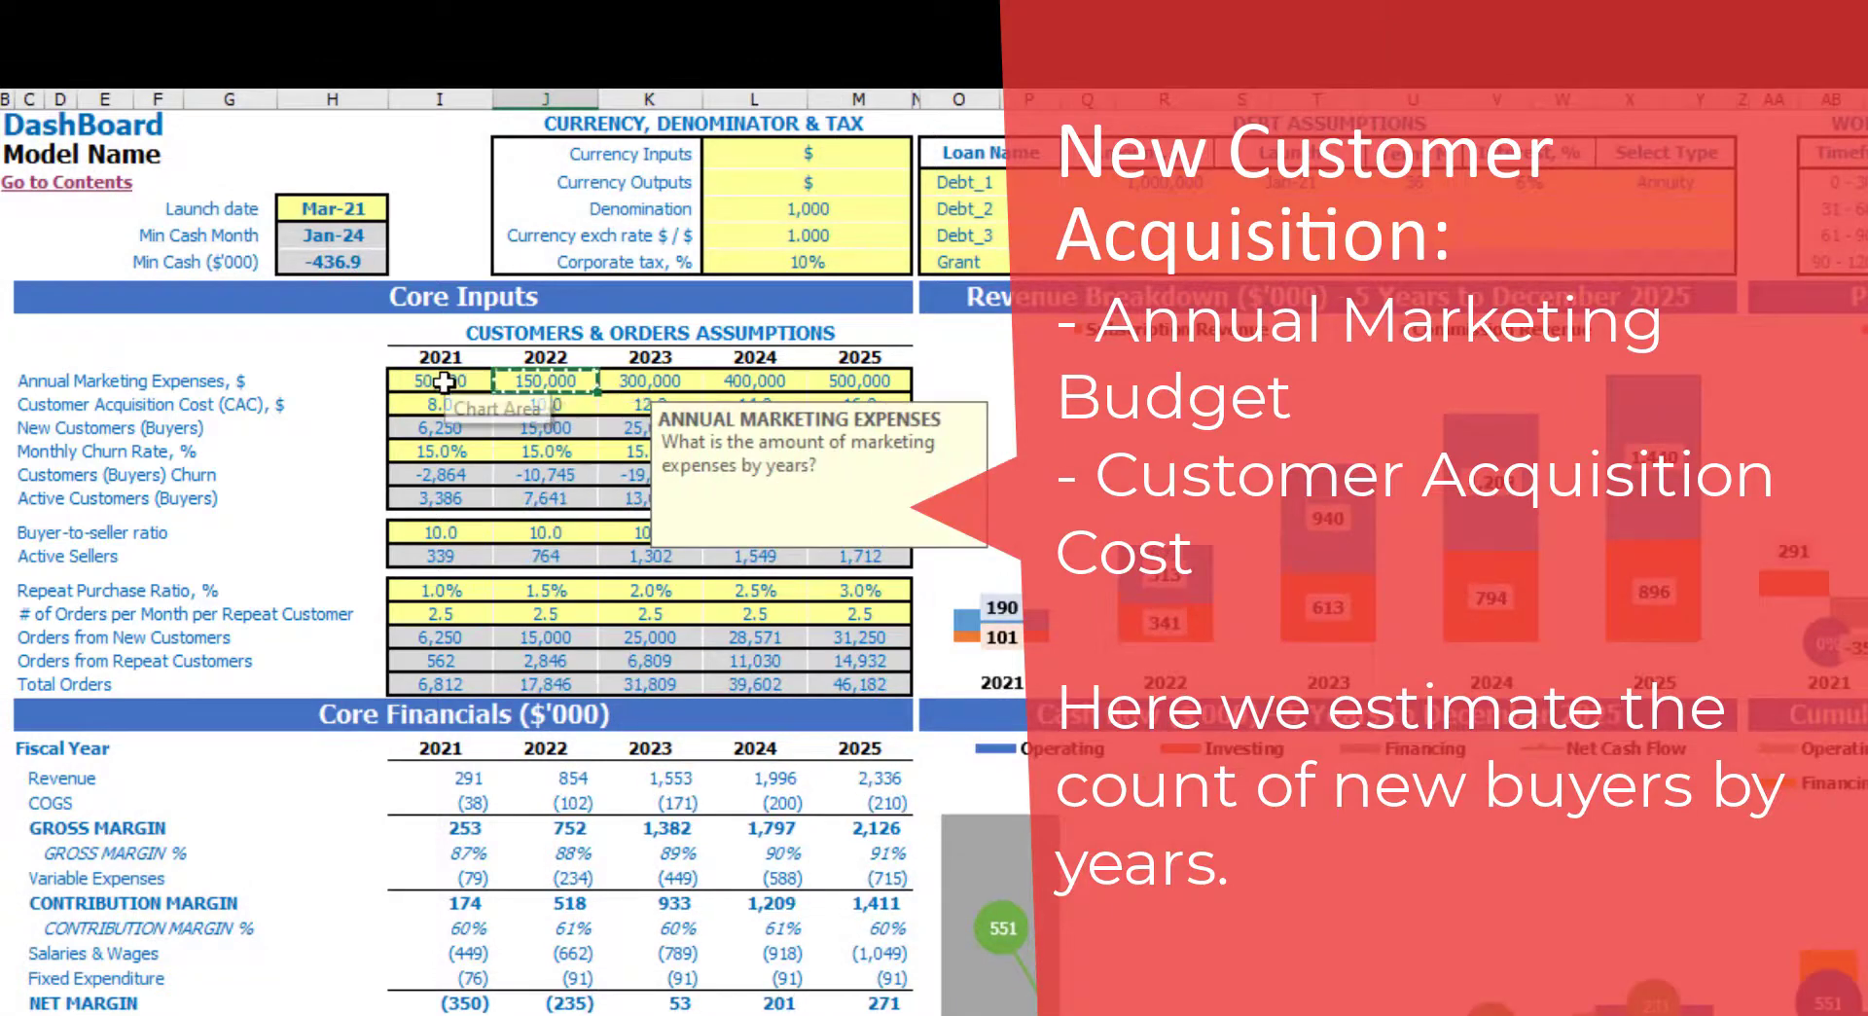
pyautogui.press('Right')
pyautogui.hotkey('shift', 'Right')
pyautogui.hotkey('shift', 'Right')
pyautogui.hotkey('ctrl', 'v')
pyautogui.click(341, 336)
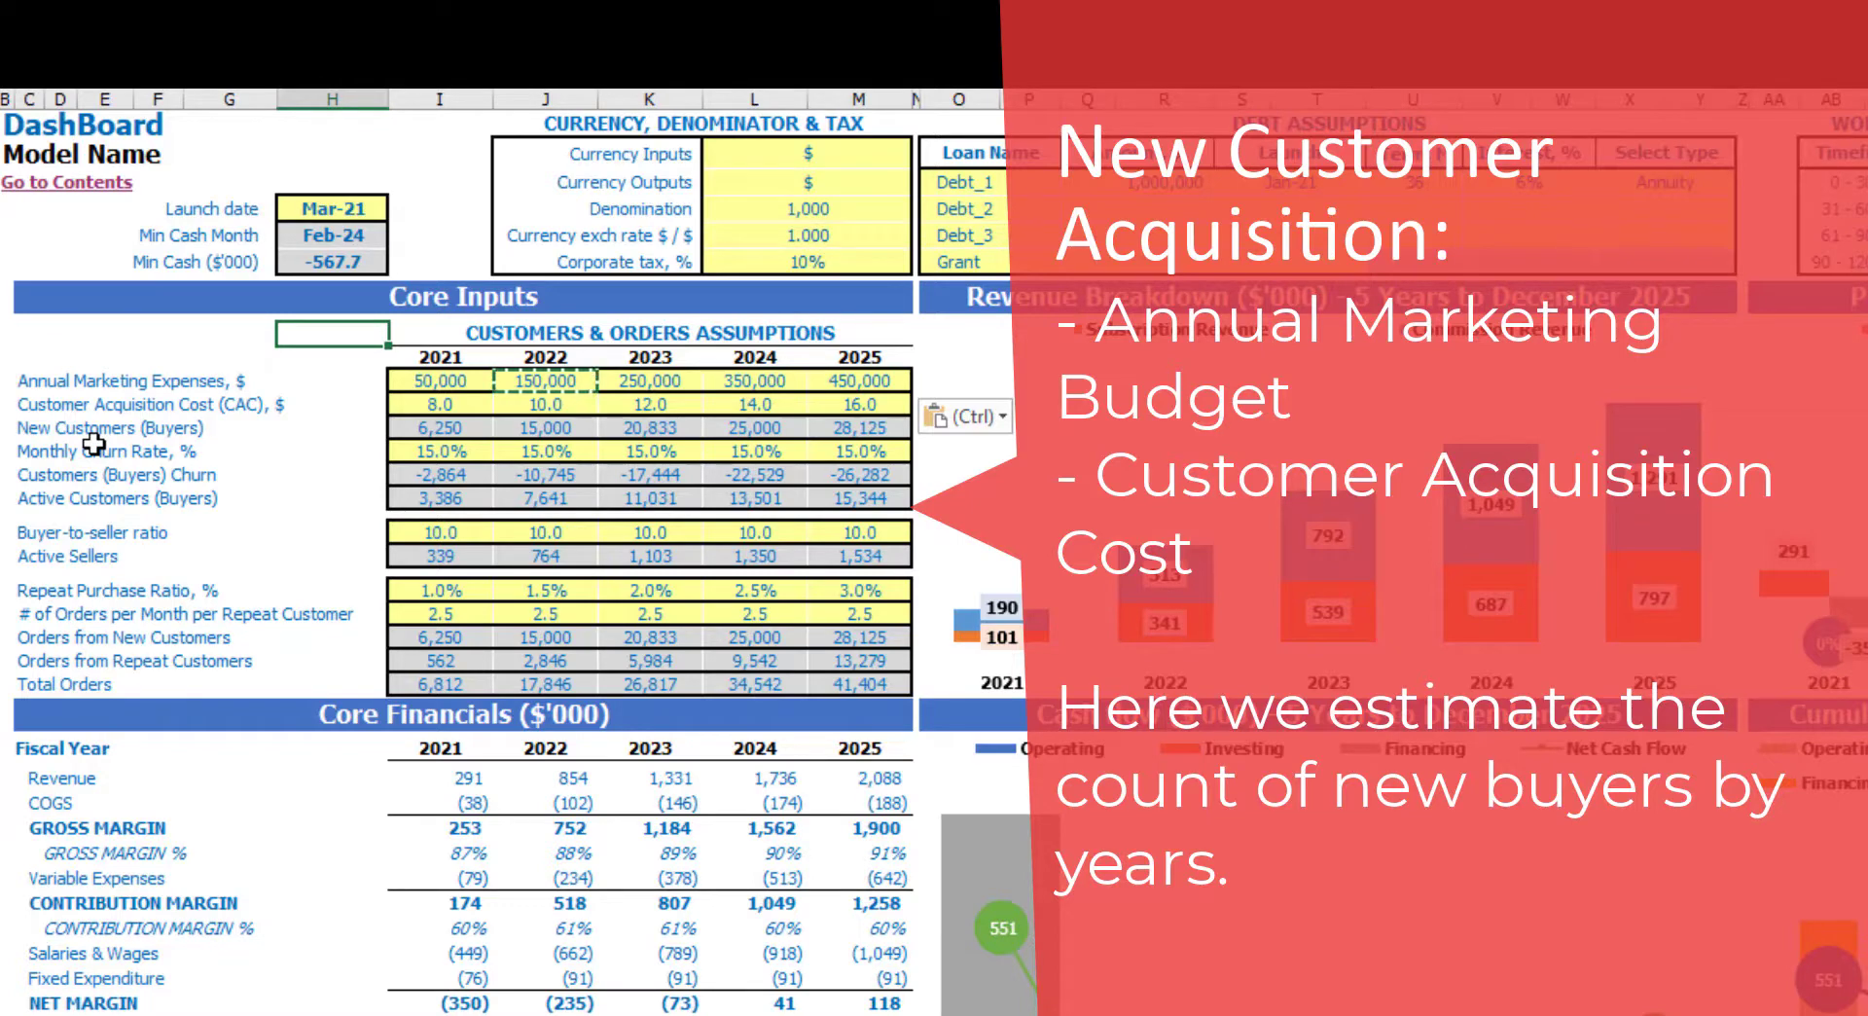
pyautogui.click(99, 342)
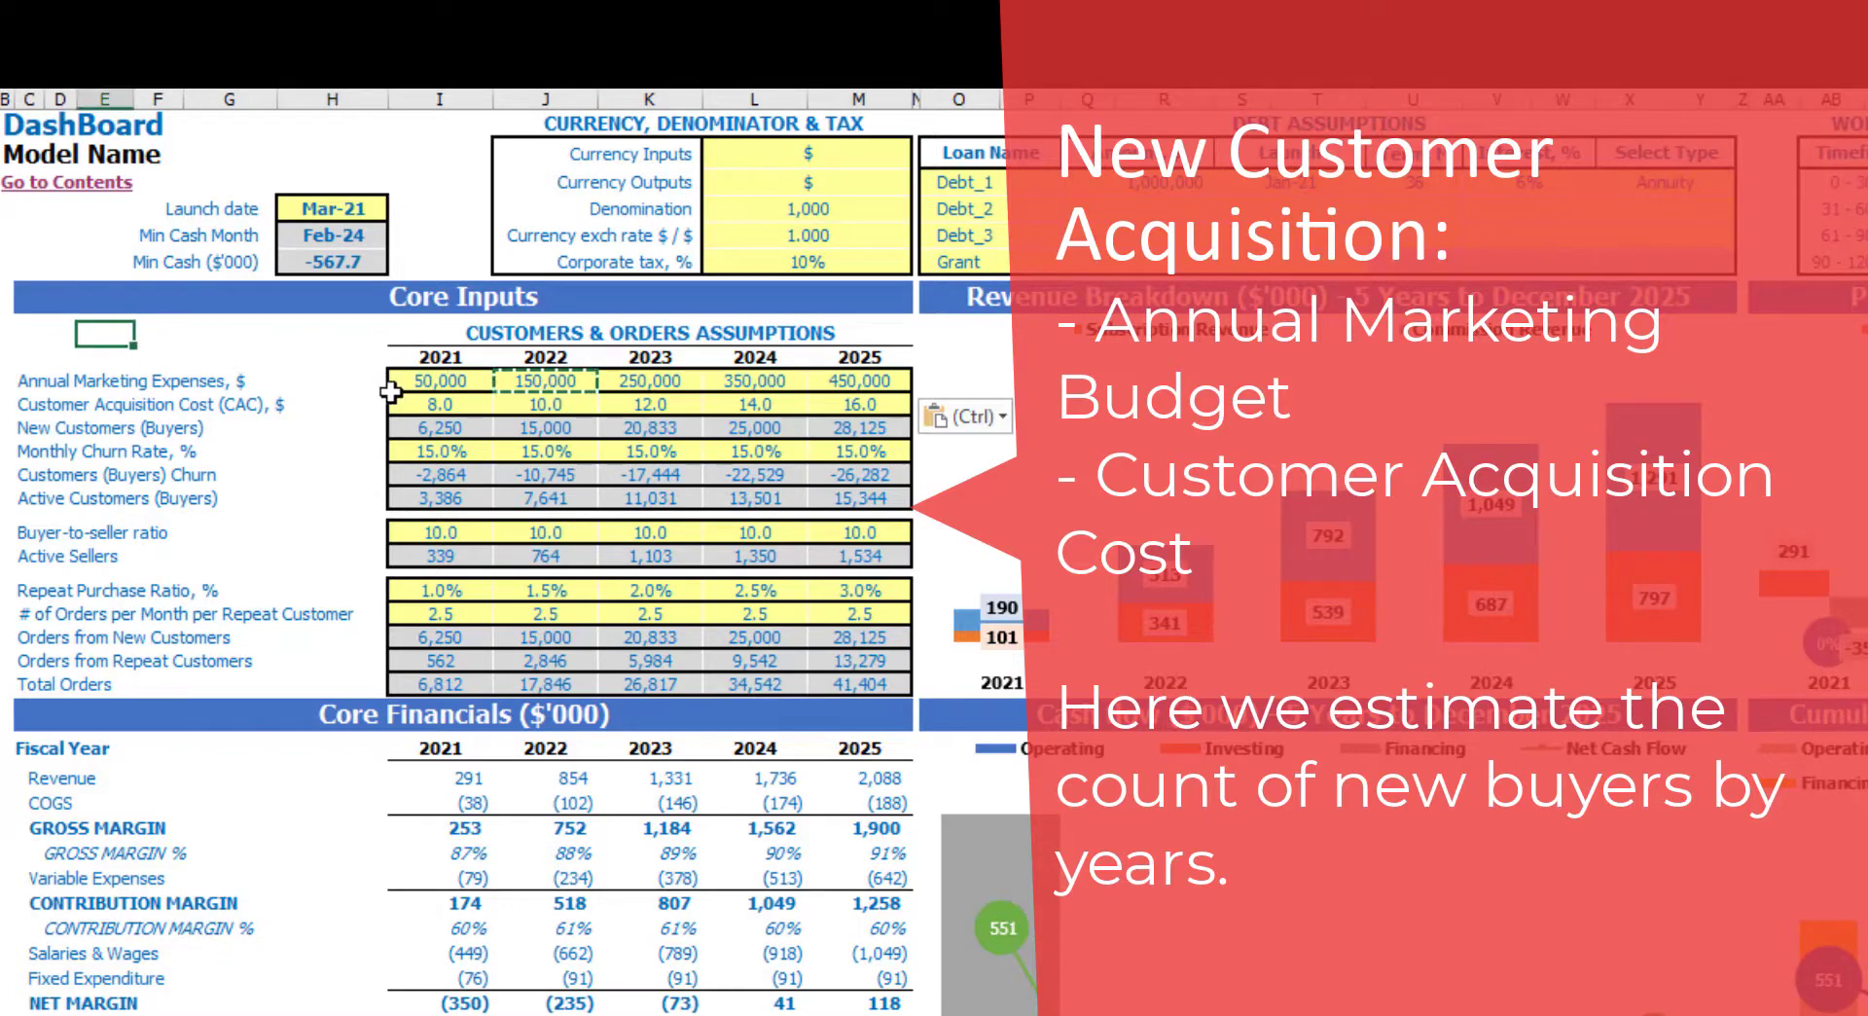
pyautogui.click(329, 364)
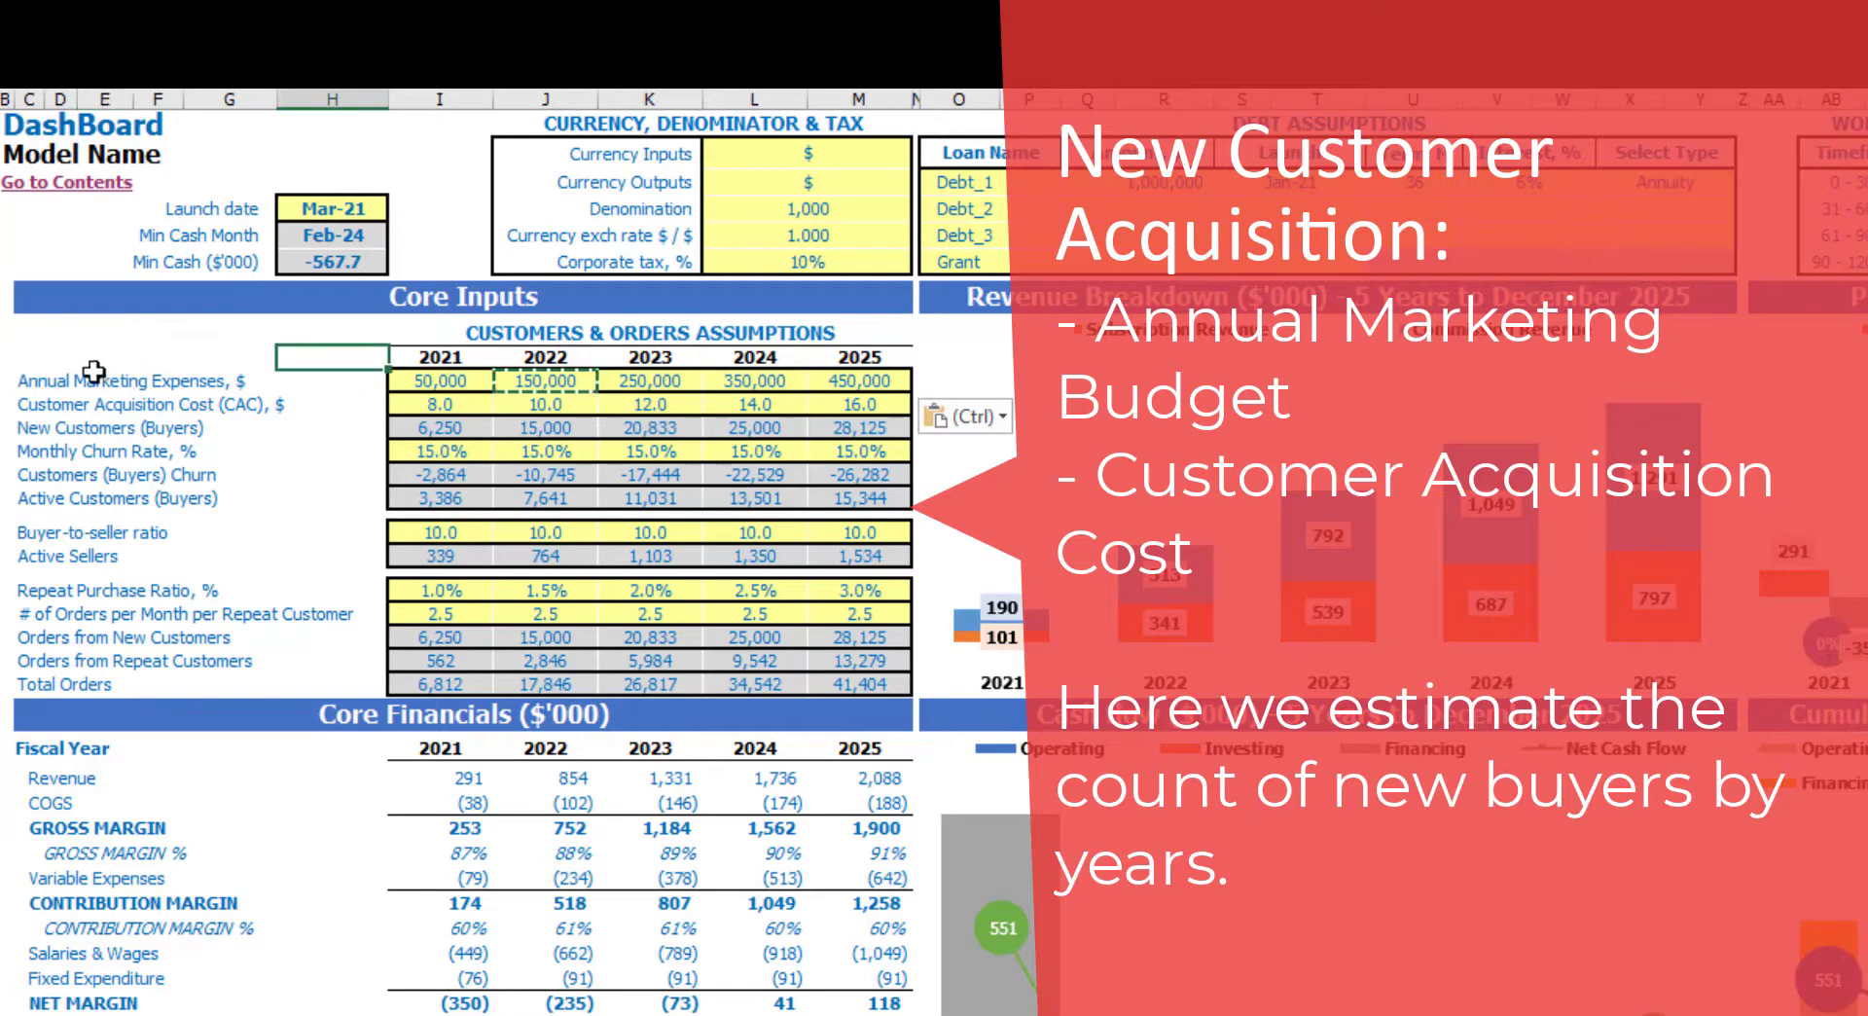
# Step: Set the customer acquisition cost to 10 for 2021 and to the previous year's value plus 1 for 2022
pyautogui.doubleClick(460, 402)
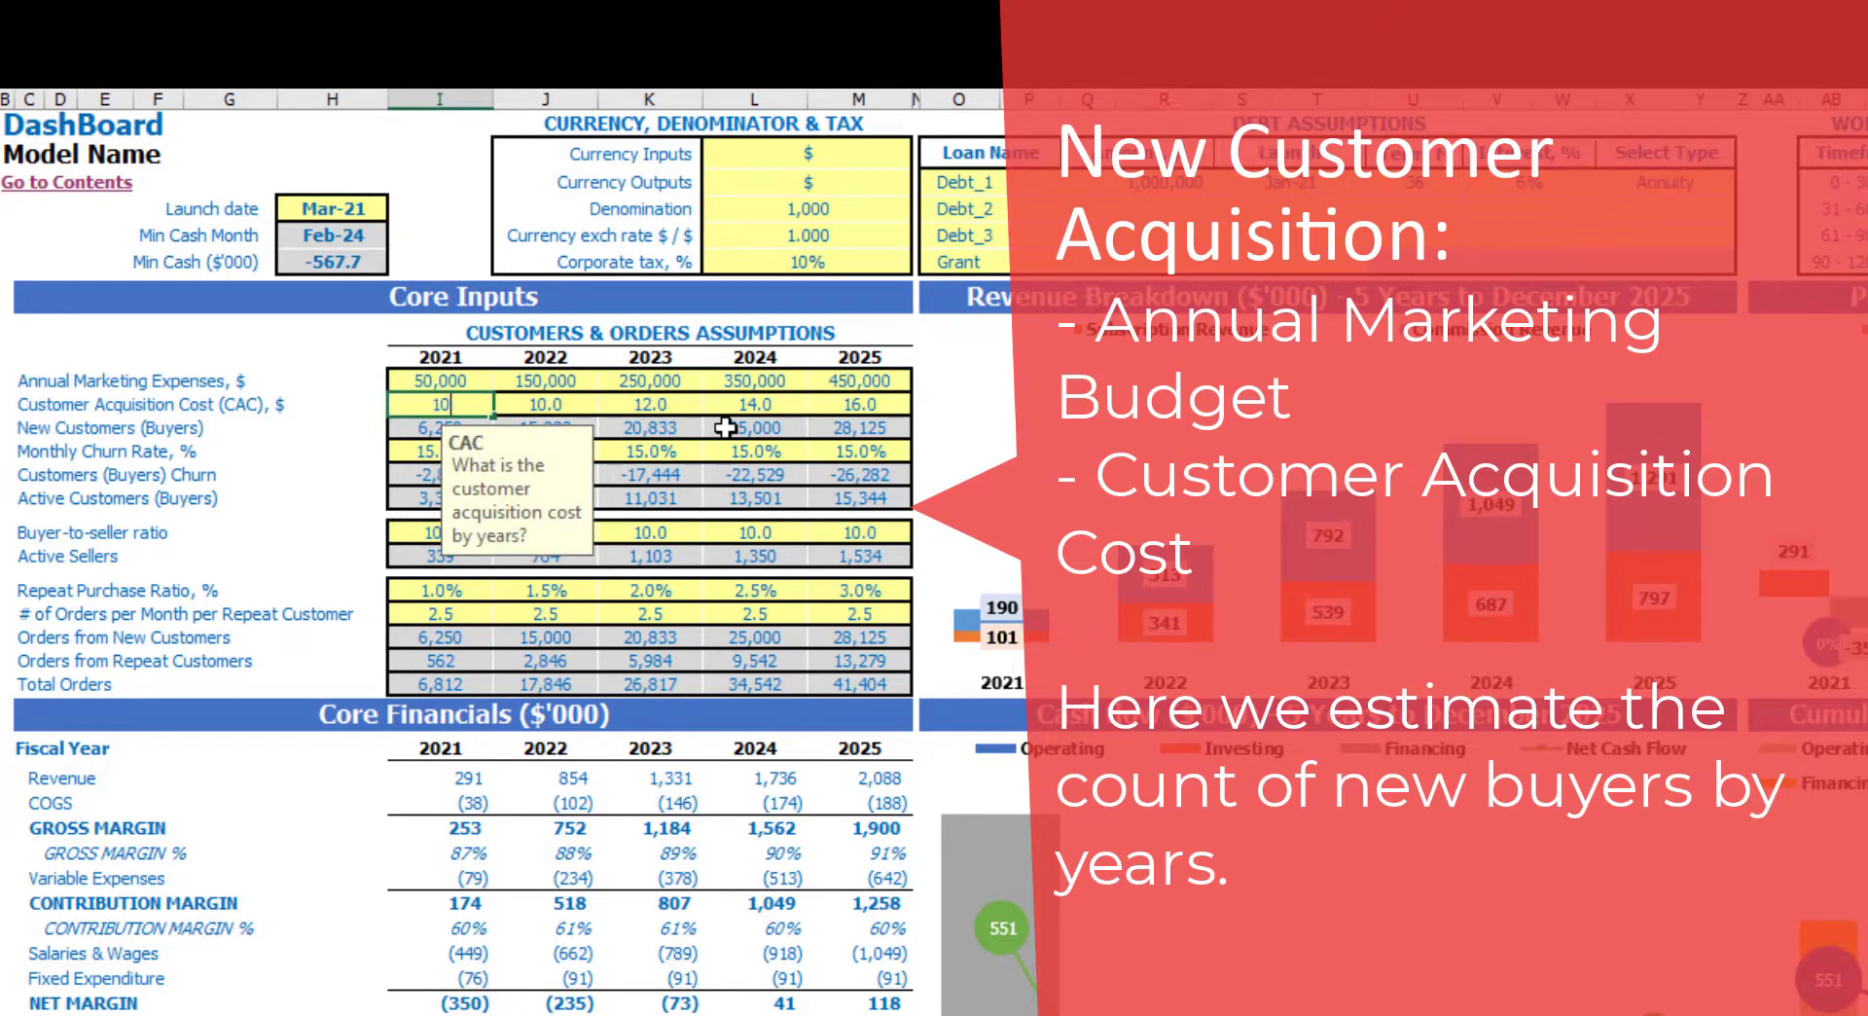
pyautogui.write('10')
pyautogui.press('Tab')
pyautogui.write('+1')
pyautogui.hotkey('ctrl', 'Return')
# Step: Copy the 2022 customer acquisition cost formula across 2023 to 2025
pyautogui.hotkey('ctrl', 'c')
pyautogui.press('Right')
pyautogui.hotkey('shift', 'Right')
pyautogui.hotkey('shift', 'Right')
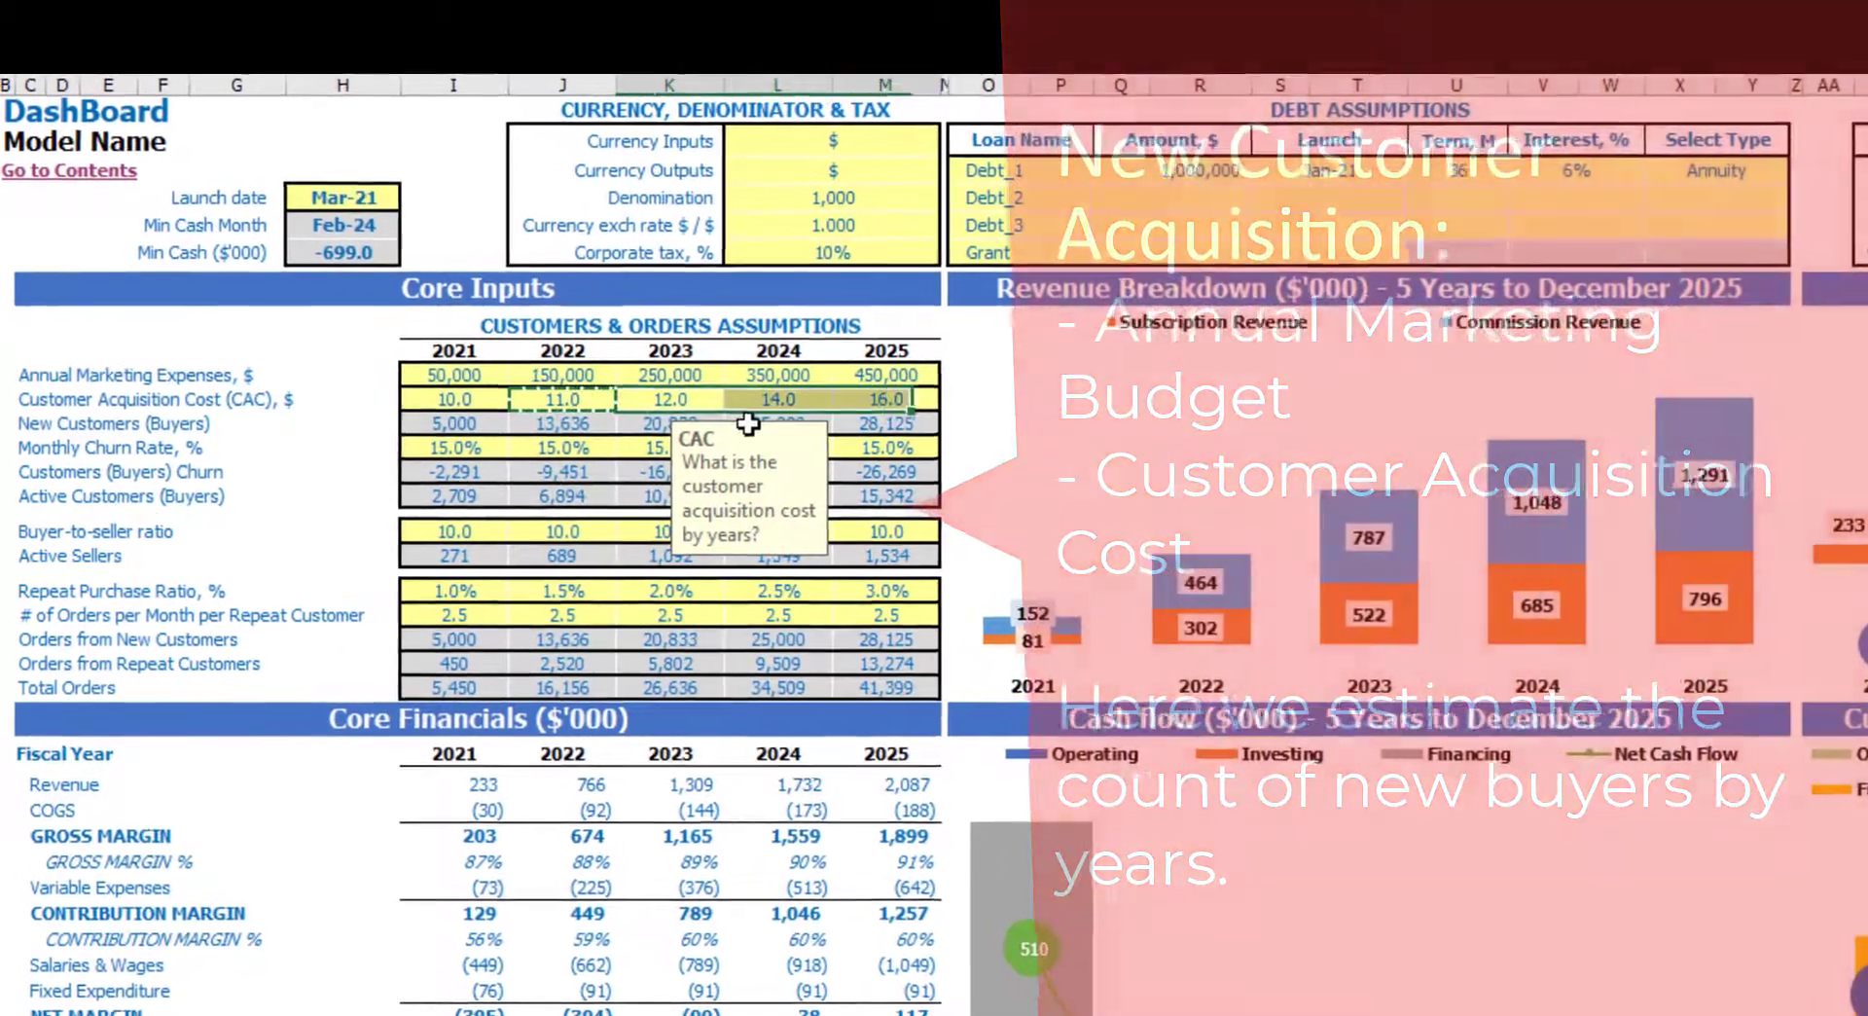
pyautogui.hotkey('ctrl', 'v')
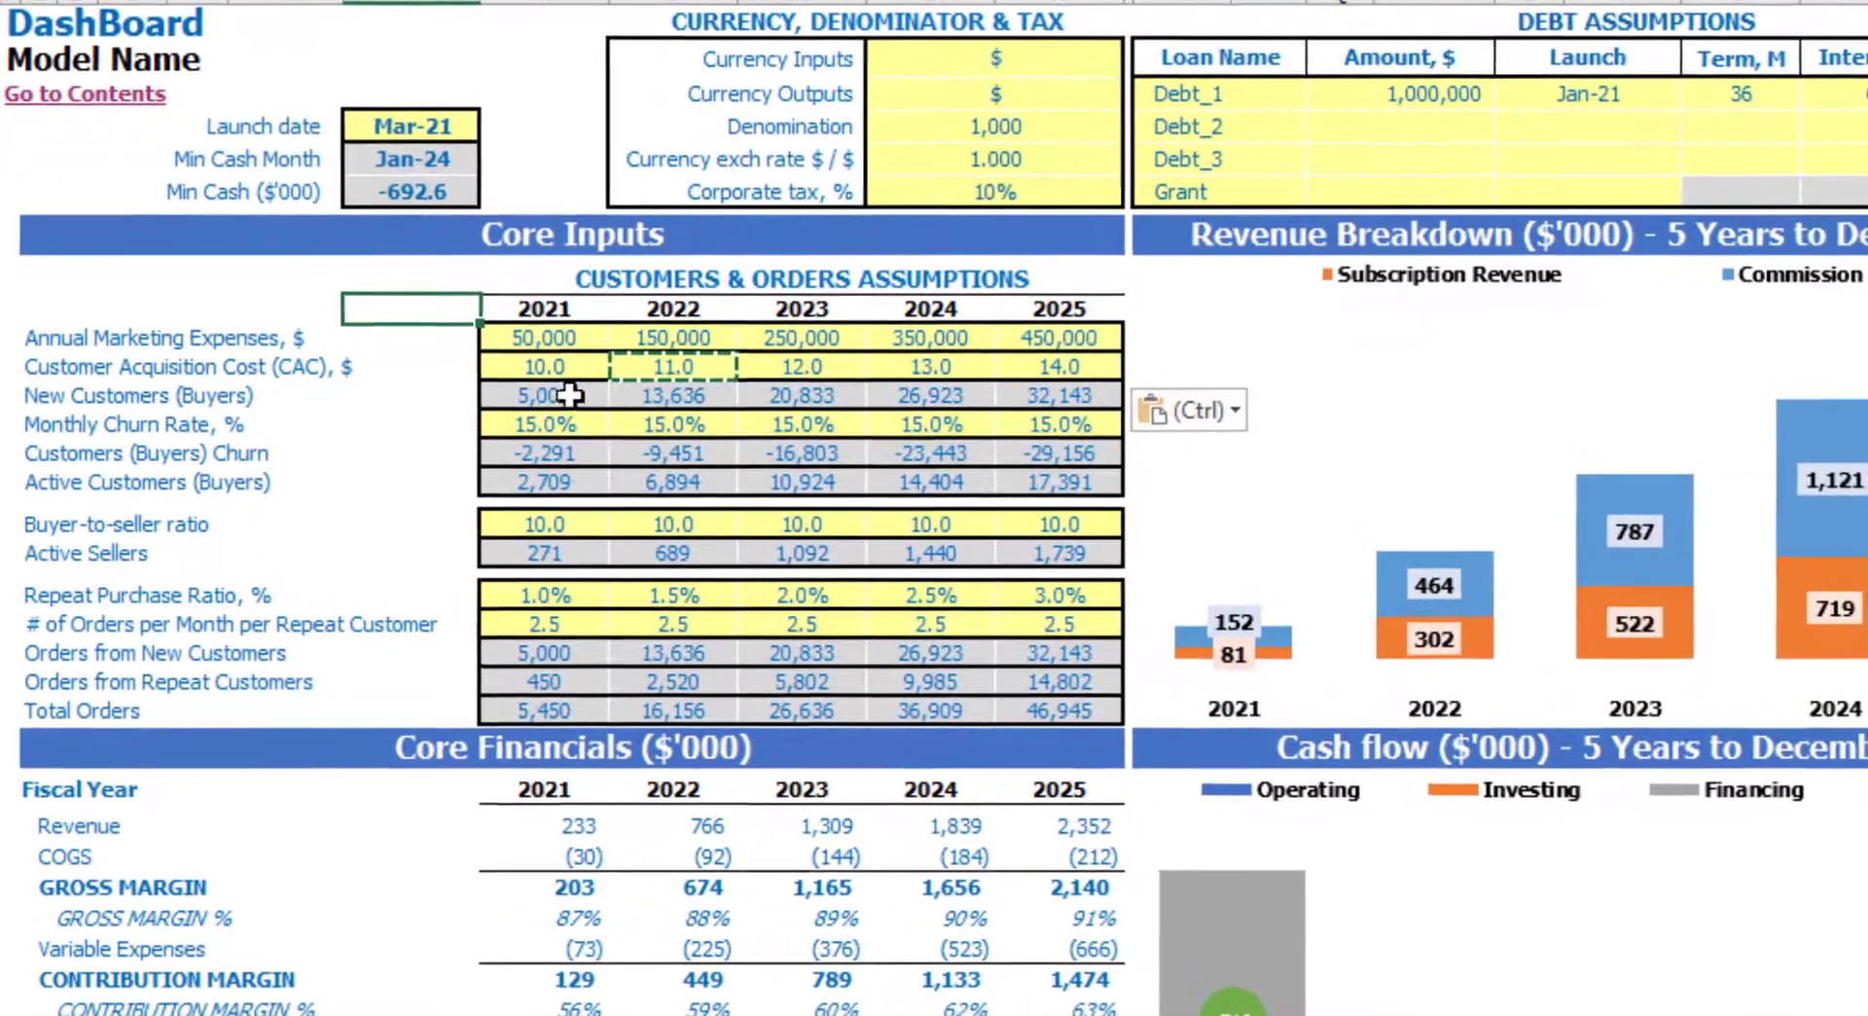
# Step: Examine the calculated new customers (buyers) for each year from 2021 to 2025
pyautogui.click(569, 394)
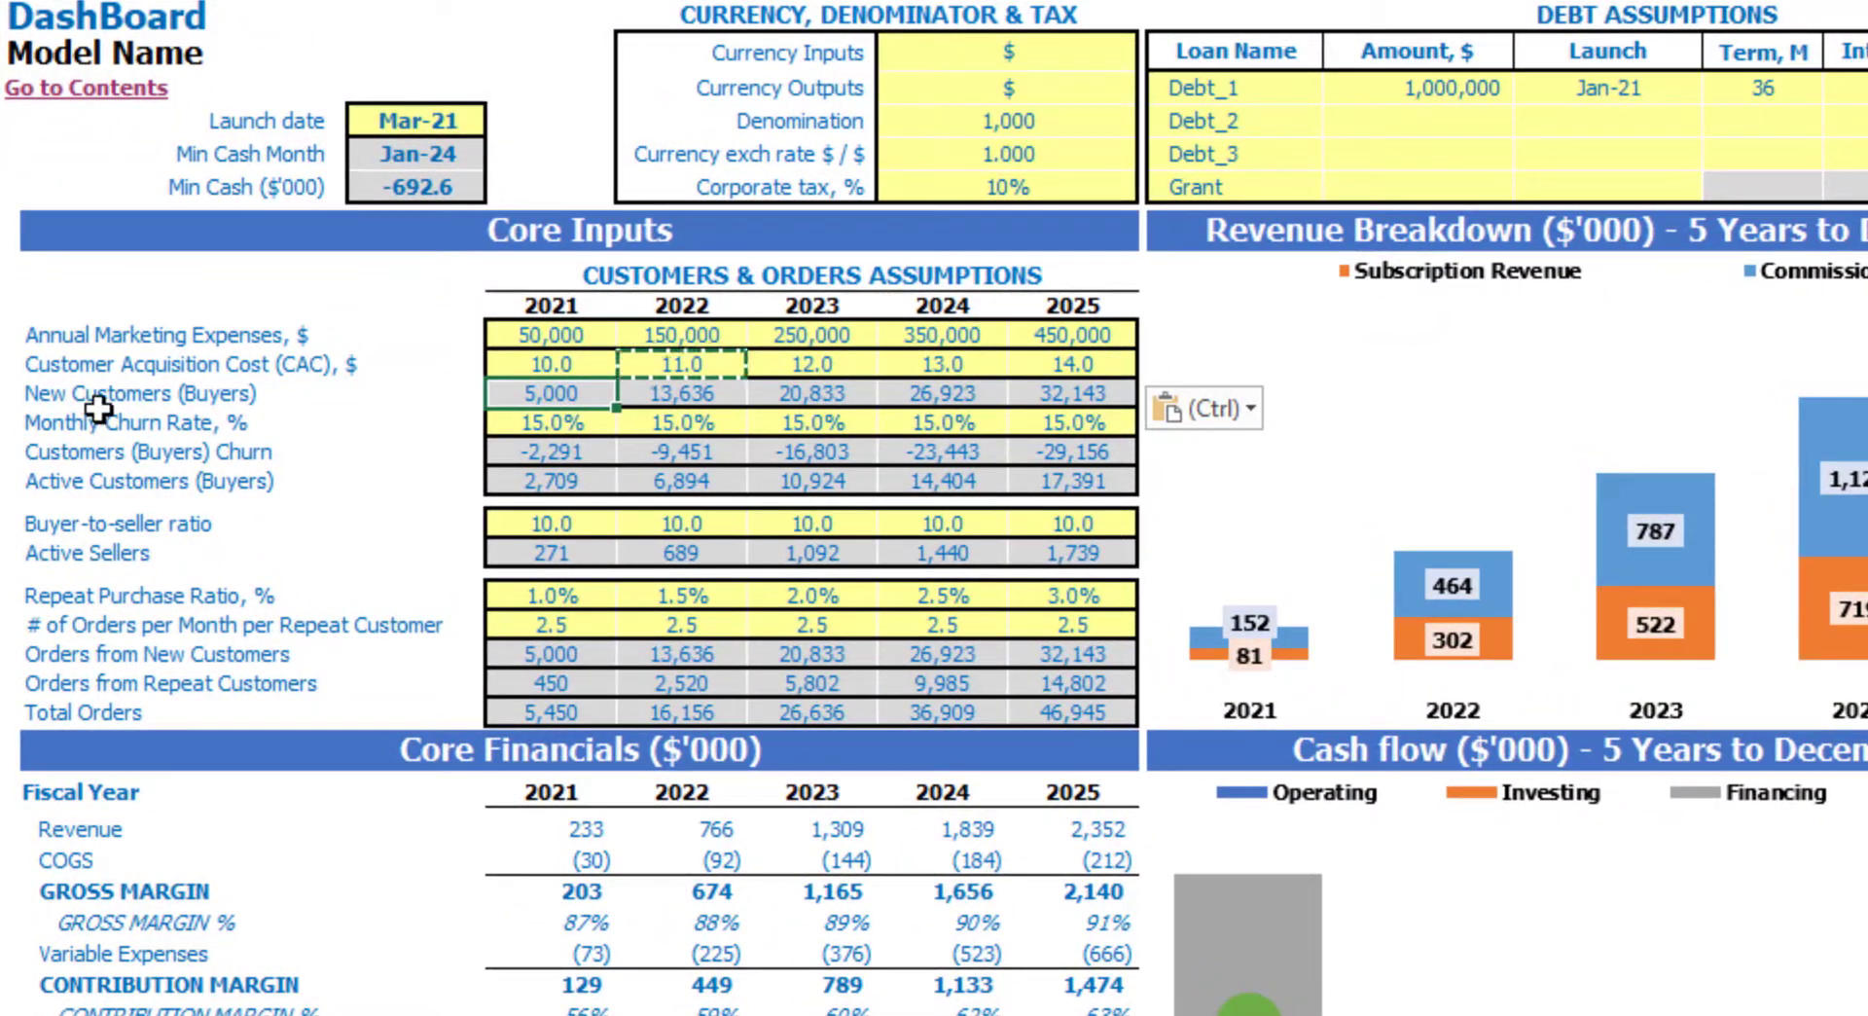
pyautogui.press('Right')
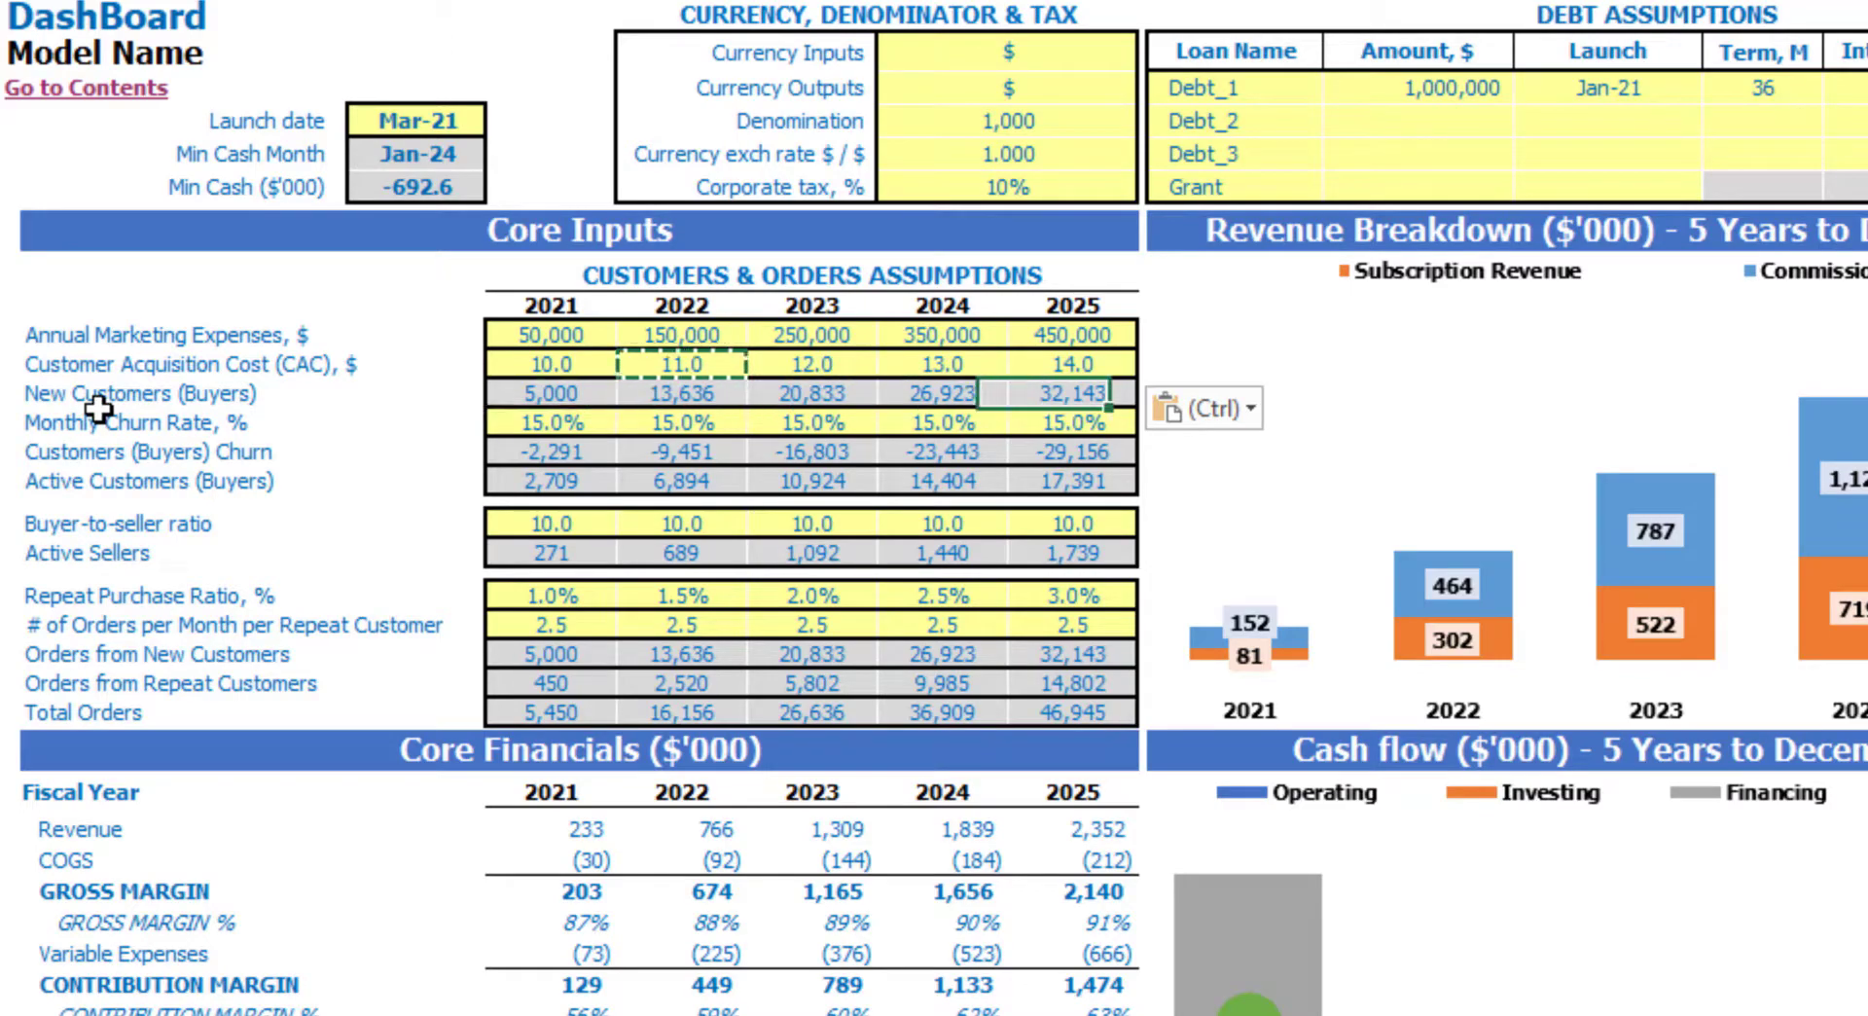
pyautogui.press('Right')
pyautogui.press('Right')
pyautogui.press('Right')
pyautogui.press('Left')
pyautogui.press('Left')
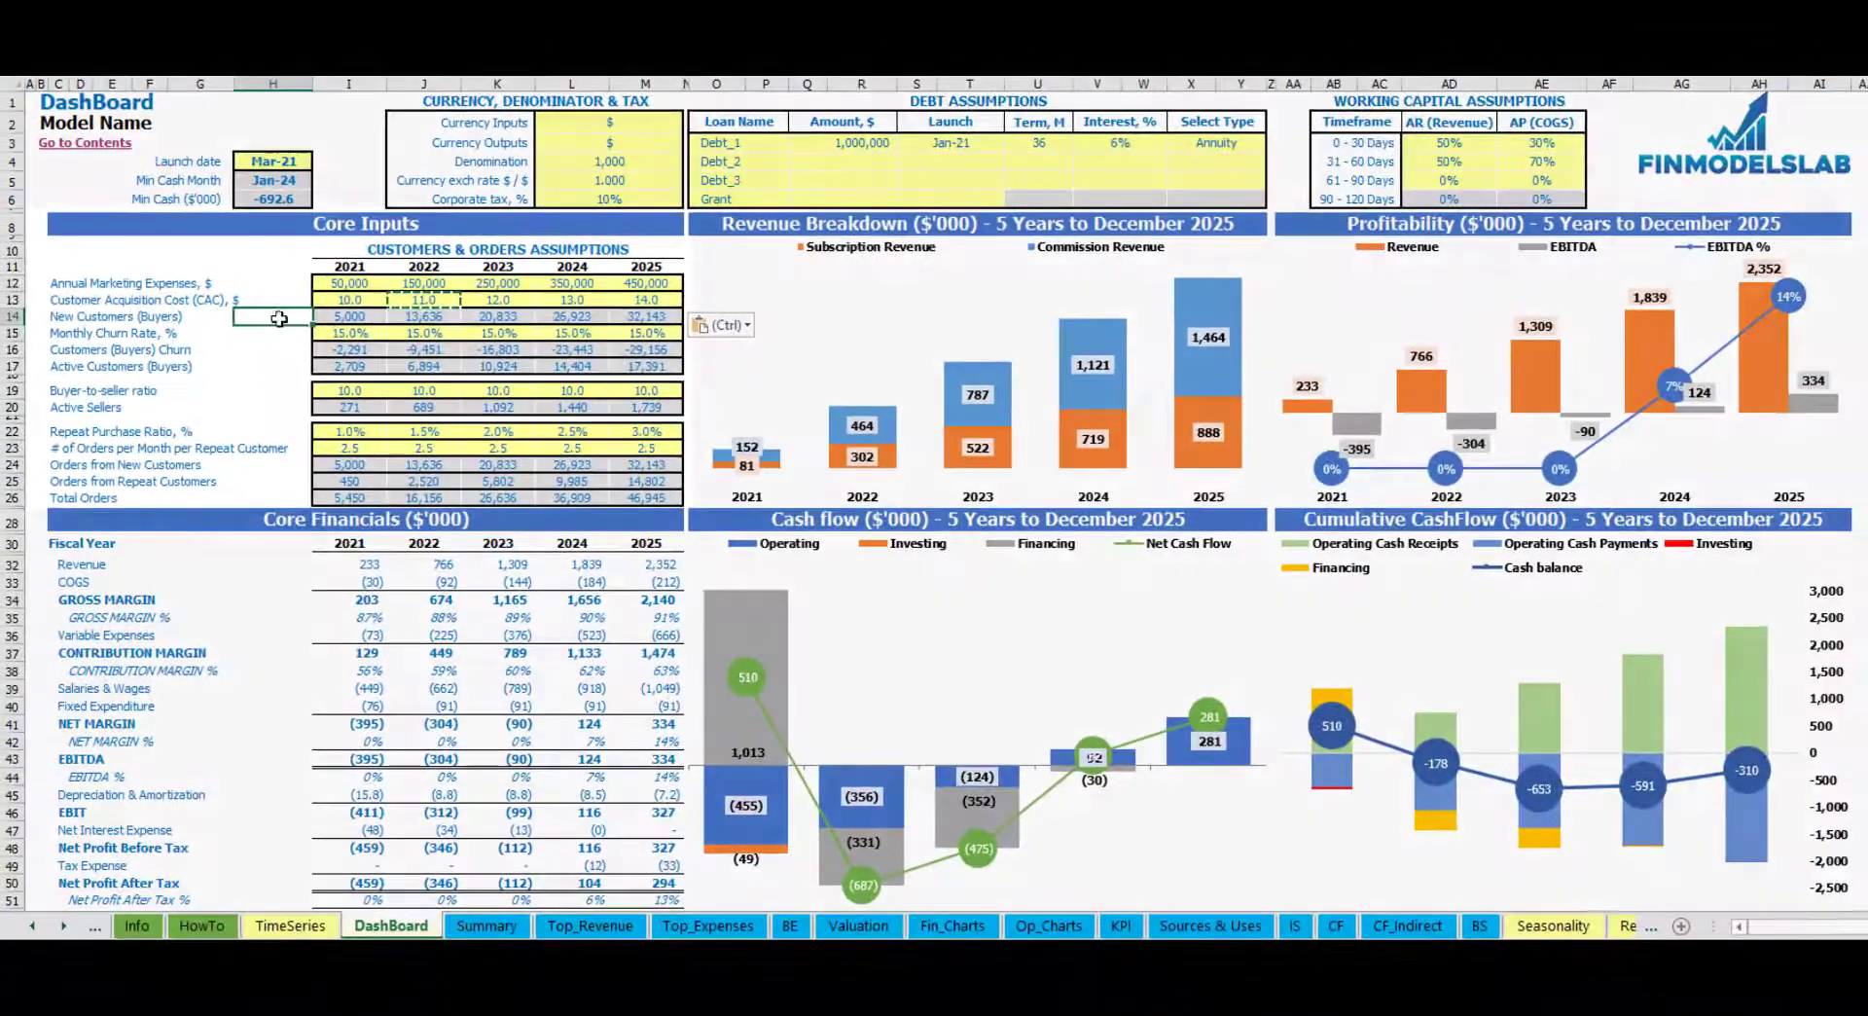
# Step: Try a monthly churn rate of 3% for 2021
pyautogui.click(425, 337)
pyautogui.click(85, 335)
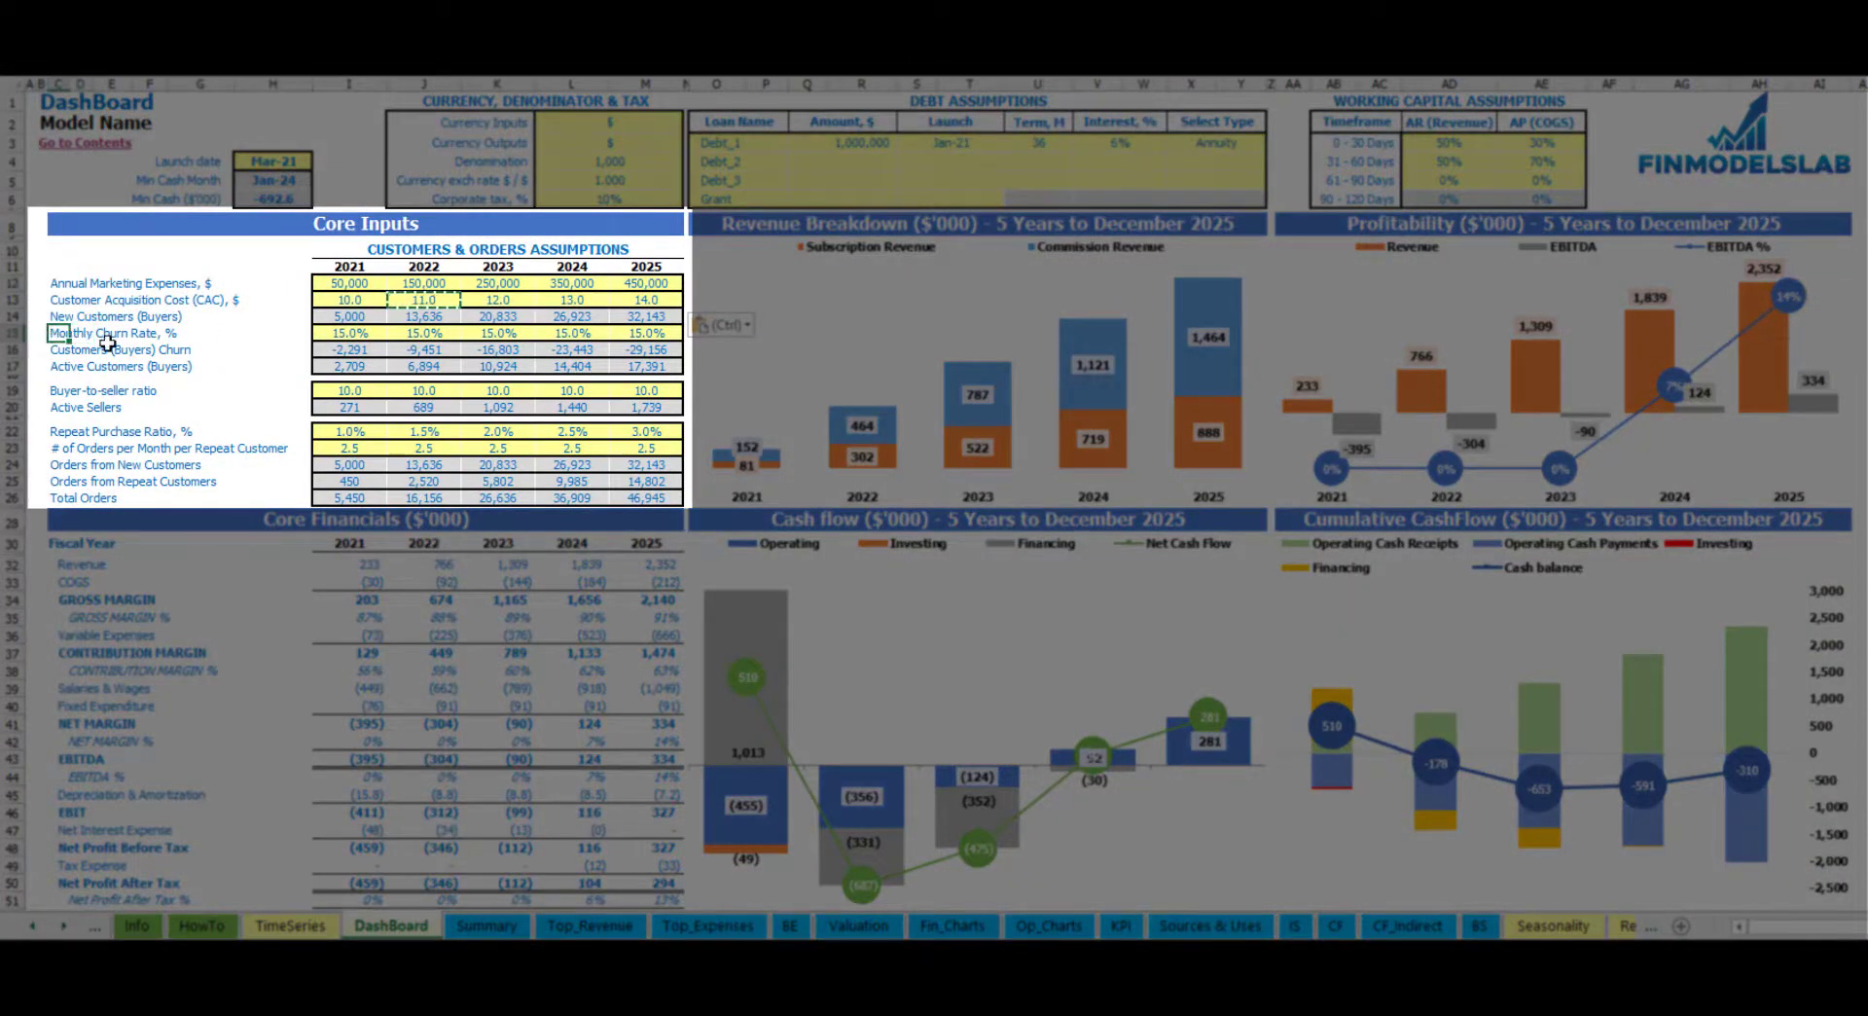
pyautogui.click(240, 316)
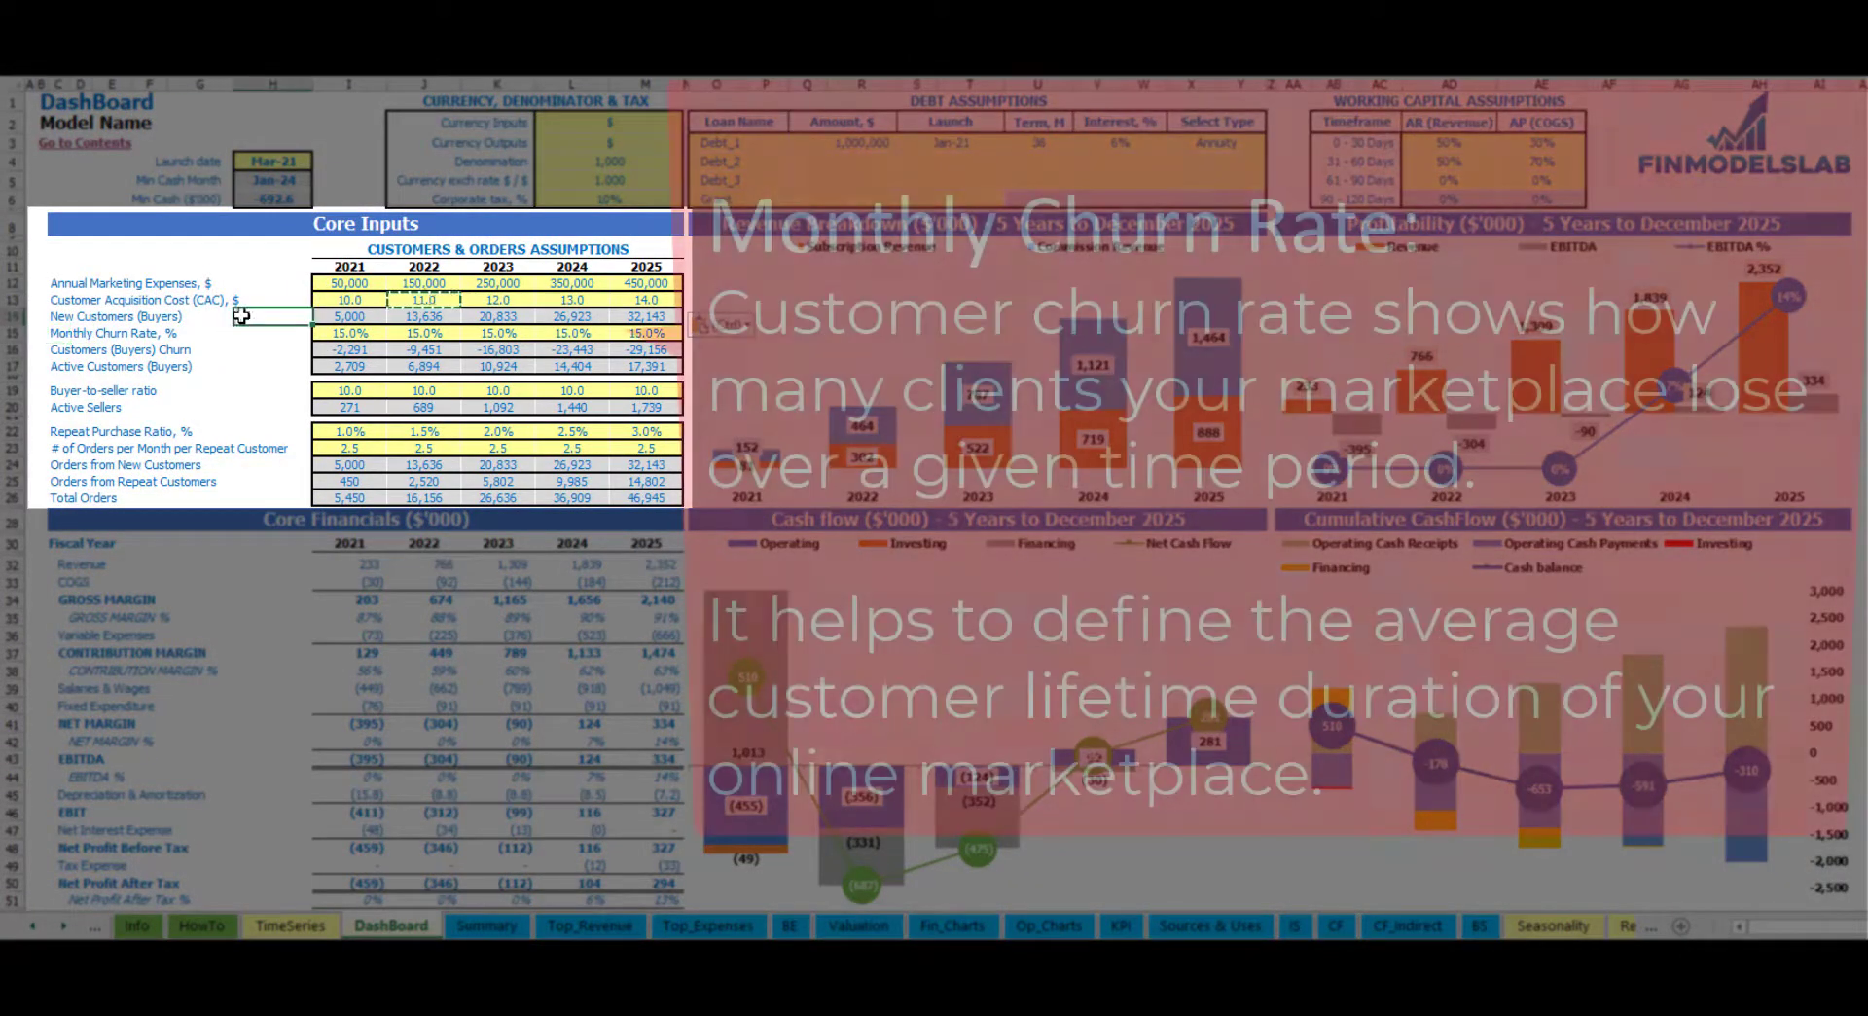
pyautogui.click(336, 329)
pyautogui.click(404, 334)
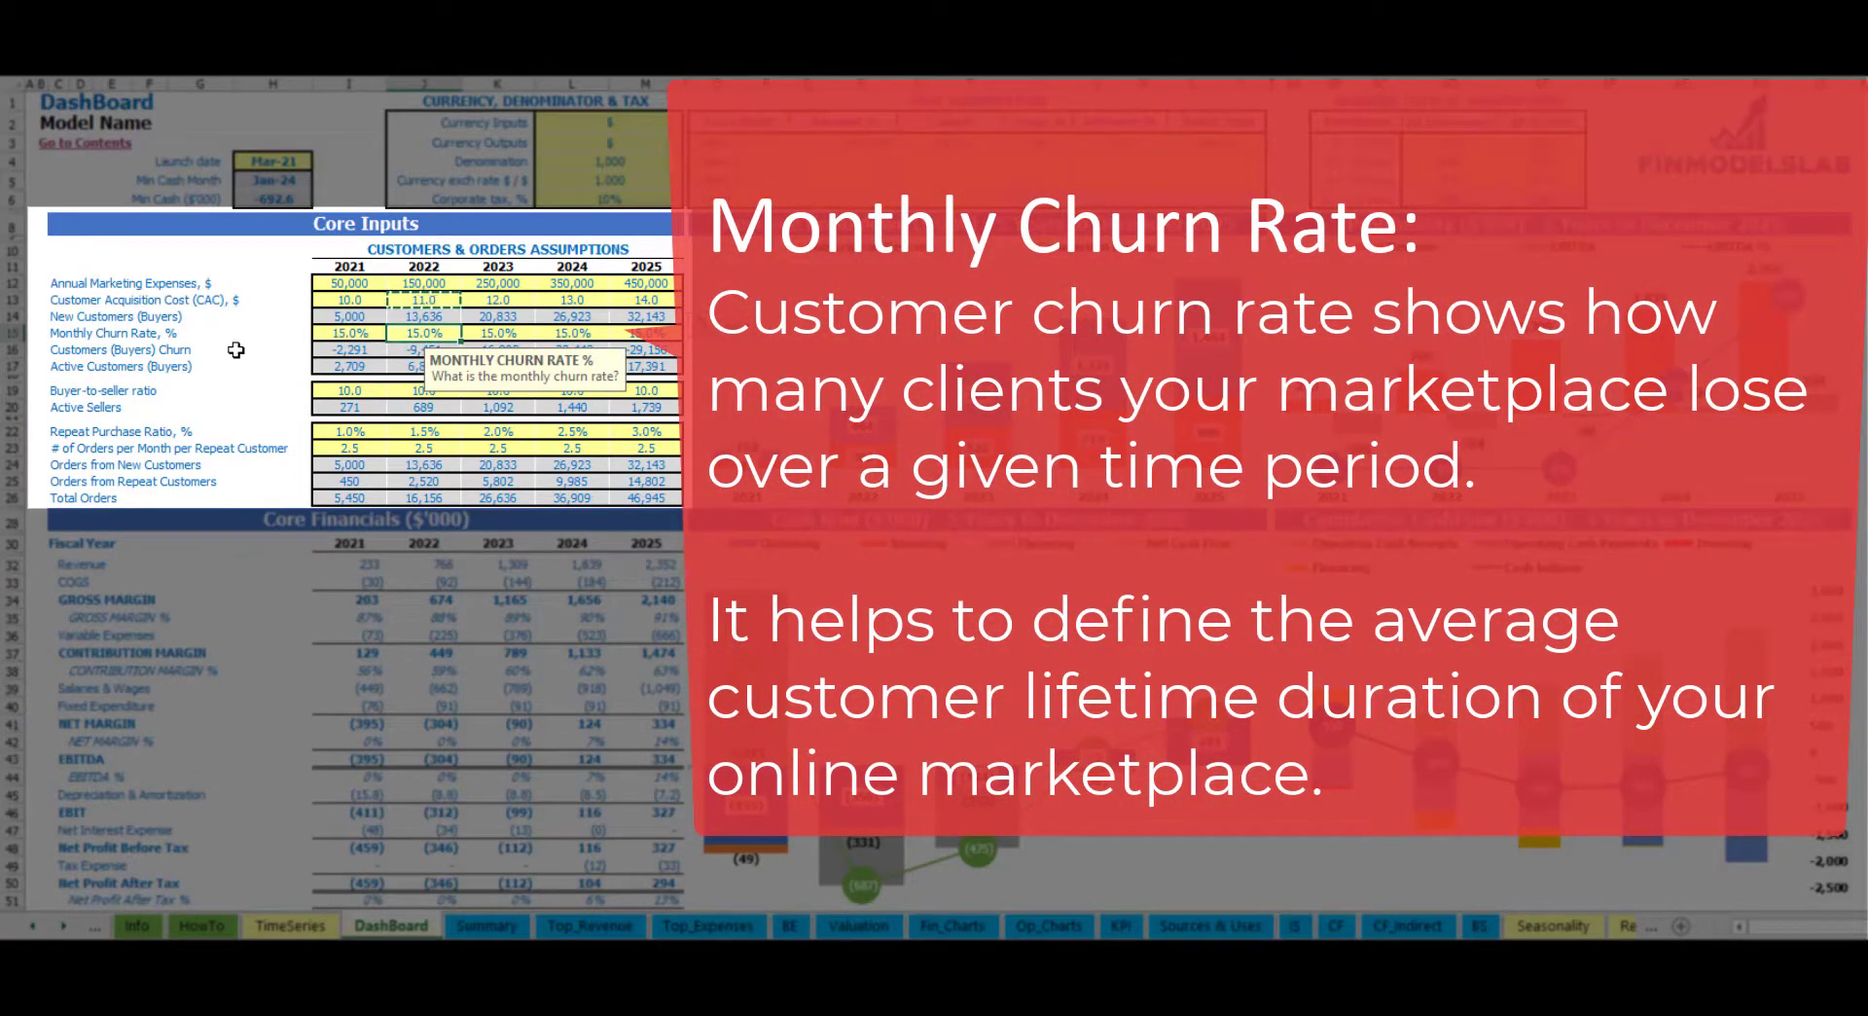
pyautogui.click(365, 336)
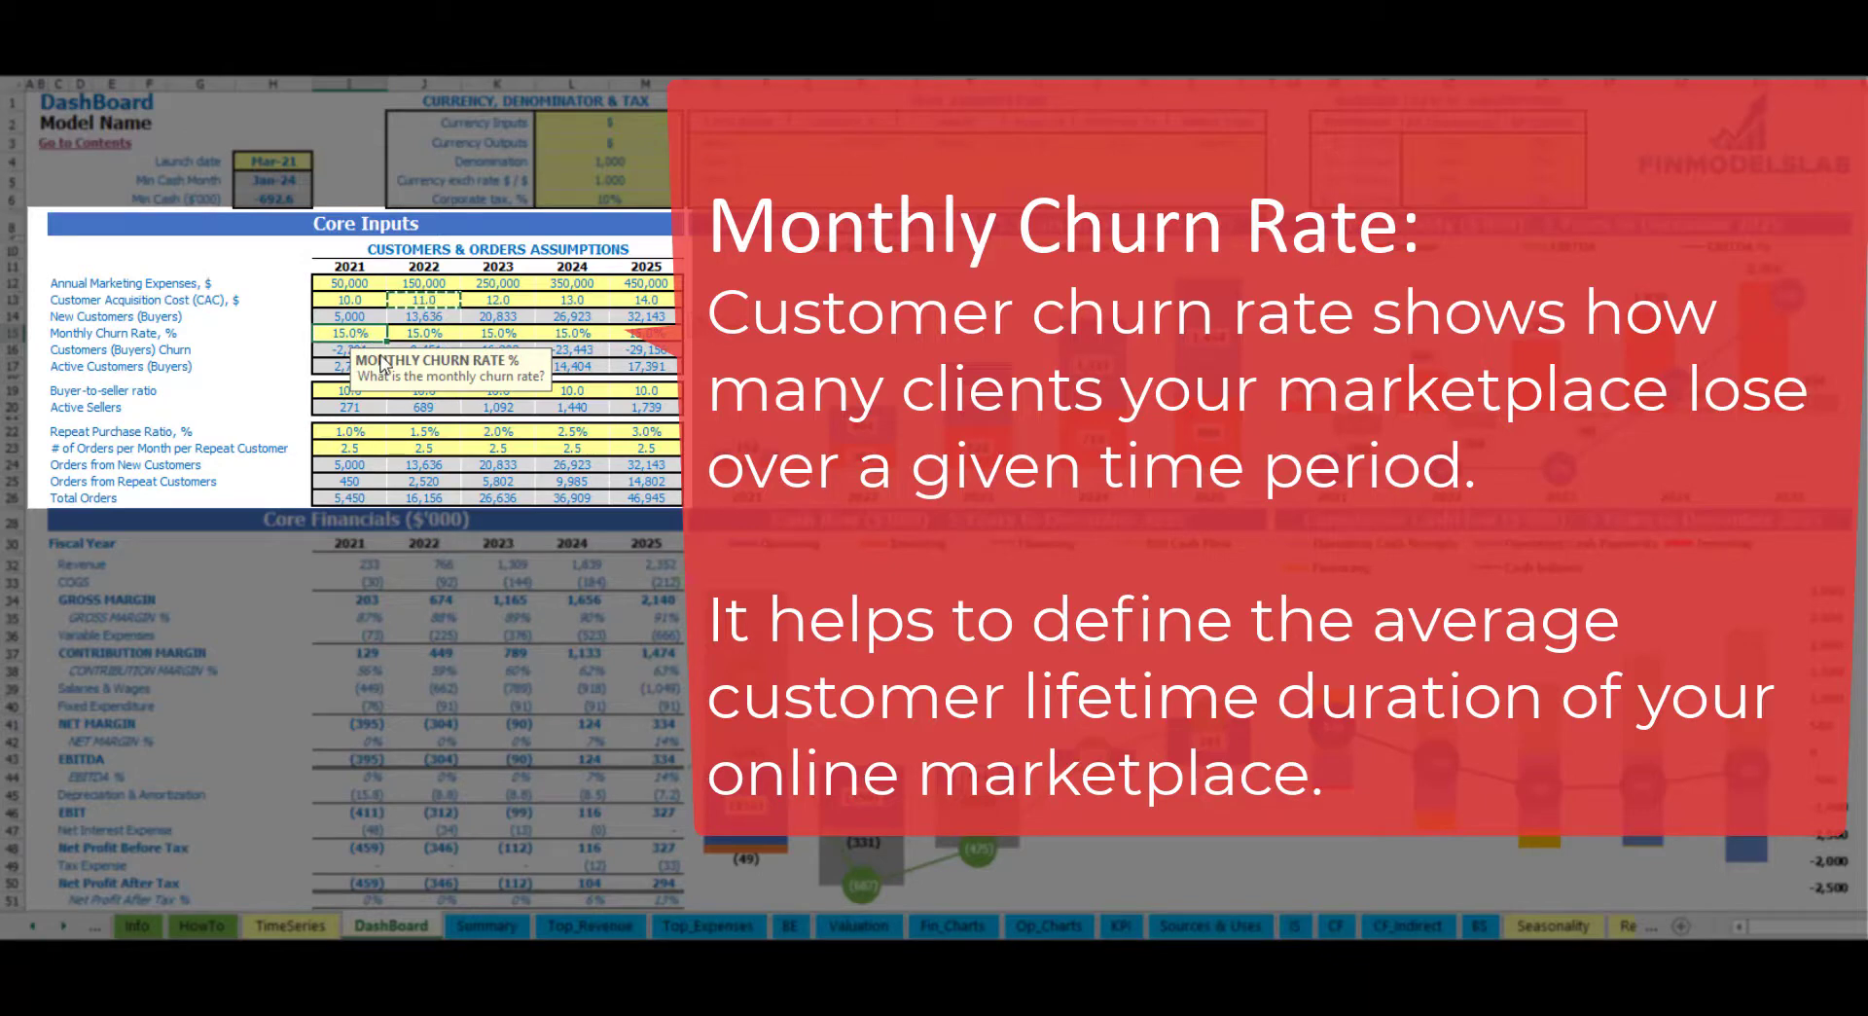
pyautogui.write('3')
pyautogui.press('Return')
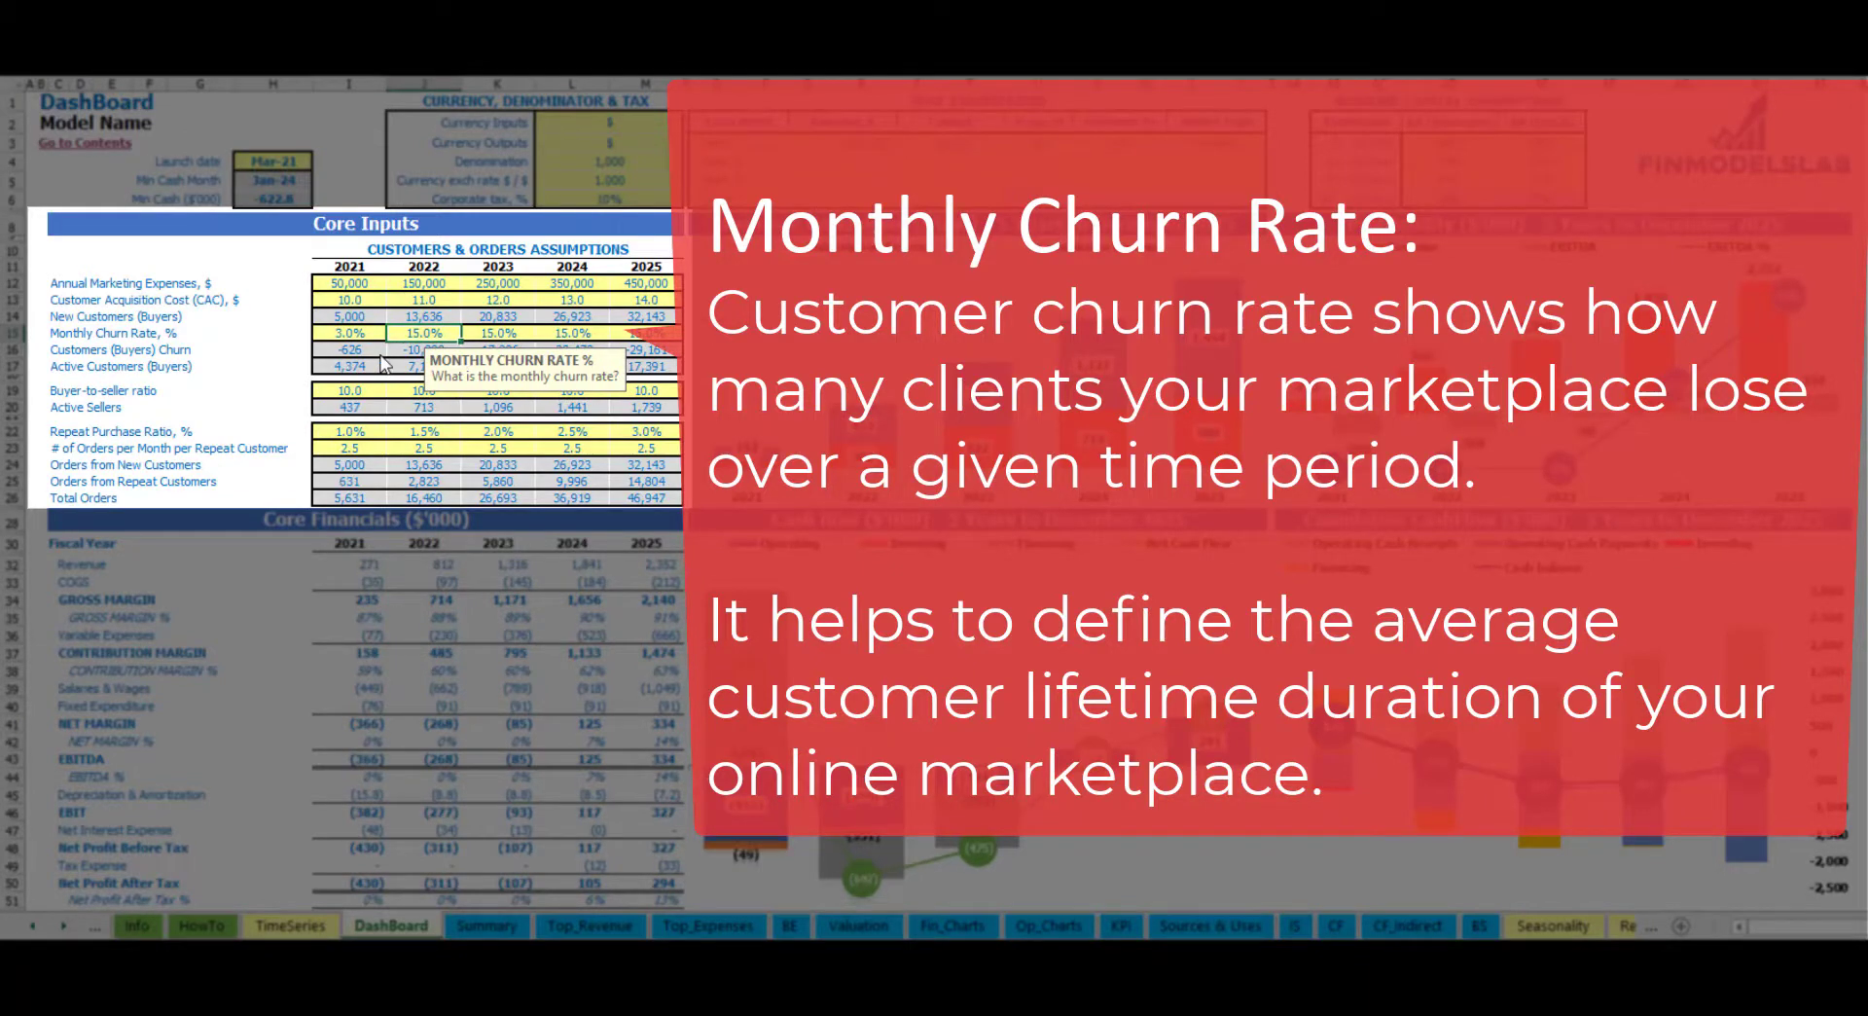
# Step: Set the 2021 monthly churn rate to 25% and copy it across 2022 to 2025
pyautogui.write('25')
pyautogui.press('Return')
pyautogui.hotkey('ctrl', 'c')
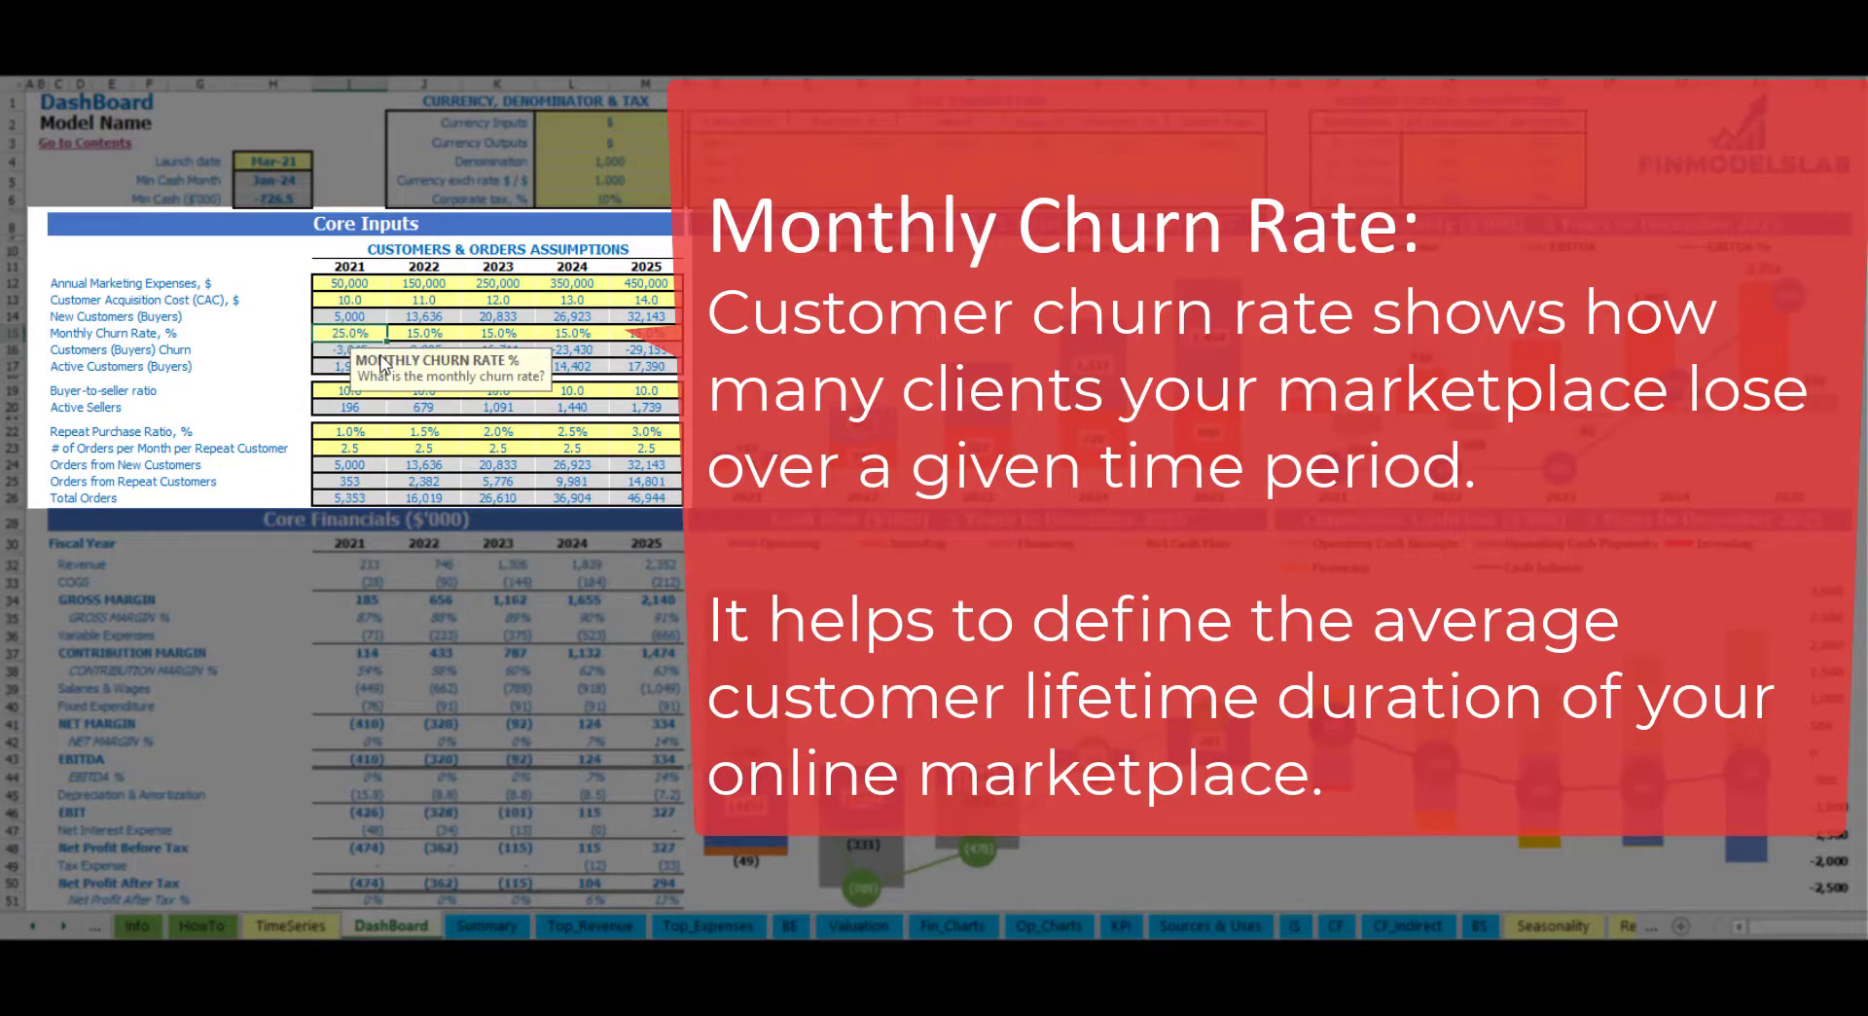
pyautogui.press('Right')
pyautogui.hotkey('shift', 'Right')
pyautogui.hotkey('shift', 'Right')
pyautogui.hotkey('shift', 'Right')
pyautogui.hotkey('ctrl', 'v')
pyautogui.click(341, 349)
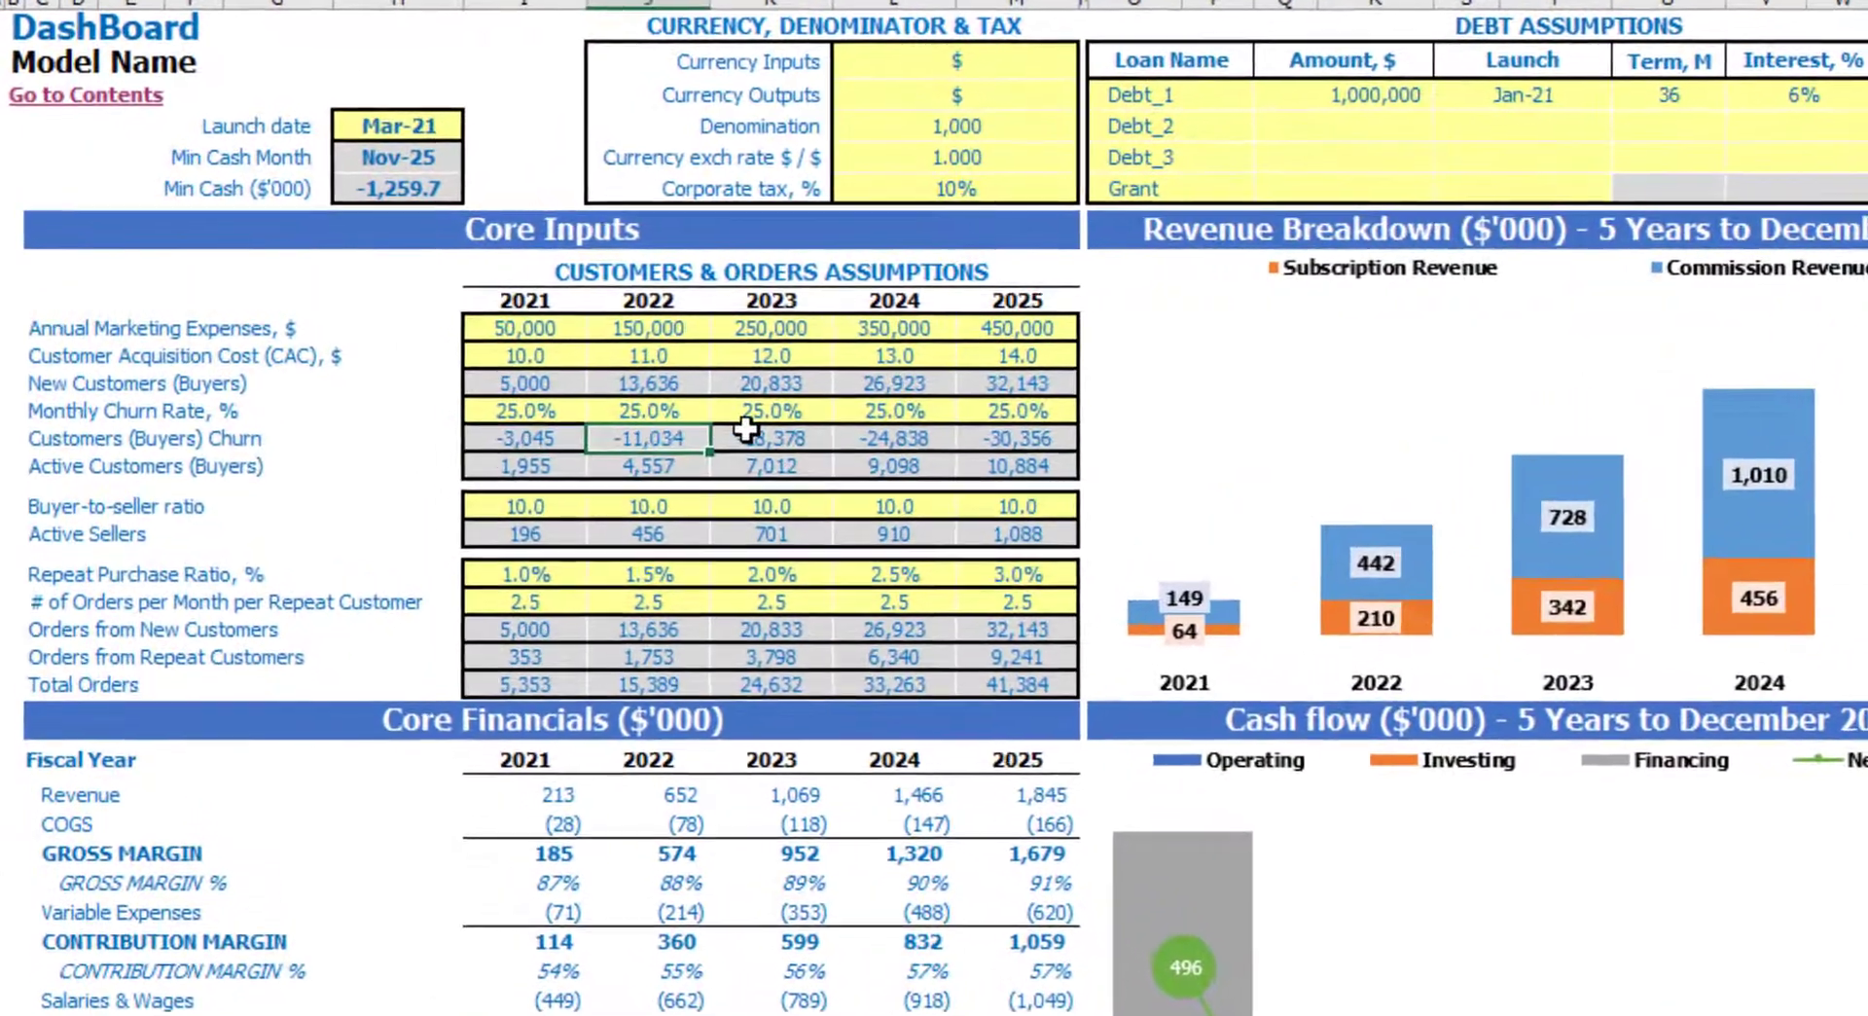
# Step: Examine the customer churn and active customers (buyers) rows from 2021 to 2025
pyautogui.click(671, 405)
pyautogui.click(1044, 445)
pyautogui.moveTo(49, 481); pyautogui.dragTo(1151, 488)
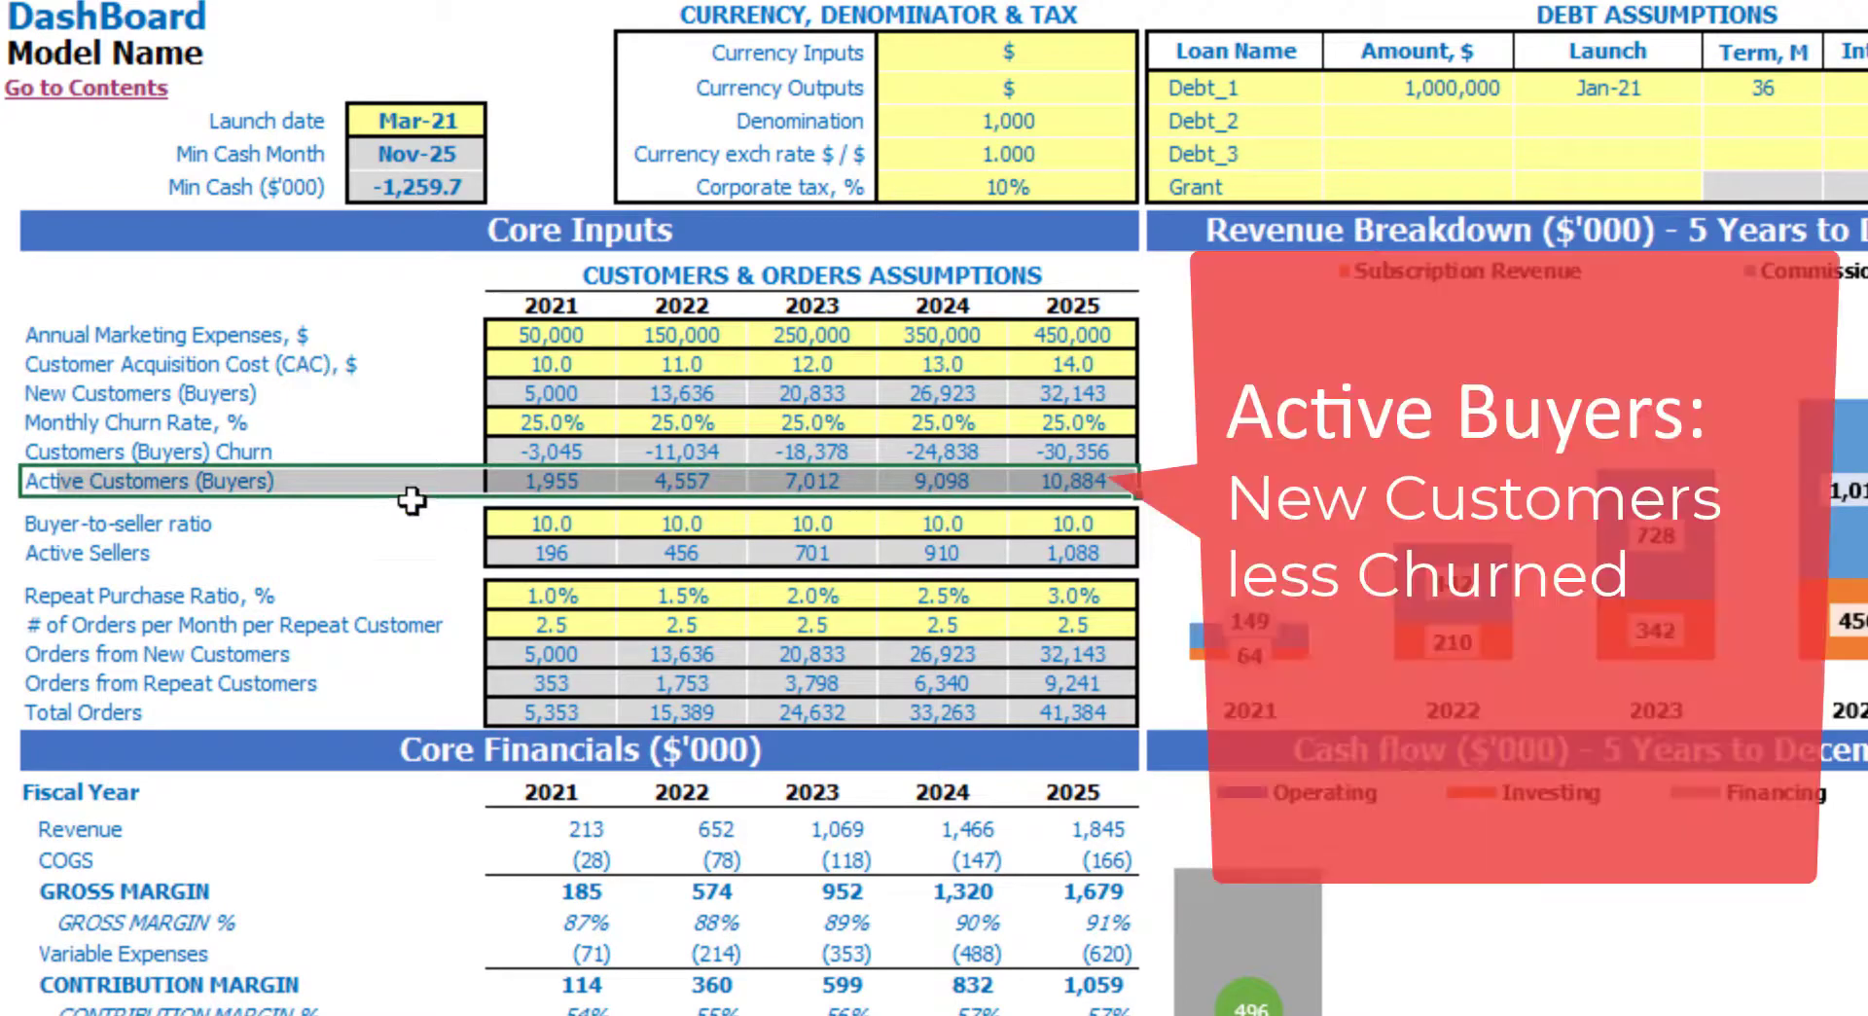
pyautogui.click(343, 387)
pyautogui.click(538, 476)
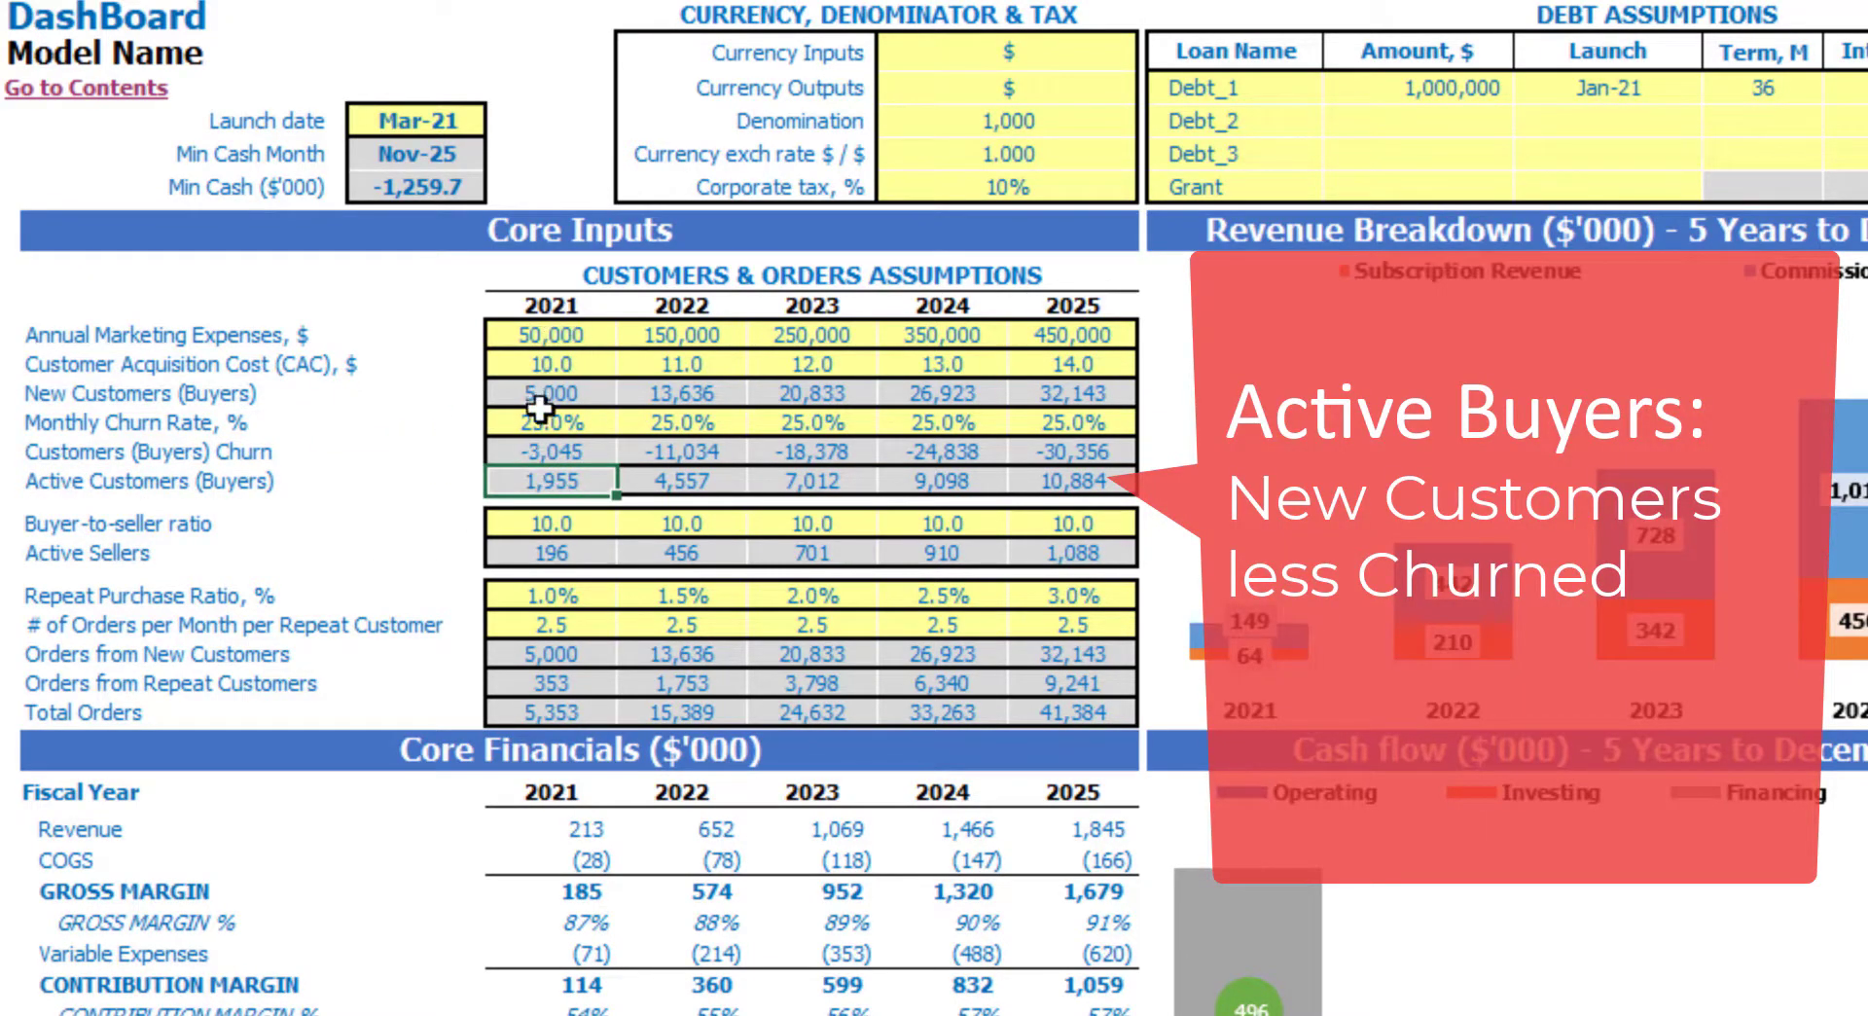
pyautogui.click(1049, 479)
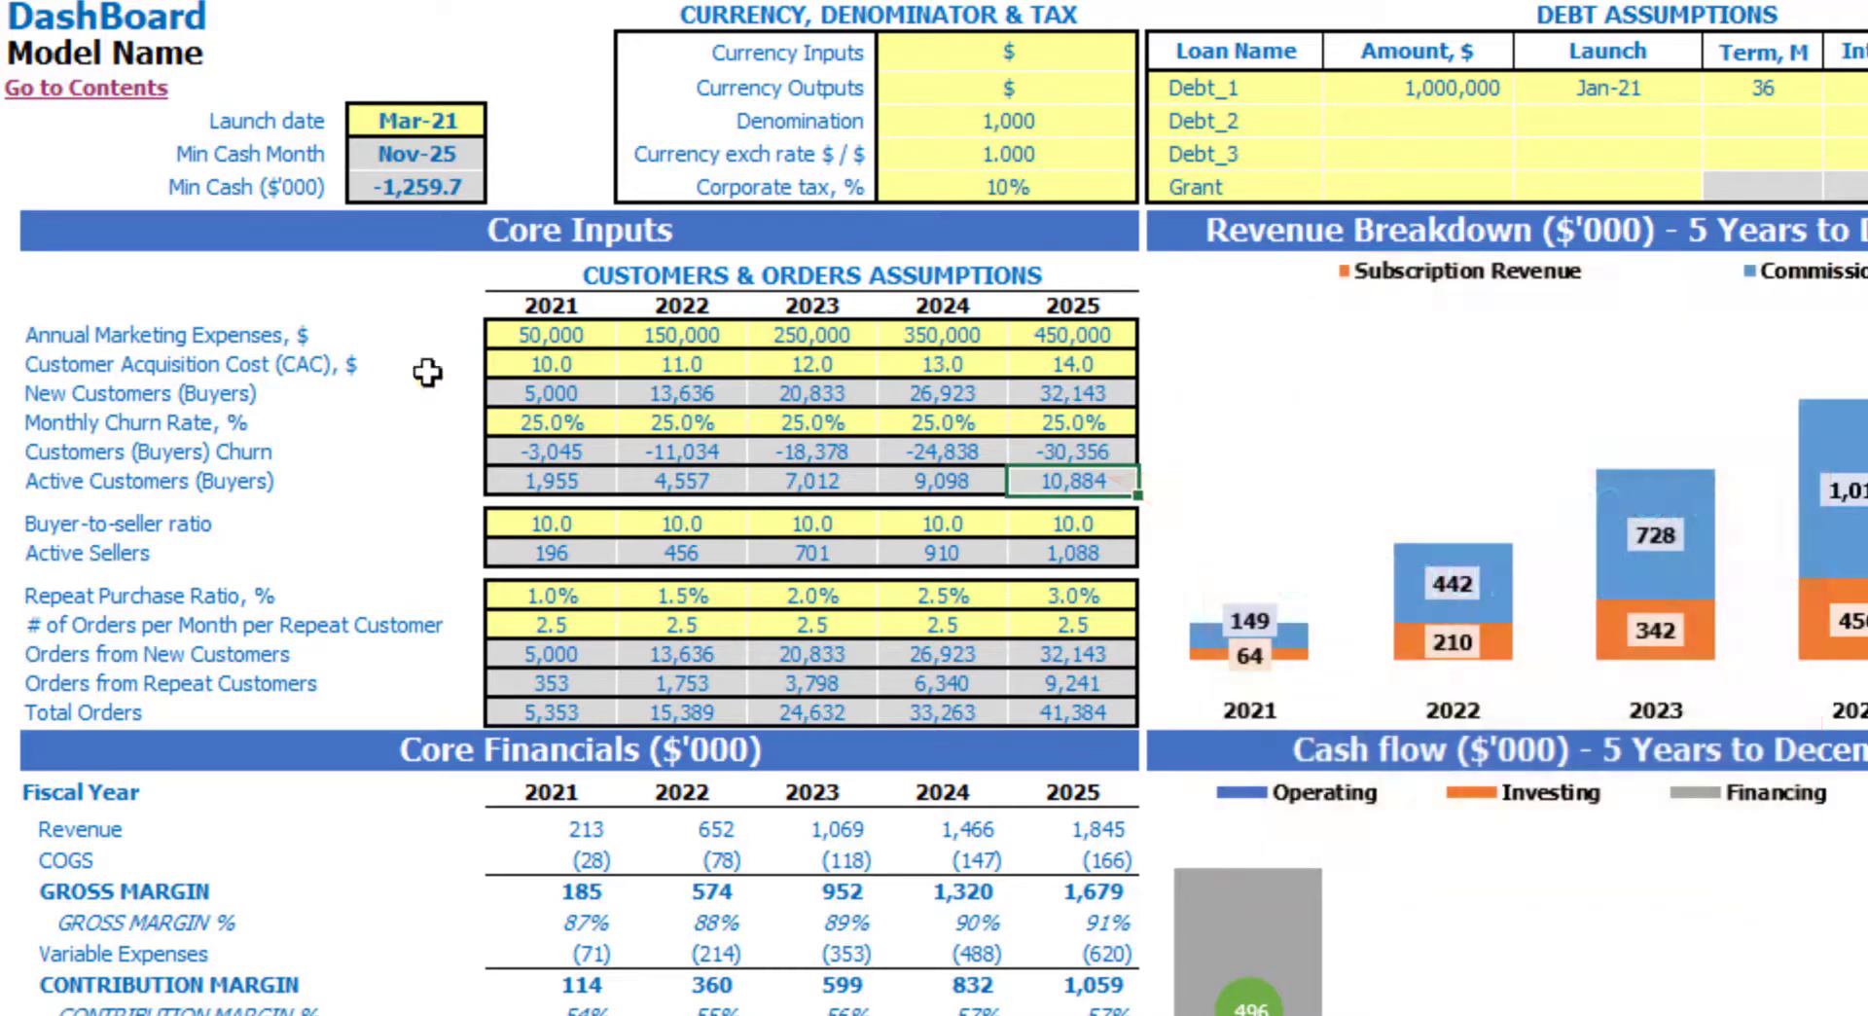
# Step: Examine the buyer-to-seller ratio, active sellers and repeat purchase ratio rows in the customer assumptions
pyautogui.click(394, 345)
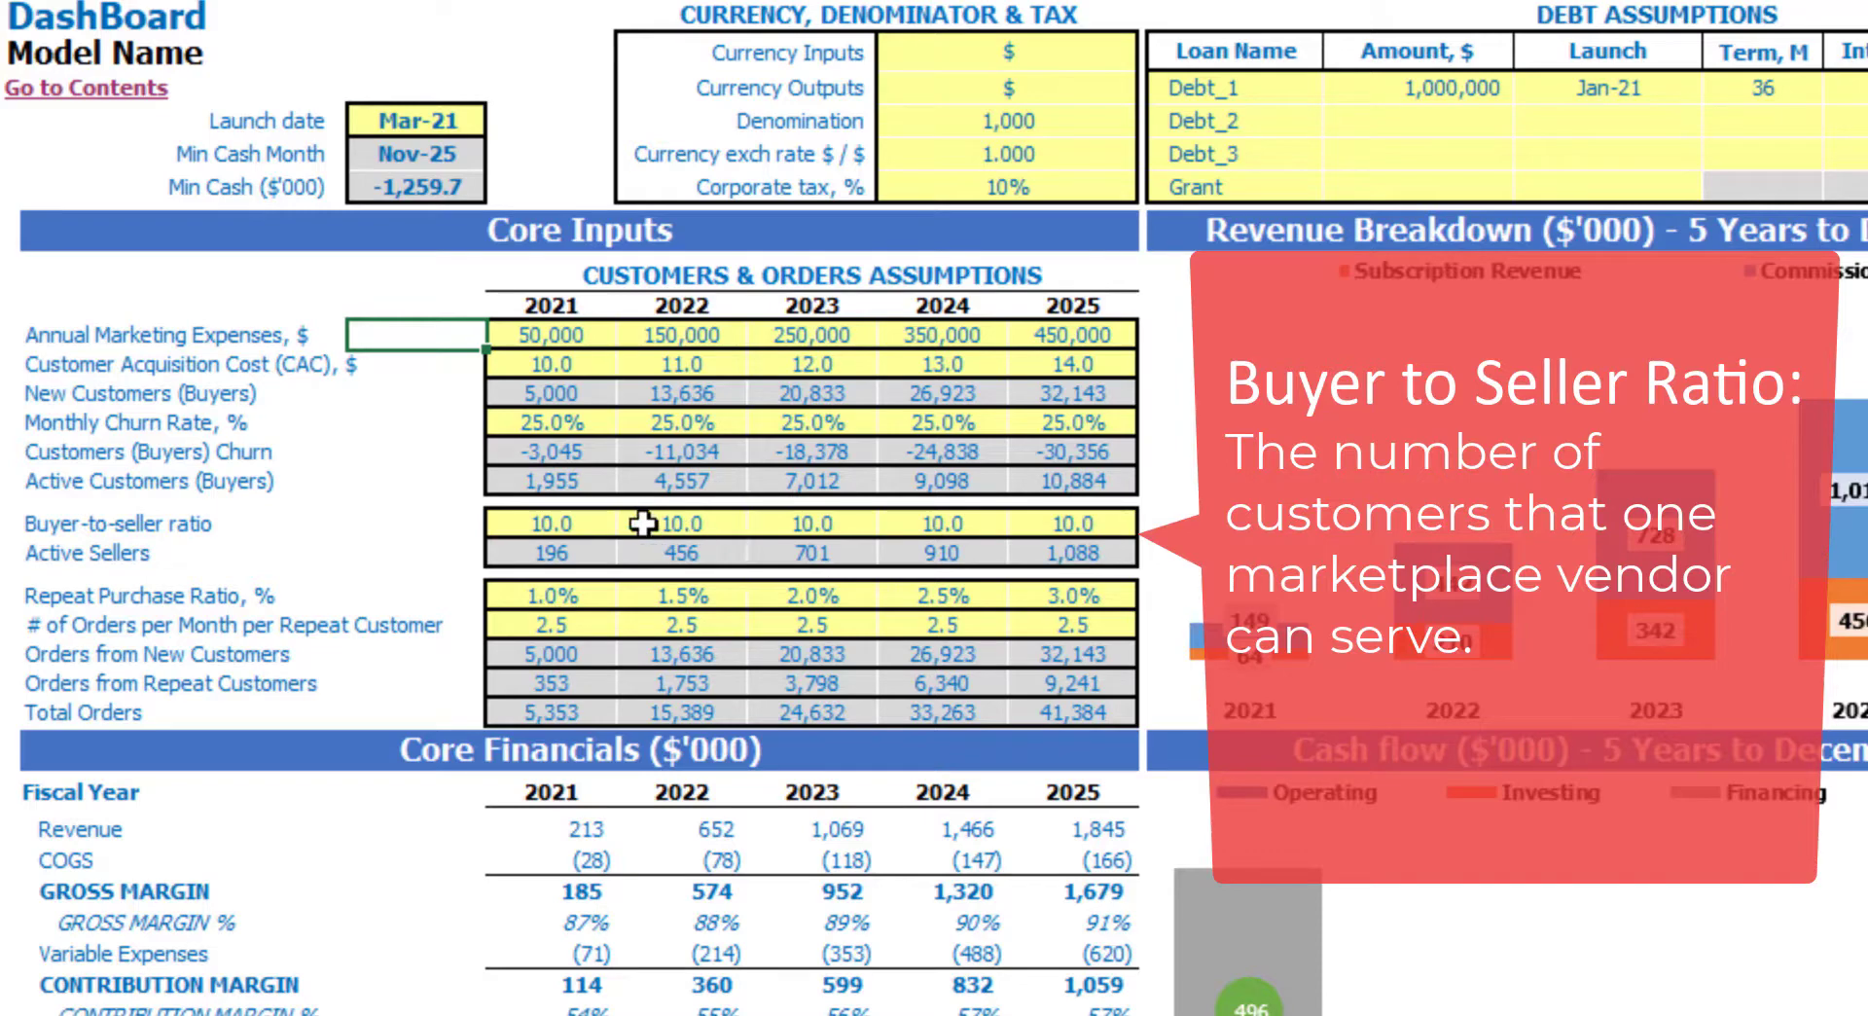
pyautogui.click(570, 525)
pyautogui.click(1061, 551)
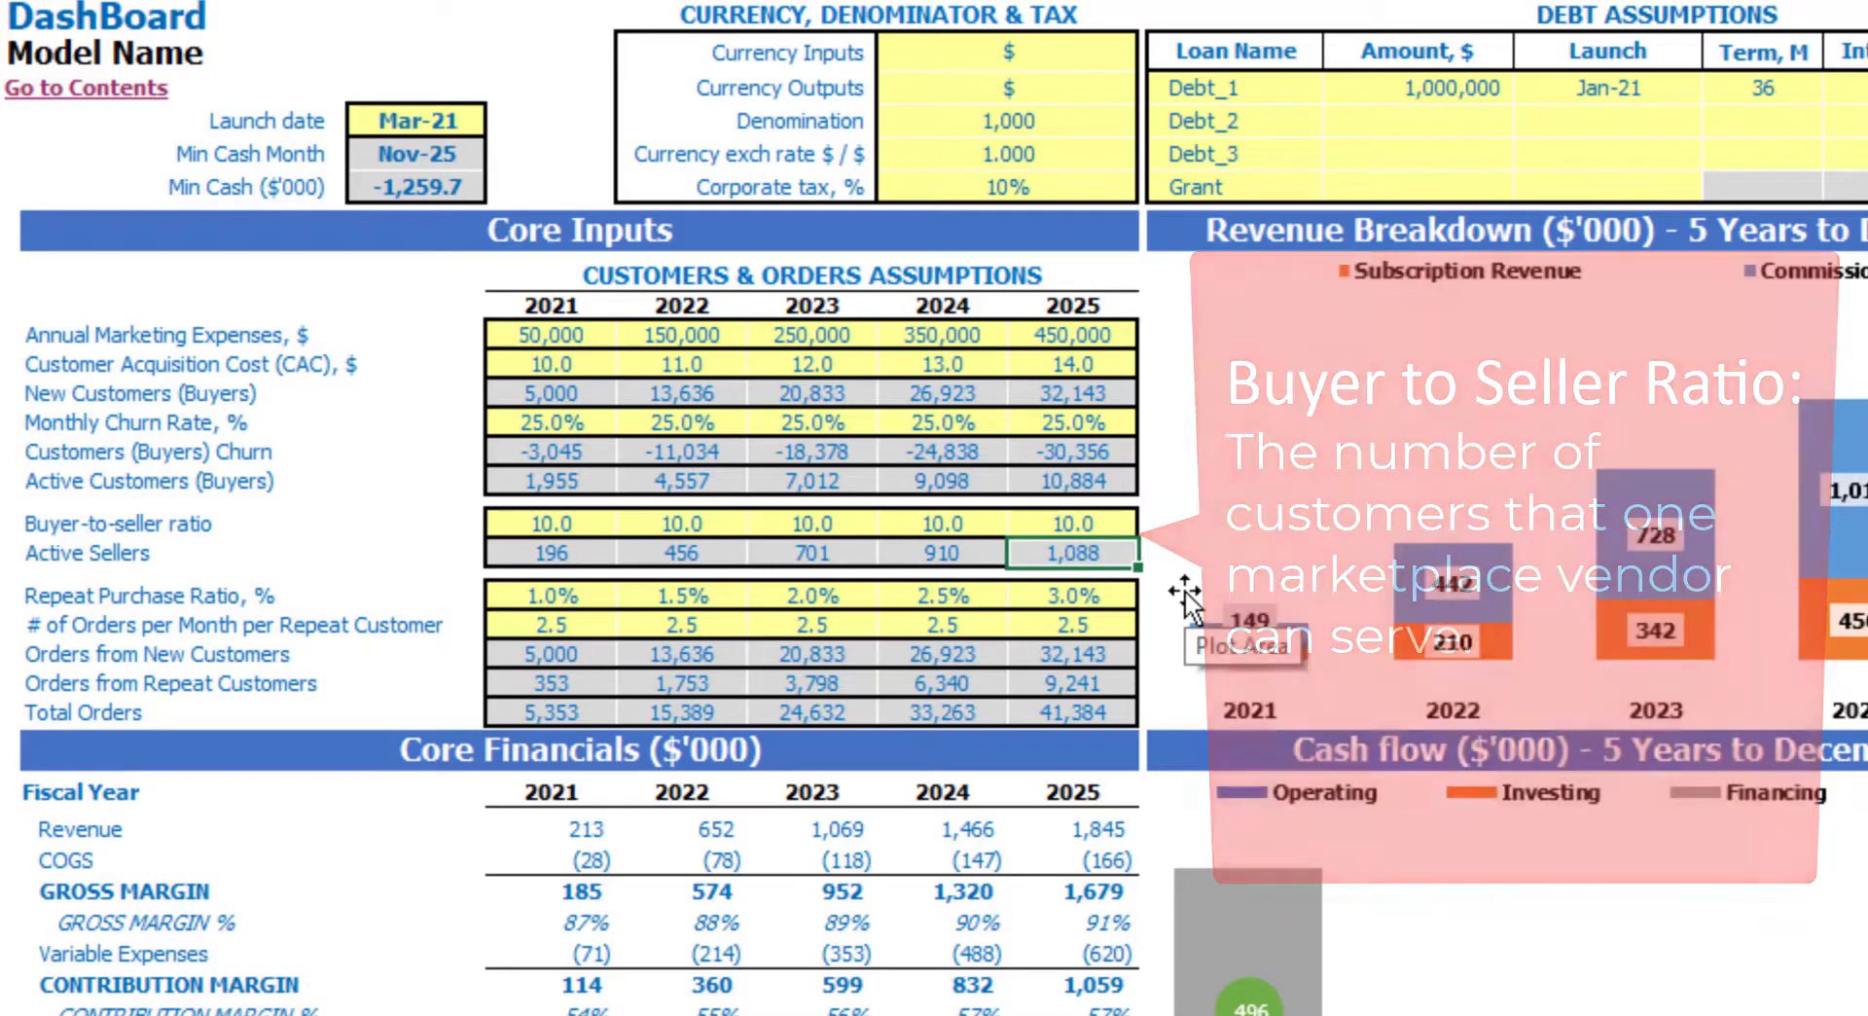
pyautogui.click(143, 556)
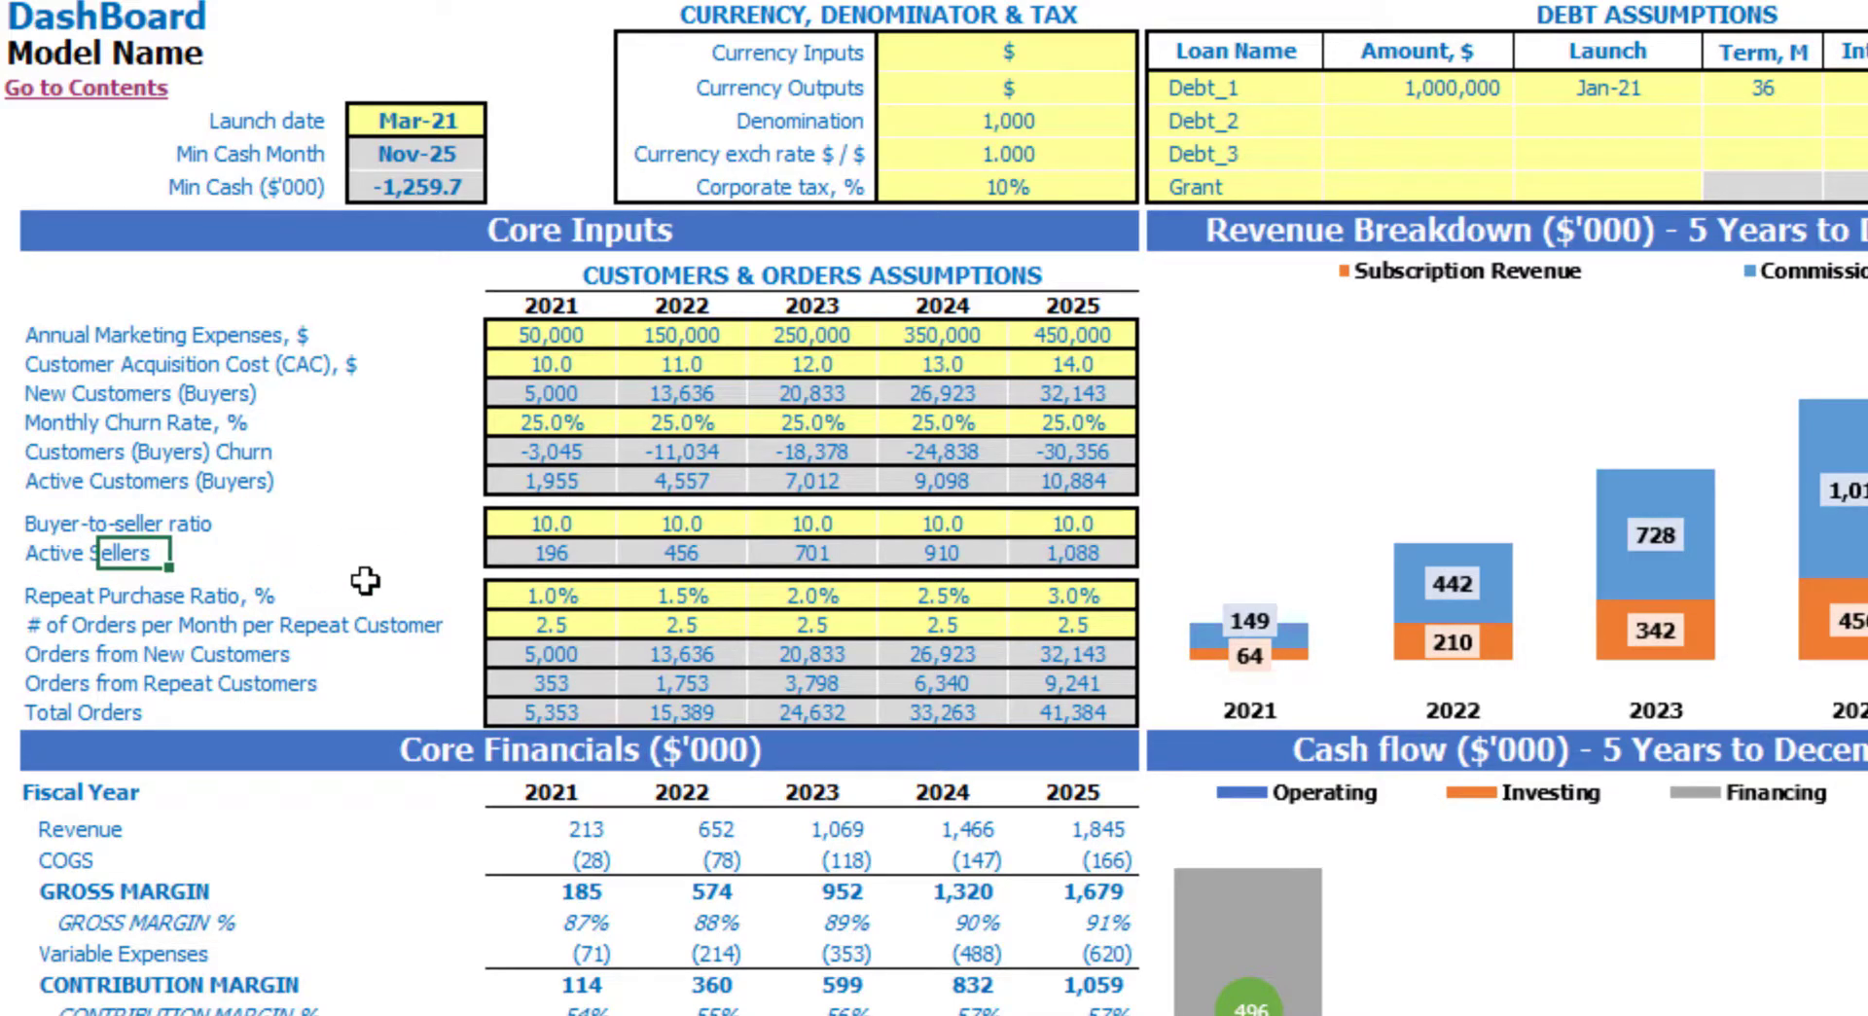
pyautogui.click(37, 597)
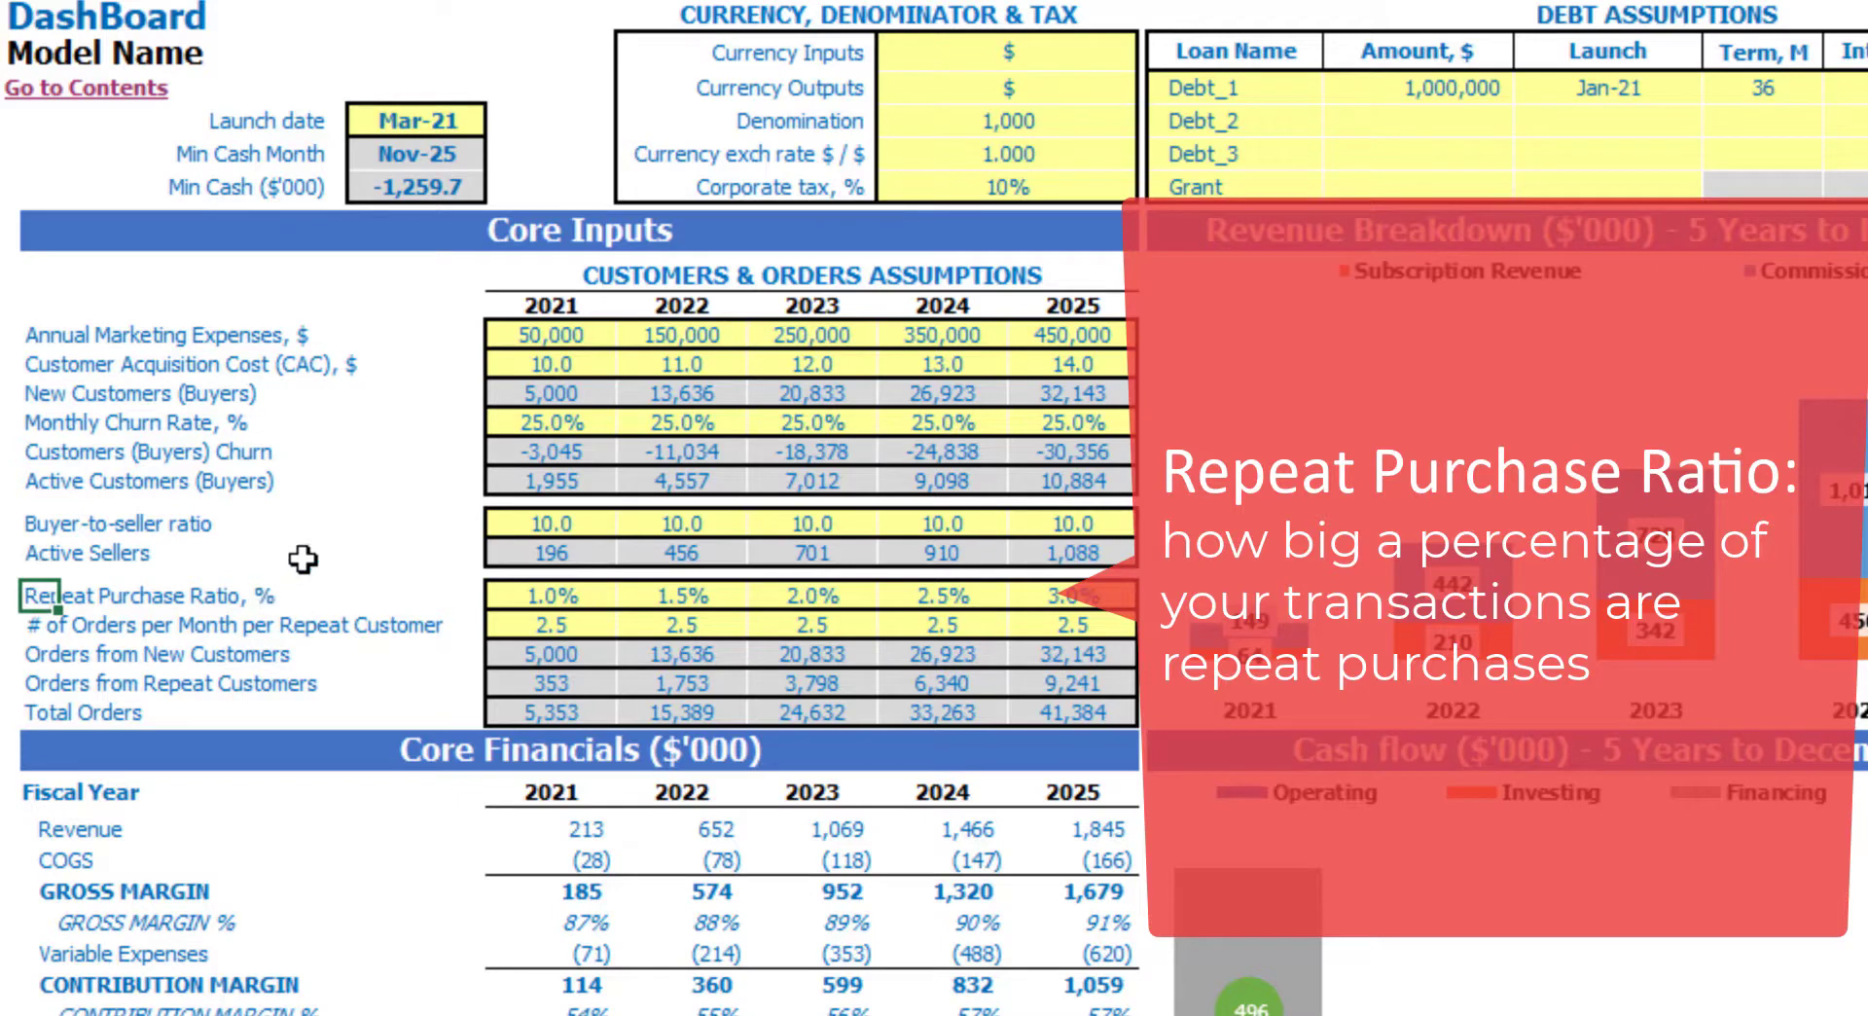
pyautogui.click(318, 537)
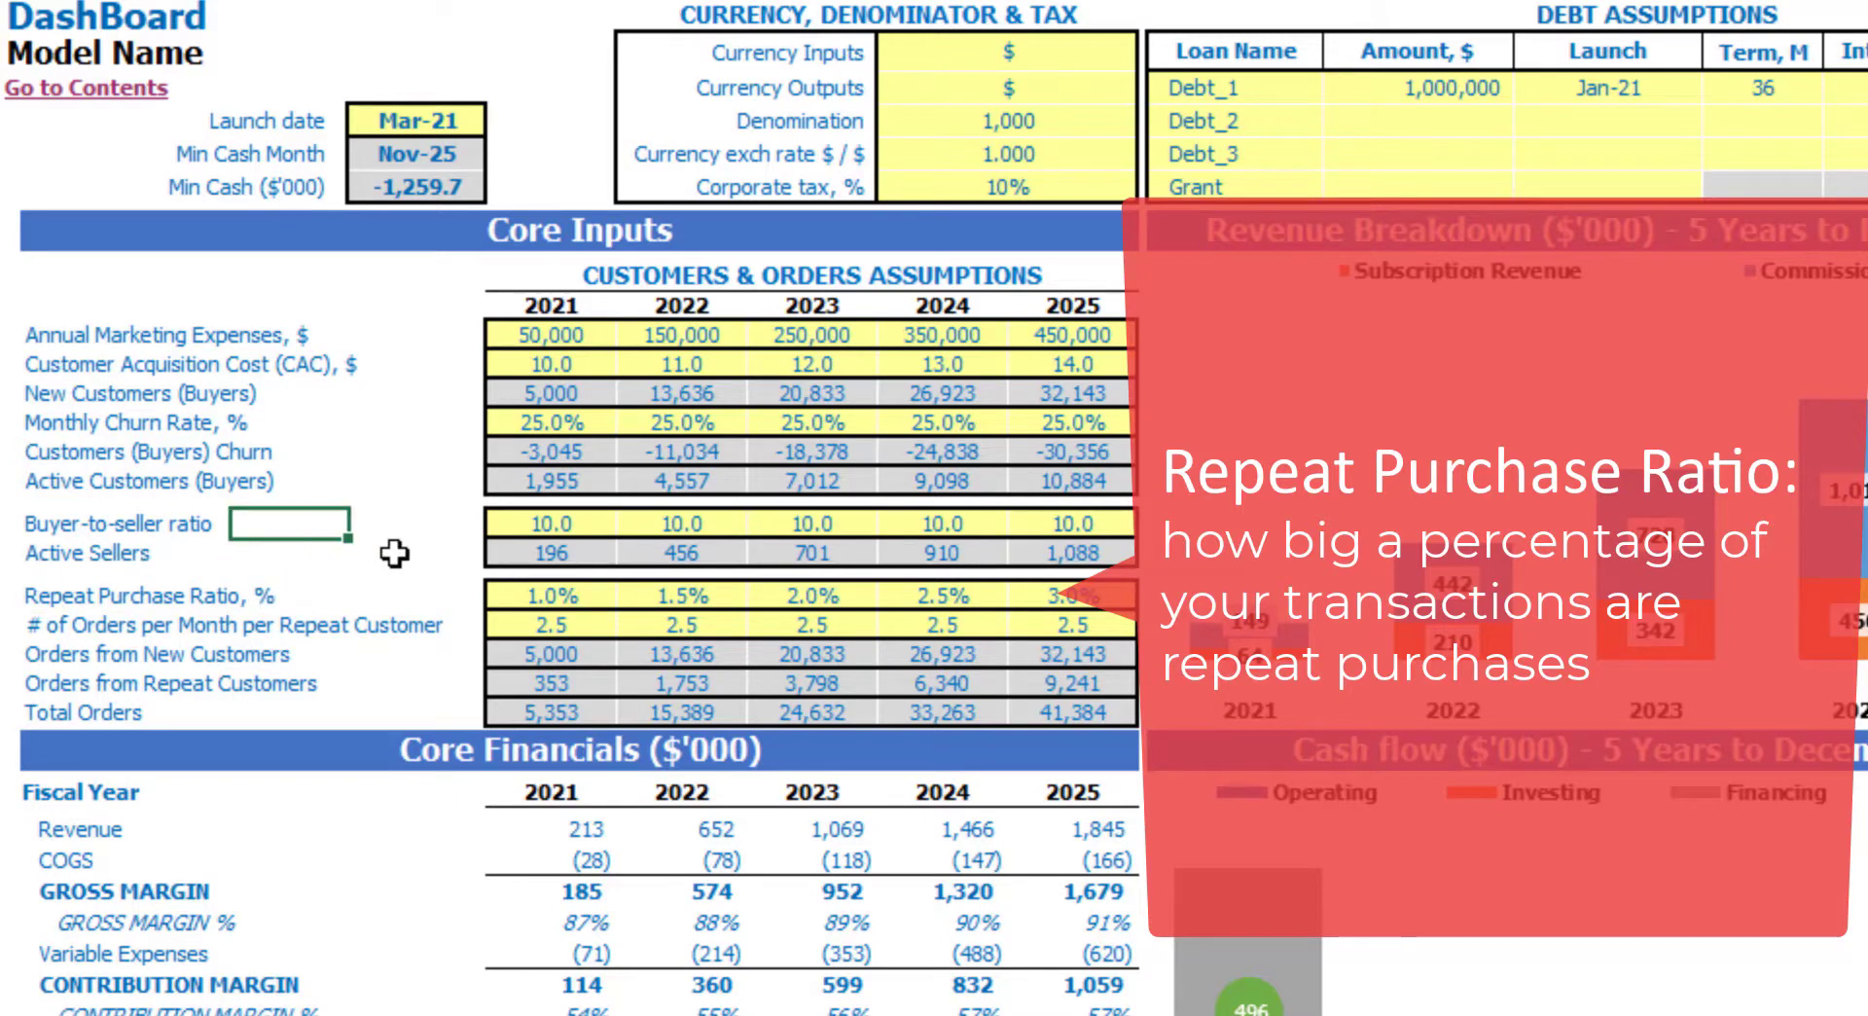
pyautogui.click(545, 598)
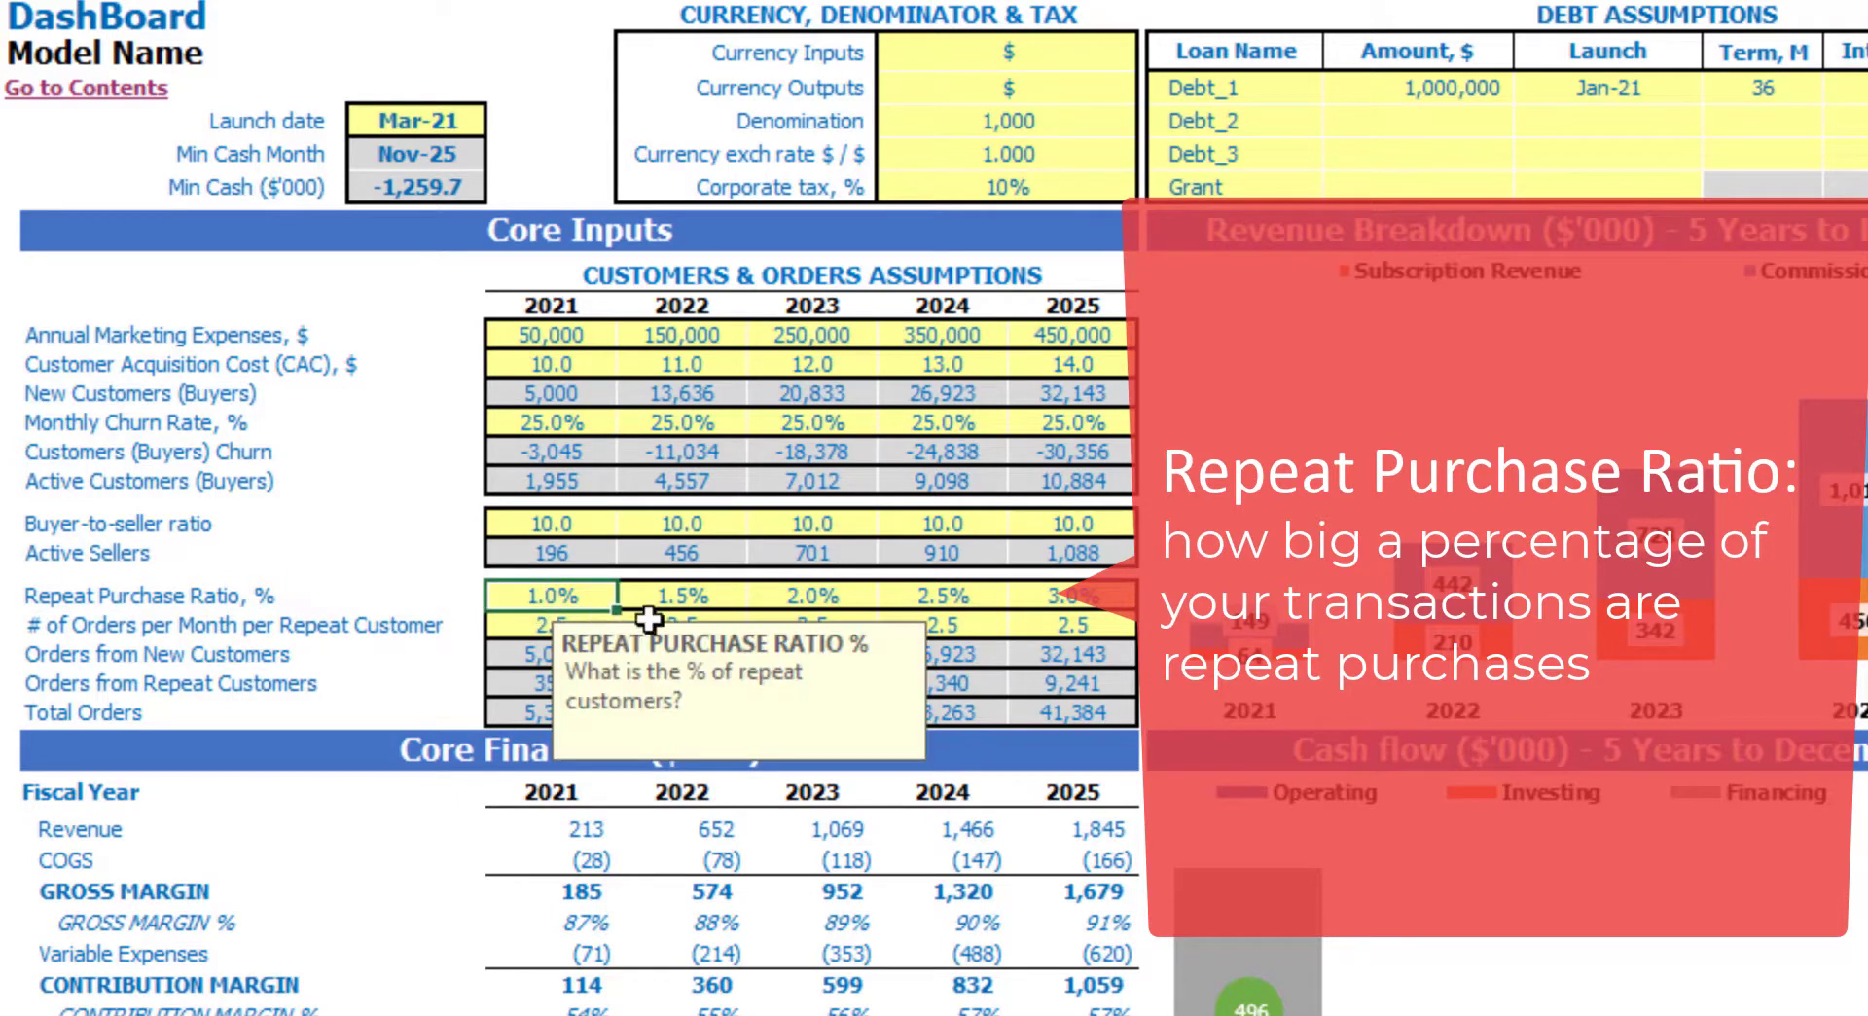
pyautogui.click(430, 555)
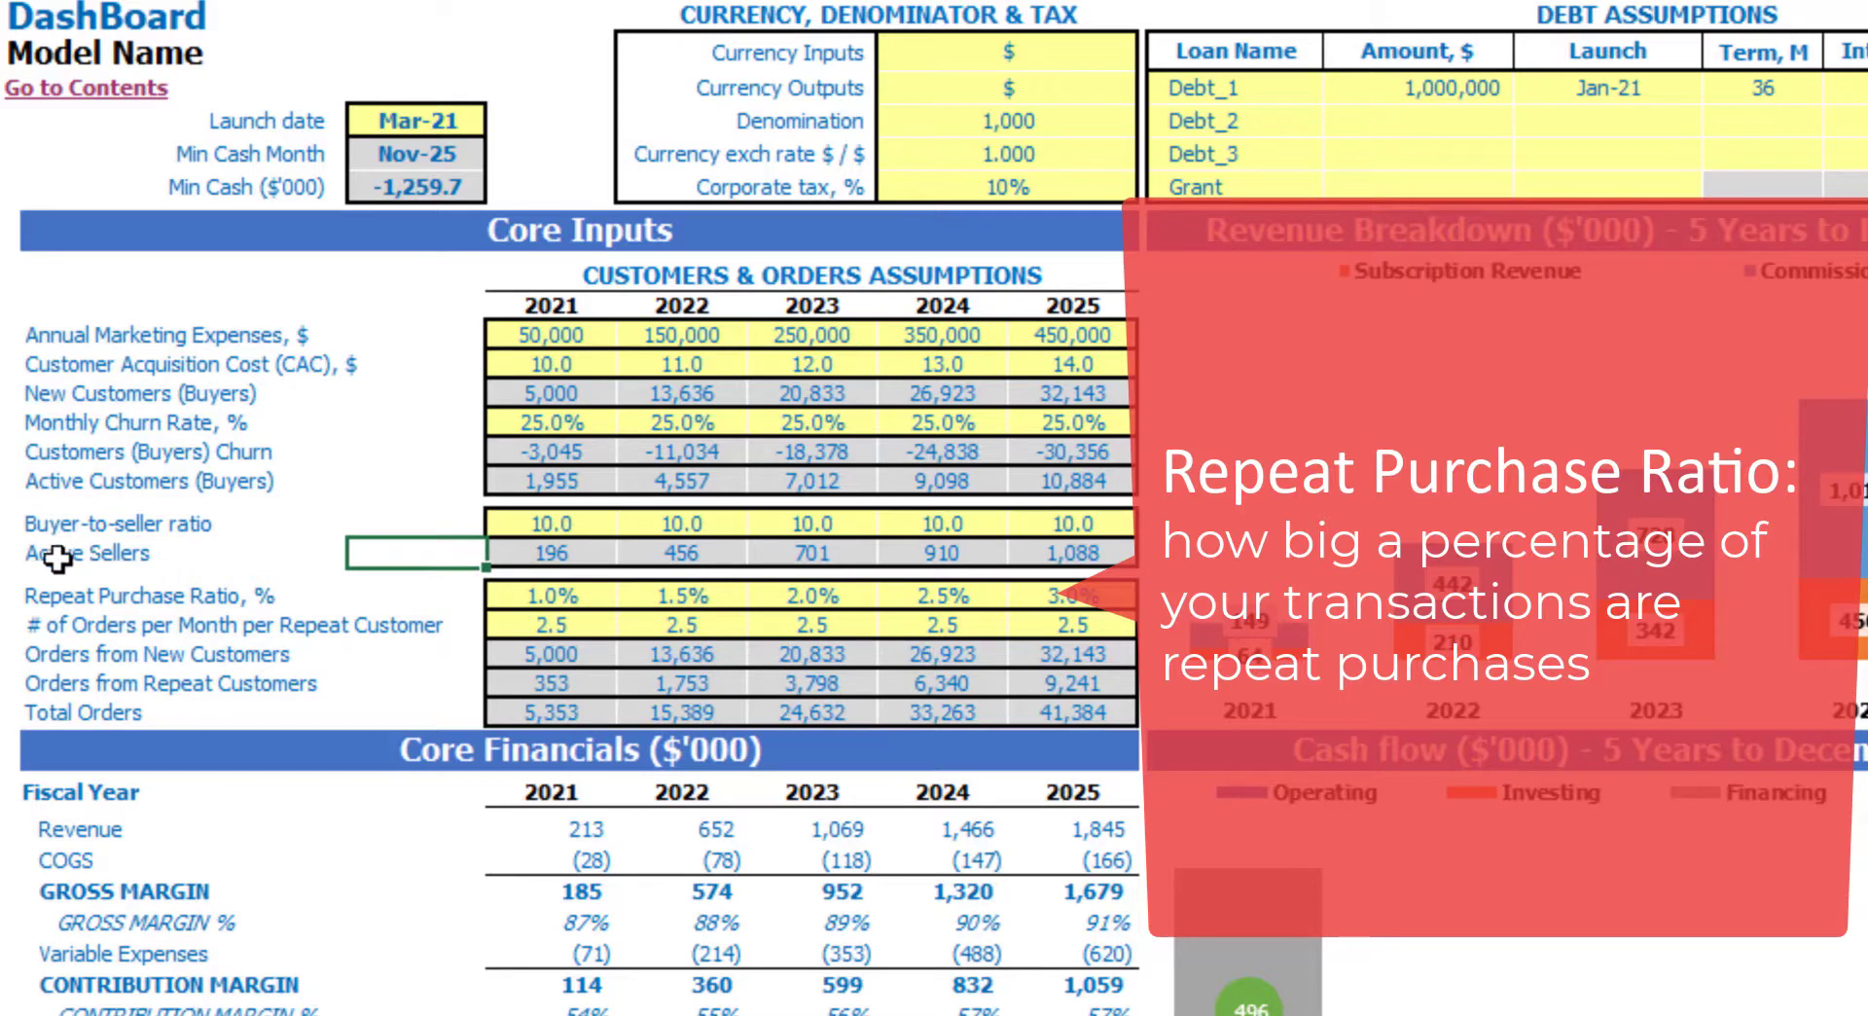
# Step: Try clearing the repeat purchase ratios for 2021 to 2025, and undo the deletion
pyautogui.click(498, 592)
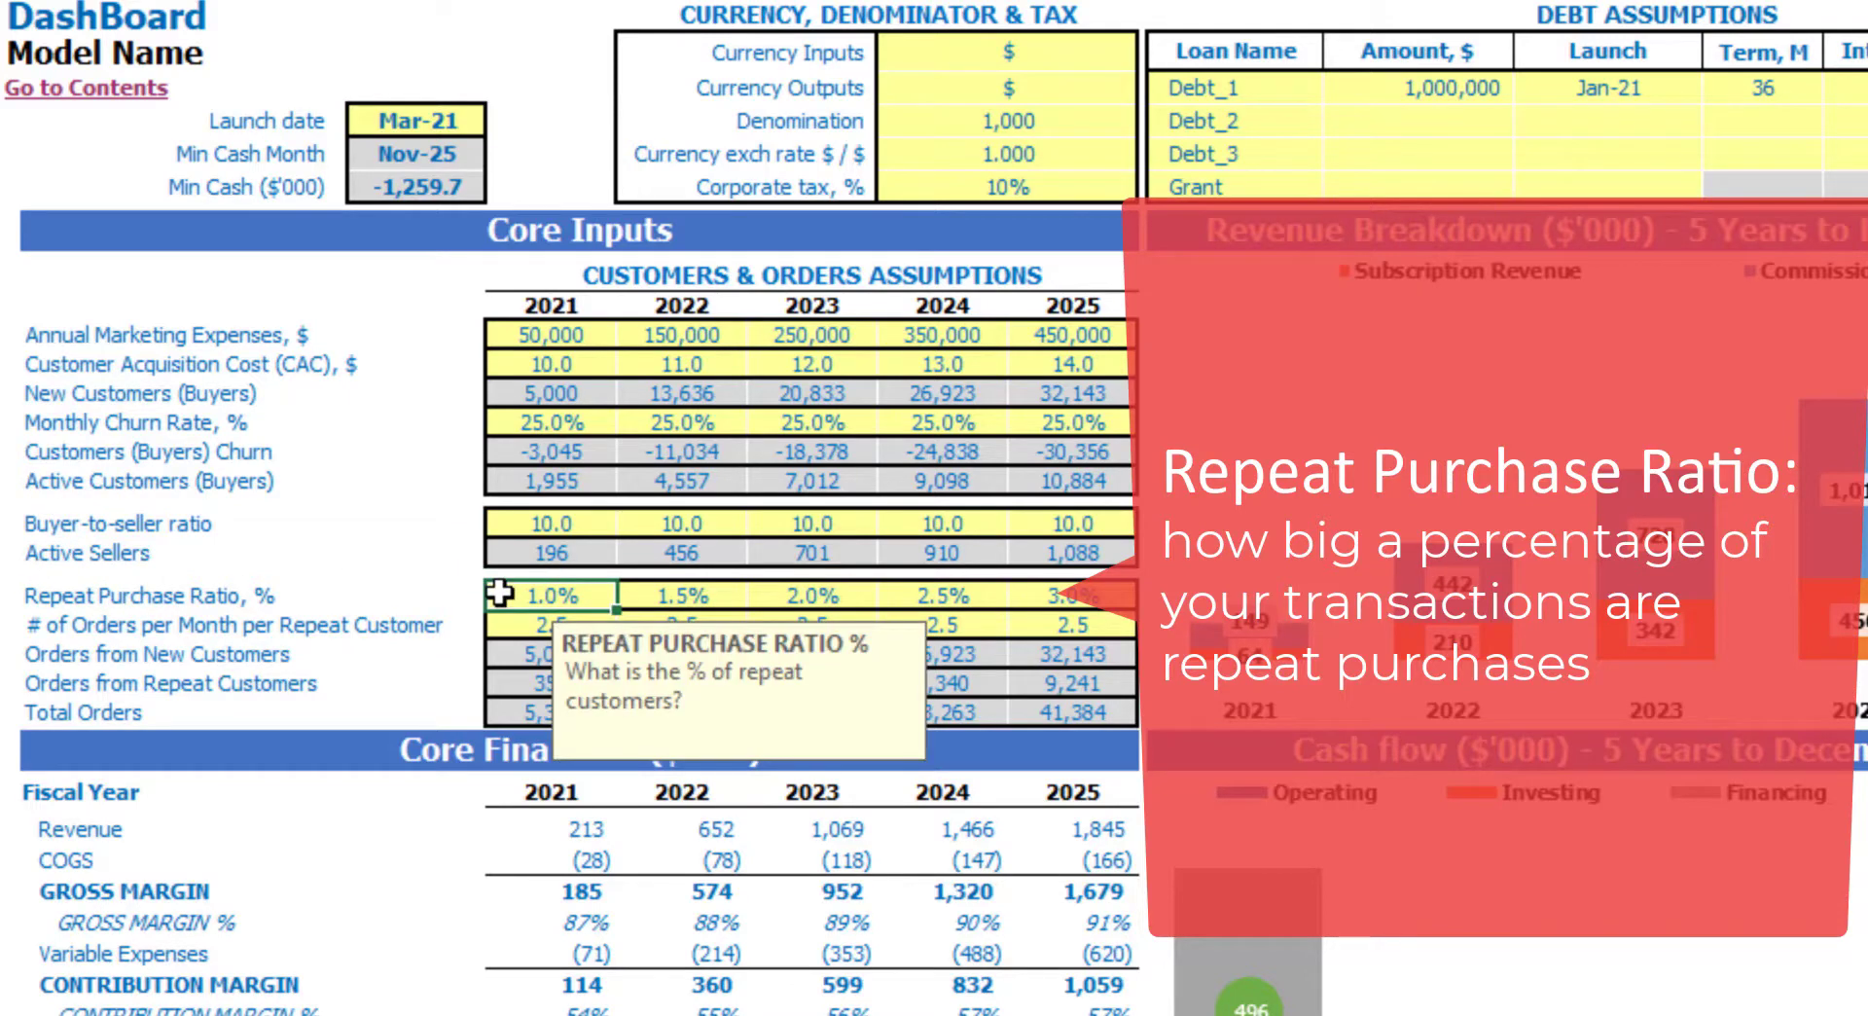
pyautogui.hotkey('shift', 'Right')
pyautogui.hotkey('shift', 'Right')
pyautogui.hotkey('shift', 'Right')
pyautogui.hotkey('shift', 'Right')
pyautogui.press('Delete')
pyautogui.press('Left')
pyautogui.hotkey('ctrl', 'z')
pyautogui.click(422, 525)
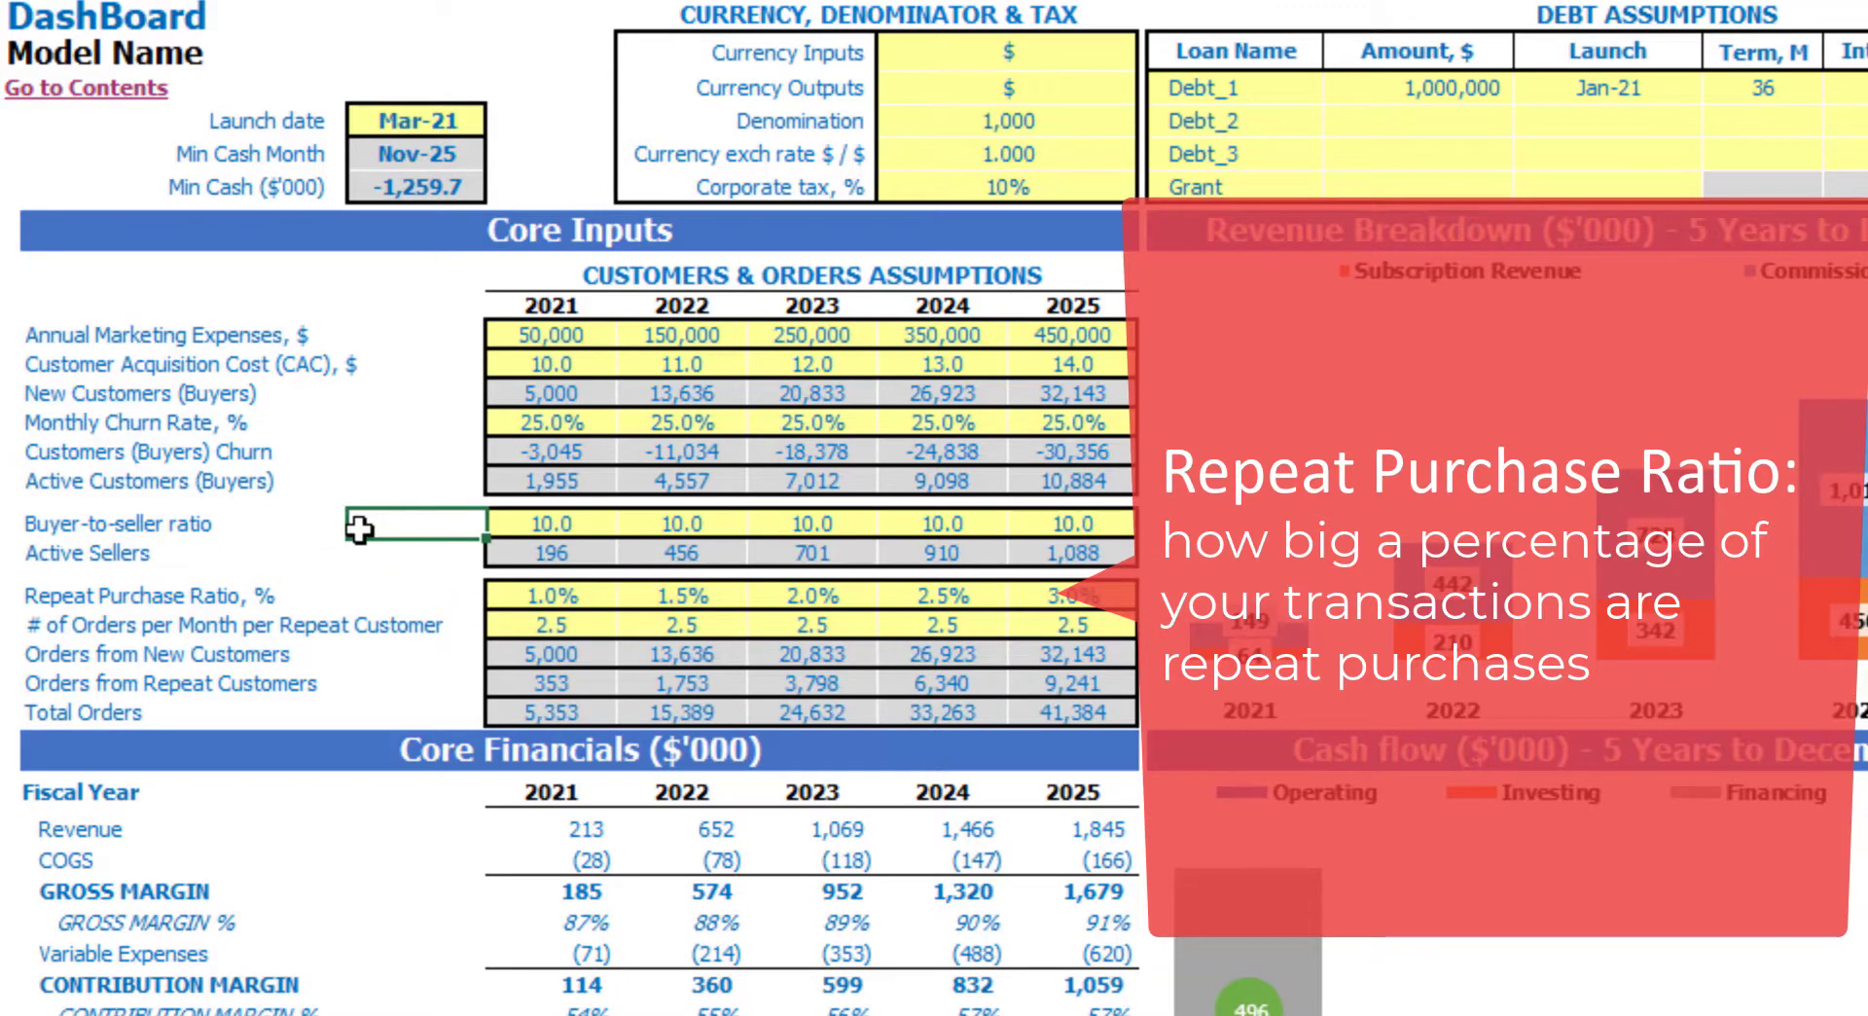
# Step: Set the 2022 repeat purchase ratio to a formula that adds 0.01 to the 2021 ratio
pyautogui.click(534, 590)
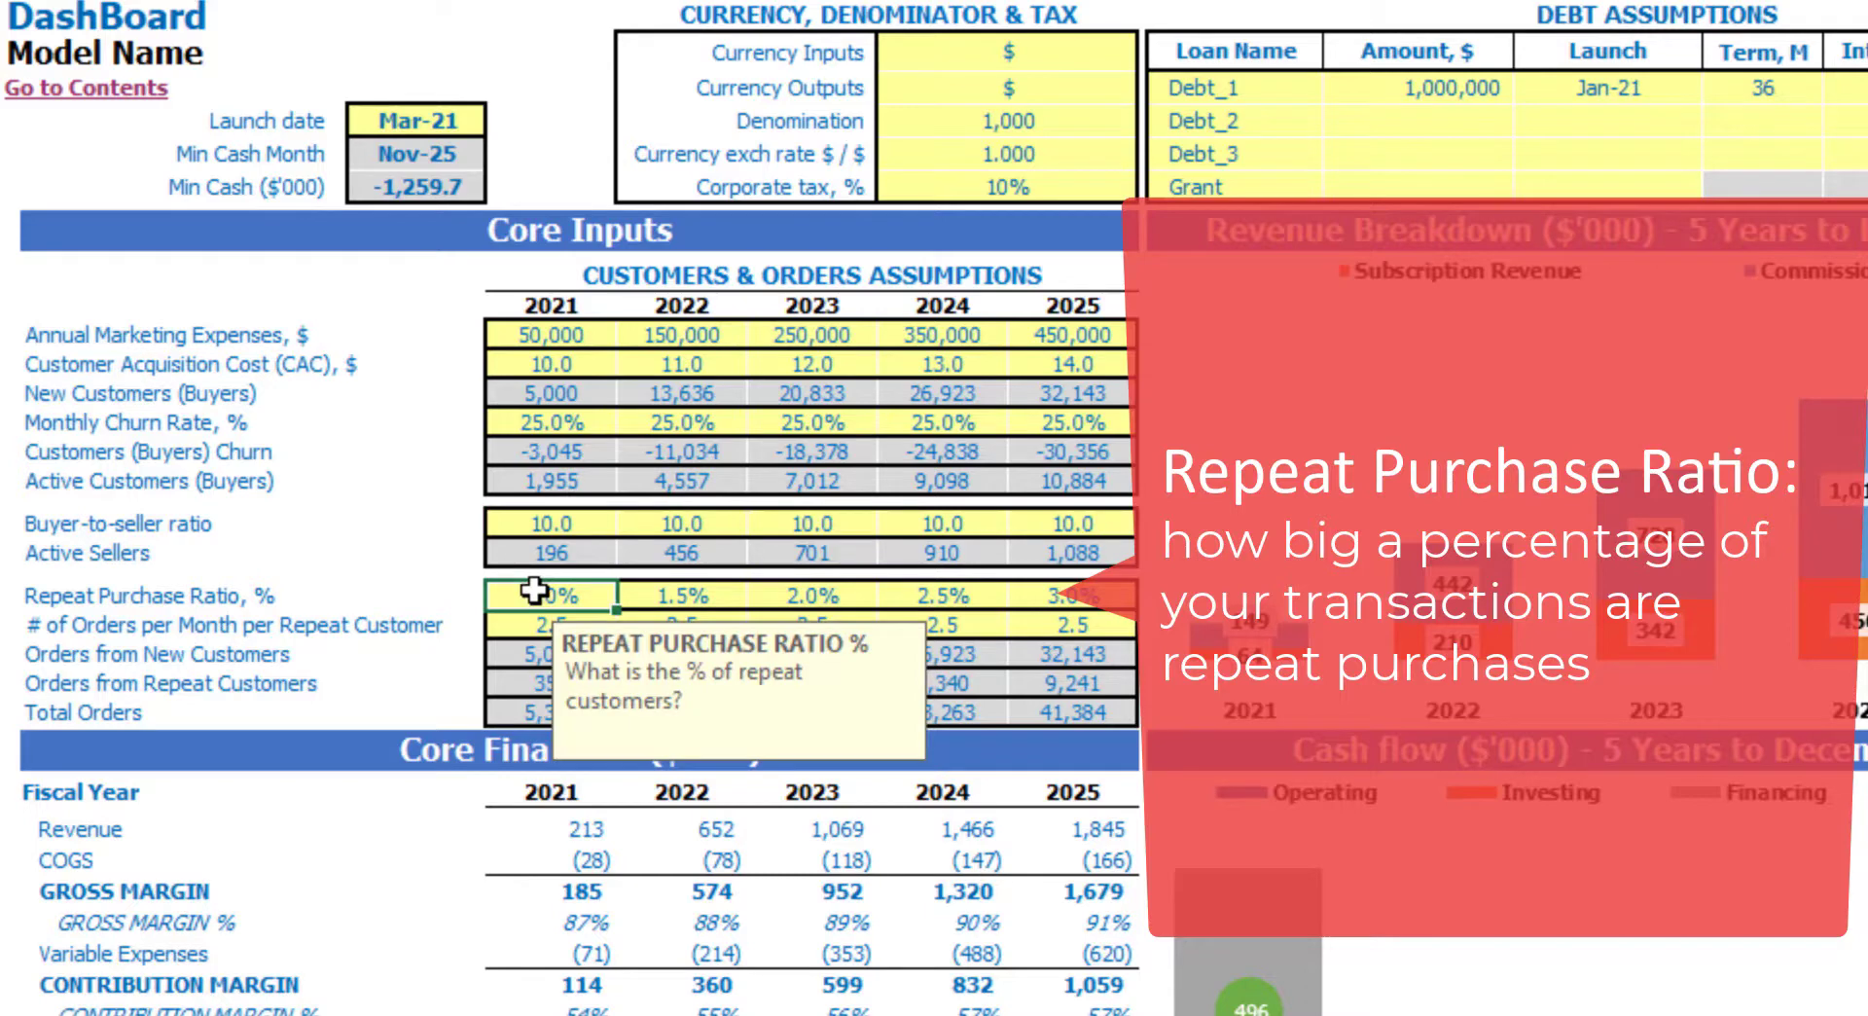
pyautogui.press('Right')
pyautogui.write('=')
pyautogui.press('Left')
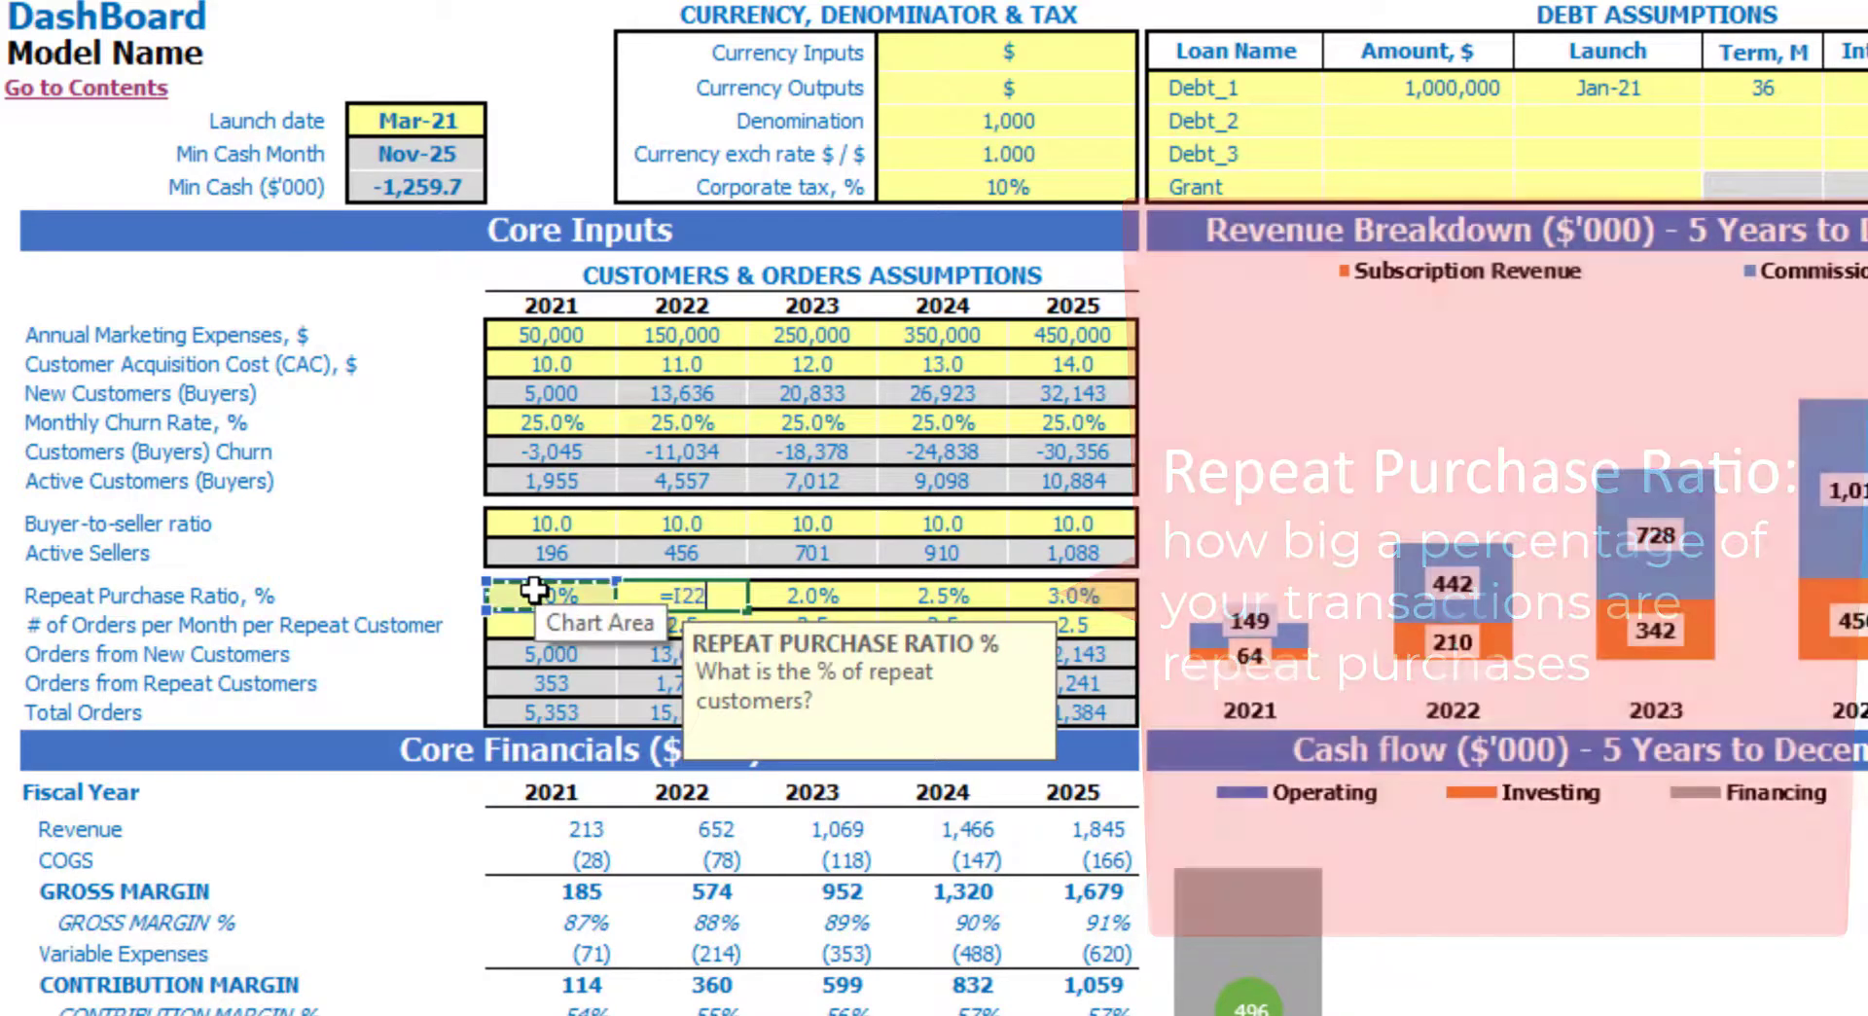
pyautogui.write('+0.01')
pyautogui.press('Return')
# Step: Copy the 2022 repeat purchase ratio formula across 2023 to 2025
pyautogui.press('Up')
pyautogui.hotkey('ctrl', 'c')
pyautogui.press('Right')
pyautogui.hotkey('shift', 'Right')
pyautogui.hotkey('shift', 'Right')
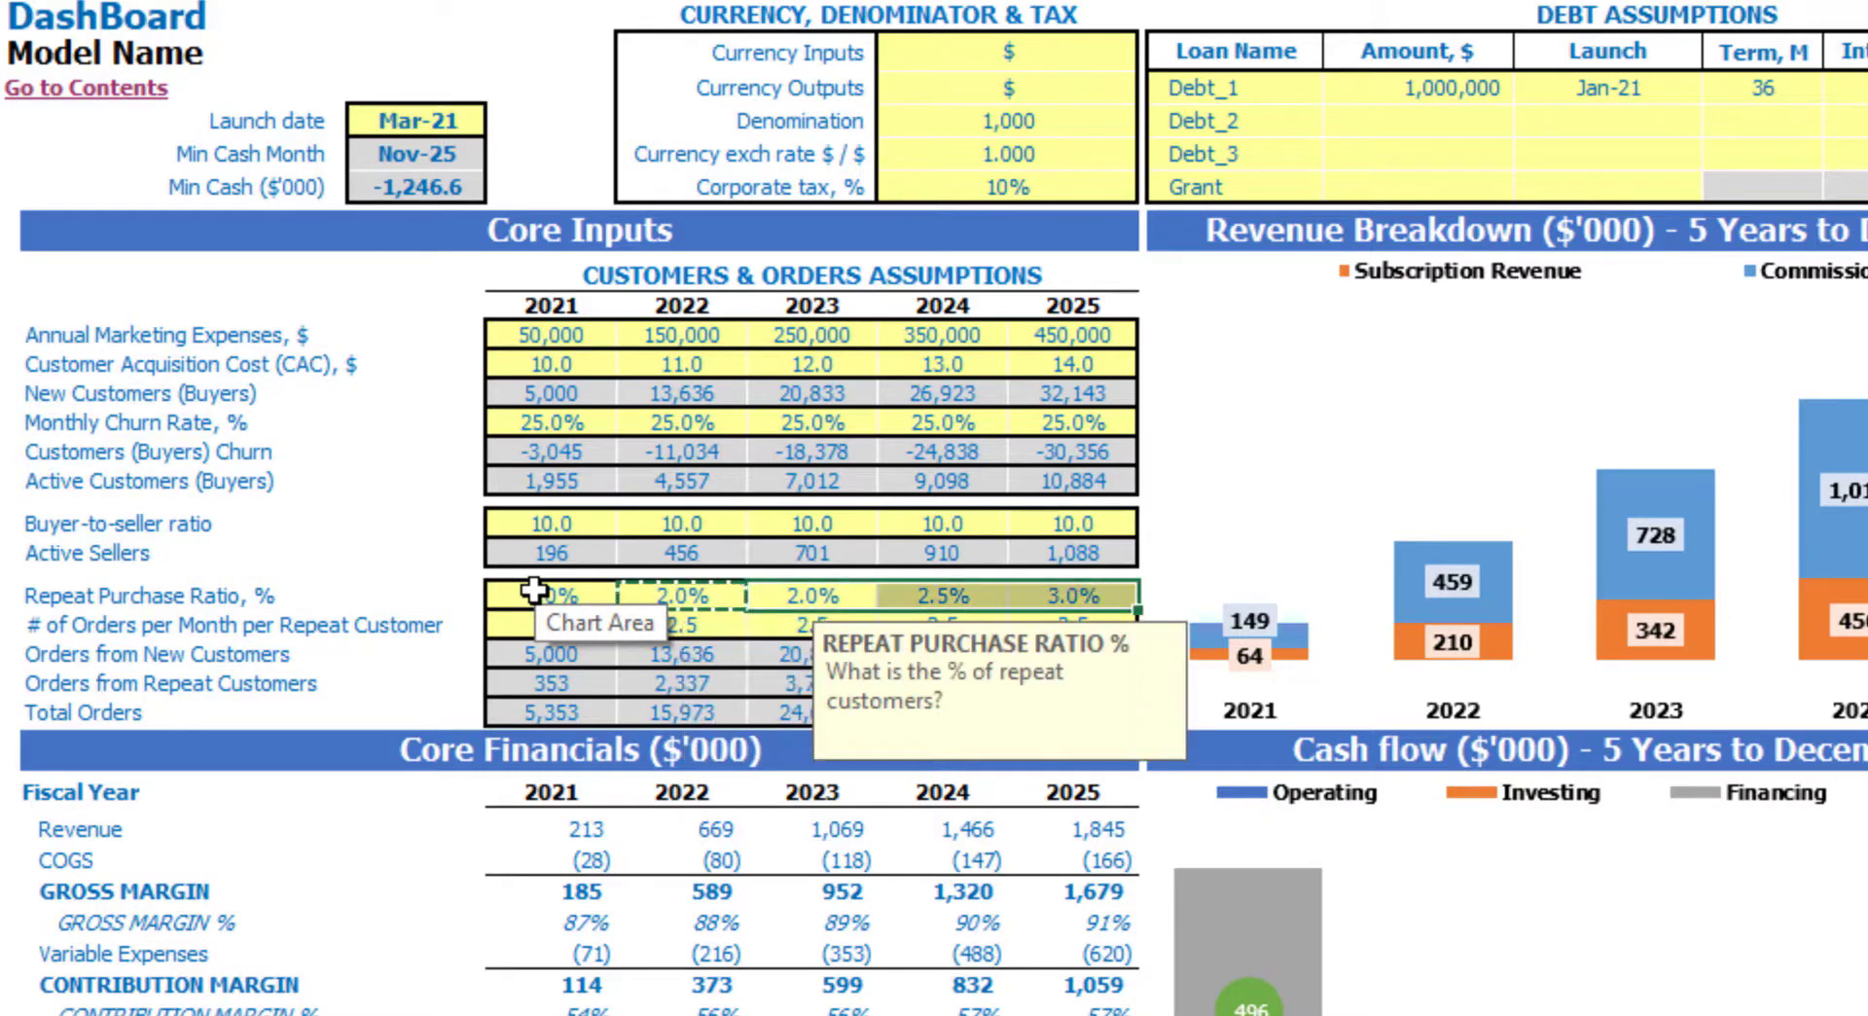
pyautogui.hotkey('ctrl', 'v')
pyautogui.click(321, 525)
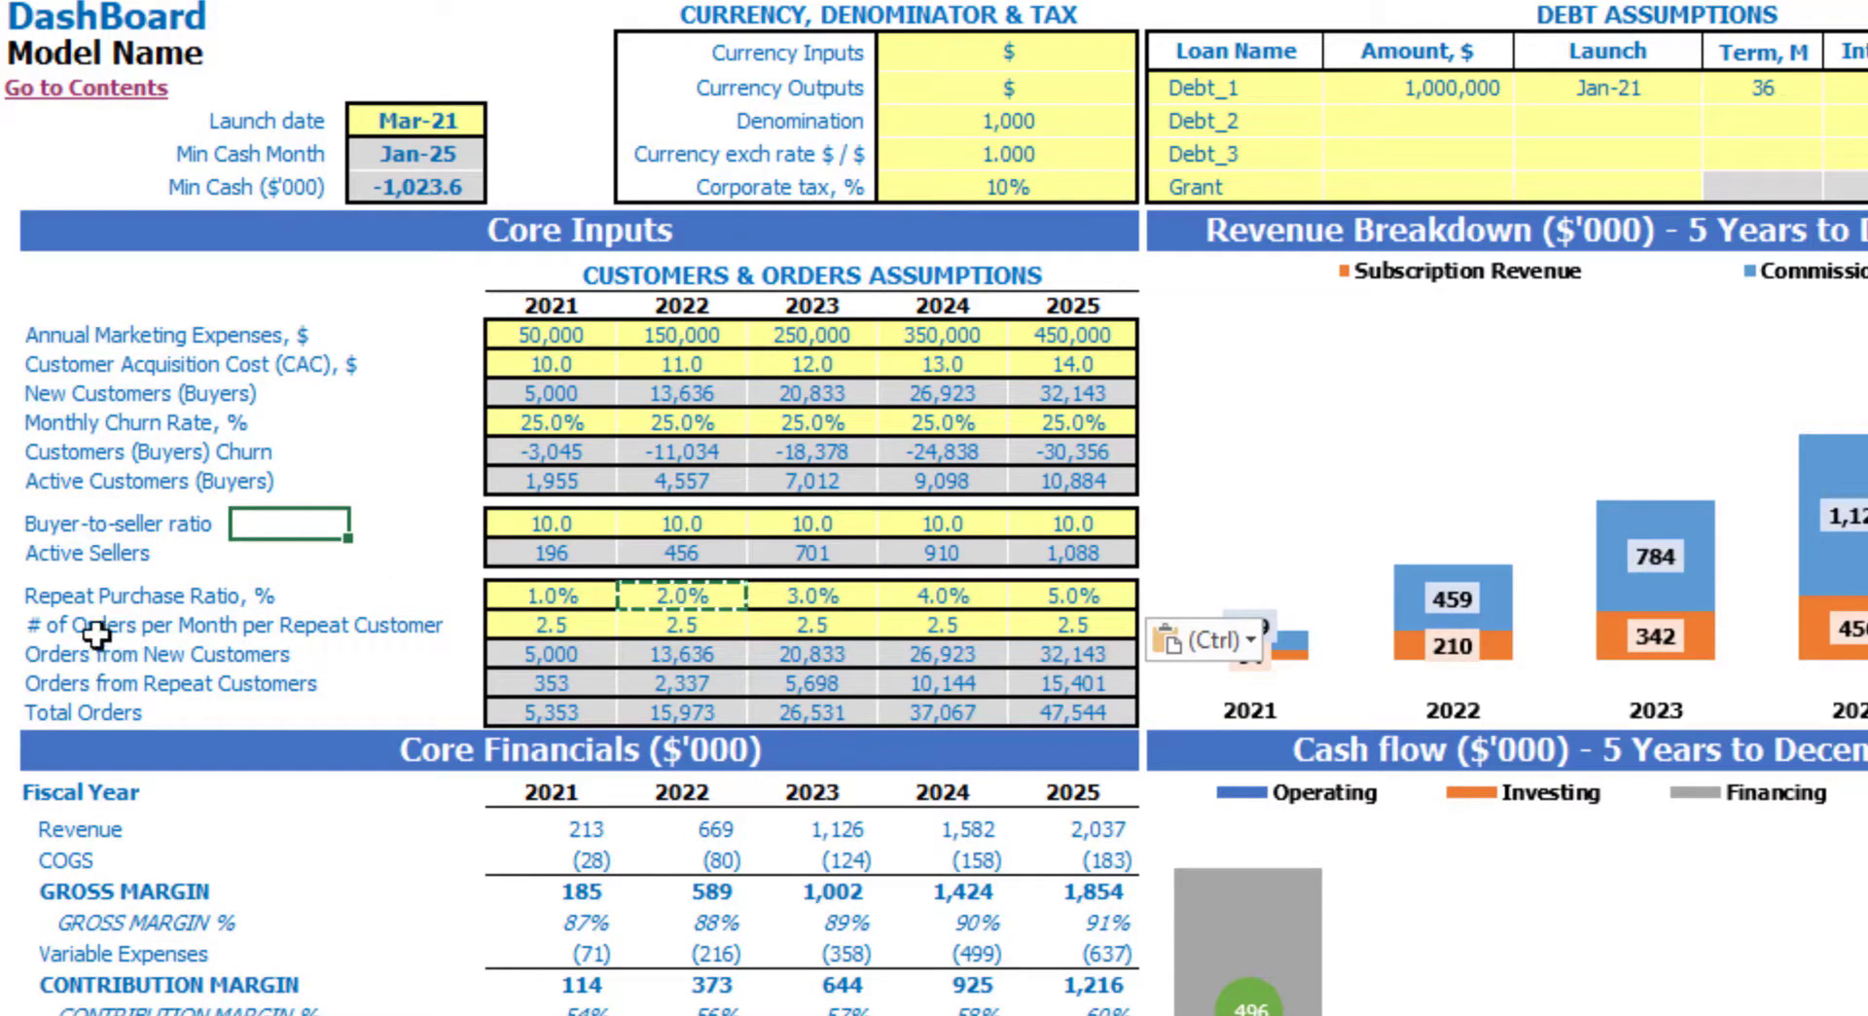
# Step: Set the monthly orders per repeat customer to 2 for 2021, and make 2022 a formula adding 1 to the 2021 figure
pyautogui.click(39, 624)
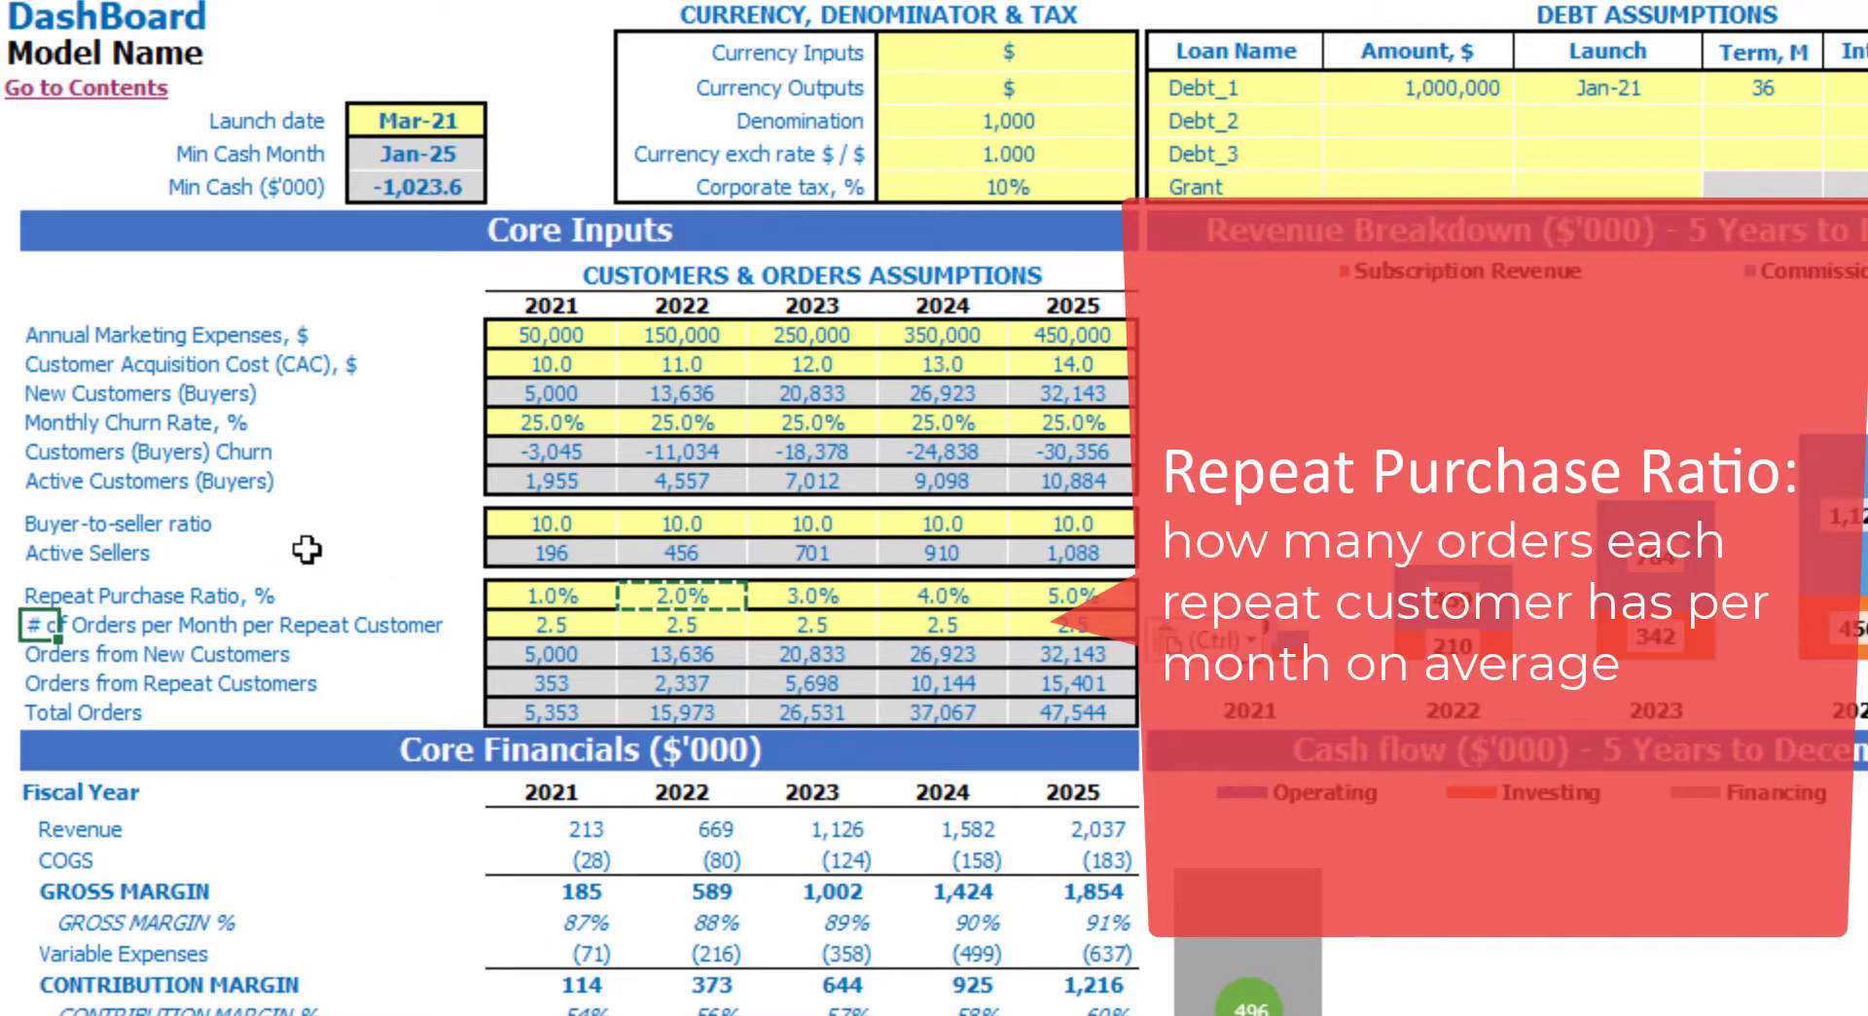
pyautogui.click(551, 633)
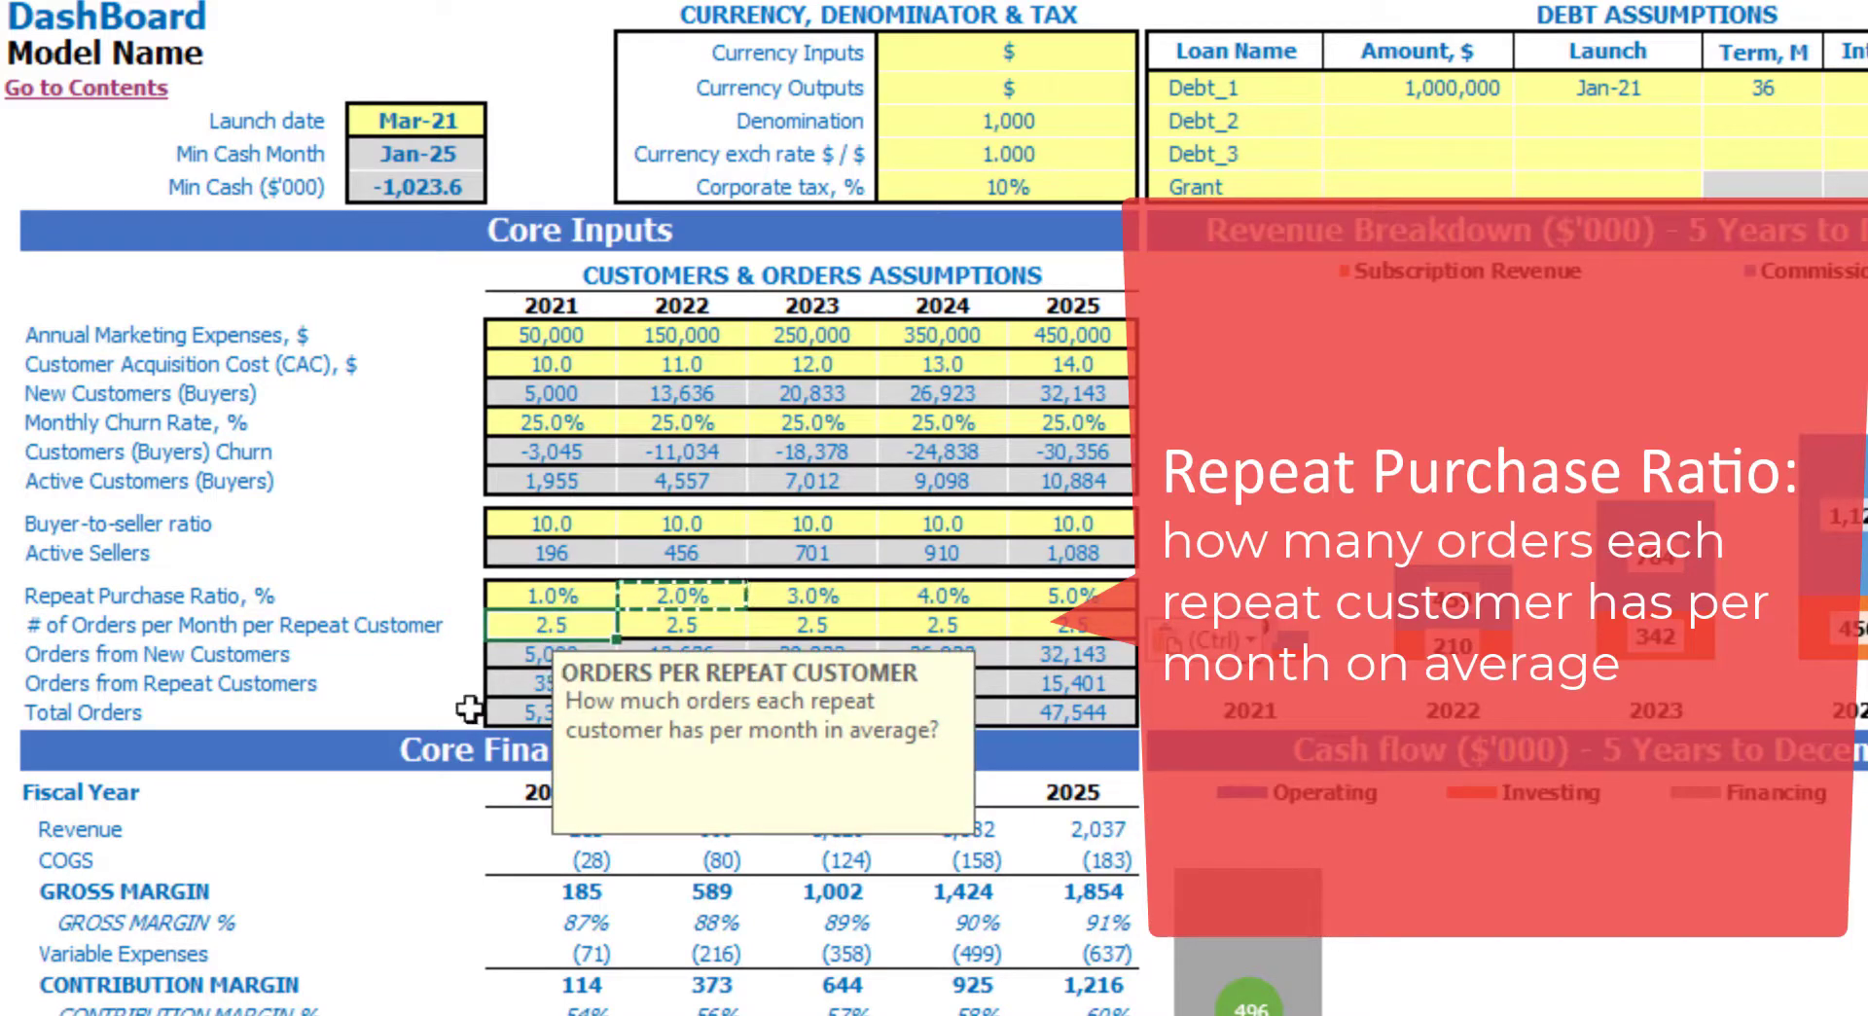
pyautogui.write('2')
pyautogui.press('Tab')
pyautogui.write('=')
pyautogui.press('Left')
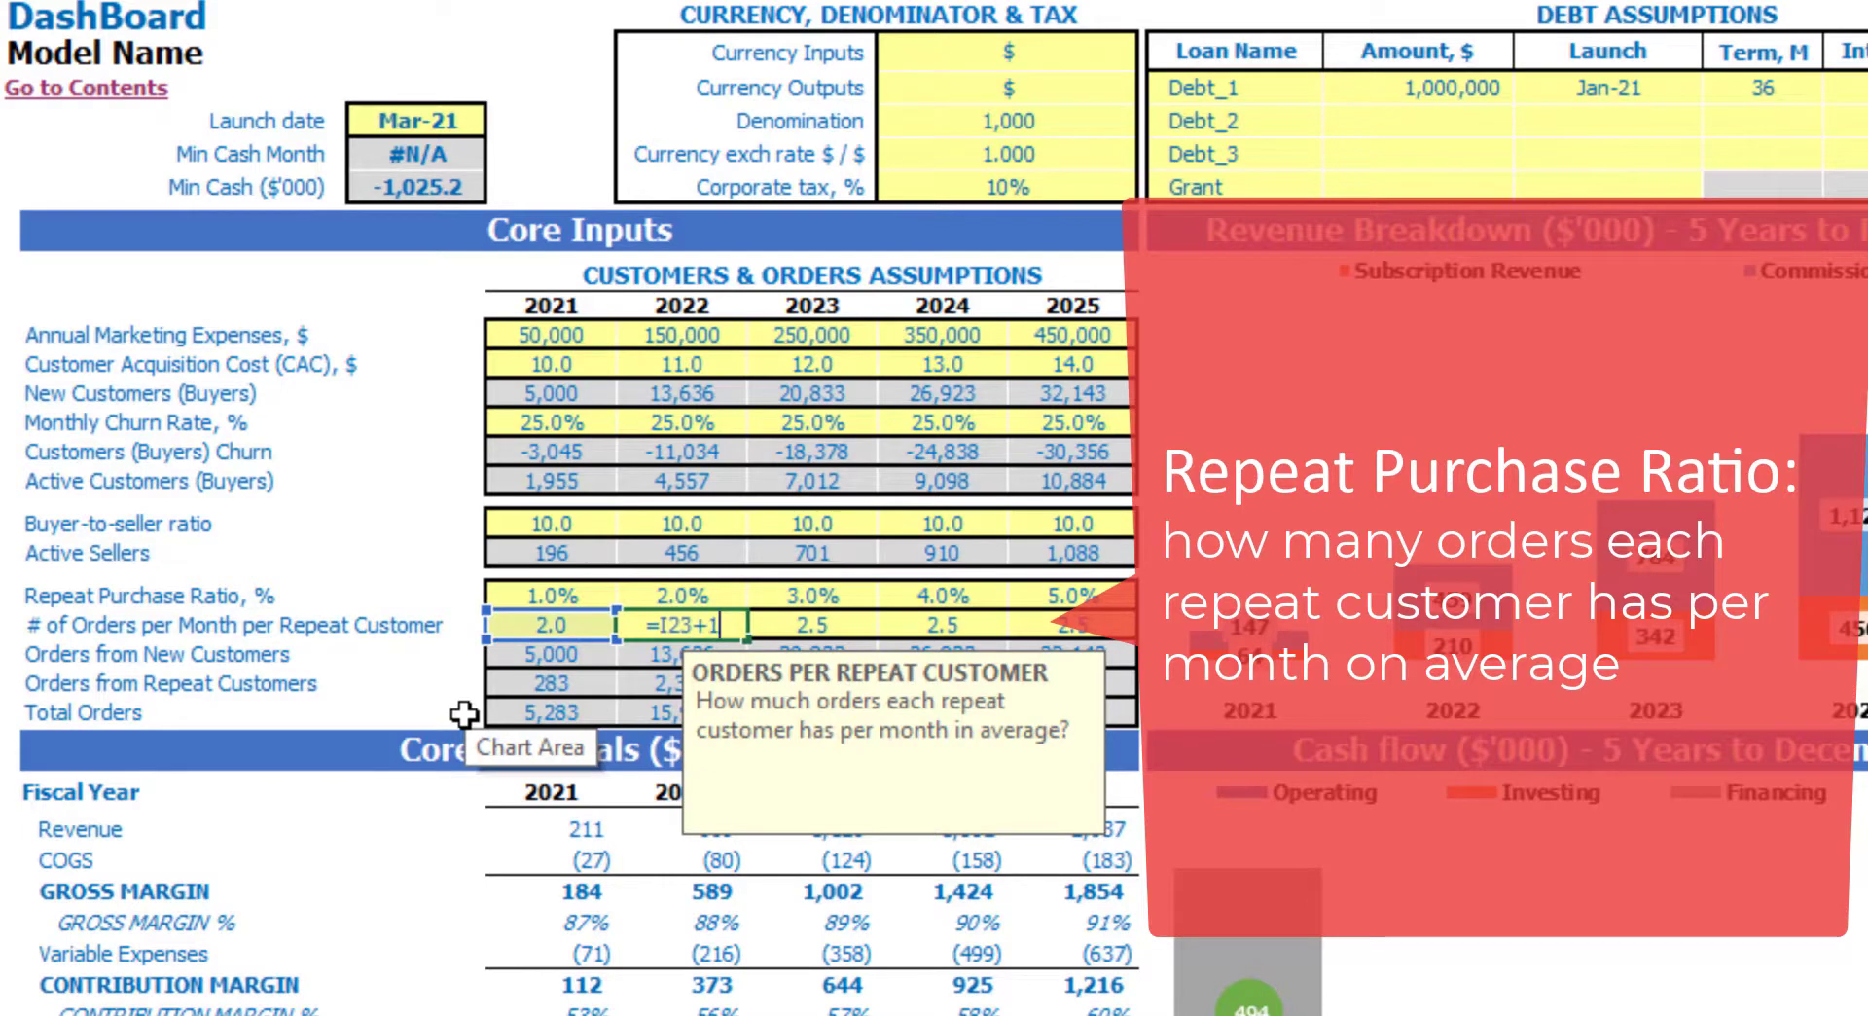
pyautogui.write('+1')
pyautogui.press('Return')
# Step: Copy the 2022 formula for monthly orders per repeat customer across 2023 to 2025
pyautogui.press('Up')
pyautogui.hotkey('ctrl', 'c')
pyautogui.press('Right')
pyautogui.hotkey('shift', 'Right')
pyautogui.hotkey('shift', 'Right')
pyautogui.hotkey('ctrl', 'v')
pyautogui.click(385, 522)
# Step: Examine the orders from new customers and orders from repeat customers rows from 2021 to 2025
pyautogui.click(576, 653)
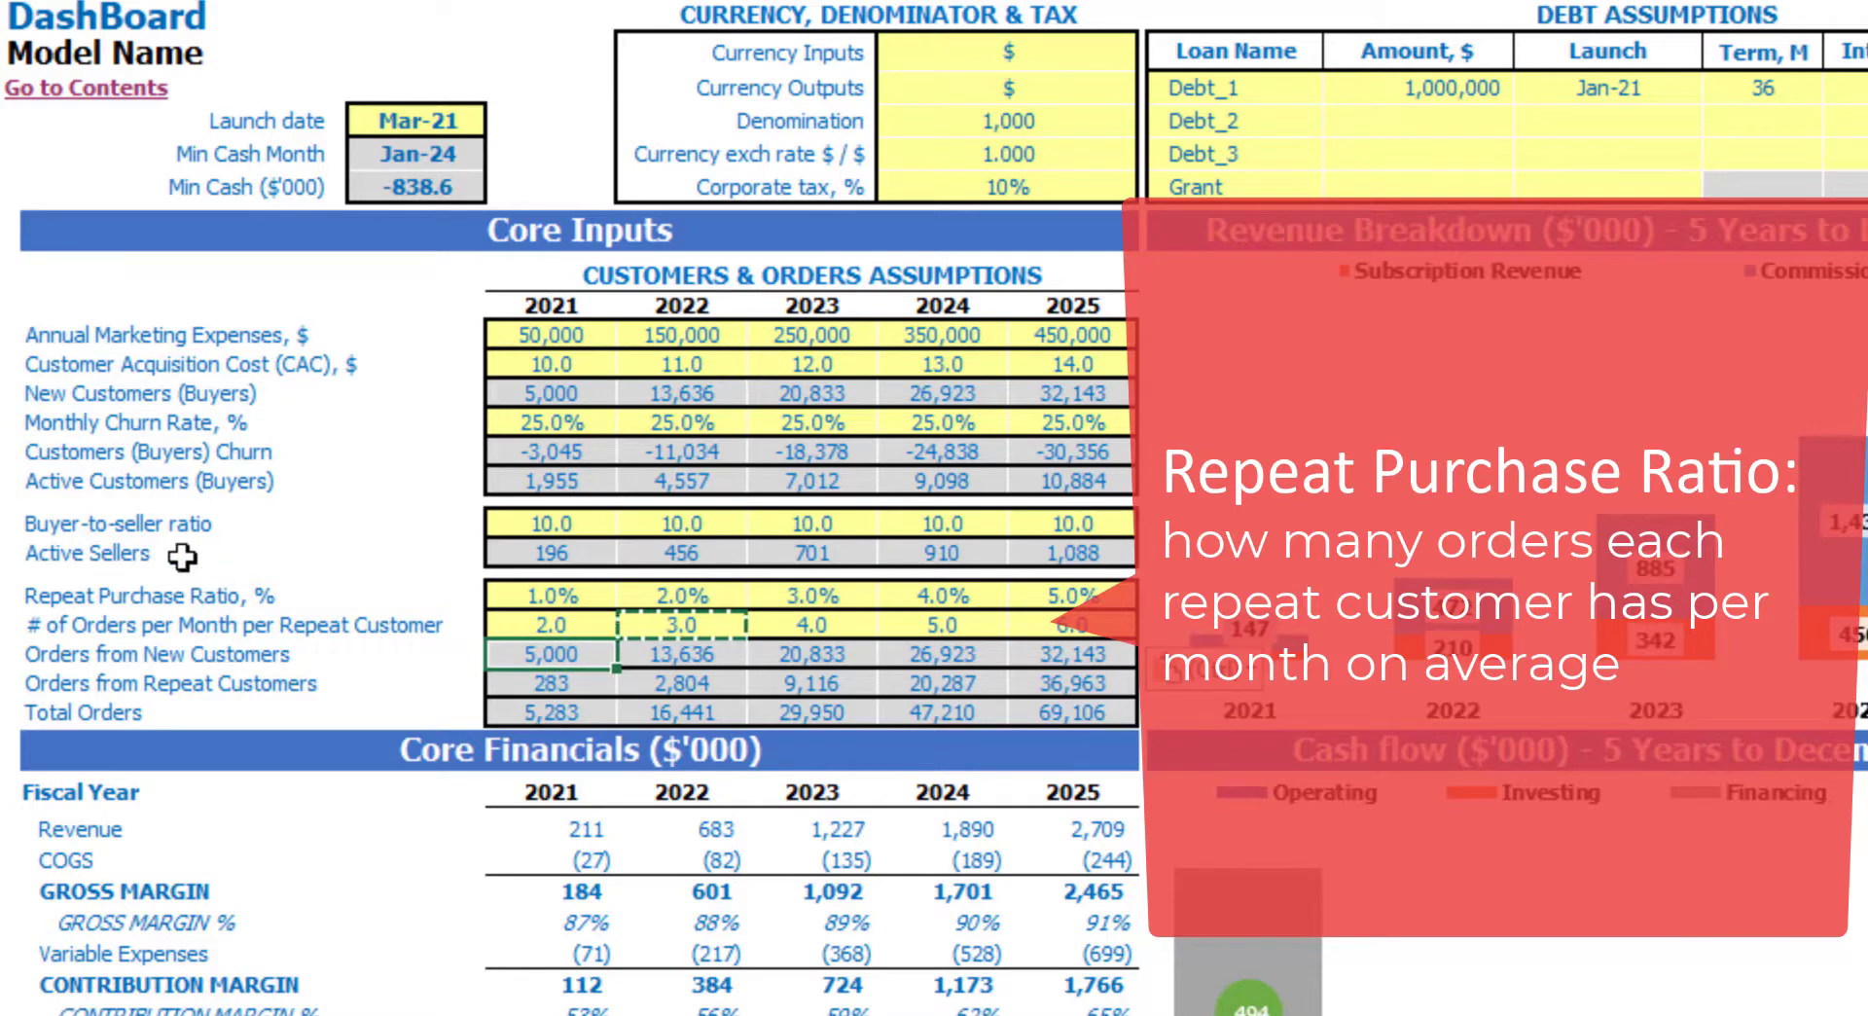
pyautogui.press('F2')
pyautogui.press('Tab')
pyautogui.press('F2')
pyautogui.press('Tab')
pyautogui.press('F2')
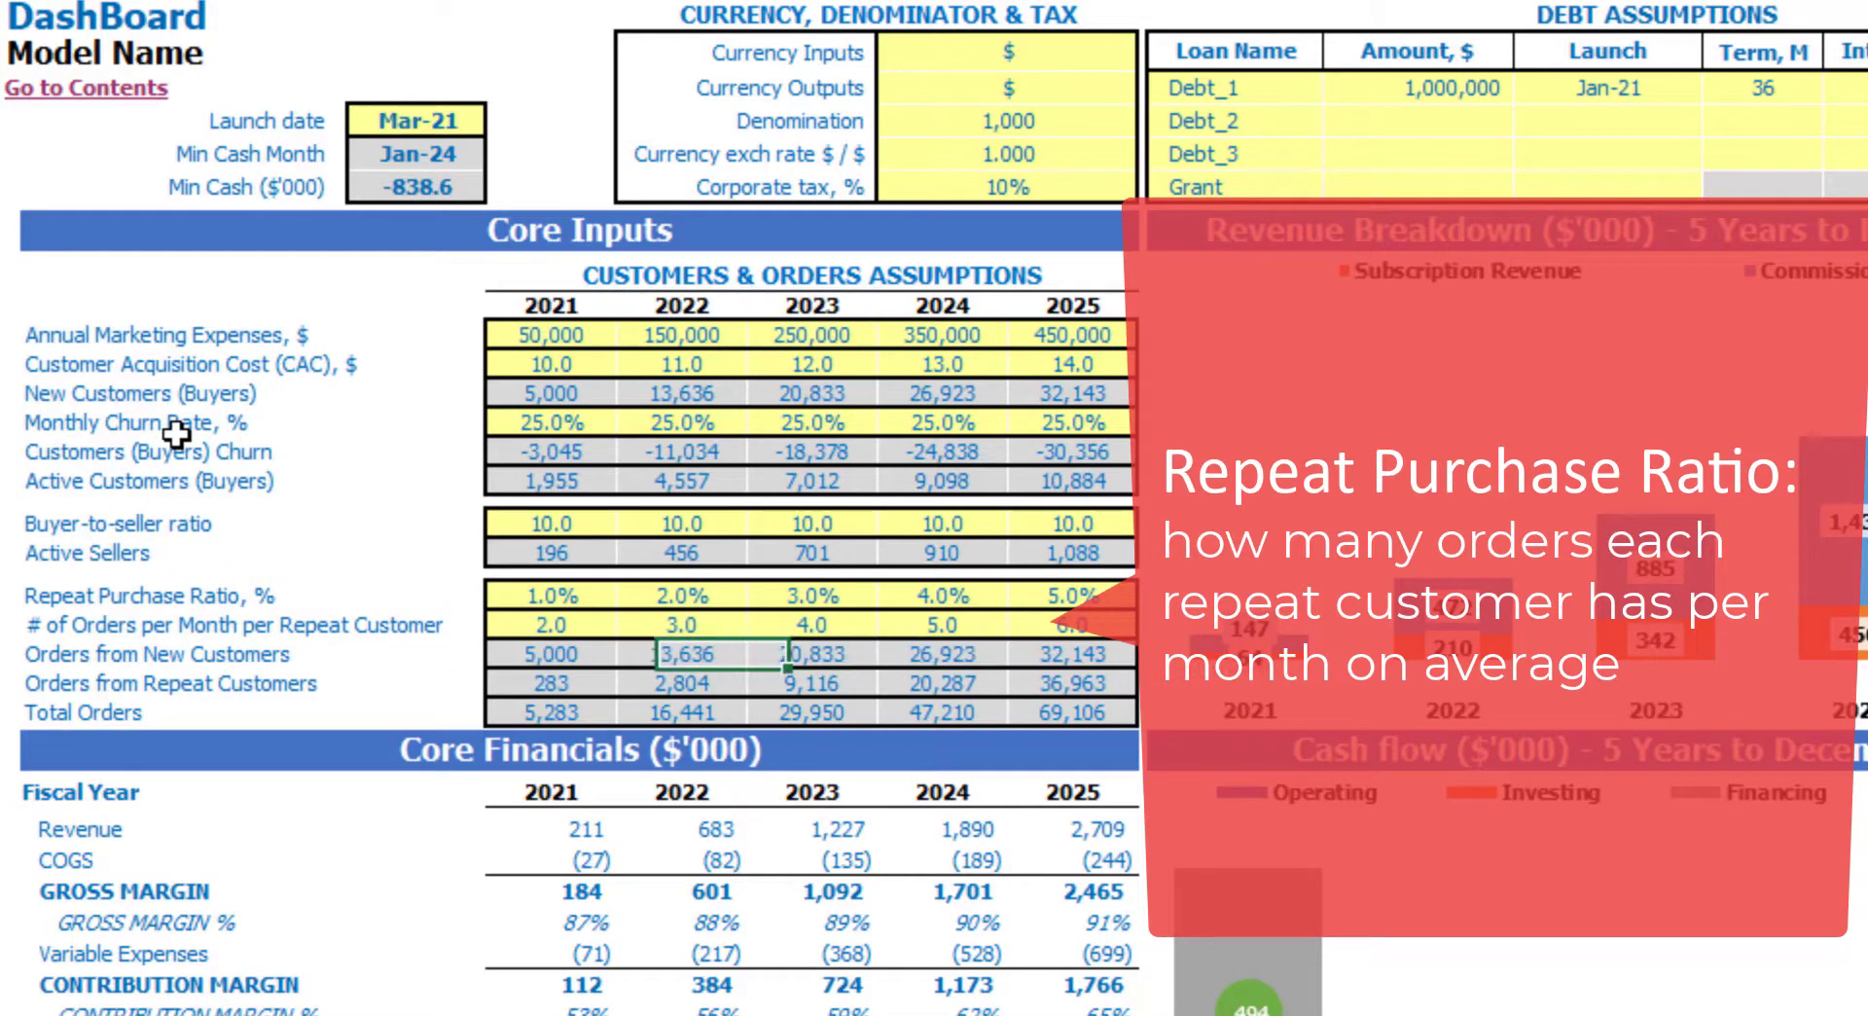
pyautogui.press('Return')
pyautogui.press('Tab')
pyautogui.press('Tab')
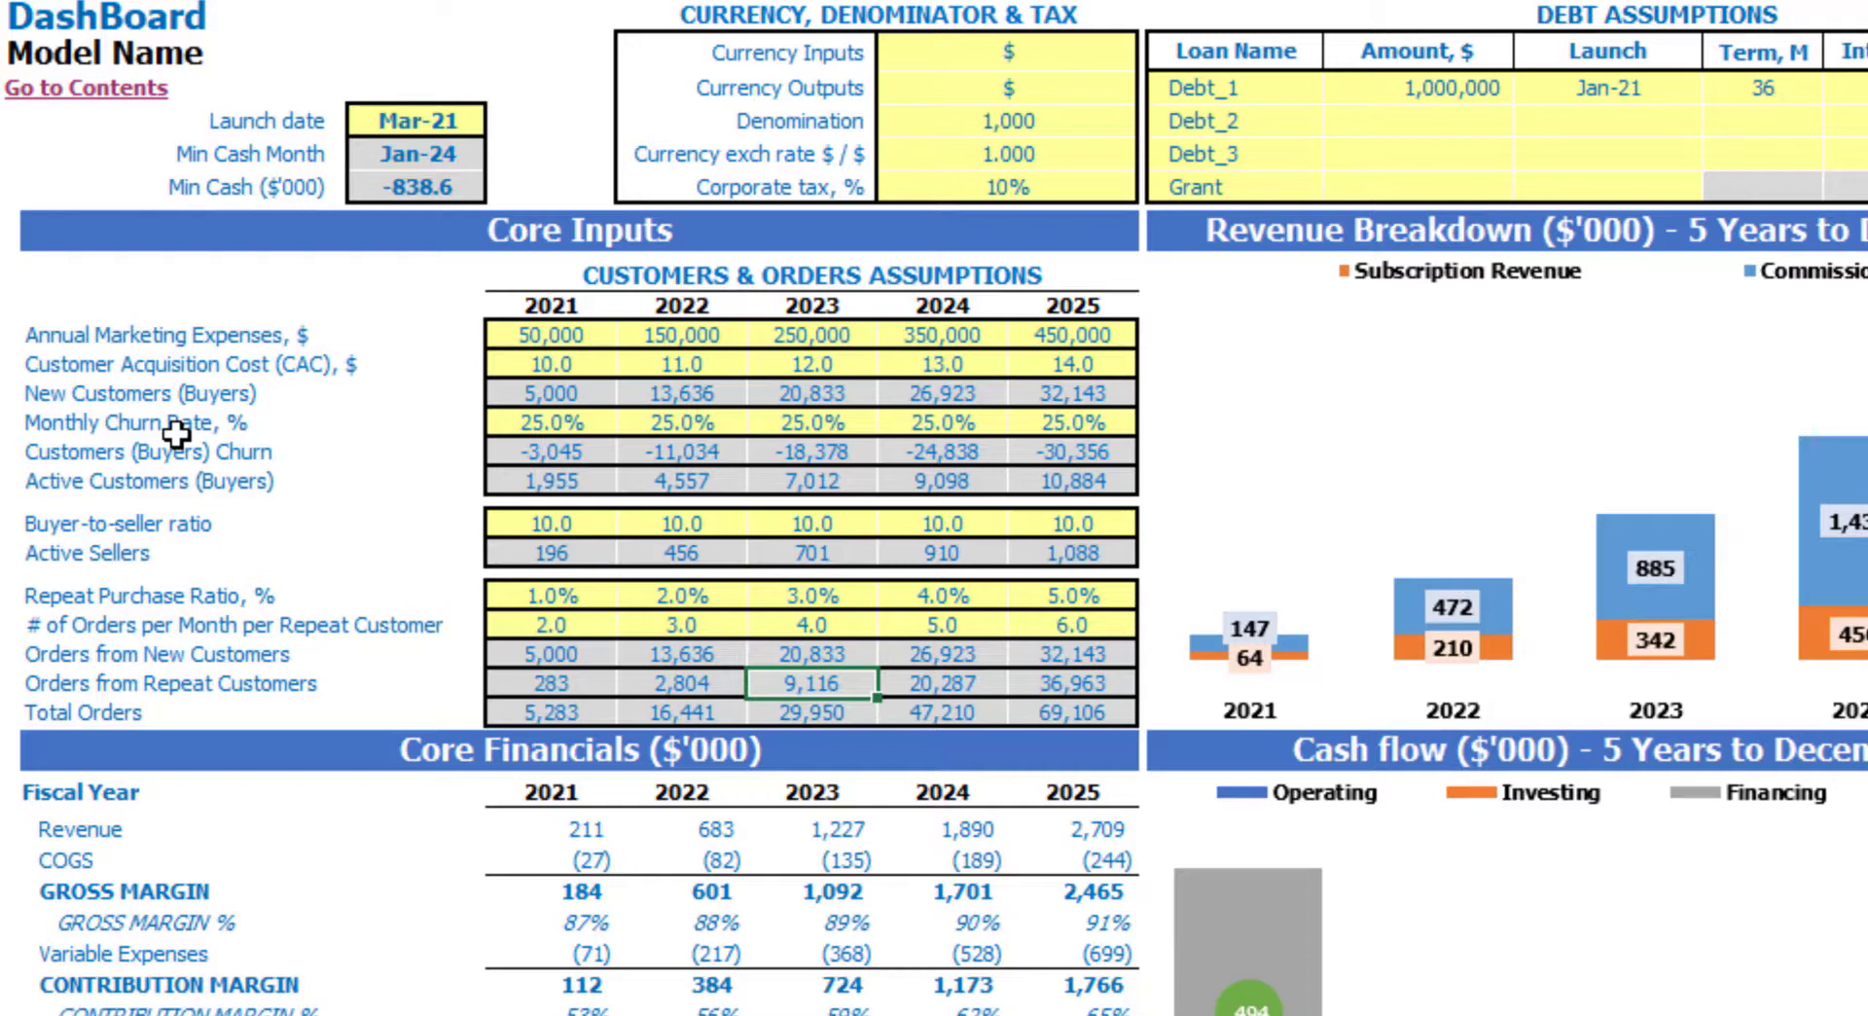
pyautogui.press('Tab')
pyautogui.press('Tab')
# Step: Examine the total orders row across 2021 to 2025
pyautogui.press('Down')
pyautogui.press('Left')
pyautogui.press('Left')
pyautogui.press('Left')
pyautogui.press('Left')
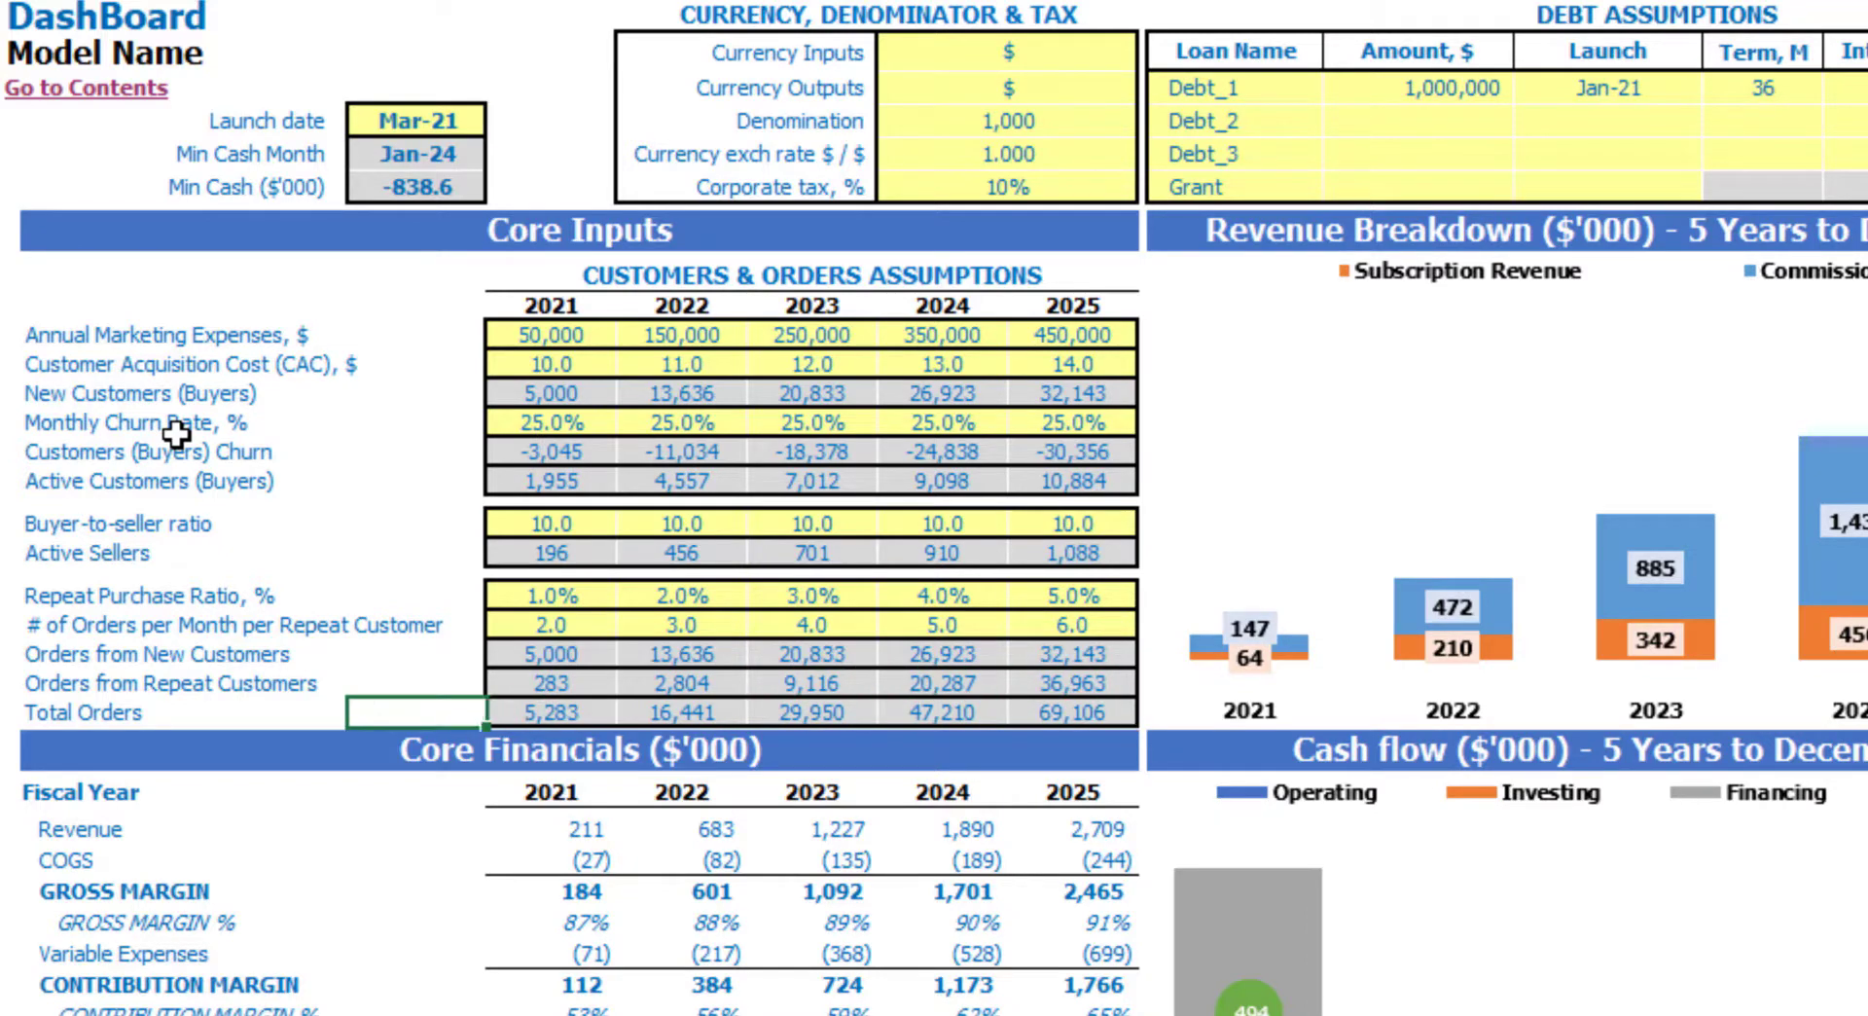
pyautogui.press('Tab')
pyautogui.press('Tab')
pyautogui.press('Tab')
pyautogui.press('Tab')
pyautogui.press('Left')
pyautogui.press('Left')
pyautogui.press('Left')
pyautogui.press('Left')
pyautogui.press('Left')
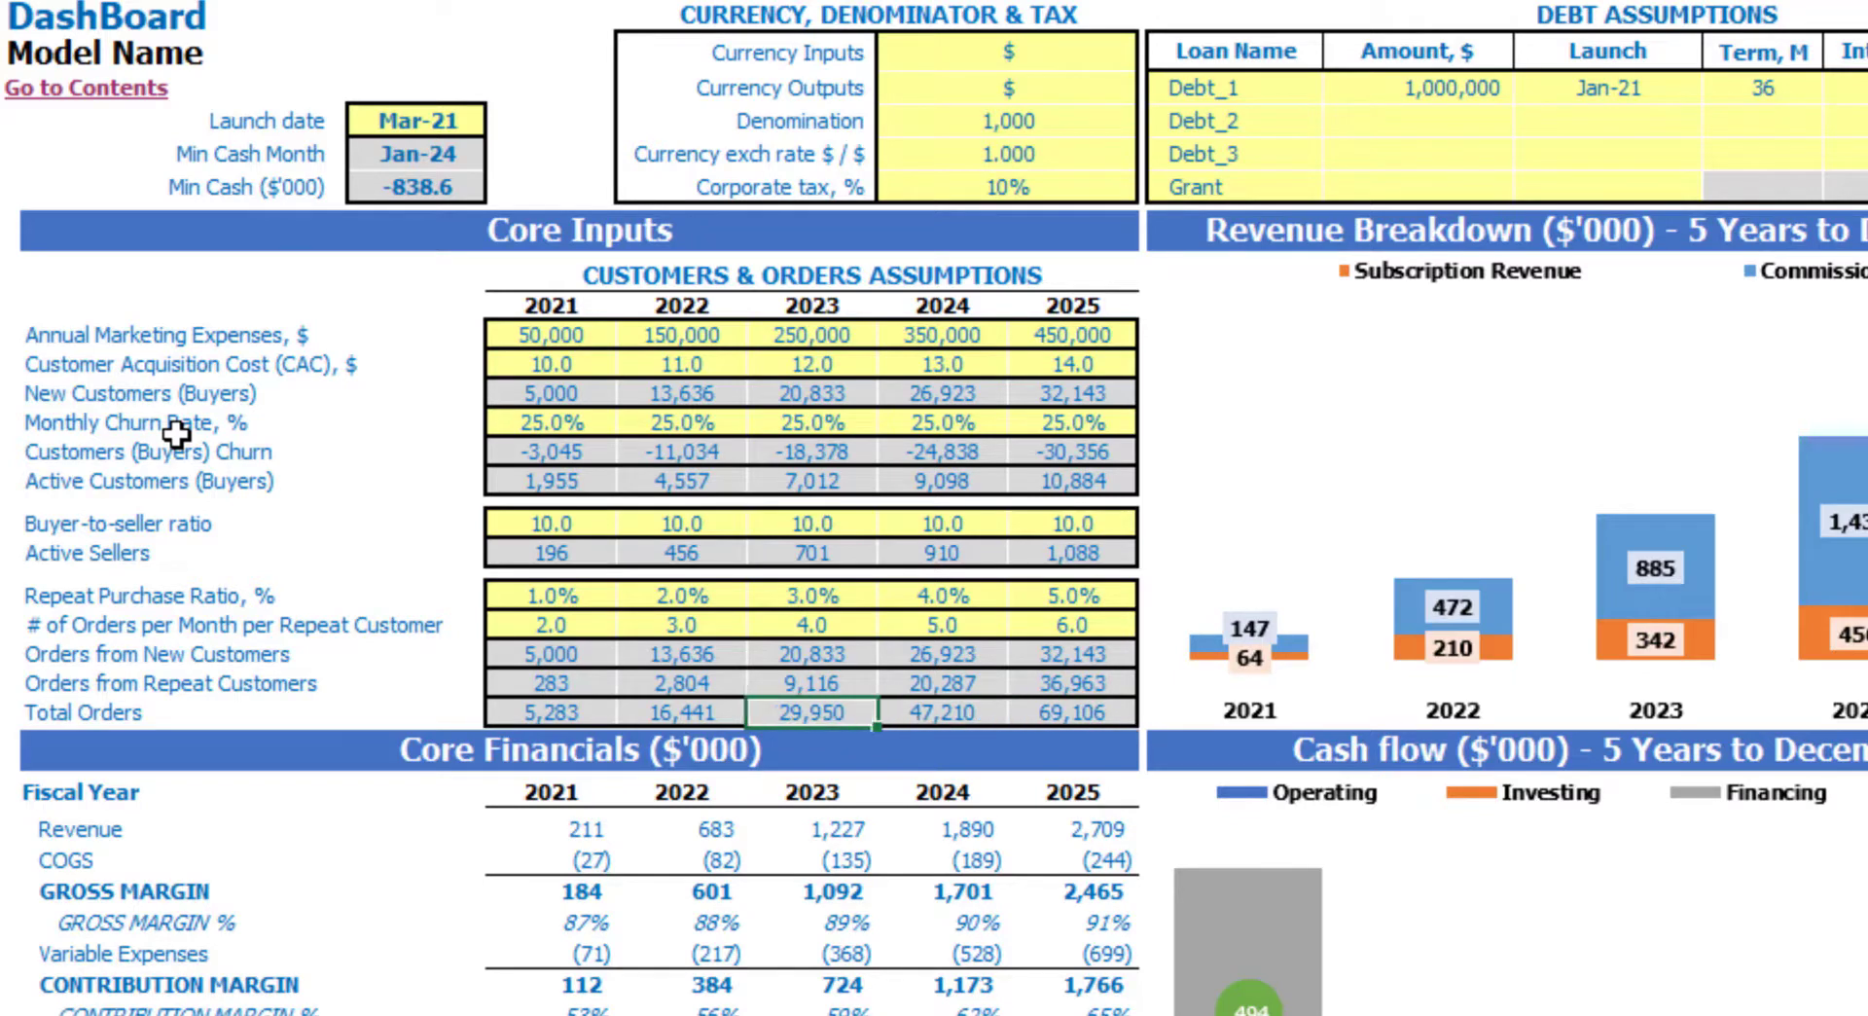
pyautogui.press('Tab')
pyautogui.press('Tab')
pyautogui.press('Tab')
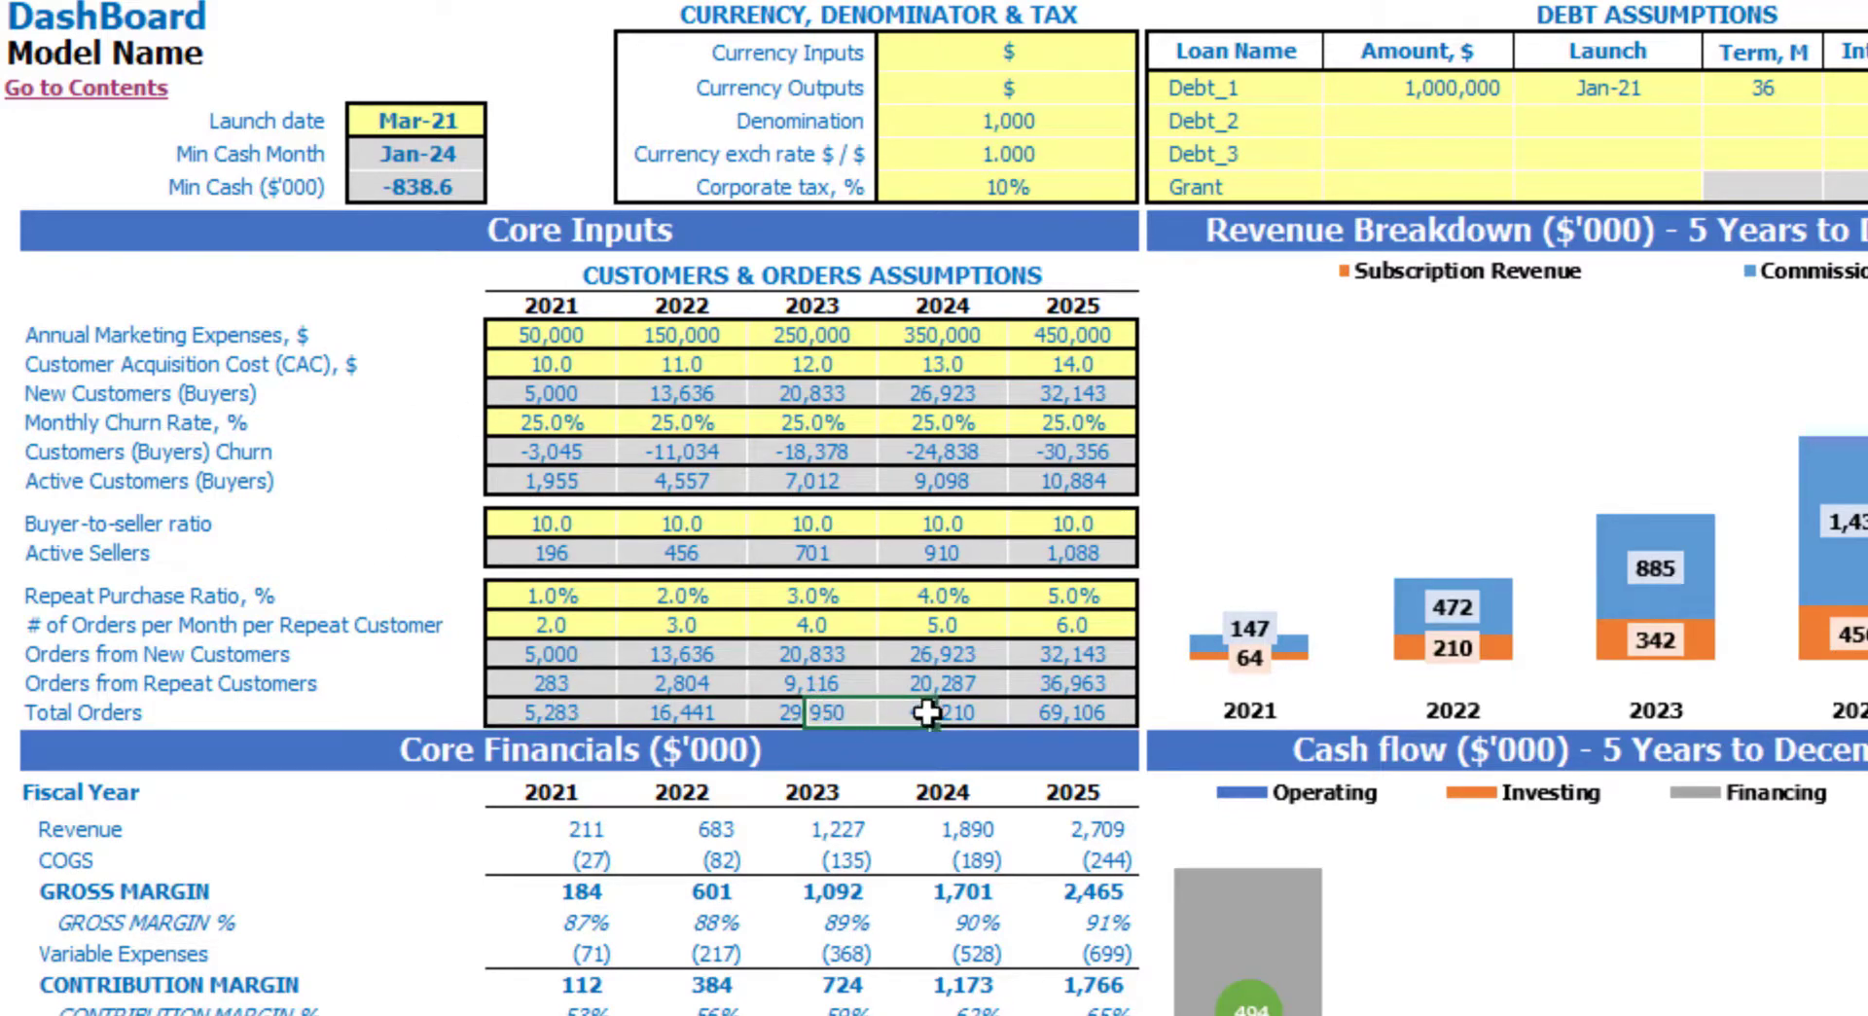
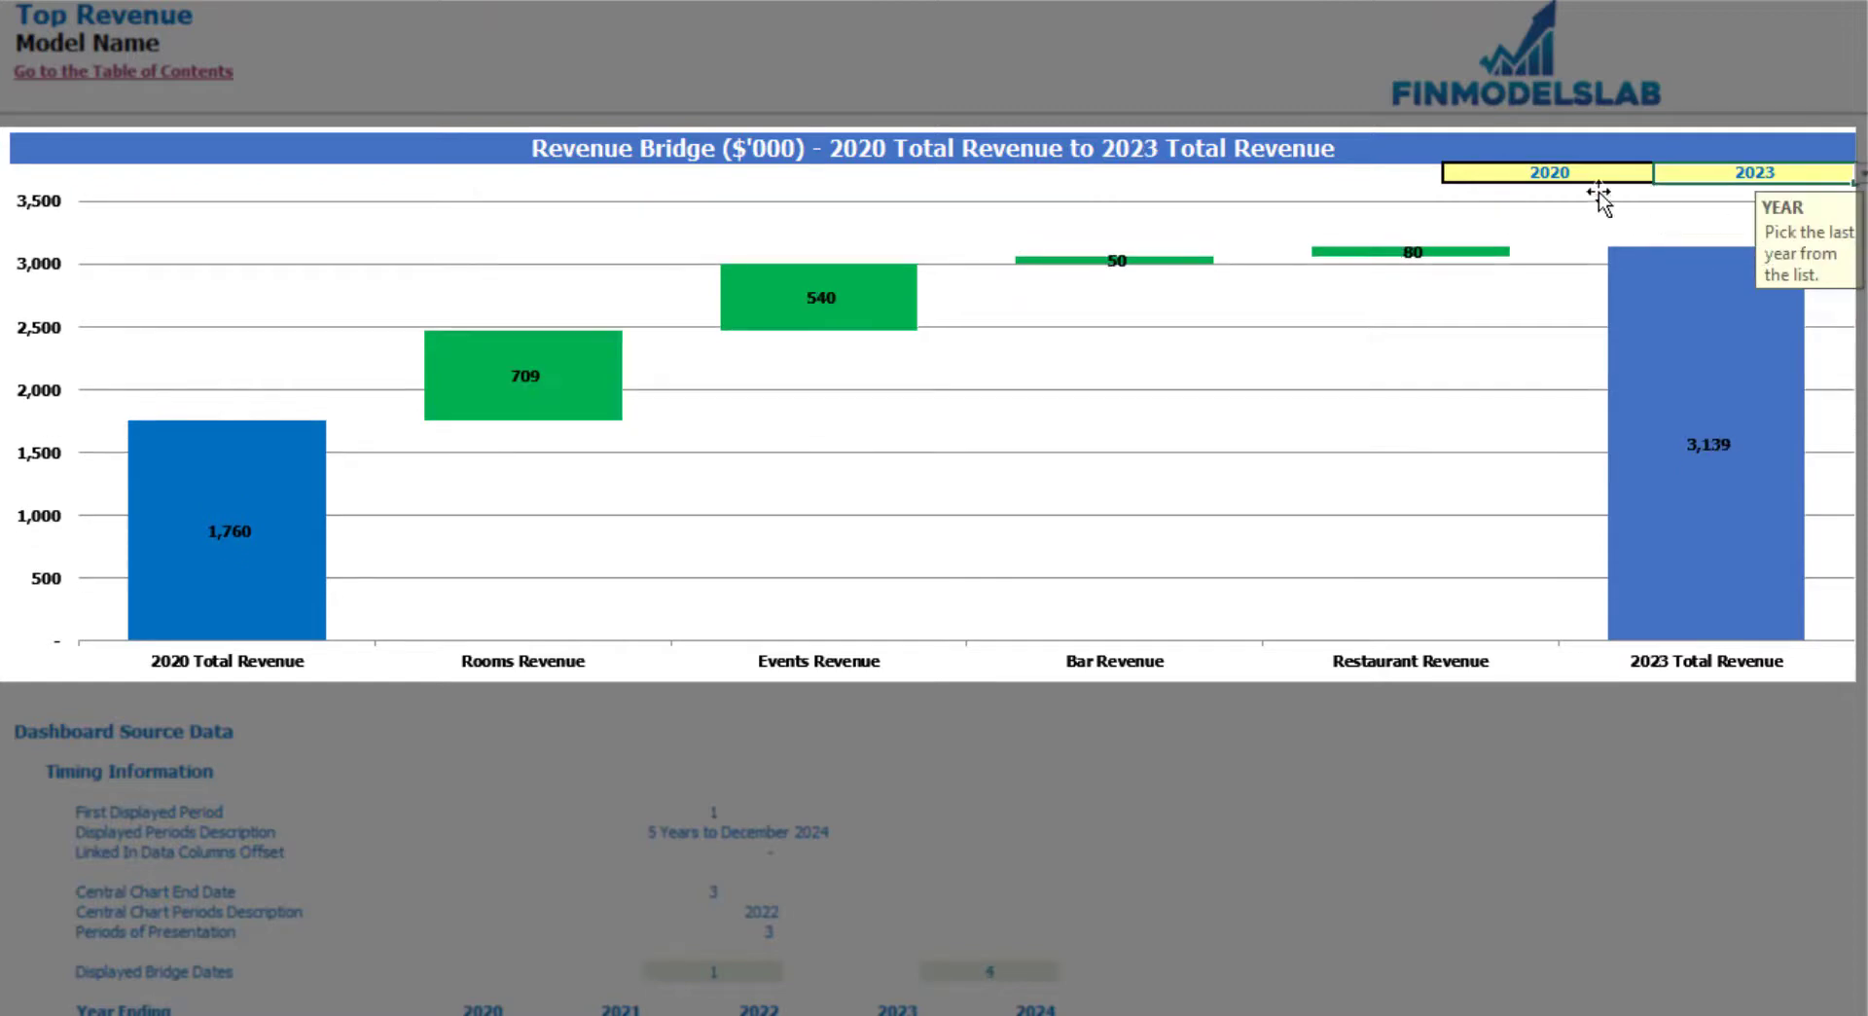
# Step: Set the first year of the revenue bridge chart to 2021 on the Top Revenue sheet
pyautogui.click(1604, 175)
pyautogui.click(1664, 172)
pyautogui.click(1602, 212)
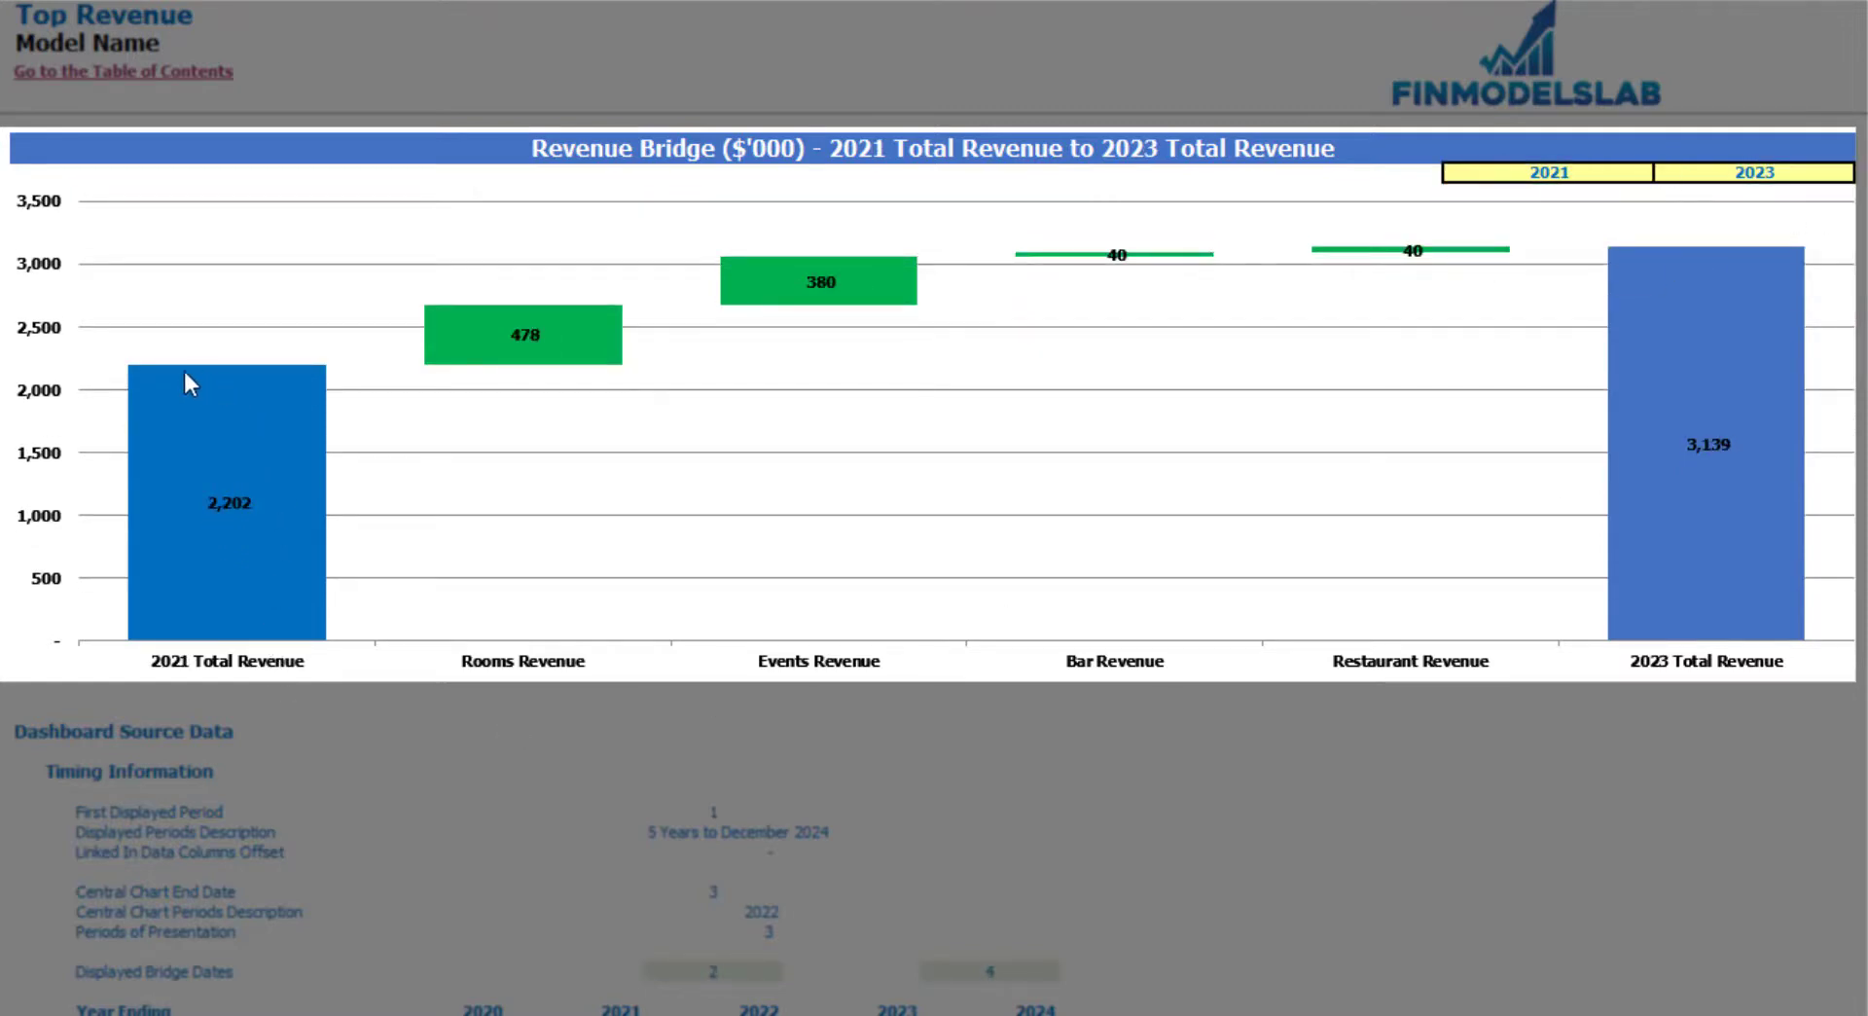
pyautogui.moveTo(204, 631)
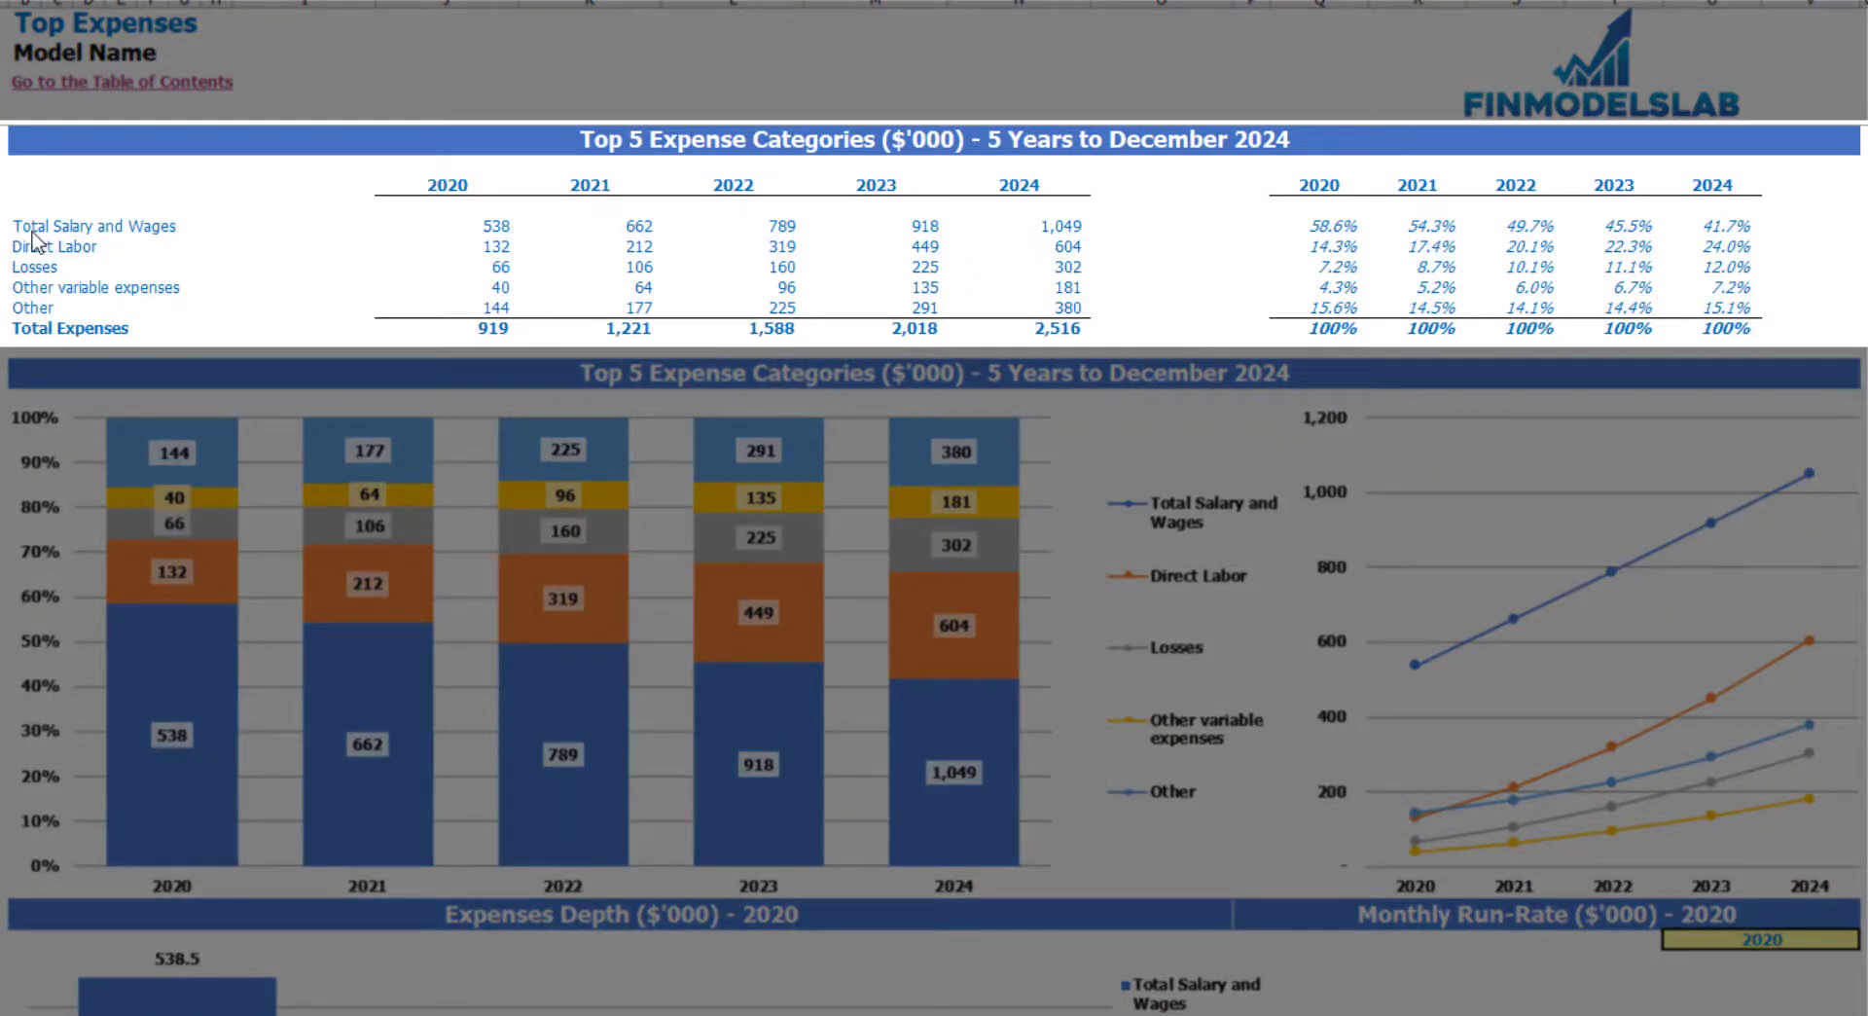
# Step: Examine the top five expense categories, their yearly amounts, total expenses and percentage shares on the Top Expenses sheet
pyautogui.moveTo(24, 230); pyautogui.dragTo(24, 291)
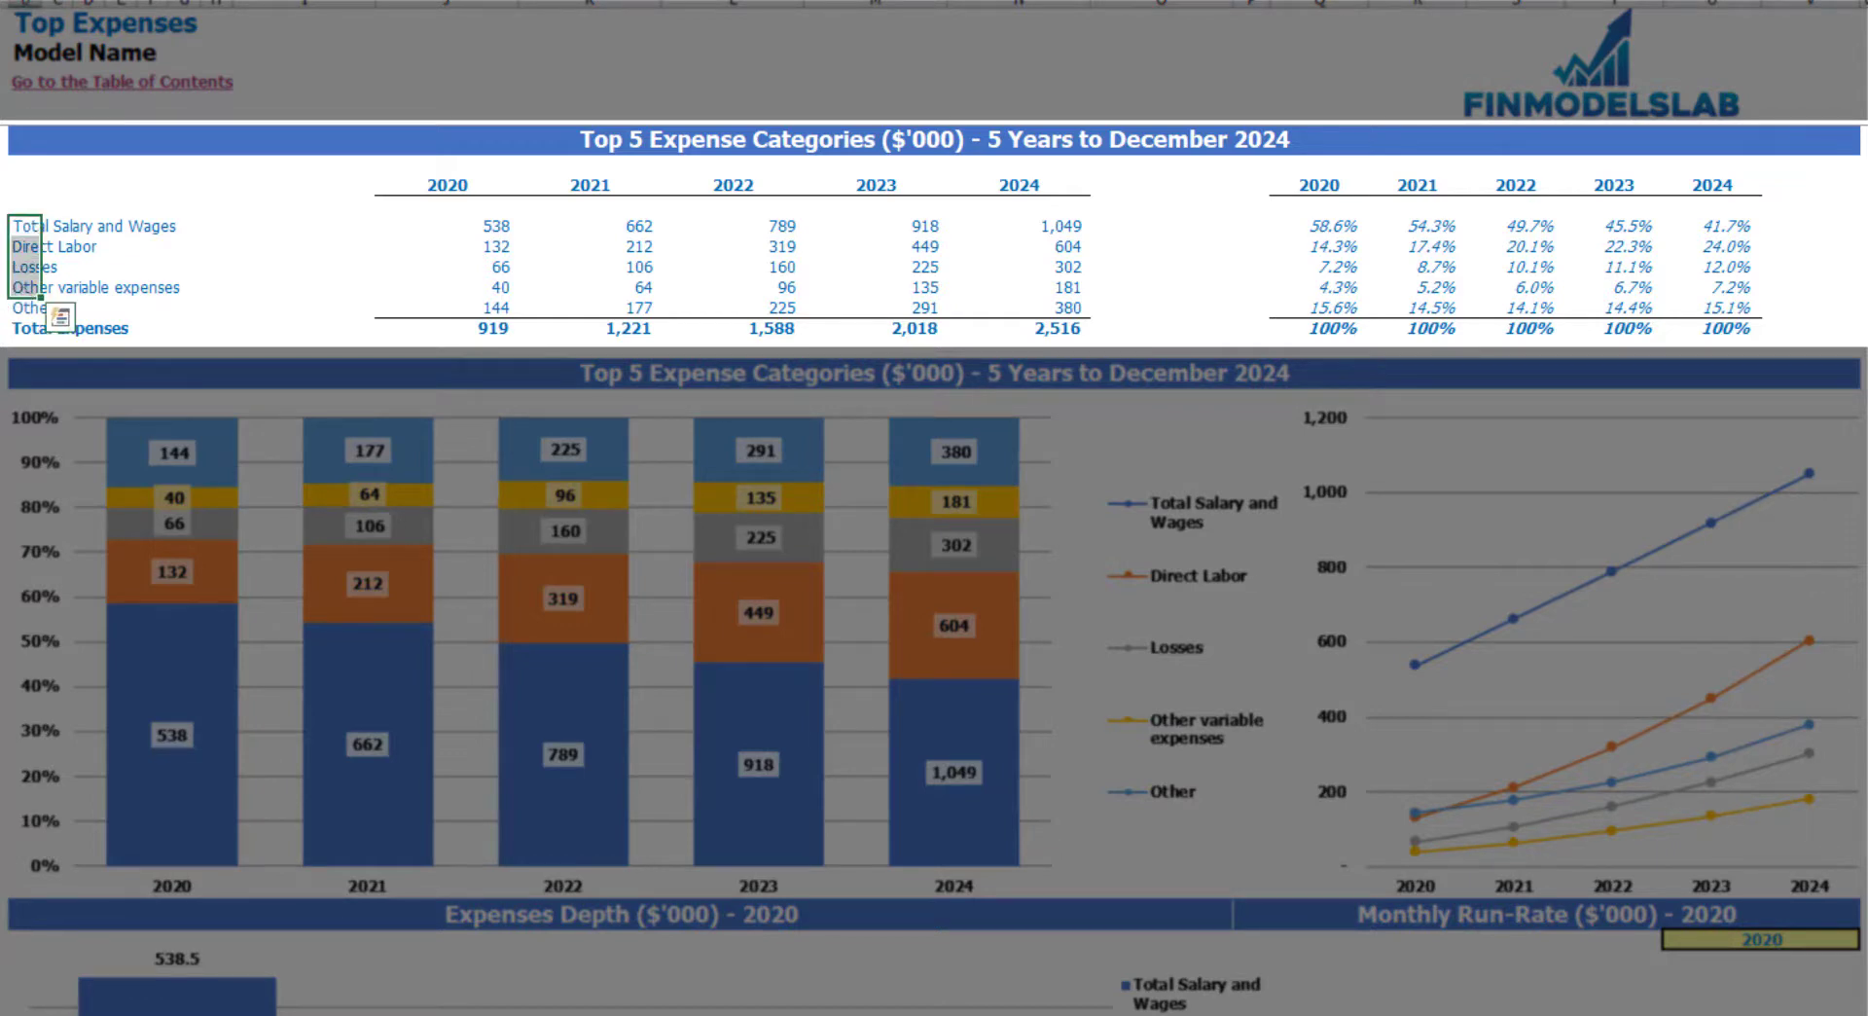
pyautogui.click(30, 307)
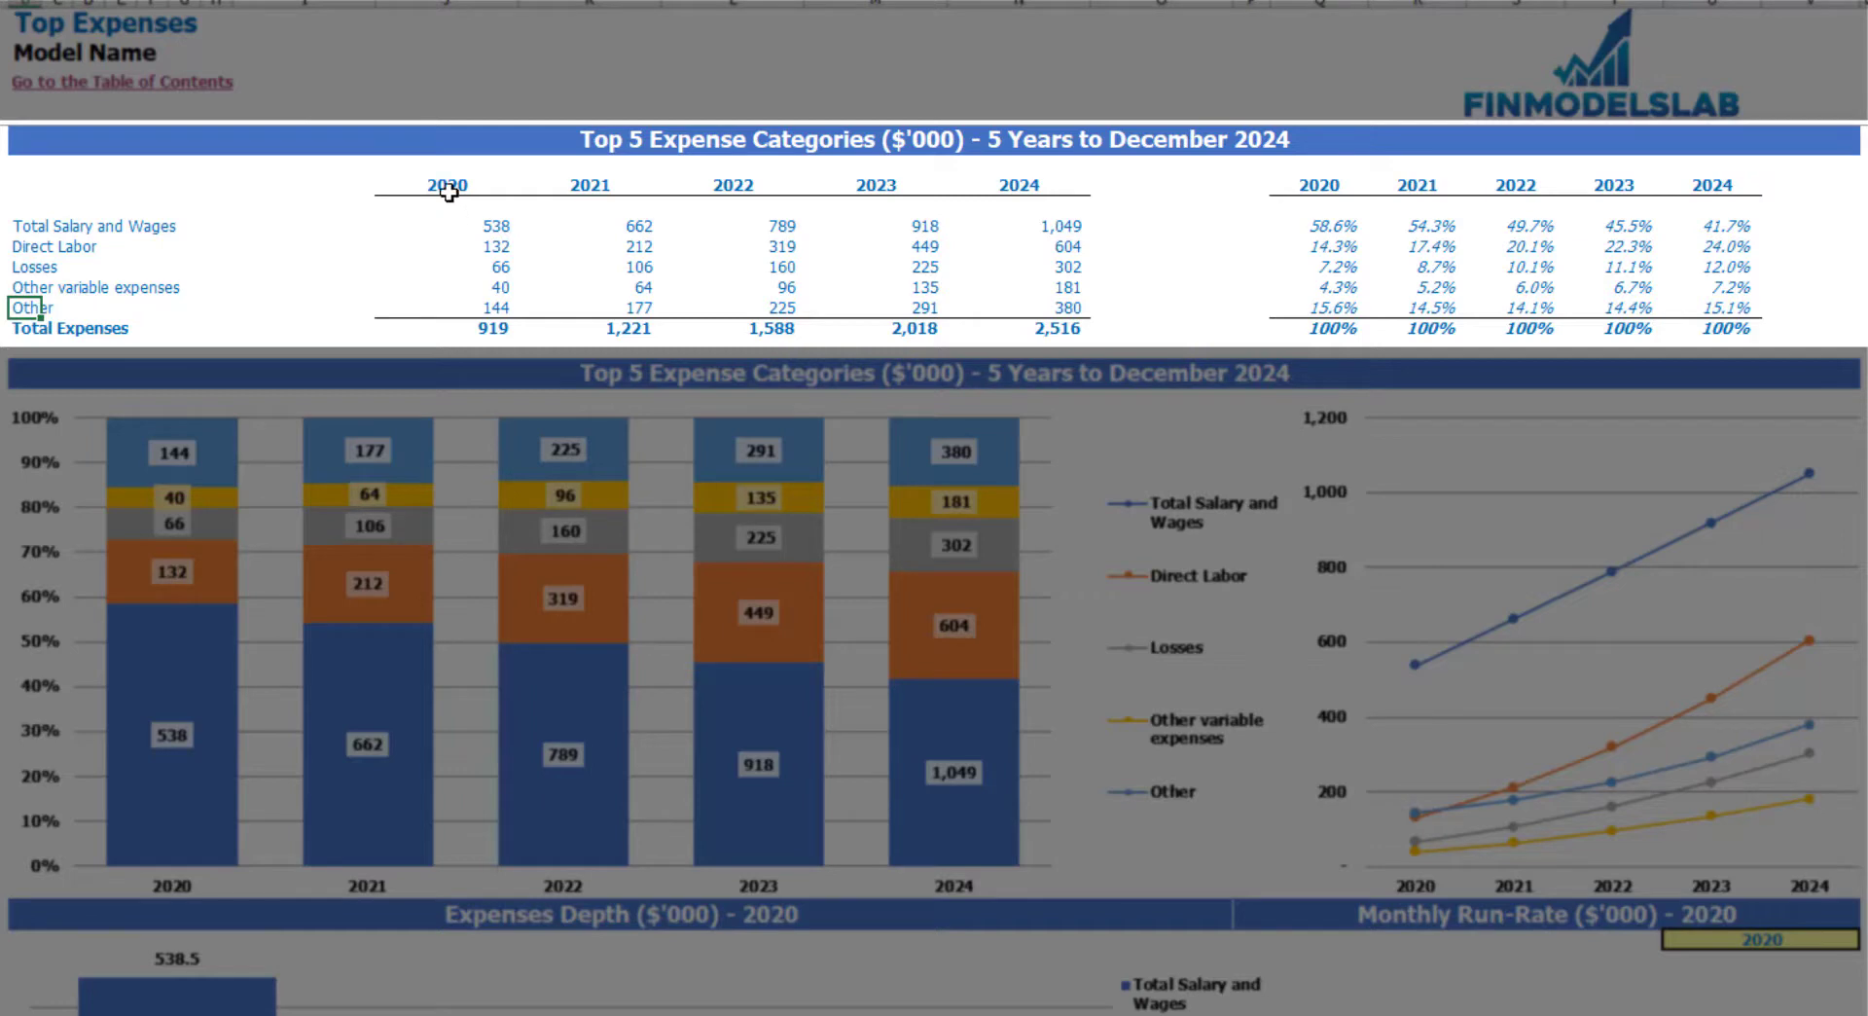
pyautogui.moveTo(446, 190); pyautogui.dragTo(990, 323)
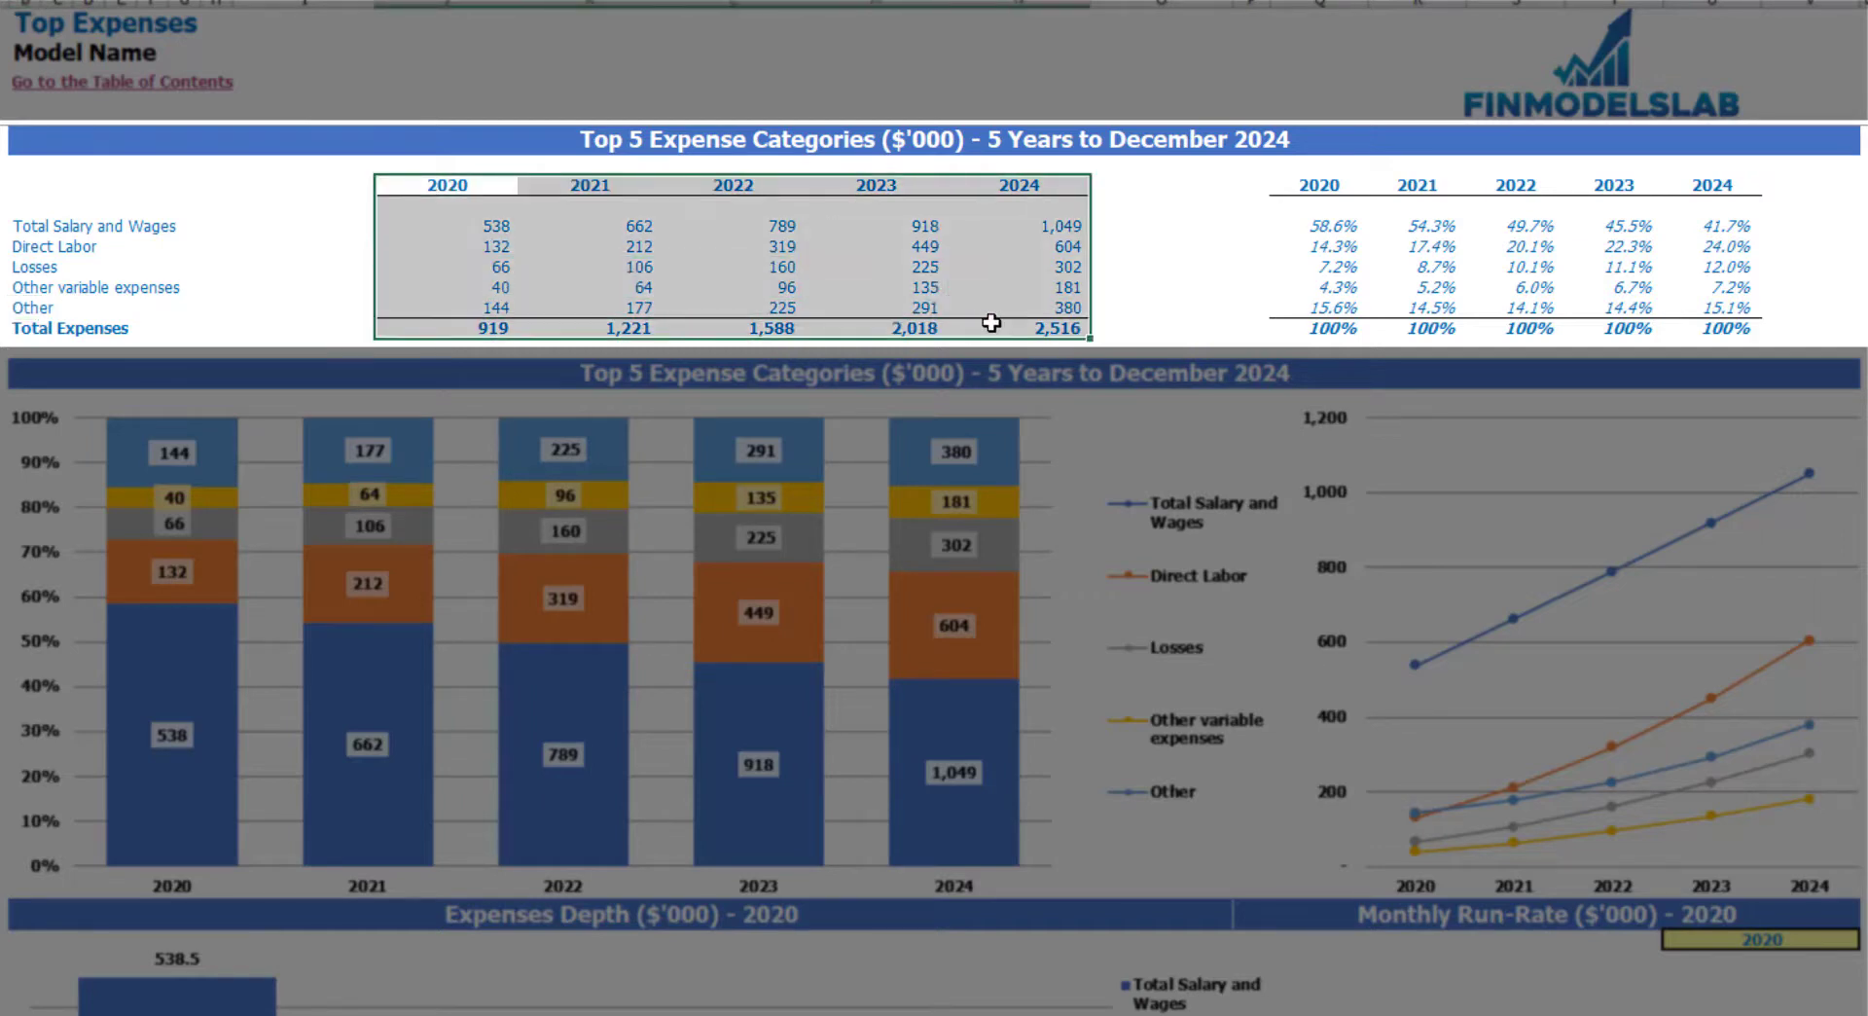
pyautogui.click(495, 331)
pyautogui.moveTo(496, 332); pyautogui.dragTo(1013, 330)
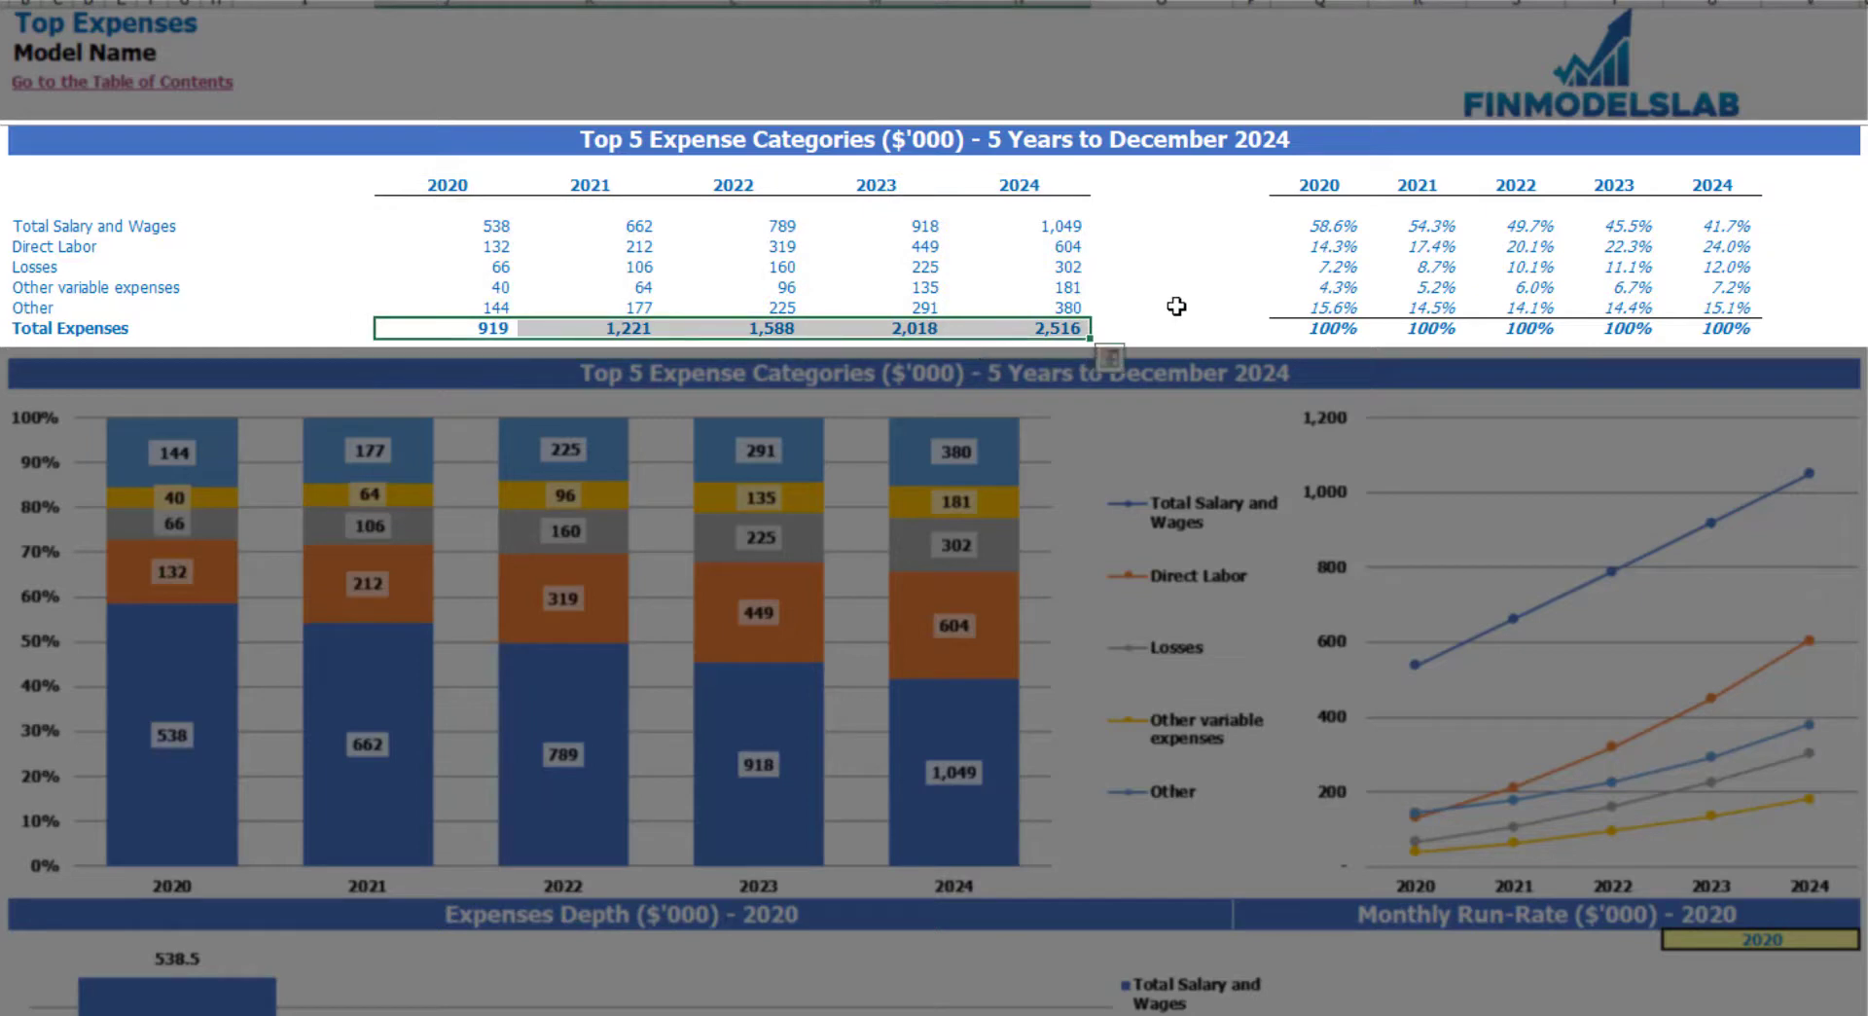
pyautogui.moveTo(1321, 191); pyautogui.dragTo(1744, 311)
pyautogui.click(263, 257)
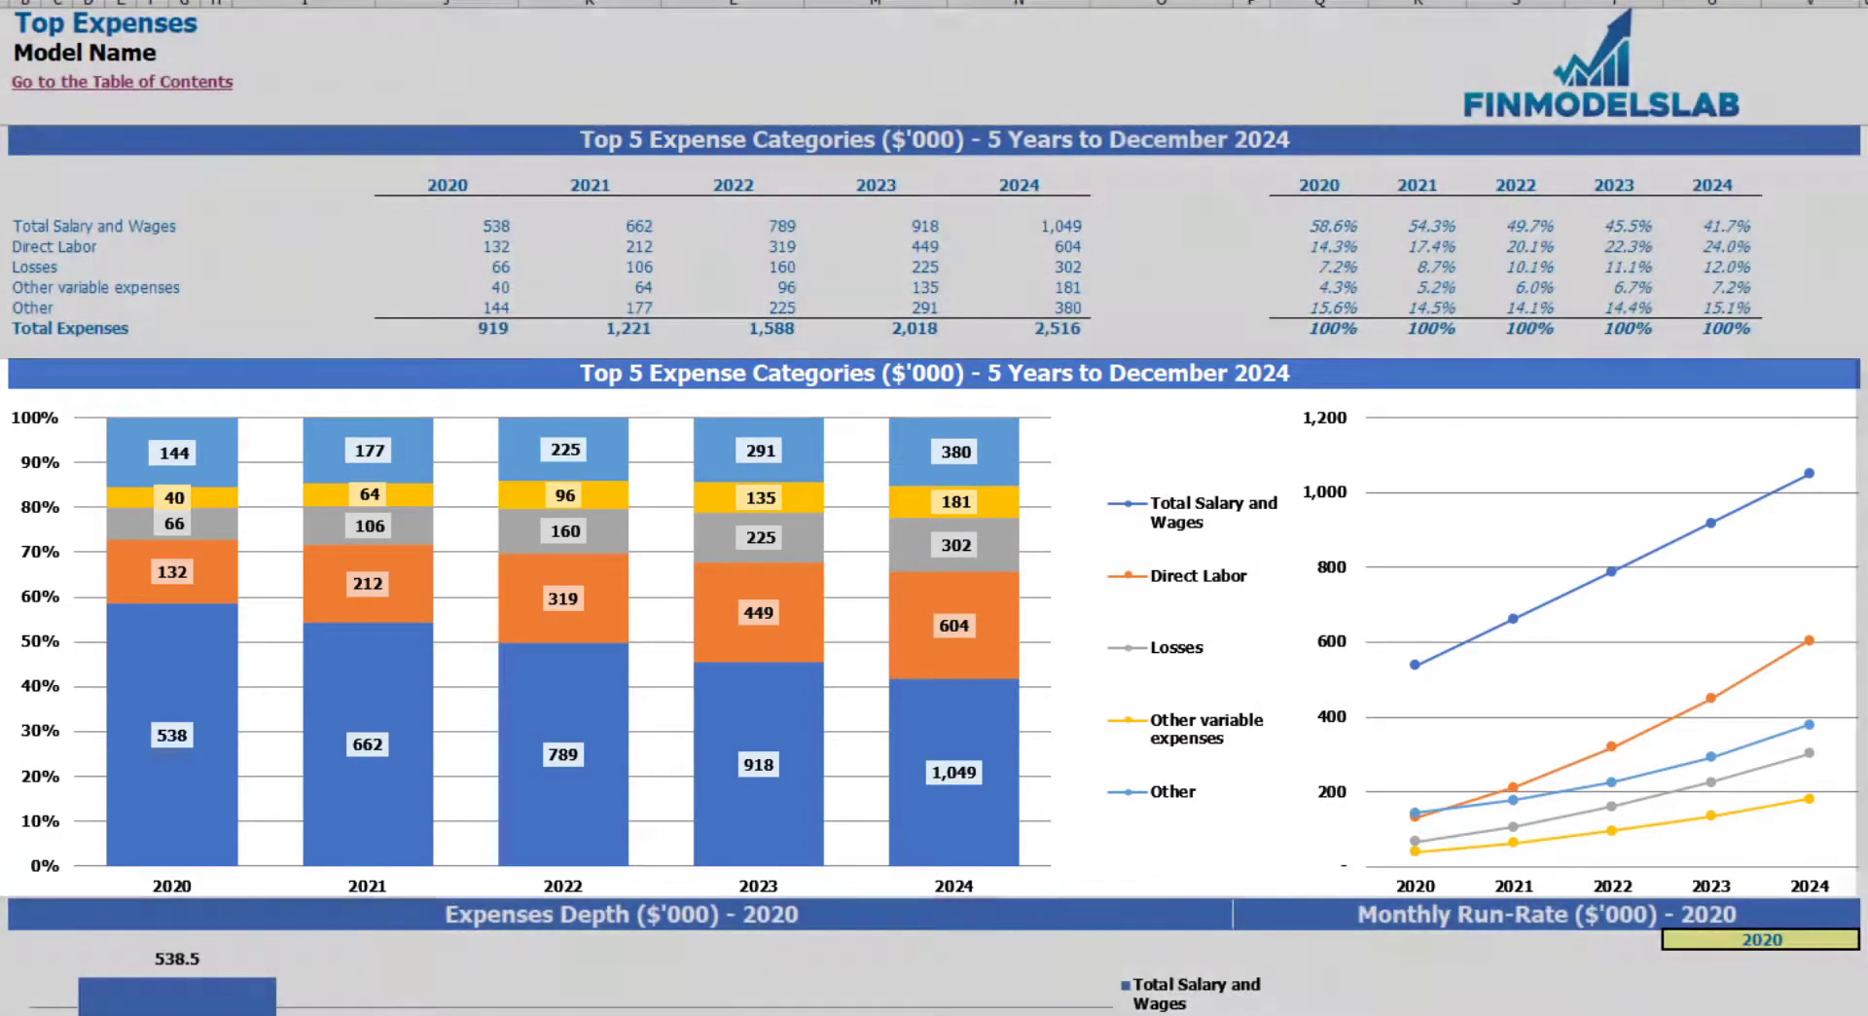
# Step: Set the year of the expenses depth and monthly run-rate charts to 2021
pyautogui.scroll(-4, 1509, 404)
pyautogui.scroll(-8, 691, 476)
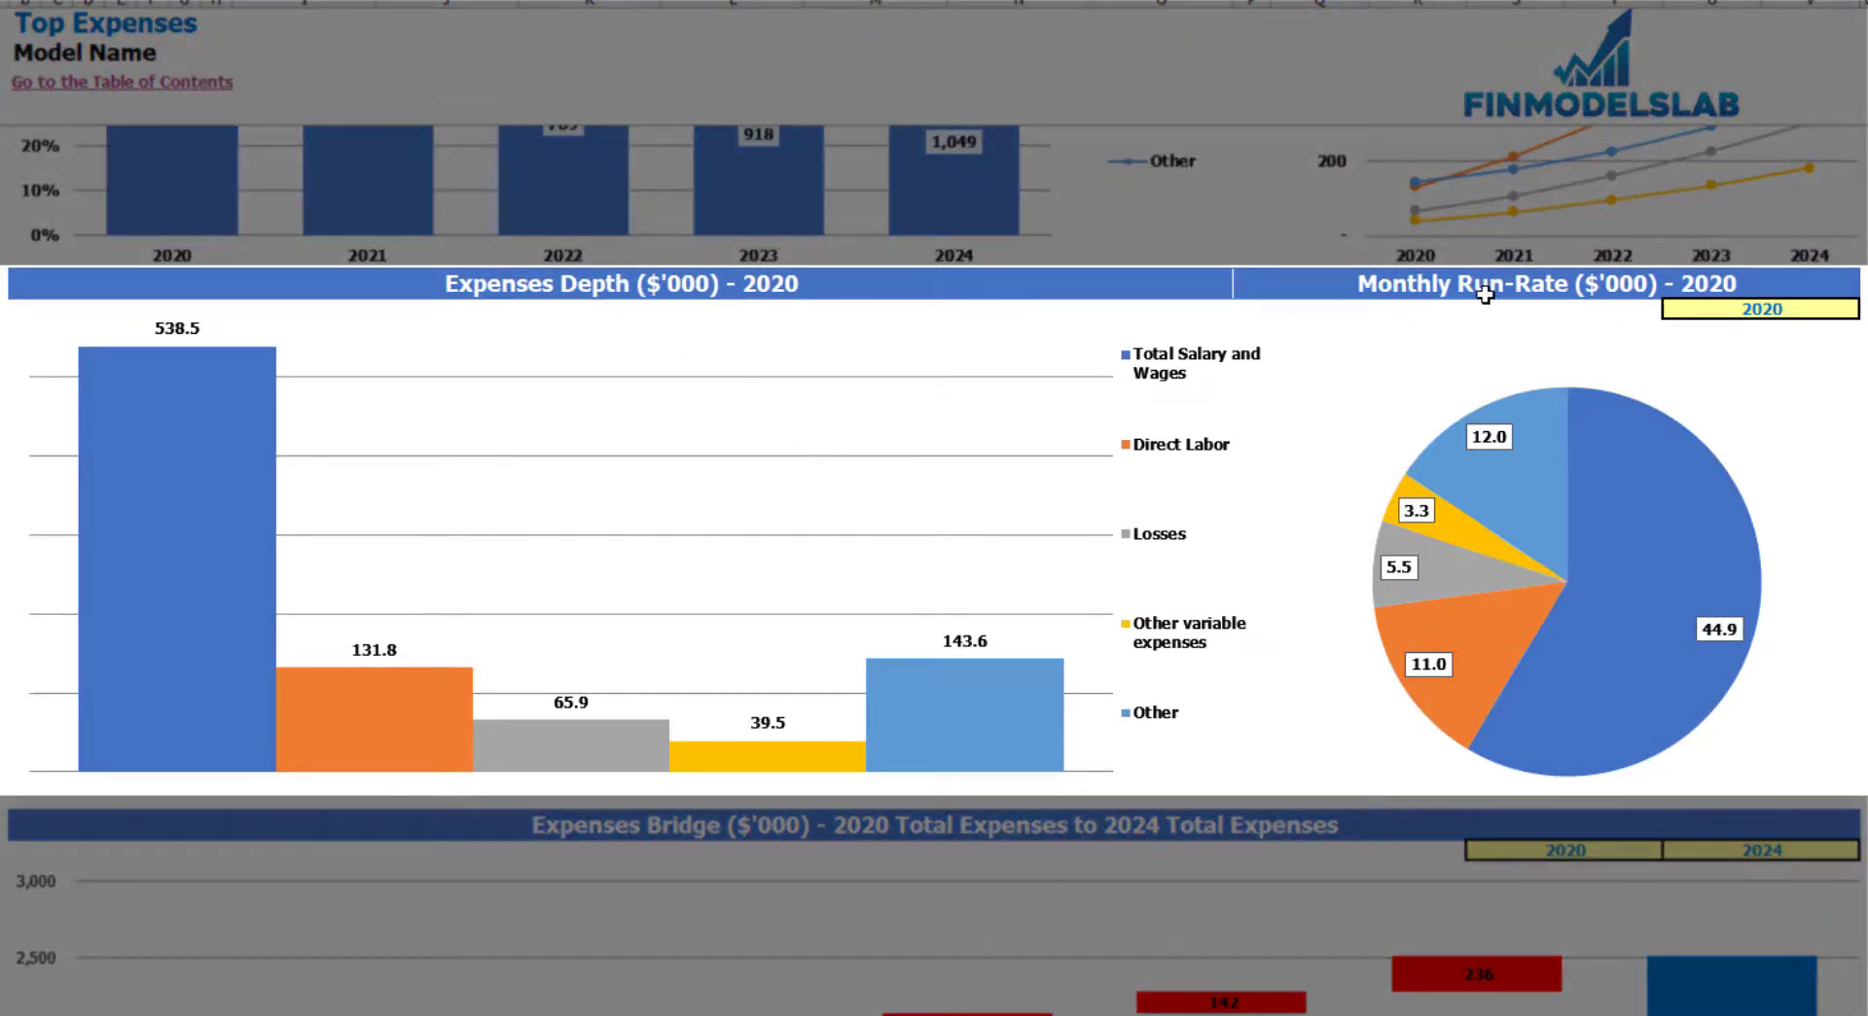
pyautogui.click(1852, 306)
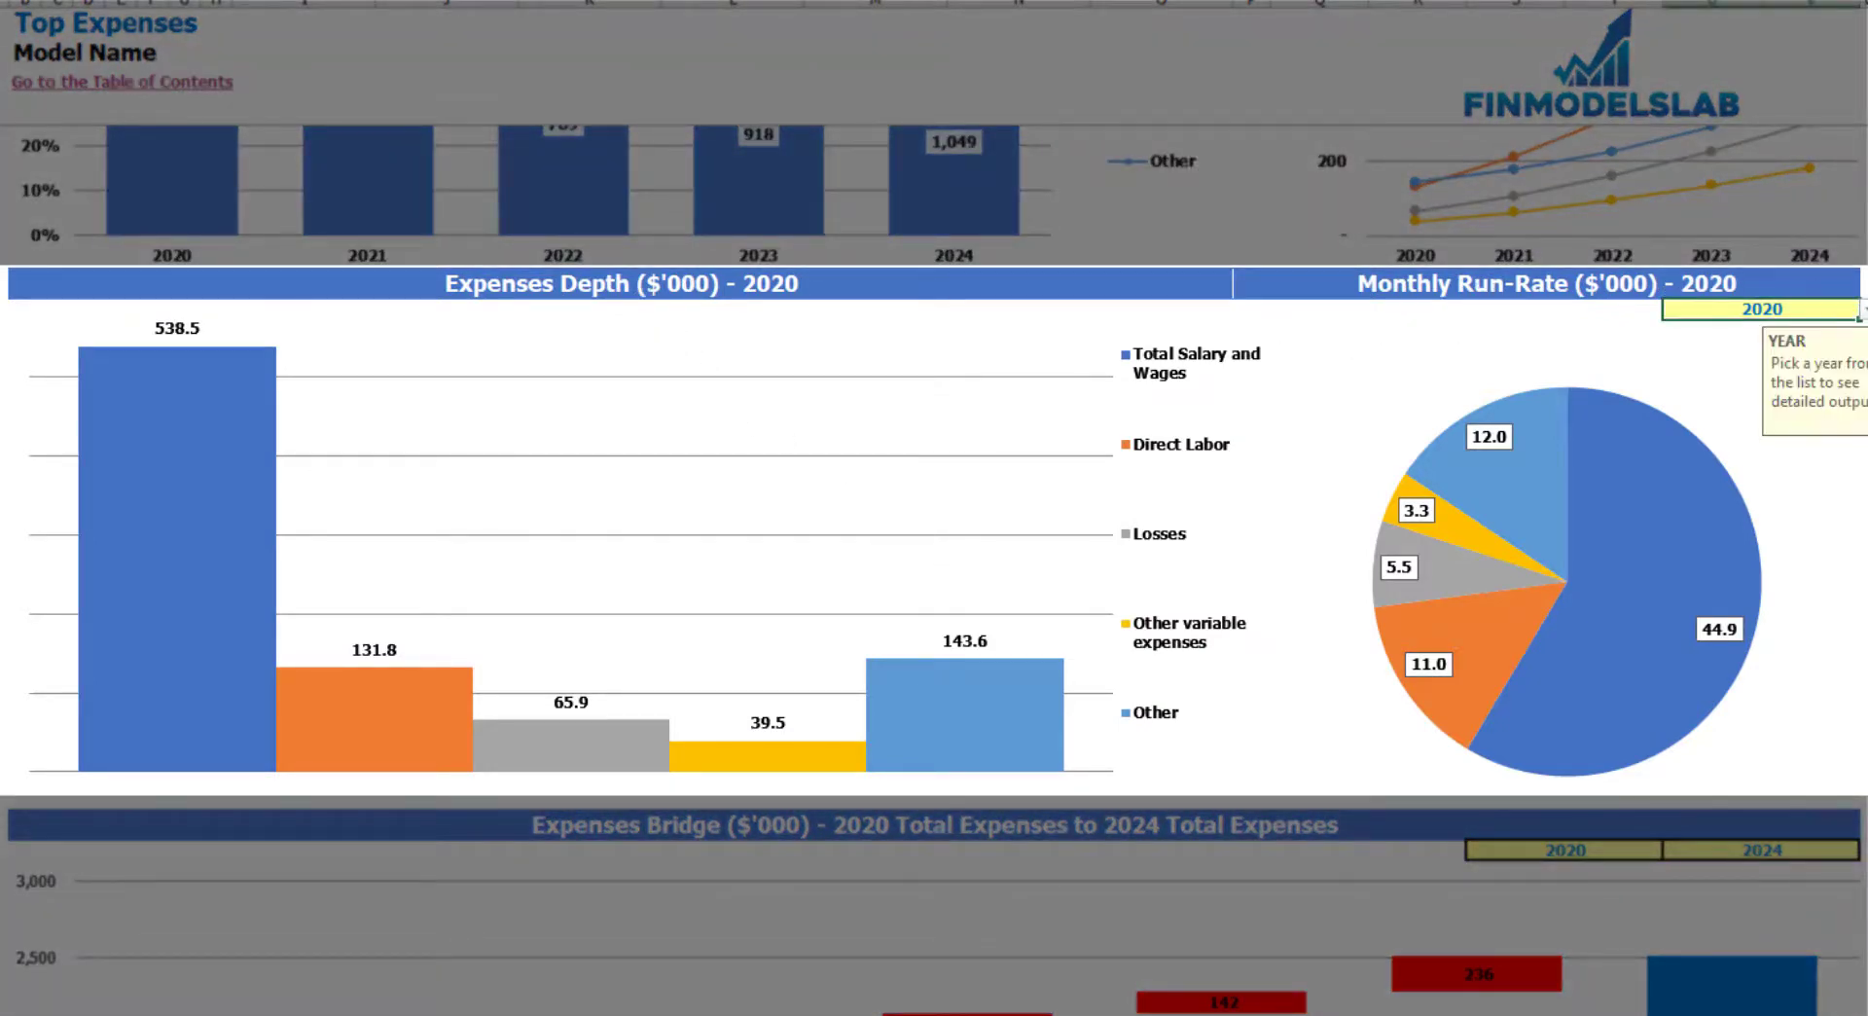
pyautogui.click(1862, 309)
pyautogui.click(1693, 350)
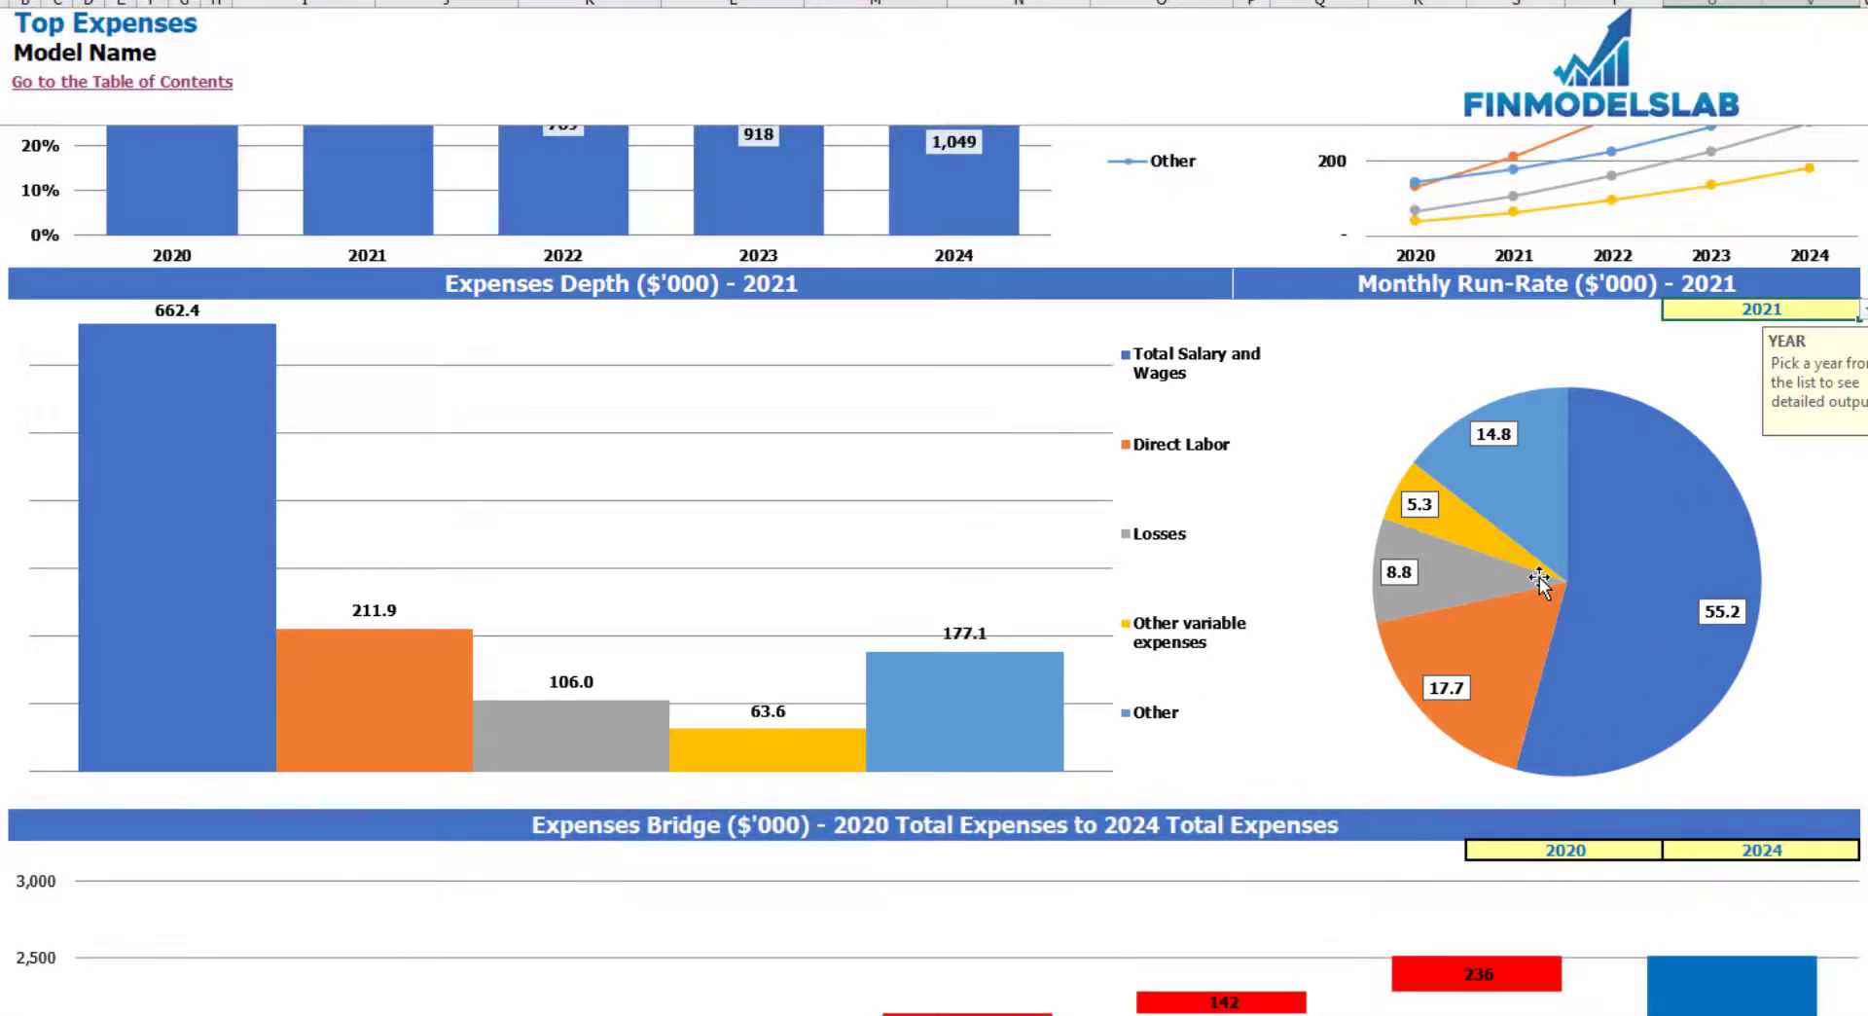
pyautogui.moveTo(1538, 581)
# Step: Look through the first-year and last-year options of the expenses bridge chart without changing them
pyautogui.scroll(-5, 1539, 581)
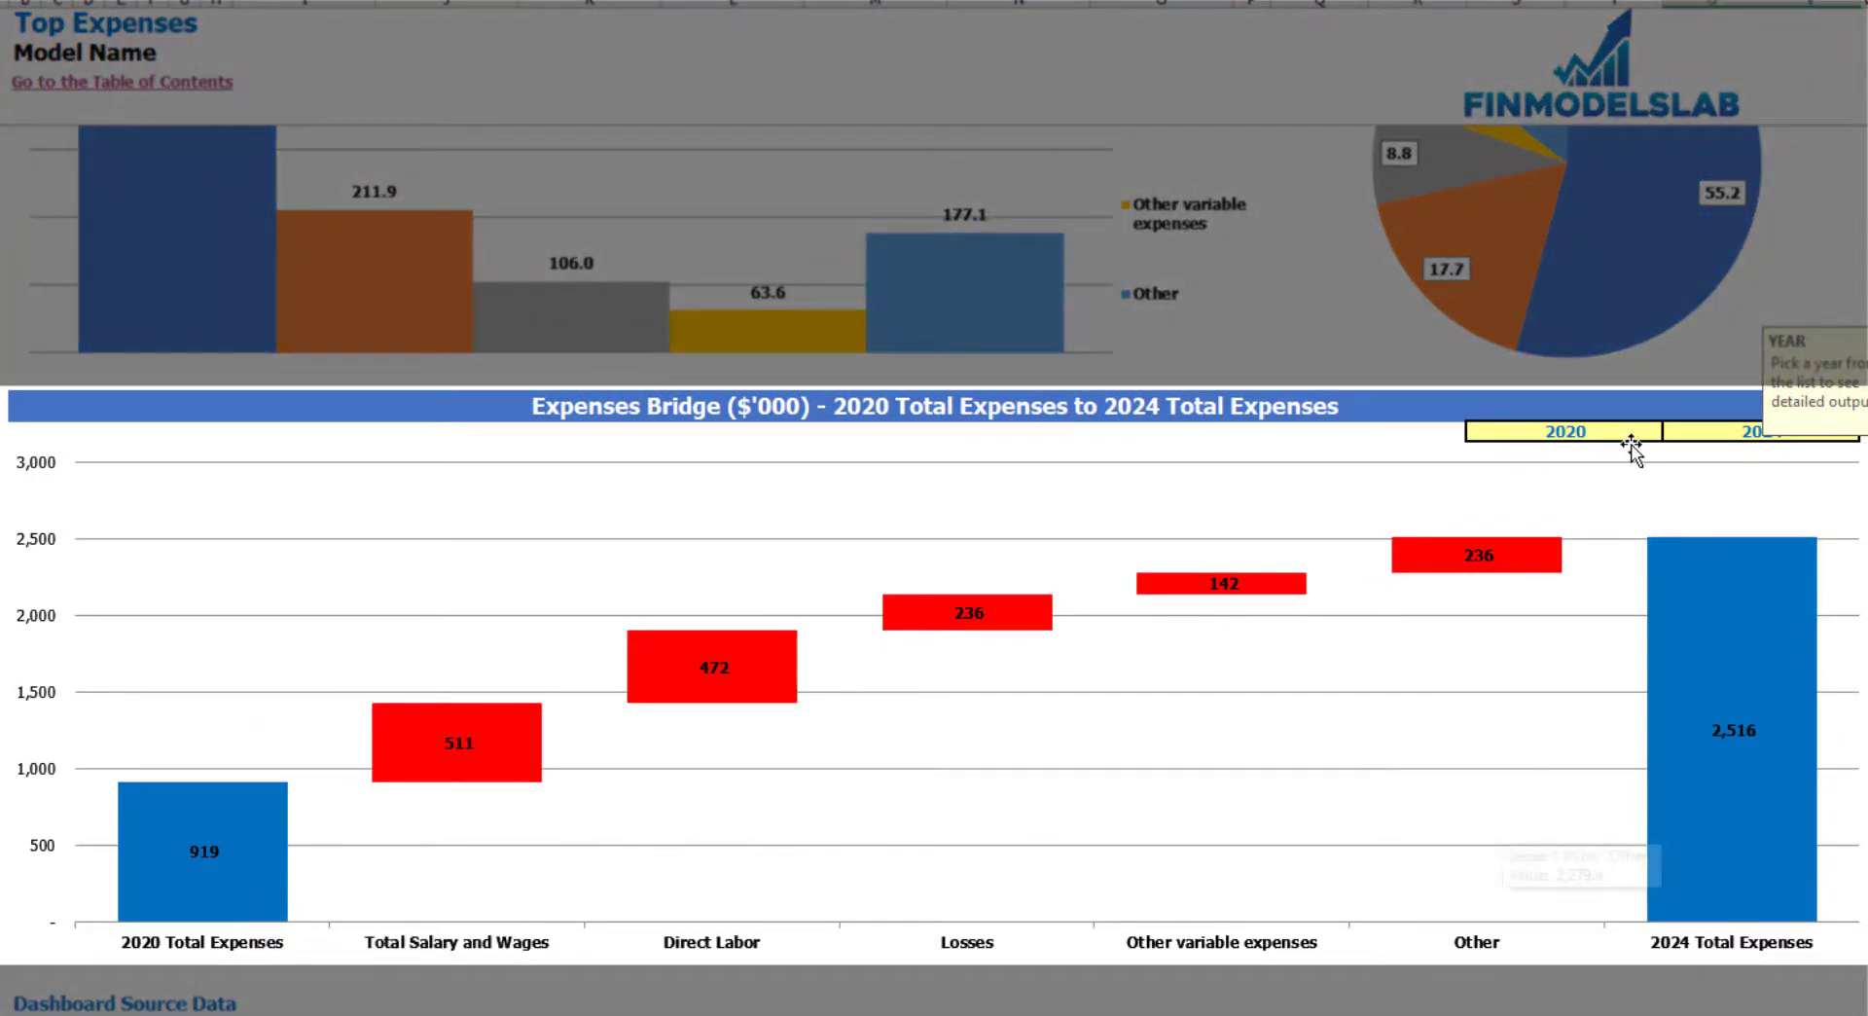
pyautogui.click(1642, 430)
pyautogui.click(1805, 430)
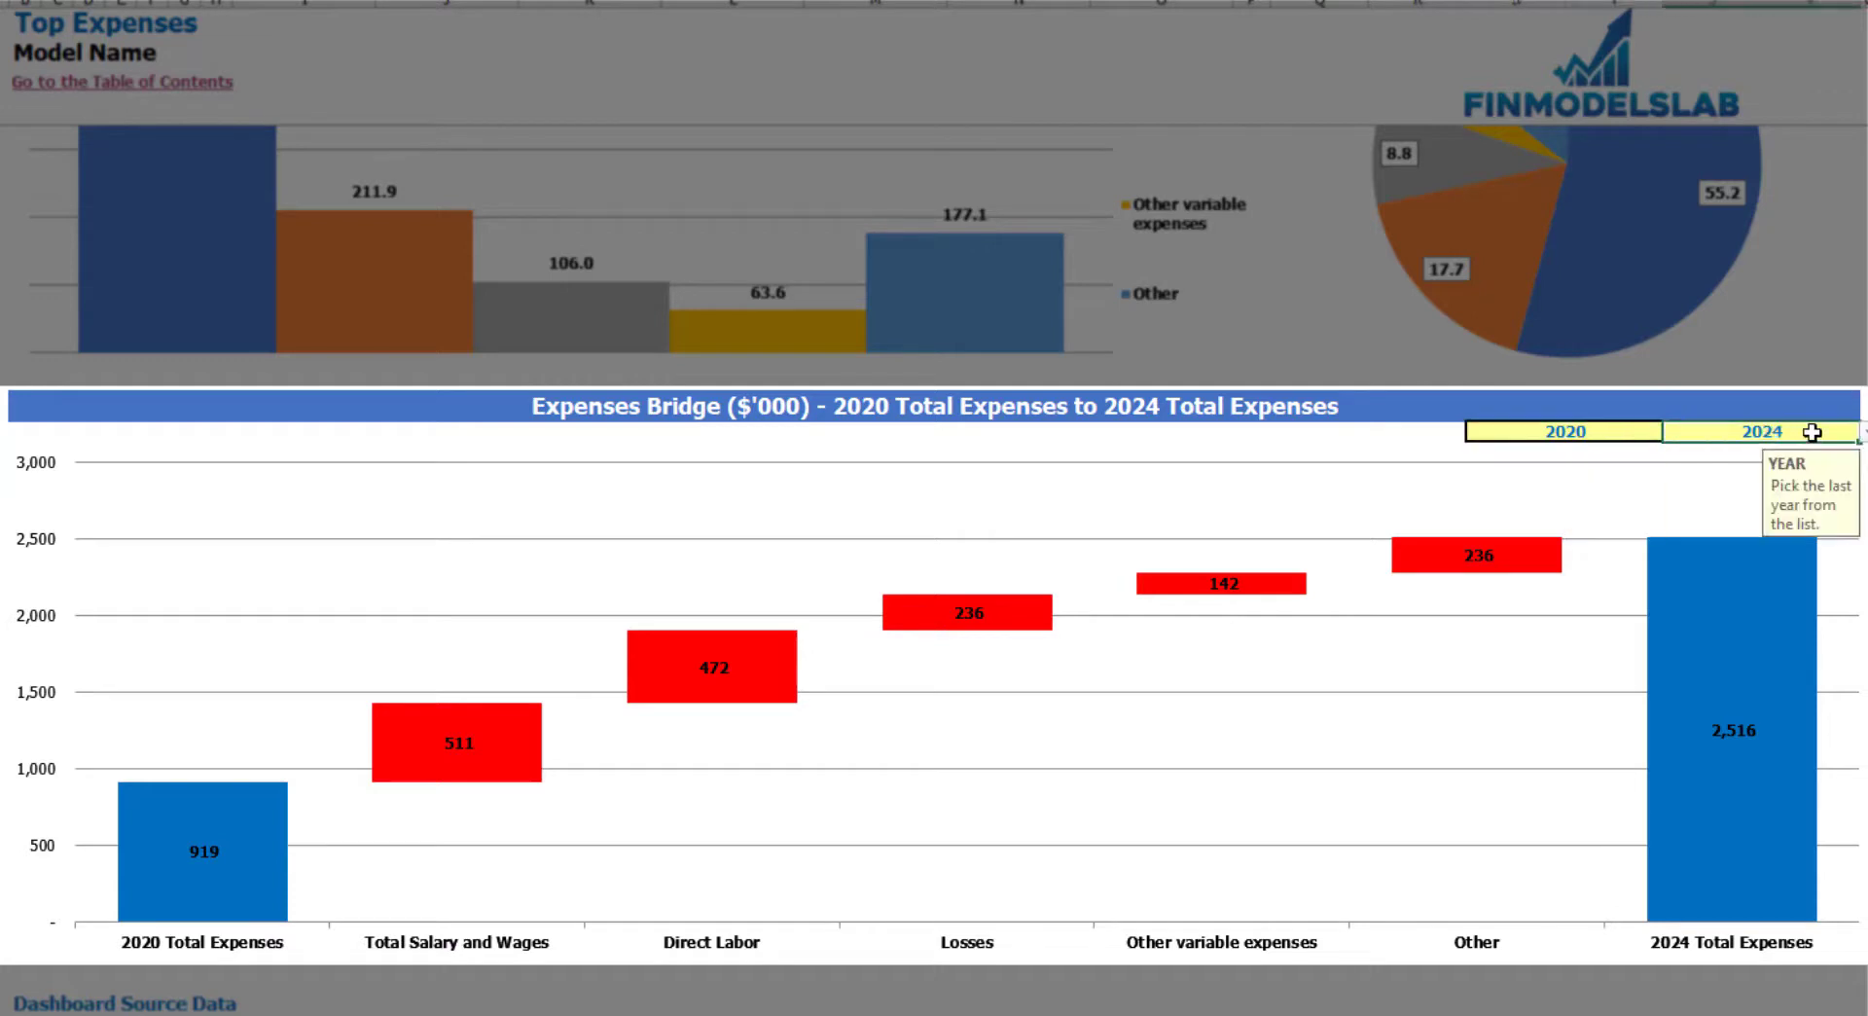
pyautogui.click(1637, 426)
pyautogui.click(1672, 432)
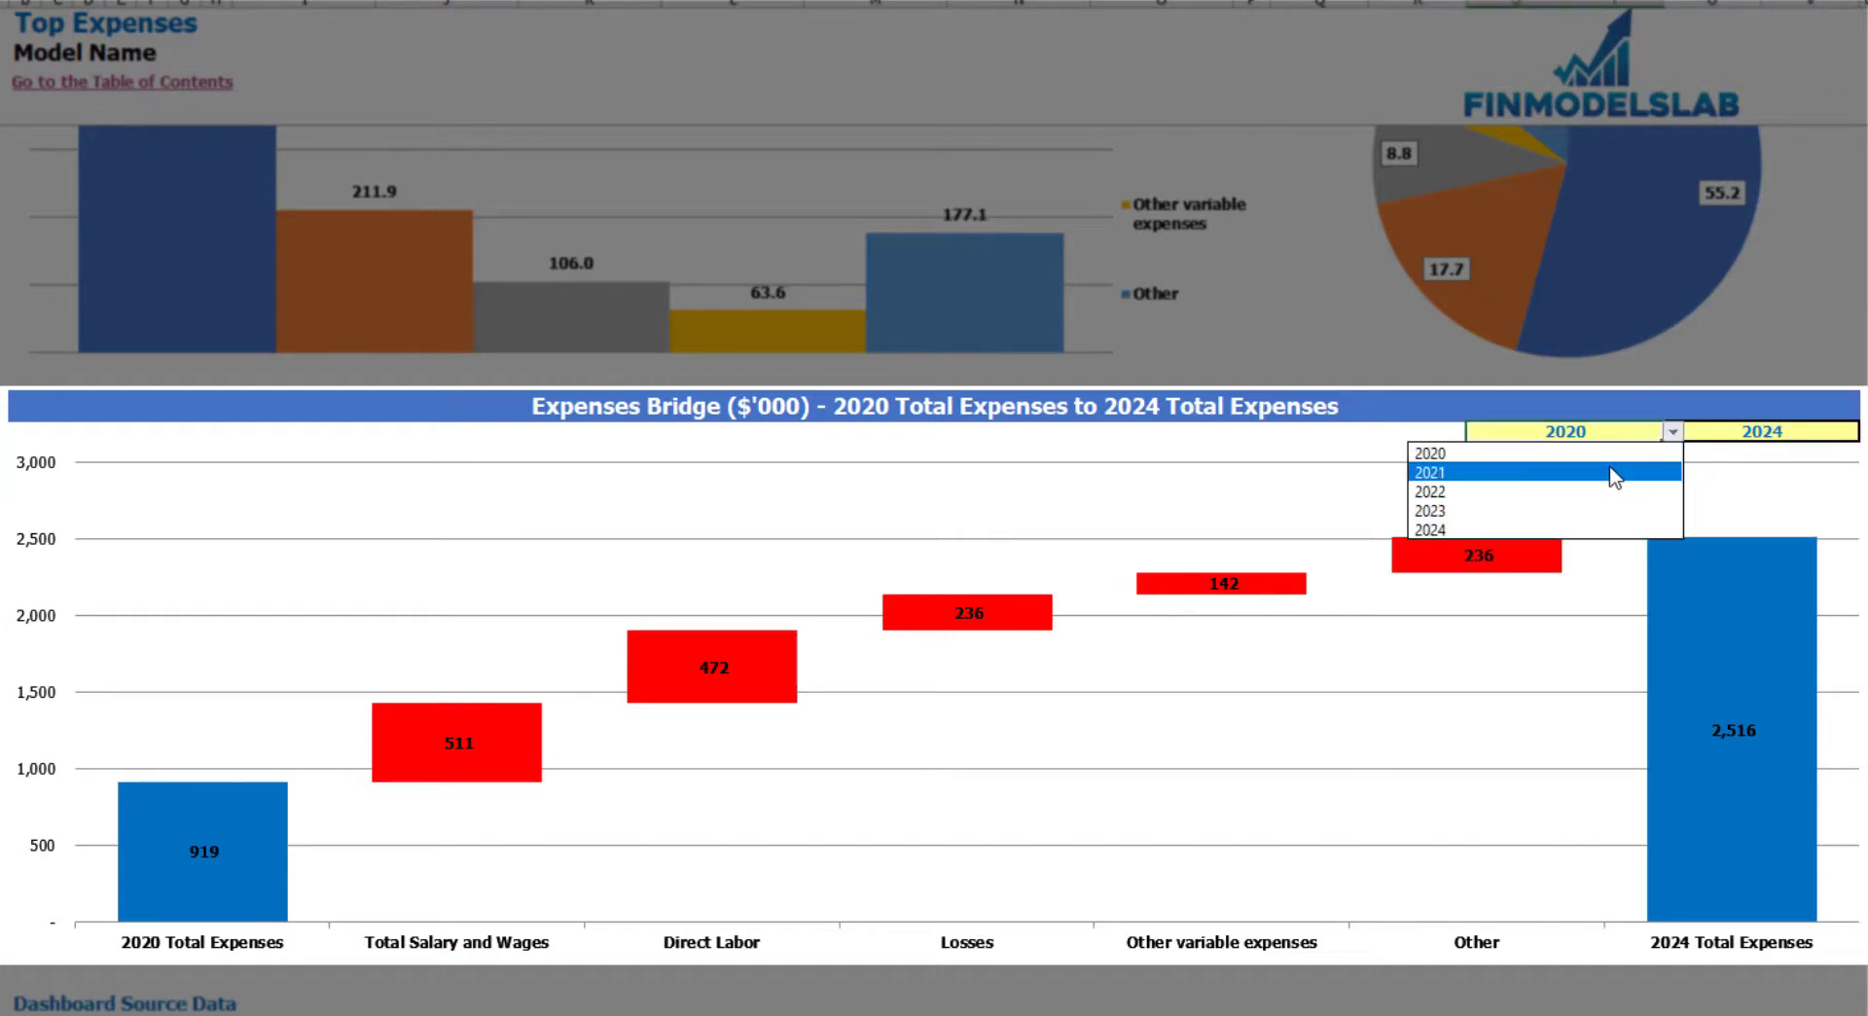
pyautogui.press('Escape')
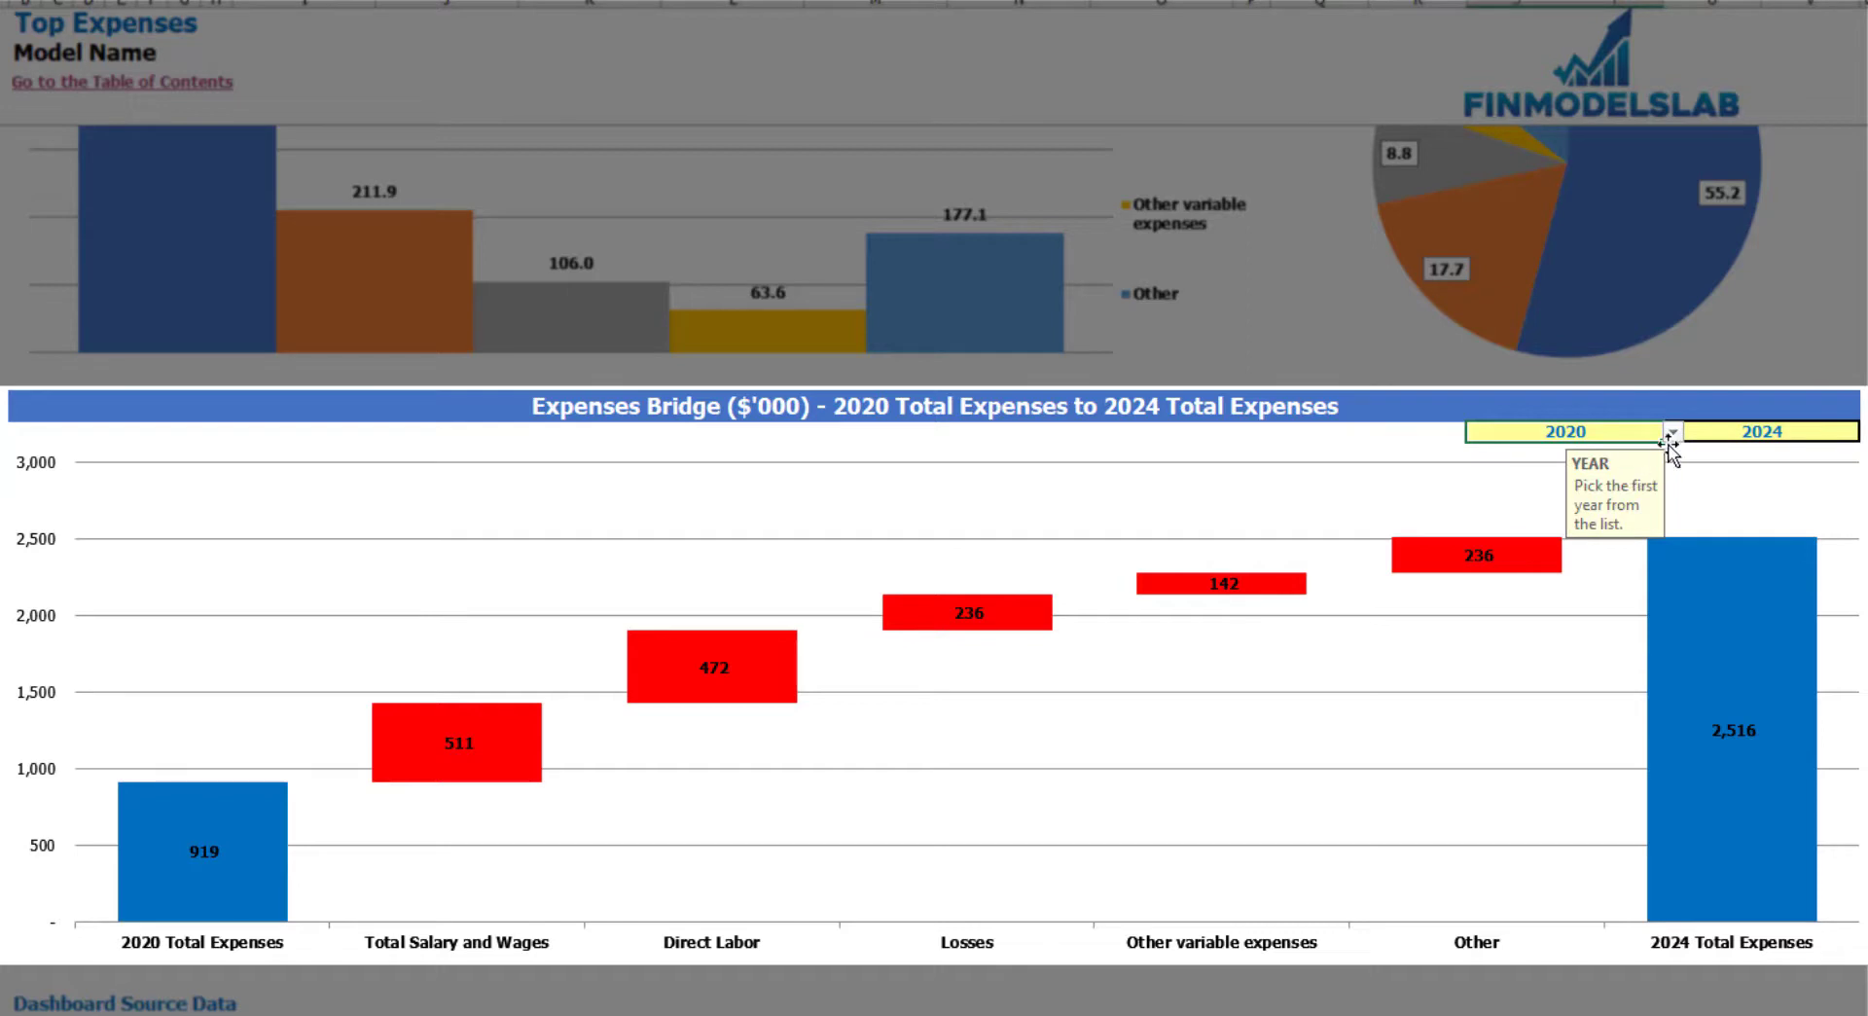
pyautogui.click(1832, 430)
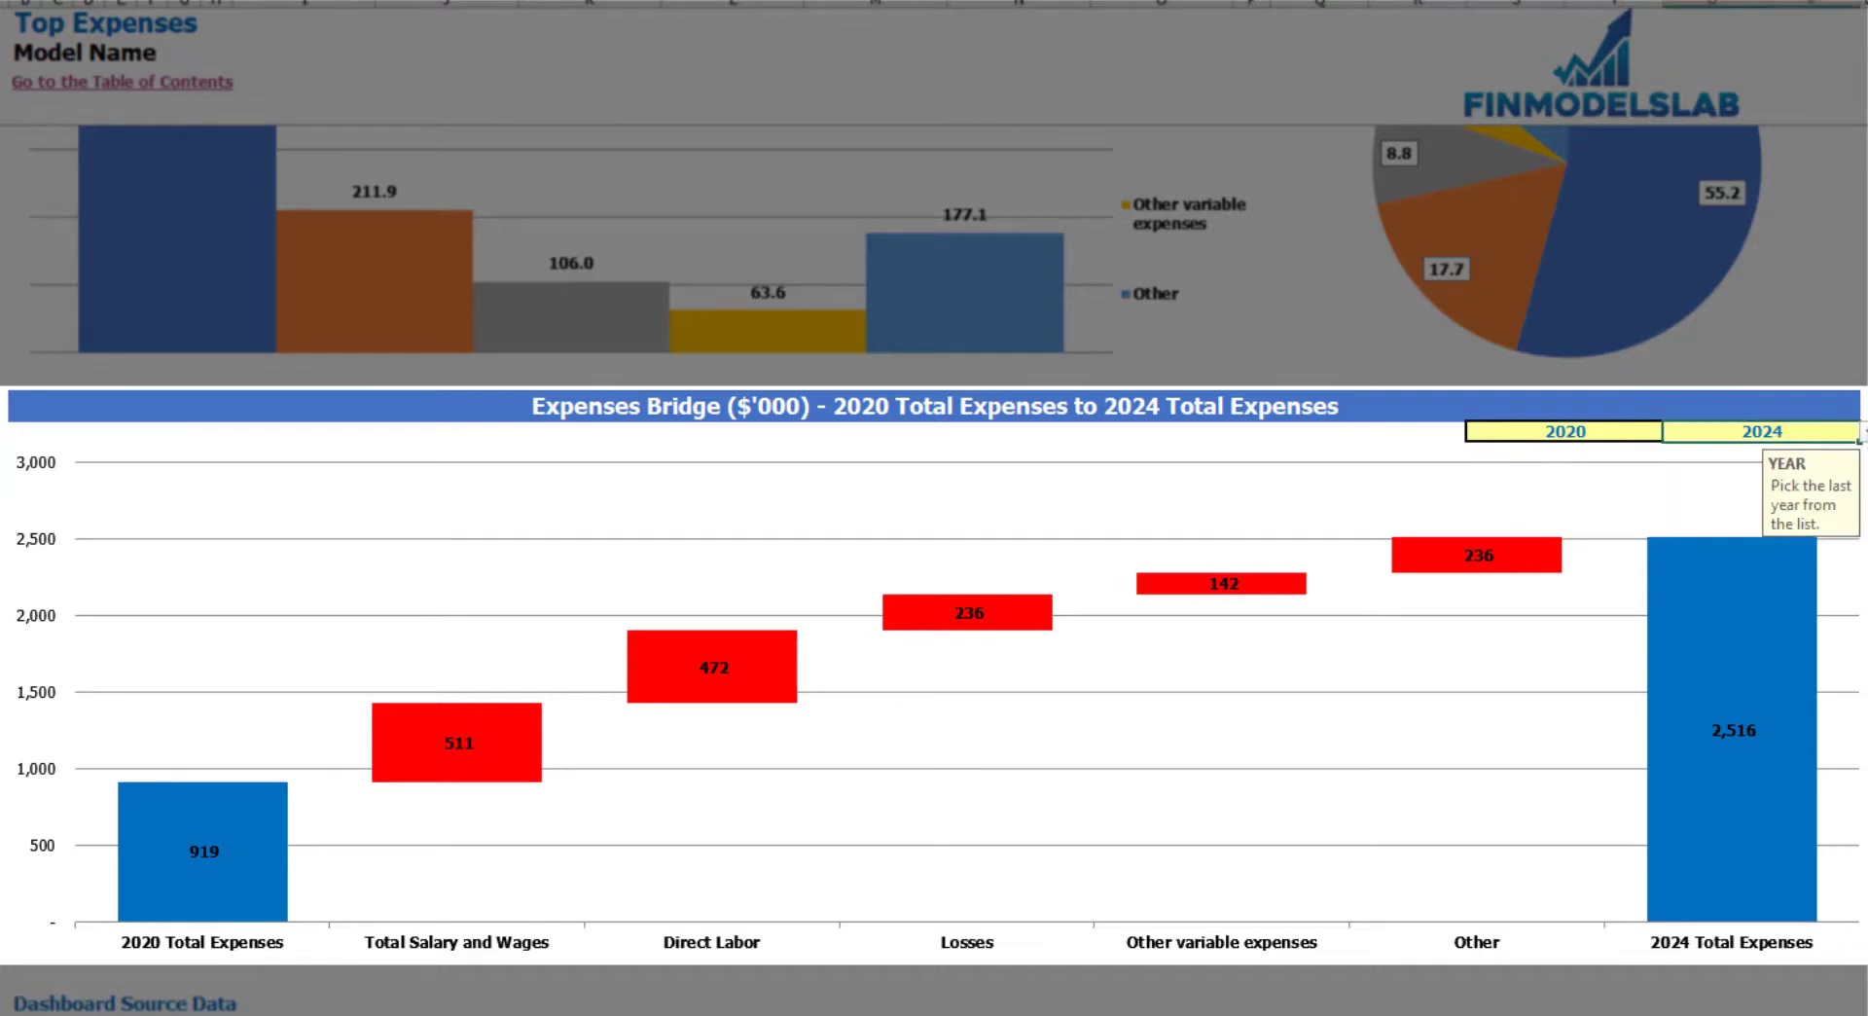
pyautogui.hotkey('alt', 'Down')
pyautogui.press('Escape')
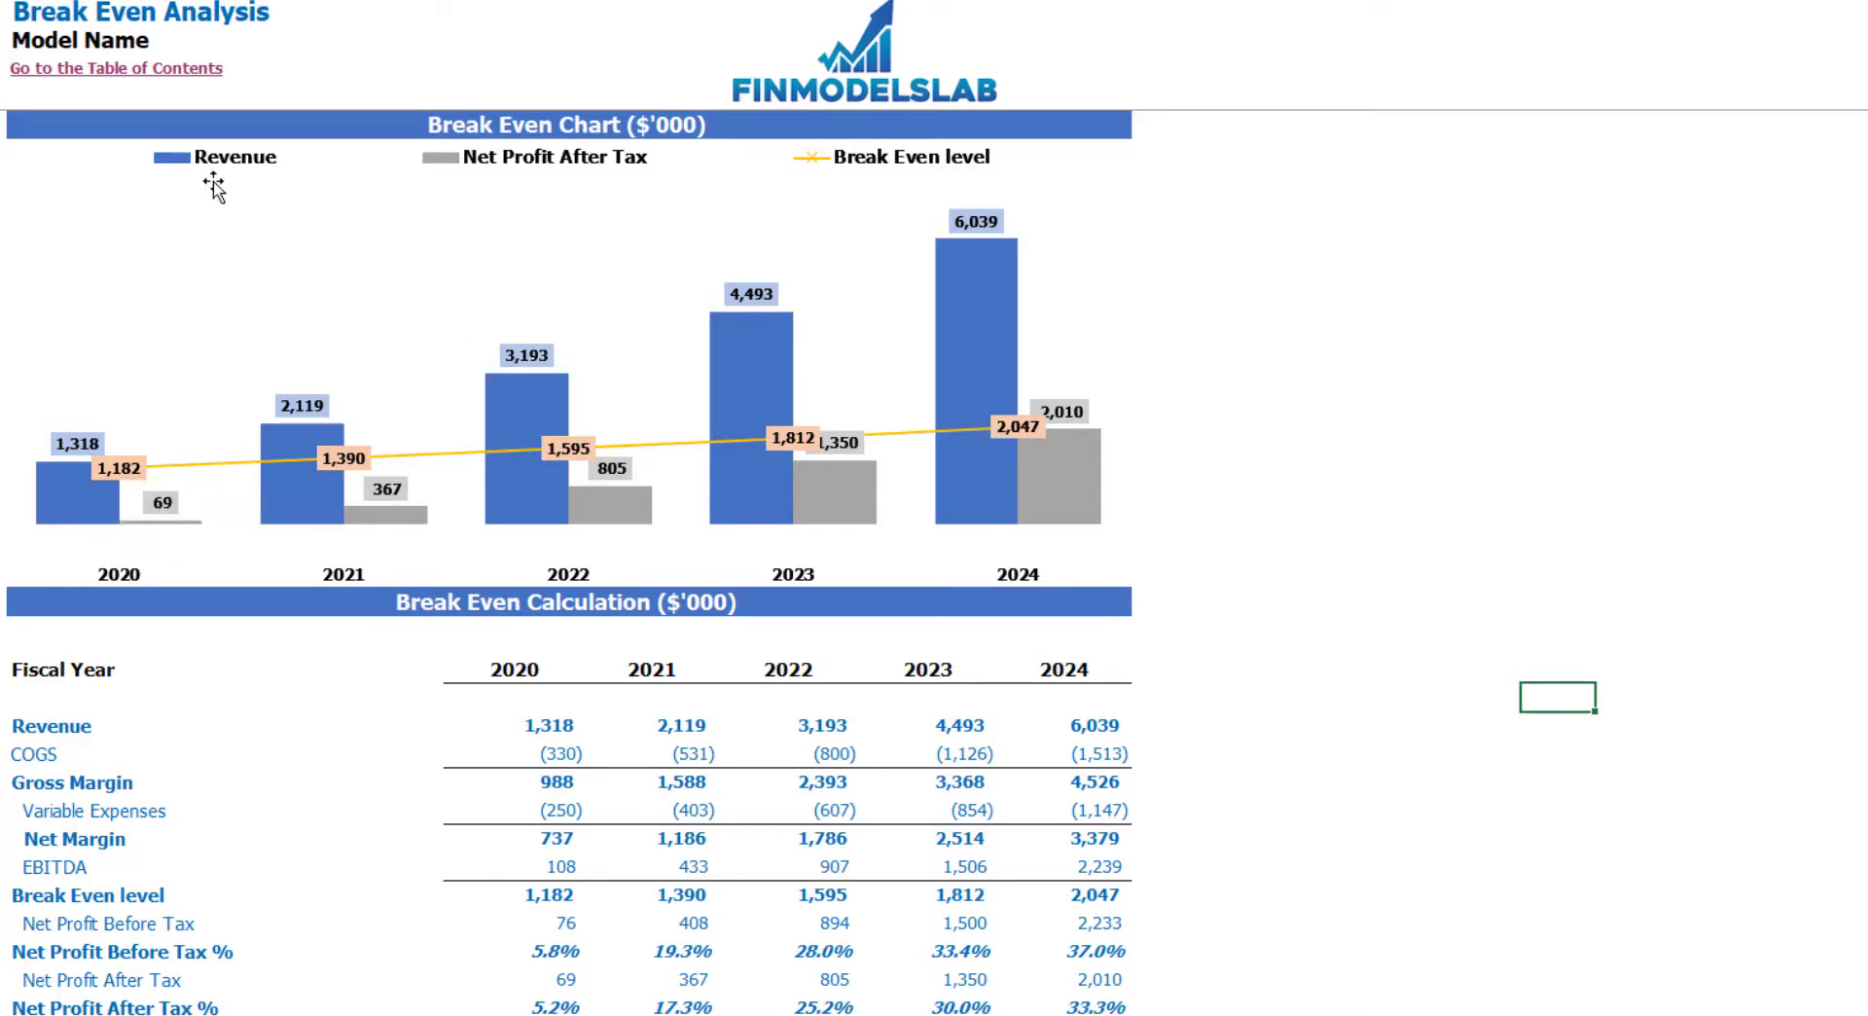
# Step: Examine the loan and equity costs, resource shares and weighted average cost of capital on the Valuation sheet
pyautogui.moveTo(325, 405)
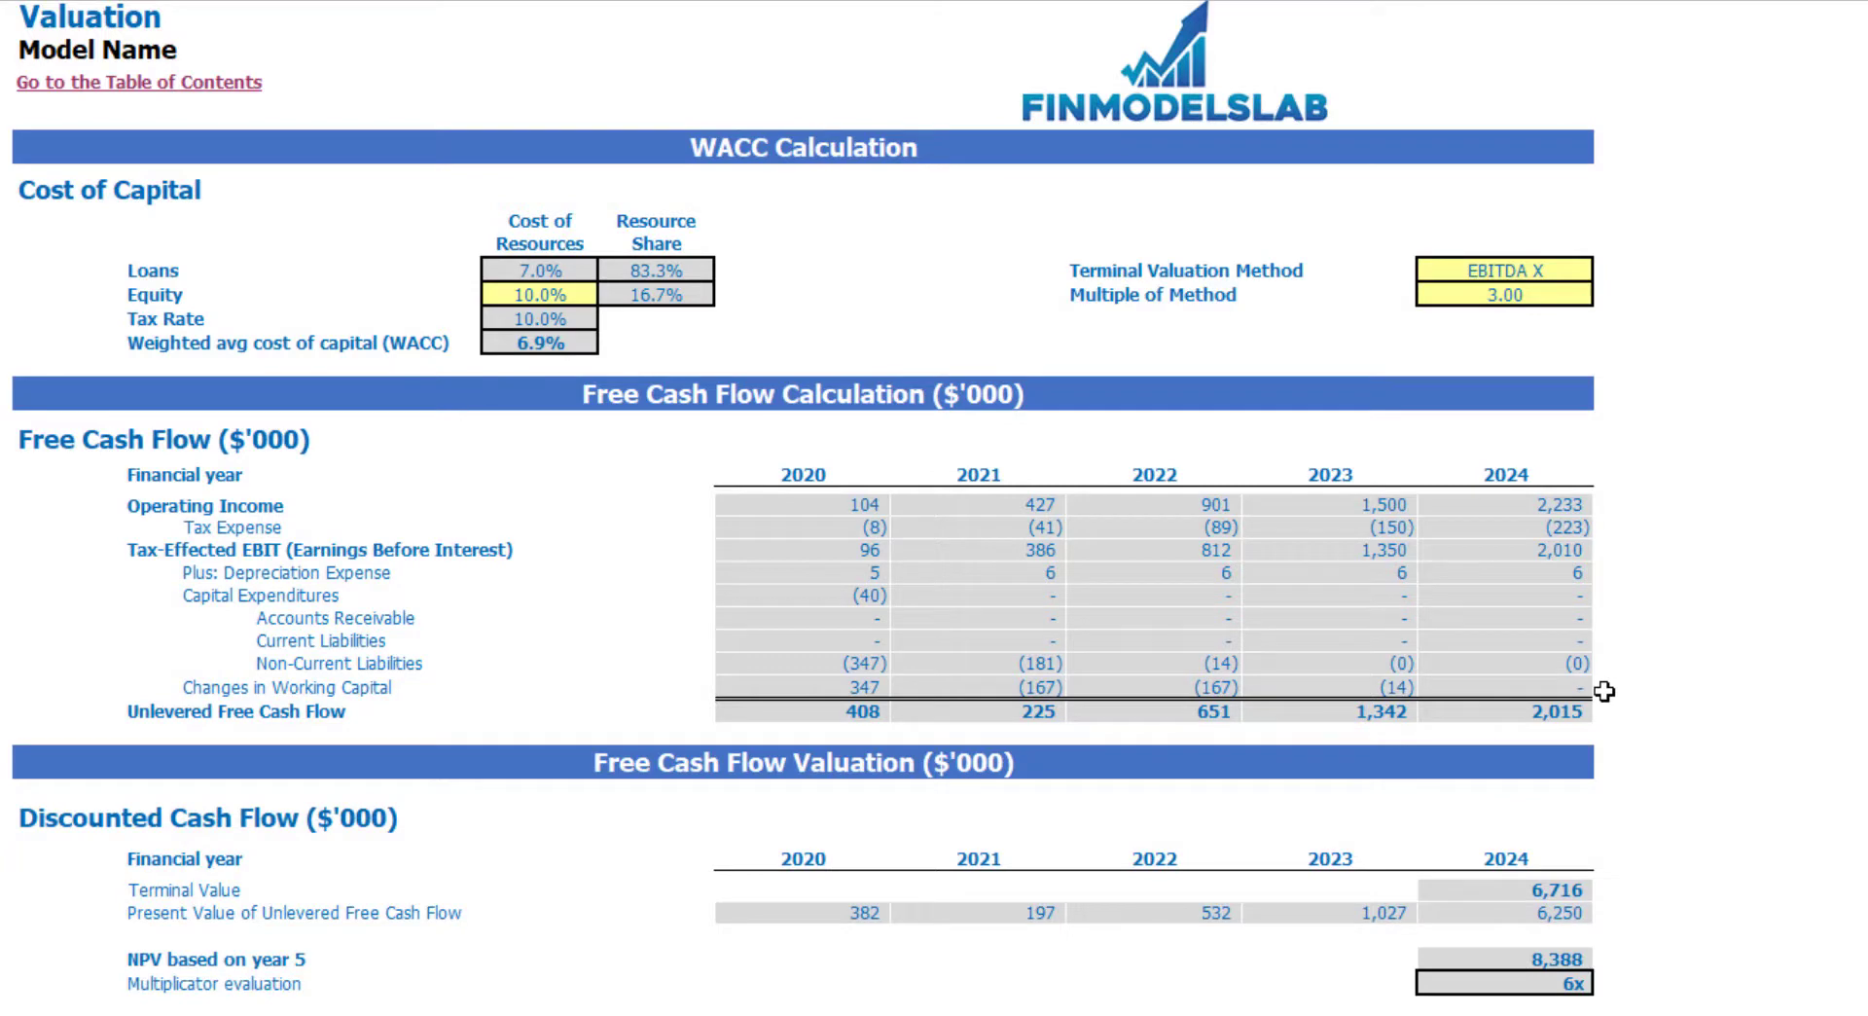
pyautogui.click(526, 294)
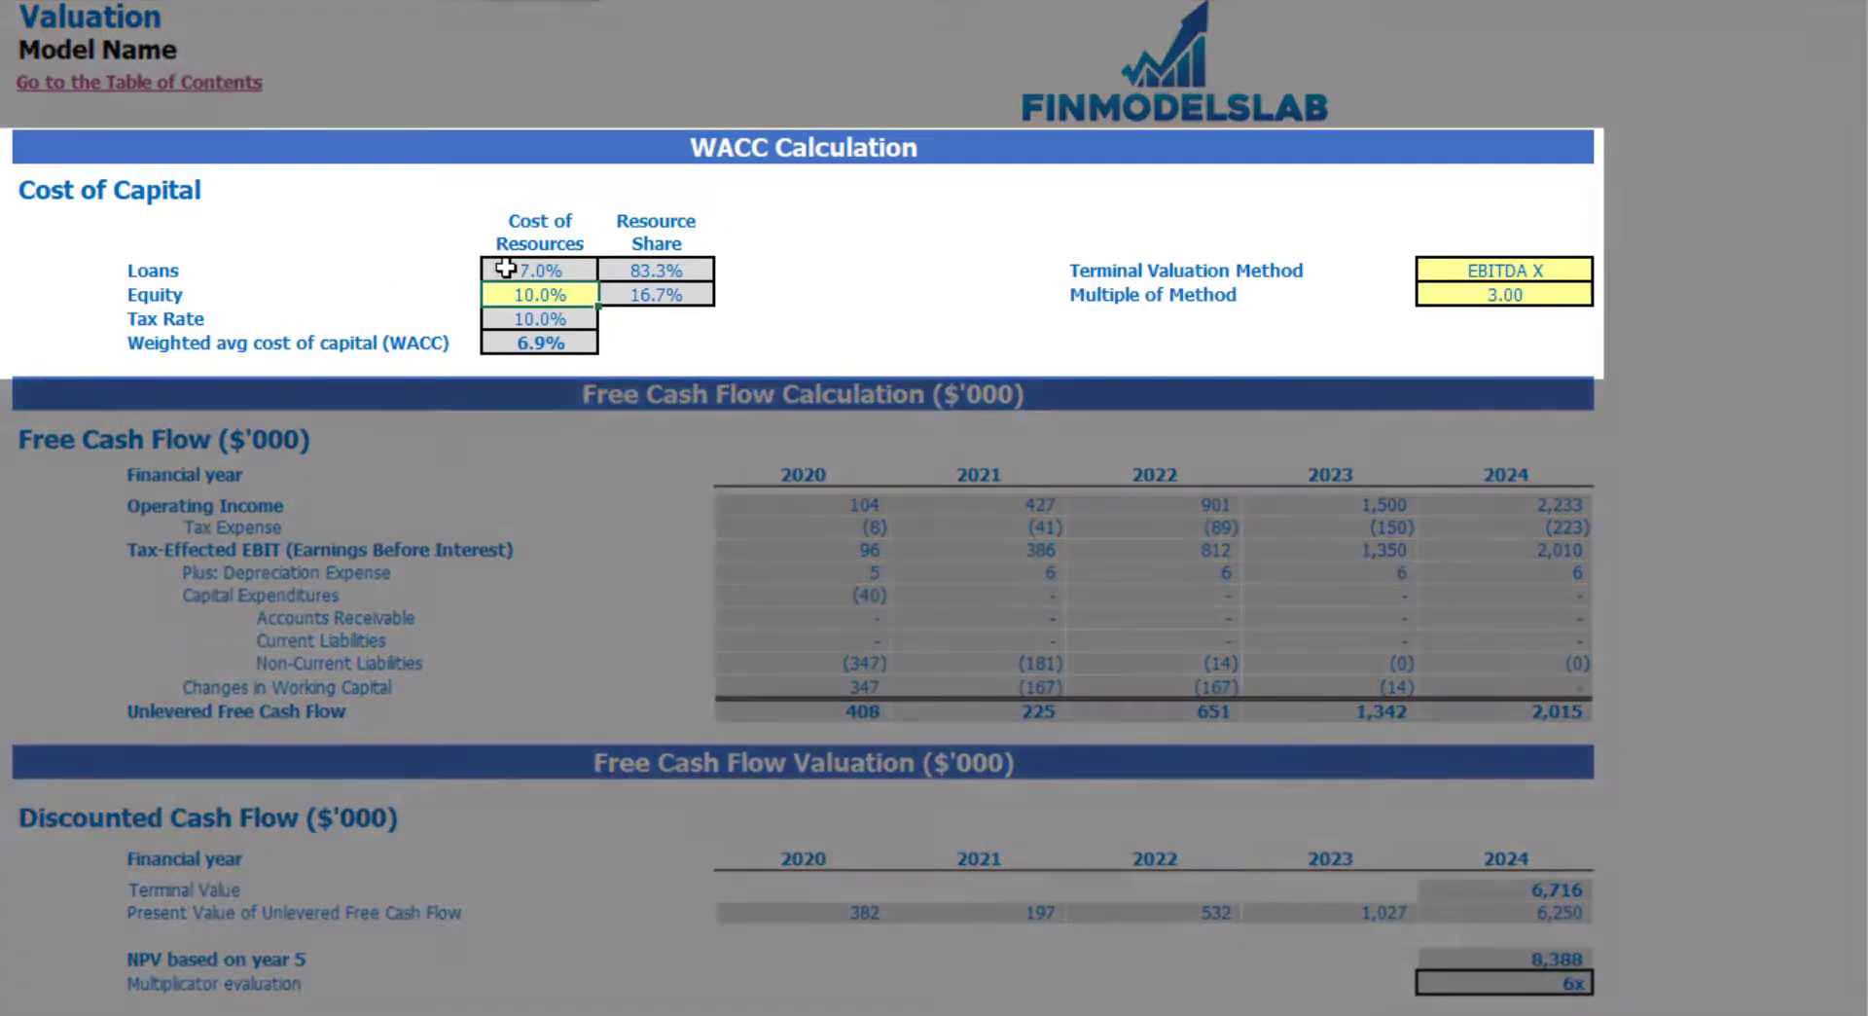
pyautogui.click(501, 269)
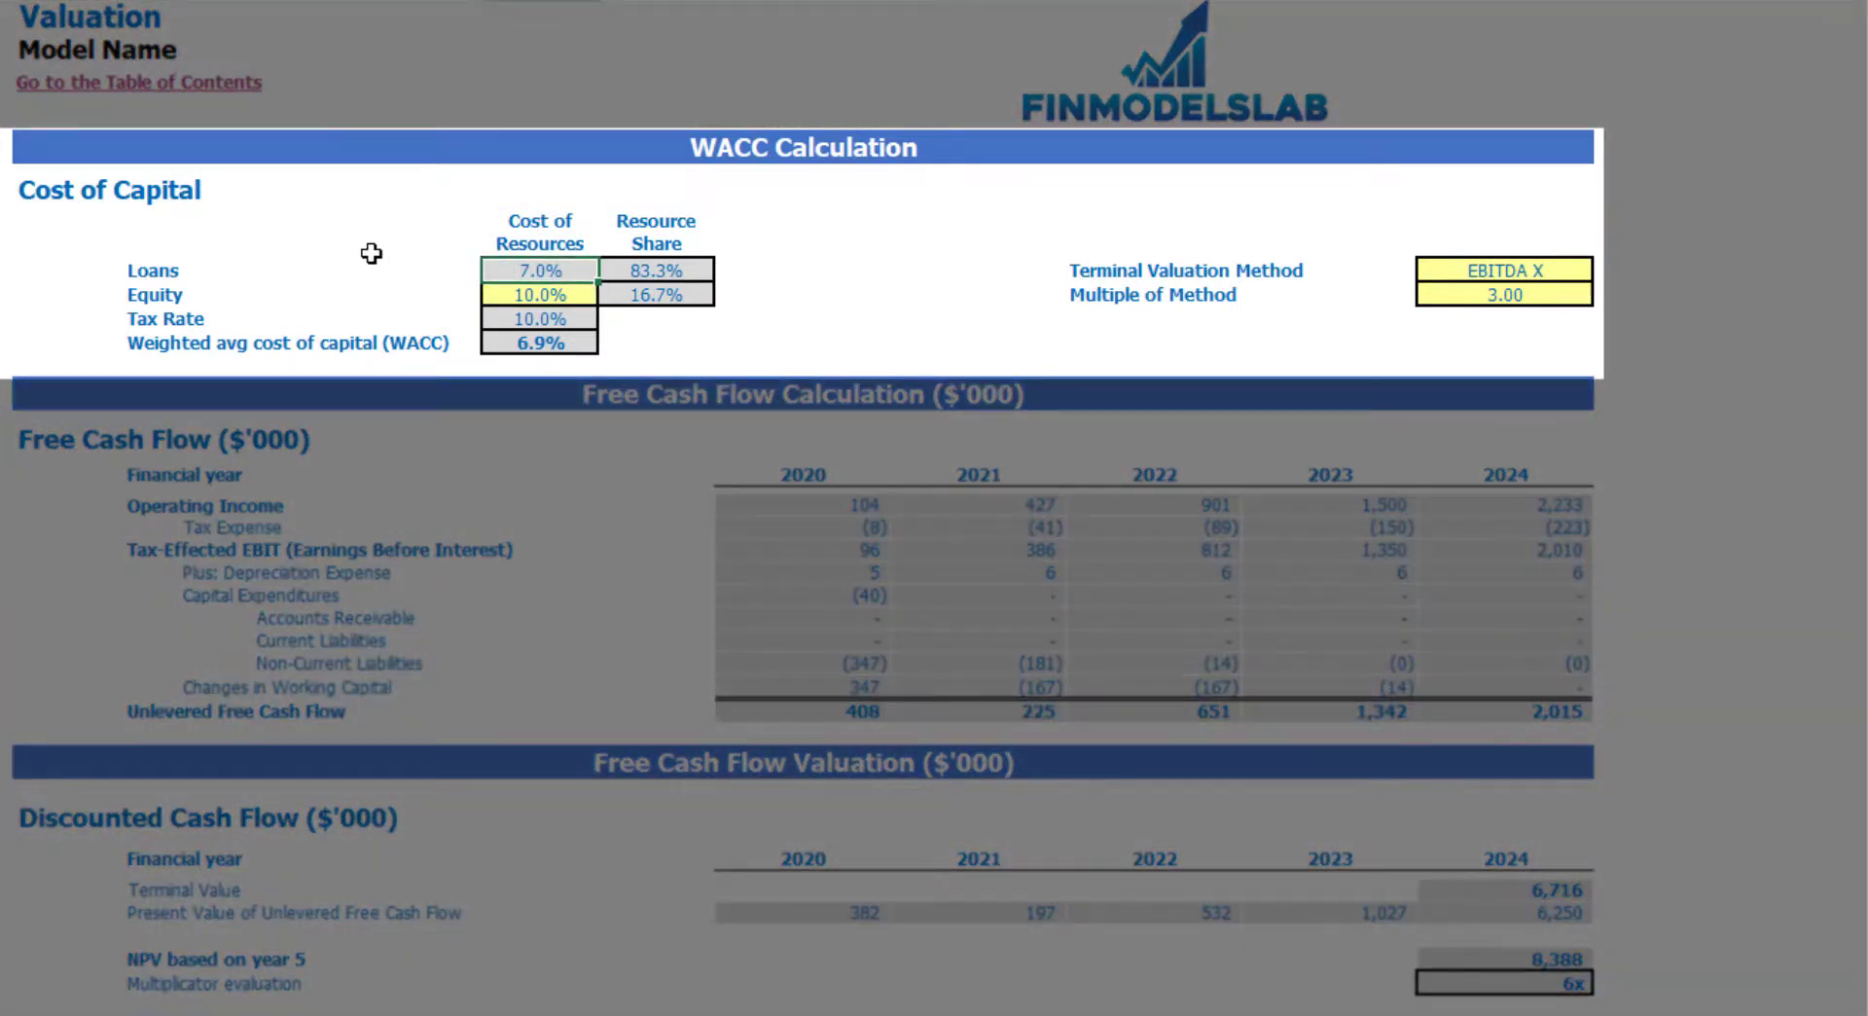
pyautogui.moveTo(655, 270); pyautogui.dragTo(669, 294)
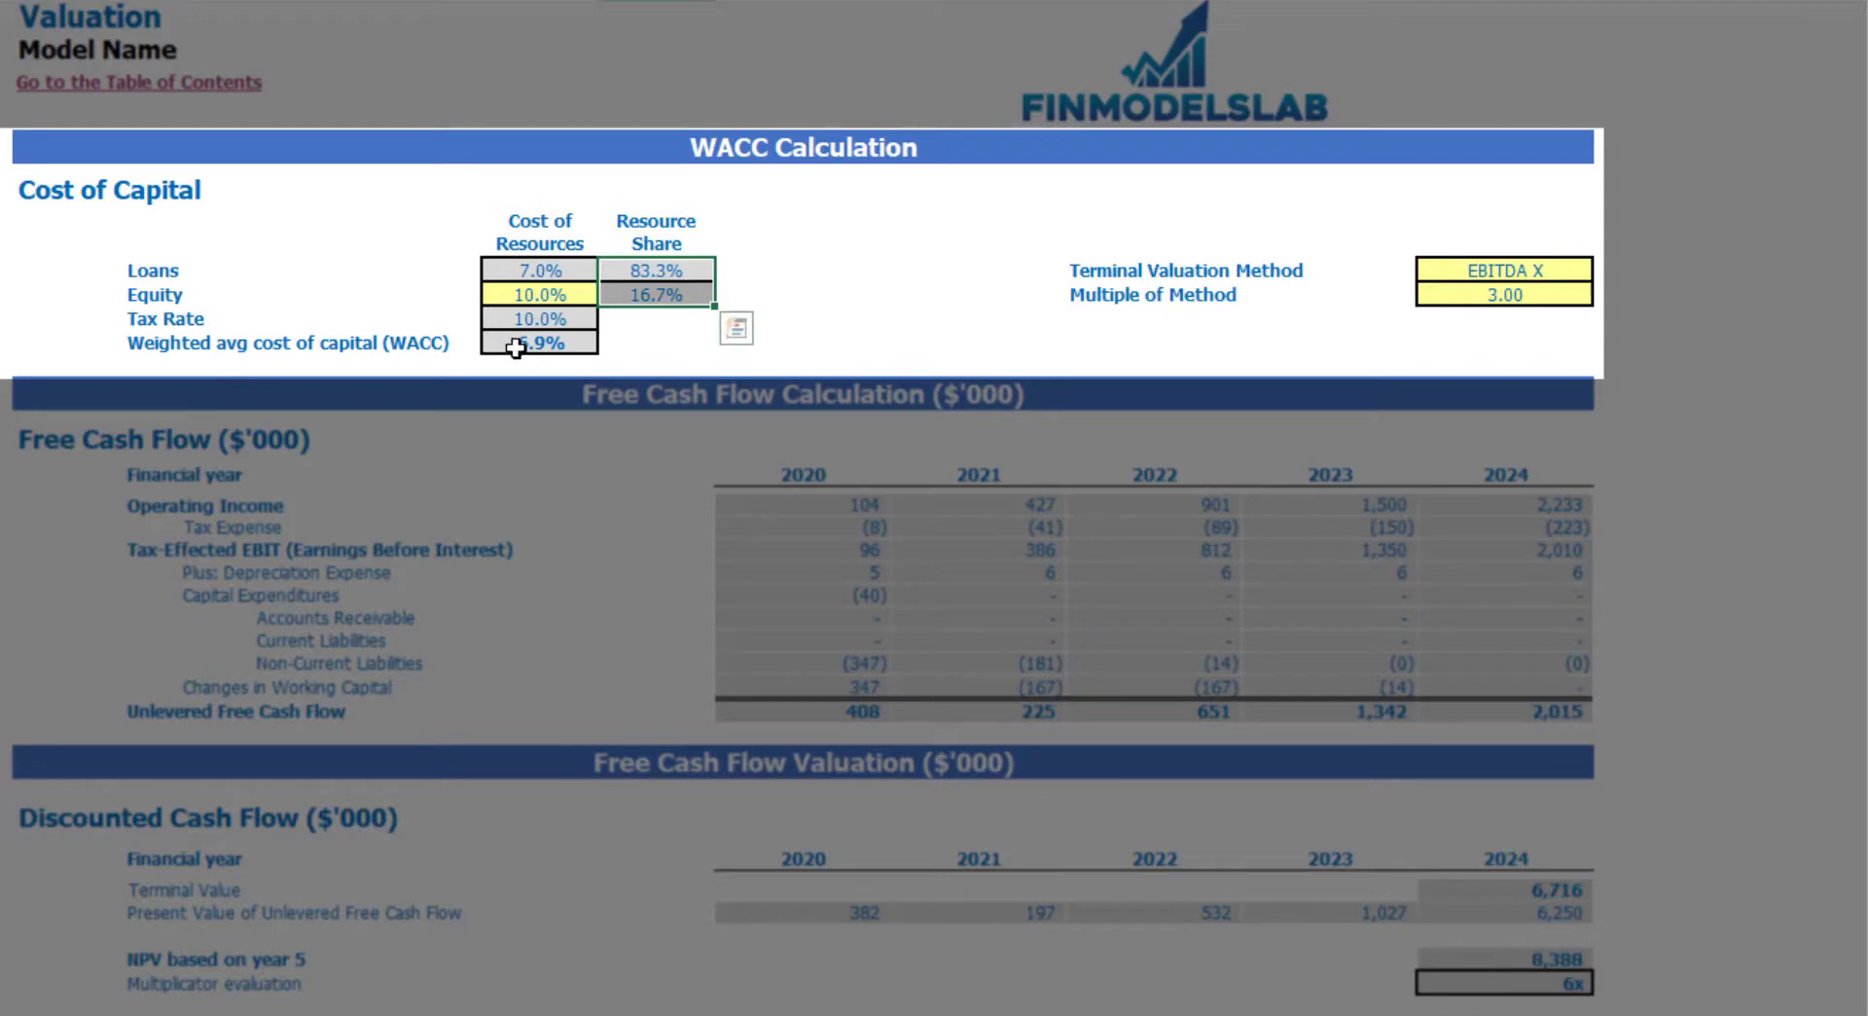
pyautogui.click(560, 343)
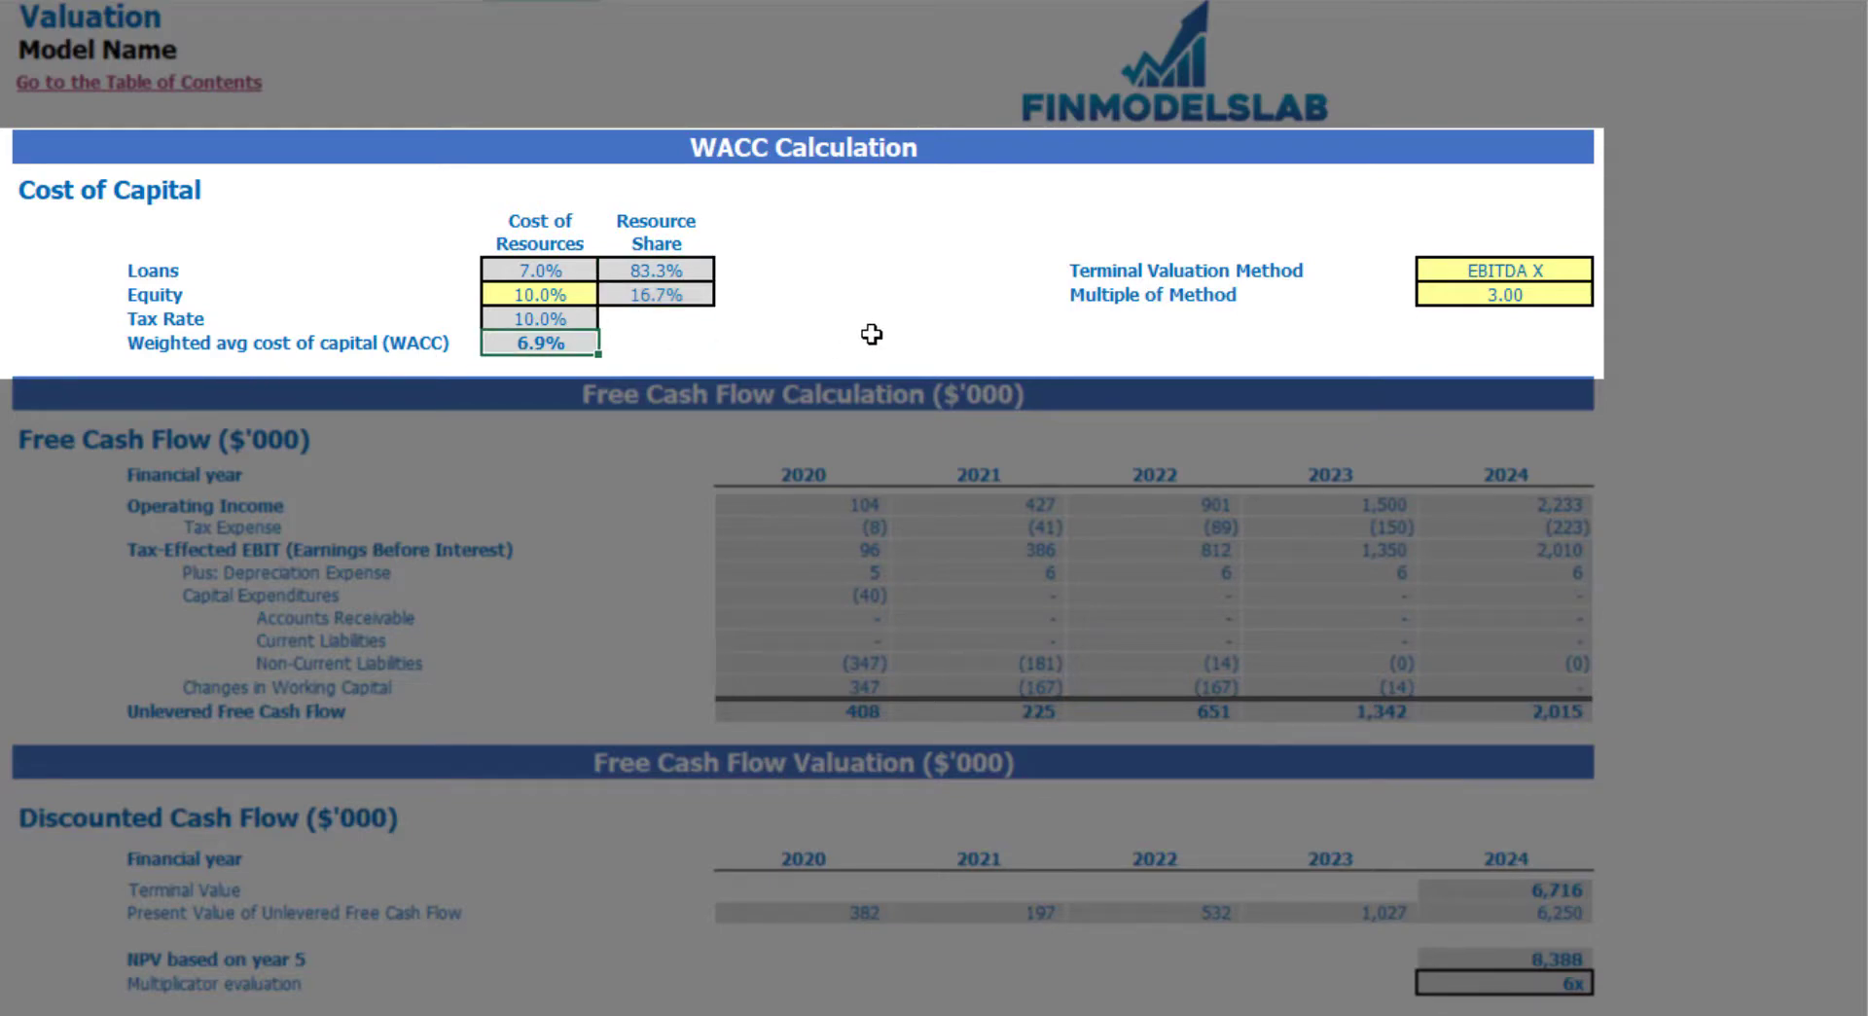
# Step: Set the terminal valuation method on the Valuation sheet to Revenue X
pyautogui.click(1533, 273)
pyautogui.click(1607, 273)
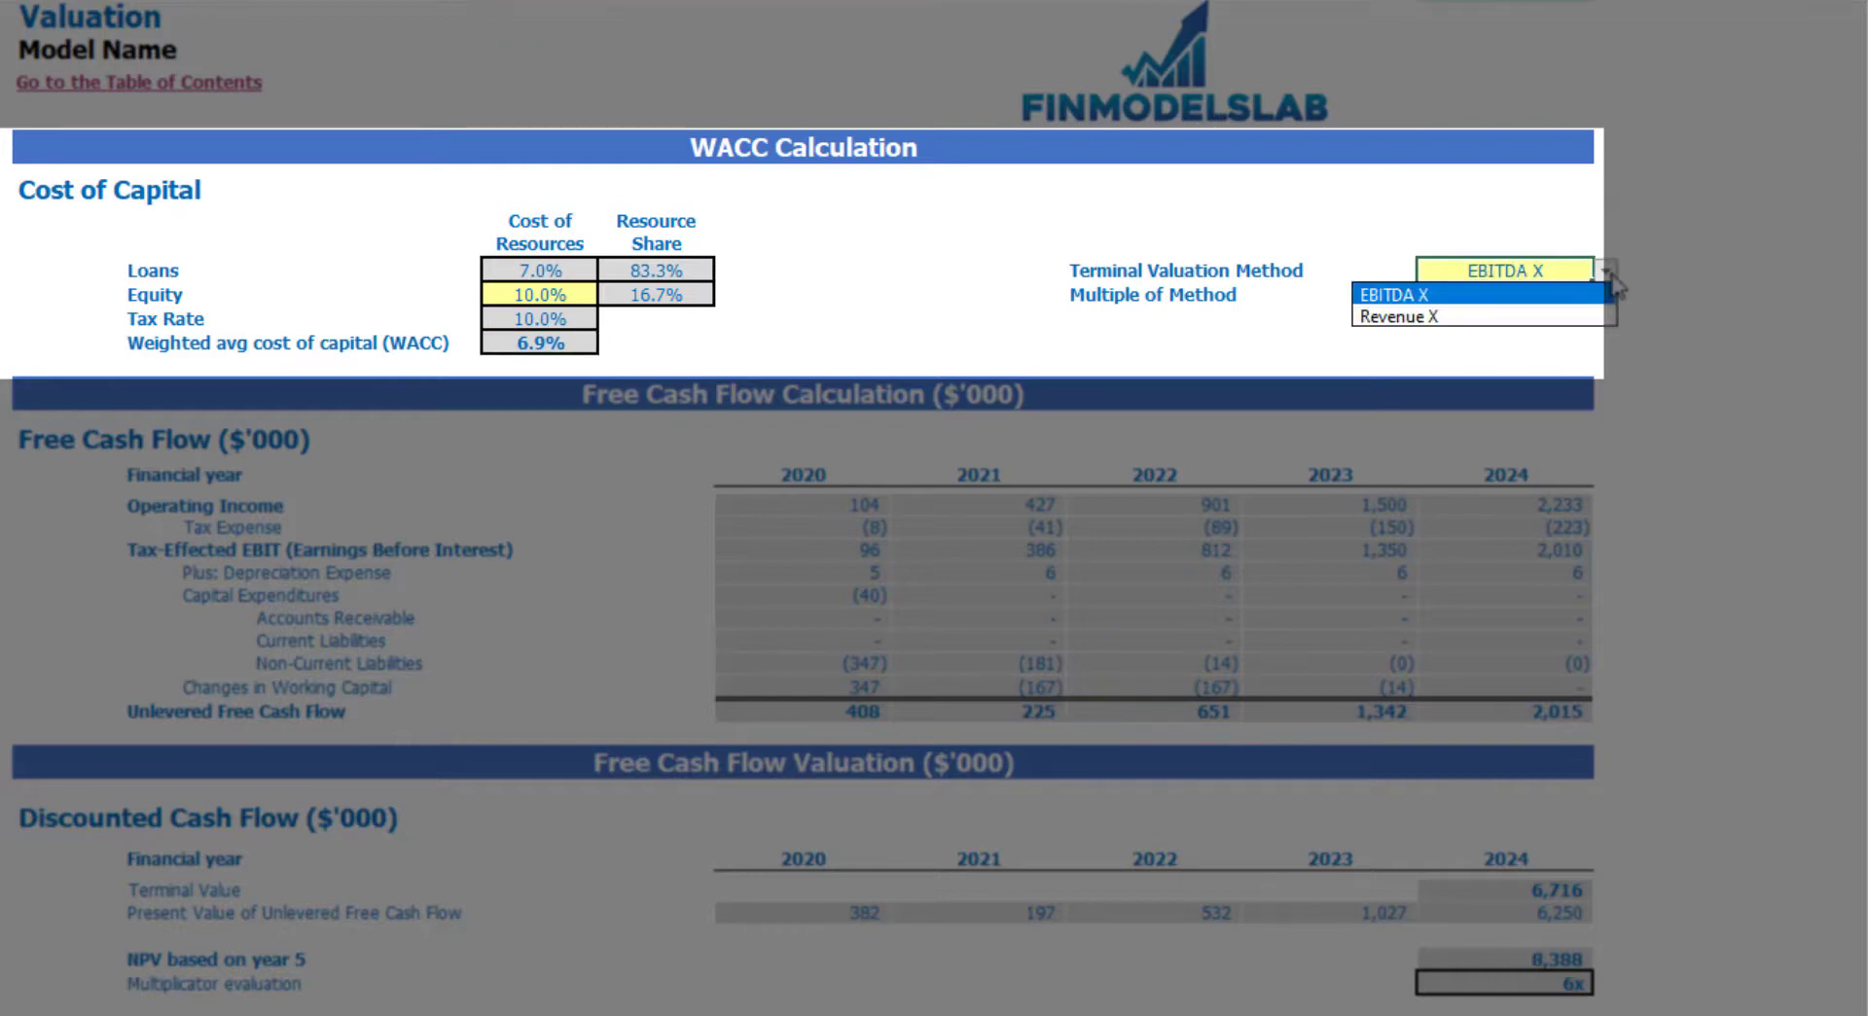
pyautogui.click(1580, 312)
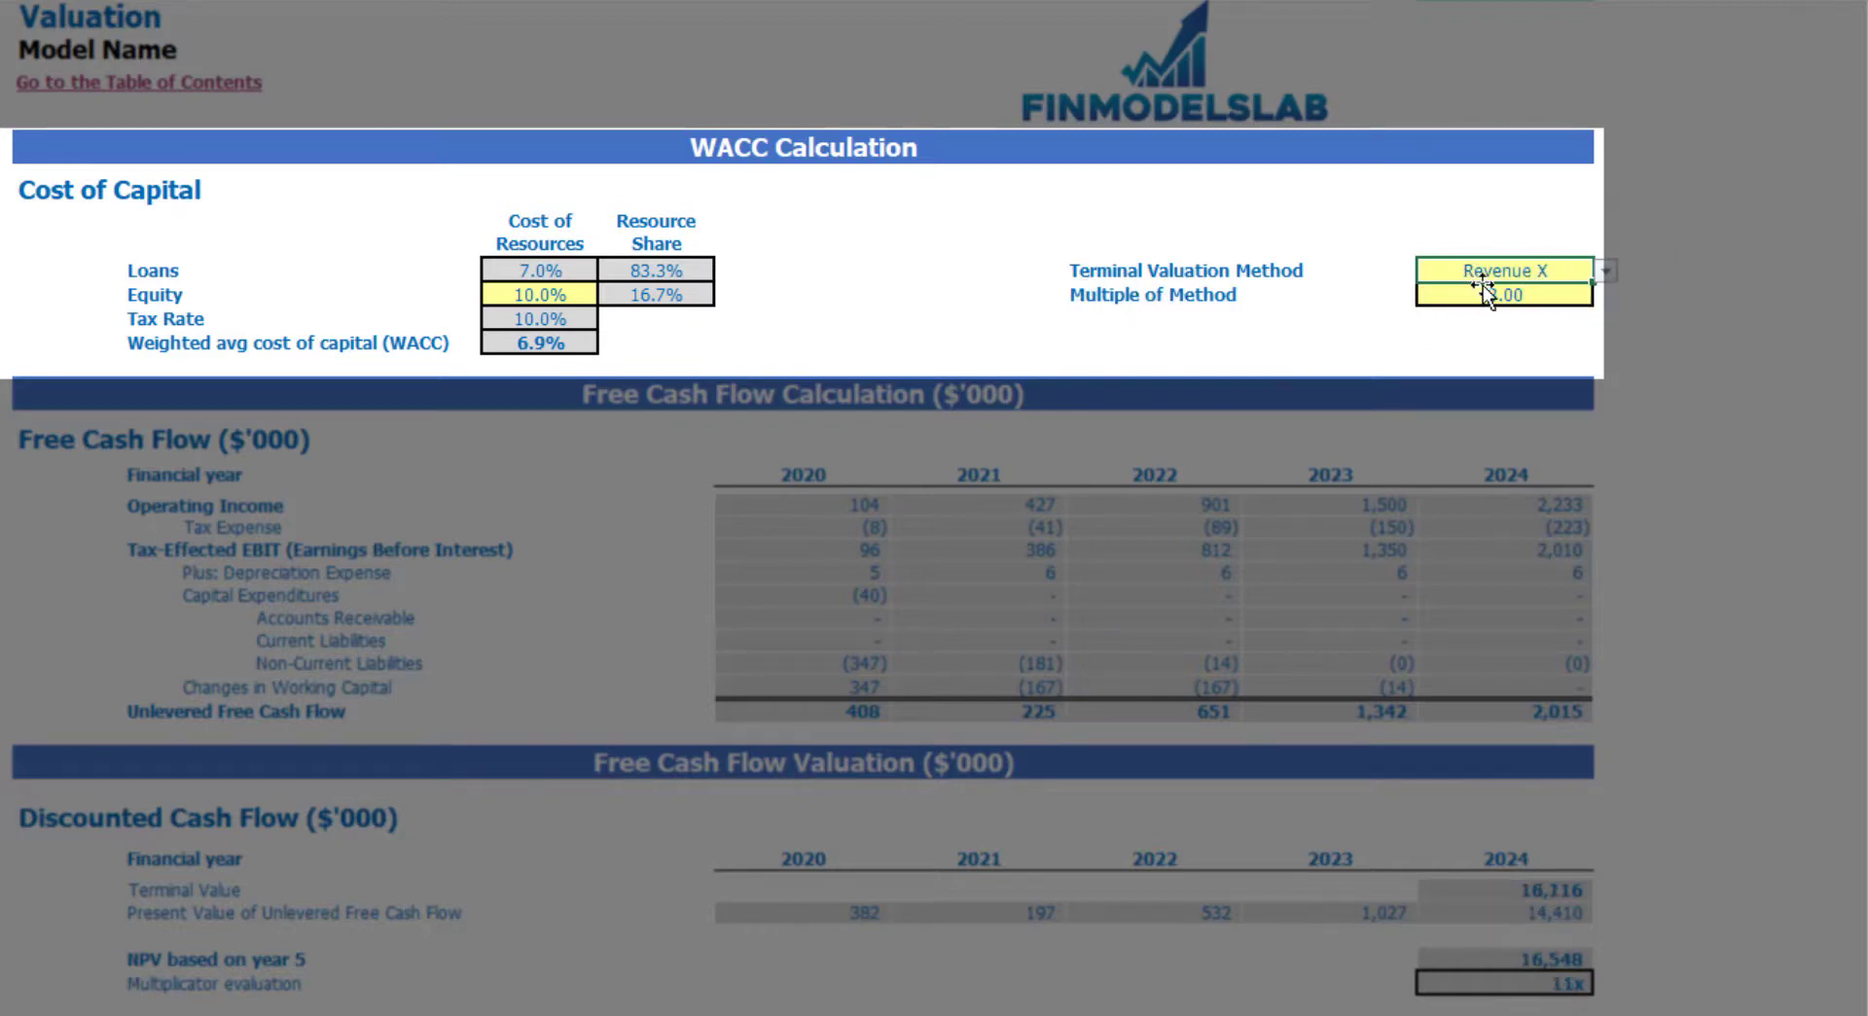
# Step: Examine the method multiple, terminal value, yearly unlevered free cash flow and multiplicator evaluation on the Valuation sheet
pyautogui.click(1533, 300)
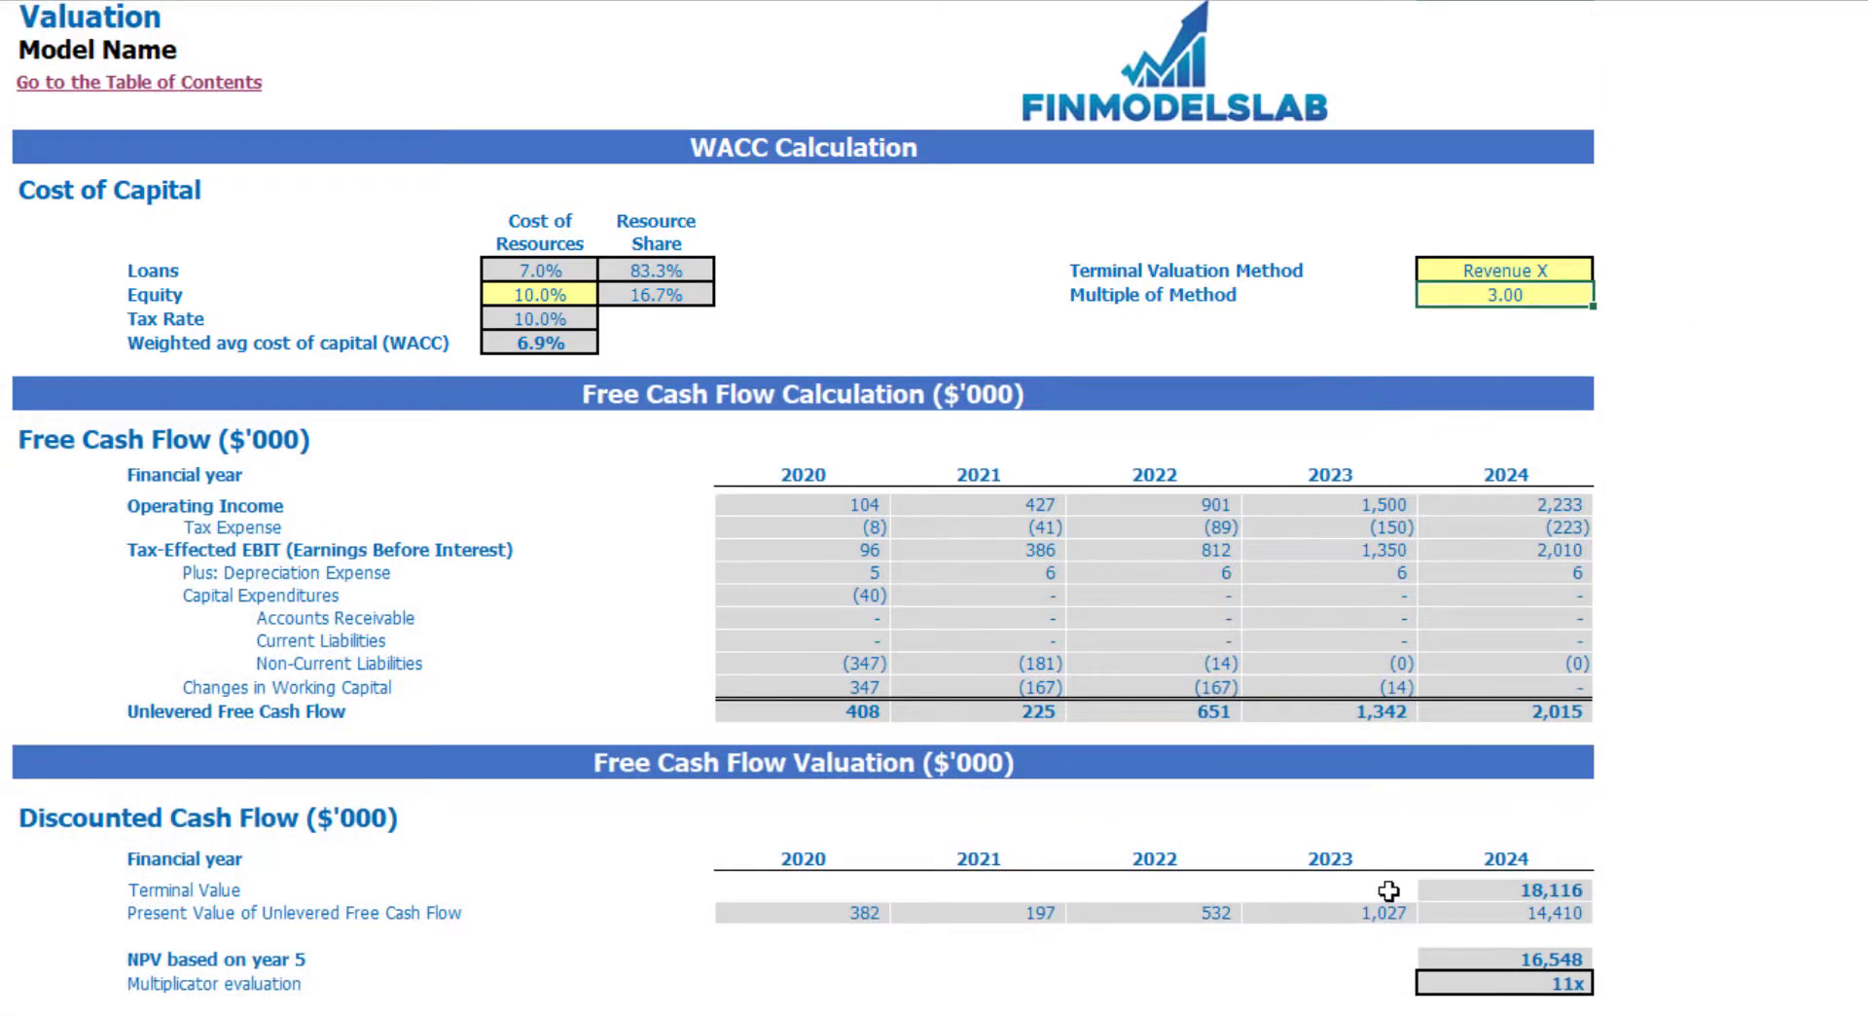
pyautogui.click(1477, 894)
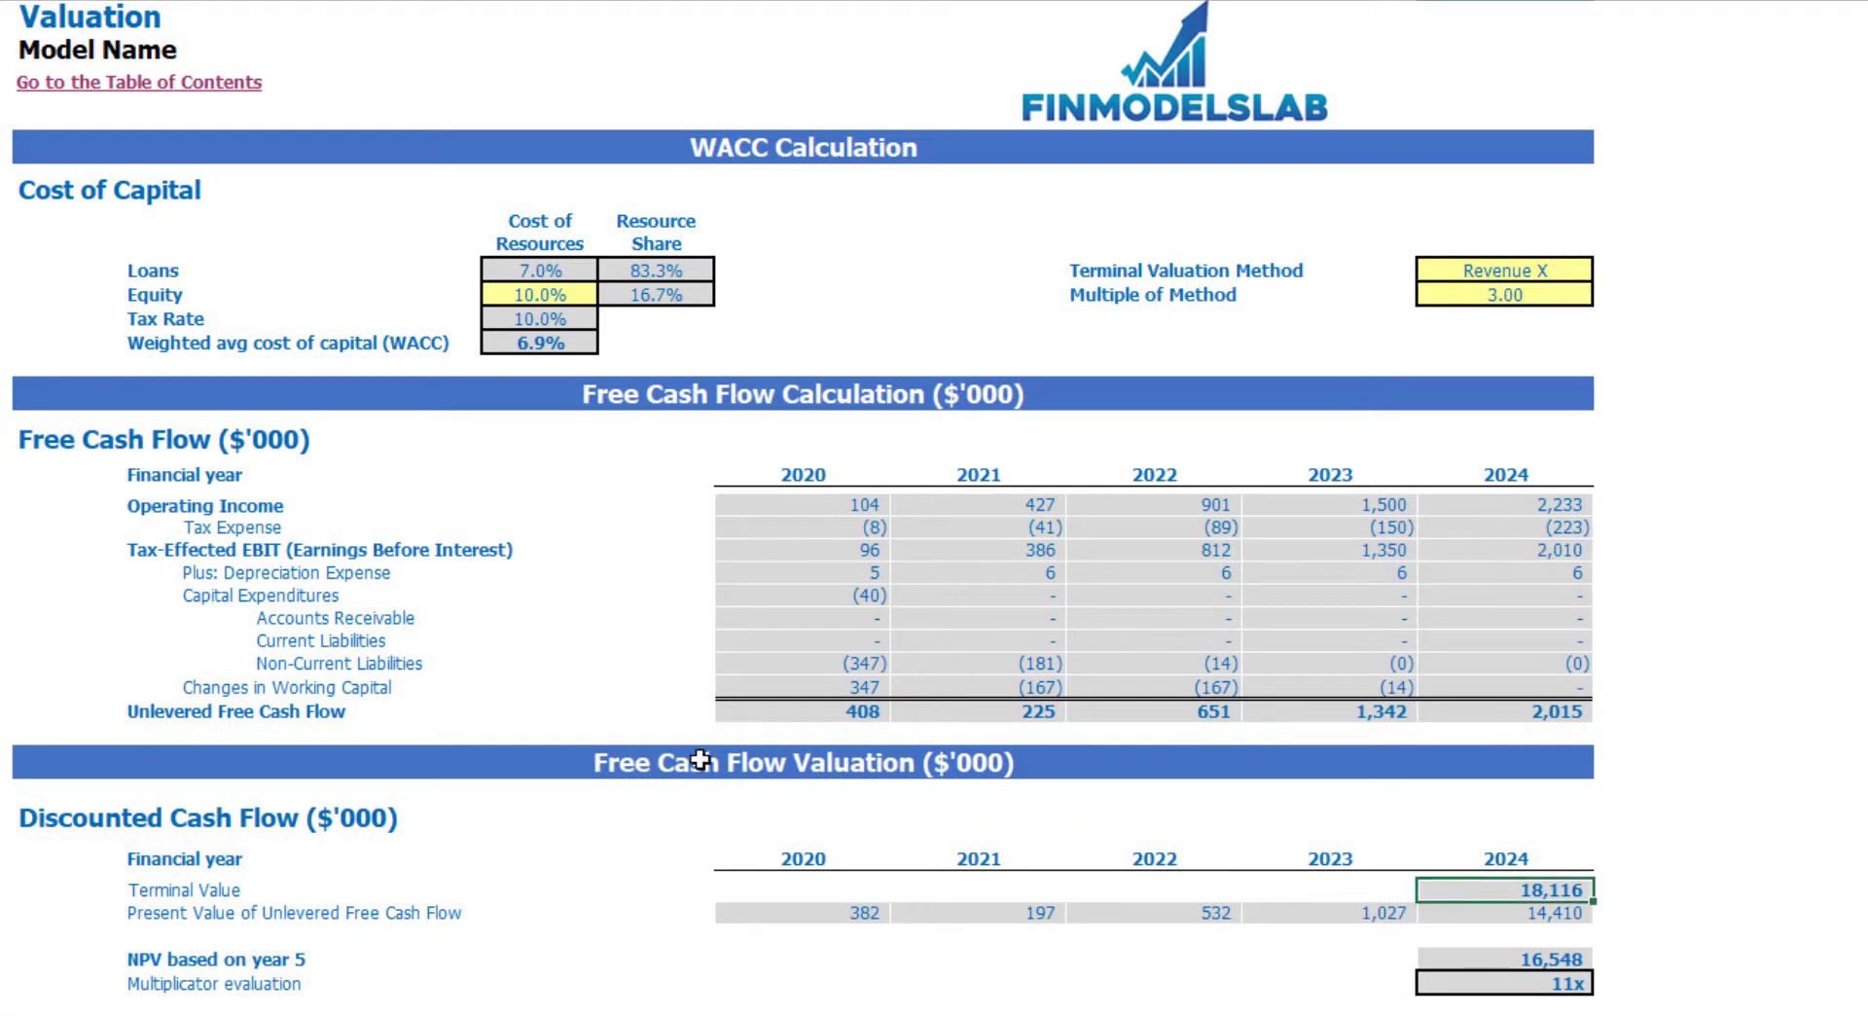
pyautogui.moveTo(774, 711); pyautogui.dragTo(1500, 713)
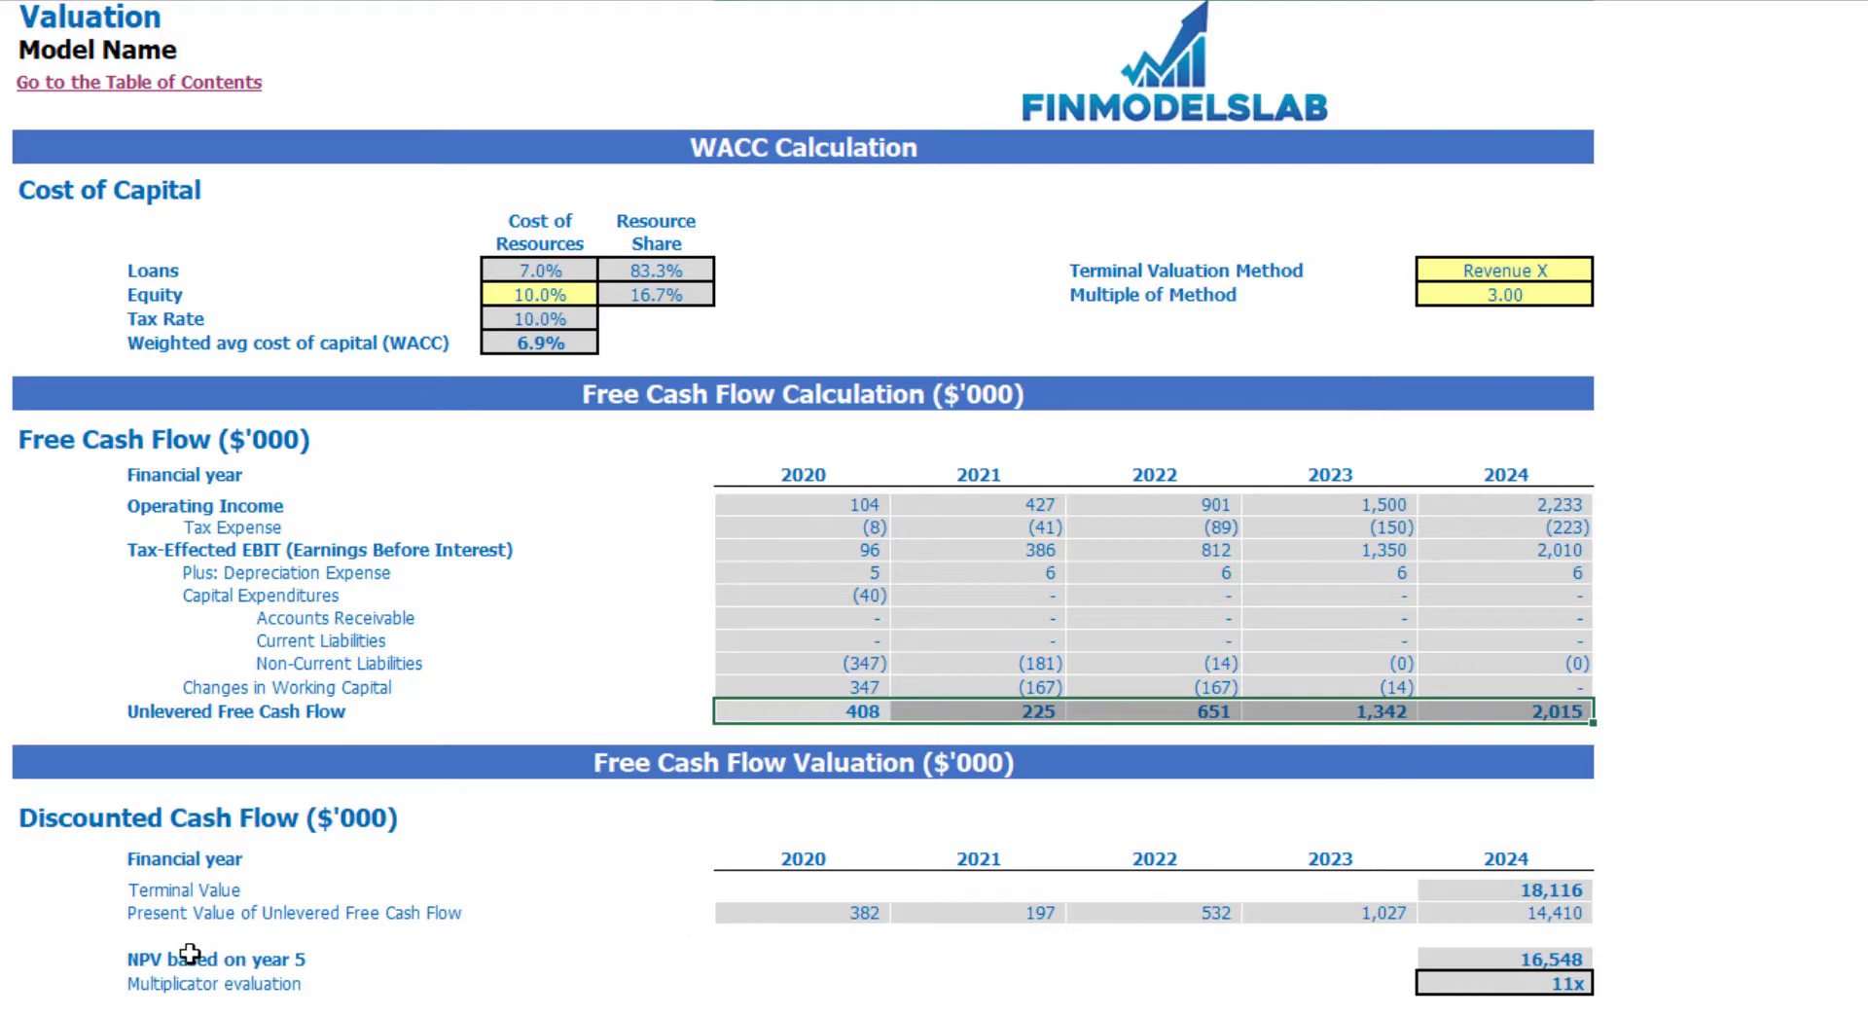
pyautogui.click(1551, 980)
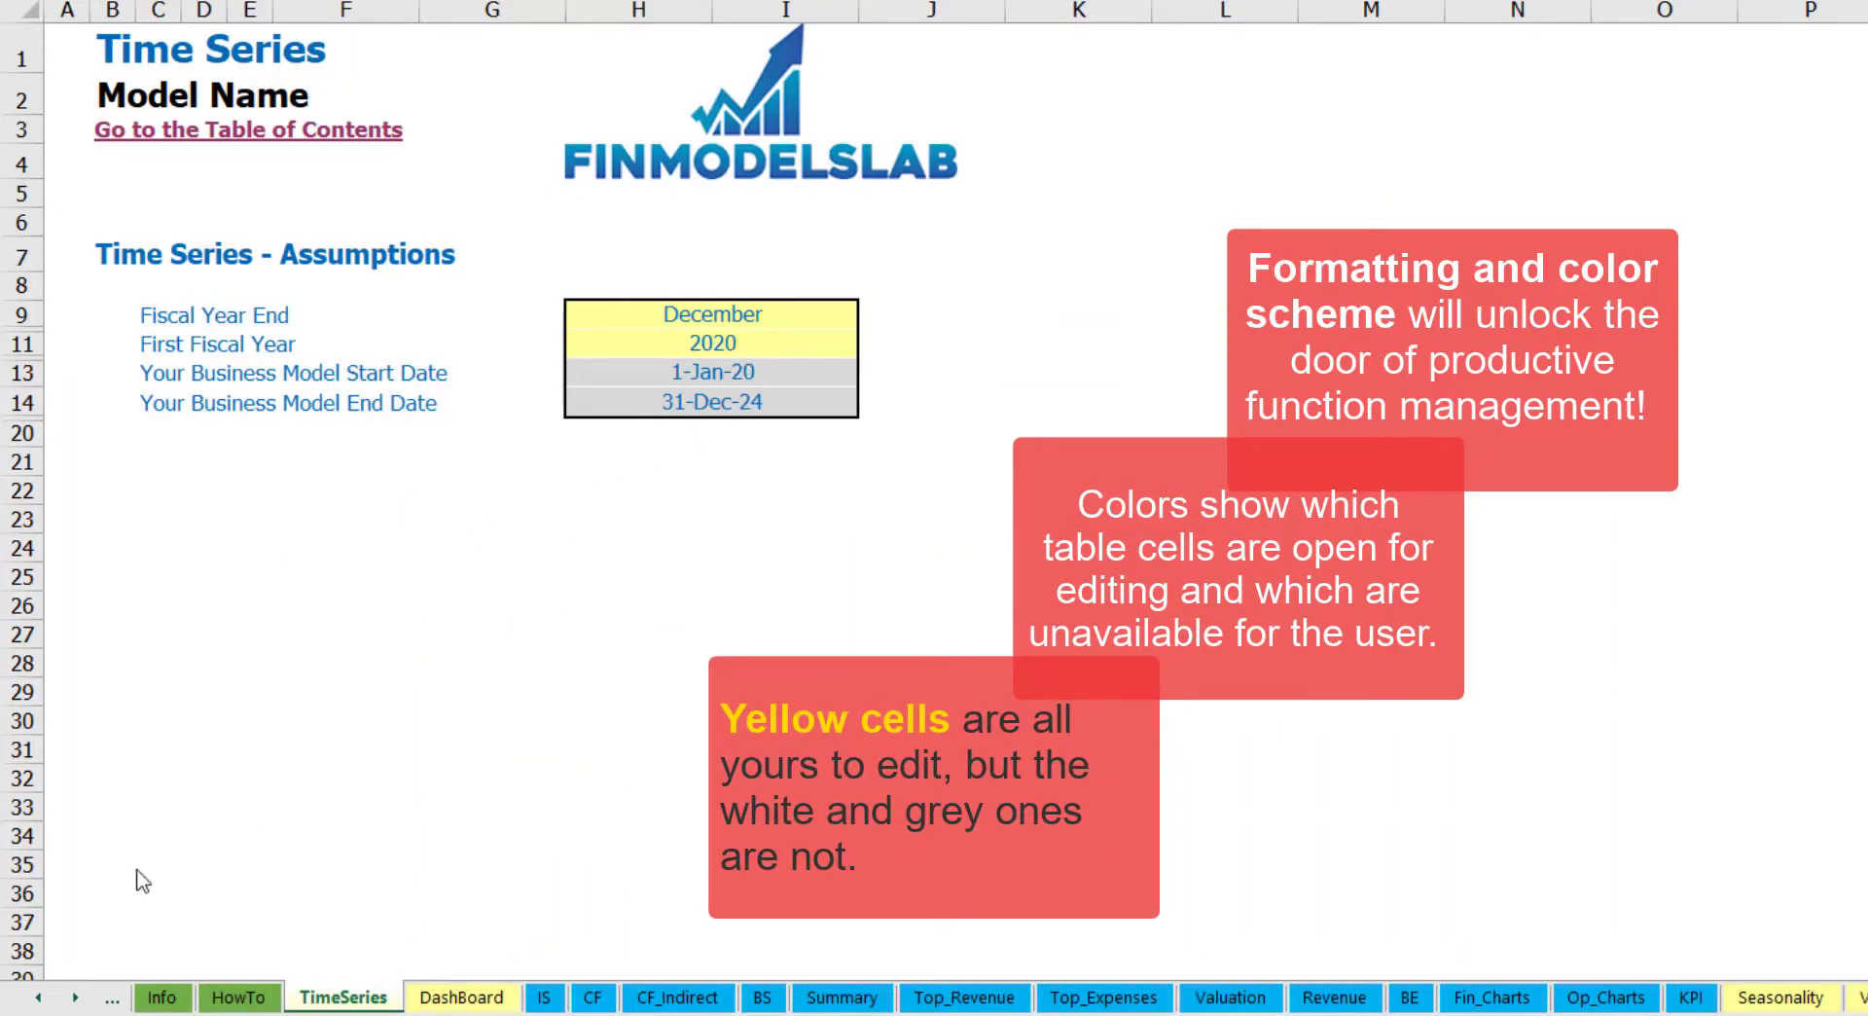
# Step: Look through the colour-coded instruction, report, input and calculation sheets of the workbook from the Time Series sheet
pyautogui.click(76, 999)
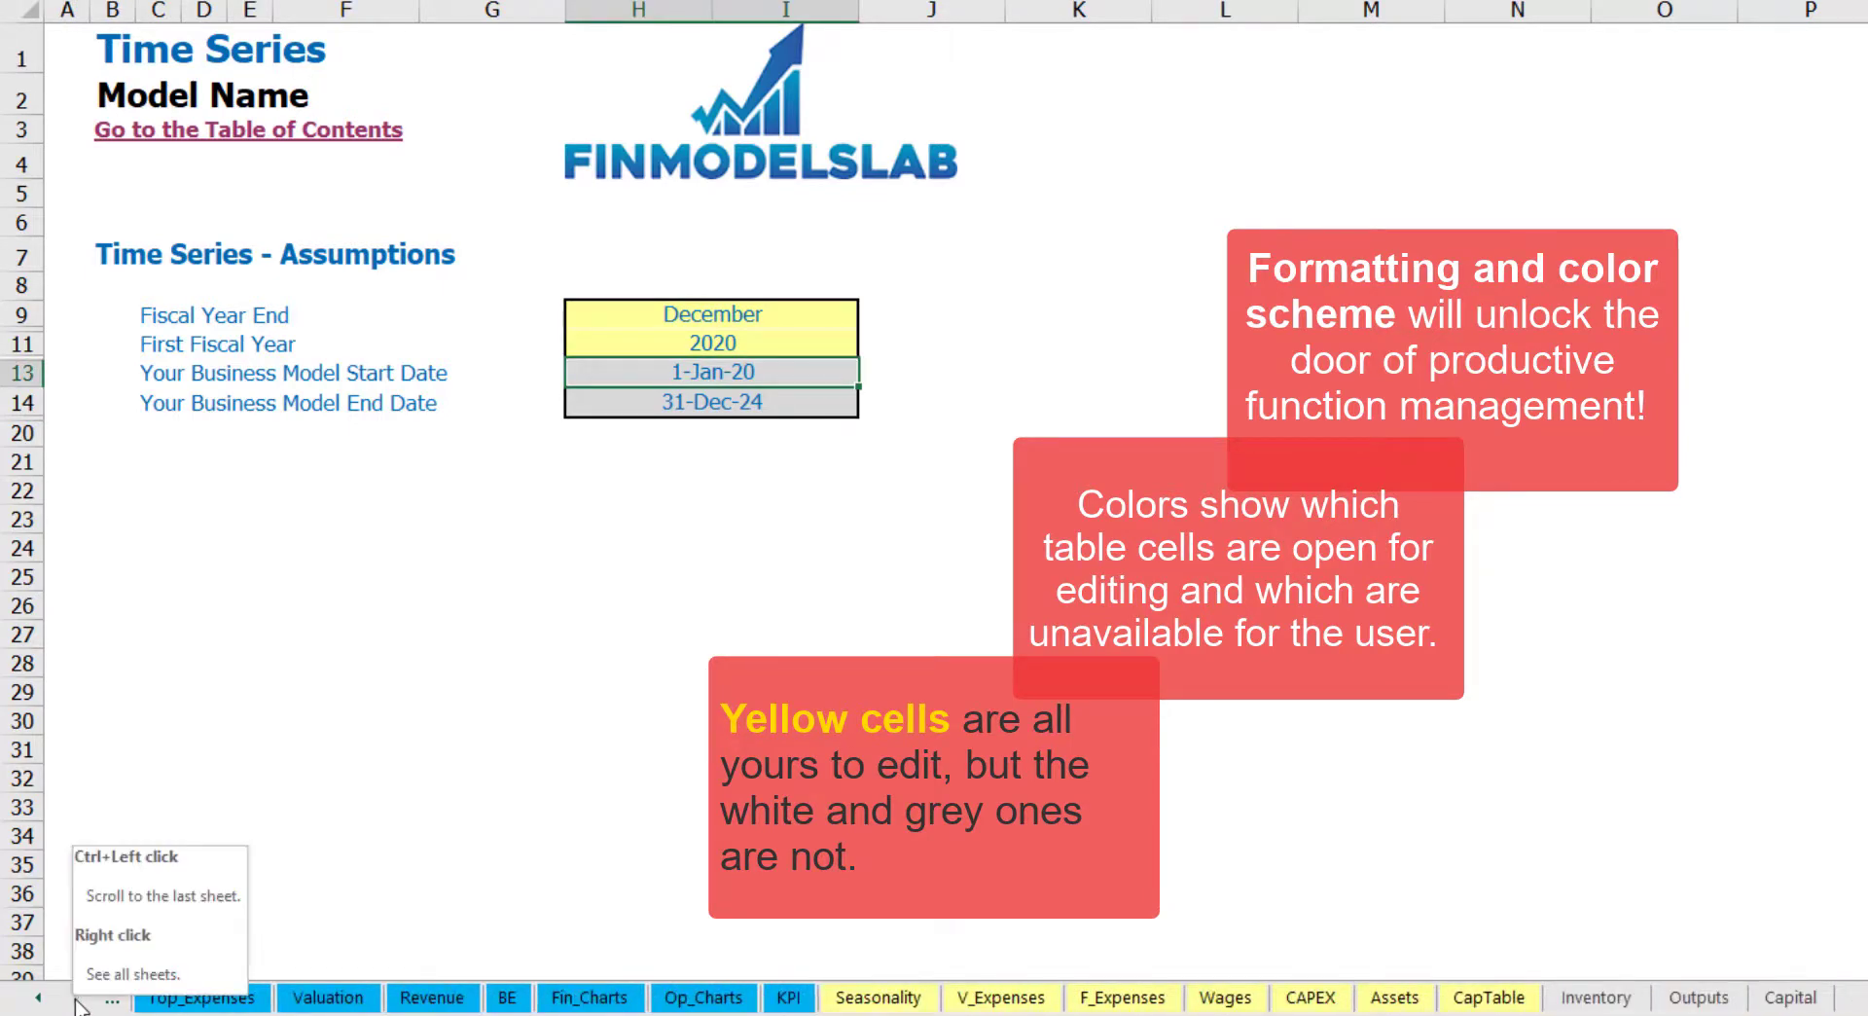
pyautogui.click(39, 998)
pyautogui.click(38, 998)
pyautogui.click(43, 1007)
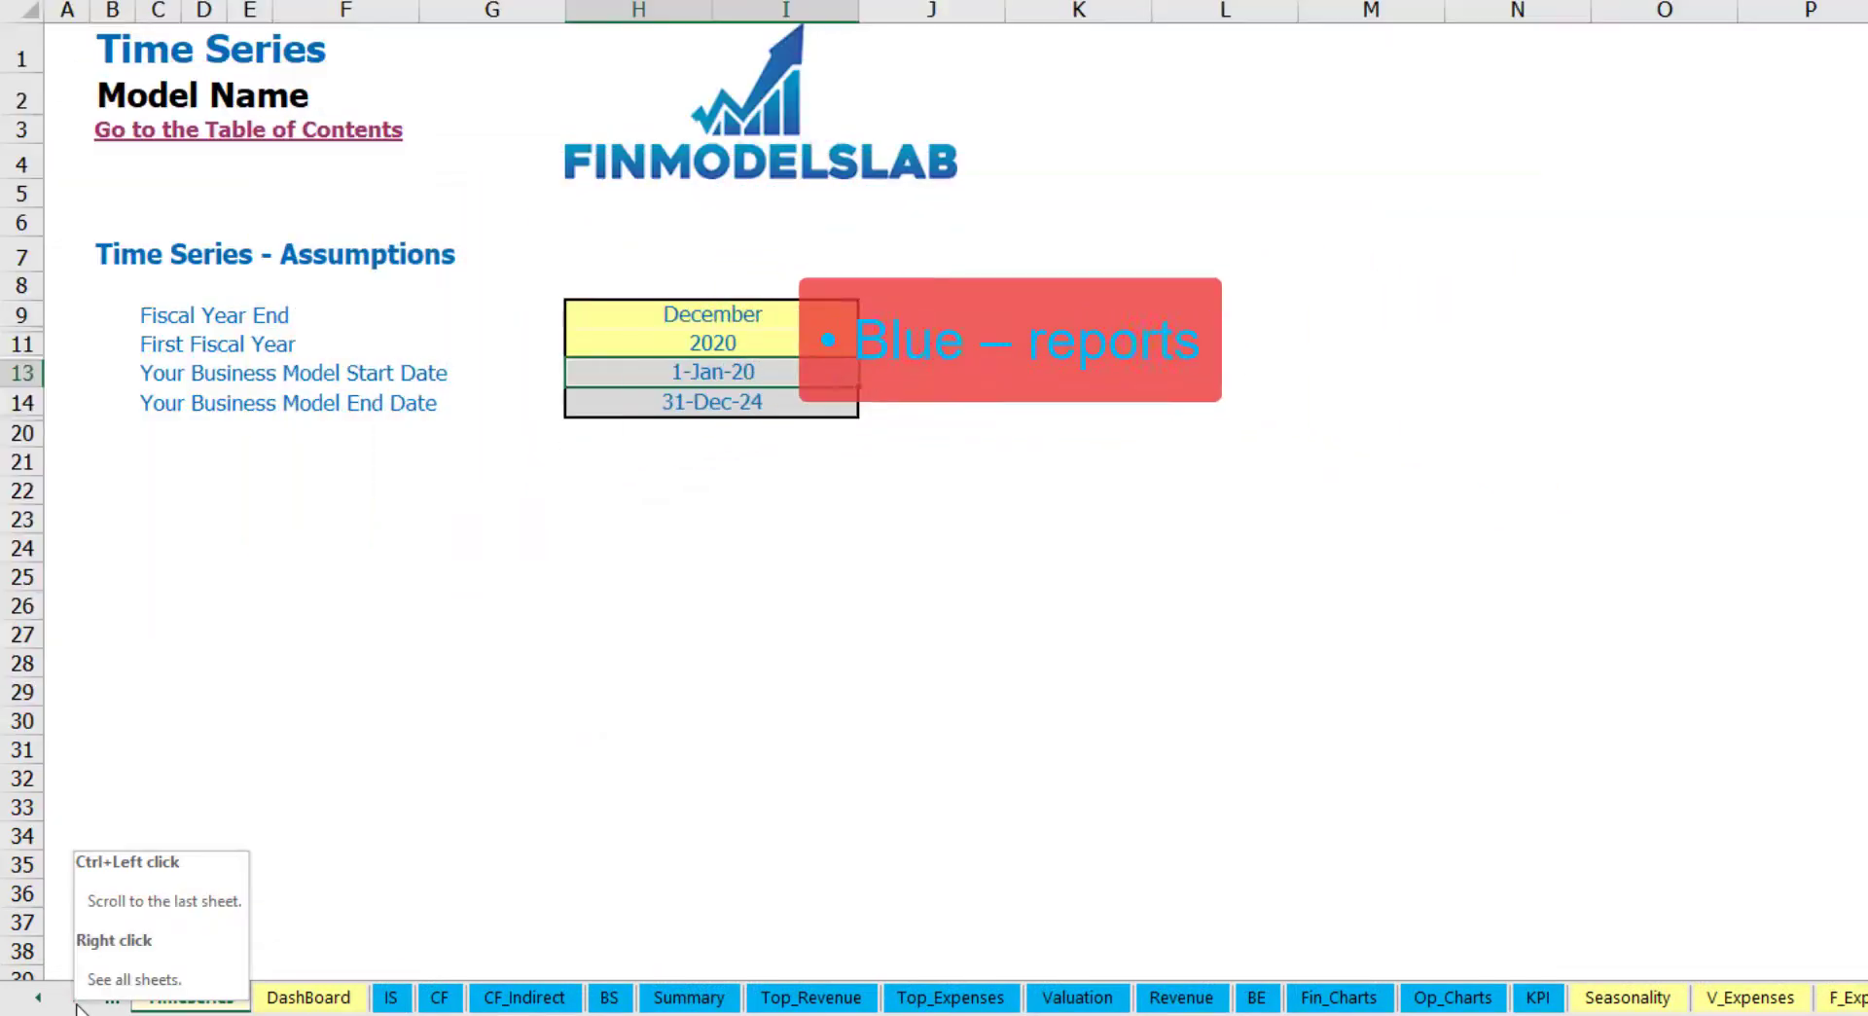
pyautogui.click(76, 998)
pyautogui.click(75, 998)
pyautogui.click(74, 999)
pyautogui.click(74, 998)
pyautogui.click(73, 999)
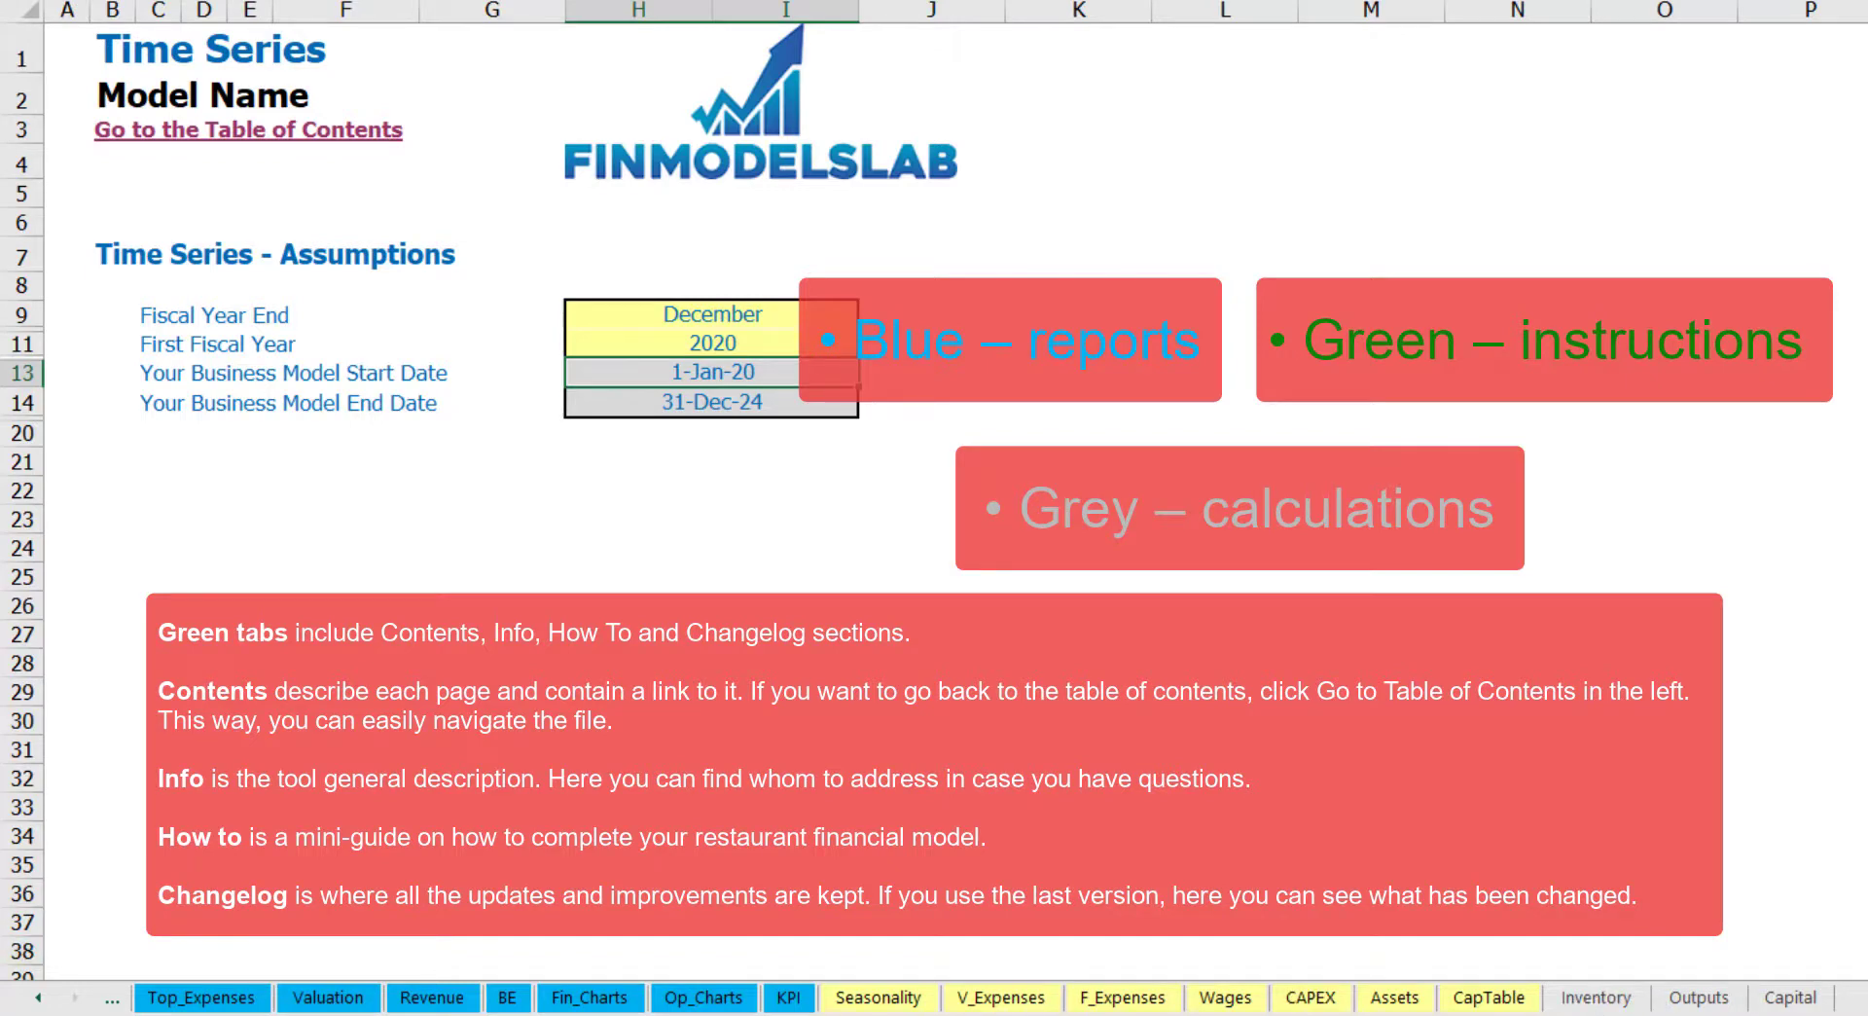
# Step: Open the Contents sheet, follow its link to the Financial Statements Summary and return to the table of contents
pyautogui.click(37, 998)
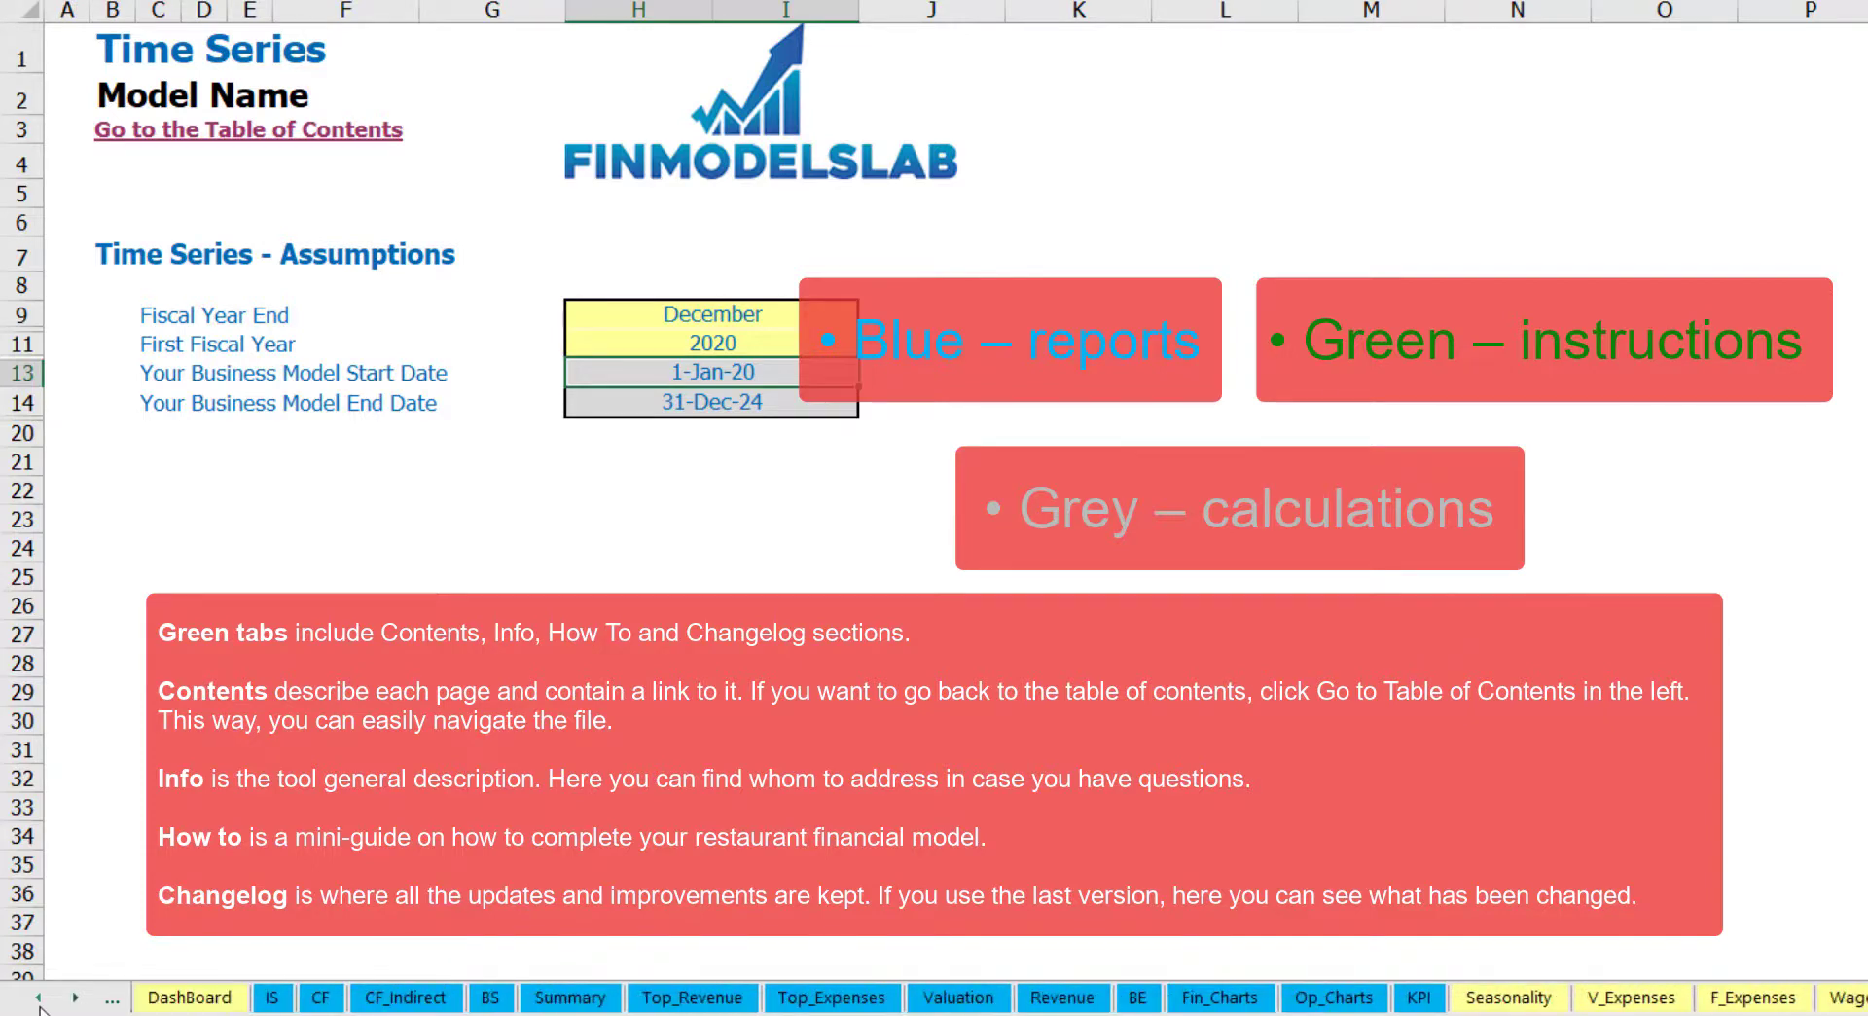
pyautogui.click(37, 998)
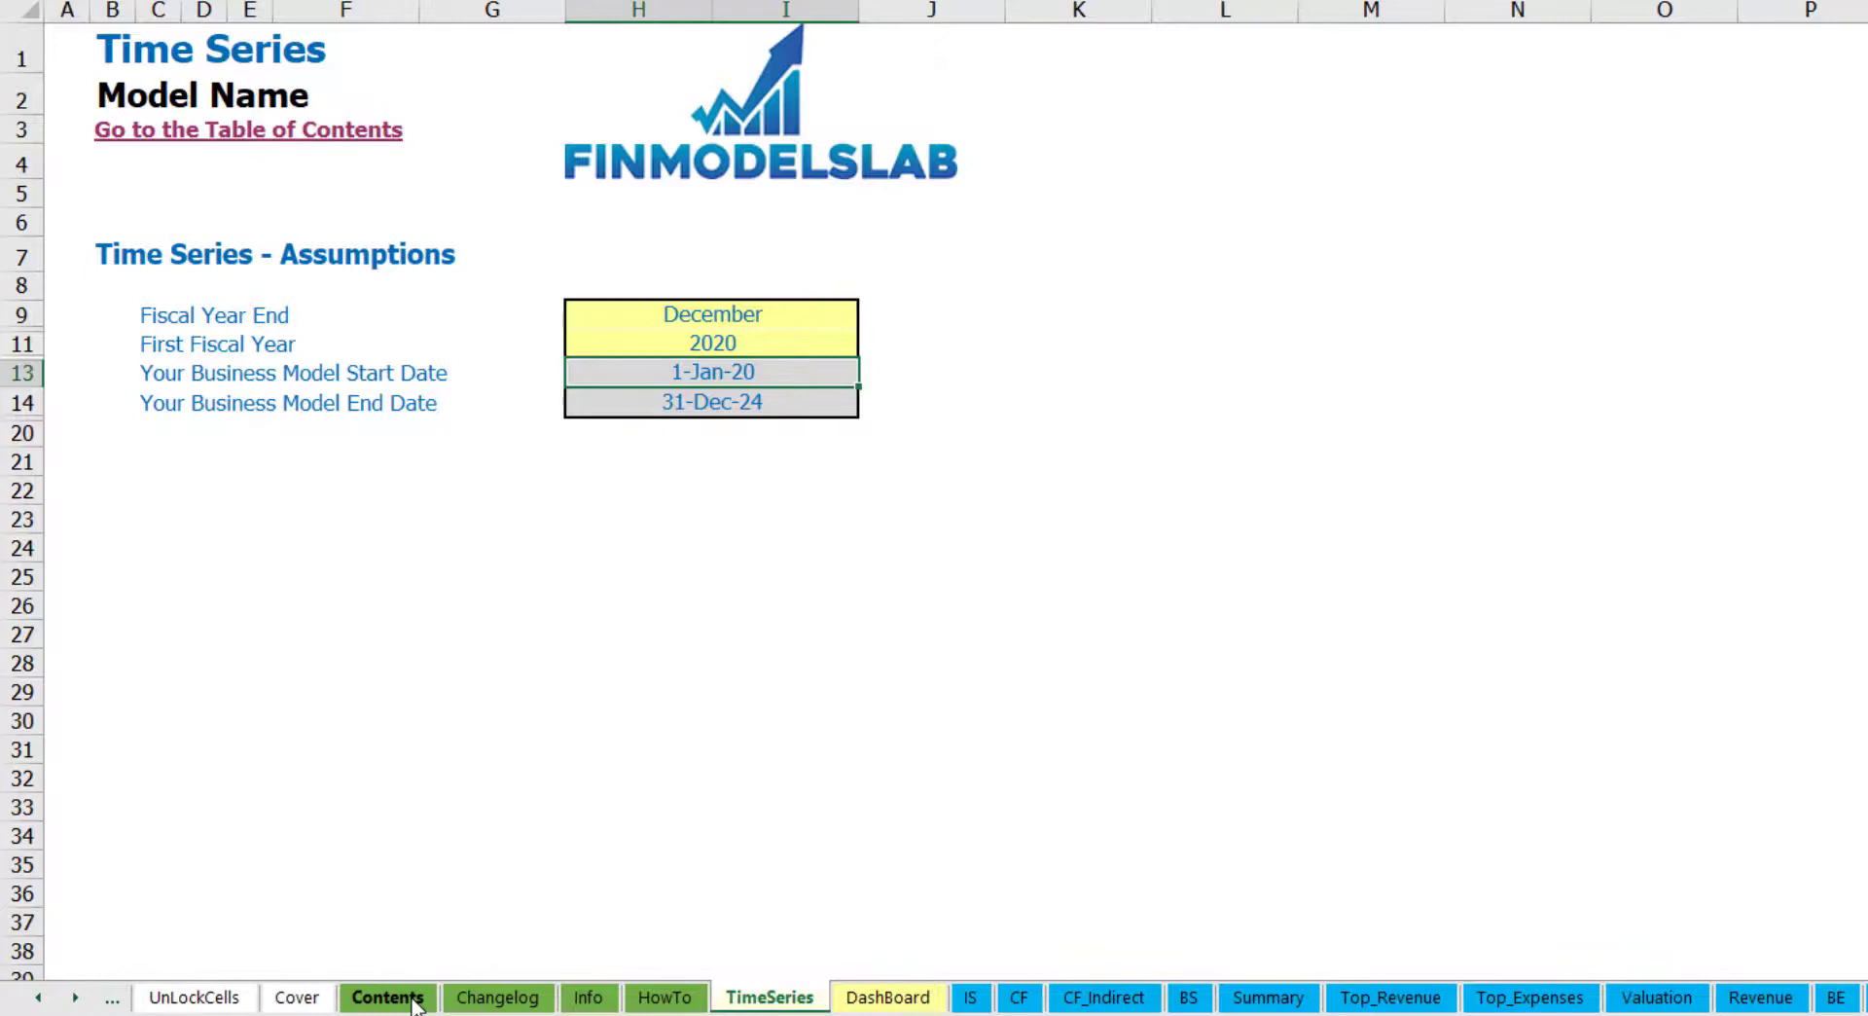
pyautogui.click(388, 997)
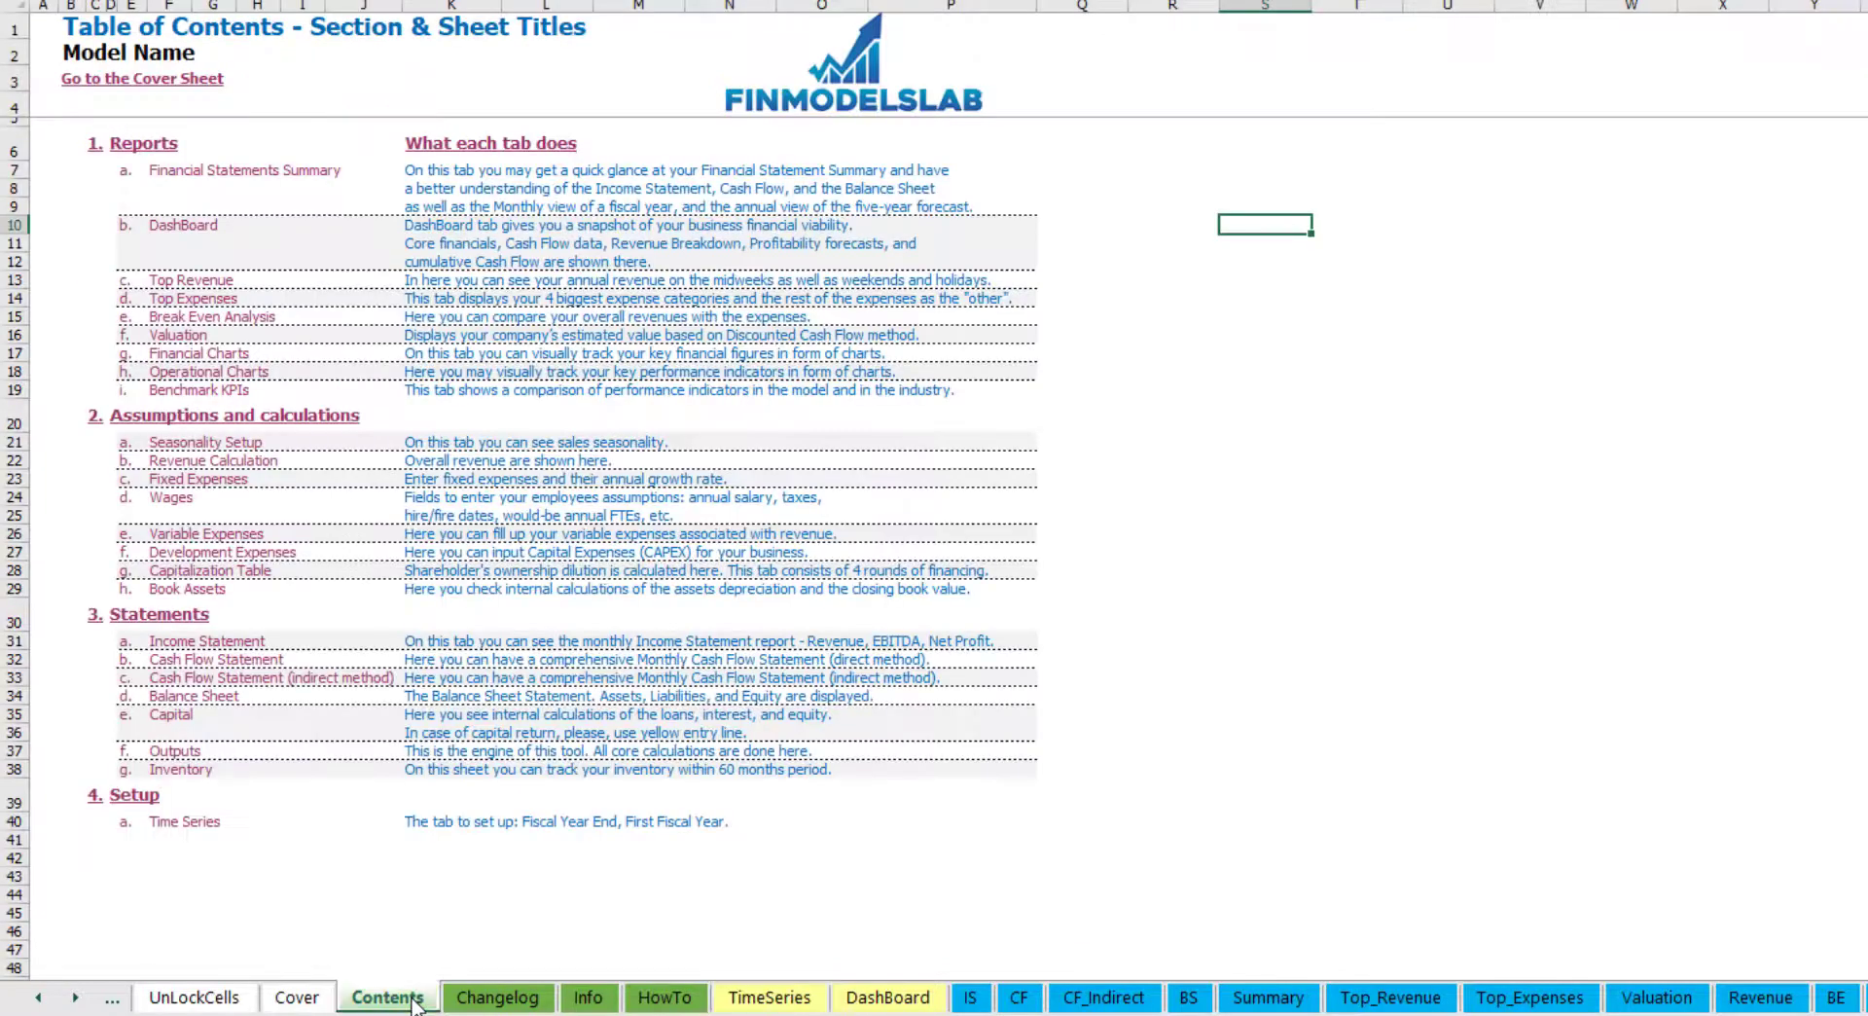
pyautogui.click(230, 181)
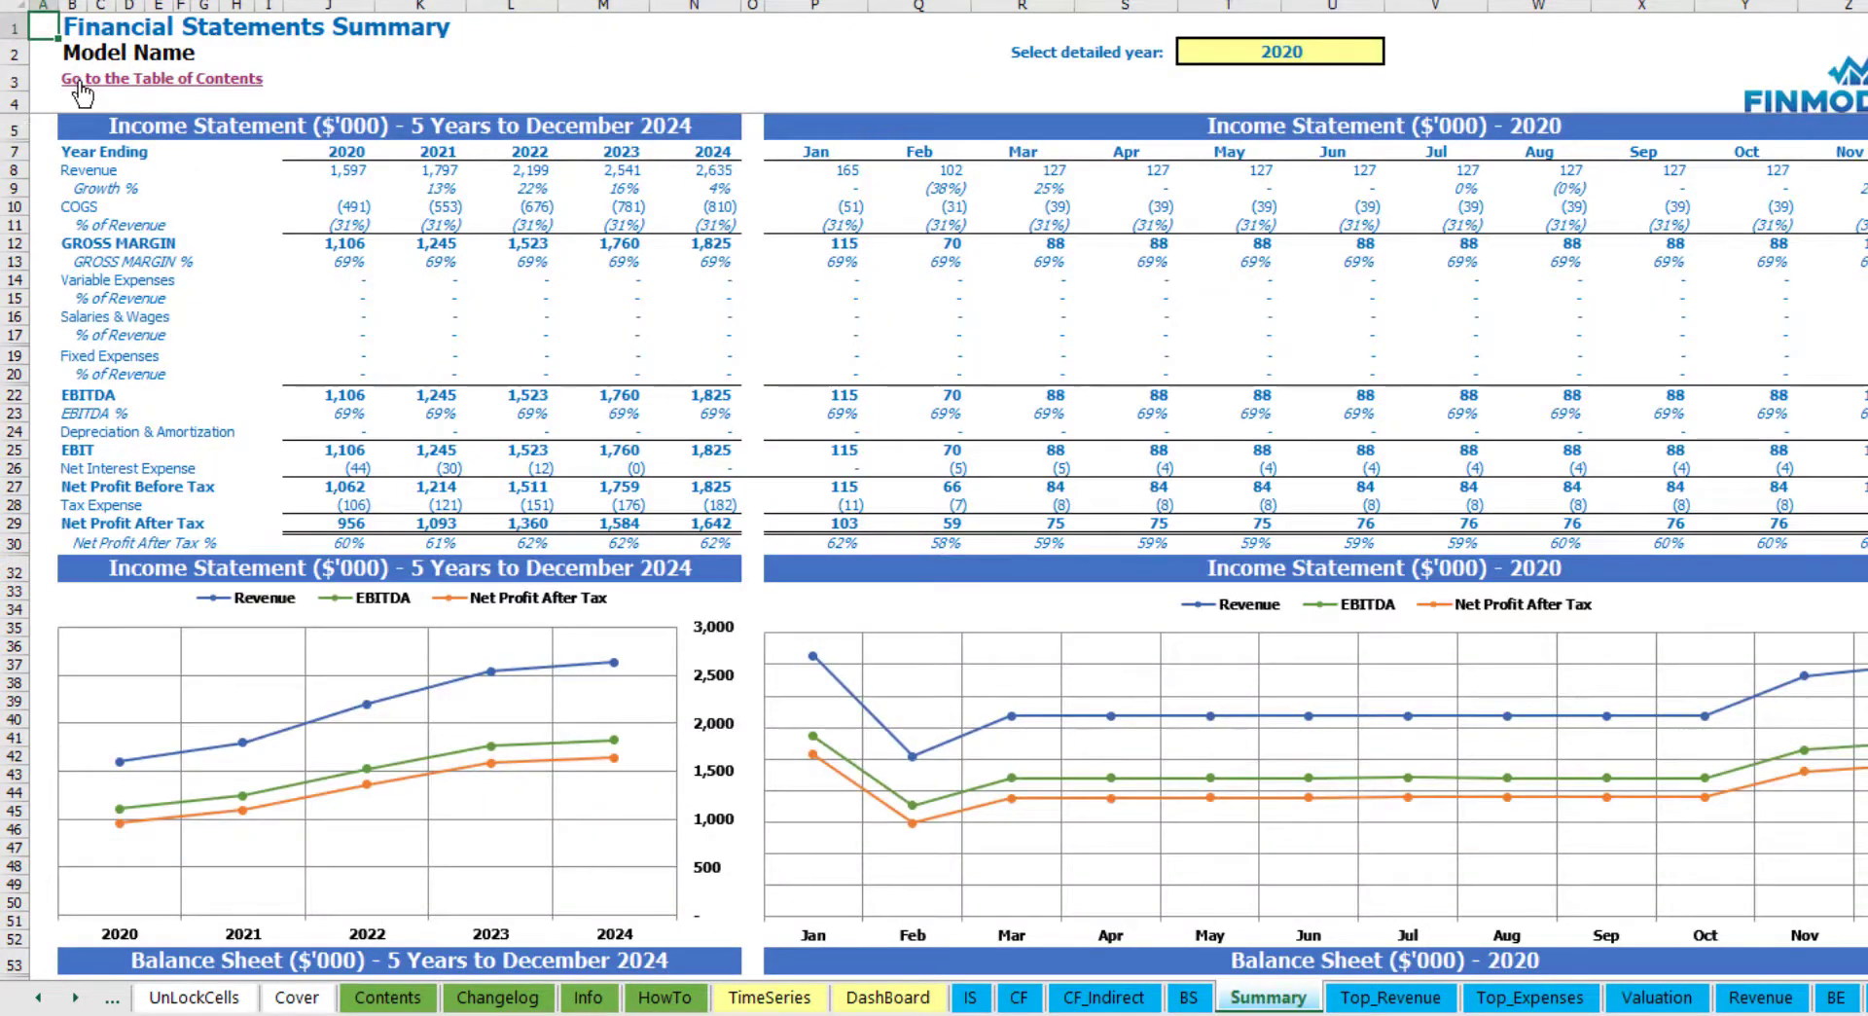
pyautogui.click(80, 91)
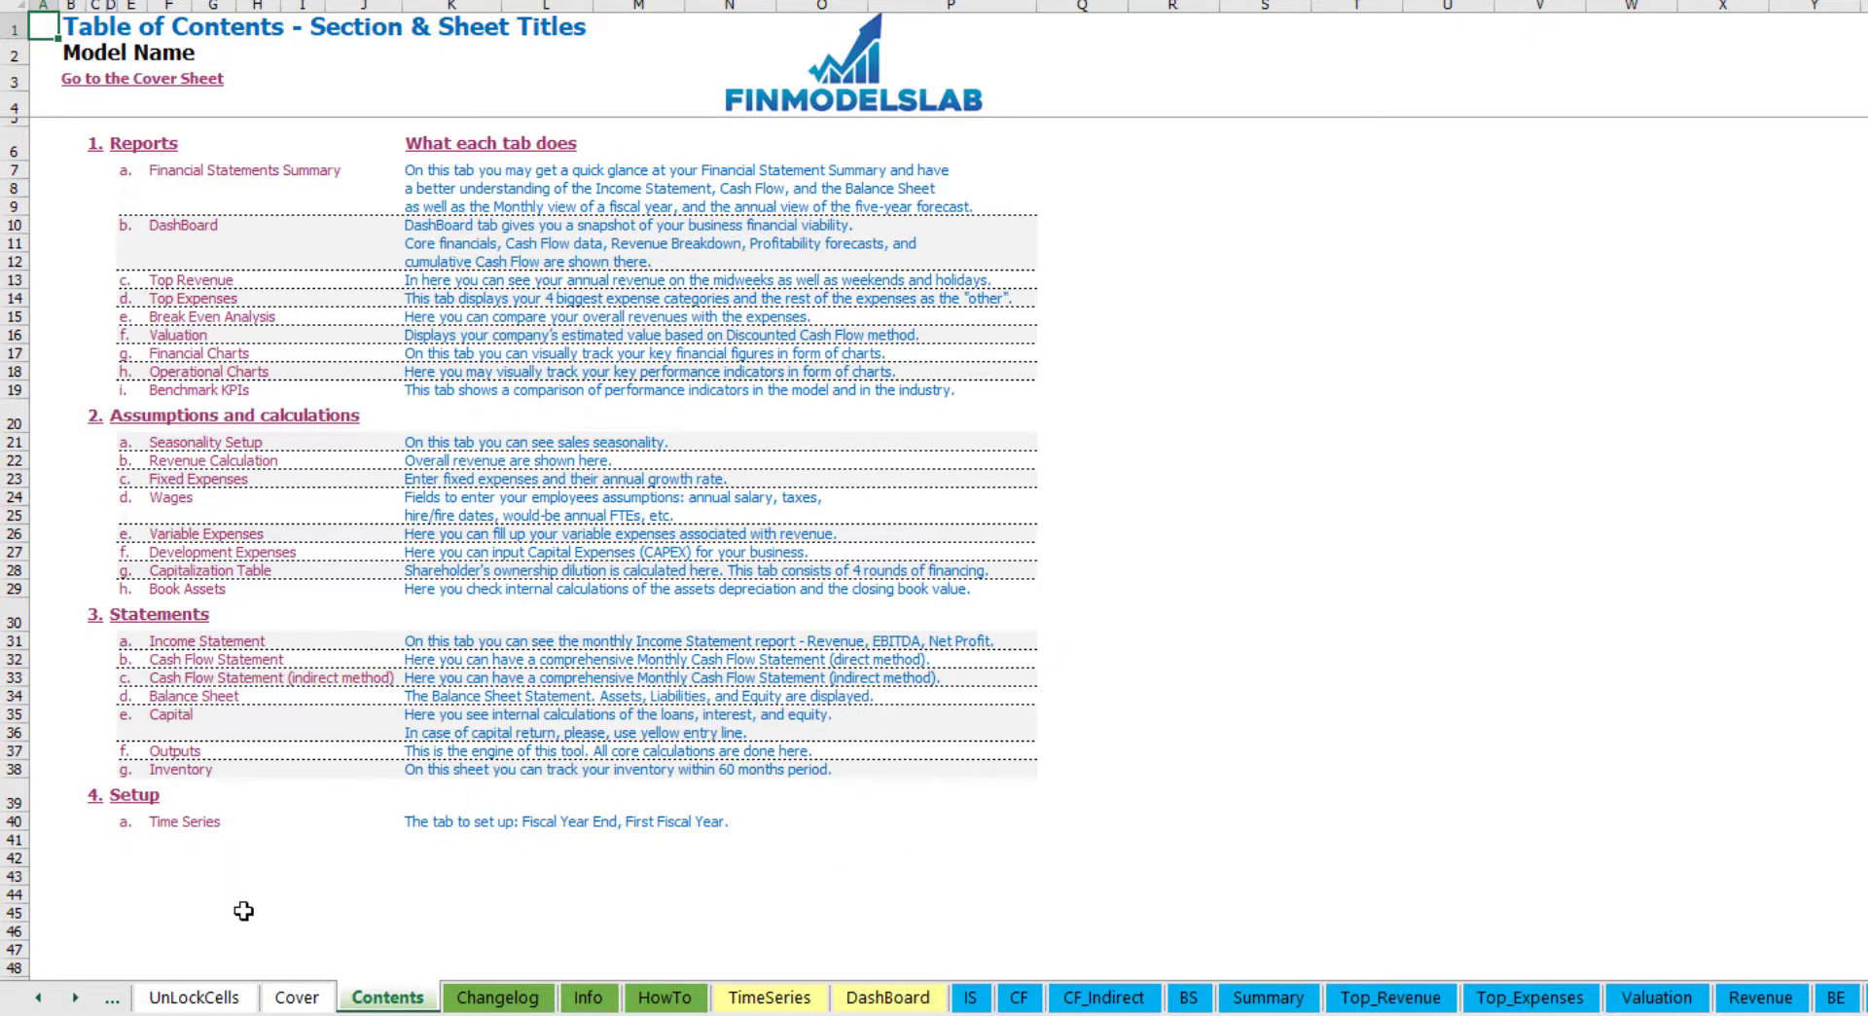
# Step: Read through the How To guide, covering the dashboard, seasonality, expenses, wages, capitalization table and book assets sections
pyautogui.click(666, 1002)
pyautogui.scroll(20, 263, 405)
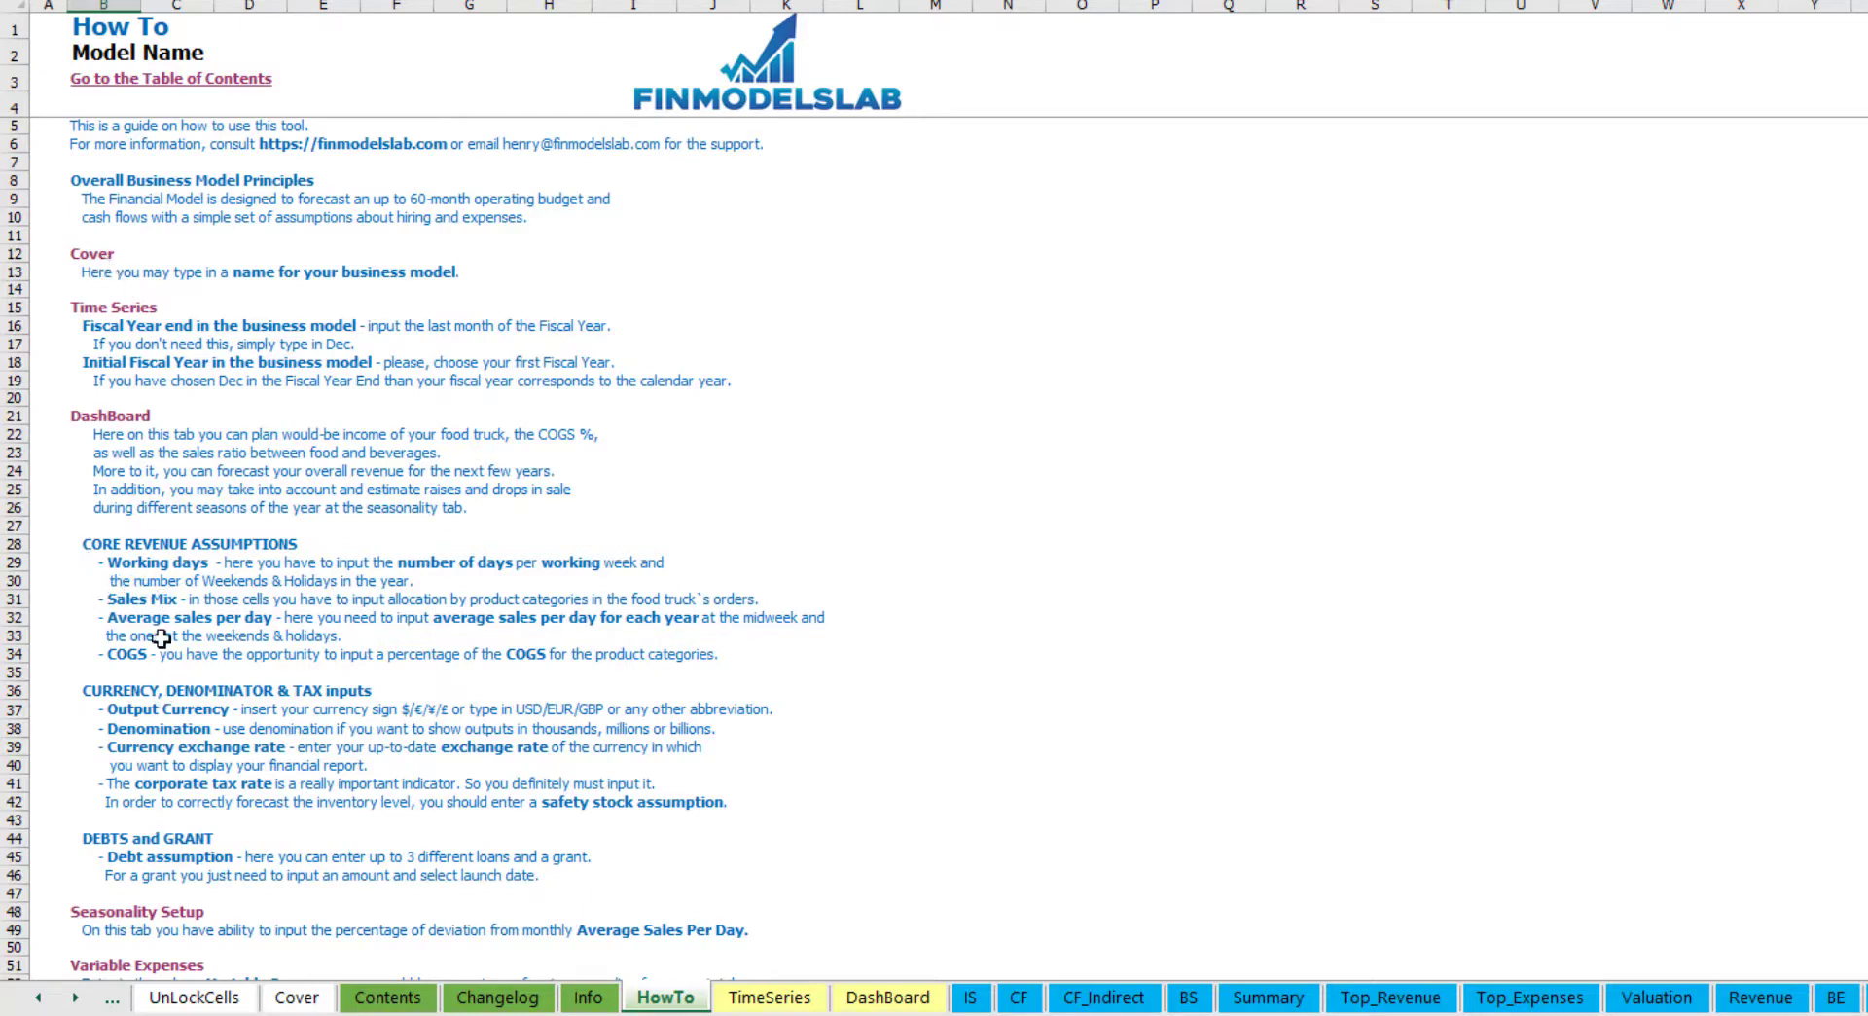
pyautogui.scroll(-3, 132, 563)
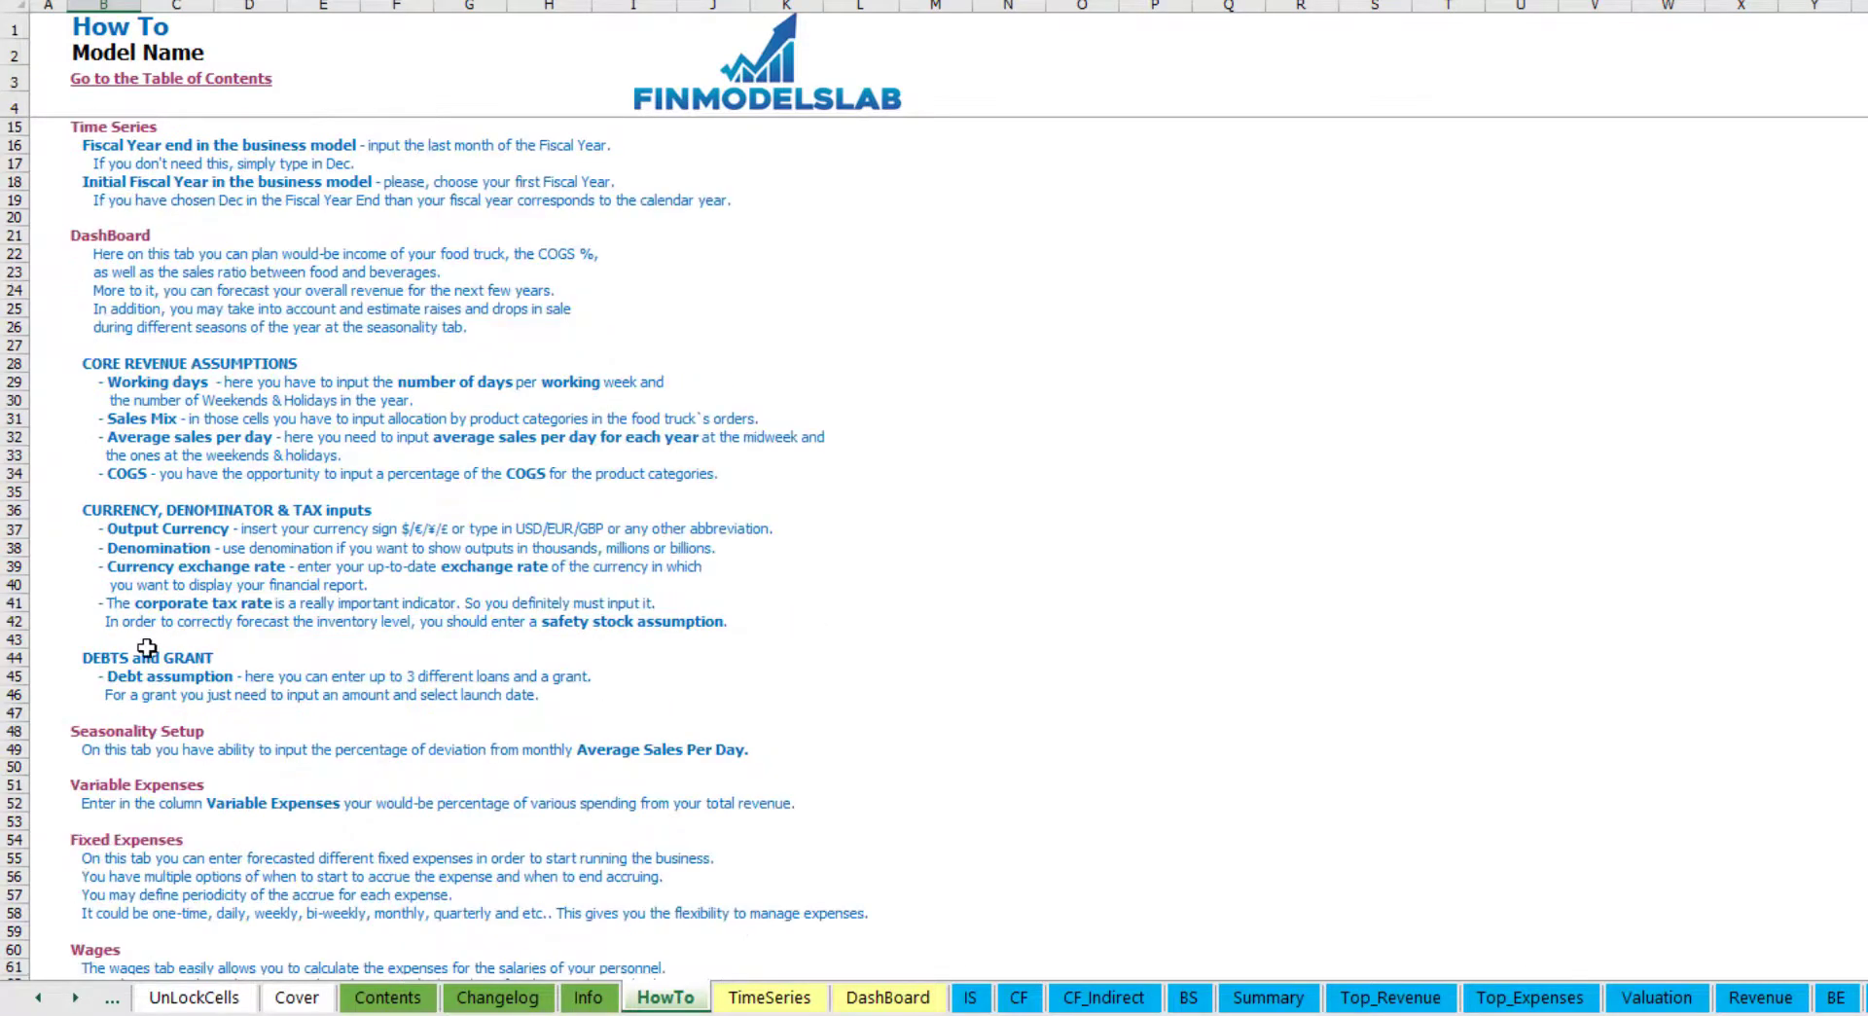
pyautogui.scroll(-3, 146, 661)
pyautogui.scroll(-6, 124, 722)
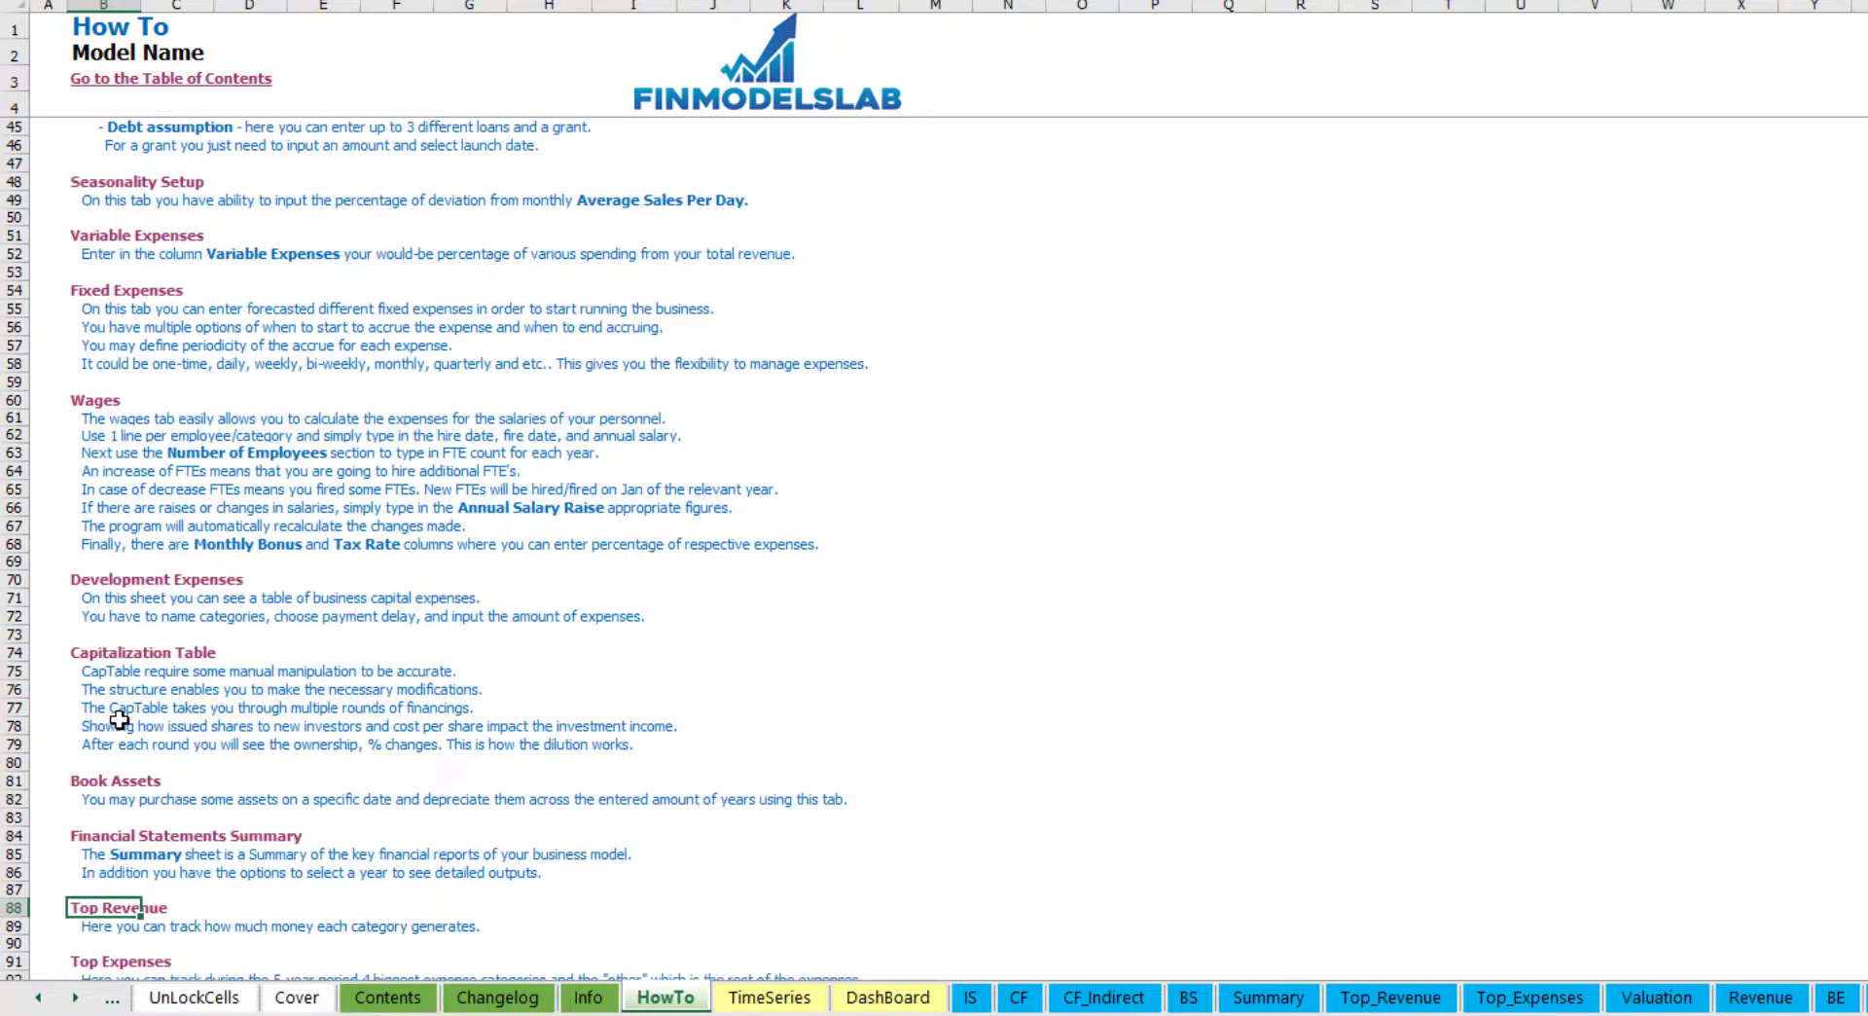
pyautogui.scroll(12, 149, 689)
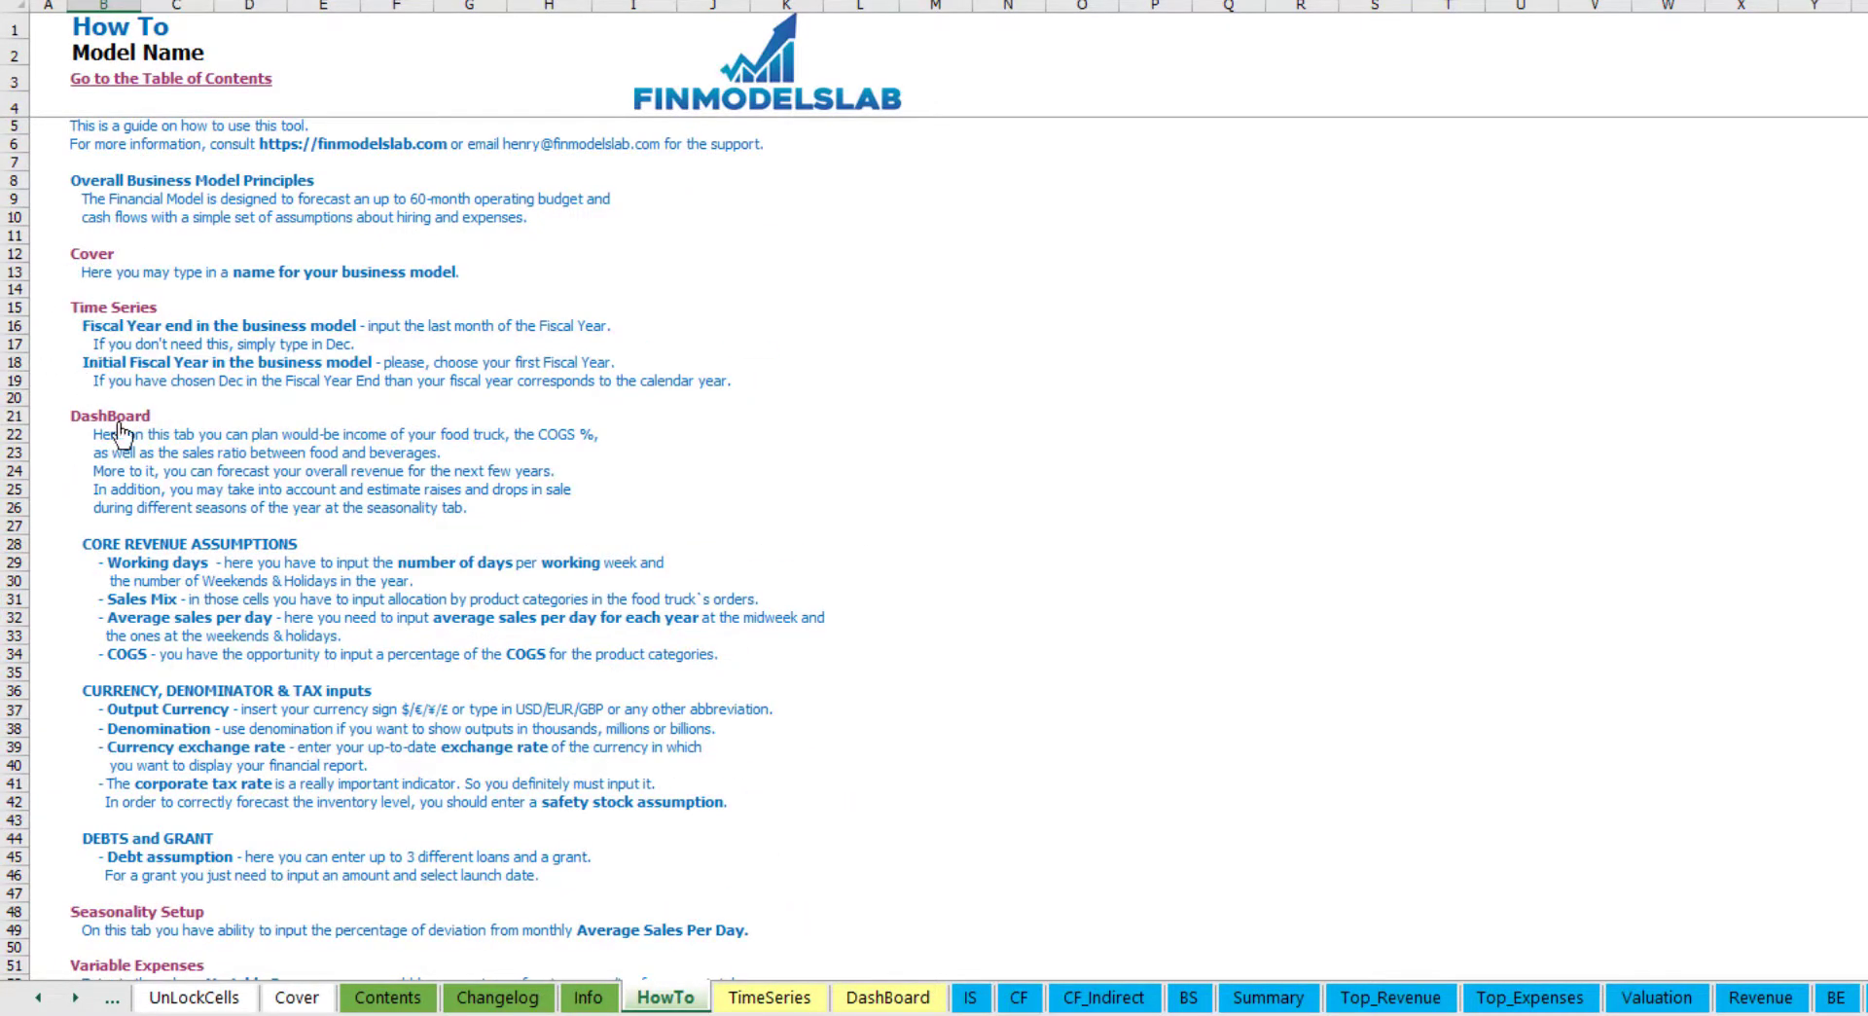
pyautogui.scroll(-10, 117, 497)
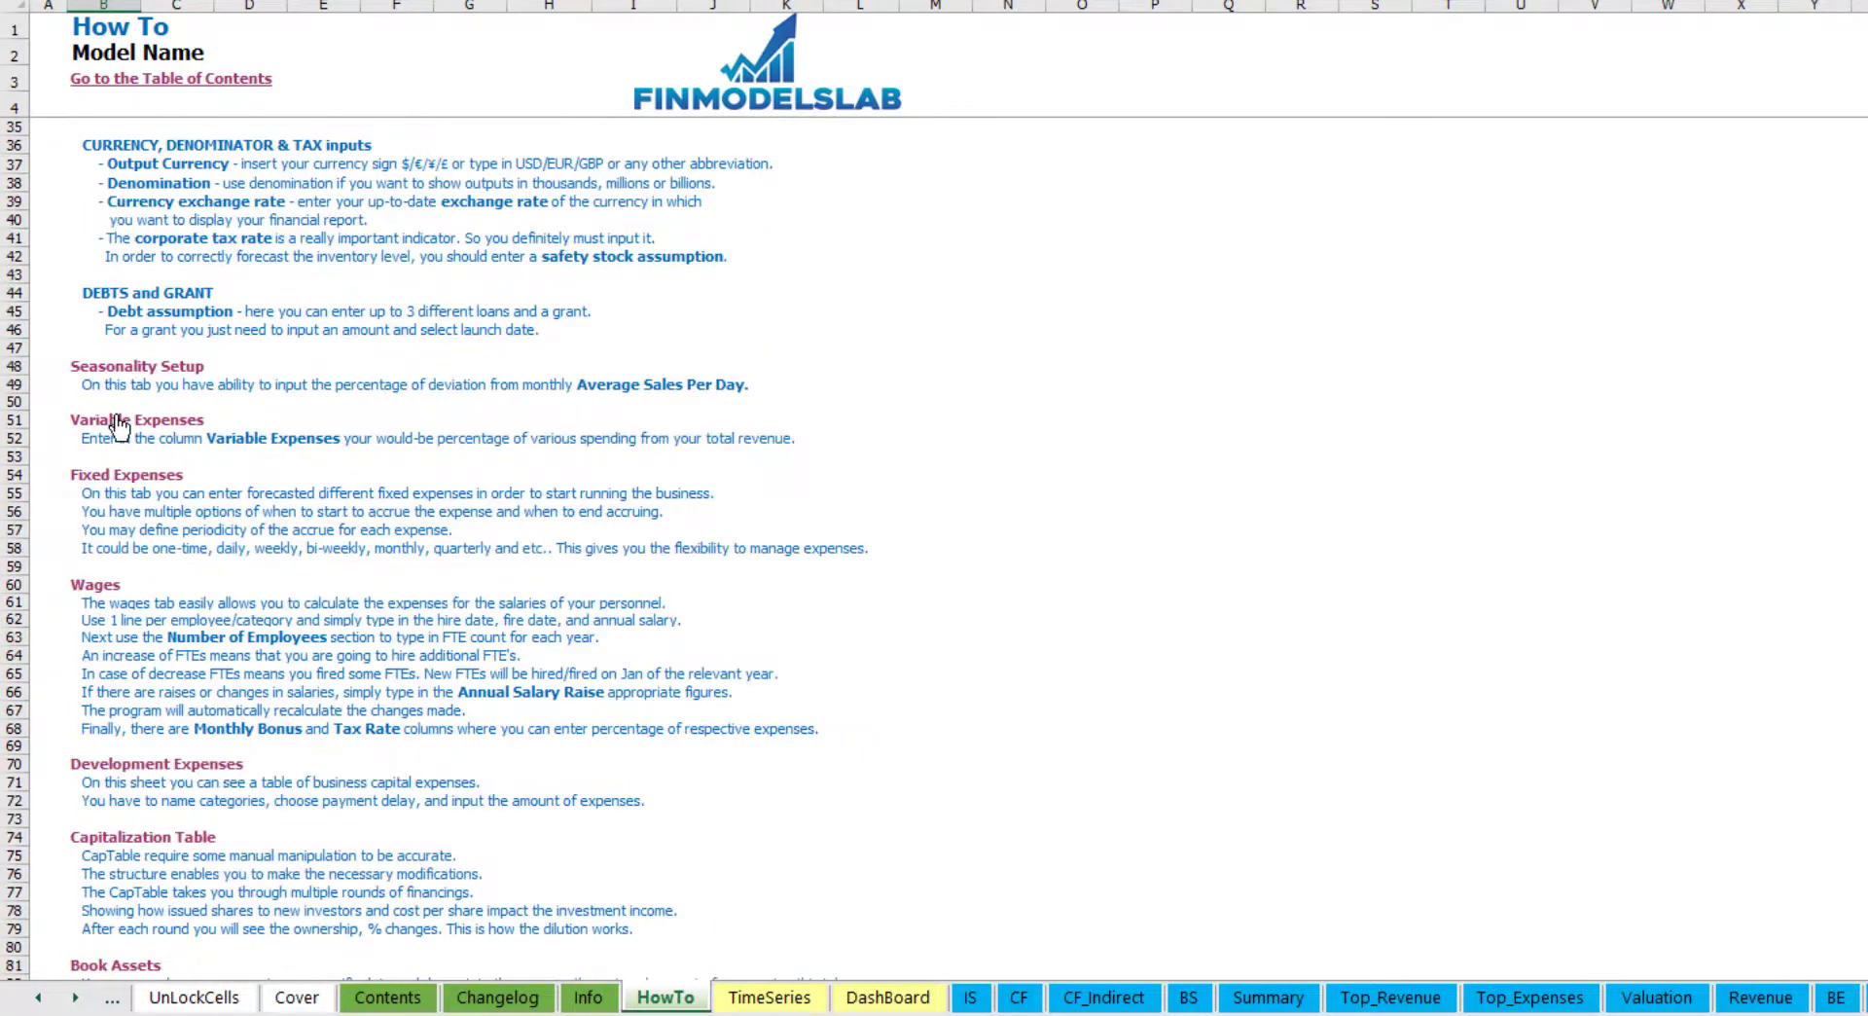
pyautogui.scroll(-3, 115, 438)
pyautogui.click(92, 786)
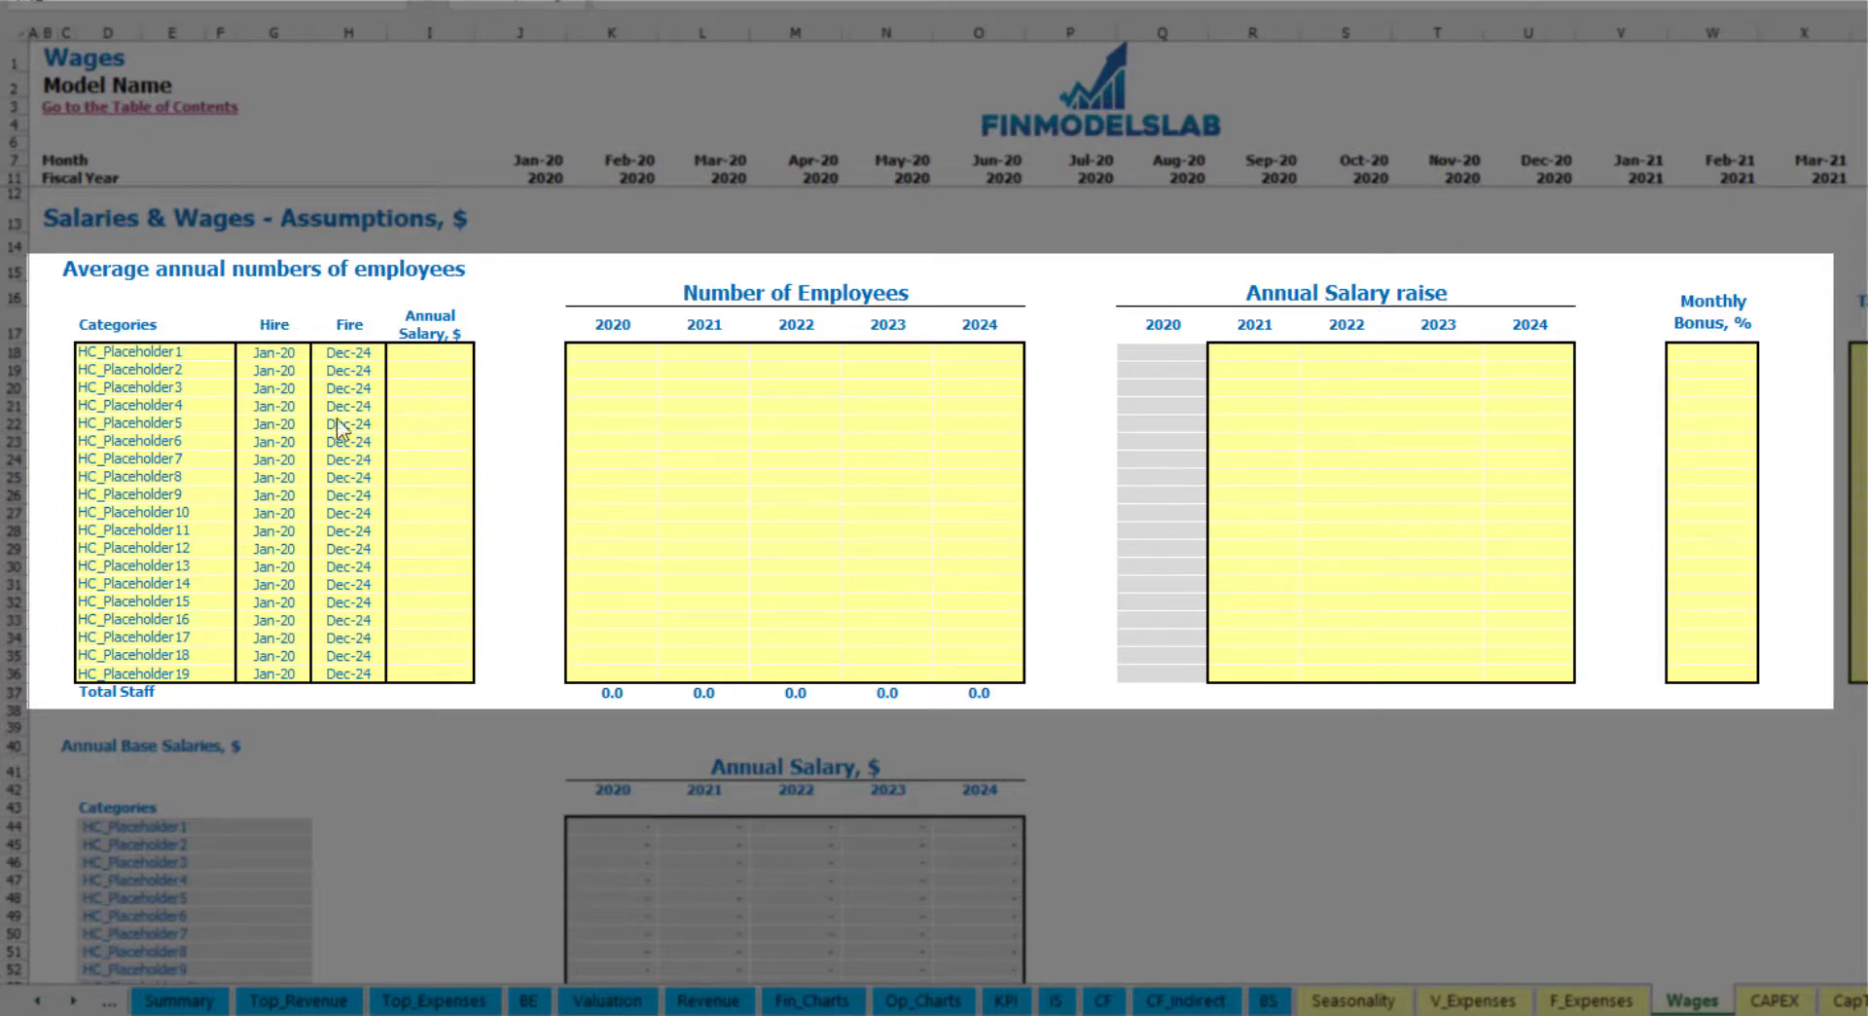
# Step: Name the first staff category on the Wages sheet CFO and set its hire date to Mar-20
pyautogui.press('Escape')
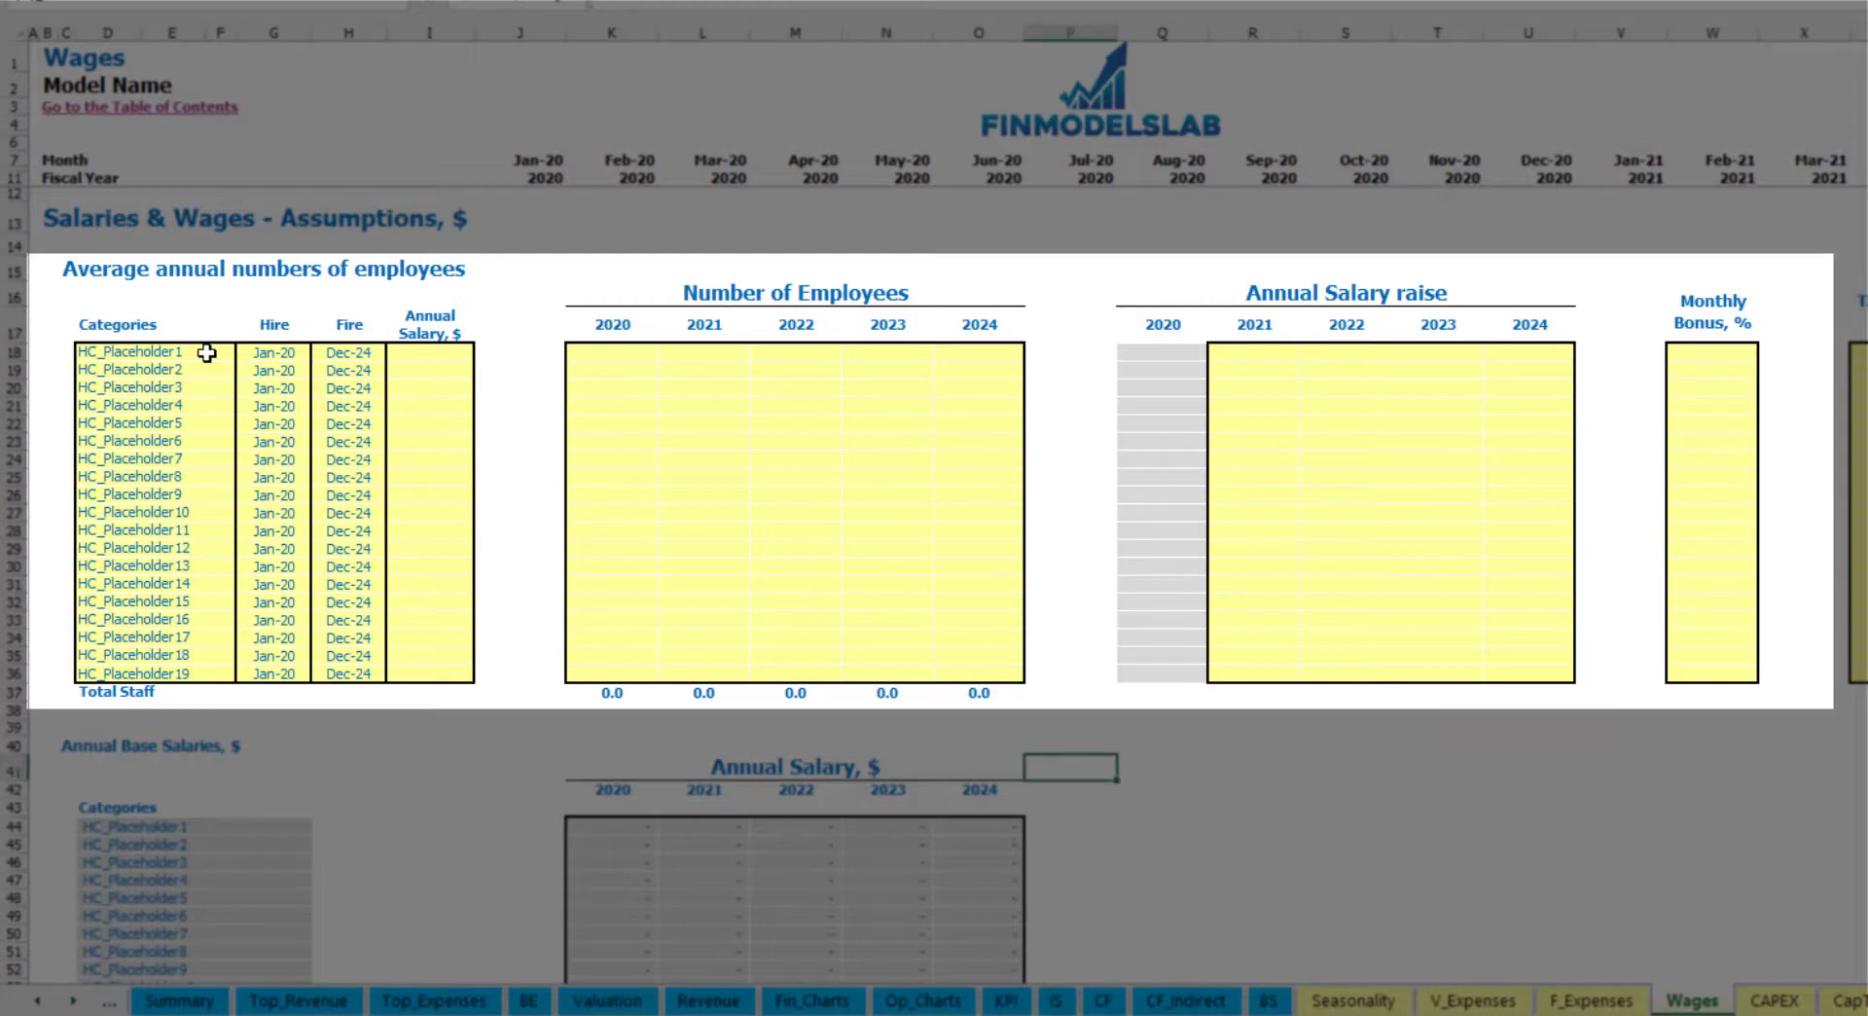
pyautogui.click(207, 352)
pyautogui.write('CFO')
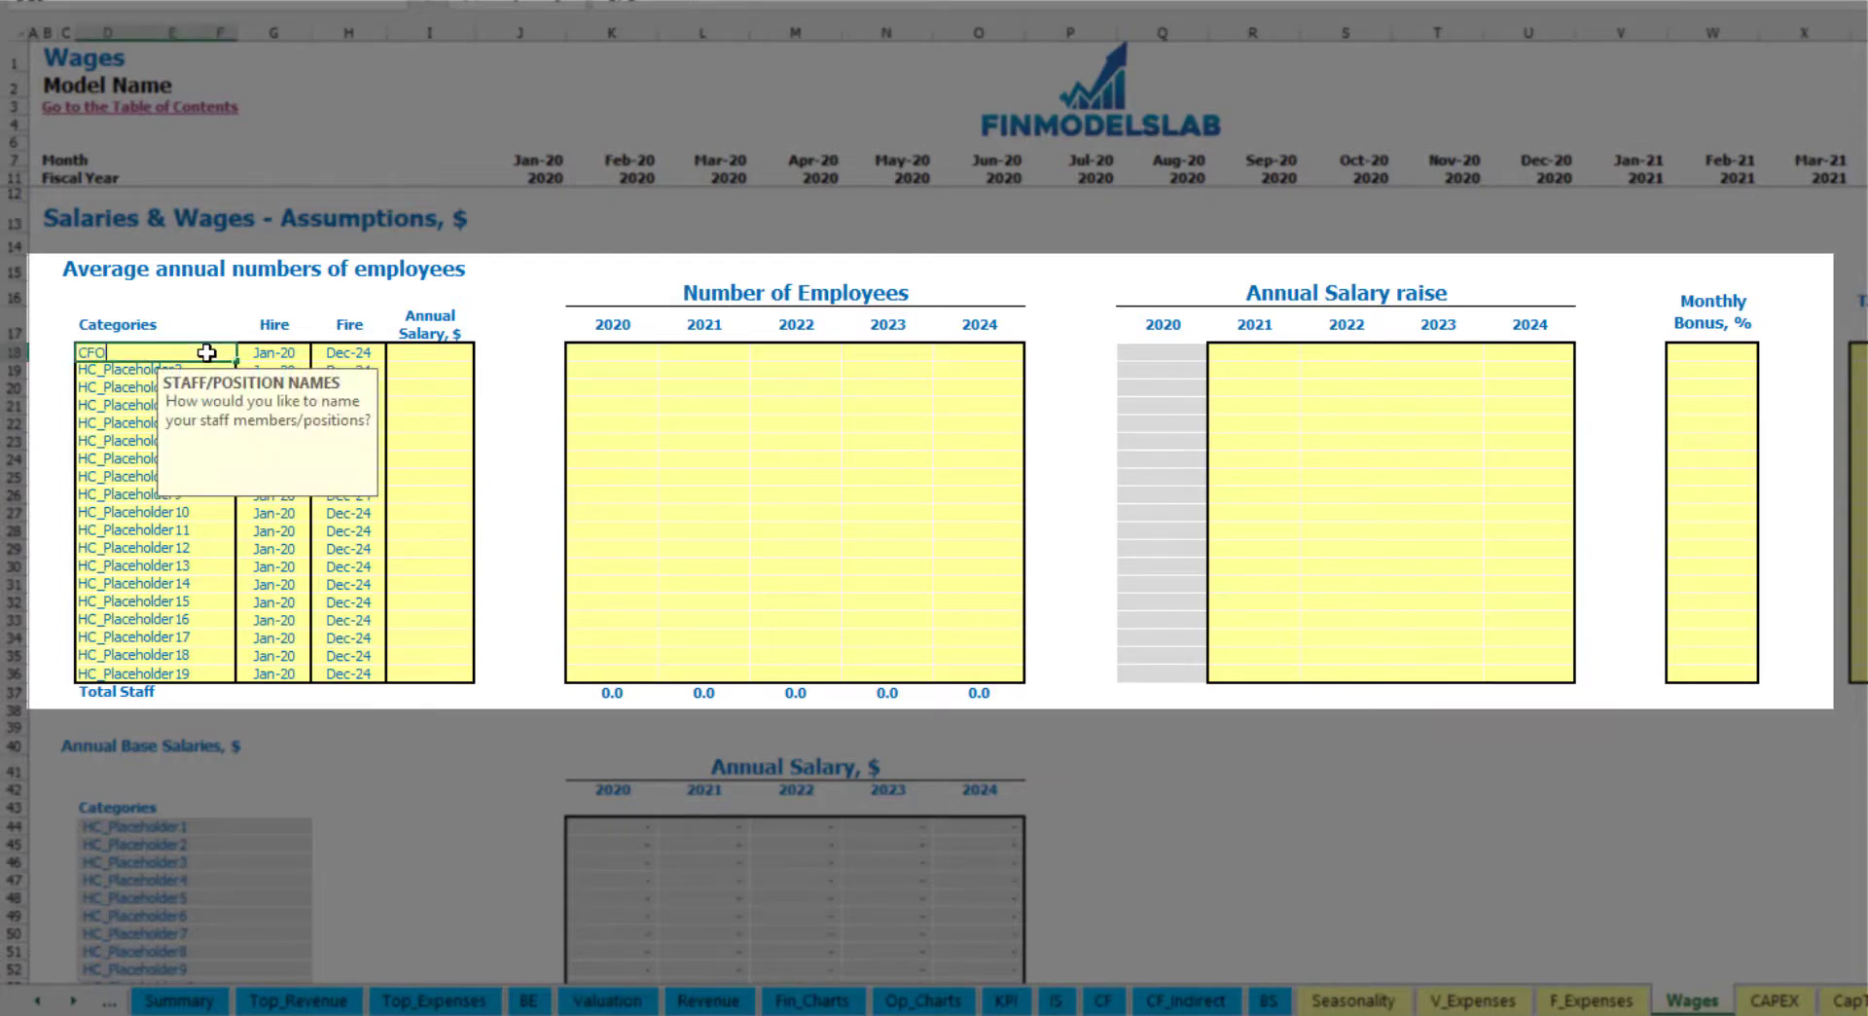
pyautogui.press('Return')
pyautogui.click(280, 353)
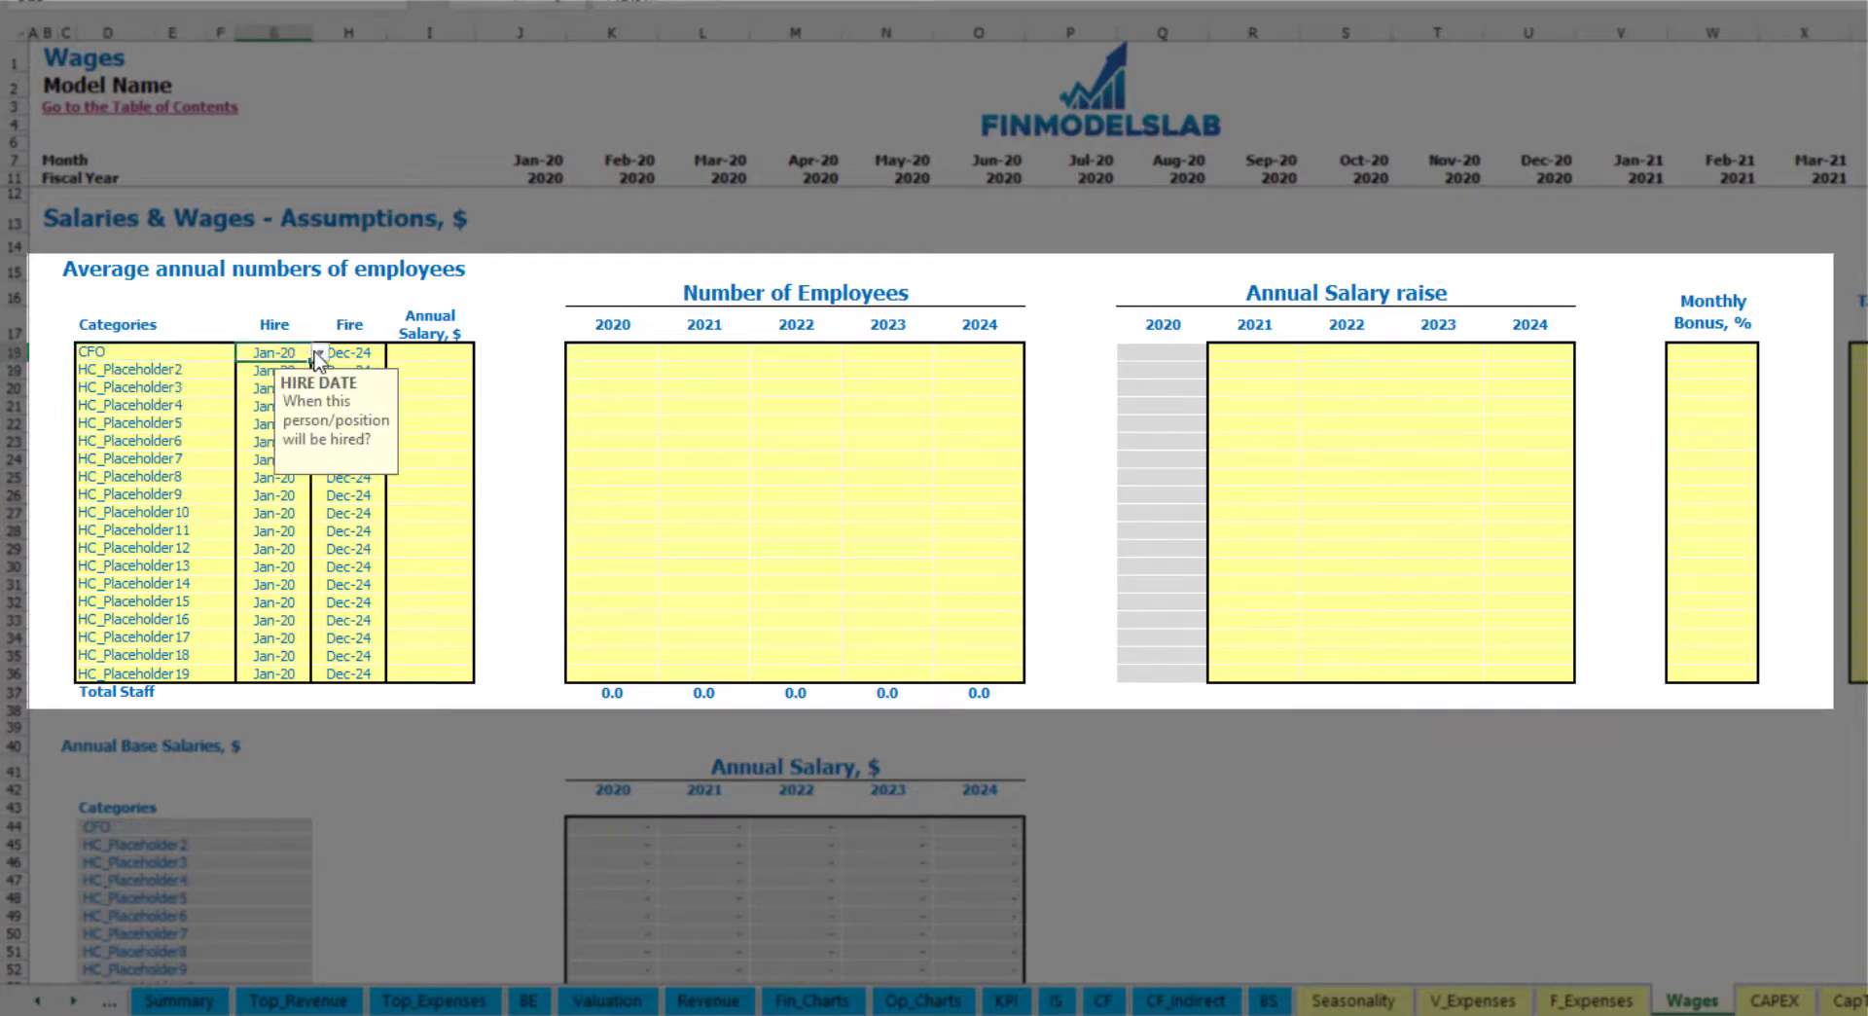
pyautogui.click(319, 352)
pyautogui.click(264, 402)
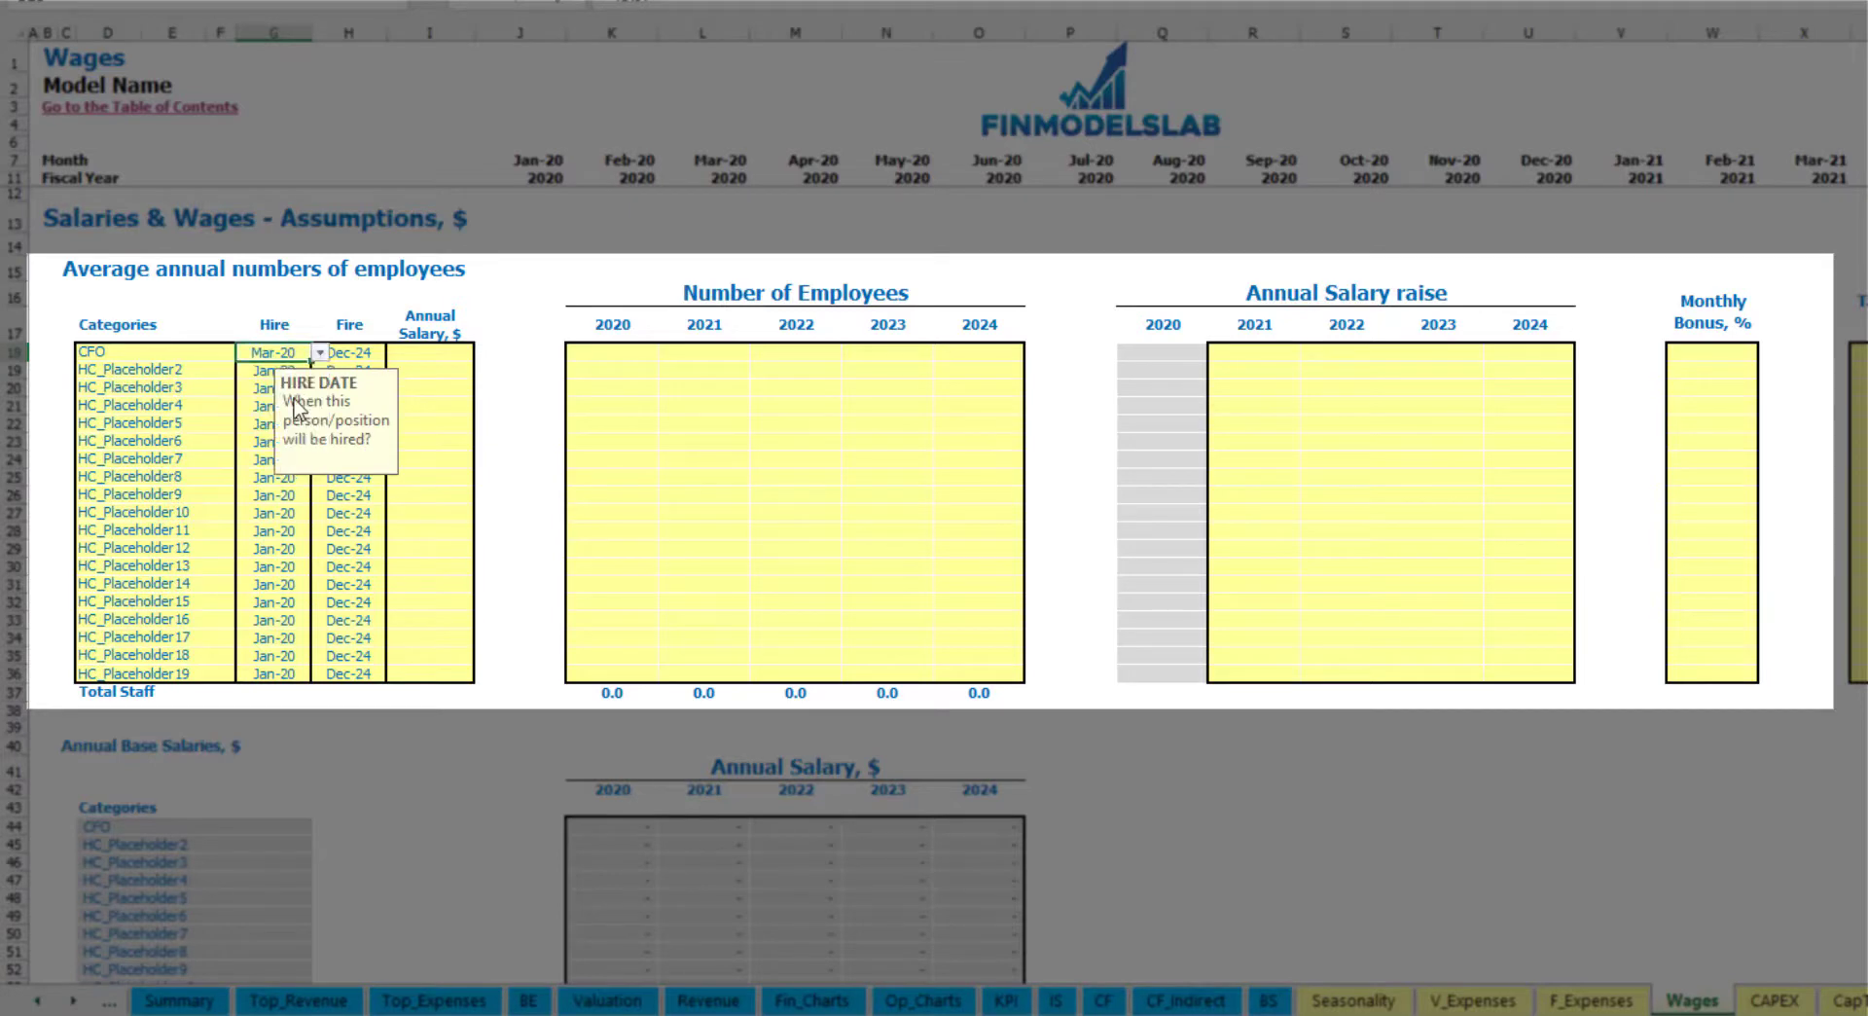
# Step: Set the CFO's annual salary to $50,000
pyautogui.click(362, 353)
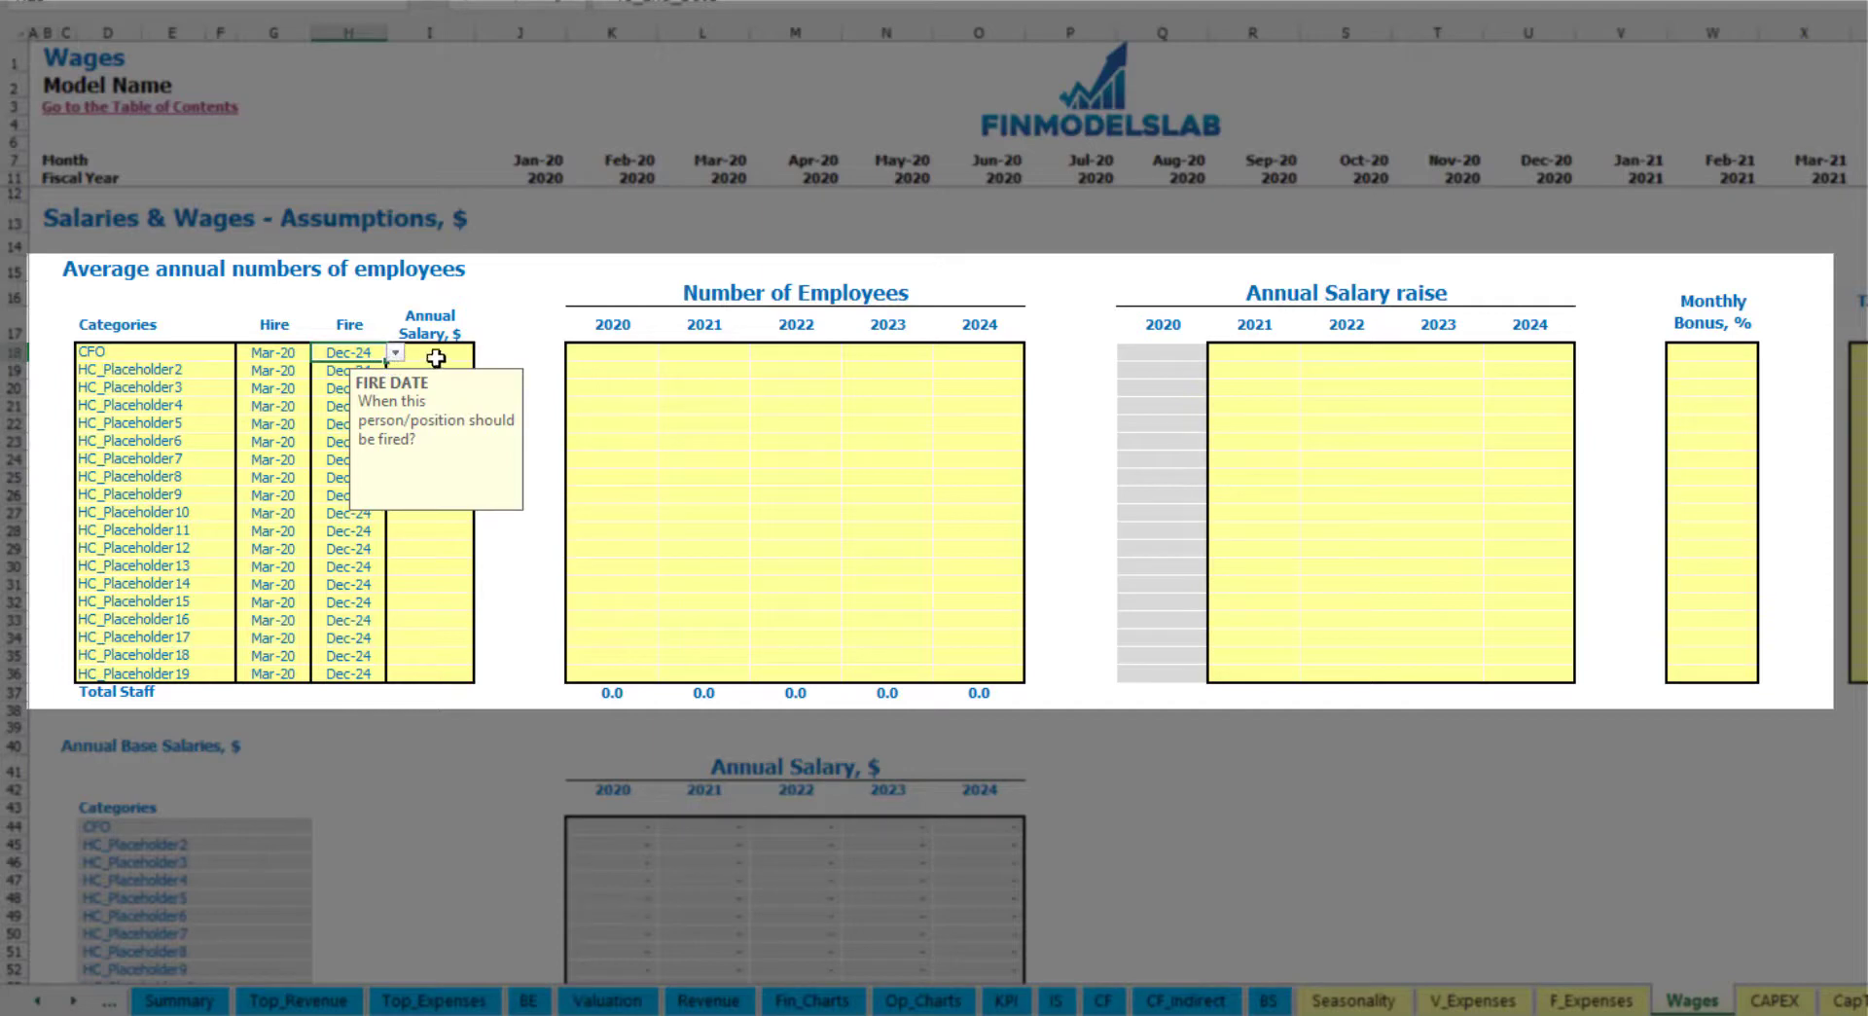
pyautogui.click(436, 356)
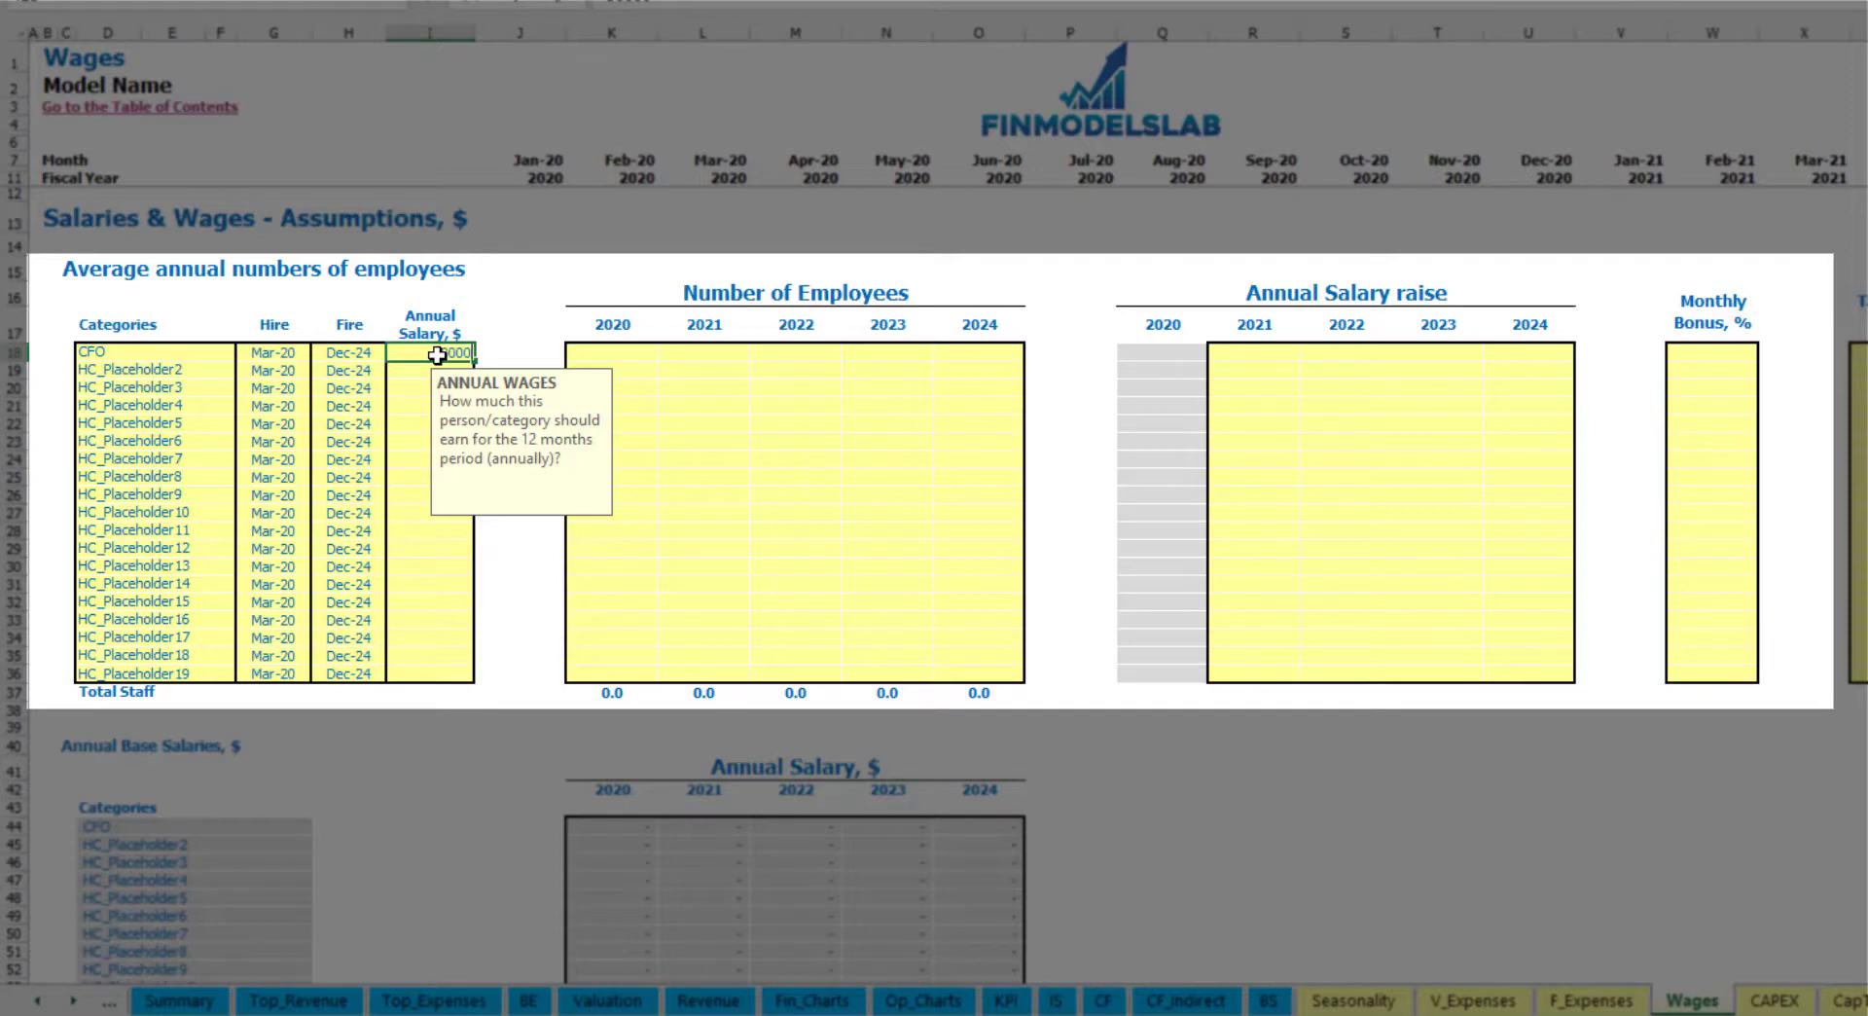
pyautogui.write('50000')
# Step: Enter 1 employee for the CFO position in each year from 2020 to 2024
pyautogui.click(632, 356)
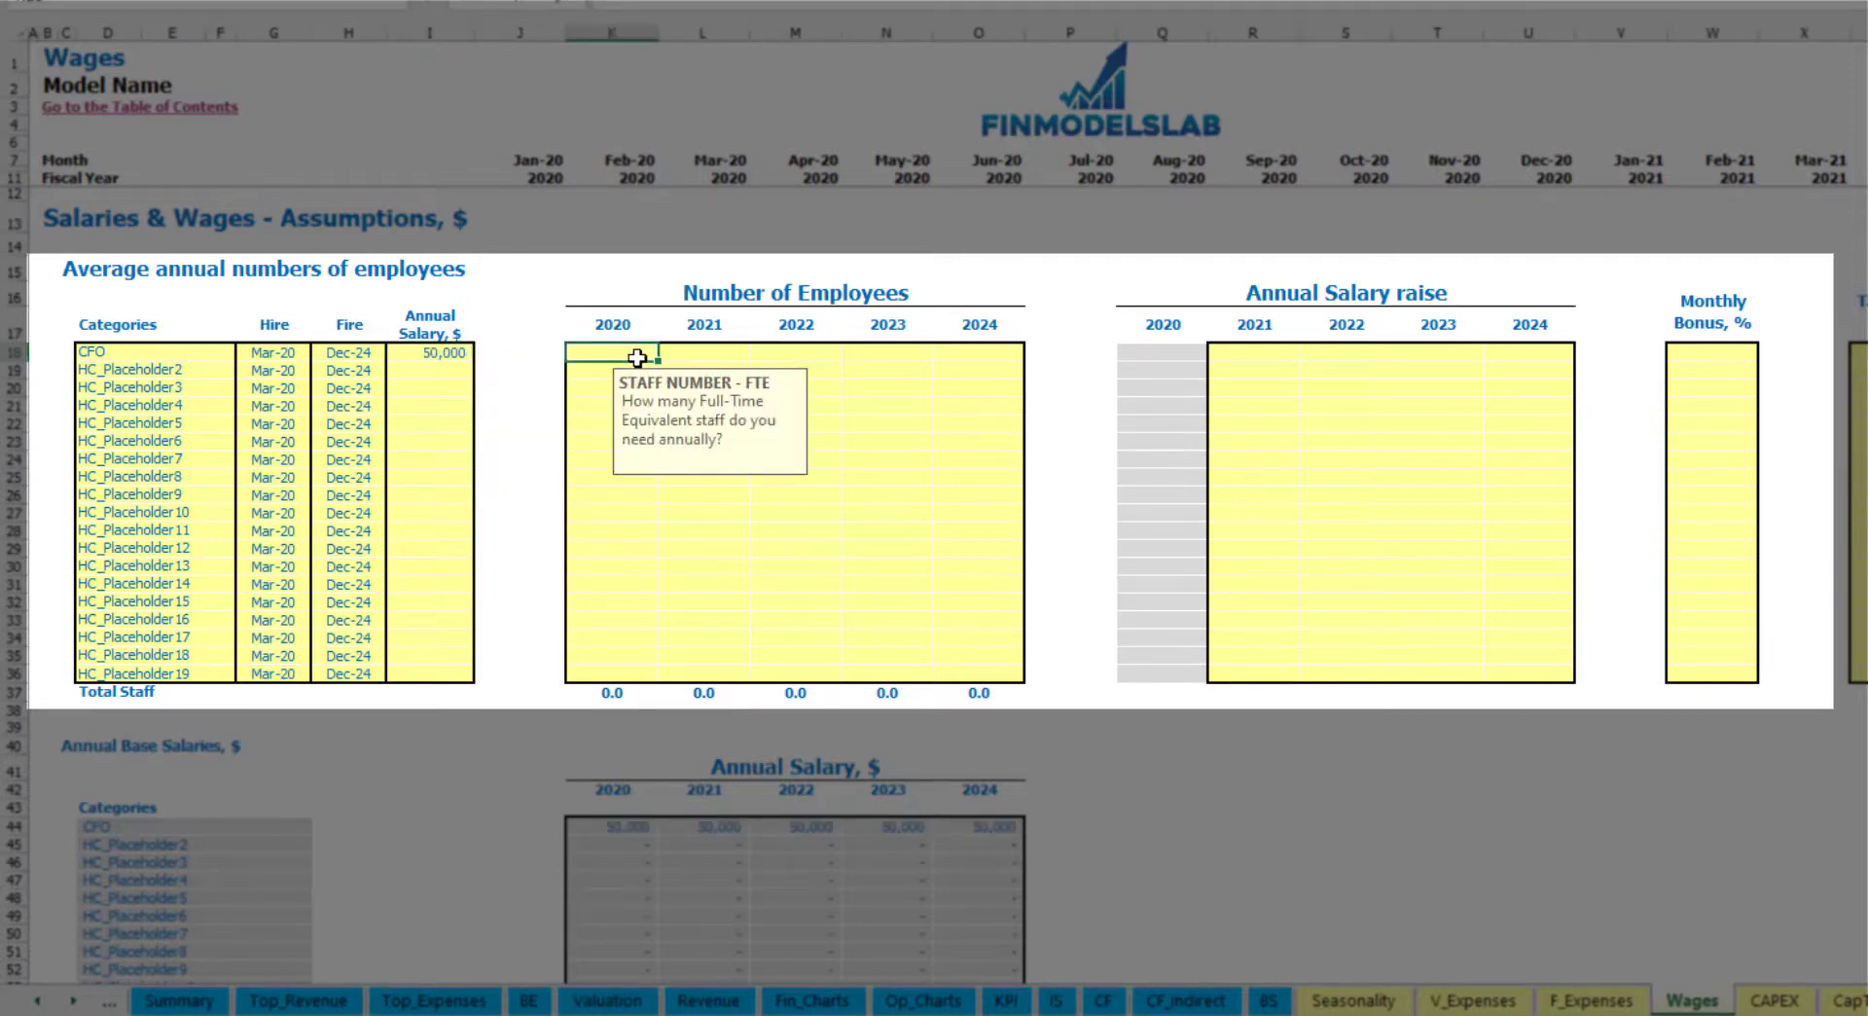
pyautogui.write('1')
pyautogui.press('Tab')
pyautogui.write('1')
pyautogui.press('Tab')
pyautogui.write('1')
pyautogui.press('Tab')
pyautogui.write('1')
pyautogui.press('Tab')
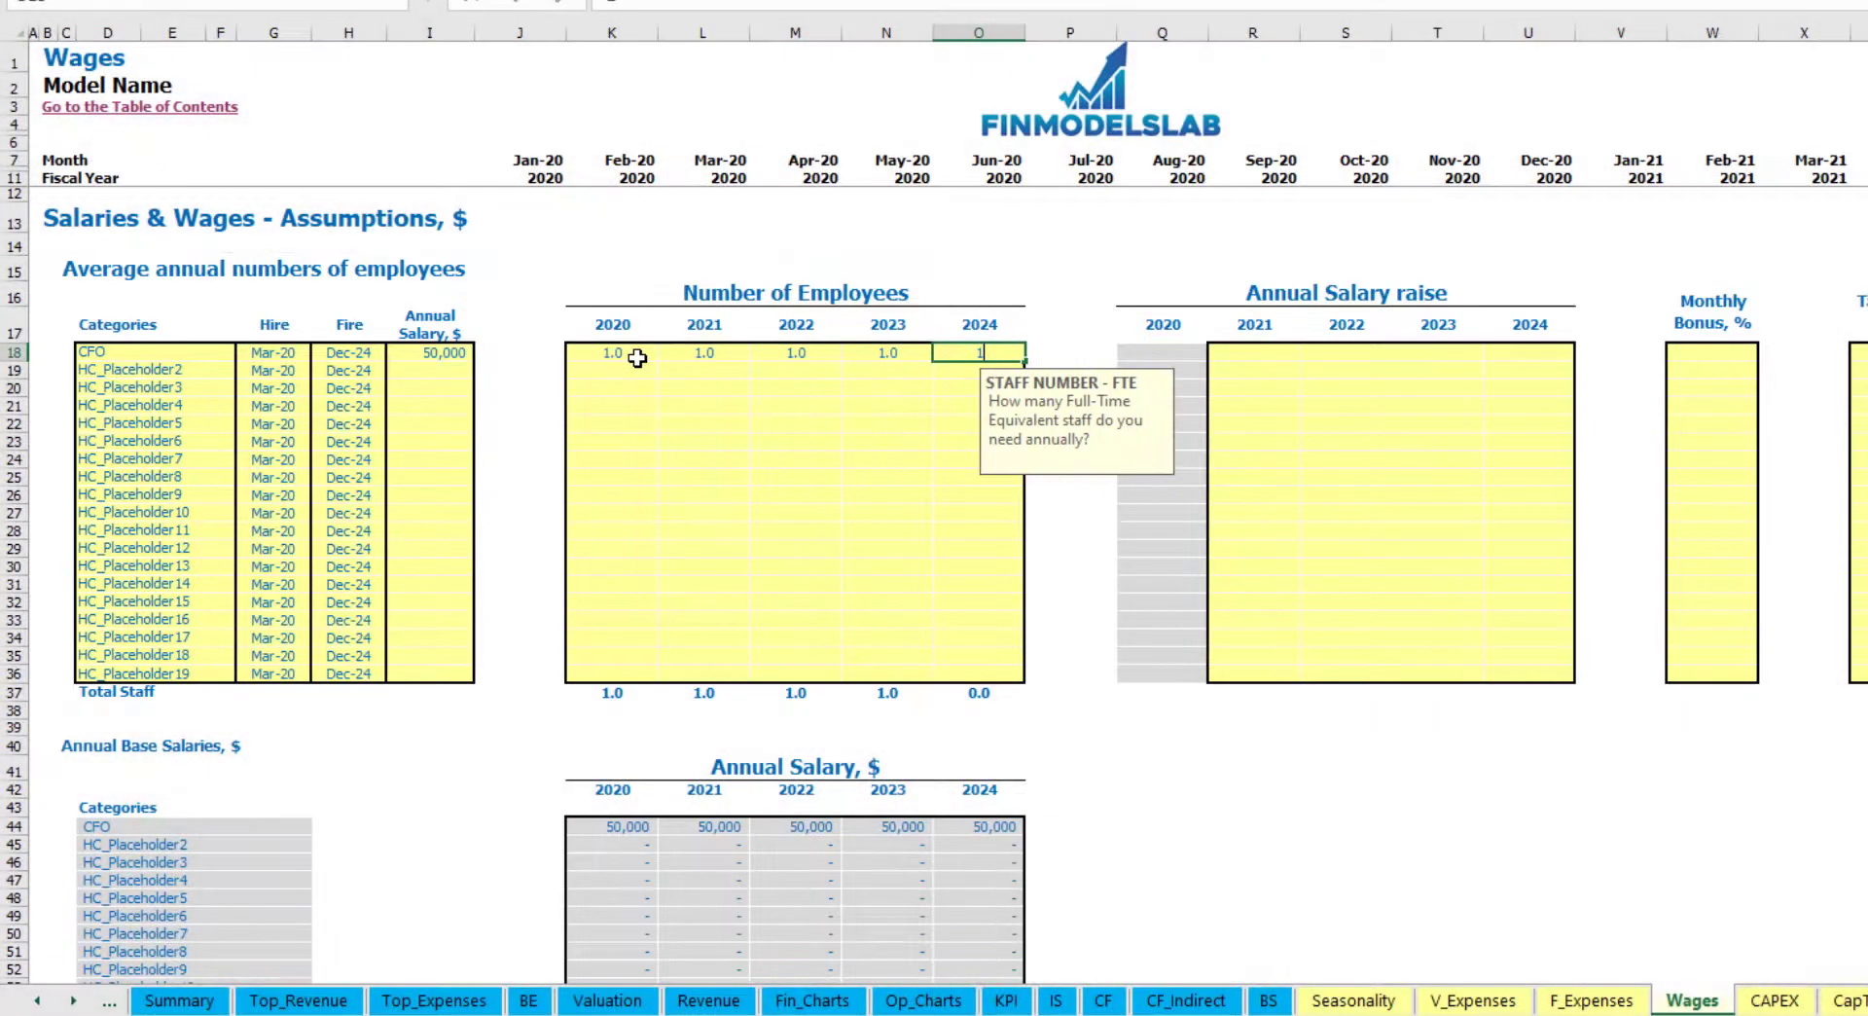
pyautogui.press('Tab')
# Step: Examine the CFO's monthly headcount in the Total Staff Numbers section of the Wages sheet
pyautogui.scroll(-4, 1072, 528)
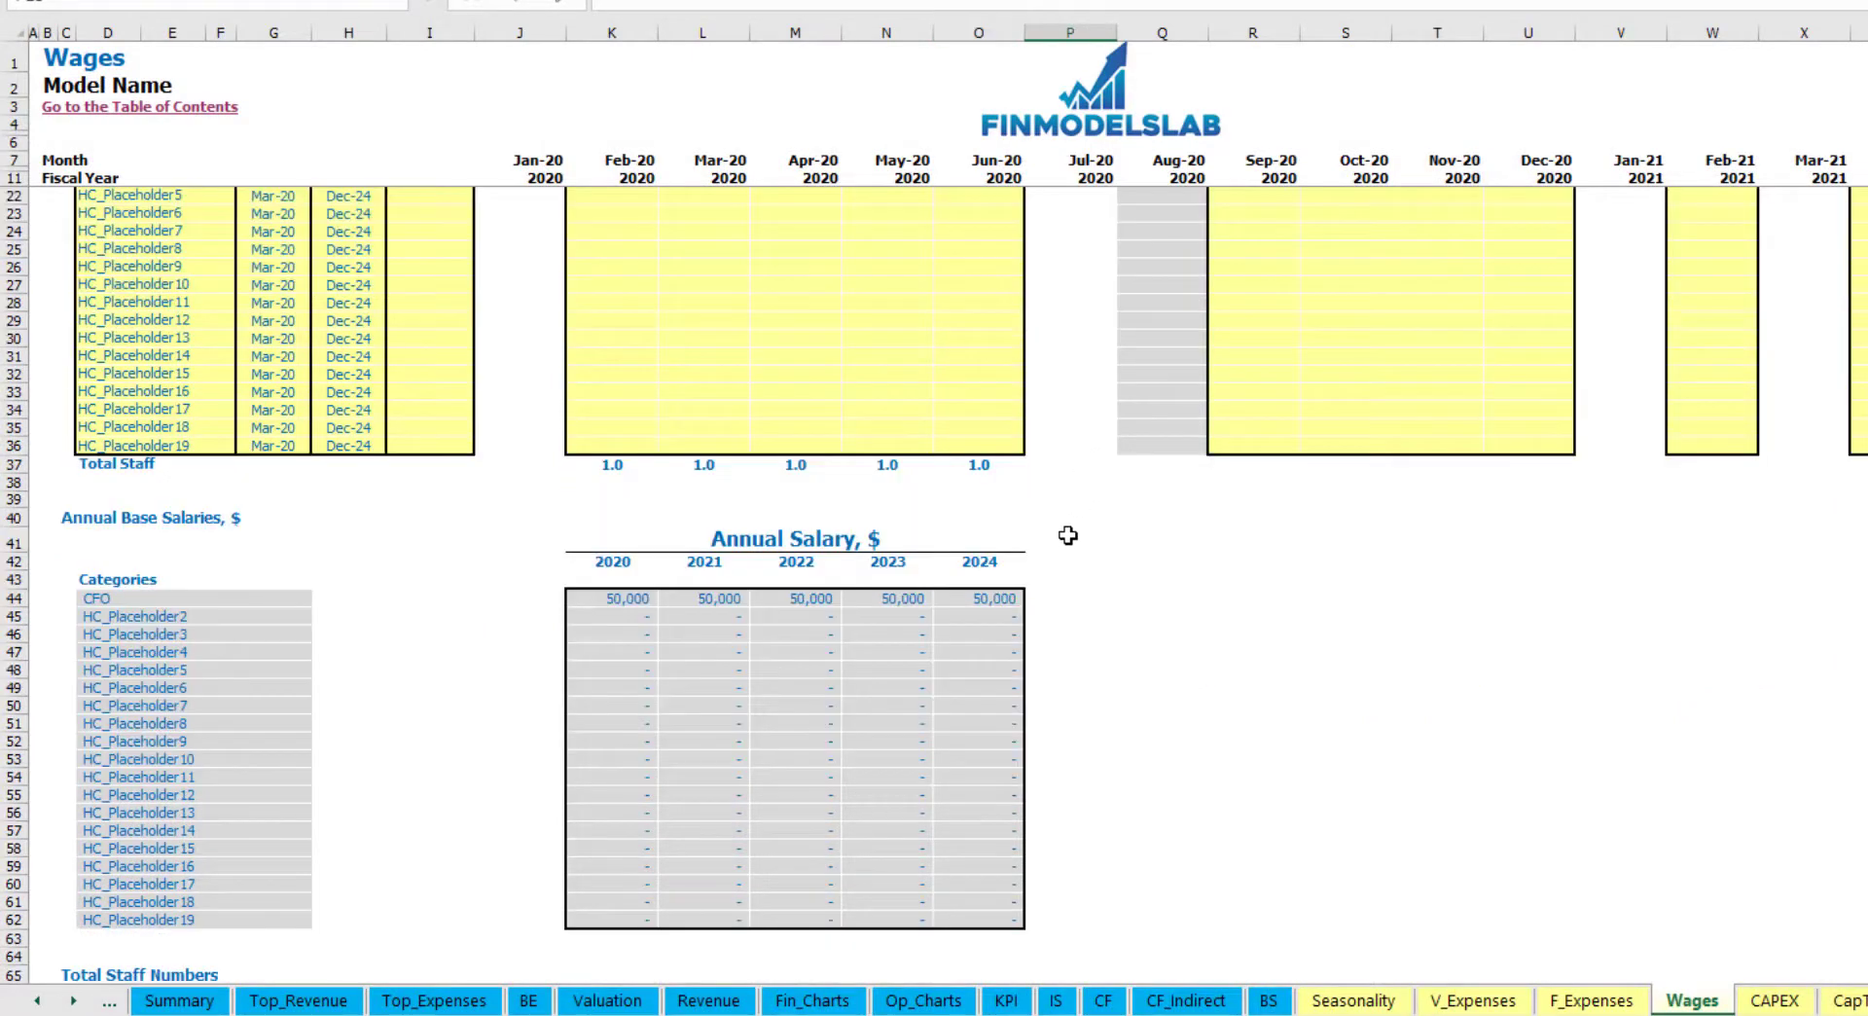
pyautogui.scroll(4, 1114, 483)
pyautogui.scroll(-13, 834, 649)
pyautogui.click(732, 486)
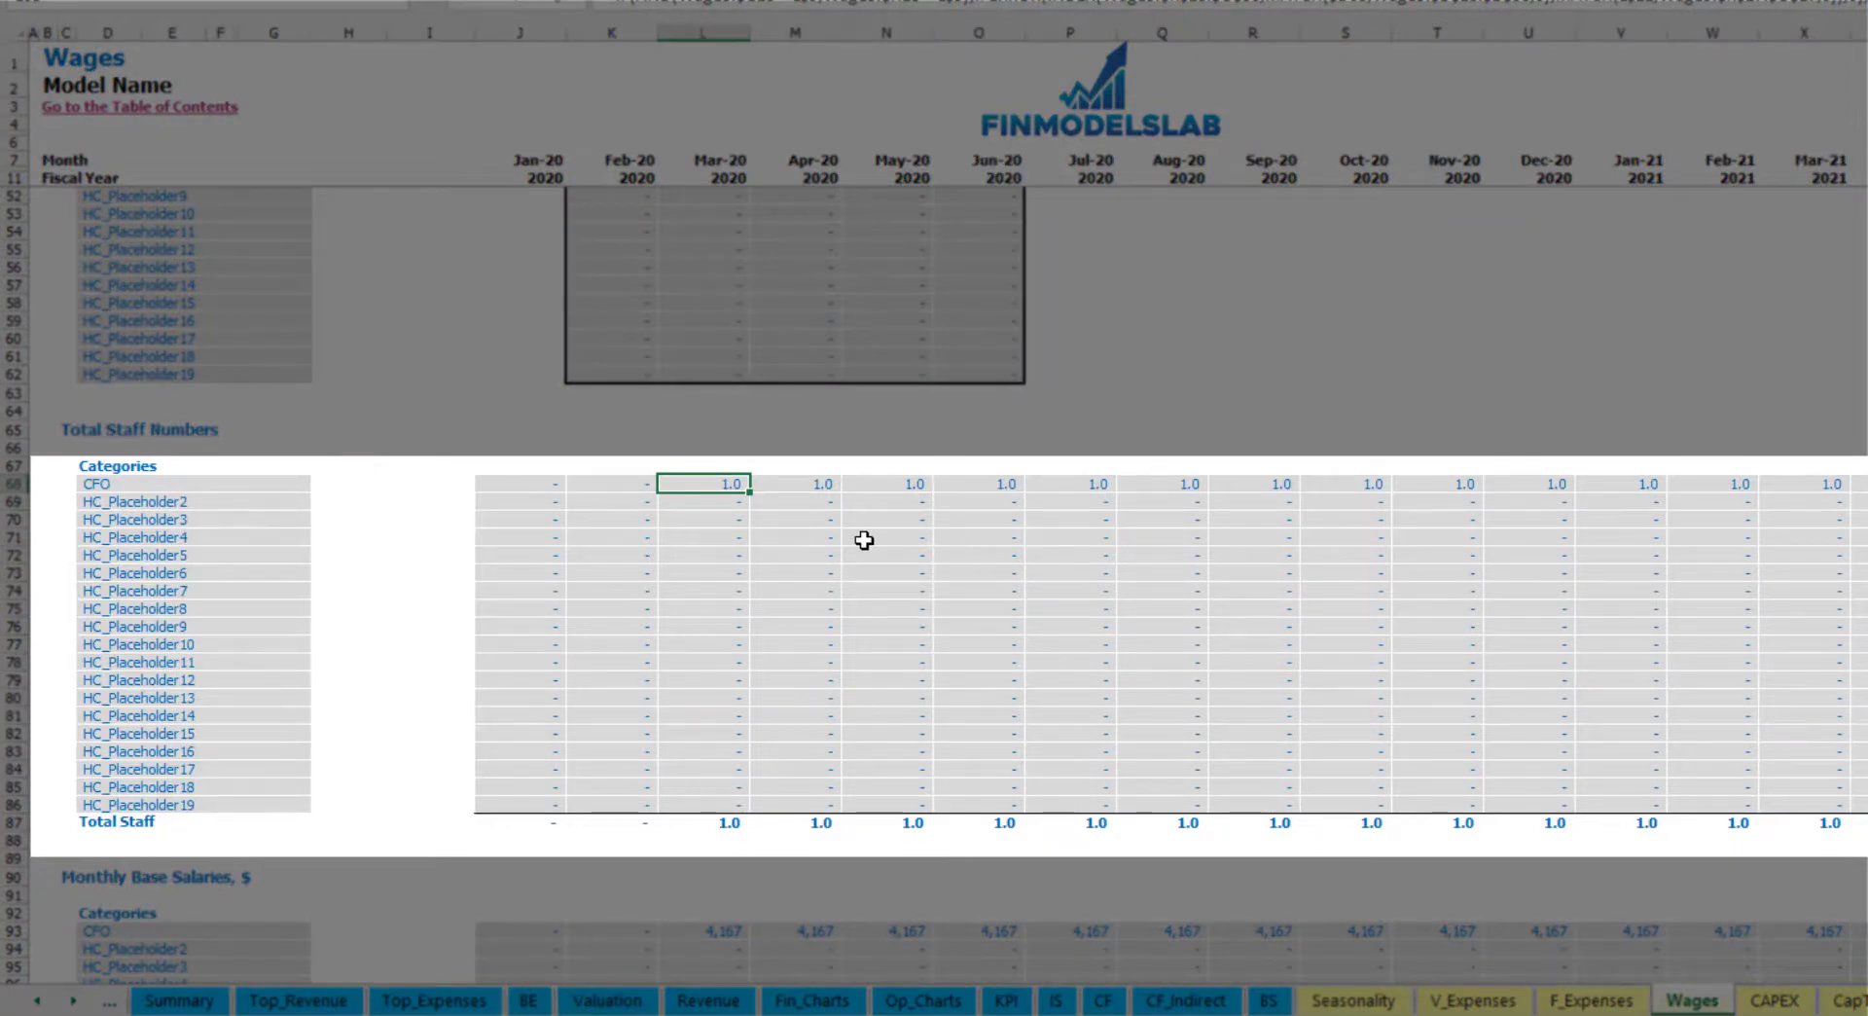
pyautogui.hscroll(10, 864, 540)
pyautogui.hscroll(-10, 864, 540)
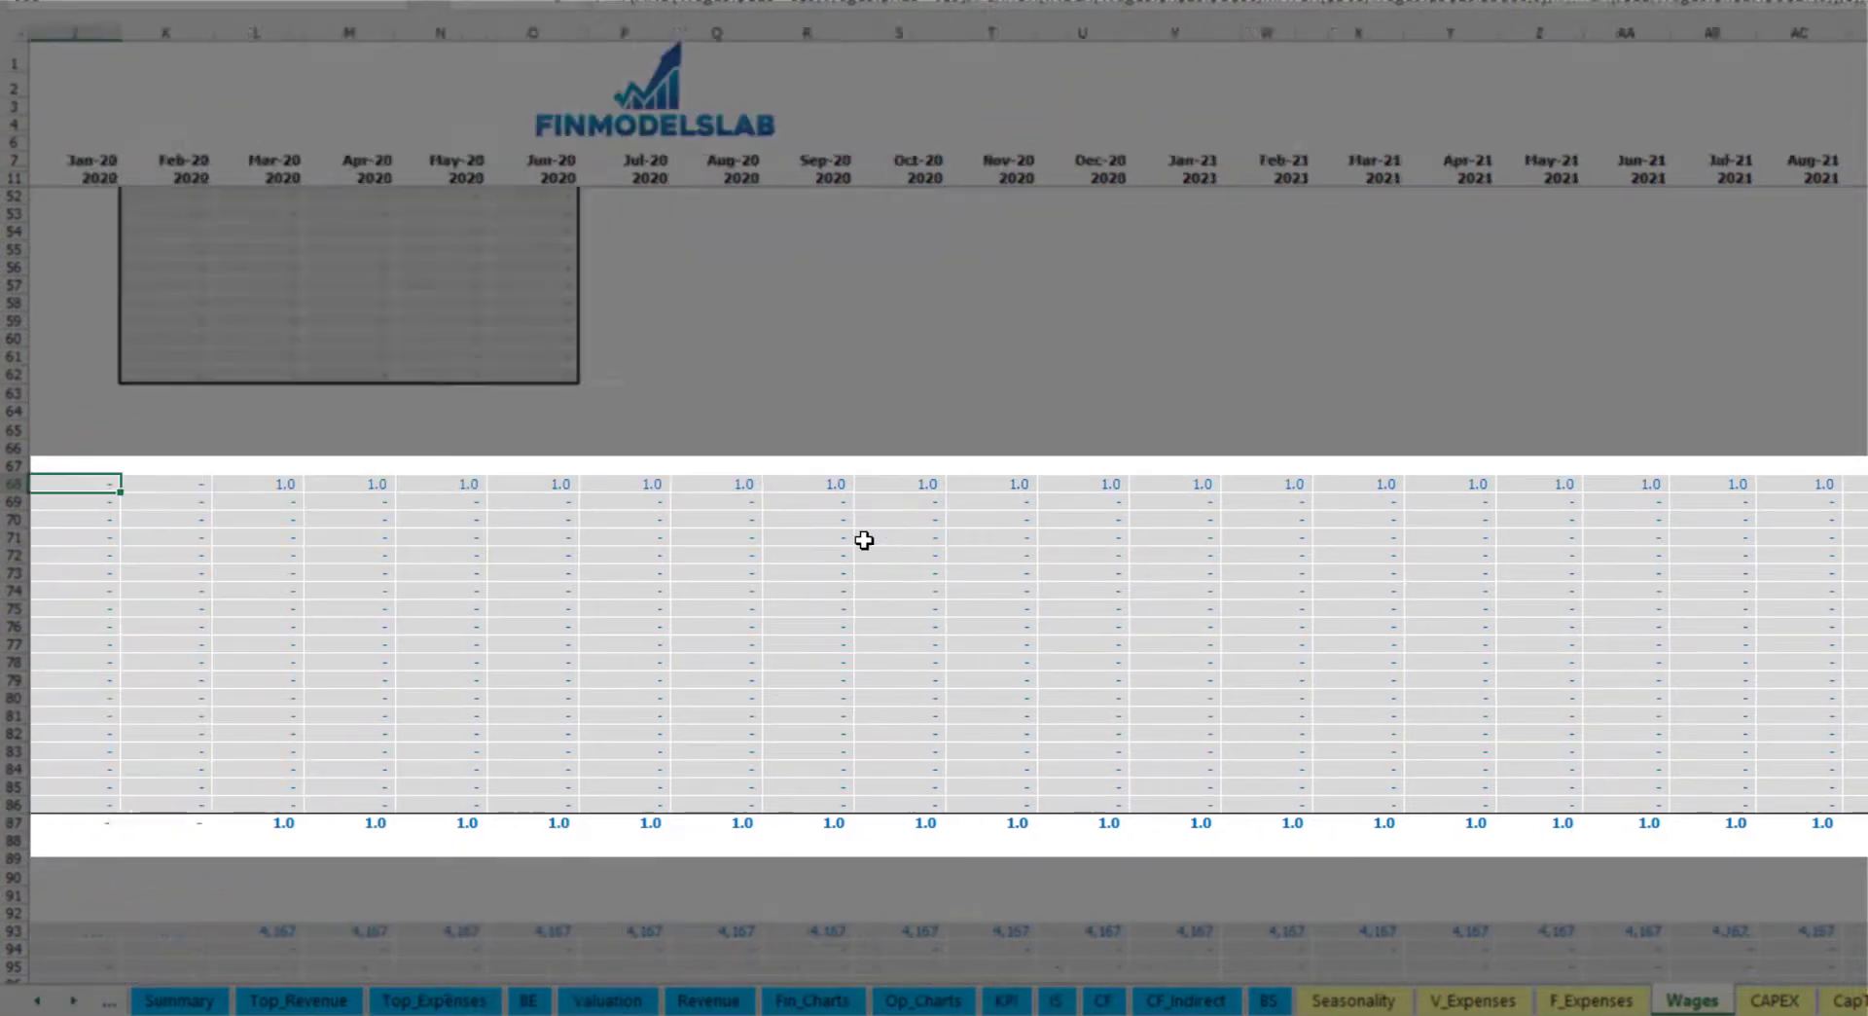
# Step: Set the CFO's annual salary raise to 5% for 2021 through 2024 and check the yearly base salaries
pyautogui.scroll(13, 837, 584)
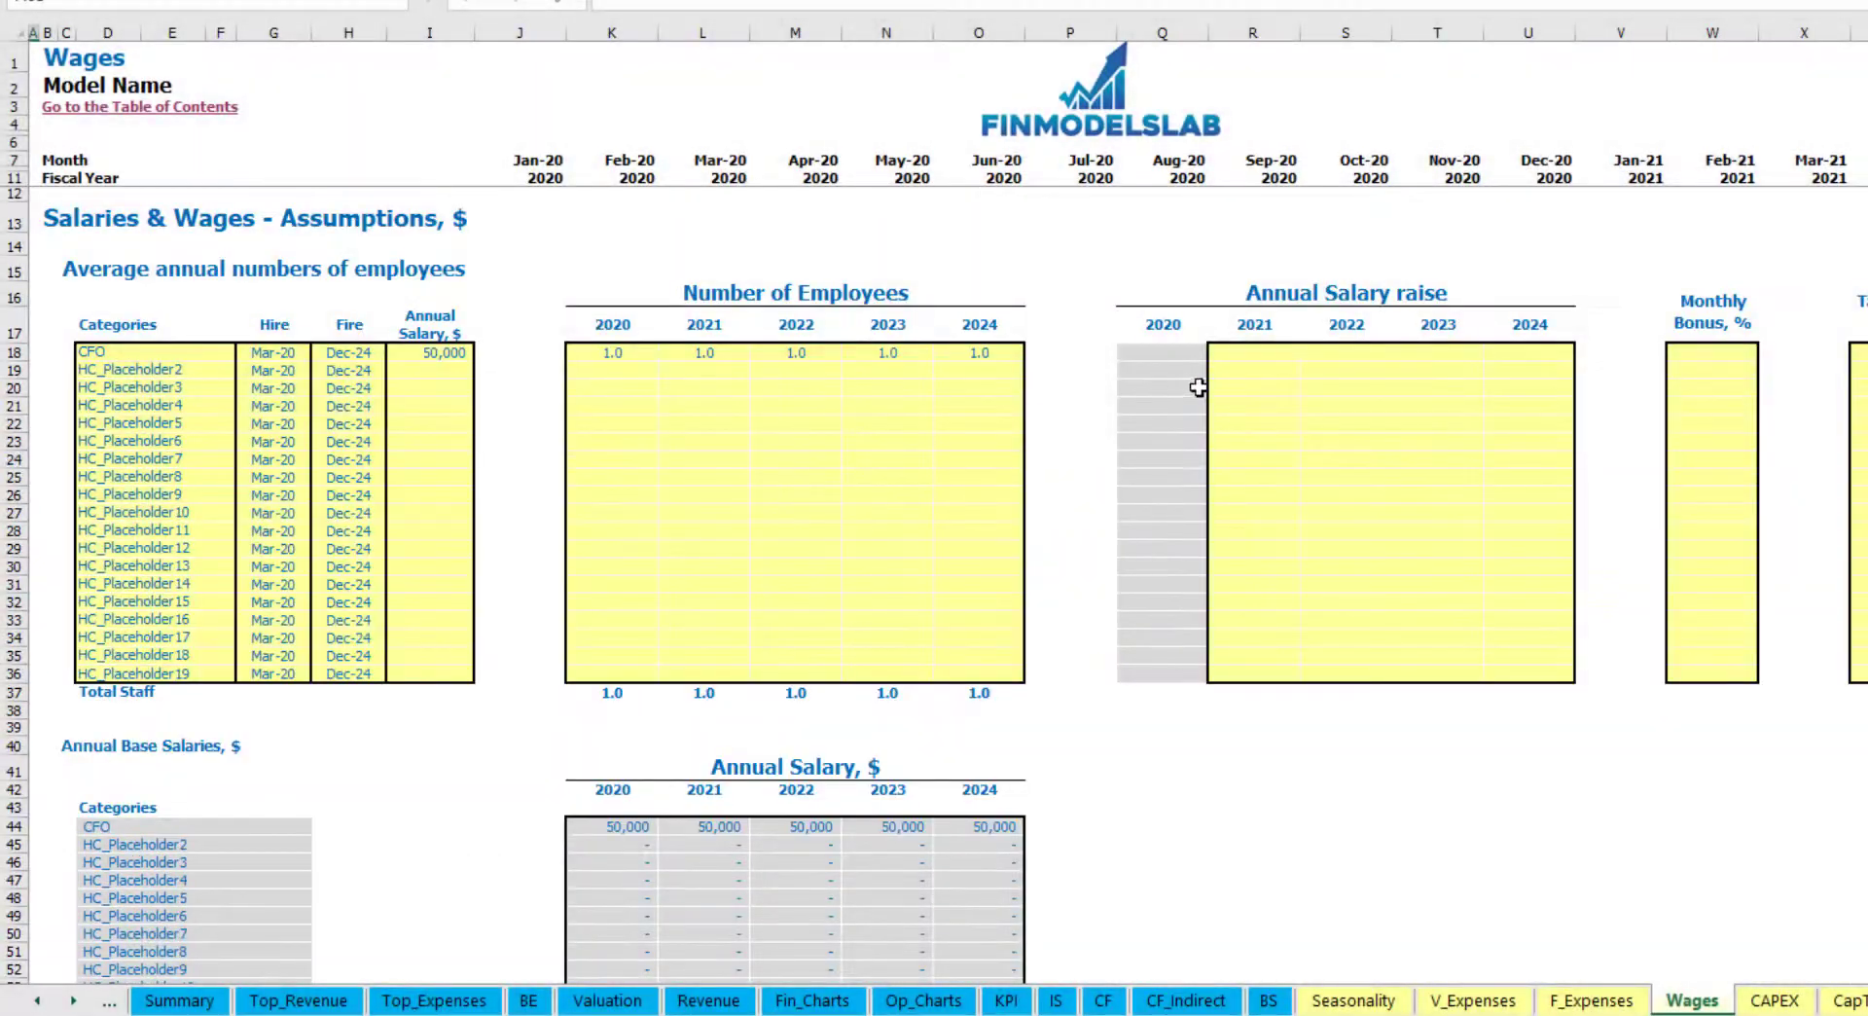
pyautogui.click(1263, 356)
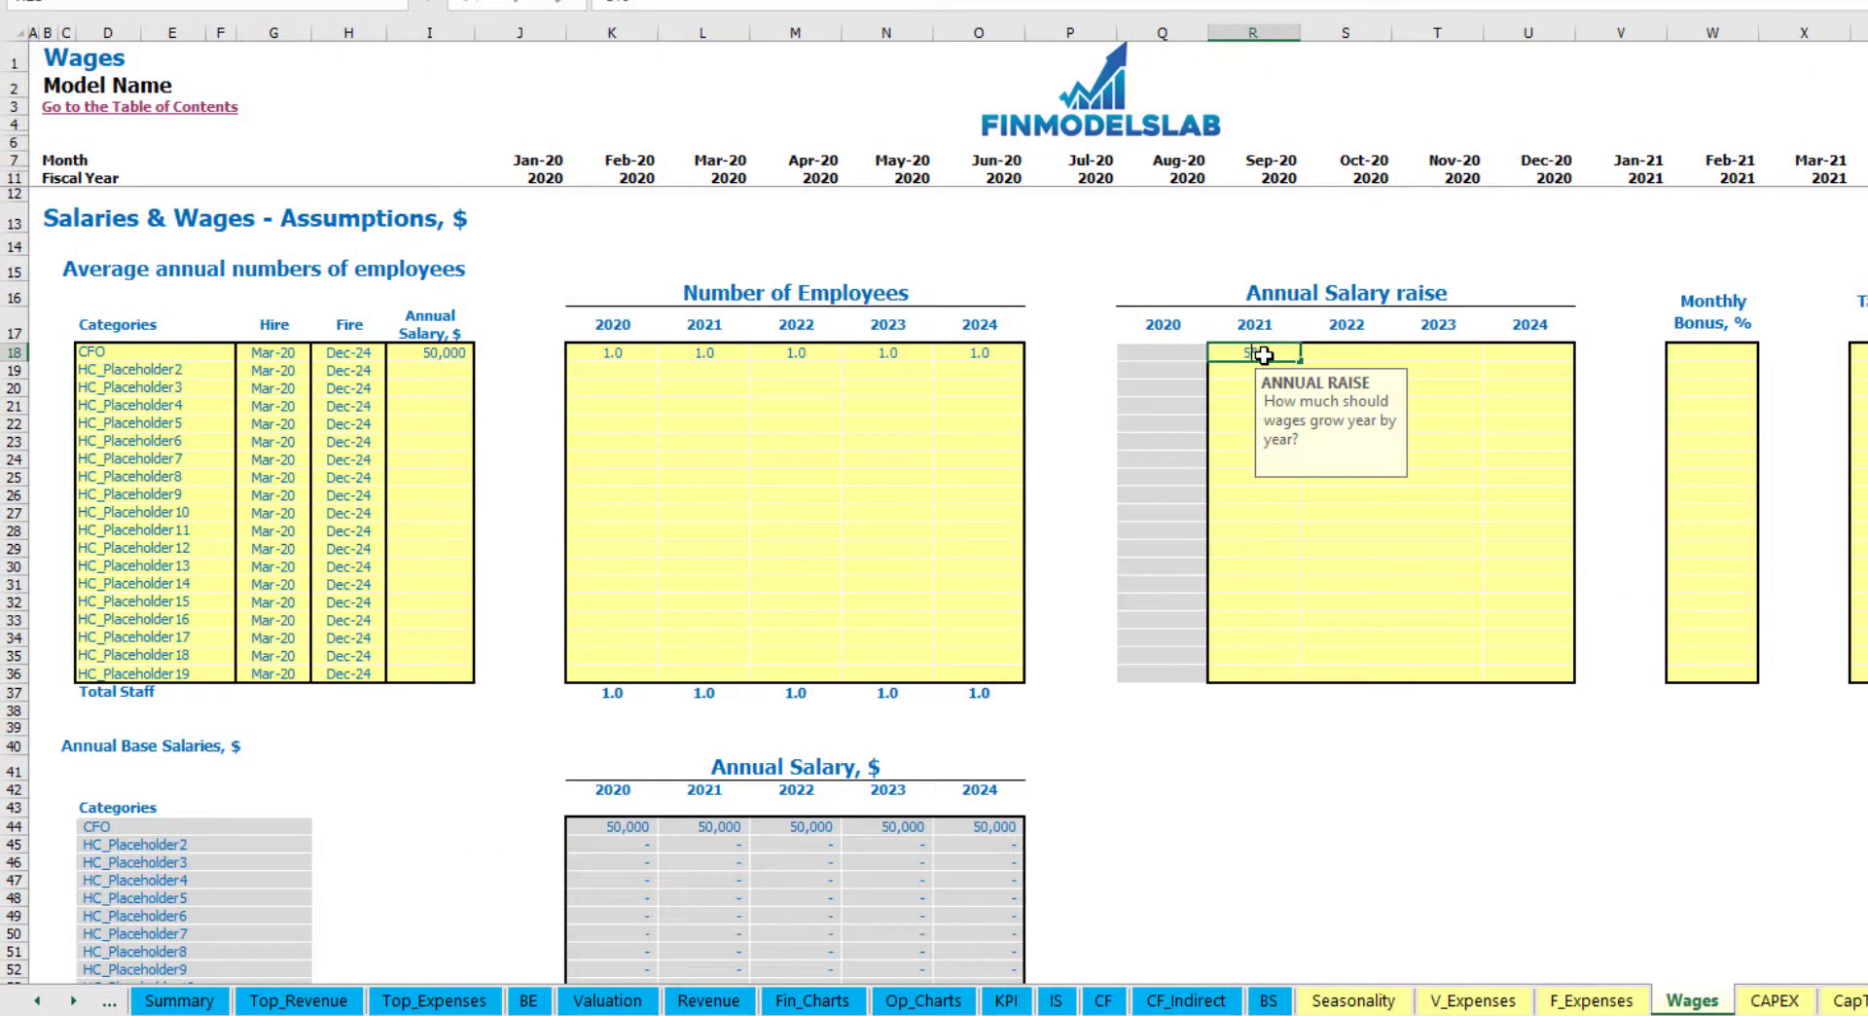
pyautogui.hotkey('ctrl', 'c')
pyautogui.press('Right')
pyautogui.hotkey('shift', 'Right')
pyautogui.hotkey('shift', 'Right')
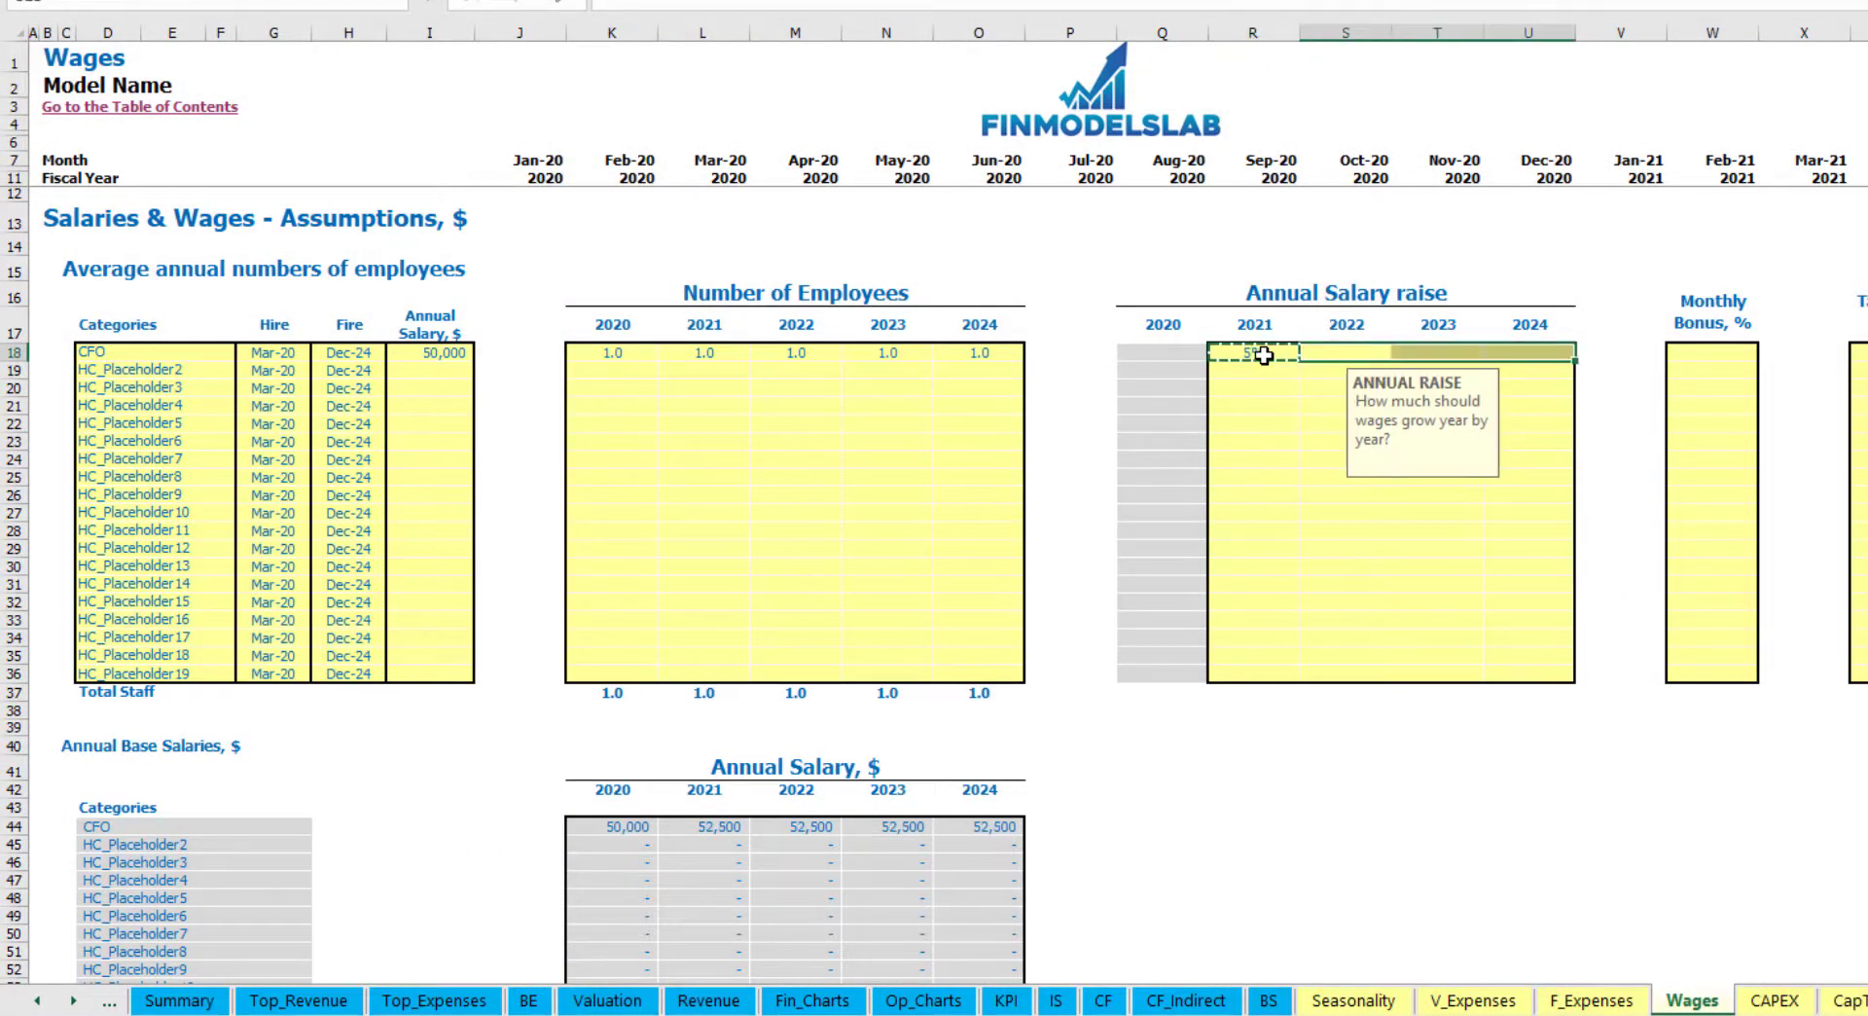
pyautogui.hotkey('ctrl', 'v')
pyautogui.moveTo(638, 829); pyautogui.dragTo(924, 817)
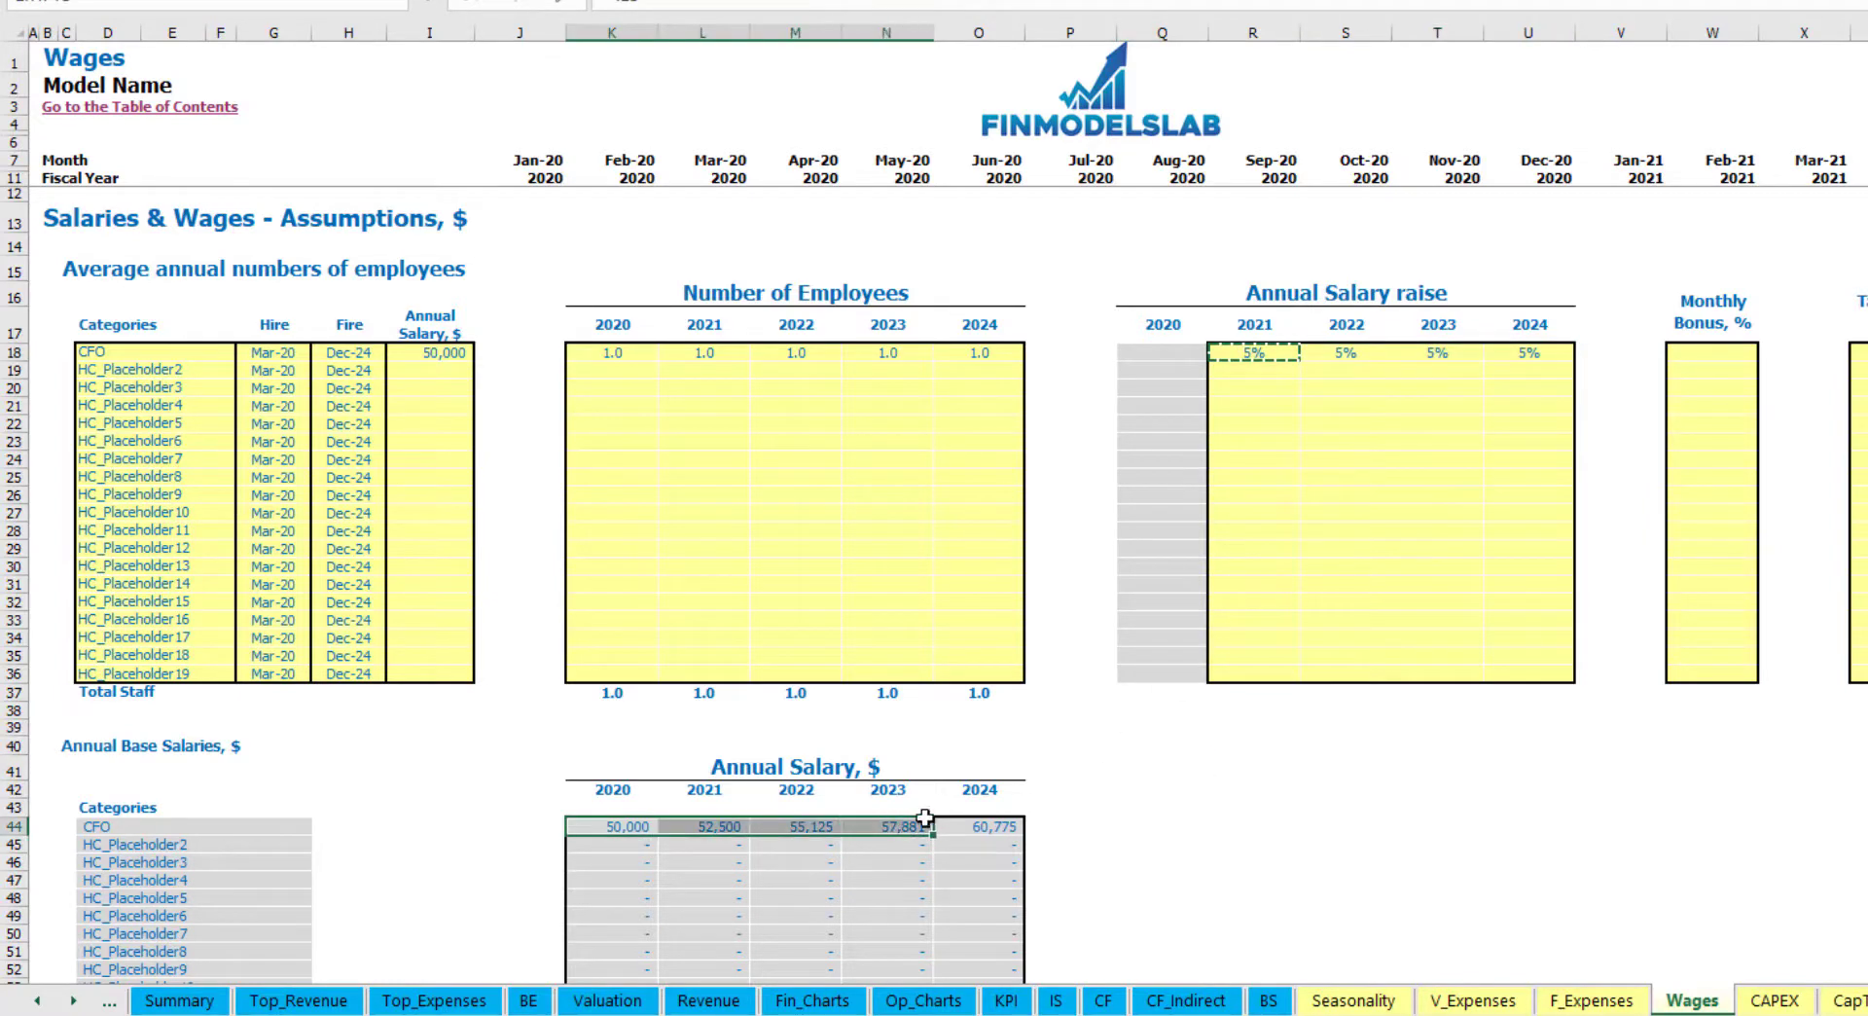
# Step: Compare the CFO's yearly base salaries with the annual salary and raise assumptions that drive them
pyautogui.click(722, 845)
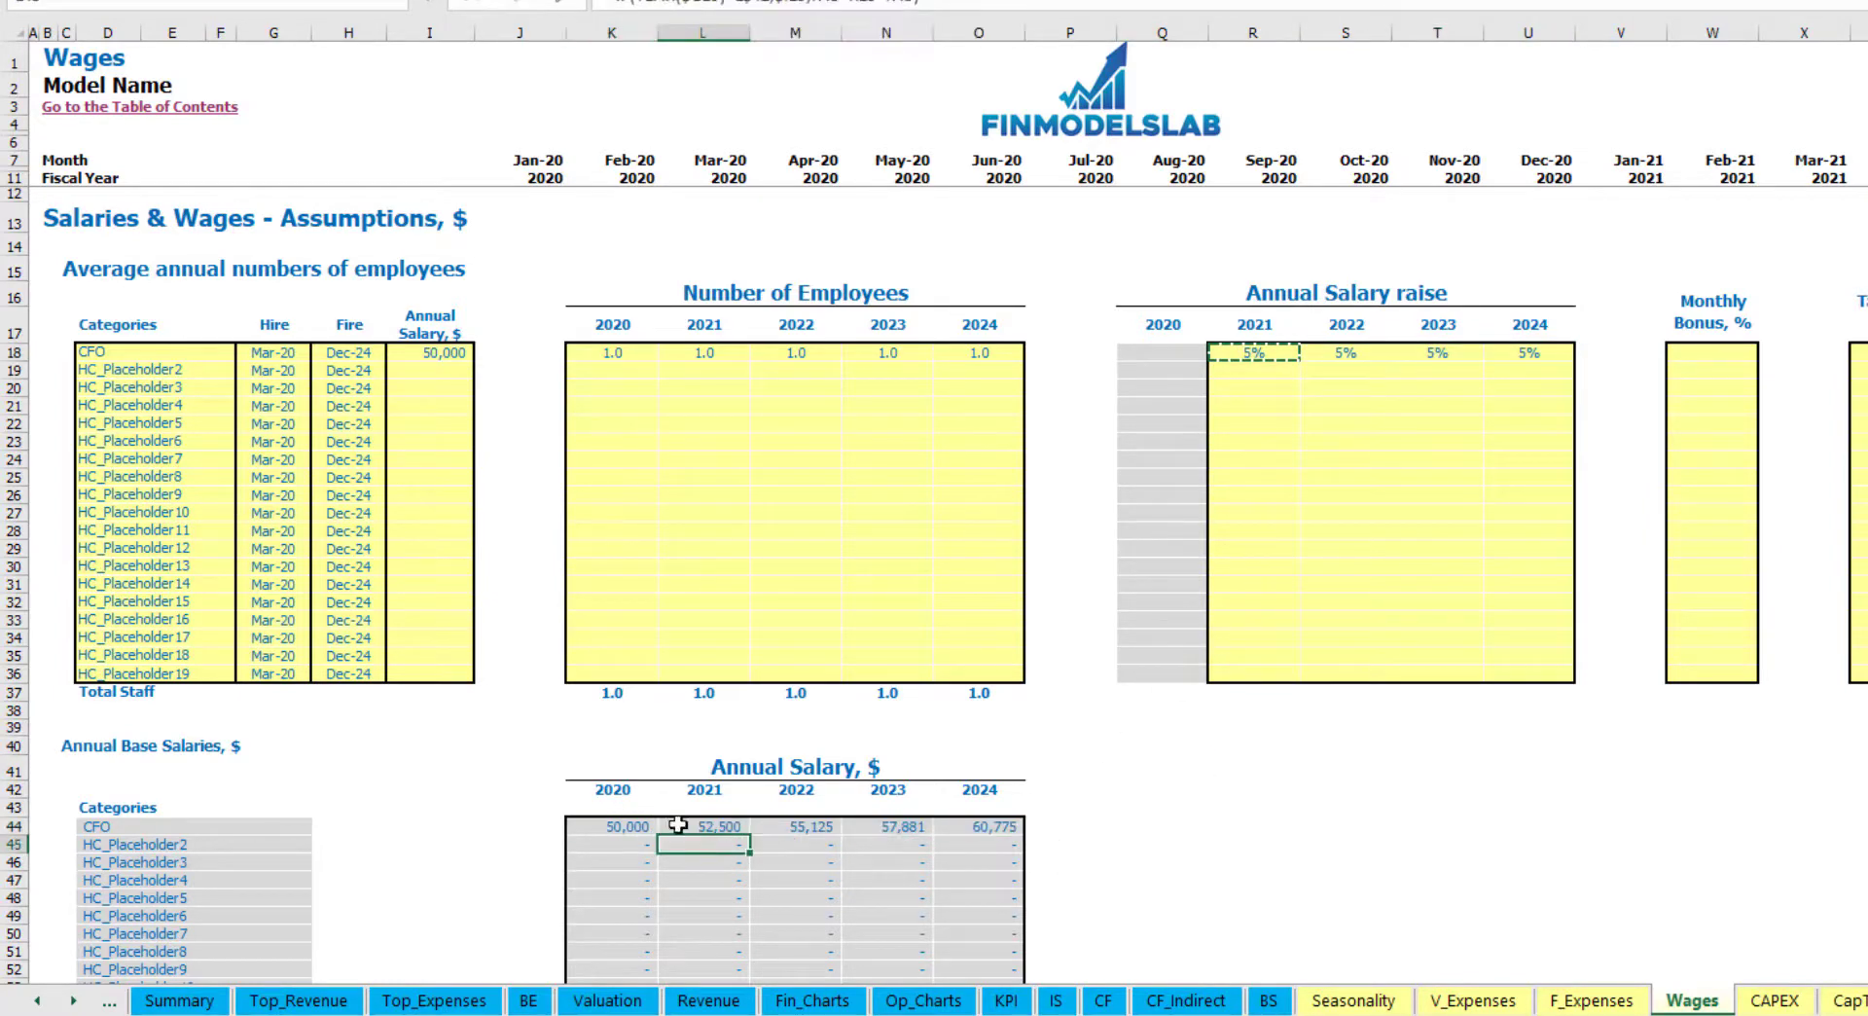
pyautogui.click(444, 356)
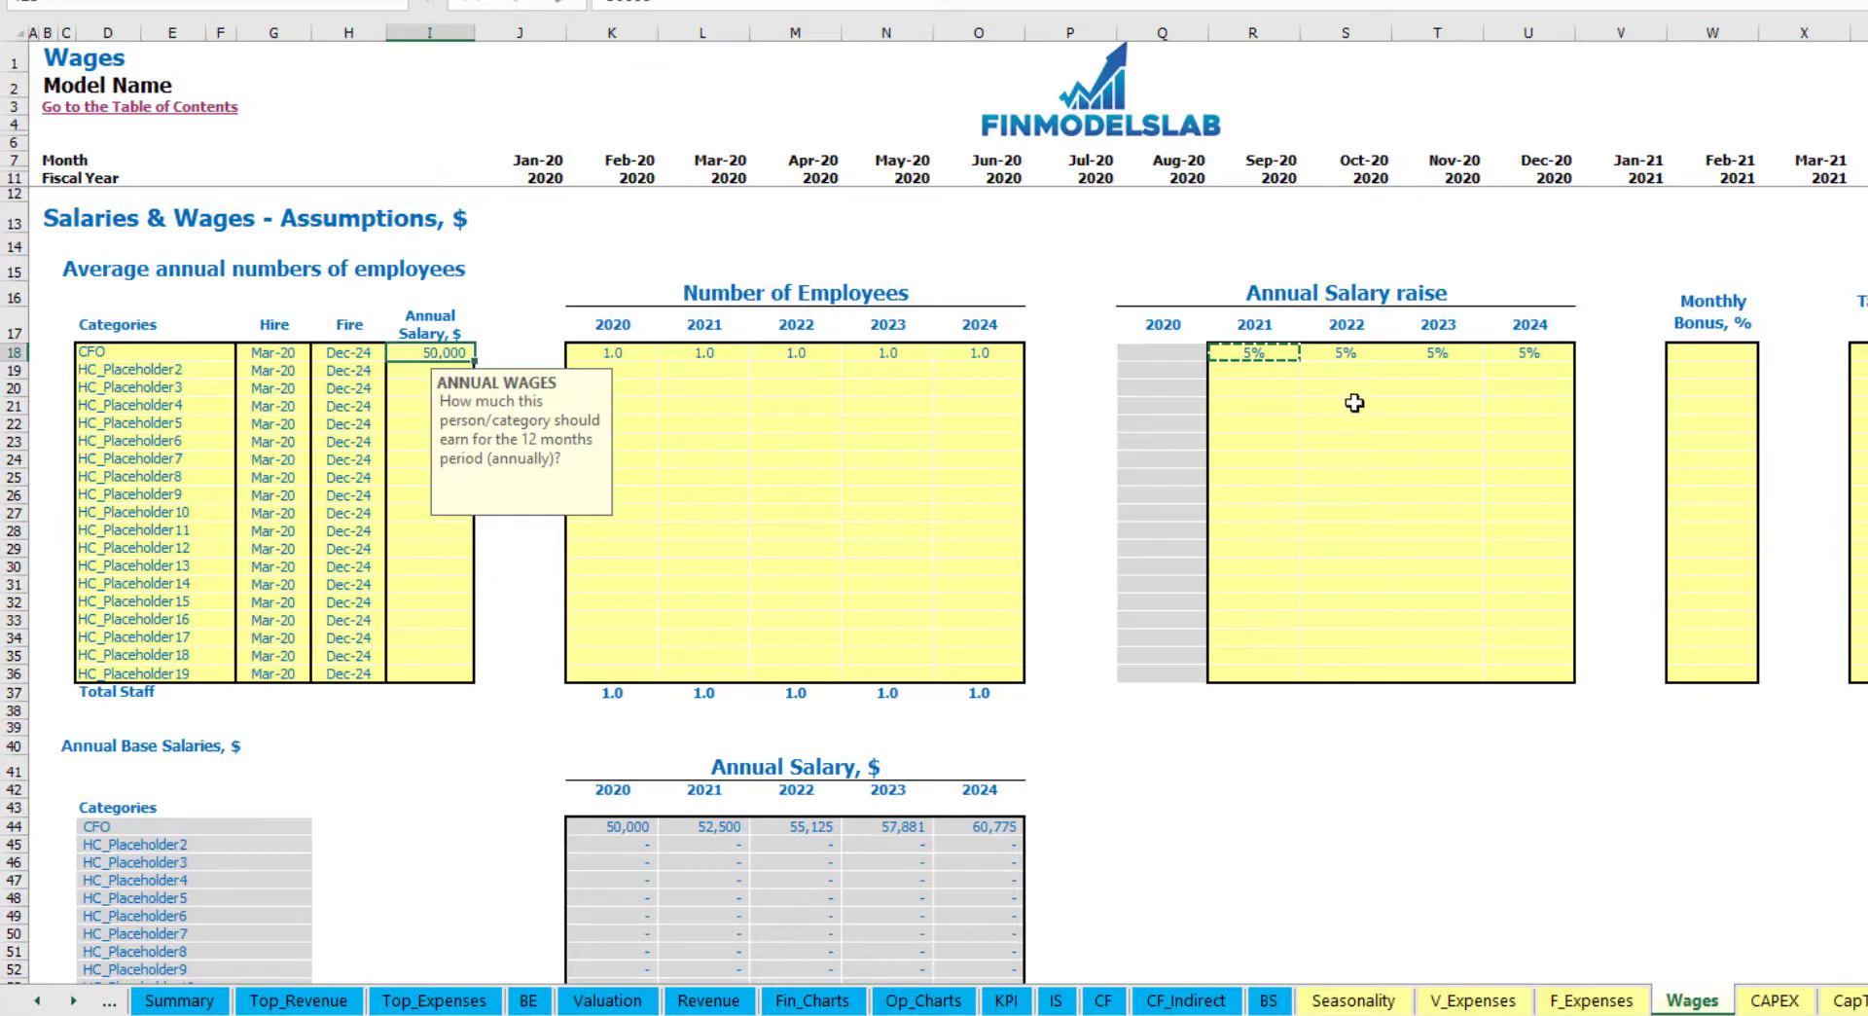
pyautogui.moveTo(1276, 354); pyautogui.dragTo(1514, 353)
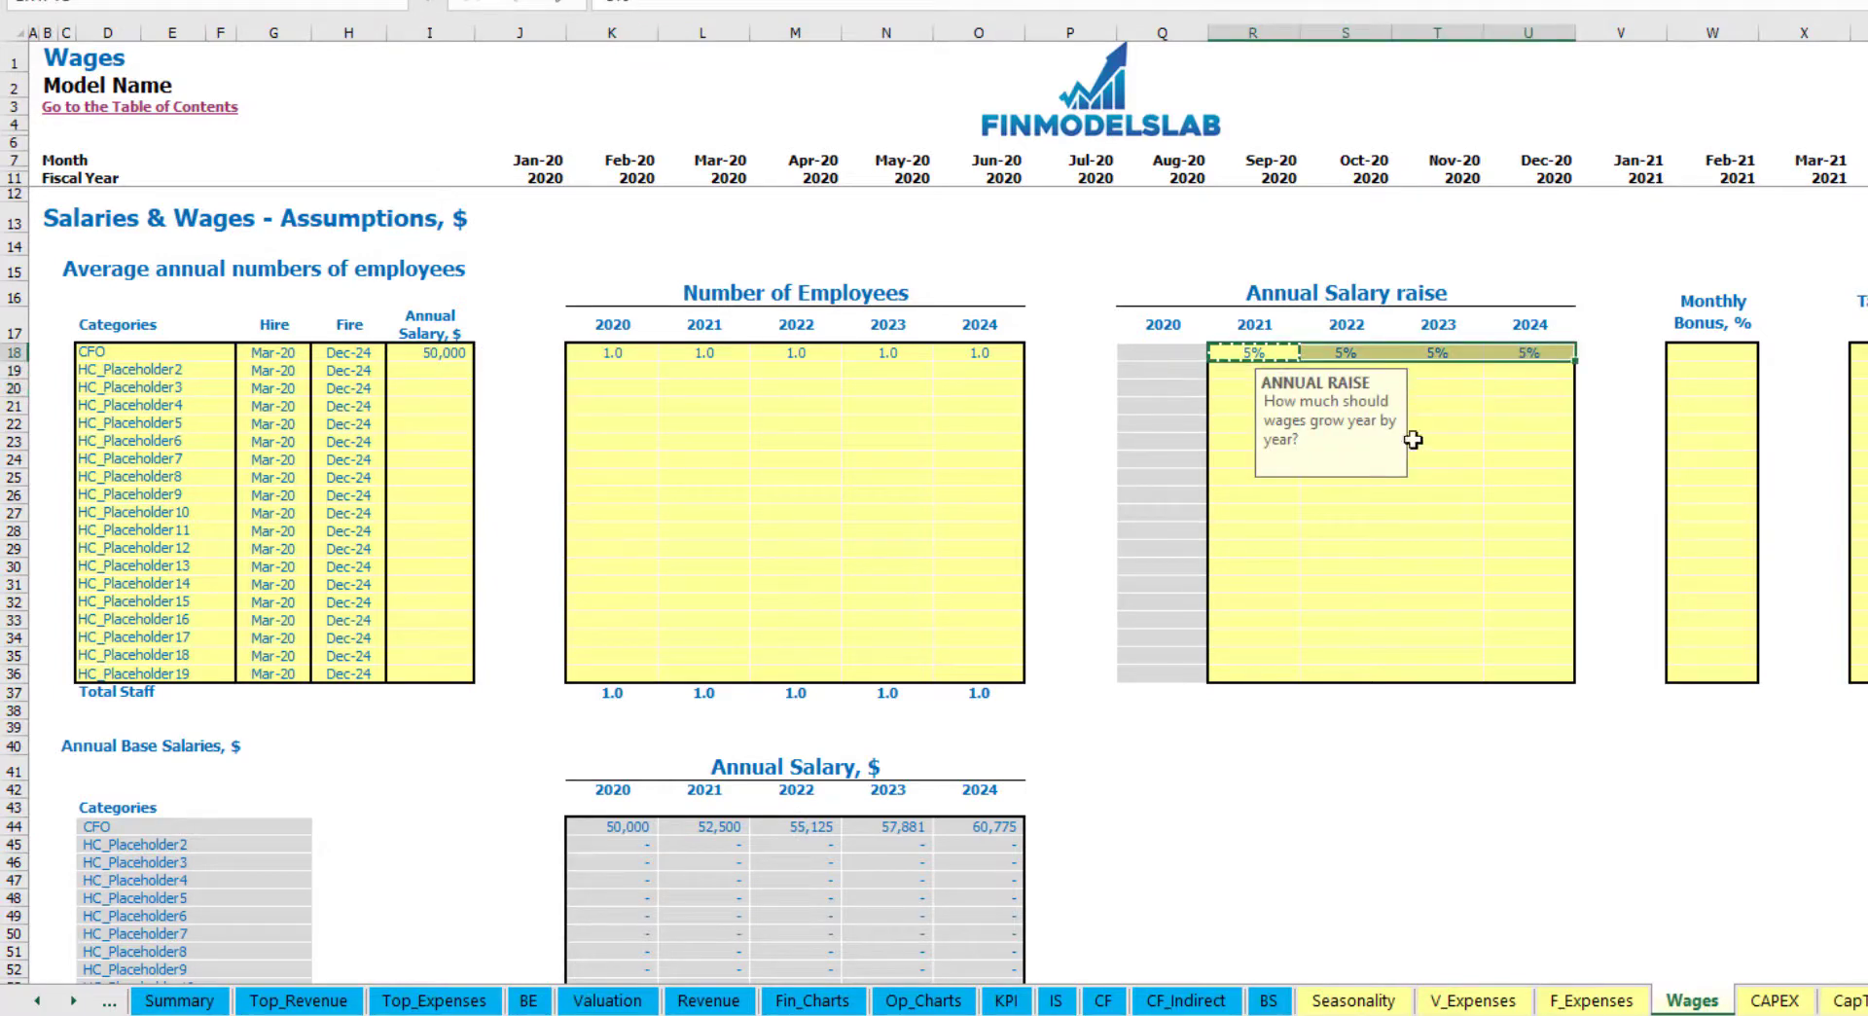
pyautogui.click(701, 826)
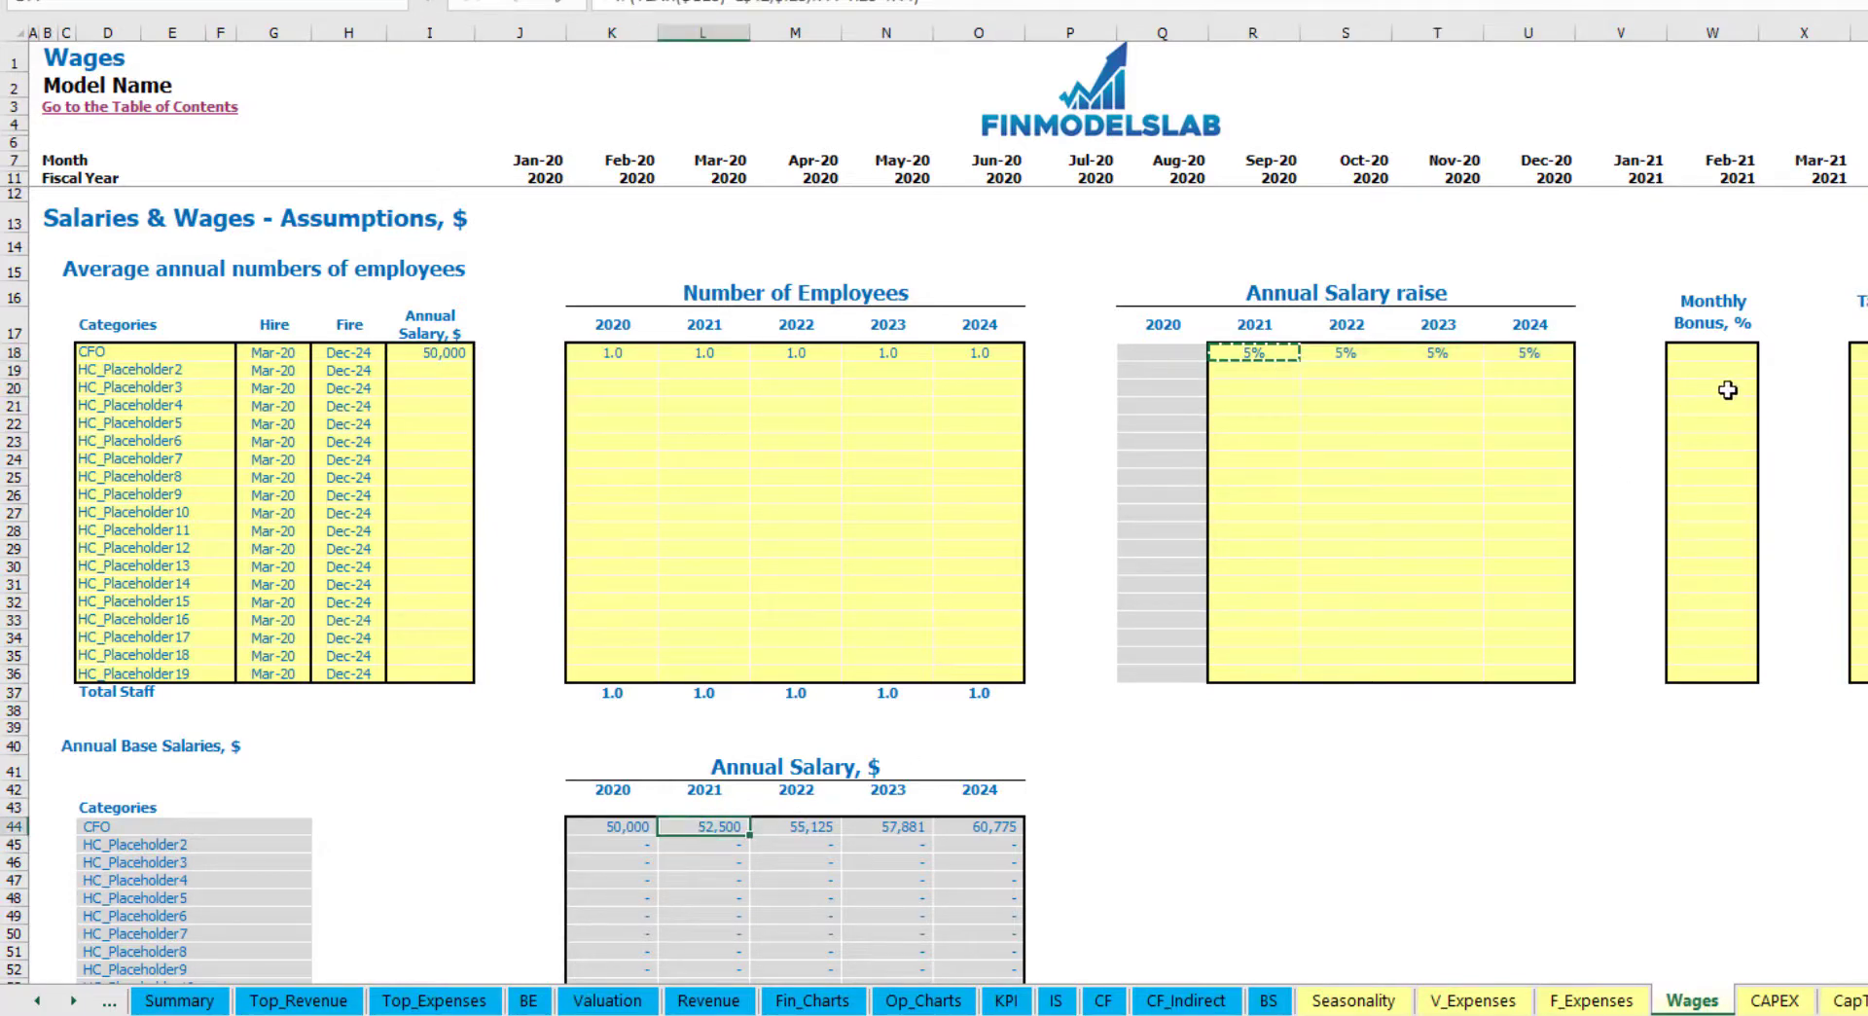
# Step: Set the CFO's monthly bonus to 10% and fill in the tax percentage for the position
pyautogui.click(1722, 351)
pyautogui.press('F2')
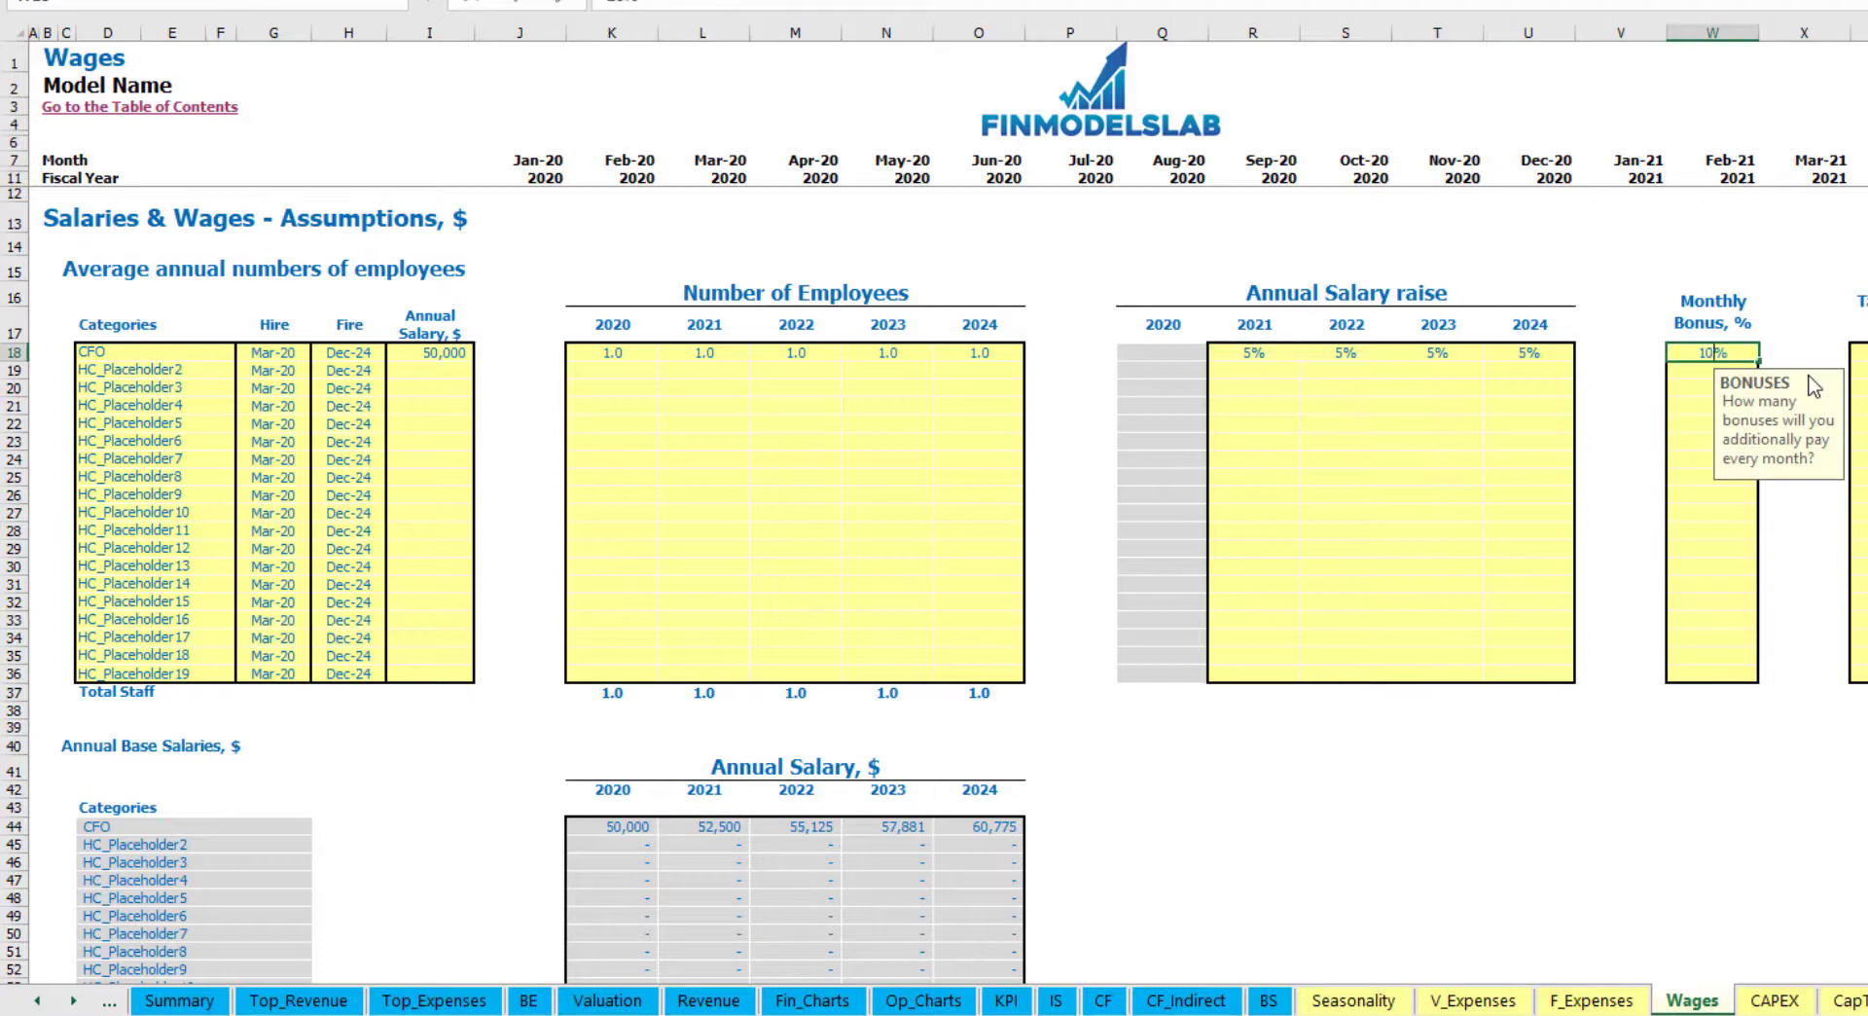
pyautogui.press('Return')
pyautogui.click(1858, 352)
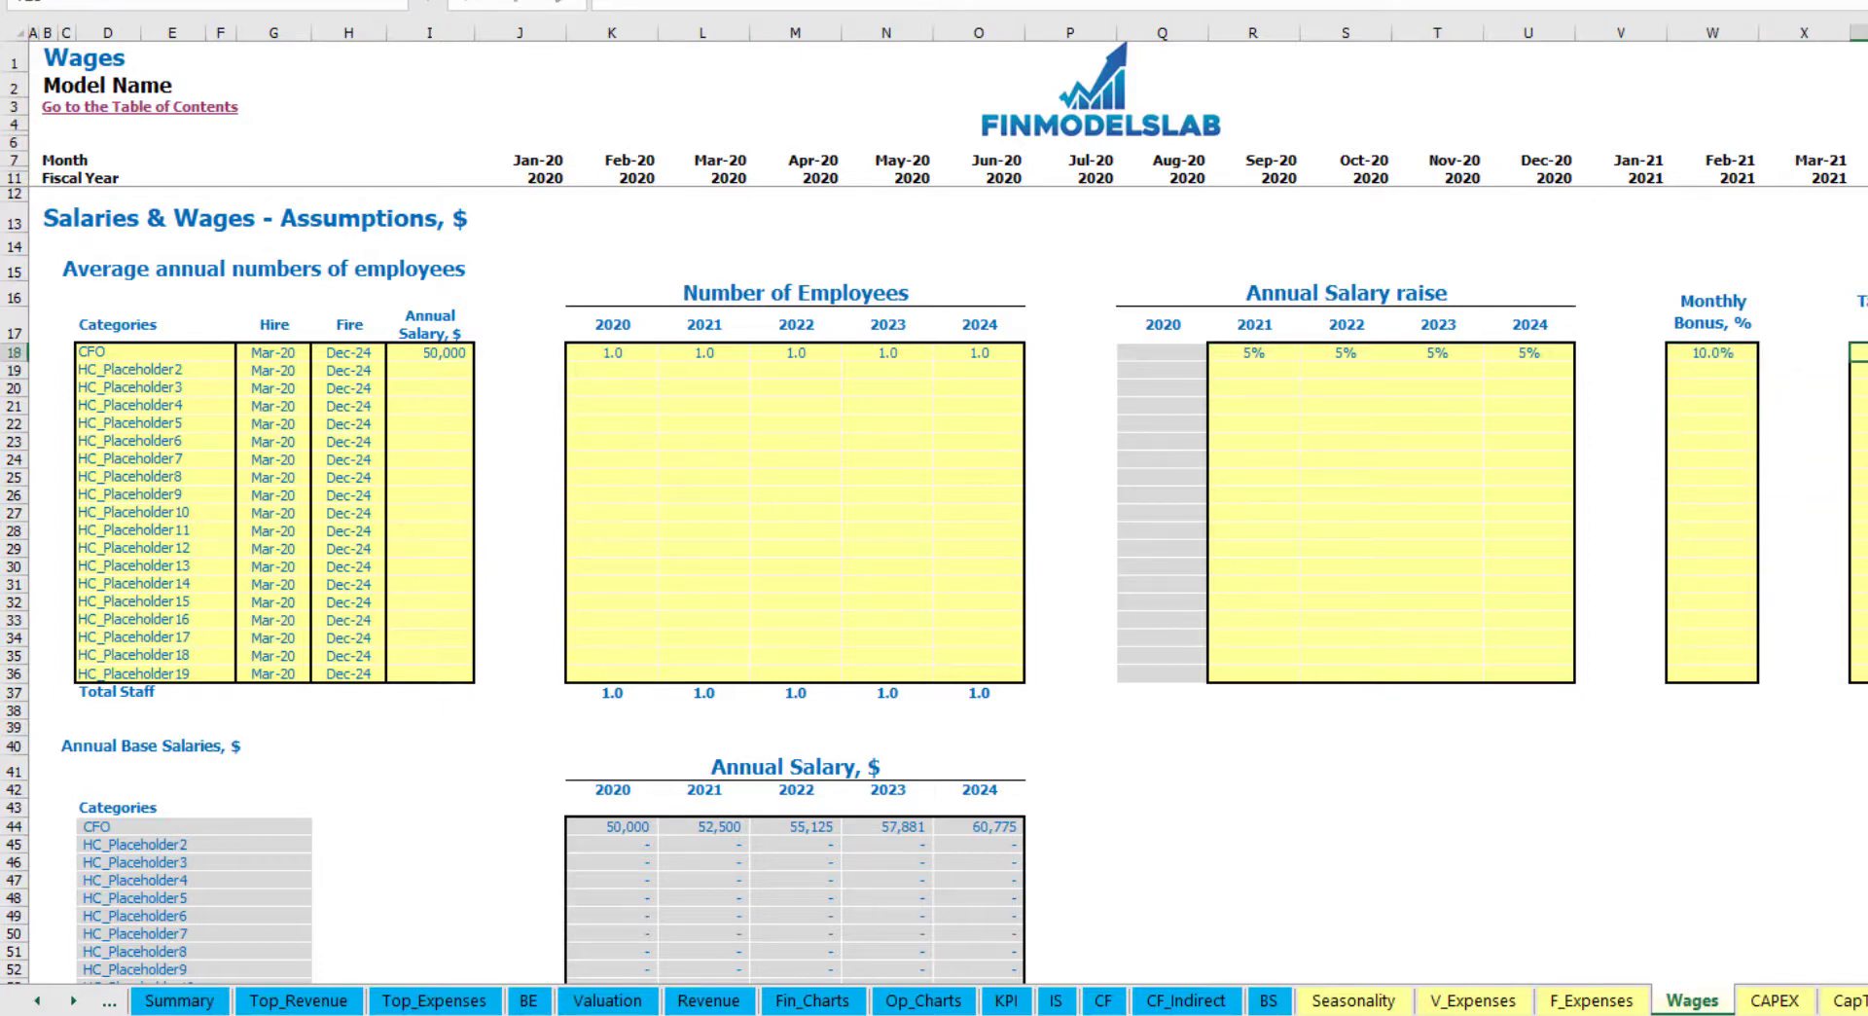
pyautogui.click(1859, 369)
# Step: Examine the CFO's monthly base salary, monthly bonus and monthly base taxes in the calculated sections of the Wages sheet
pyautogui.scroll(-13, 796, 584)
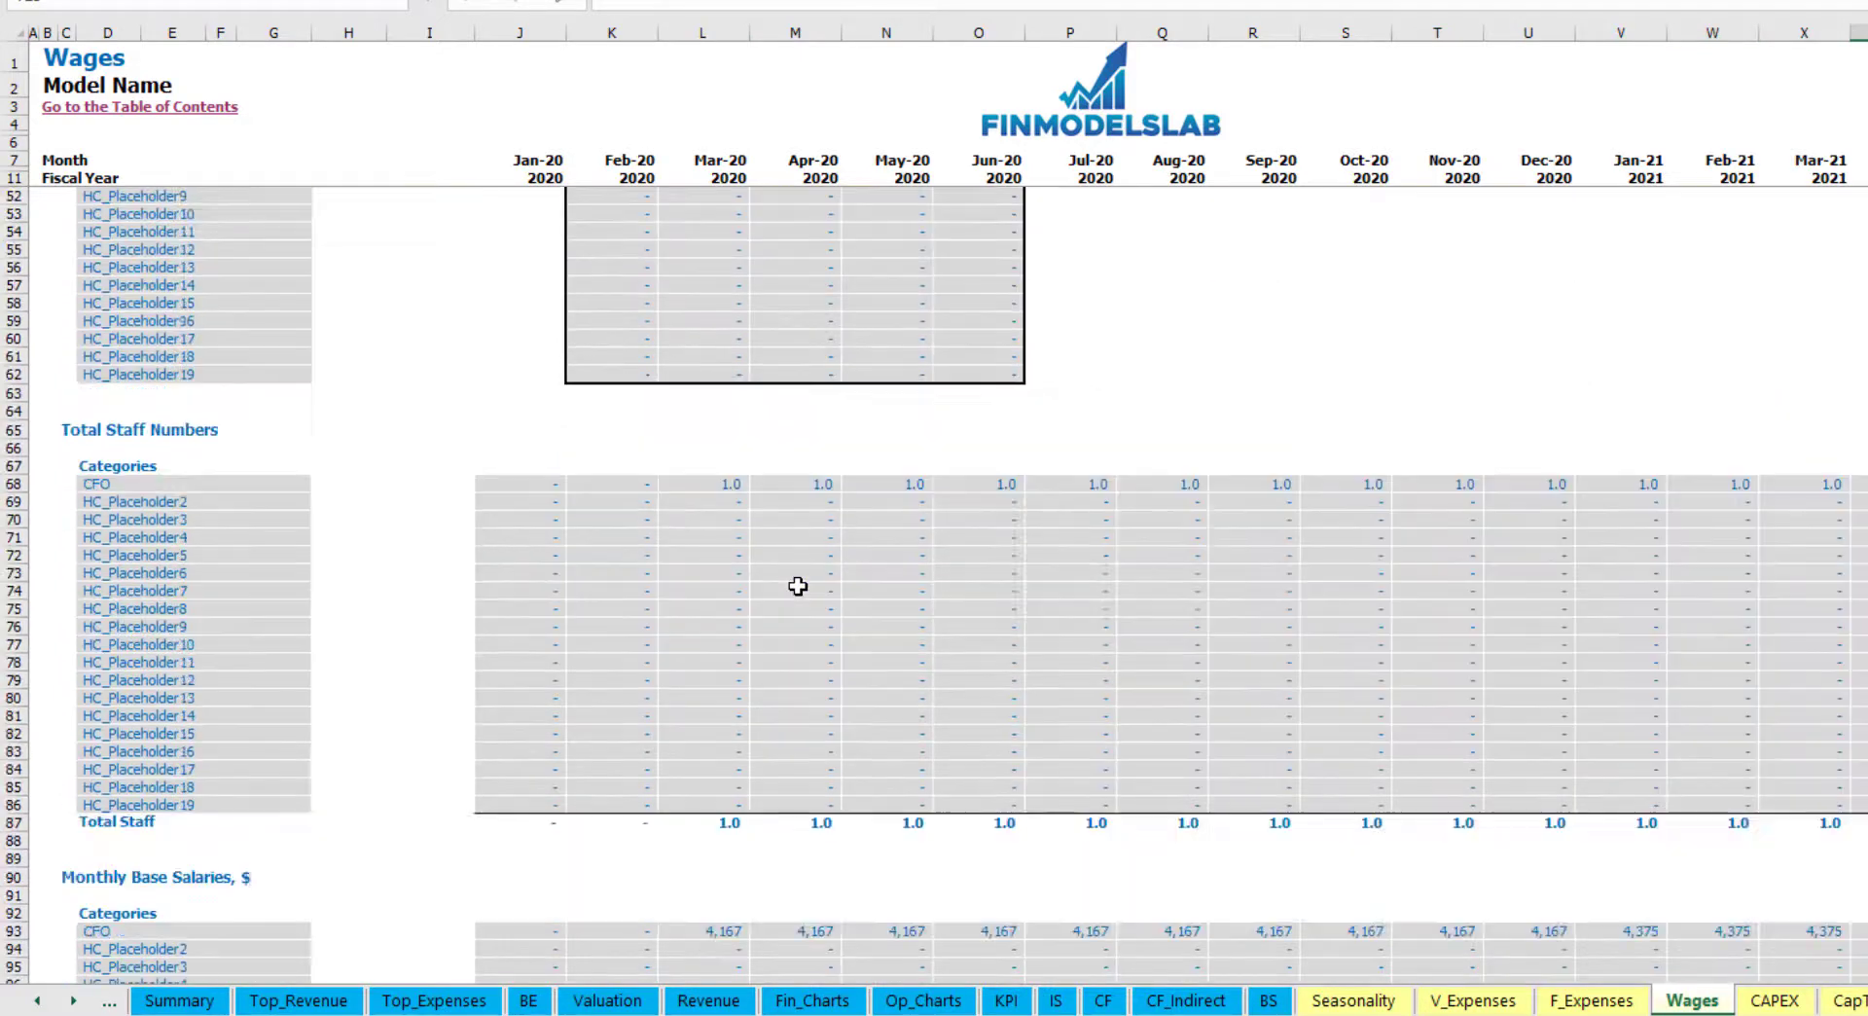
pyautogui.scroll(-3, 771, 613)
pyautogui.scroll(-3, 19, 764)
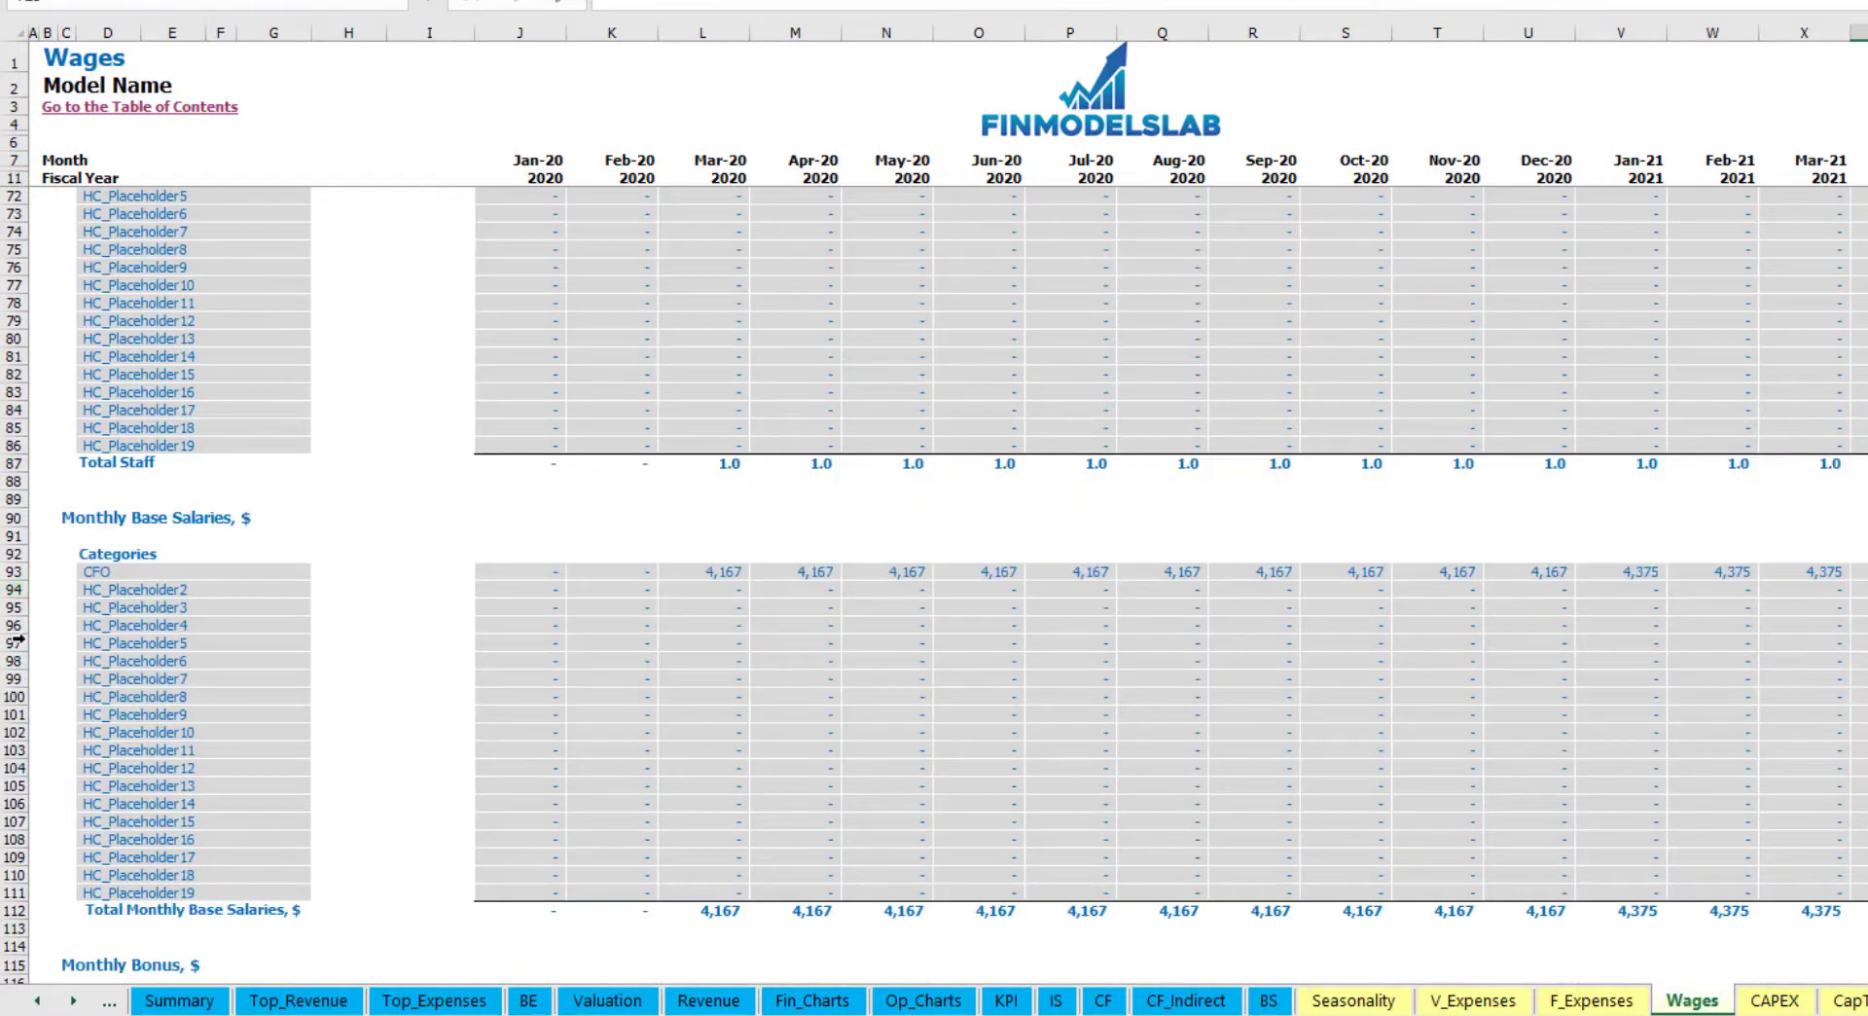
pyautogui.click(14, 574)
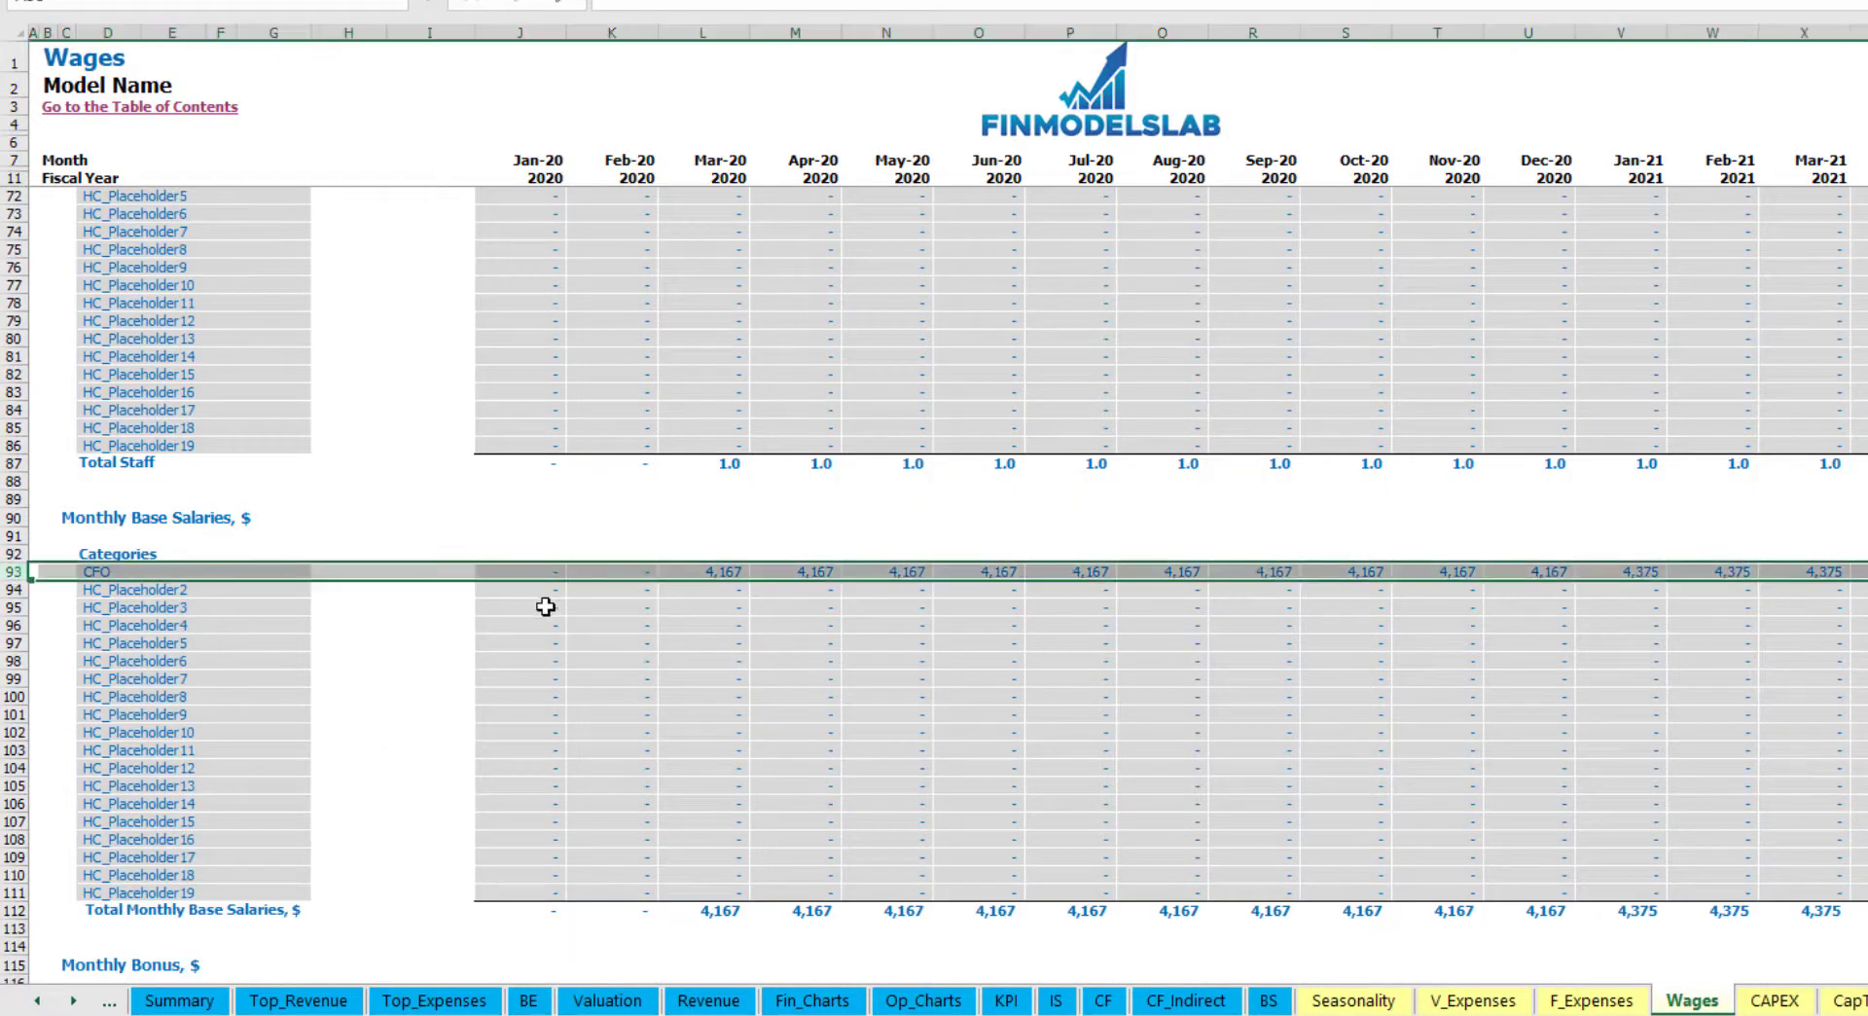
pyautogui.click(727, 571)
pyautogui.scroll(-6, 657, 652)
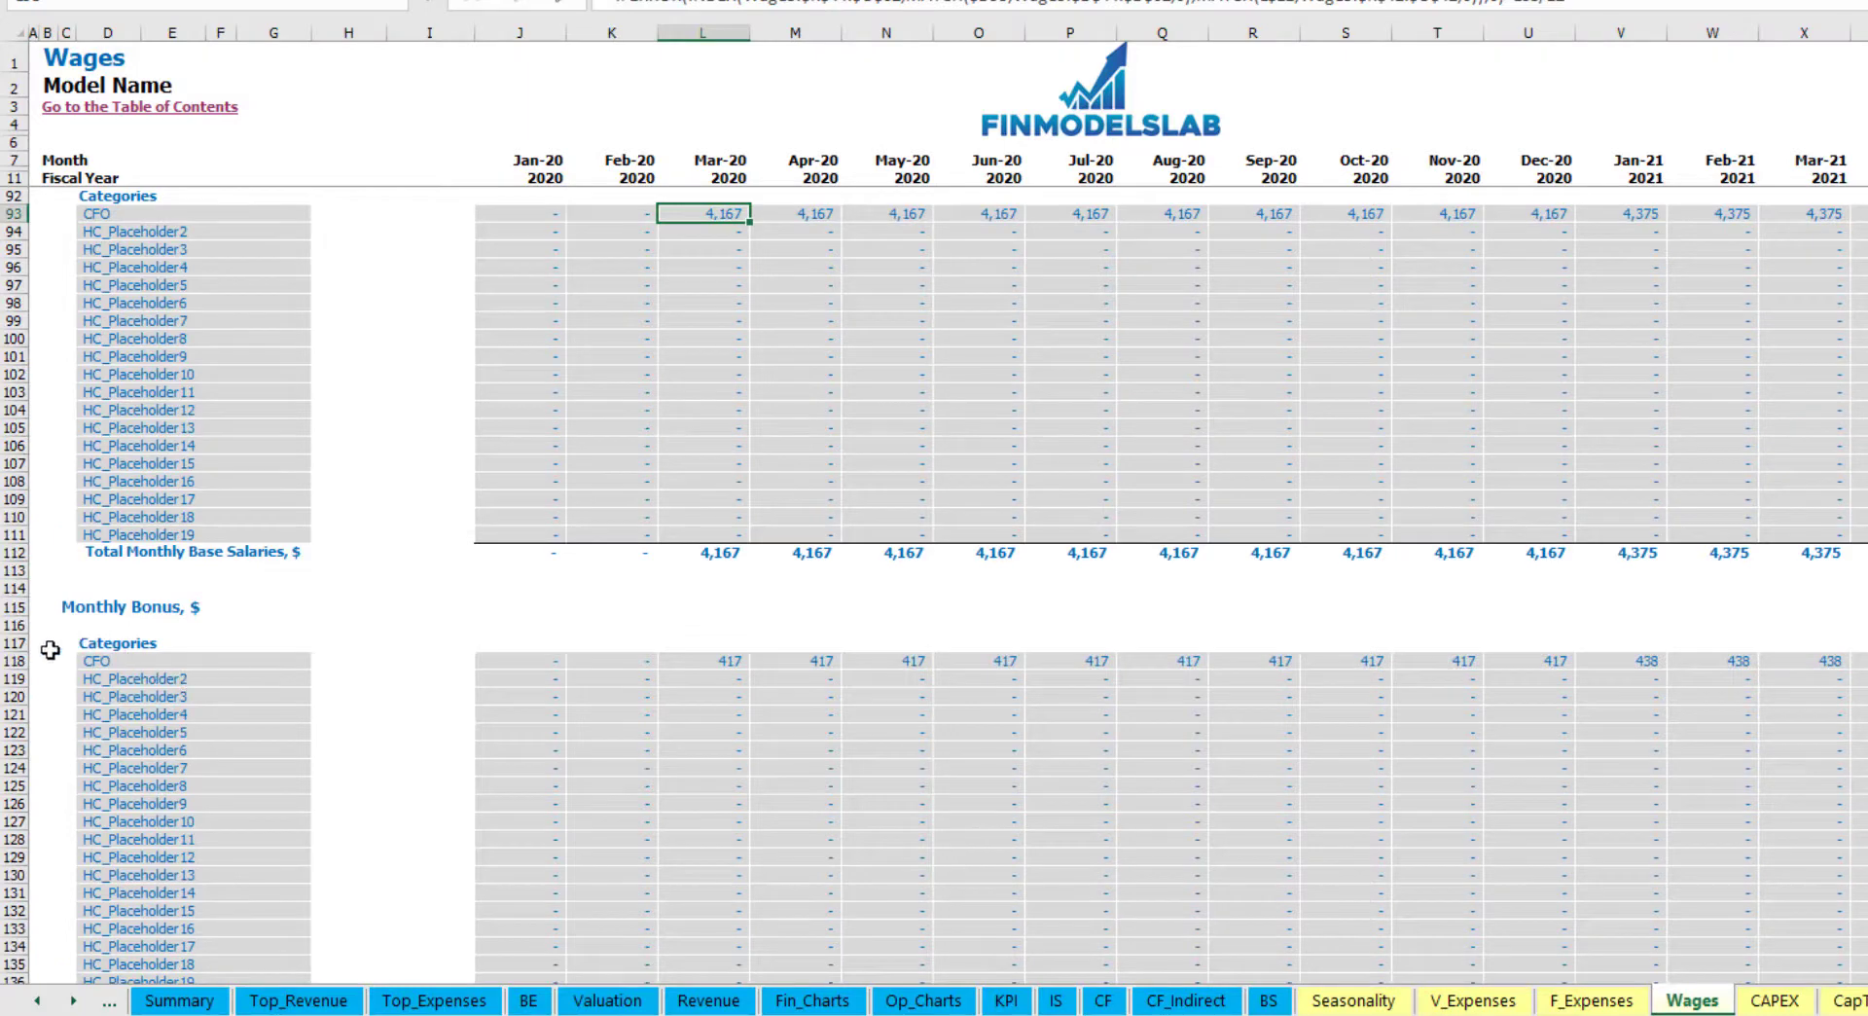
pyautogui.click(14, 661)
pyautogui.click(730, 661)
pyautogui.scroll(-7, 126, 686)
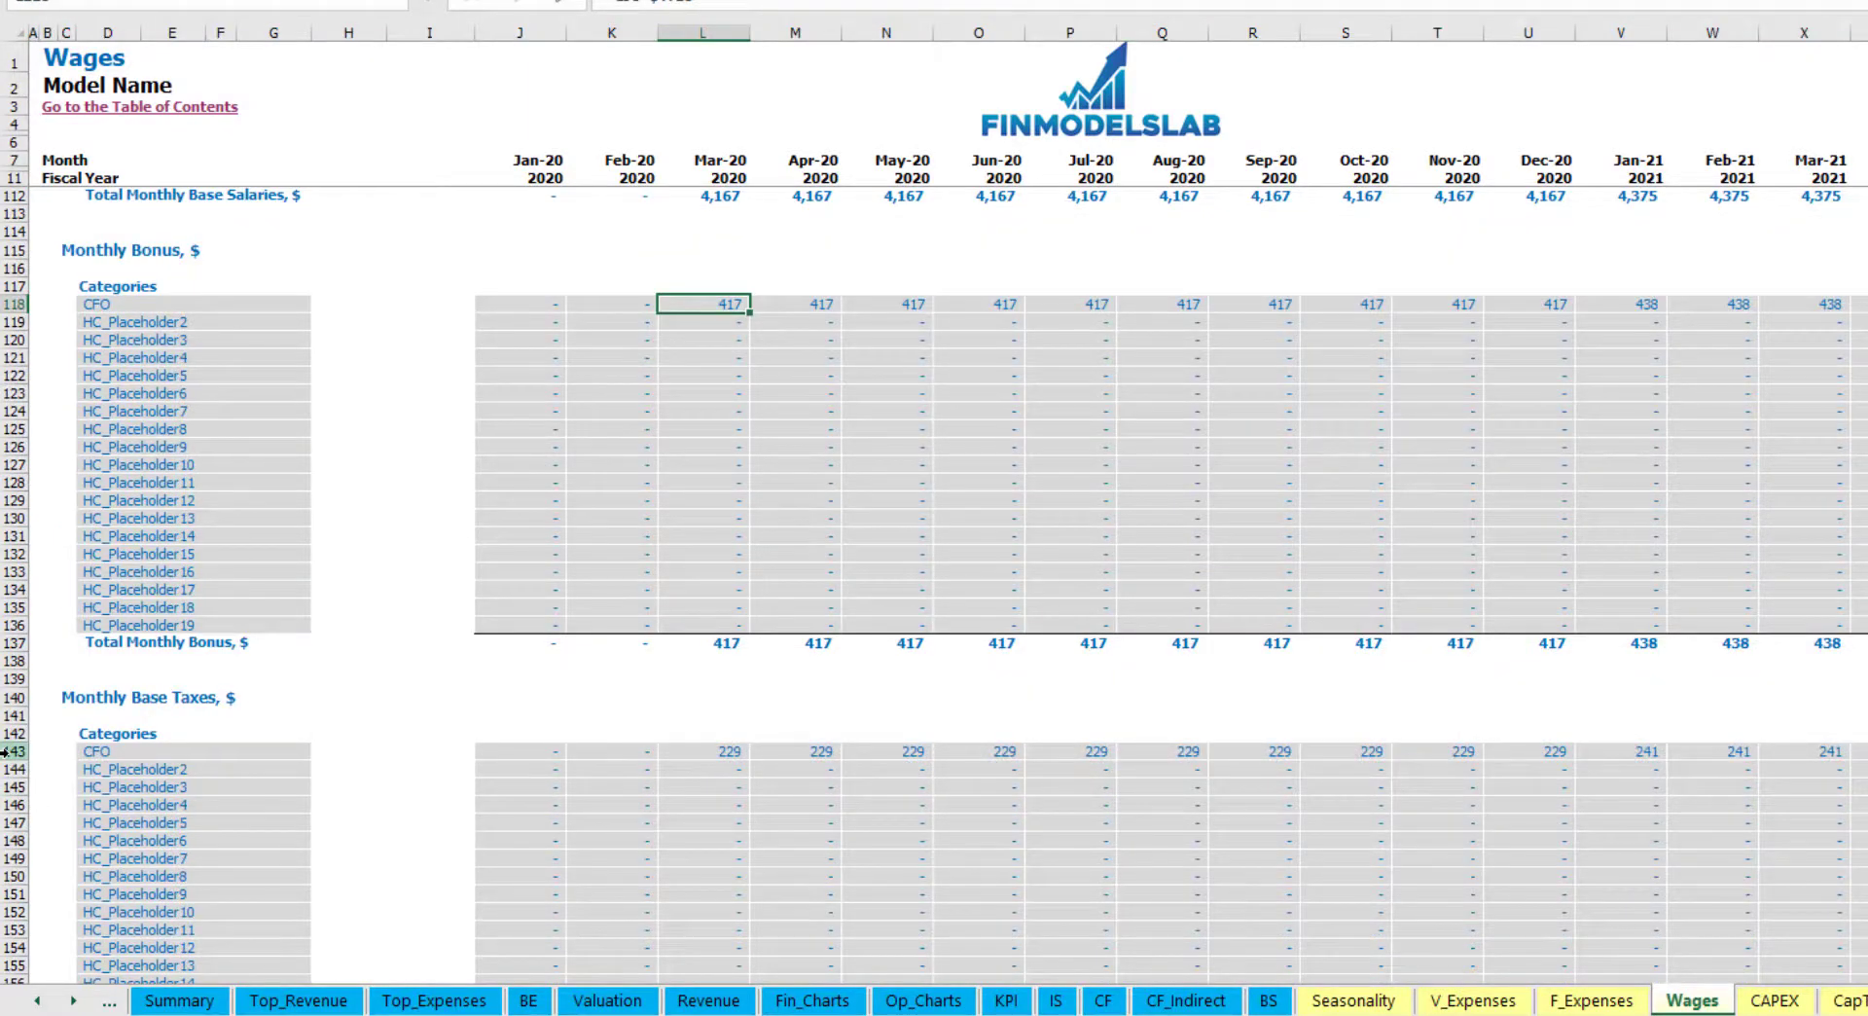
pyautogui.click(14, 752)
# Step: Rename the second staff category, HC_Placeholder2, as Admin HC in the salary assumptions
pyautogui.scroll(20, 864, 710)
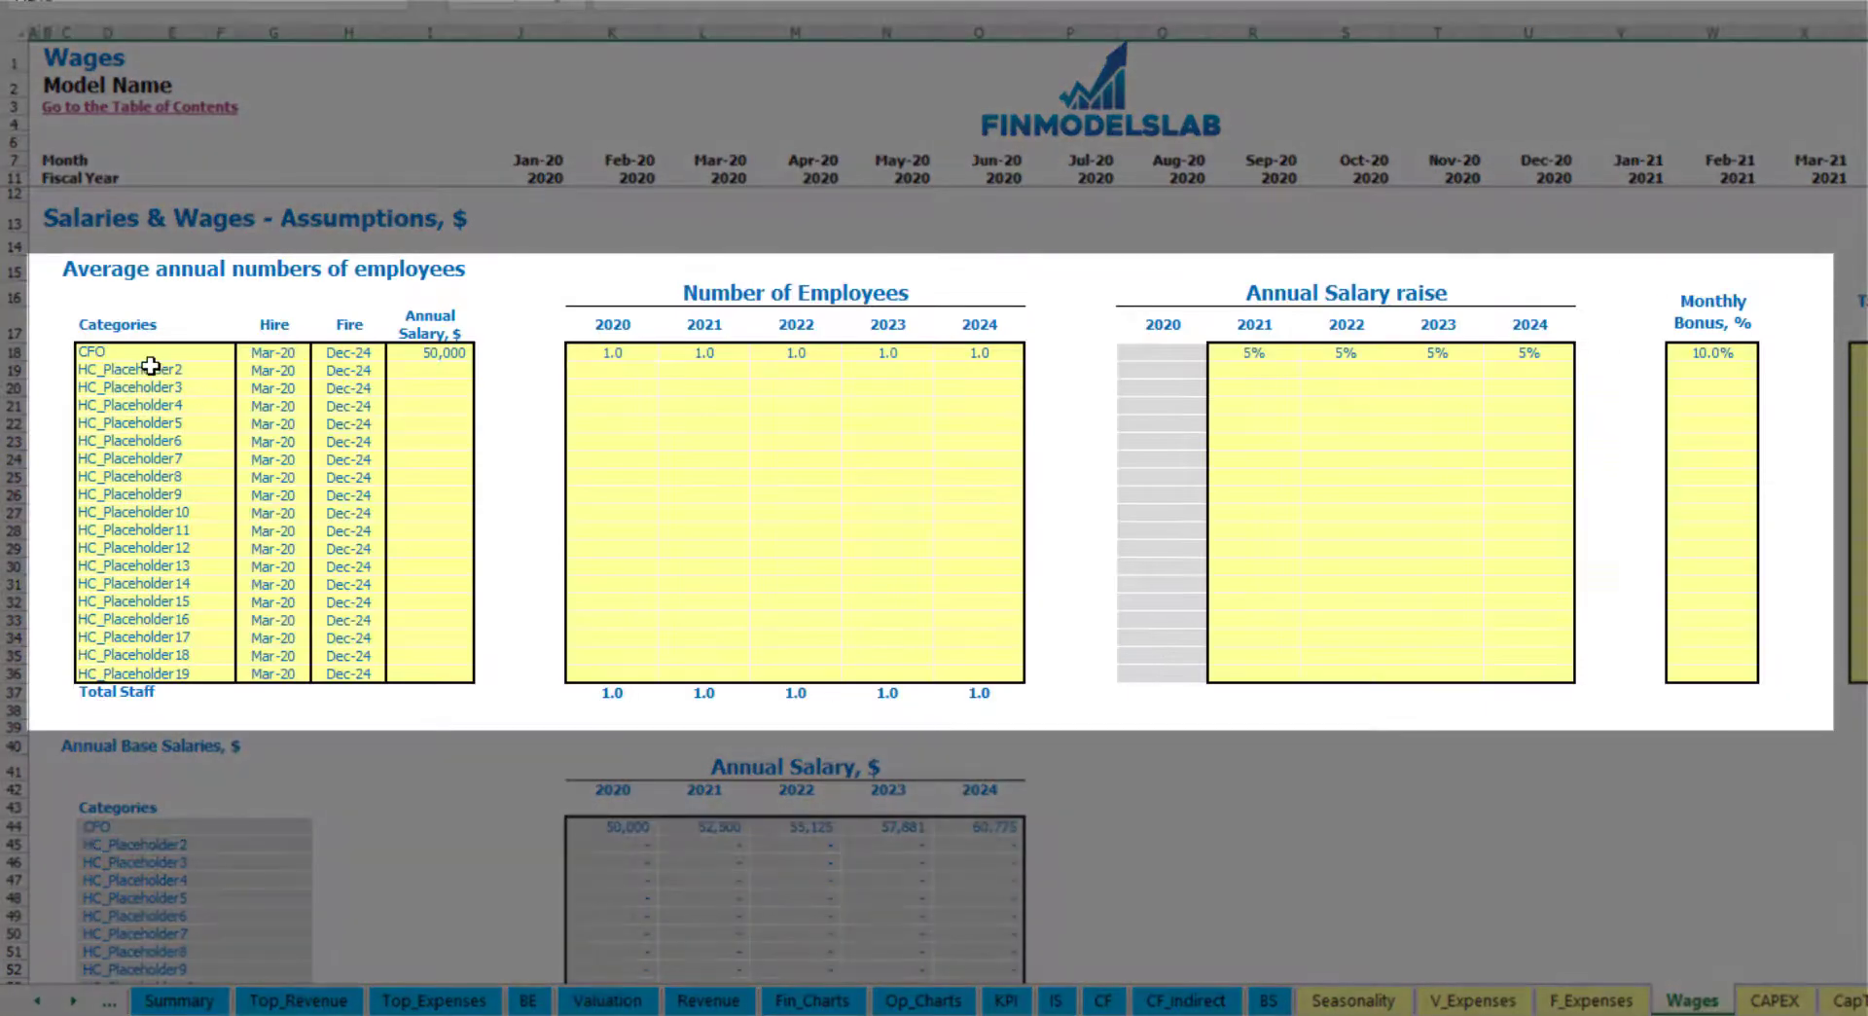
pyautogui.click(151, 367)
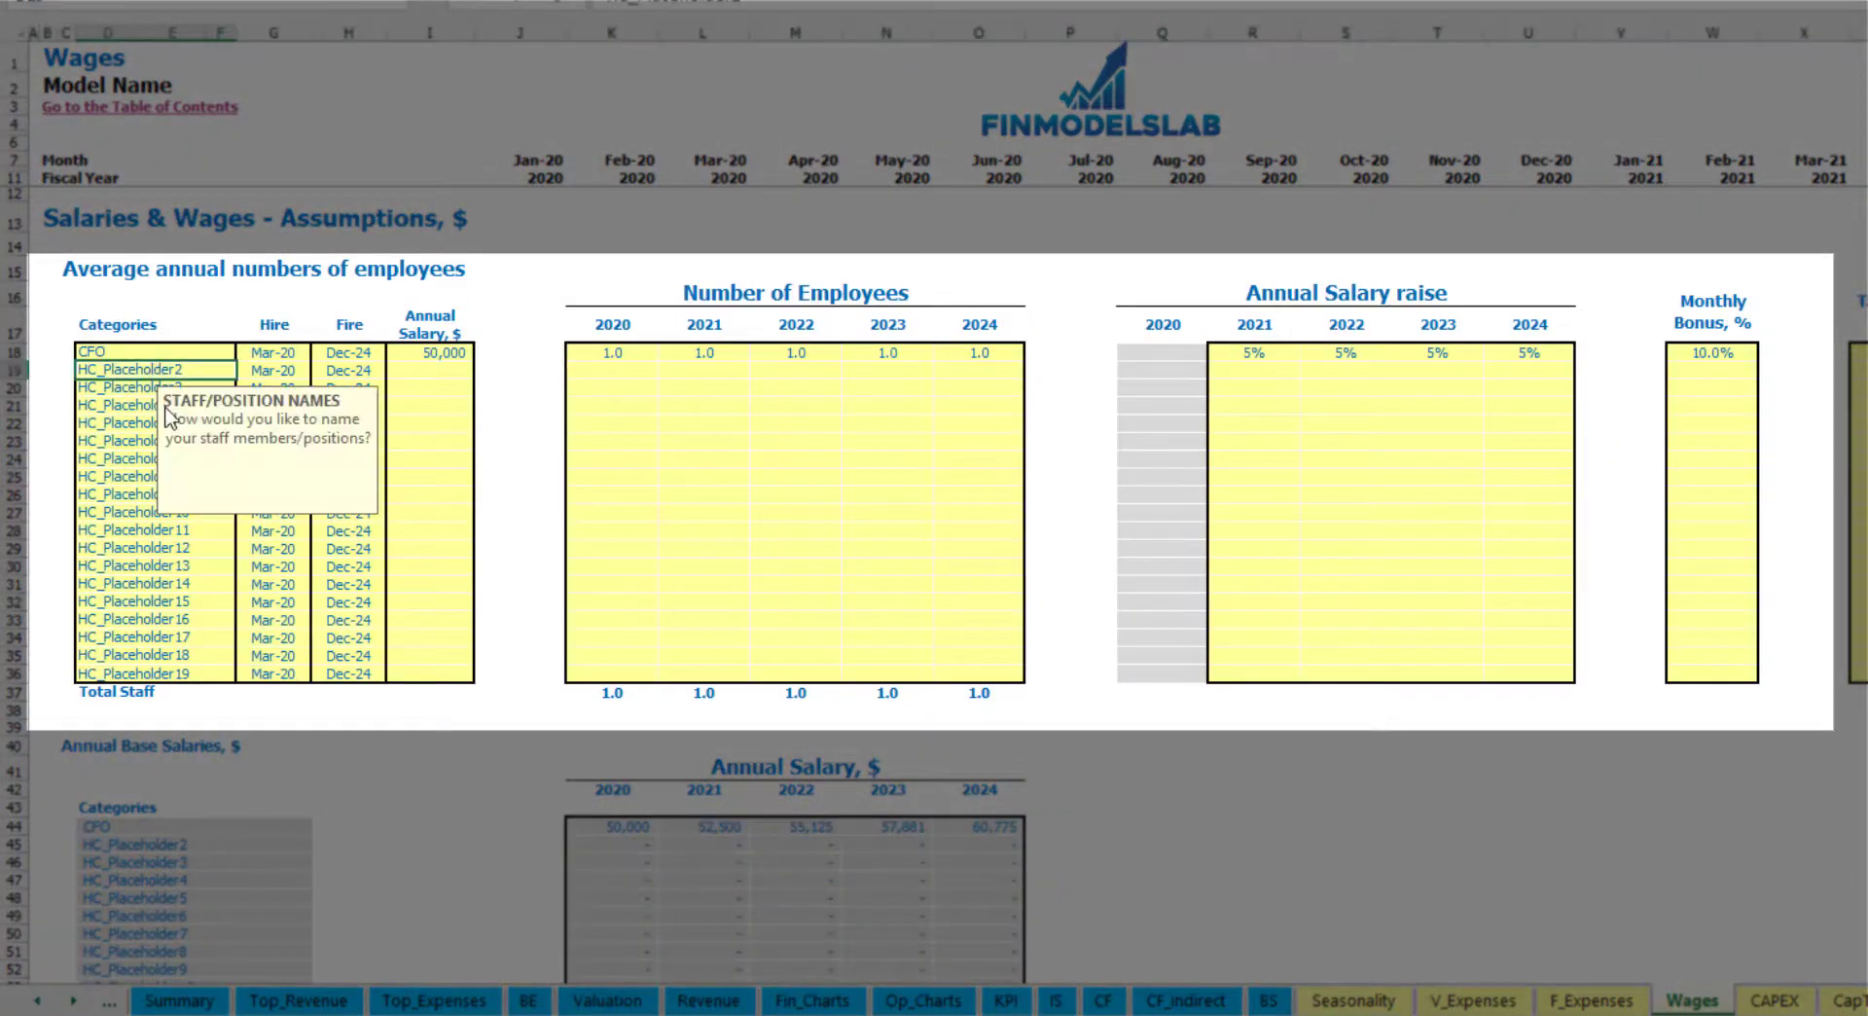
pyautogui.write('Admin HC')
pyautogui.press('Return')
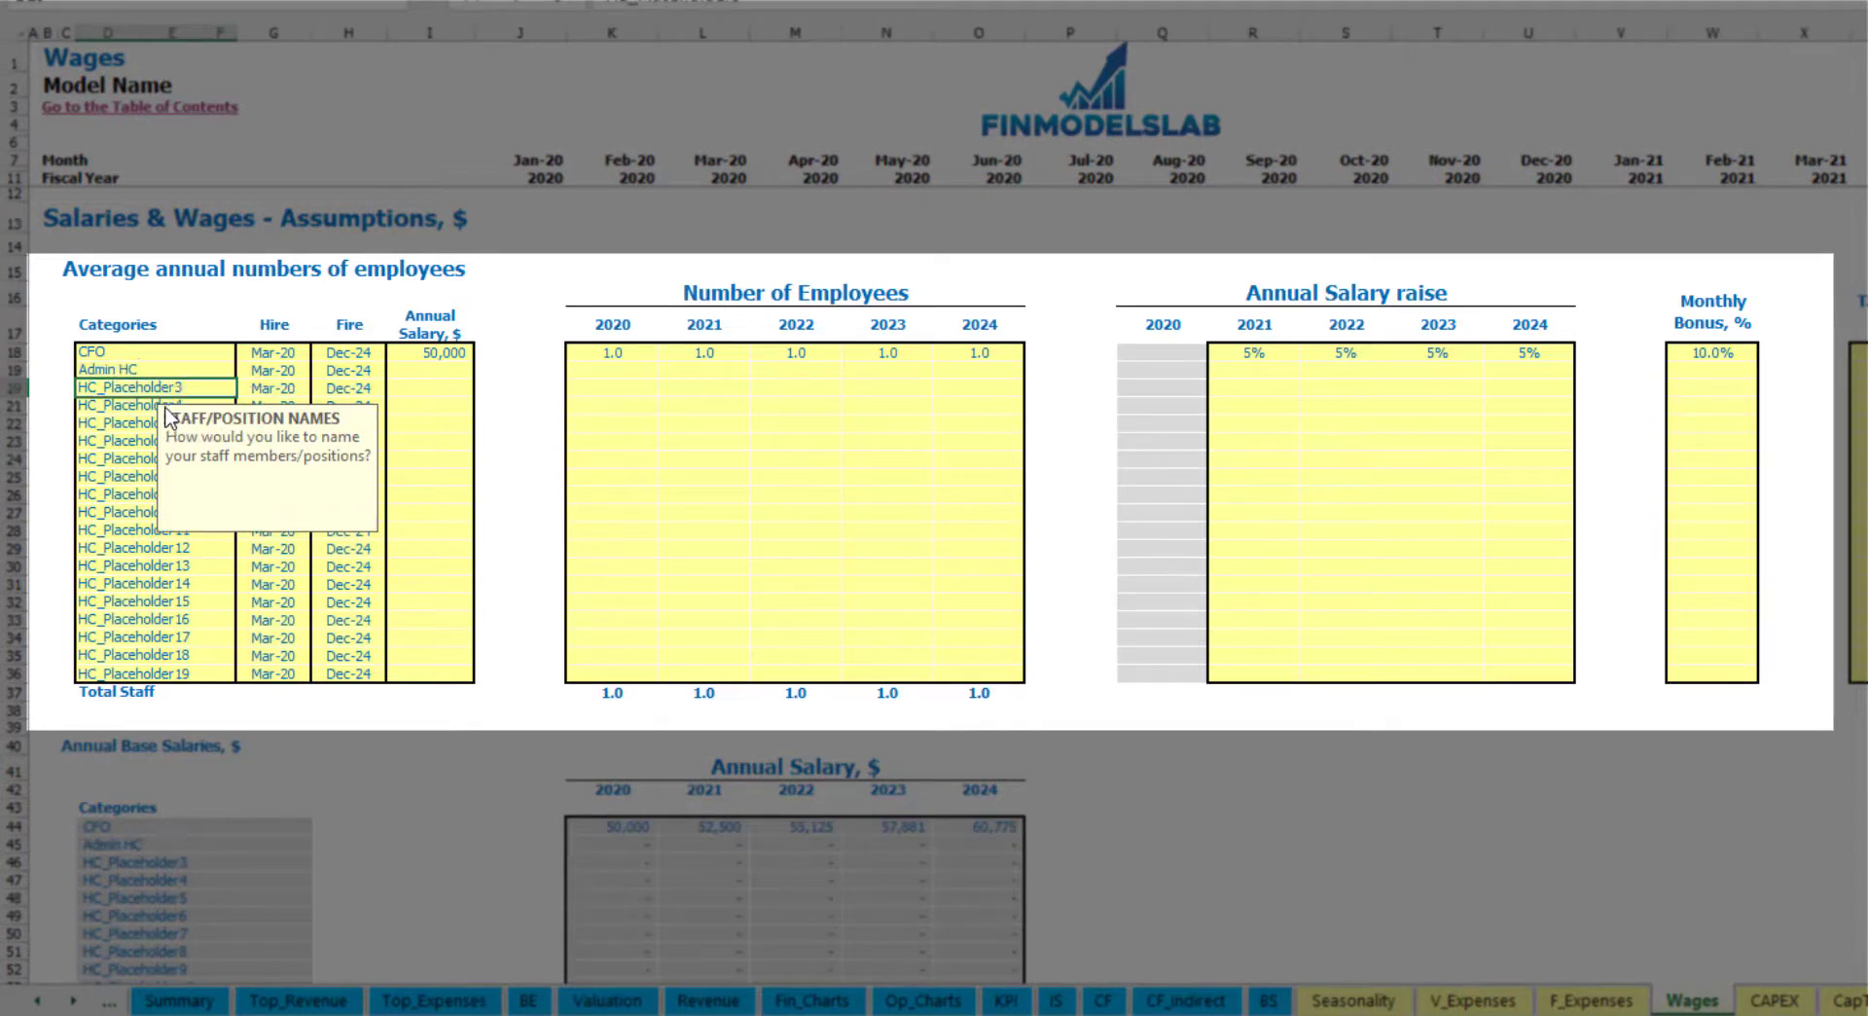
# Step: Set the Admin HC position's hire date to Apr-20 and its annual salary to $30,000
pyautogui.click(290, 370)
pyautogui.click(320, 371)
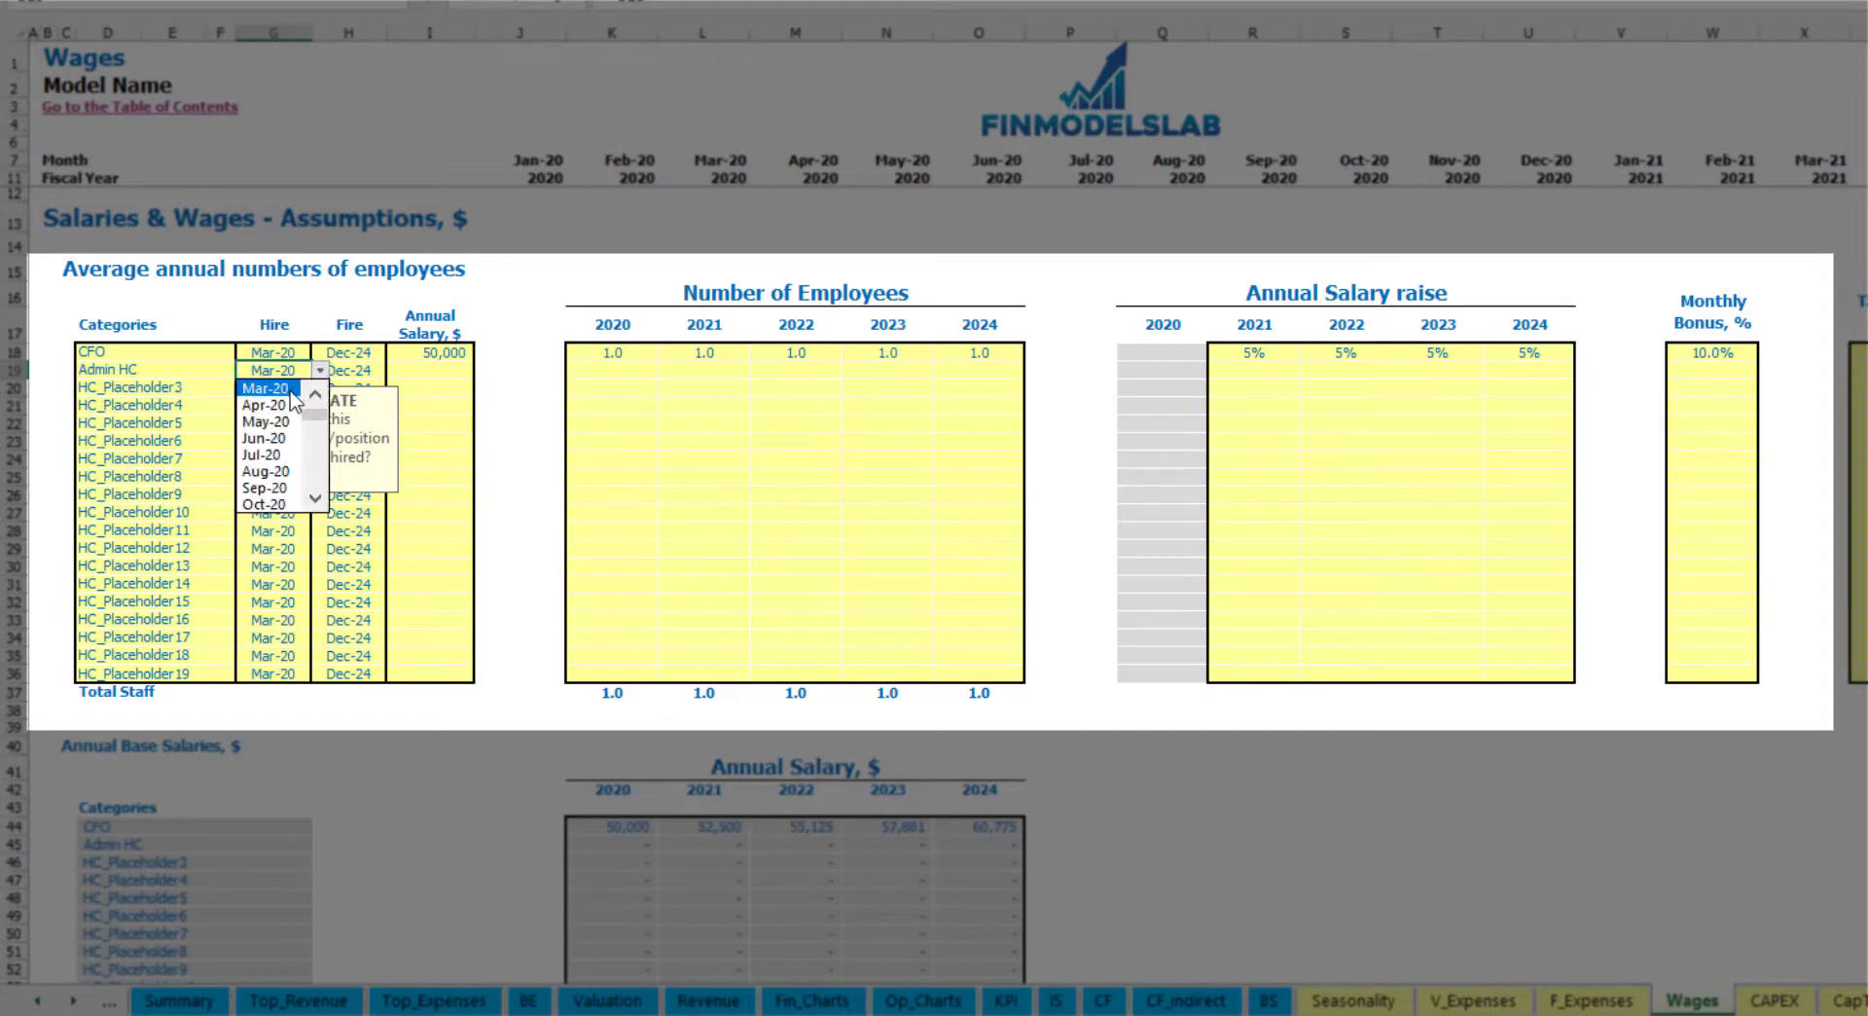
pyautogui.click(296, 401)
pyautogui.click(372, 373)
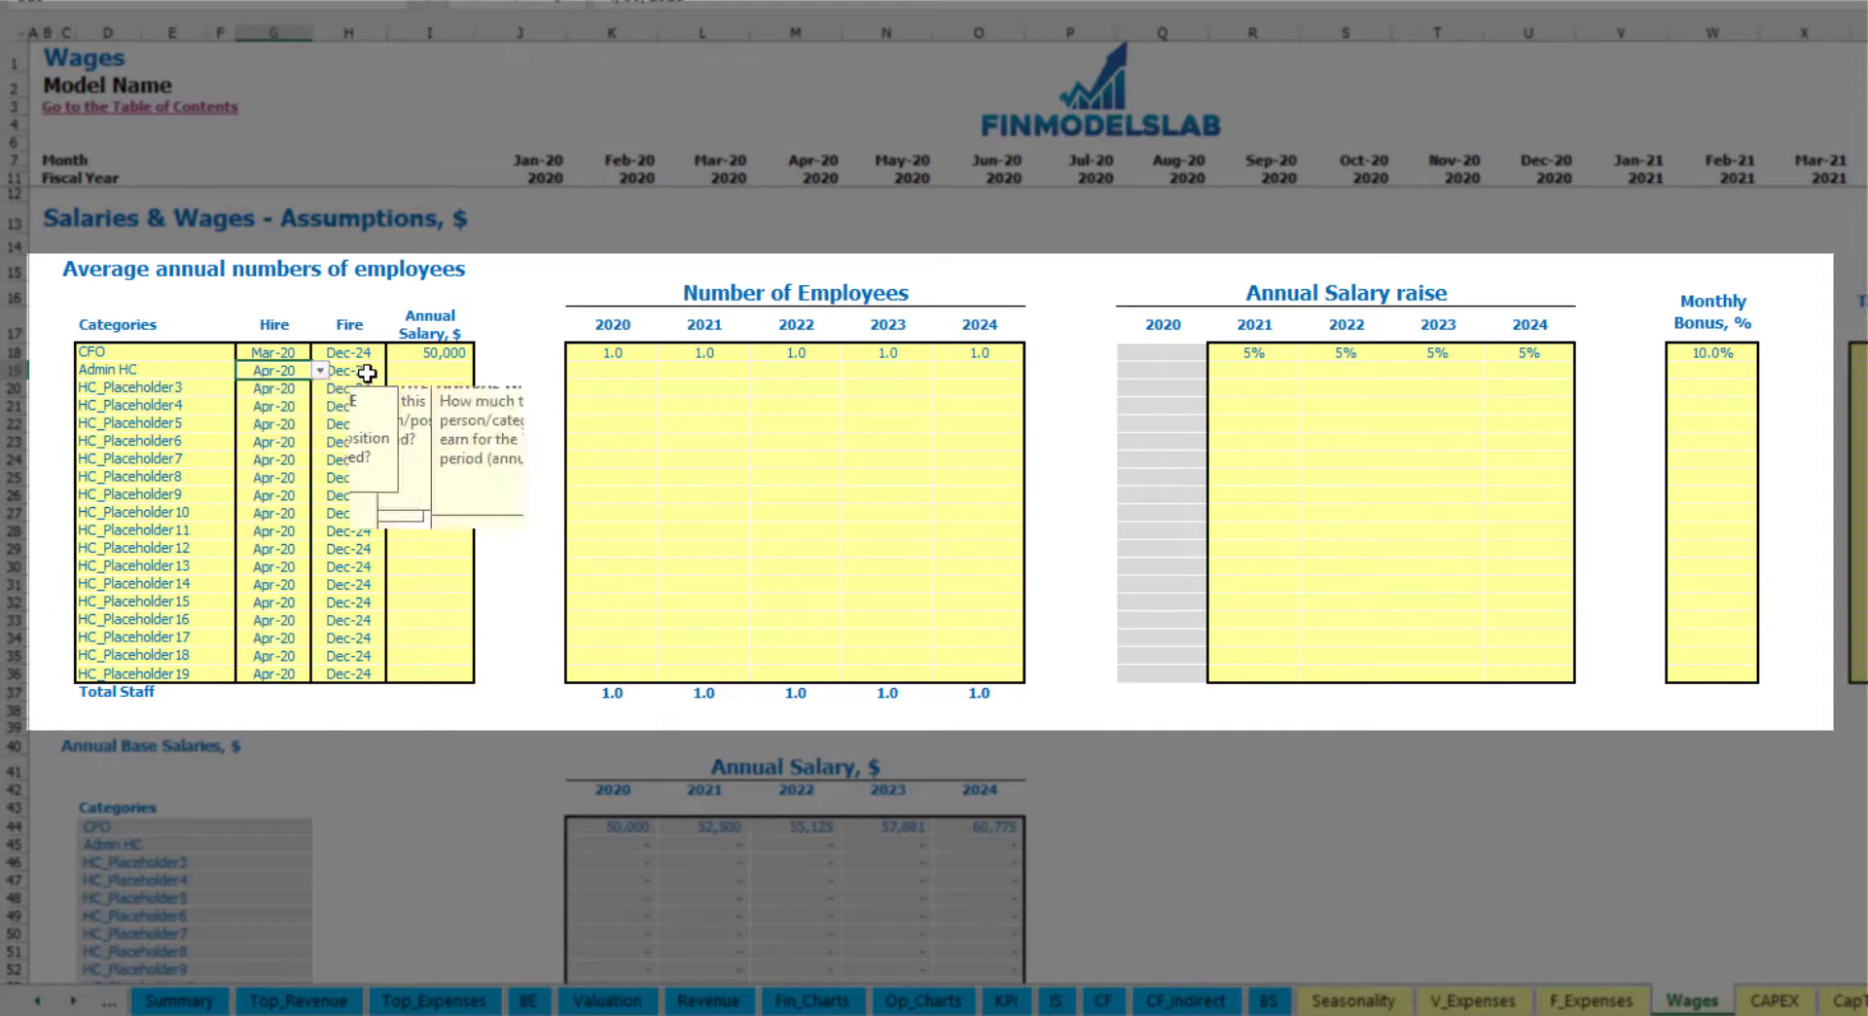
pyautogui.click(425, 367)
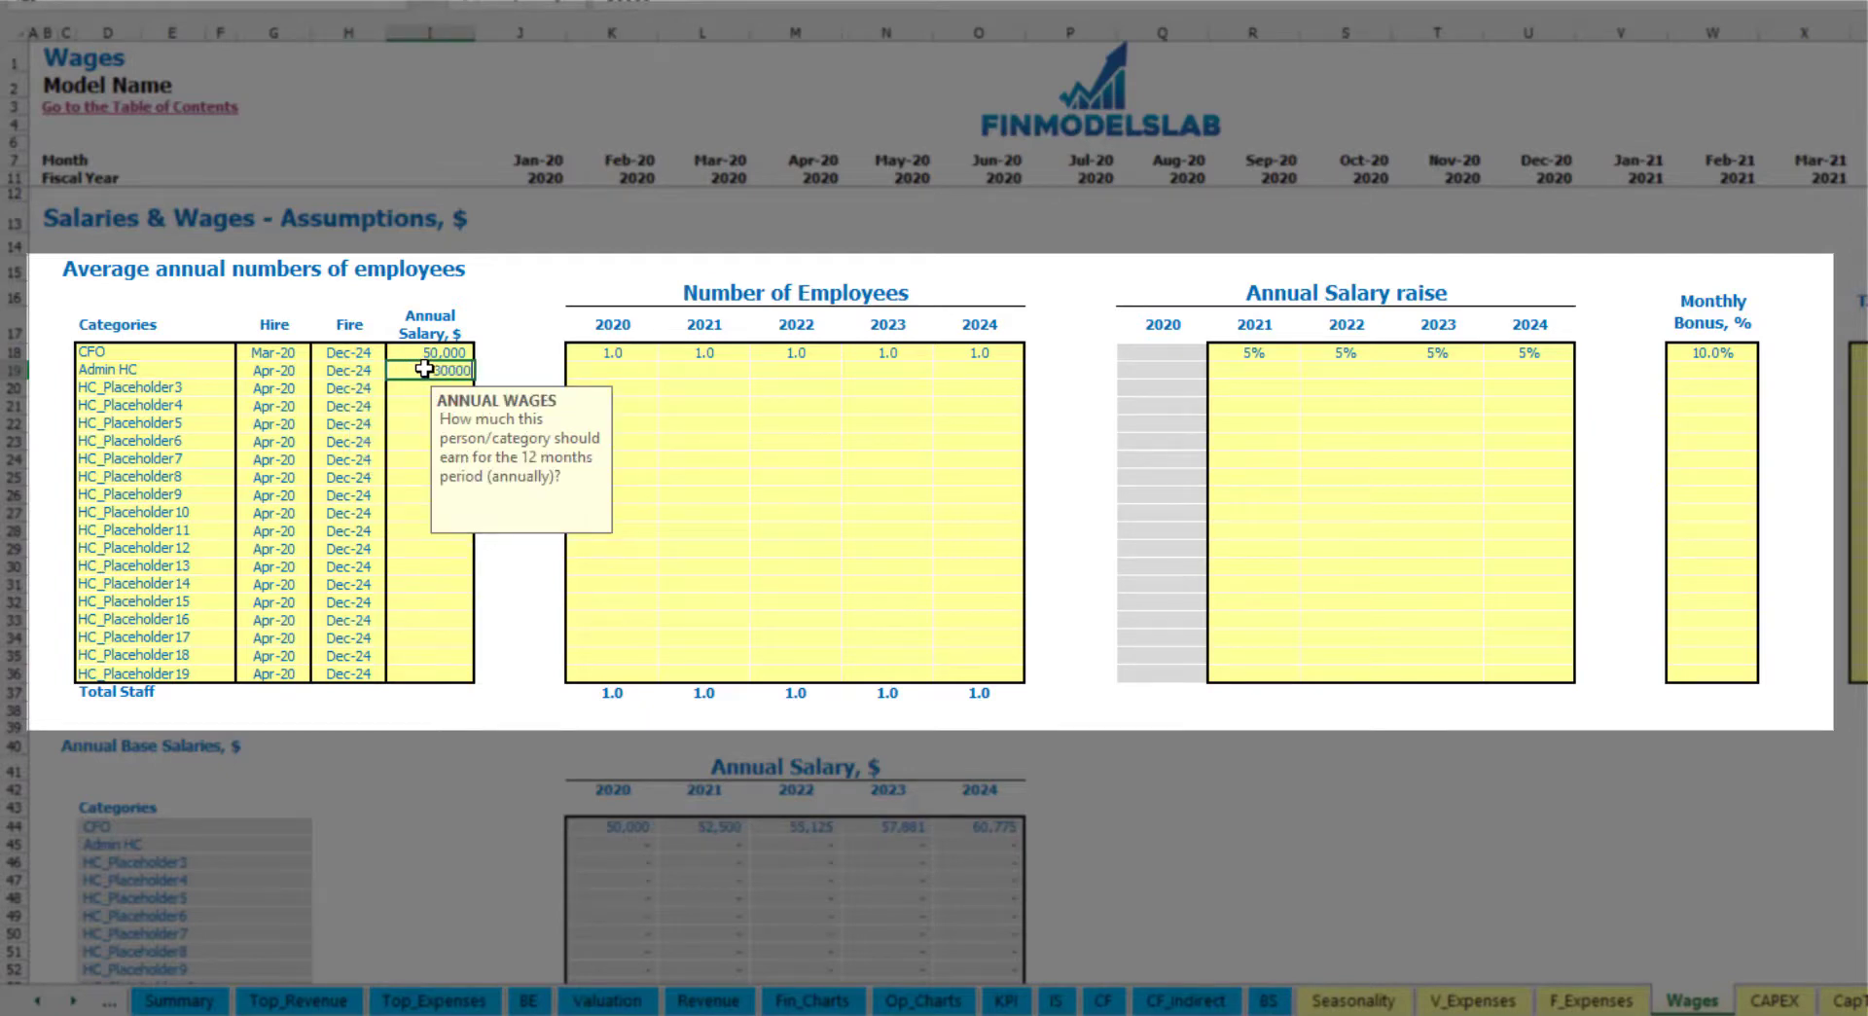
pyautogui.write('30000')
# Step: Enter 2, 4, 6, 8 and 10 Admin HC employees for the years 2020 through 2024
pyautogui.click(630, 368)
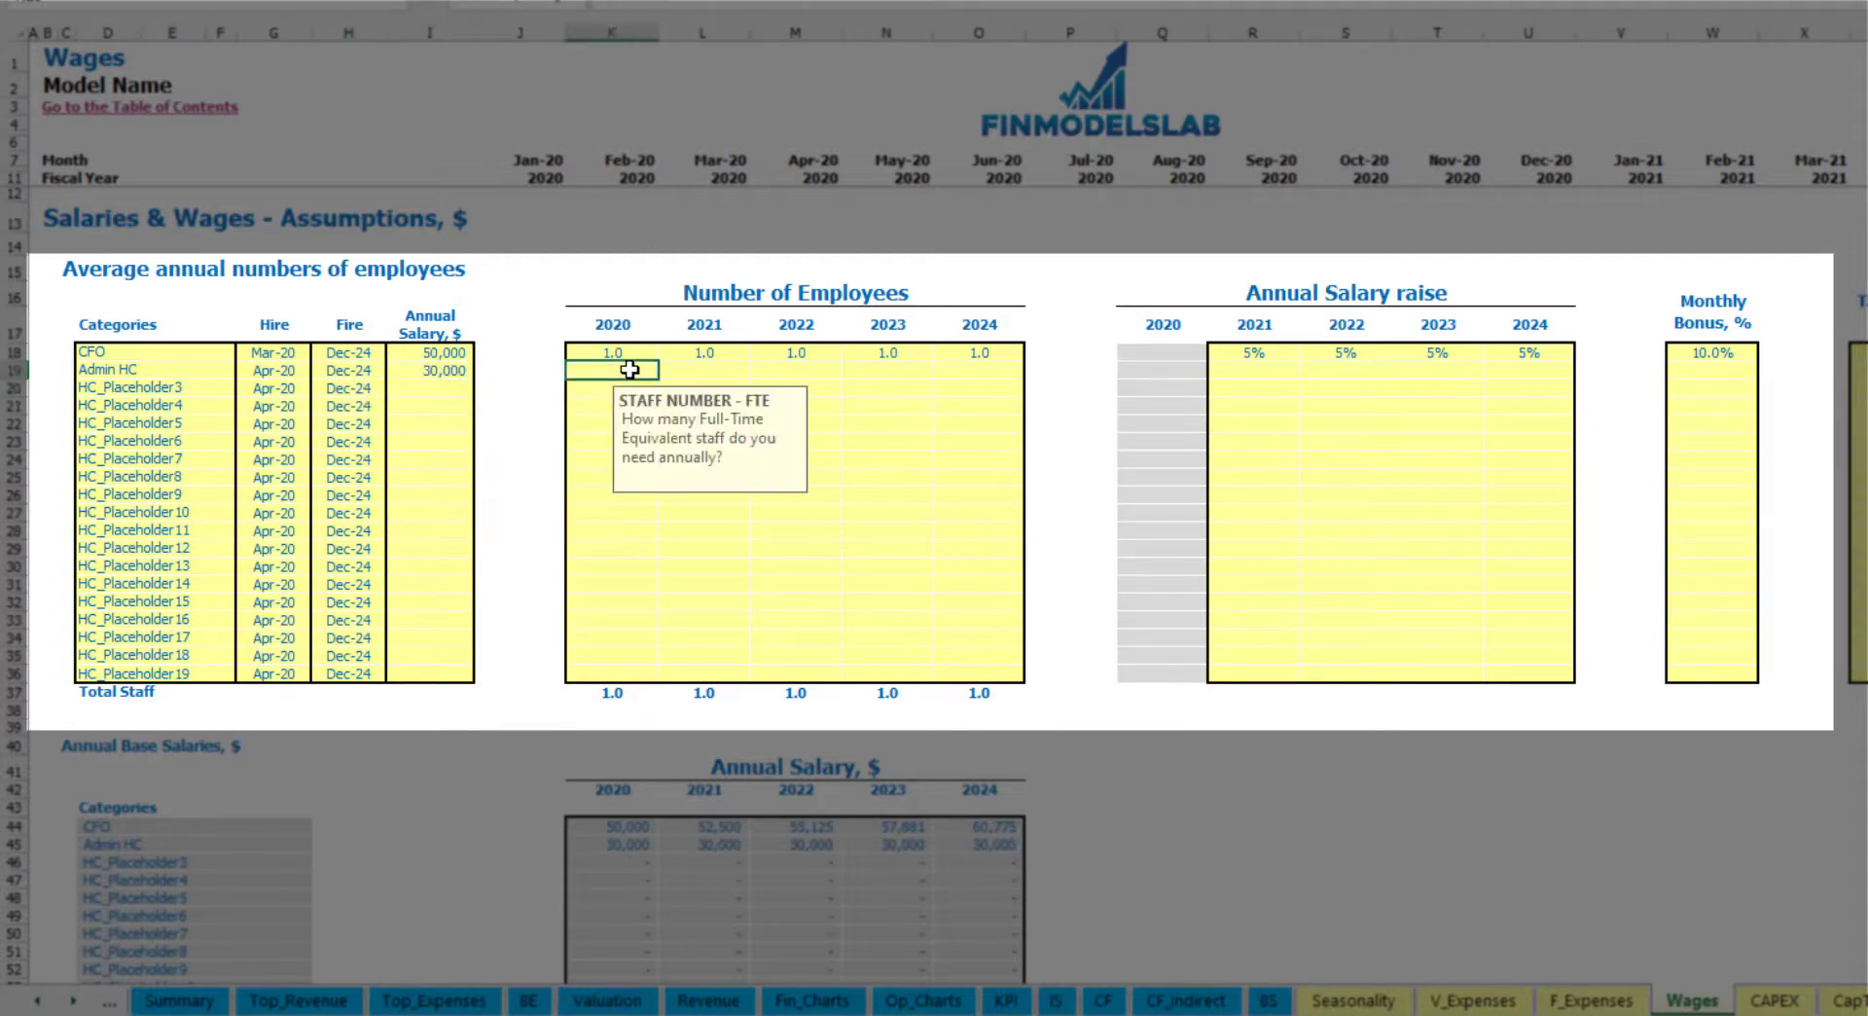
pyautogui.press('Tab')
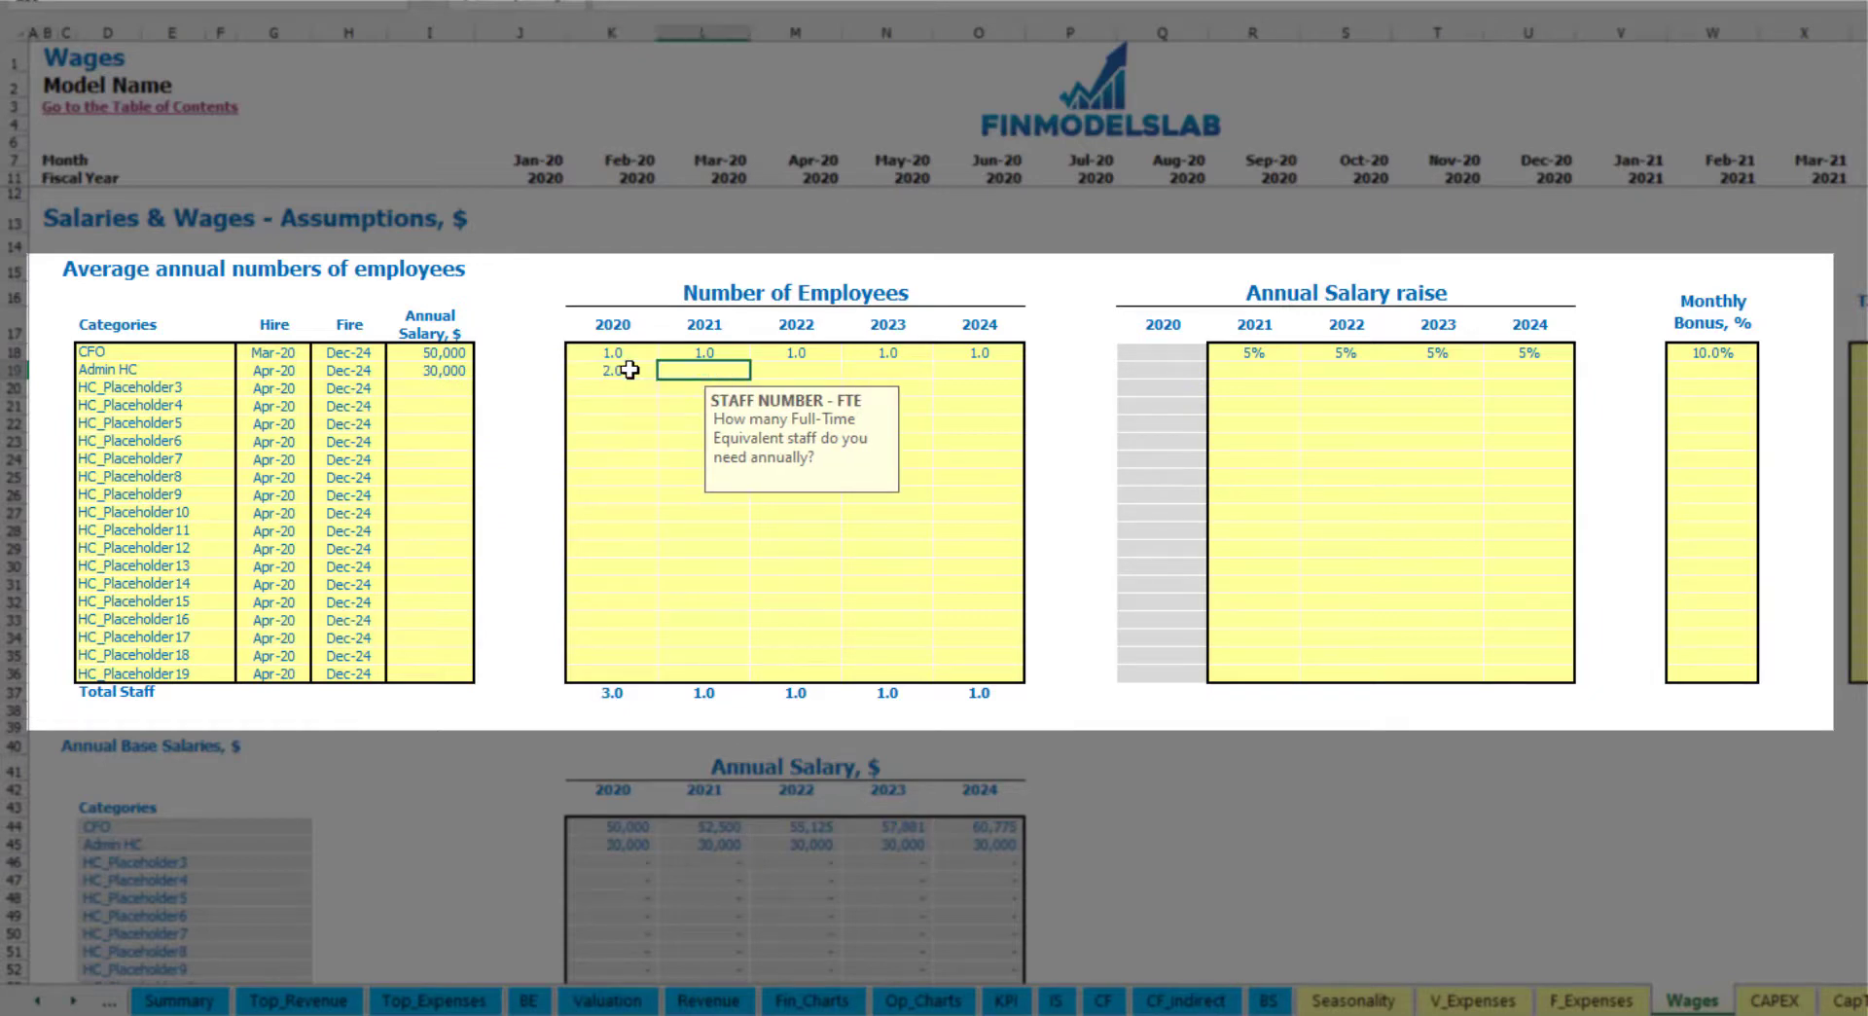
pyautogui.write('4')
pyautogui.press('Tab')
pyautogui.write('6')
pyautogui.press('Tab')
pyautogui.write('8')
pyautogui.press('Tab')
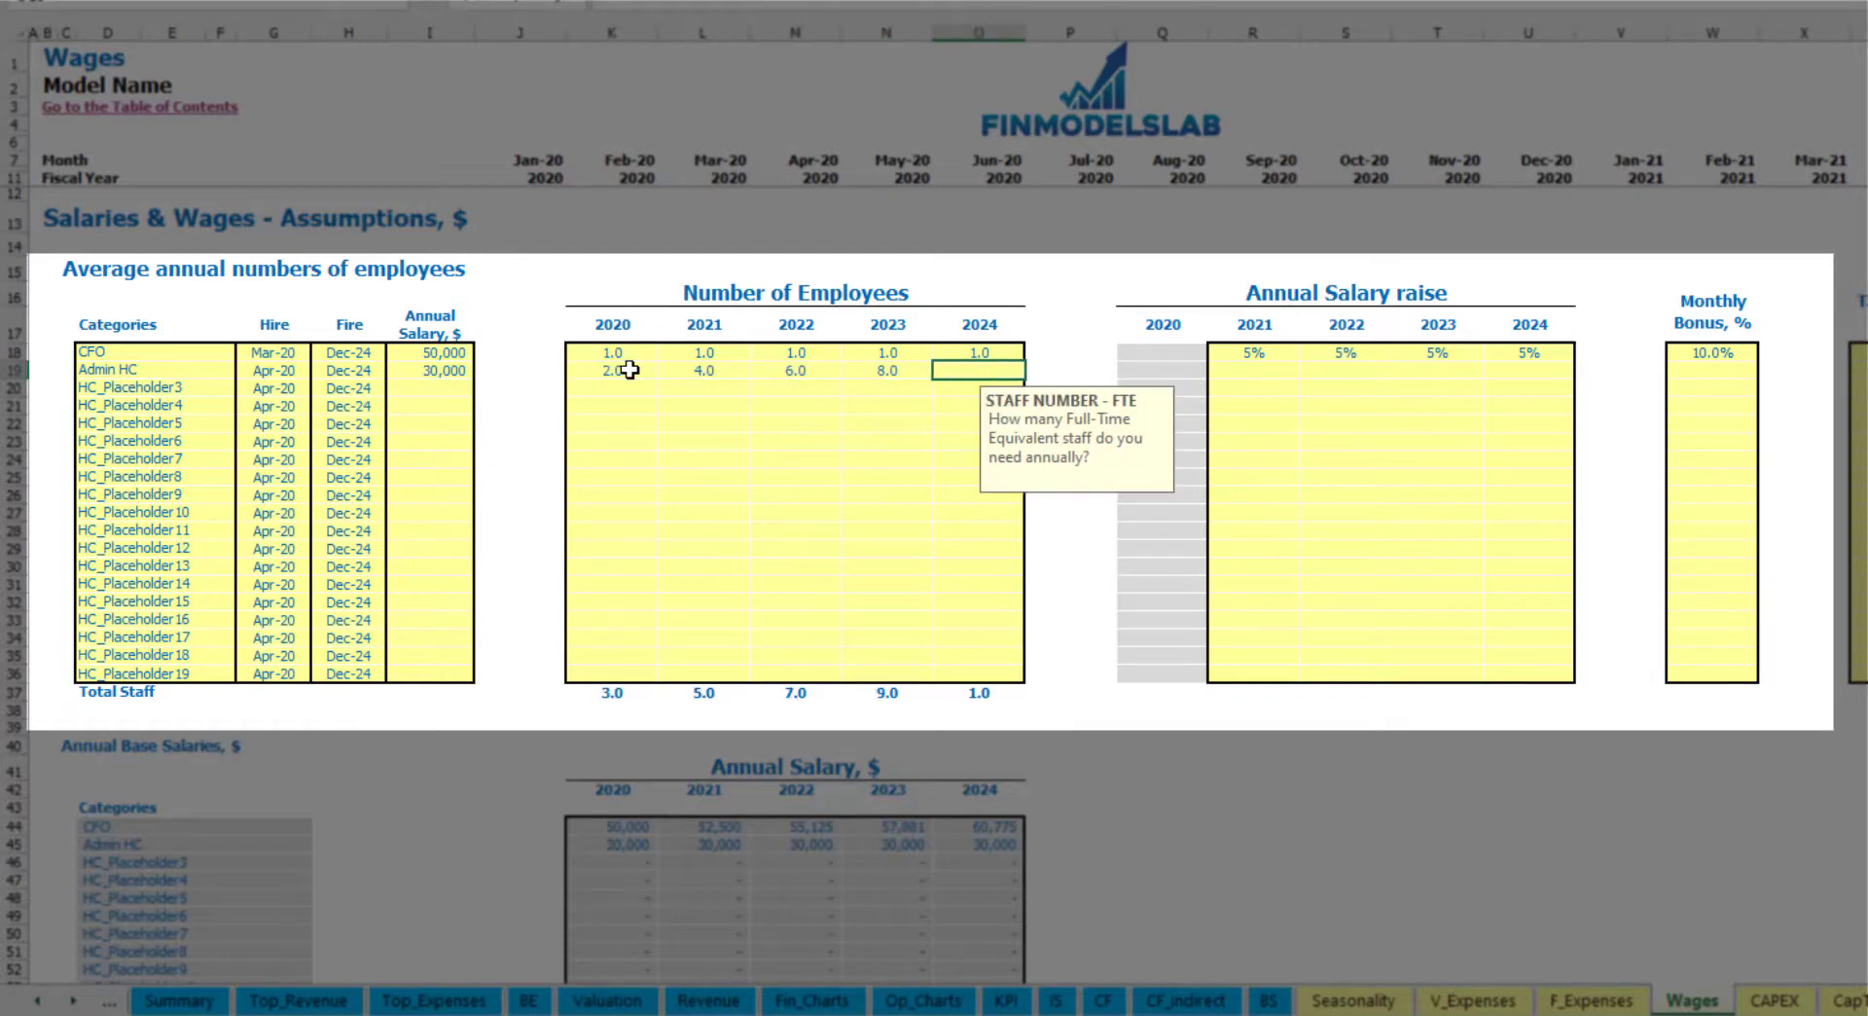
pyautogui.write('10')
pyautogui.press('Tab')
# Step: Set the Admin HC annual salary raise to 3% for each year from 2021 to 2024
pyautogui.click(1248, 369)
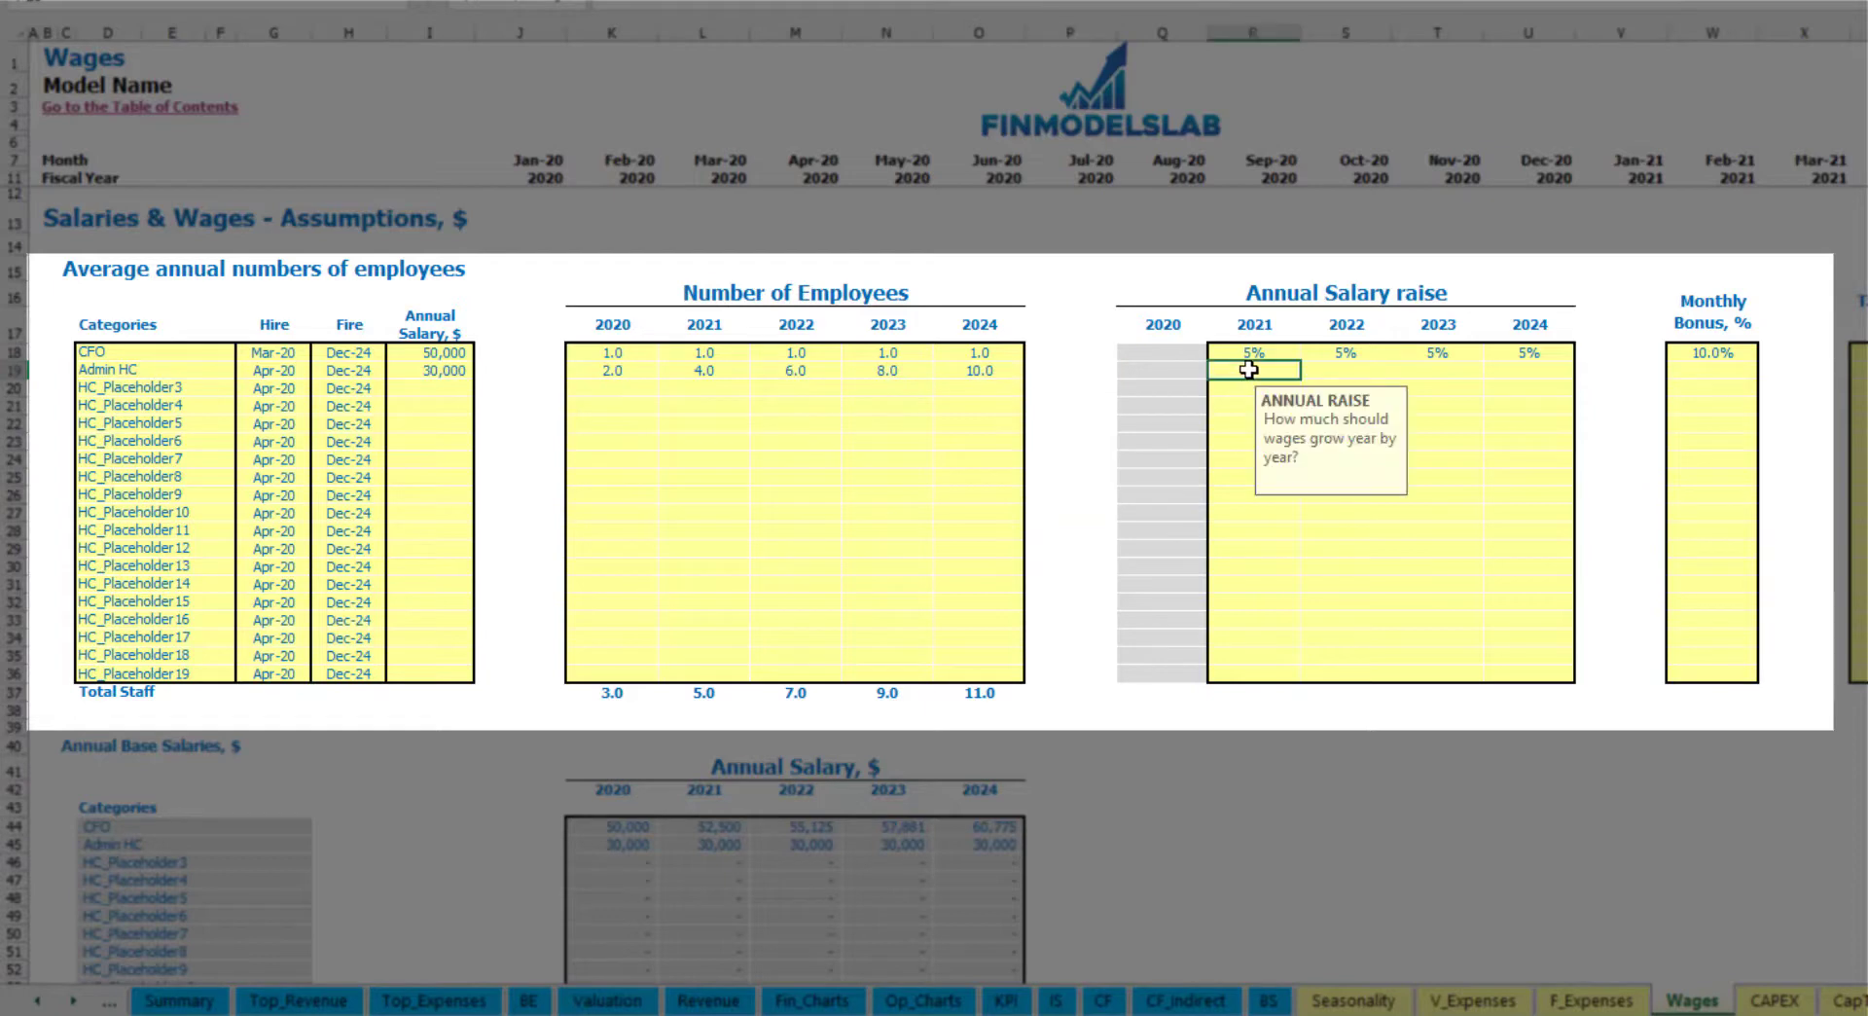
pyautogui.hotkey('ctrl', 'Return')
pyautogui.hotkey('ctrl', 'c')
pyautogui.press('Right')
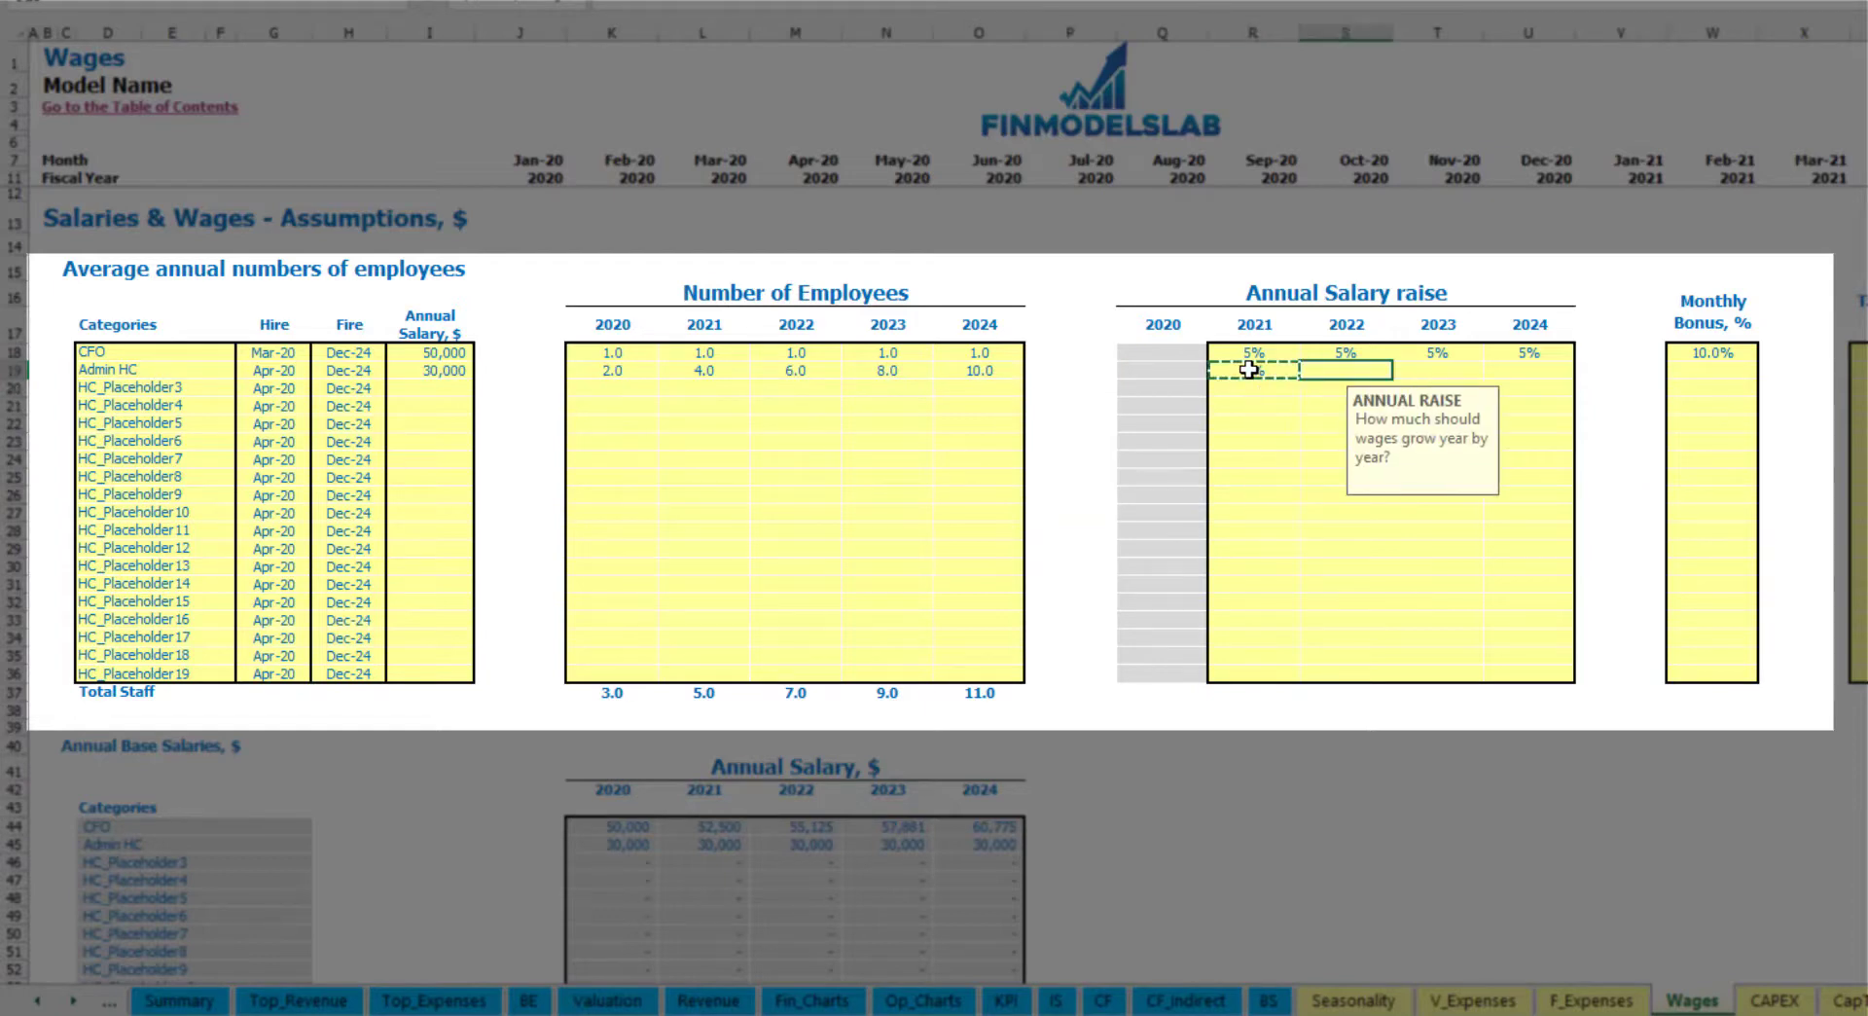
pyautogui.hotkey('shift', 'Right')
pyautogui.hotkey('shift', 'Right')
# Step: Set the Admin HC monthly bonus to 5% and fill in the position's tax percentage
pyautogui.click(1740, 378)
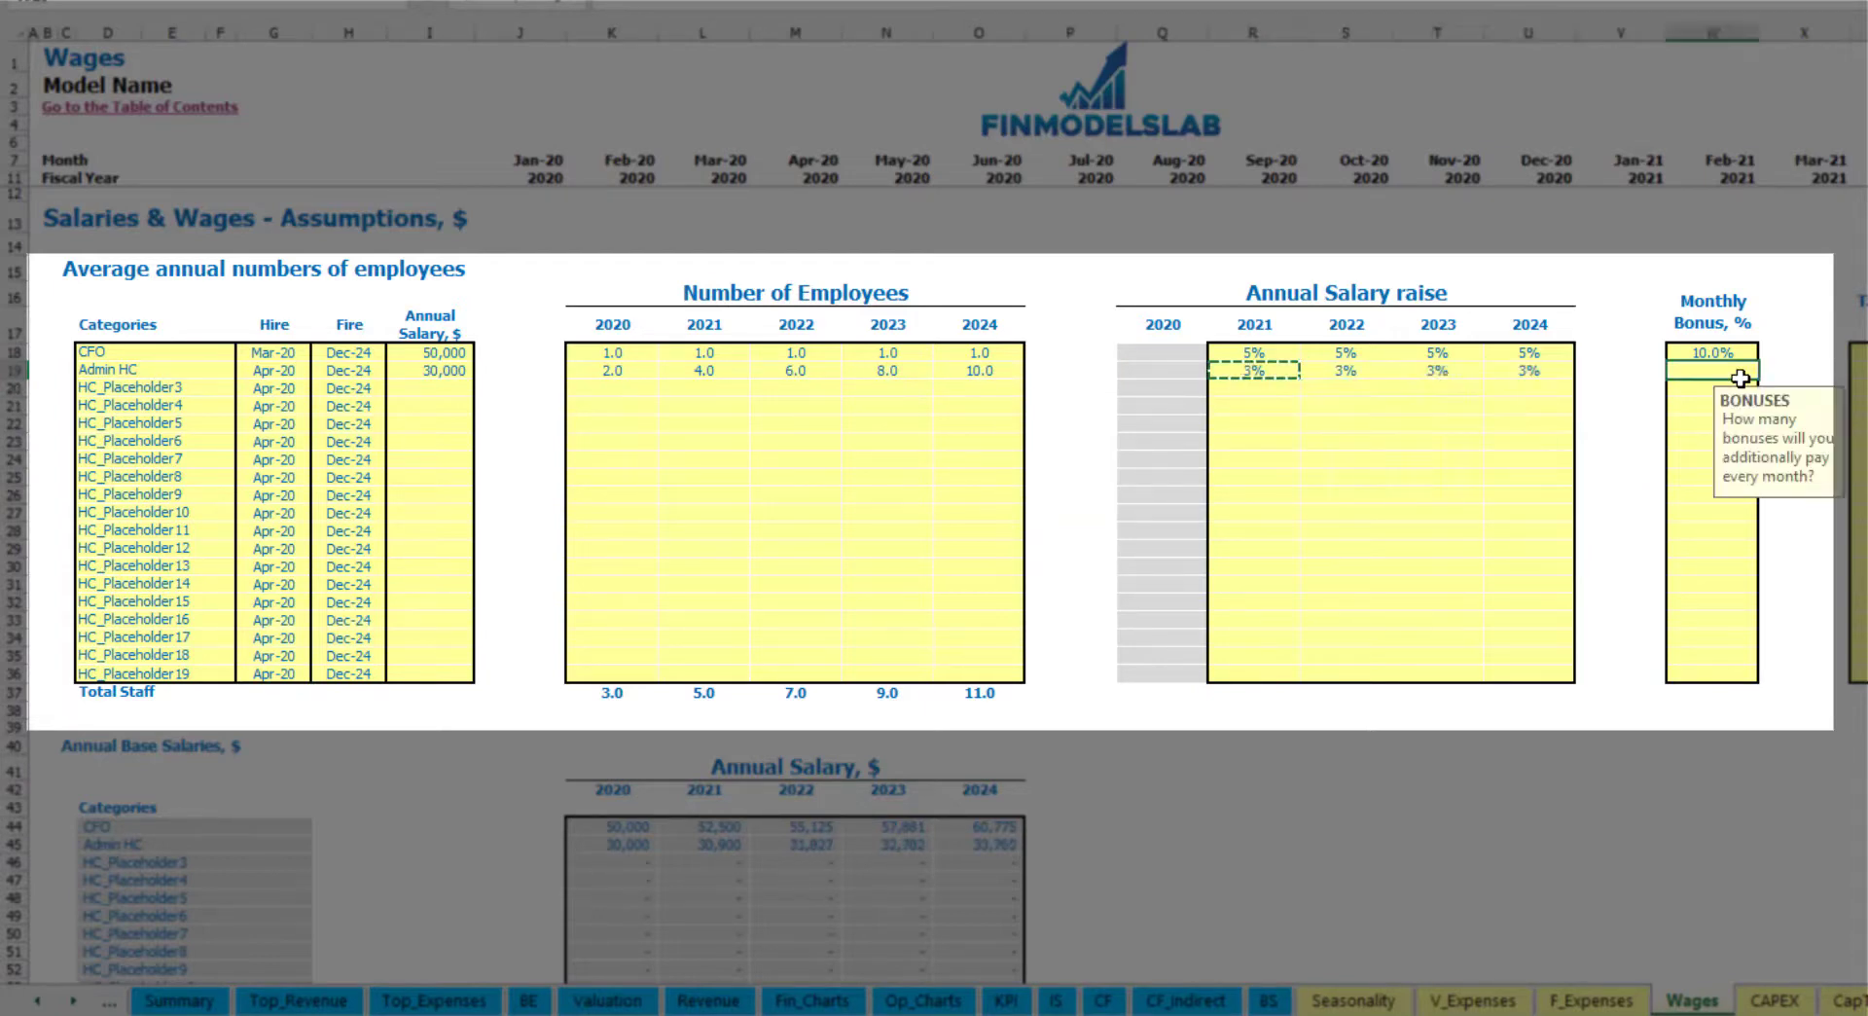
pyautogui.write('5')
pyautogui.press('Return')
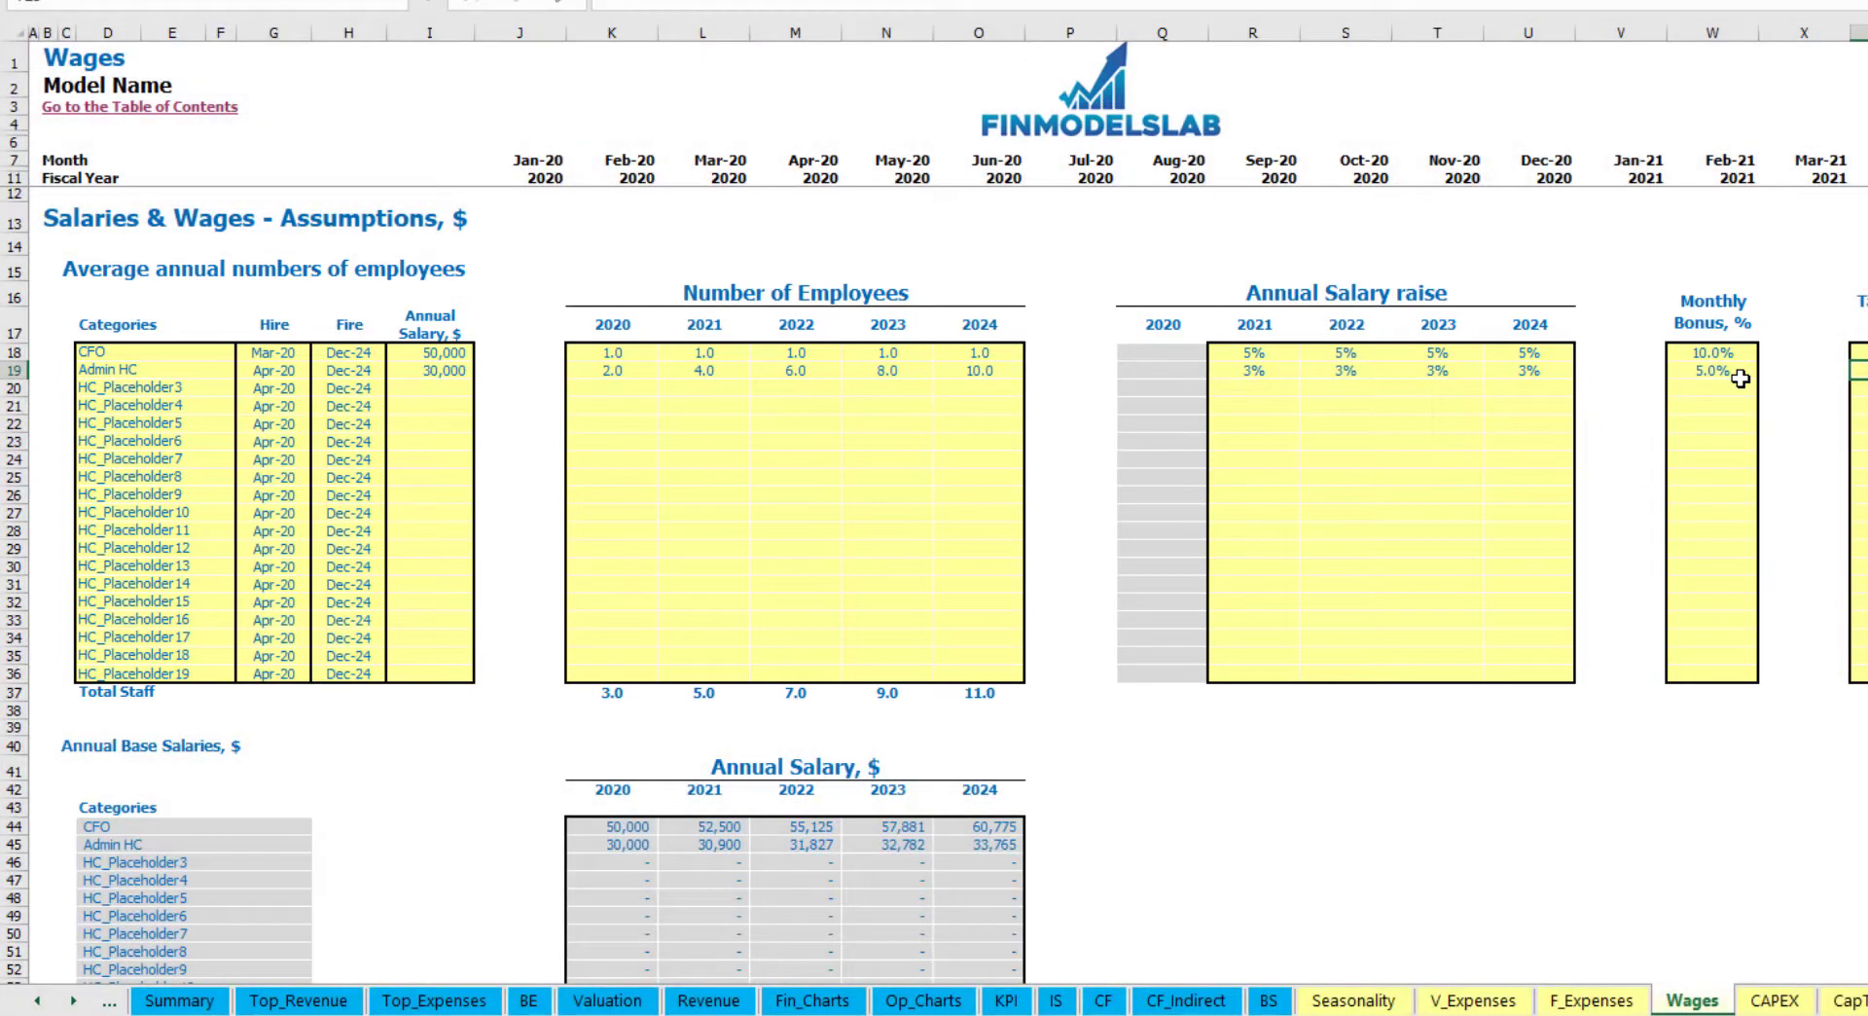
pyautogui.press('Return')
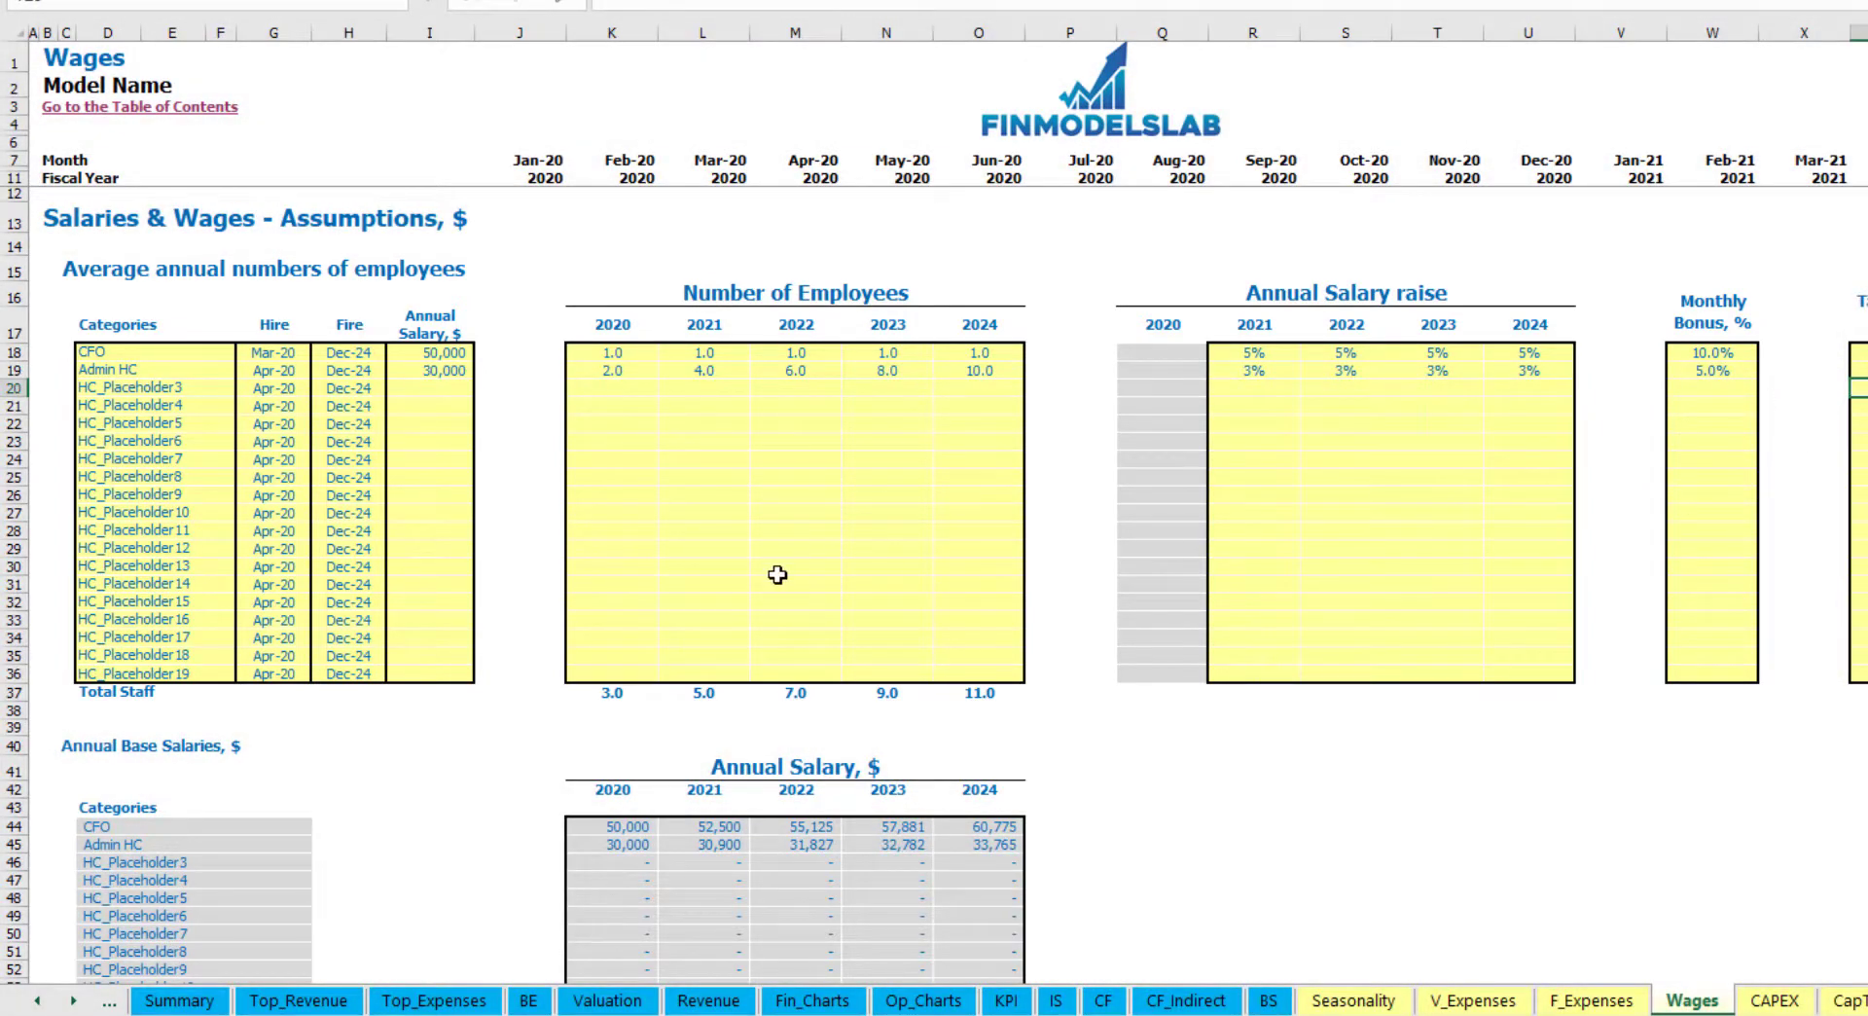
# Step: Examine the Admin HC monthly headcount across the forecast years in the Total Staff Numbers section
pyautogui.scroll(-13, 777, 575)
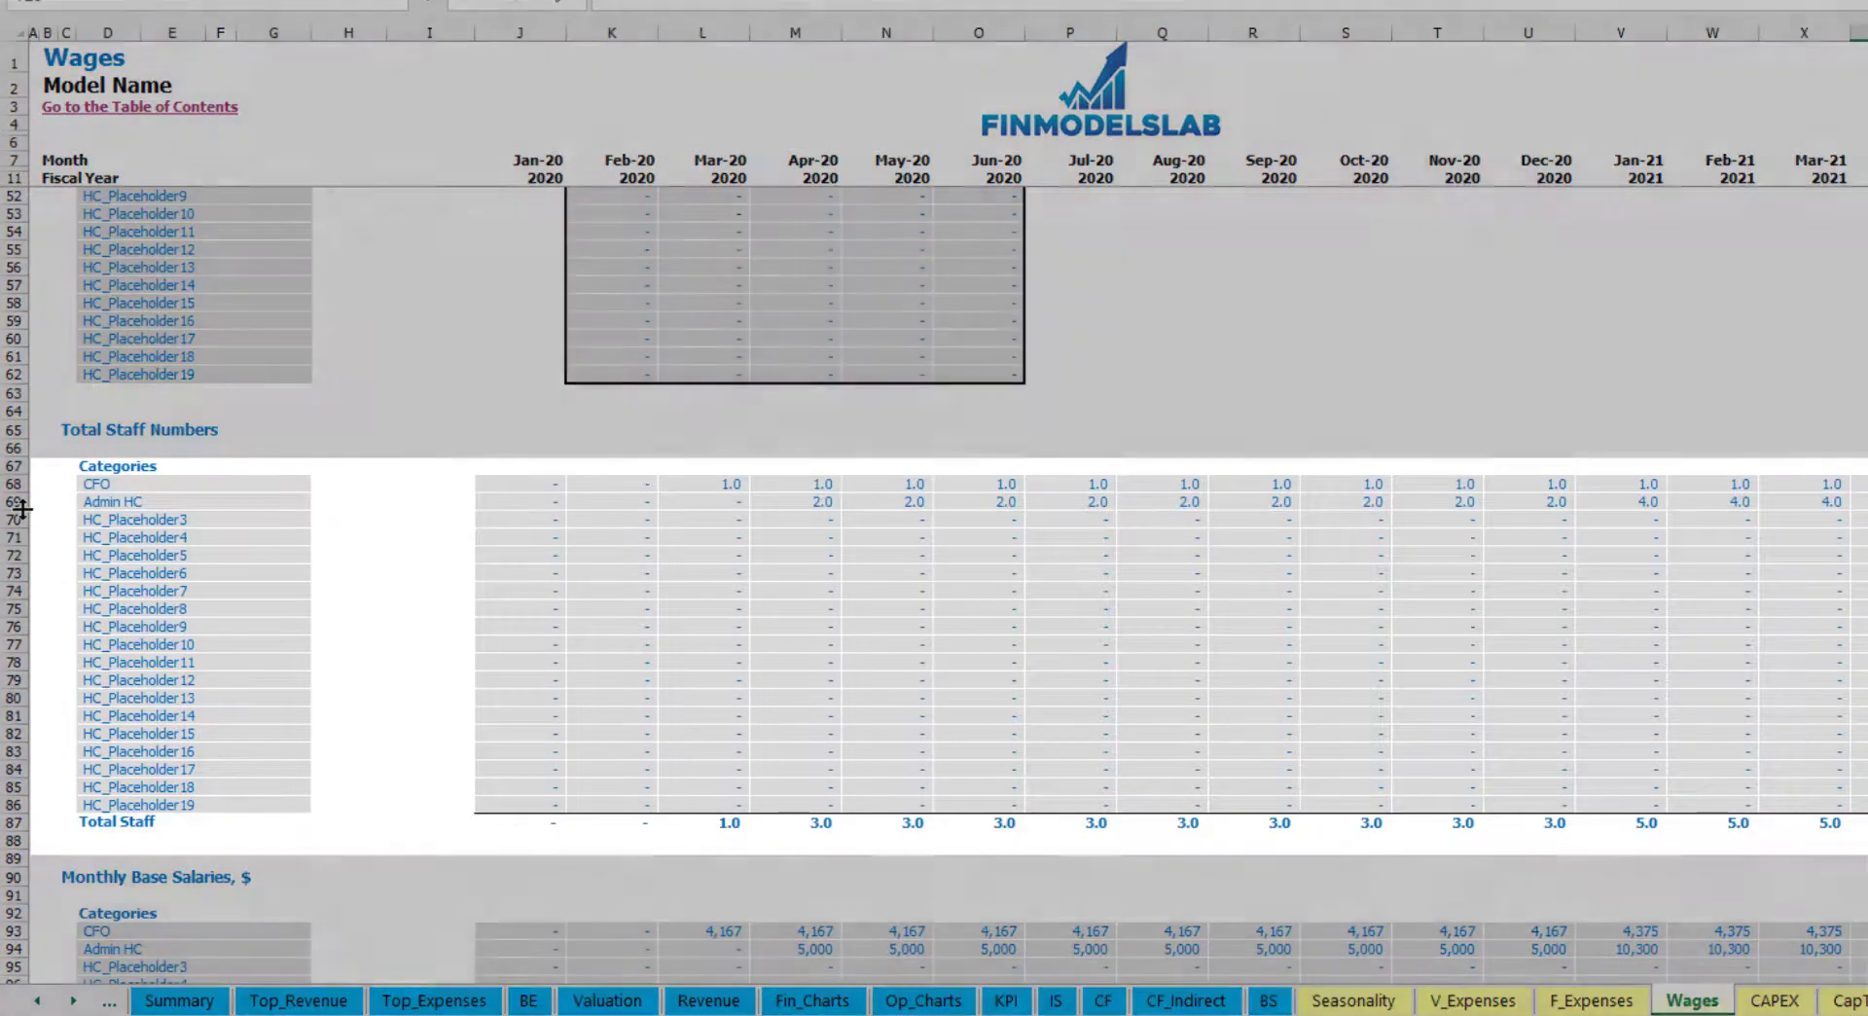
pyautogui.click(22, 508)
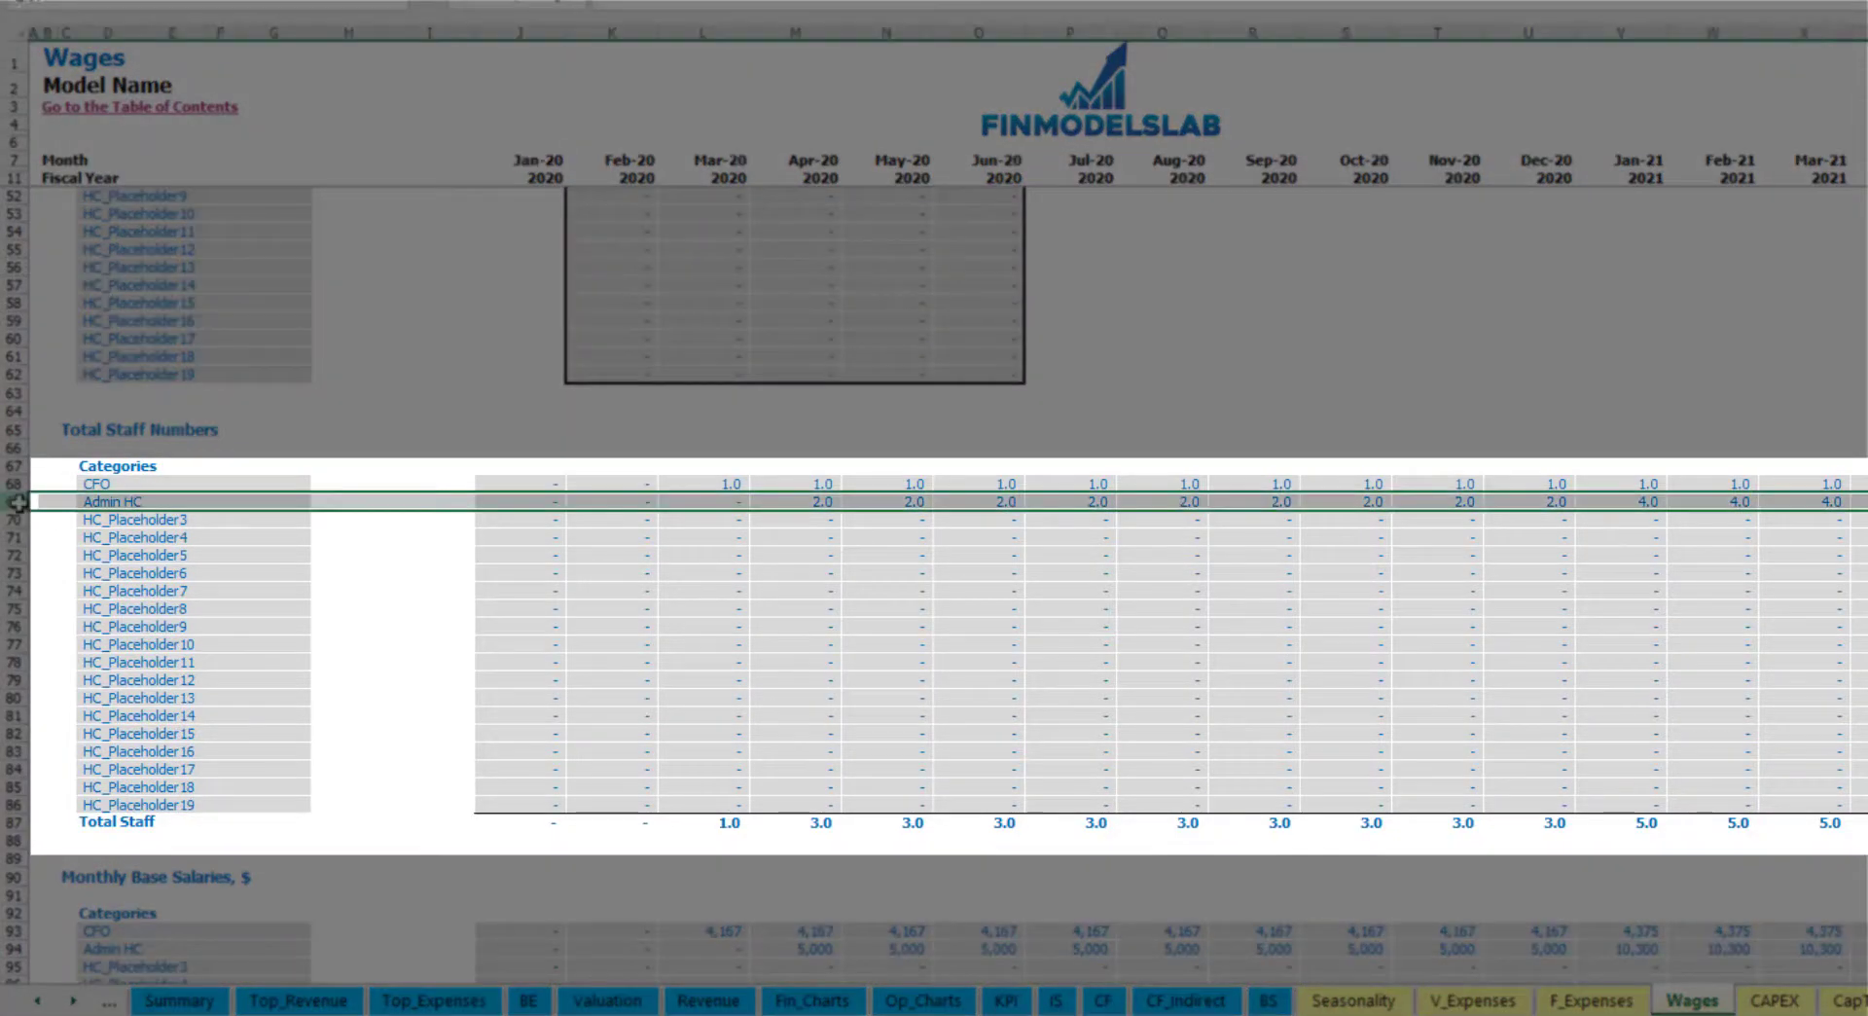
pyautogui.click(815, 501)
pyautogui.moveTo(817, 498); pyautogui.dragTo(1547, 504)
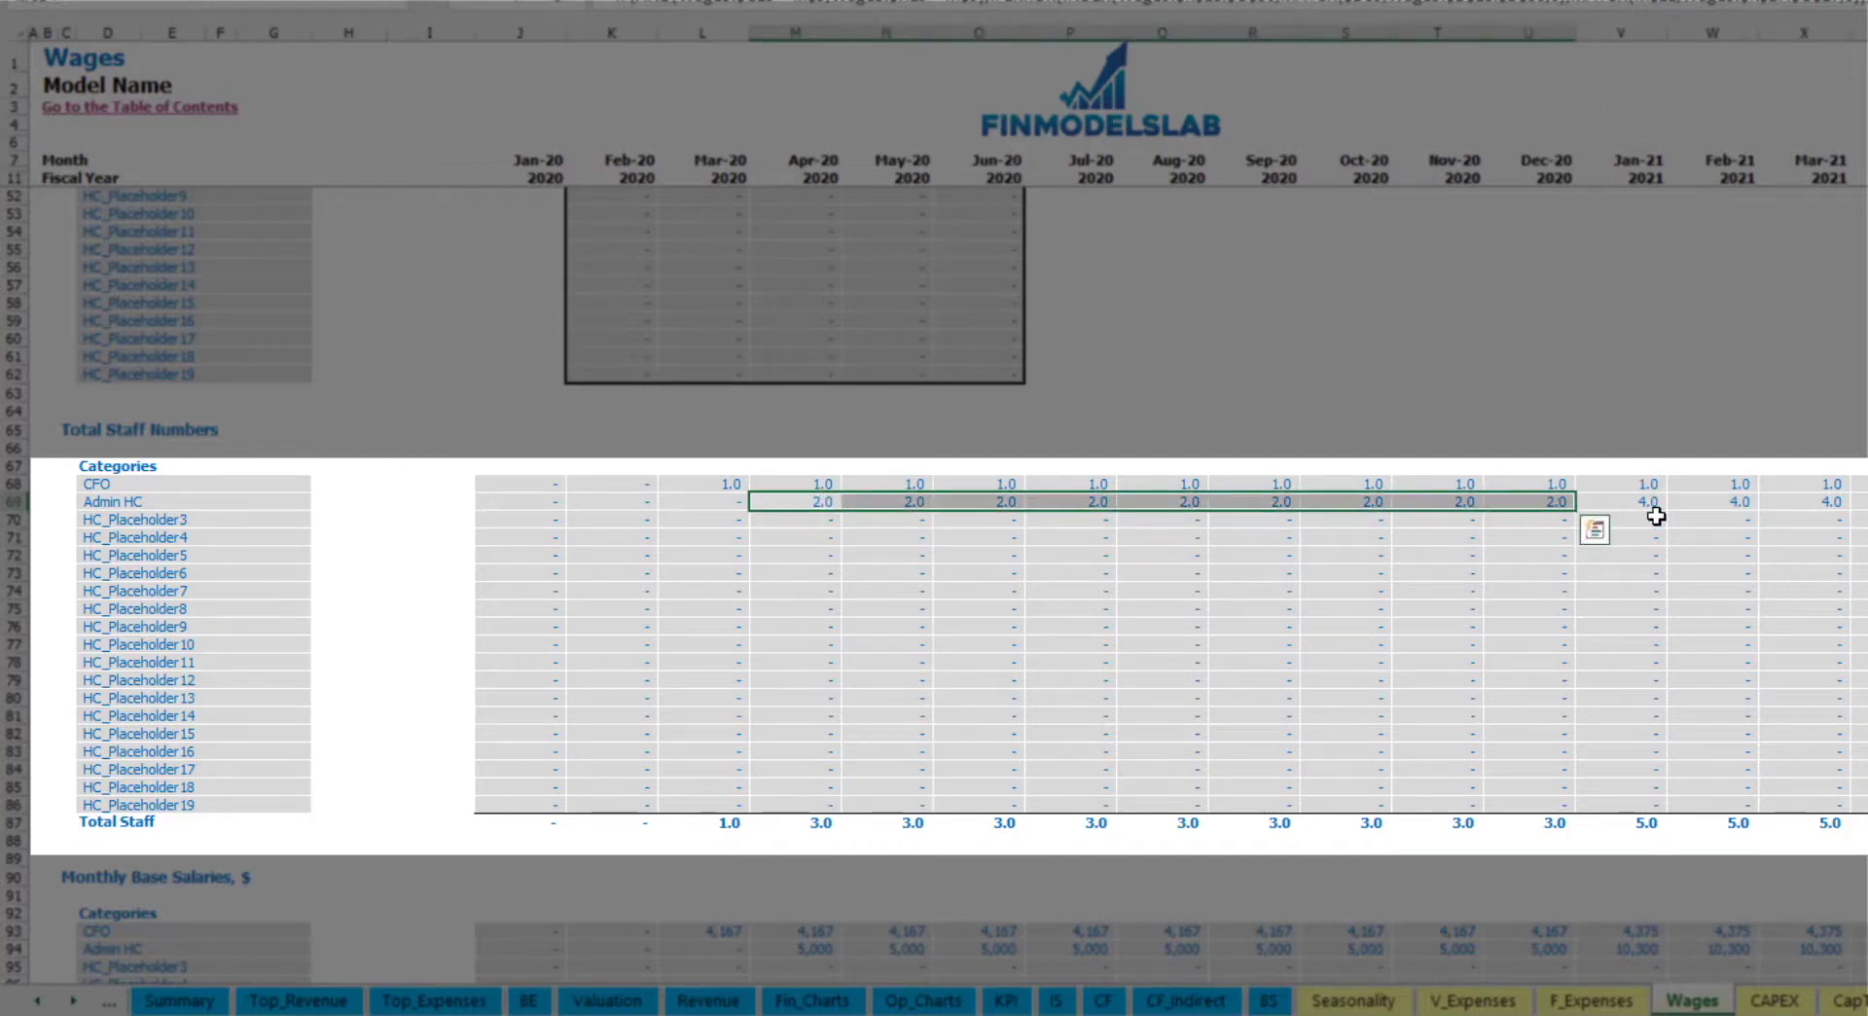
pyautogui.click(1653, 501)
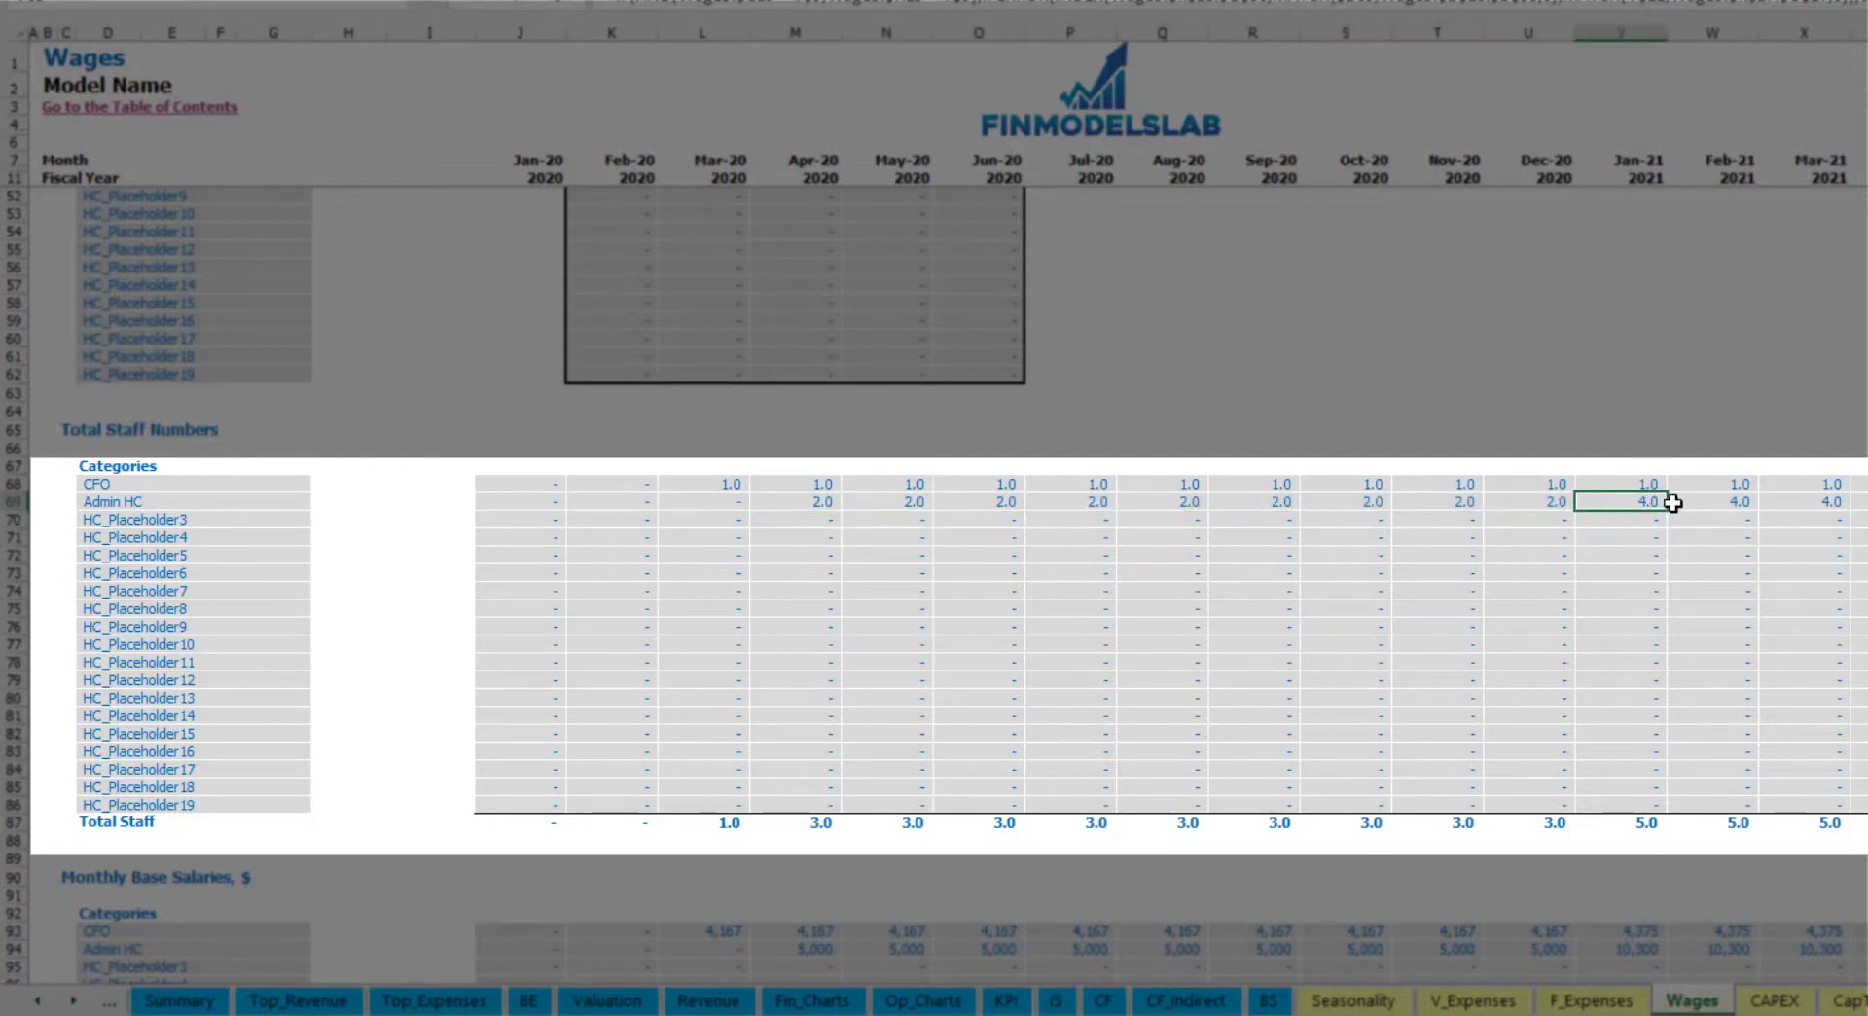
pyautogui.moveTo(1656, 497); pyautogui.dragTo(1858, 501)
pyautogui.hscroll(15, 935, 501)
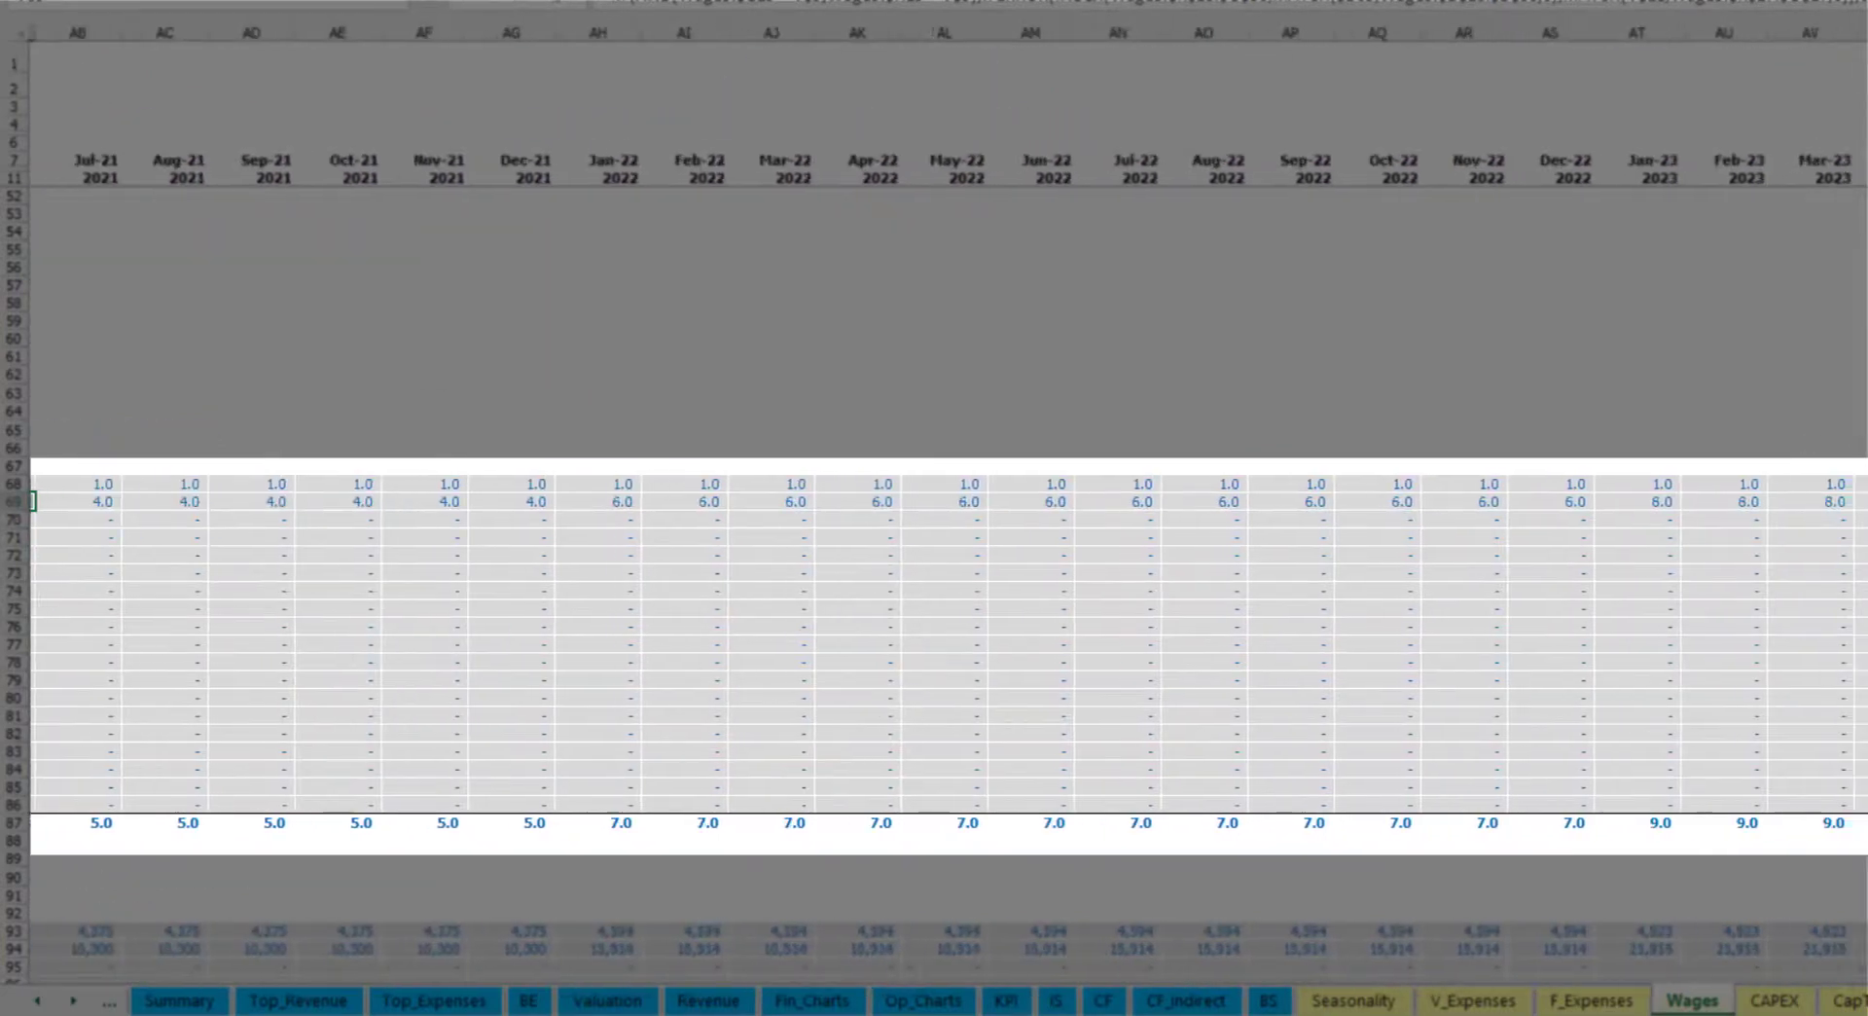
pyautogui.hscroll(1, 934, 642)
pyautogui.moveTo(1854, 501); pyautogui.dragTo(1859, 502)
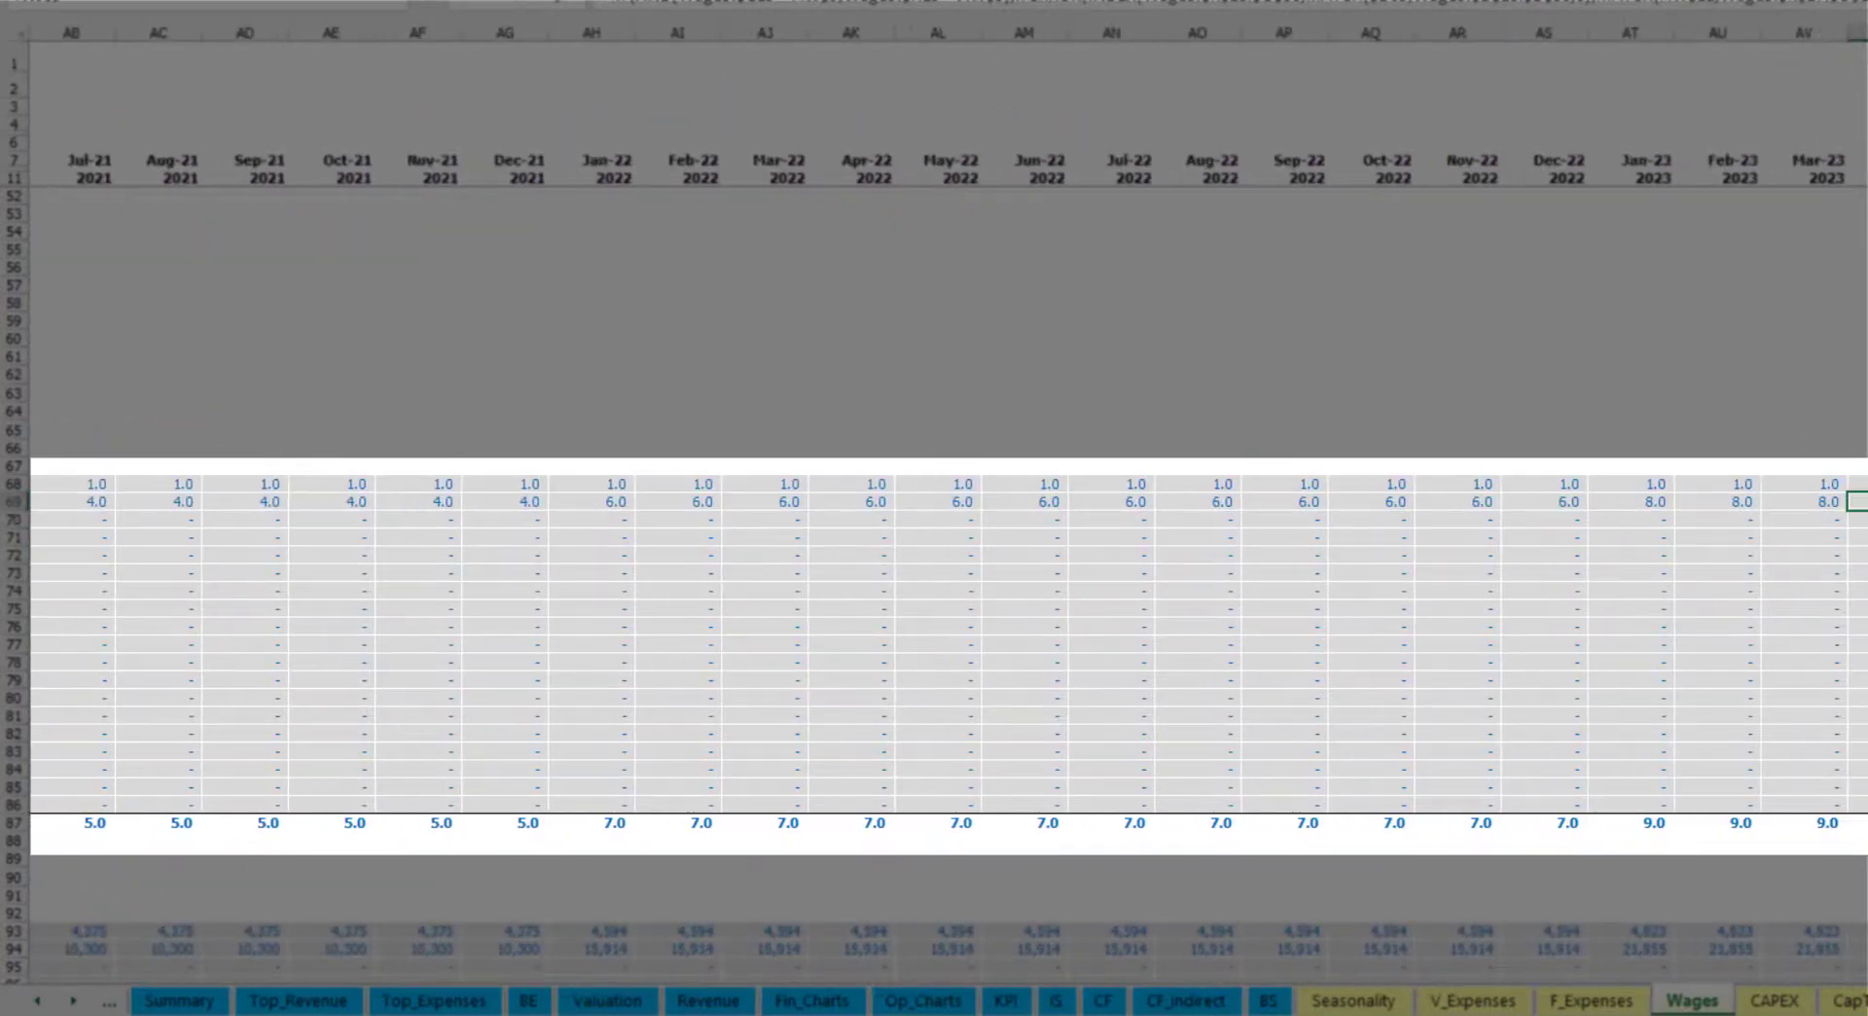
pyautogui.hscroll(5, 934, 501)
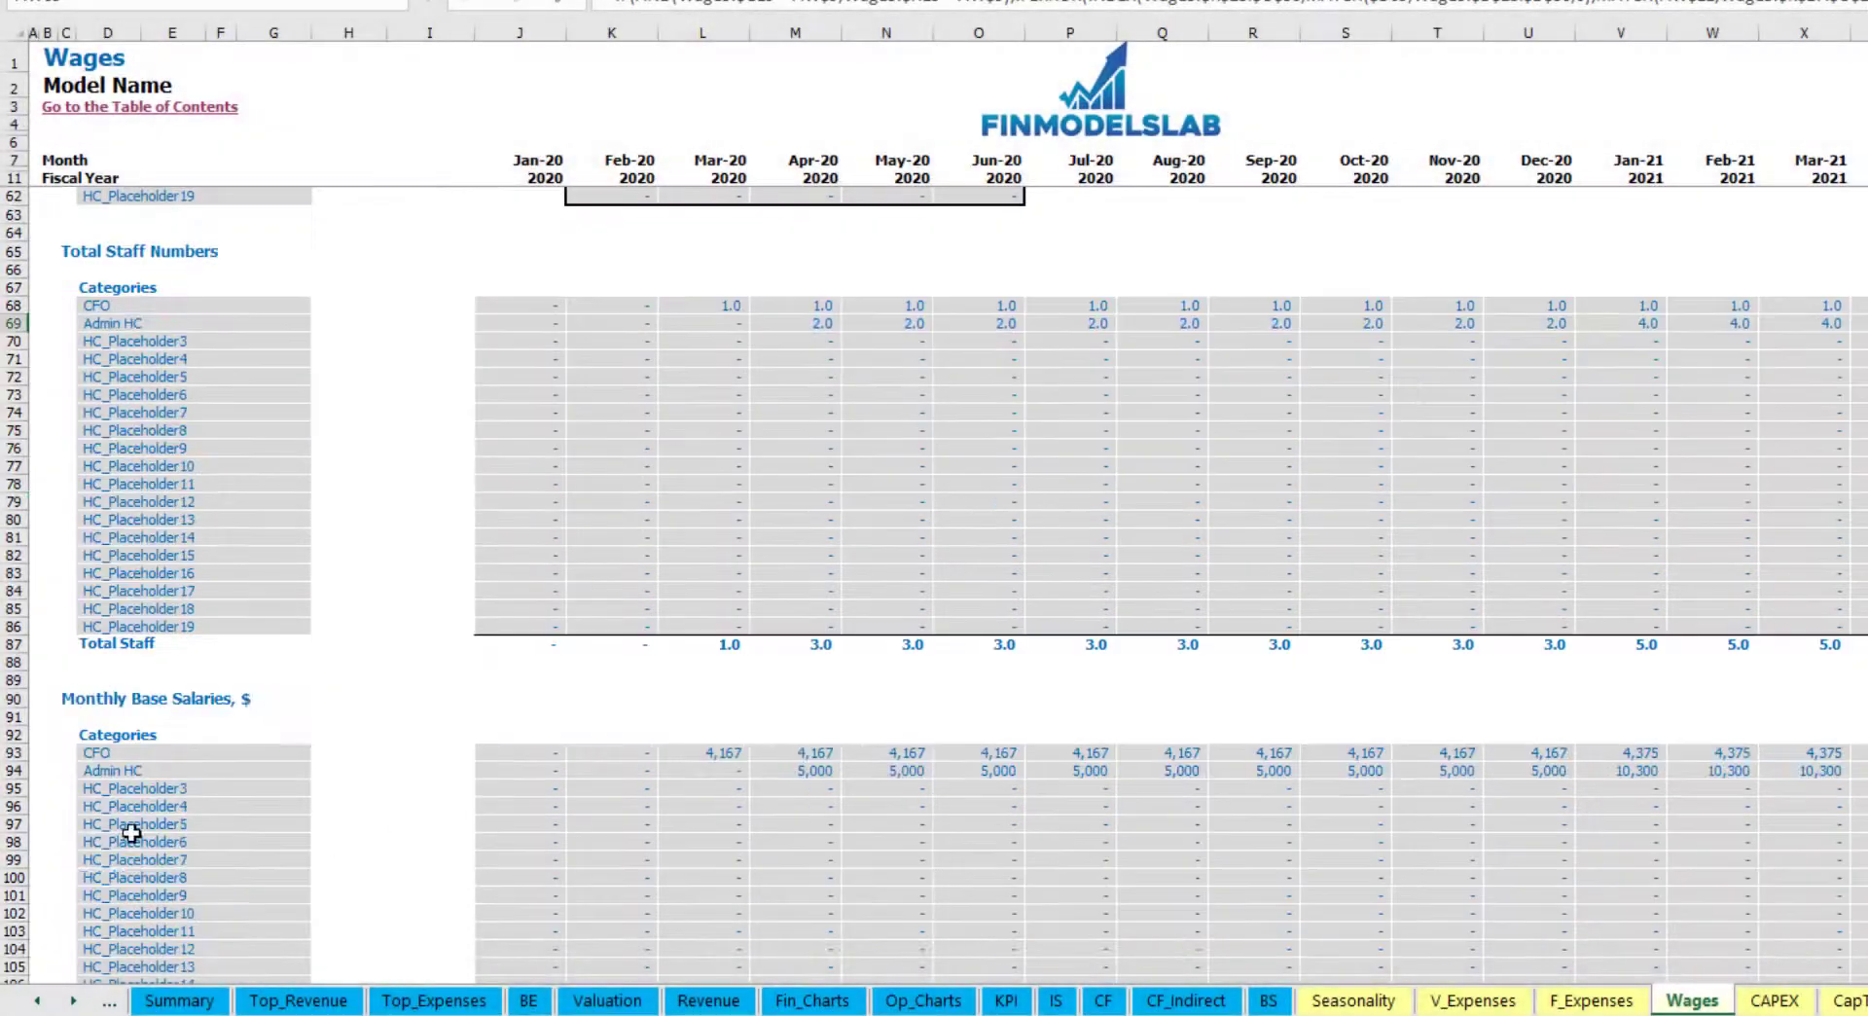
# Step: Compare the Admin HC monthly base salaries with the position's headcount and trace the cells feeding the calculation
pyautogui.click(13, 771)
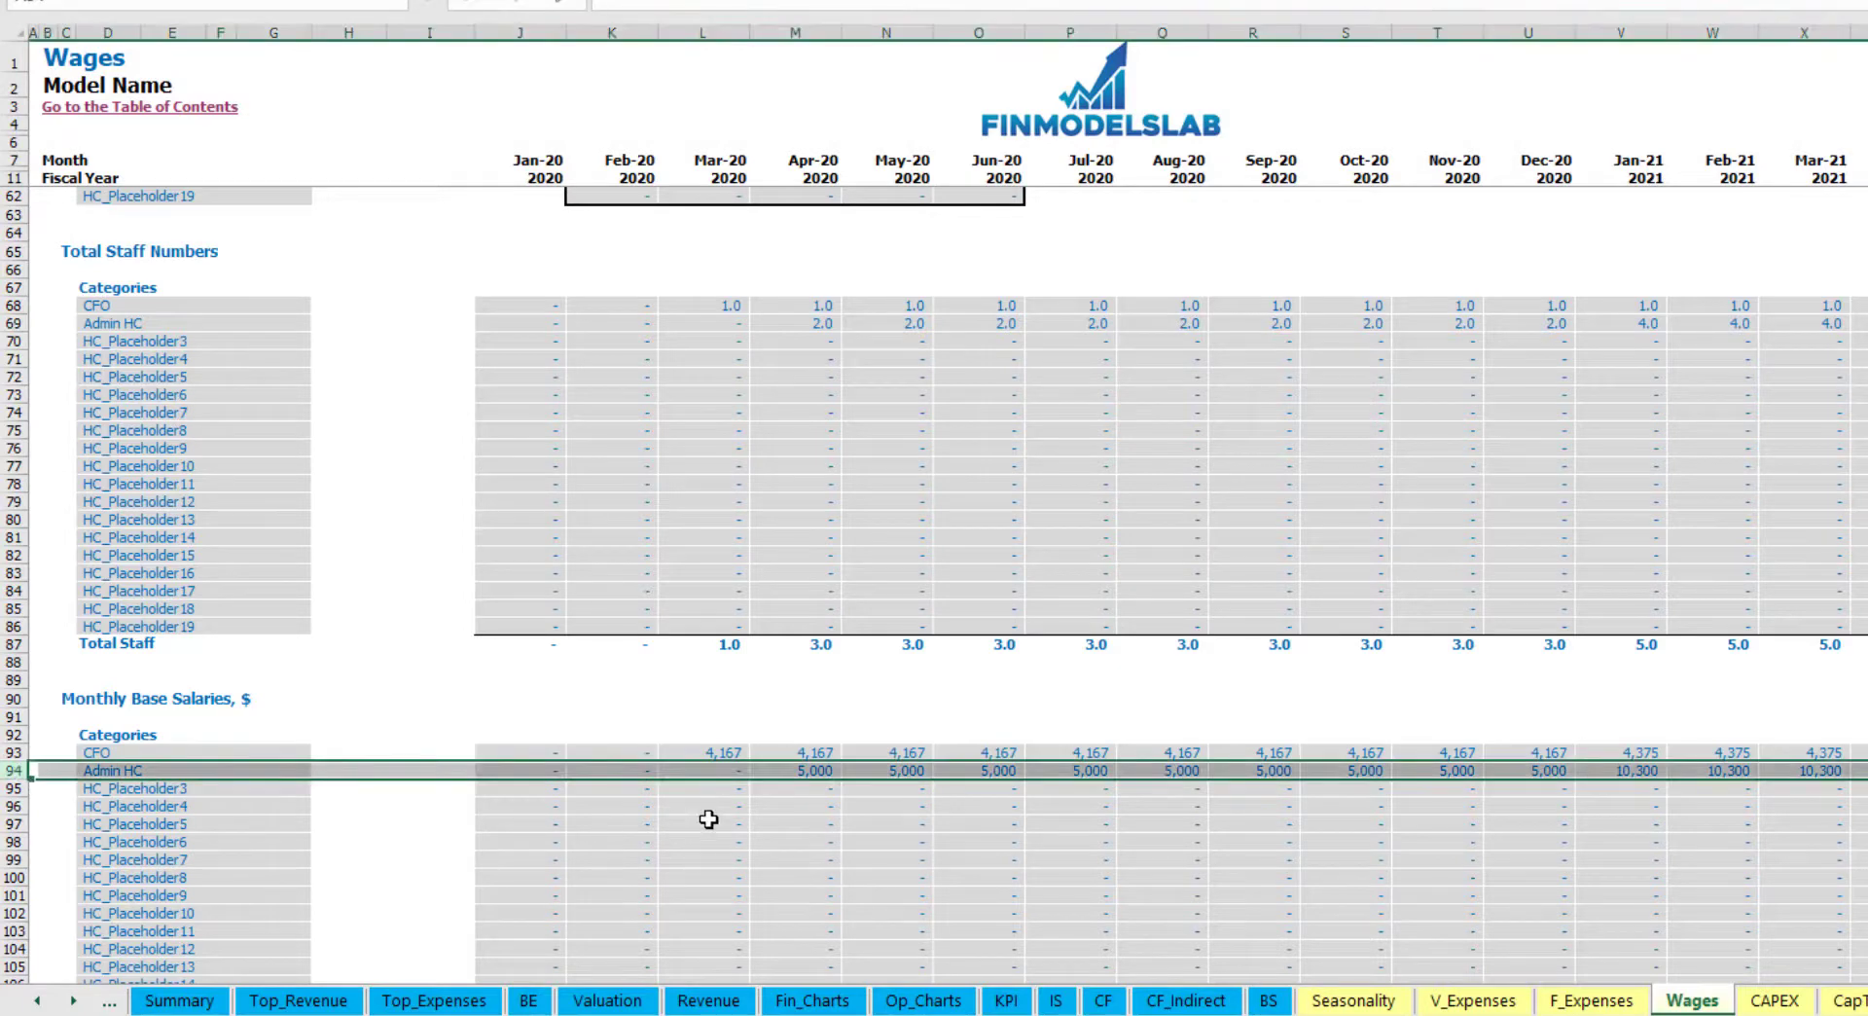
pyautogui.click(805, 771)
pyautogui.click(810, 323)
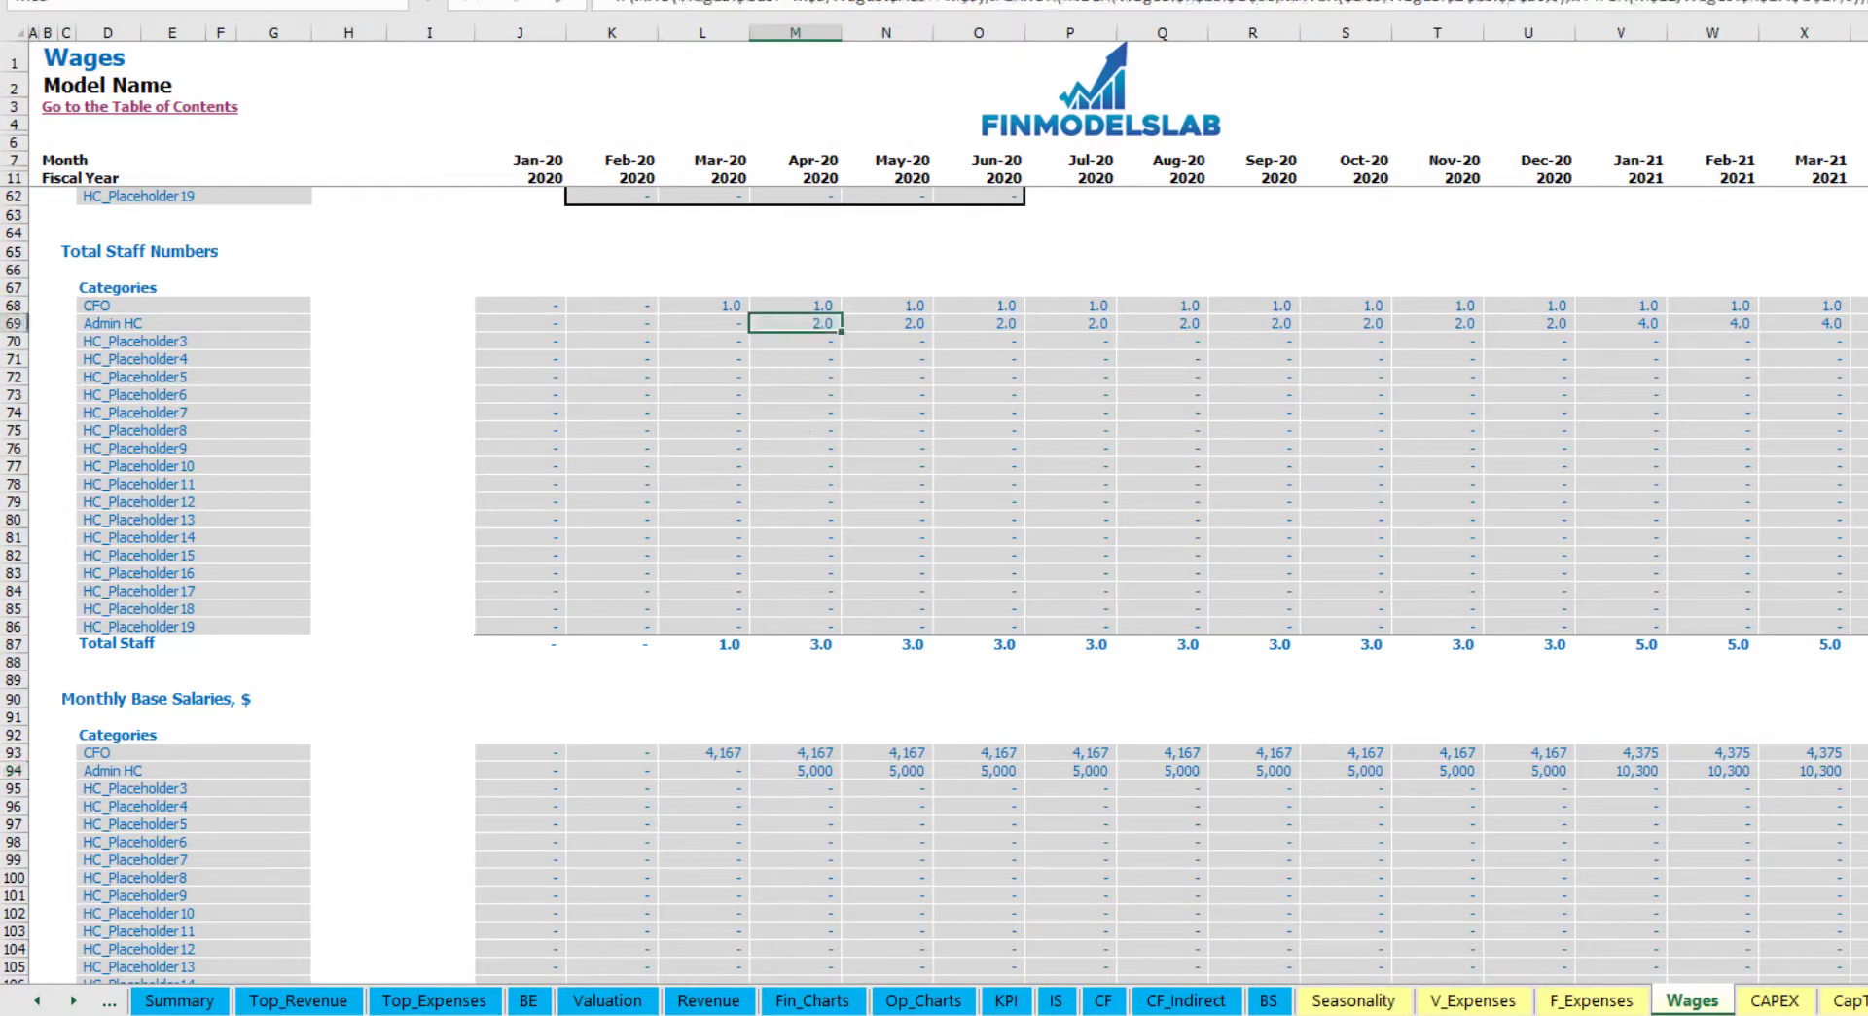
pyautogui.hotkey('ctrl', '[')
pyautogui.hotkey('ctrl', '[')
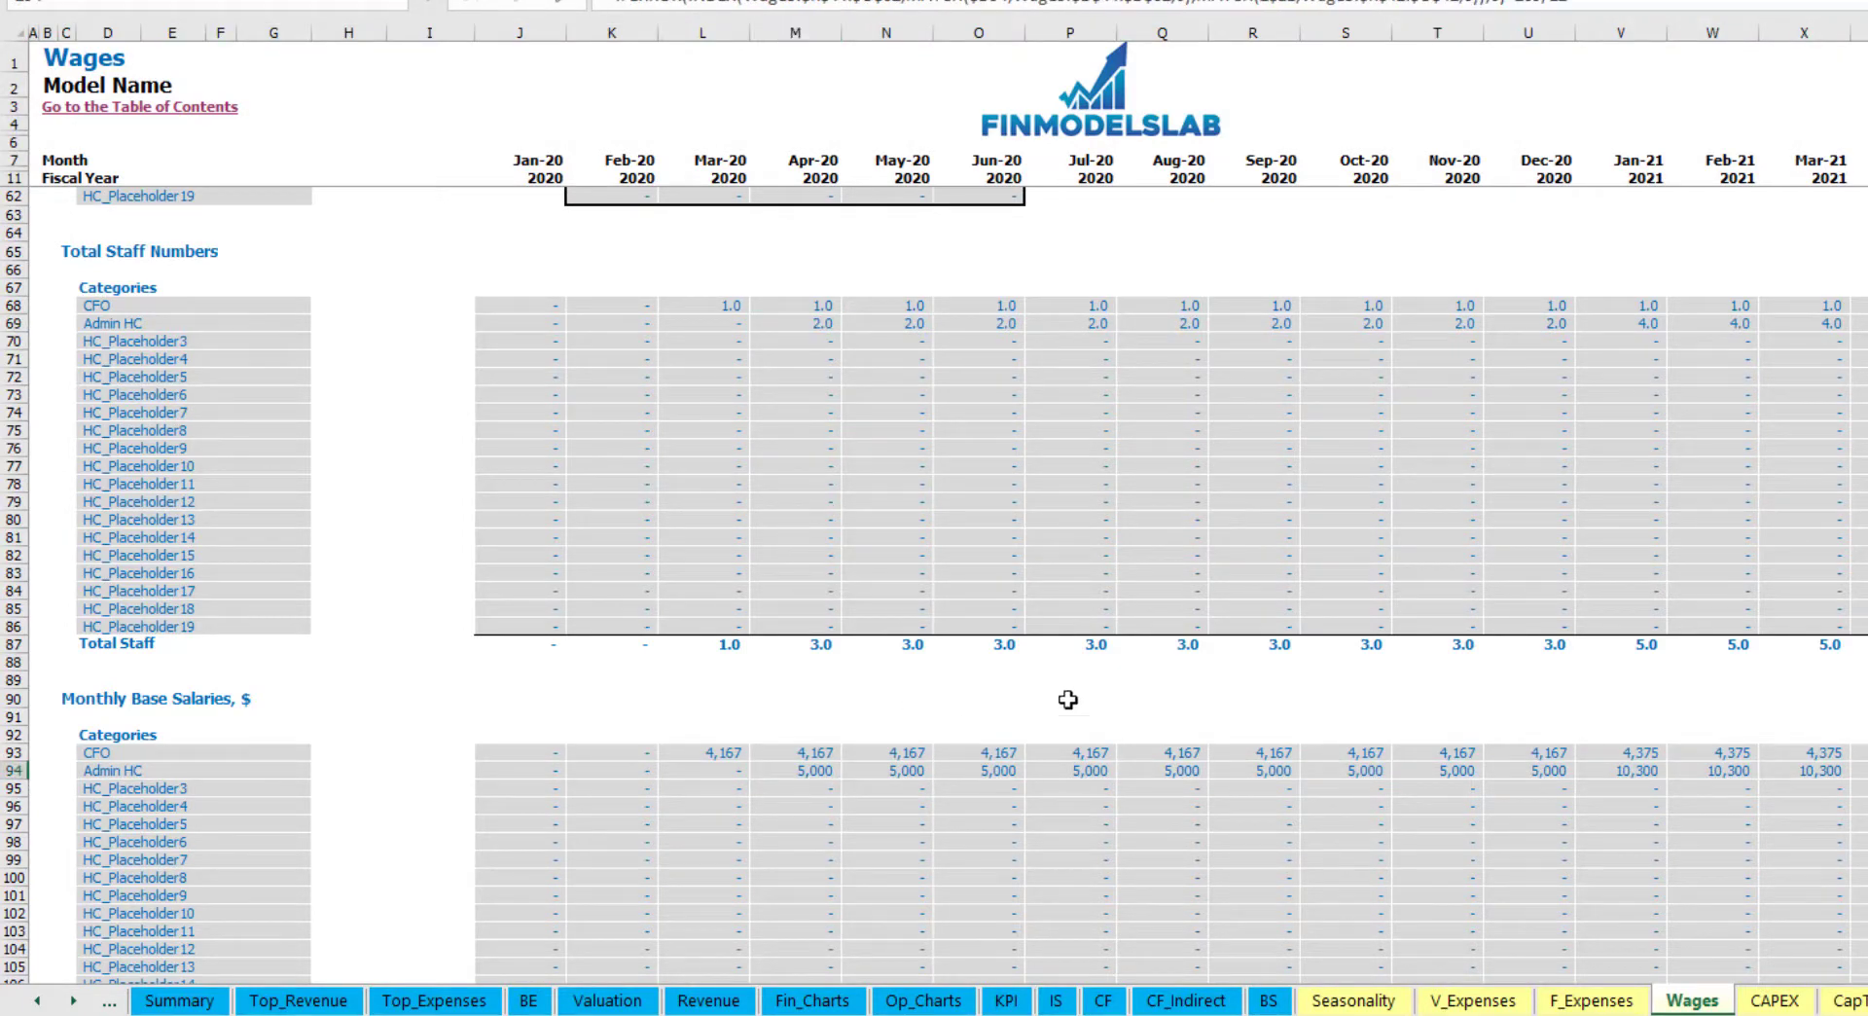
# Step: Review the monthly base salaries, bonus and base taxes calculated for each position on the Wages sheet
pyautogui.scroll(-10, 1080, 832)
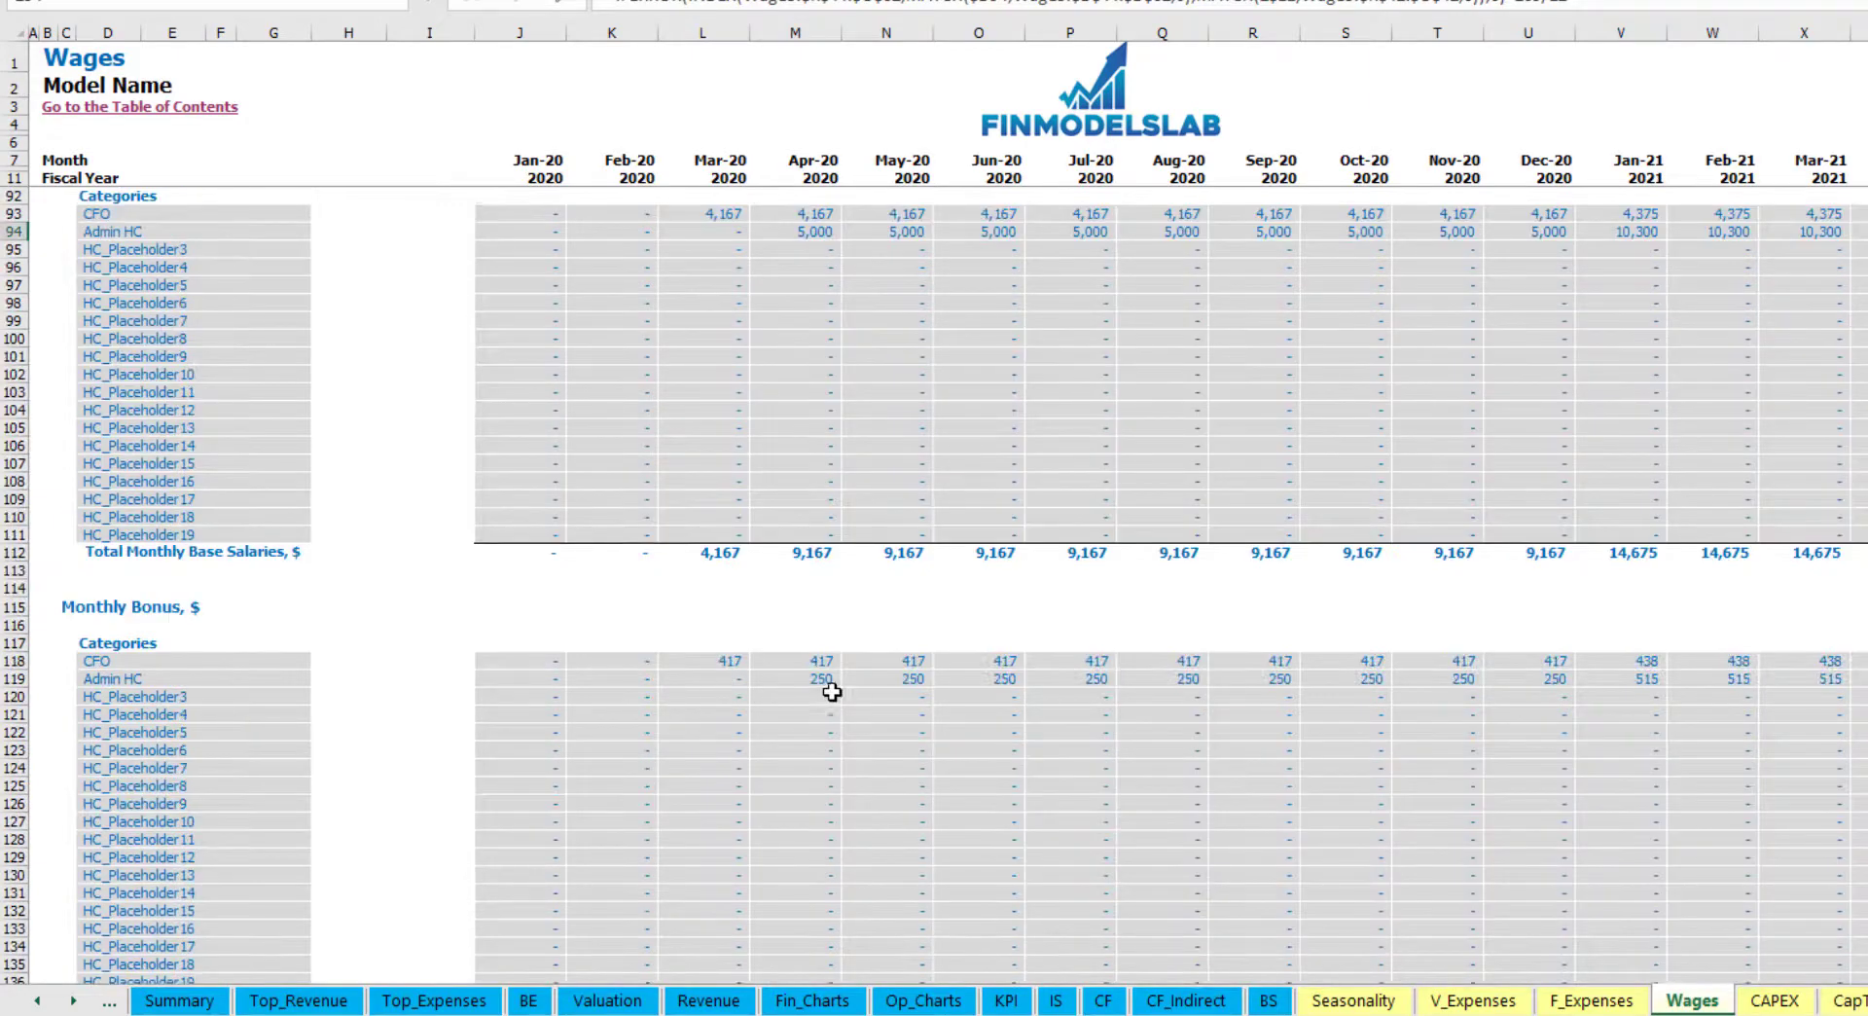
pyautogui.scroll(-7, 700, 699)
pyautogui.scroll(-3, 480, 742)
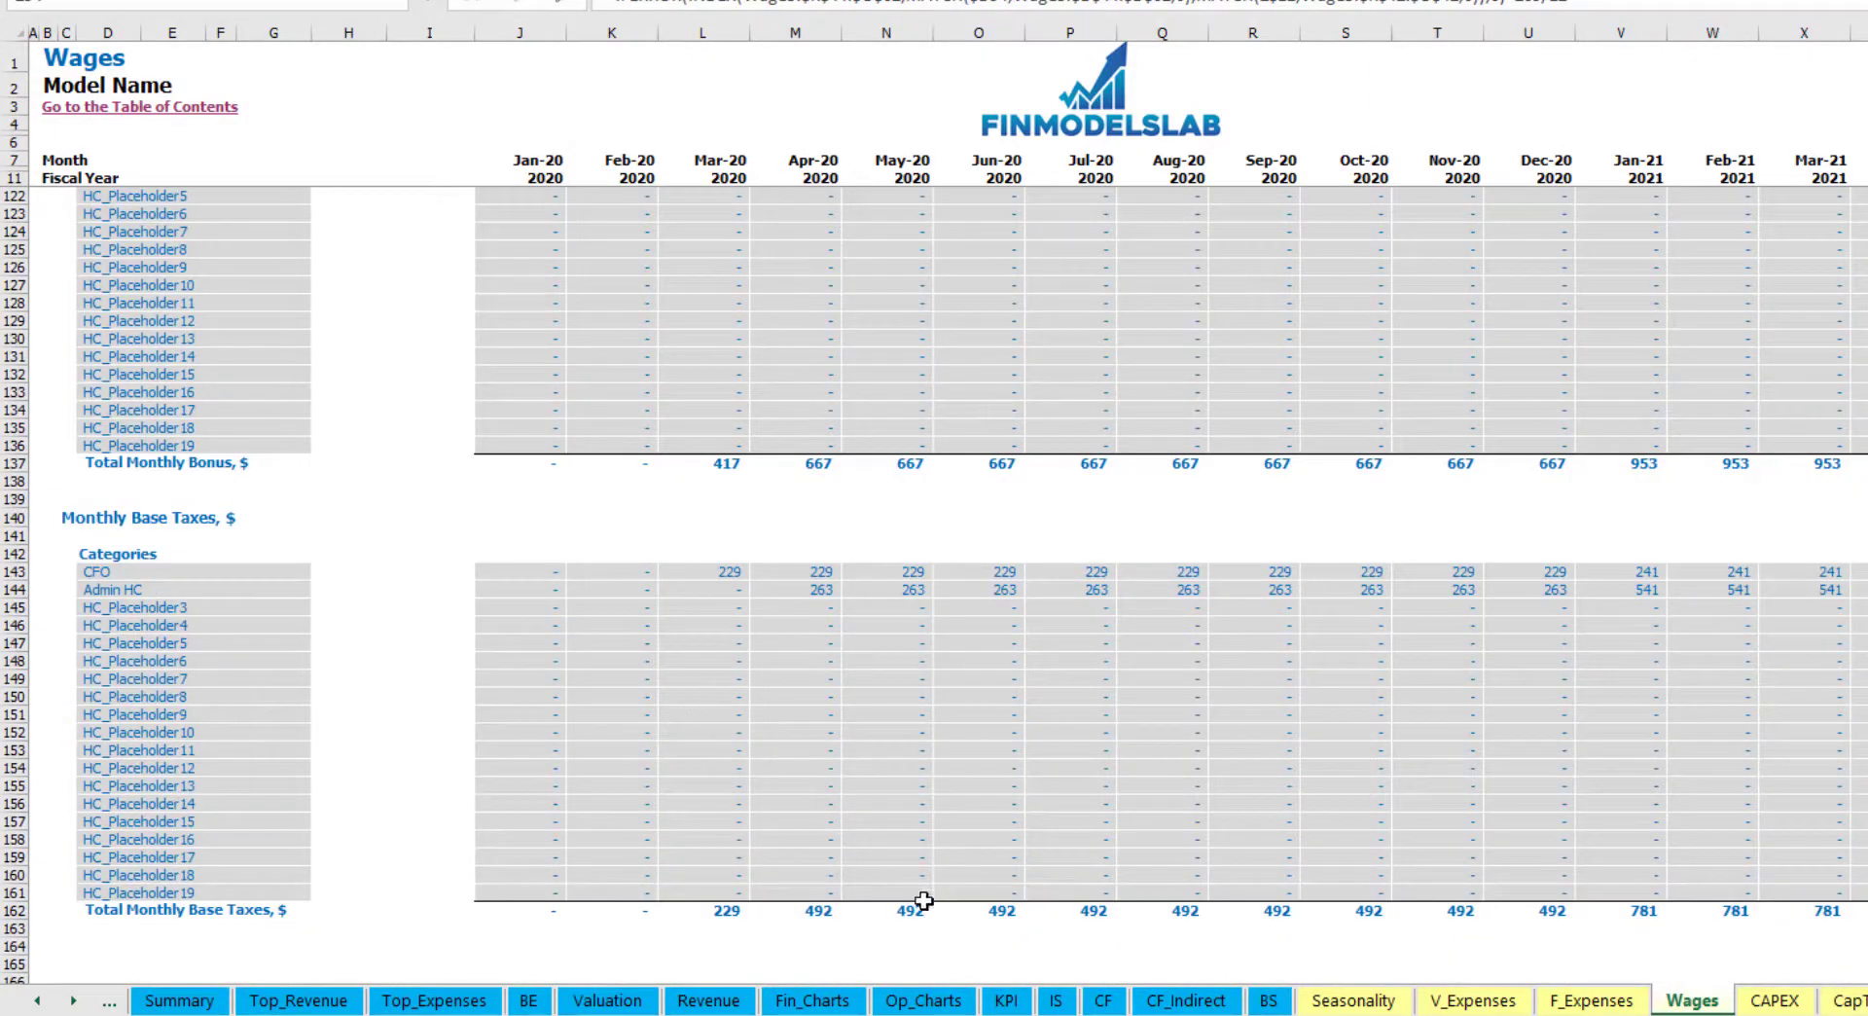
# Step: Expand the Salary and Wages group in the Income Statement and examine the individual position rows
pyautogui.click(1057, 1000)
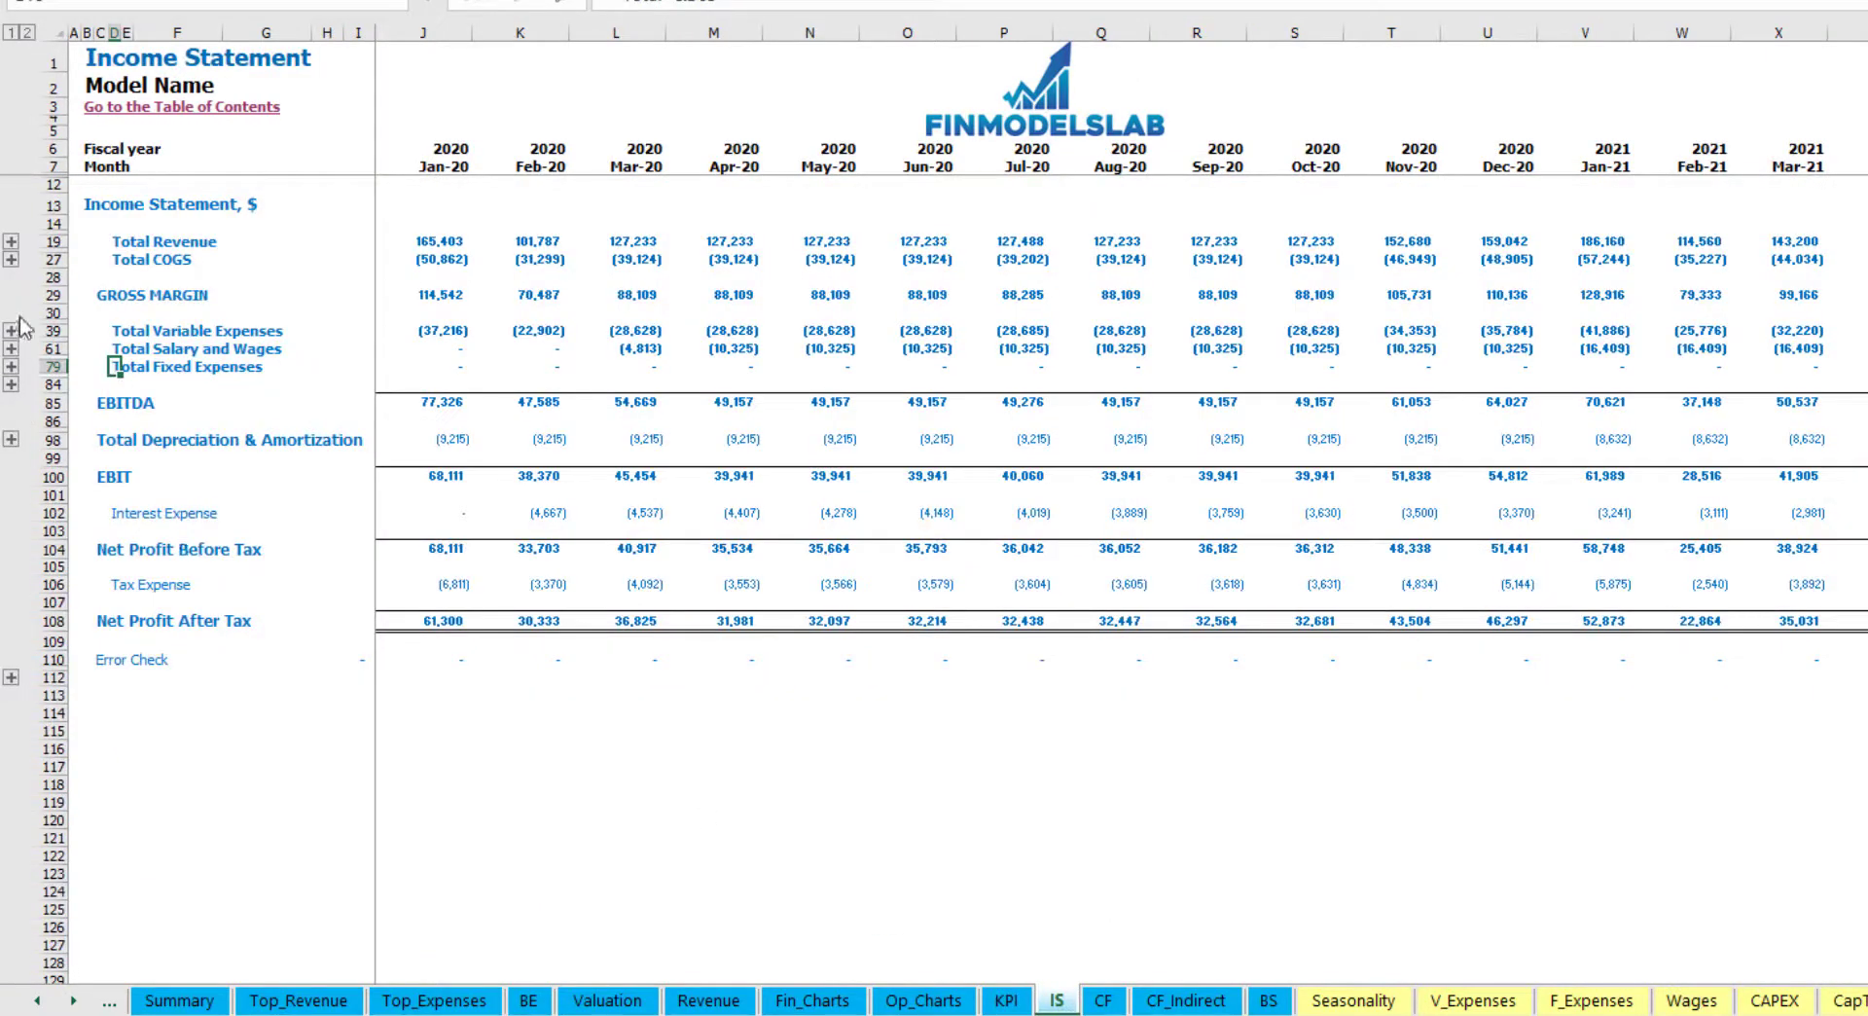
pyautogui.click(11, 348)
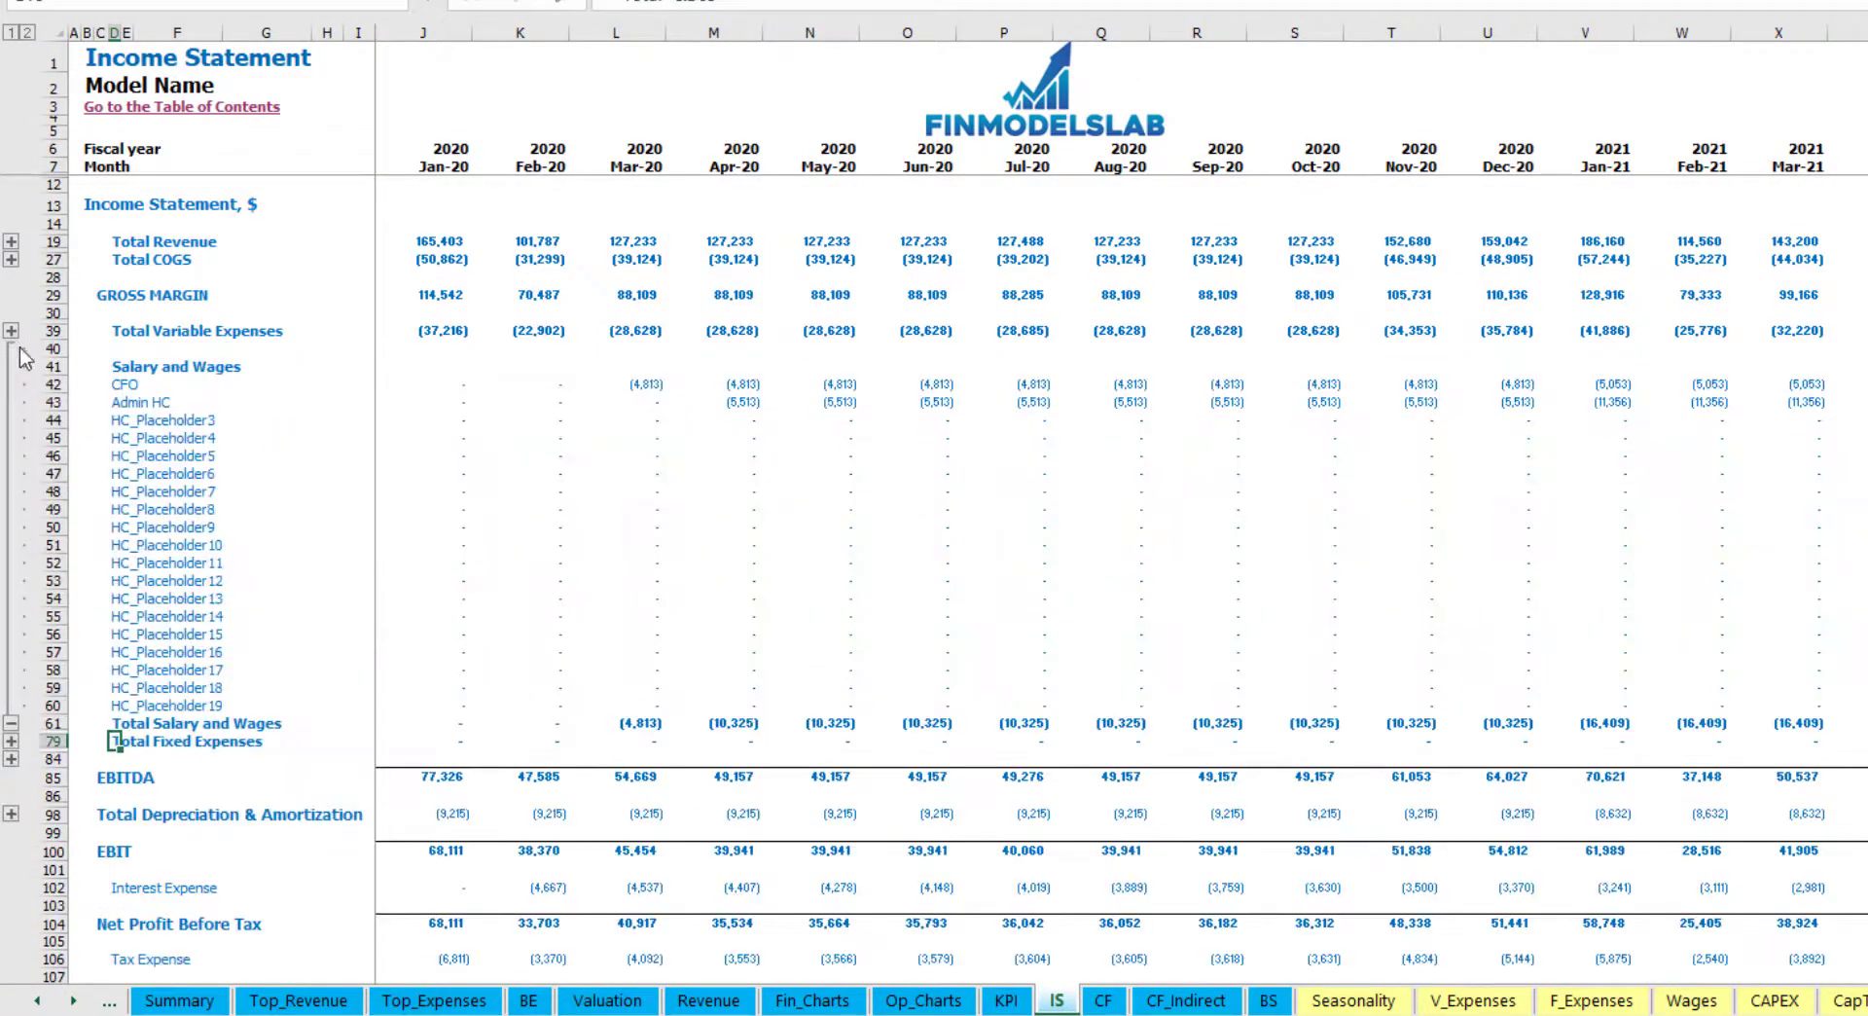
pyautogui.click(408, 380)
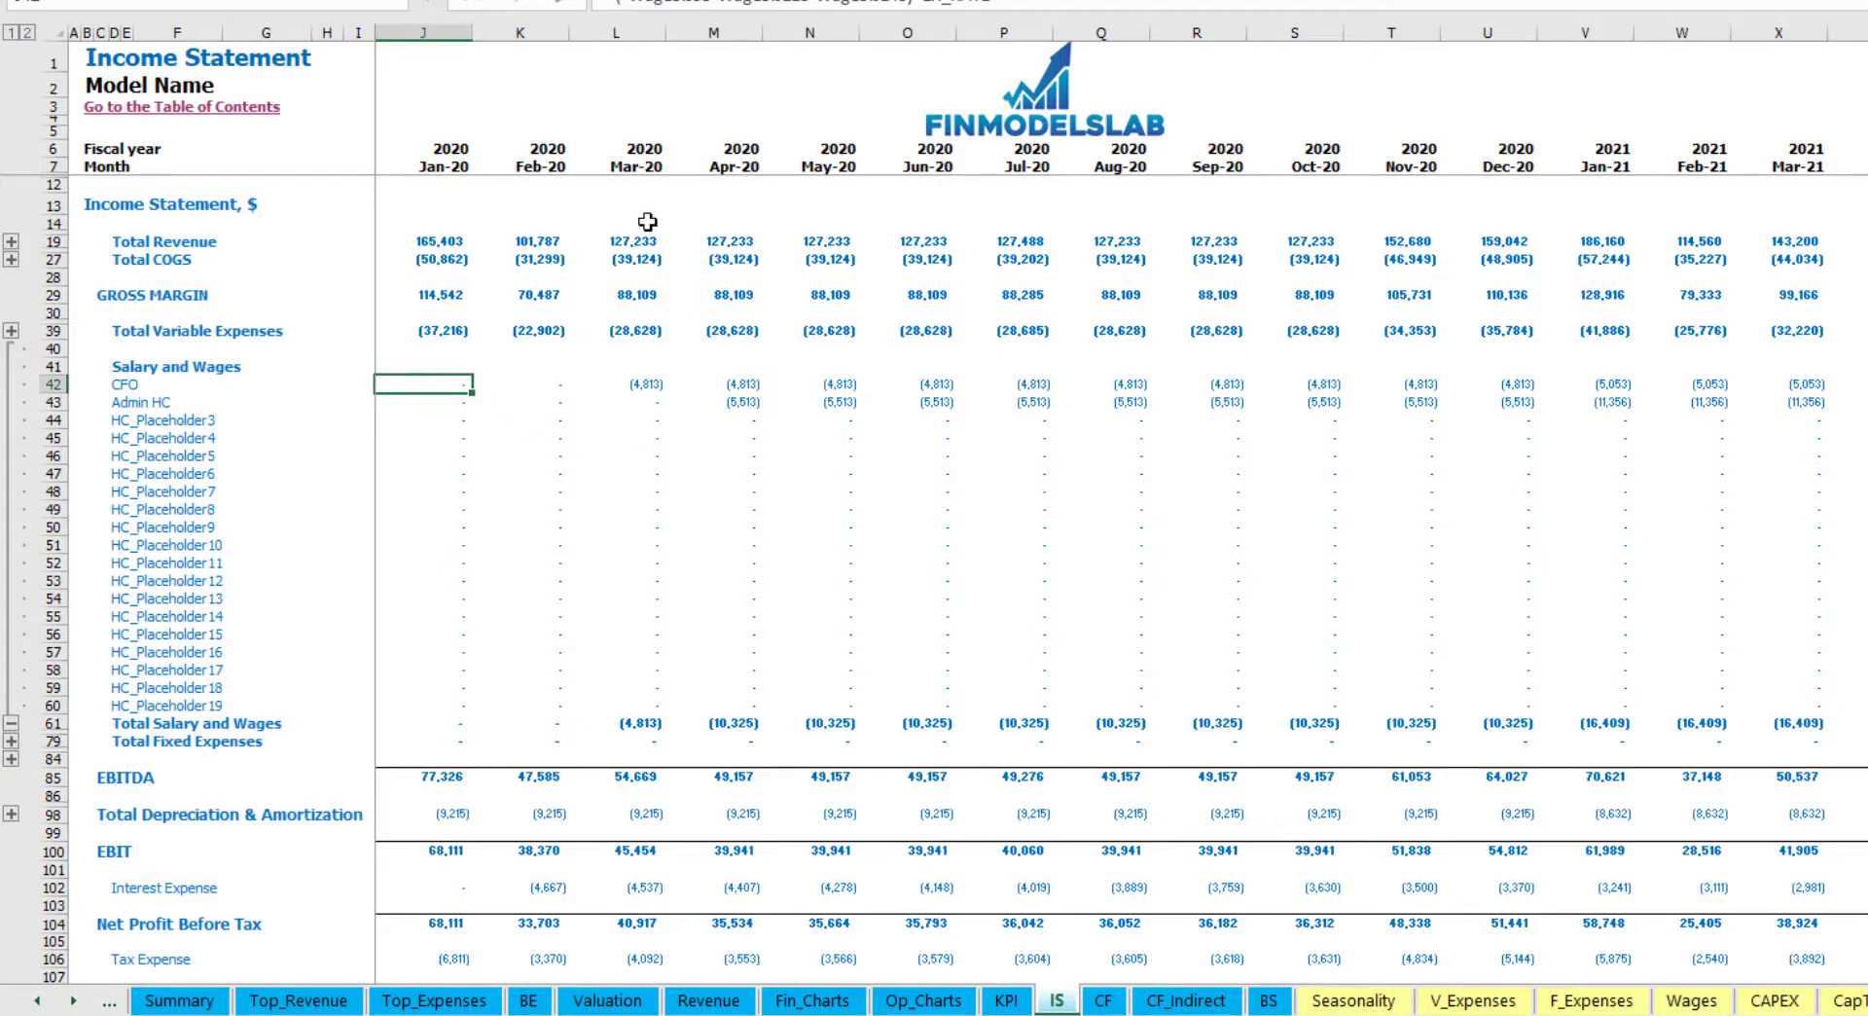
pyautogui.moveTo(126, 379); pyautogui.dragTo(124, 699)
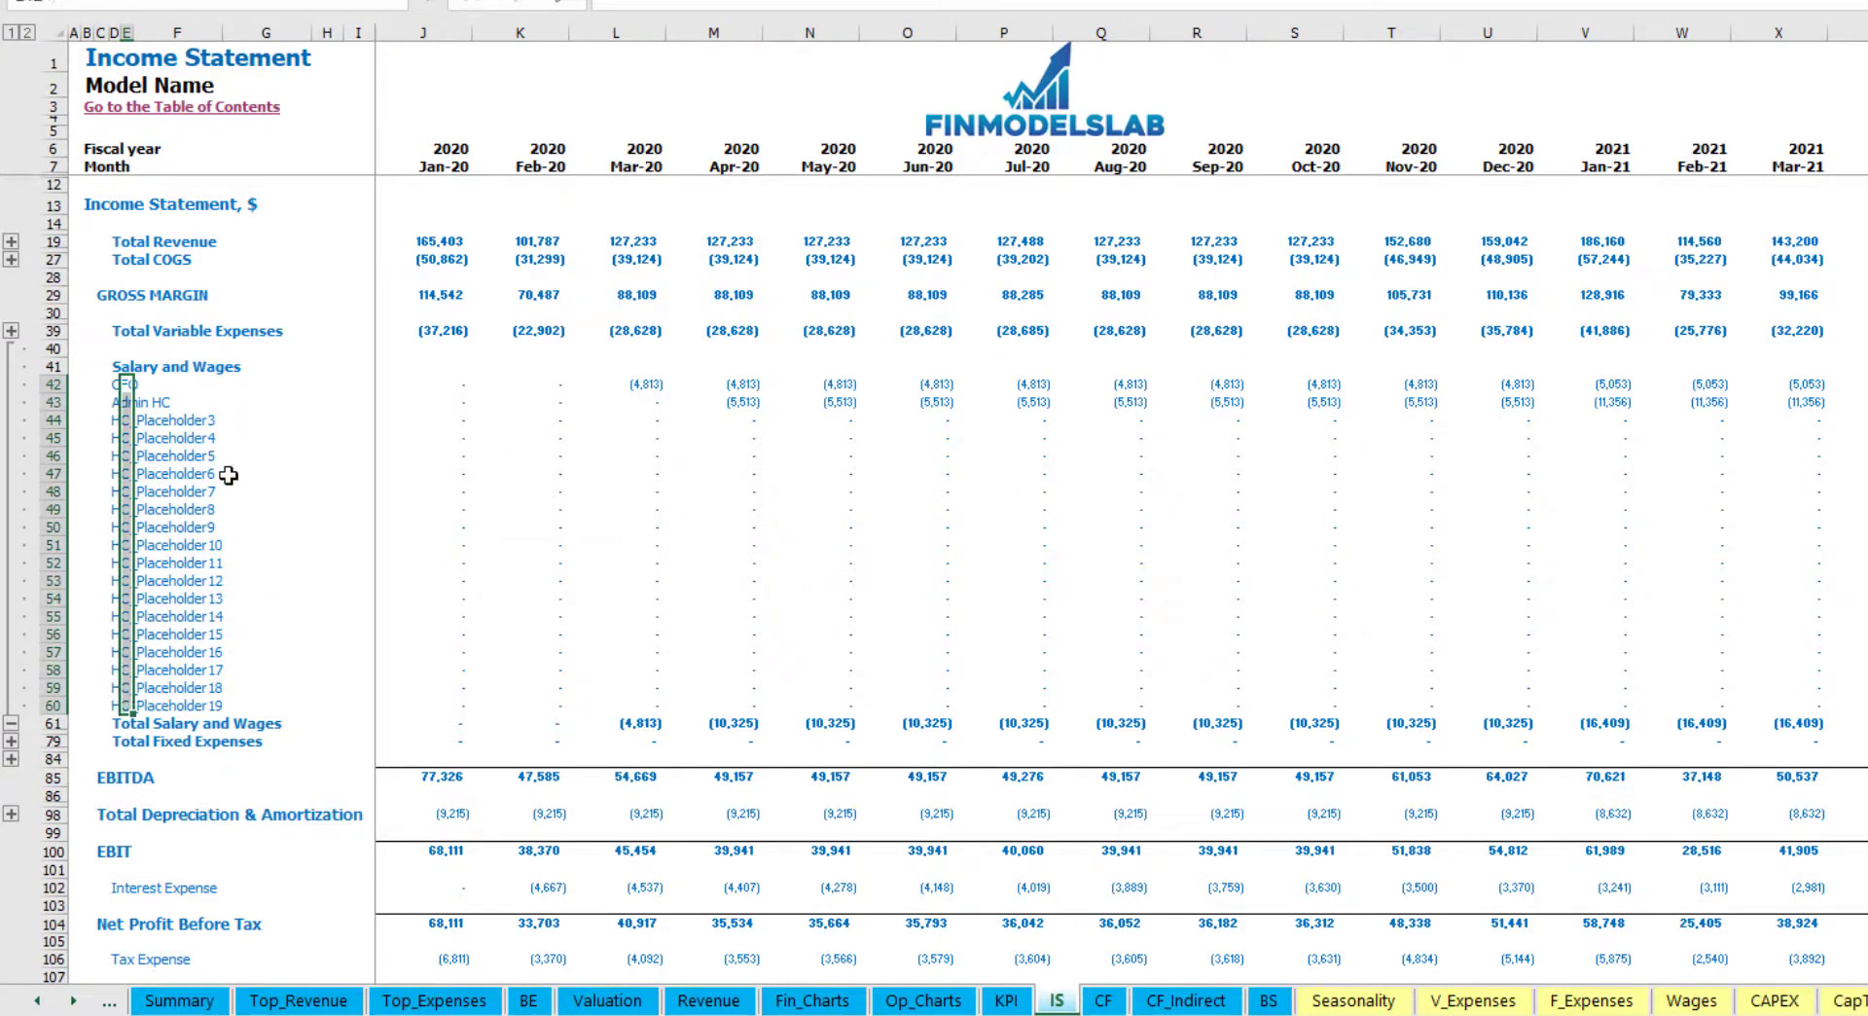
pyautogui.click(220, 400)
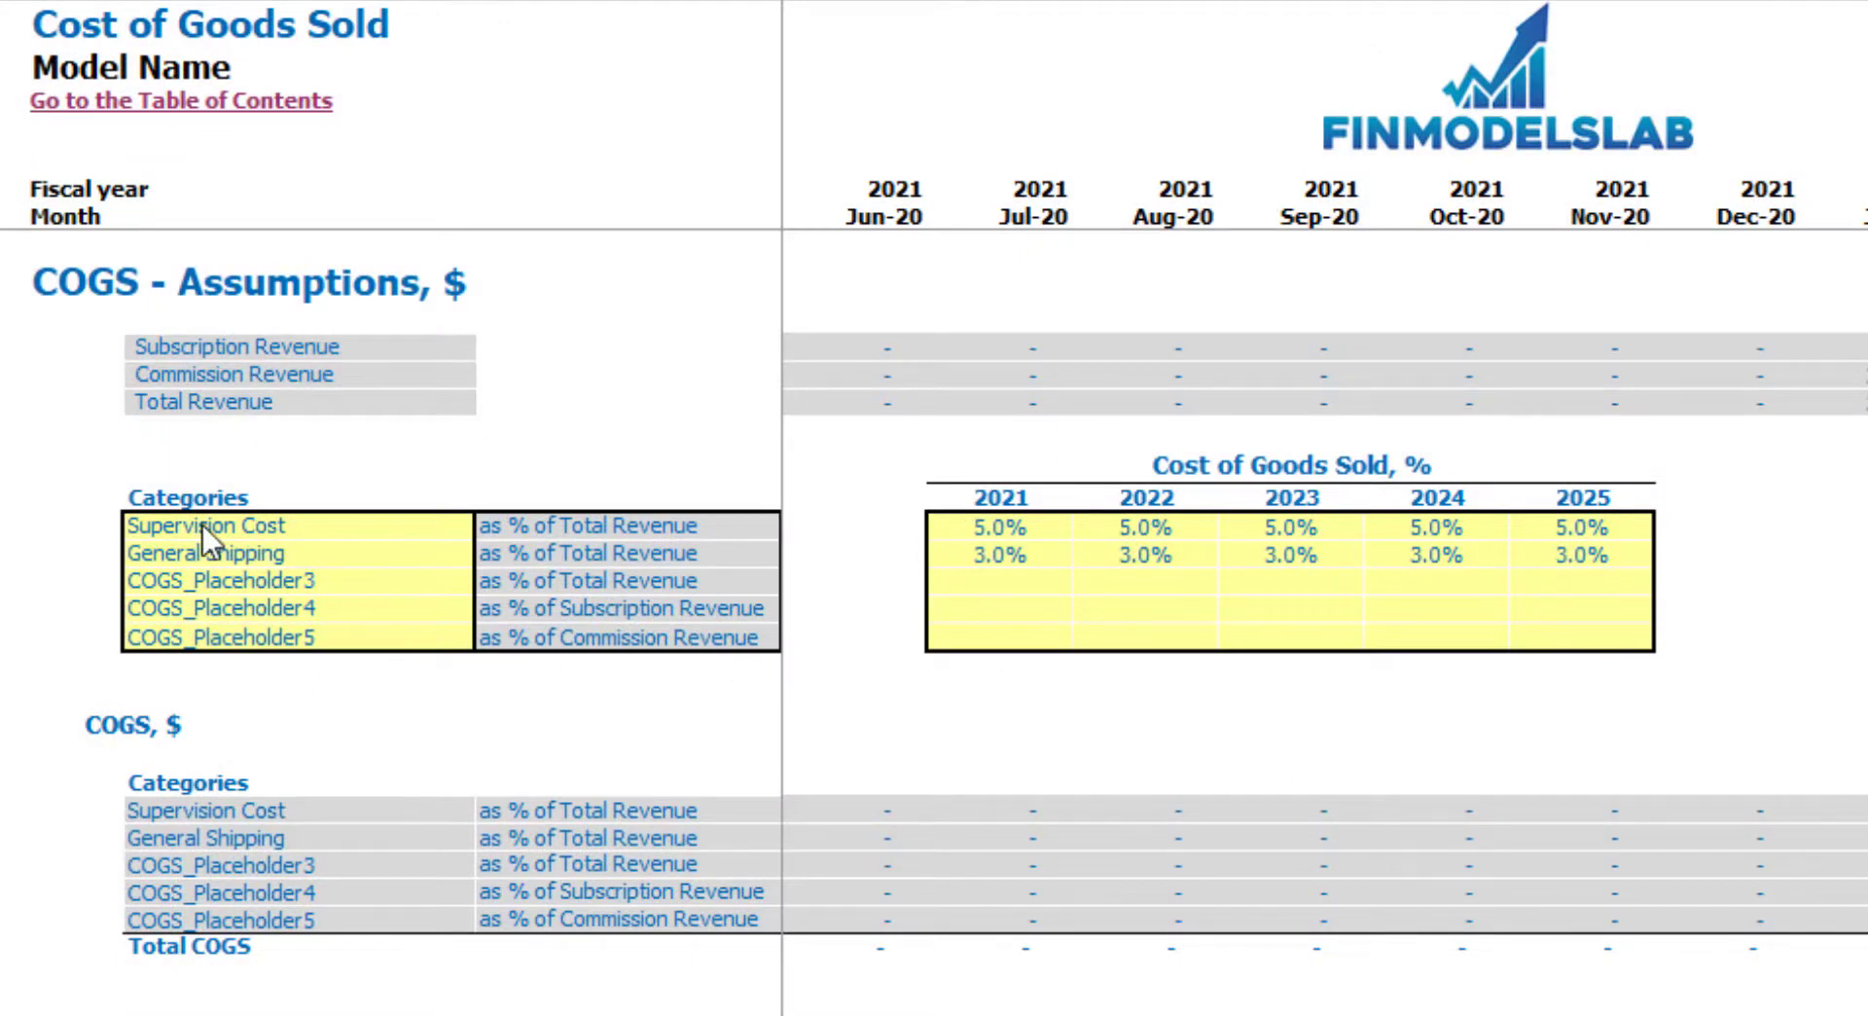
# Step: Rename the first cost of goods sold category as CoGS component 1 and check the categories' revenue bases
pyautogui.moveTo(214, 525); pyautogui.dragTo(242, 619)
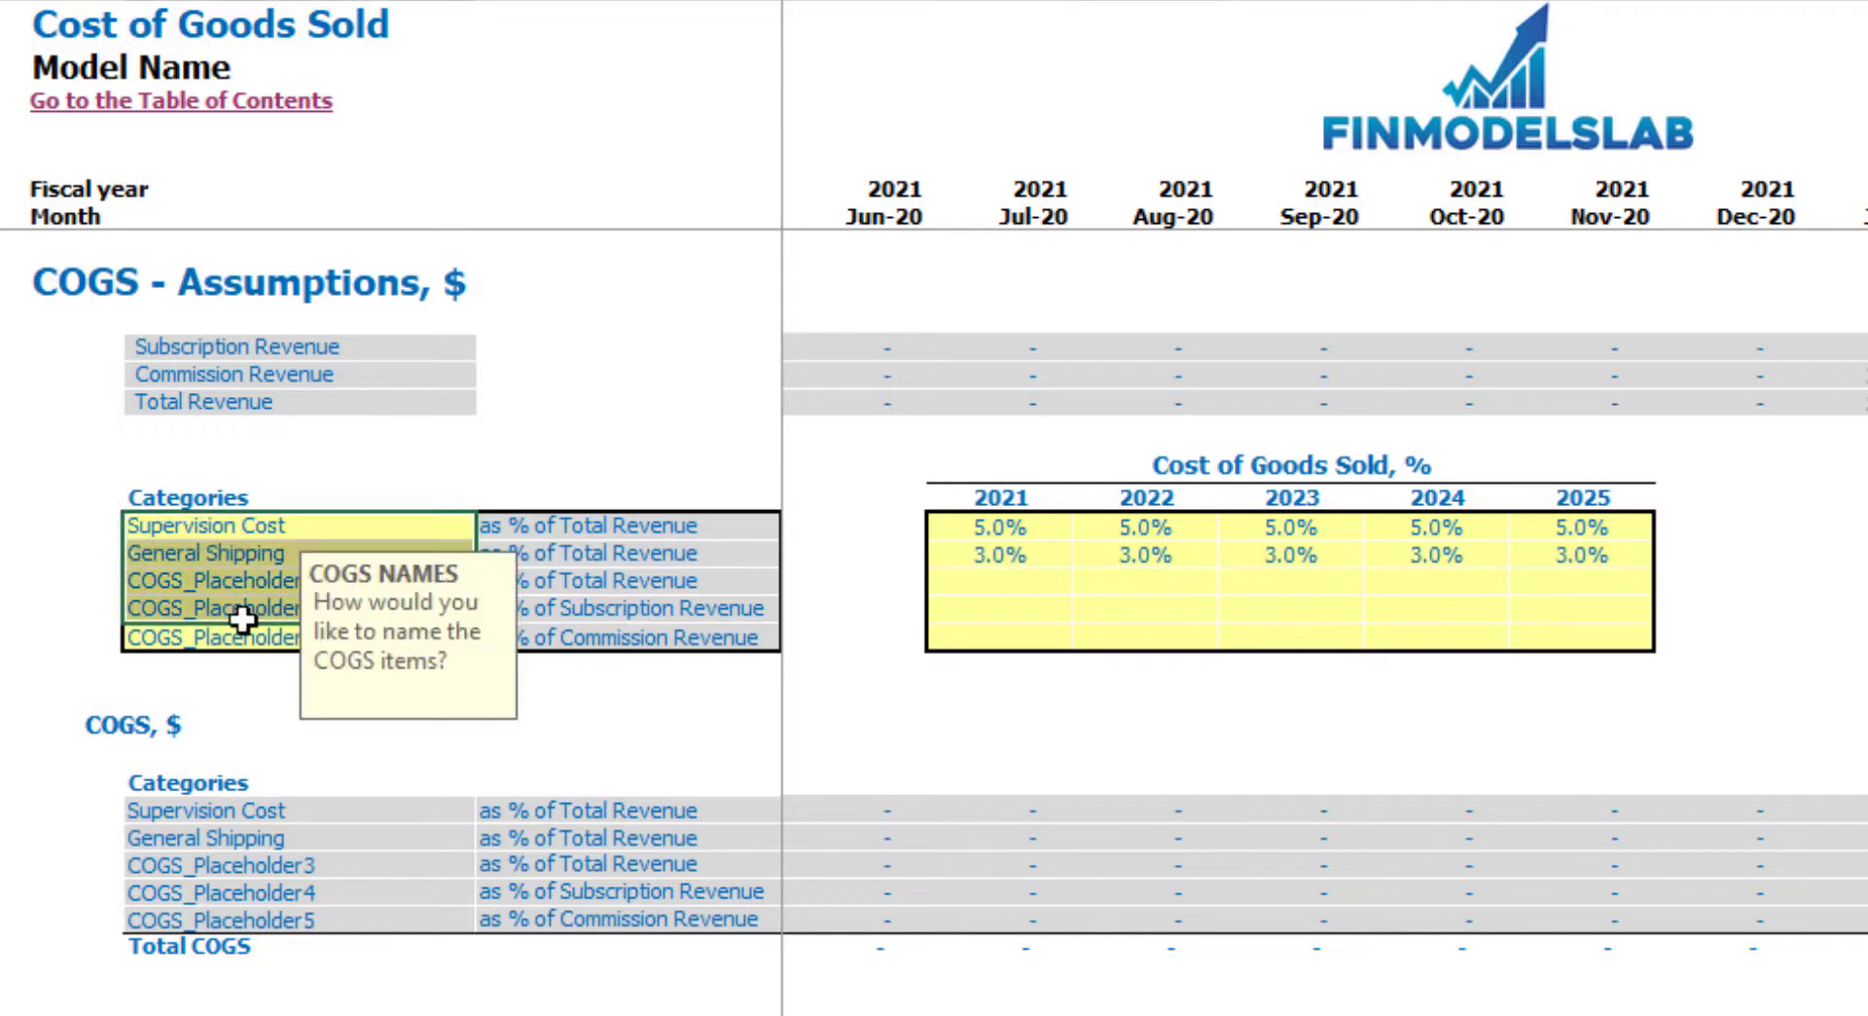
pyautogui.click(222, 527)
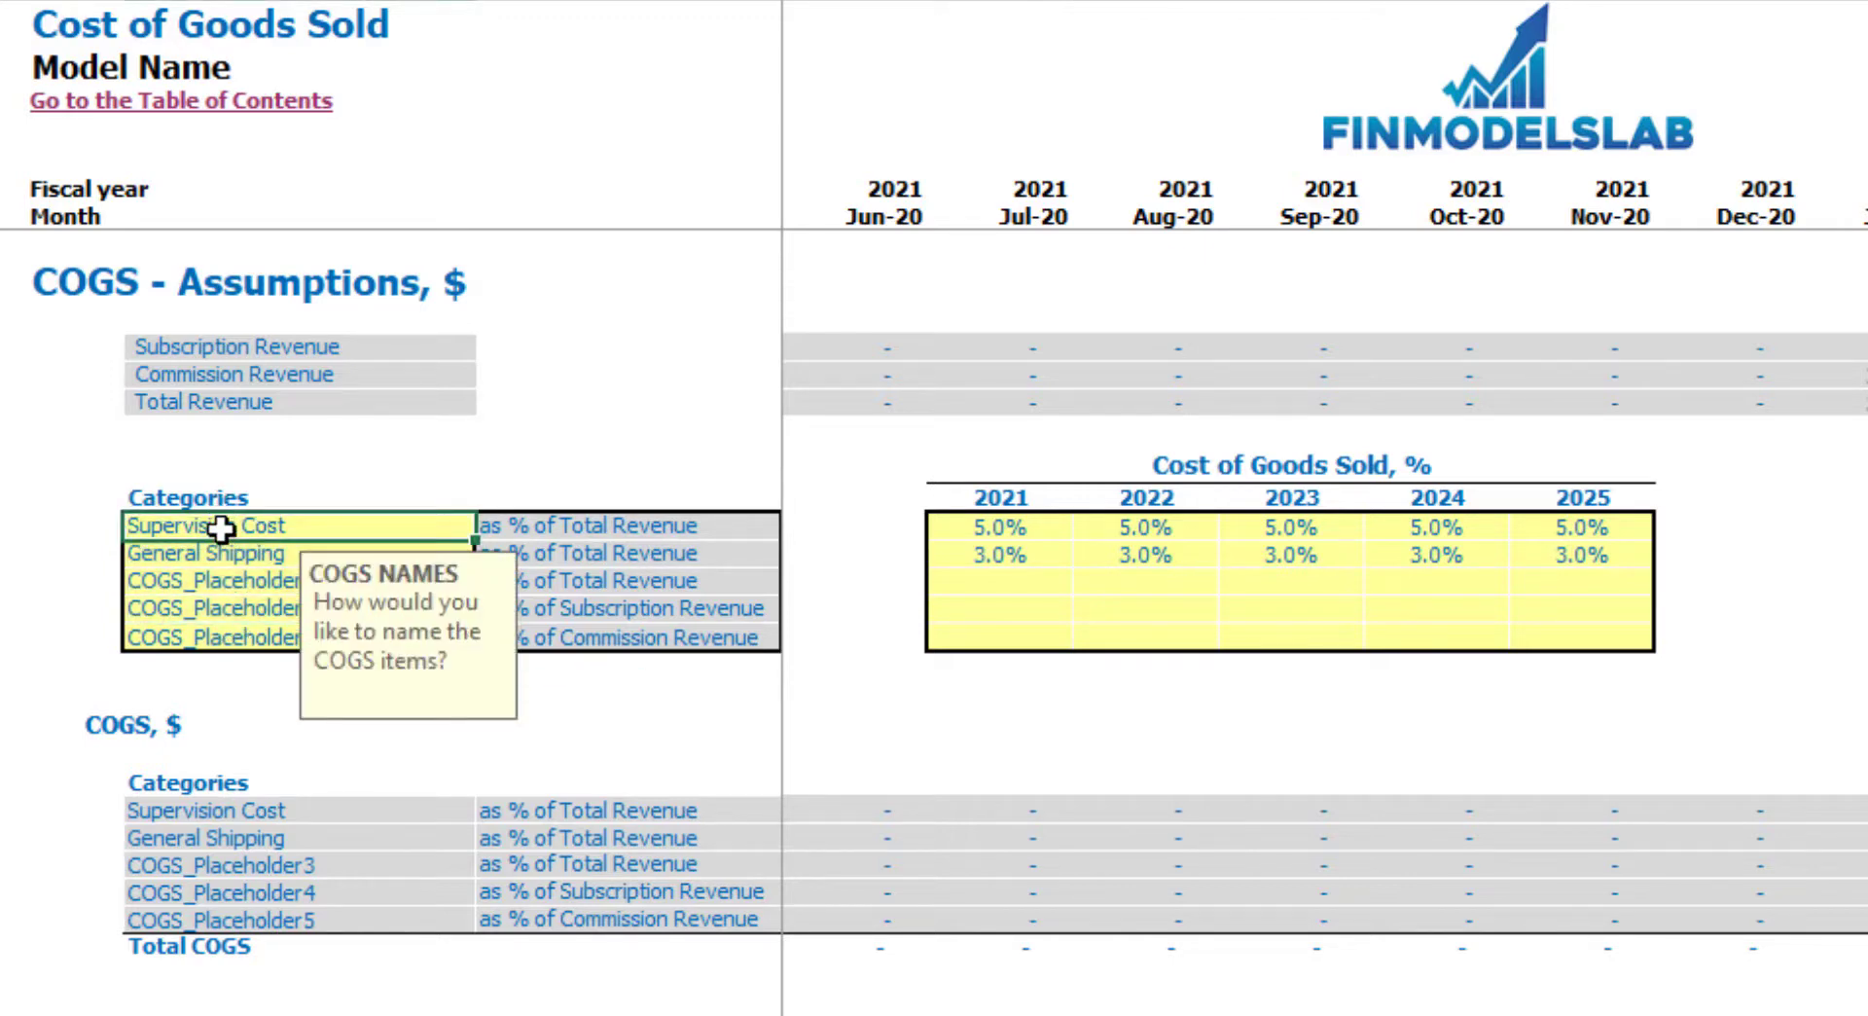
pyautogui.write('CoGS component 1')
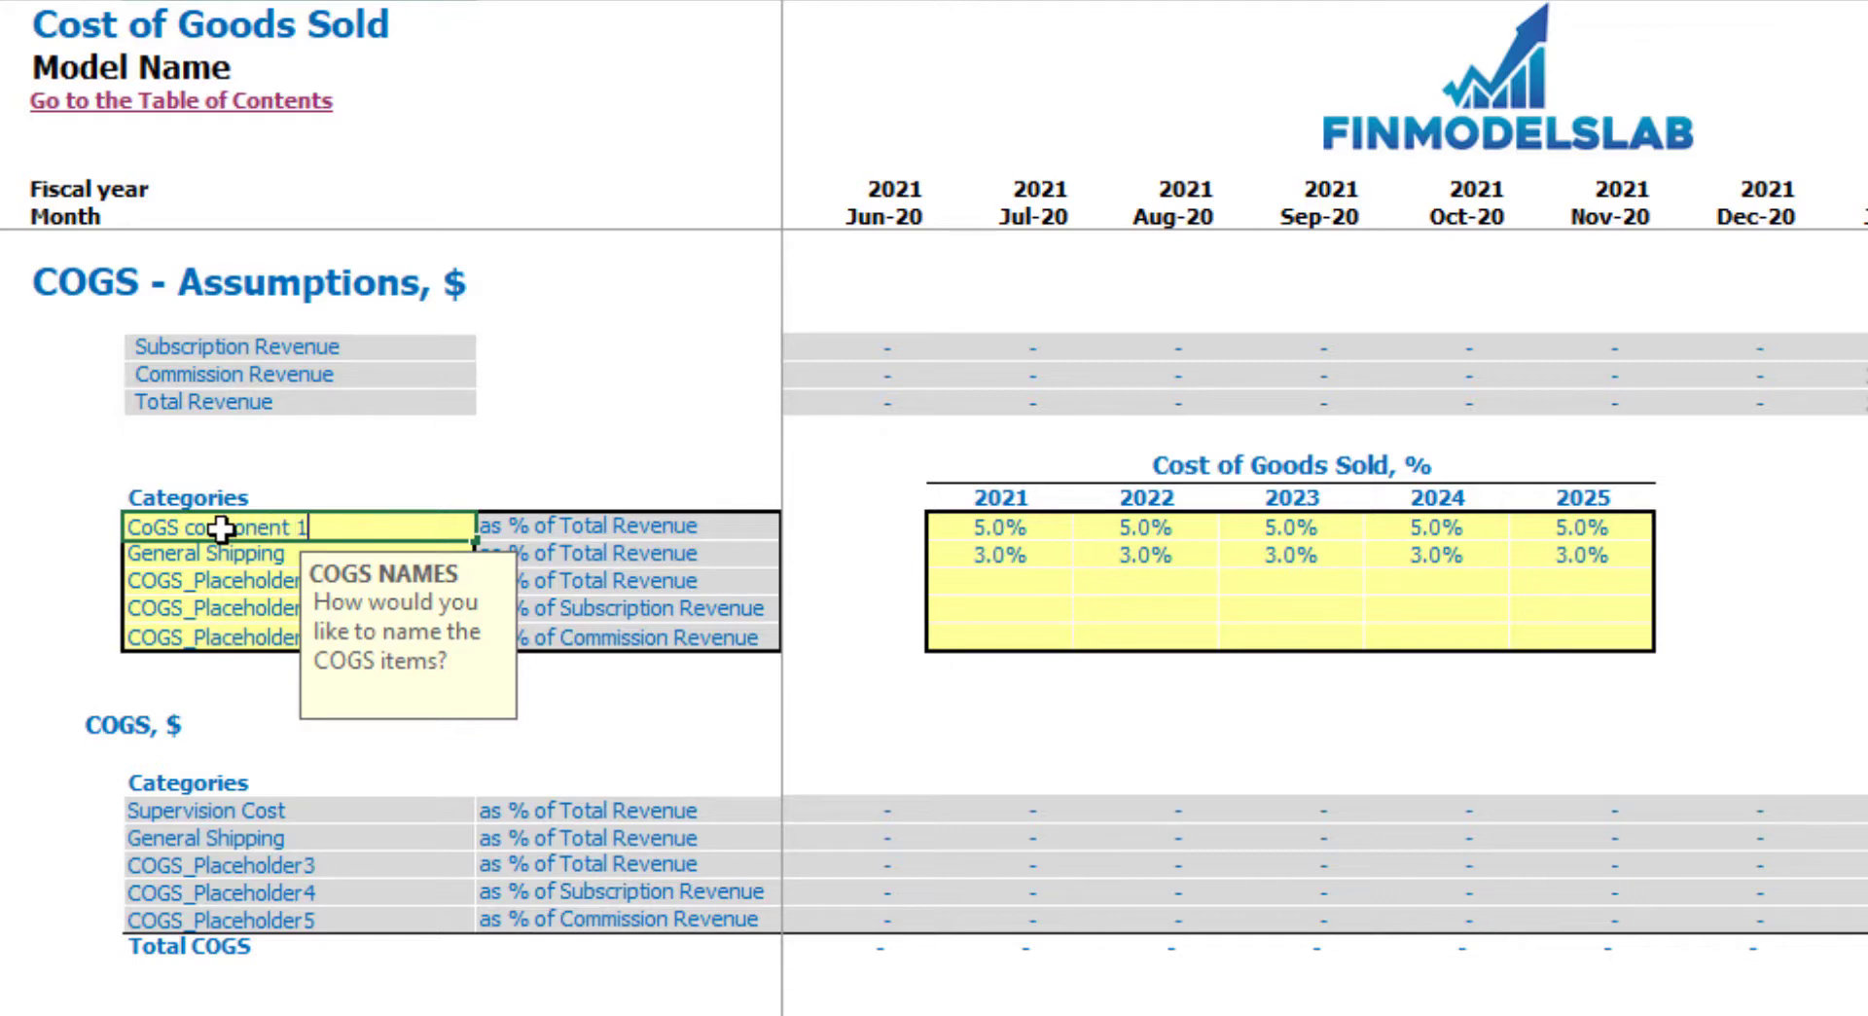
pyautogui.press('Return')
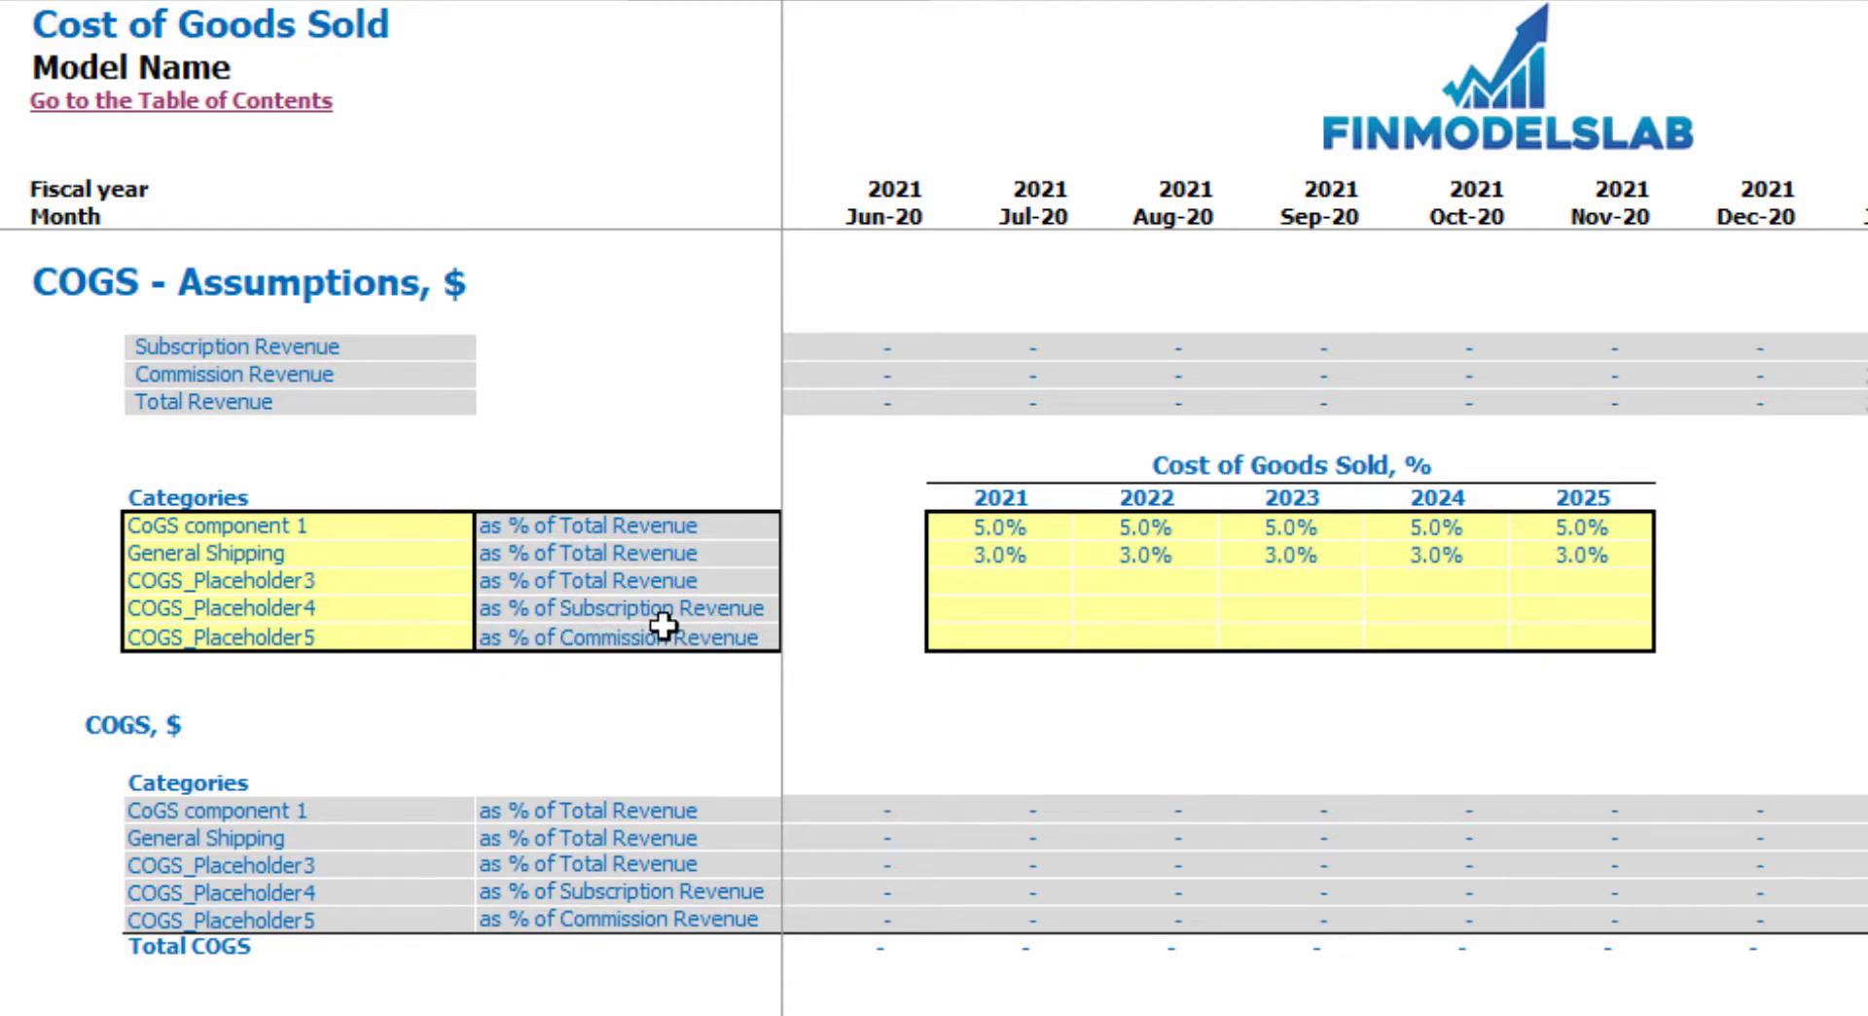
pyautogui.moveTo(625, 608); pyautogui.dragTo(626, 640)
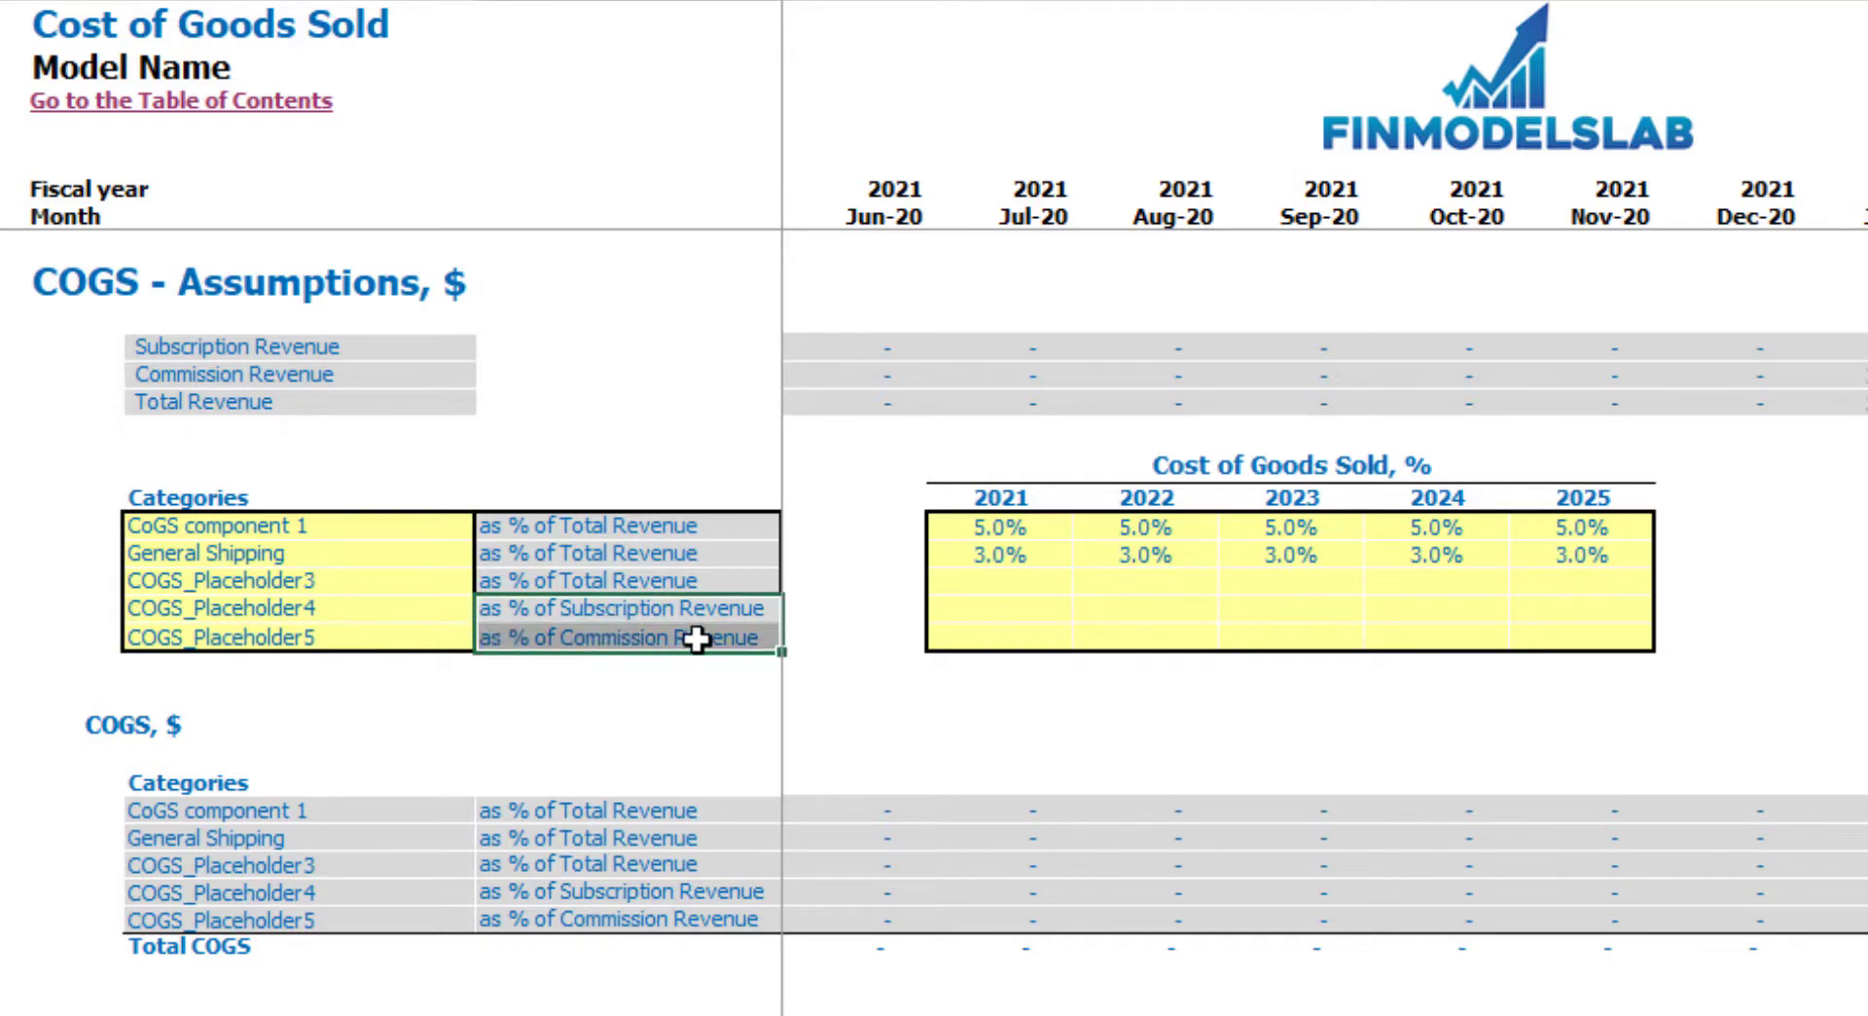
pyautogui.click(189, 523)
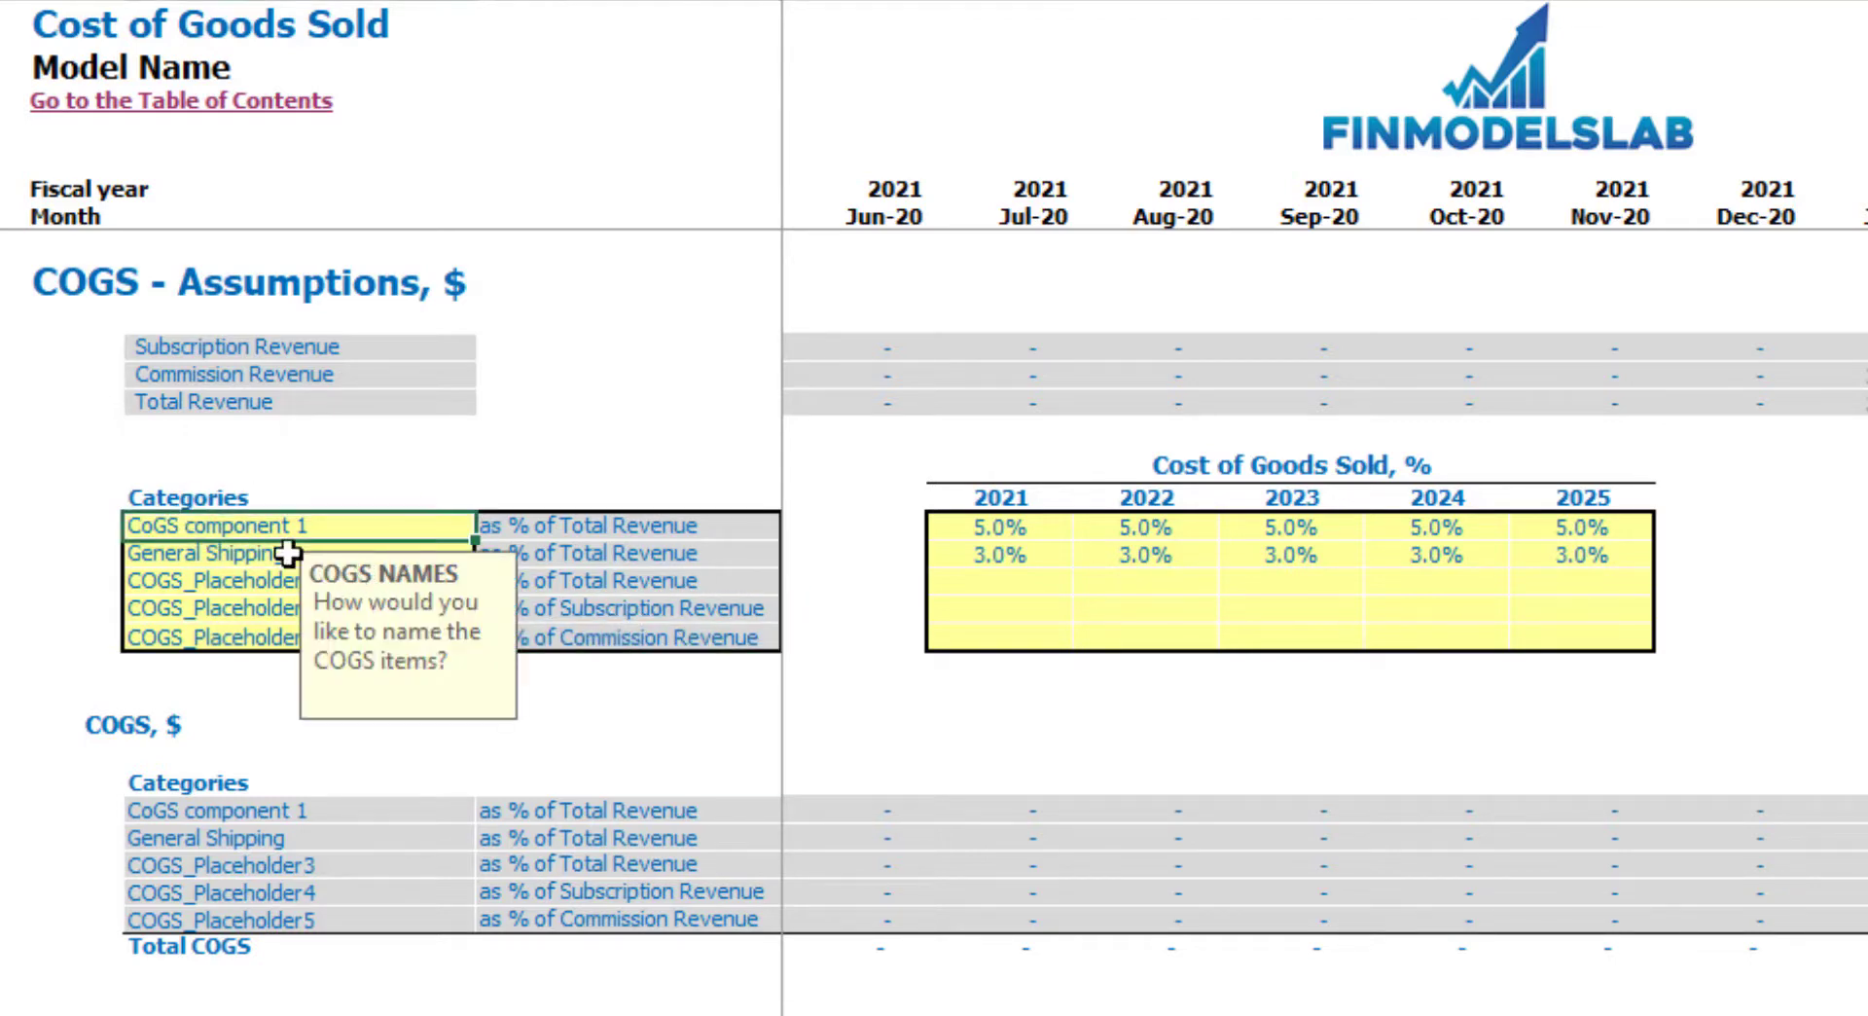
pyautogui.click(565, 435)
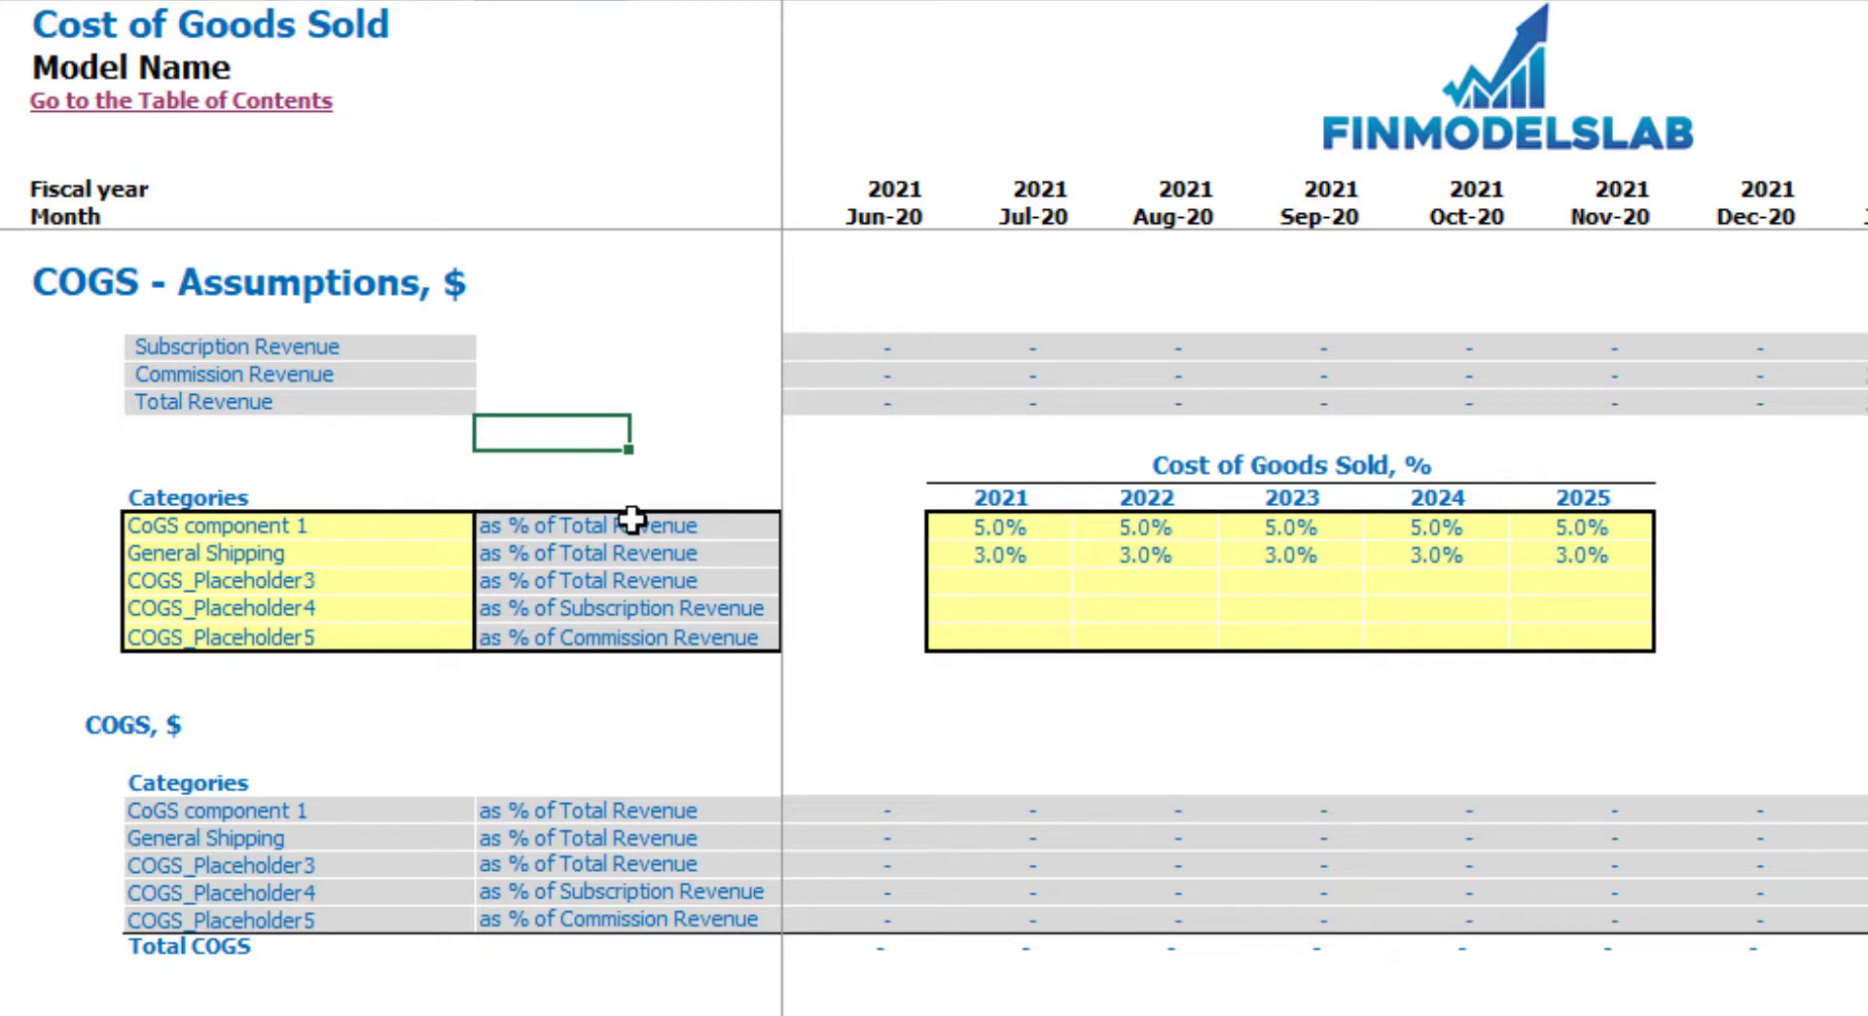
# Step: Set the CoGS component 1 percentages to 10%, 9%, 8%, 7% and 6% for 2021 through 2025
pyautogui.click(1028, 530)
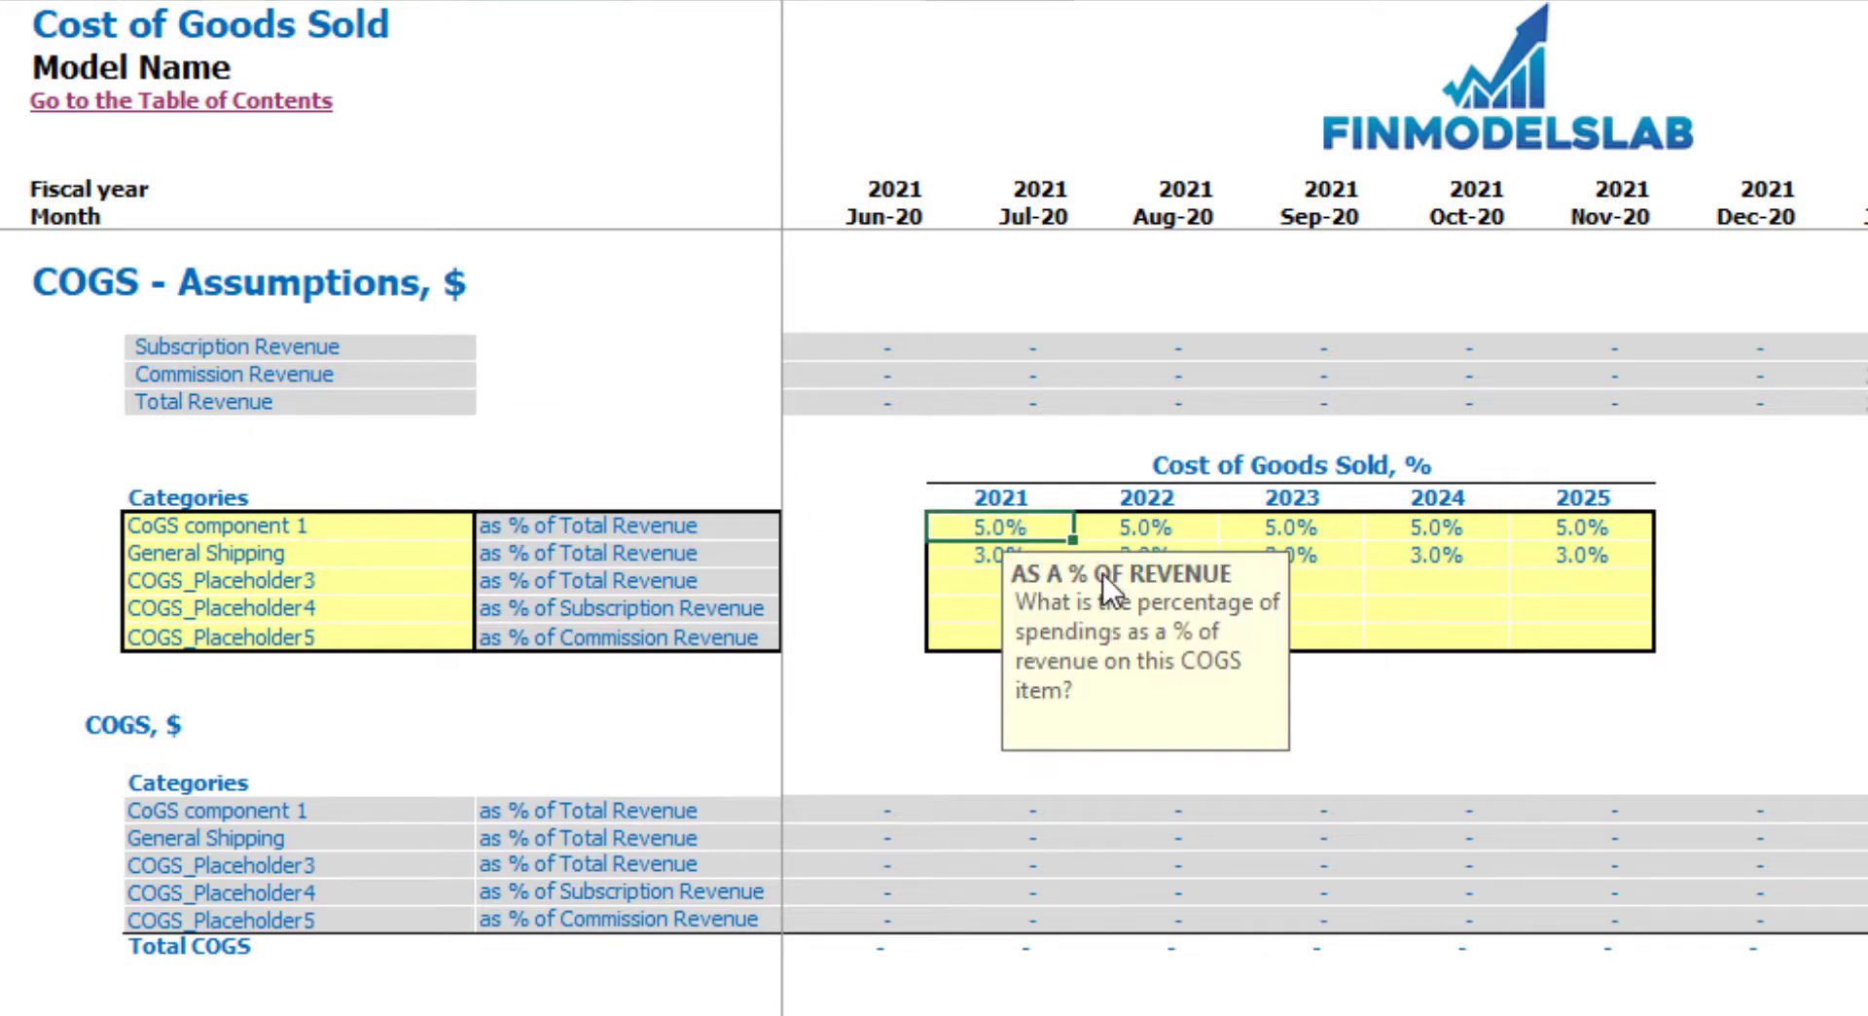
pyautogui.write('10')
pyautogui.press('Tab')
pyautogui.write('9')
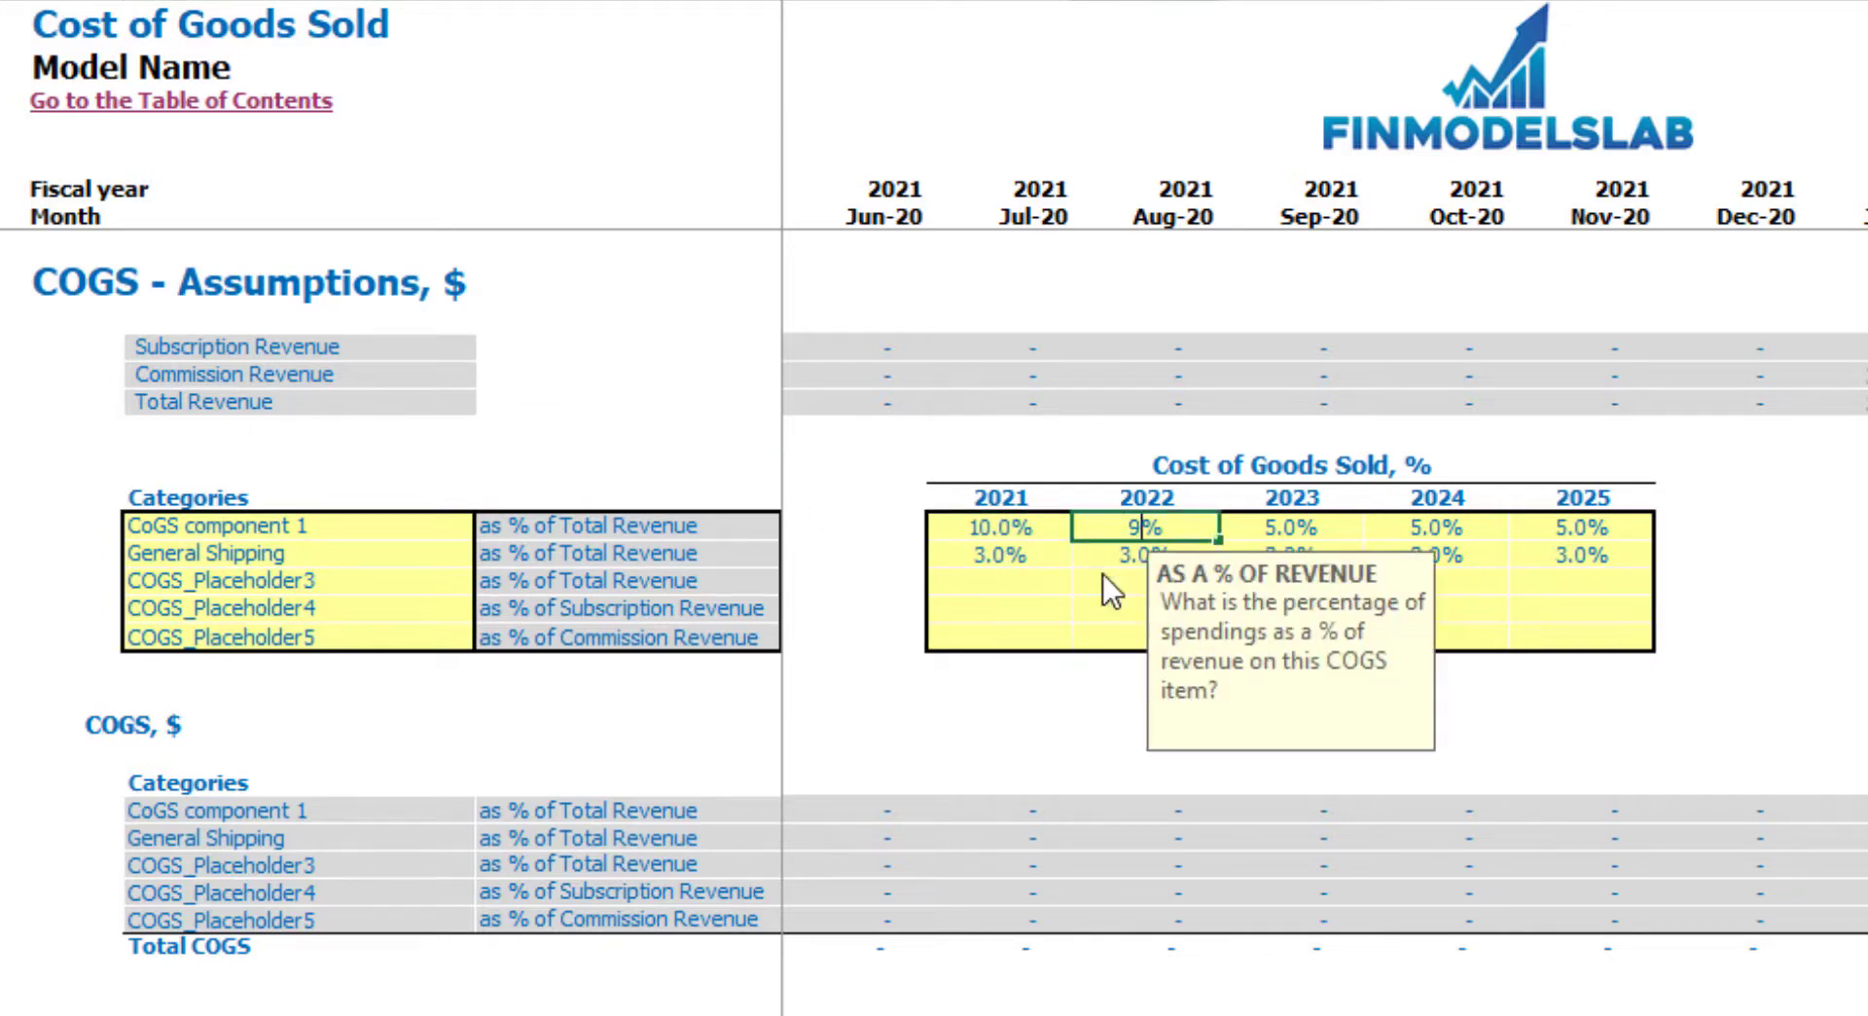
pyautogui.press('Tab')
pyautogui.write('8')
pyautogui.press('Tab')
pyautogui.write('7')
pyautogui.press('Tab')
pyautogui.write('6')
pyautogui.press('Tab')
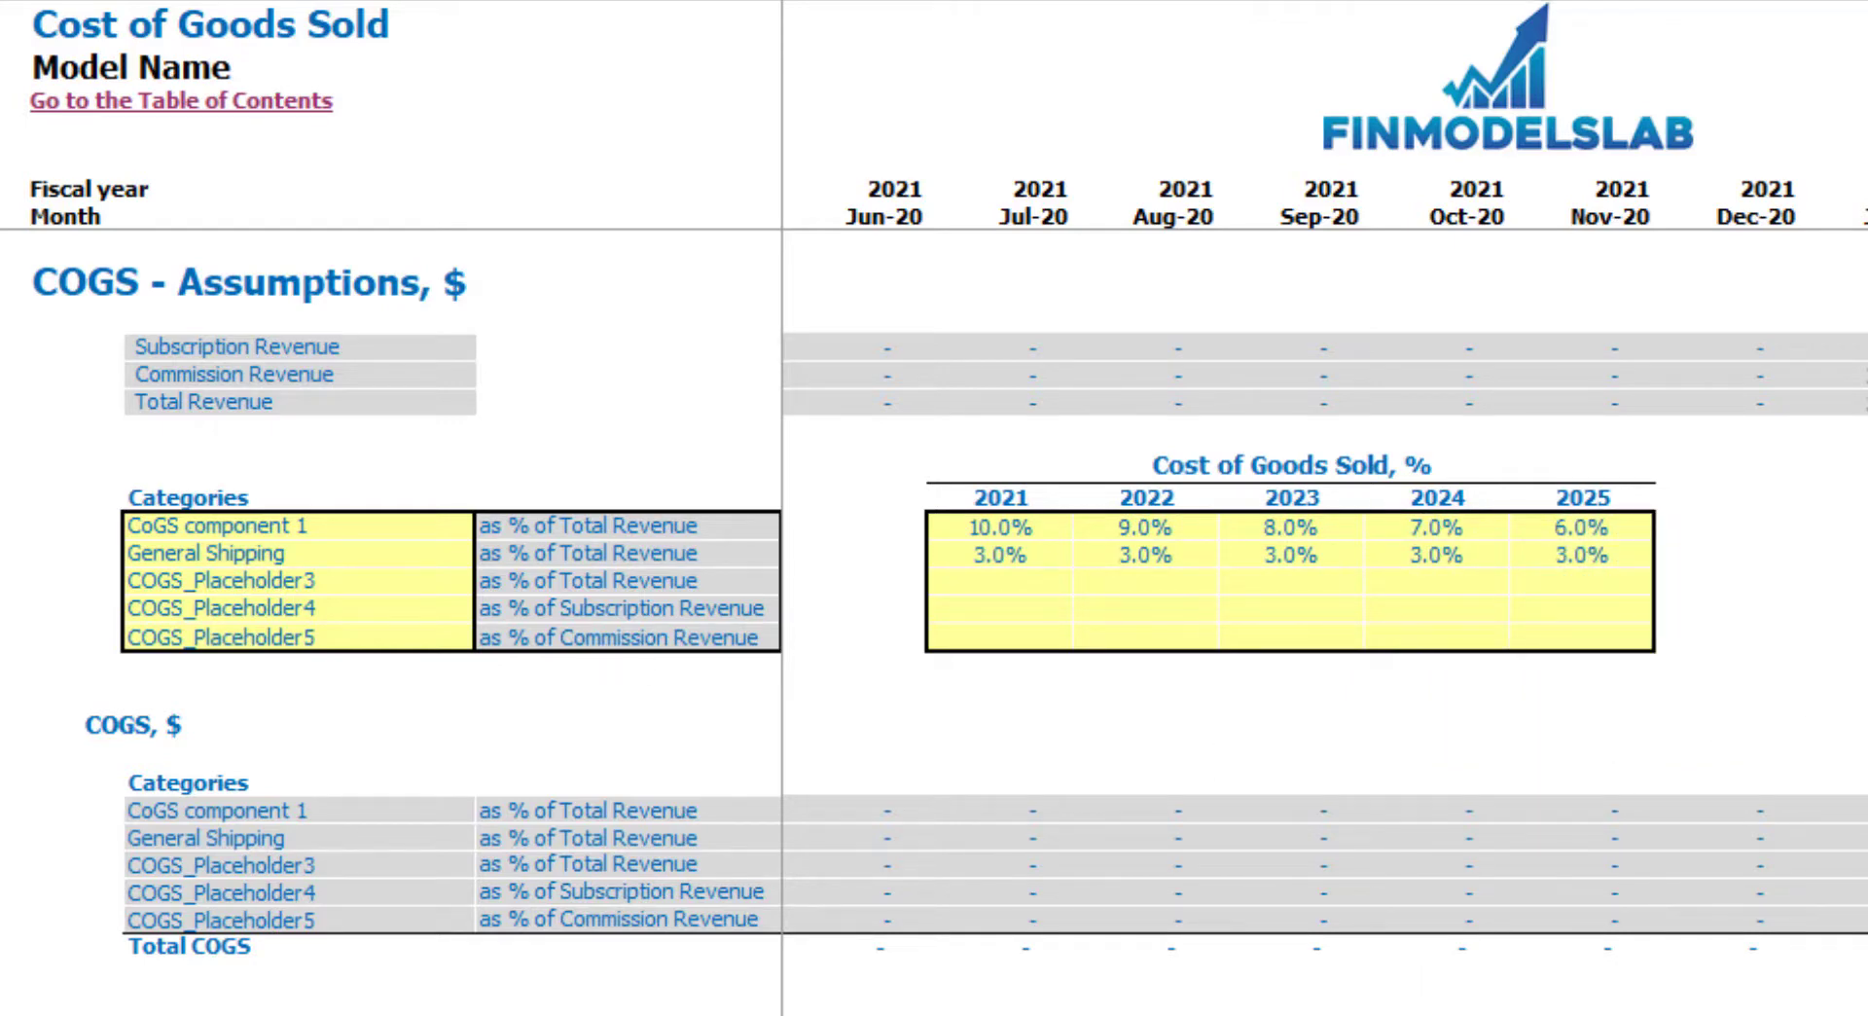
# Step: Examine the monthly COGS rows, and expand the COGS group in the Income Statement to review its line items
pyautogui.moveTo(5, 811); pyautogui.dragTo(5, 920)
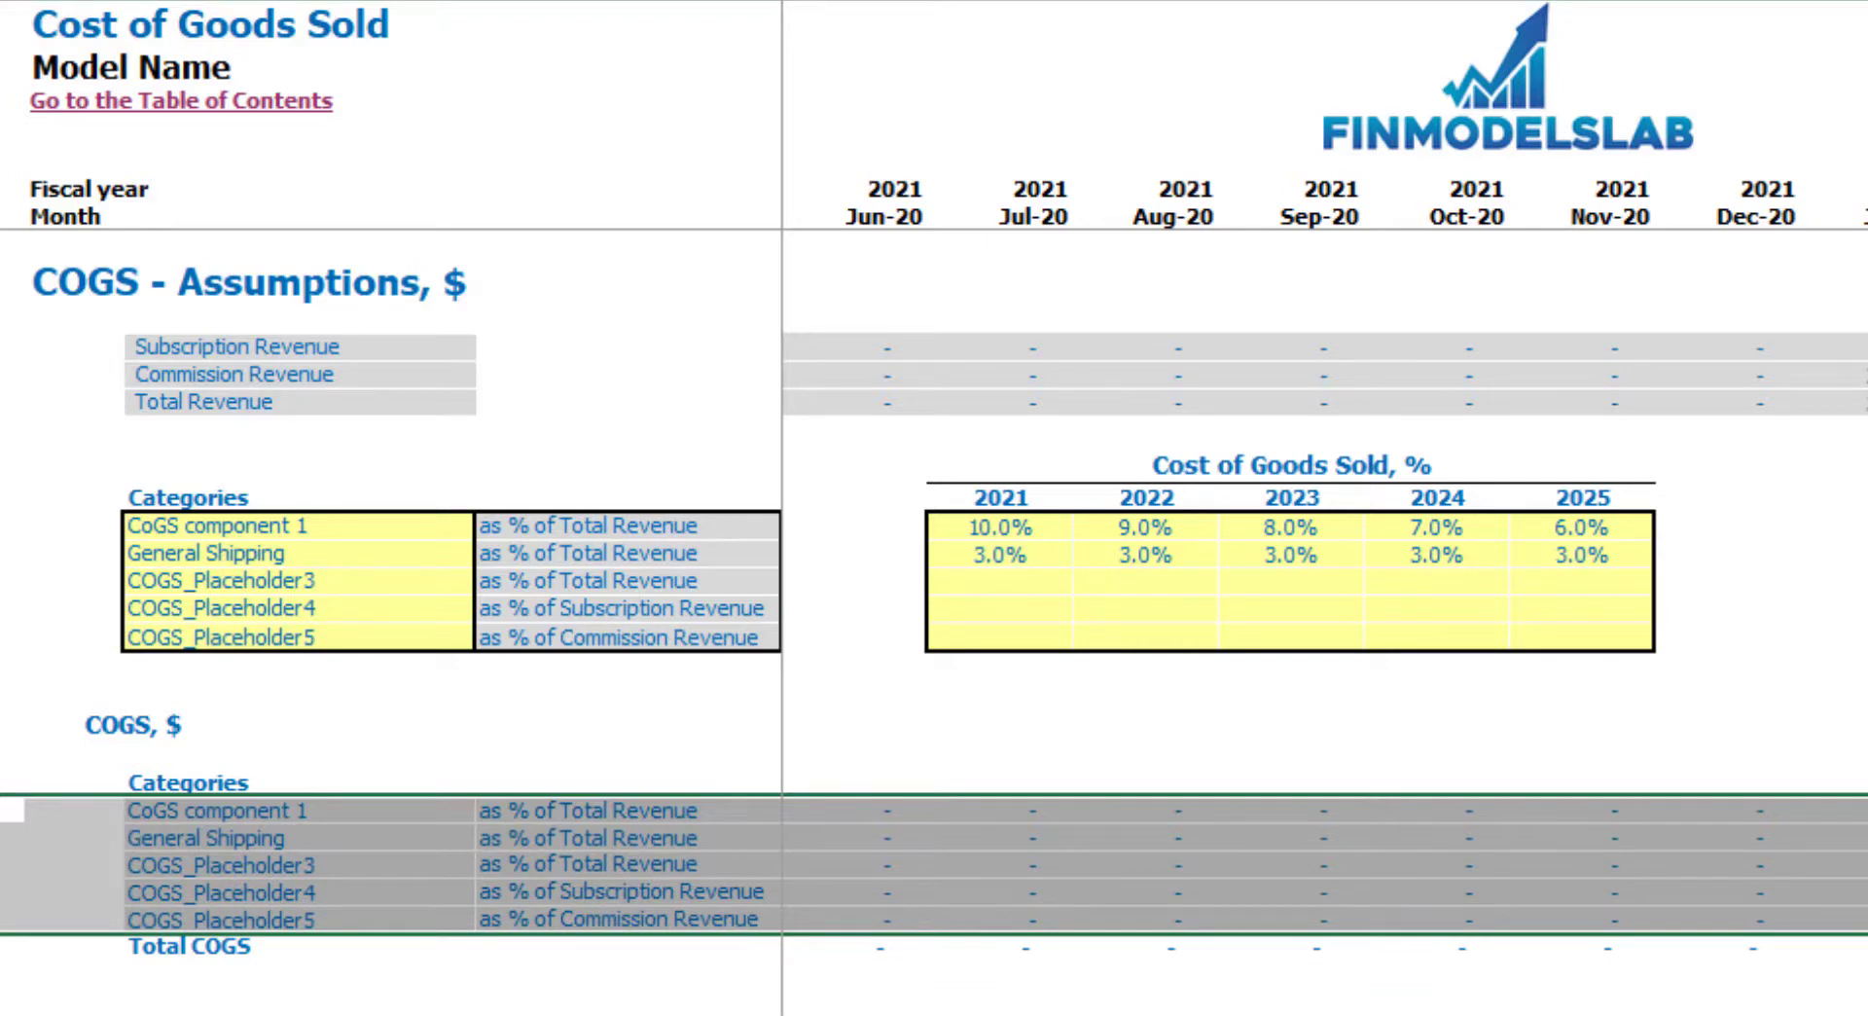
pyautogui.hotkey('ctrl', 'pagedown')
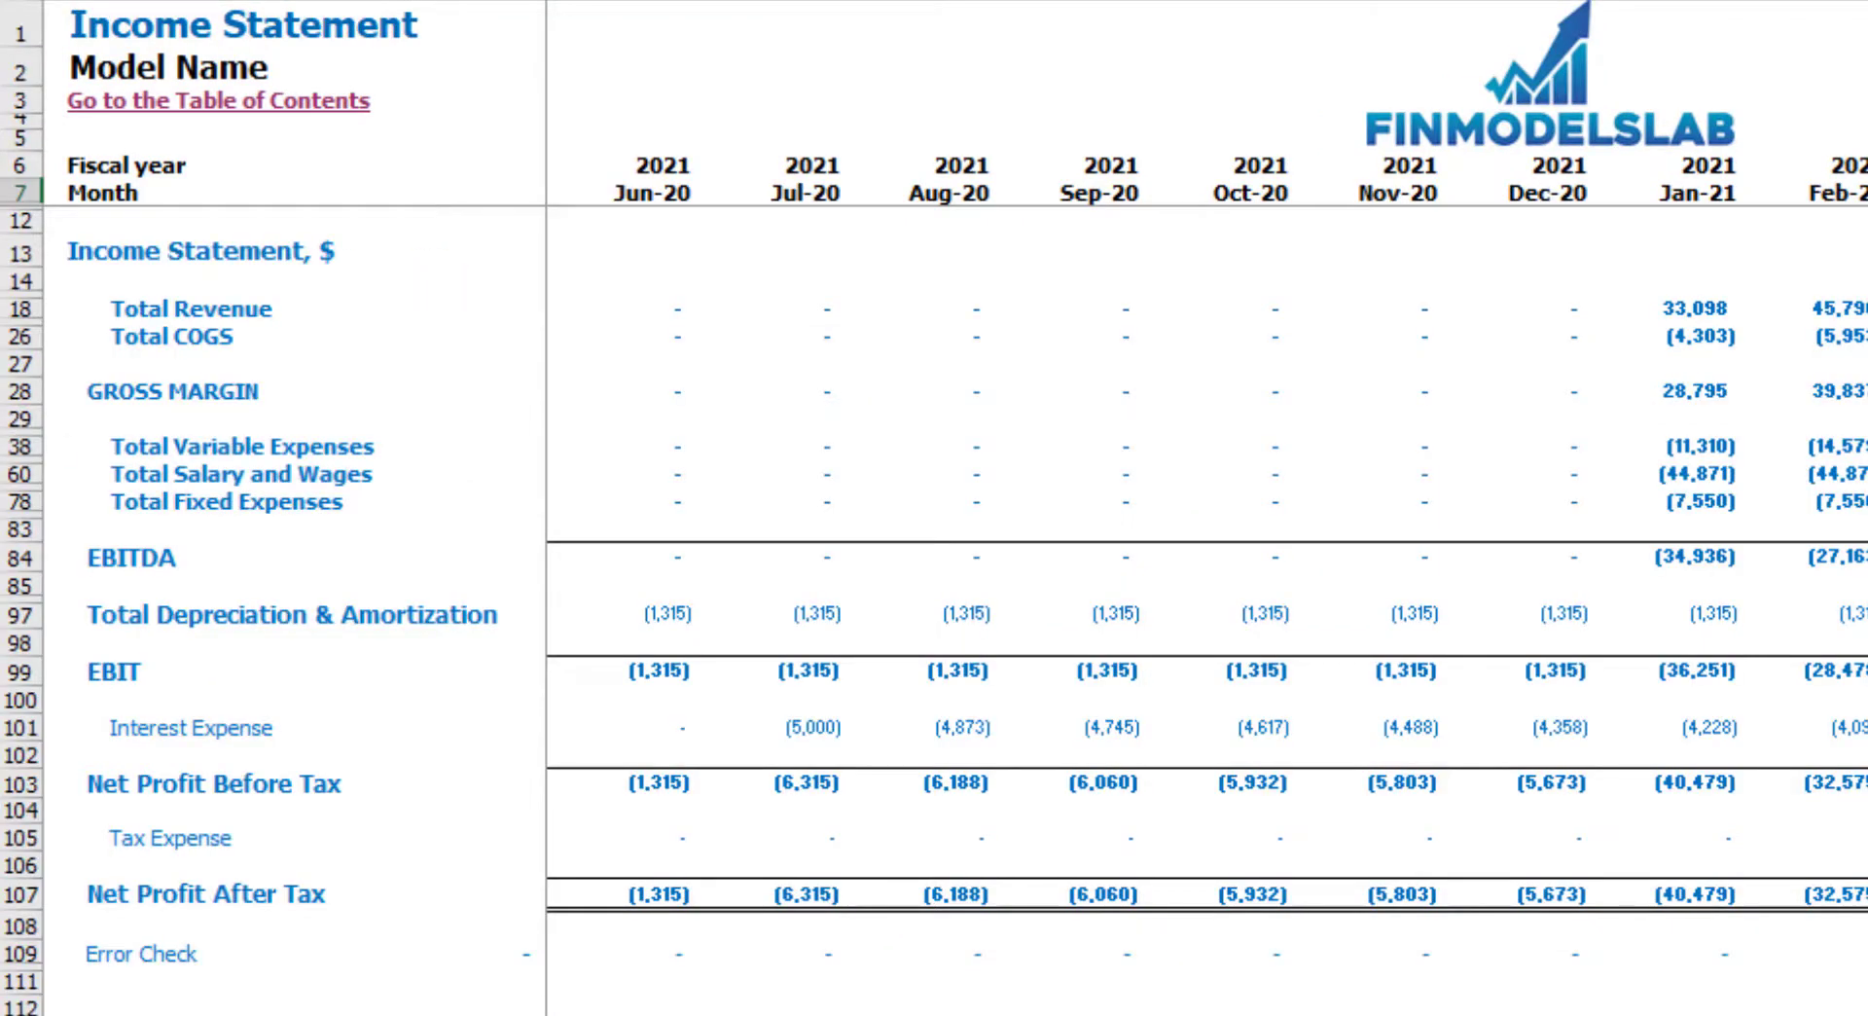
pyautogui.hotkey('ctrl', 'shift', '9')
pyautogui.click(34, 394)
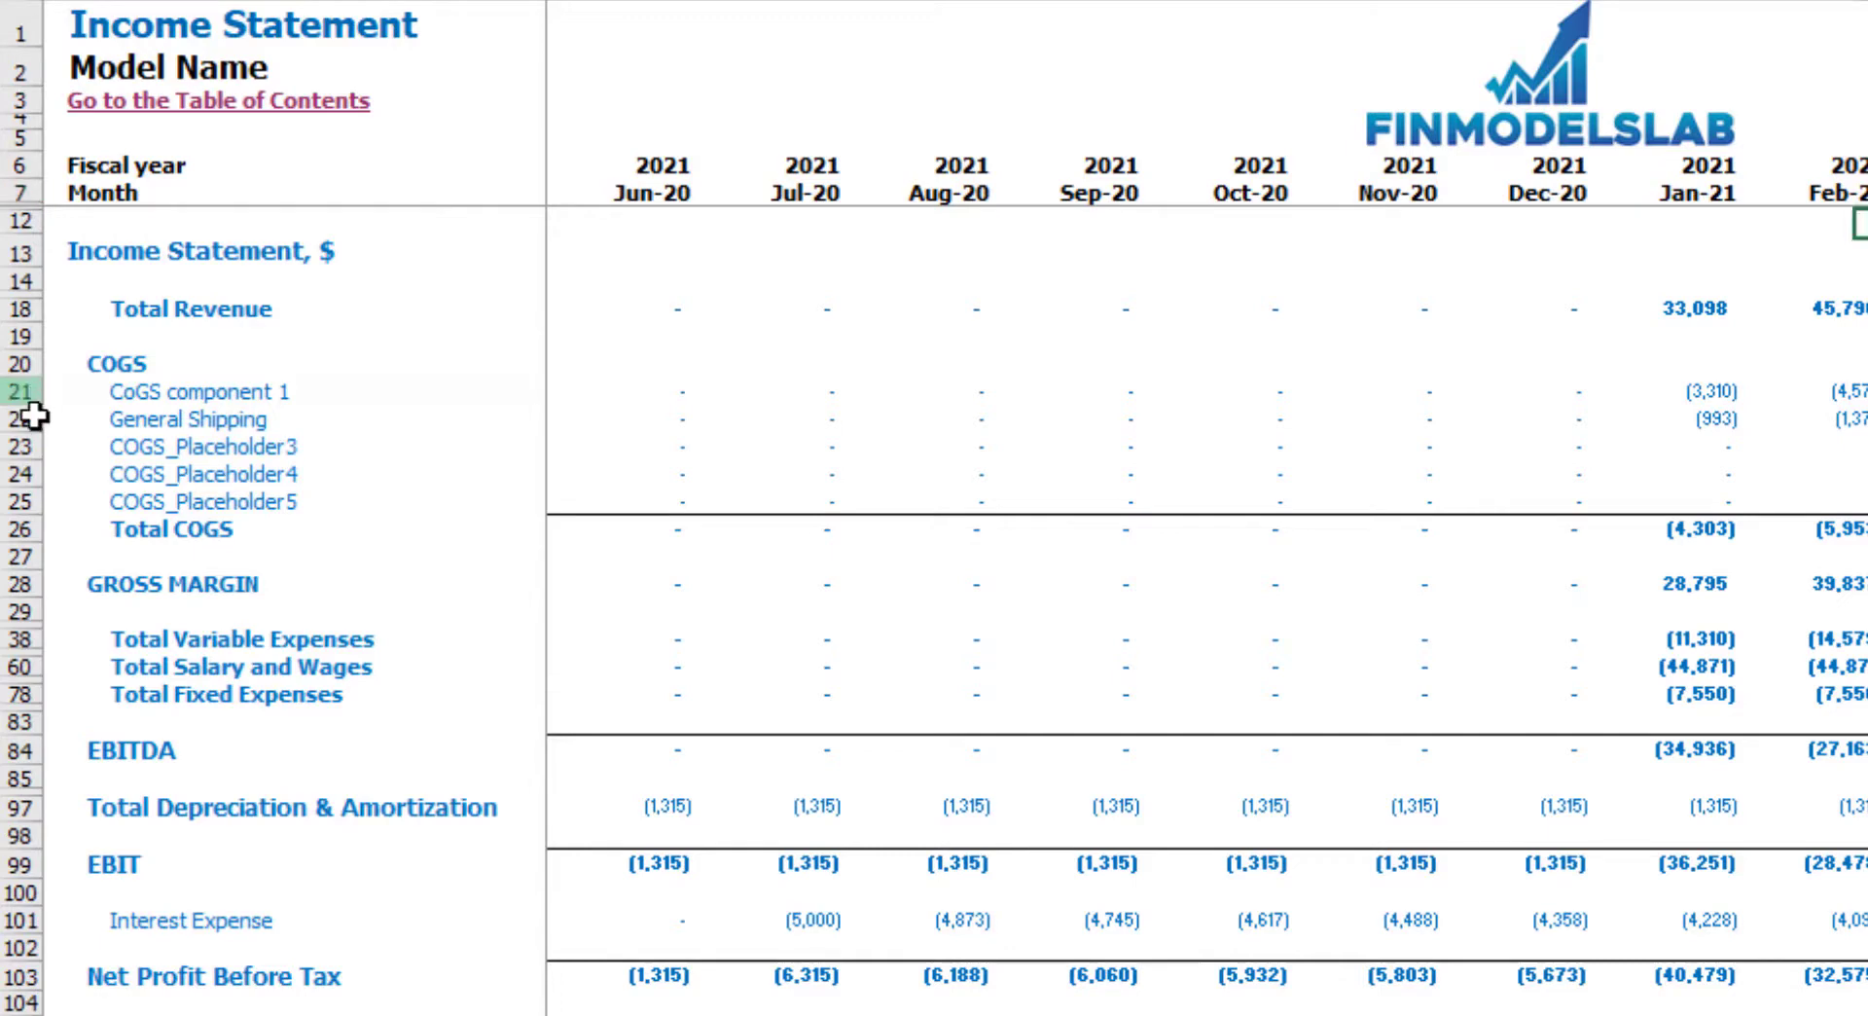
pyautogui.moveTo(34, 417); pyautogui.dragTo(11, 516)
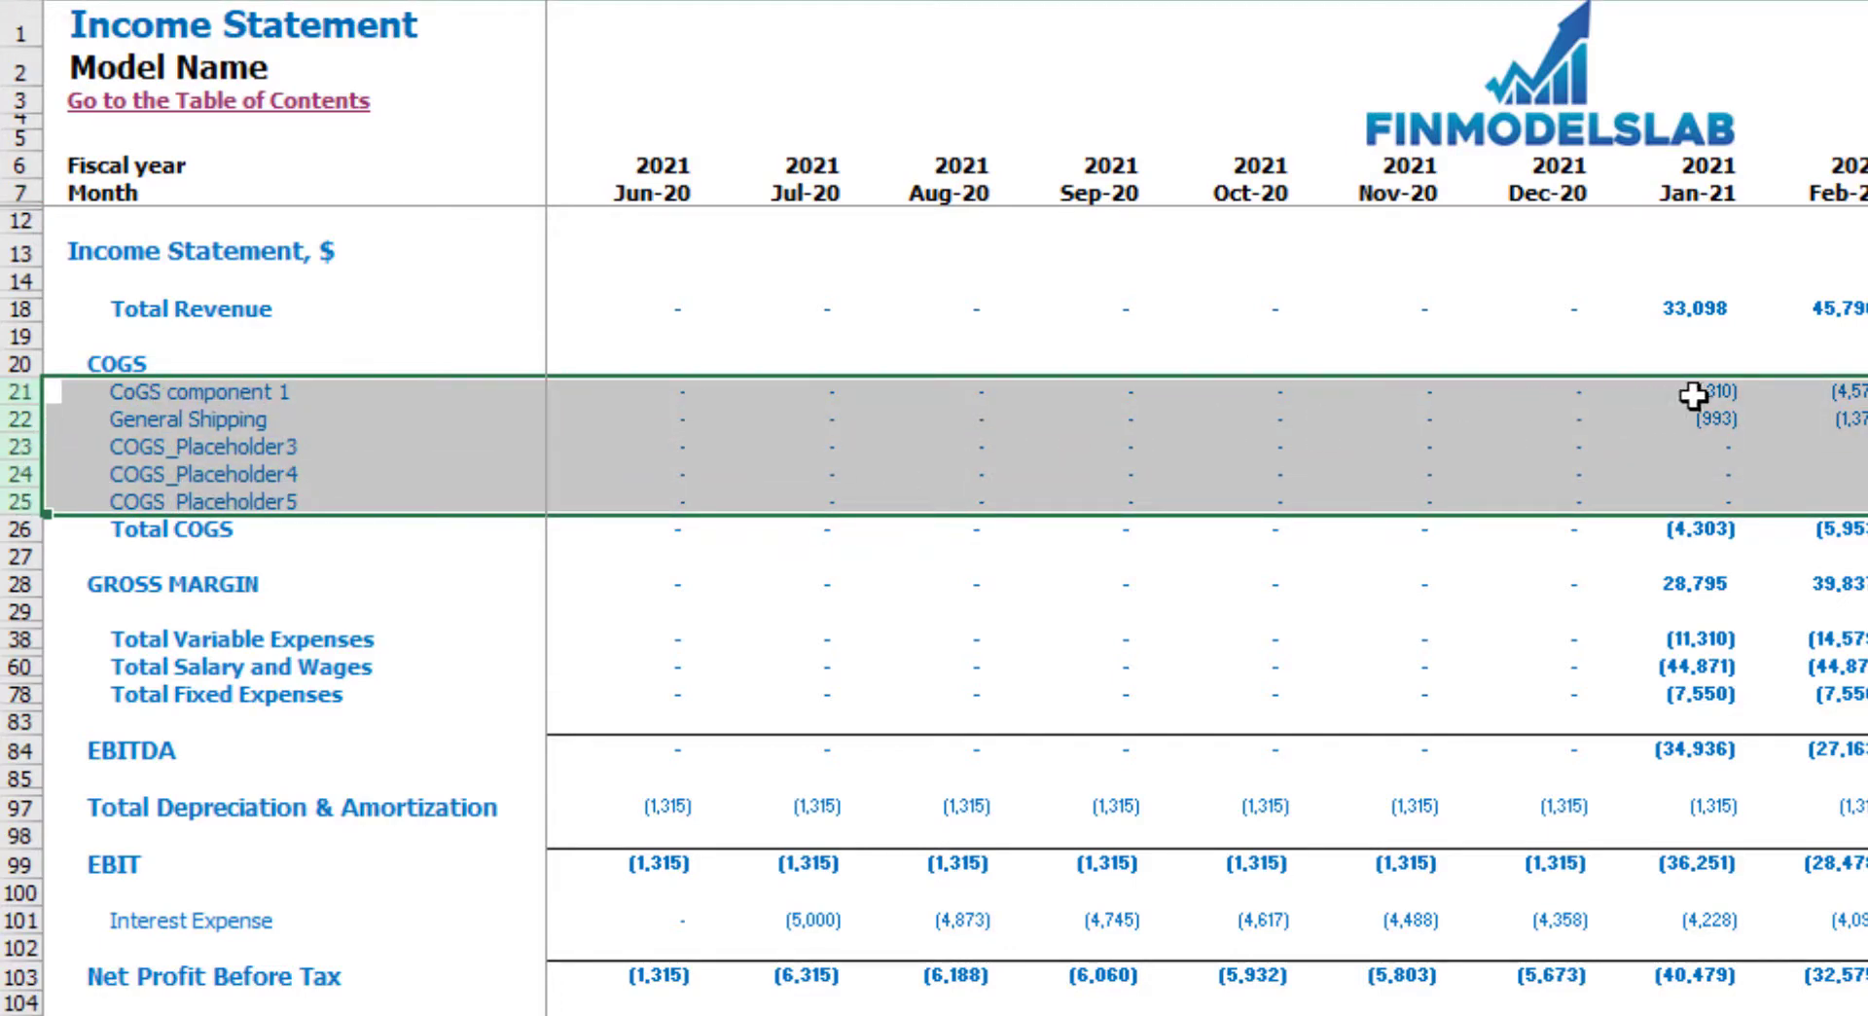
pyautogui.click(1723, 336)
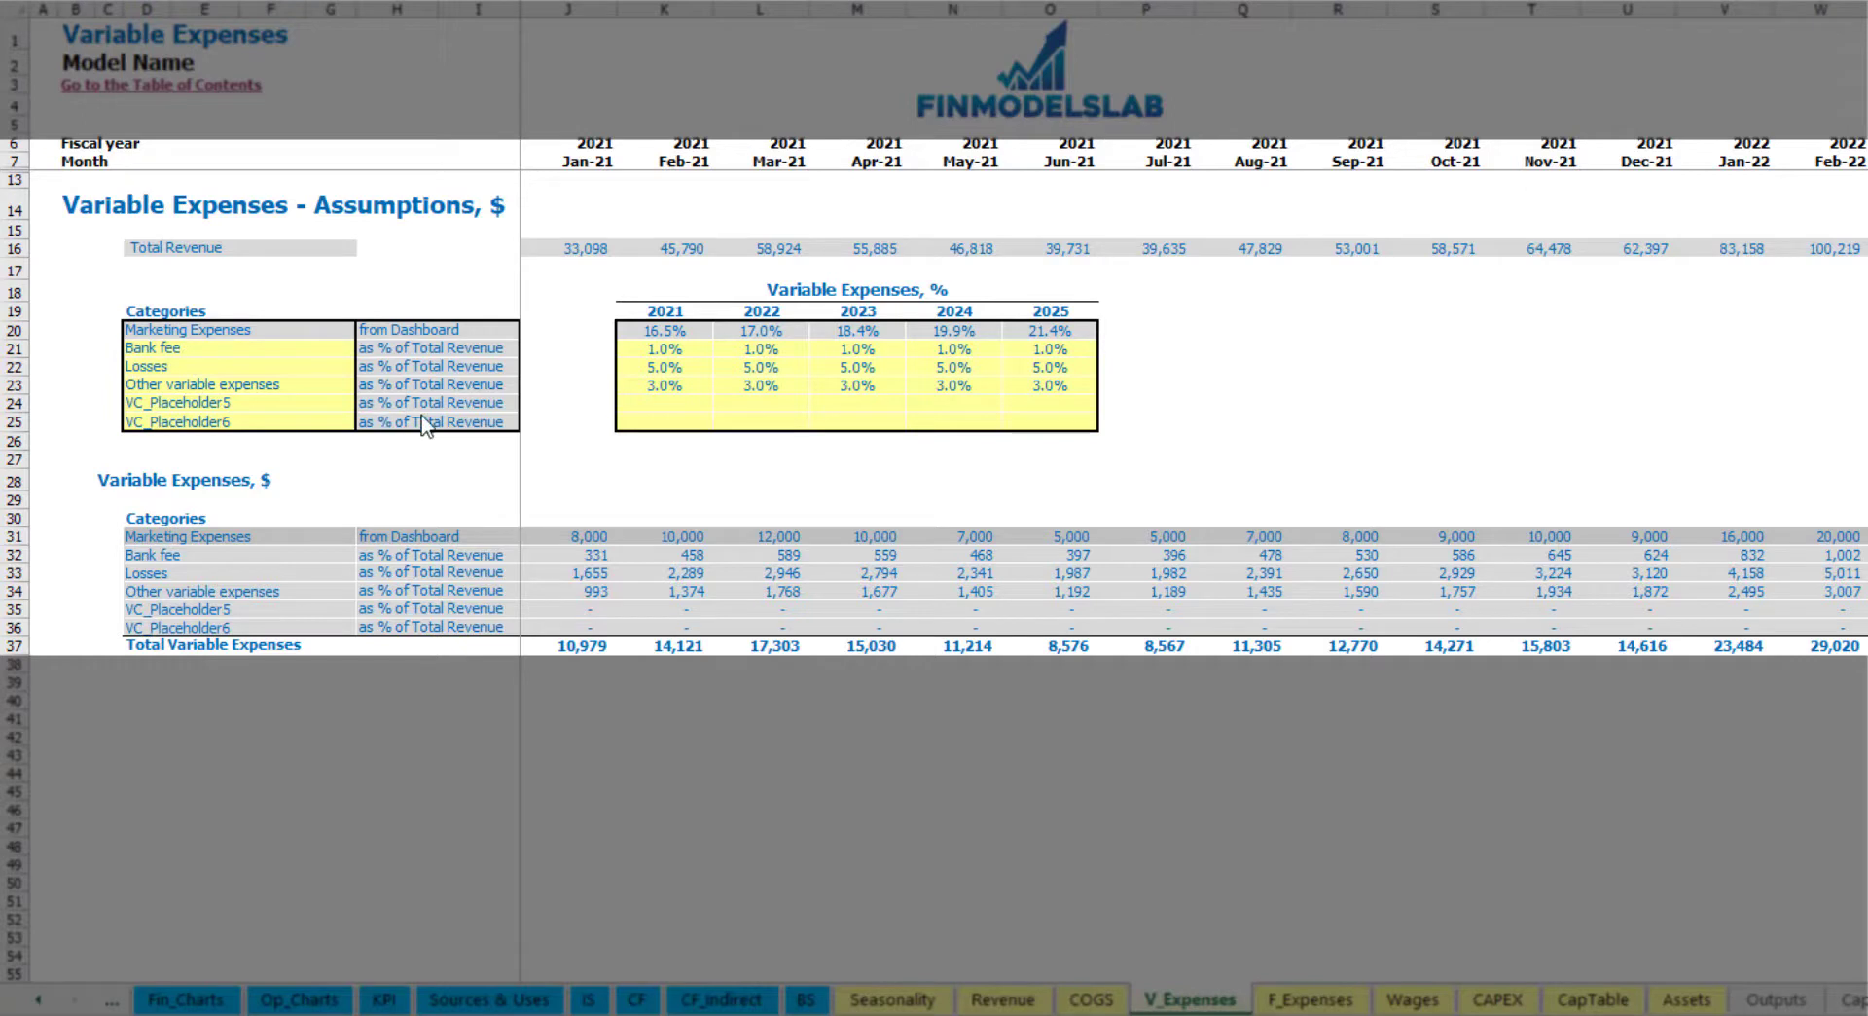
# Step: Set the Bank fee percentages to 2%, 1.8%, 1.6%, 1.4% and 1.2% for 2021 through 2025
pyautogui.click(171, 352)
pyautogui.click(661, 366)
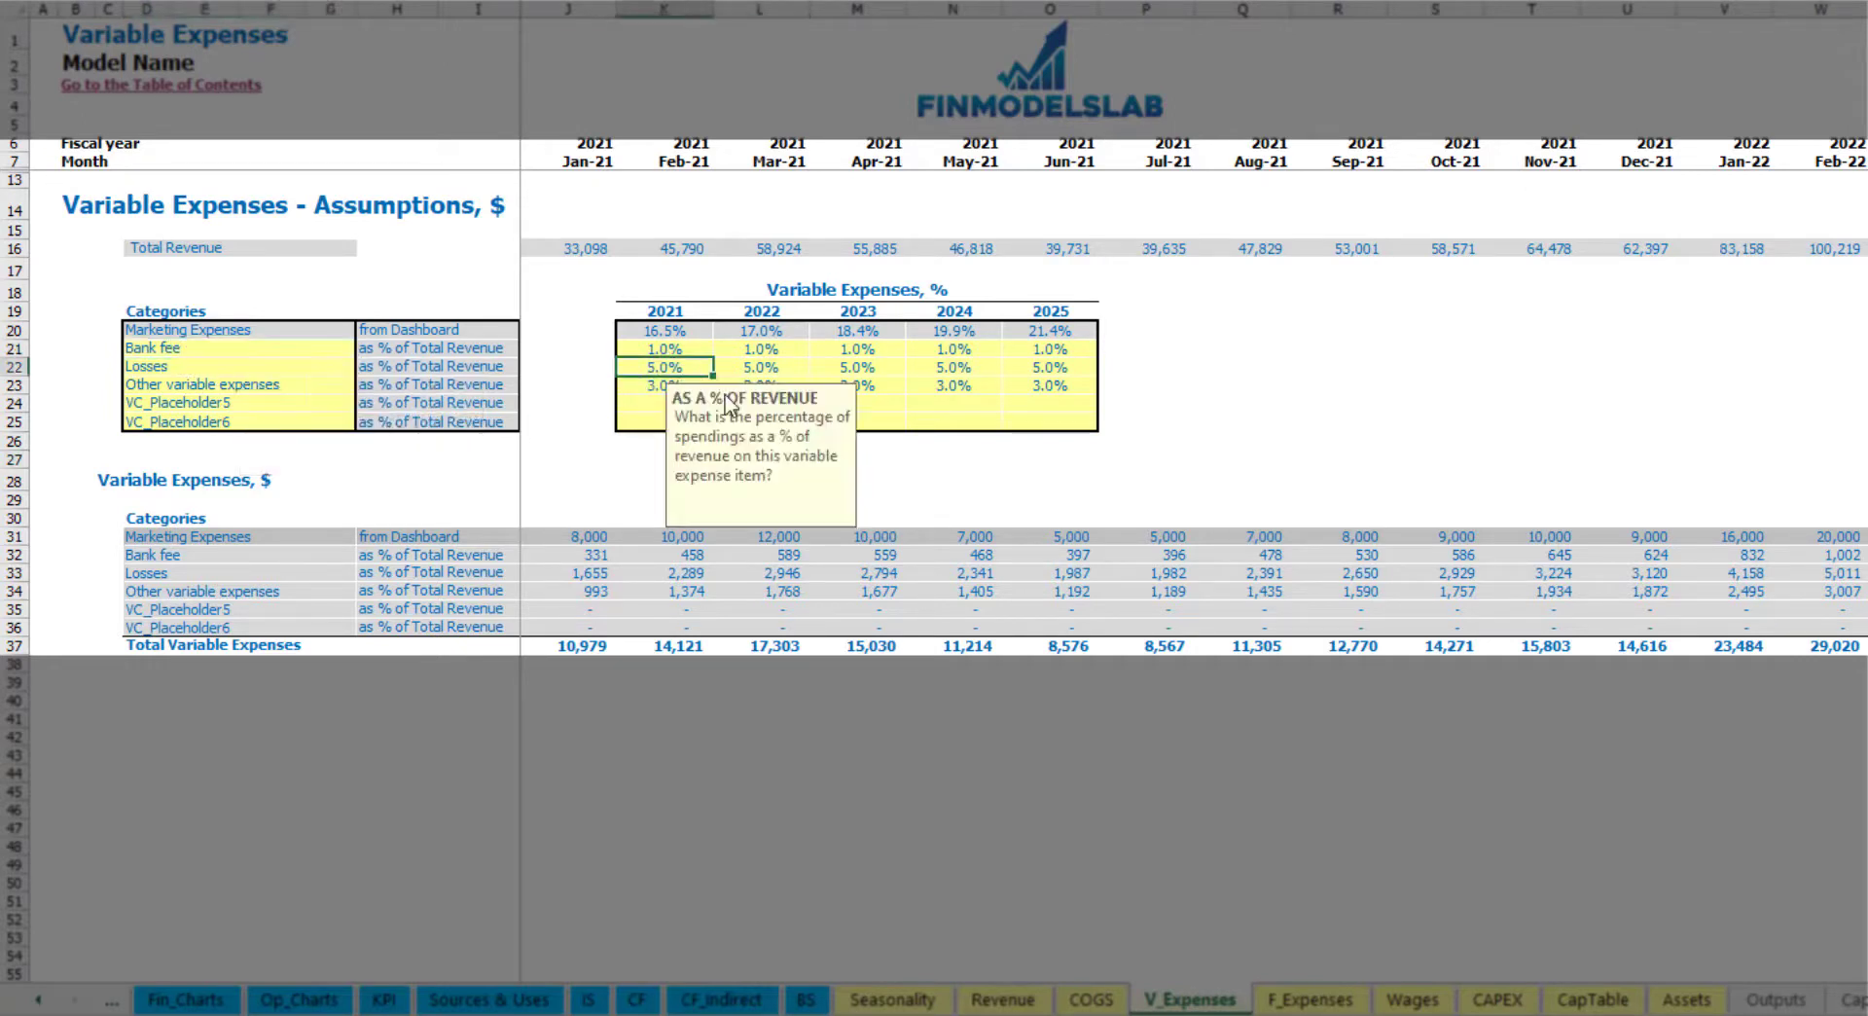
pyautogui.click(700, 346)
pyautogui.write('2')
pyautogui.press('Tab')
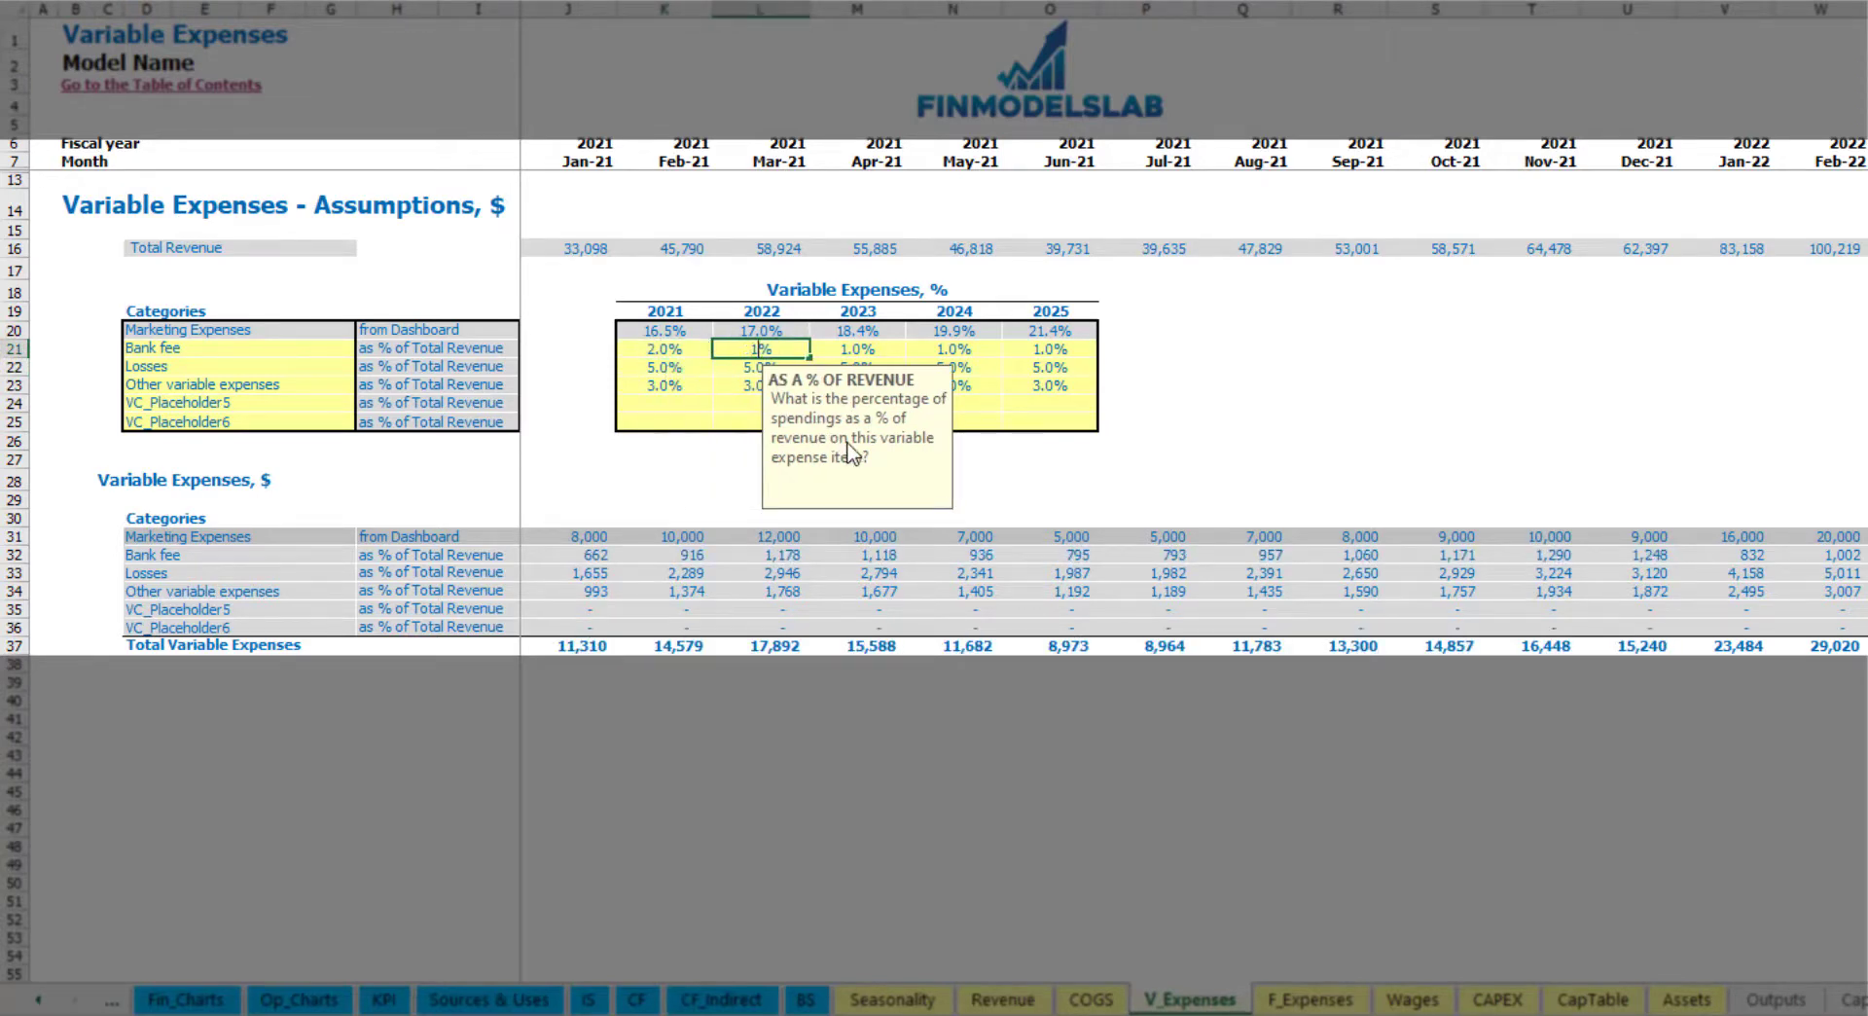
pyautogui.write('1.8')
pyautogui.press('Tab')
pyautogui.write('1.6')
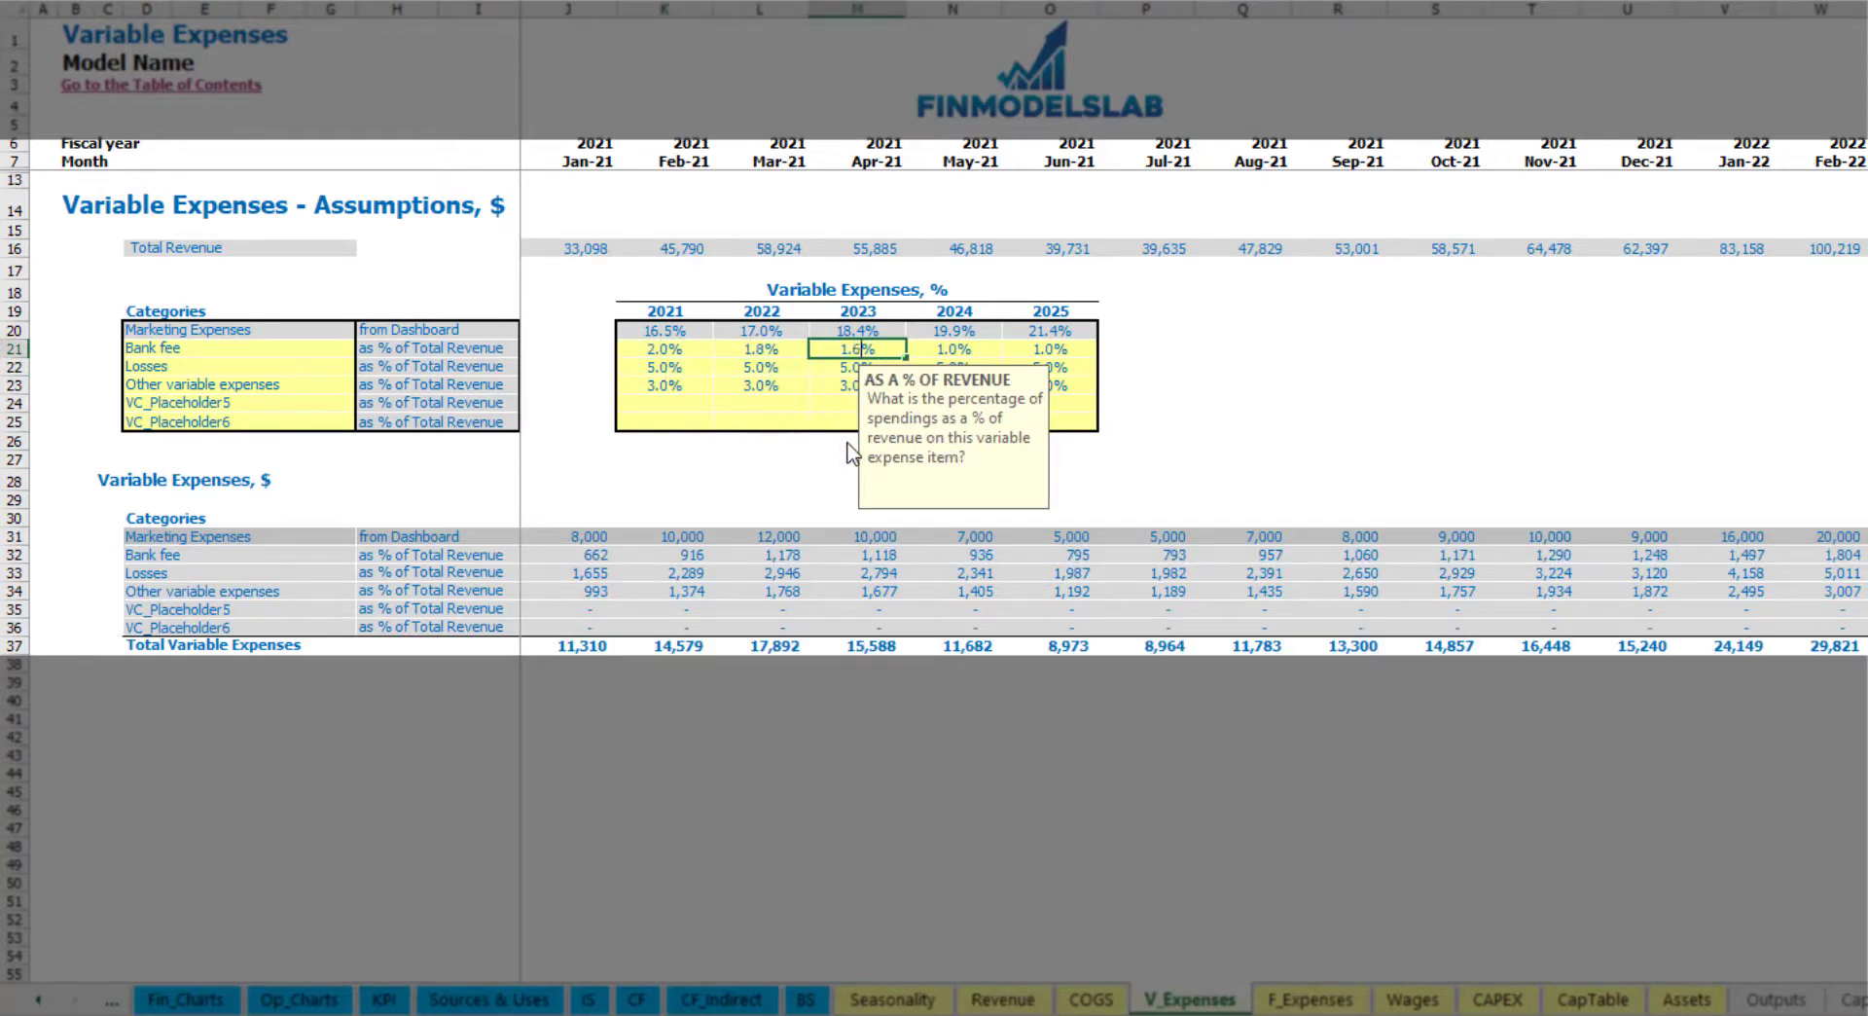
pyautogui.press('Tab')
pyautogui.write('1.4')
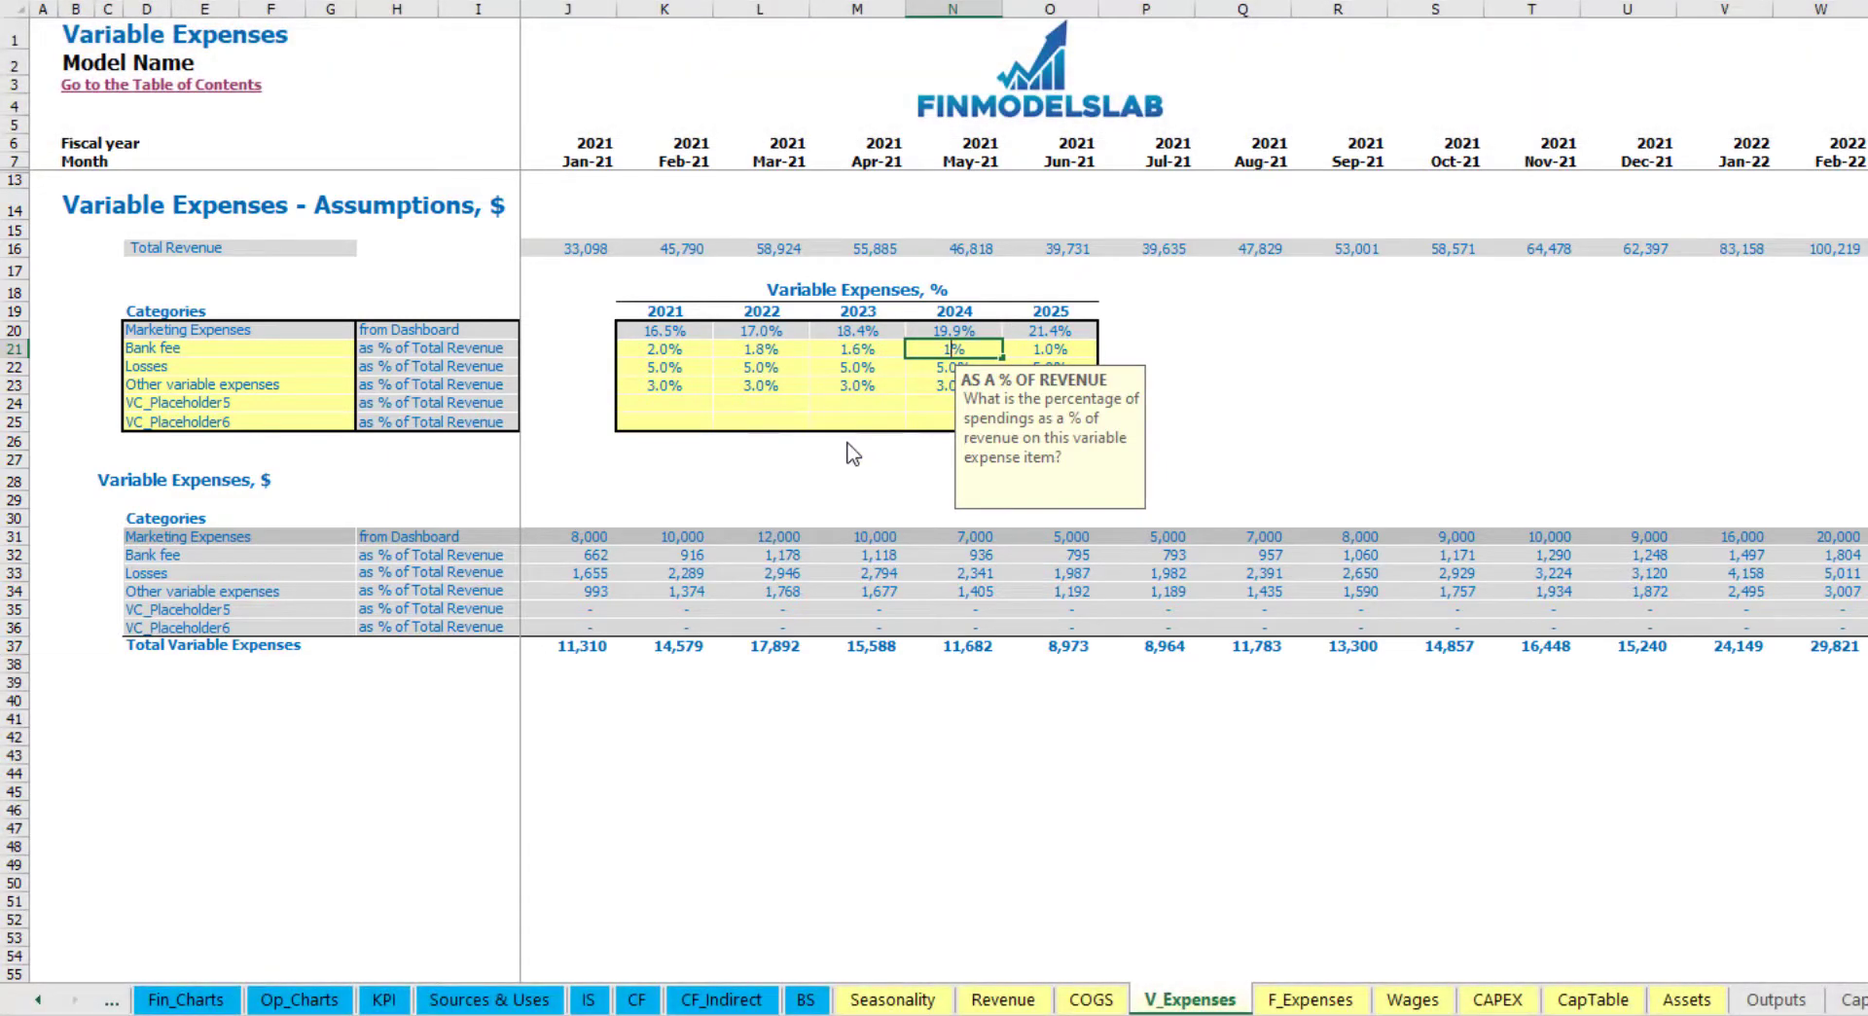
pyautogui.press('Tab')
pyautogui.write('1')
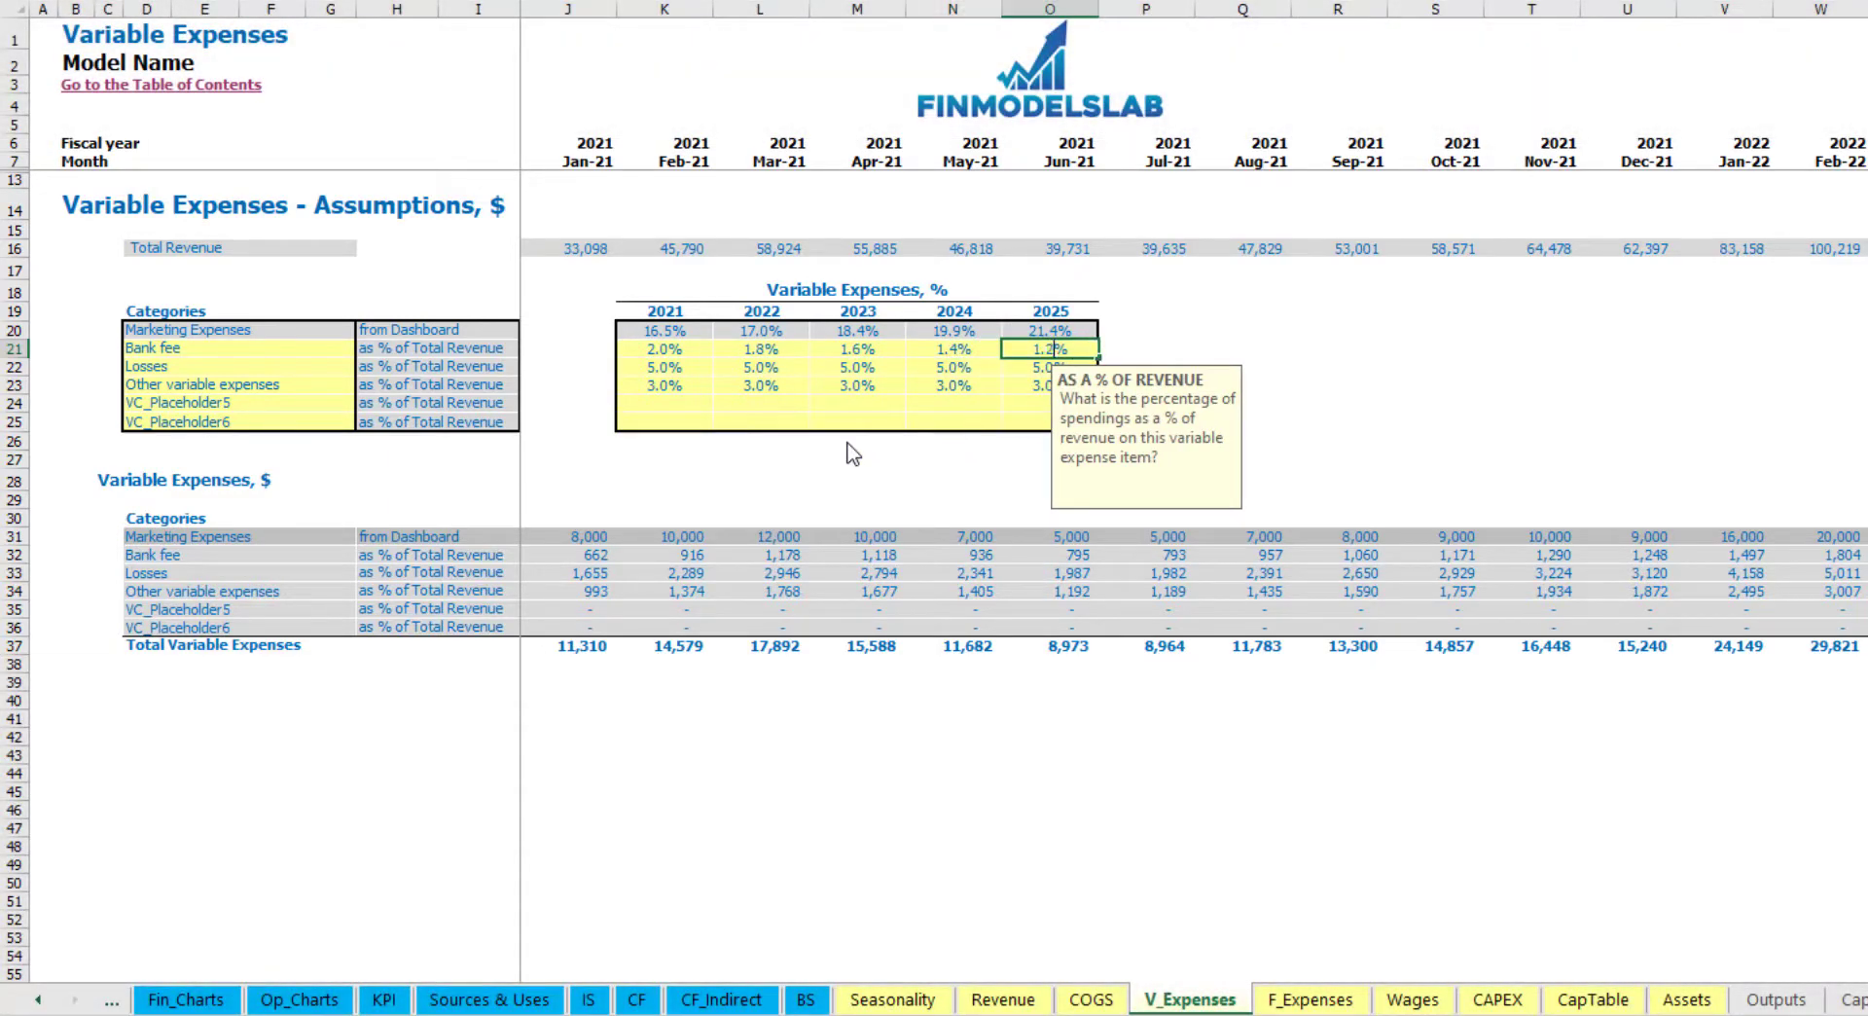
pyautogui.click(1431, 403)
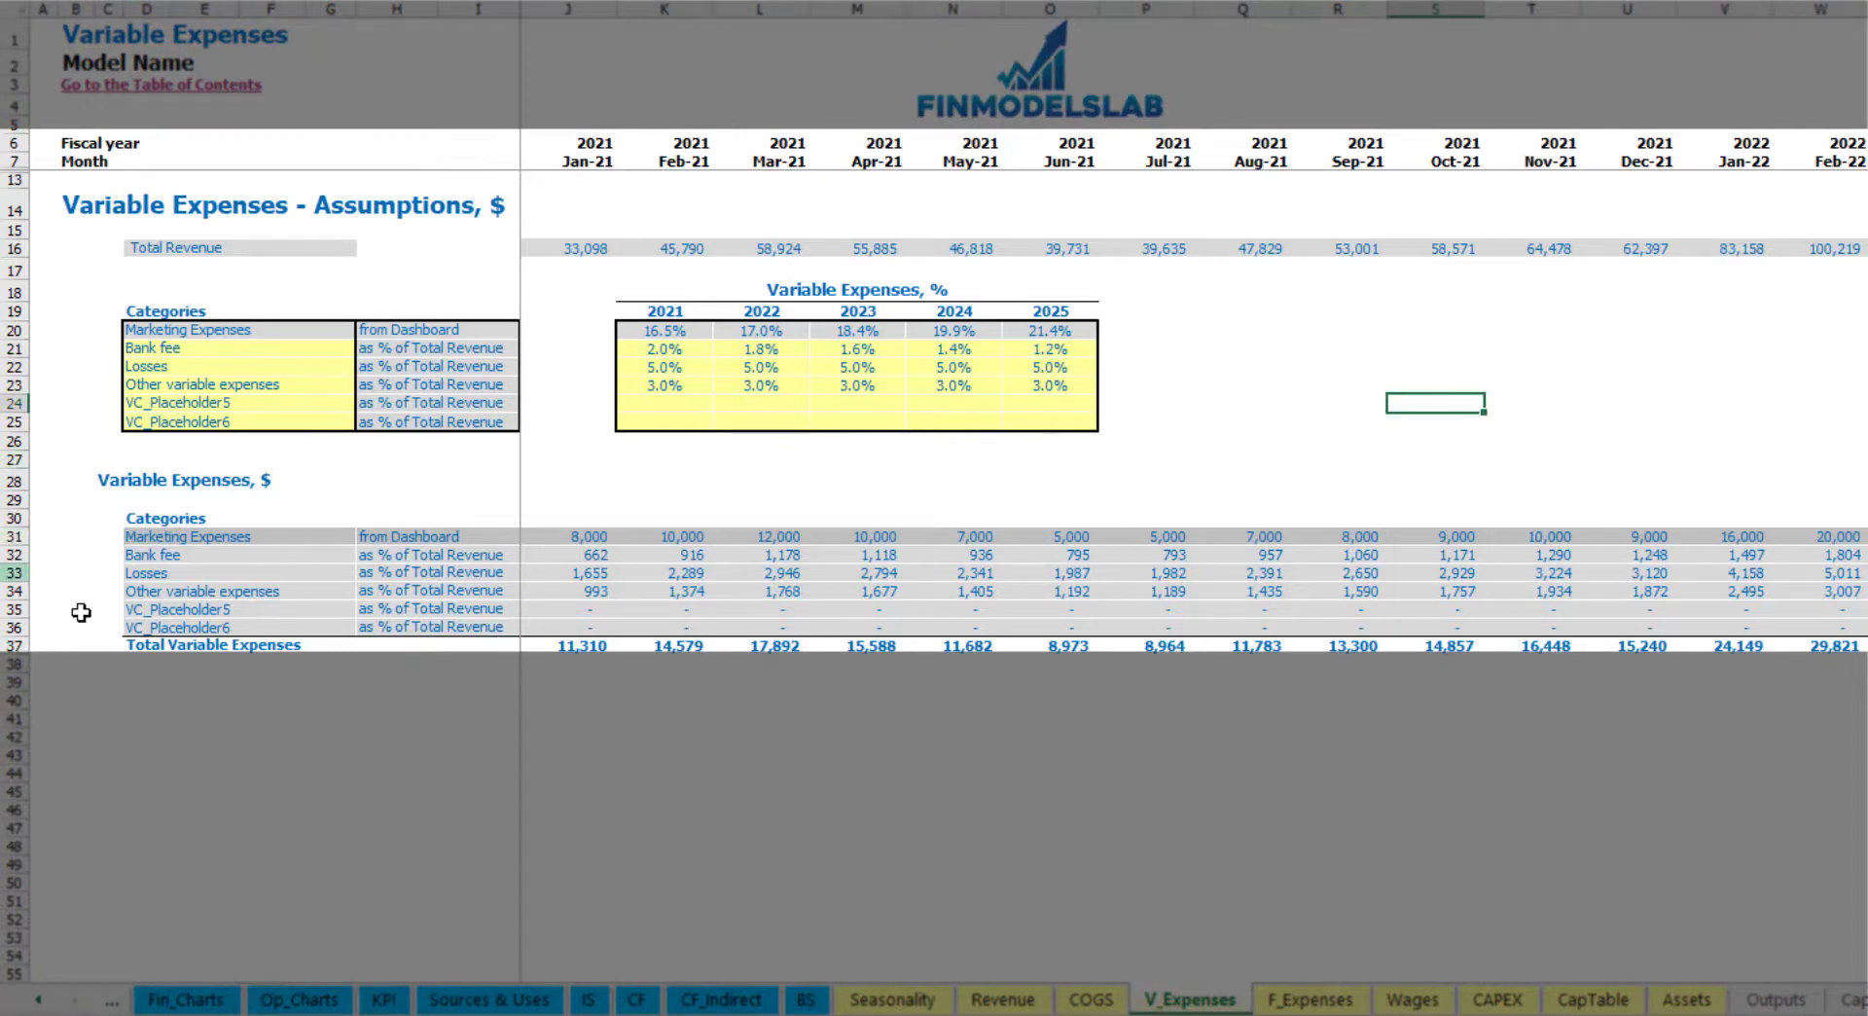
# Step: Expand the variable expenses group in the Income Statement to review its breakdown
pyautogui.click(589, 1003)
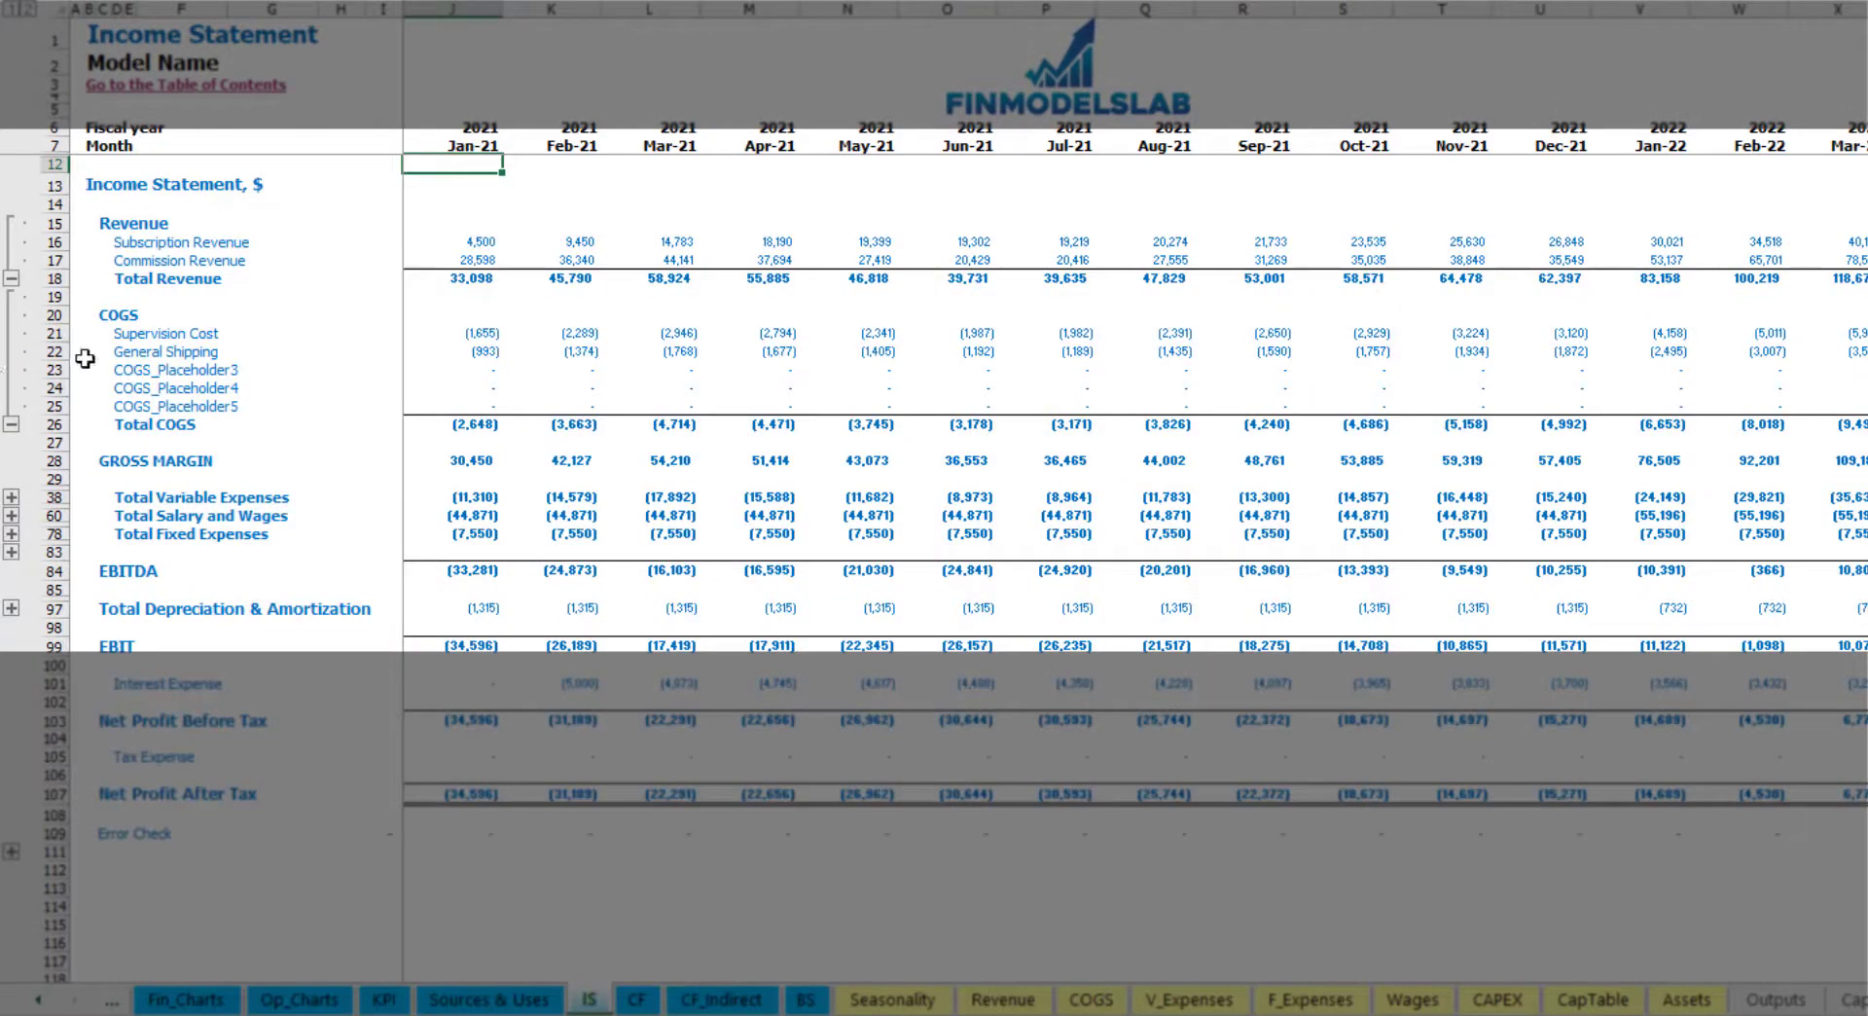
pyautogui.click(11, 498)
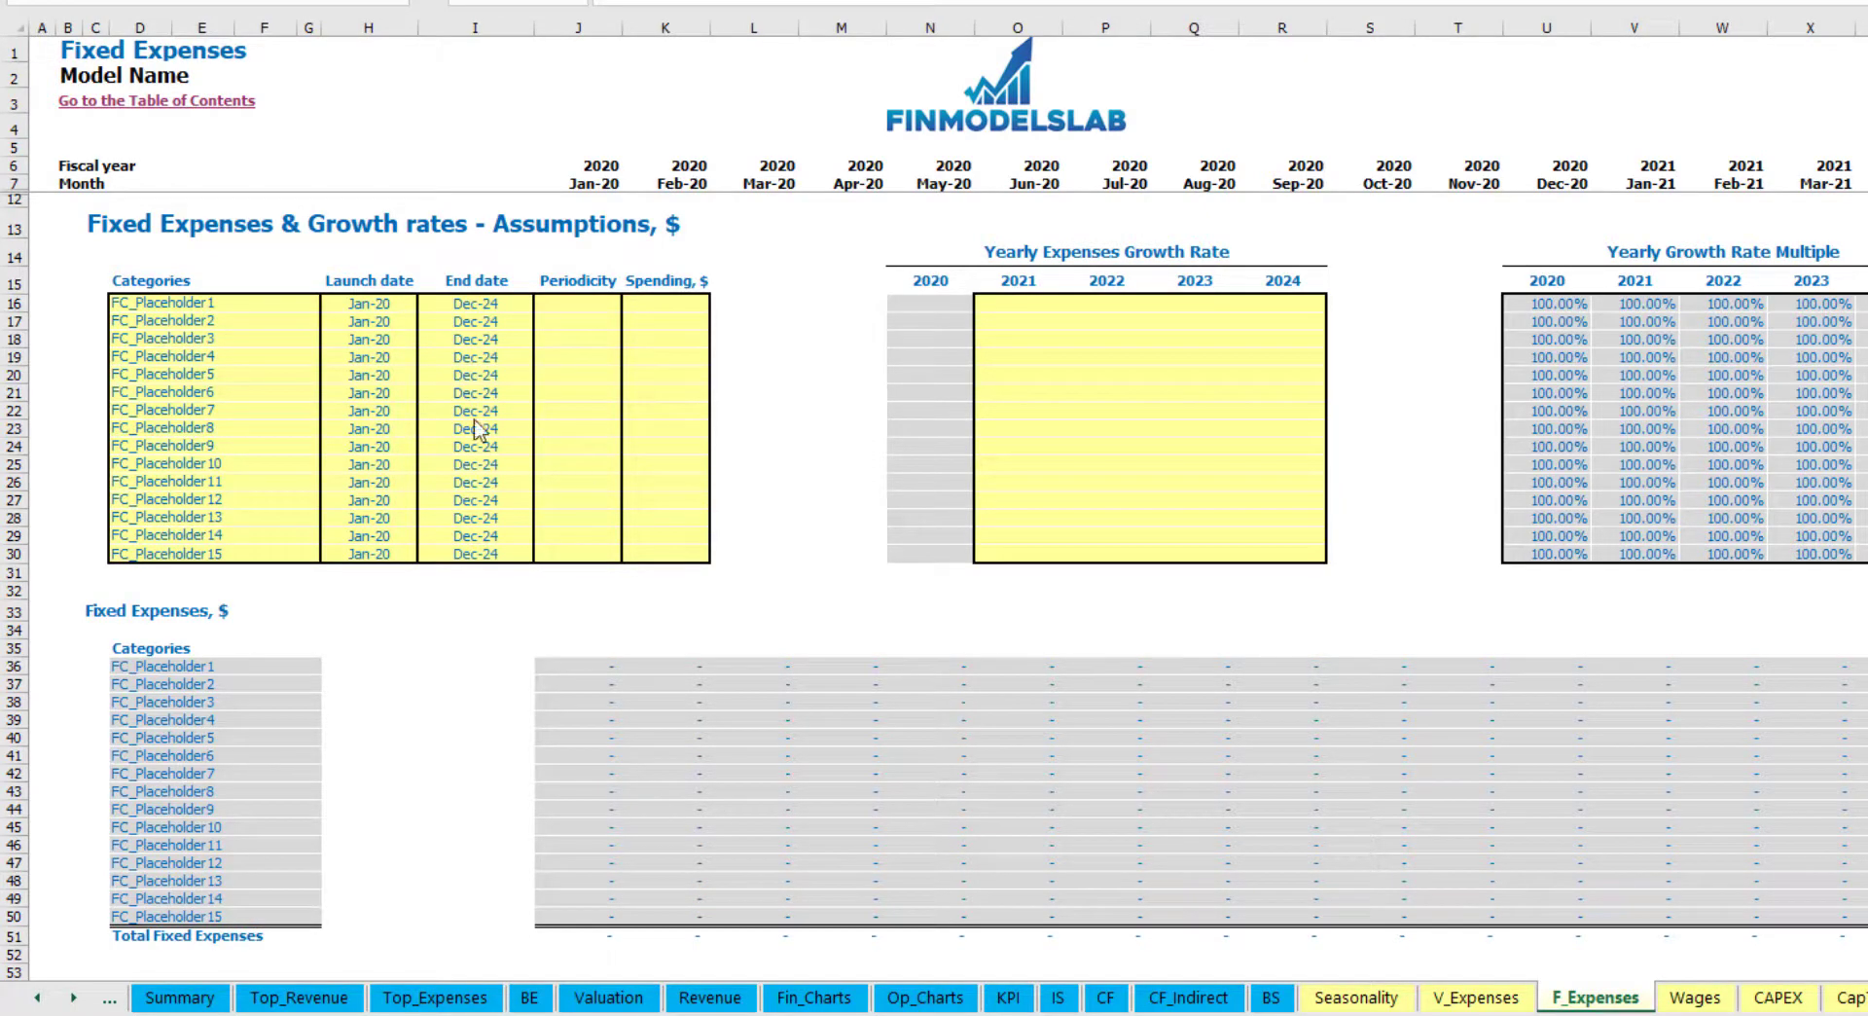
# Step: Name the first fixed expense category Utilities and set its launch date to Mar-20
pyautogui.click(218, 303)
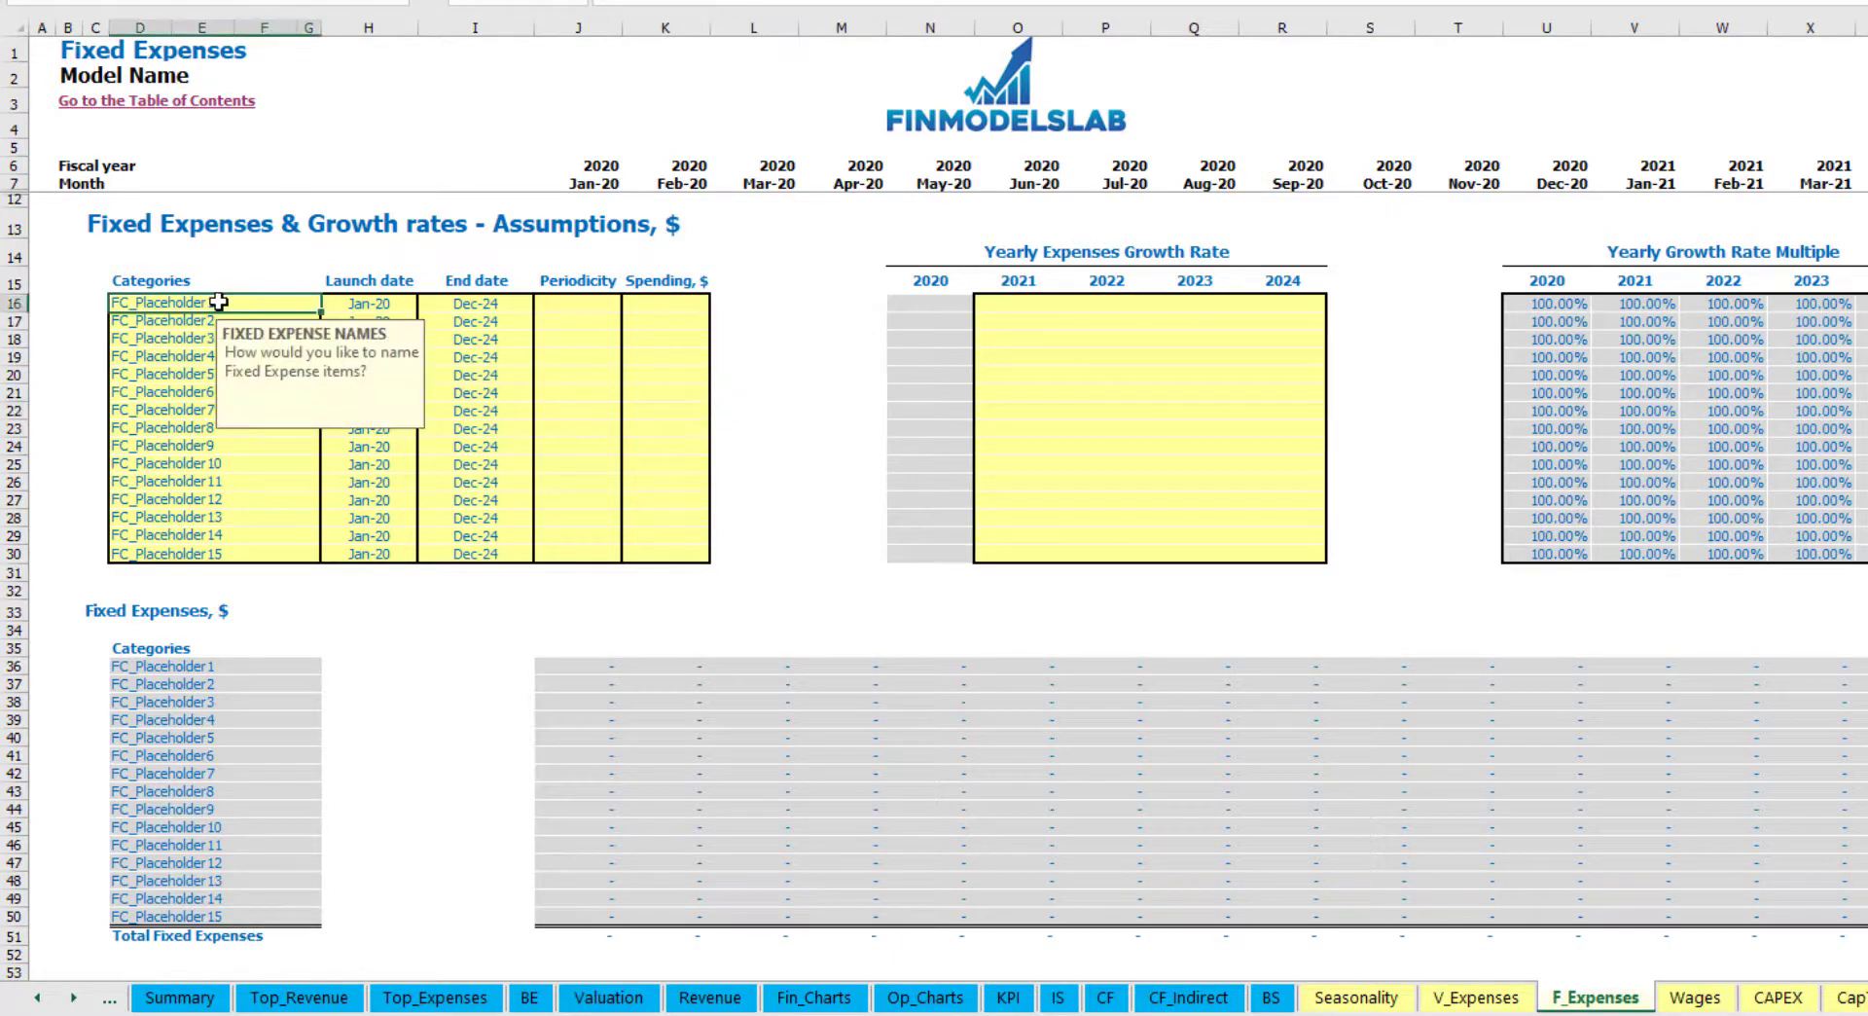
pyautogui.write('Utilities')
pyautogui.press('Return')
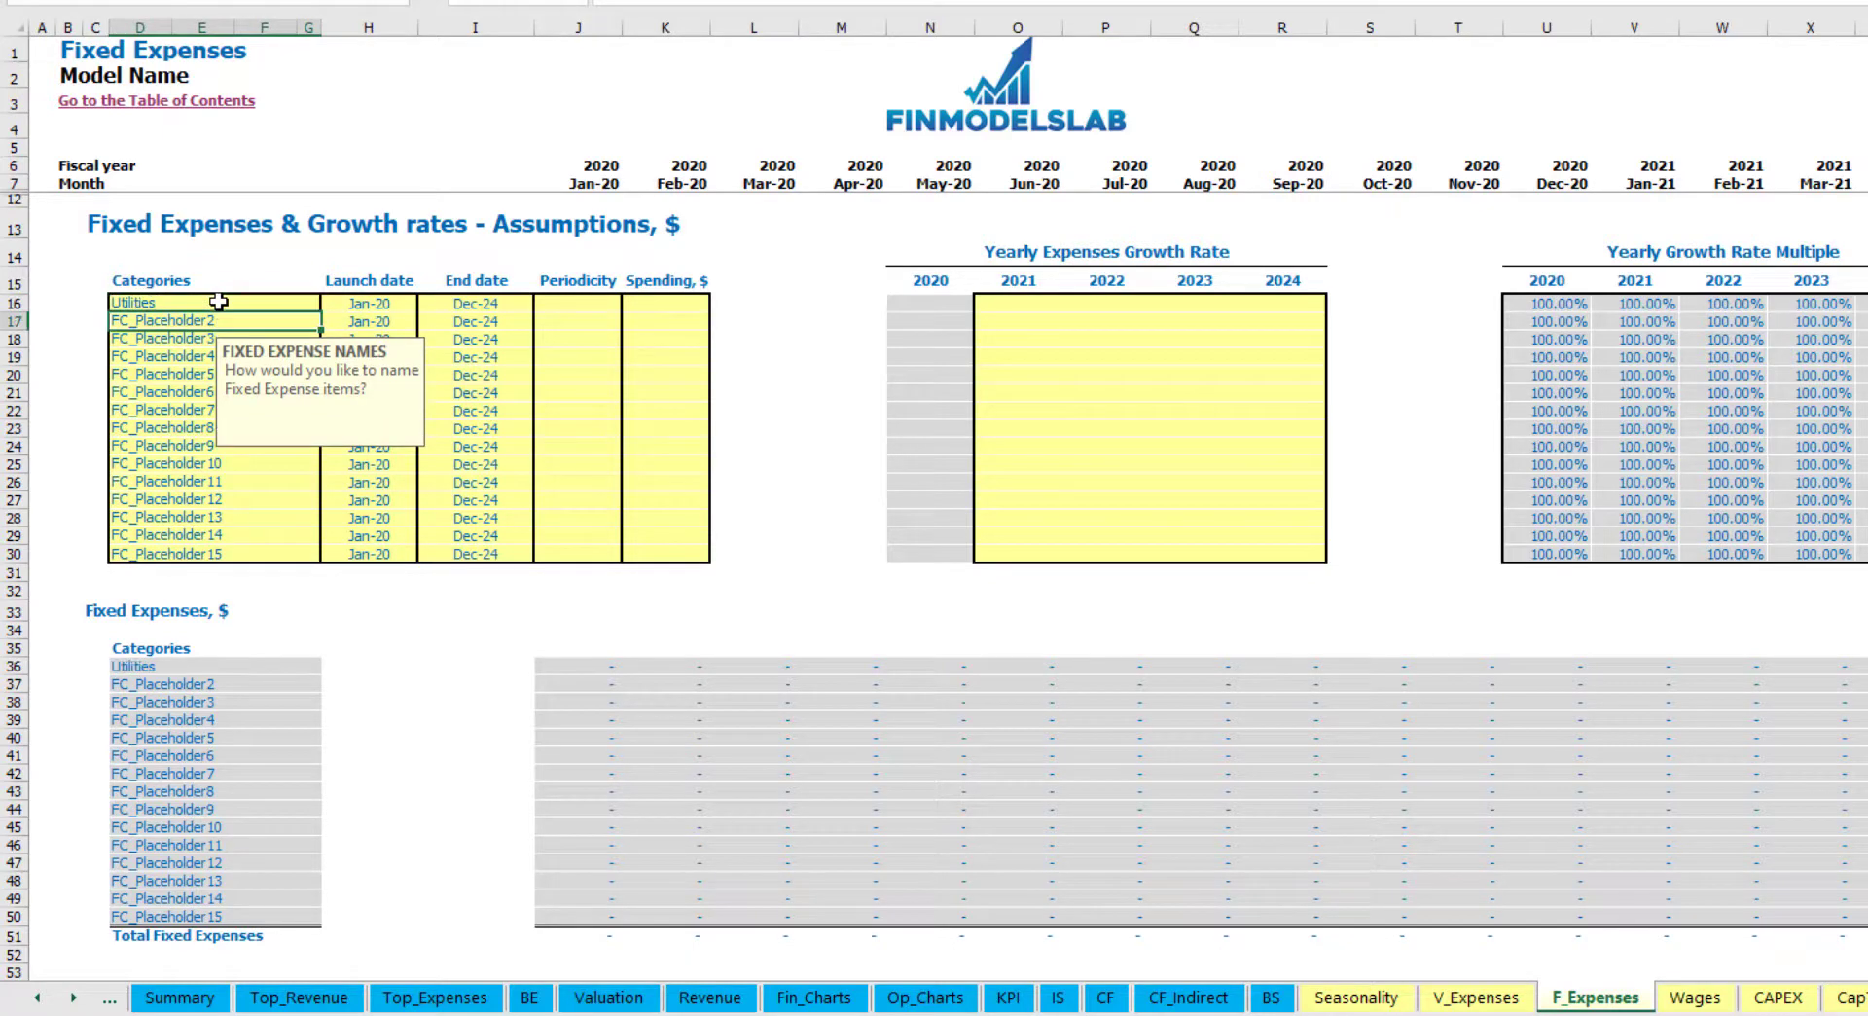
pyautogui.click(379, 304)
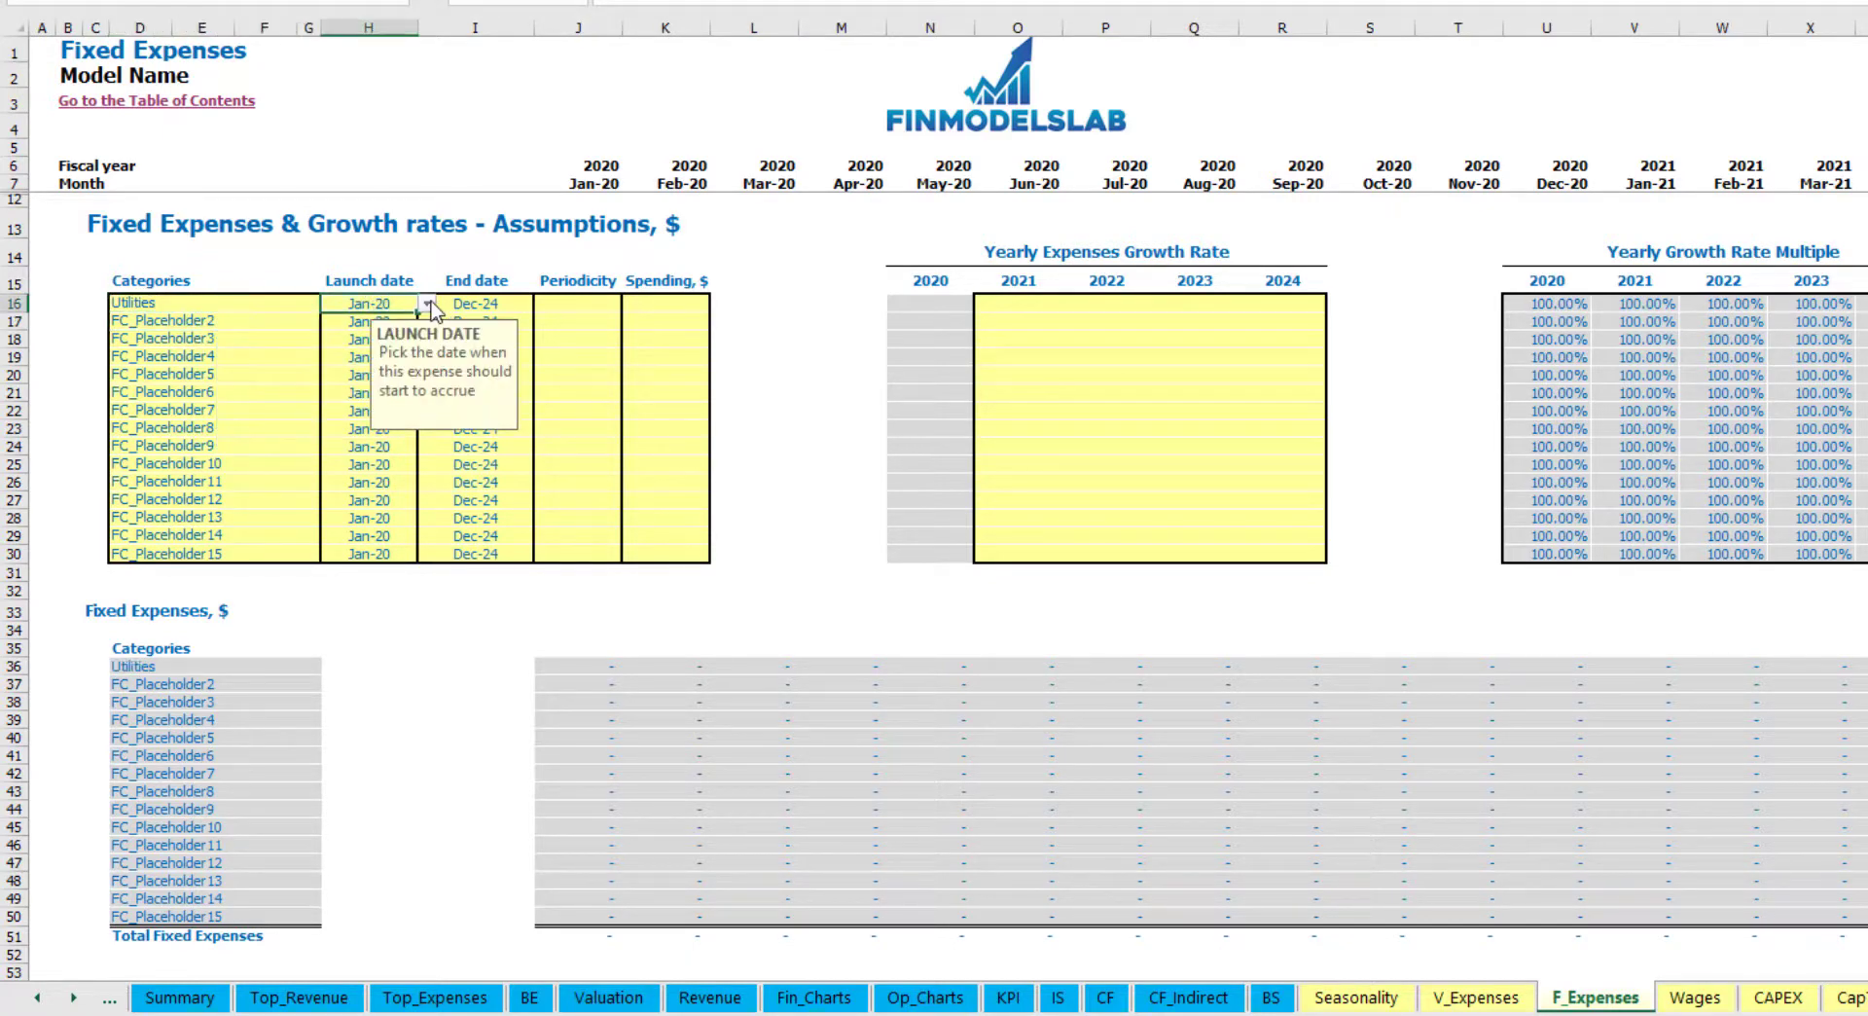
pyautogui.click(427, 305)
pyautogui.click(369, 350)
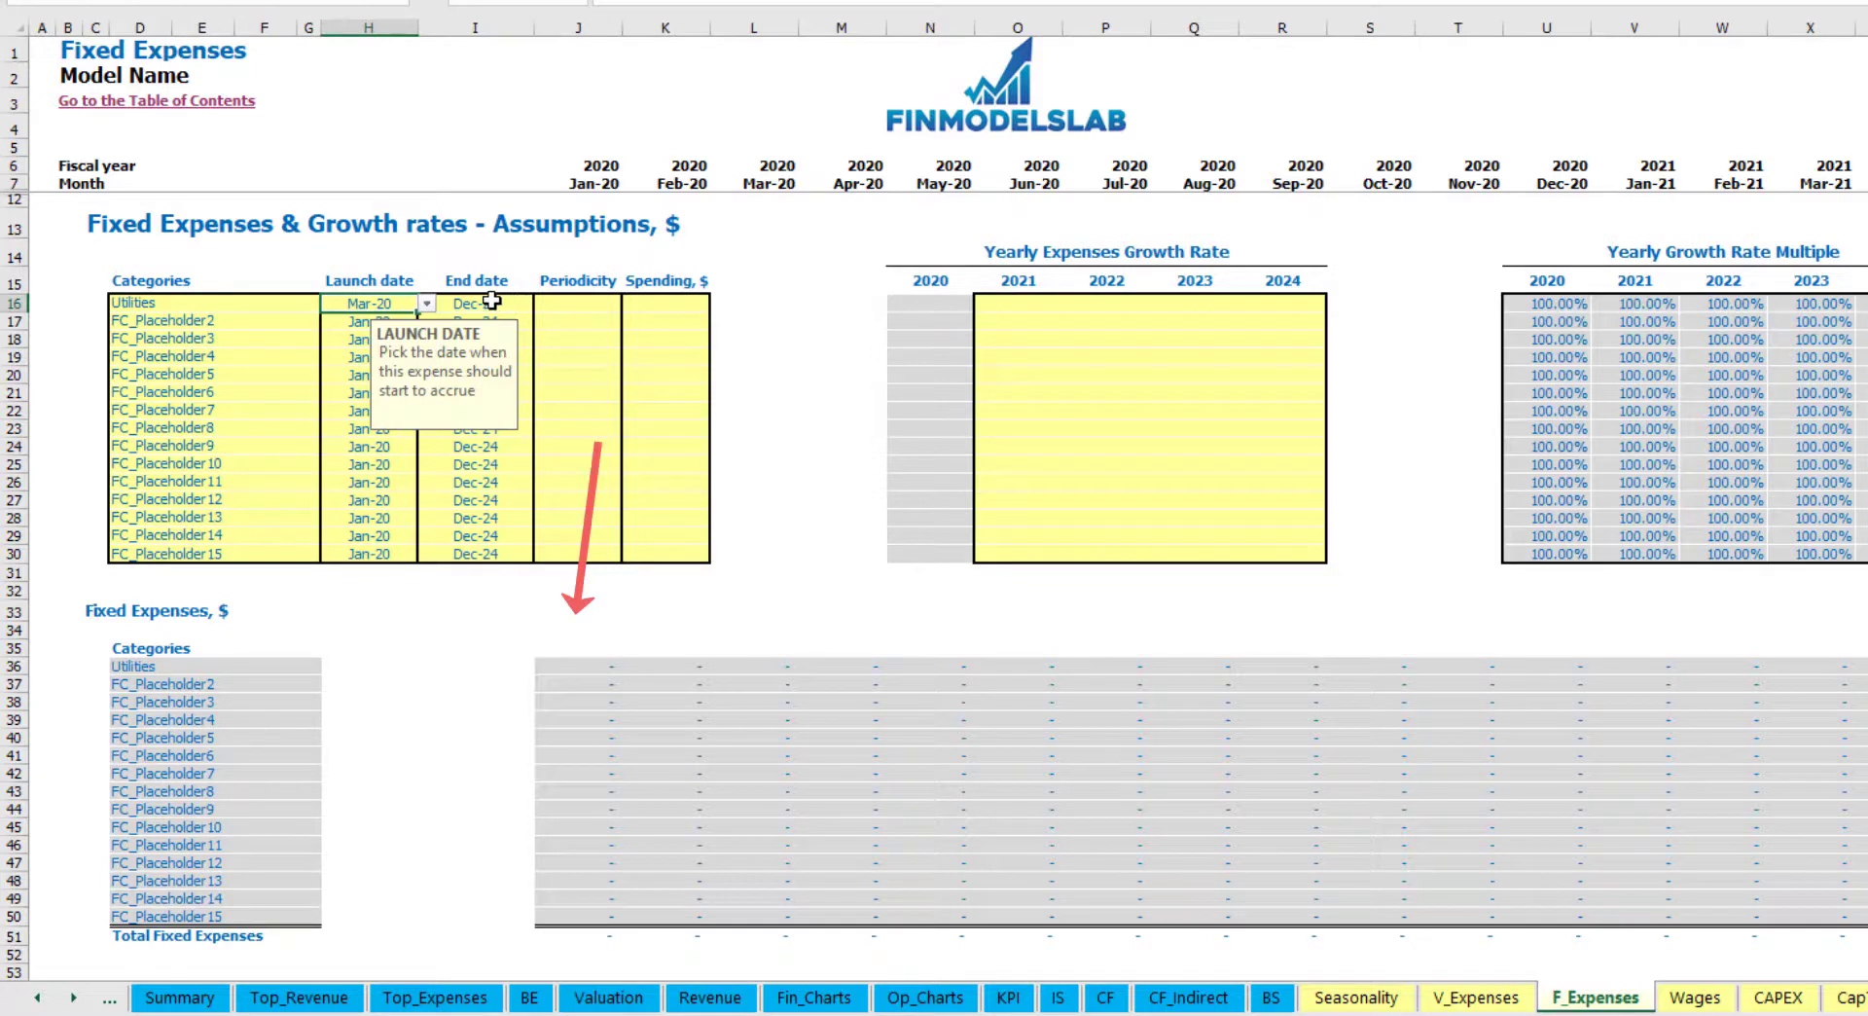
# Step: Examine the end date setting of Utilities and the monthly timeline of the Fixed Expenses sheet
pyautogui.click(492, 301)
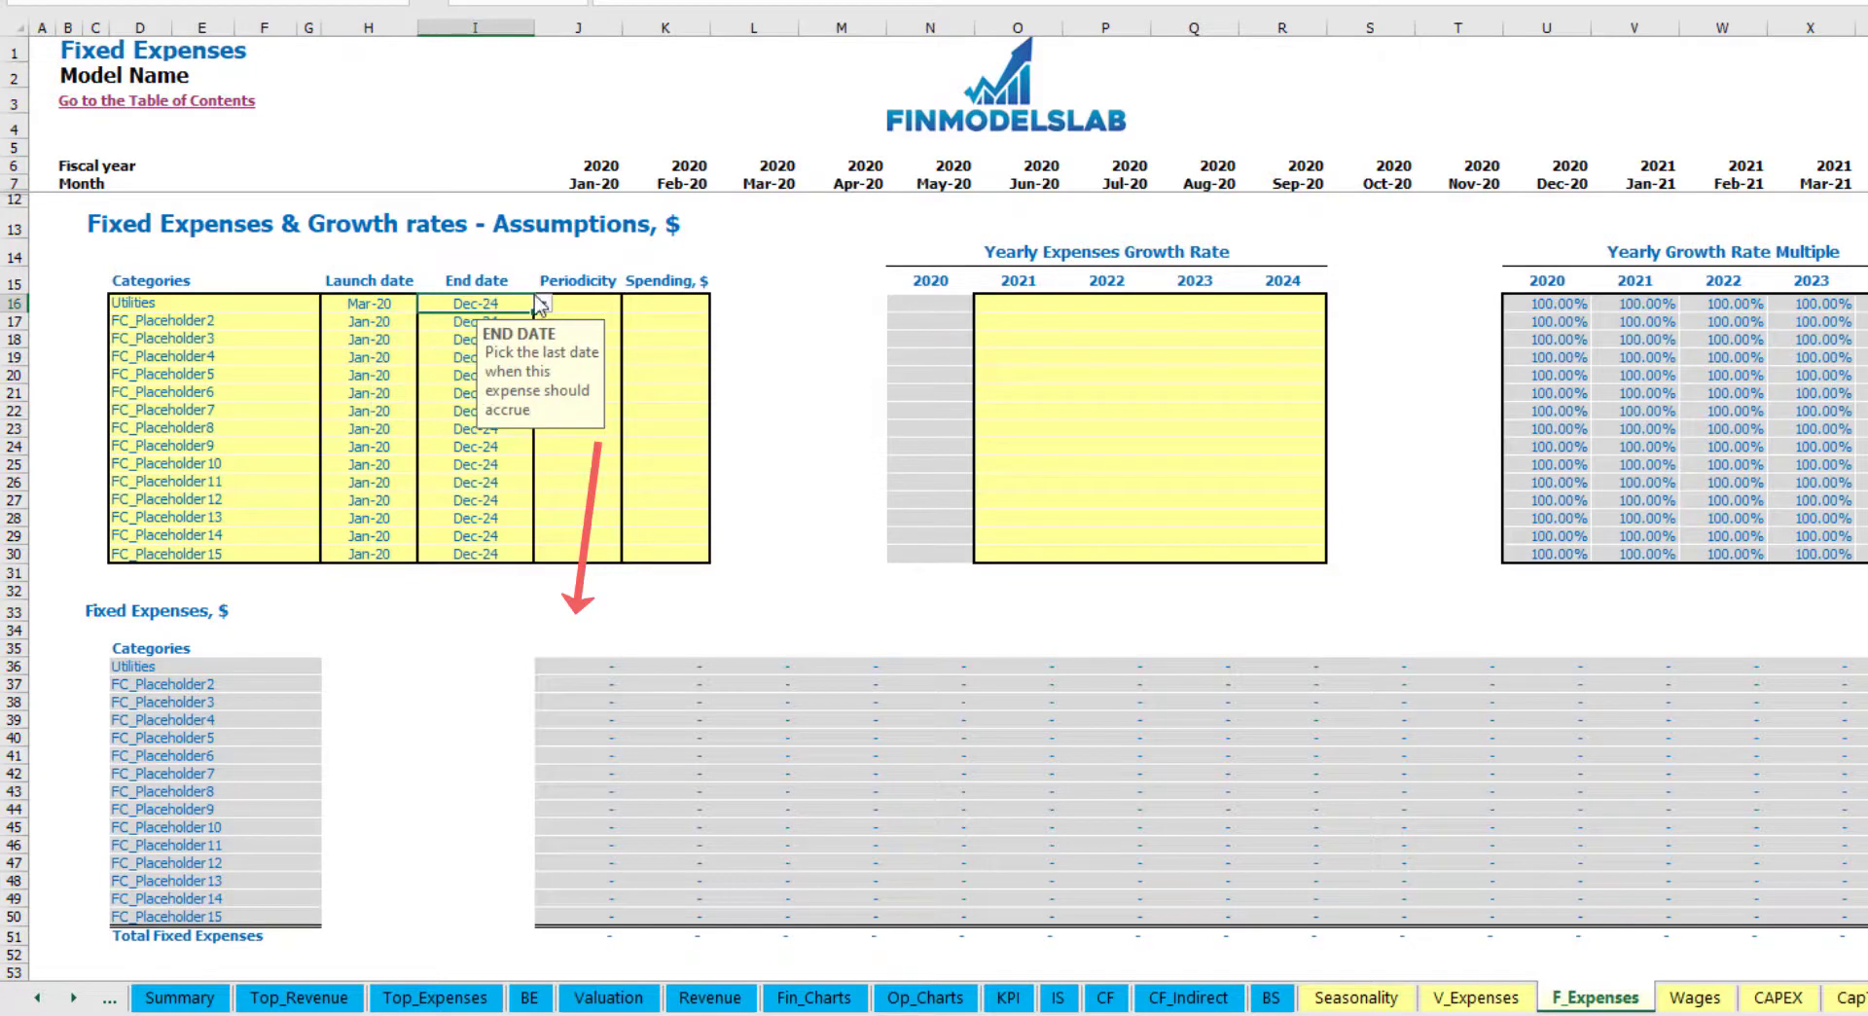
pyautogui.click(593, 189)
pyautogui.hotkey('ctrl', 'Right')
pyautogui.hotkey('ctrl', 'Left')
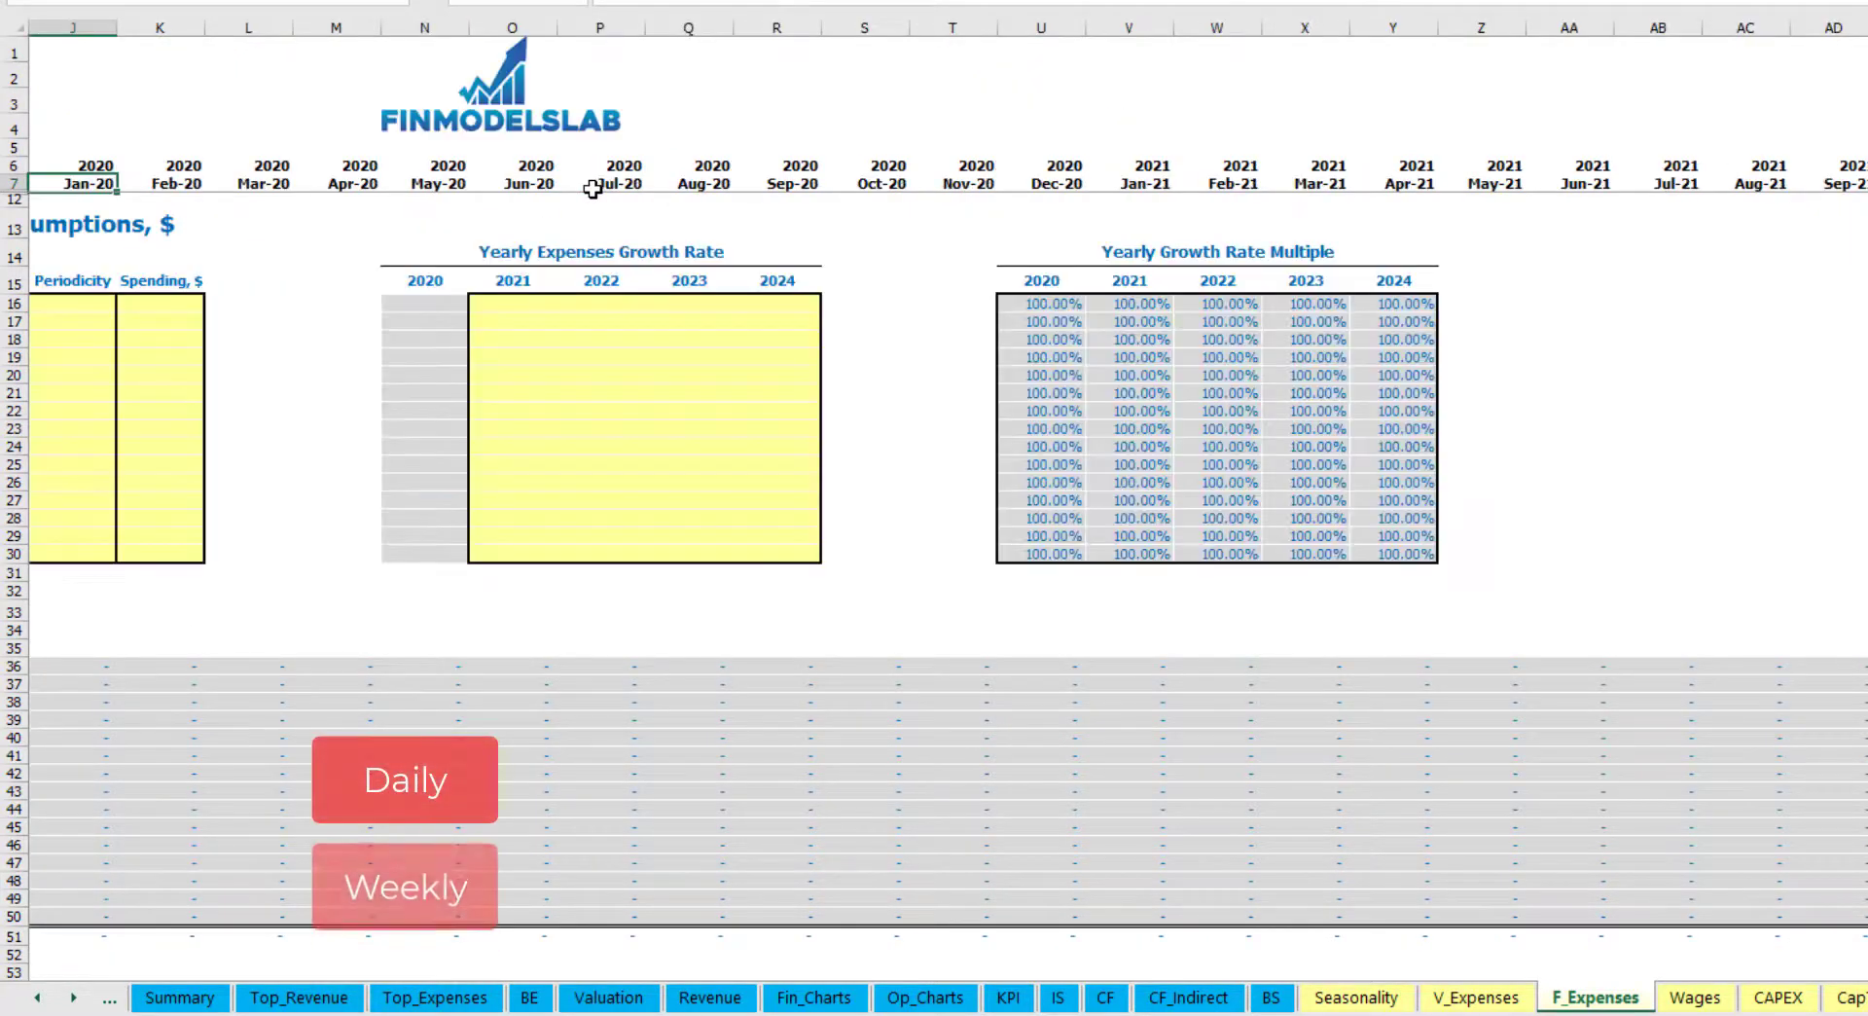
pyautogui.press('Left')
pyautogui.press('Left')
pyautogui.press('Left')
pyautogui.press('Left')
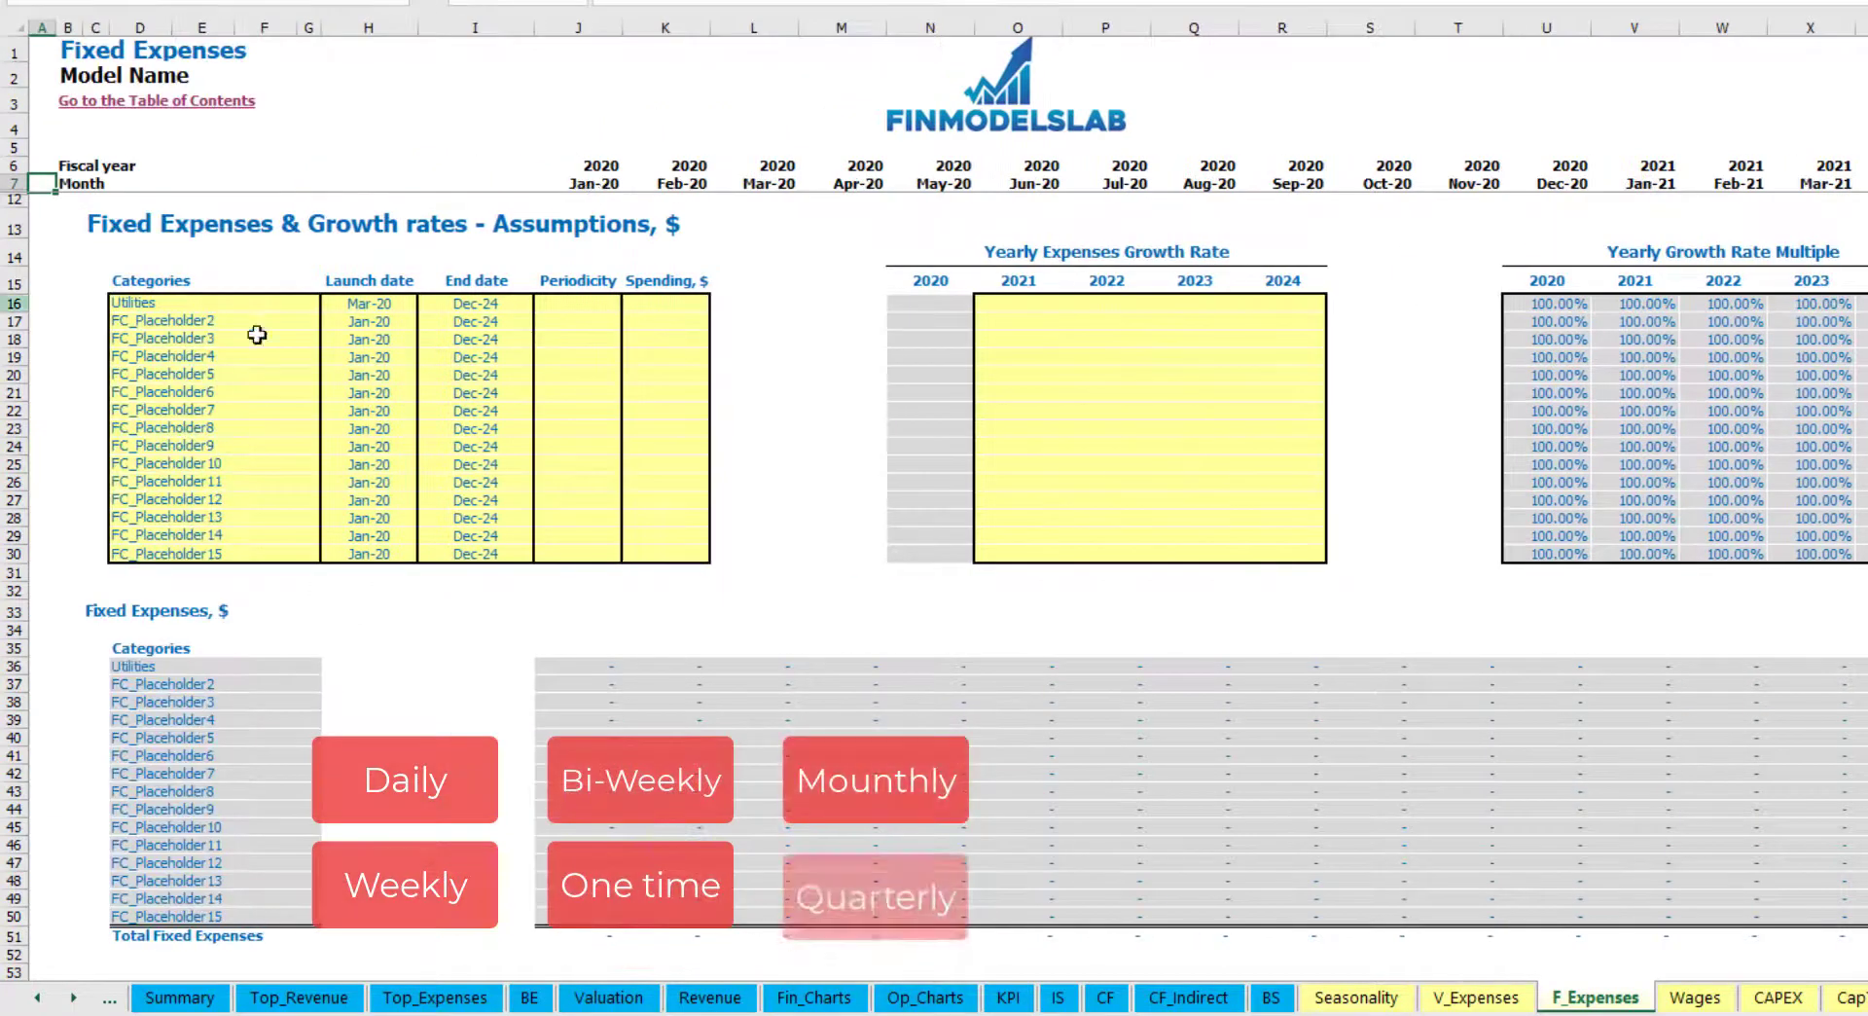
# Step: Set the Utilities periodicity to Daily and its spending to $50
pyautogui.click(613, 306)
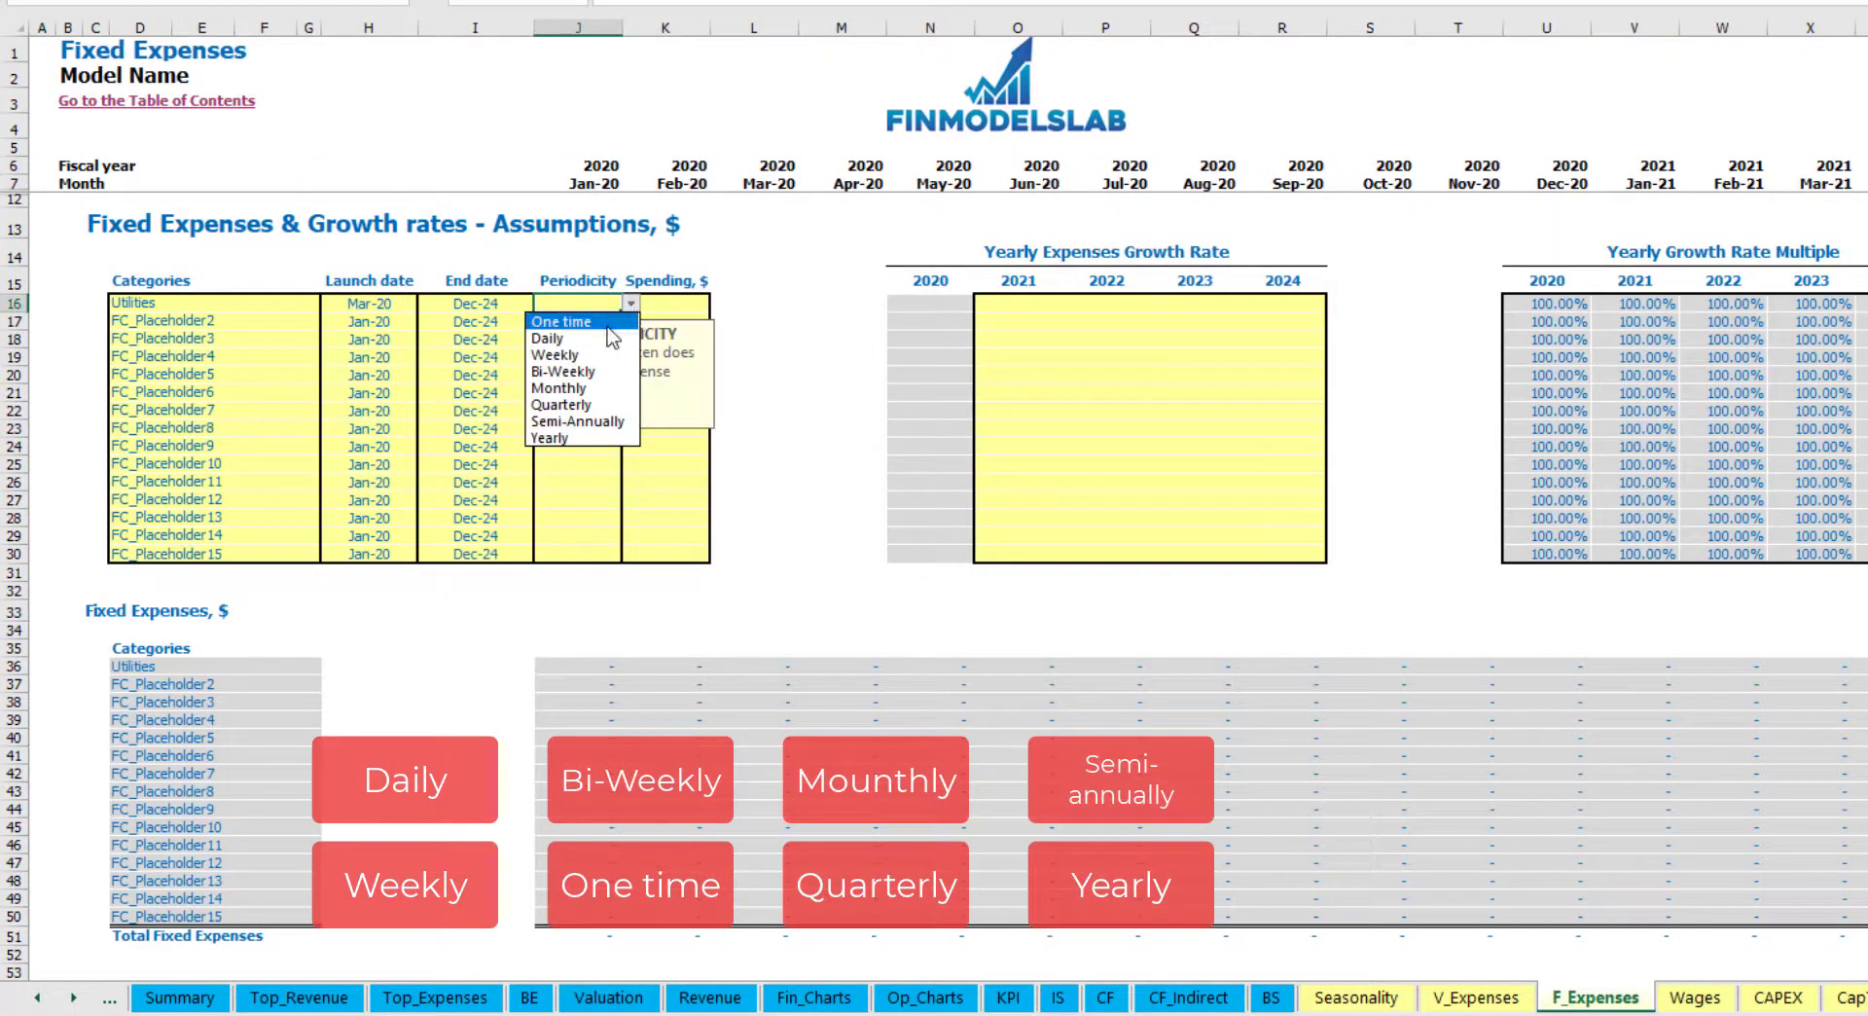
pyautogui.click(548, 338)
pyautogui.click(671, 307)
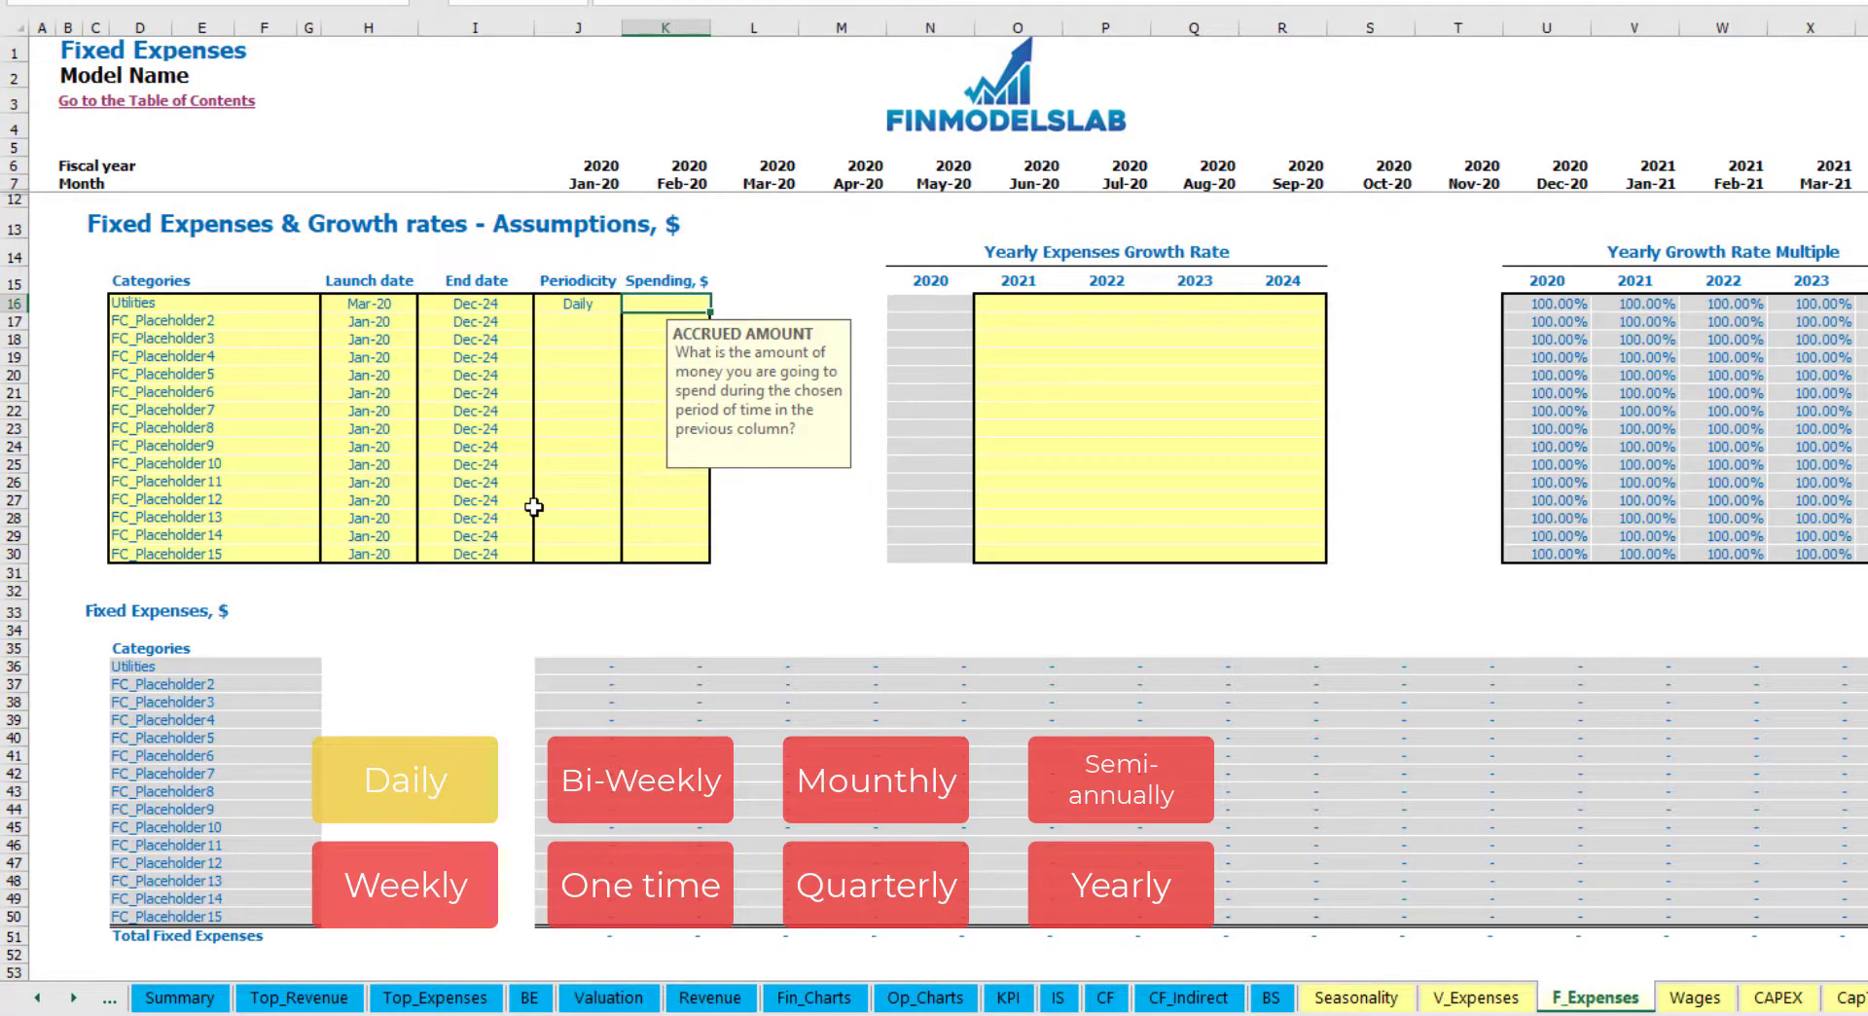
pyautogui.write('50')
pyautogui.hotkey('ctrl', 'Return')
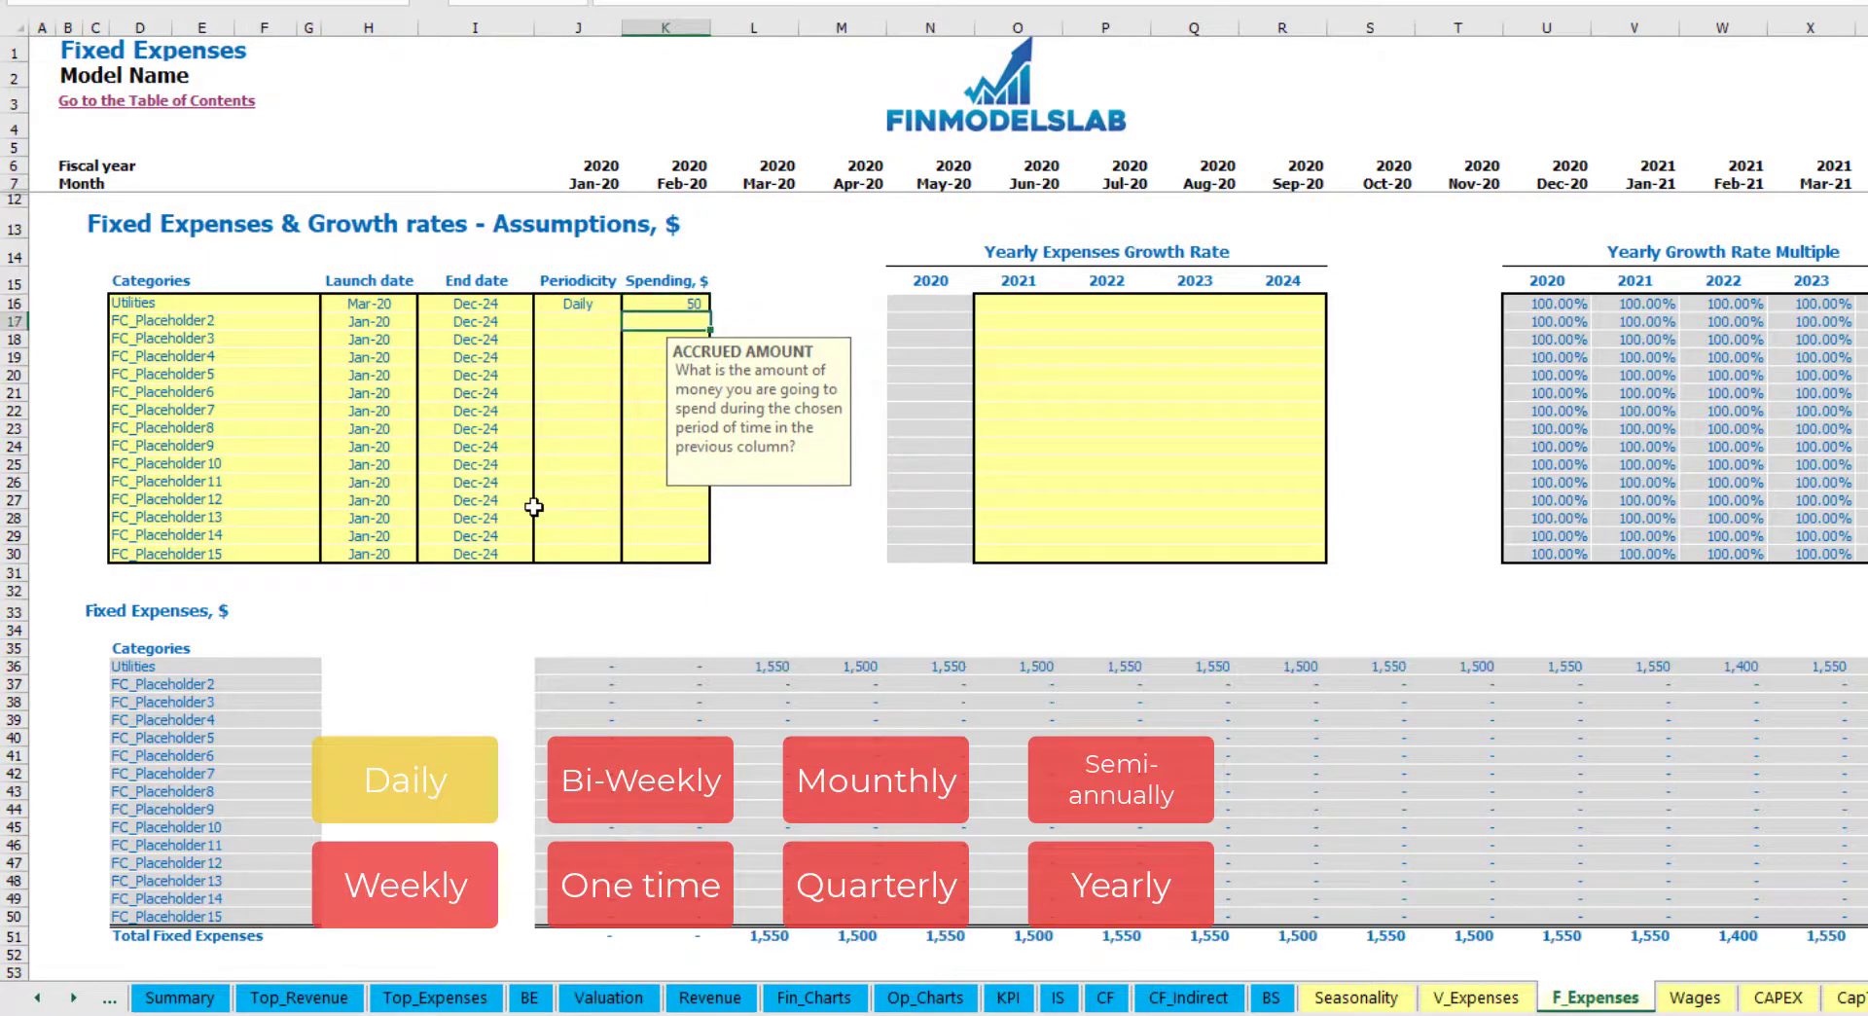
# Step: Examine the monthly Utilities amounts for March, April and May 2020 in the Fixed Expenses table
pyautogui.click(768, 668)
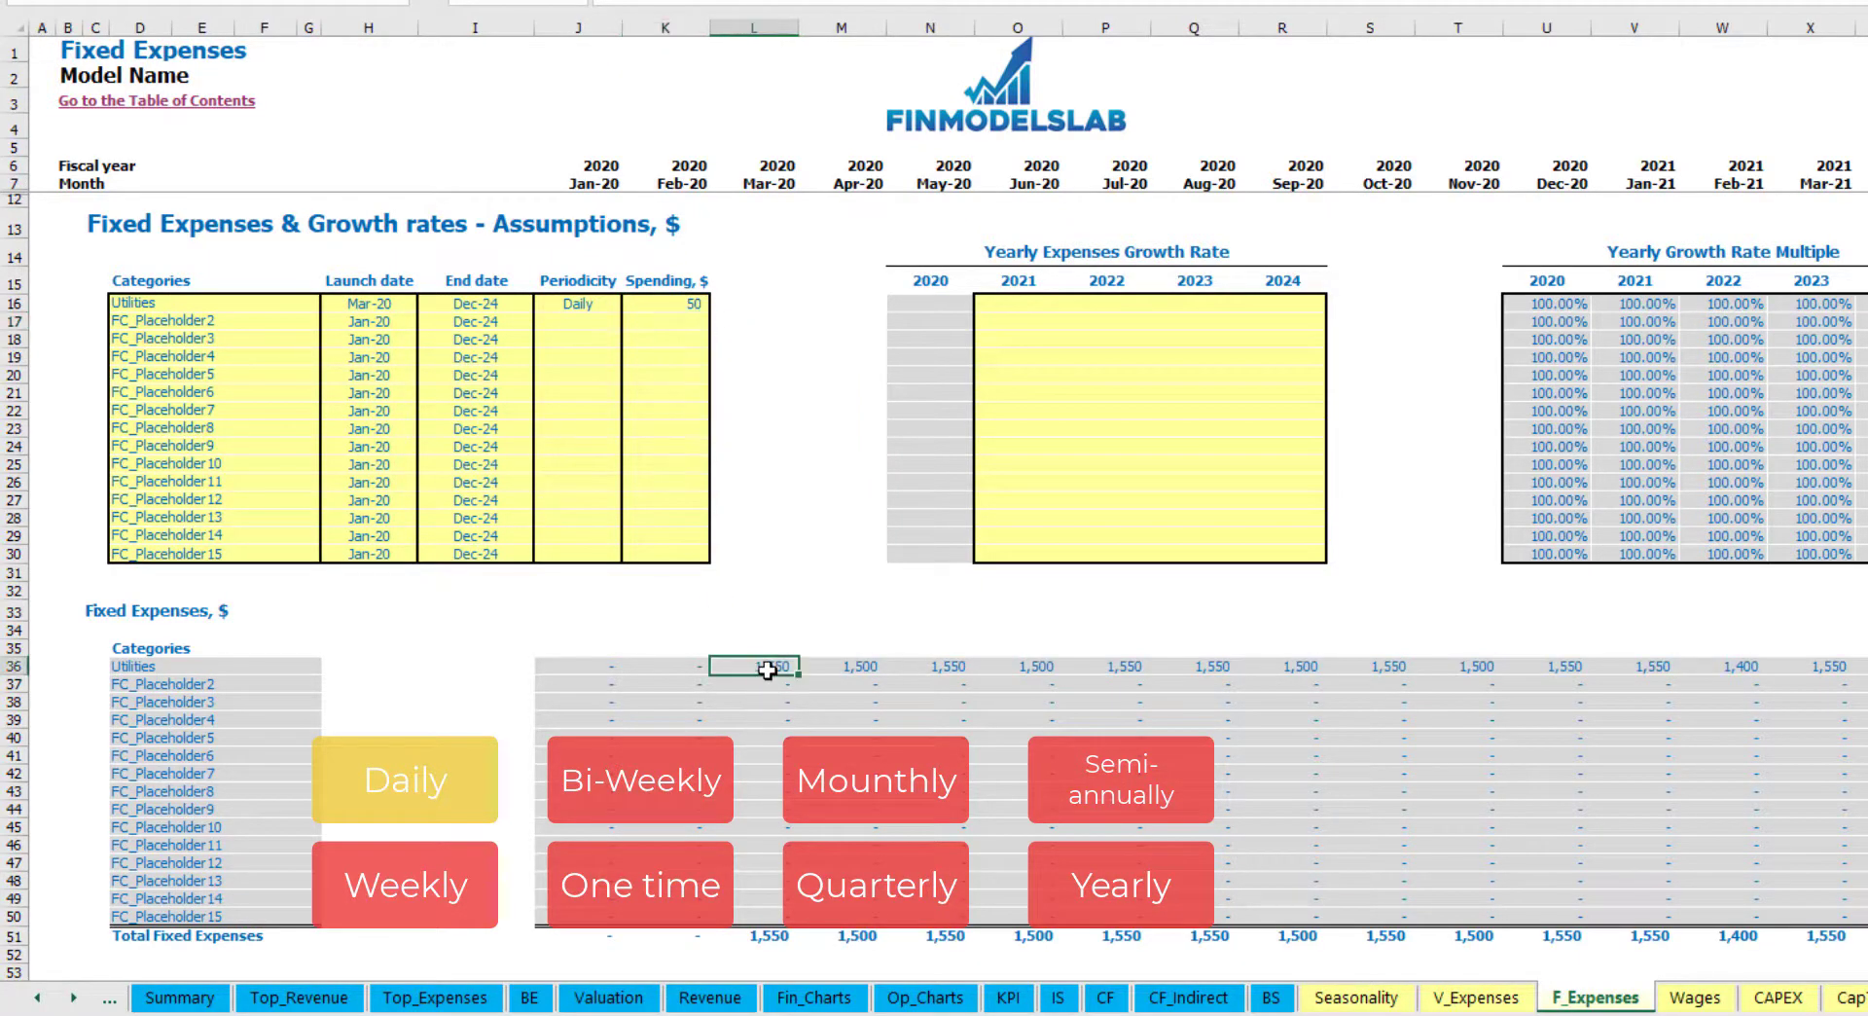
pyautogui.click(854, 670)
pyautogui.click(955, 669)
pyautogui.click(771, 655)
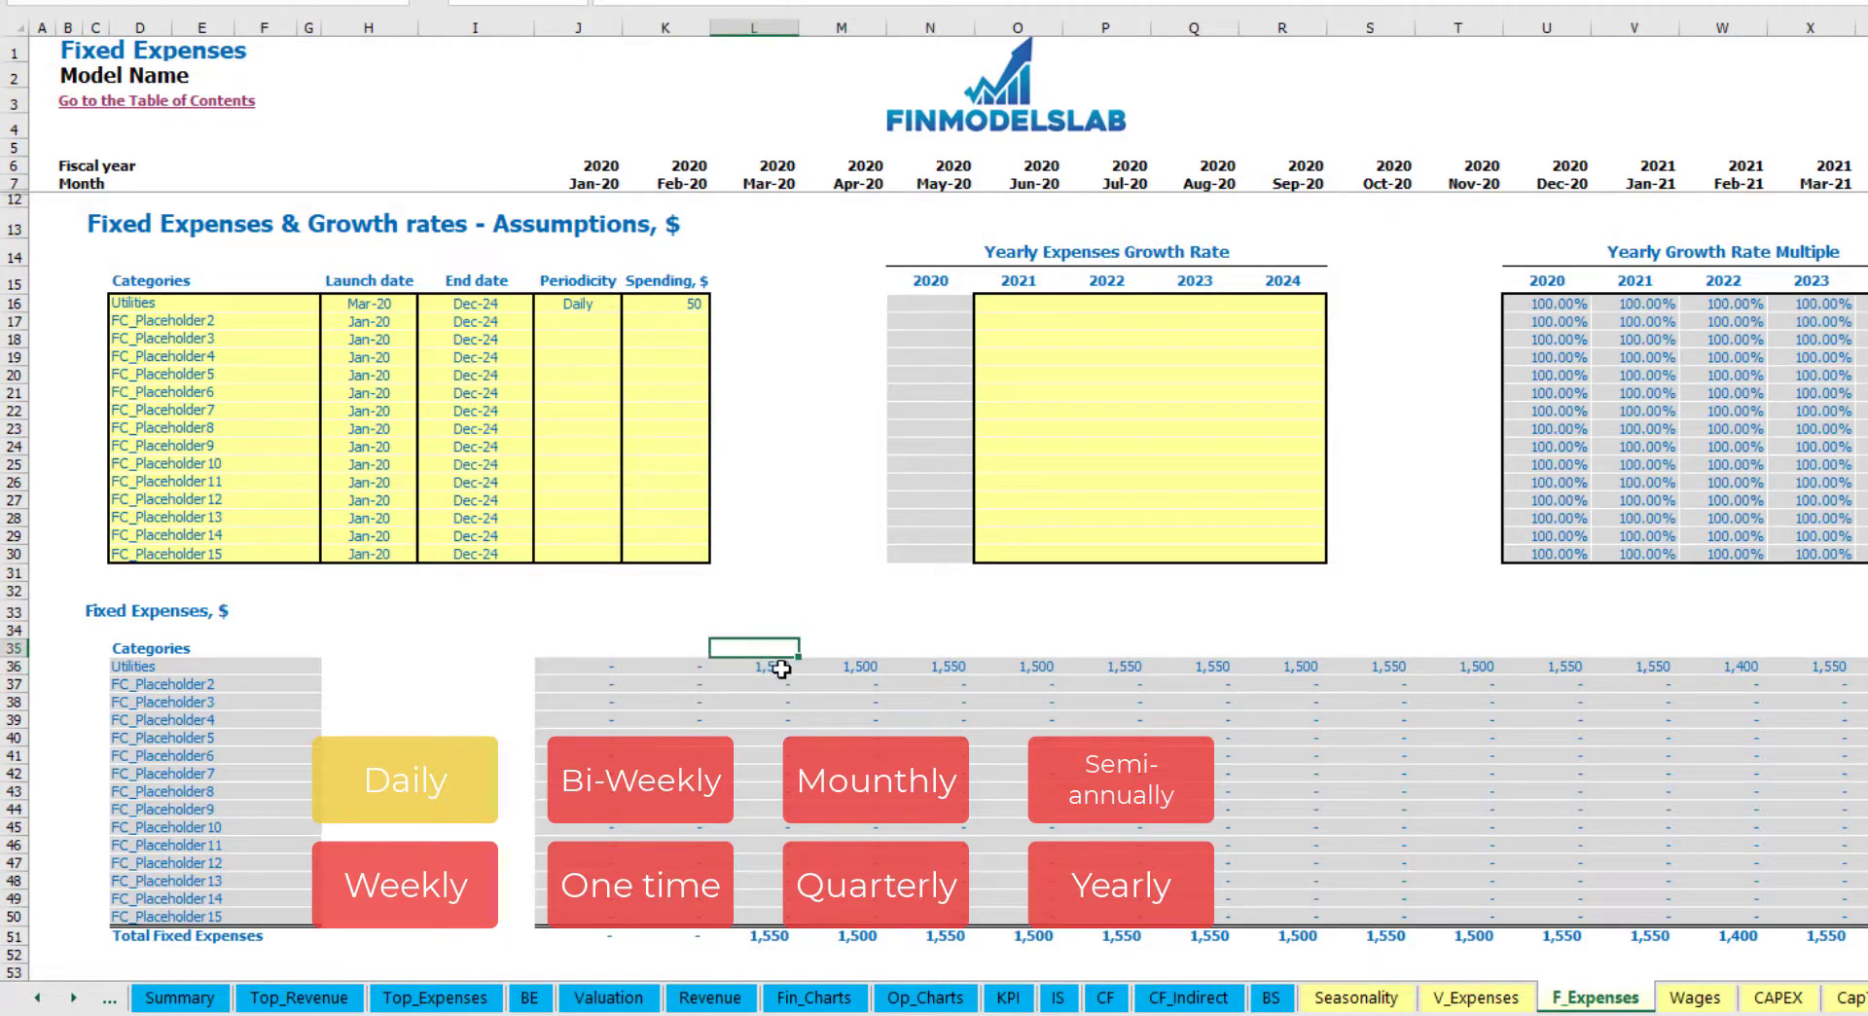
pyautogui.click(789, 669)
pyautogui.click(832, 670)
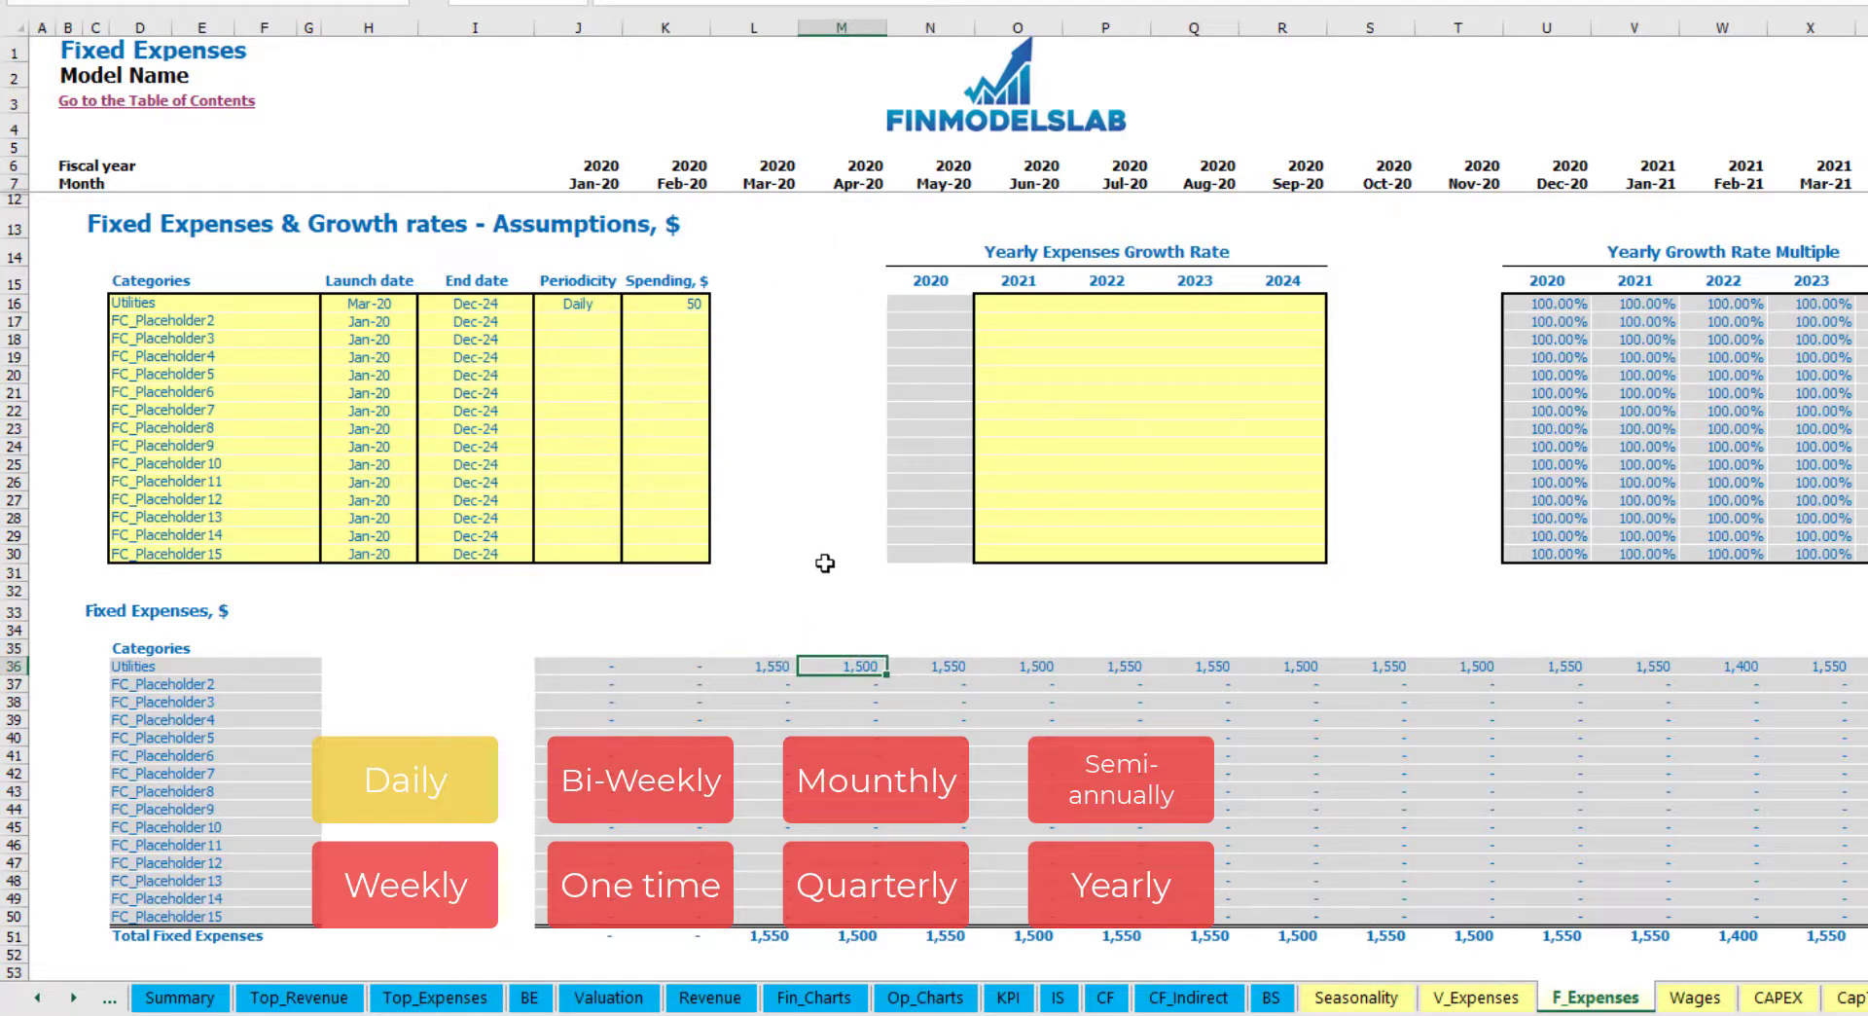
pyautogui.click(764, 182)
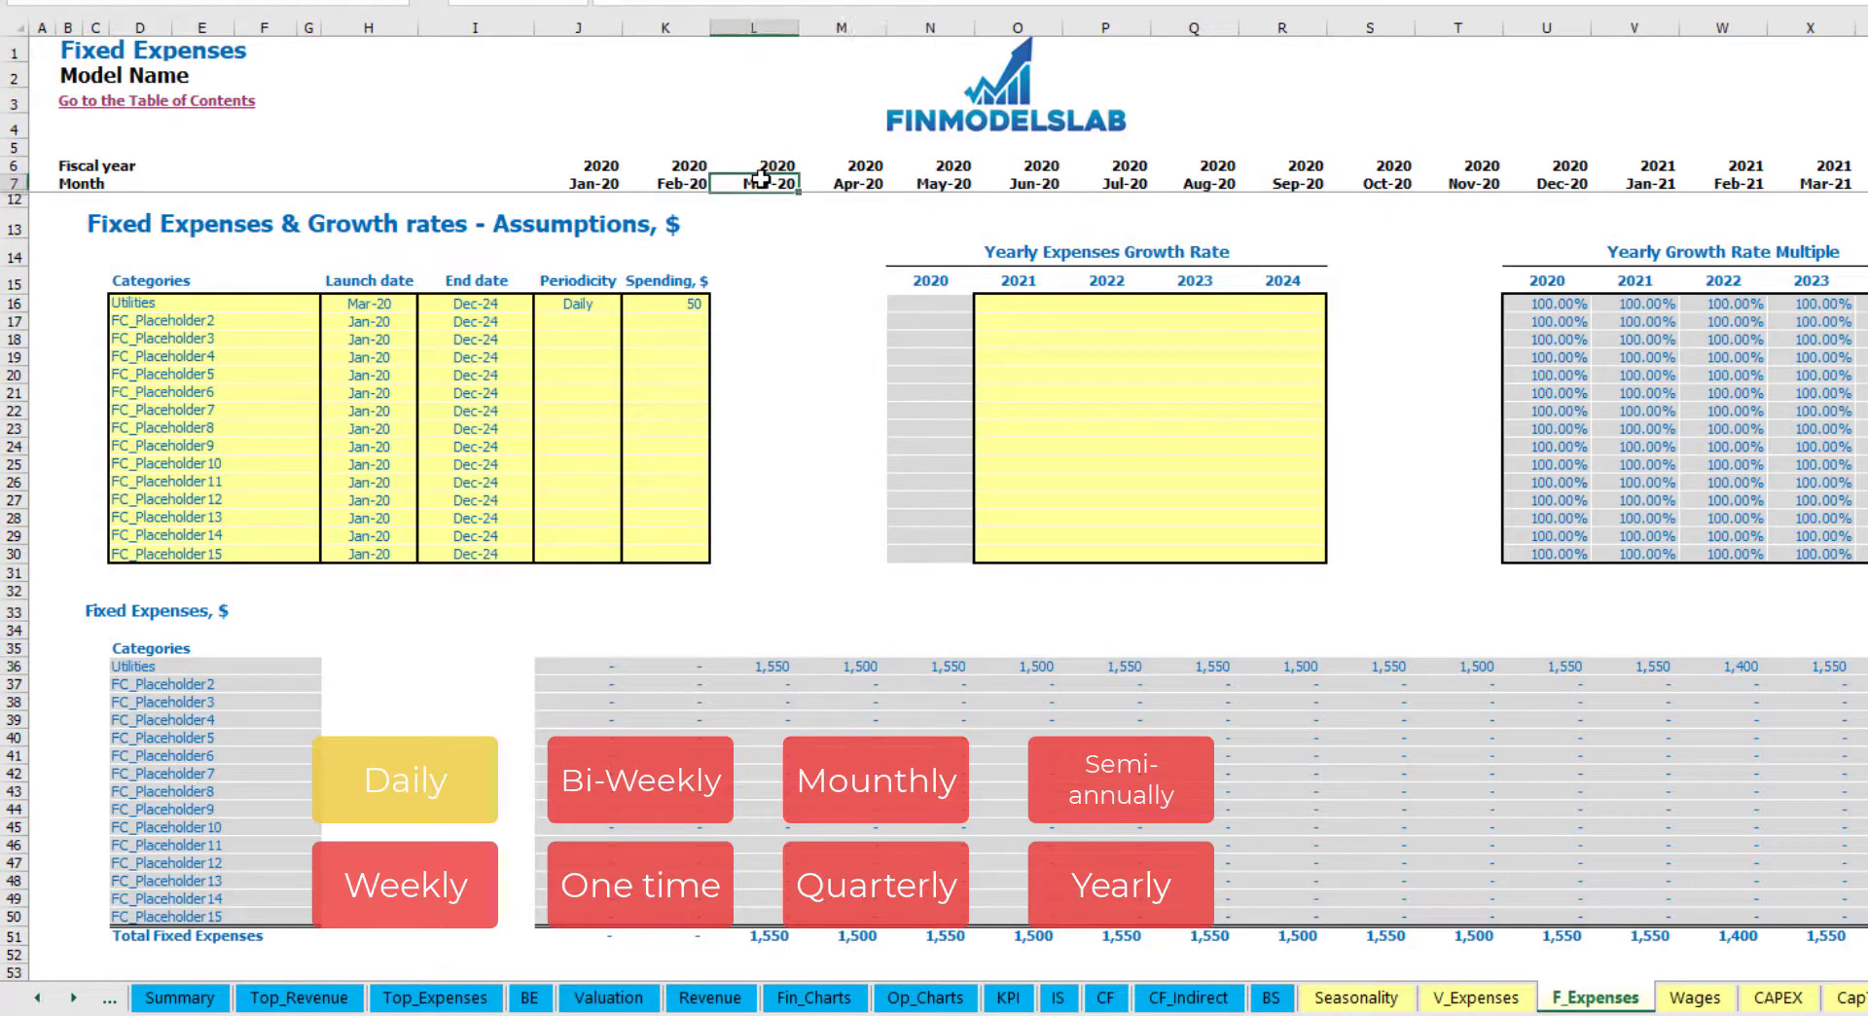
pyautogui.click(791, 671)
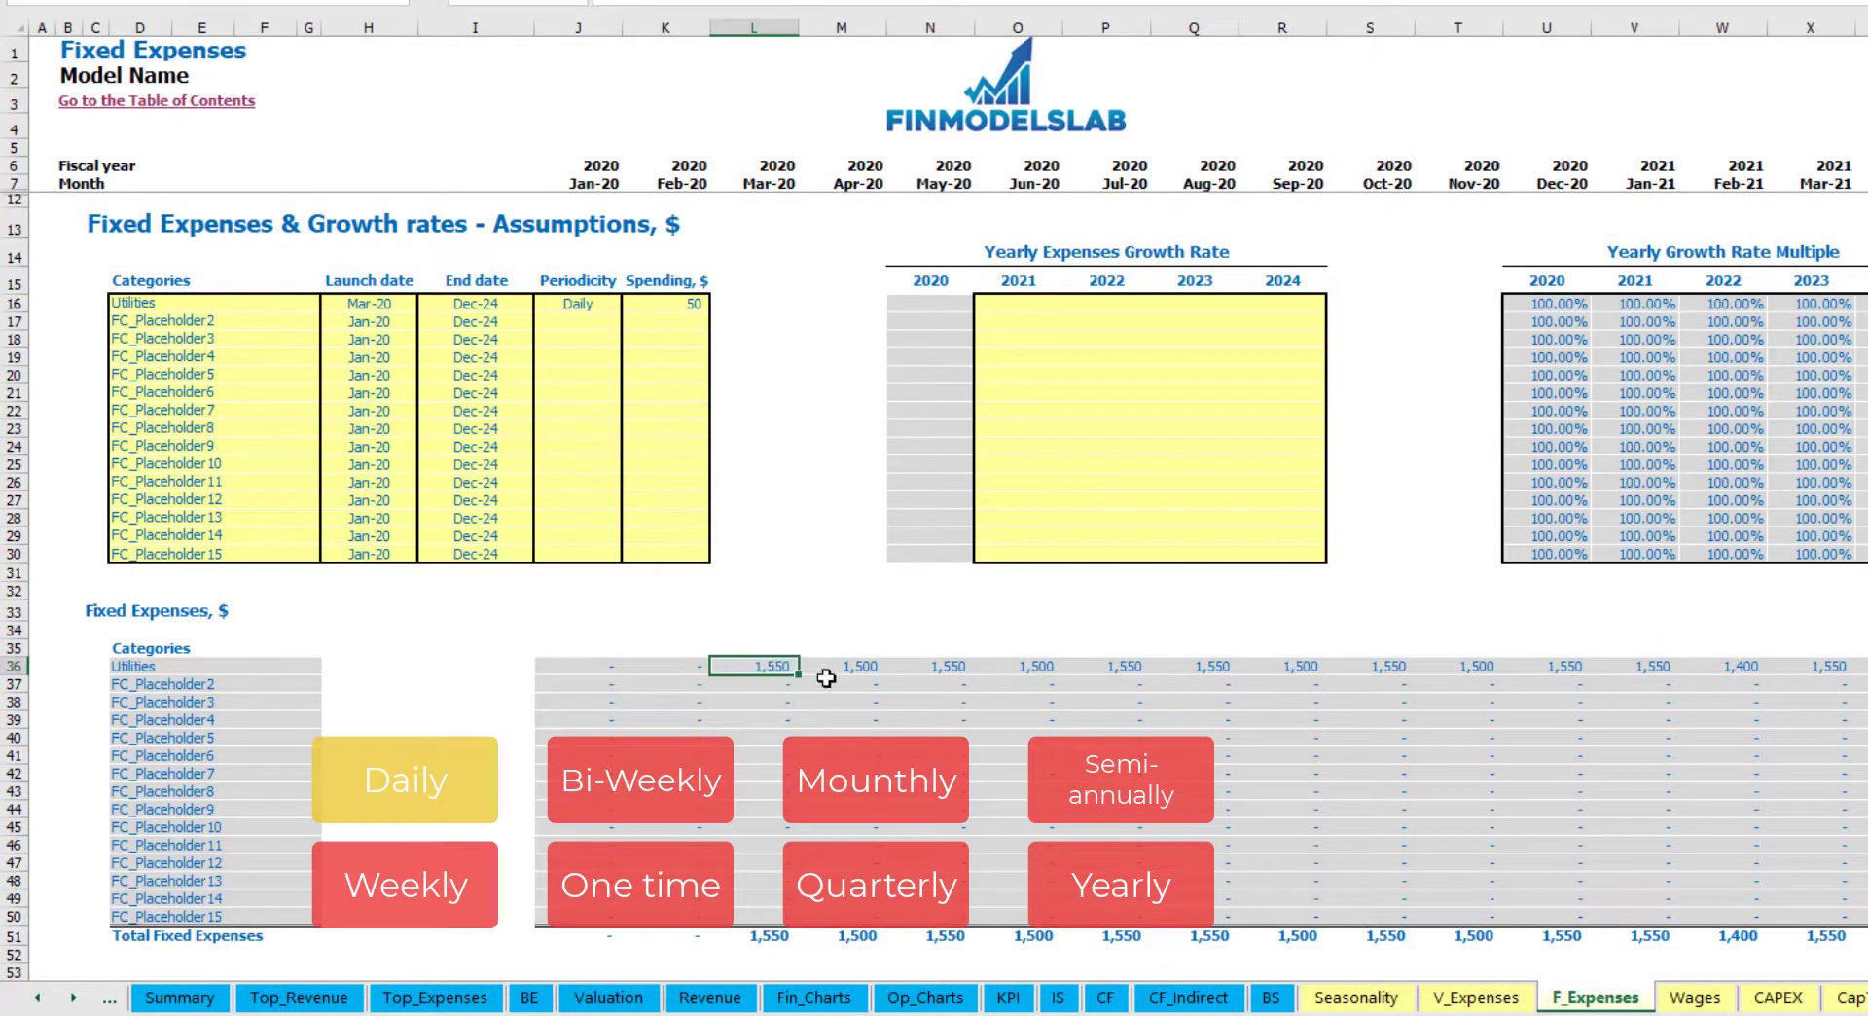
pyautogui.click(862, 672)
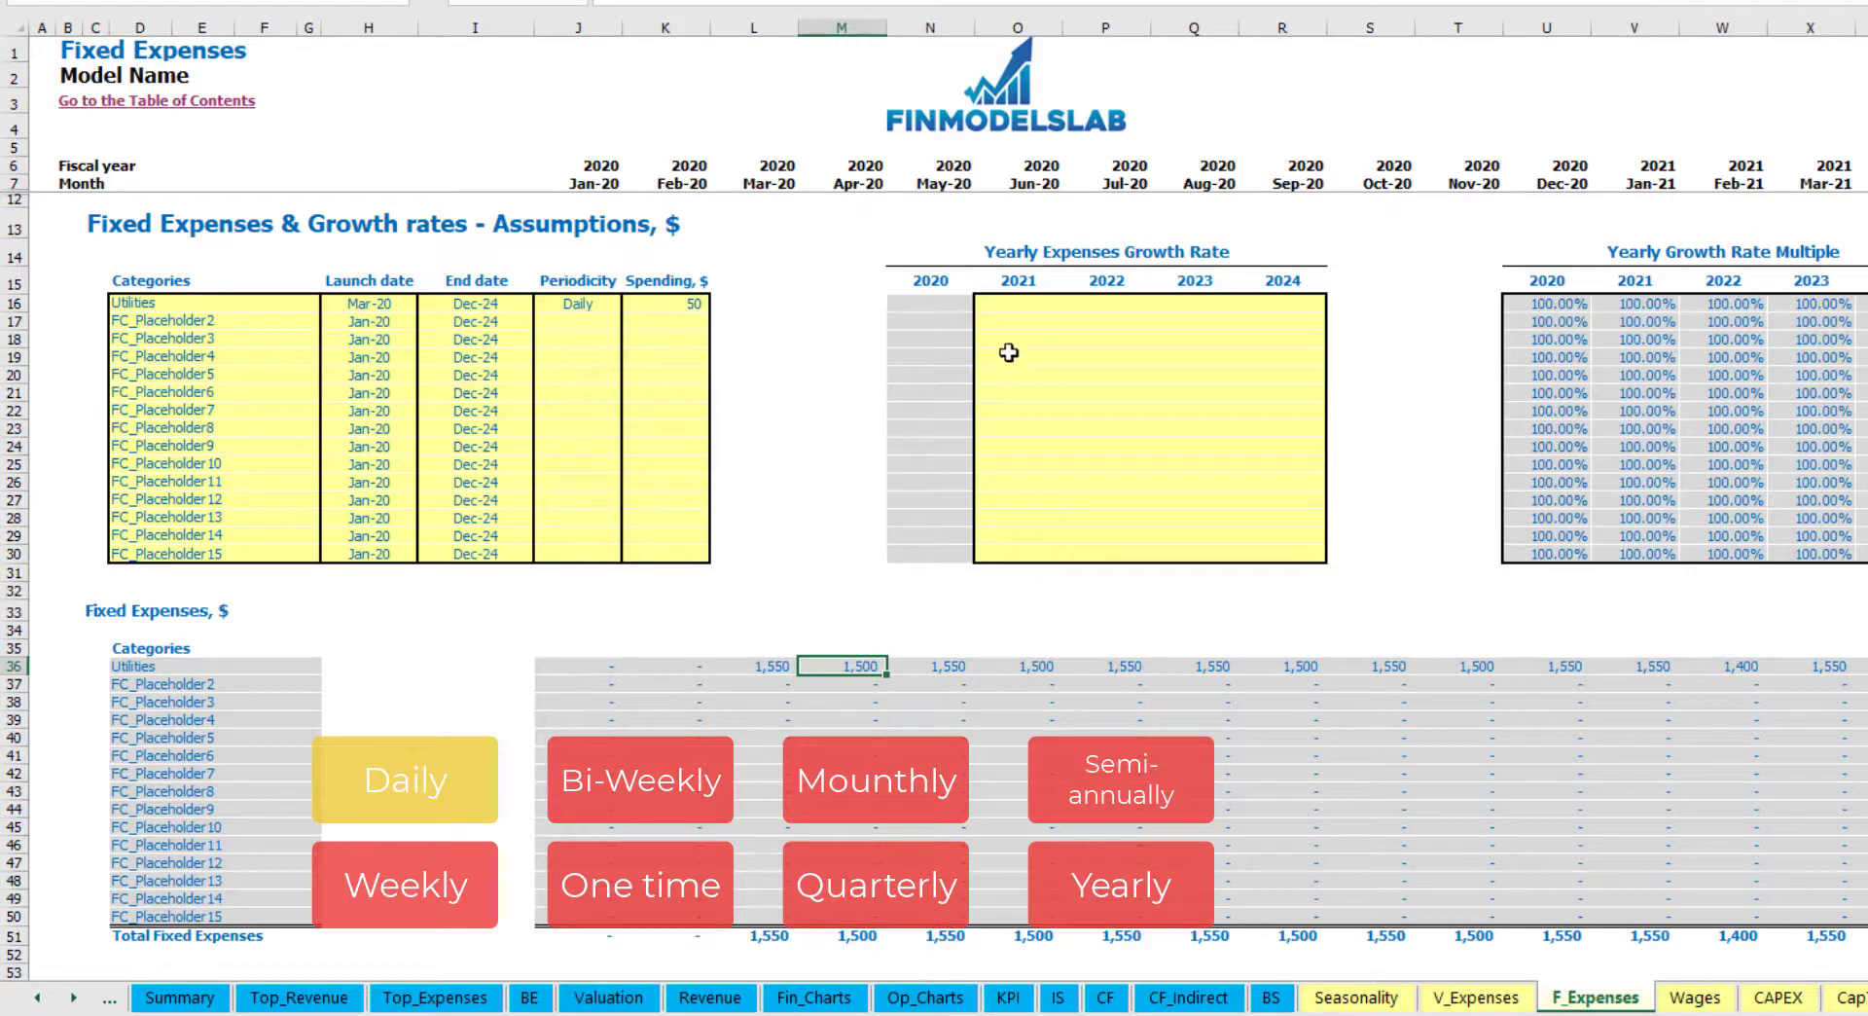
# Step: Set the Utilities yearly expense growth rate to 5% for 2021 through 2024 and review the monthly amounts
pyautogui.click(1033, 307)
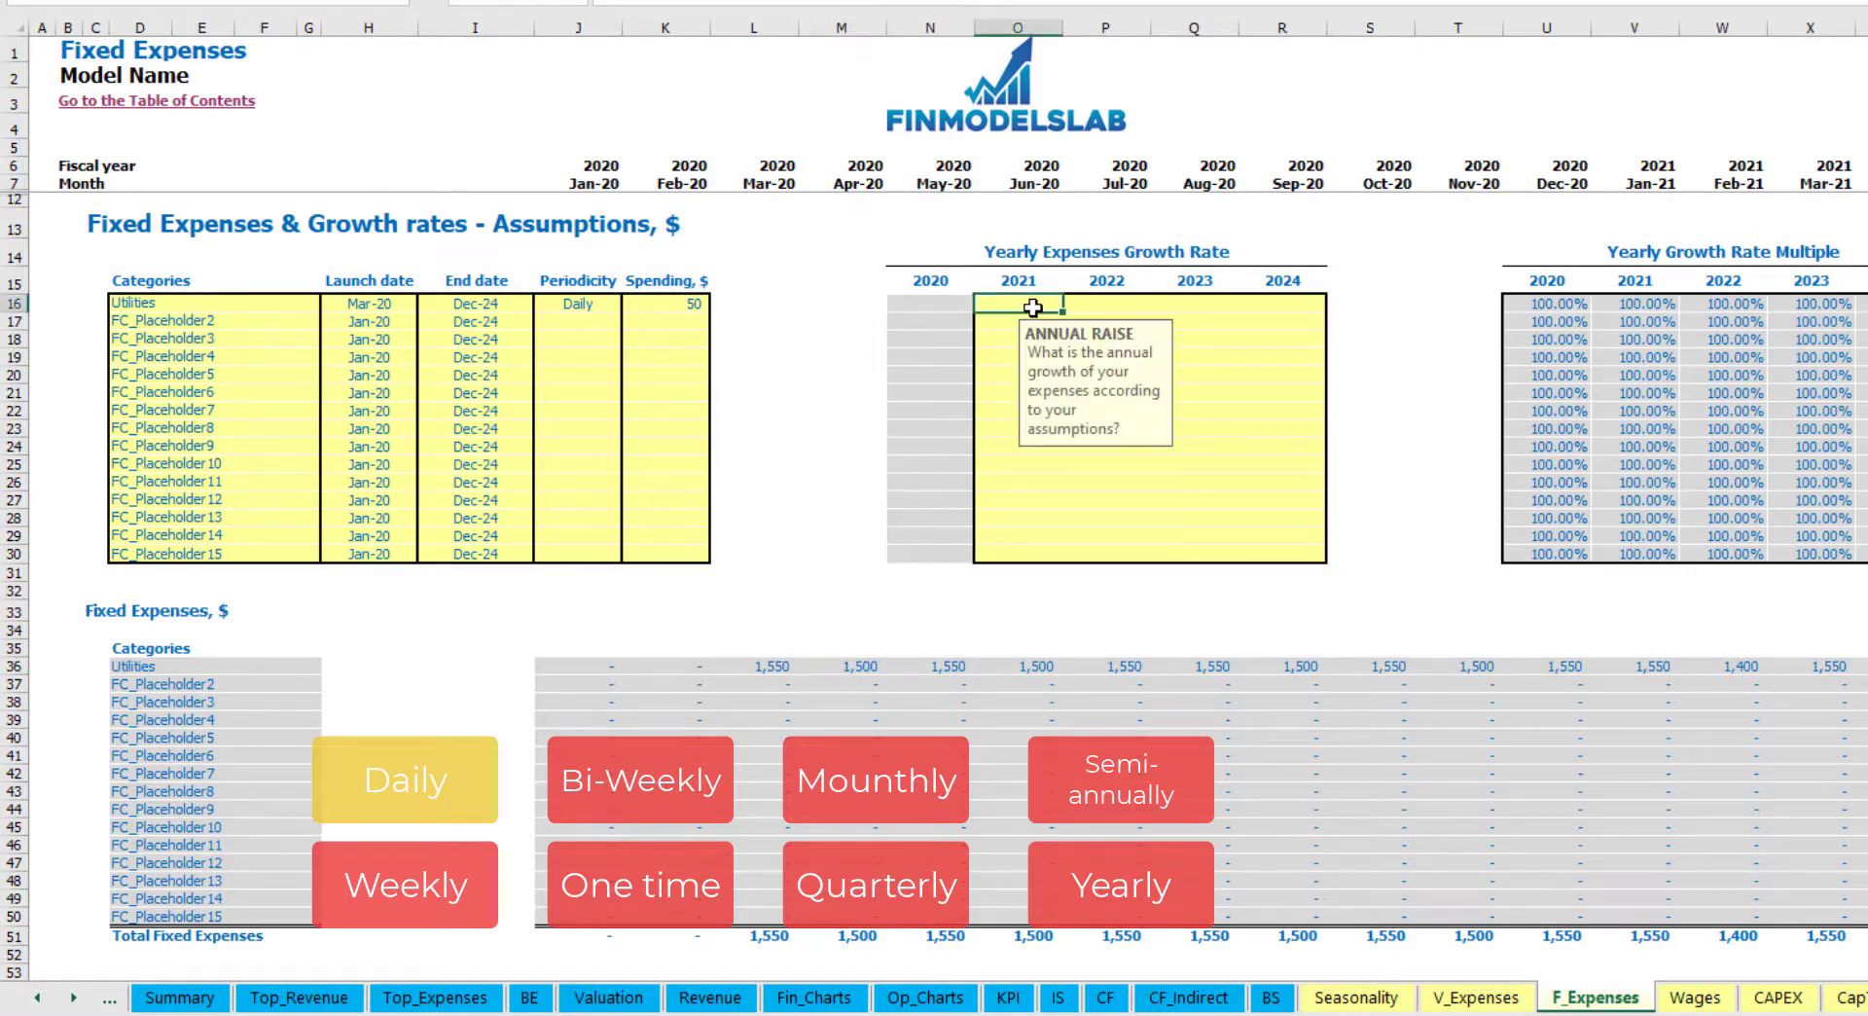
pyautogui.write('5%')
pyautogui.hotkey('ctrl', 'Return')
pyautogui.hotkey('ctrl', 'c')
pyautogui.press('Right')
pyautogui.hotkey('shift', 'Right')
pyautogui.hotkey('shift', 'Right')
pyautogui.hotkey('ctrl', 'v')
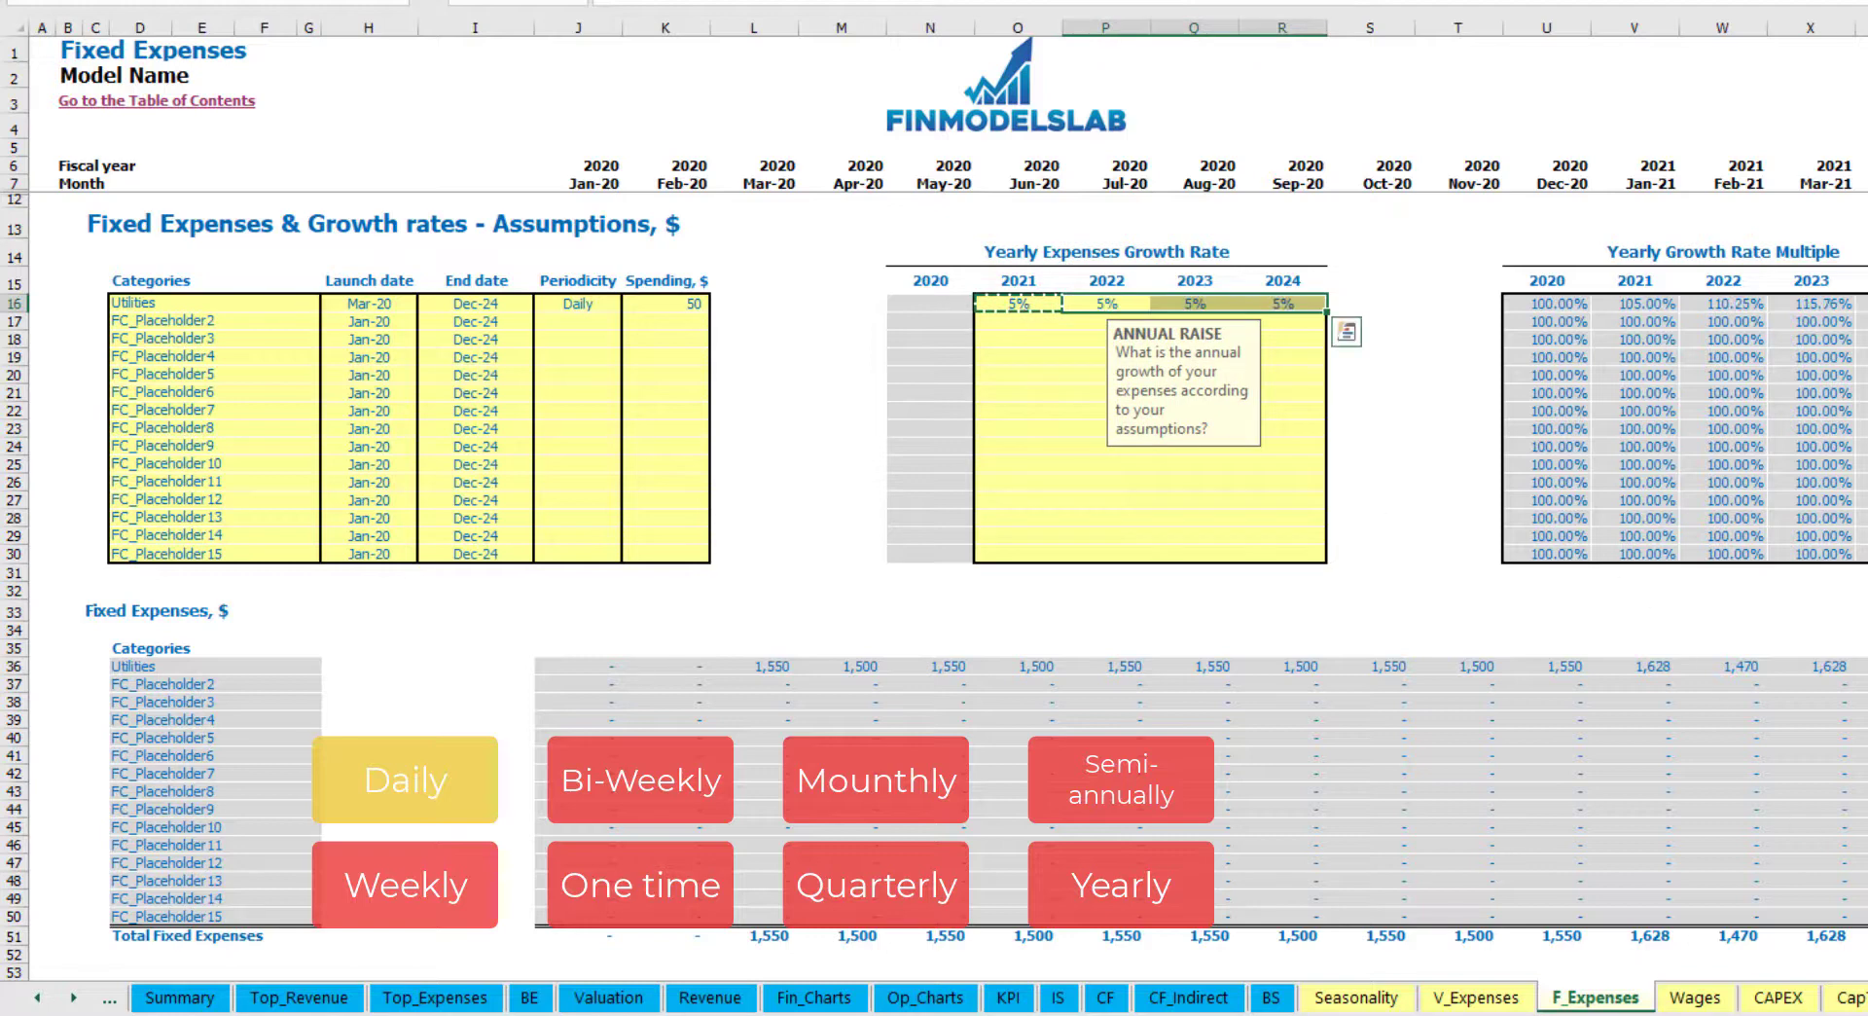
pyautogui.moveTo(1031, 304); pyautogui.dragTo(1265, 304)
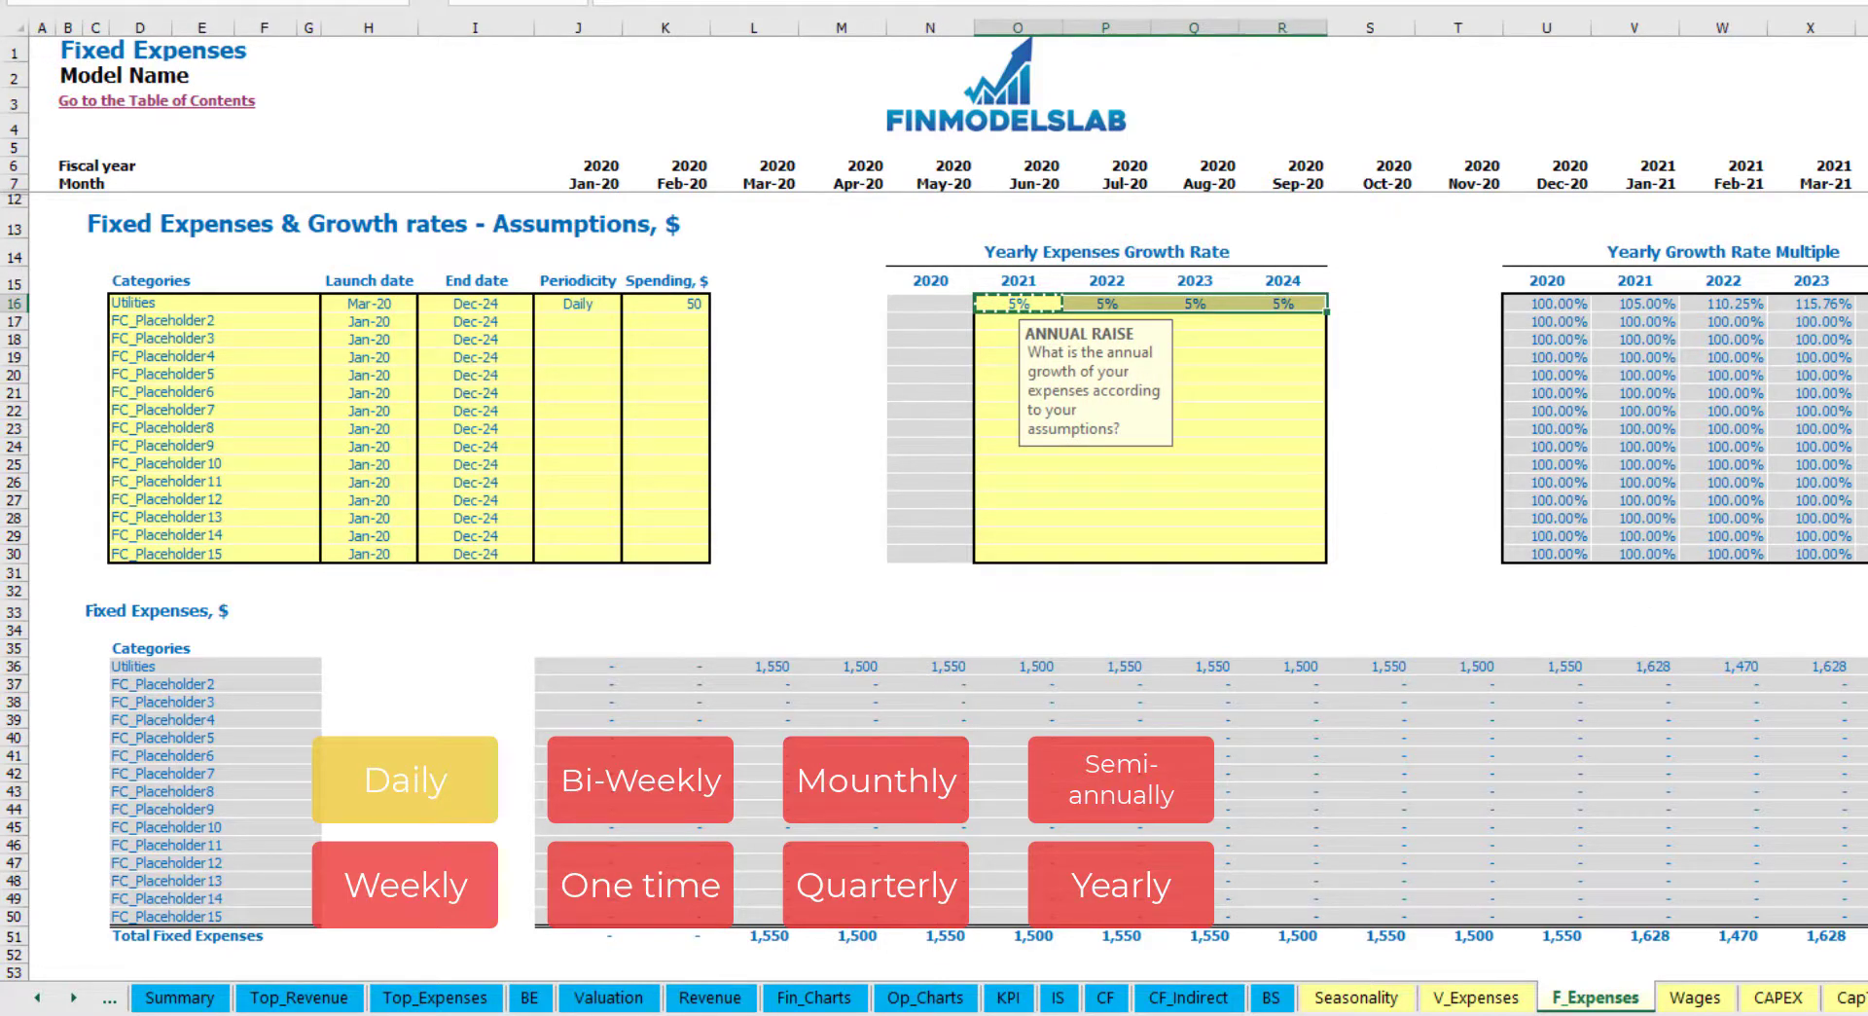
pyautogui.hscroll(8, 1731, 968)
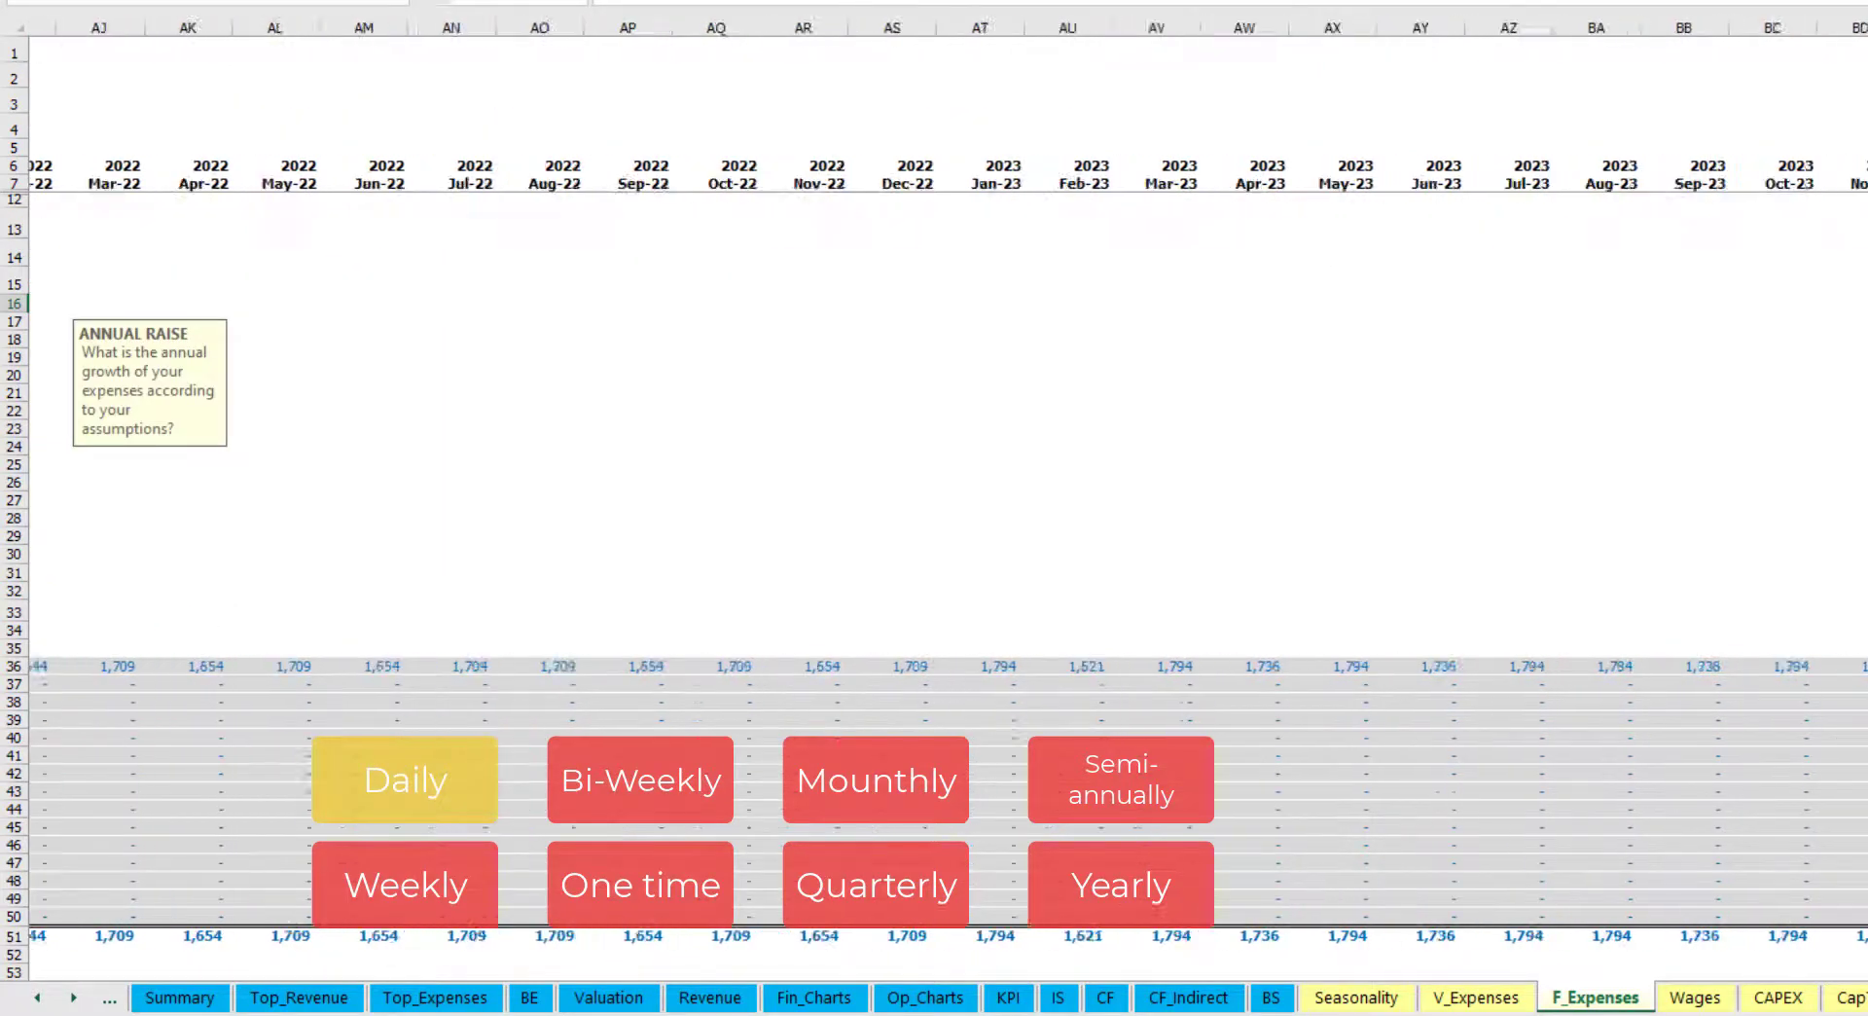
pyautogui.hscroll(-8, 1731, 969)
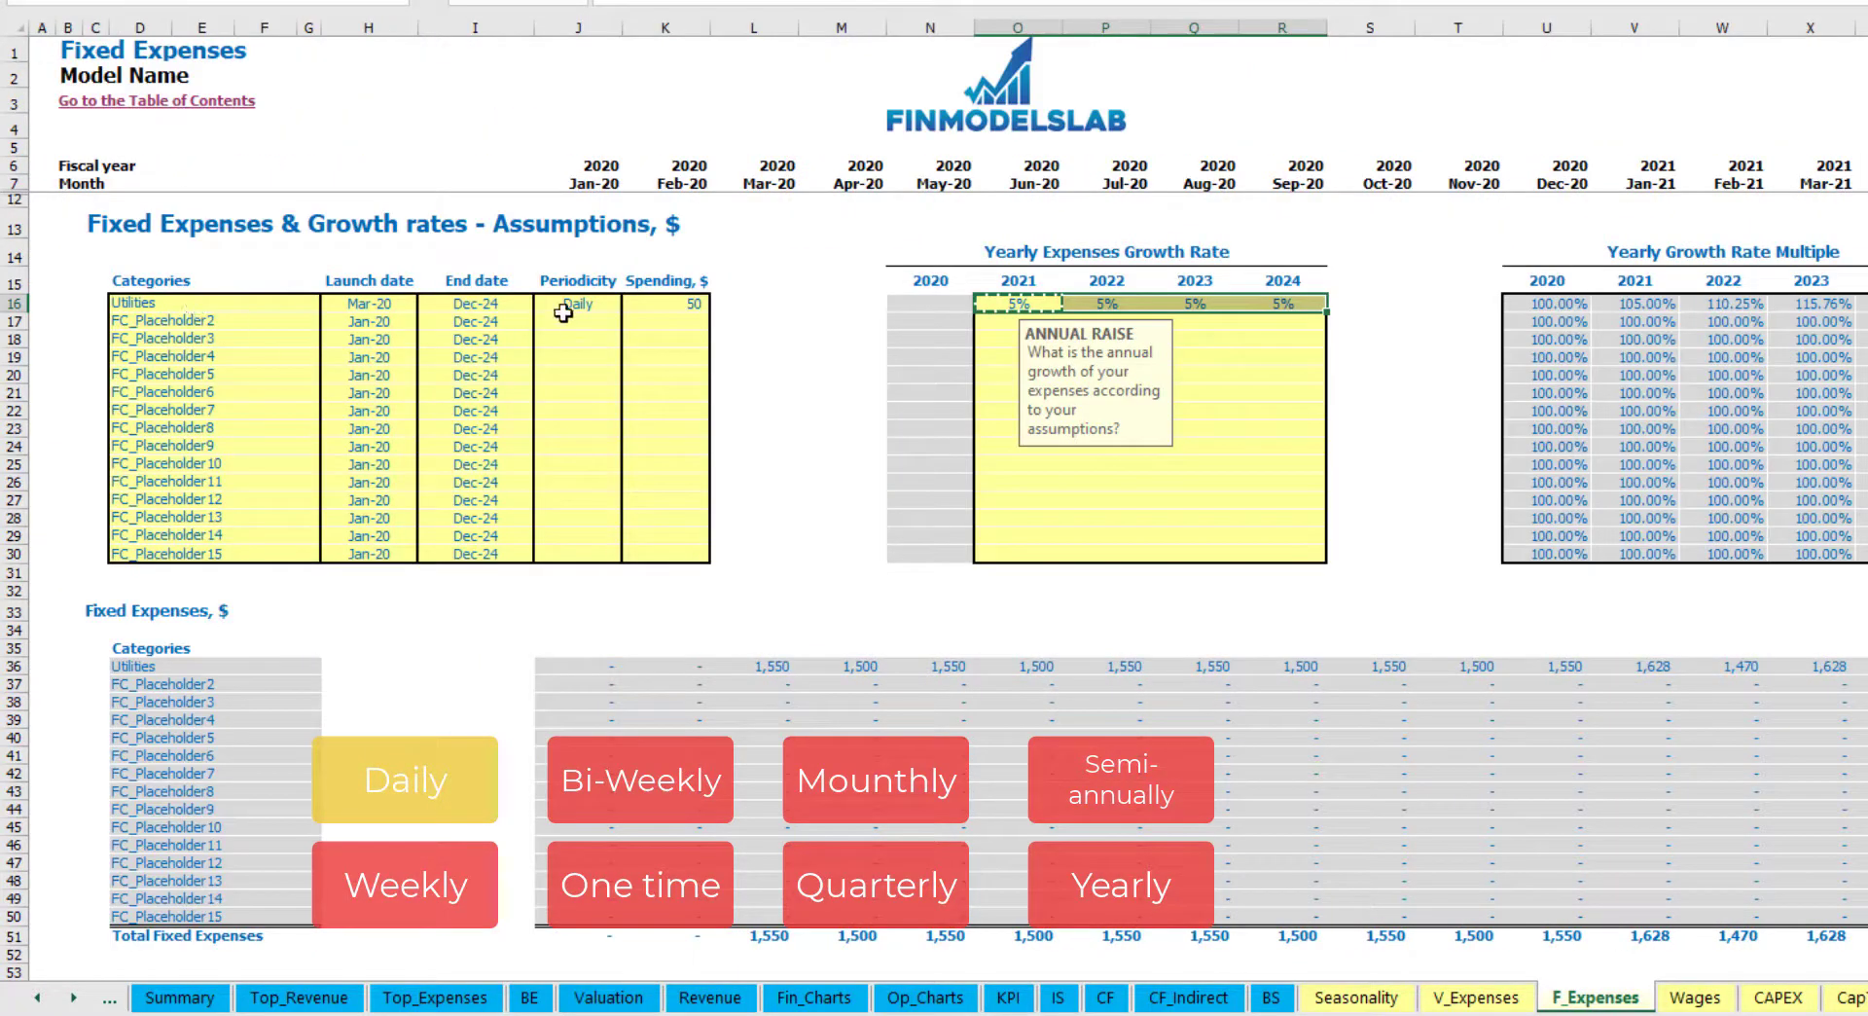
# Step: Name the second fixed expense category Advertising, with launch date Mar-20 and end date Aug-24
pyautogui.click(232, 316)
pyautogui.write('Advertising')
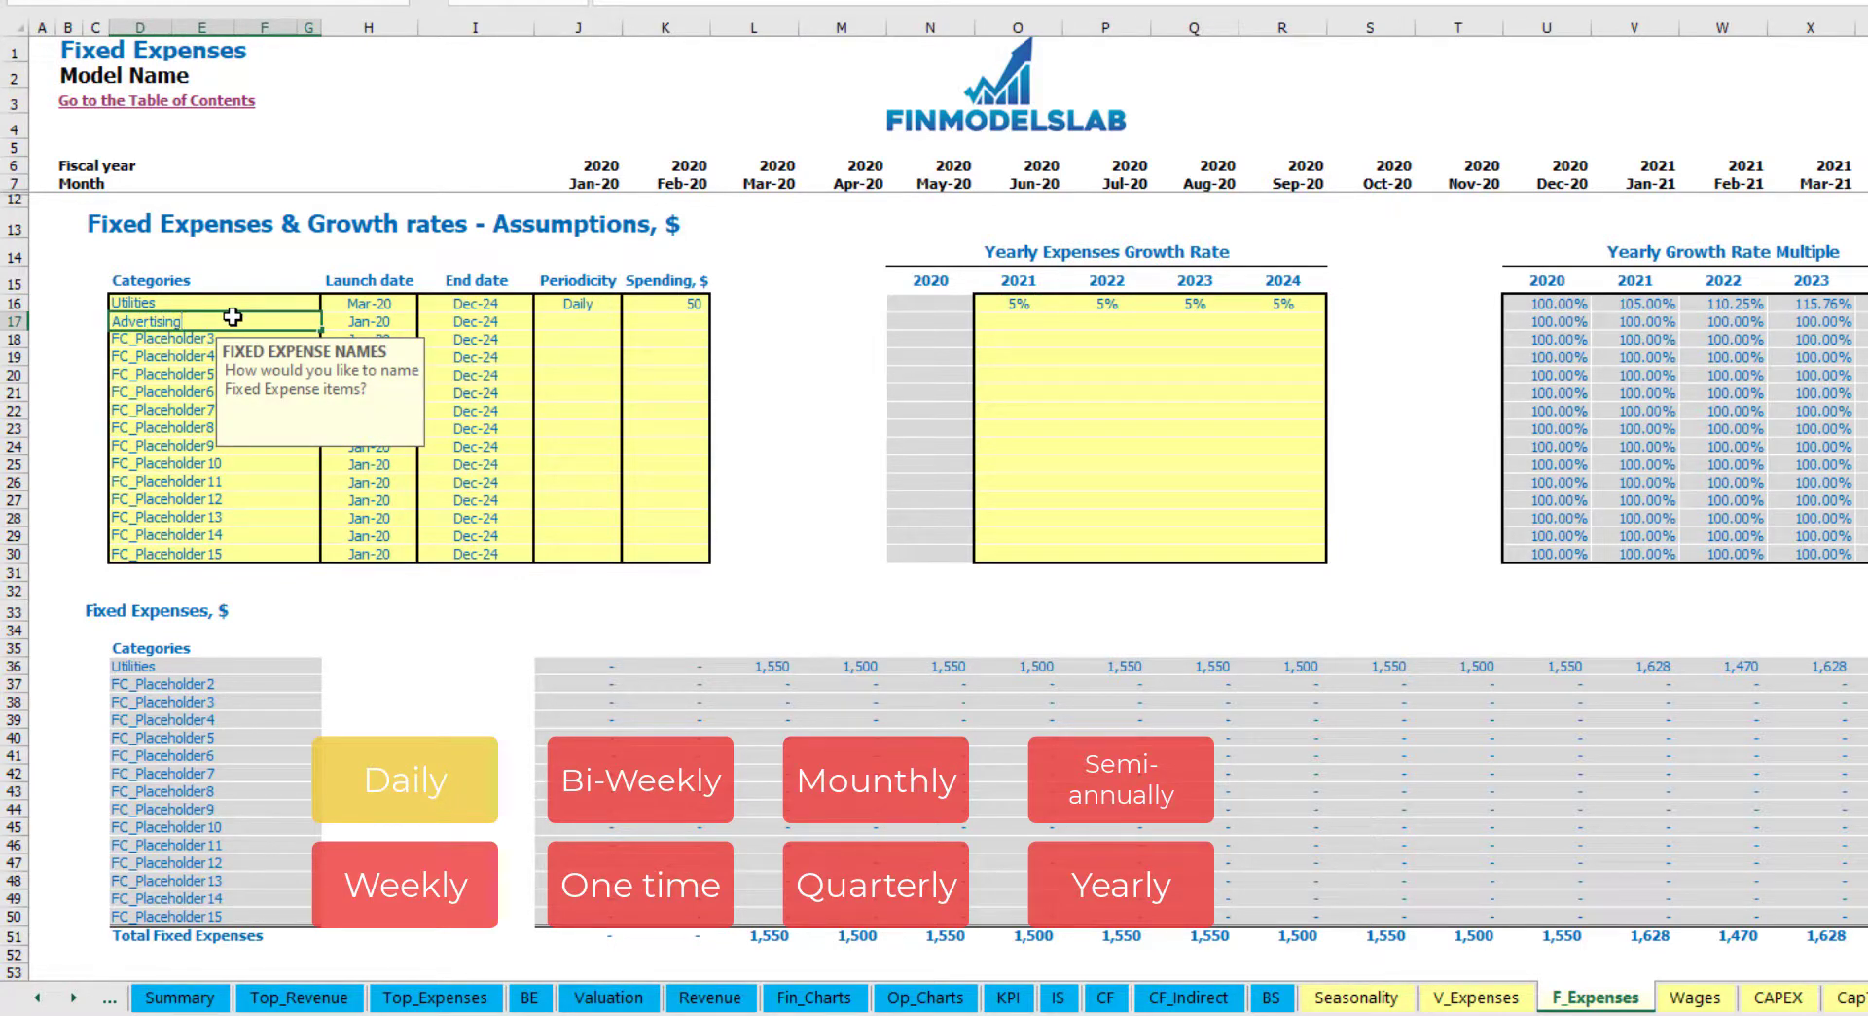
pyautogui.press('Return')
pyautogui.click(367, 325)
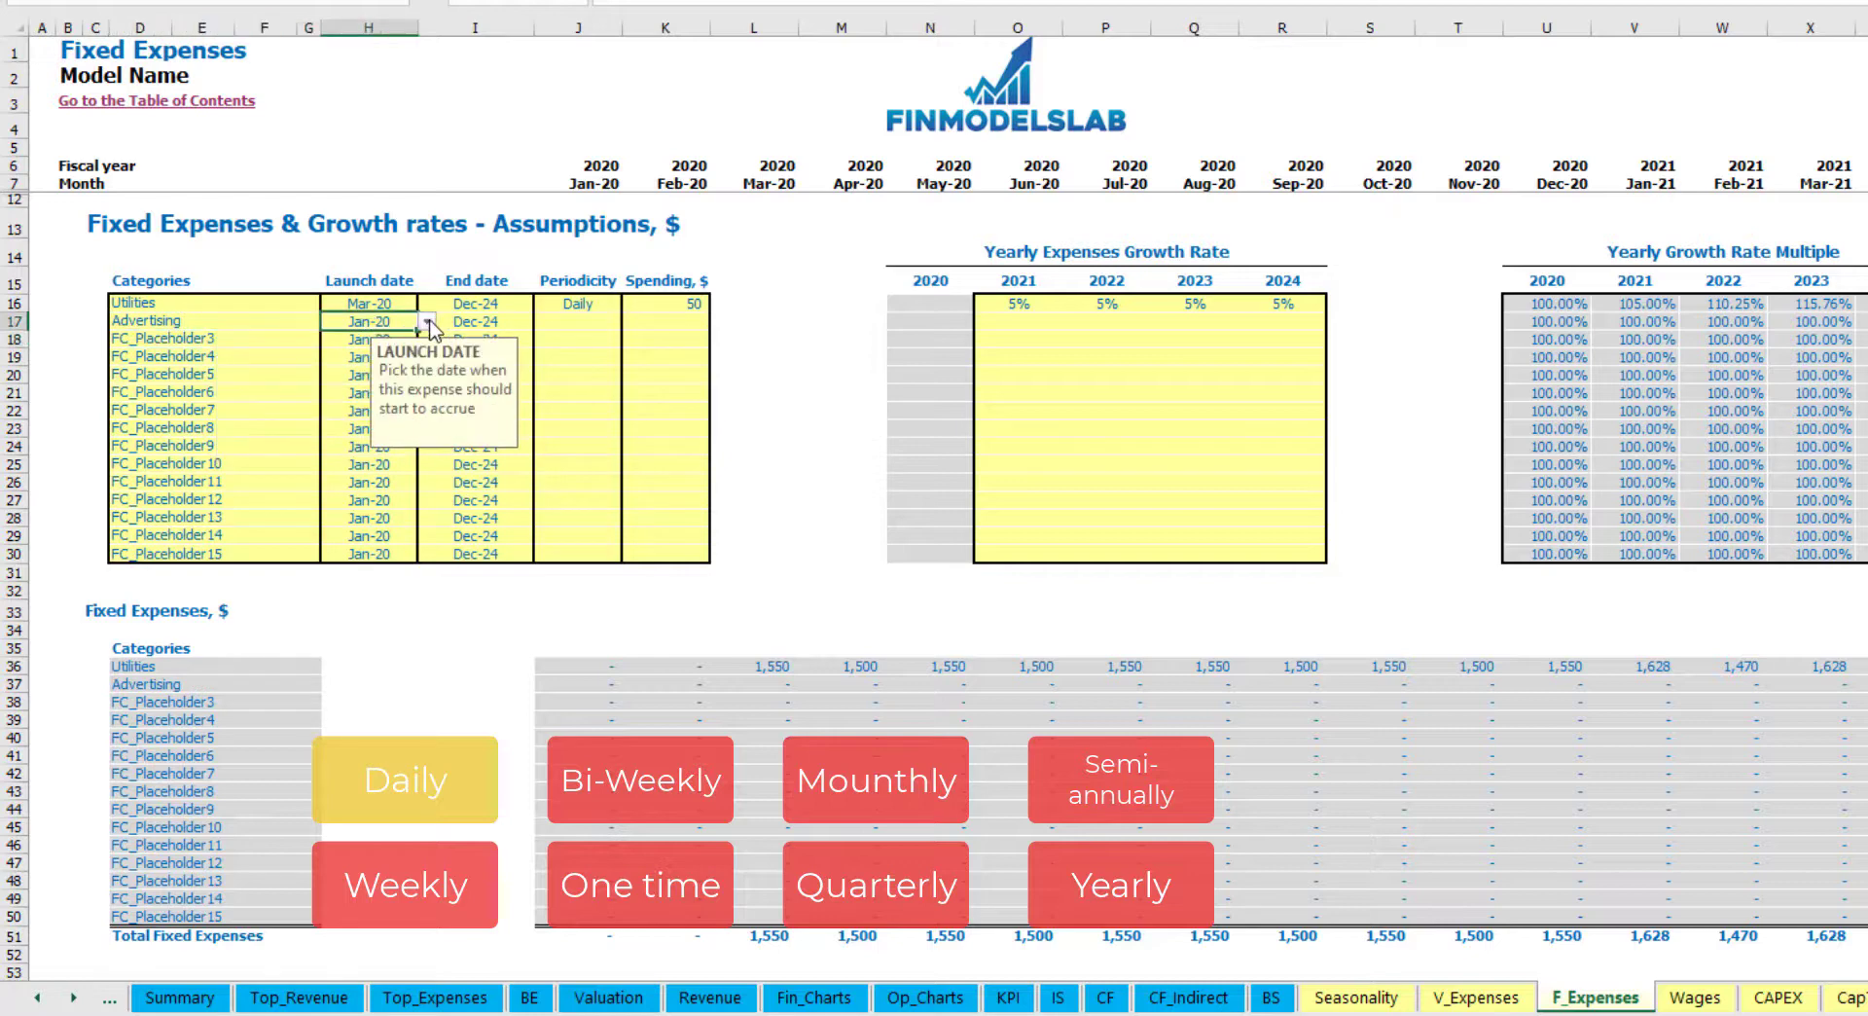
pyautogui.click(428, 321)
pyautogui.click(365, 374)
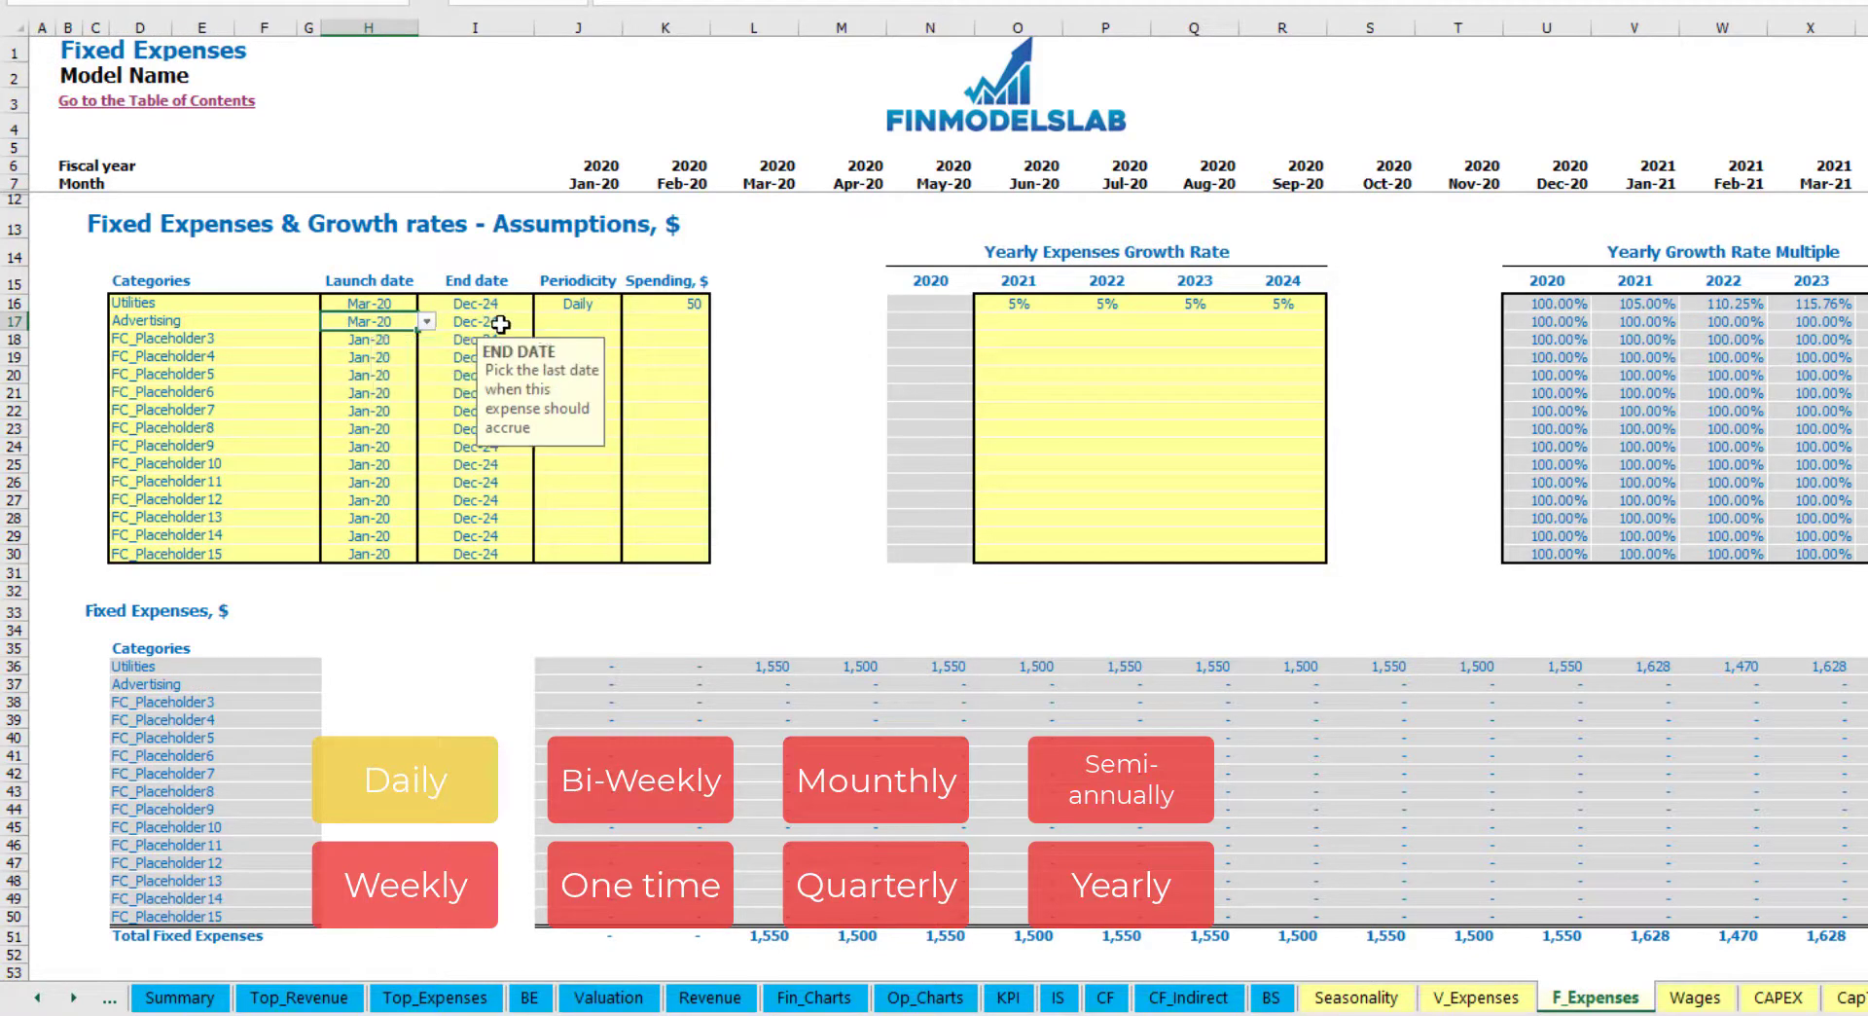
pyautogui.click(500, 324)
pyautogui.click(542, 321)
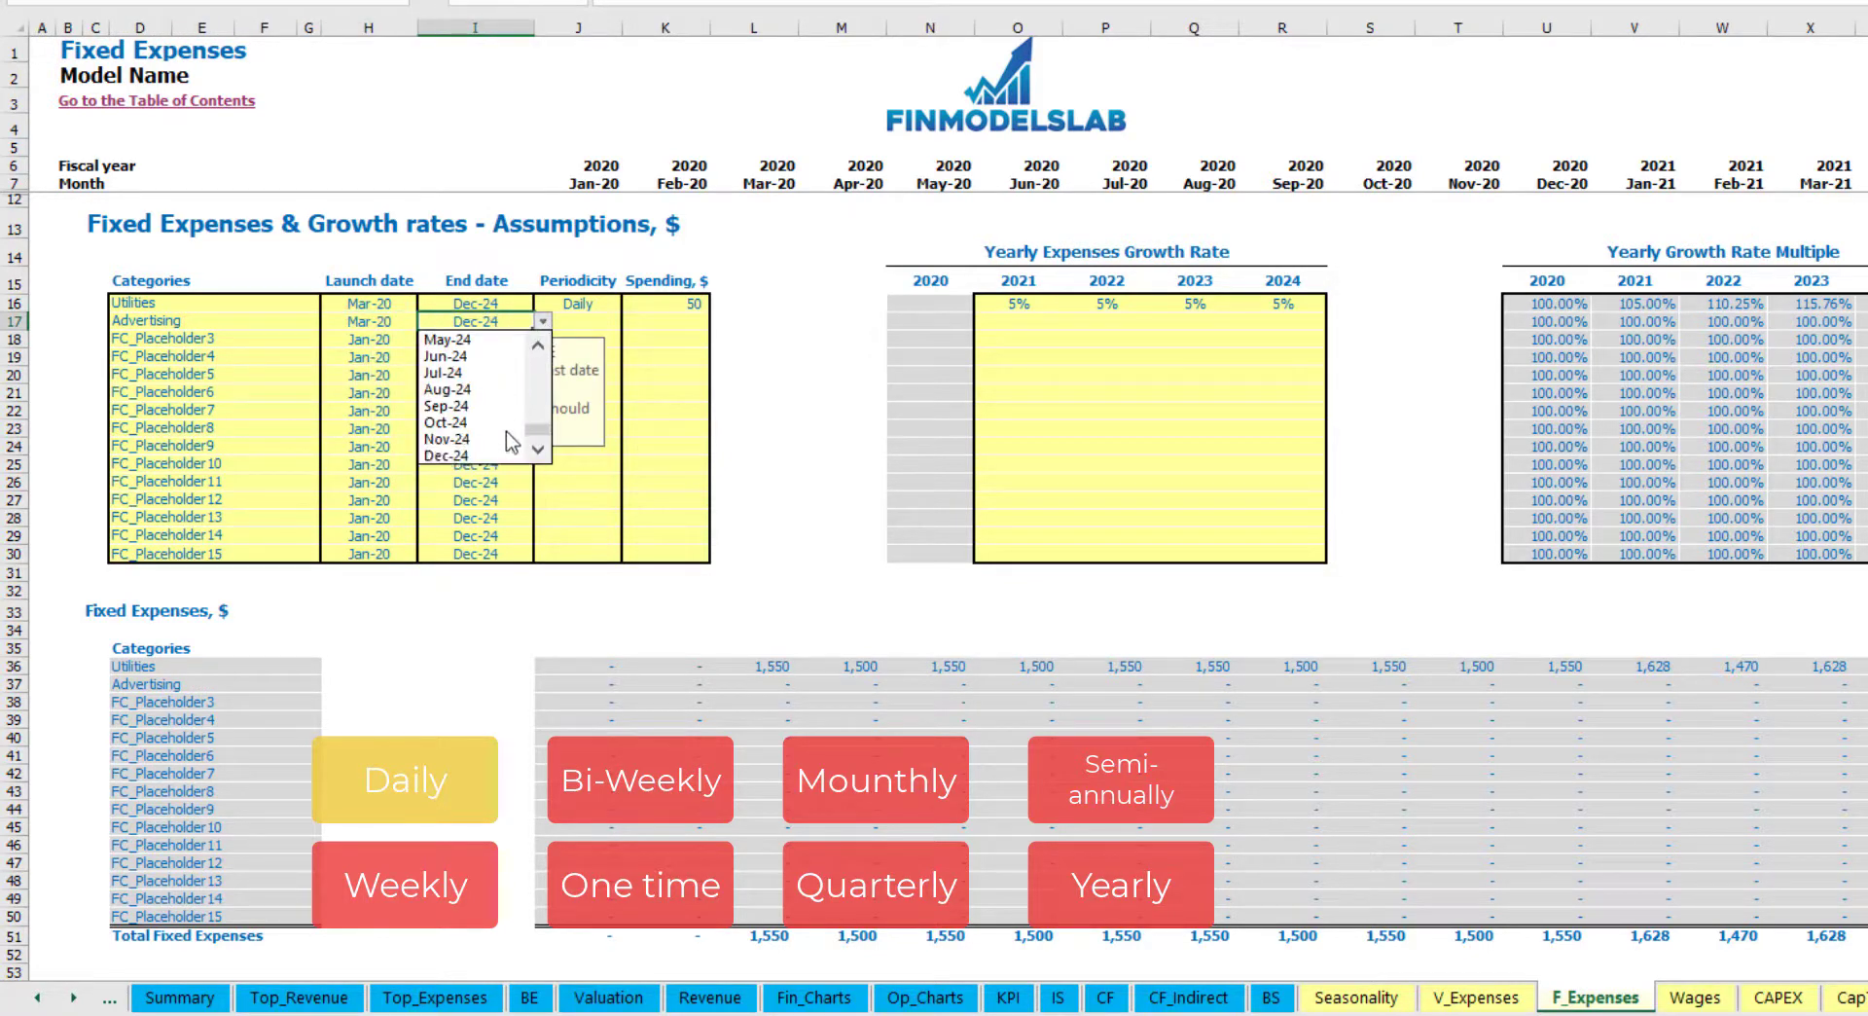
pyautogui.click(501, 389)
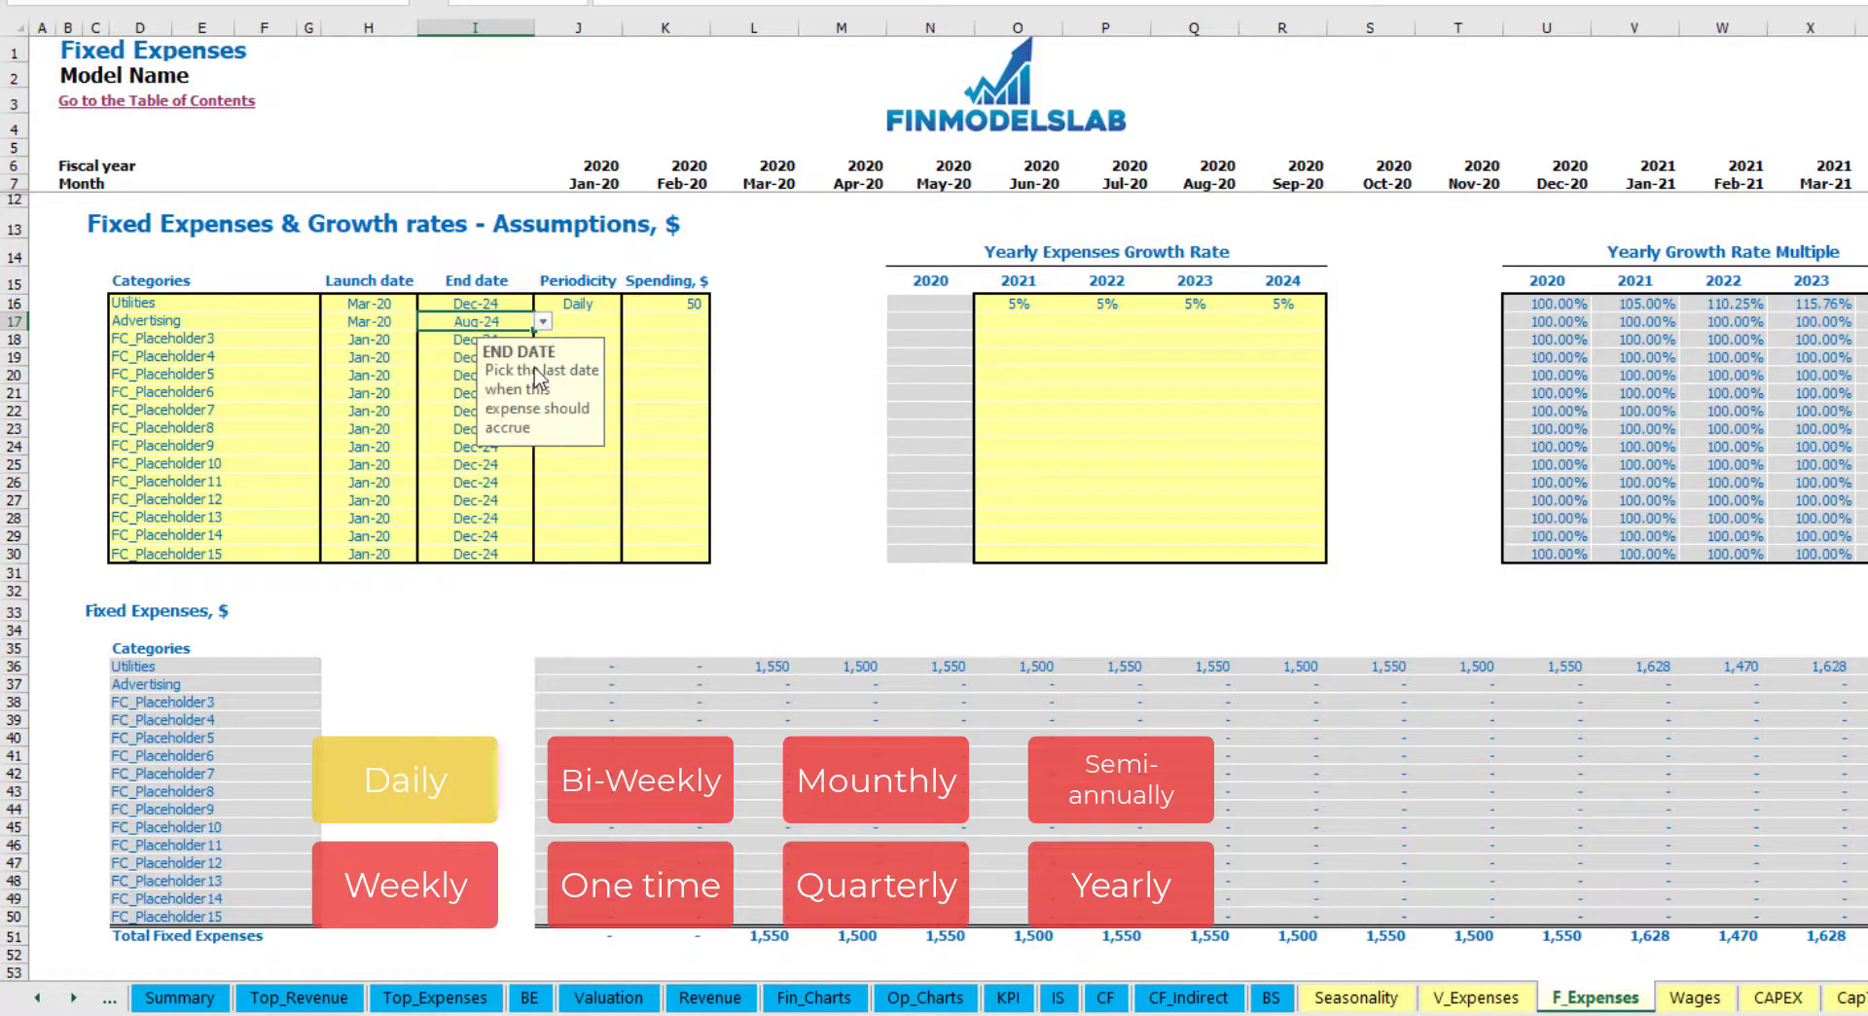
# Step: Set the Advertising periodicity to Weekly and its spending to $100, and review its monthly amounts
pyautogui.click(577, 320)
pyautogui.click(630, 321)
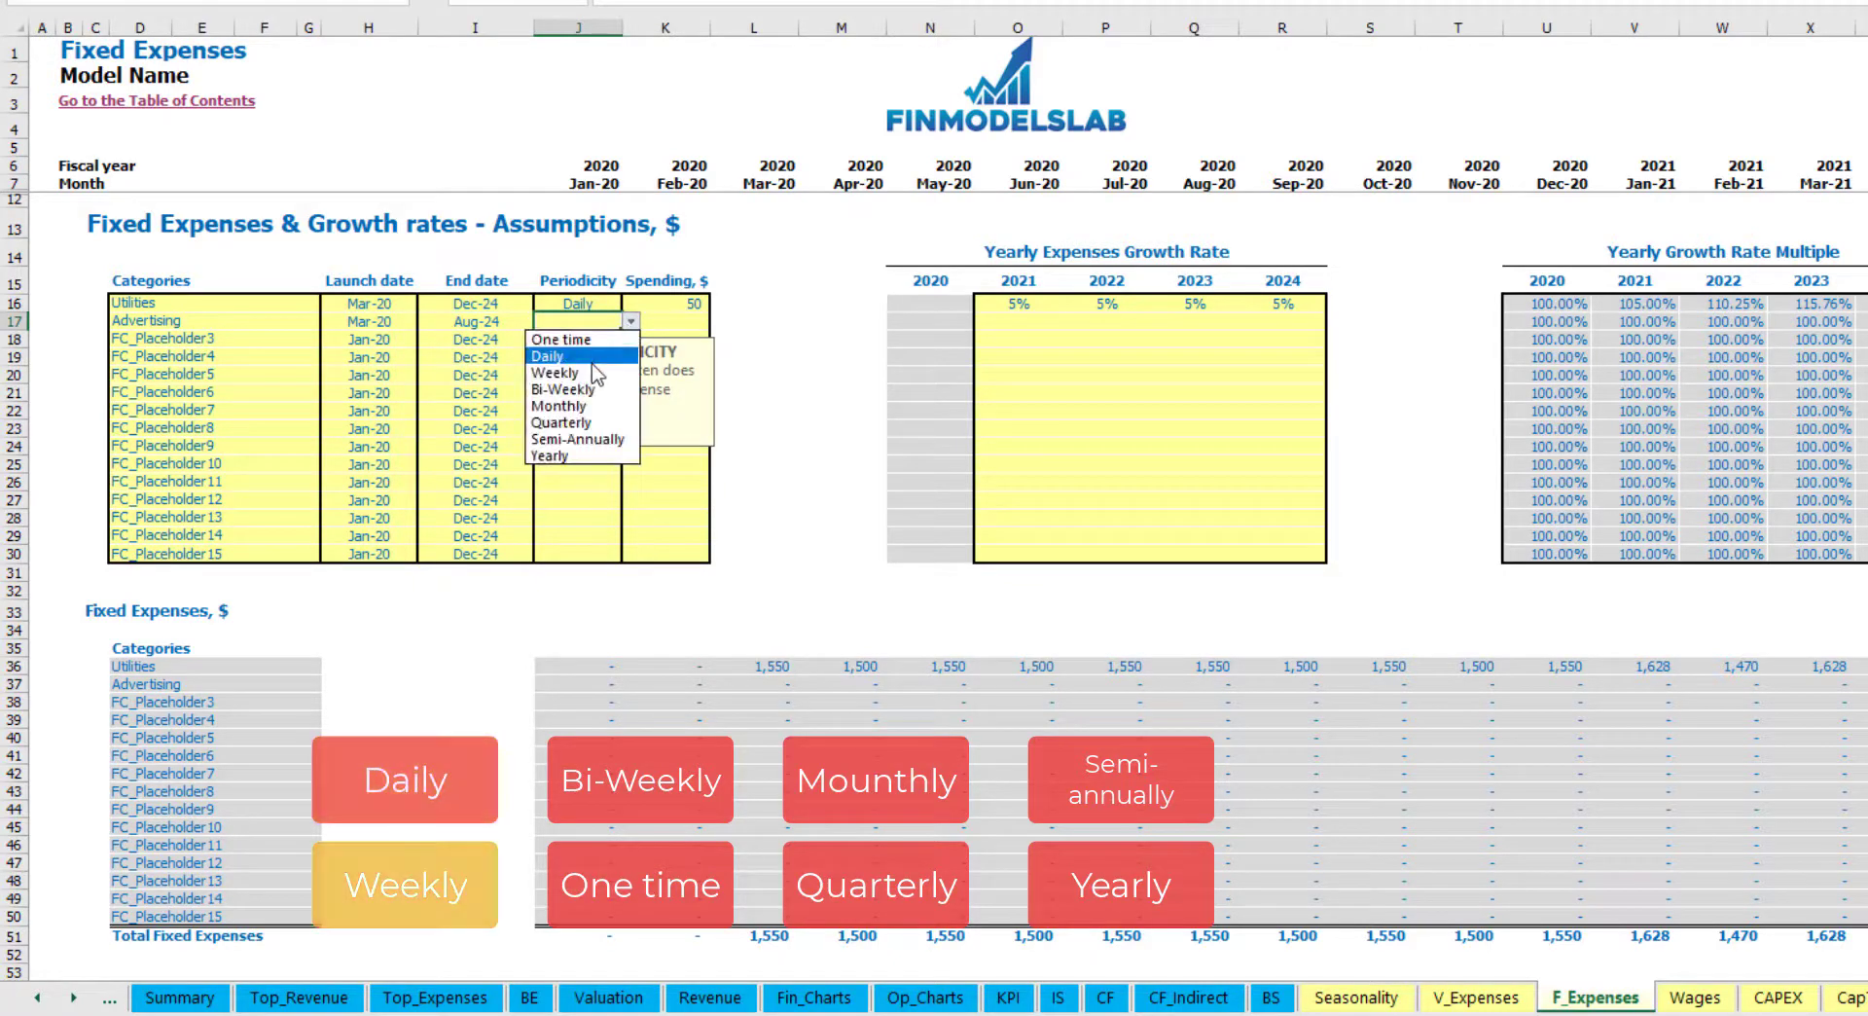
pyautogui.click(565, 373)
pyautogui.click(661, 327)
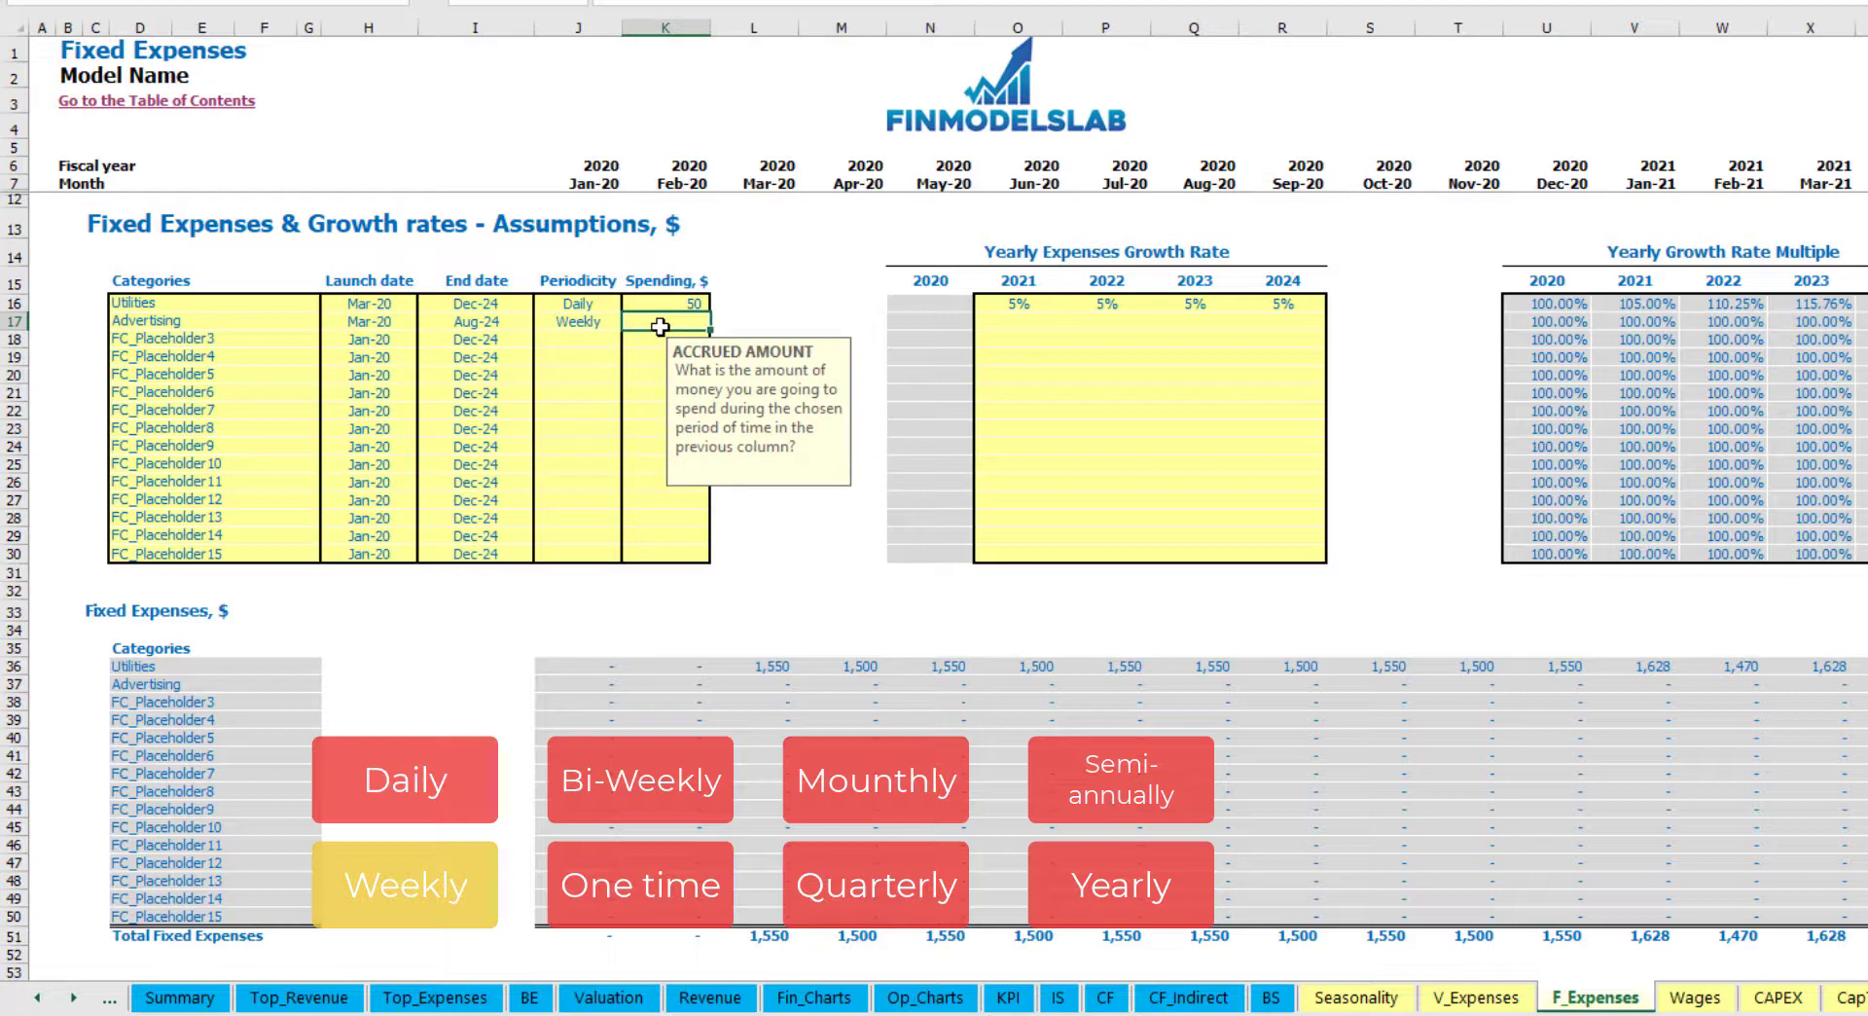
pyautogui.press('Return')
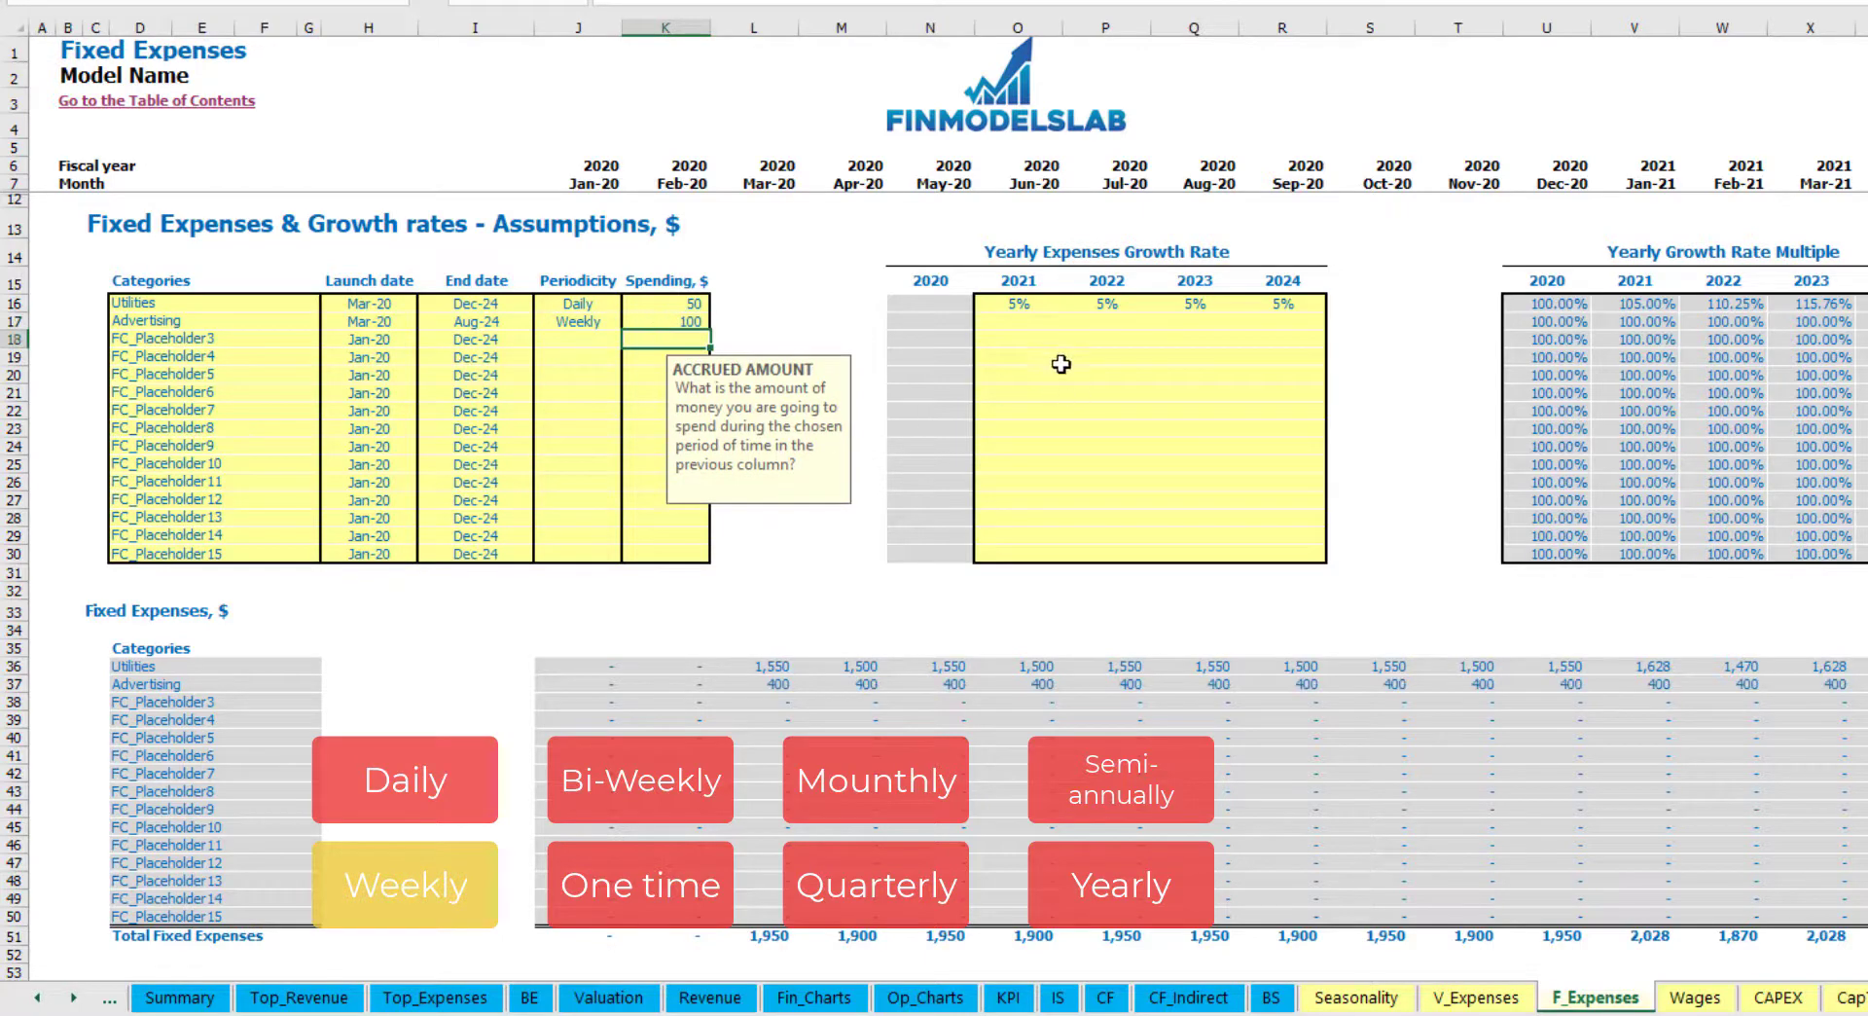
pyautogui.click(789, 686)
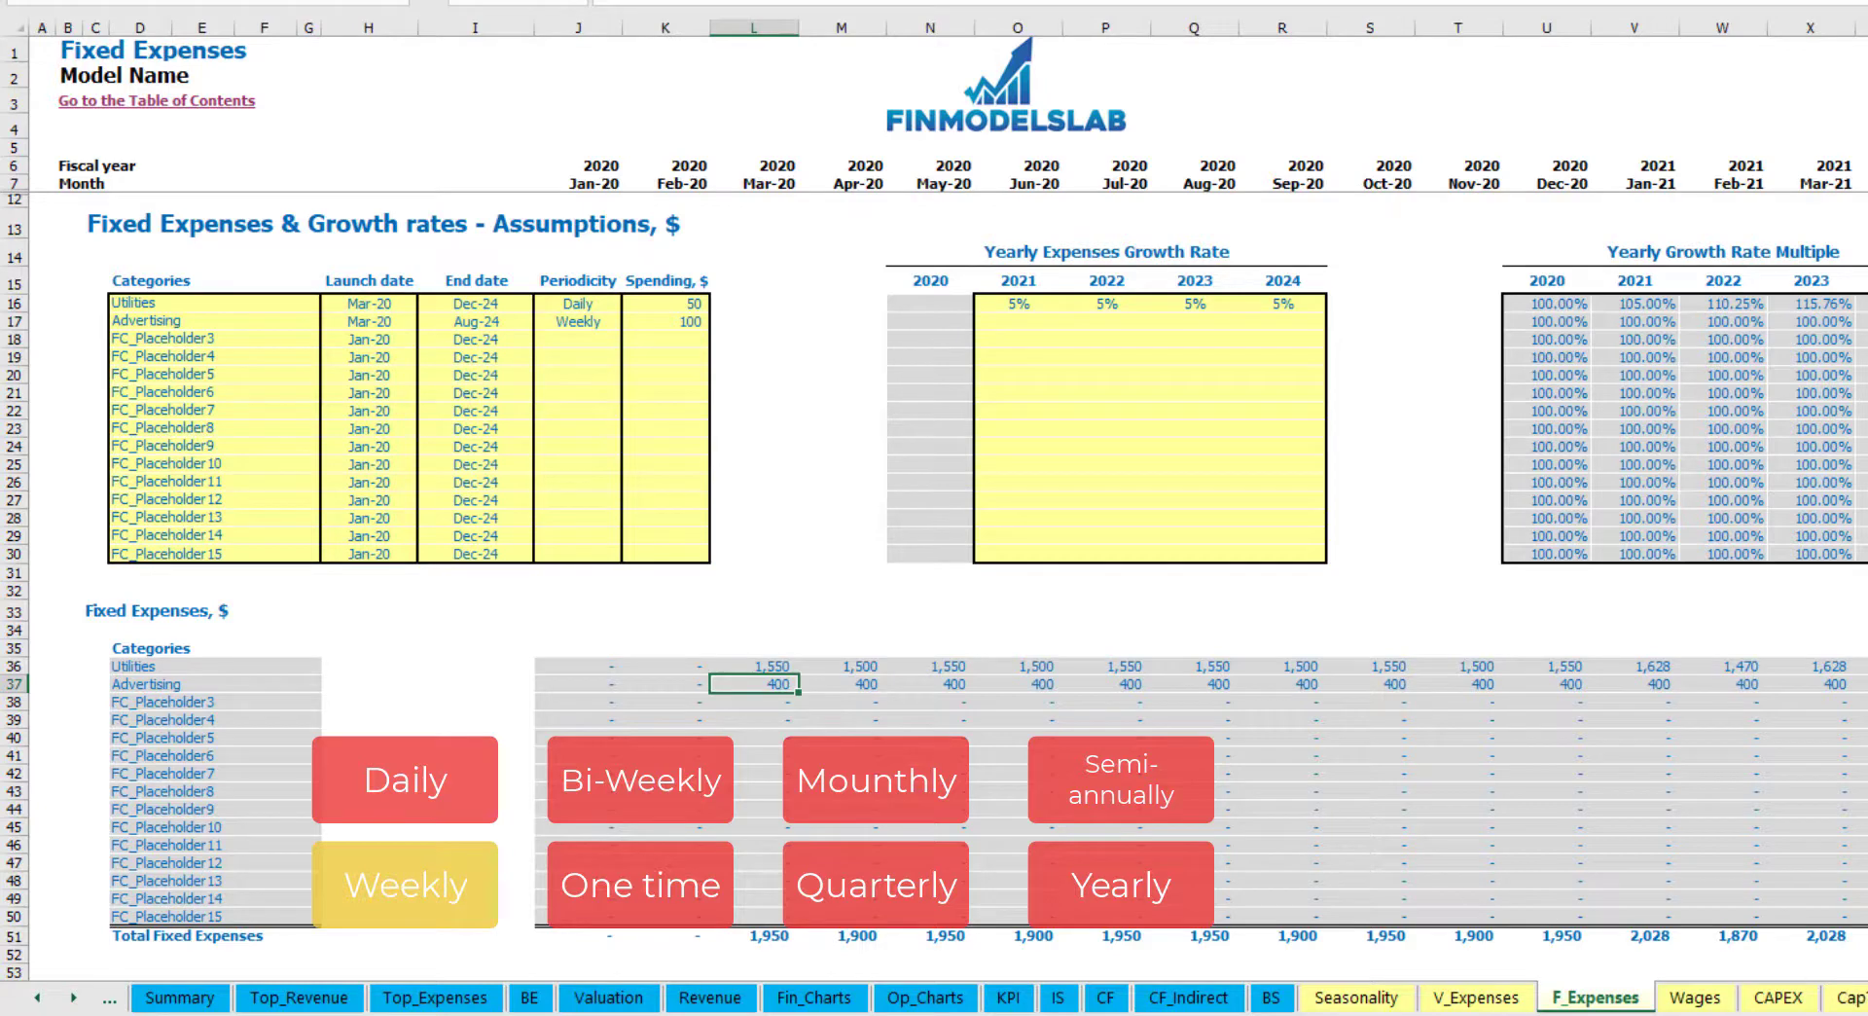
pyautogui.hscroll(10, 948, 486)
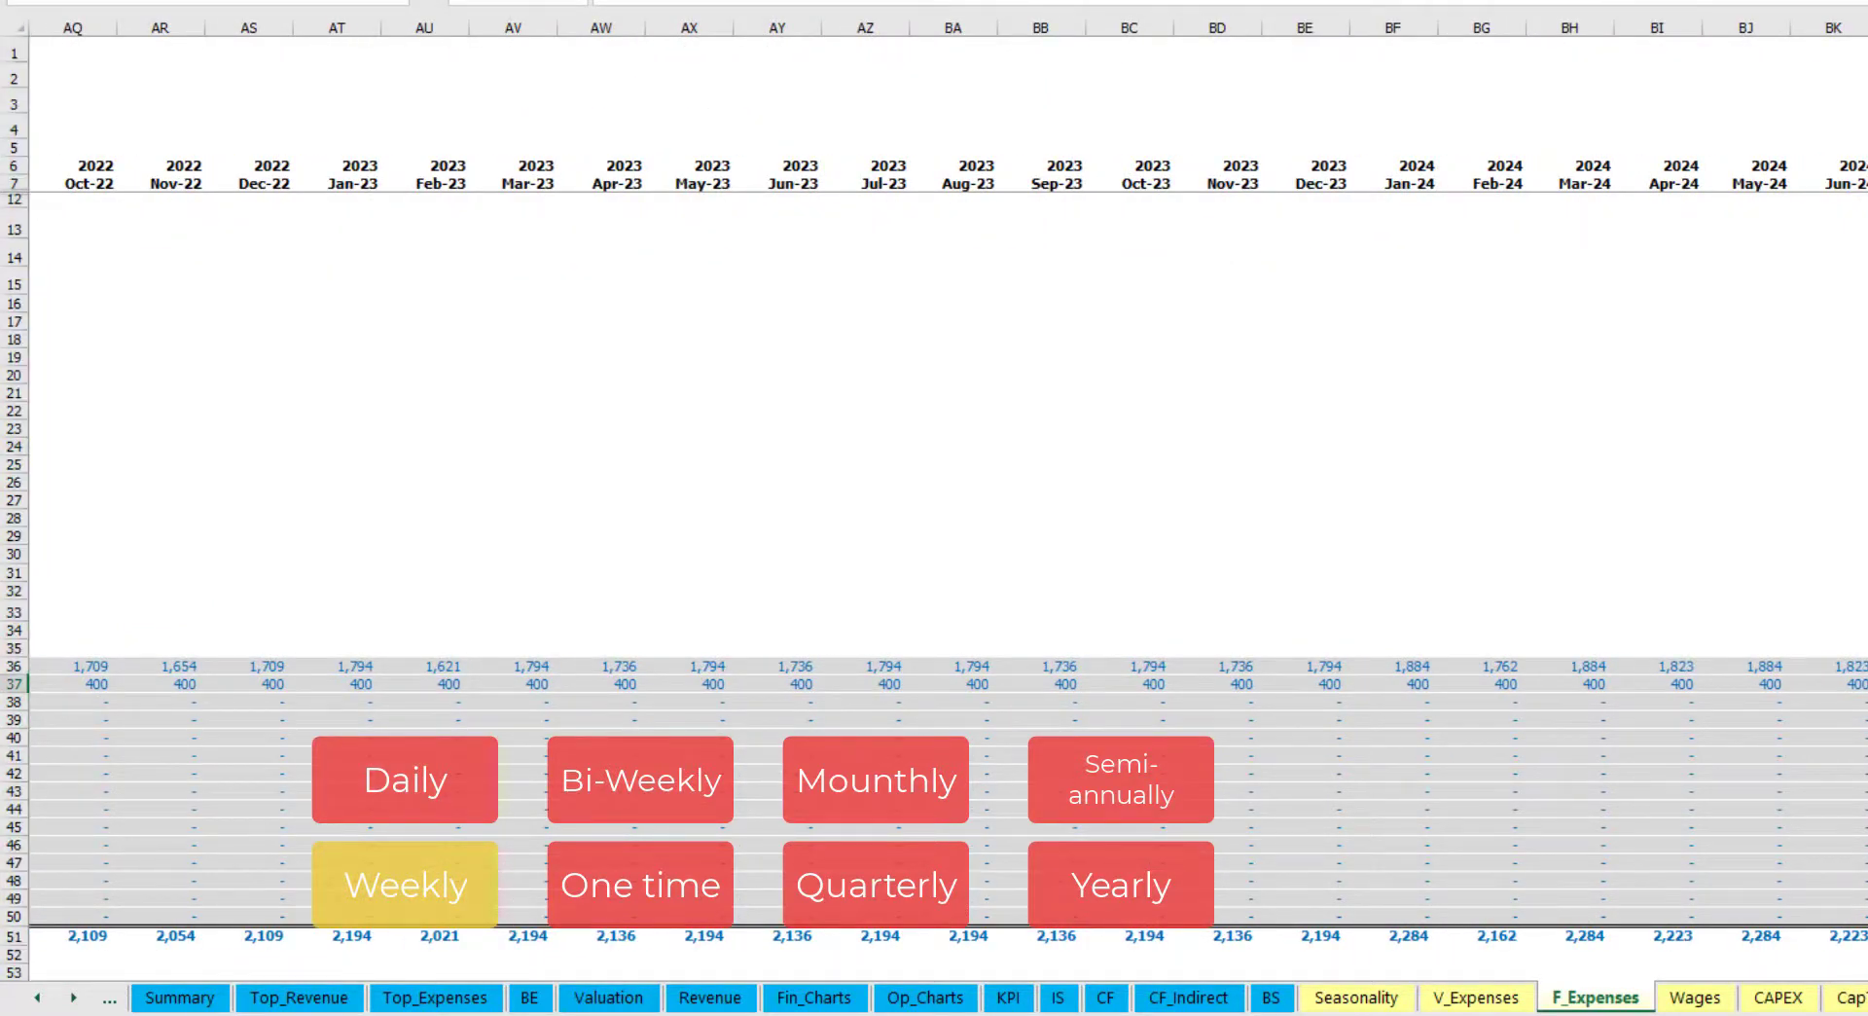
pyautogui.hscroll(-14, 747, 435)
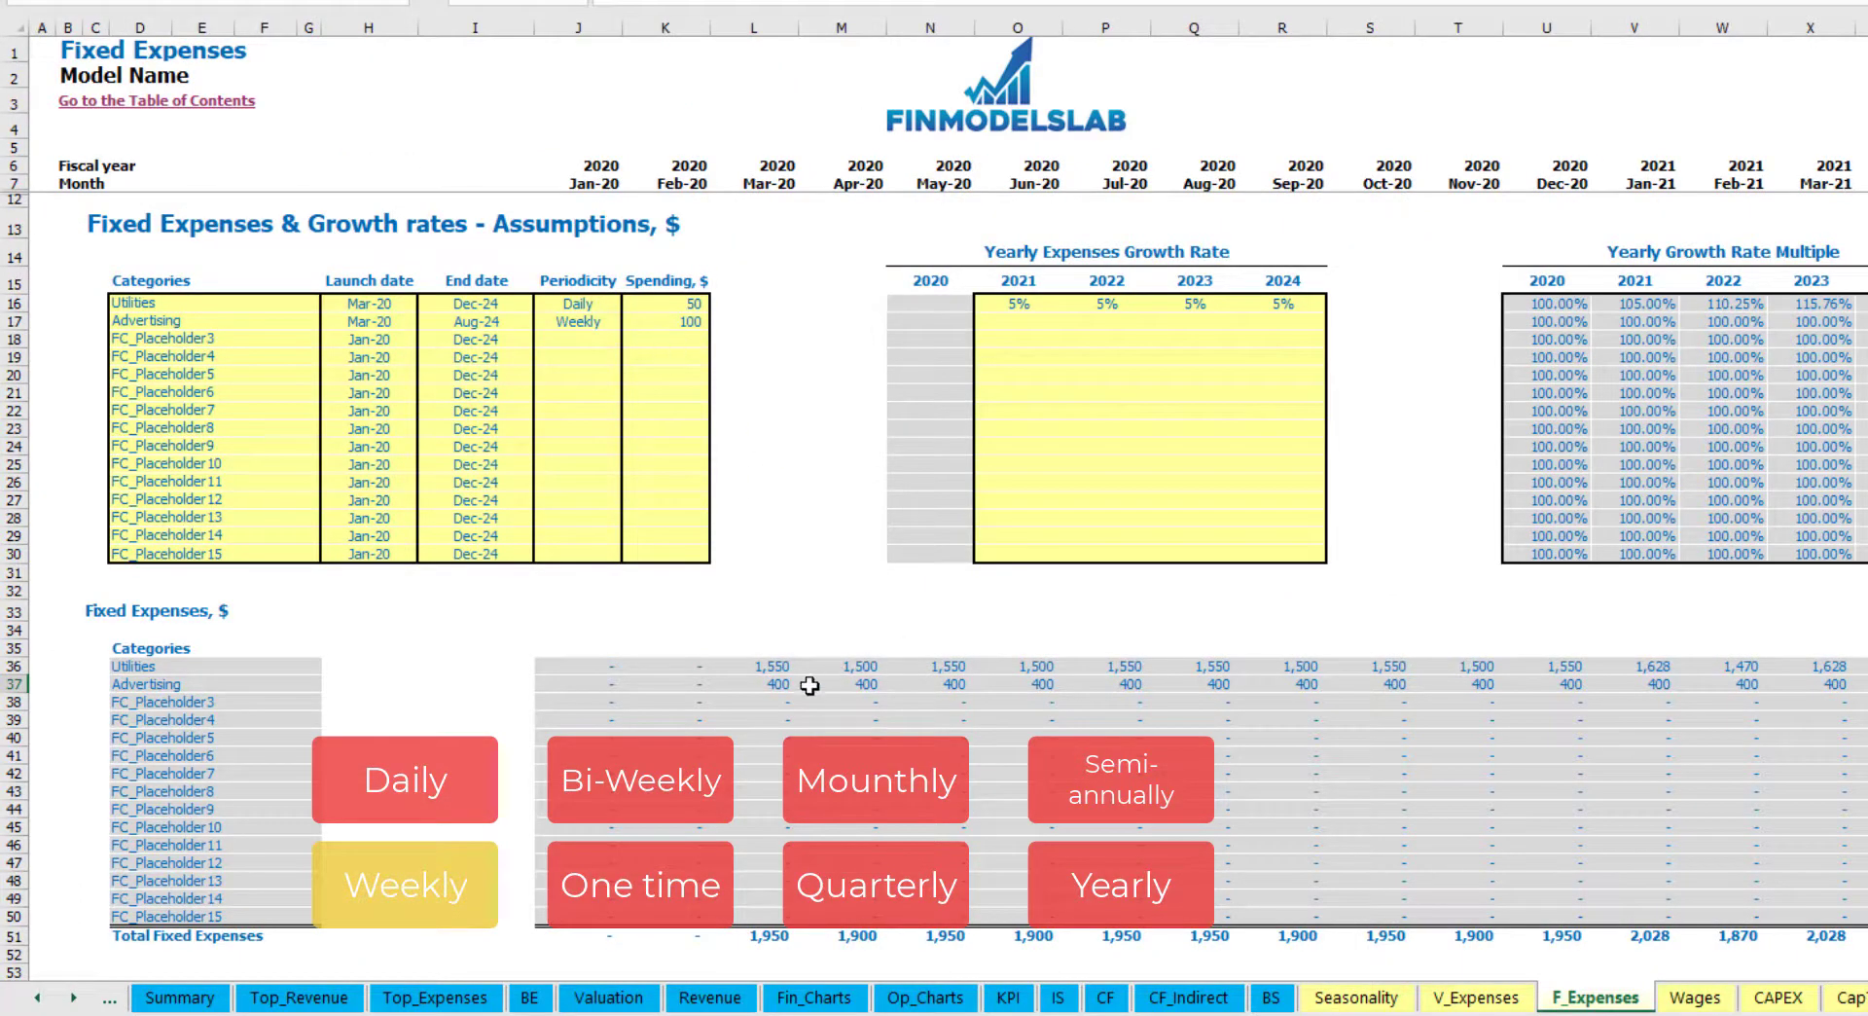
# Step: Change the Advertising periodicity to Bi-Weekly and its spending to $500
pyautogui.click(579, 321)
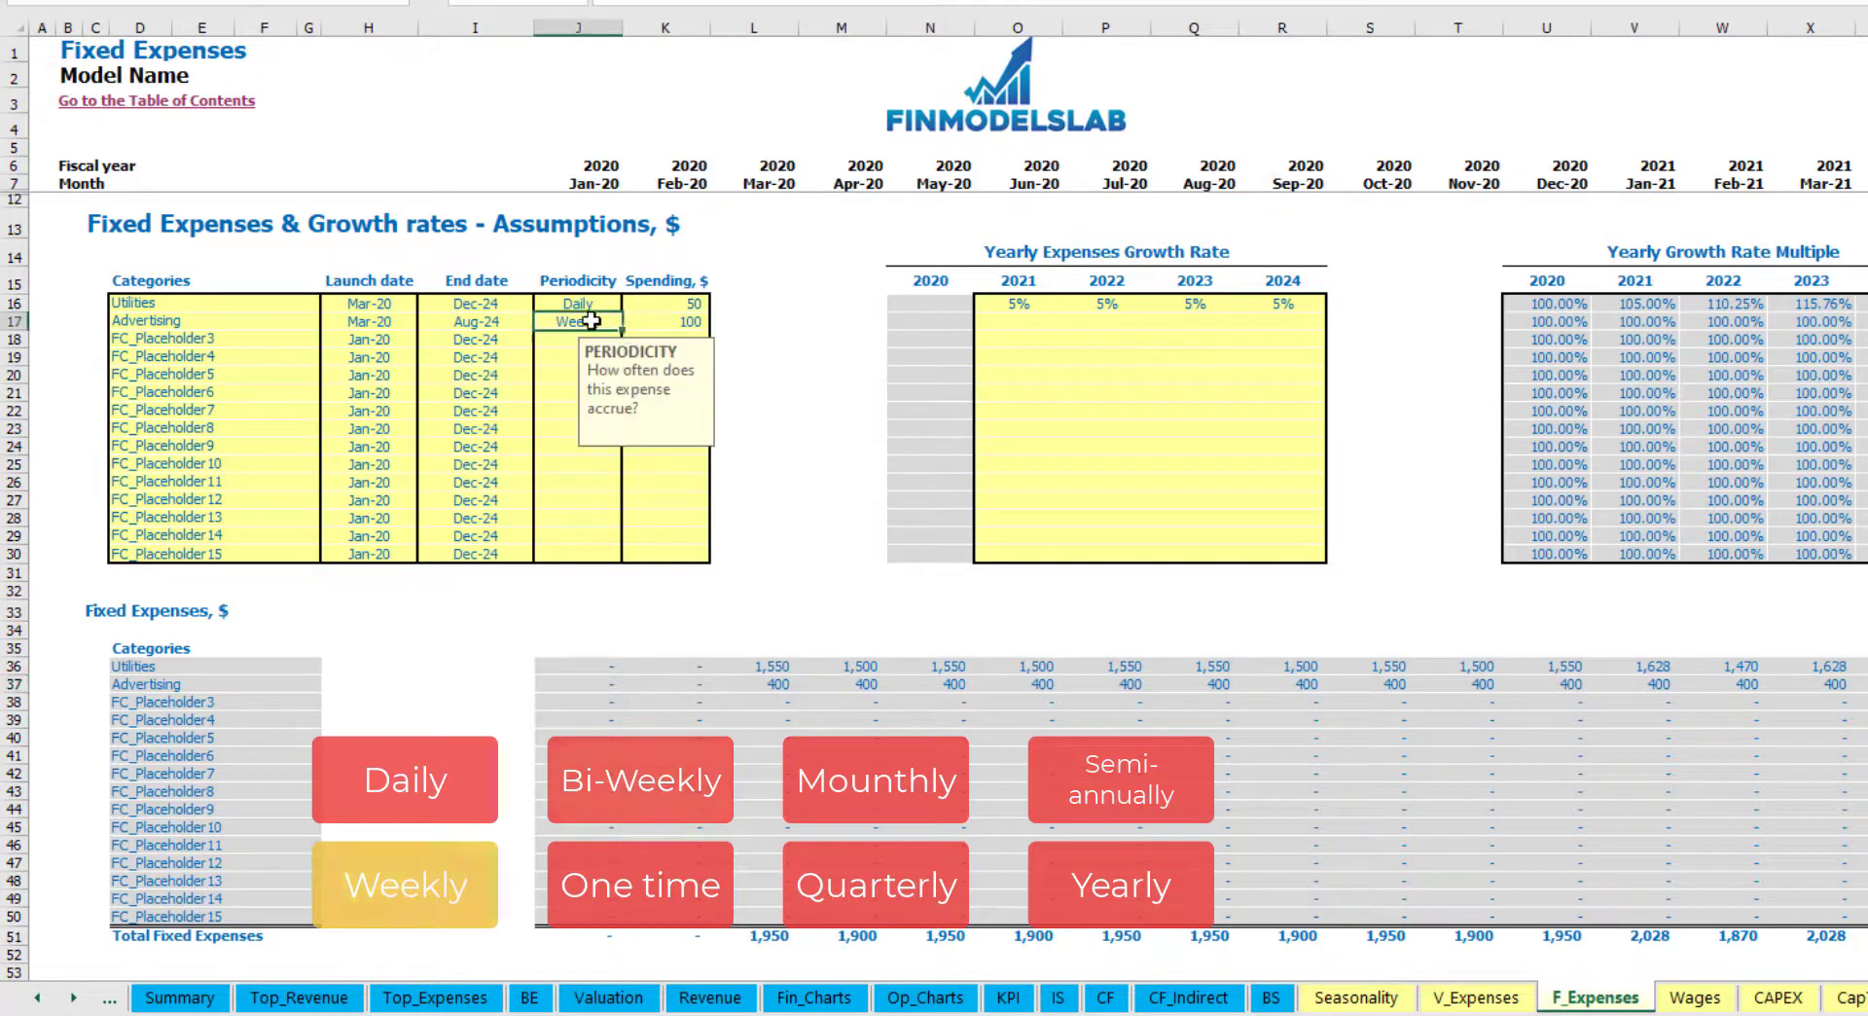
pyautogui.click(630, 321)
pyautogui.click(564, 390)
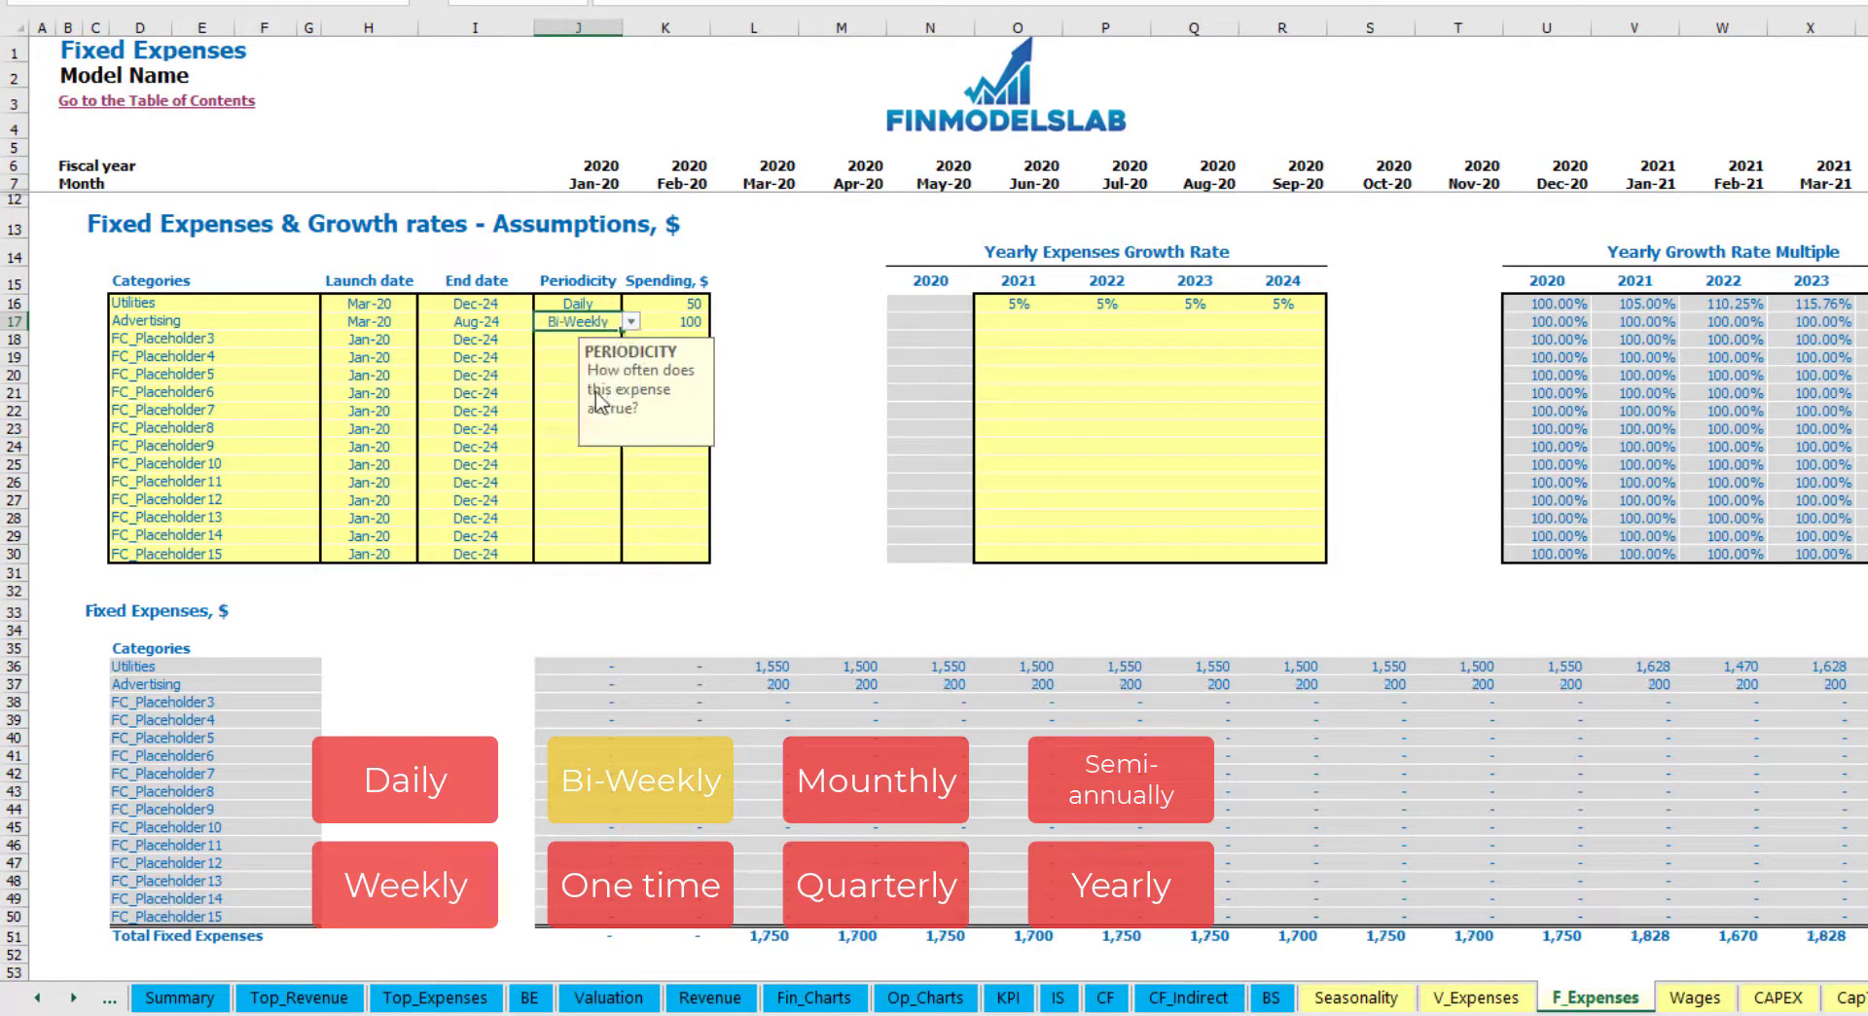
pyautogui.click(663, 322)
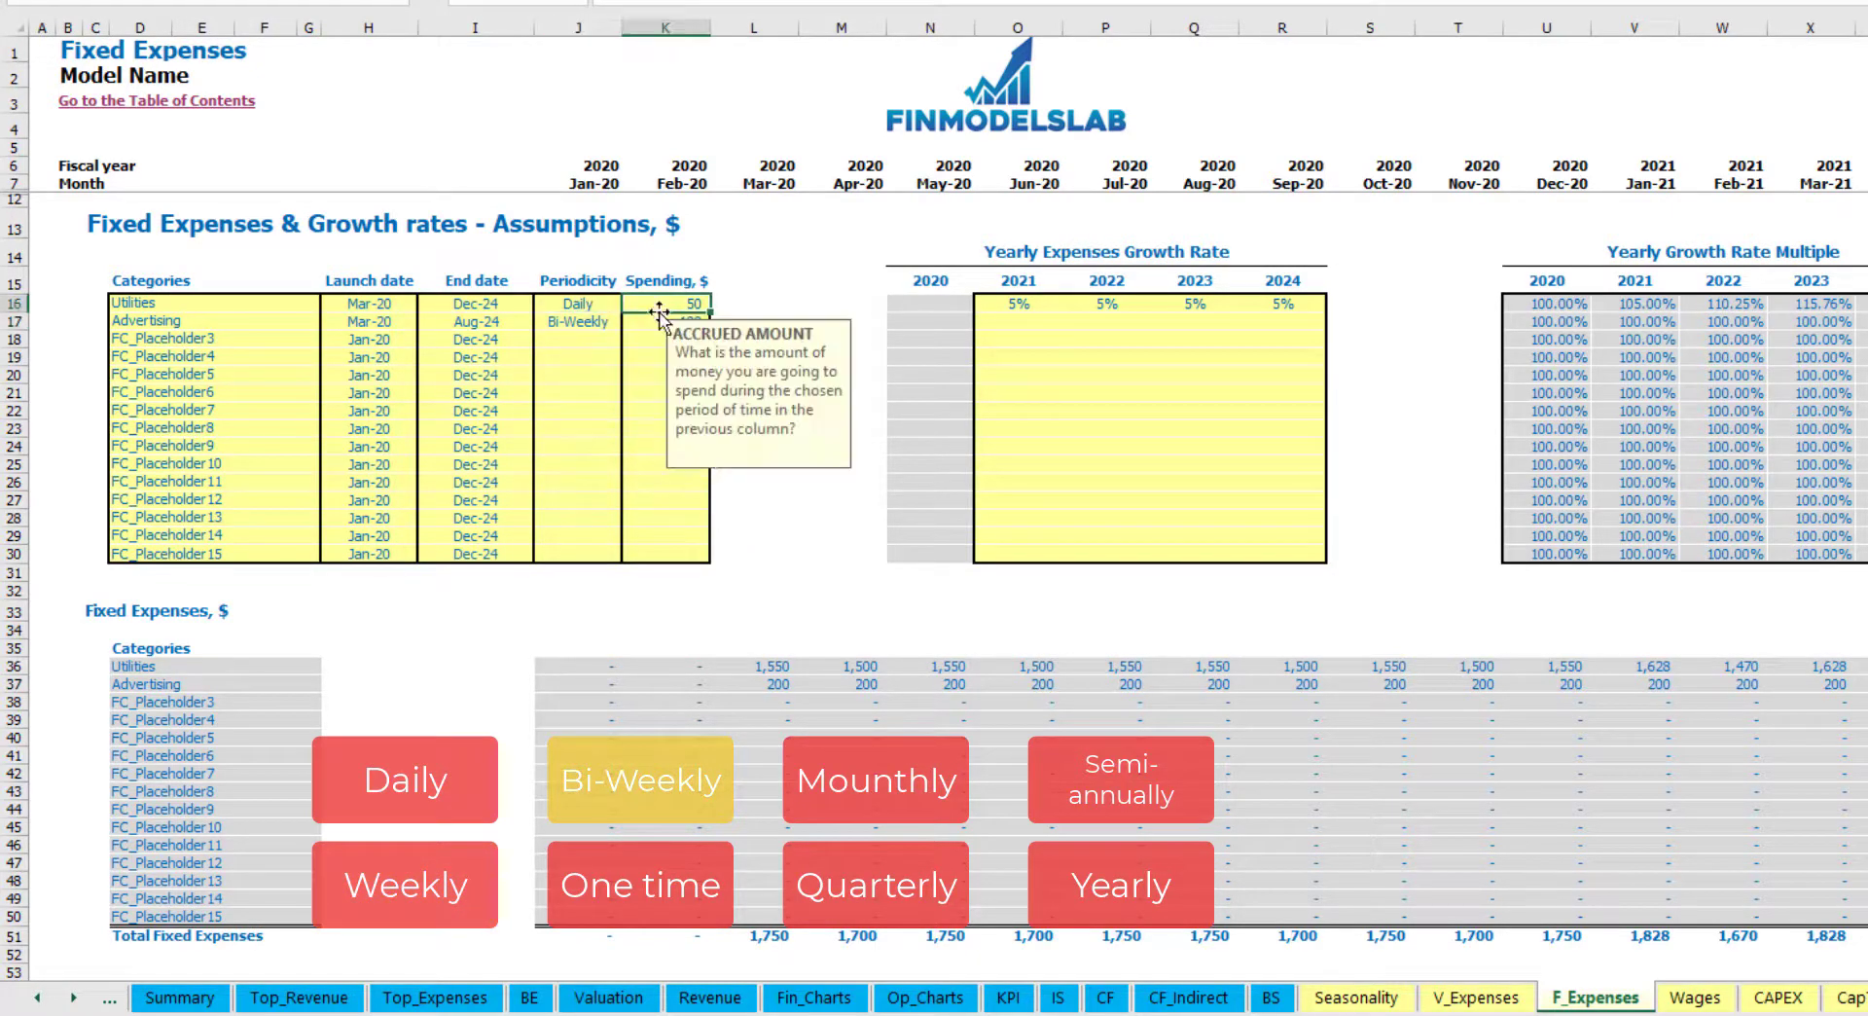
pyautogui.write('500')
pyautogui.press('Return')
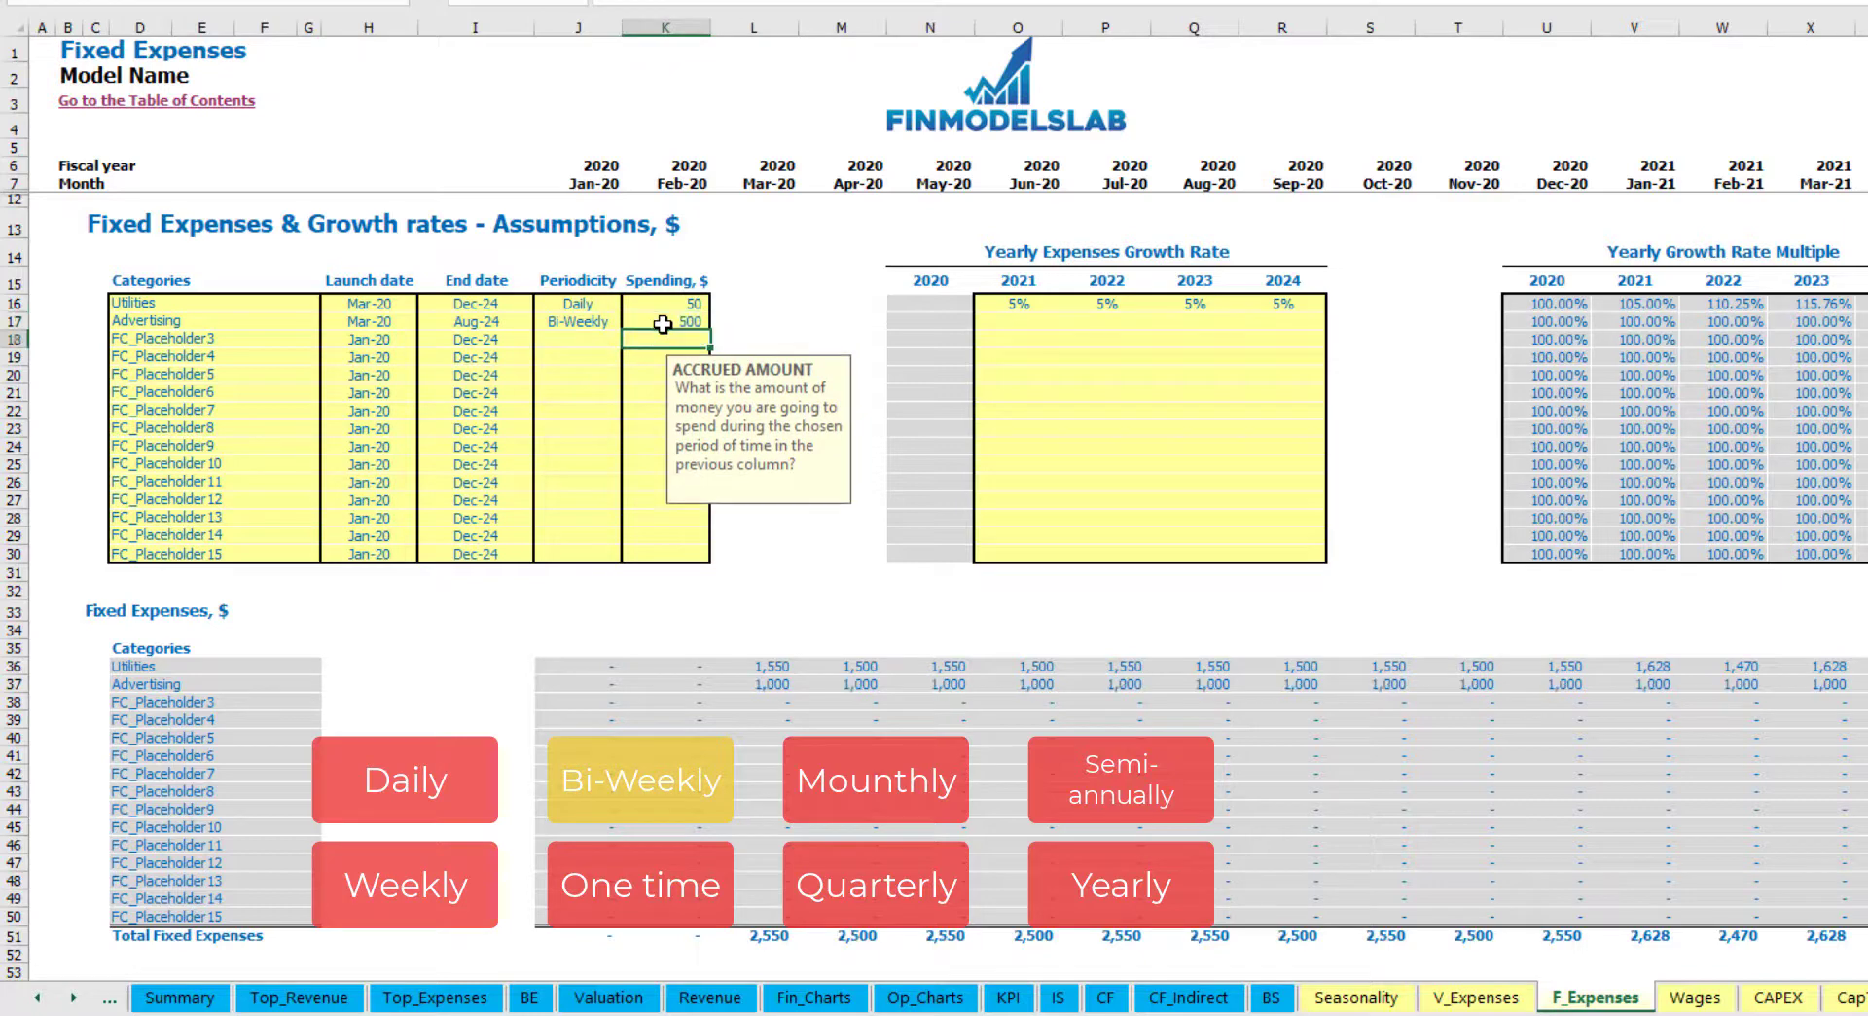
# Step: Set the Advertising launch date to Jul-20 and check its July 2020 amount in the monthly table
pyautogui.click(405, 303)
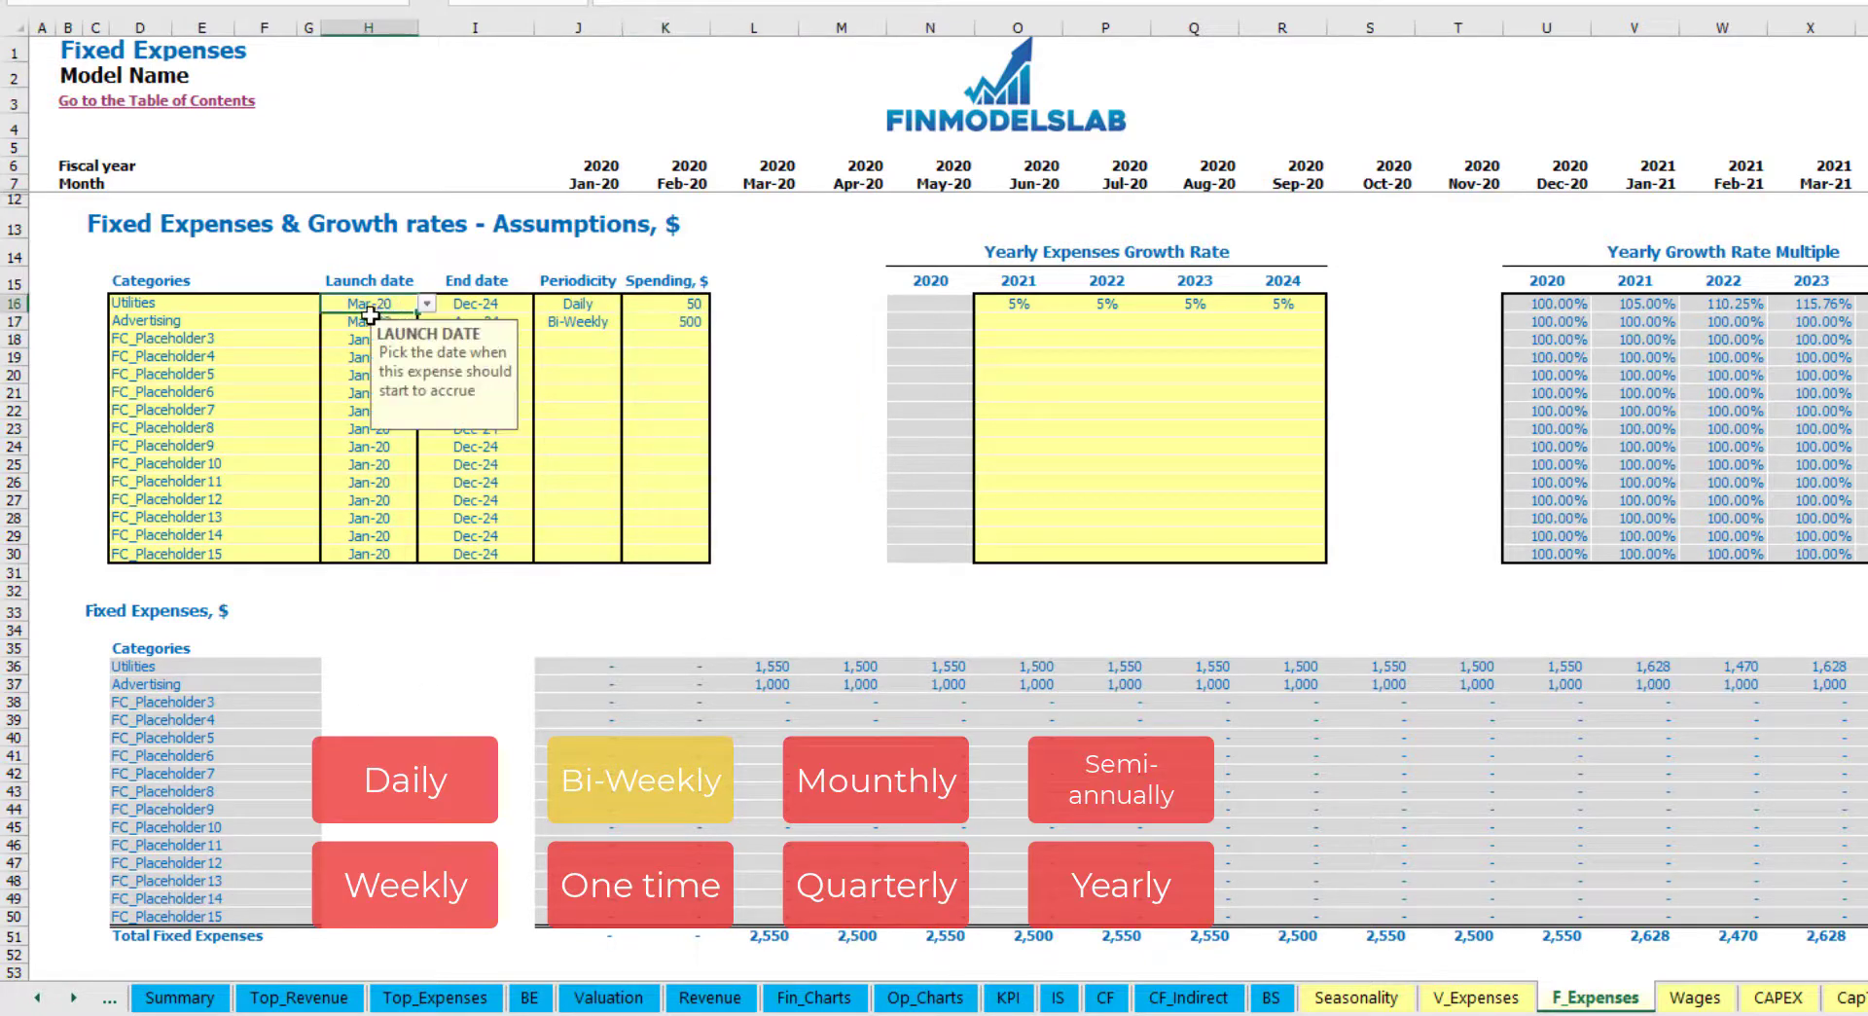
pyautogui.click(405, 324)
pyautogui.press('Tab')
pyautogui.click(404, 324)
pyautogui.click(426, 321)
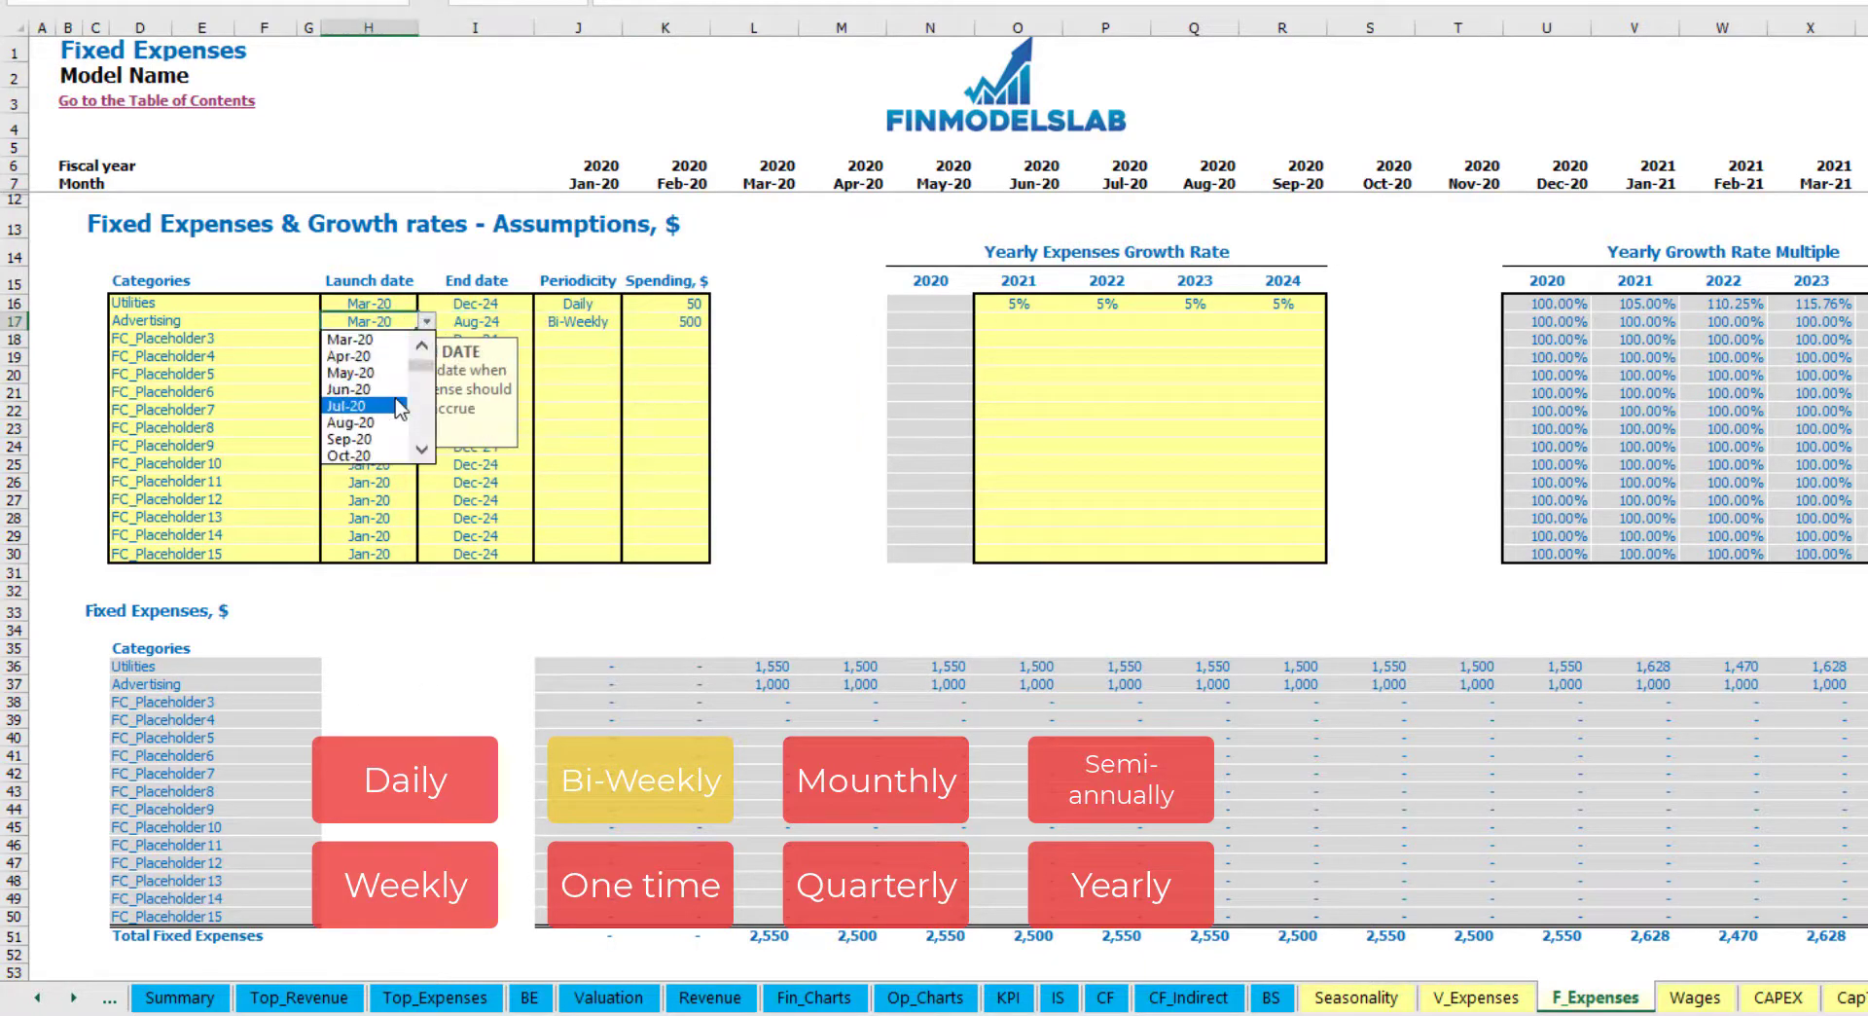
pyautogui.click(360, 409)
pyautogui.click(1124, 686)
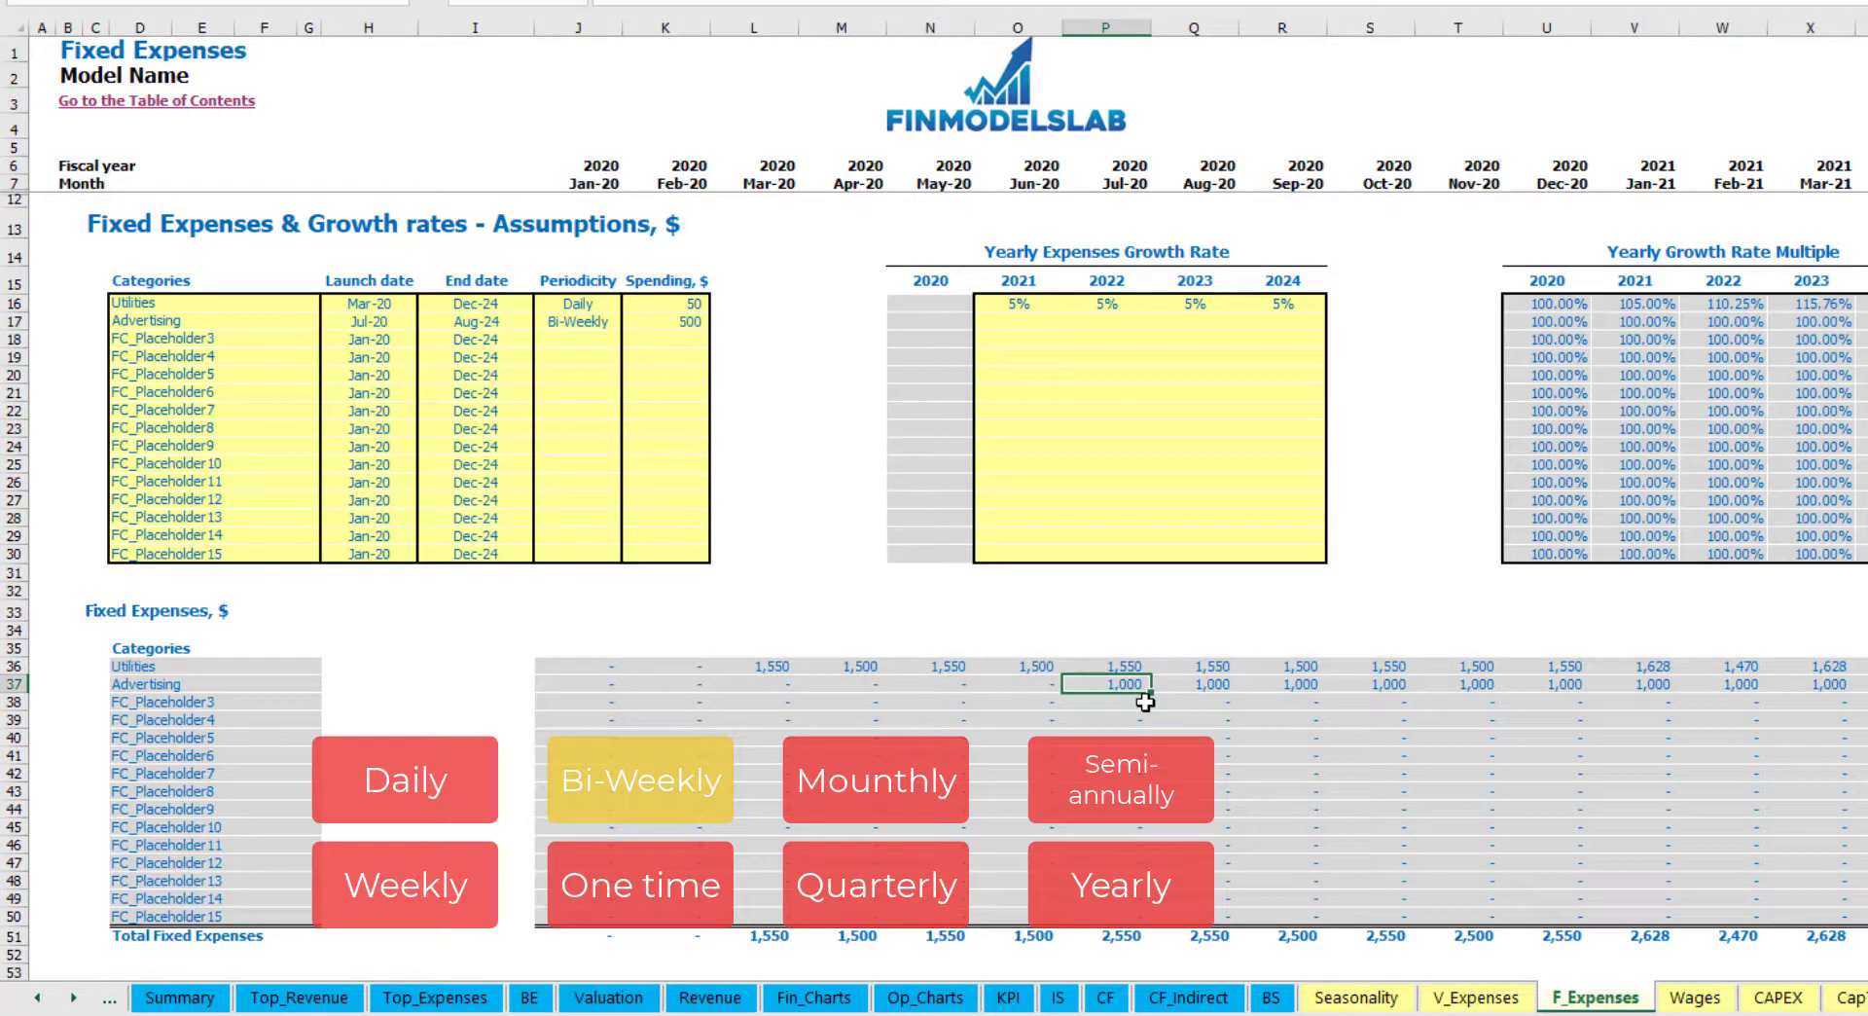
# Step: Examine the Advertising amounts across the months of the fixed expenses table, starting from its July 2020 launch
pyautogui.press('Right')
pyautogui.press('Right')
pyautogui.press('Right')
pyautogui.press('Right')
pyautogui.press('Right')
pyautogui.press('Right')
pyautogui.press('Right')
pyautogui.press('Right')
pyautogui.press('Right')
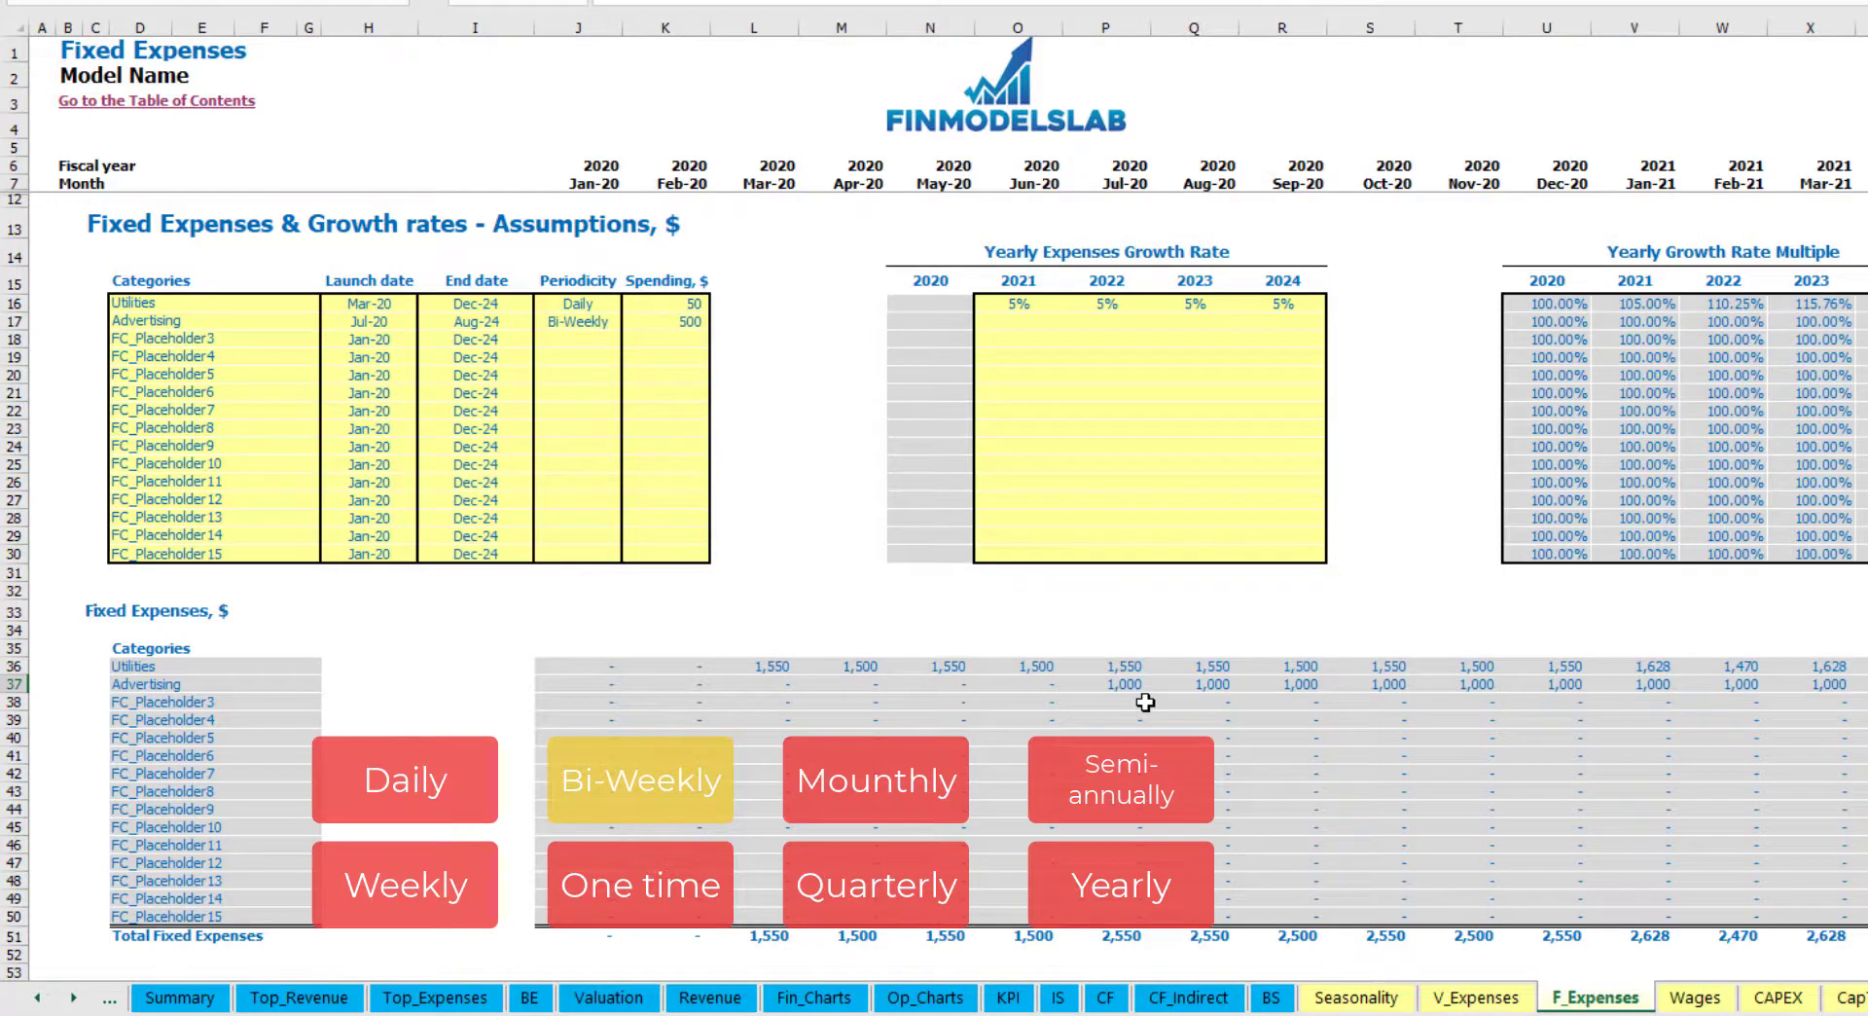
pyautogui.press('Right')
pyautogui.press('Right')
pyautogui.press('Right')
pyautogui.hotkey('ctrl', 'Left')
pyautogui.hotkey('ctrl', 'Left')
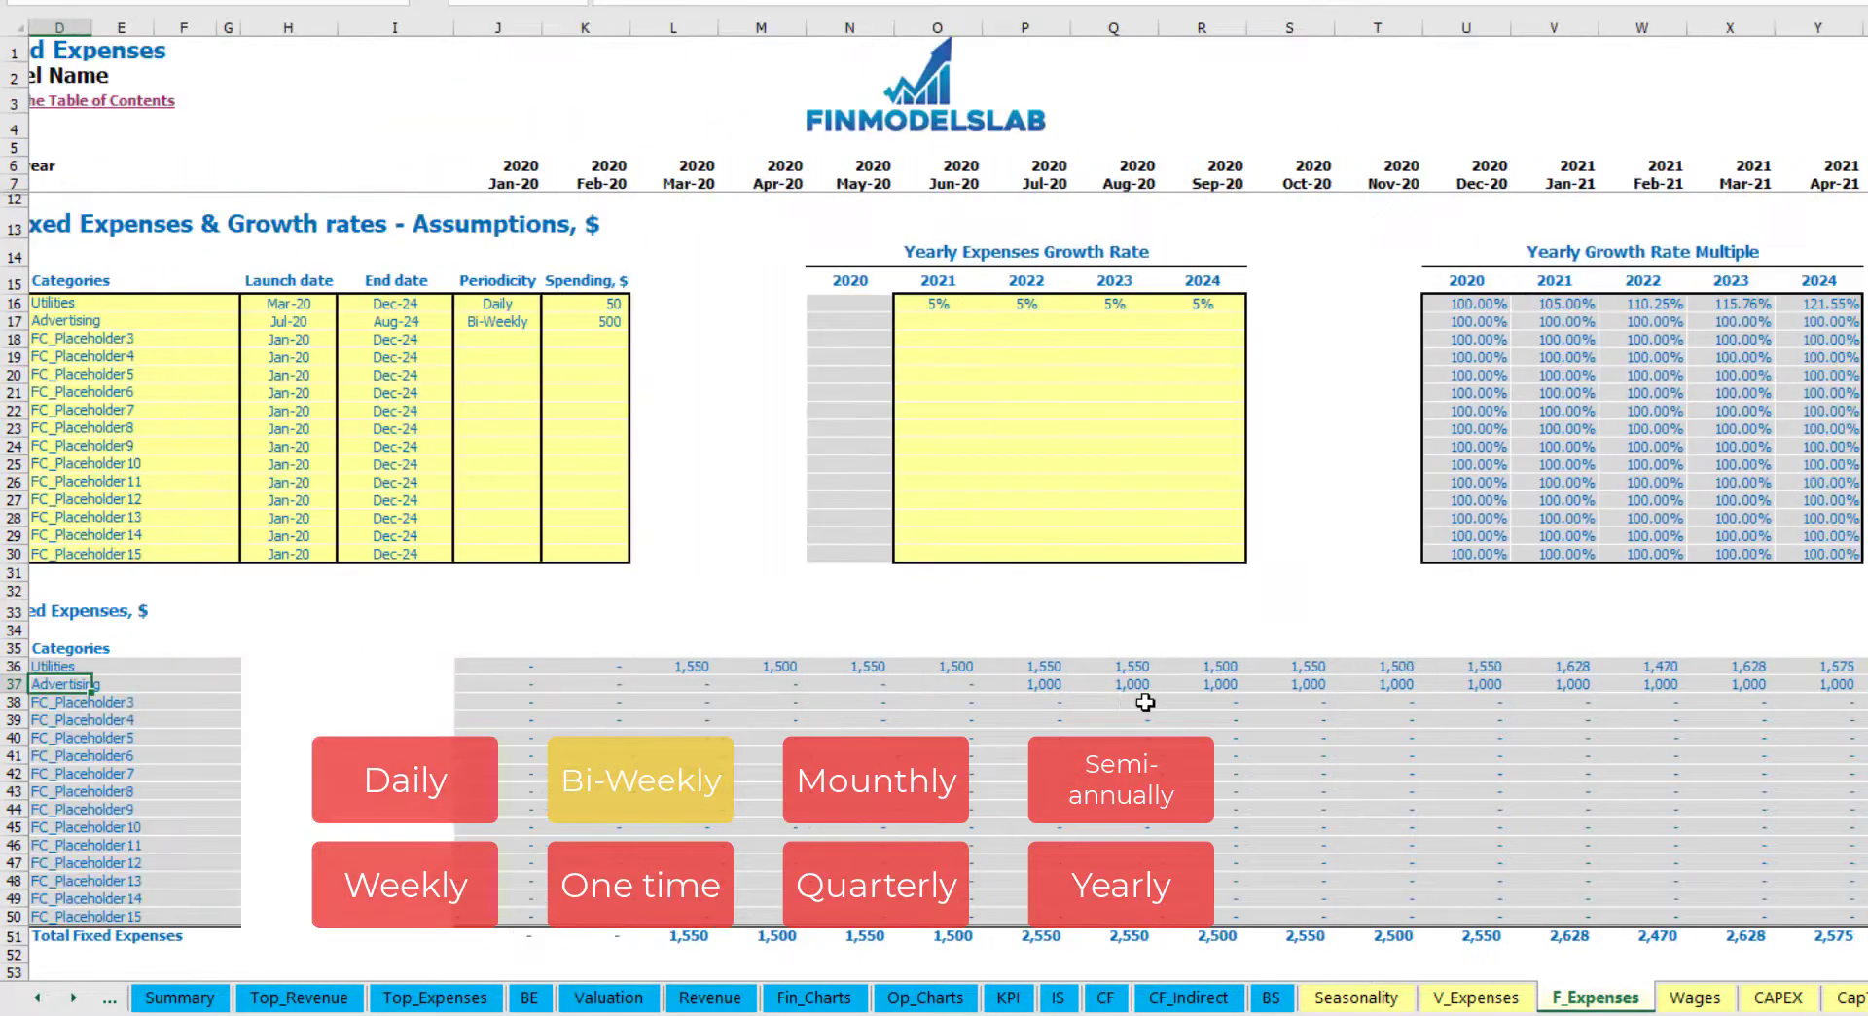
pyautogui.hotkey('ctrl', 'Left')
pyautogui.click(1082, 691)
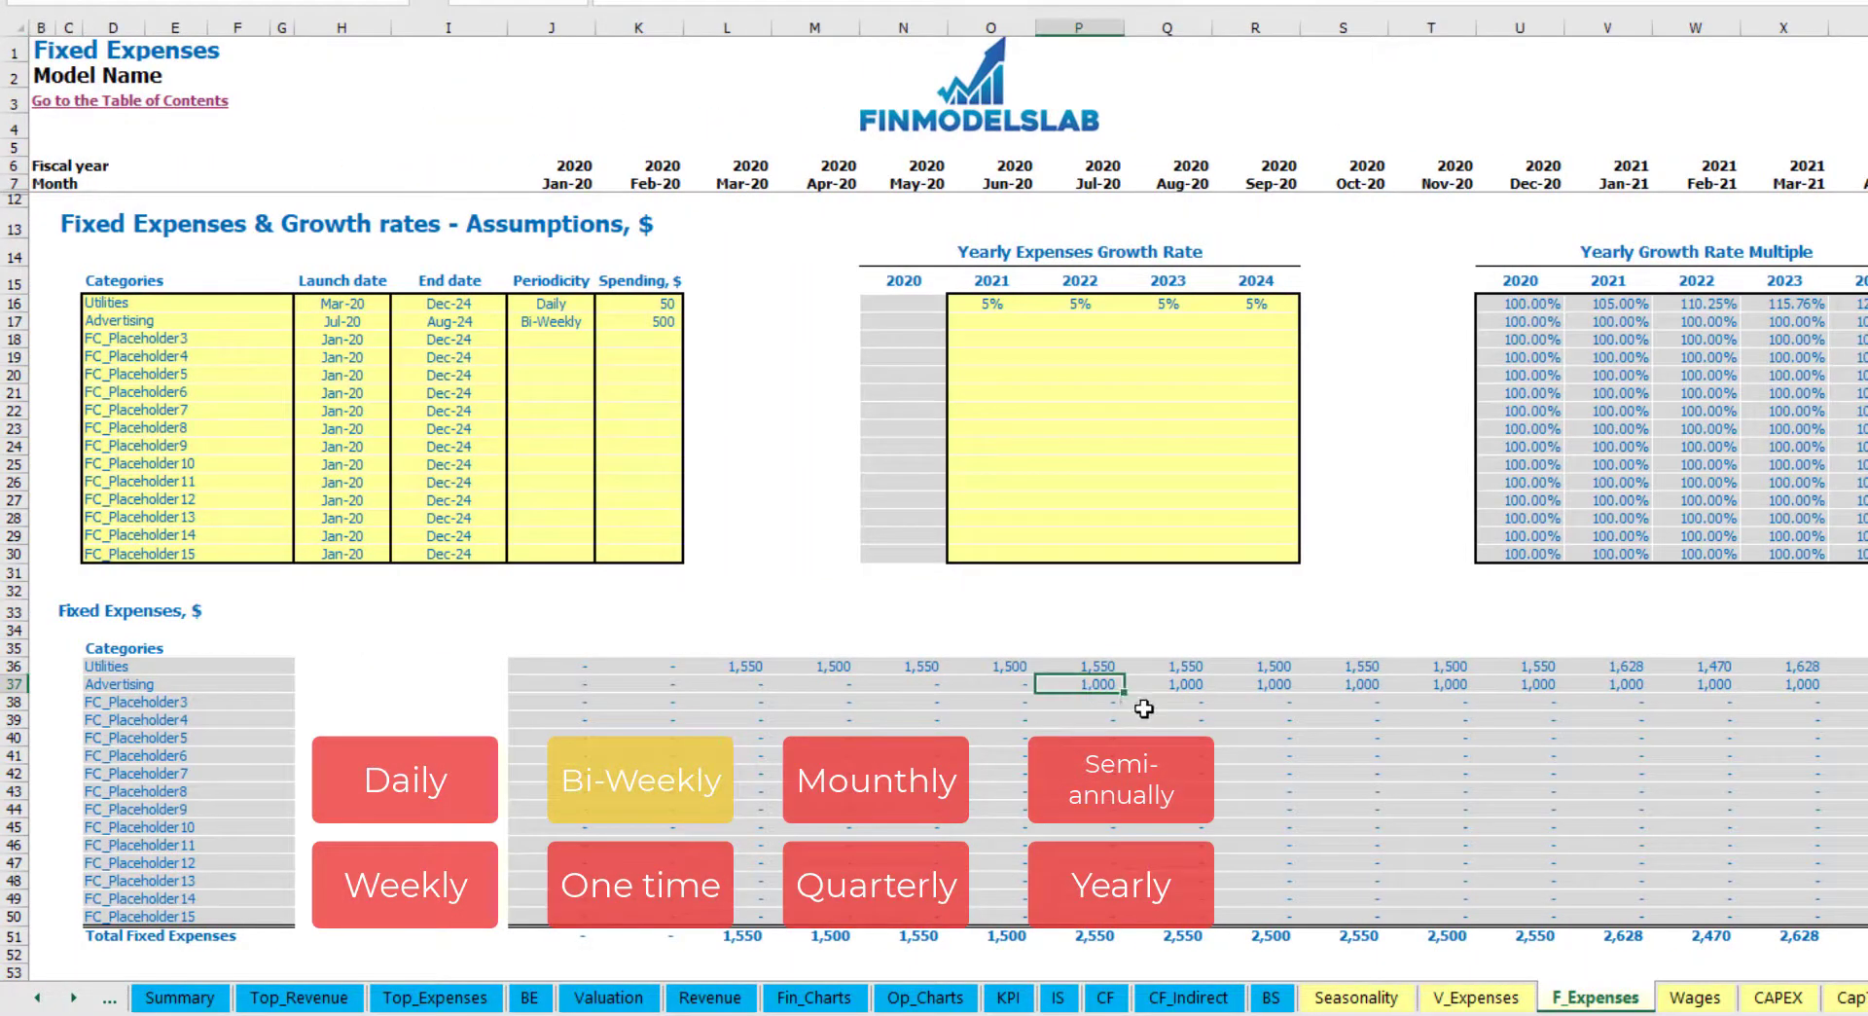
# Step: Set the Advertising yearly expense growth rate to 3% for 2021 and copy it to 2022 through 2024
pyautogui.click(990, 329)
pyautogui.hotkey('ctrl', 'c')
pyautogui.press('Right')
pyautogui.hotkey('shift', 'Right')
pyautogui.hotkey('shift', 'Right')
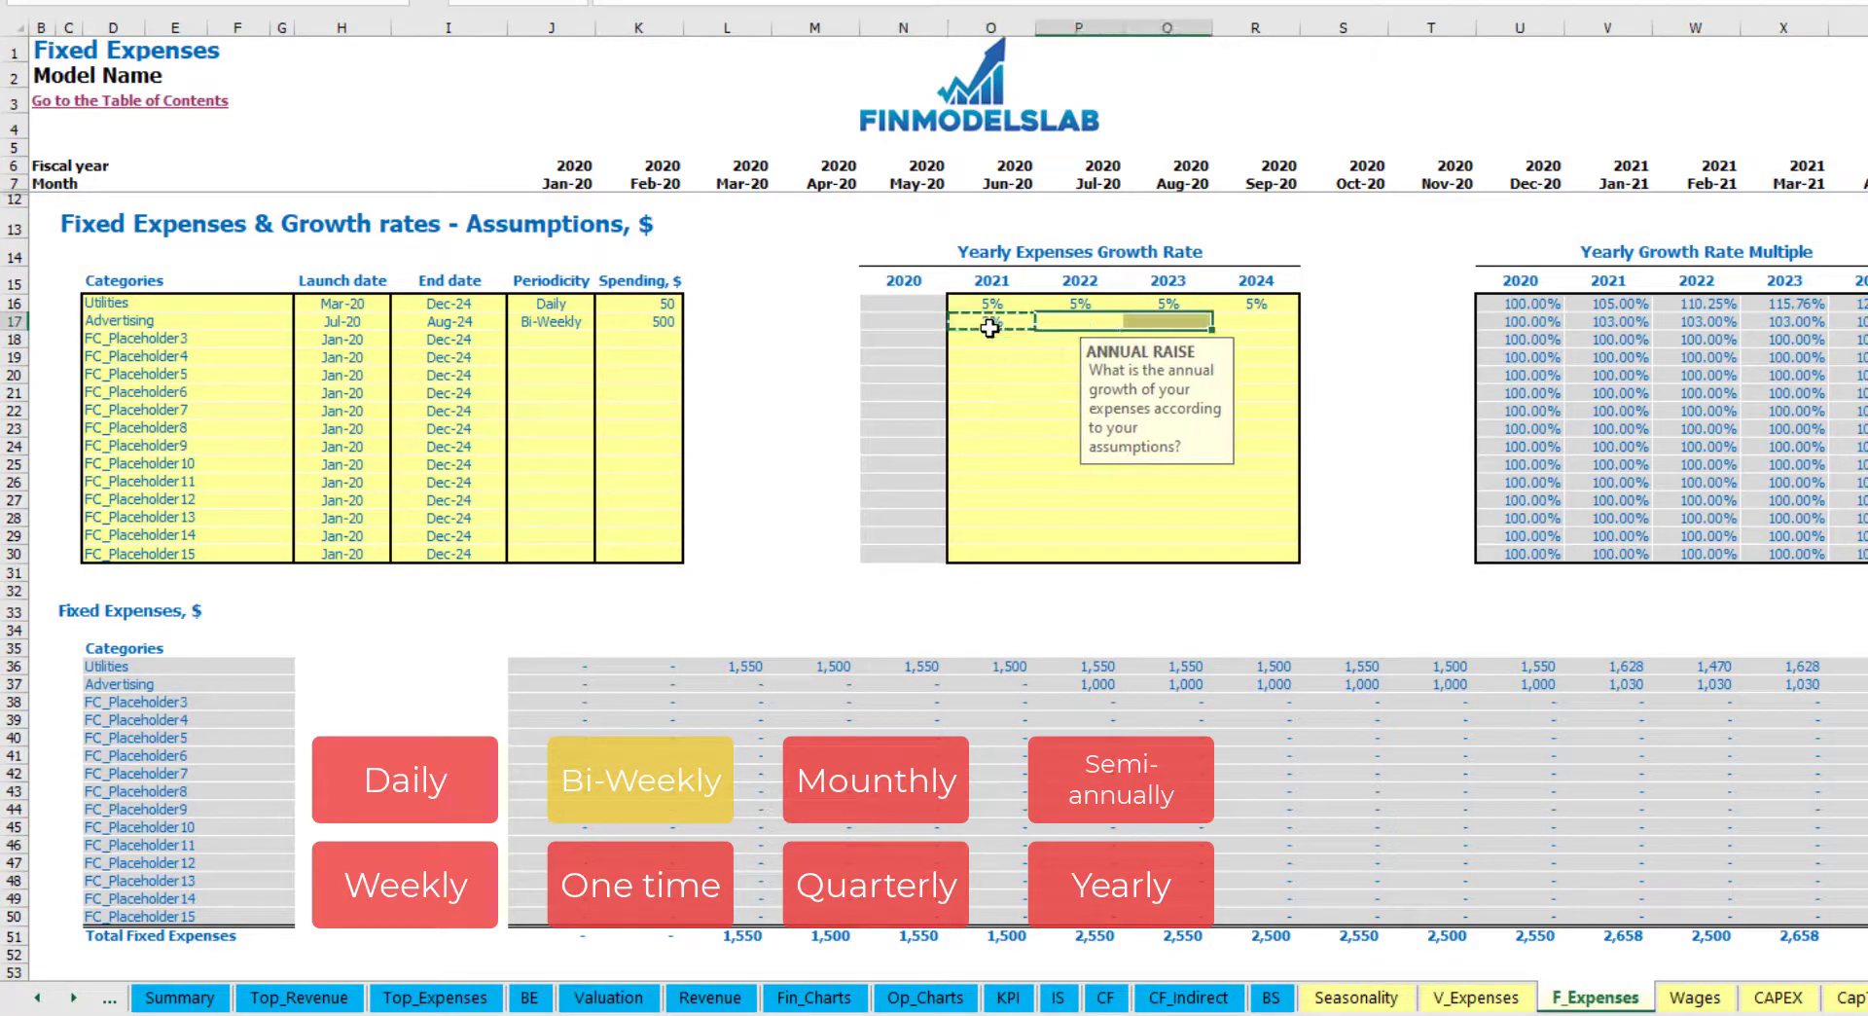
pyautogui.hotkey('ctrl', 'v')
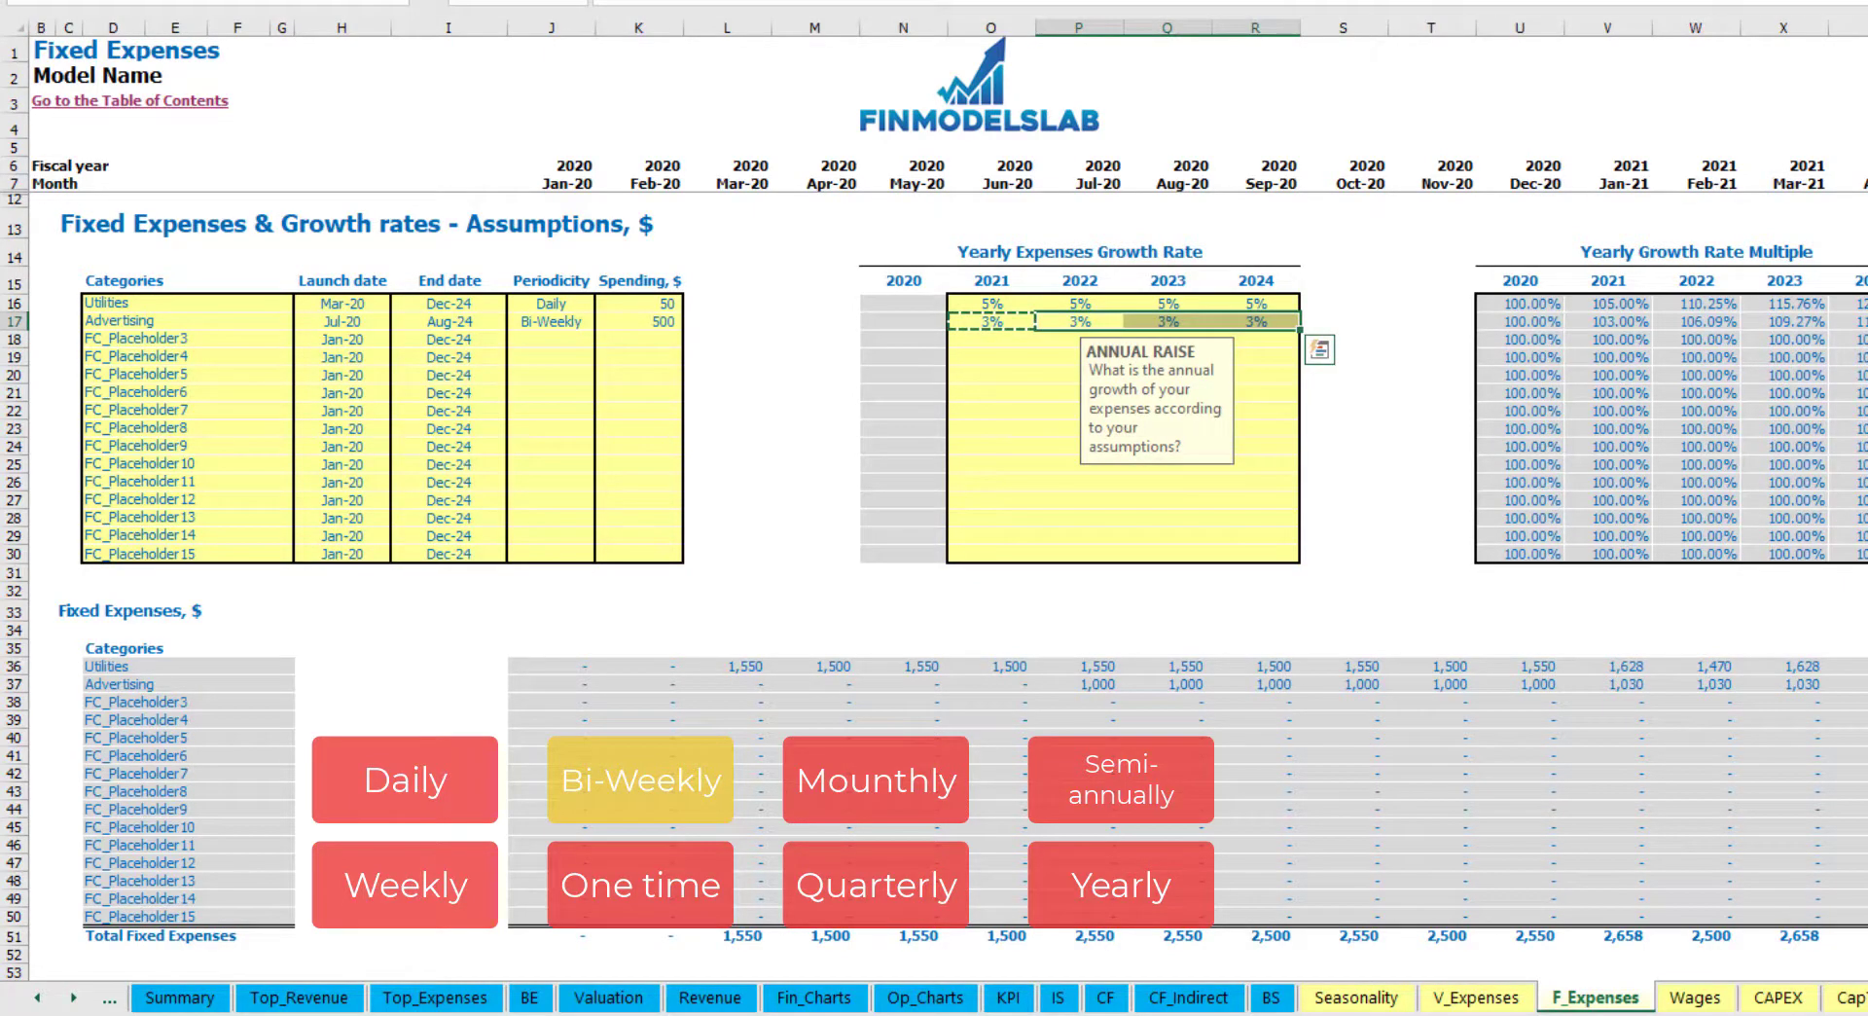
# Step: Check the monthly Advertising amounts from January 2021 through 2024 and the Advertising end date
pyautogui.click(1849, 702)
pyautogui.click(1659, 685)
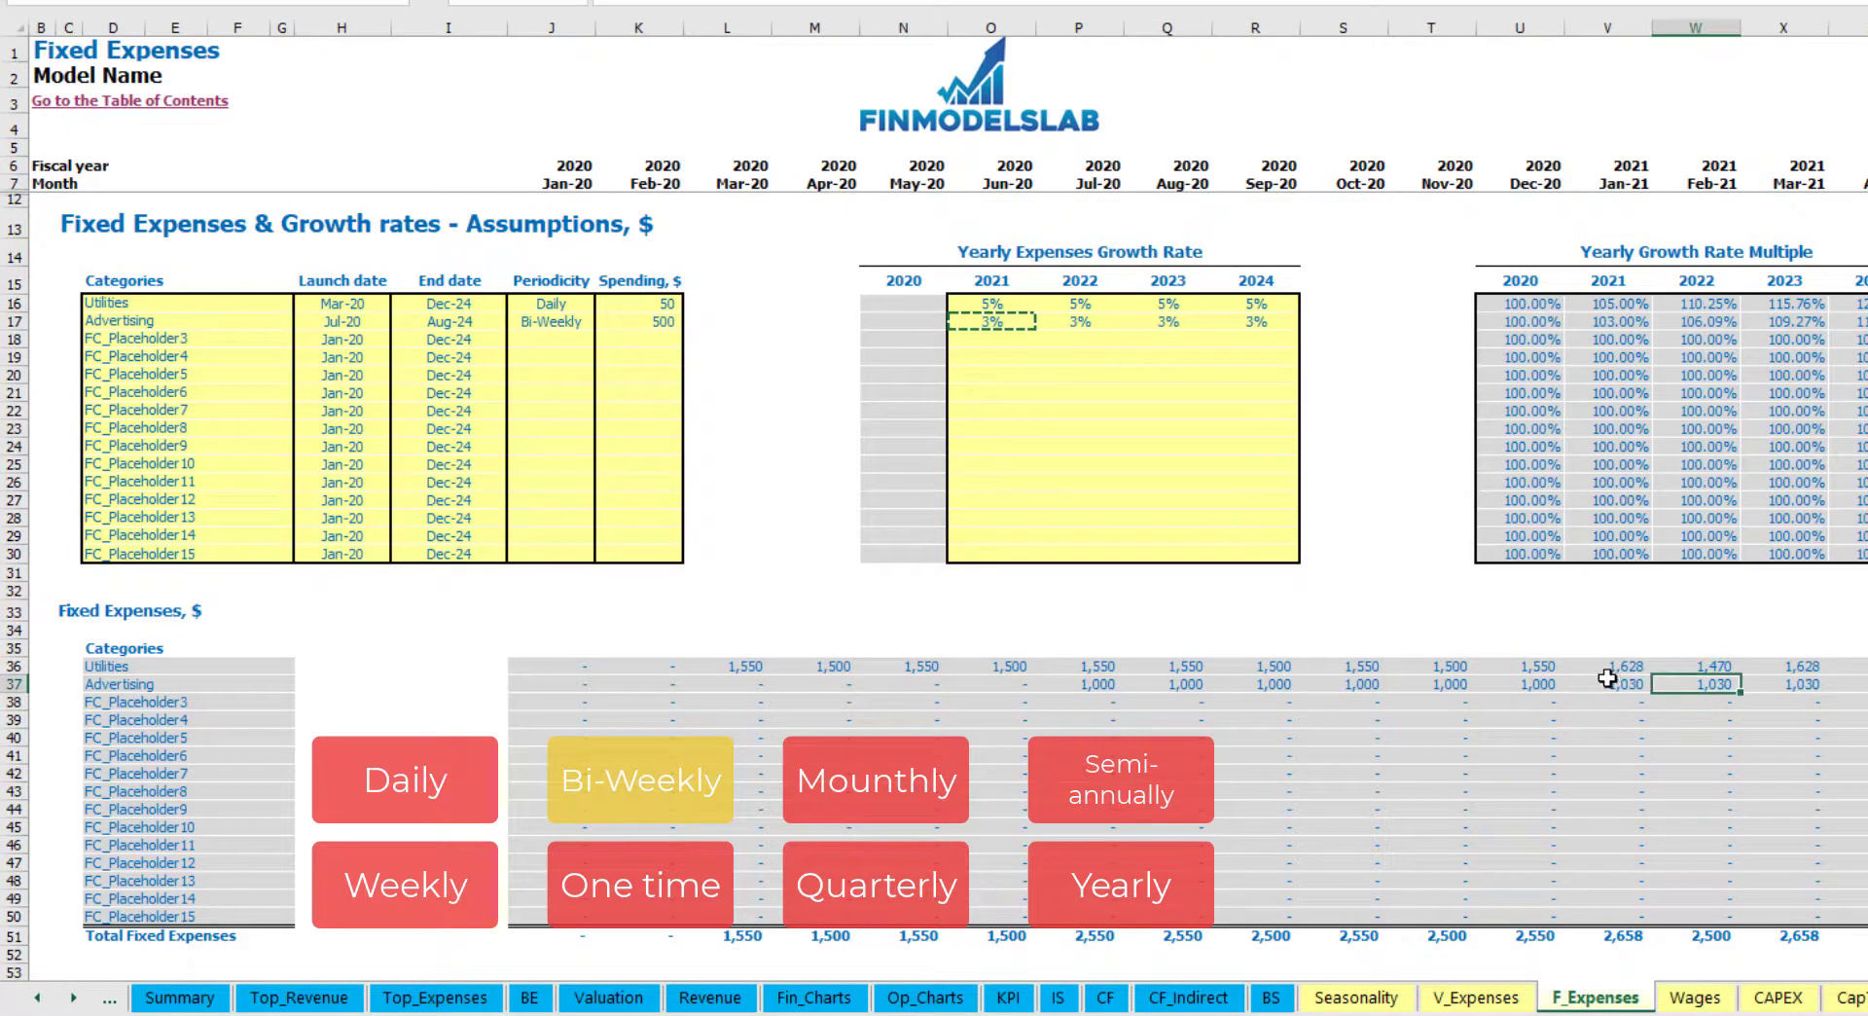
pyautogui.click(1609, 681)
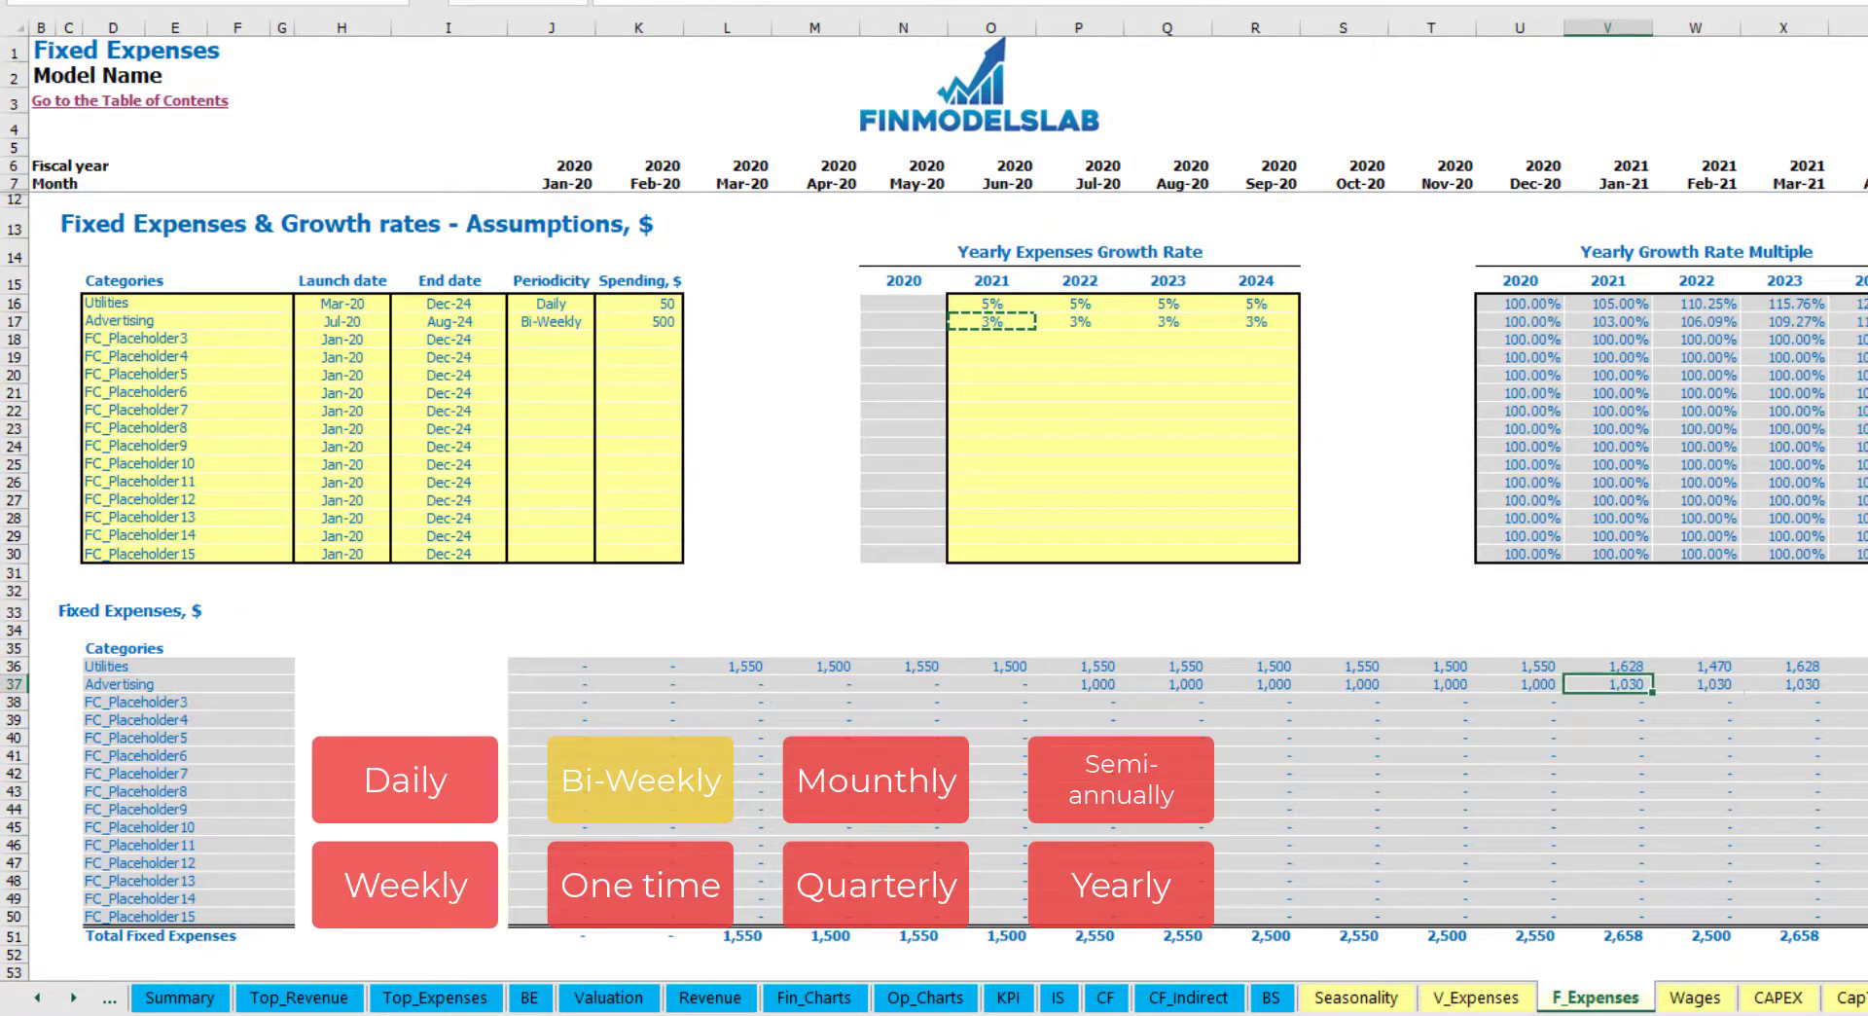
pyautogui.hscroll(10, 934, 487)
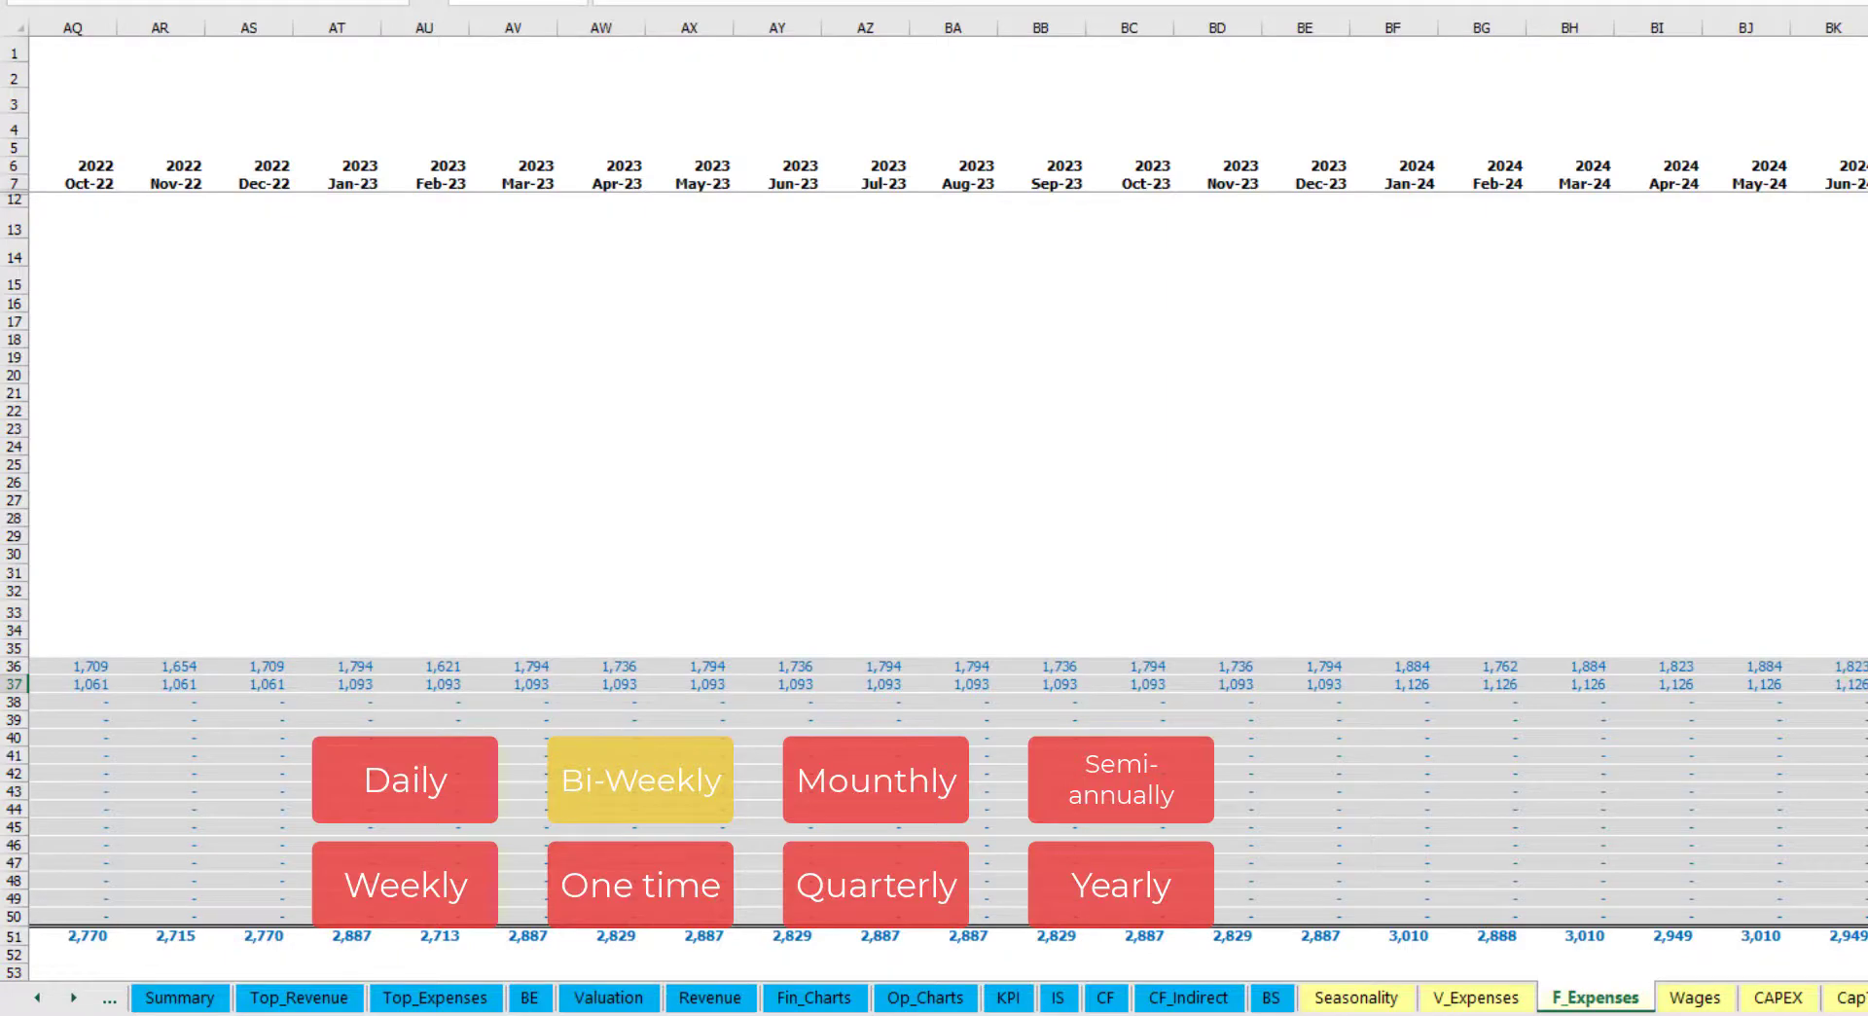
pyautogui.hotkey('ctrl', 'space')
pyautogui.hscroll(-10, 420, 438)
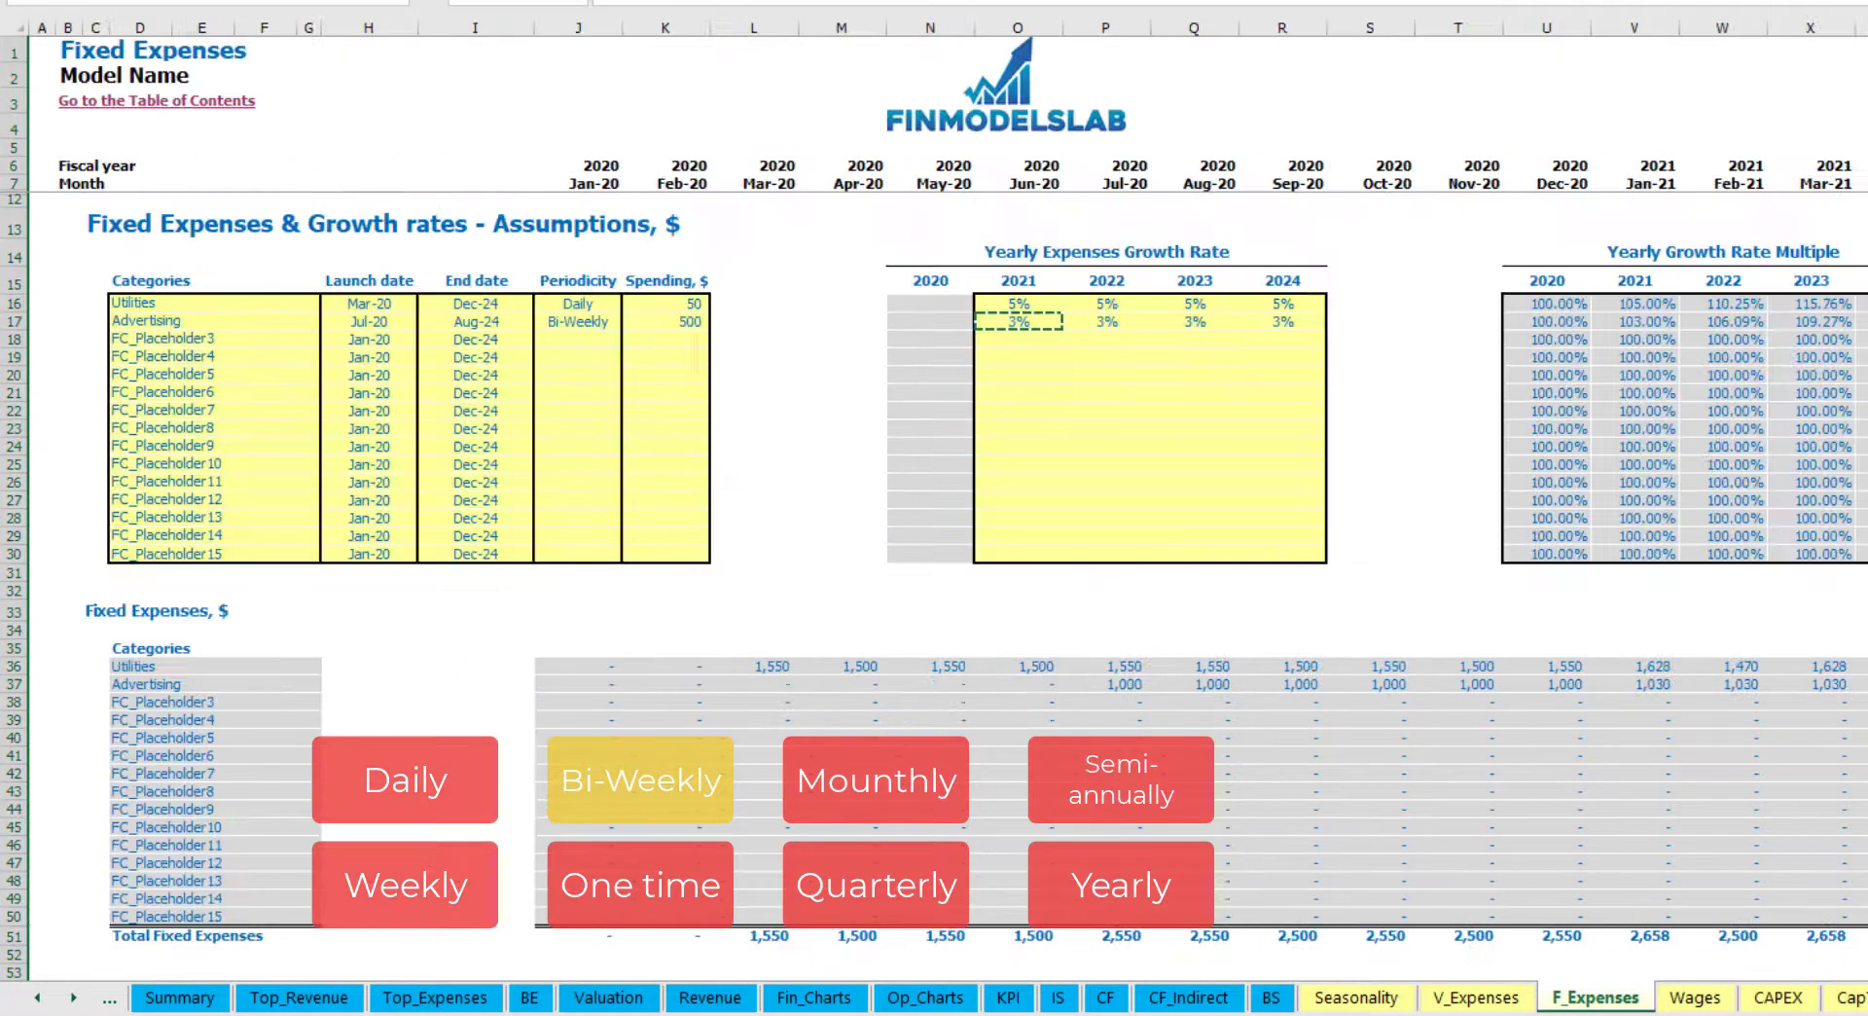
pyautogui.click(486, 322)
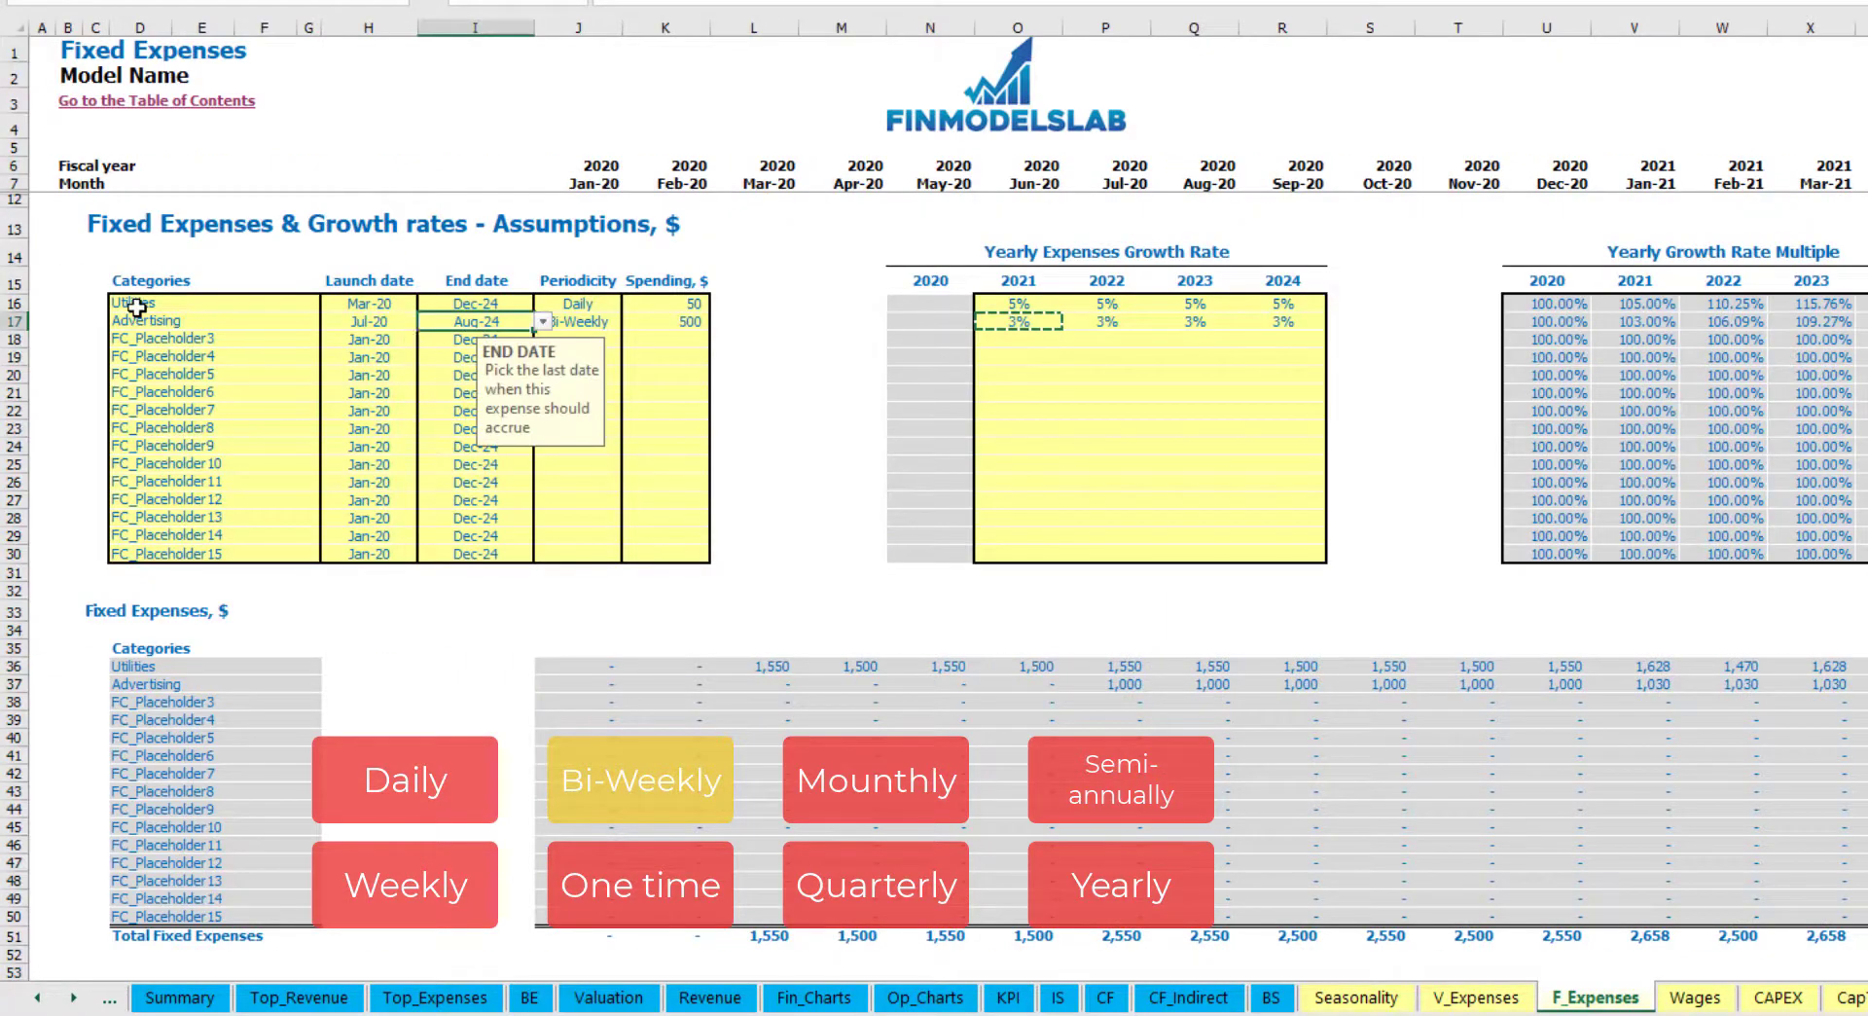
# Step: Name the third fixed expense category Office Setup and set its periodicity to One time
pyautogui.click(173, 337)
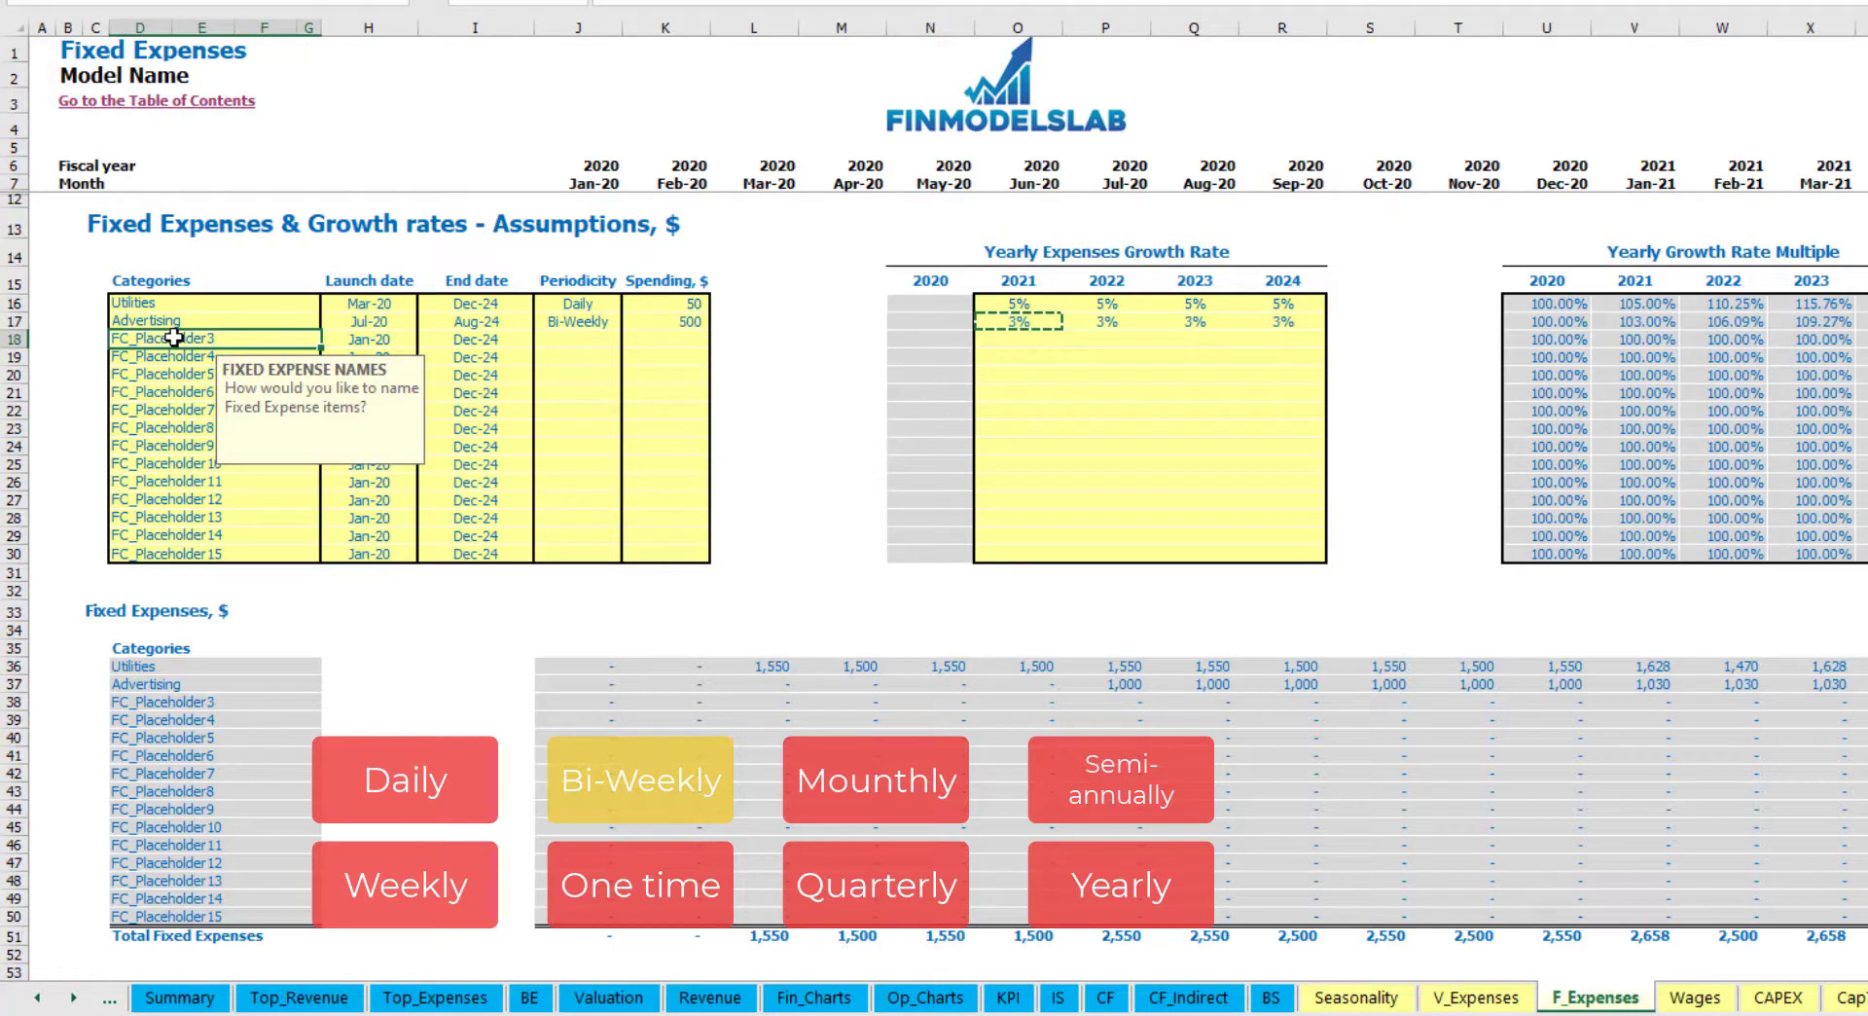
pyautogui.write('Se')
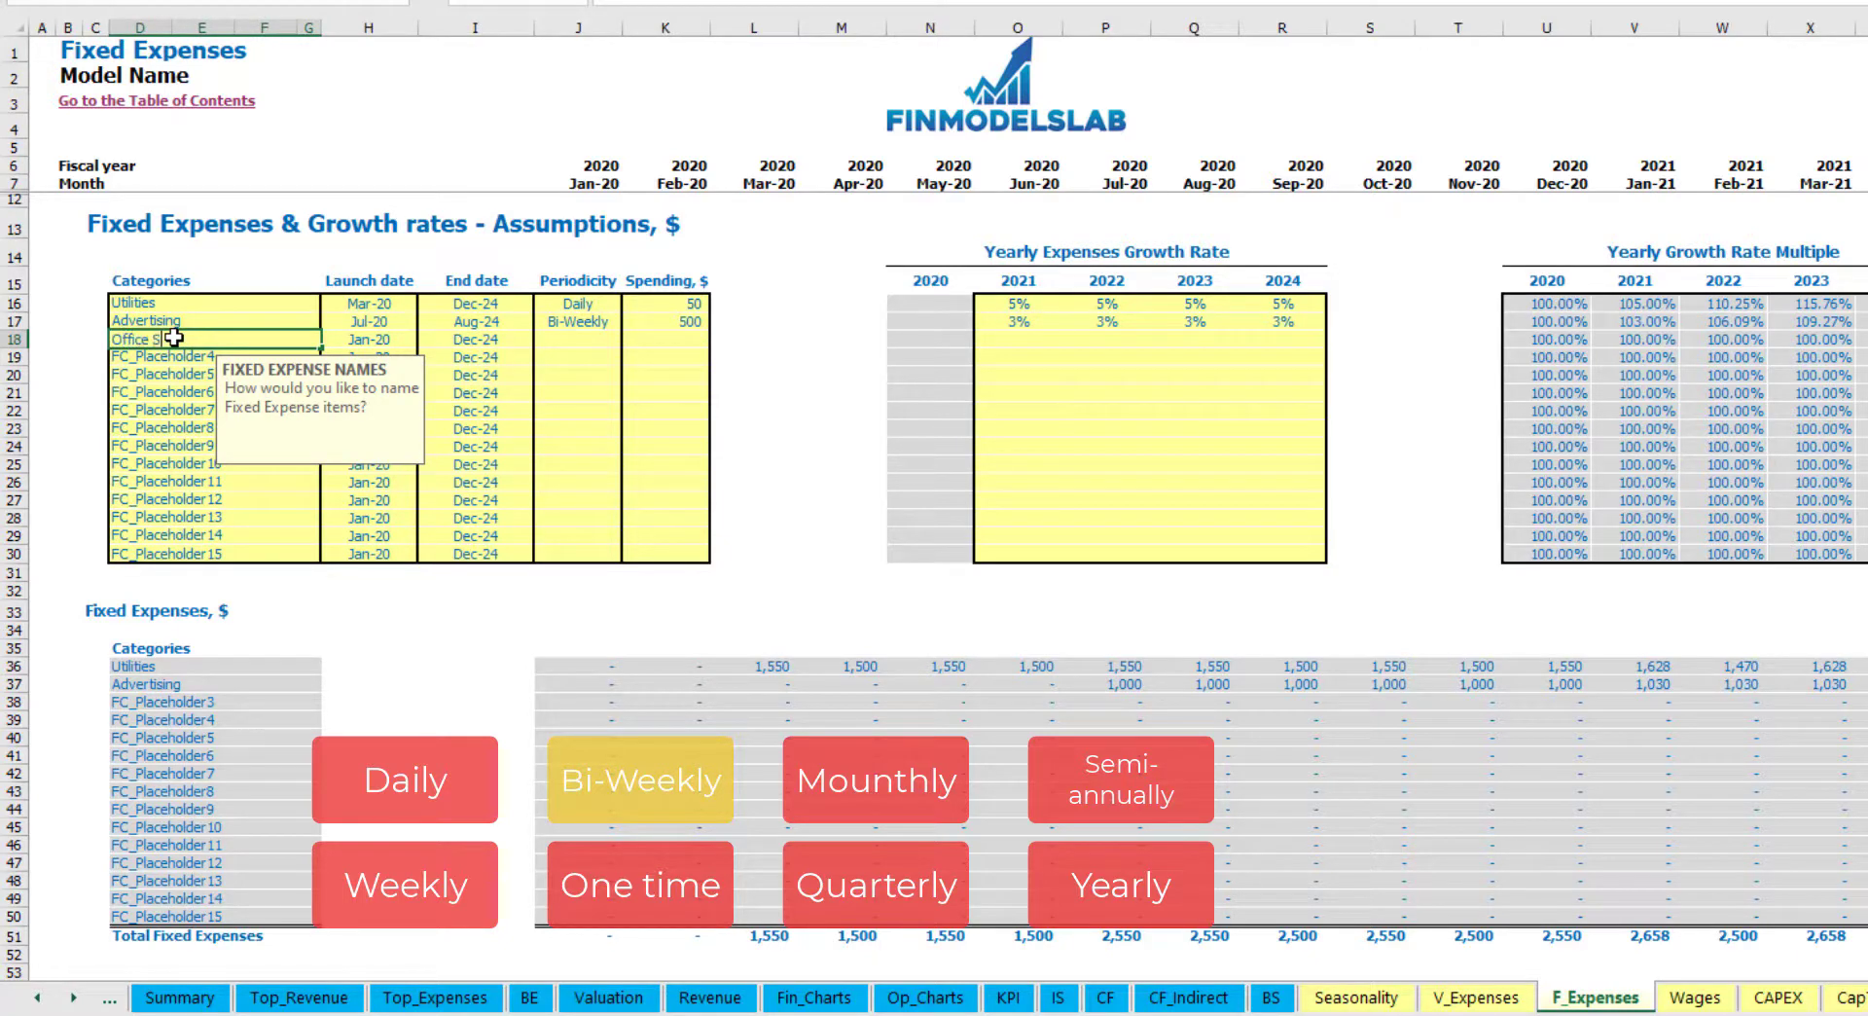
pyautogui.write('tup')
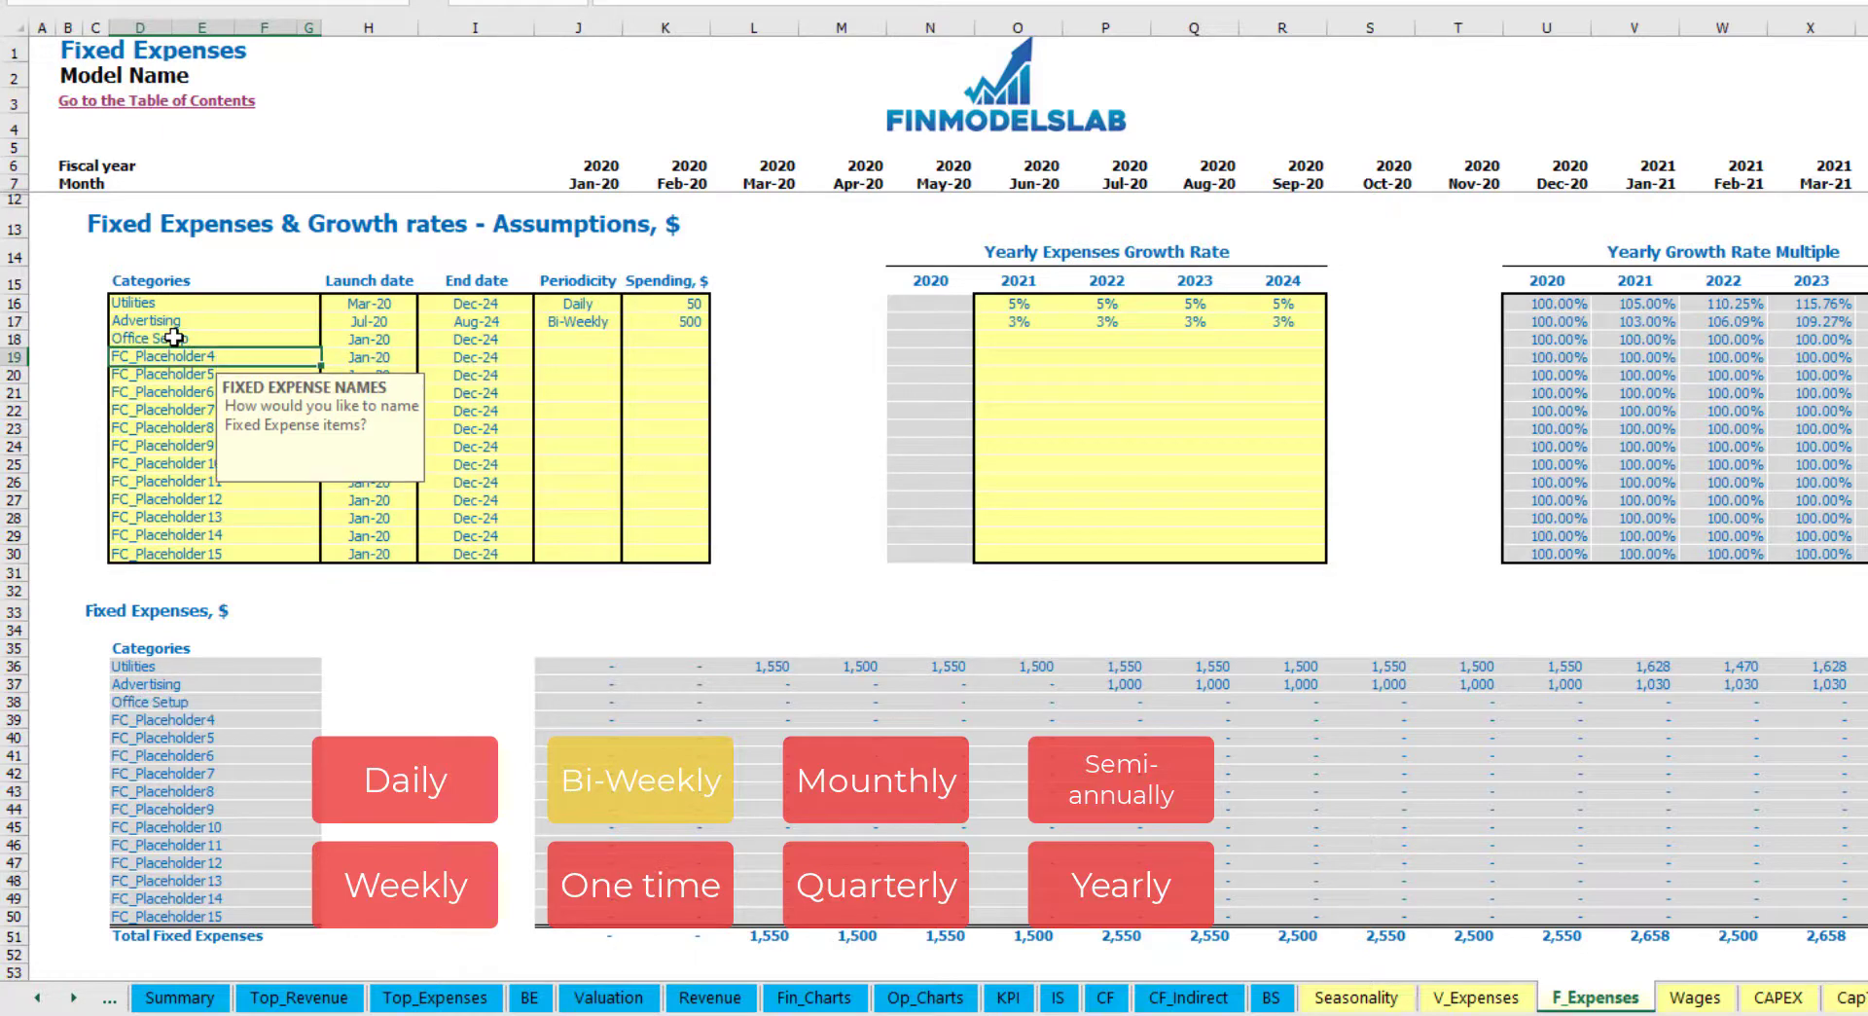
pyautogui.click(575, 341)
pyautogui.click(629, 343)
pyautogui.click(569, 399)
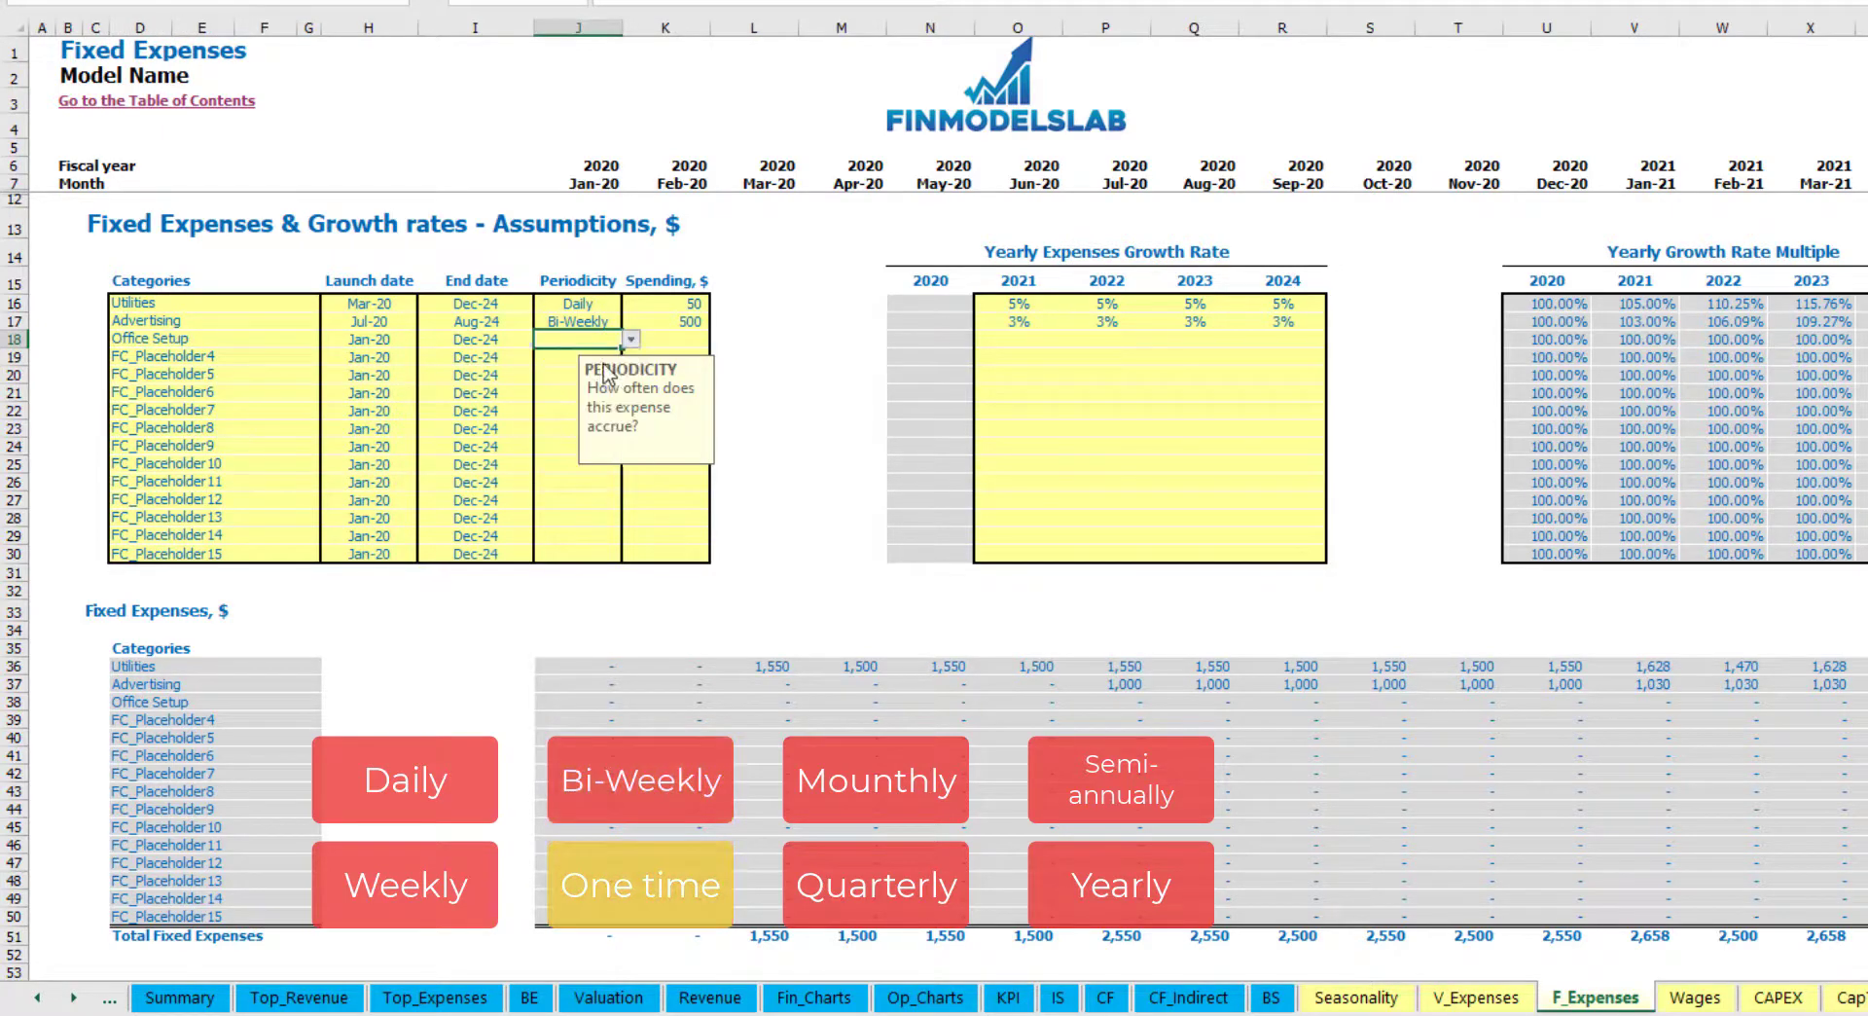
# Step: Set the Office Setup launch date to Feb-20 and its spending to $5,000, and check its February 2020 amount
pyautogui.press('Left')
pyautogui.press('Left')
pyautogui.click(429, 341)
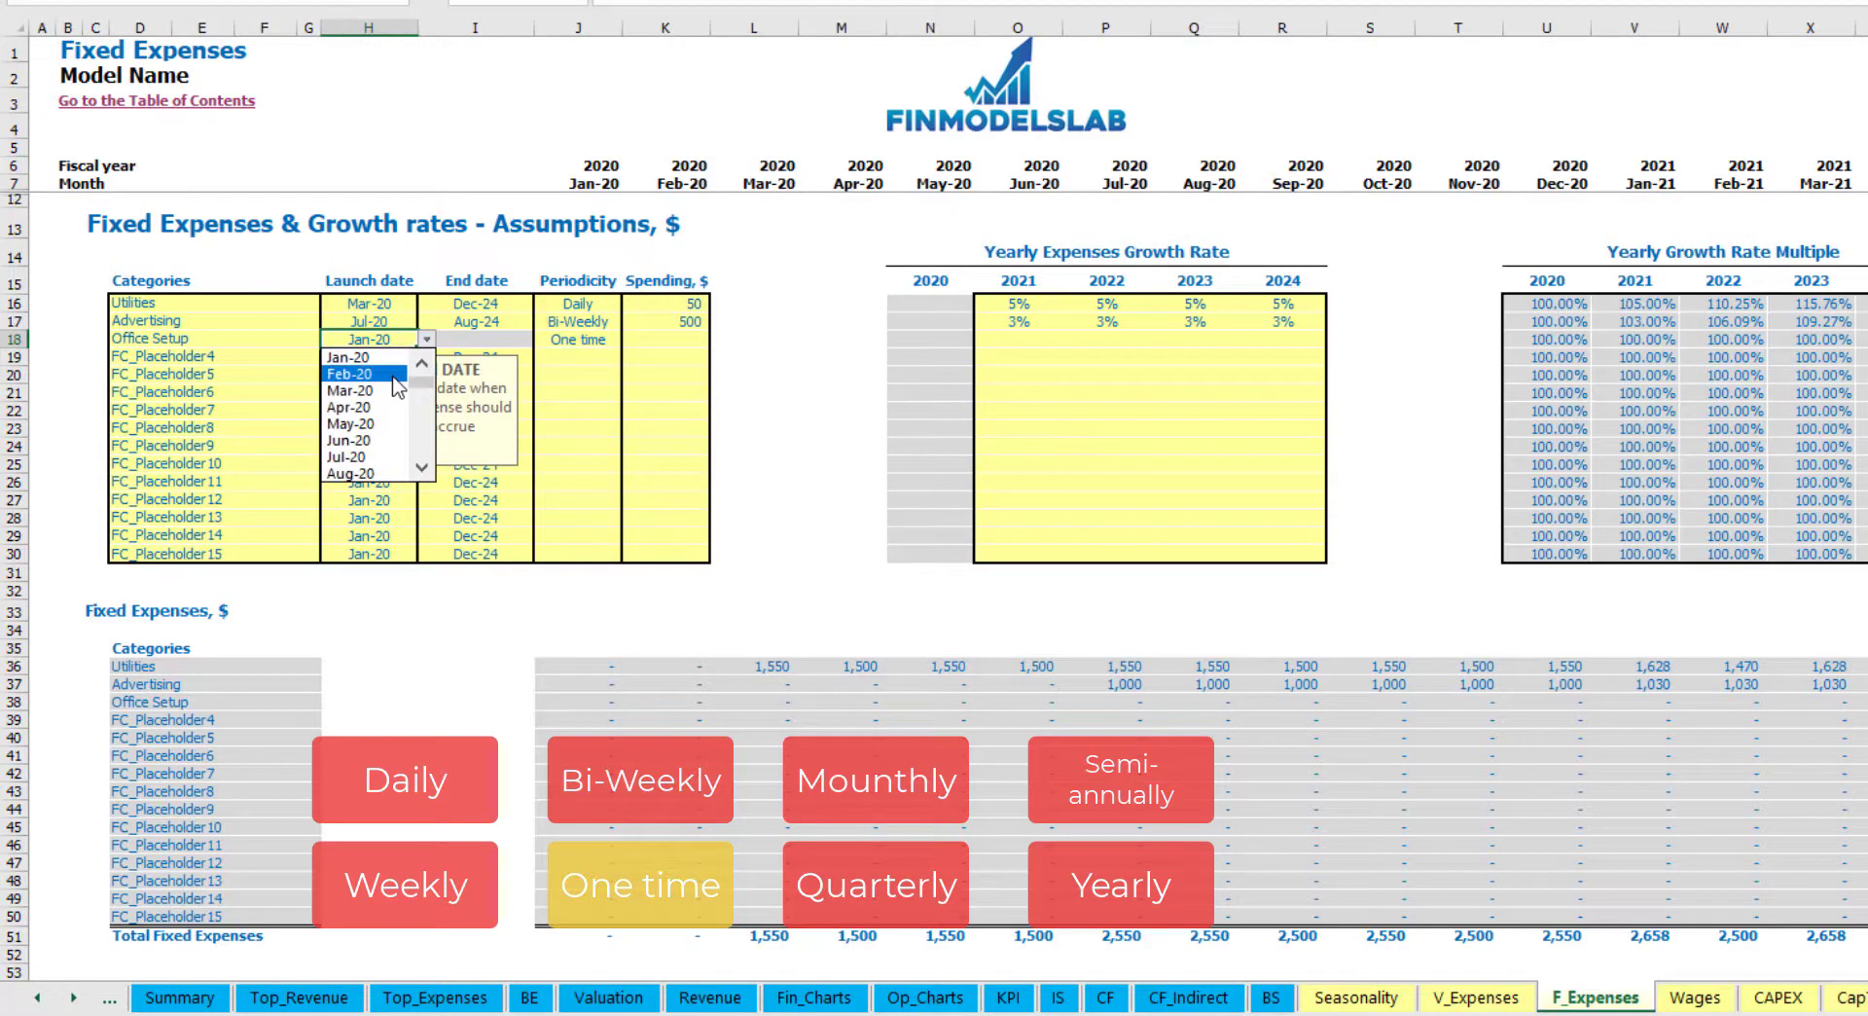
pyautogui.click(374, 374)
pyautogui.click(650, 340)
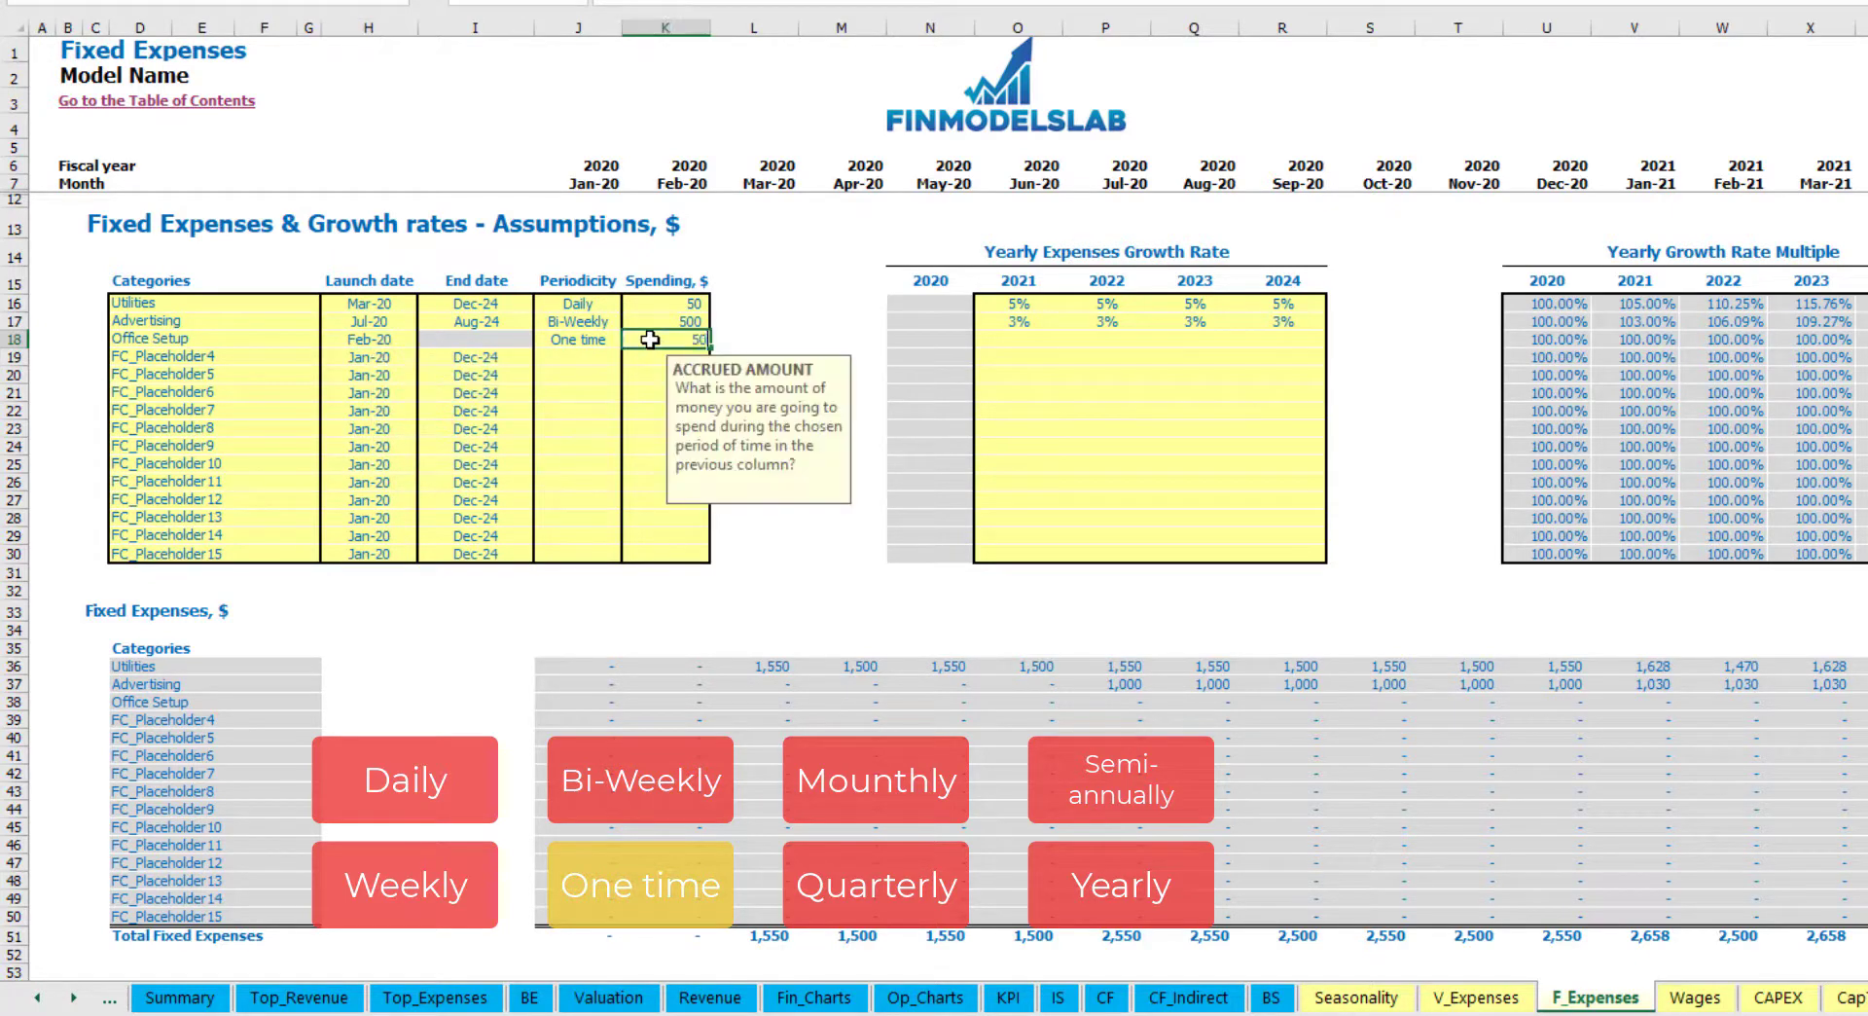
pyautogui.write('5000')
pyautogui.moveTo(1017, 341); pyautogui.dragTo(1285, 341)
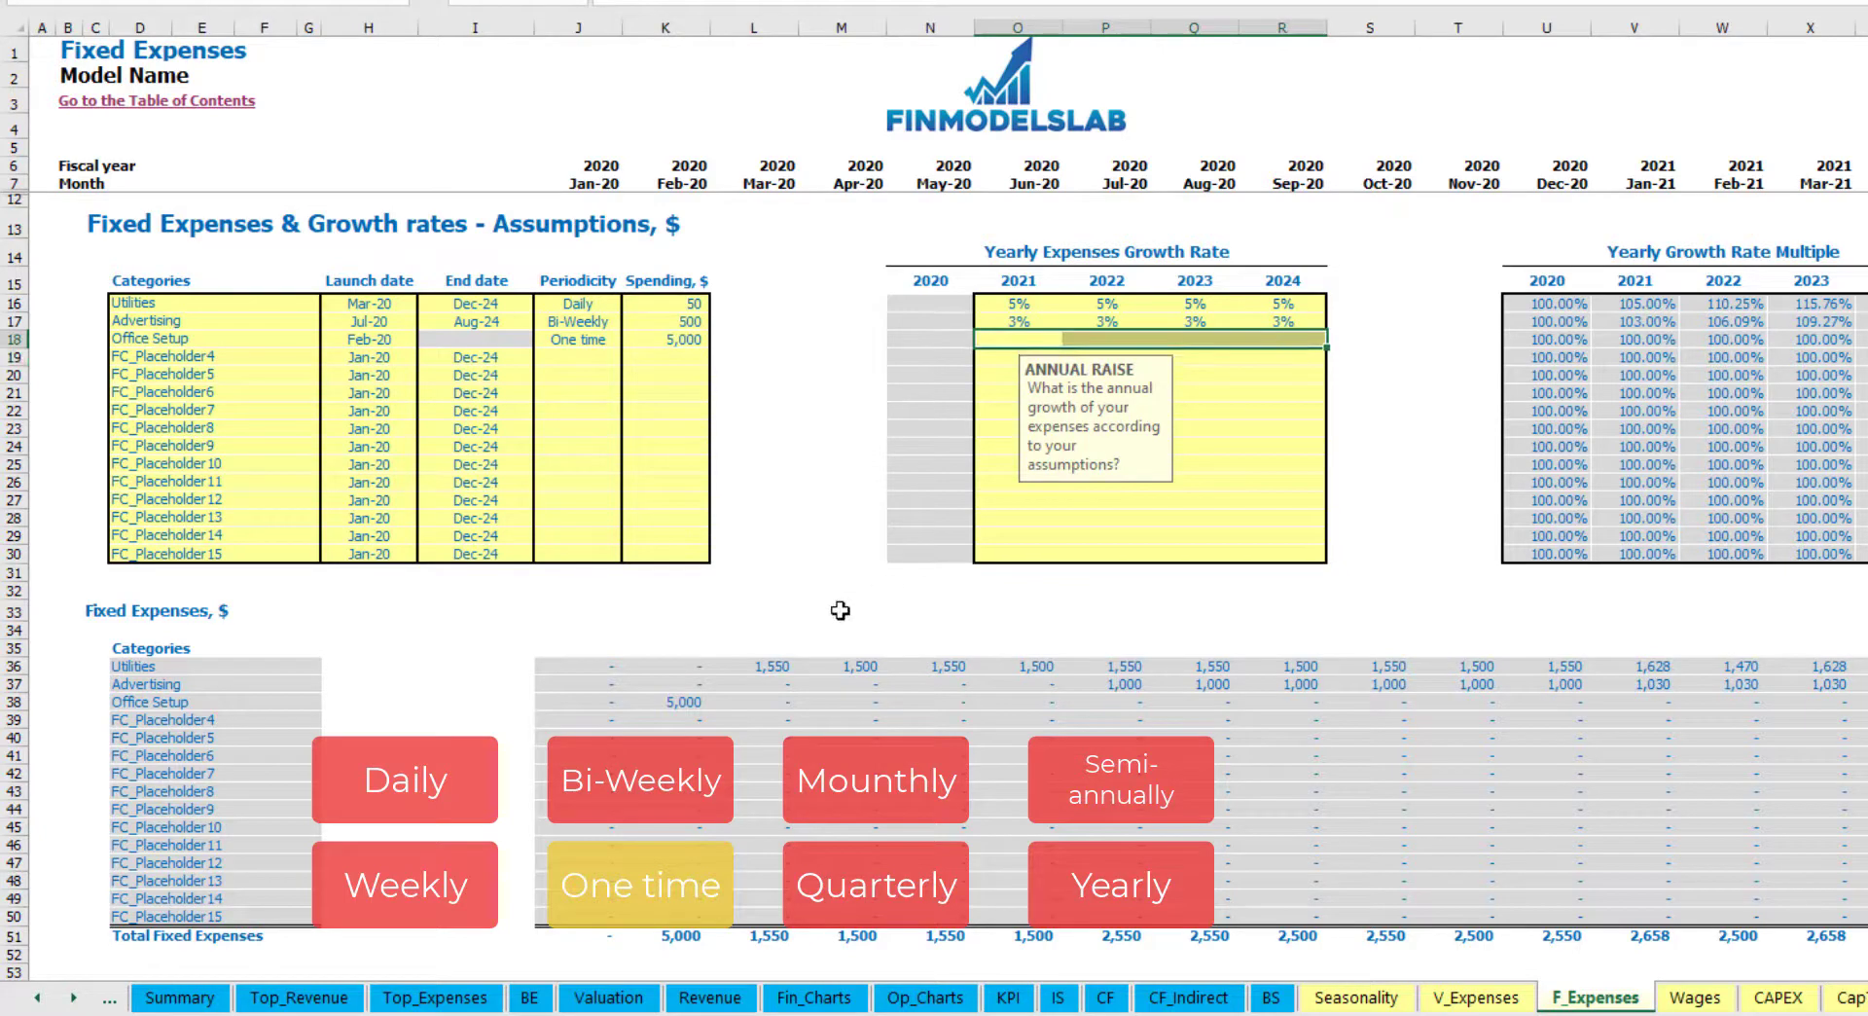
pyautogui.click(686, 703)
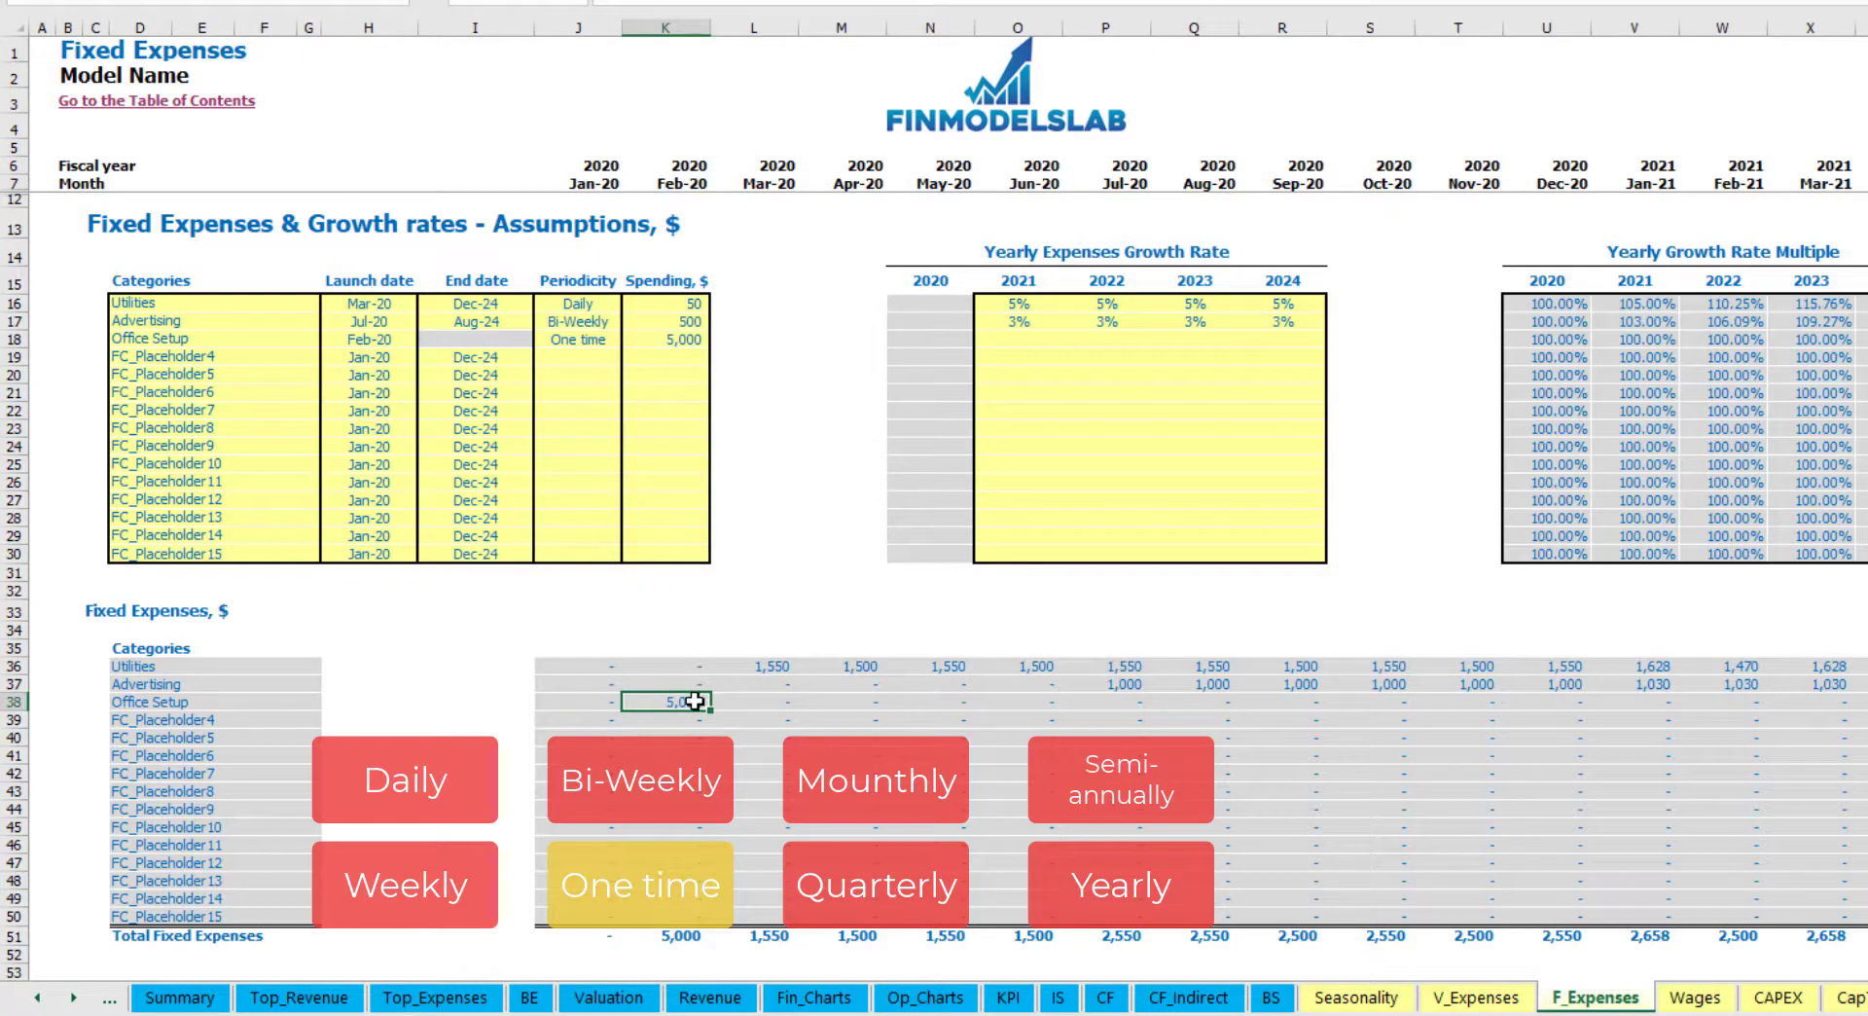
# Step: Name the fourth fixed expense category Insurance, with Monthly periodicity and spending of $1,000
pyautogui.click(272, 363)
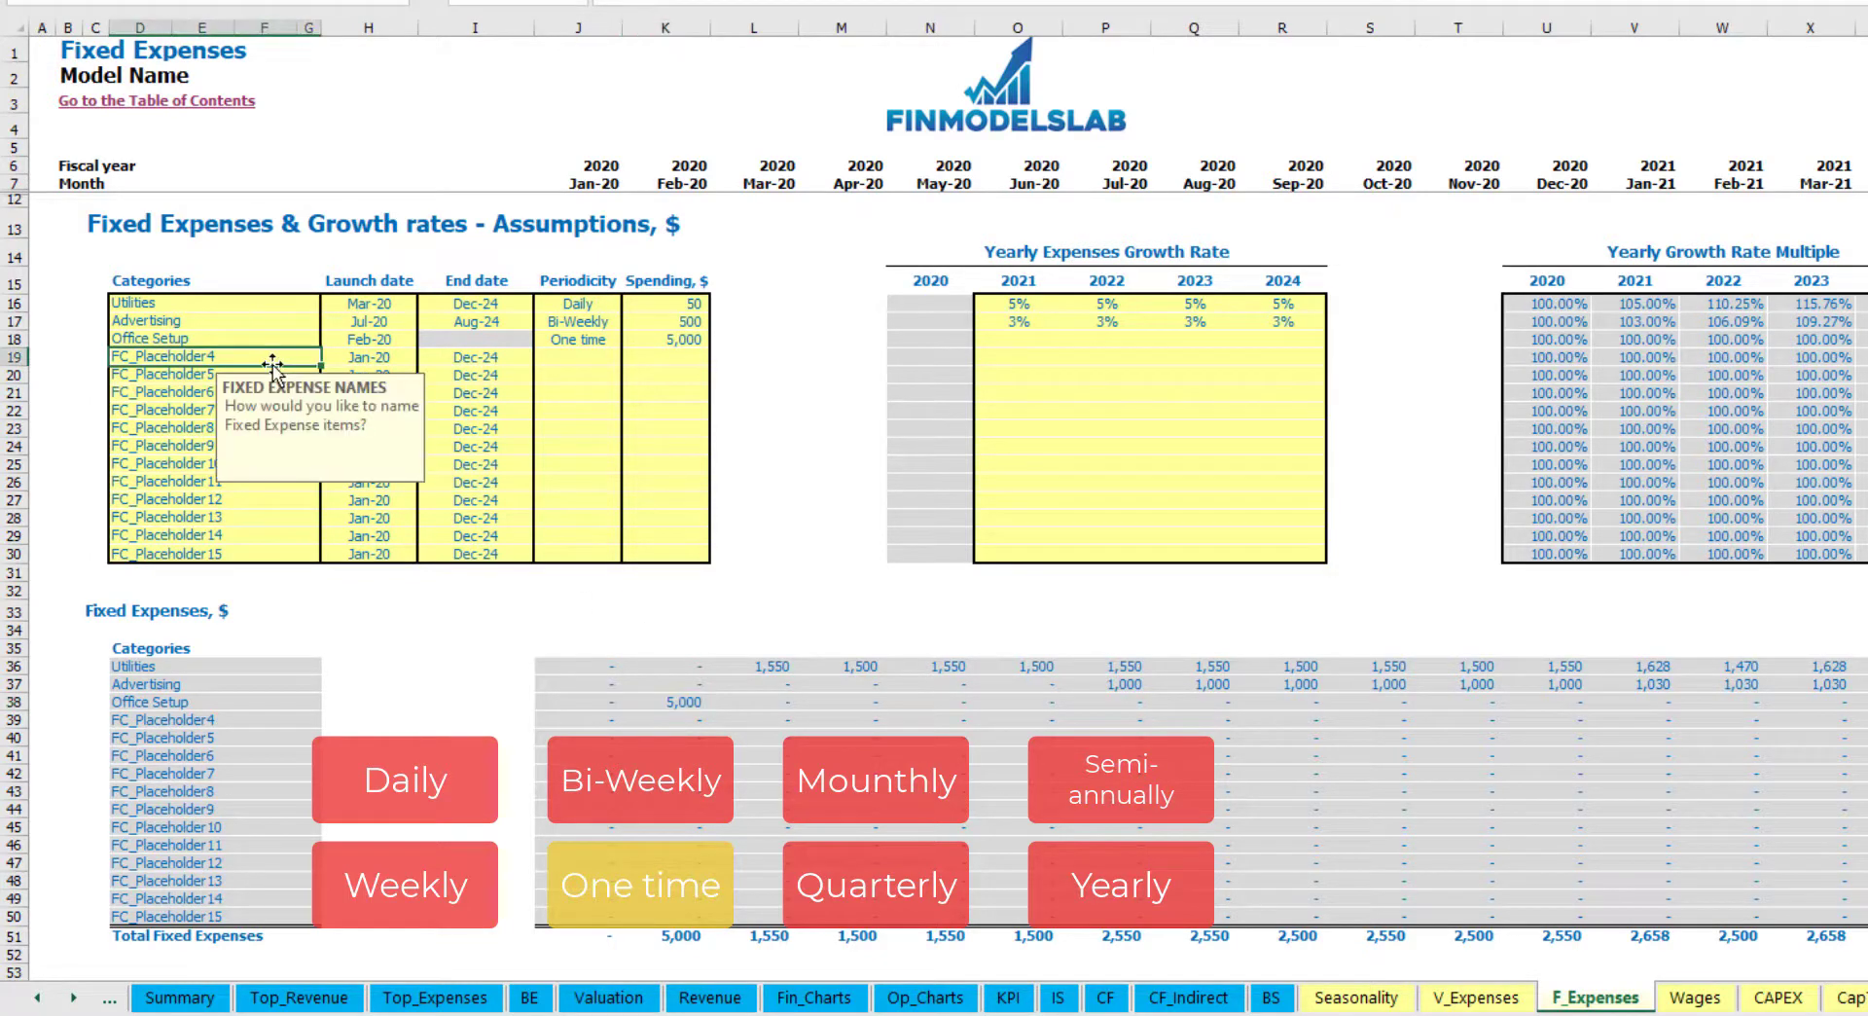
pyautogui.write('Insurance')
pyautogui.press('Return')
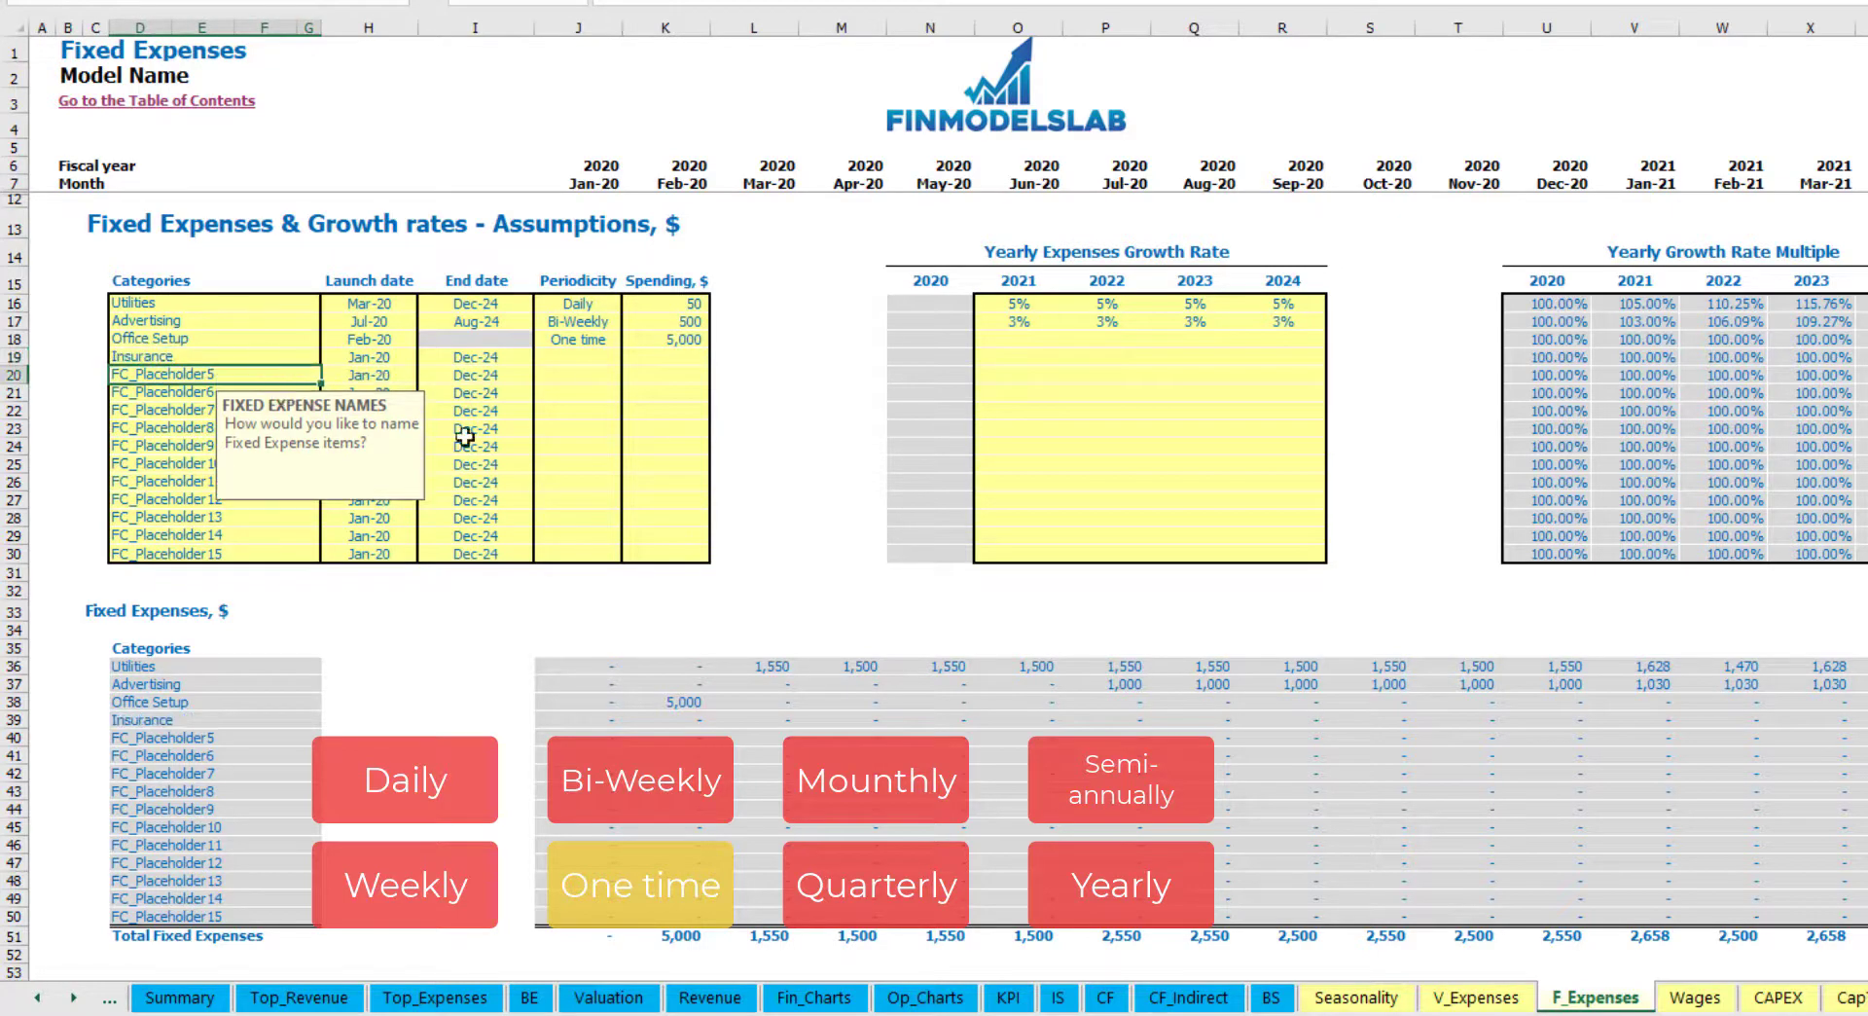
pyautogui.click(382, 362)
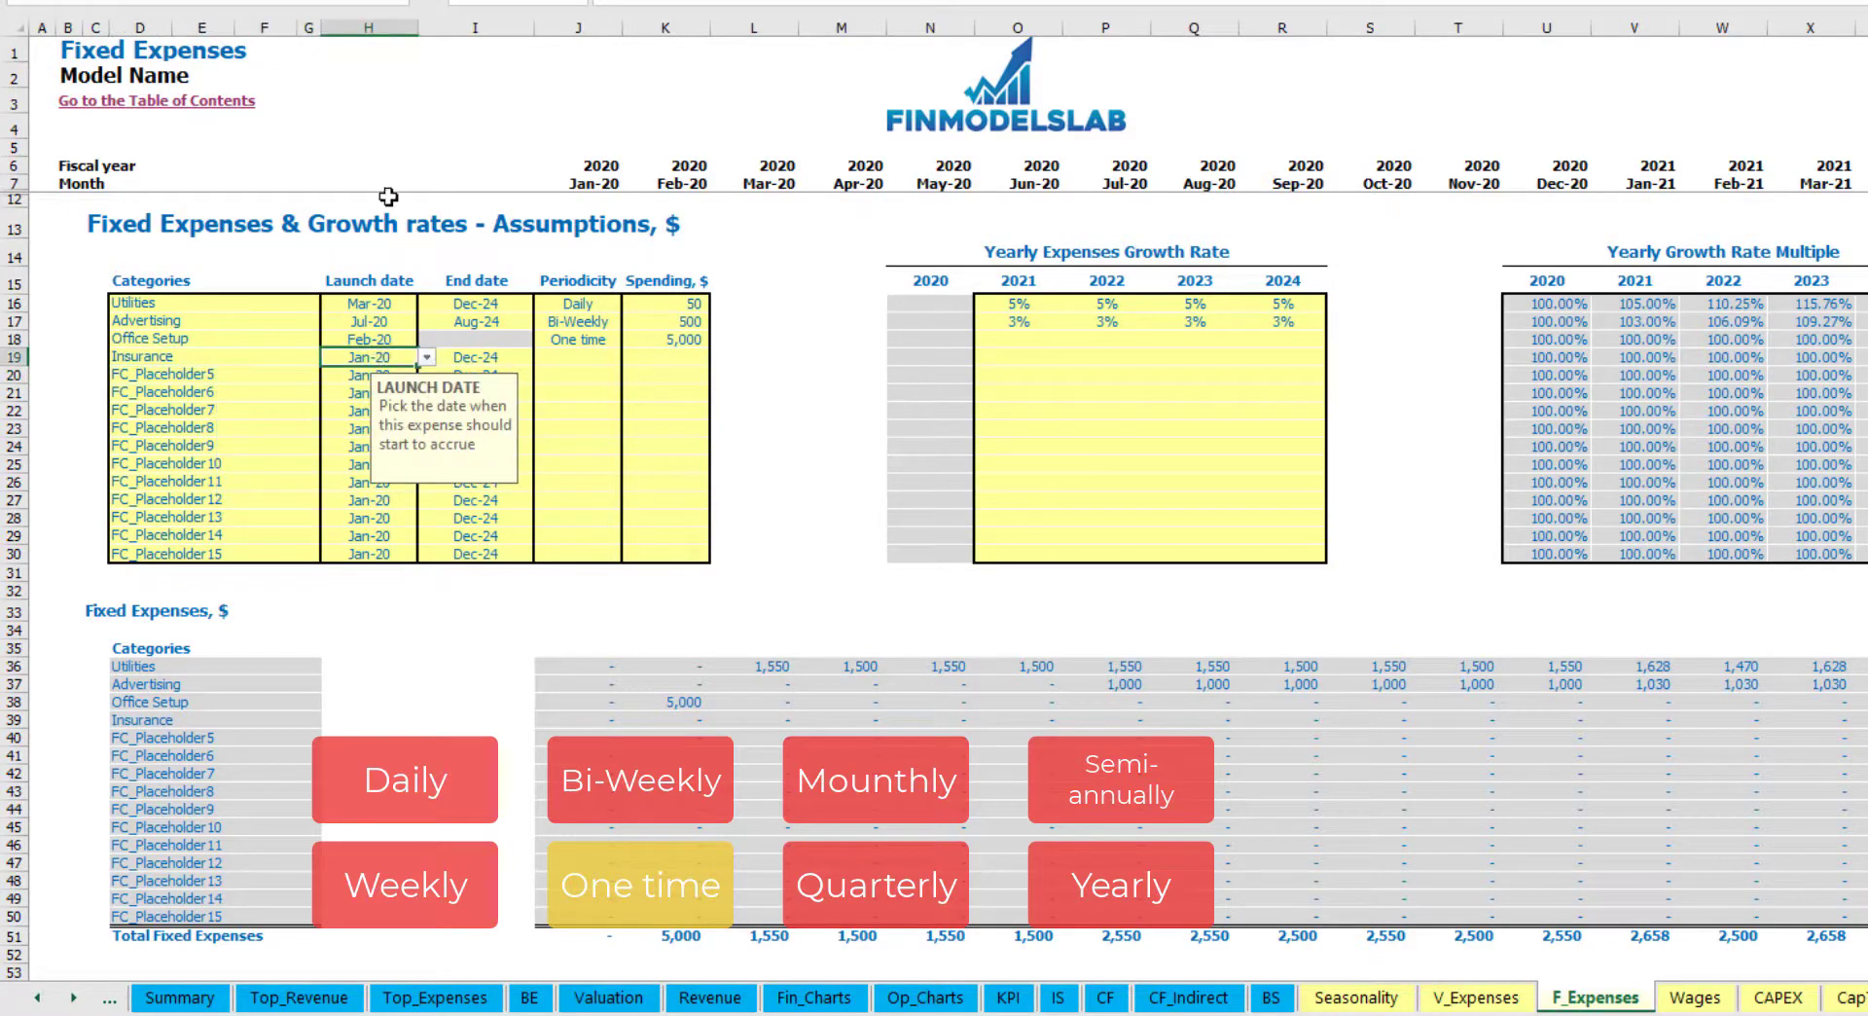
pyautogui.click(501, 356)
pyautogui.click(578, 356)
pyautogui.click(630, 356)
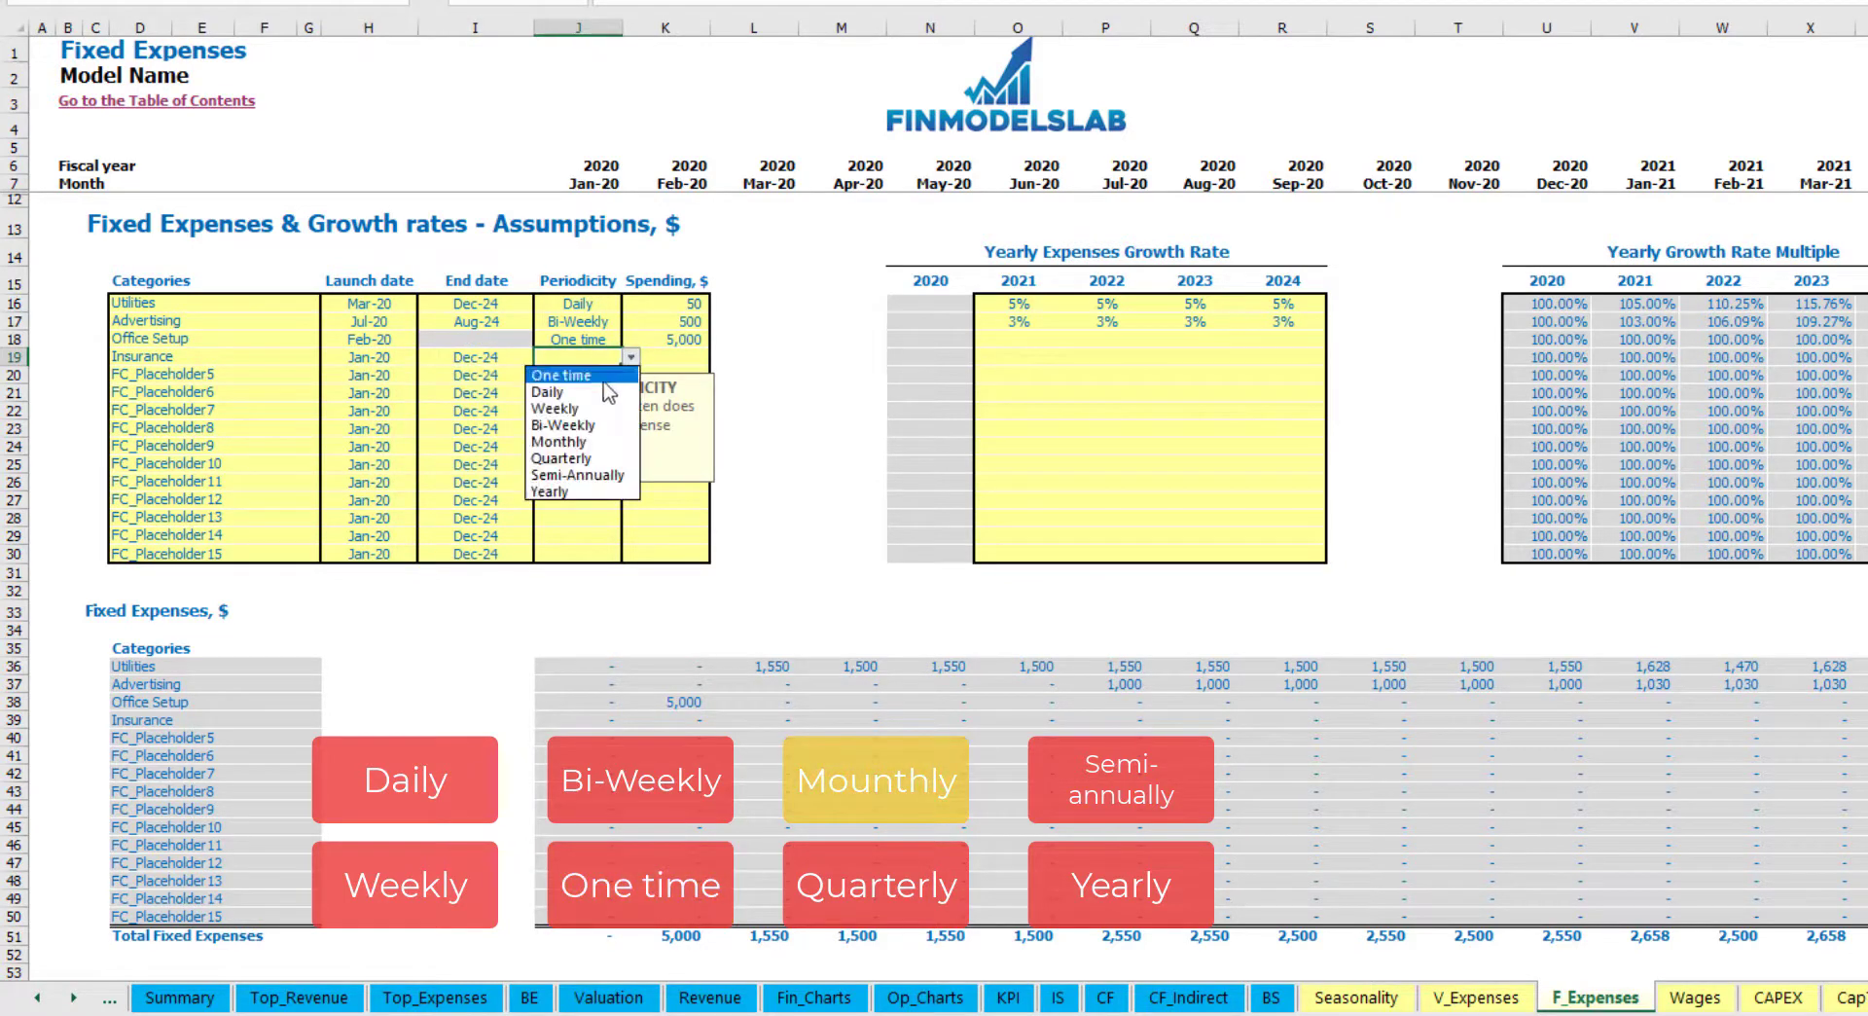
pyautogui.click(584, 442)
pyautogui.click(677, 357)
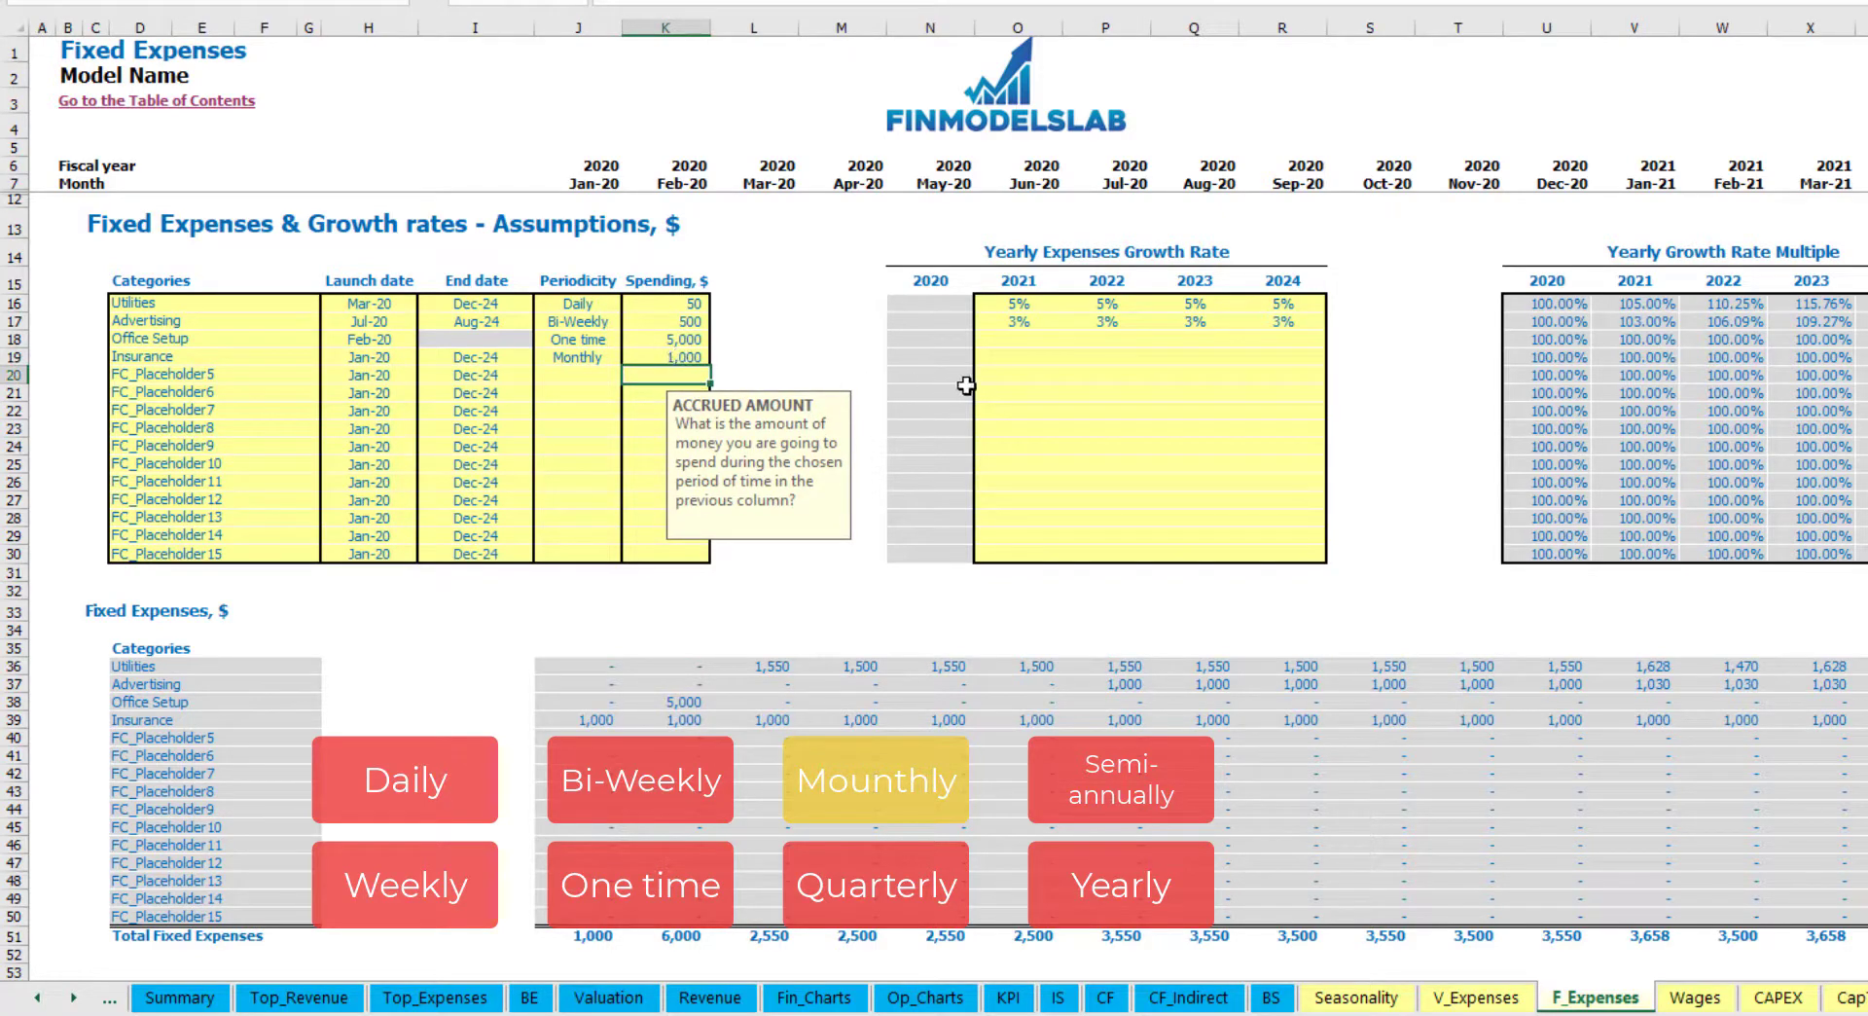
# Step: Set the Insurance yearly growth rates to 5% for 2021, 3% for 2022, 2% for 2023 and 1% for 2024
pyautogui.click(1019, 361)
pyautogui.write('5')
pyautogui.hotkey('ctrl', 'Return')
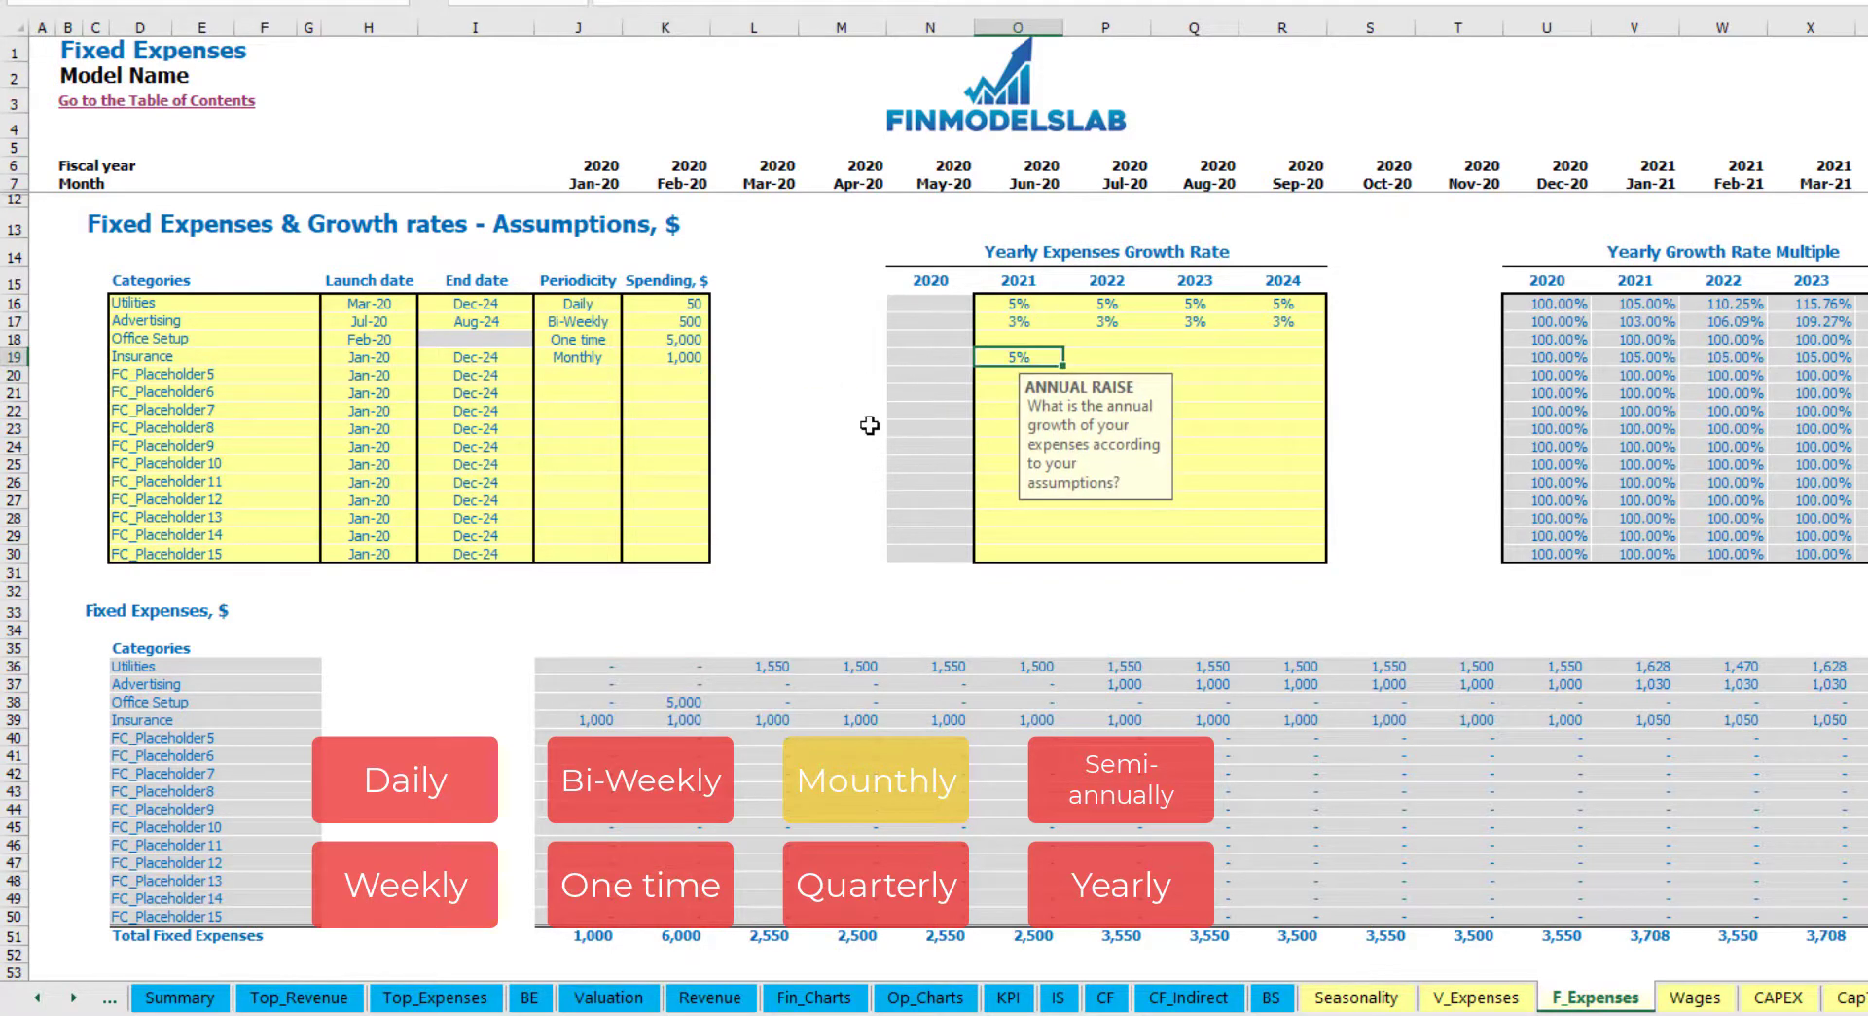
pyautogui.press('Tab')
pyautogui.write('3')
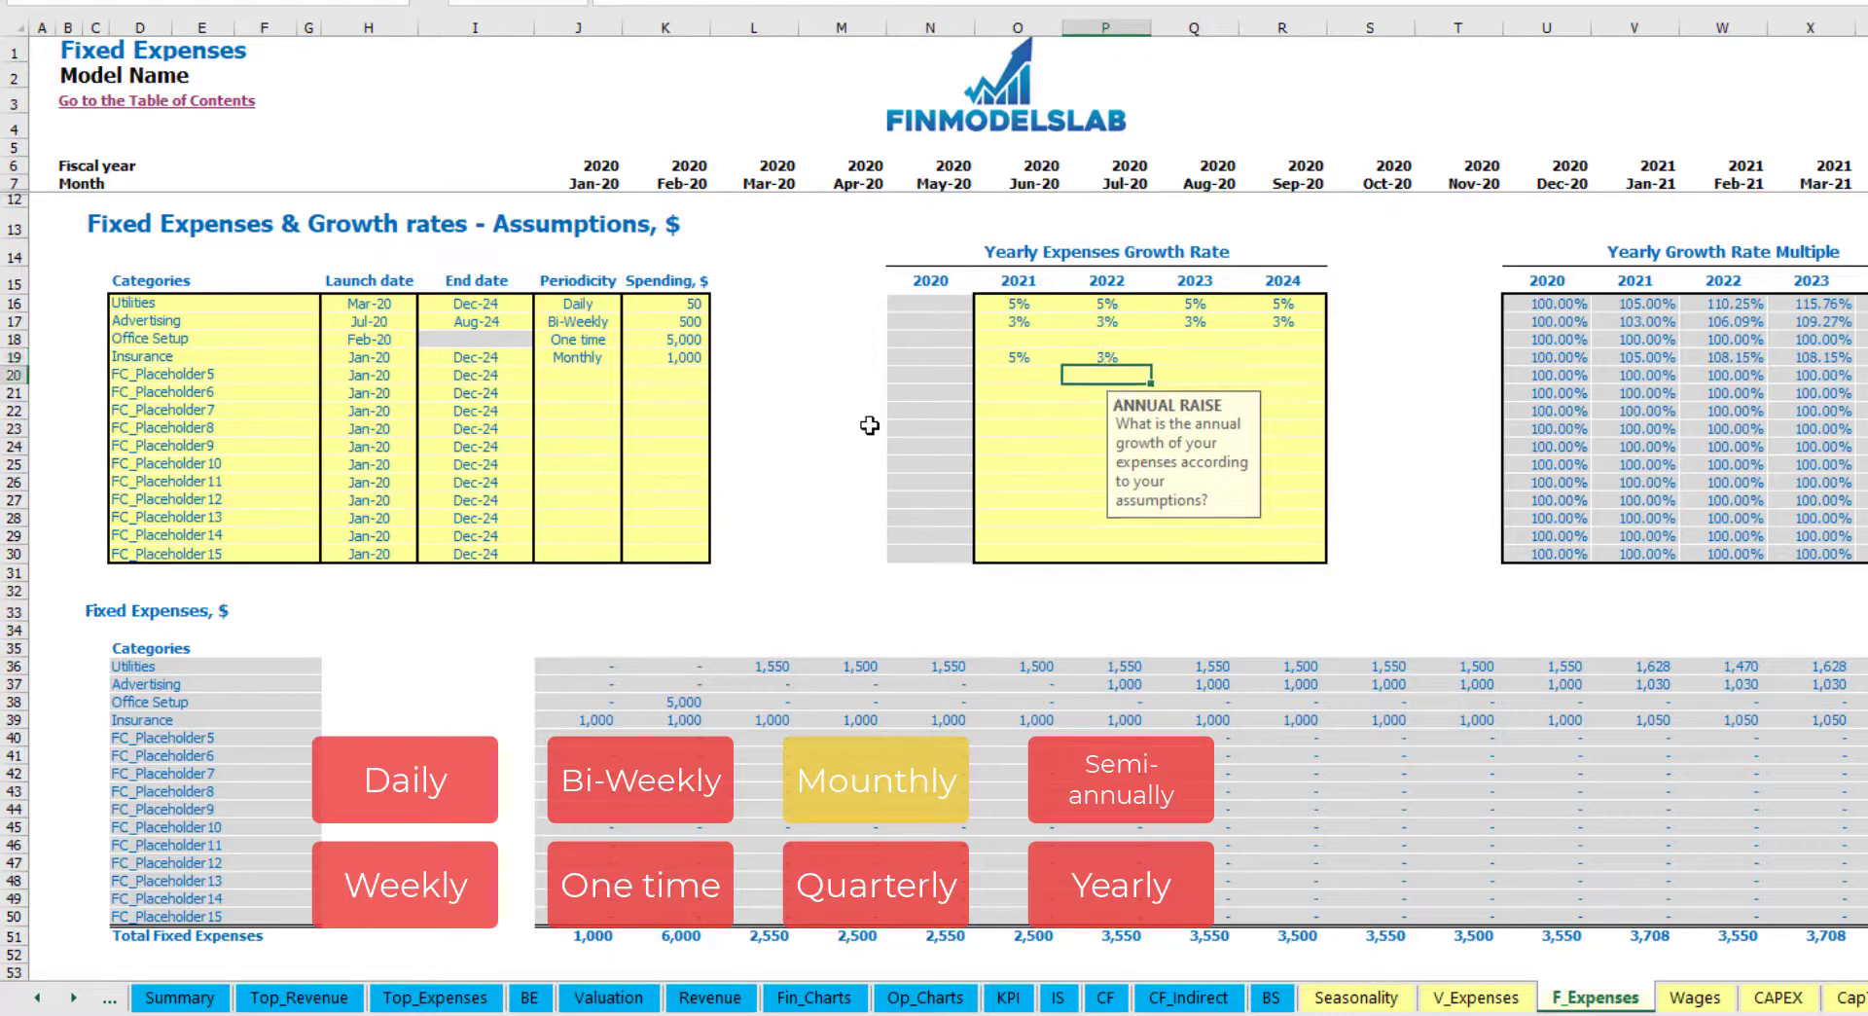
pyautogui.press('Tab')
pyautogui.press('Tab')
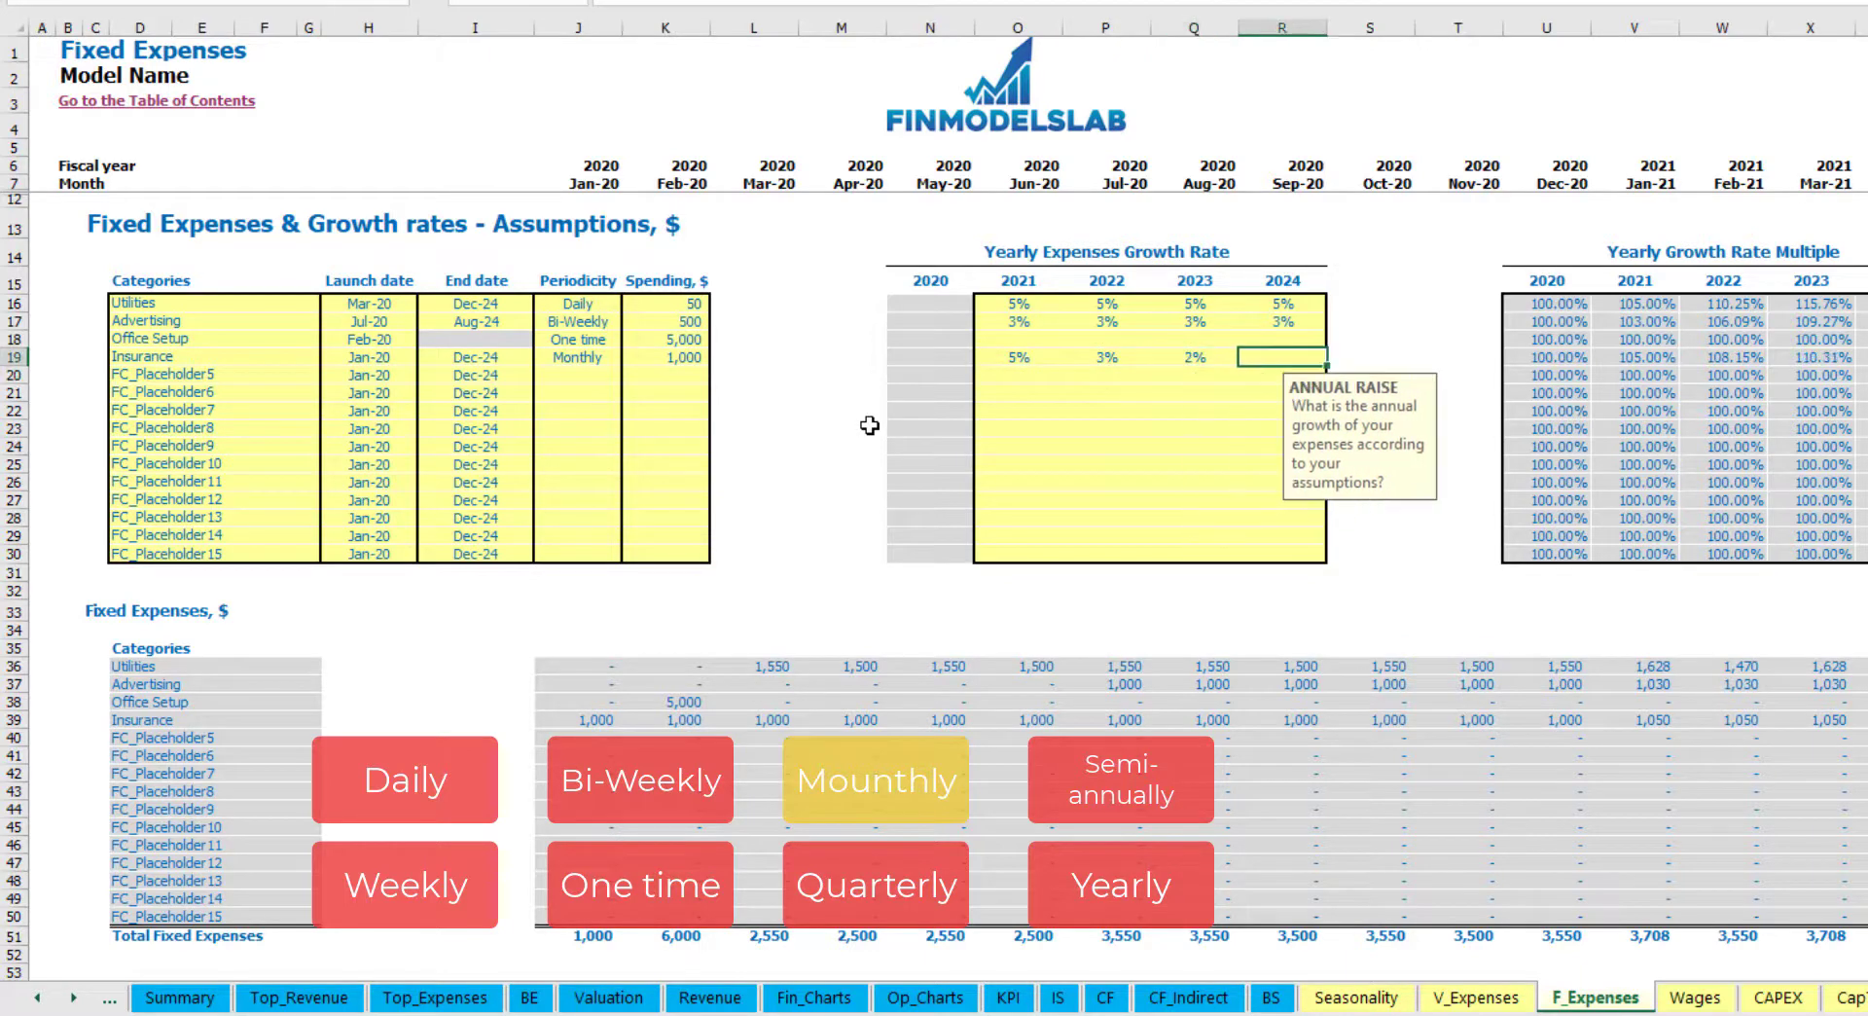
pyautogui.write('1')
pyautogui.press('Return')
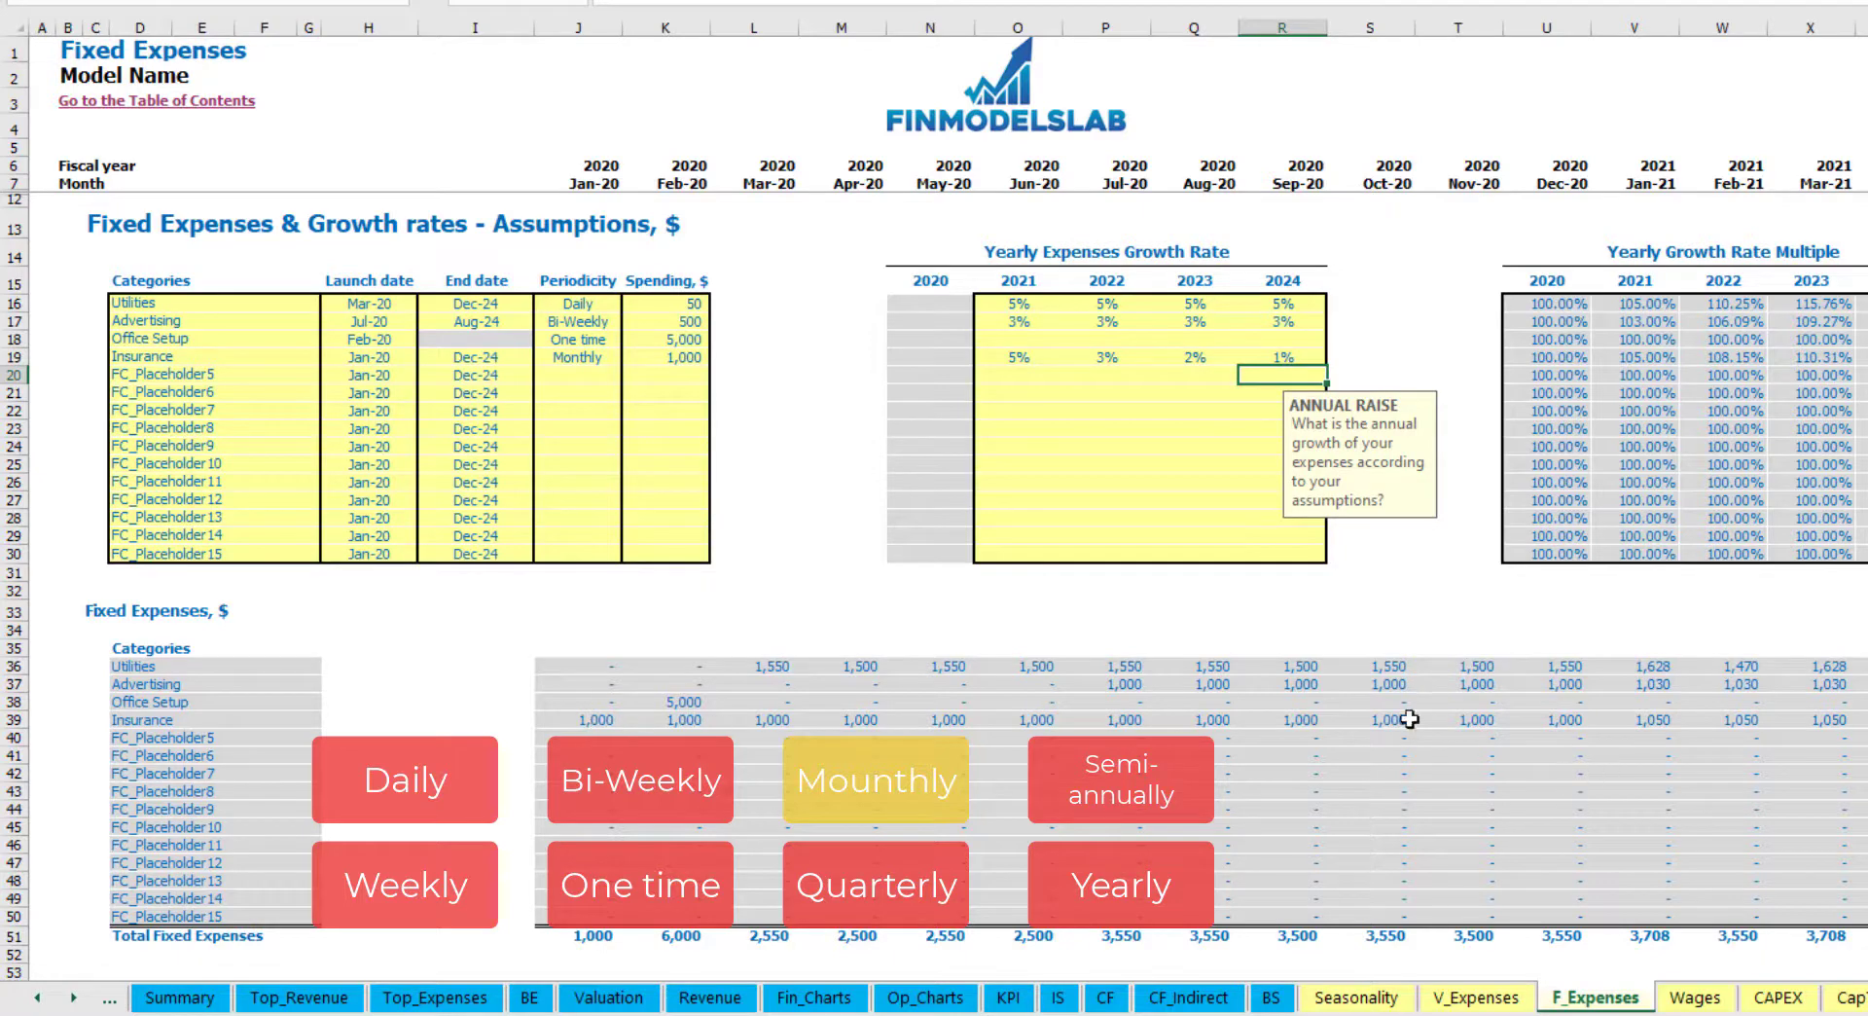
# Step: Review the monthly Insurance amounts for 2020 and from January 2021 onward
pyautogui.moveTo(595, 723); pyautogui.dragTo(1605, 722)
pyautogui.click(1606, 722)
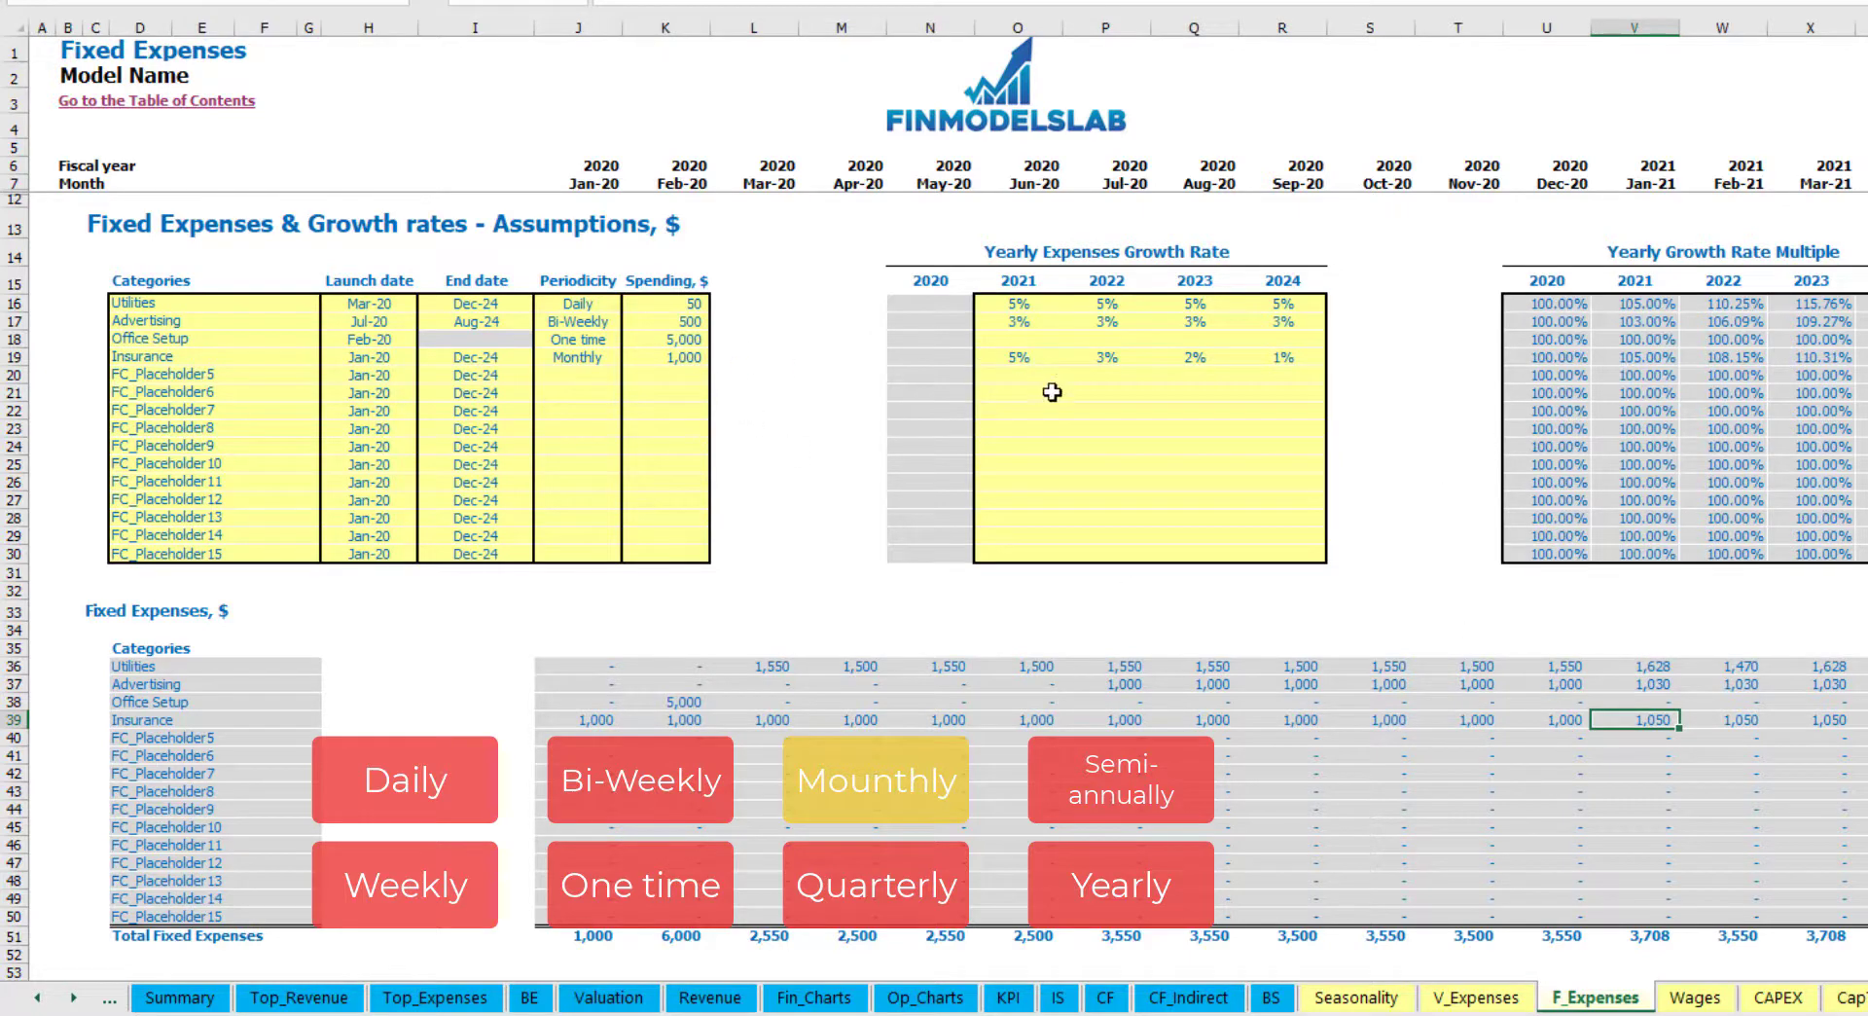
pyautogui.hscroll(5, 949, 482)
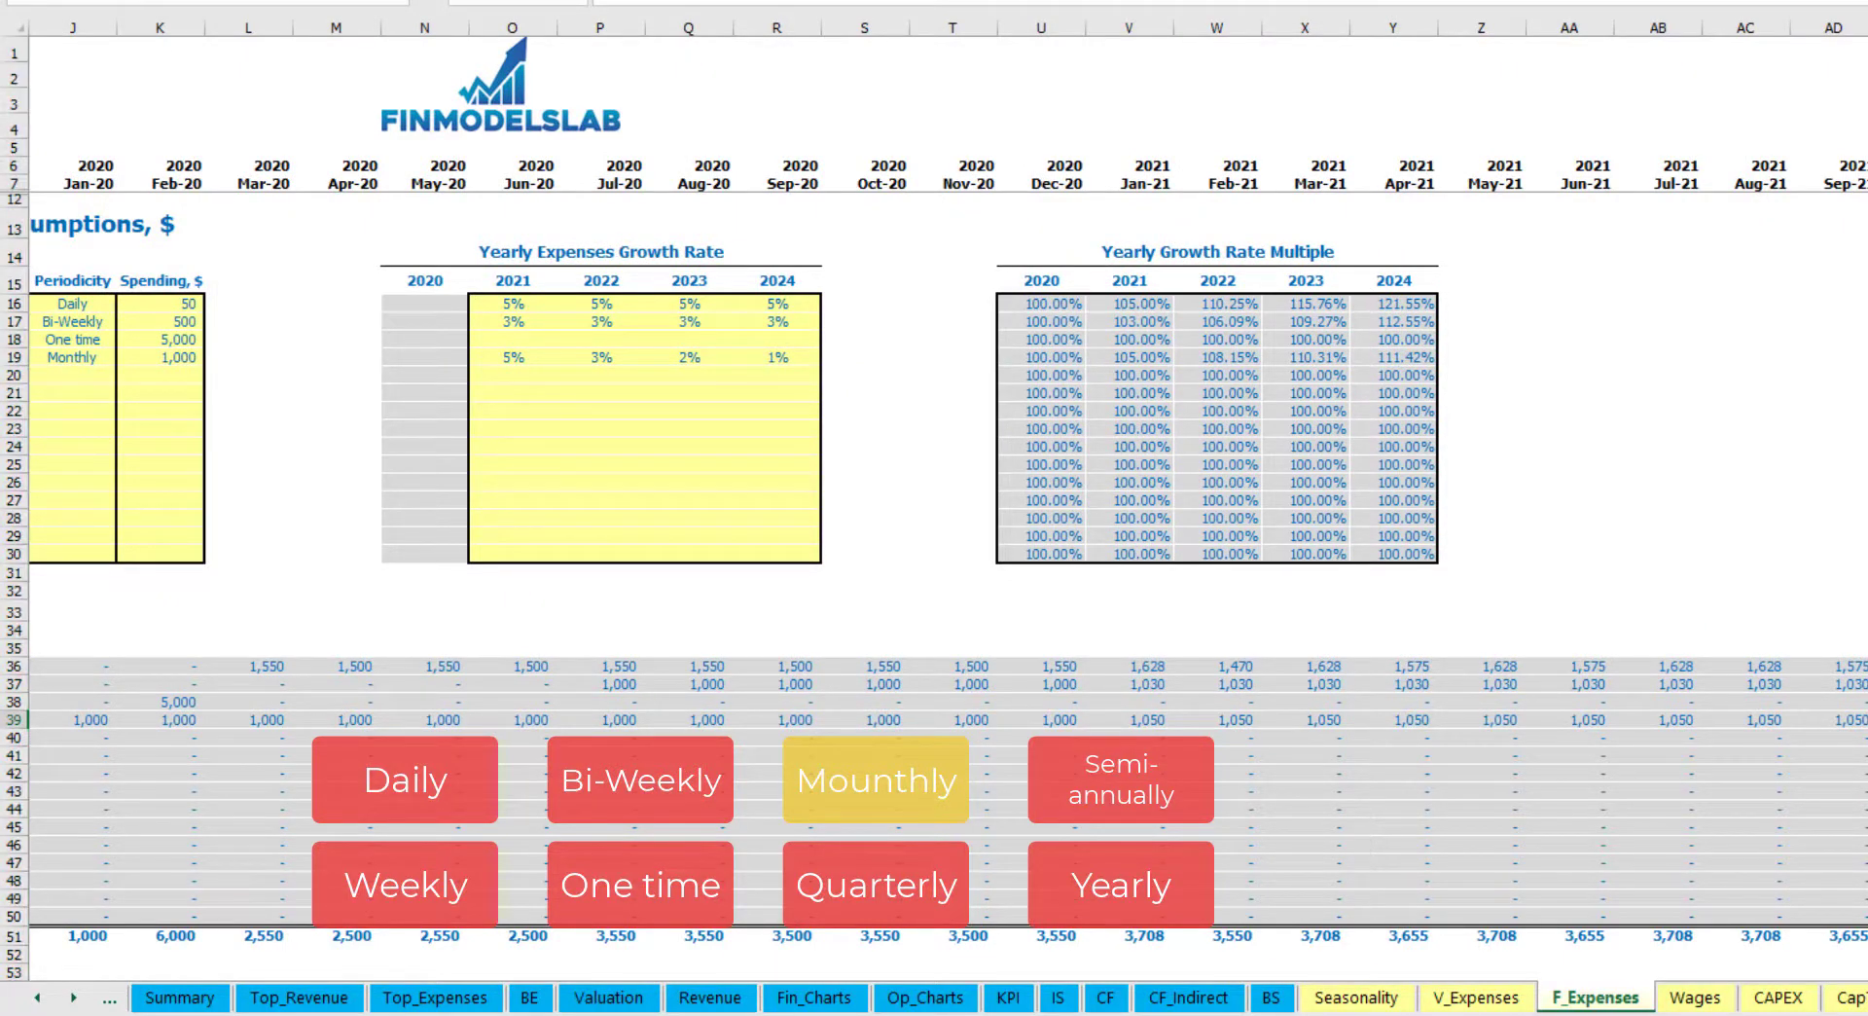
pyautogui.hscroll(-5, 934, 487)
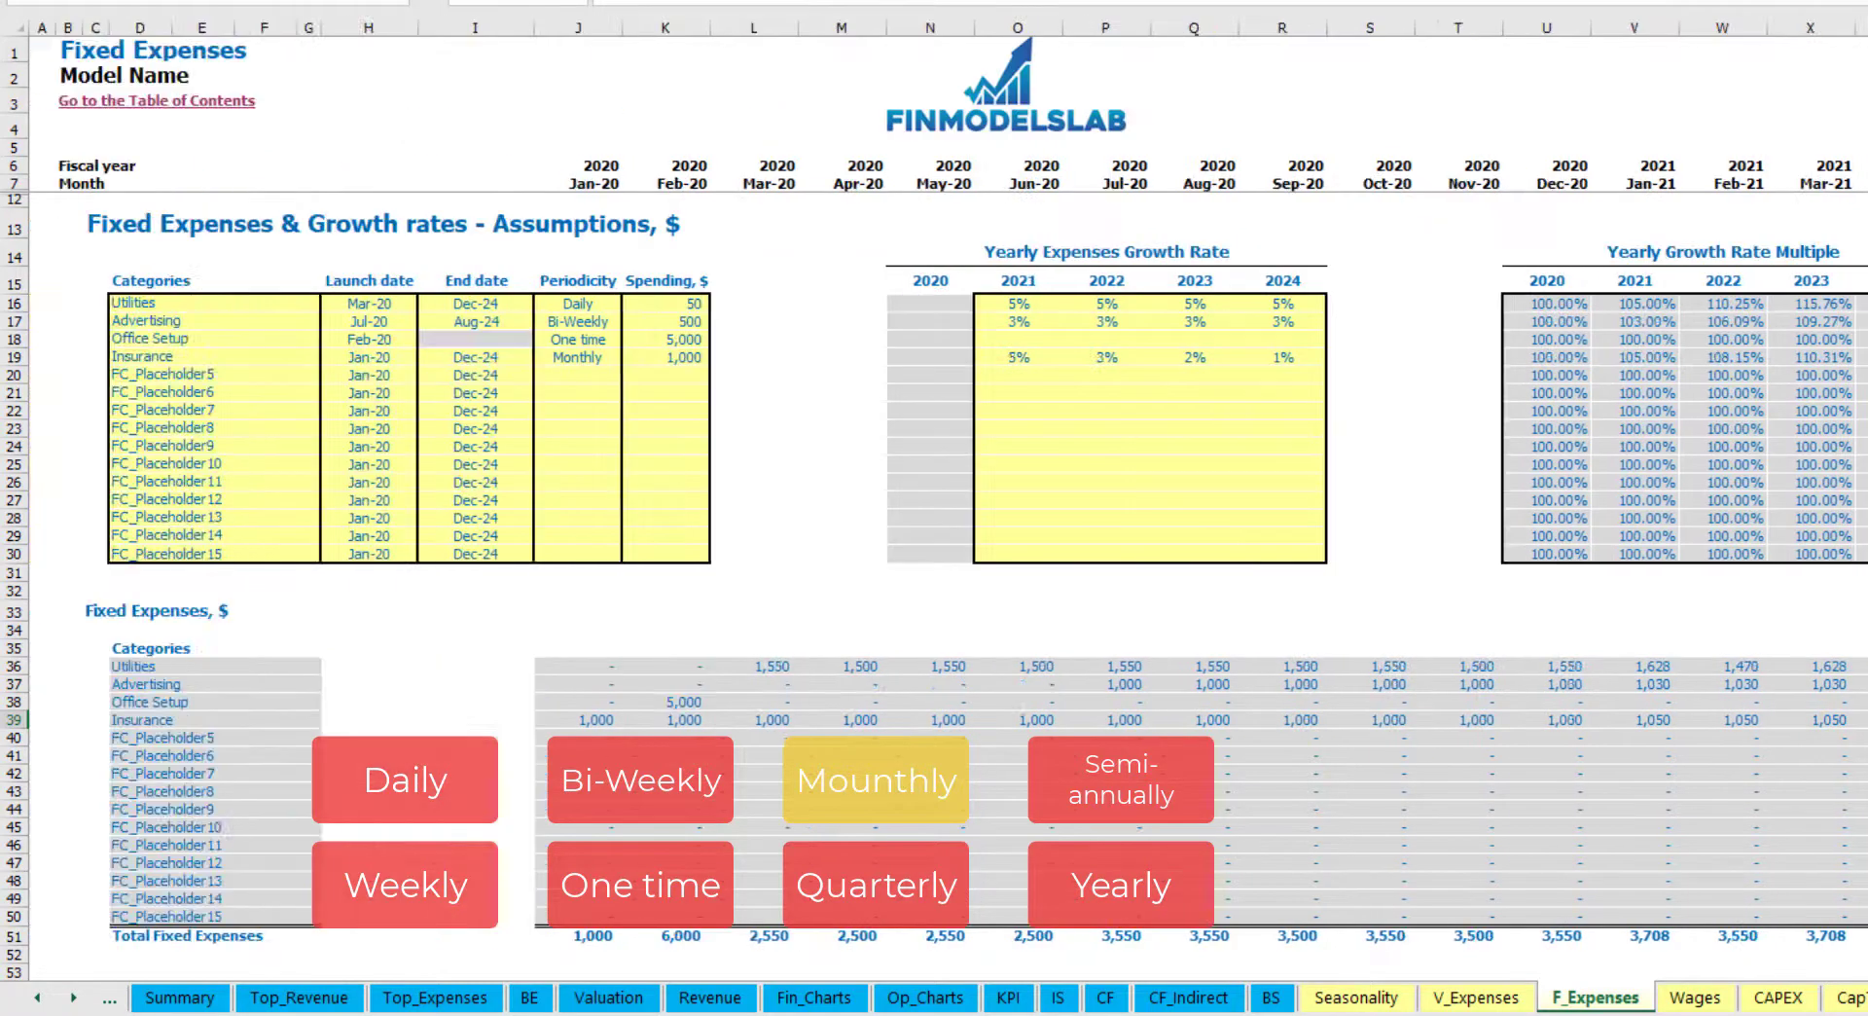
# Step: Change the Insurance periodicity to Quarterly and check its January, April and July 2020 amounts
pyautogui.click(611, 361)
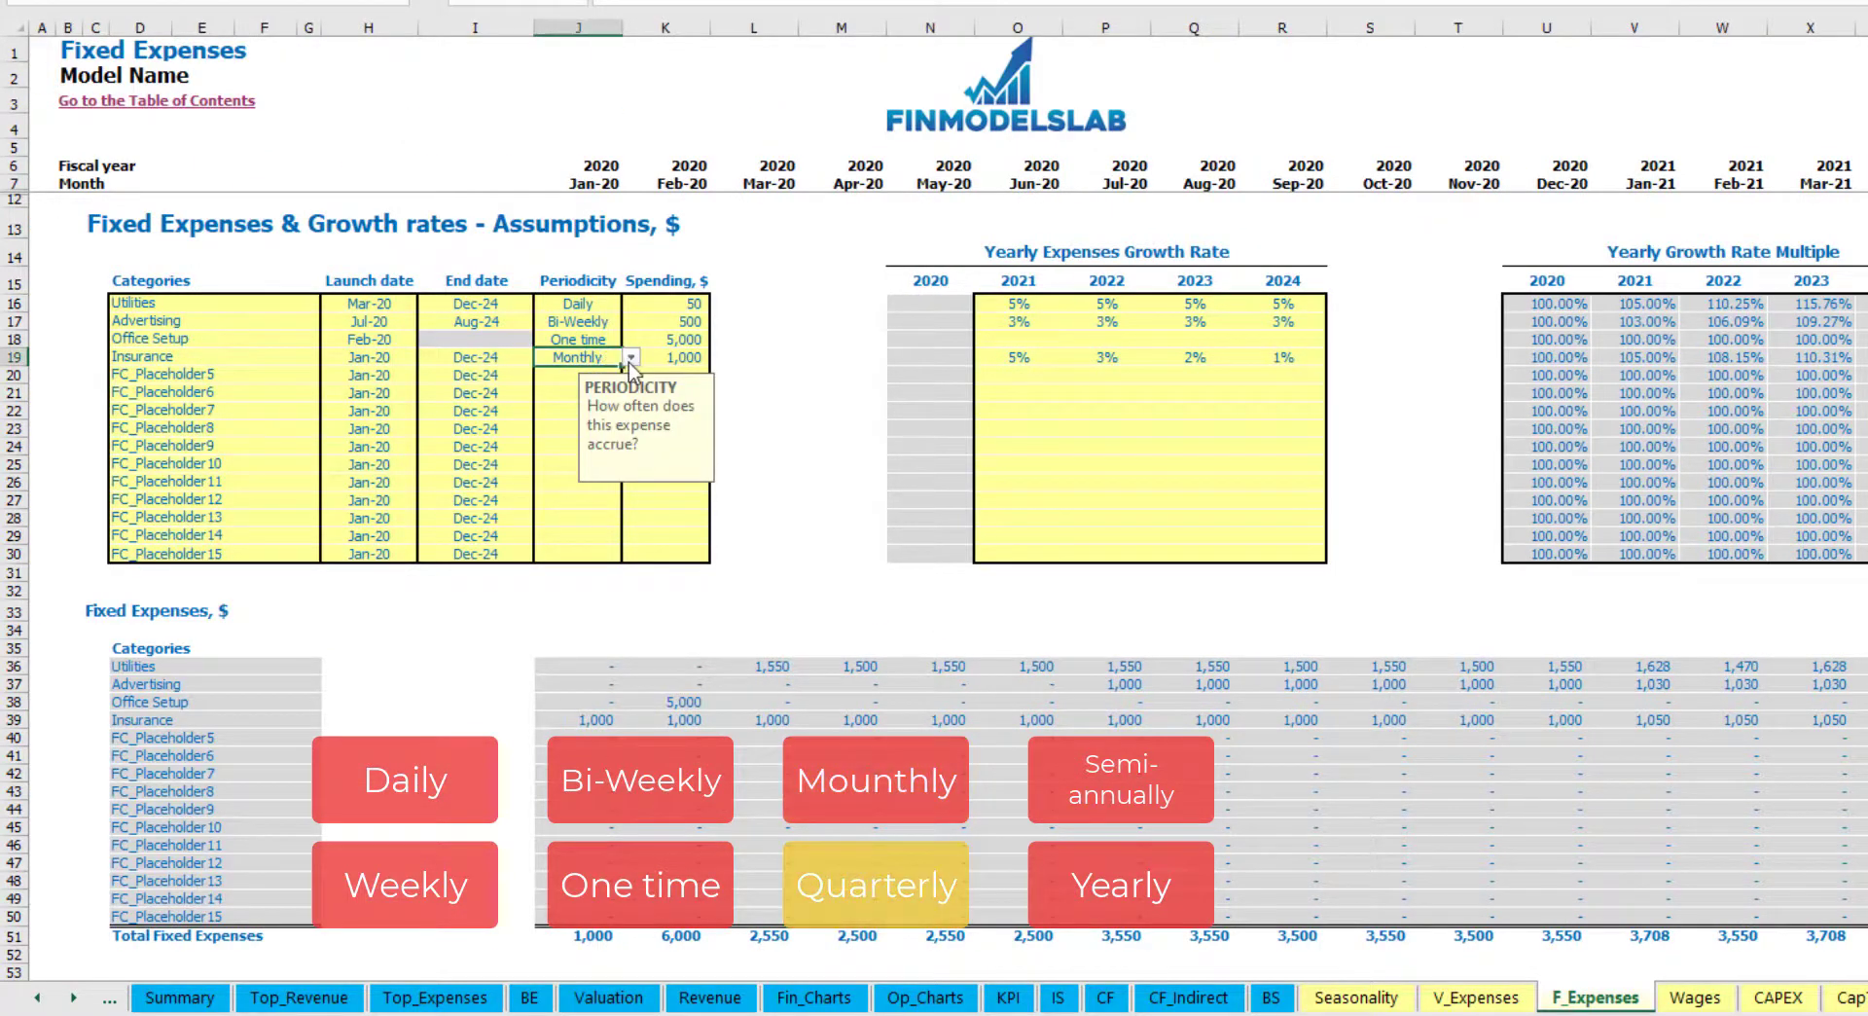
pyautogui.click(631, 357)
pyautogui.click(624, 462)
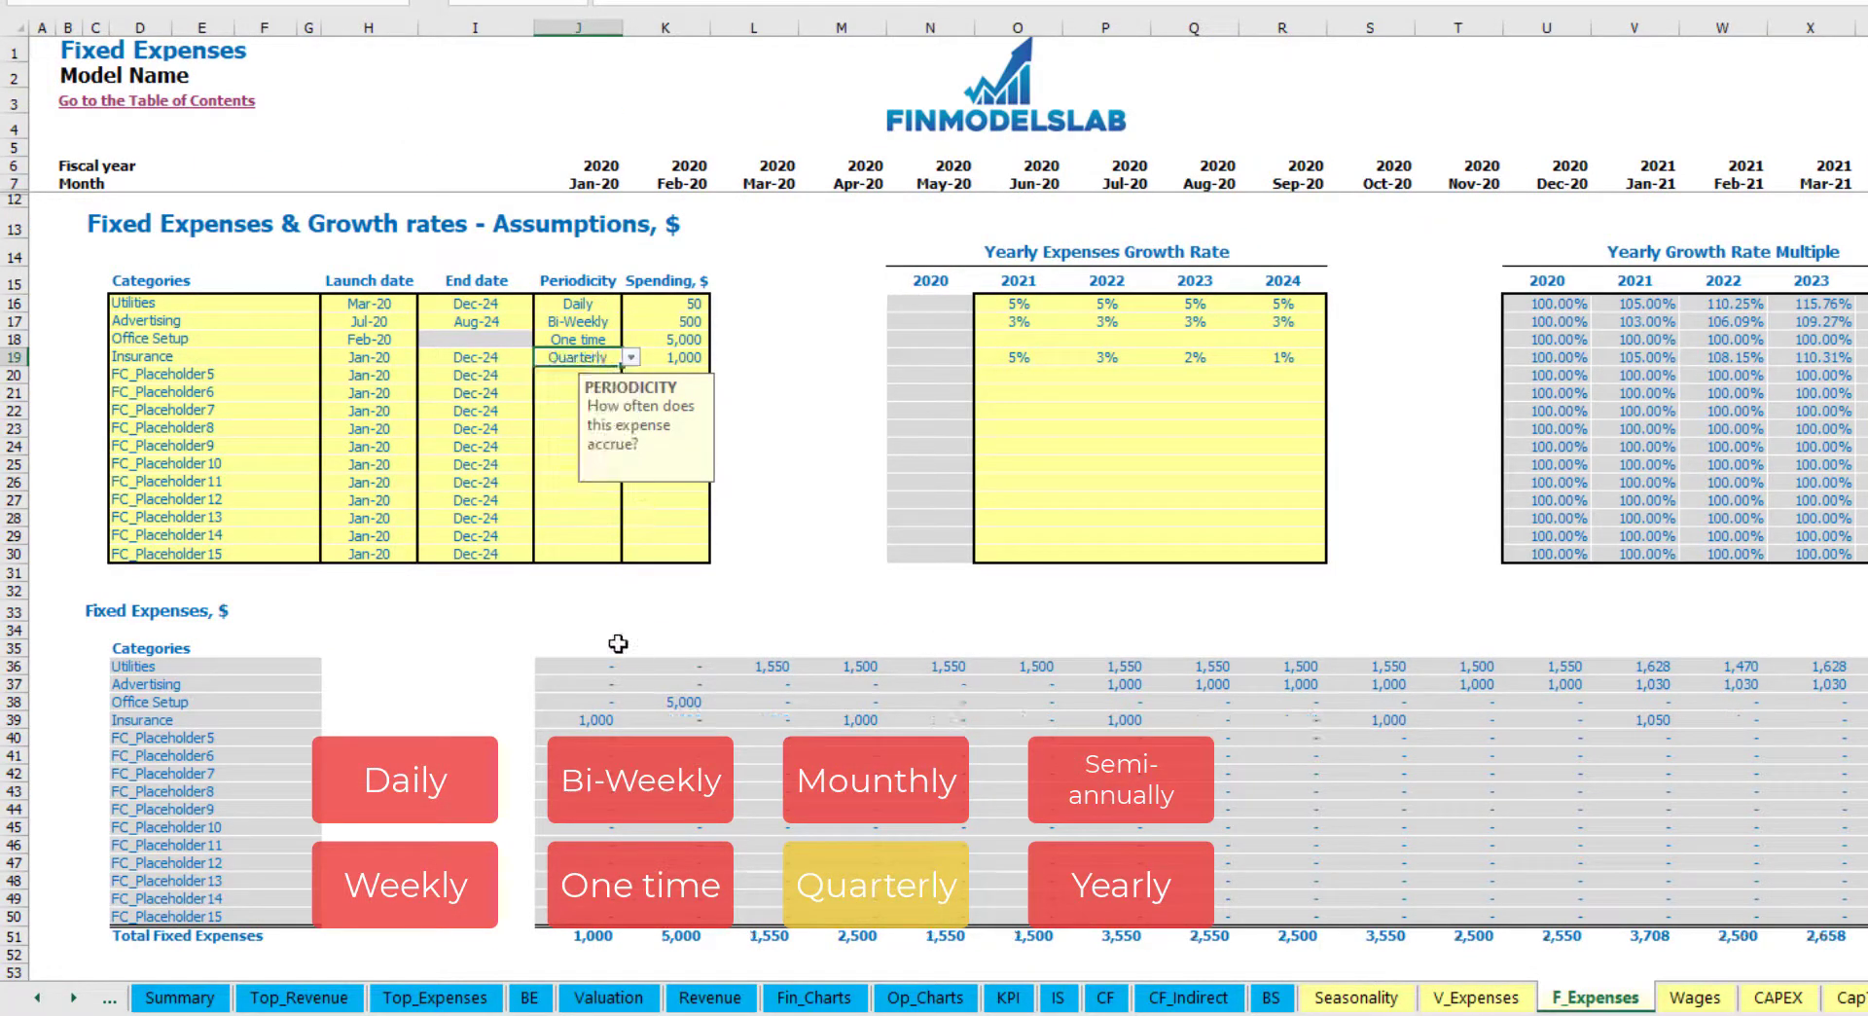
pyautogui.click(572, 720)
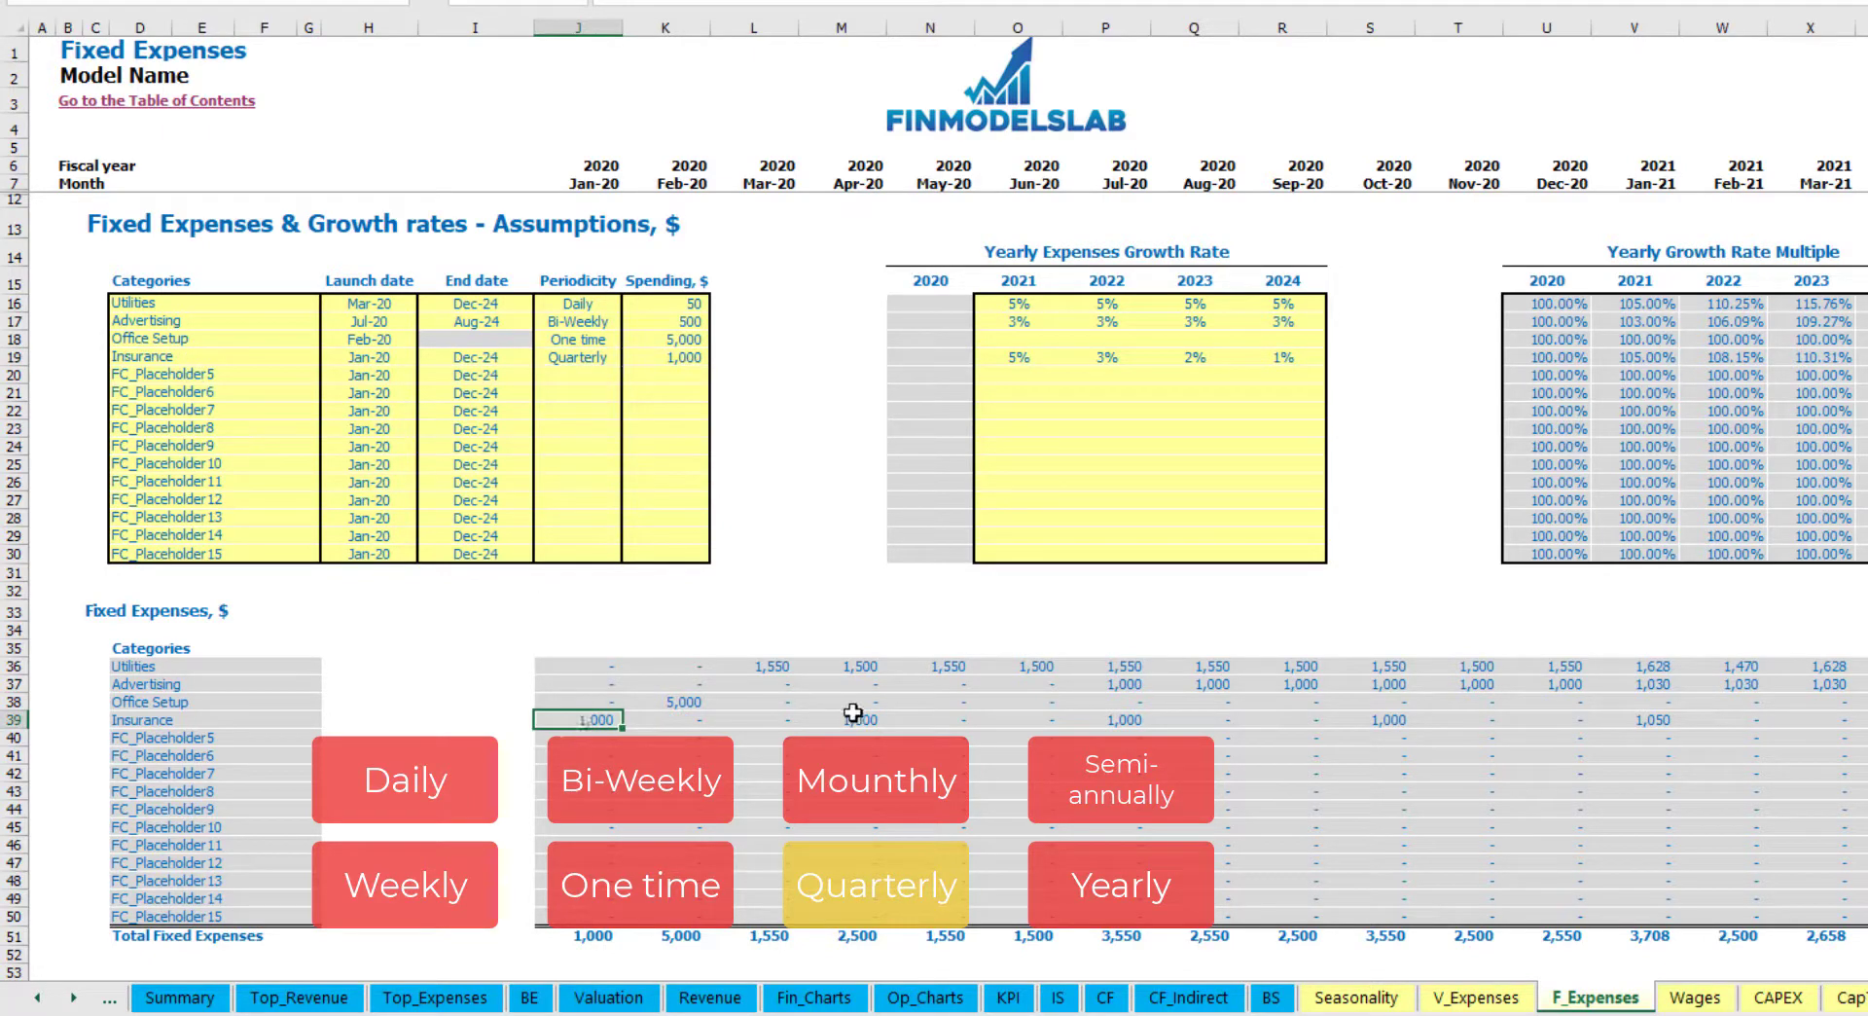
pyautogui.click(853, 719)
pyautogui.click(1104, 724)
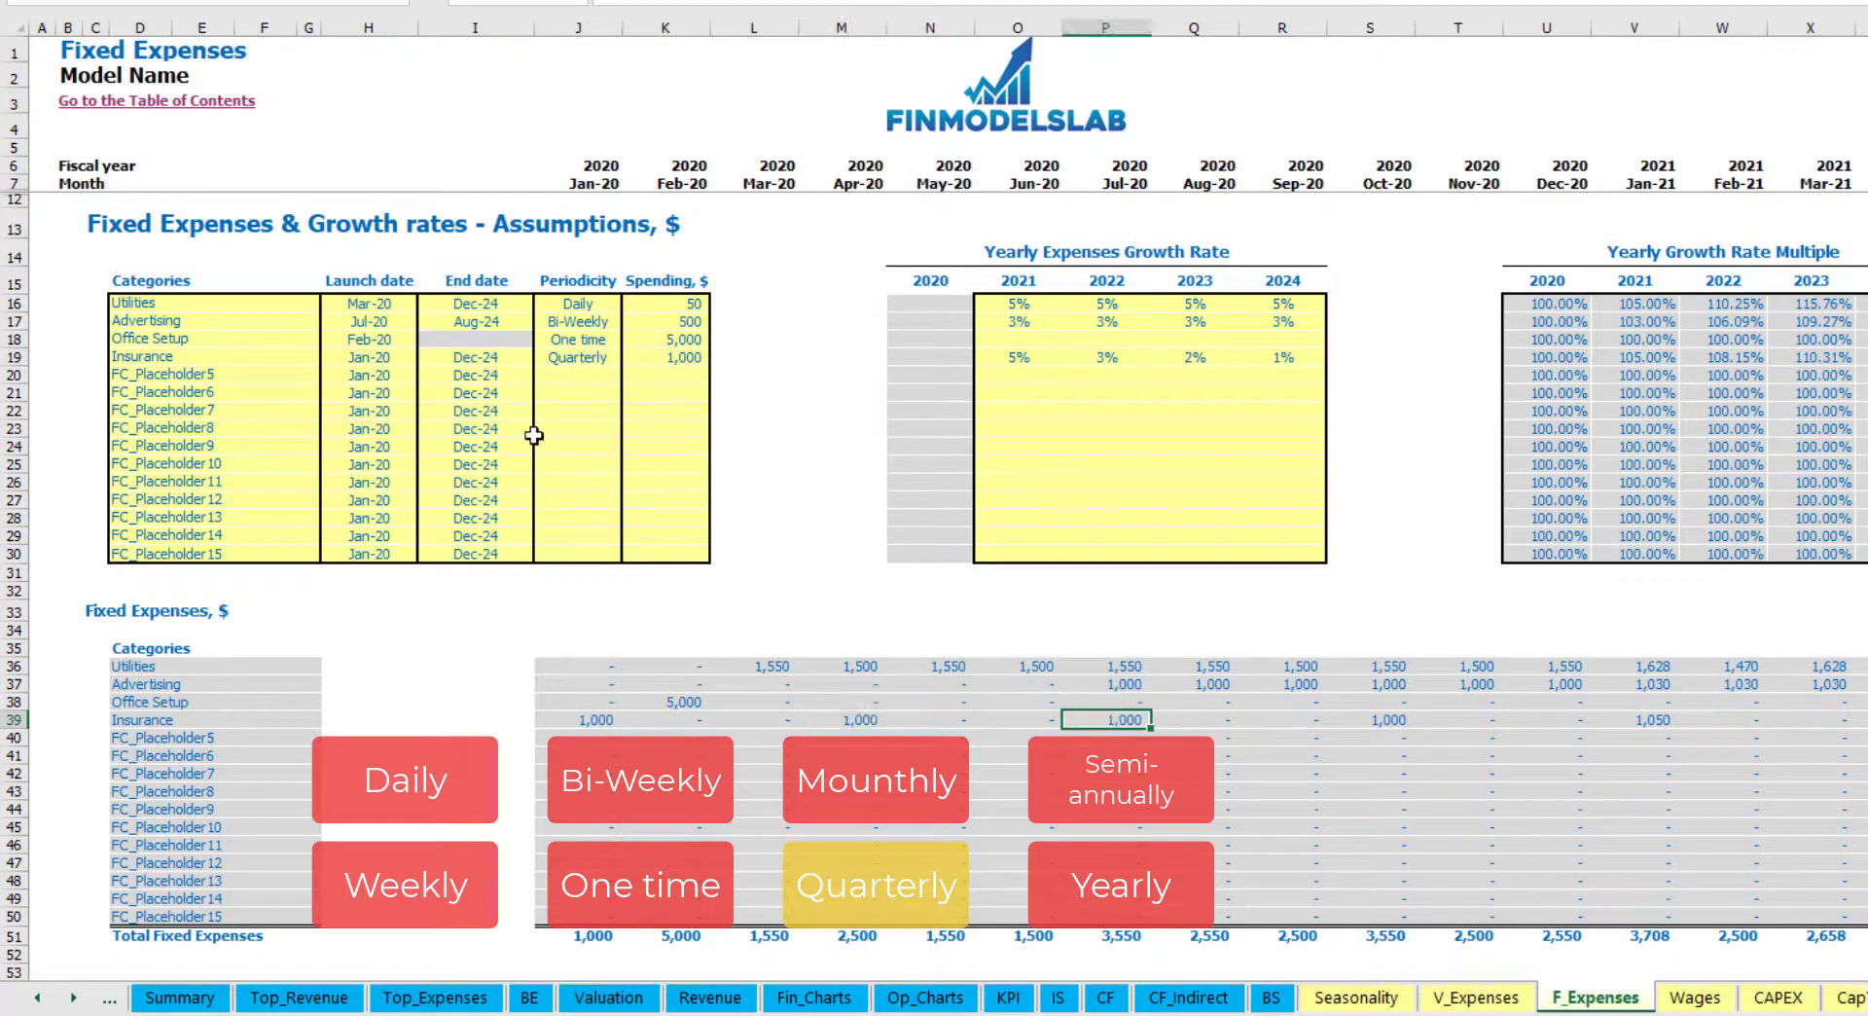
# Step: Set the Insurance launch date to Feb-20
pyautogui.click(397, 357)
pyautogui.click(426, 357)
pyautogui.click(387, 392)
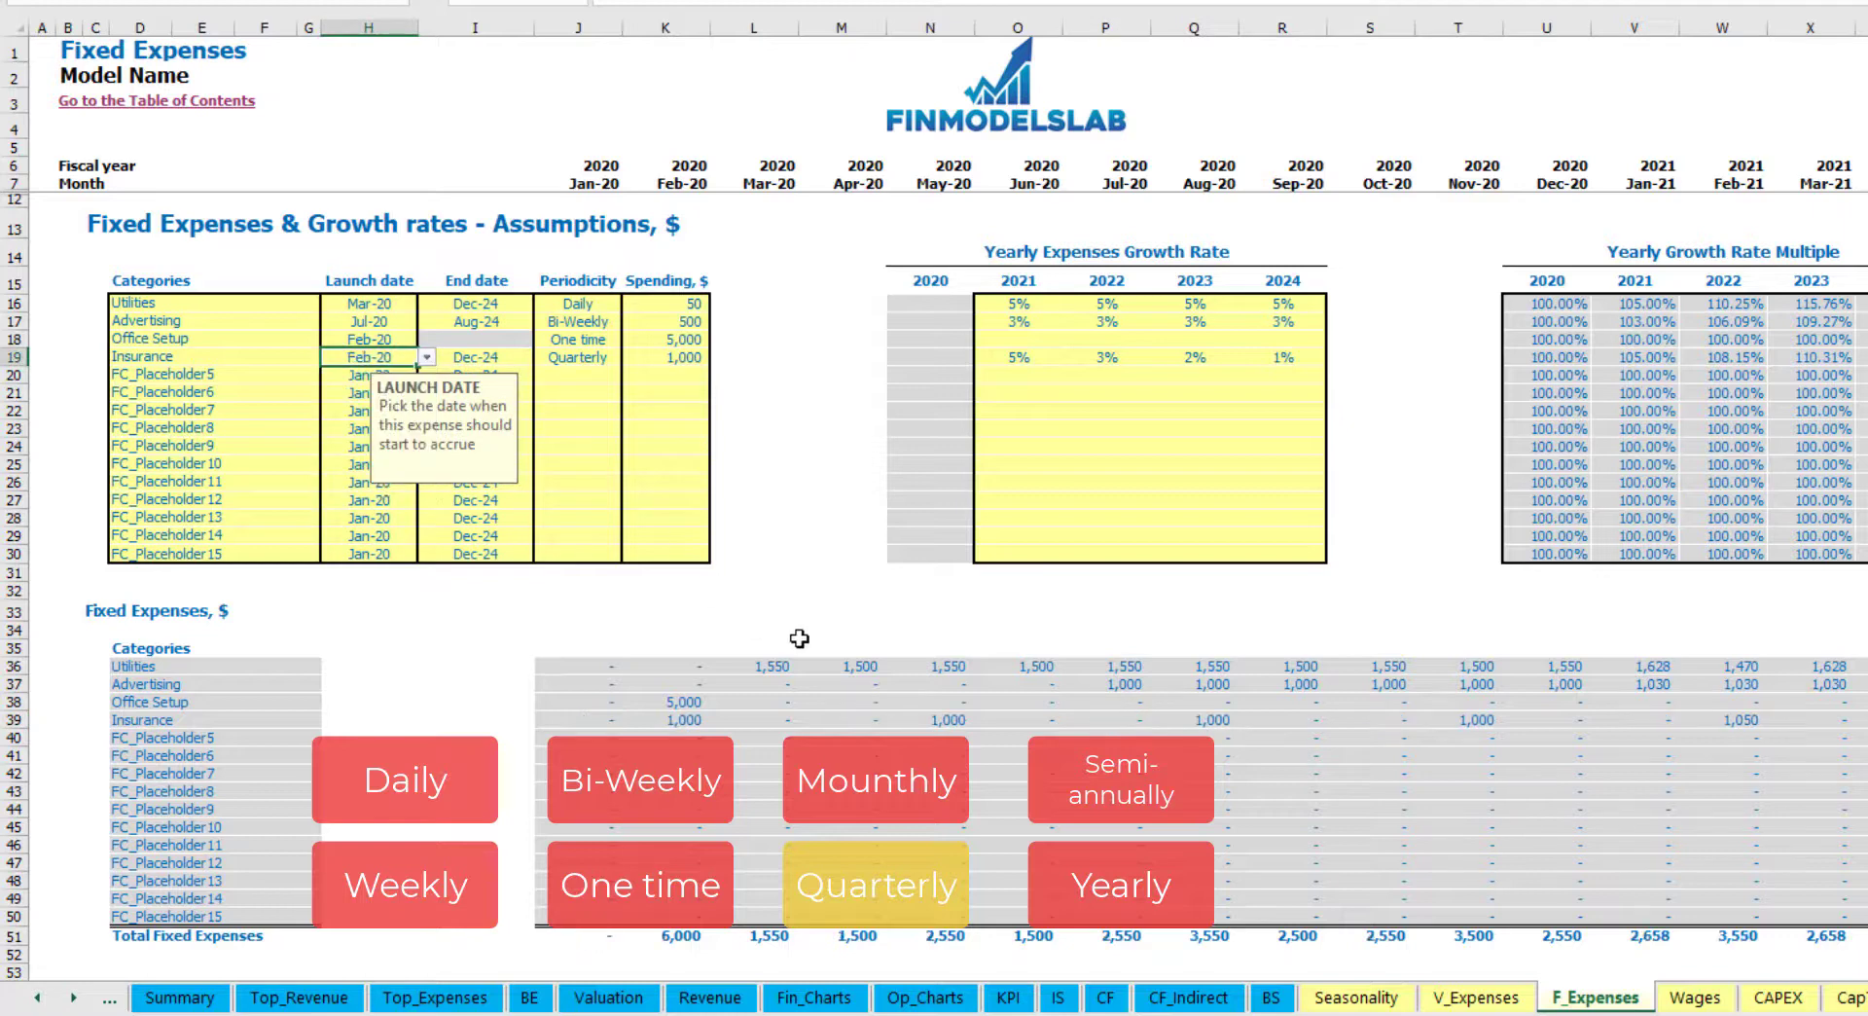
# Step: Check the quarterly Insurance amounts for February, May and August 2020 in the monthly fixed expenses table
pyautogui.click(681, 720)
pyautogui.click(946, 720)
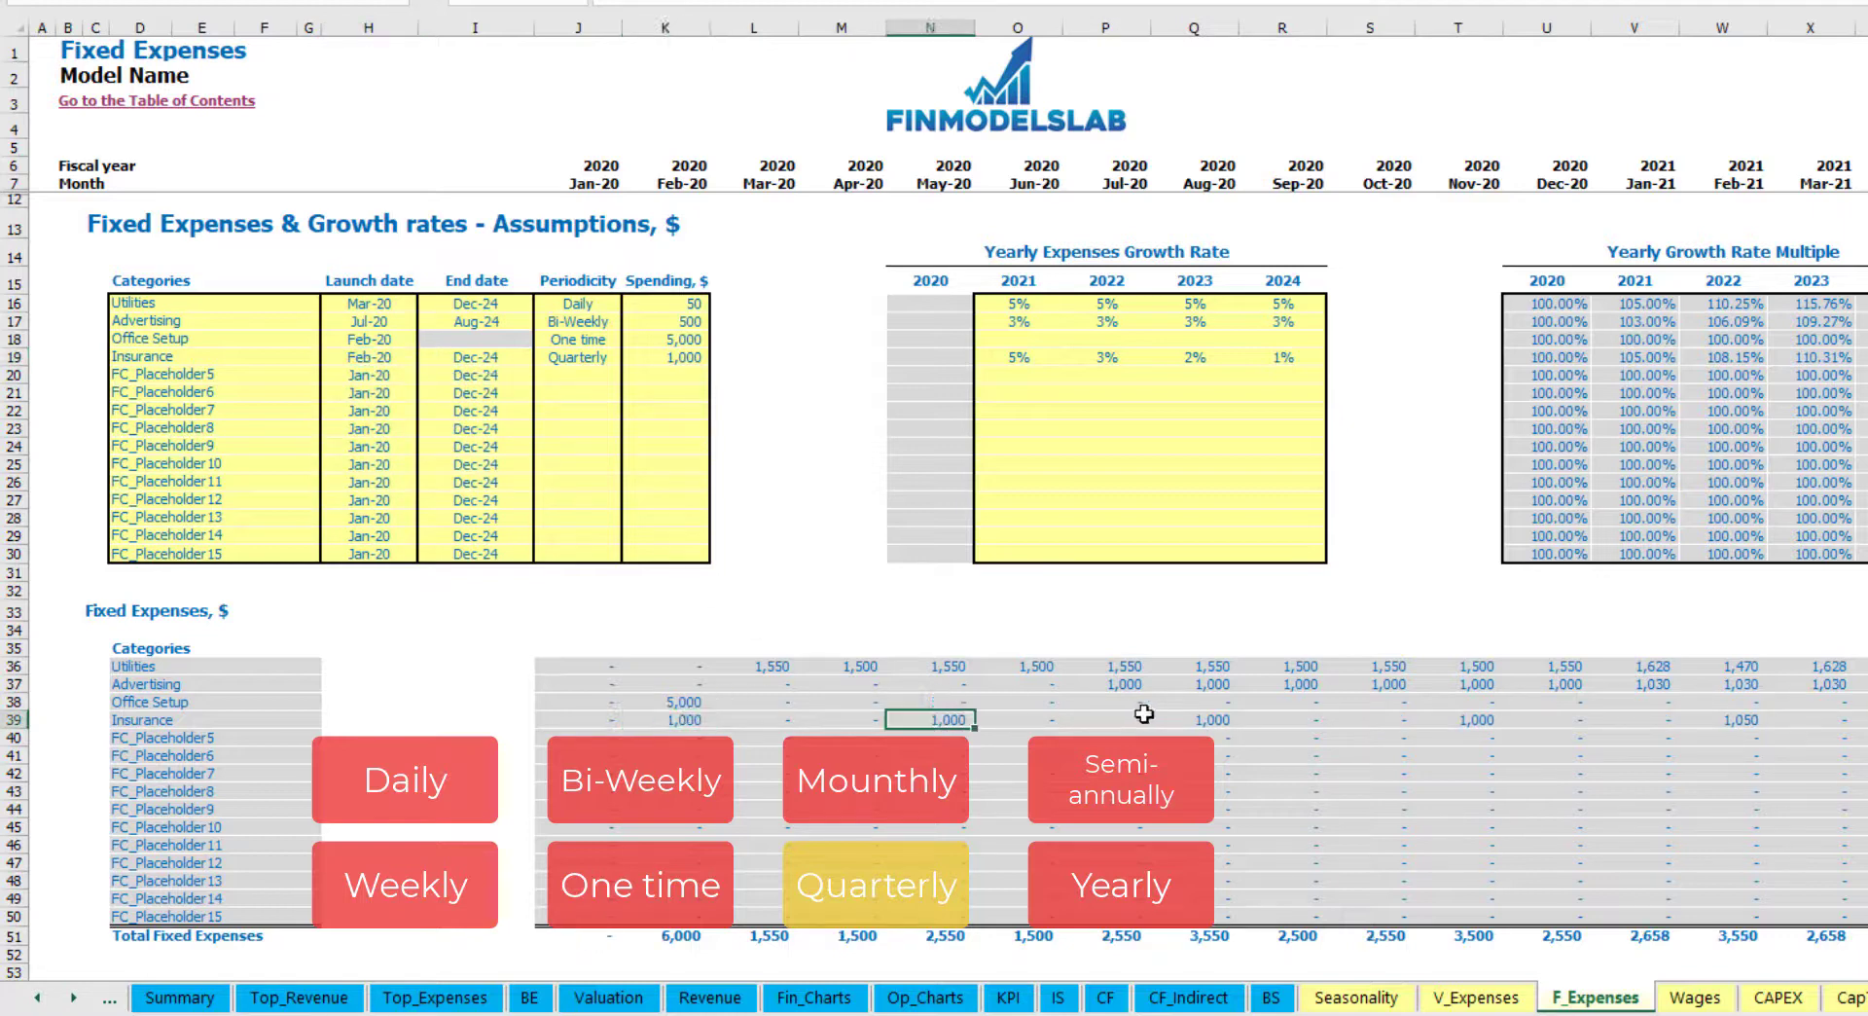
pyautogui.click(1213, 719)
pyautogui.click(662, 721)
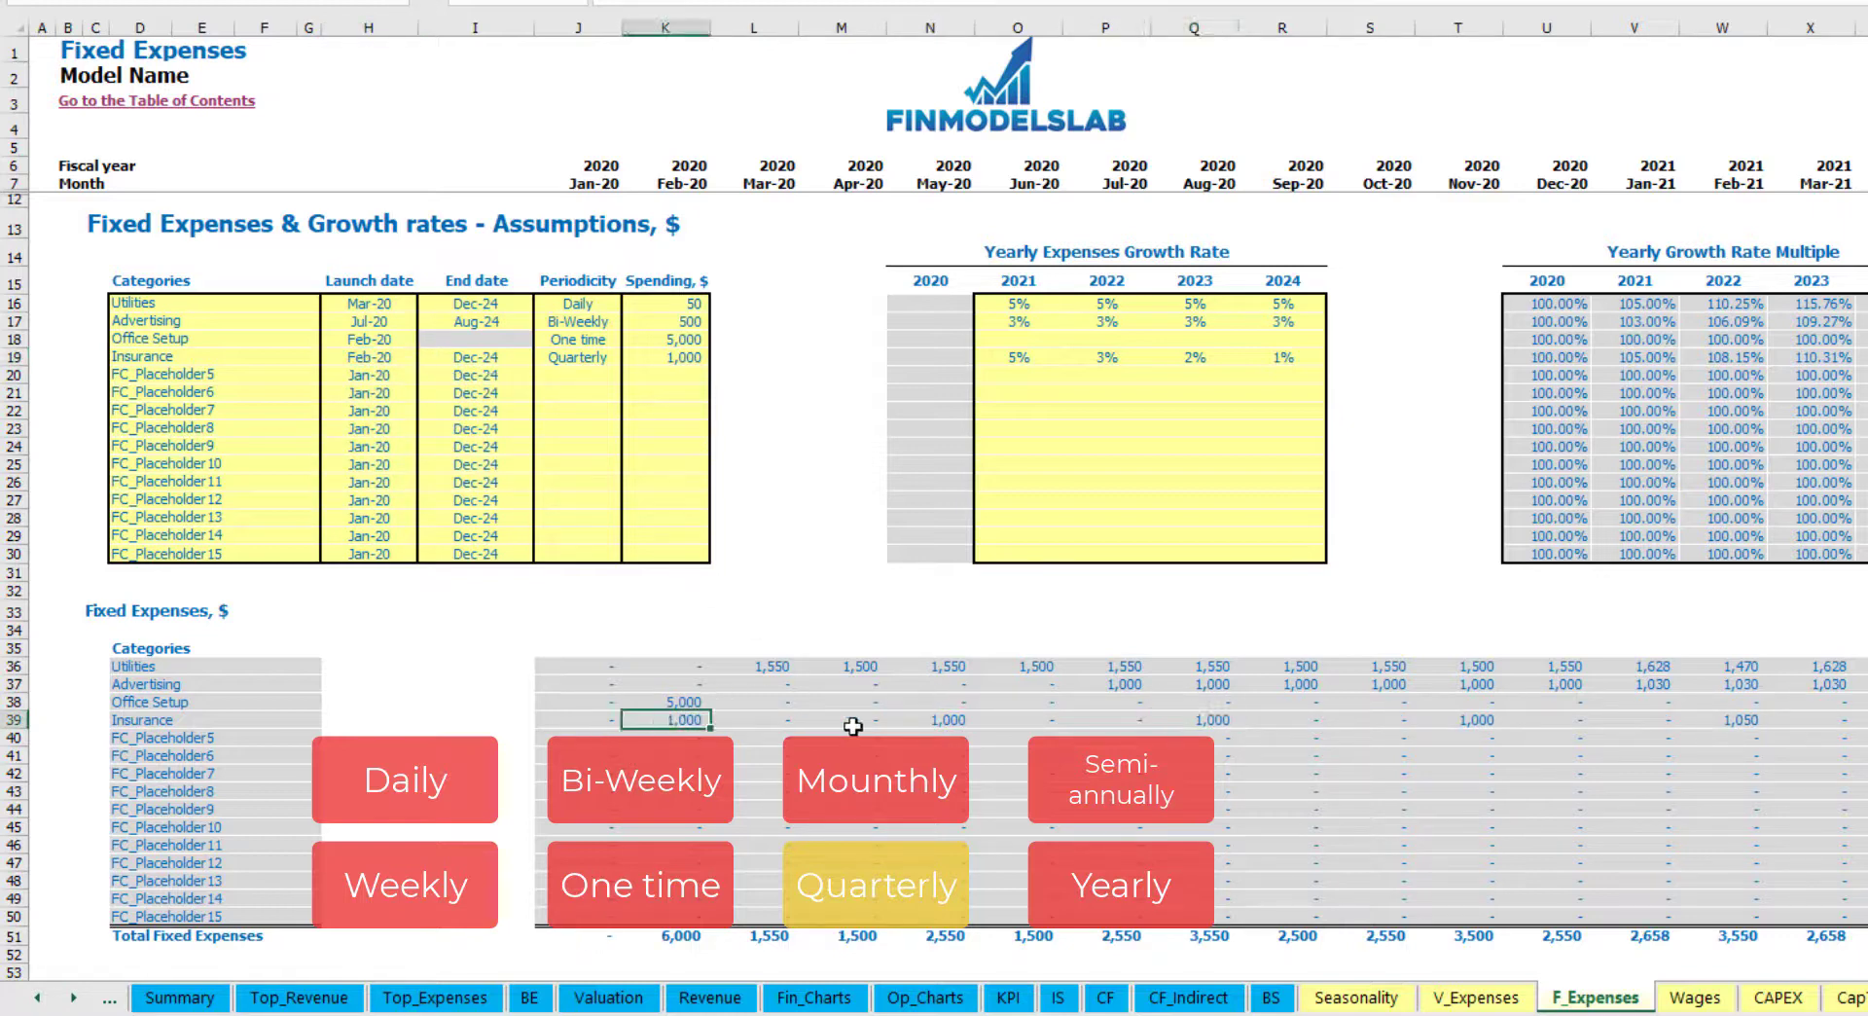
pyautogui.click(946, 720)
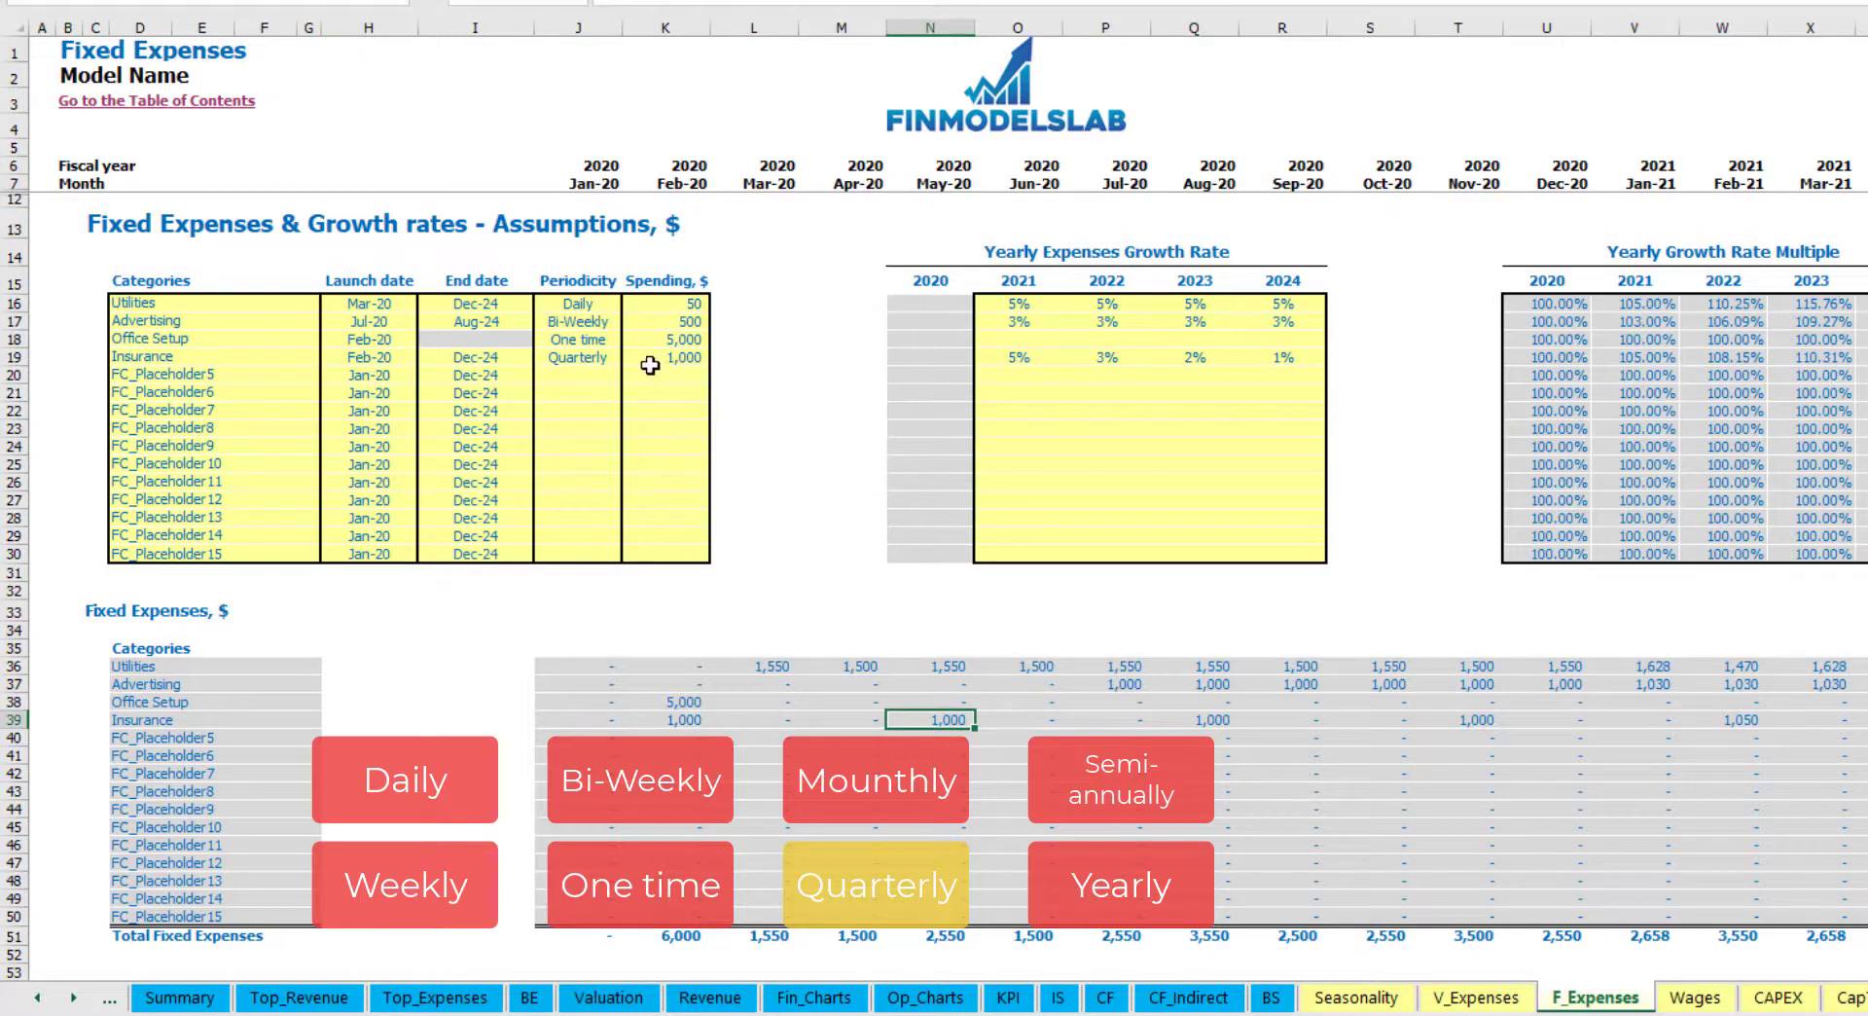
# Step: Change the Insurance periodicity to Semi-Annually and check its monthly amounts from February 2020 to February 2021
pyautogui.click(608, 358)
pyautogui.click(630, 357)
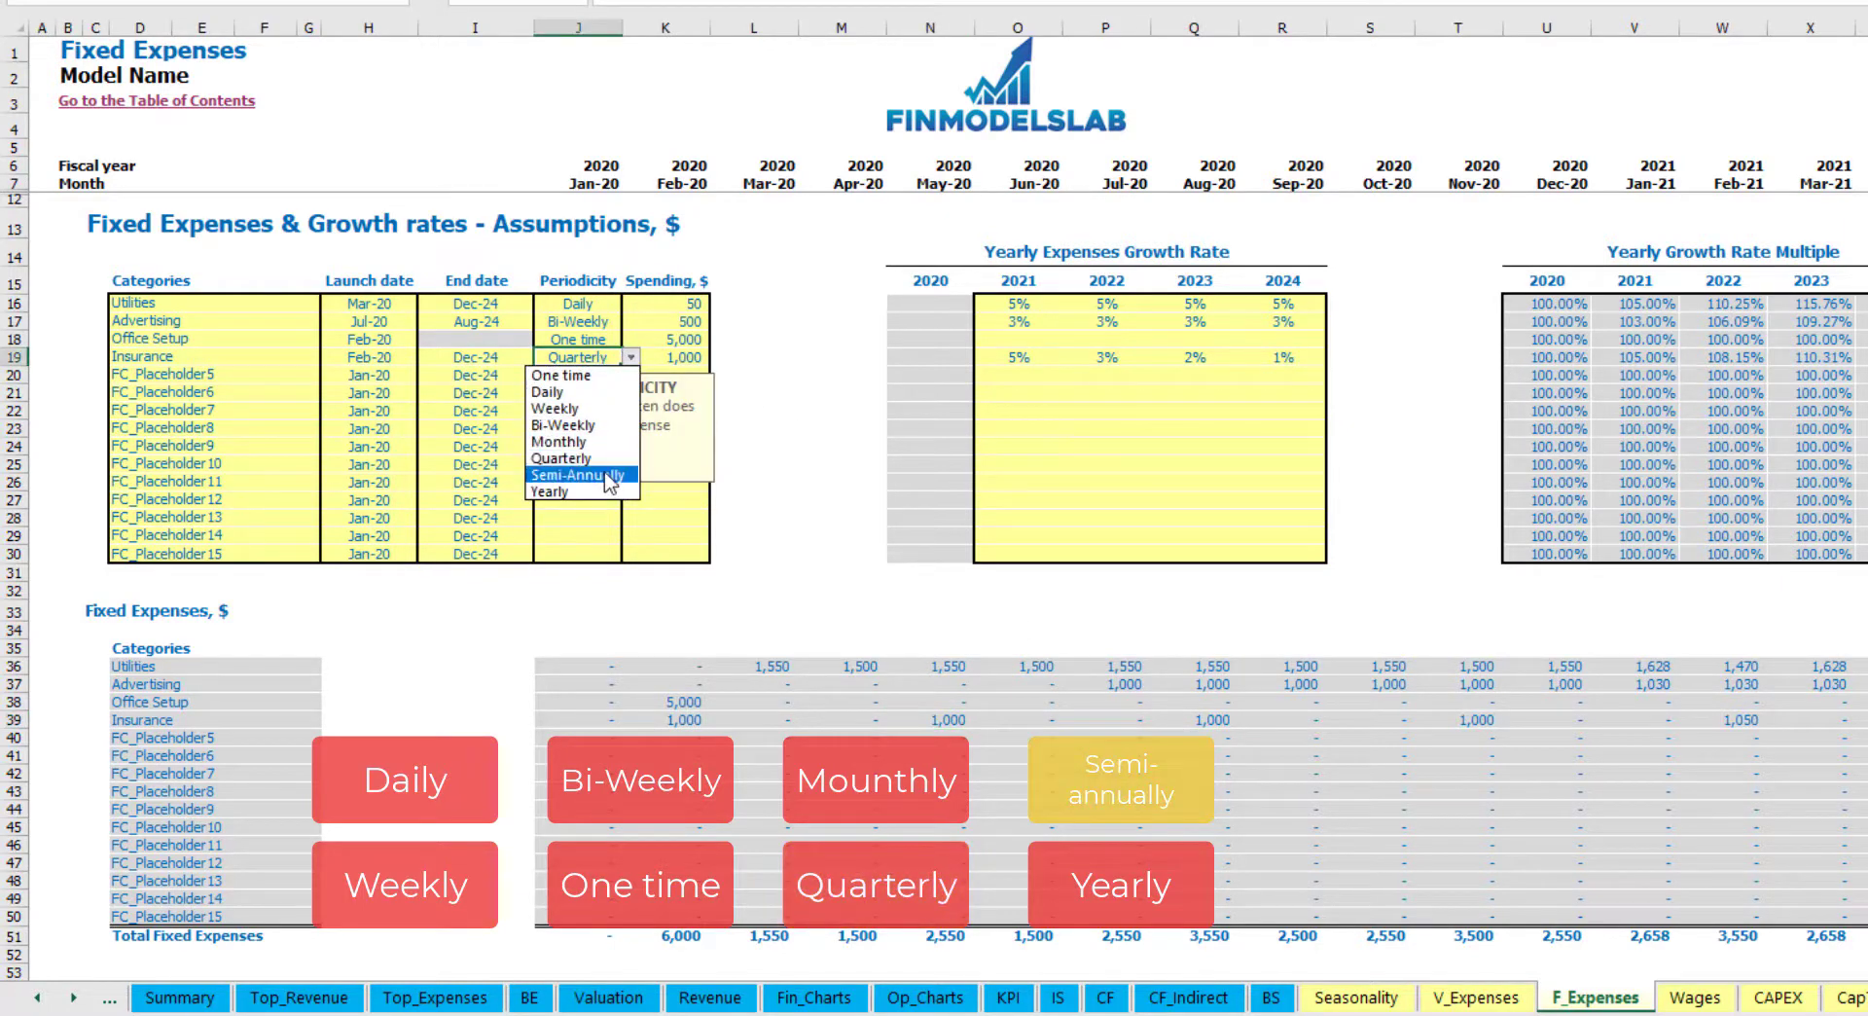
pyautogui.click(577, 475)
pyautogui.moveTo(678, 724); pyautogui.dragTo(1652, 722)
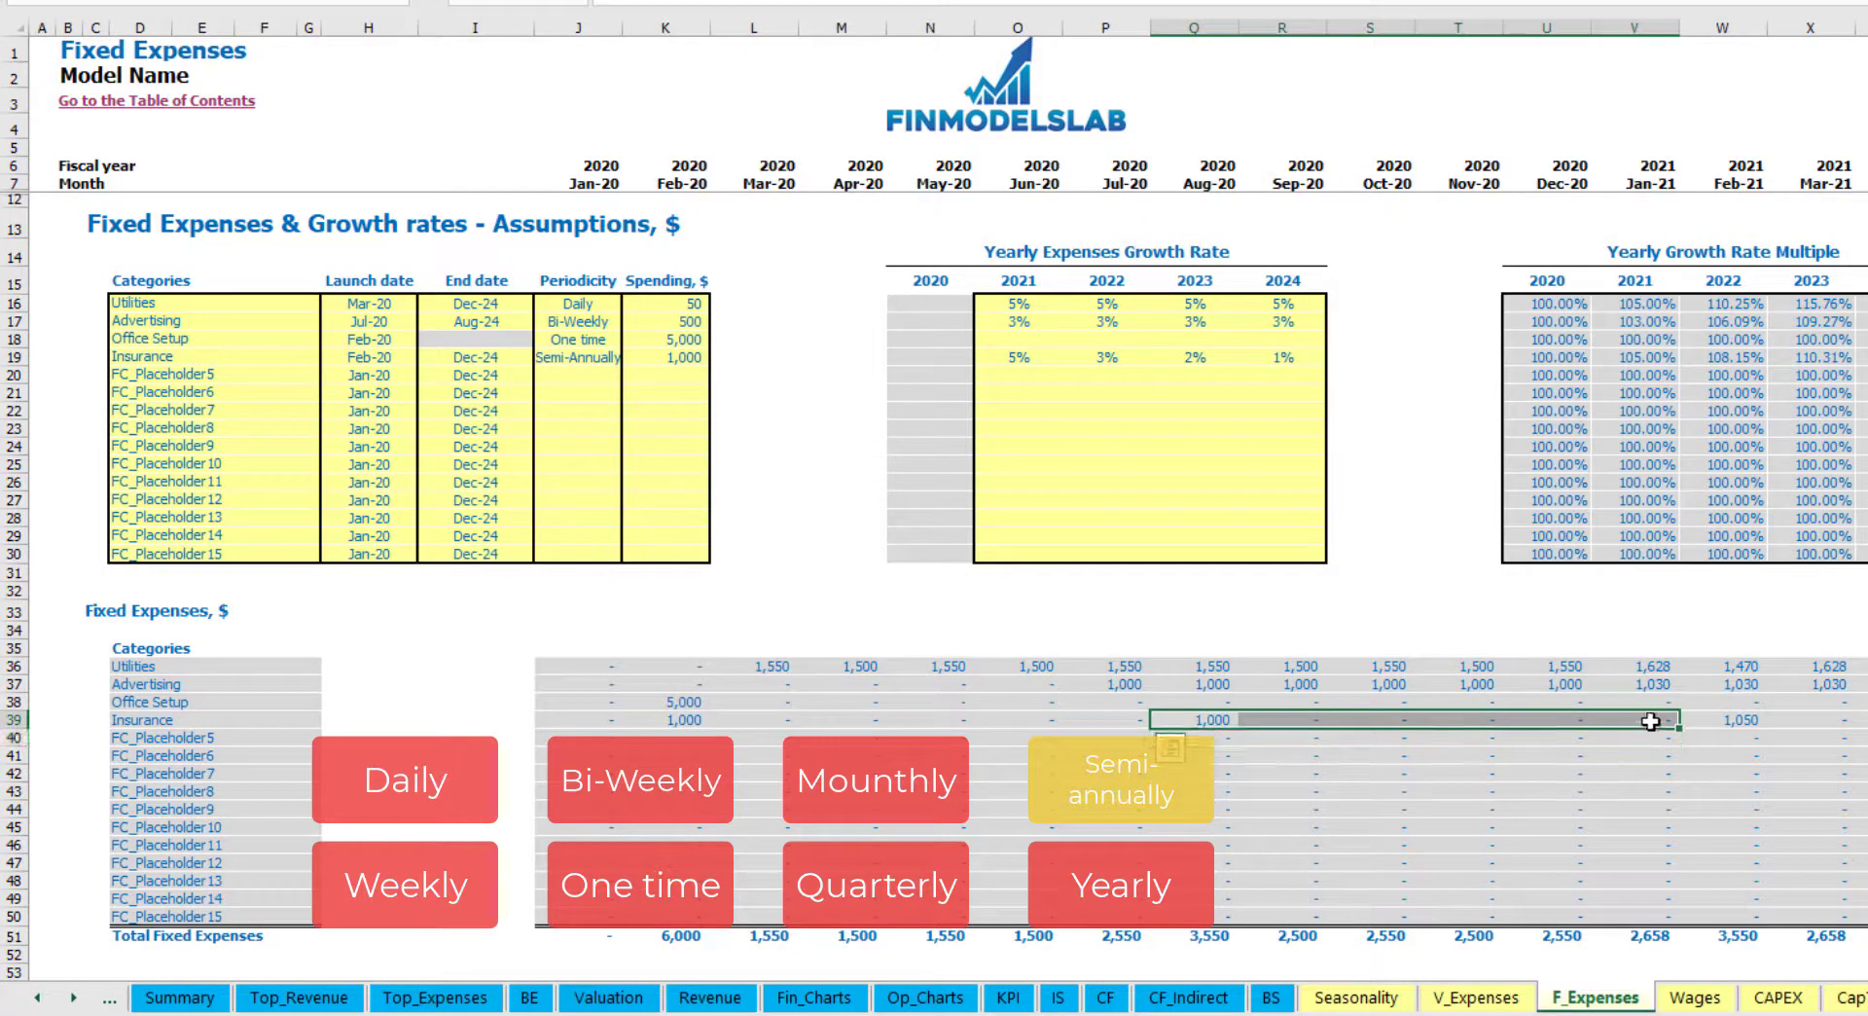
pyautogui.click(1752, 739)
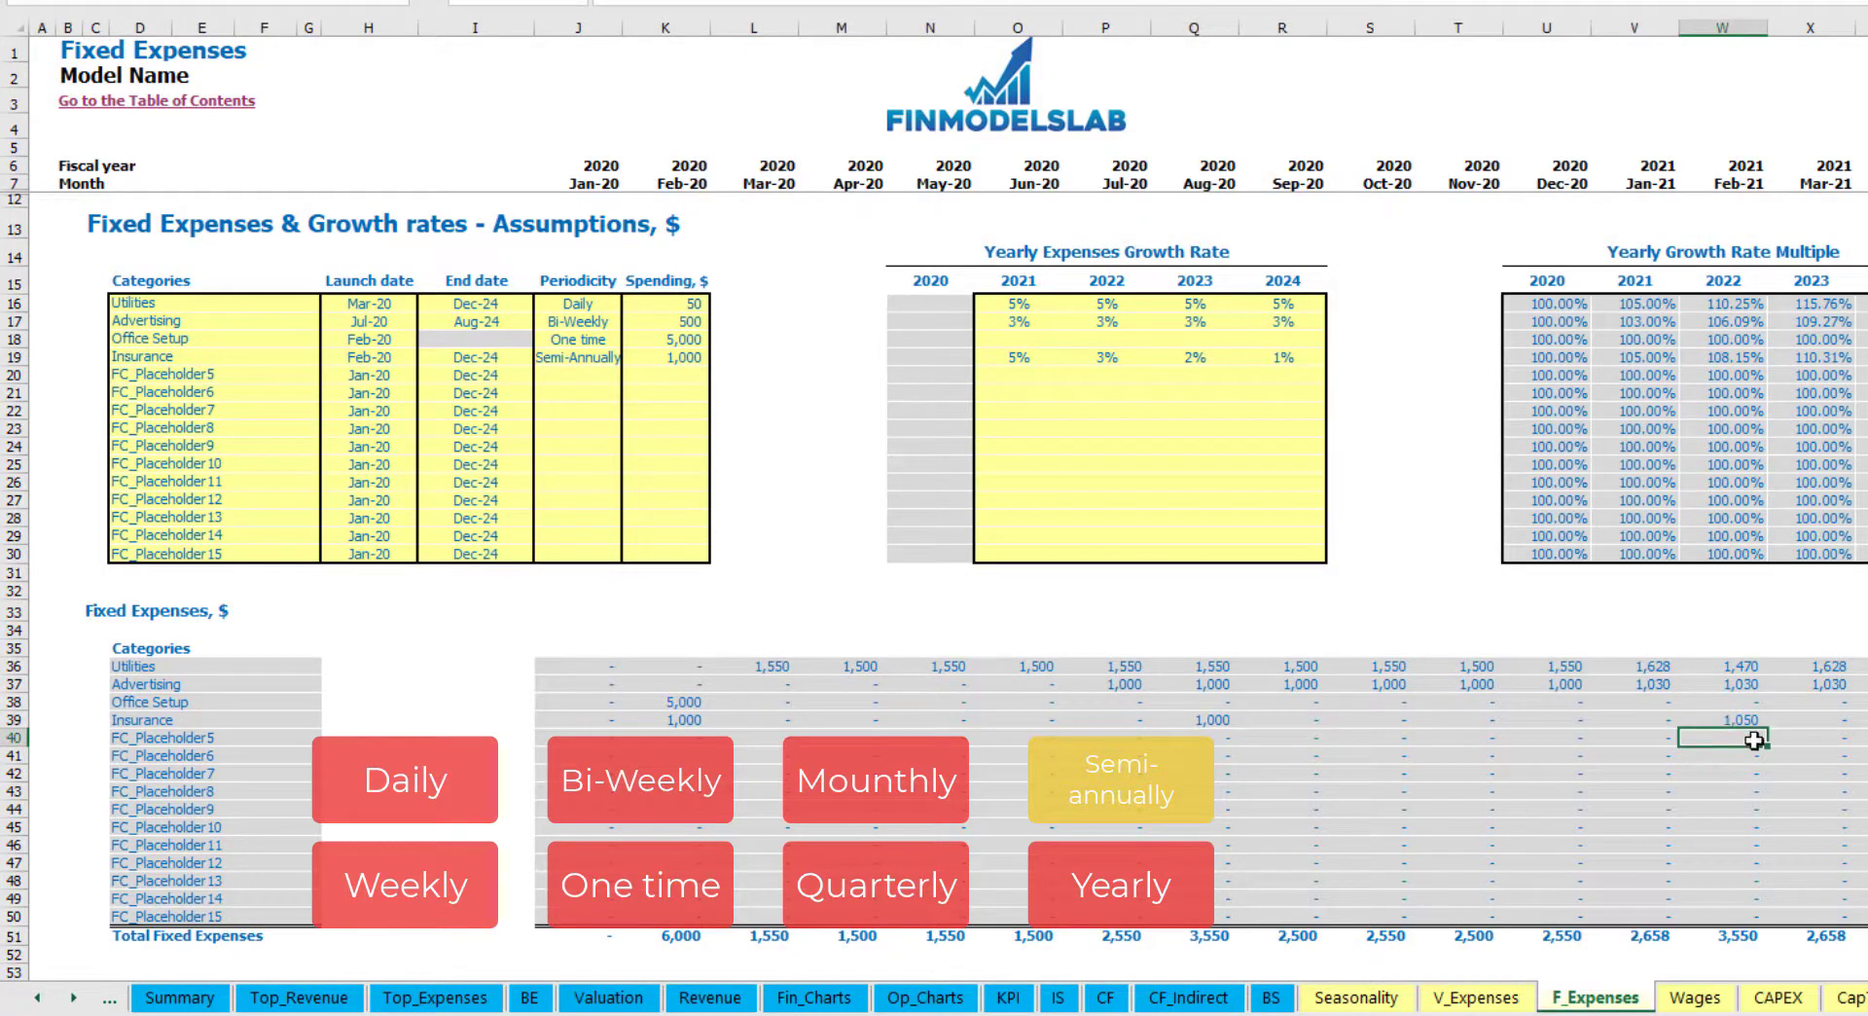
# Step: Set the Insurance periodicity to Yearly and check its monthly amounts from February 2020 to March 2021
pyautogui.click(597, 358)
pyautogui.click(630, 357)
pyautogui.click(564, 493)
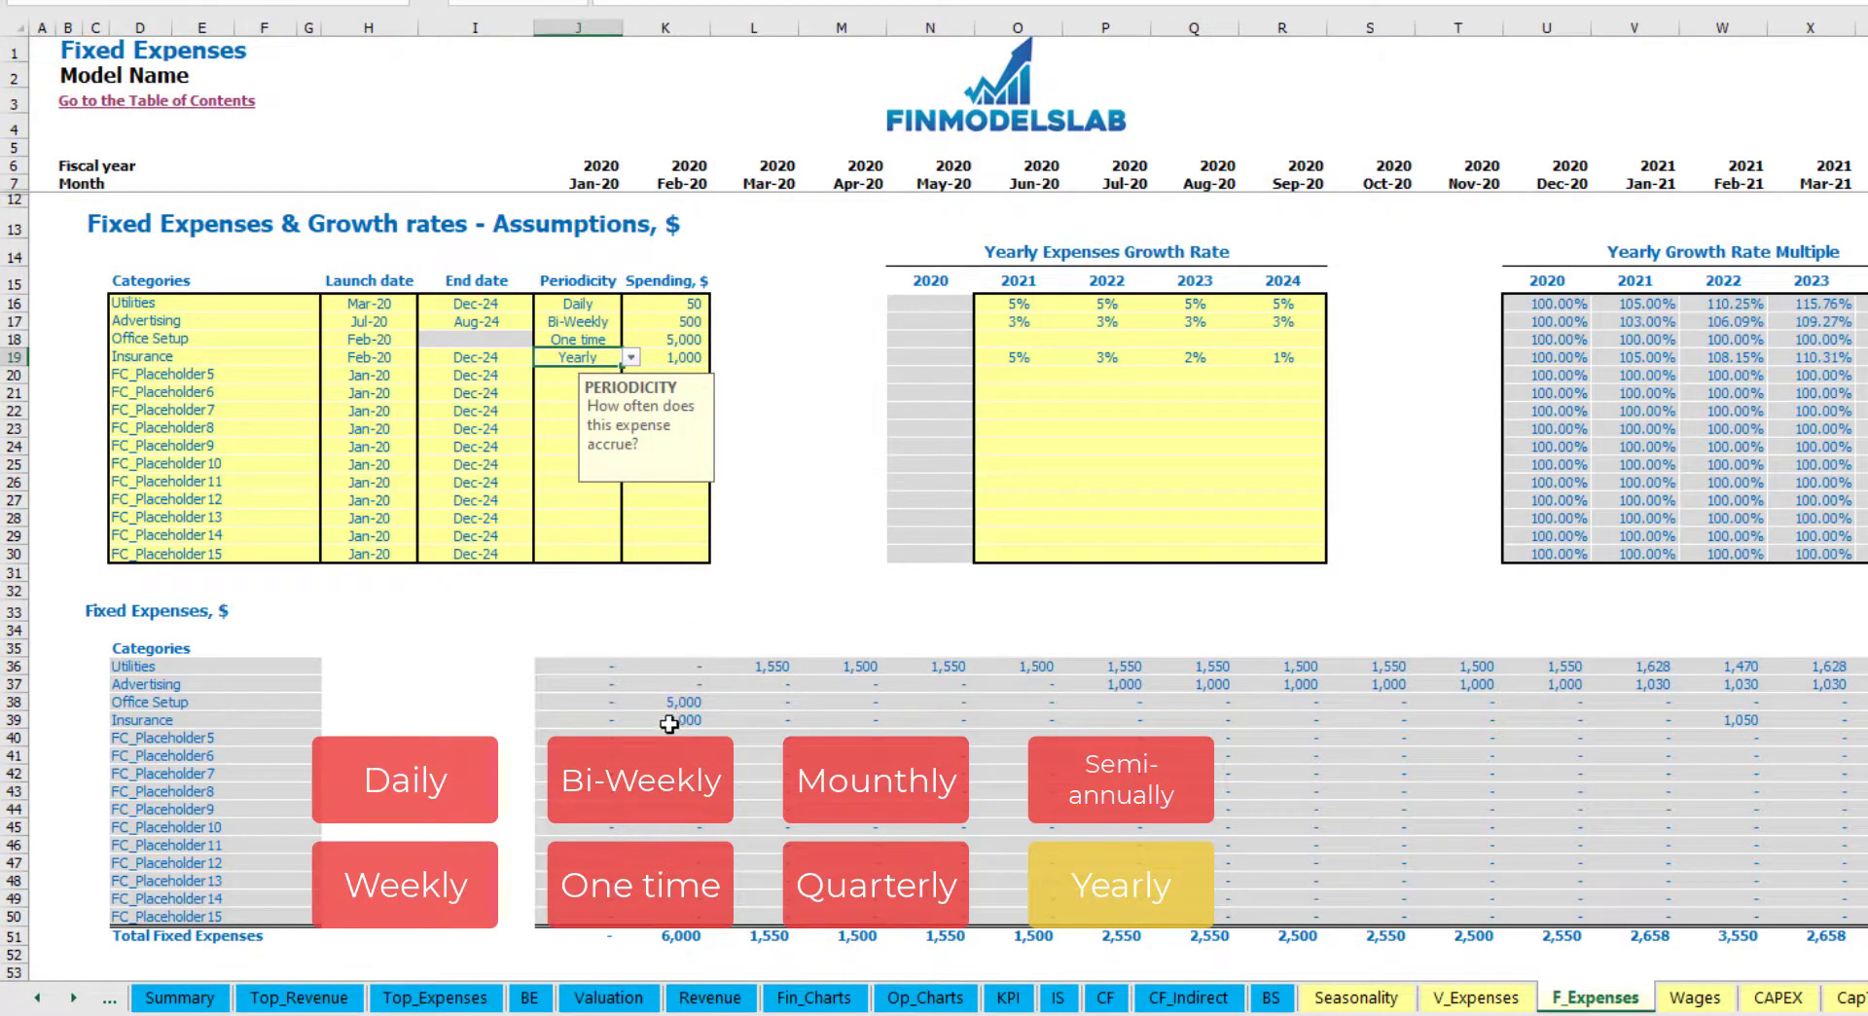
pyautogui.moveTo(674, 722); pyautogui.dragTo(1812, 722)
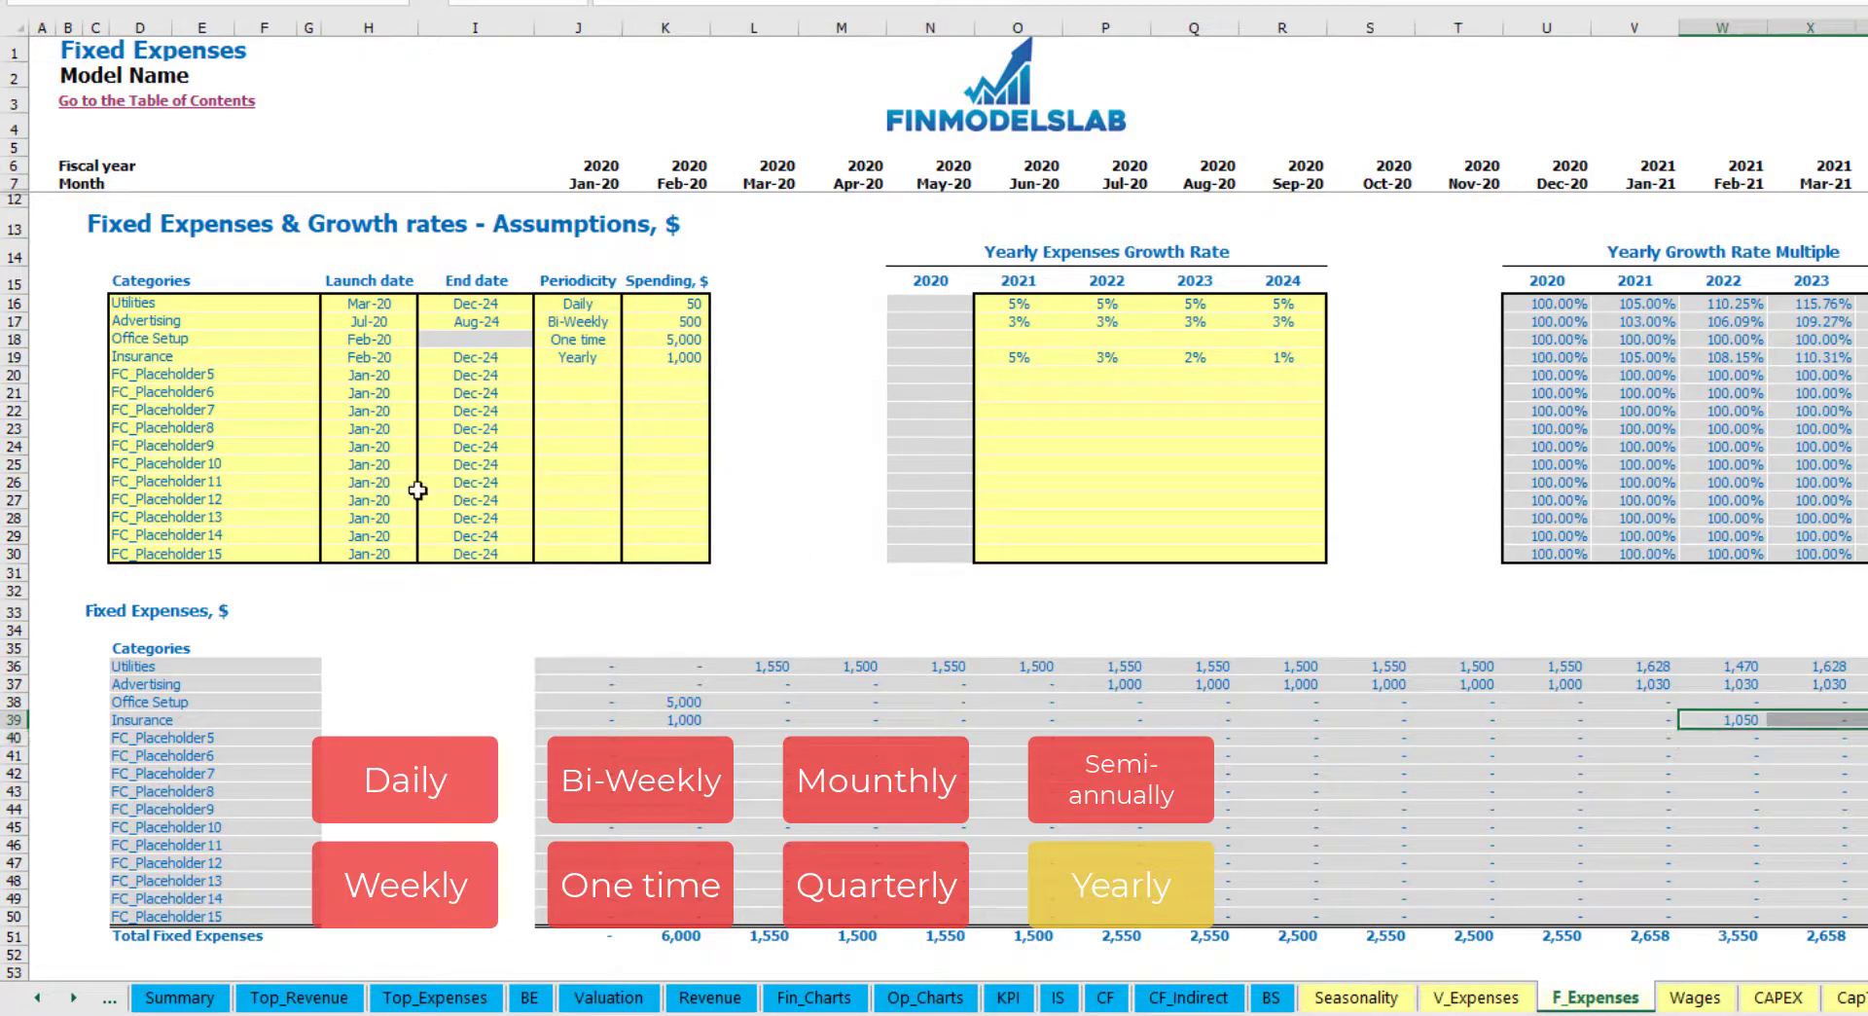
# Step: Review the Insurance launch and end dates and the monthly fixed expenses of all categories
pyautogui.click(385, 359)
pyautogui.click(477, 357)
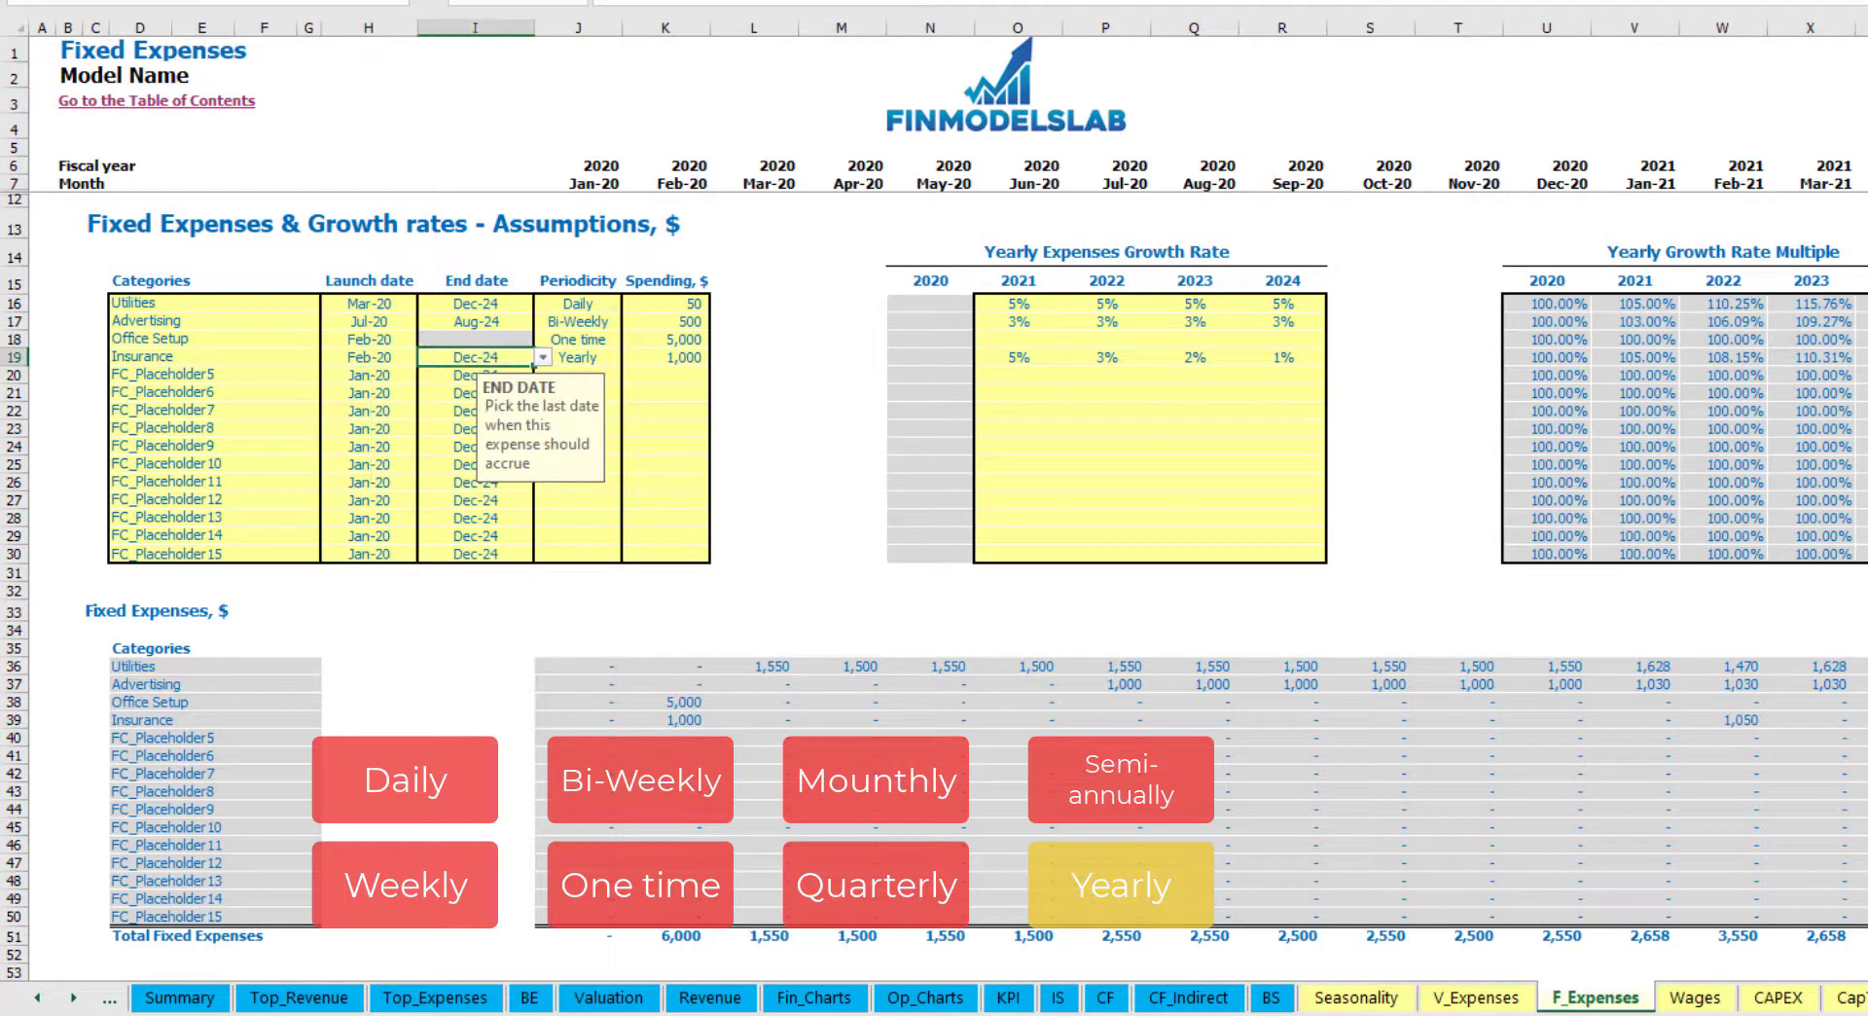
pyautogui.click(1384, 555)
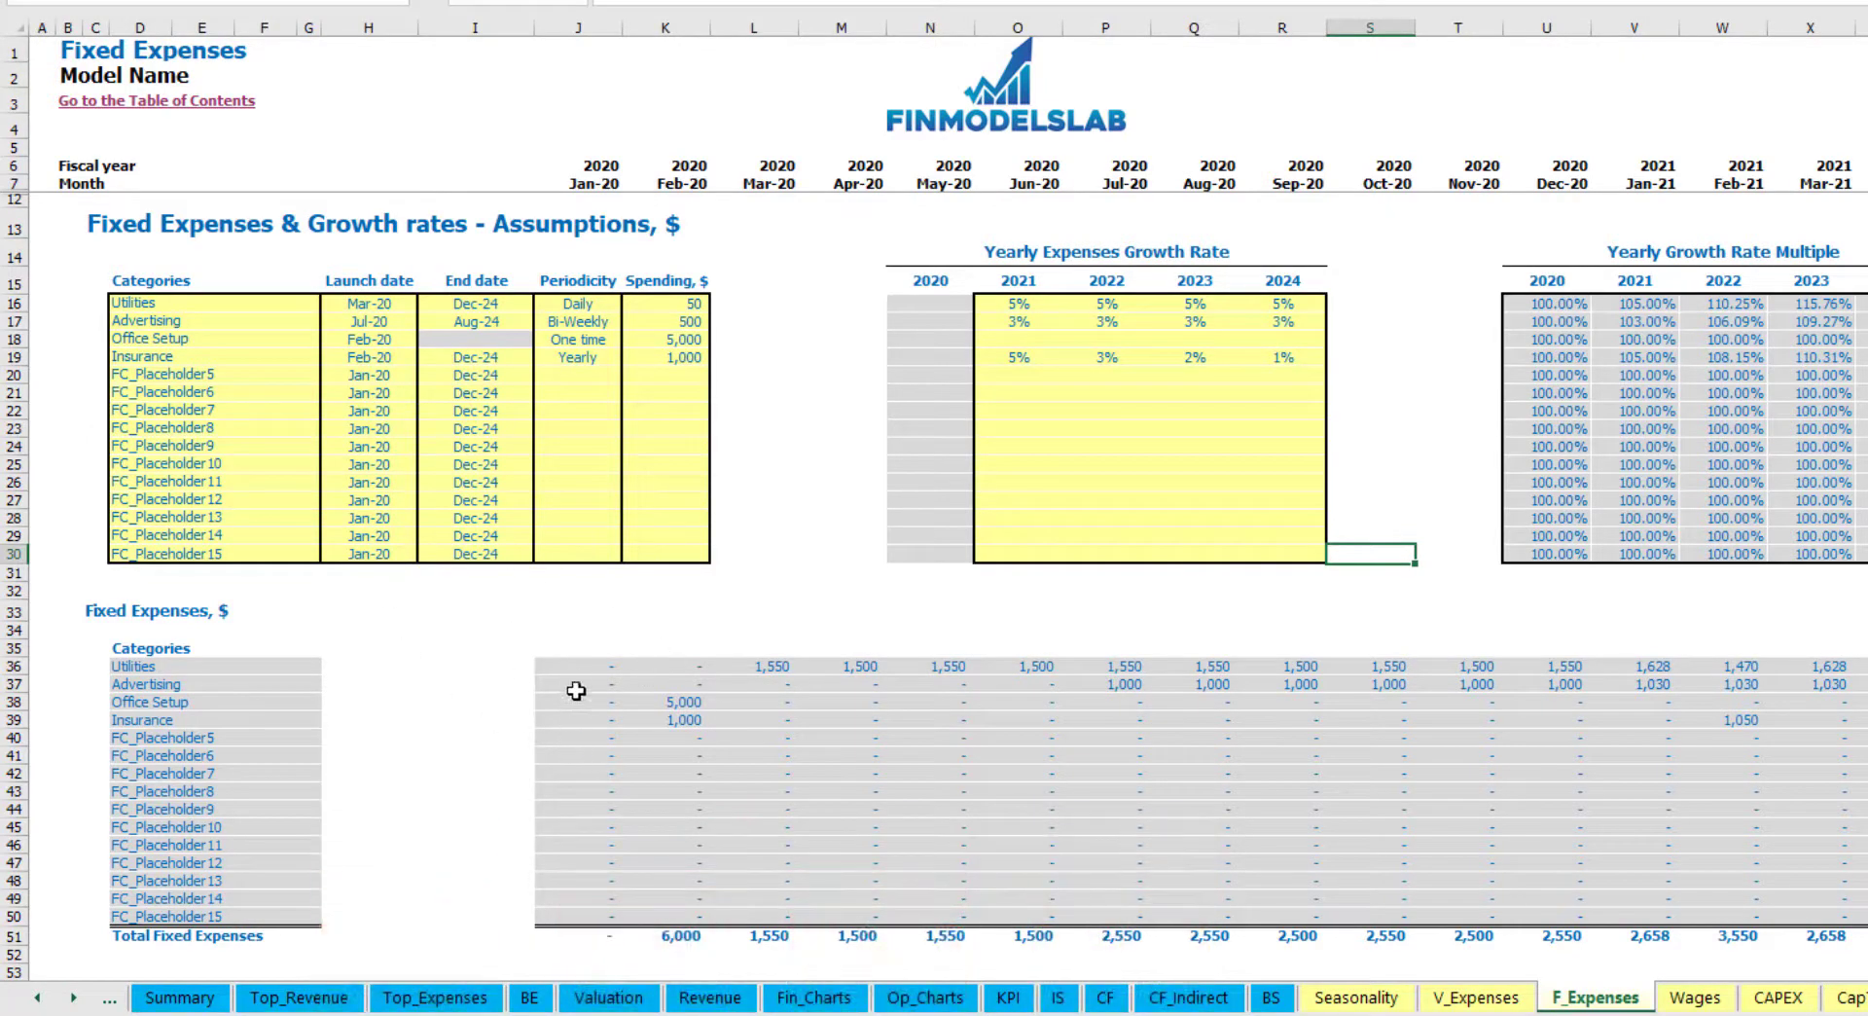
pyautogui.moveTo(576, 666); pyautogui.dragTo(579, 685)
pyautogui.moveTo(1141, 802); pyautogui.dragTo(1764, 921)
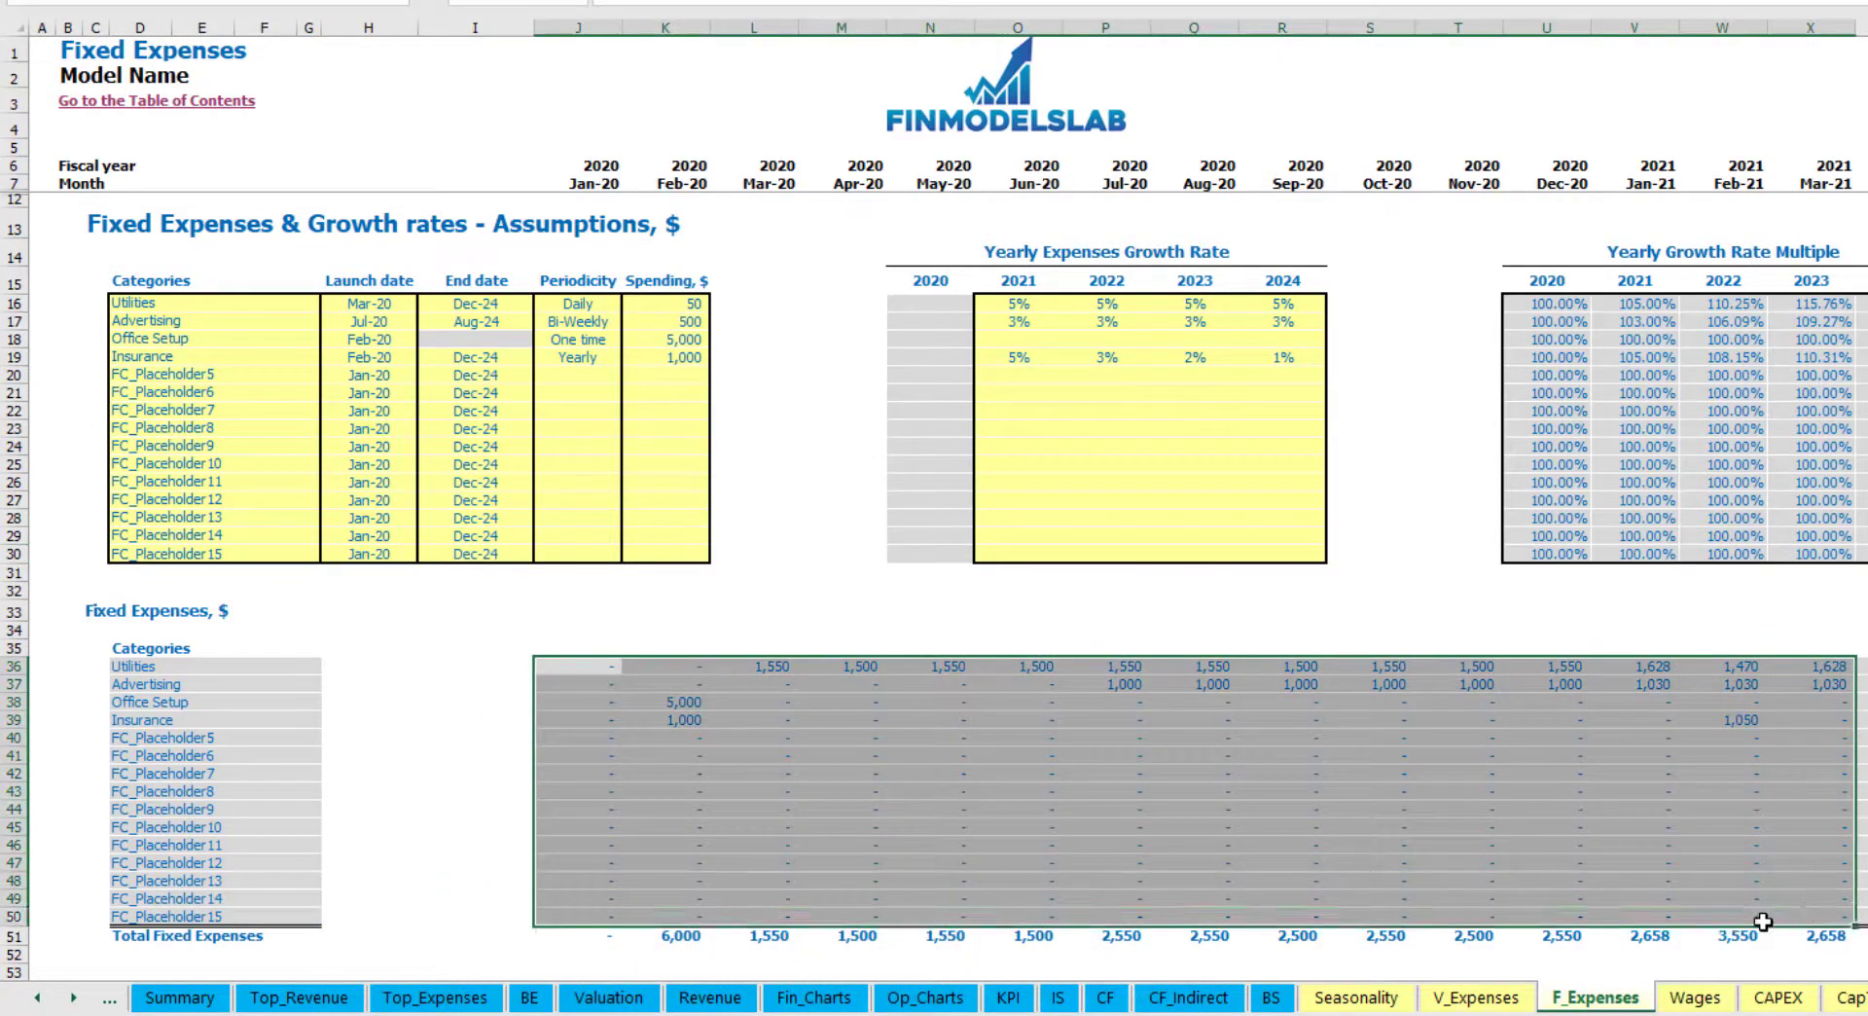
# Step: Expand the fixed expenses in the income statement and examine the category rows from Utilities to FC_Placeholder15
pyautogui.click(1055, 997)
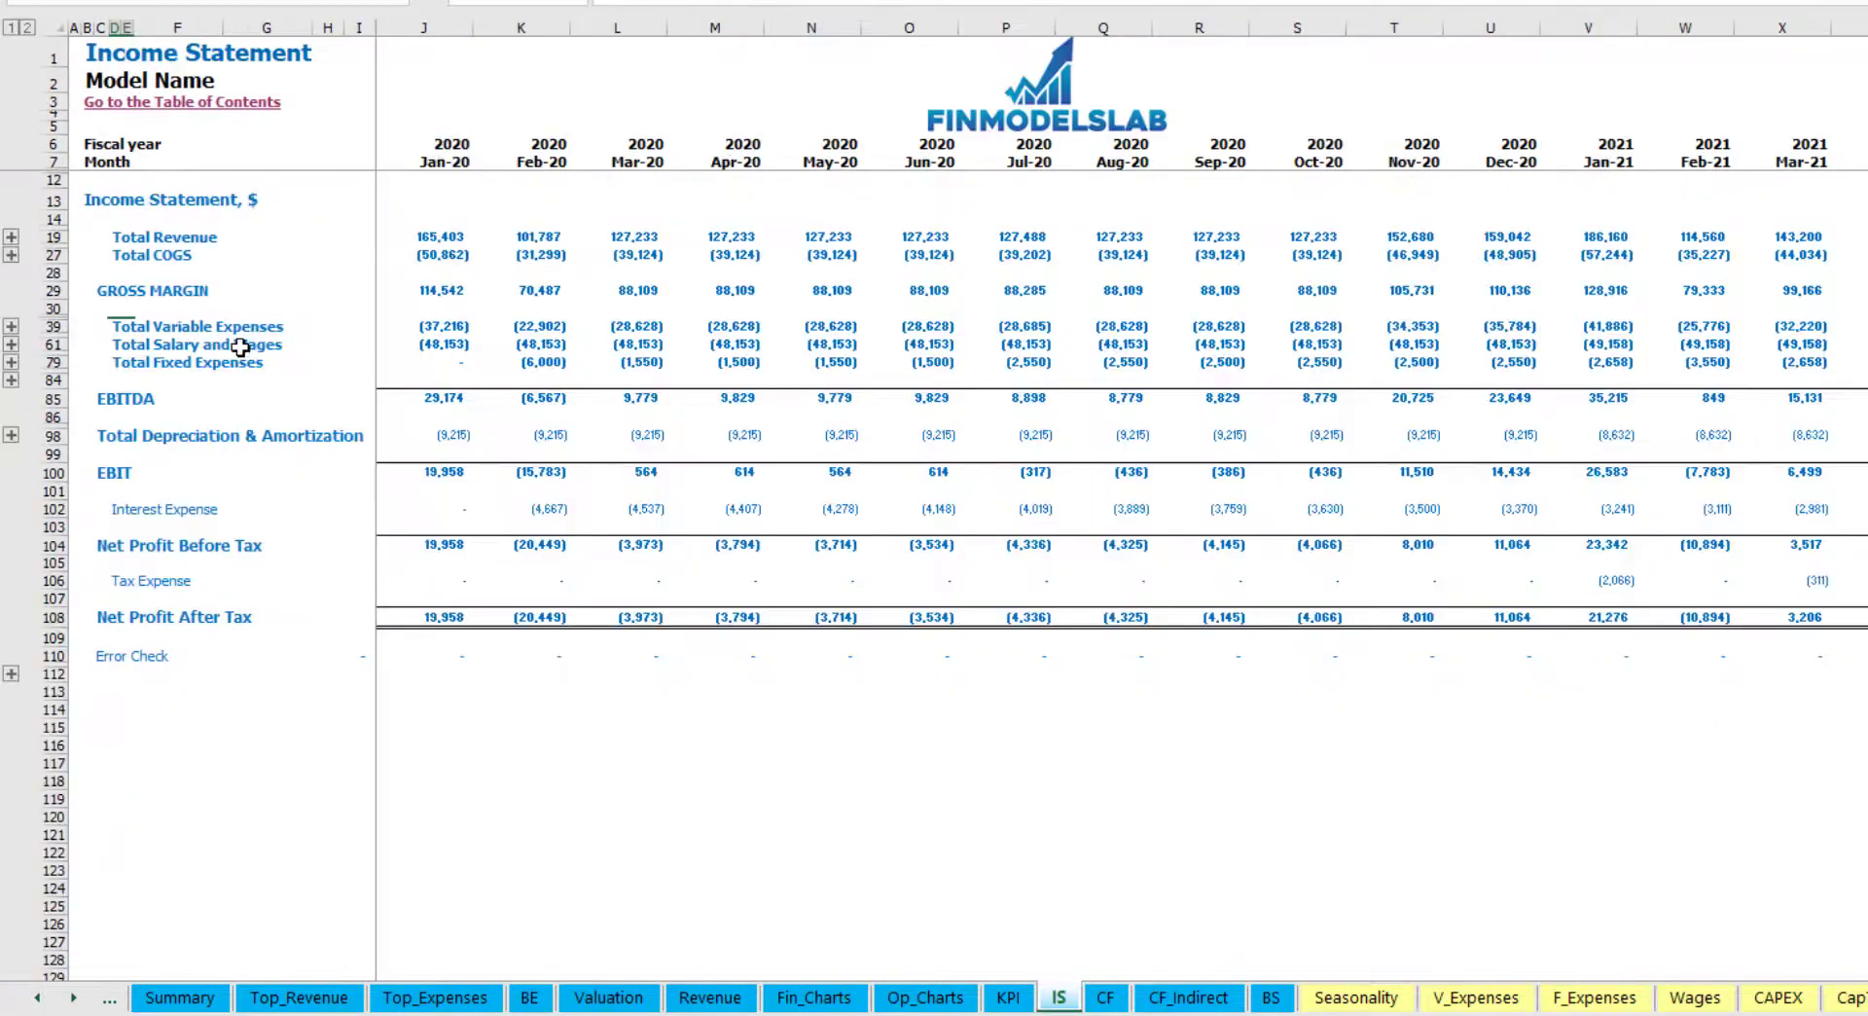
pyautogui.click(118, 363)
pyautogui.click(12, 363)
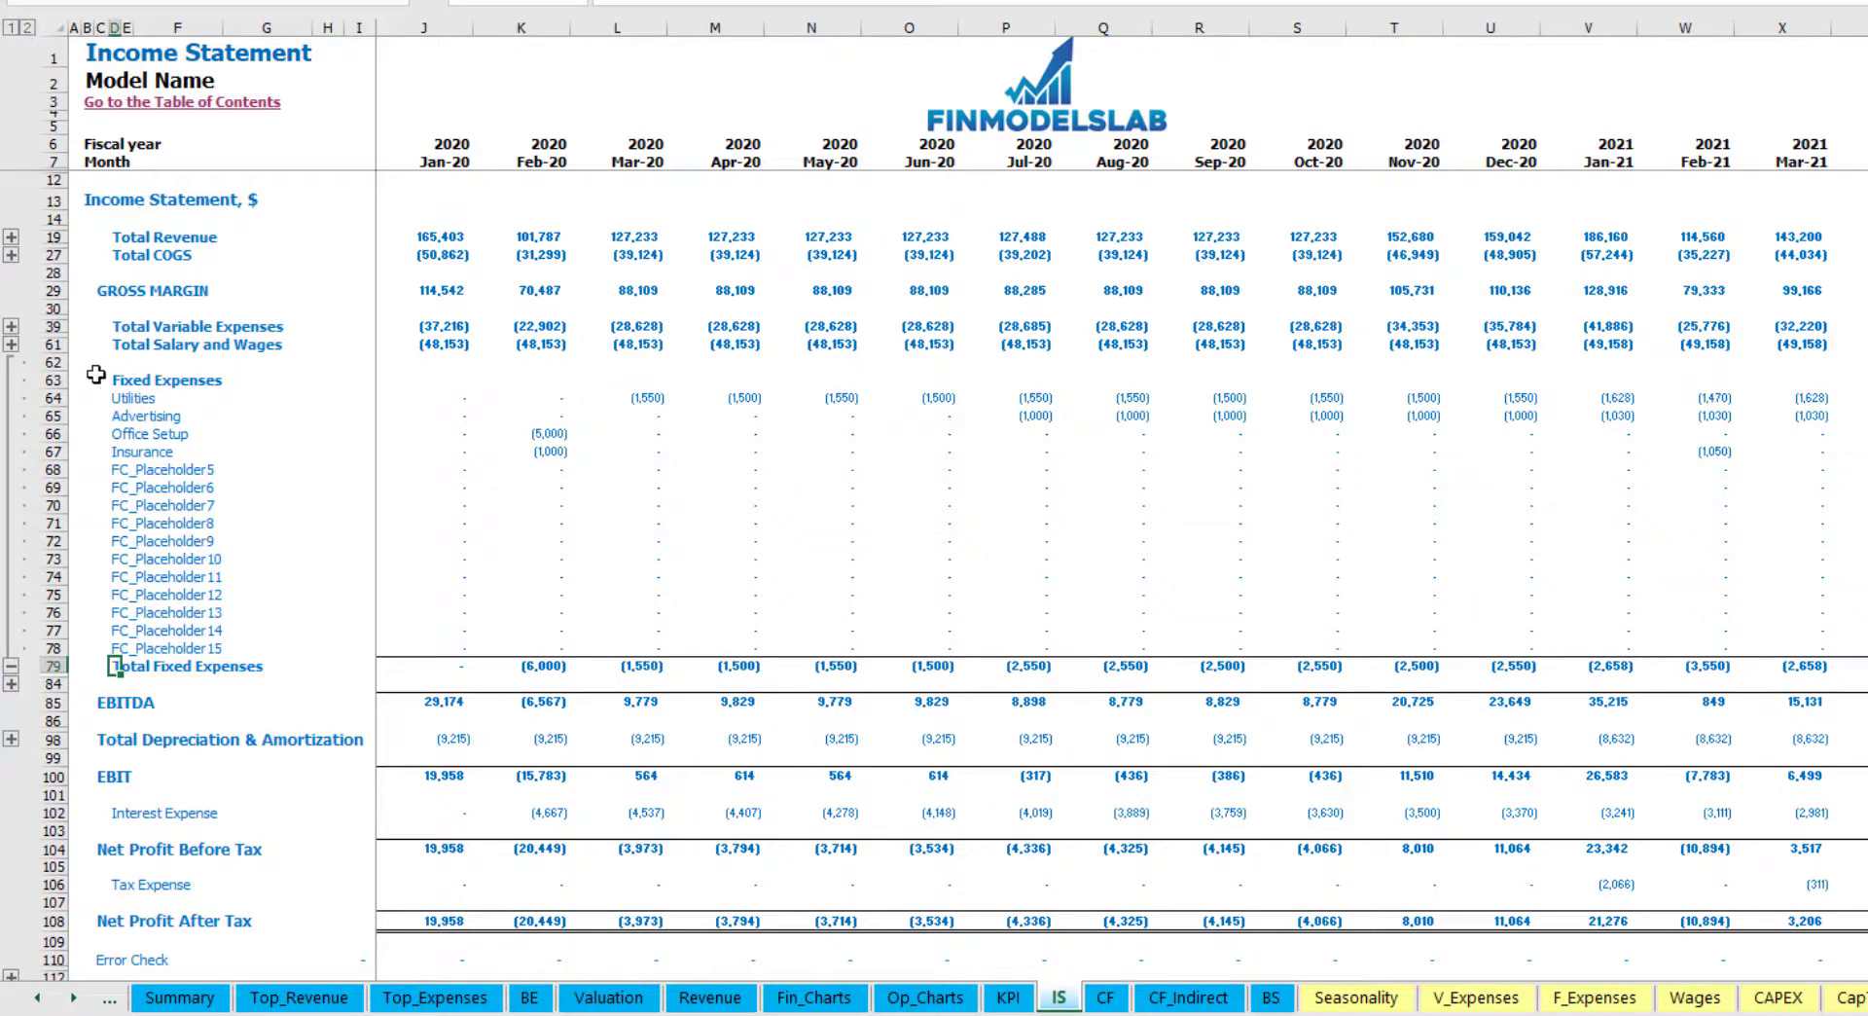
pyautogui.moveTo(54, 398); pyautogui.dragTo(61, 451)
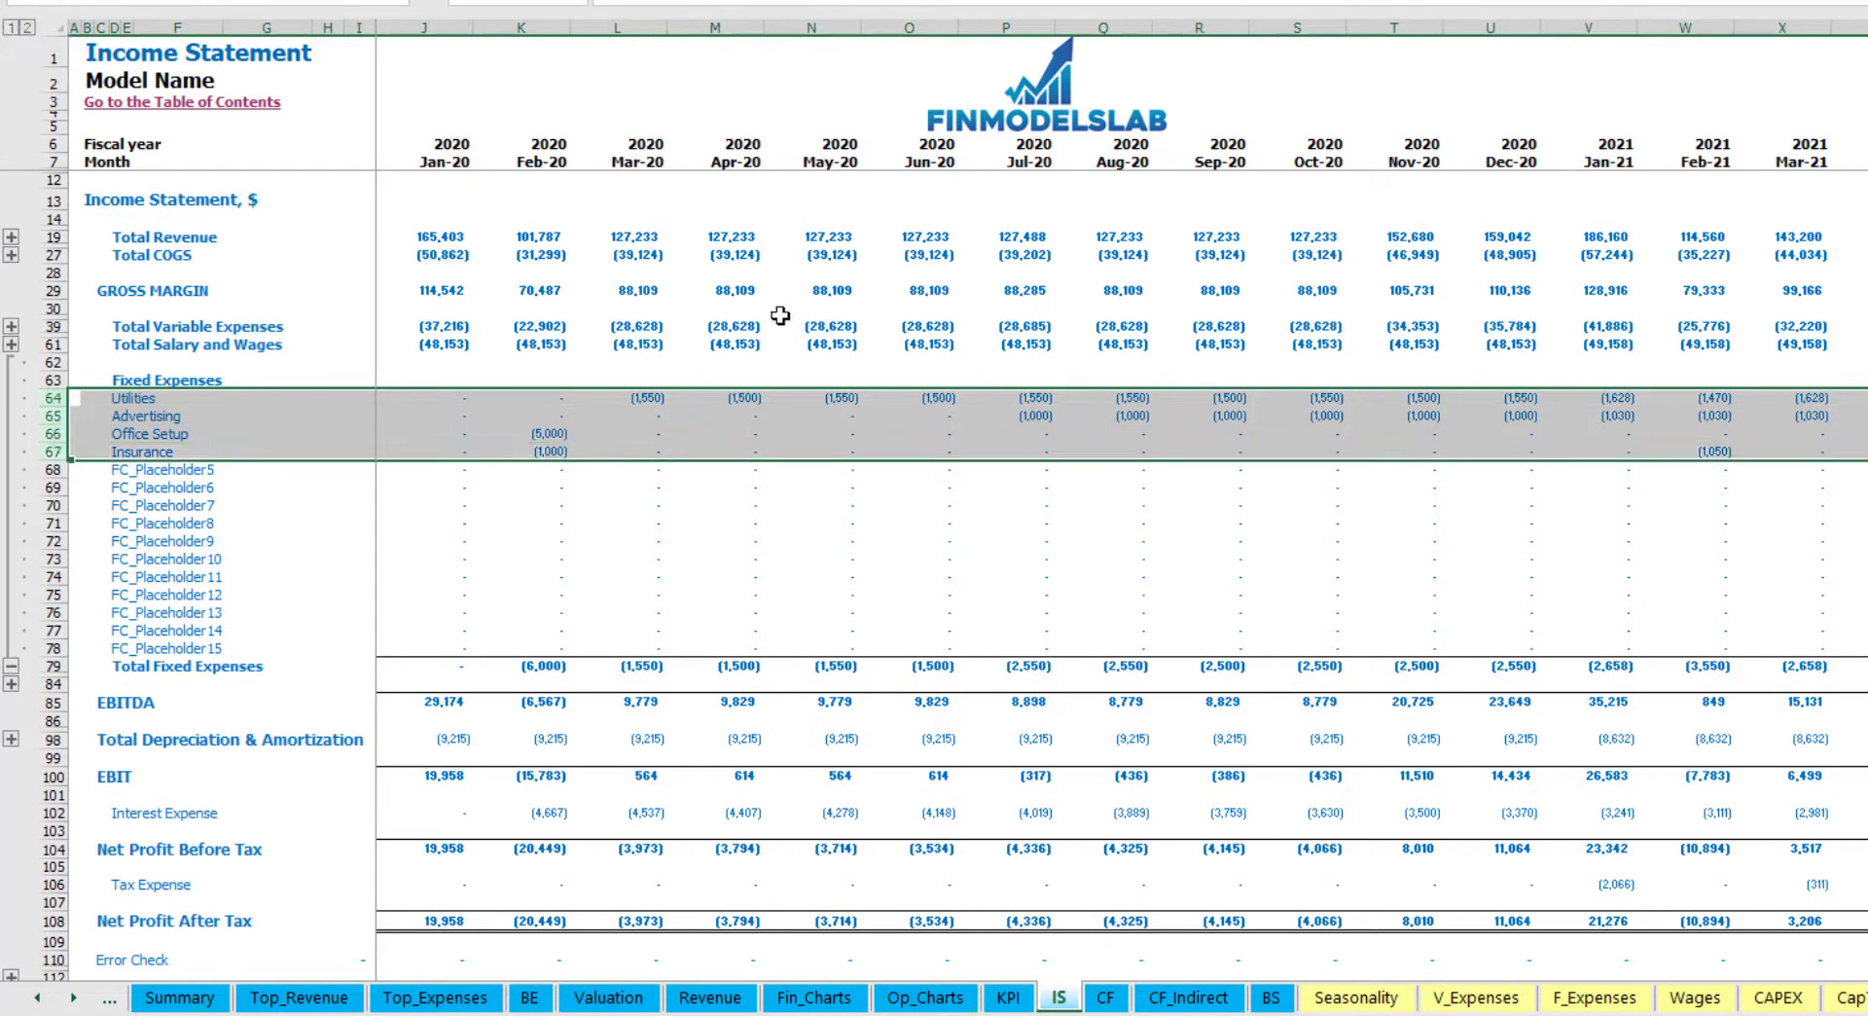
pyautogui.click(124, 399)
pyautogui.moveTo(127, 399); pyautogui.dragTo(132, 648)
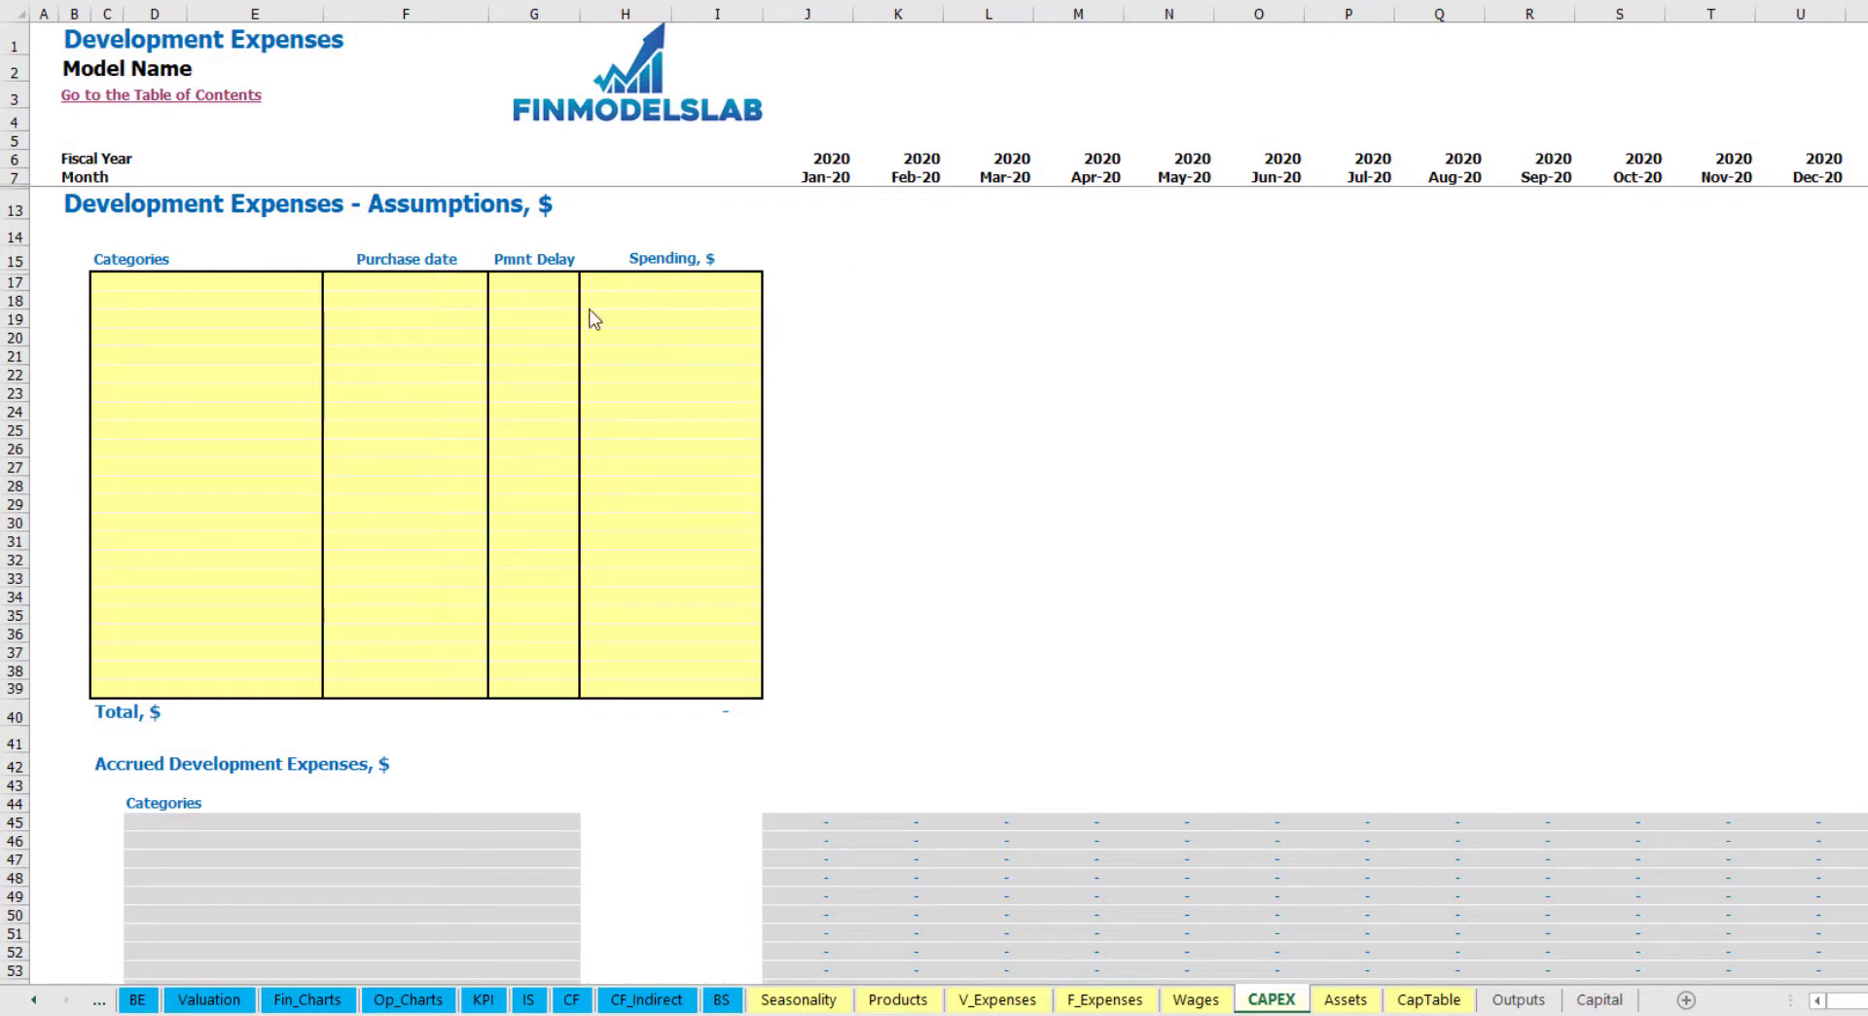
# Step: Add the development expense category "Office dev" with purchase date Feb-20 and spending of $10,000
pyautogui.click(262, 282)
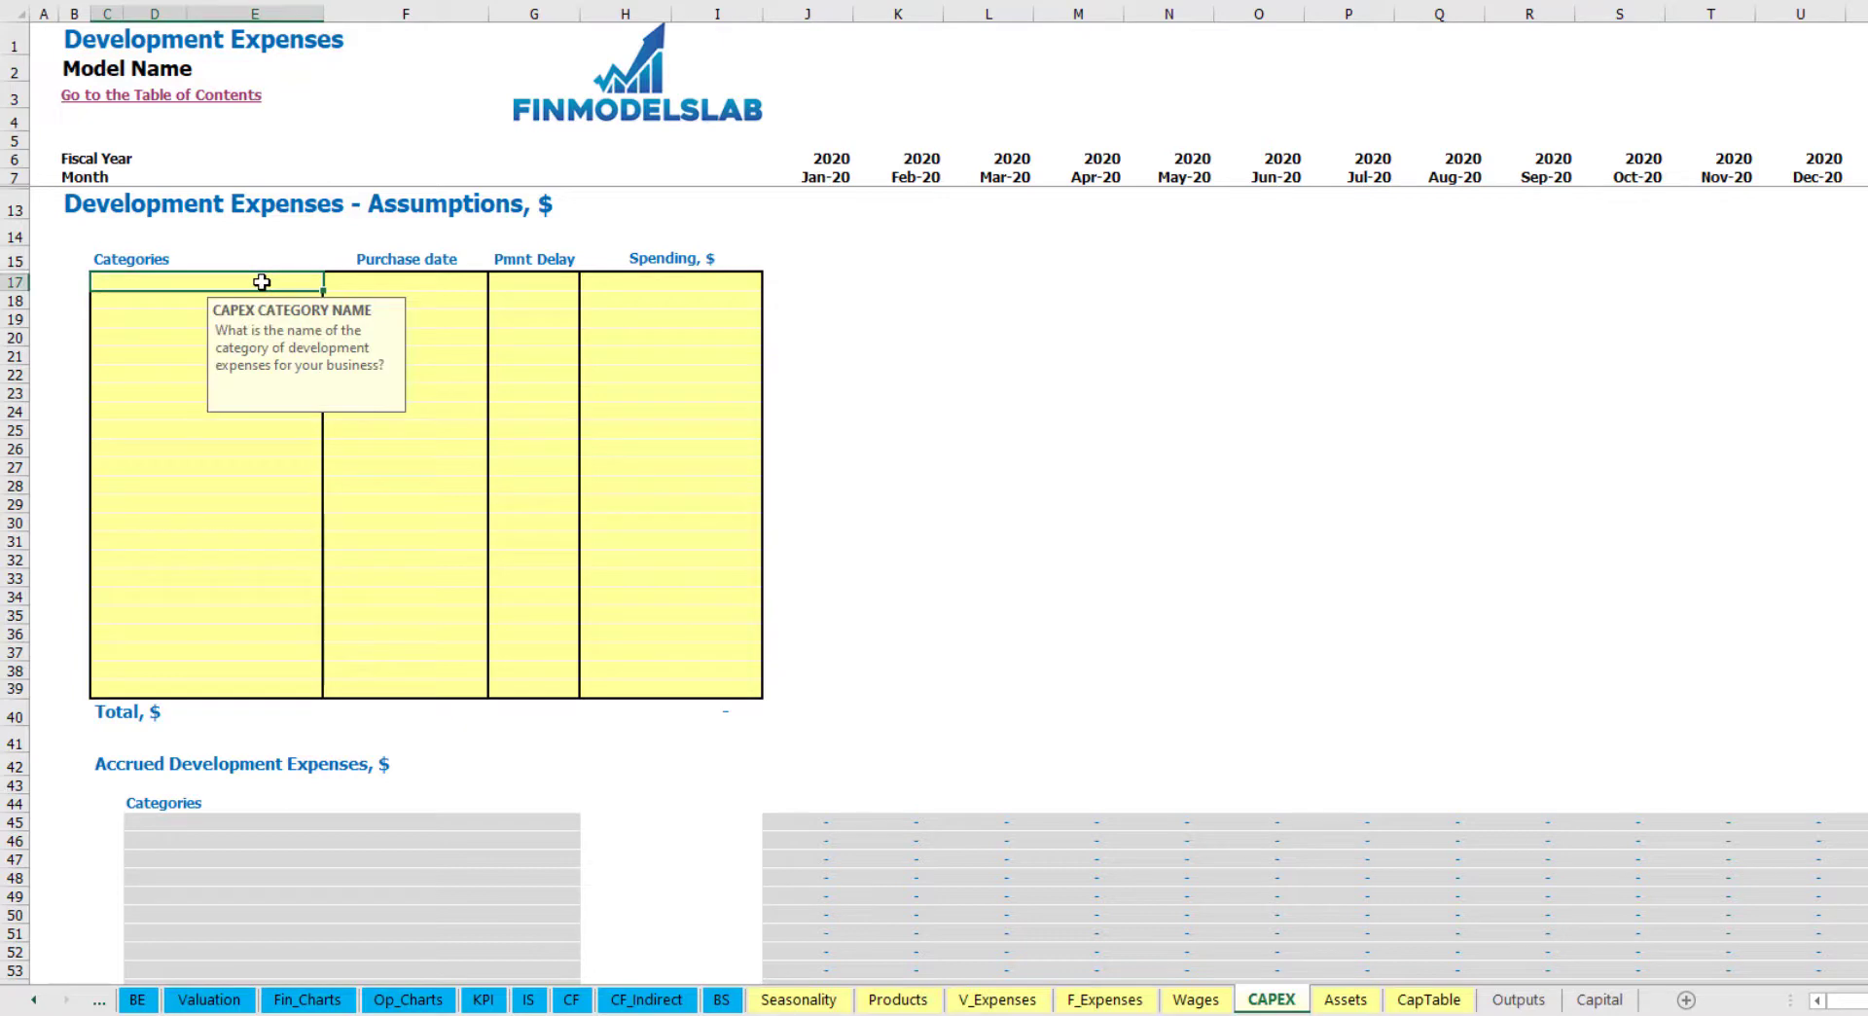
pyautogui.write('Office dev')
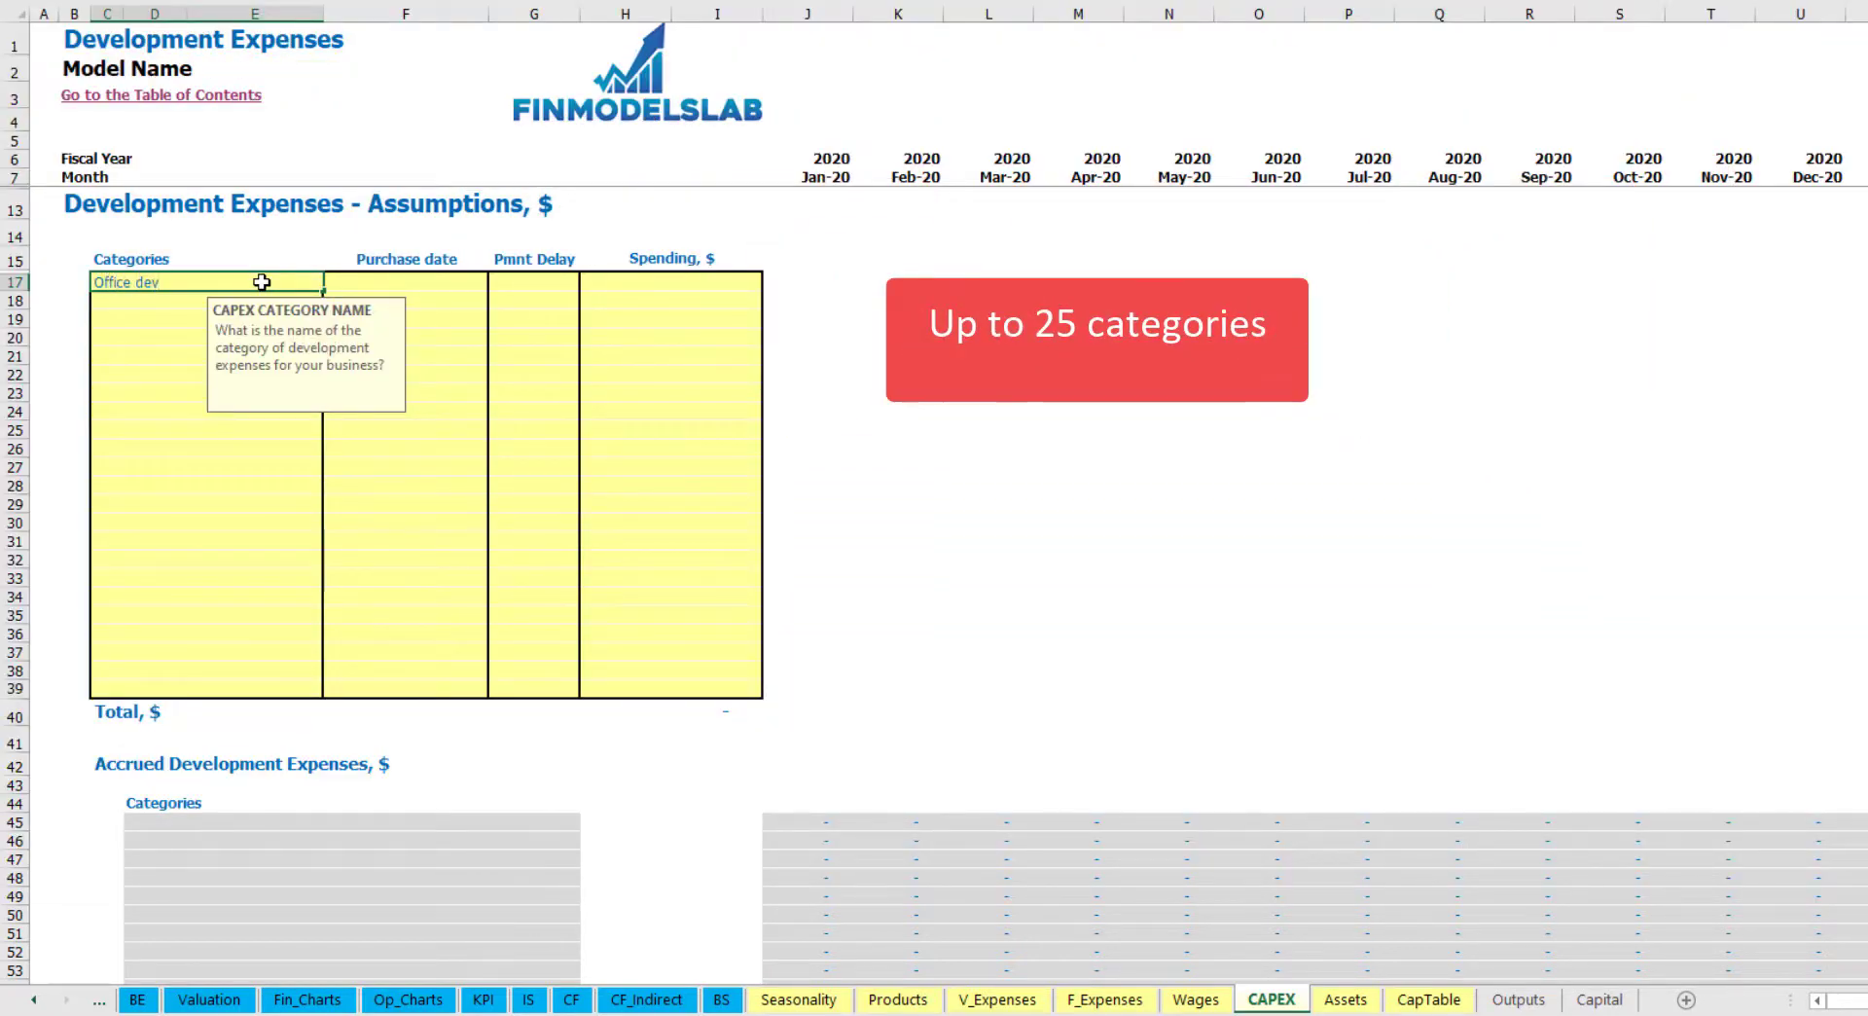
pyautogui.press('Return')
pyautogui.click(406, 281)
pyautogui.click(497, 282)
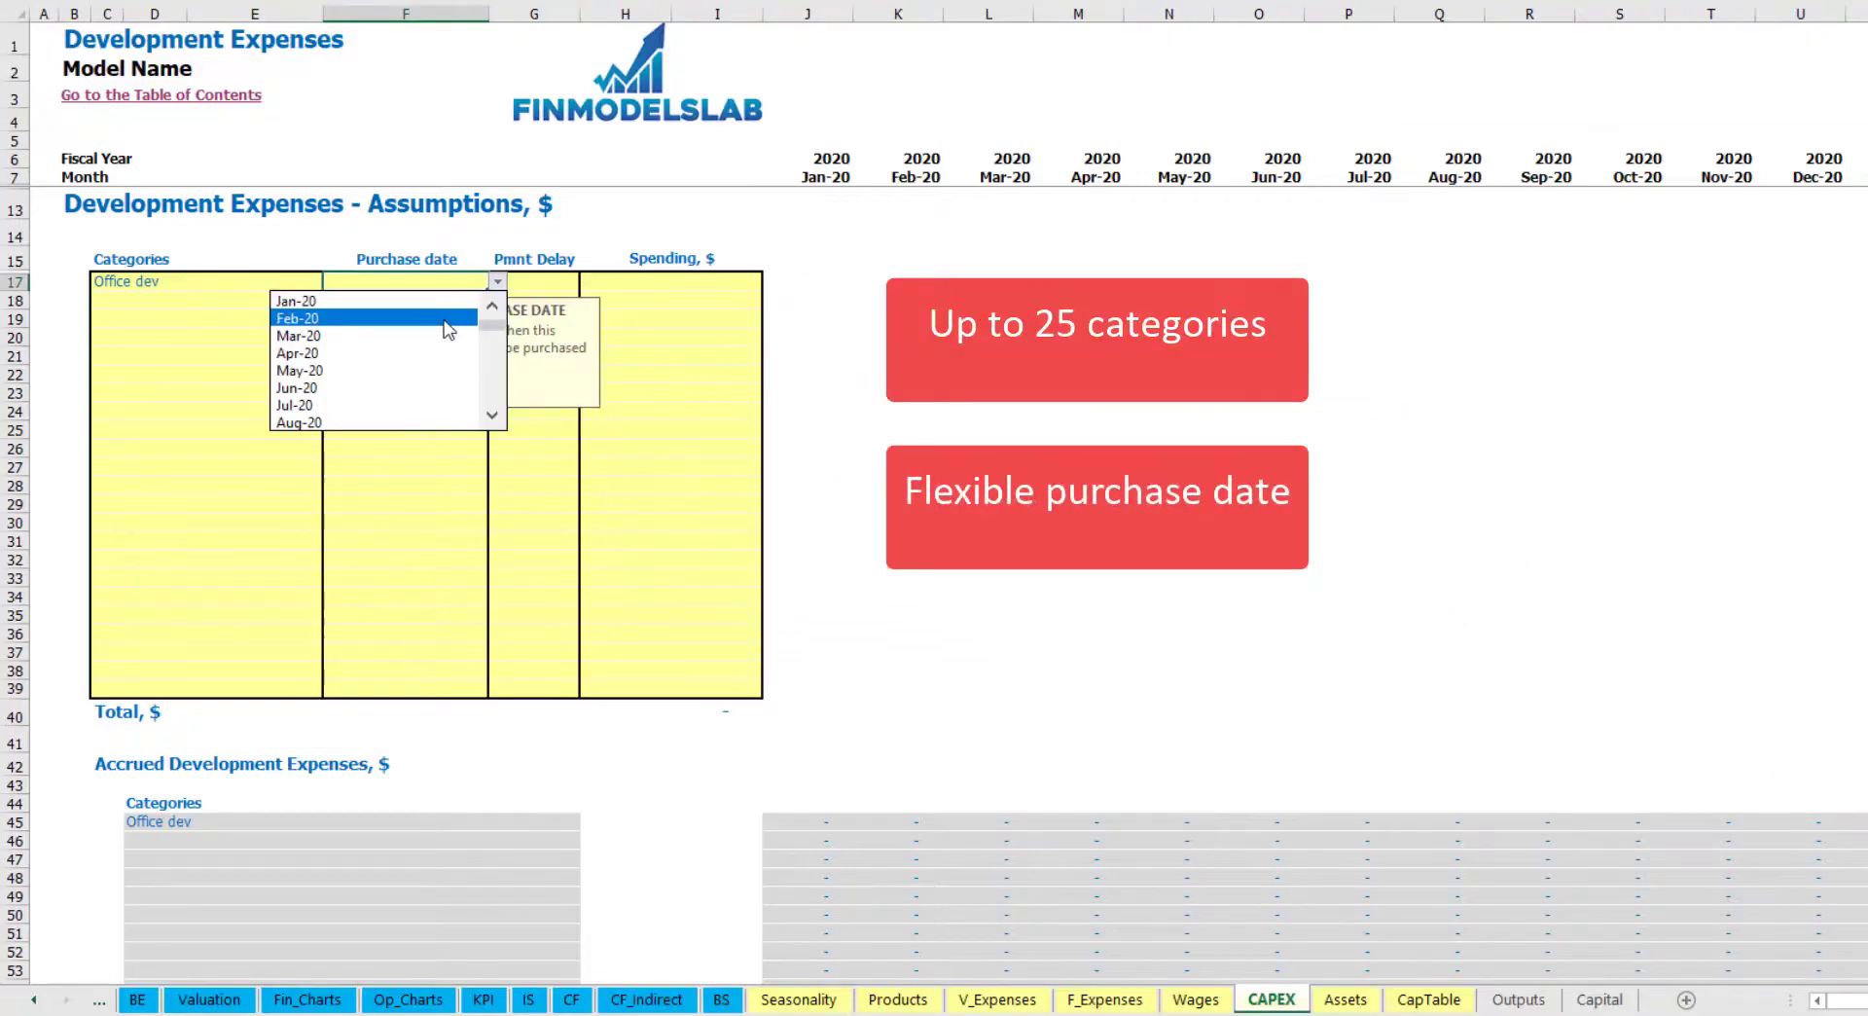
pyautogui.click(448, 319)
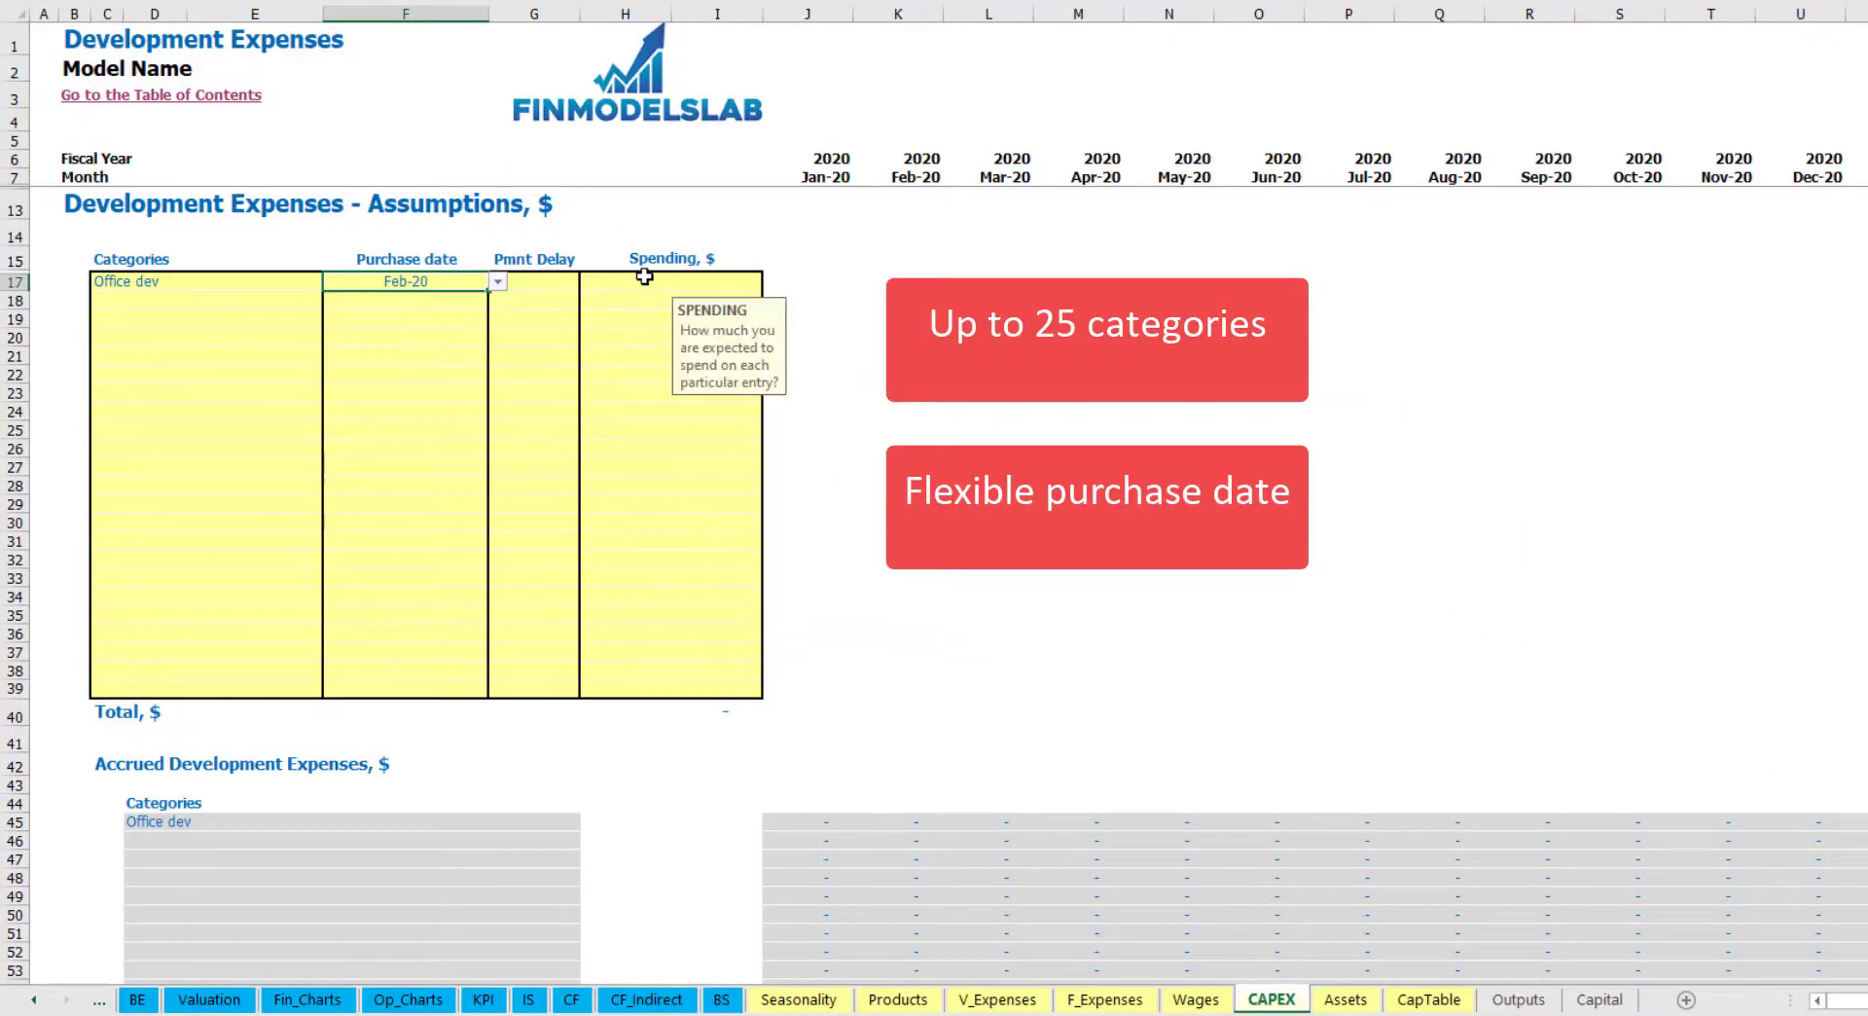
pyautogui.click(644, 276)
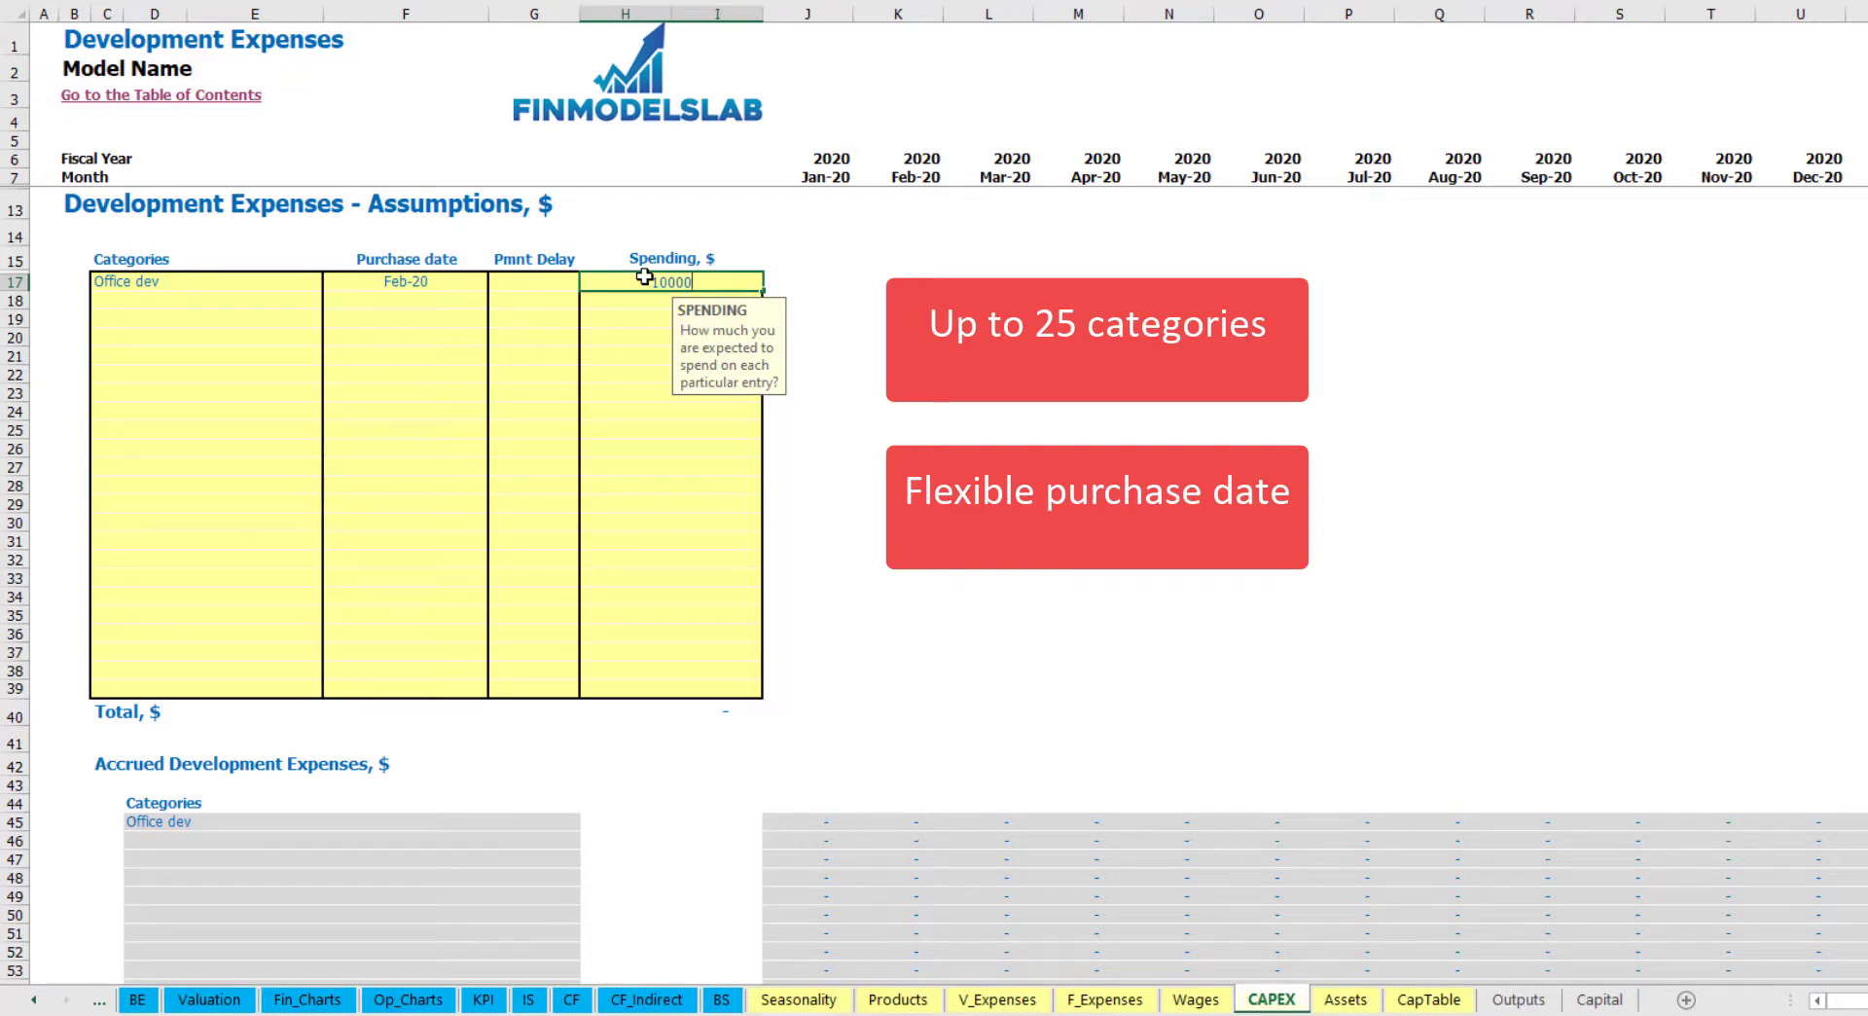
pyautogui.press('Return')
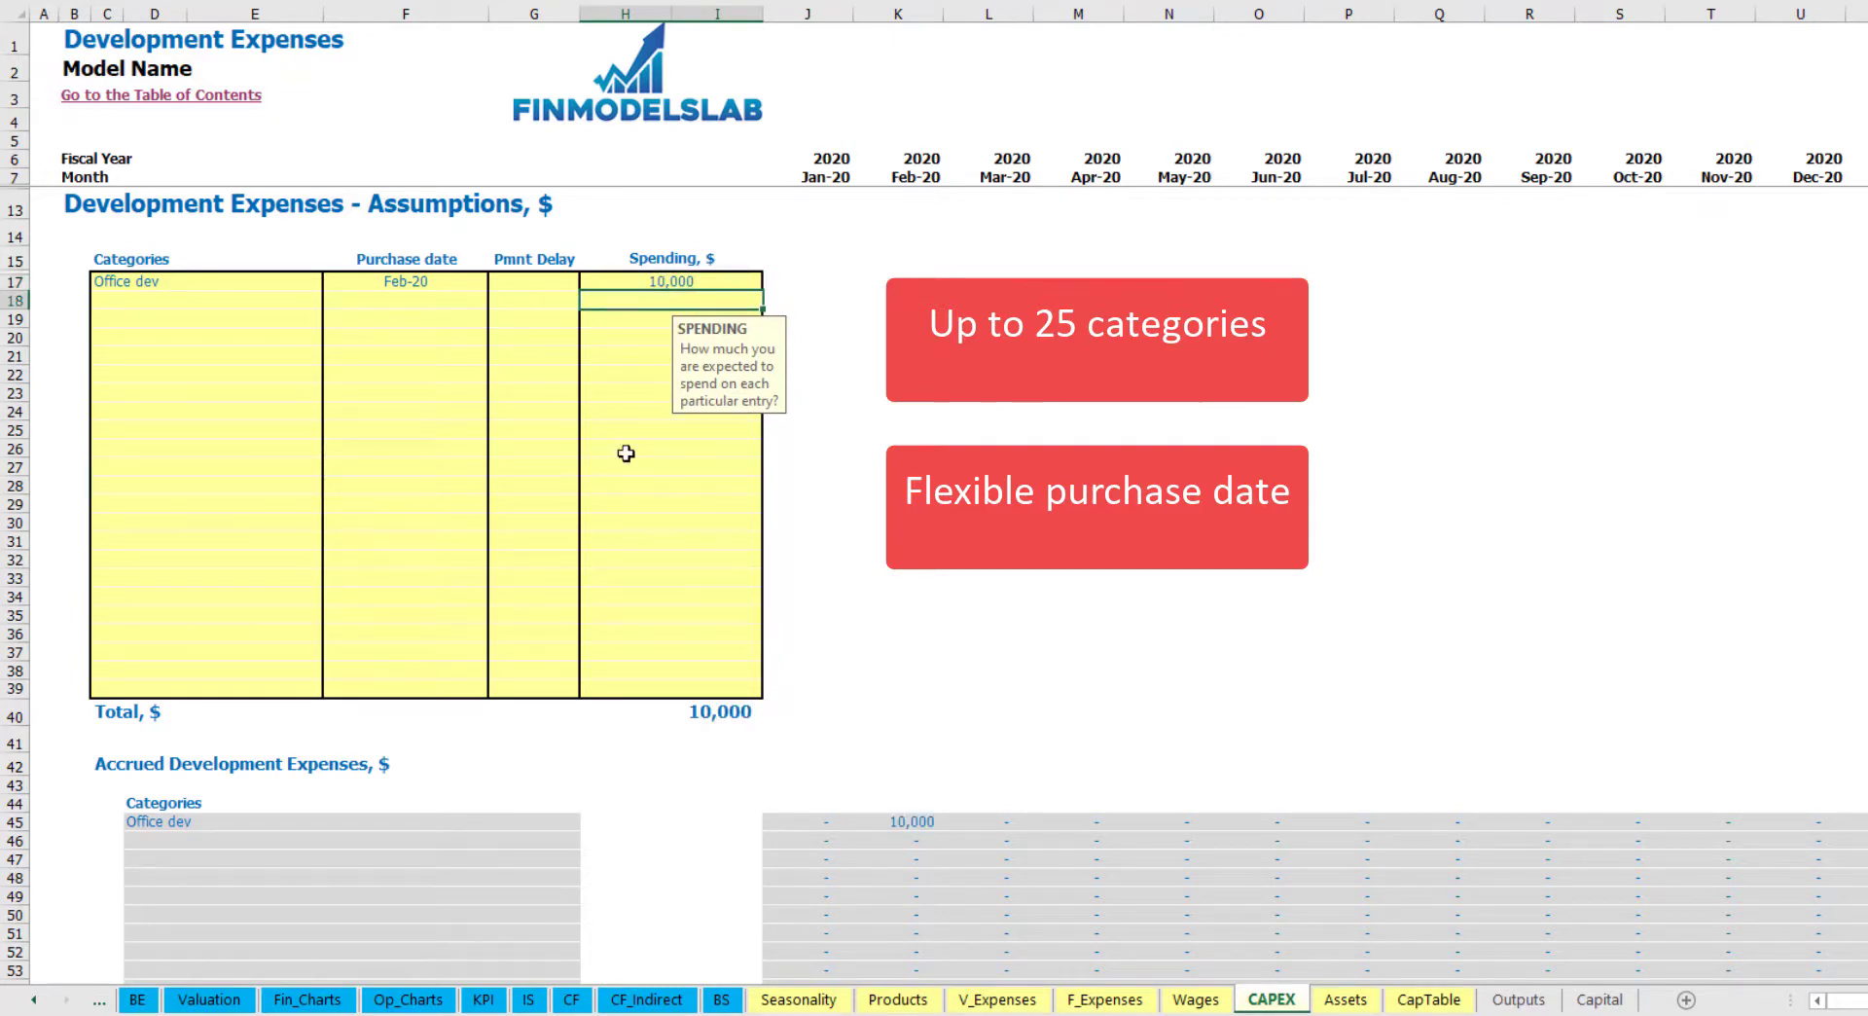
# Step: Set the payment delay of the Office dev expense to 2M
pyautogui.click(545, 282)
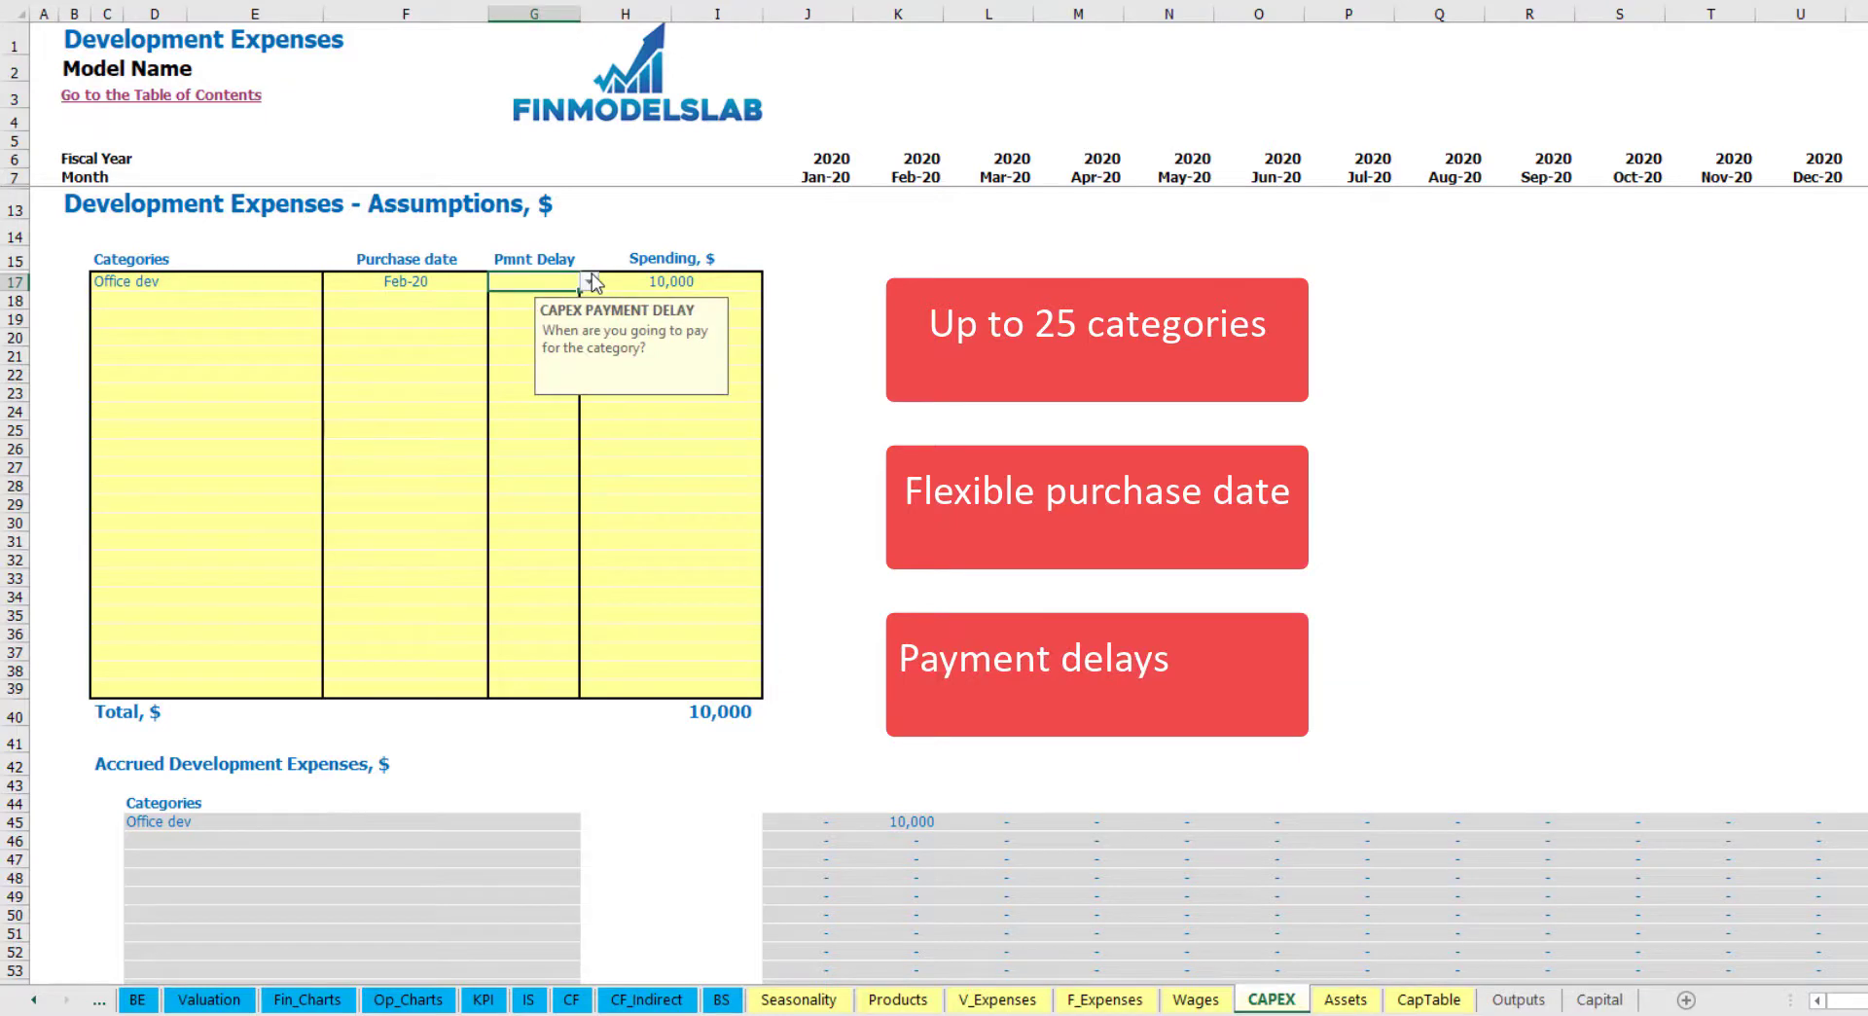
pyautogui.click(589, 282)
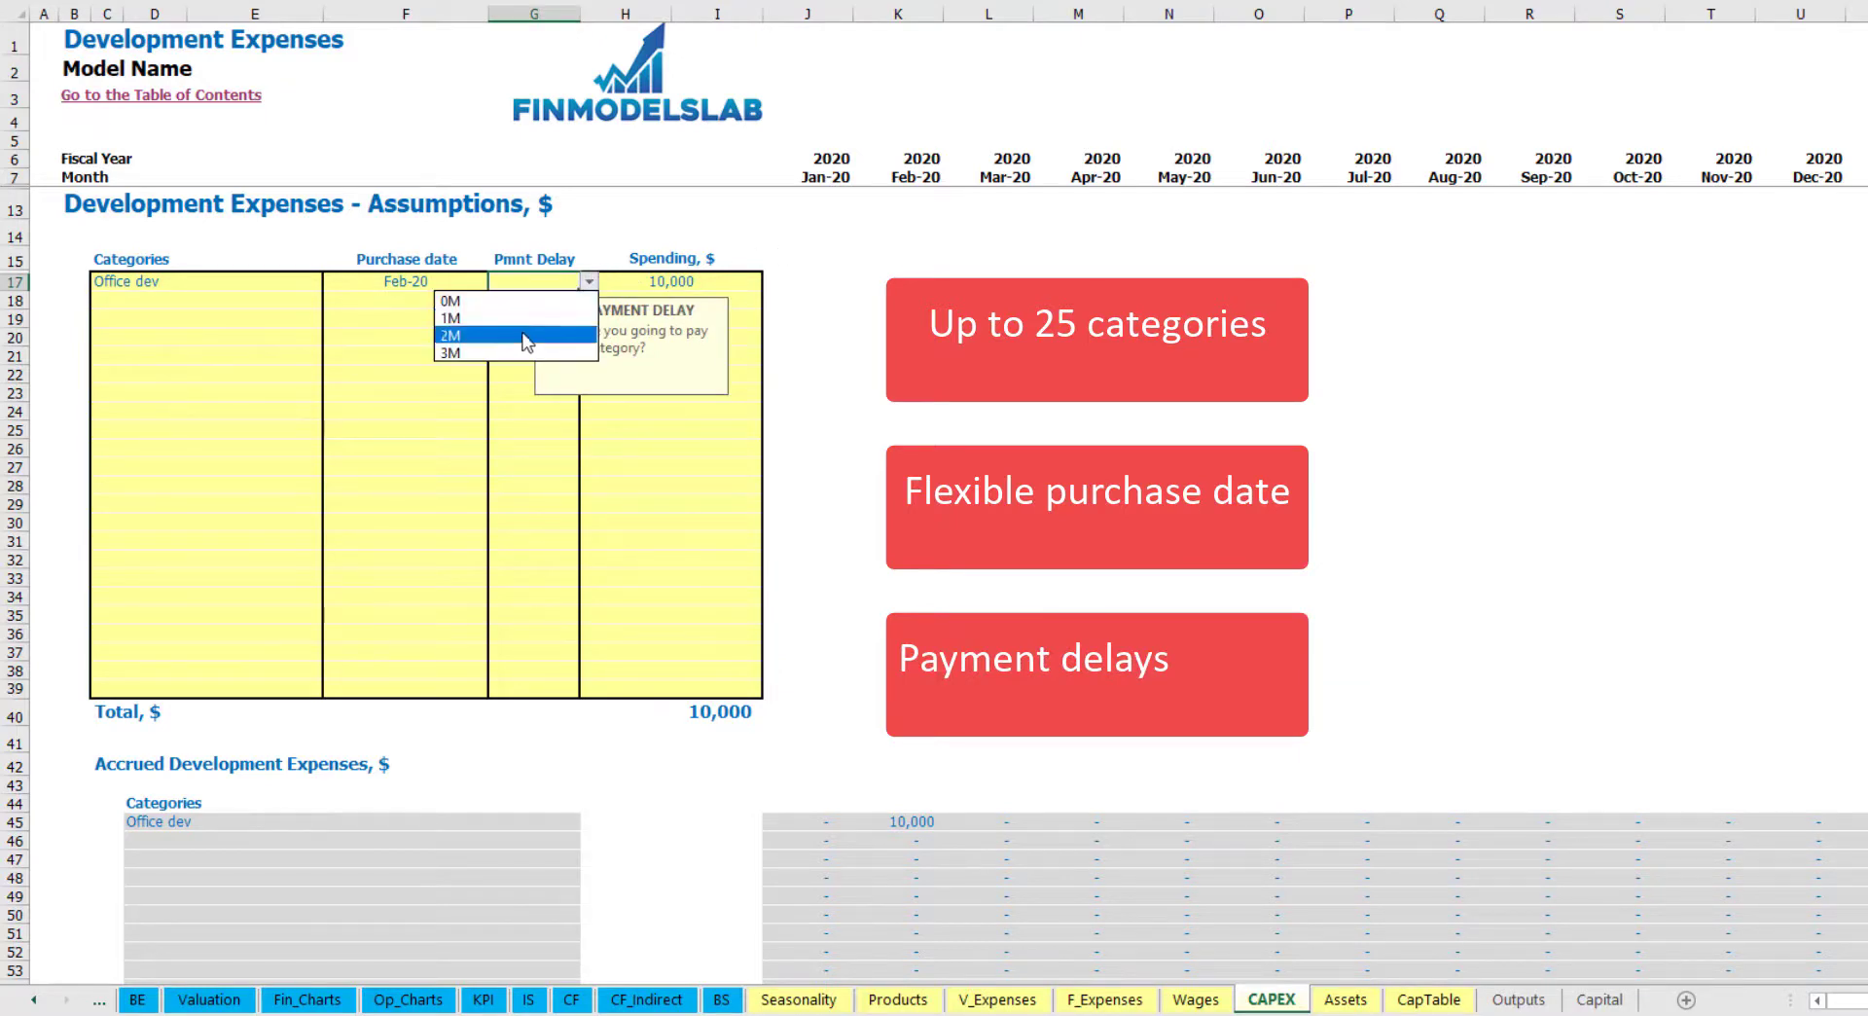
pyautogui.click(515, 334)
pyautogui.click(962, 342)
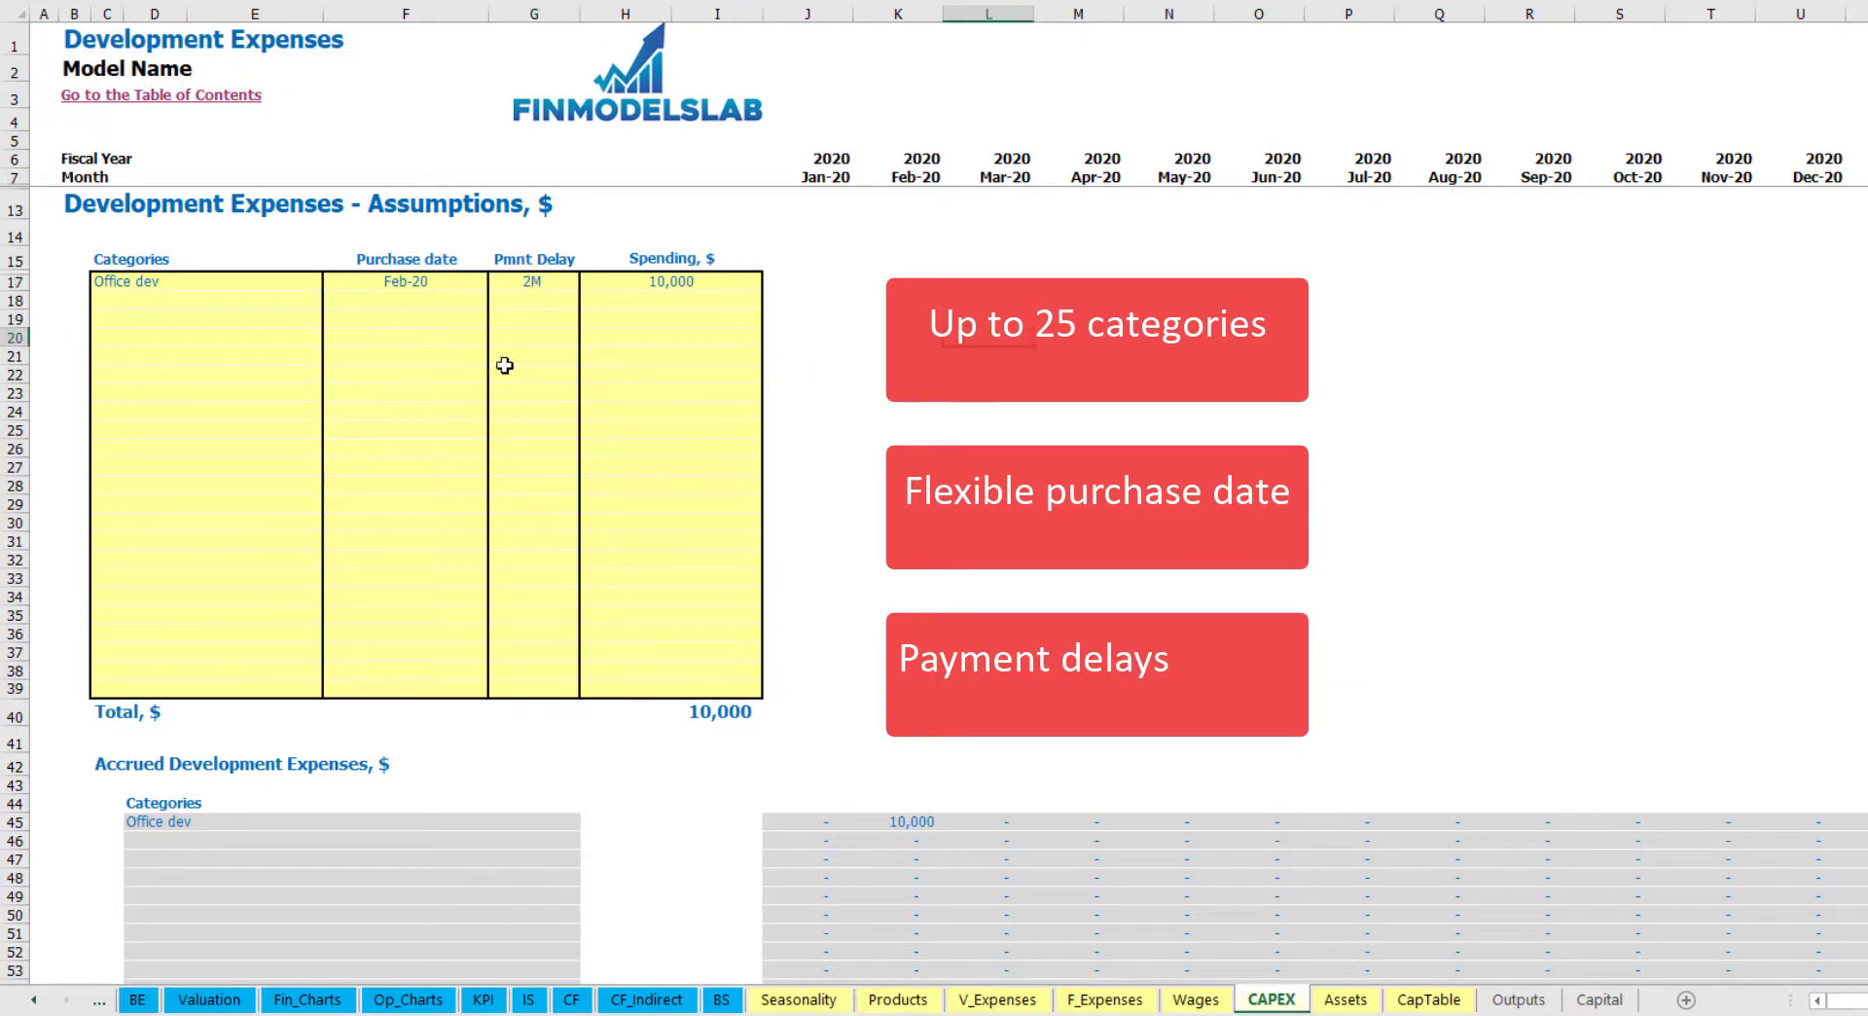
# Step: Compare the accrued and paid months of the Office dev expense and review the development expenses summary
pyautogui.click(913, 826)
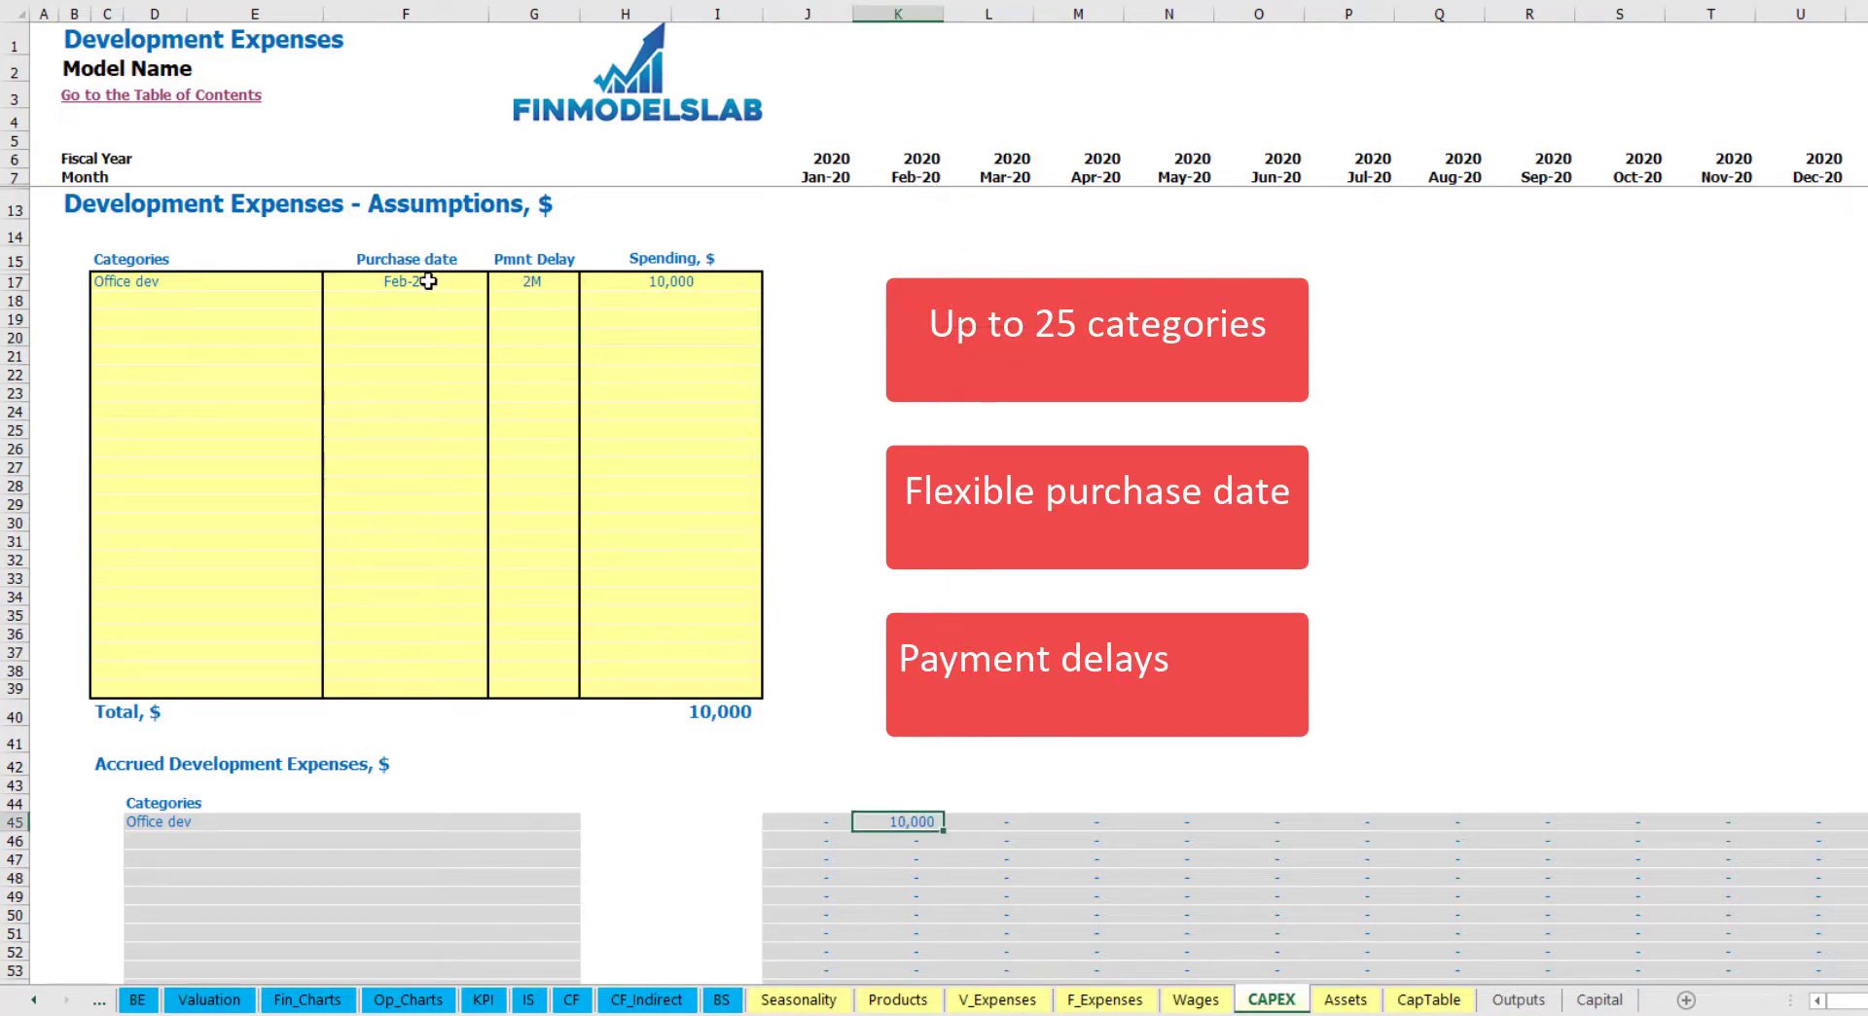
pyautogui.scroll(-7, 909, 409)
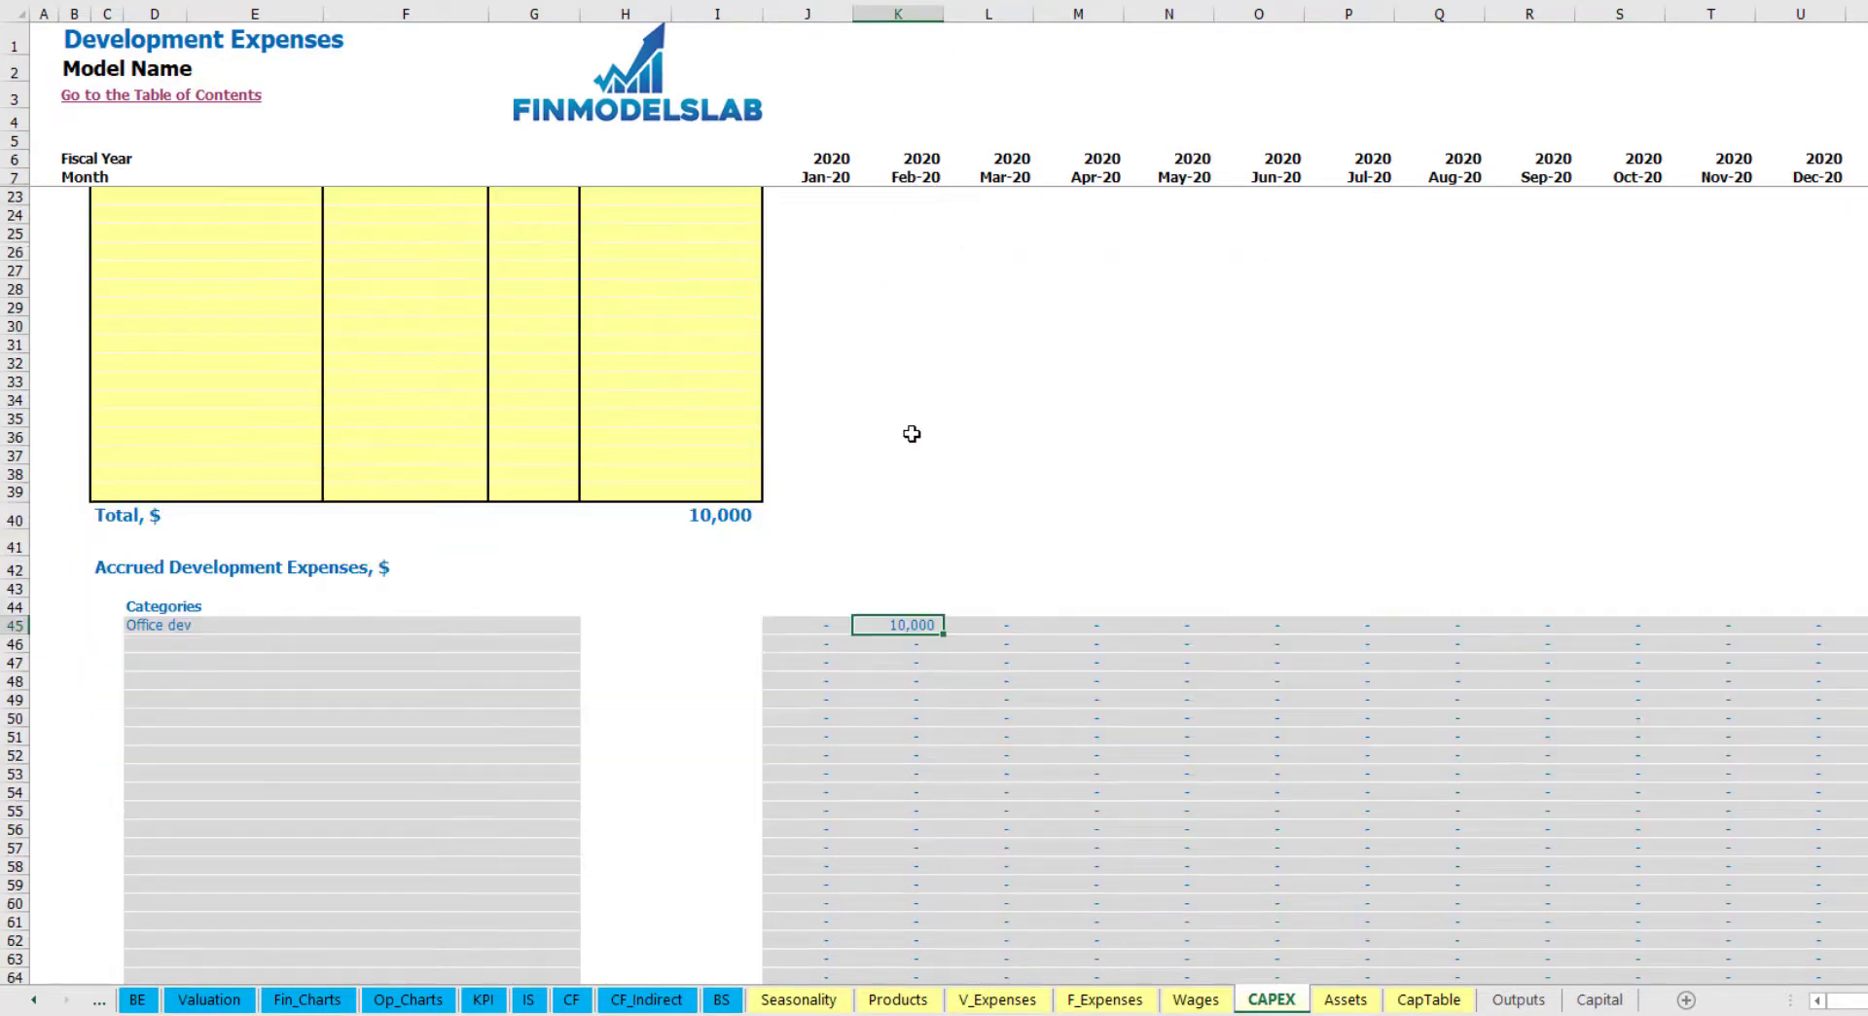
pyautogui.scroll(-3, 917, 441)
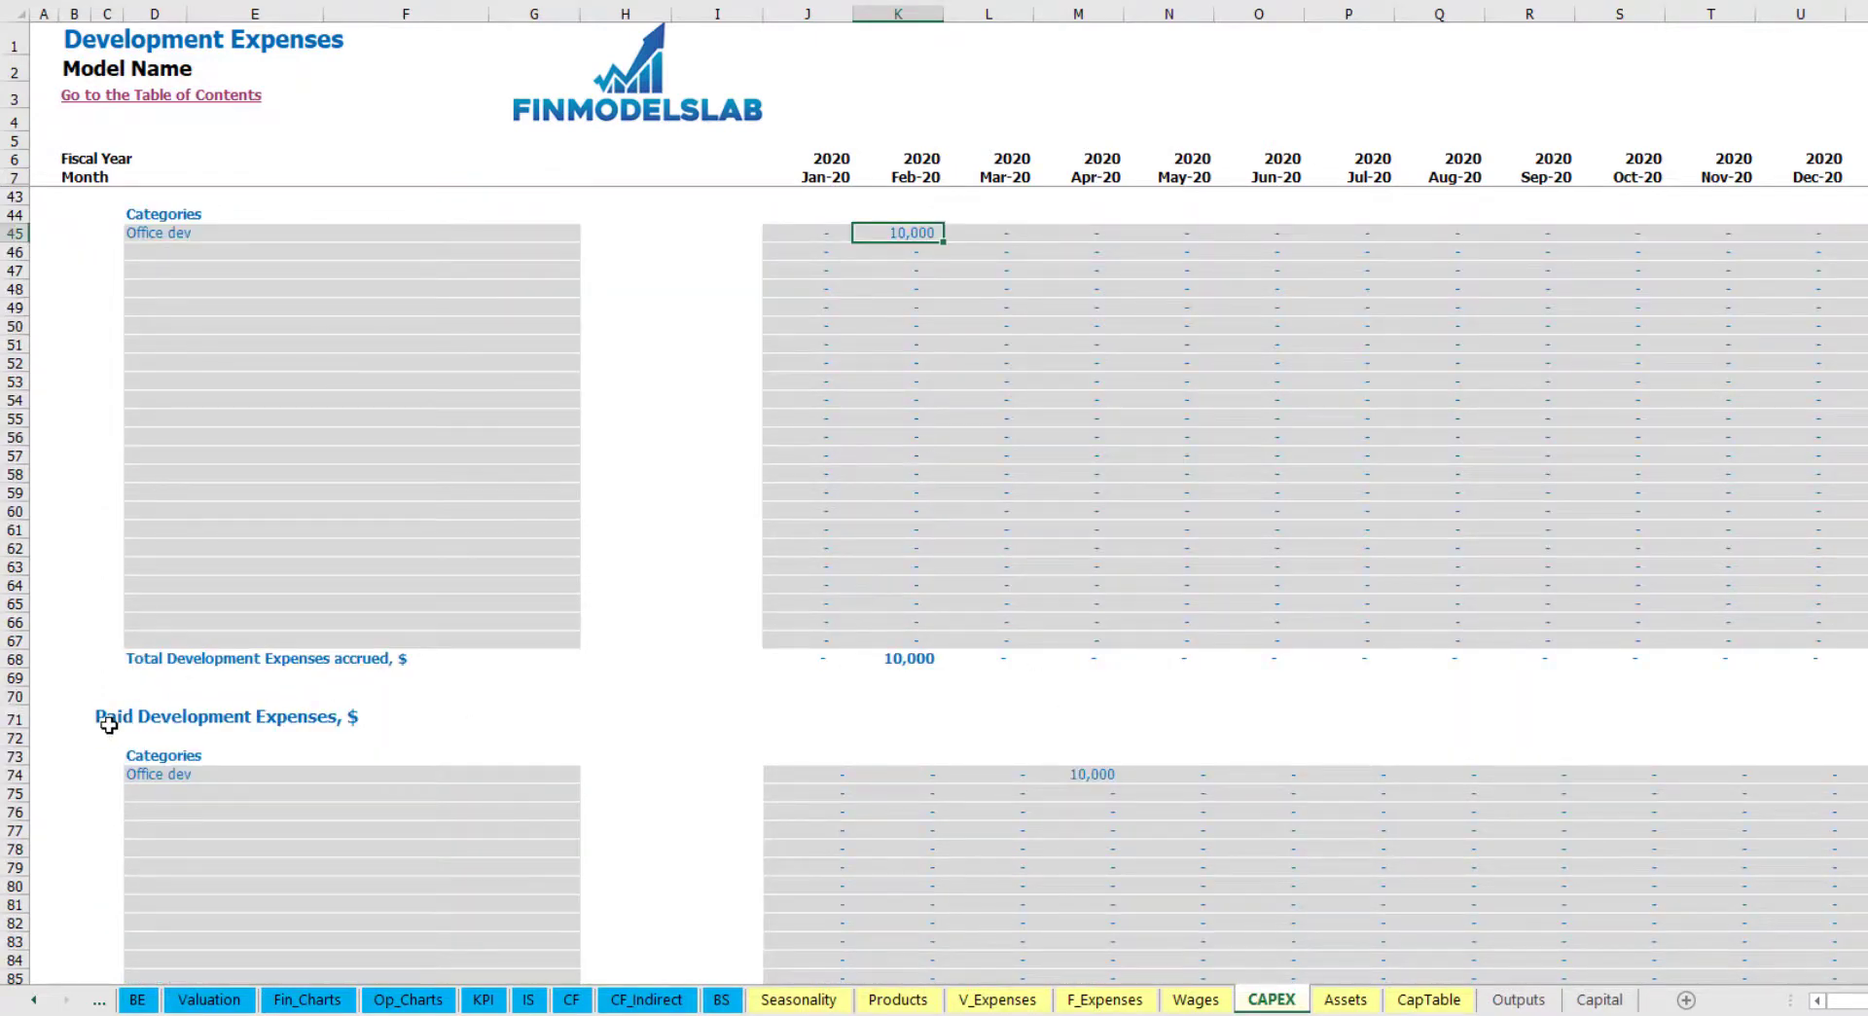
pyautogui.click(1081, 775)
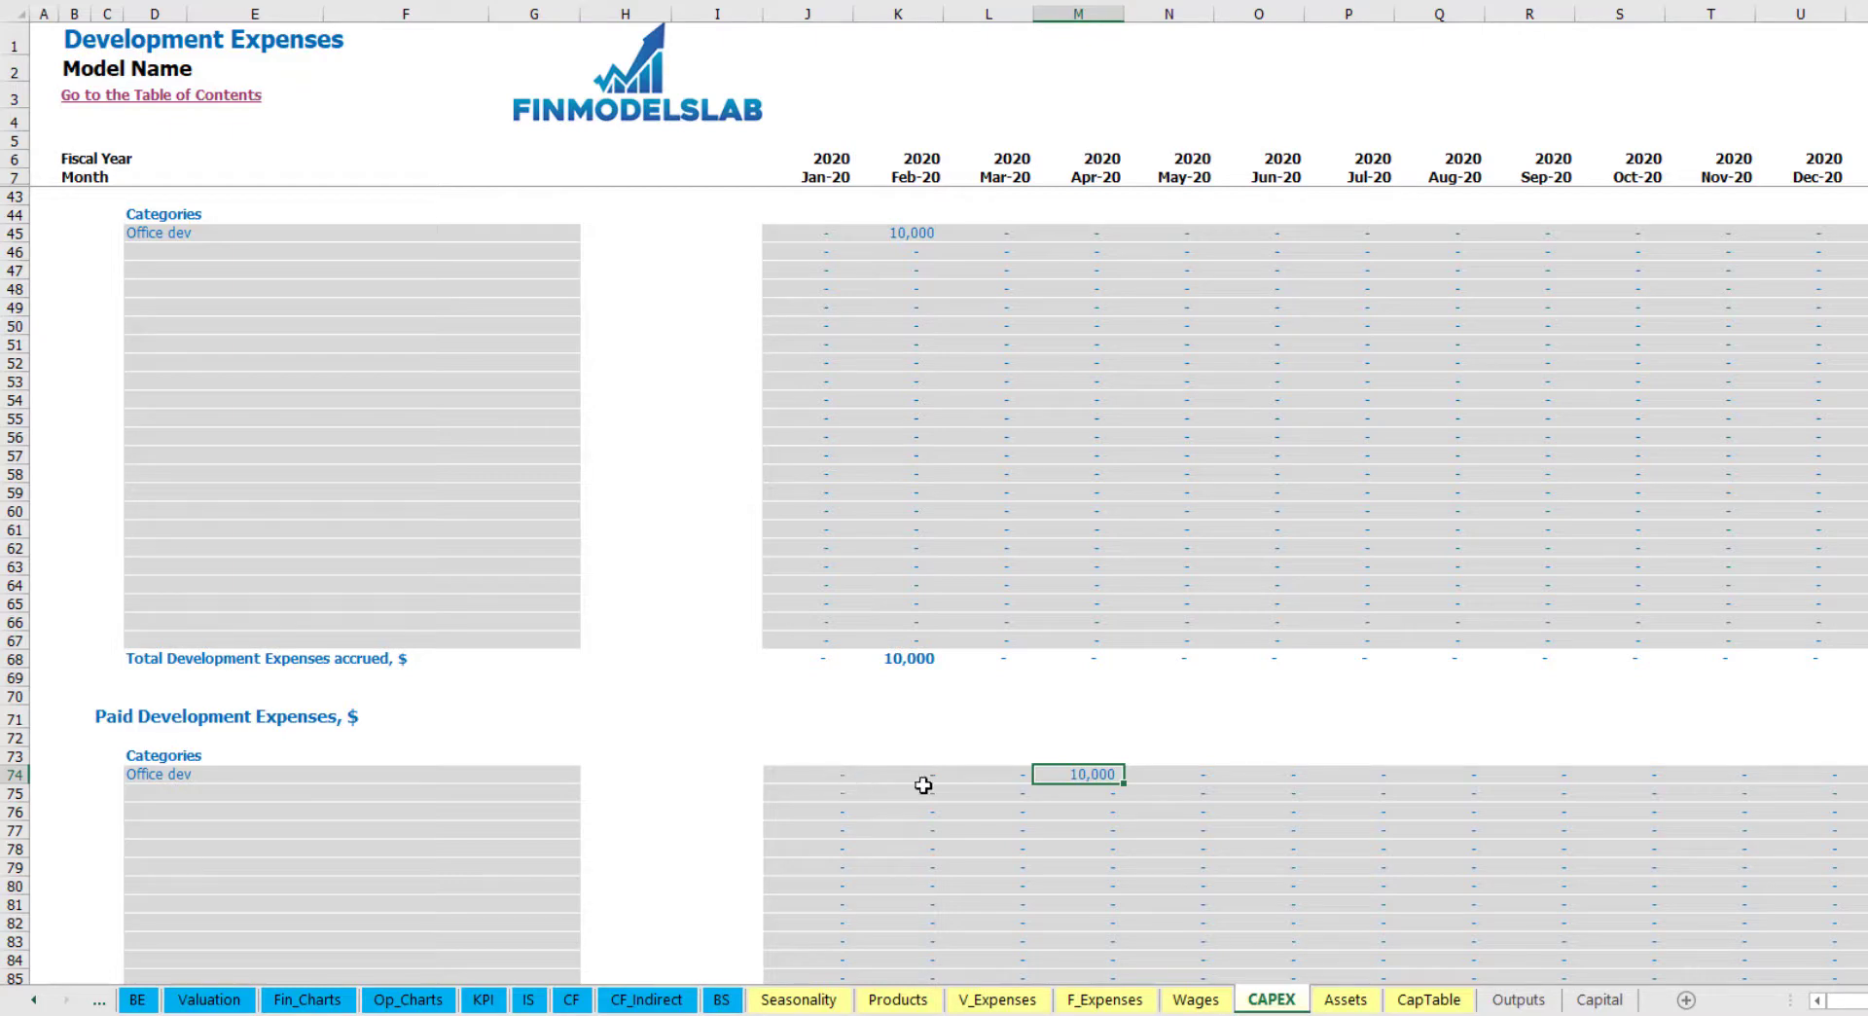
pyautogui.scroll(-13, 1034, 779)
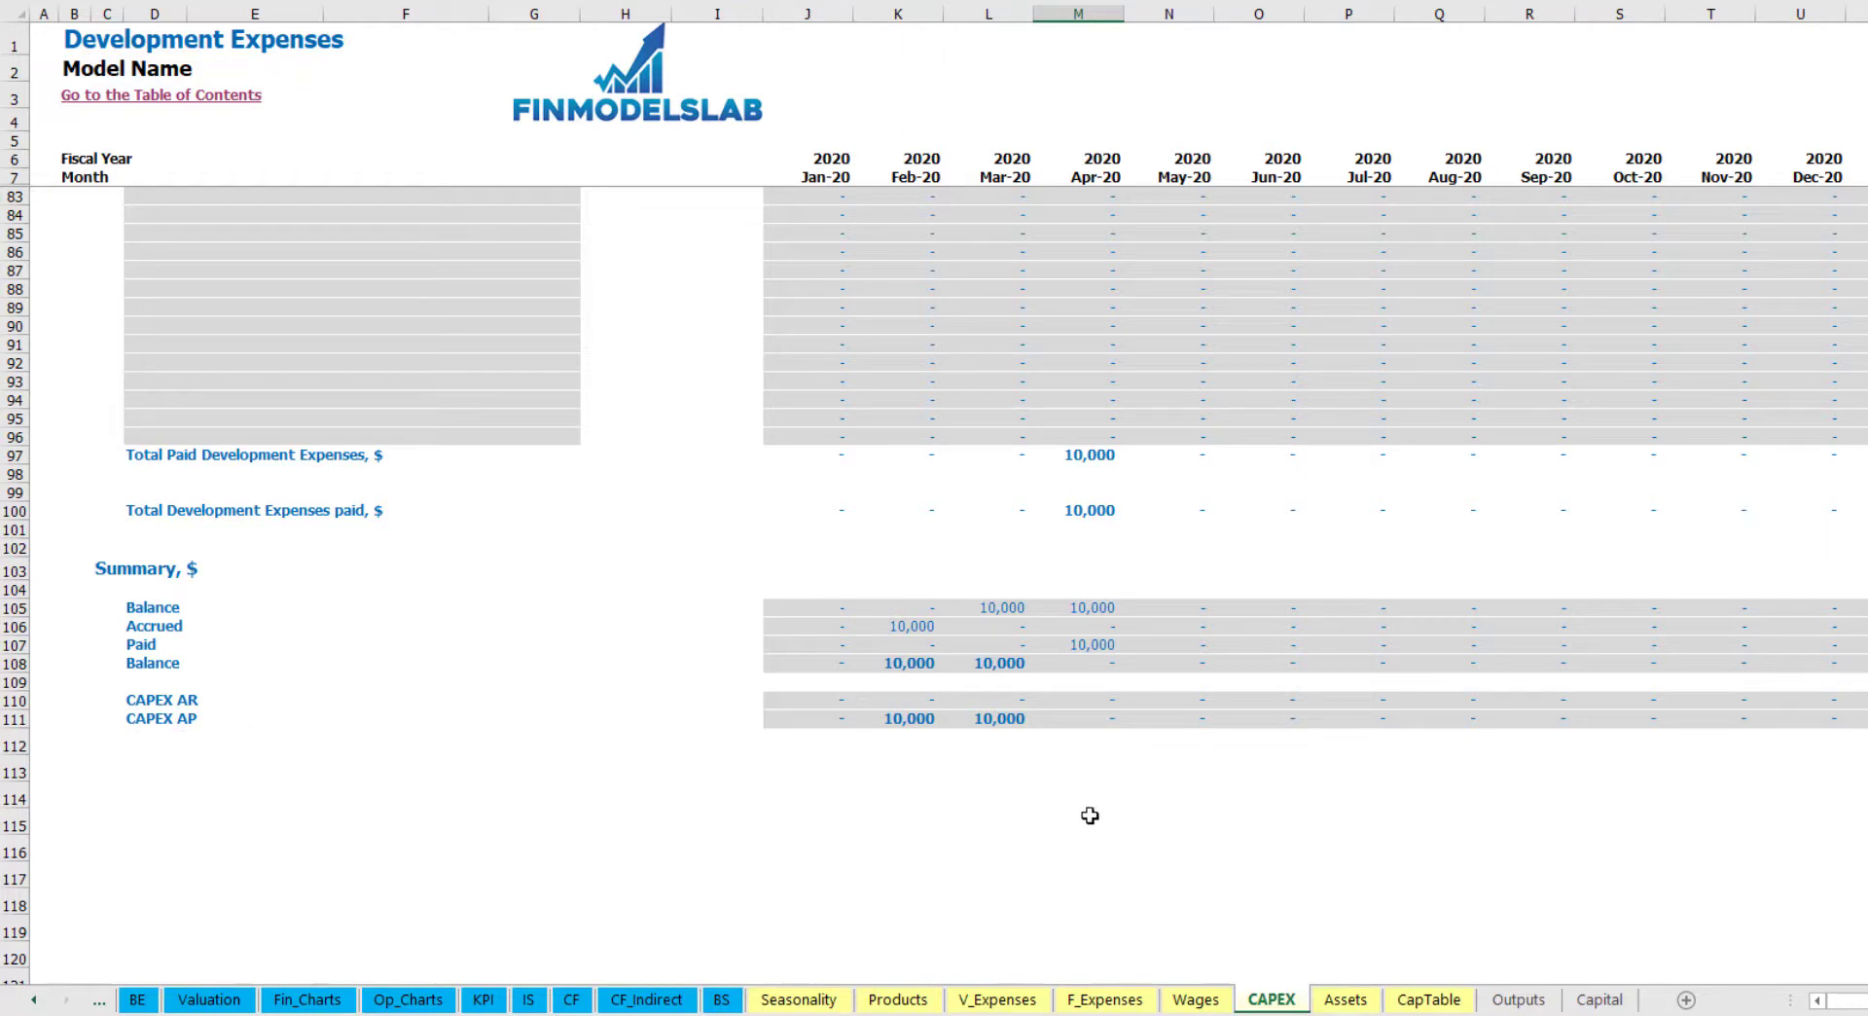
pyautogui.scroll(20, 1001, 579)
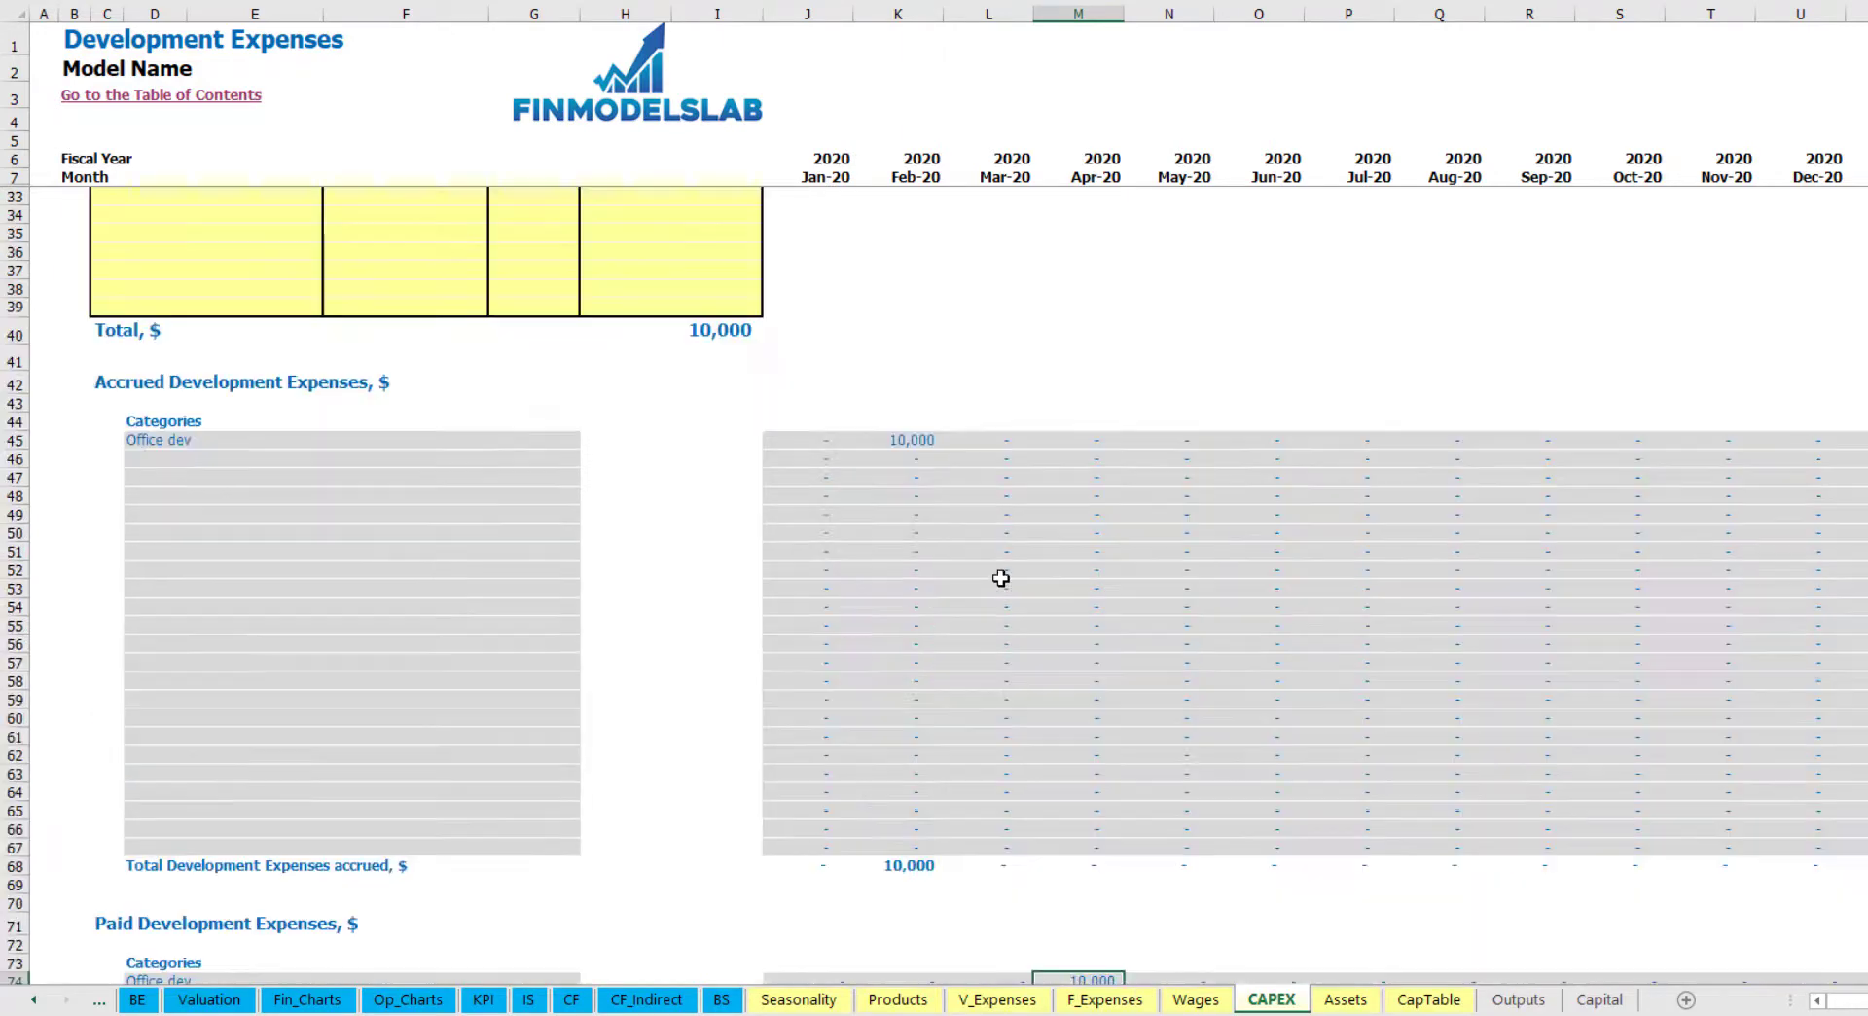
# Step: Add the development expense category "Other dev exp" with purchase date Mar-20 and spending of $5,000
pyautogui.click(172, 297)
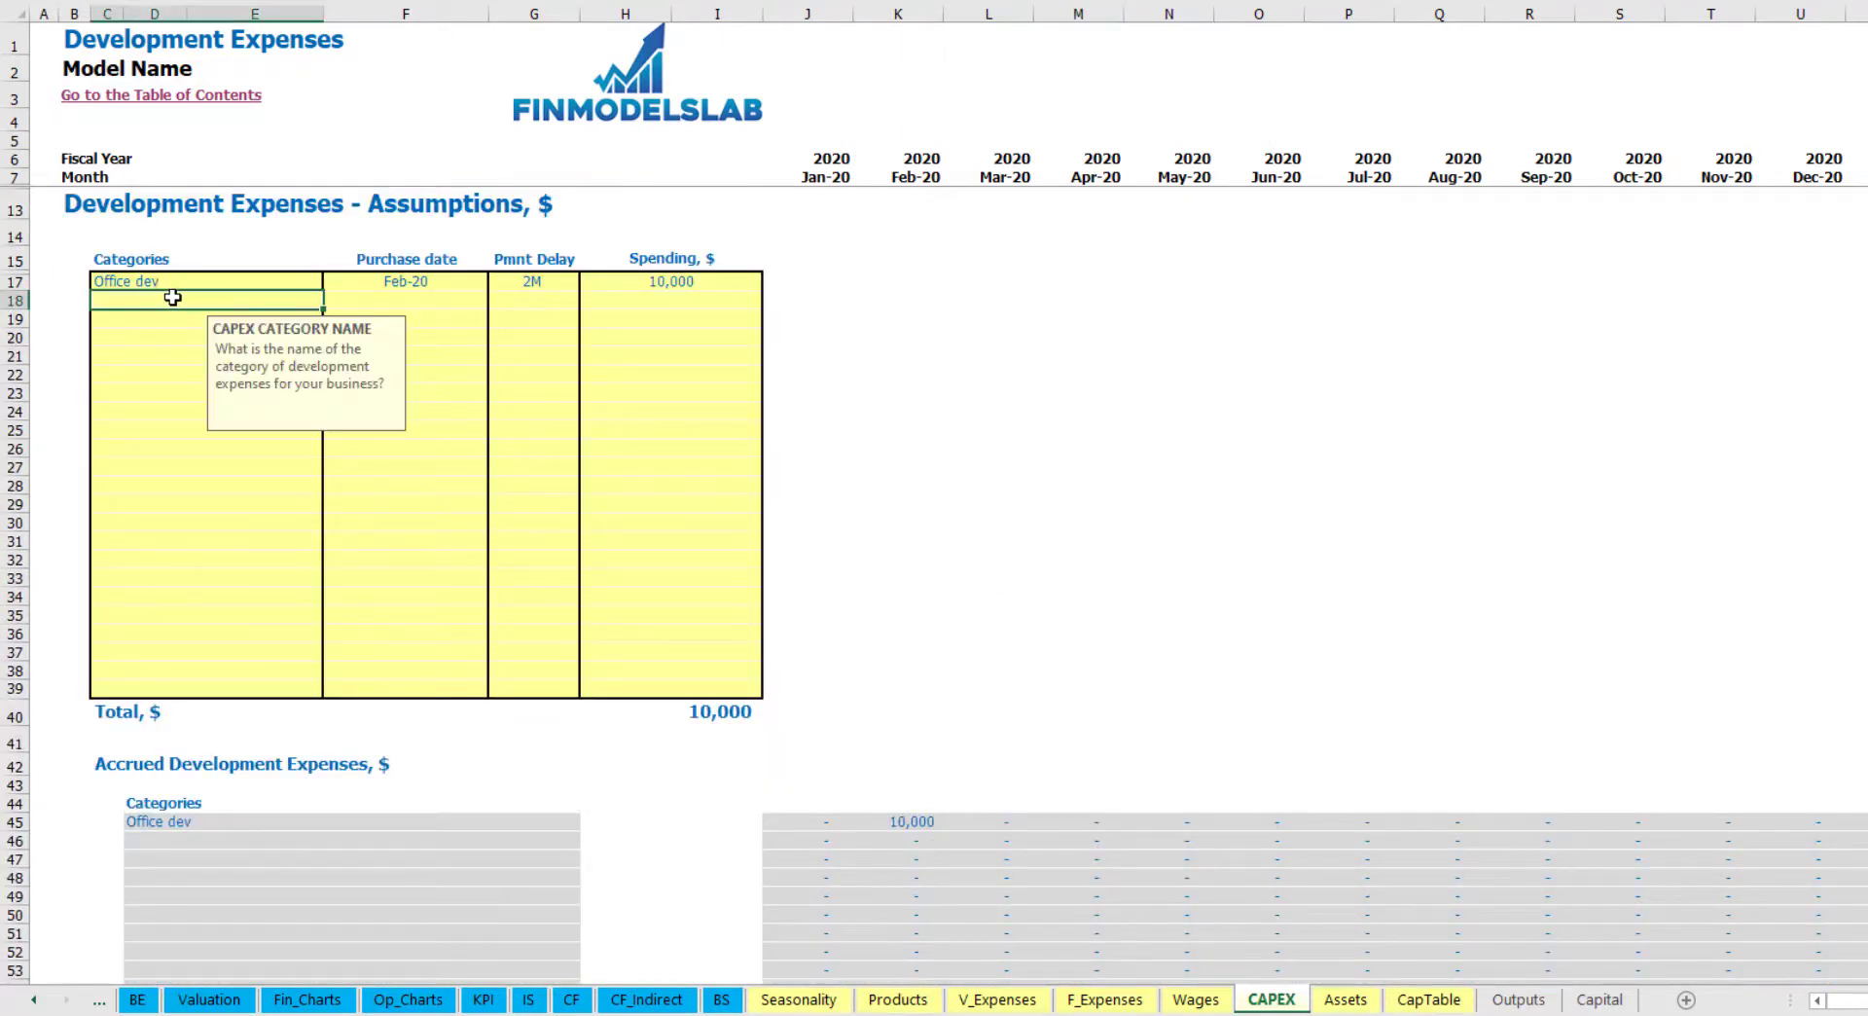
pyautogui.write('Other dev exp')
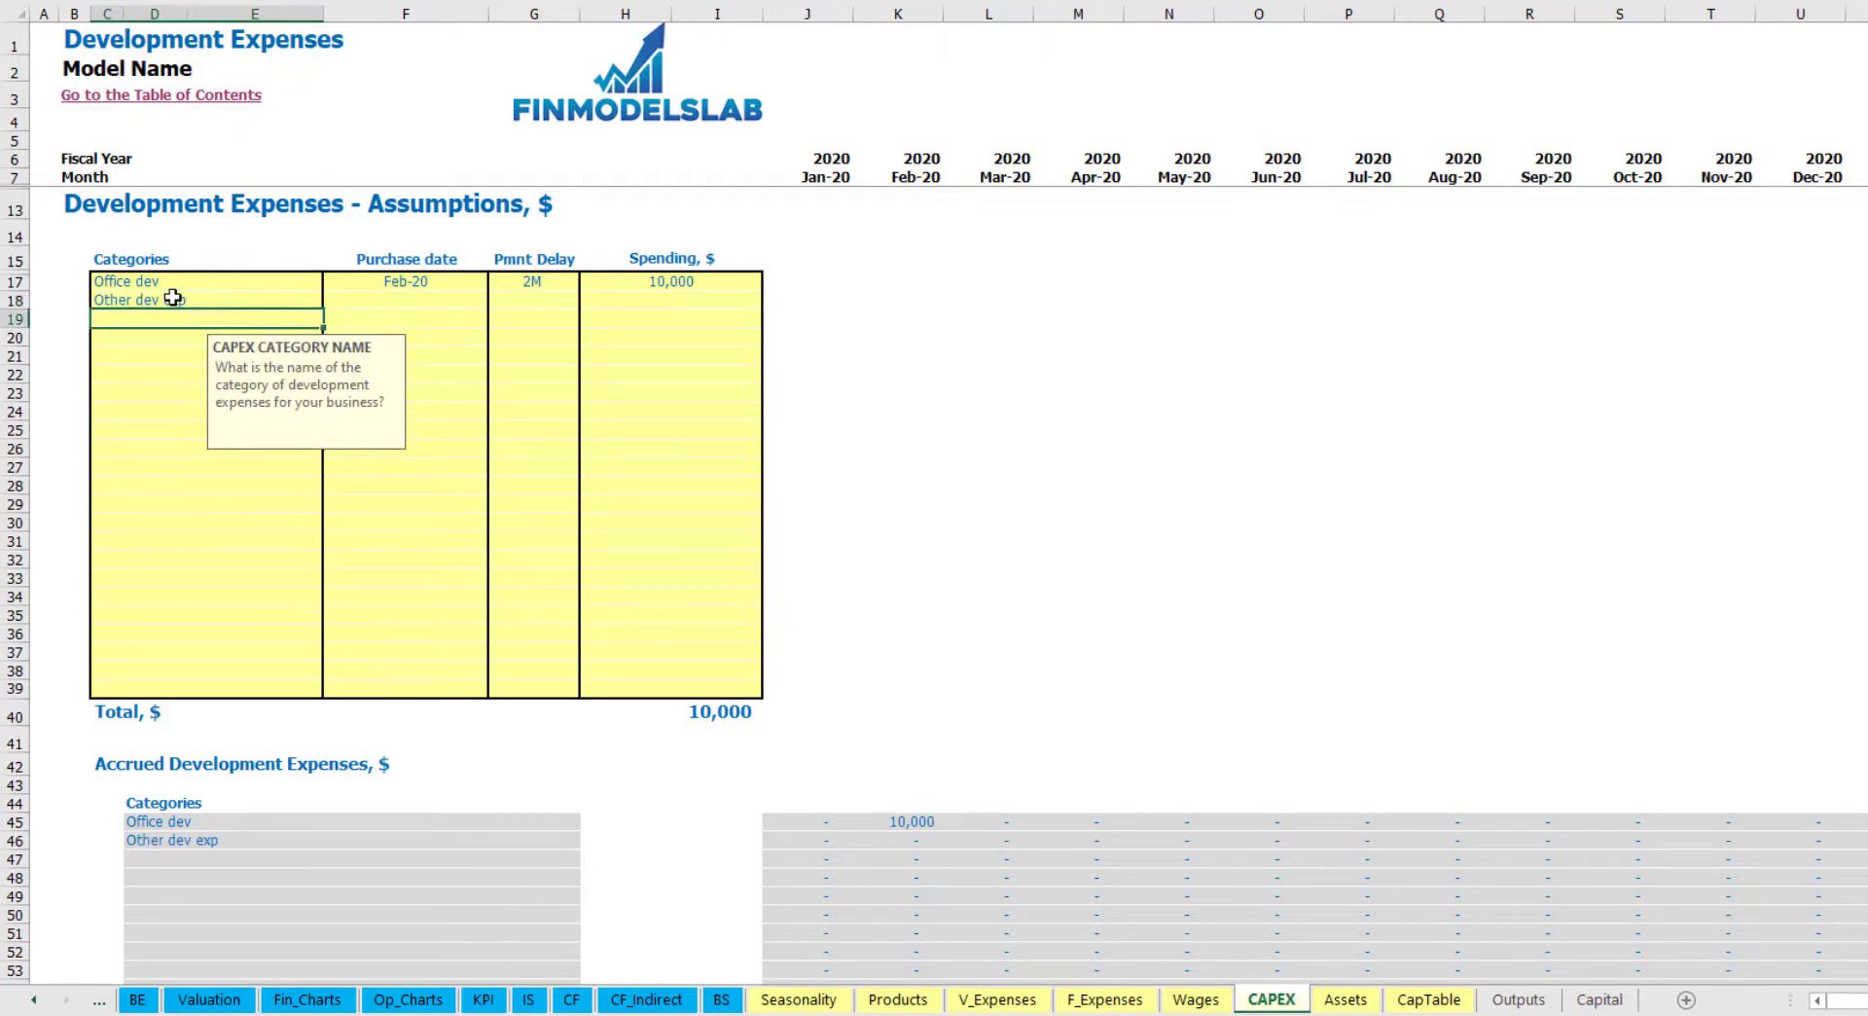
pyautogui.click(471, 296)
pyautogui.click(497, 300)
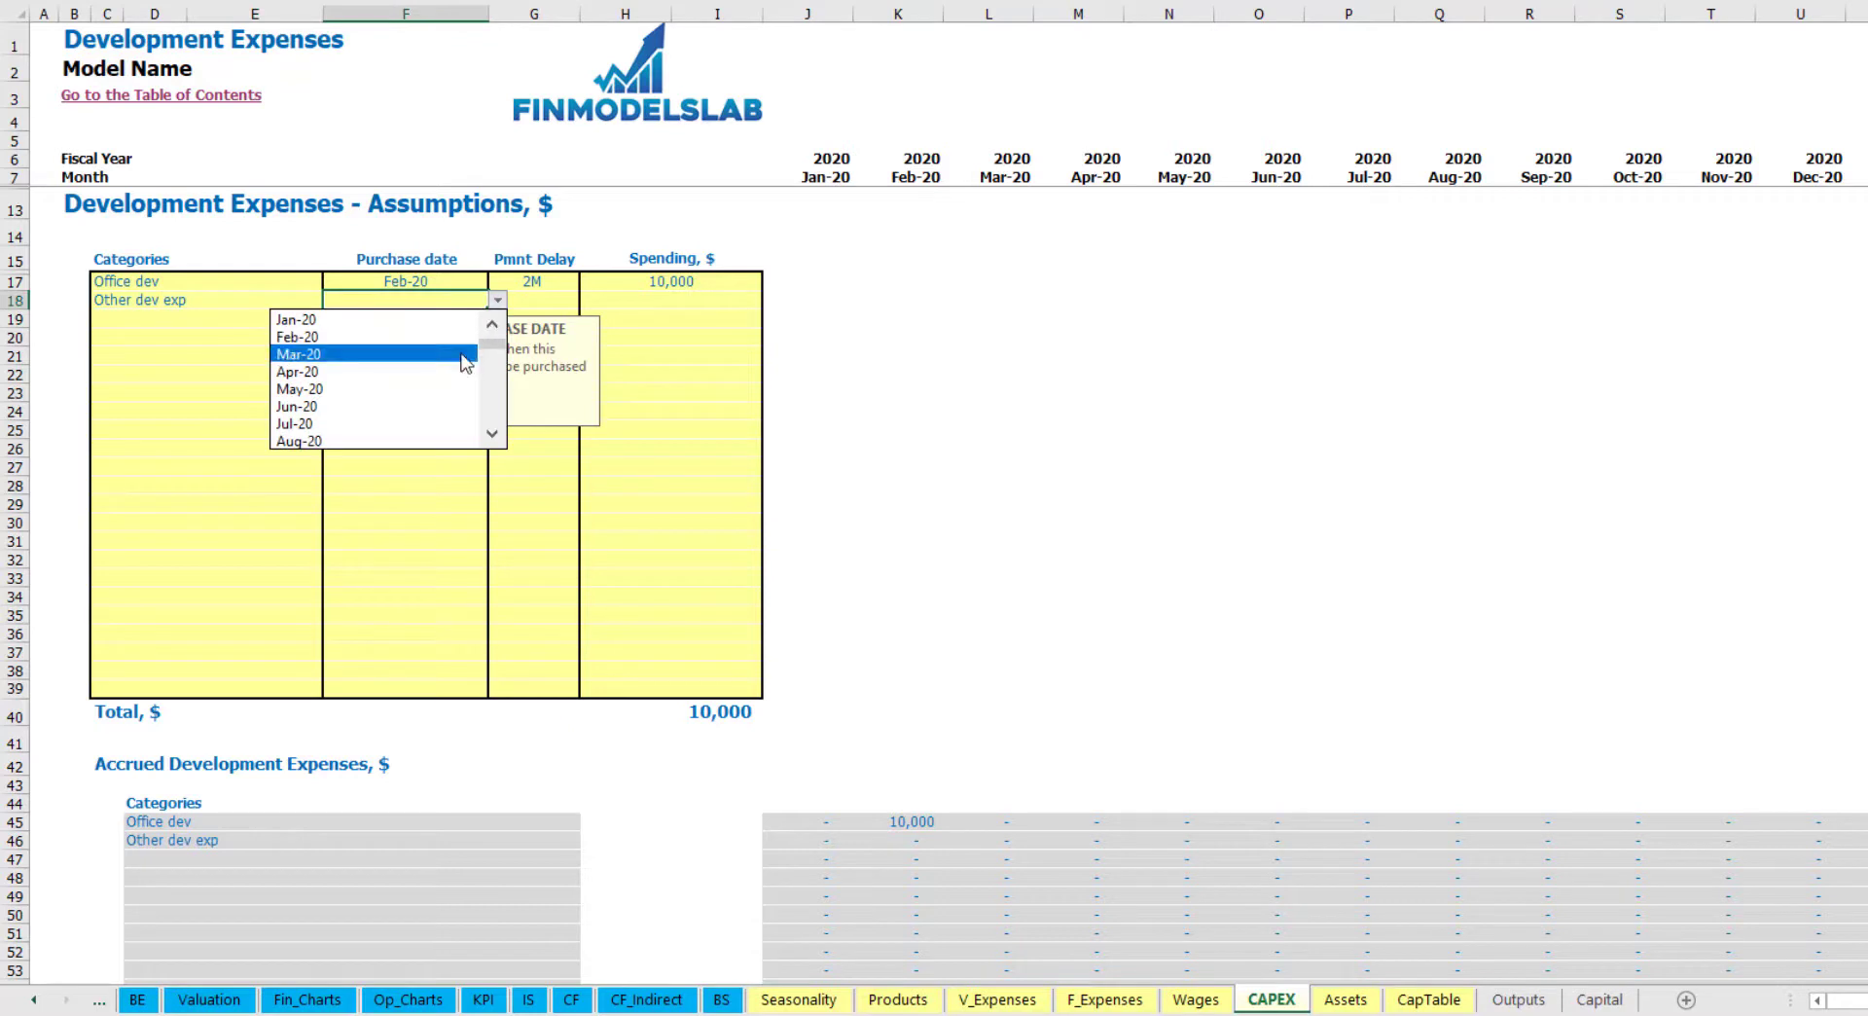
pyautogui.click(321, 354)
pyautogui.click(643, 307)
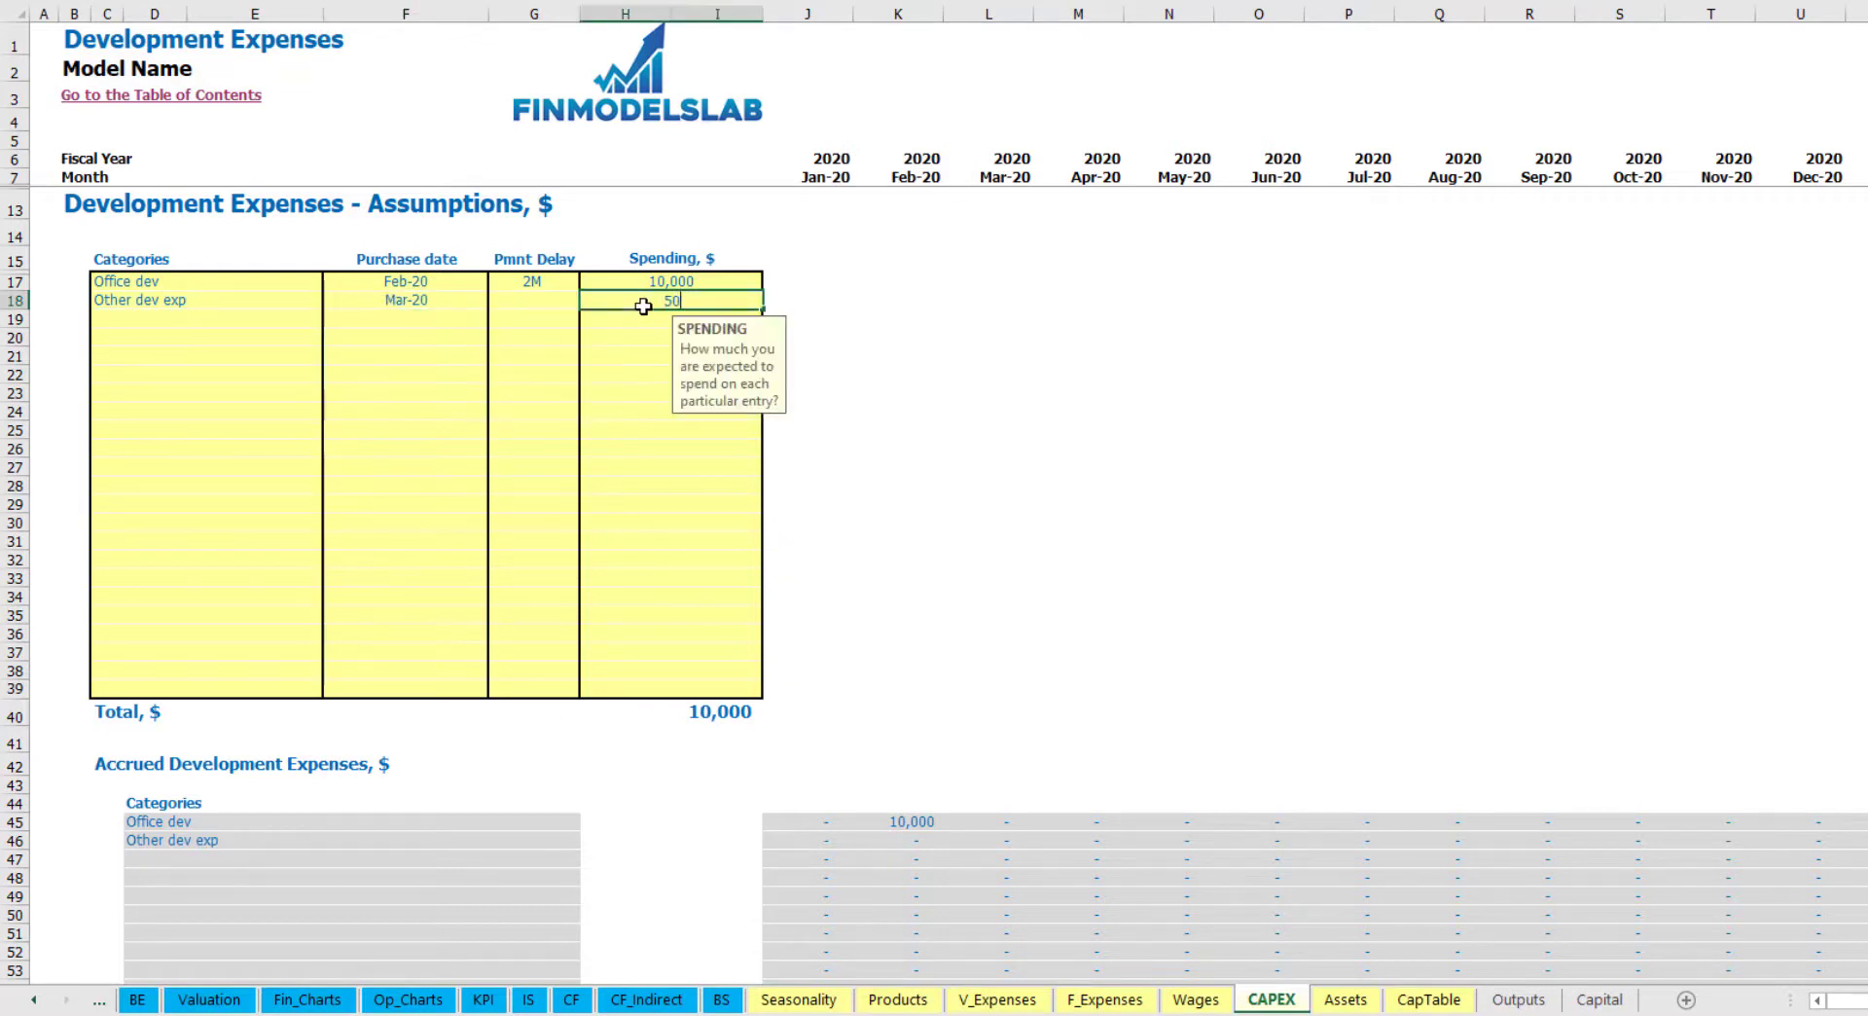
pyautogui.write('5,000')
pyautogui.press('Return')
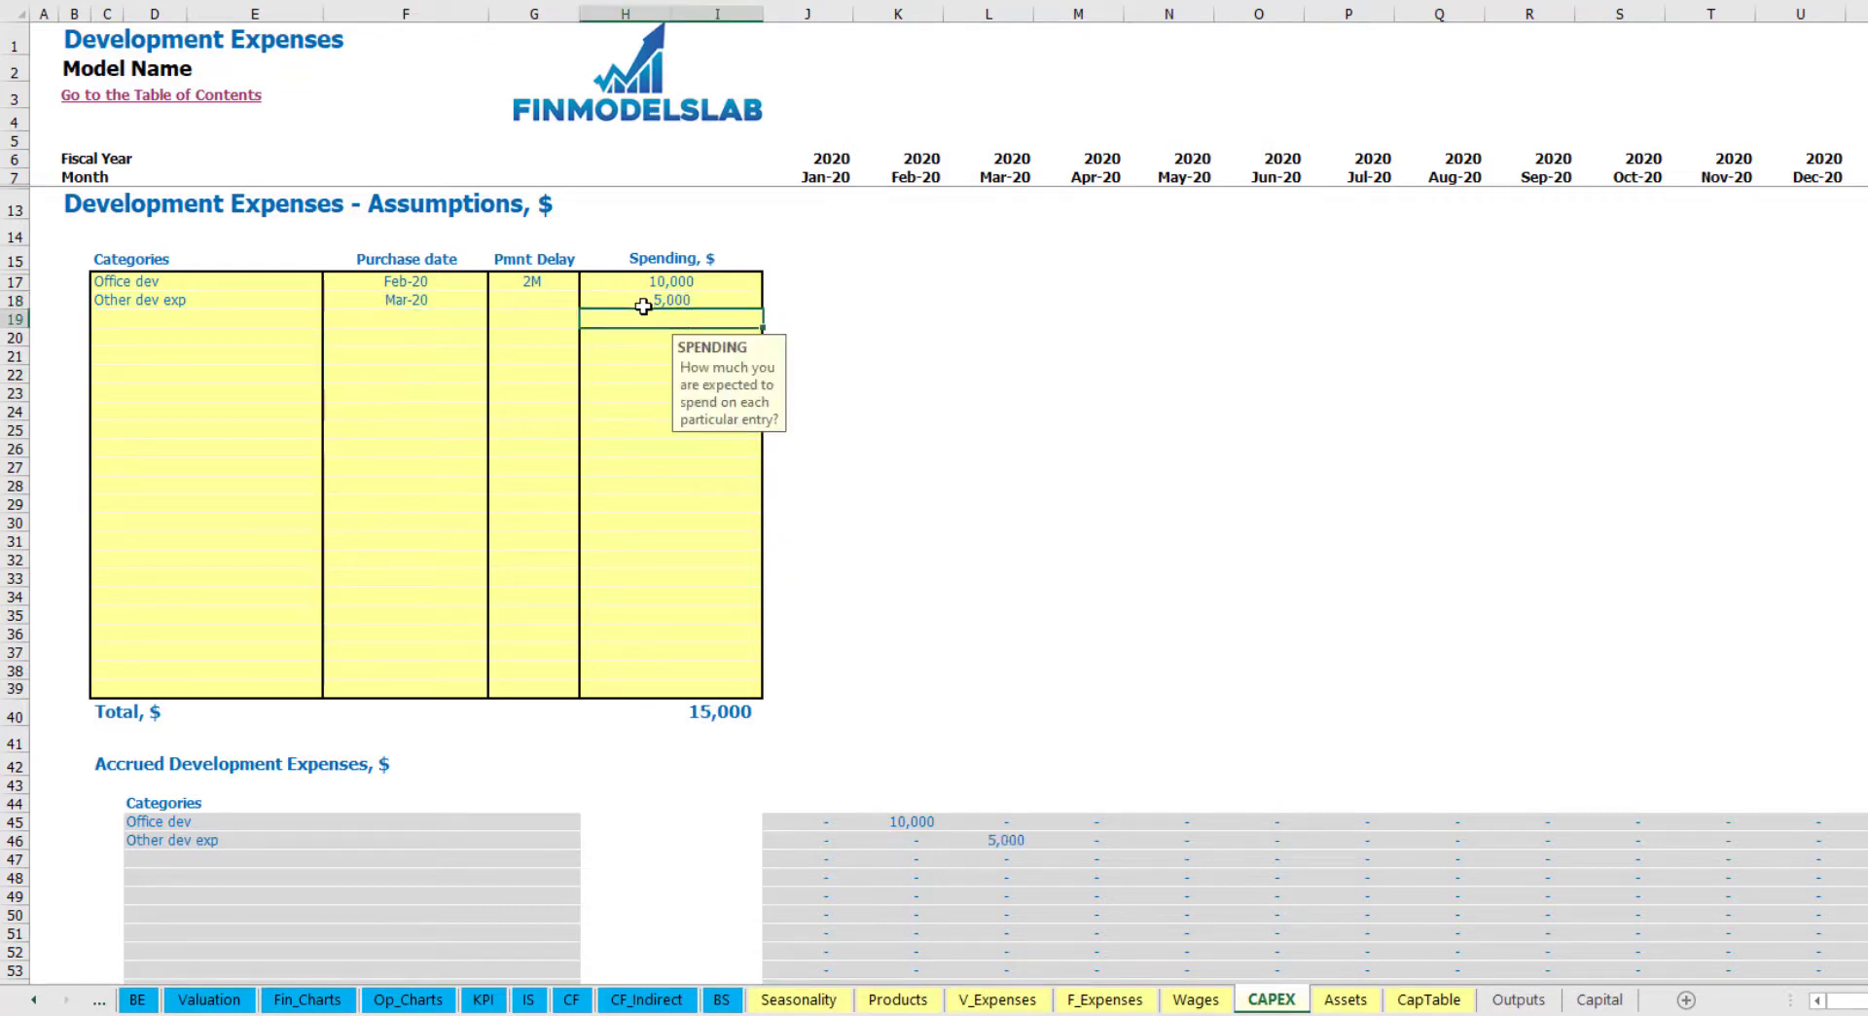
# Step: Set the payment delay of the Other dev exp category to 0M
pyautogui.click(552, 308)
pyautogui.click(589, 301)
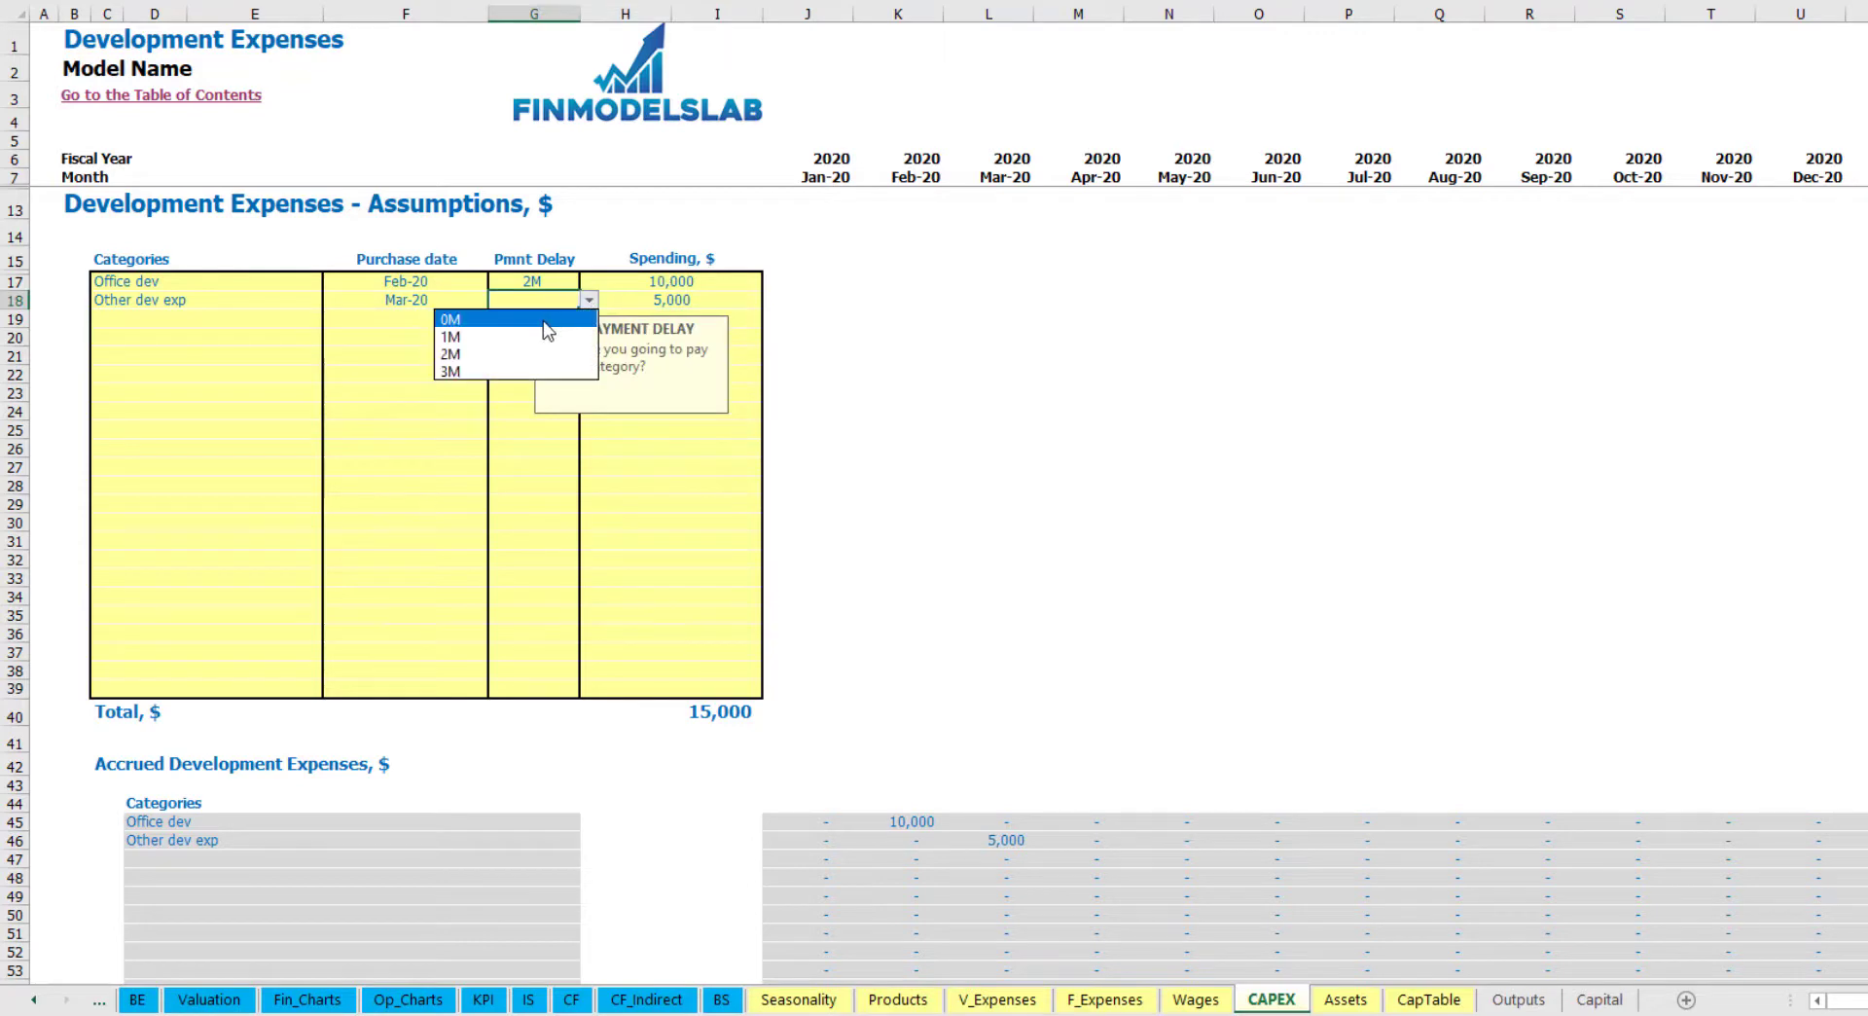
pyautogui.click(548, 319)
# Step: Compare the month in which Other dev exp is accrued with the month in which it is paid
pyautogui.scroll(-3, 950, 734)
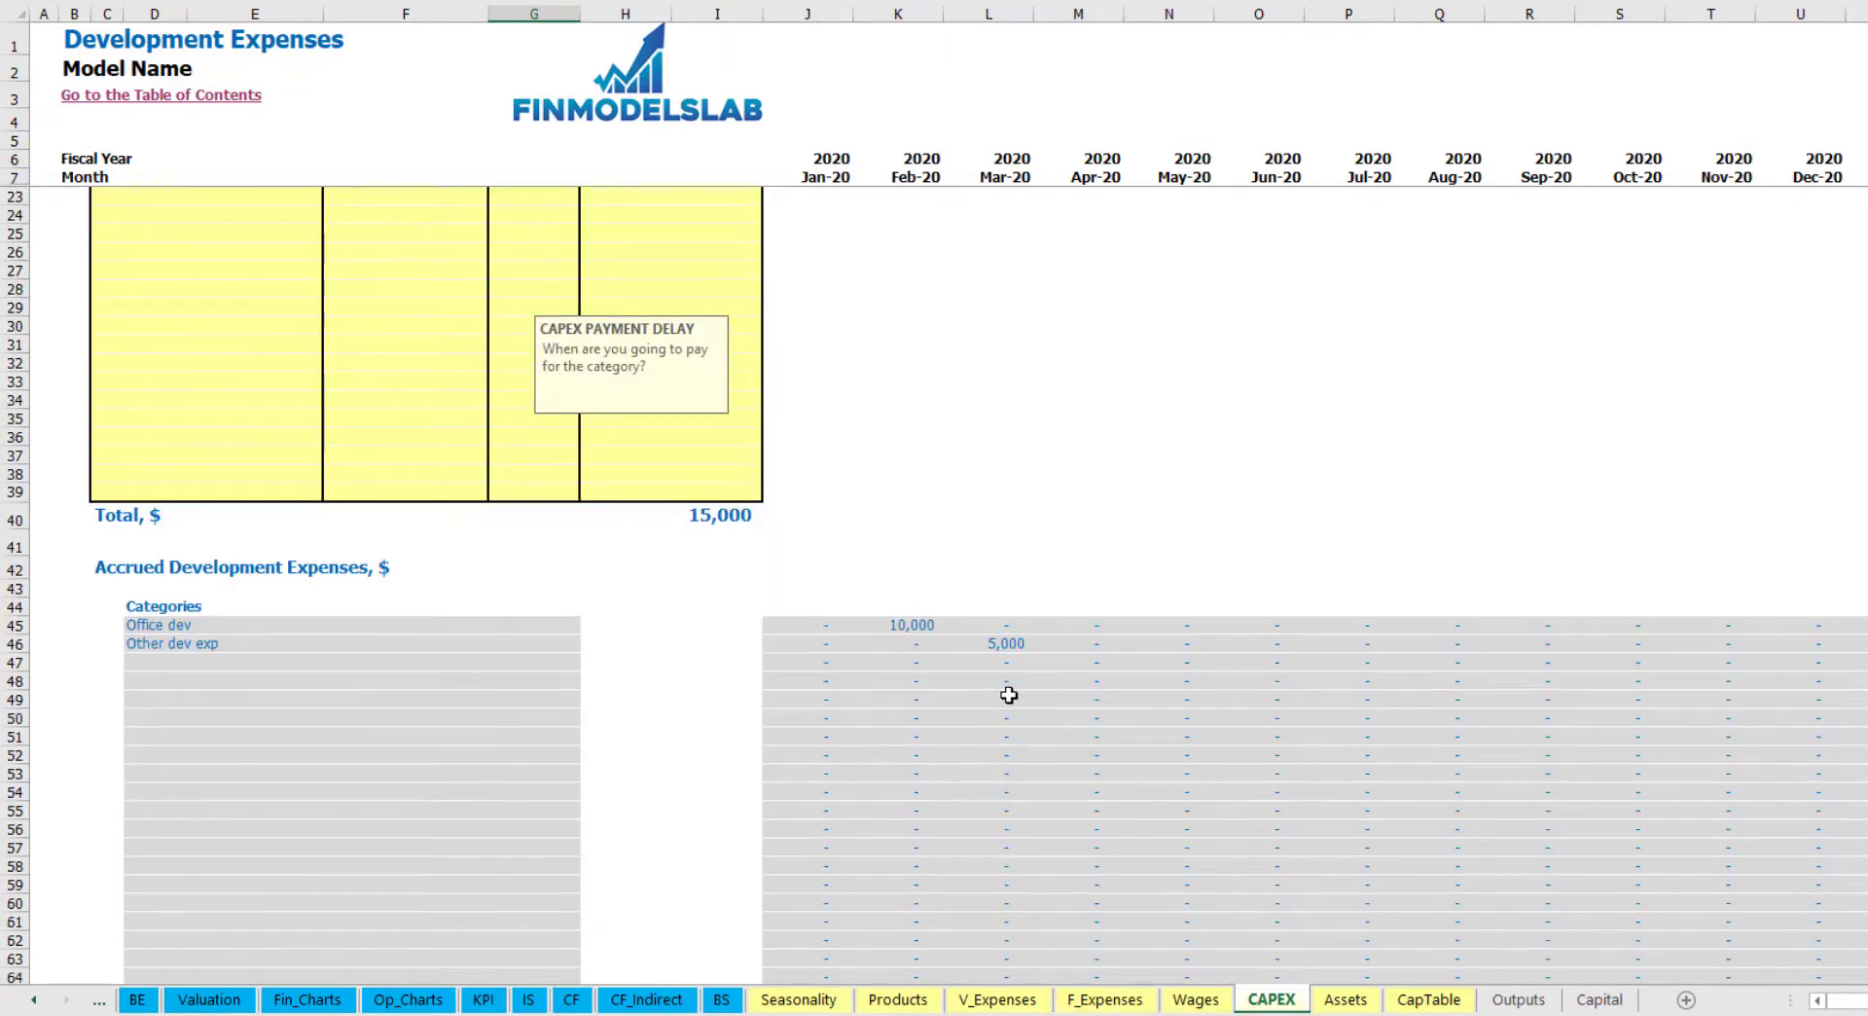
pyautogui.click(1010, 645)
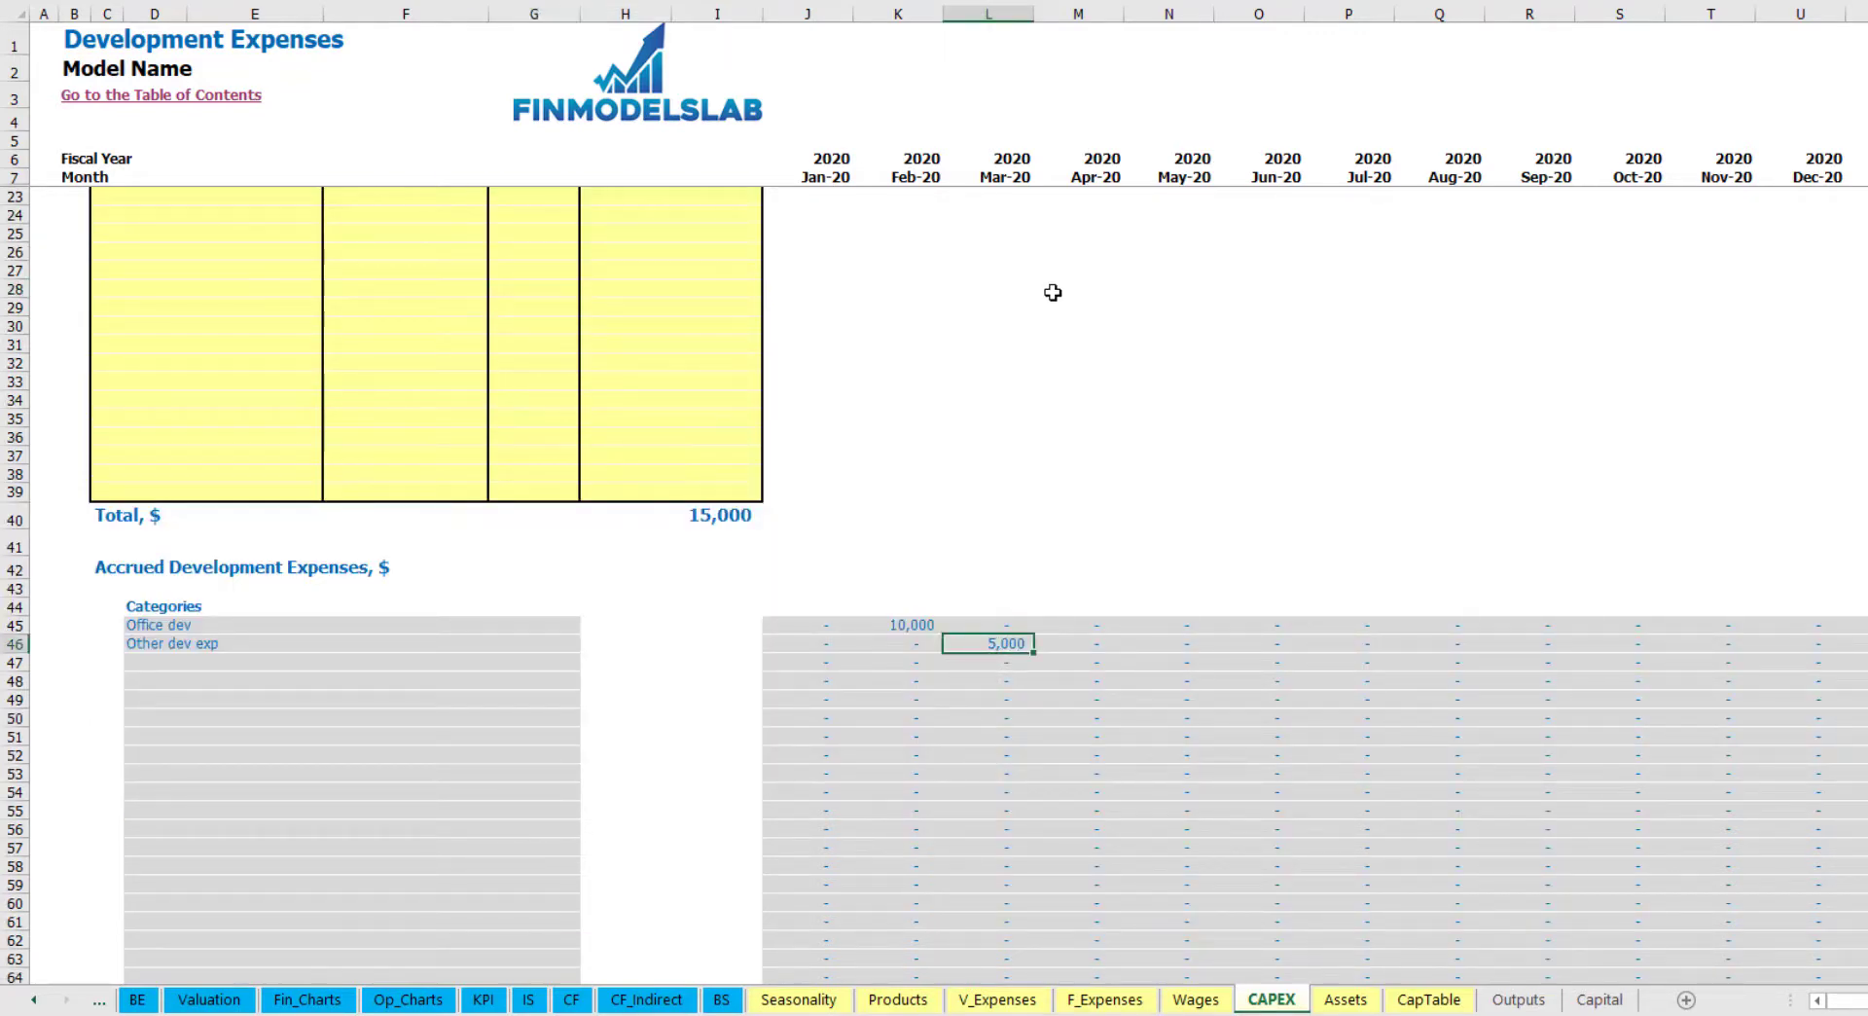
pyautogui.scroll(-10, 993, 632)
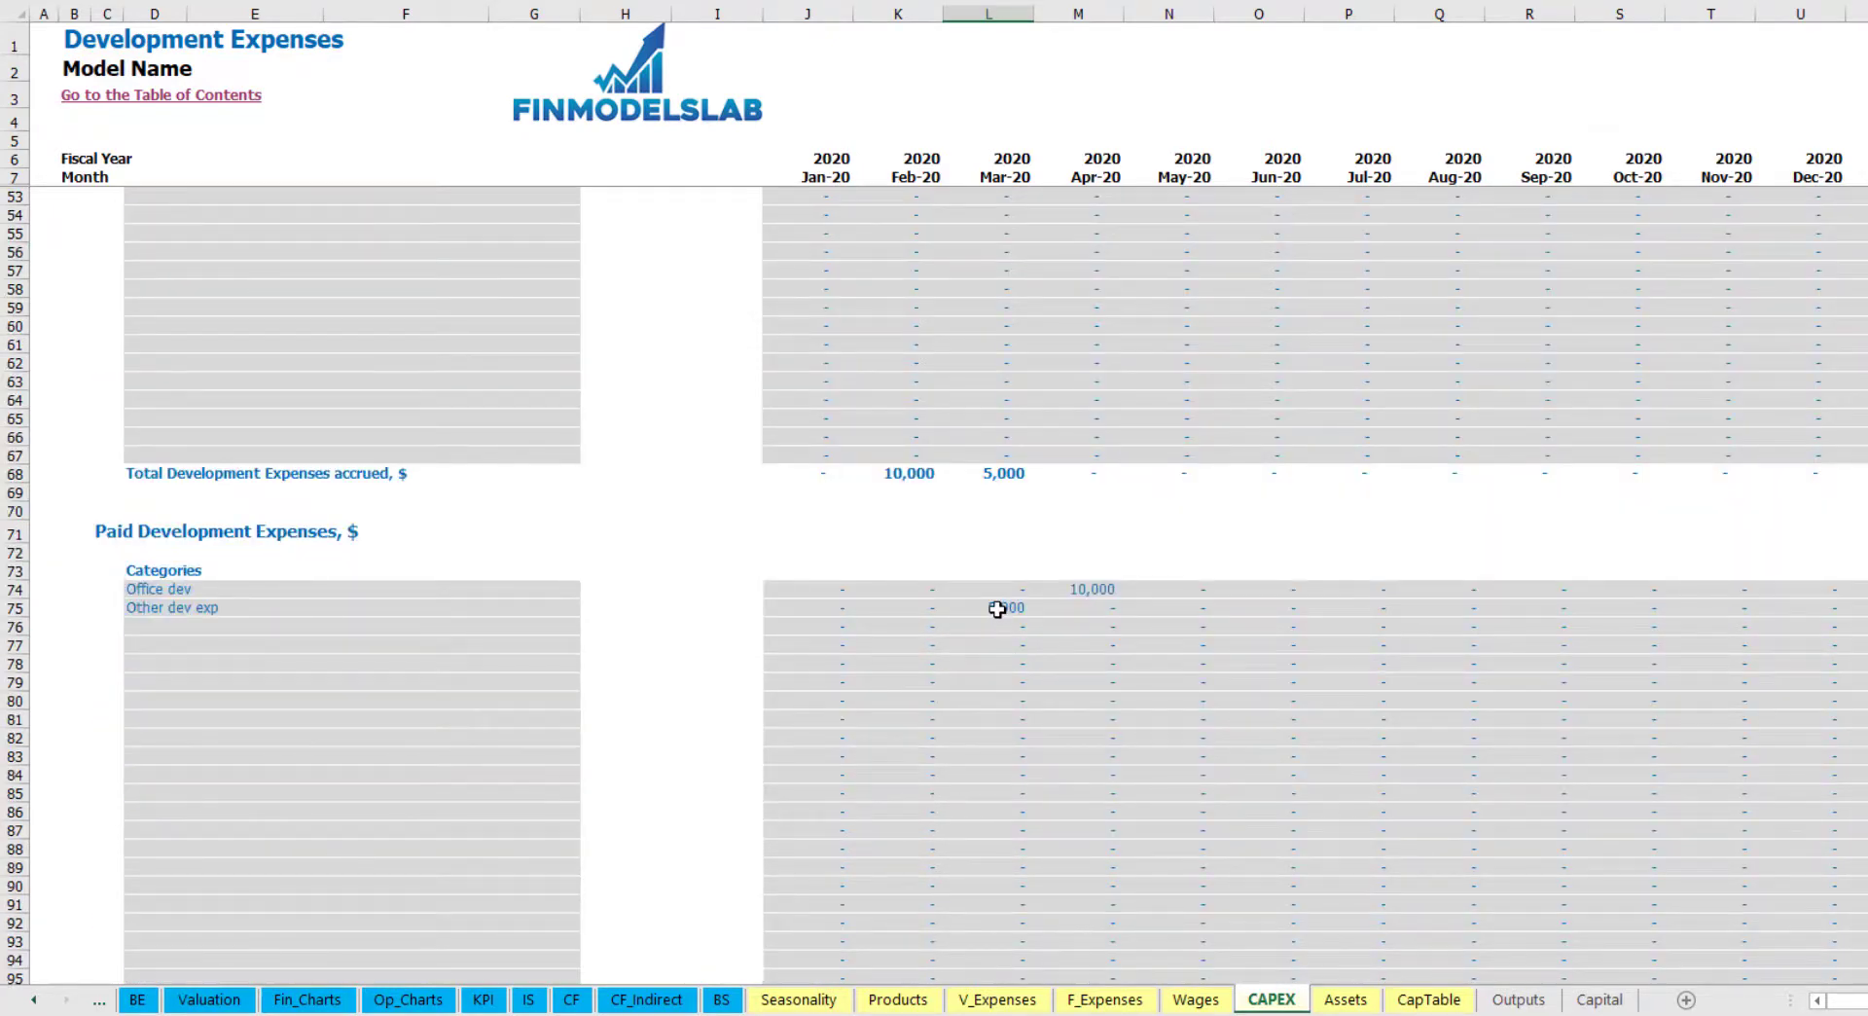
pyautogui.scroll(13, 998, 609)
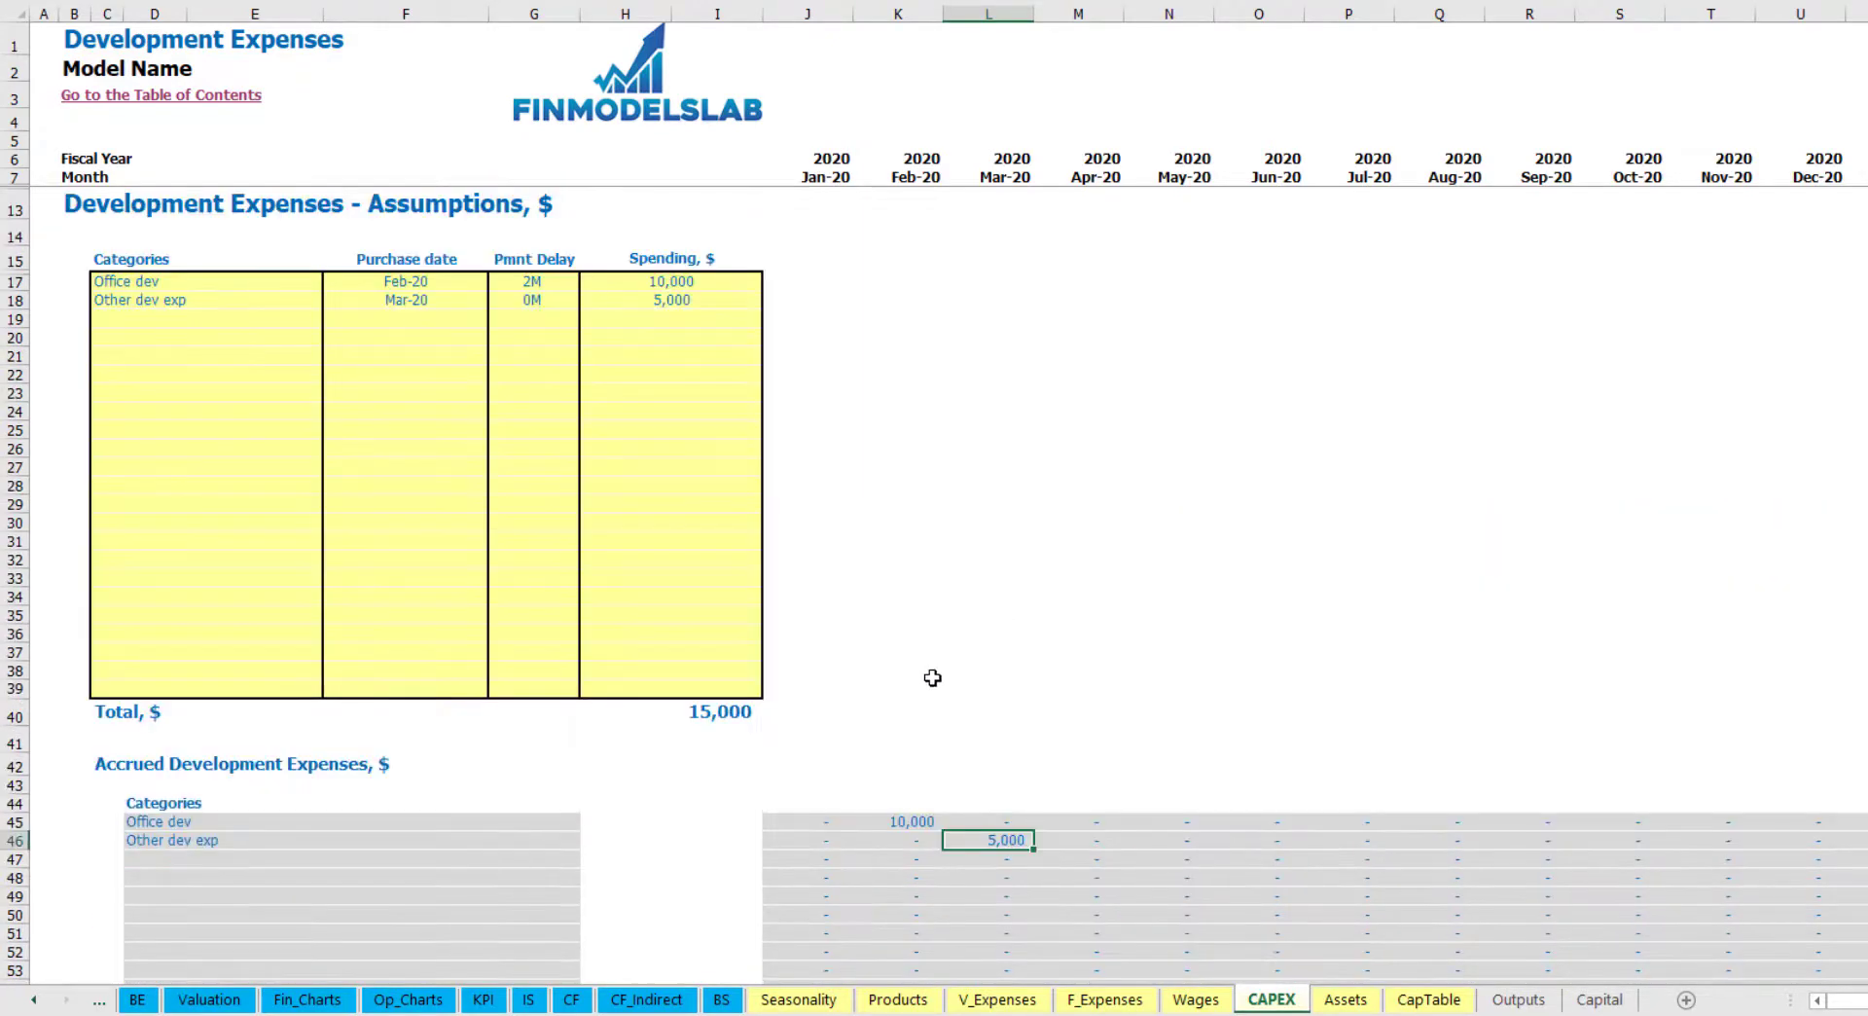
# Step: On the Assets sheet, review the capital expenditure, book depreciation and closing net book value of the development expenses
pyautogui.click(1340, 1007)
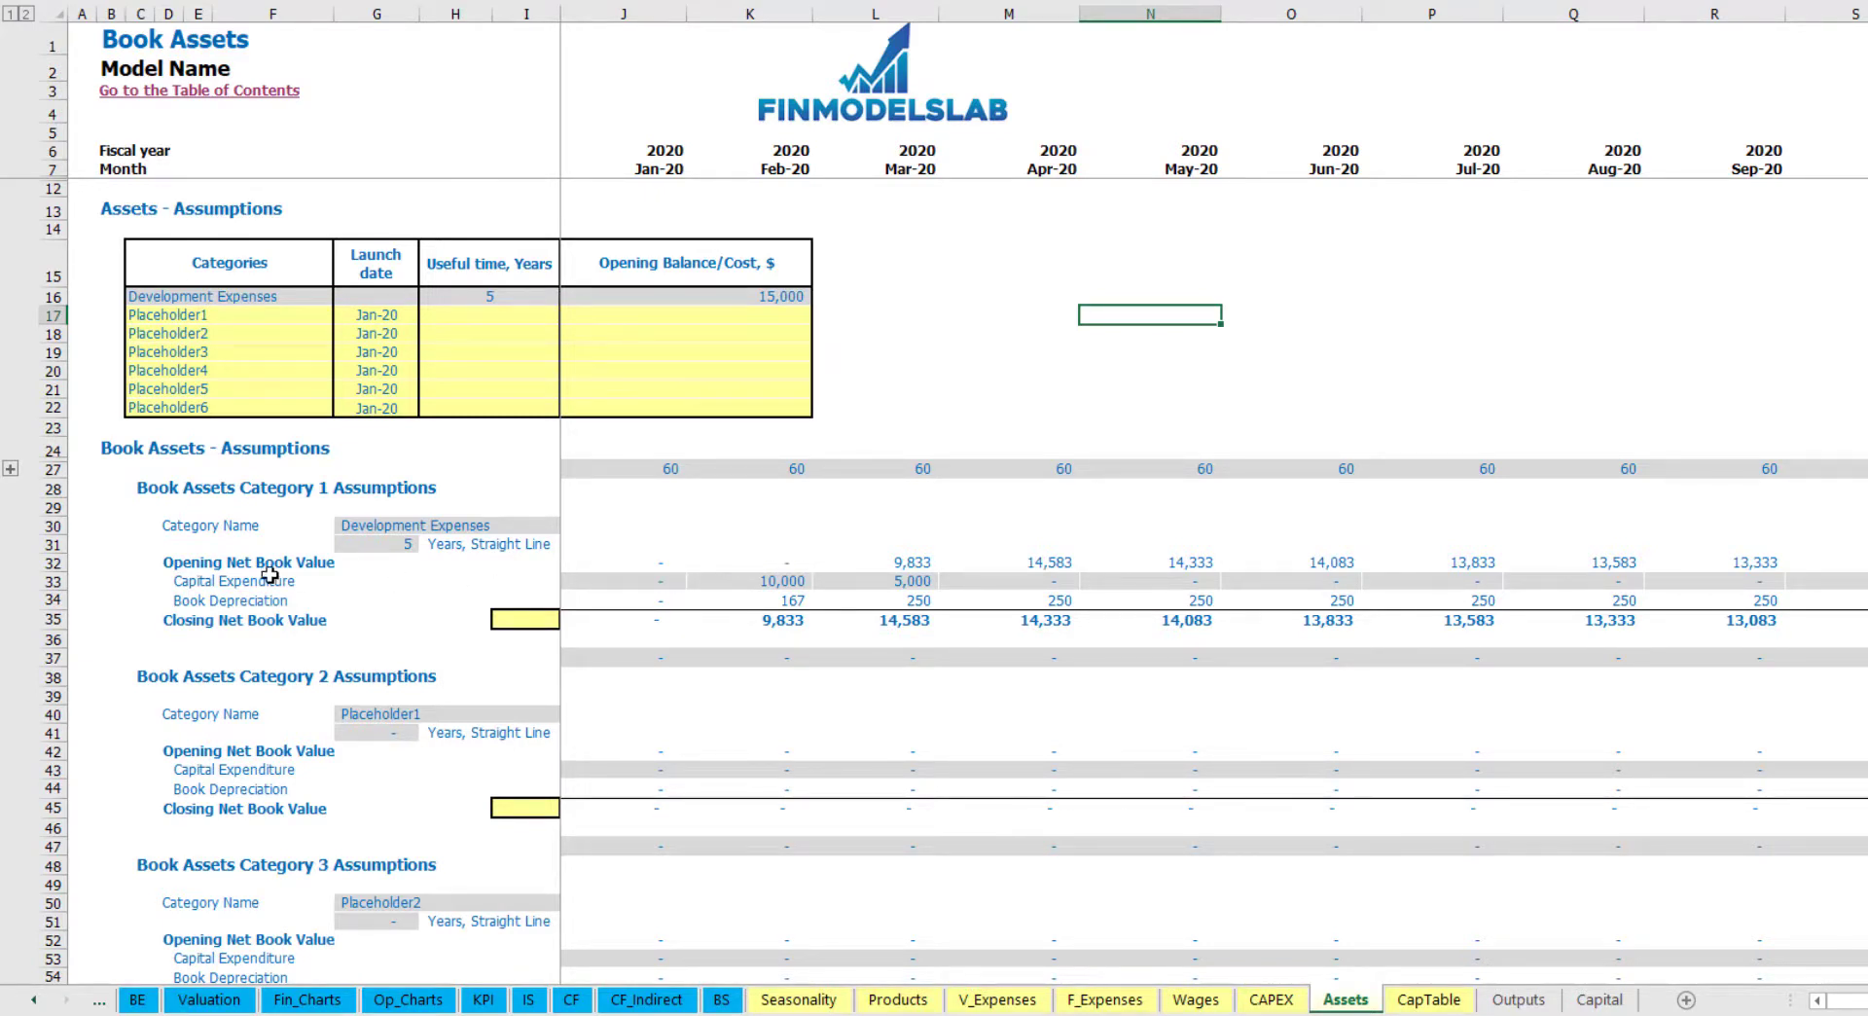
pyautogui.click(47, 600)
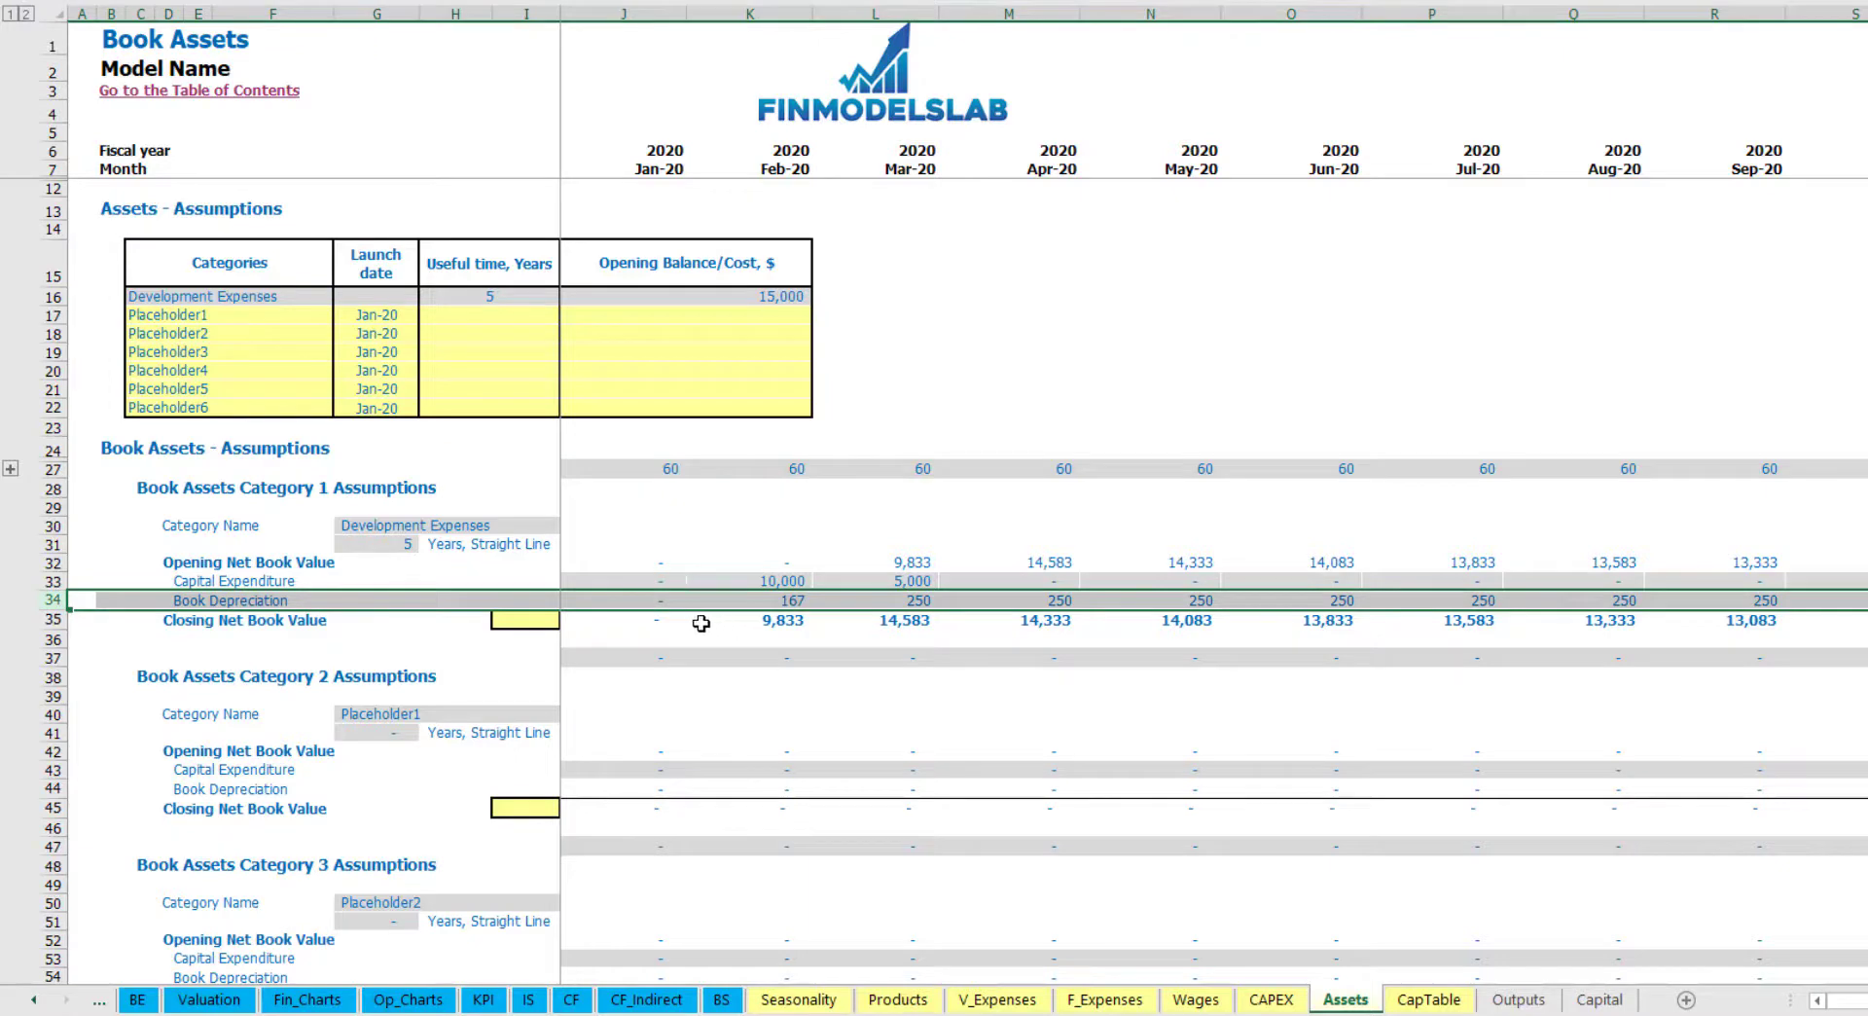
pyautogui.moveTo(617, 580); pyautogui.dragTo(1114, 581)
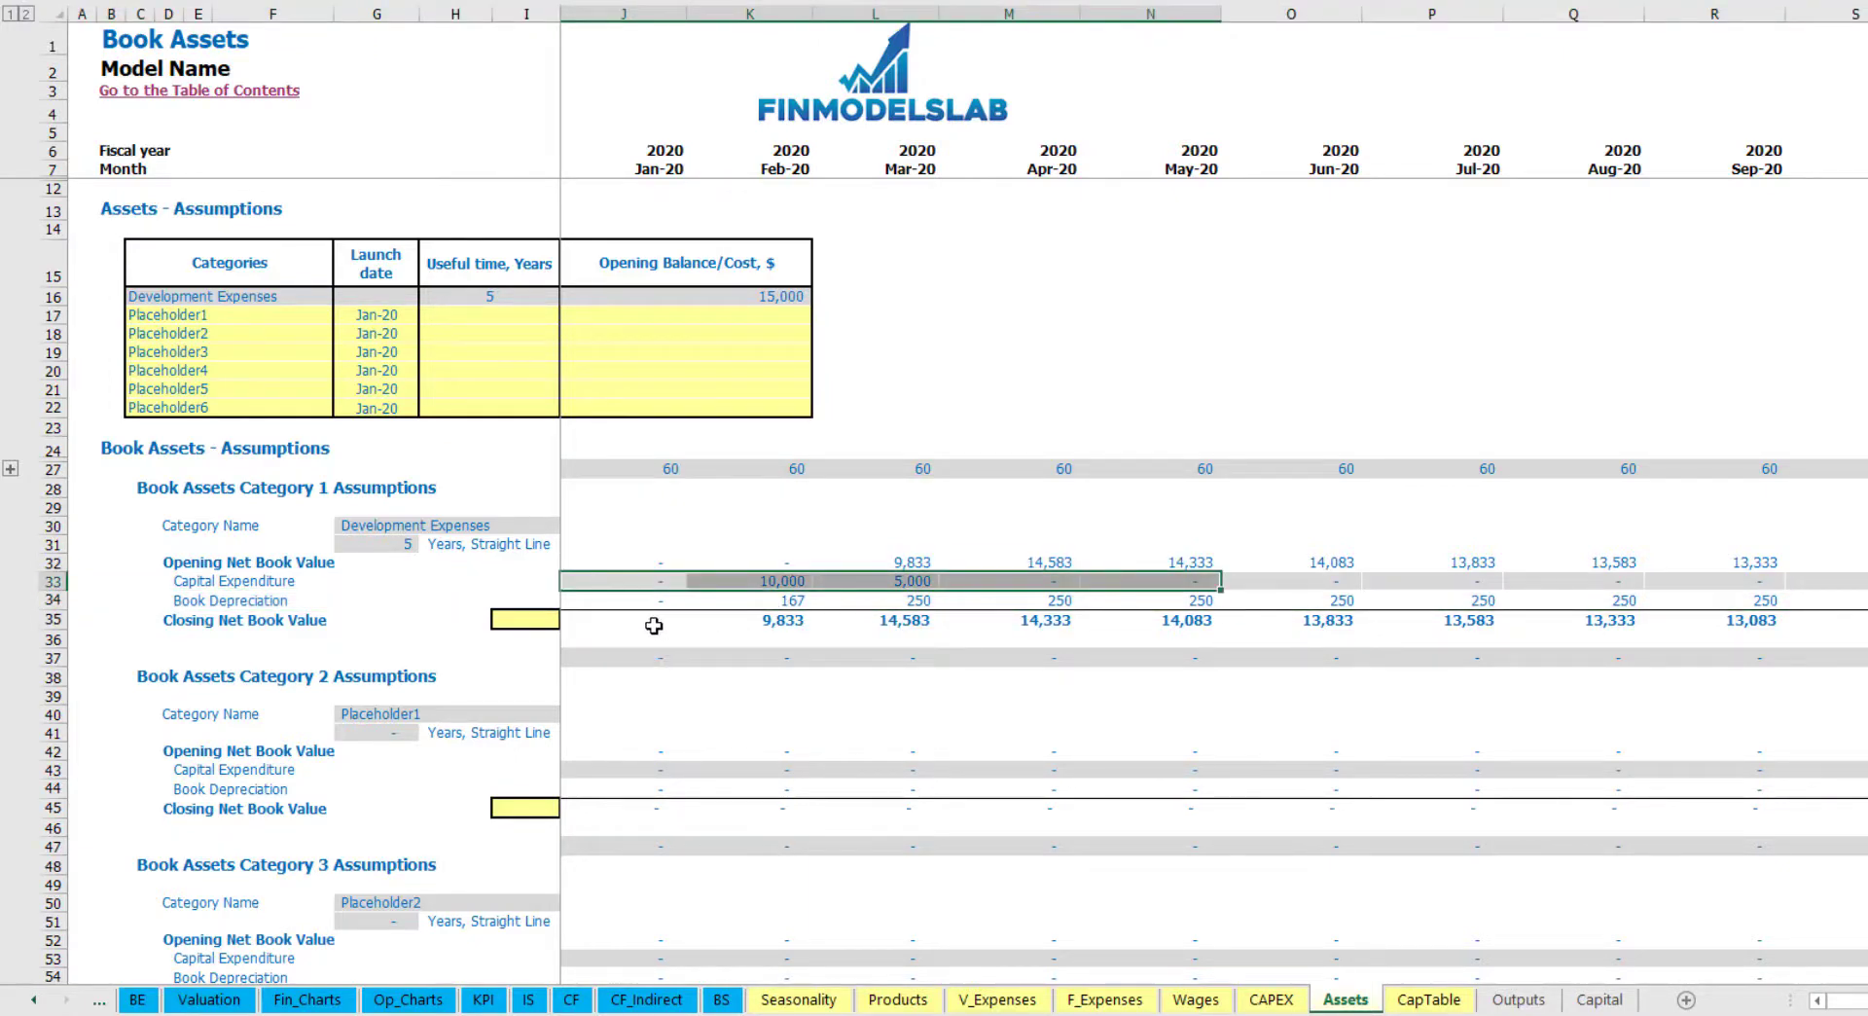
pyautogui.moveTo(654, 625); pyautogui.dragTo(1239, 626)
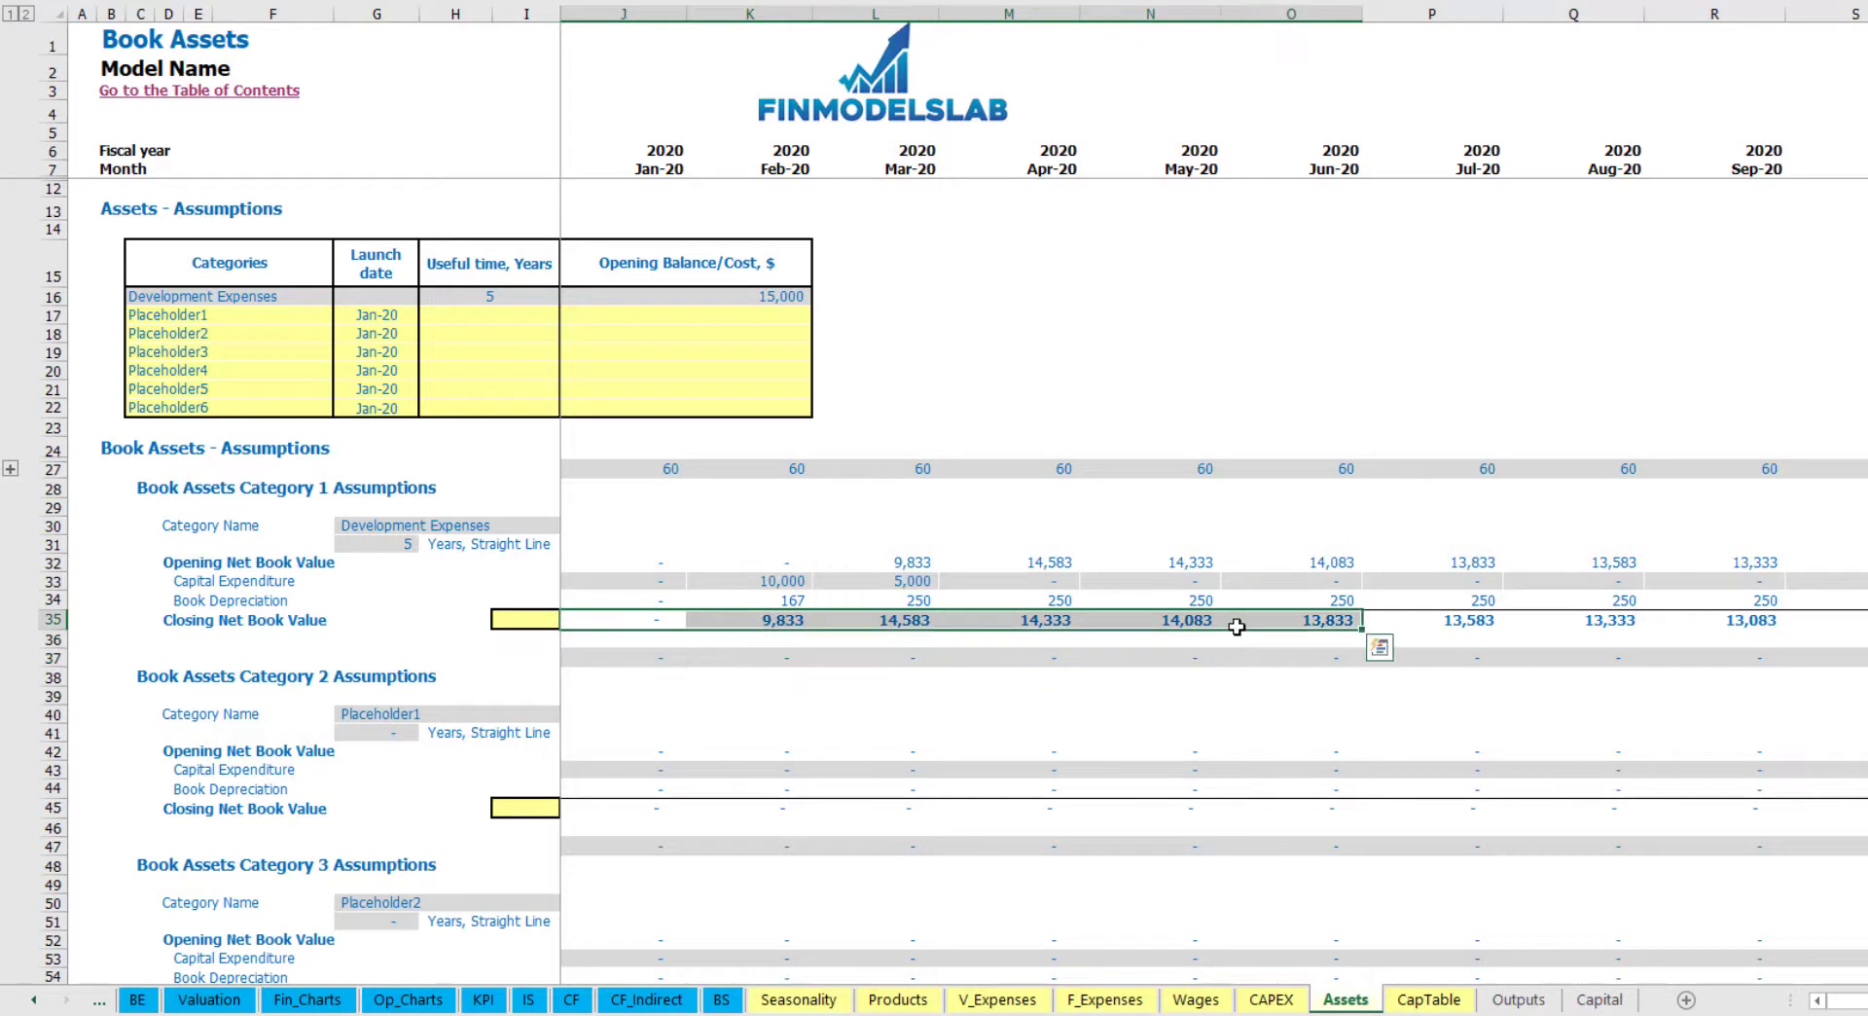
# Step: Replace the first asset placeholder with "Other assets", launch date Apr-20, useful time of 10 years and opening cost of $25,000
pyautogui.click(257, 308)
pyautogui.write('Other assets')
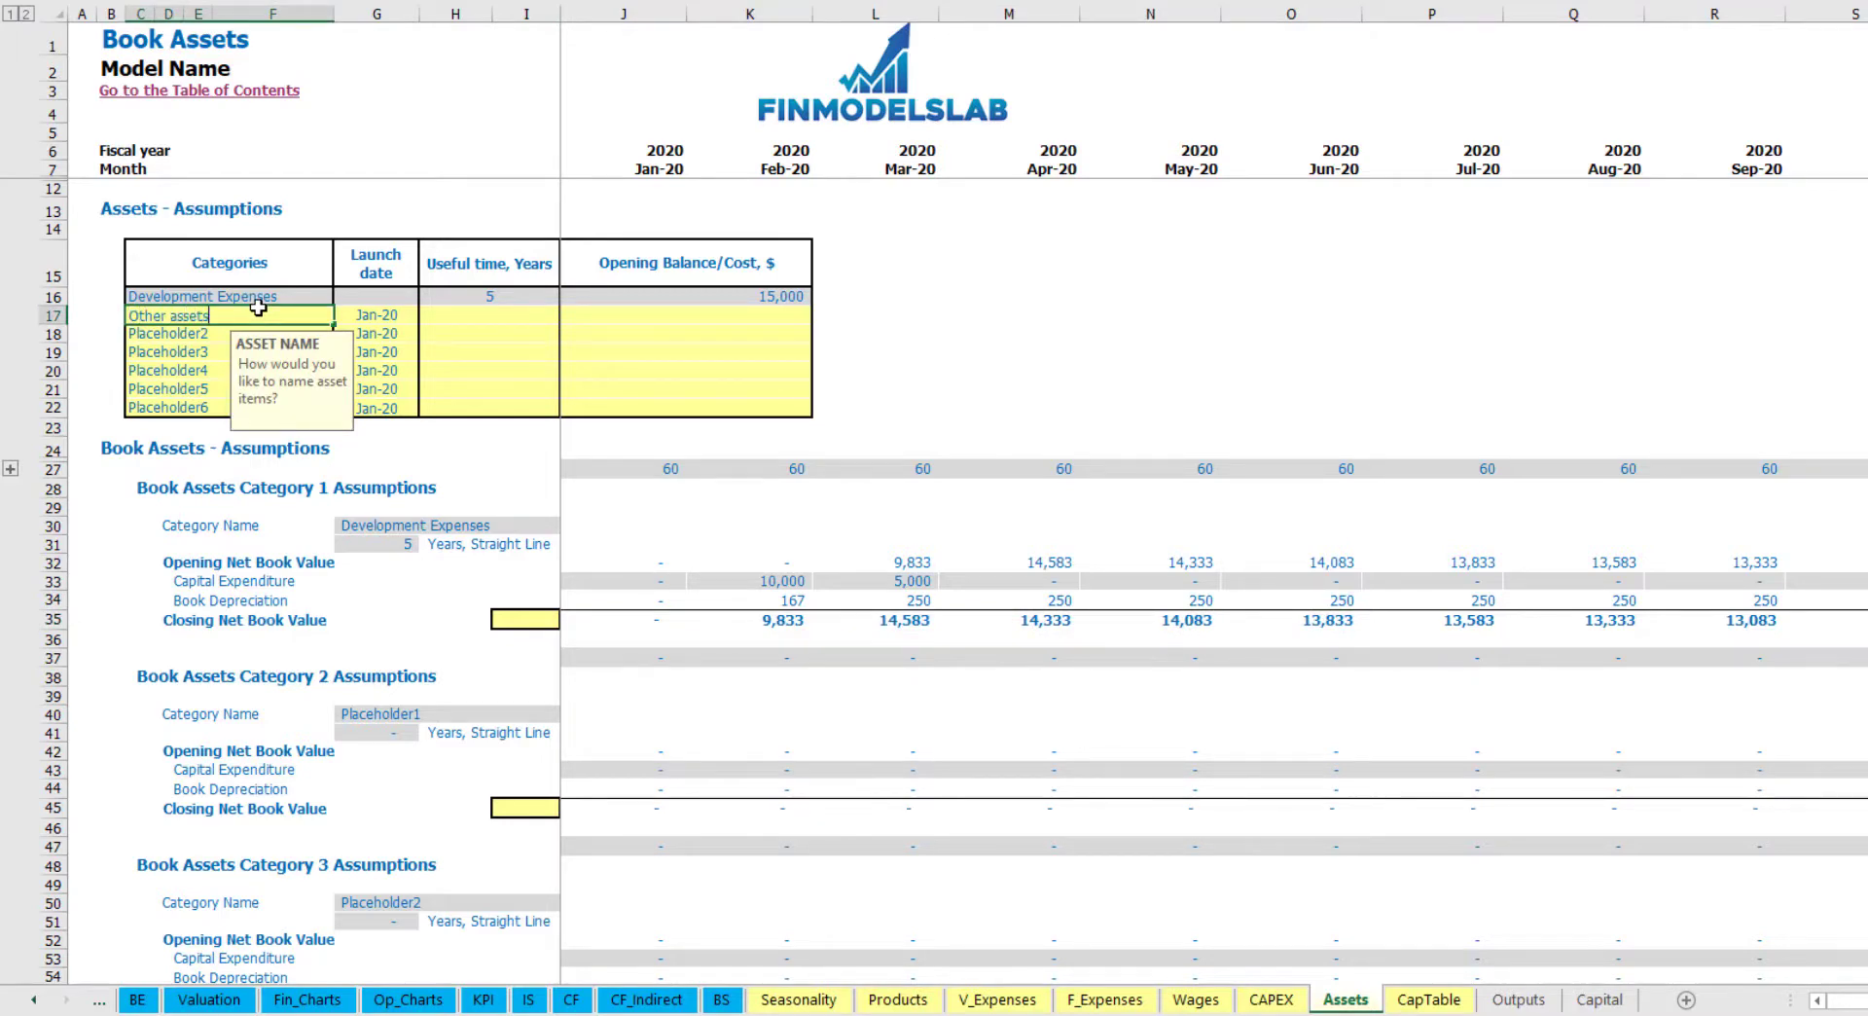
pyautogui.press('Return')
pyautogui.click(539, 313)
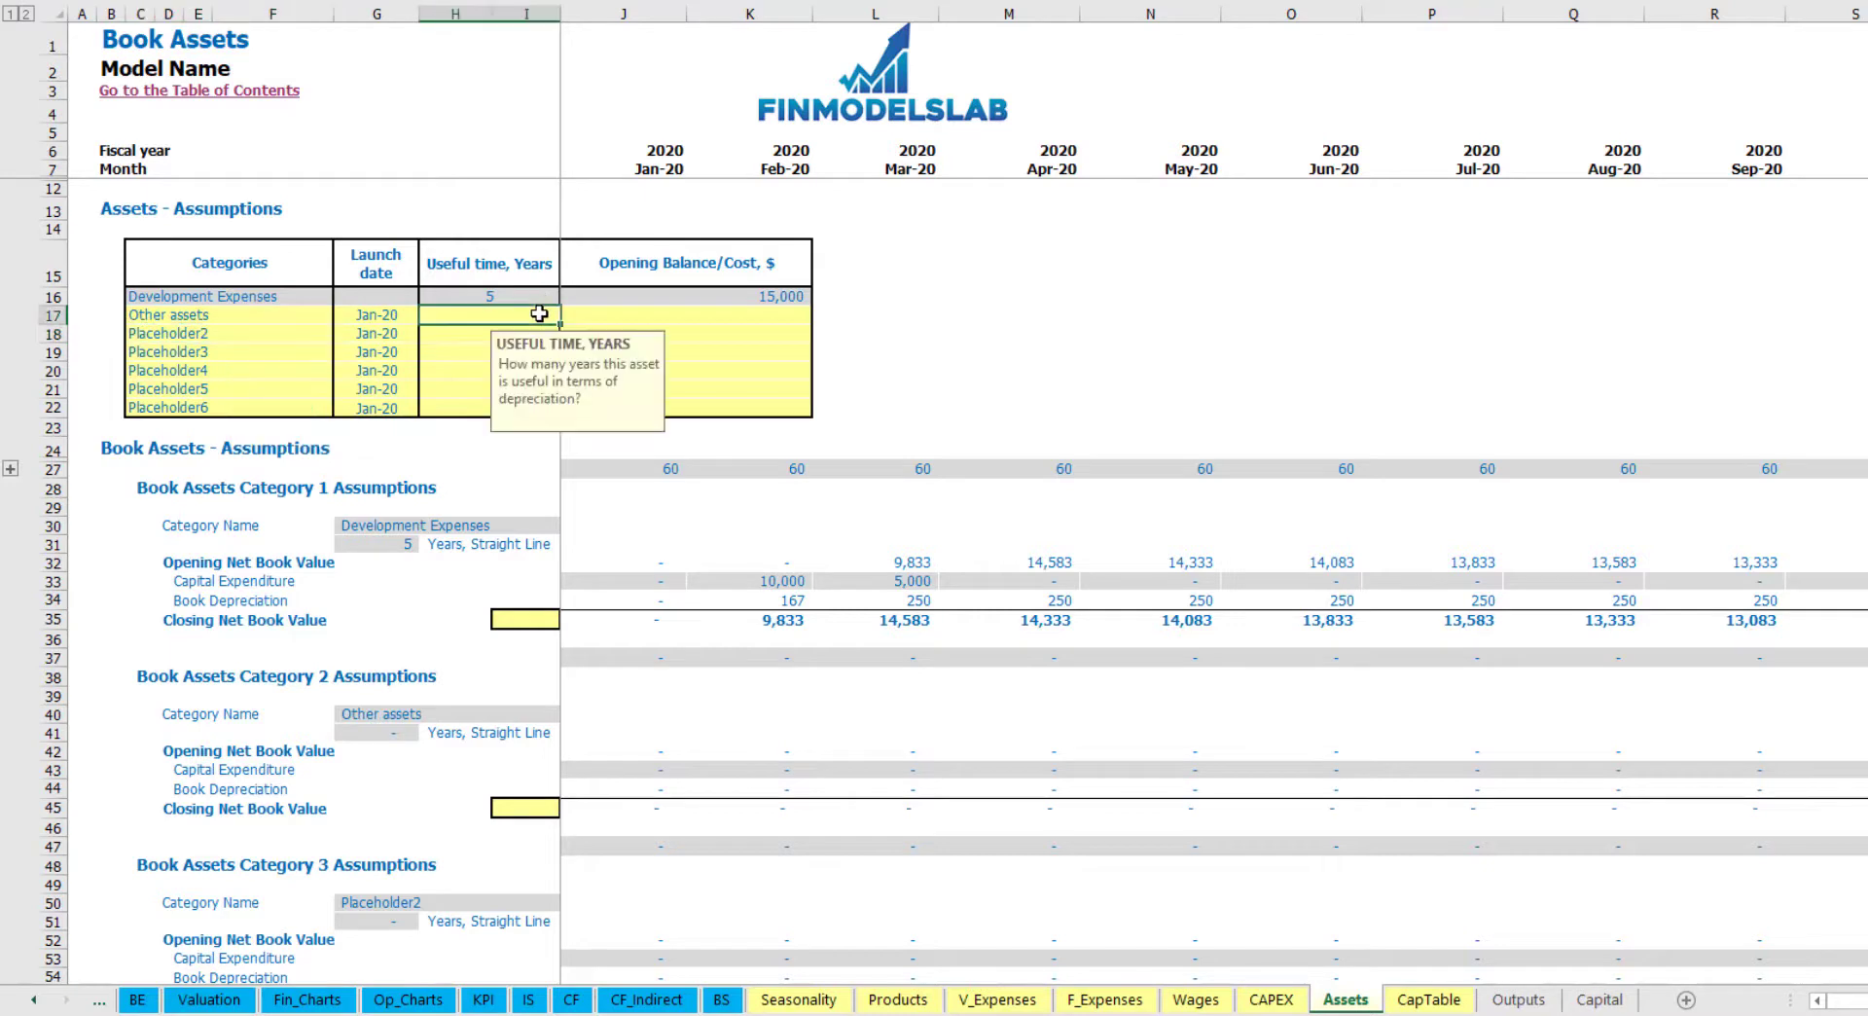
pyautogui.click(692, 318)
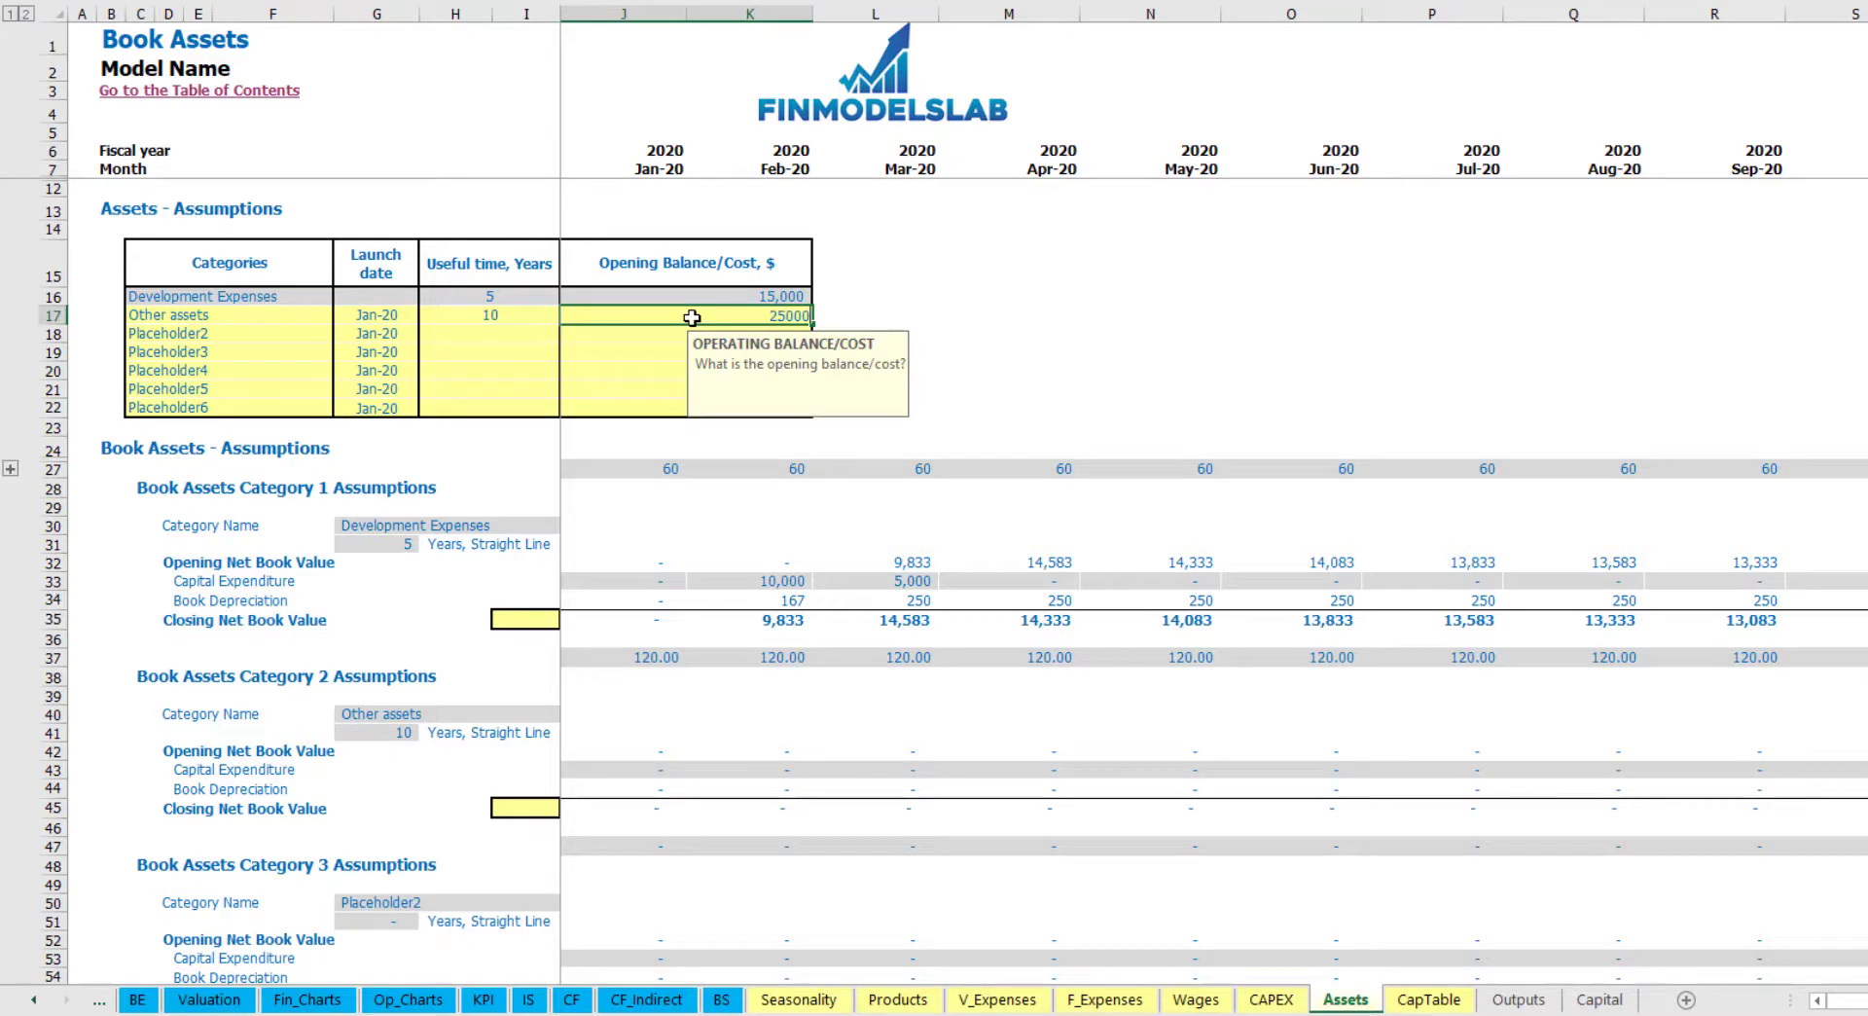
pyautogui.press('Return')
pyautogui.click(394, 315)
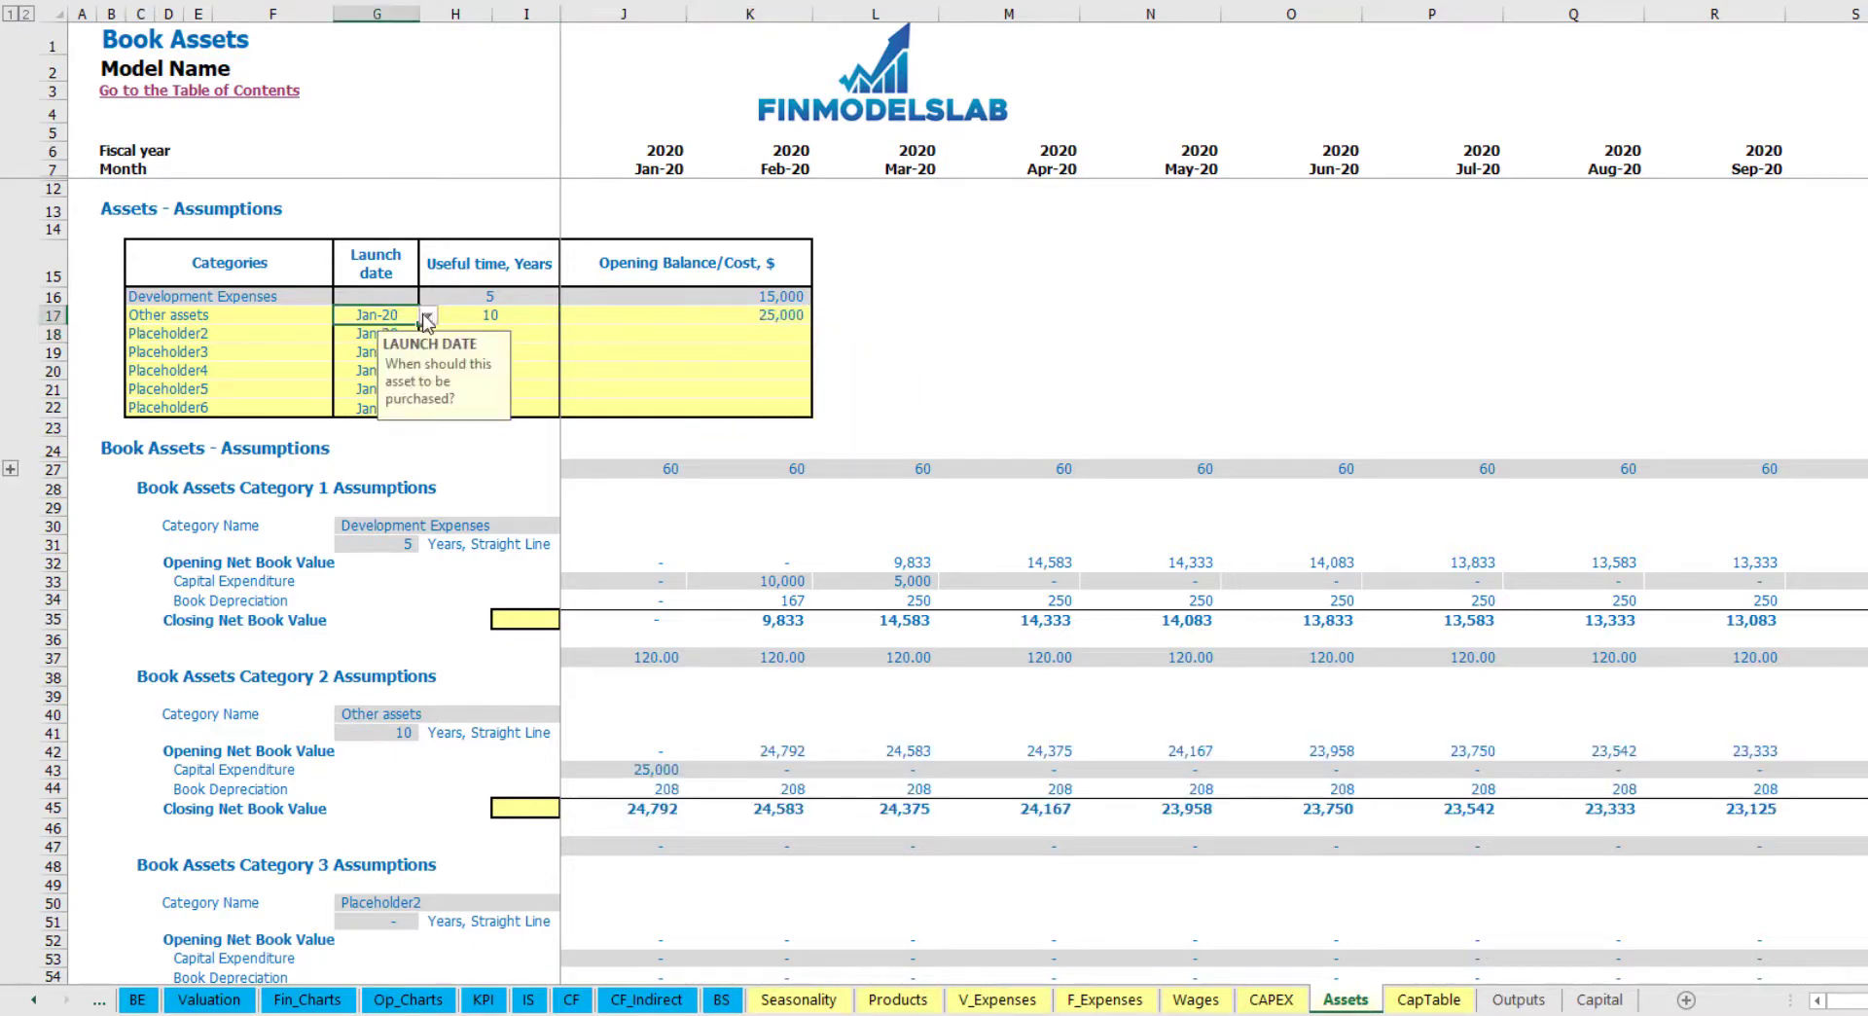
pyautogui.click(426, 316)
pyautogui.click(390, 386)
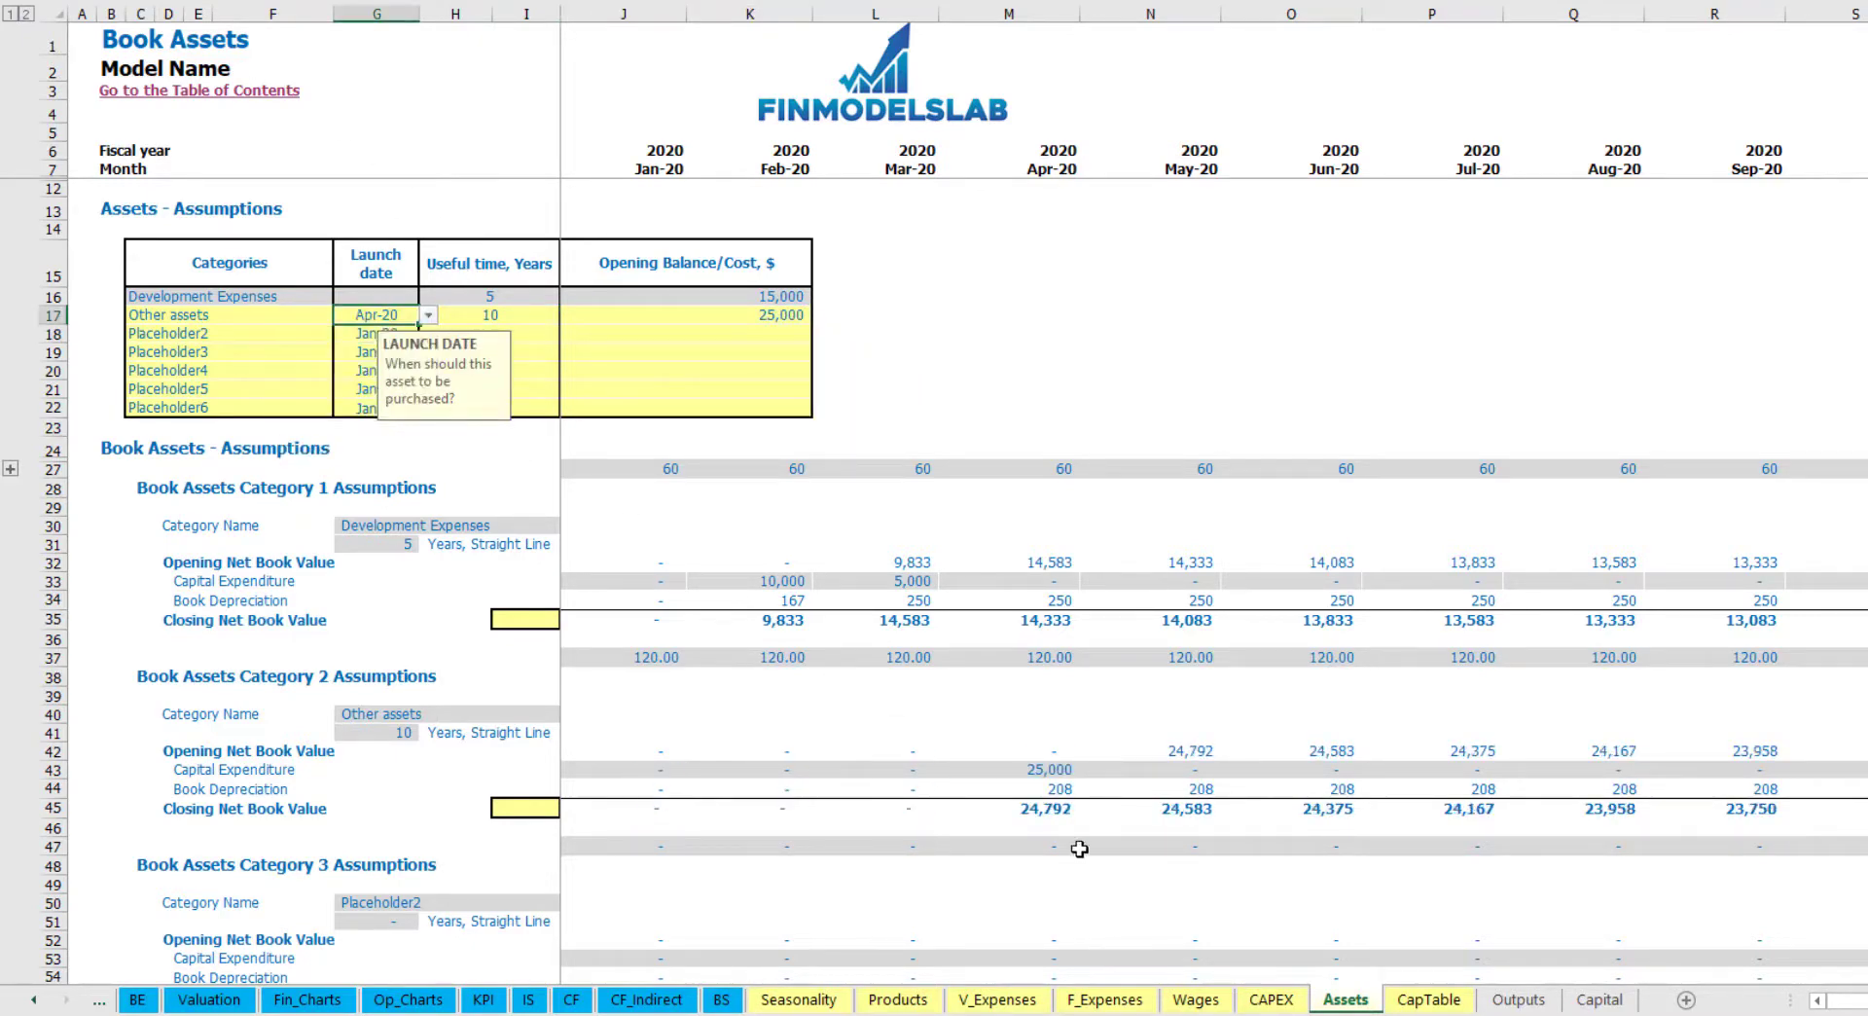
# Step: Review the capital expenditure, monthly depreciation and closing net book value of Other assets from Apr-20 onward
pyautogui.click(1056, 772)
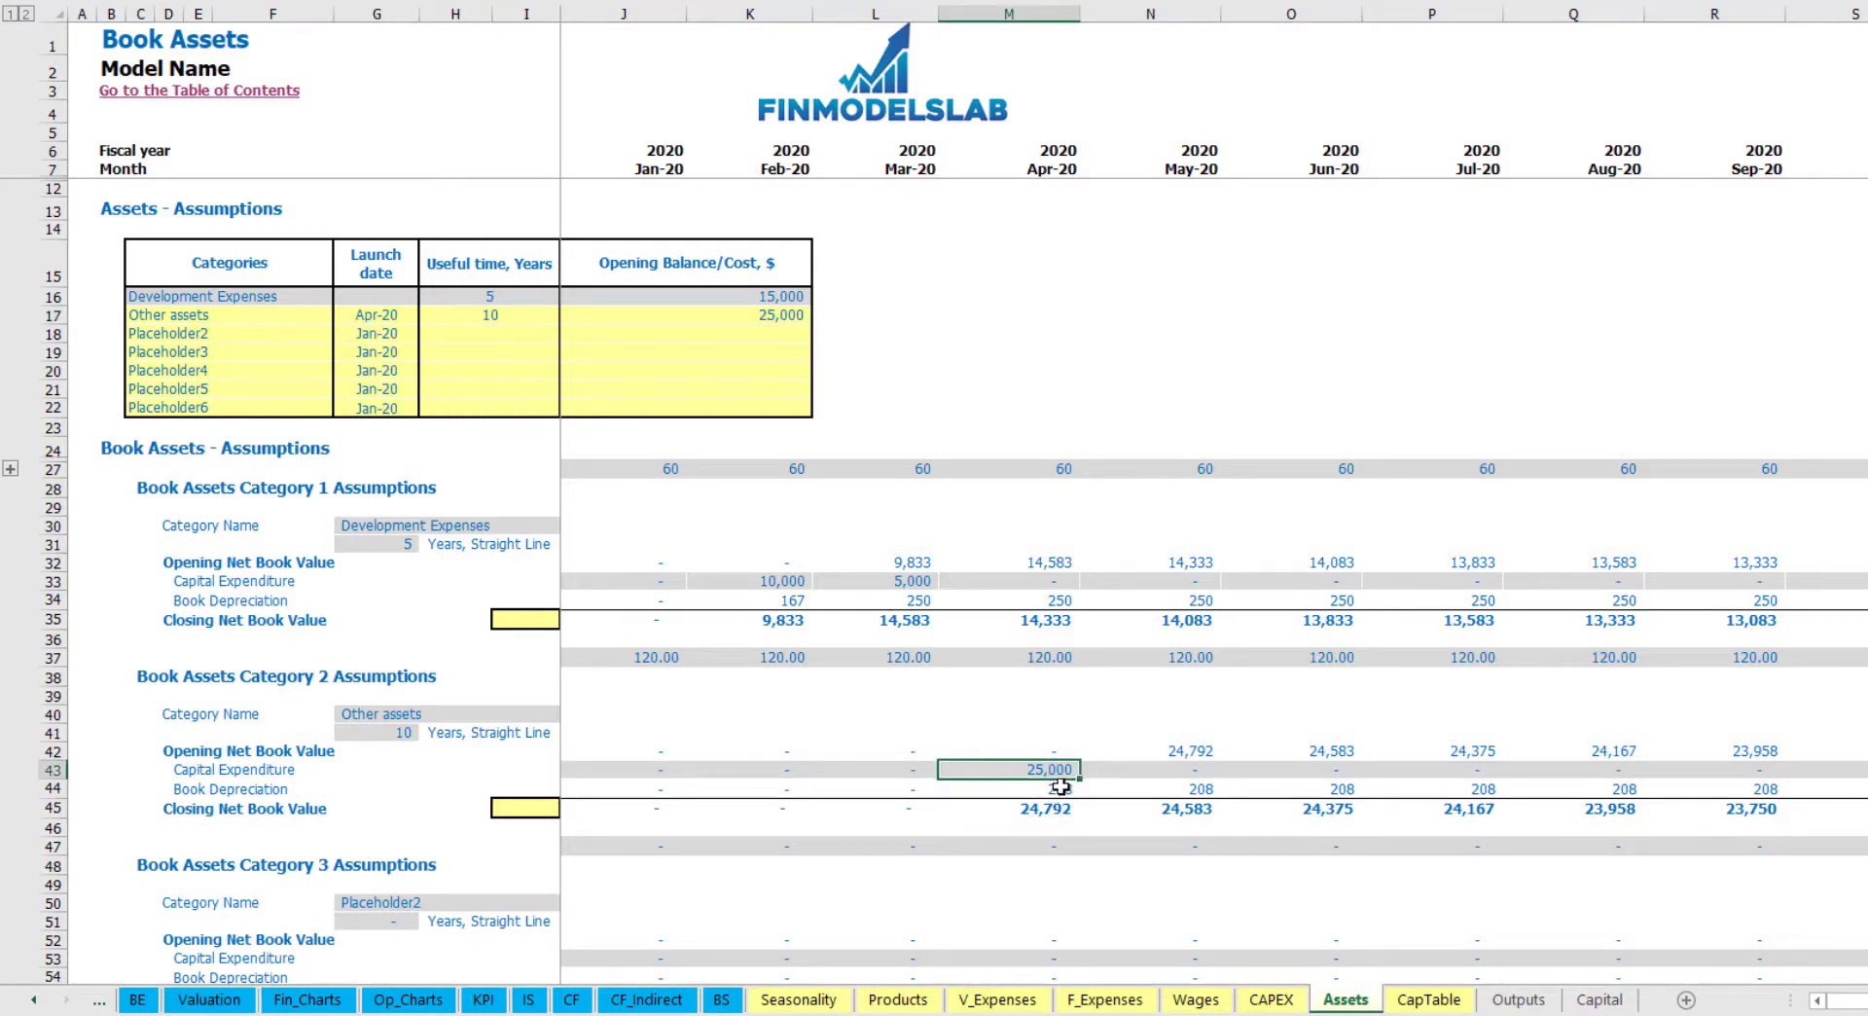
pyautogui.moveTo(1070, 789); pyautogui.dragTo(1437, 784)
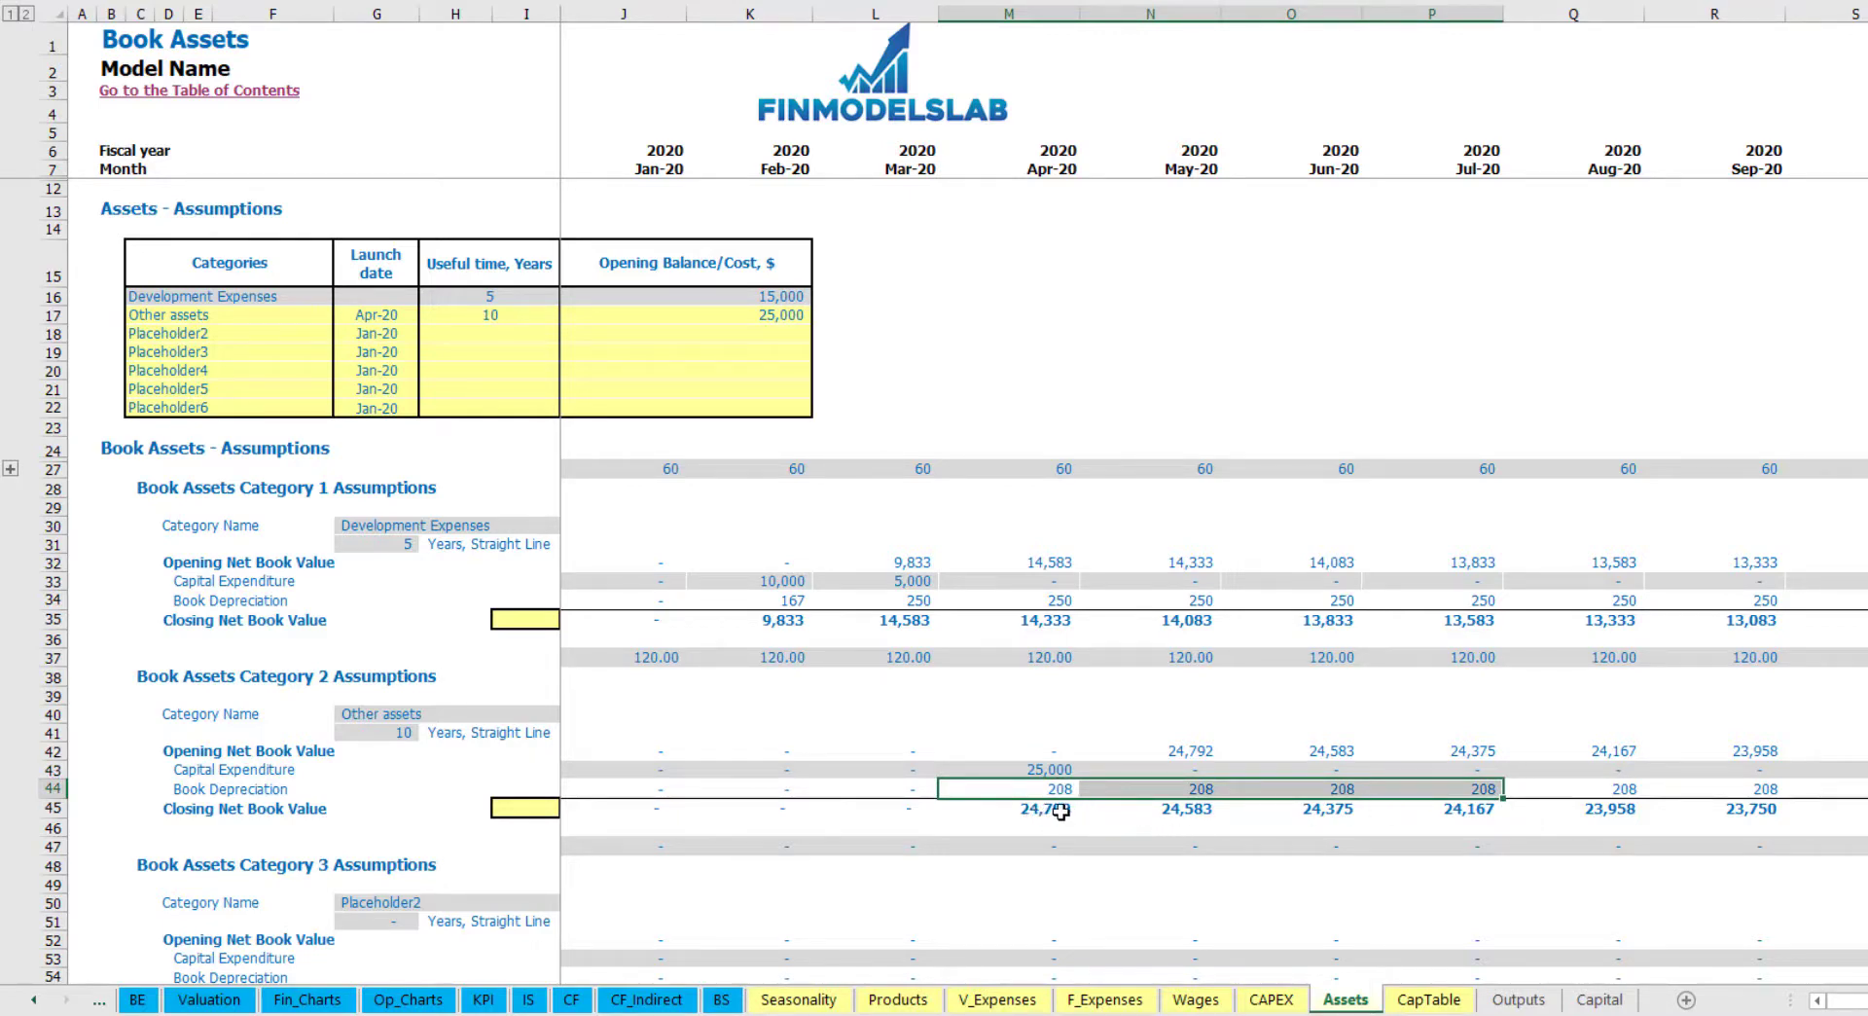
pyautogui.moveTo(1034, 818); pyautogui.dragTo(1525, 806)
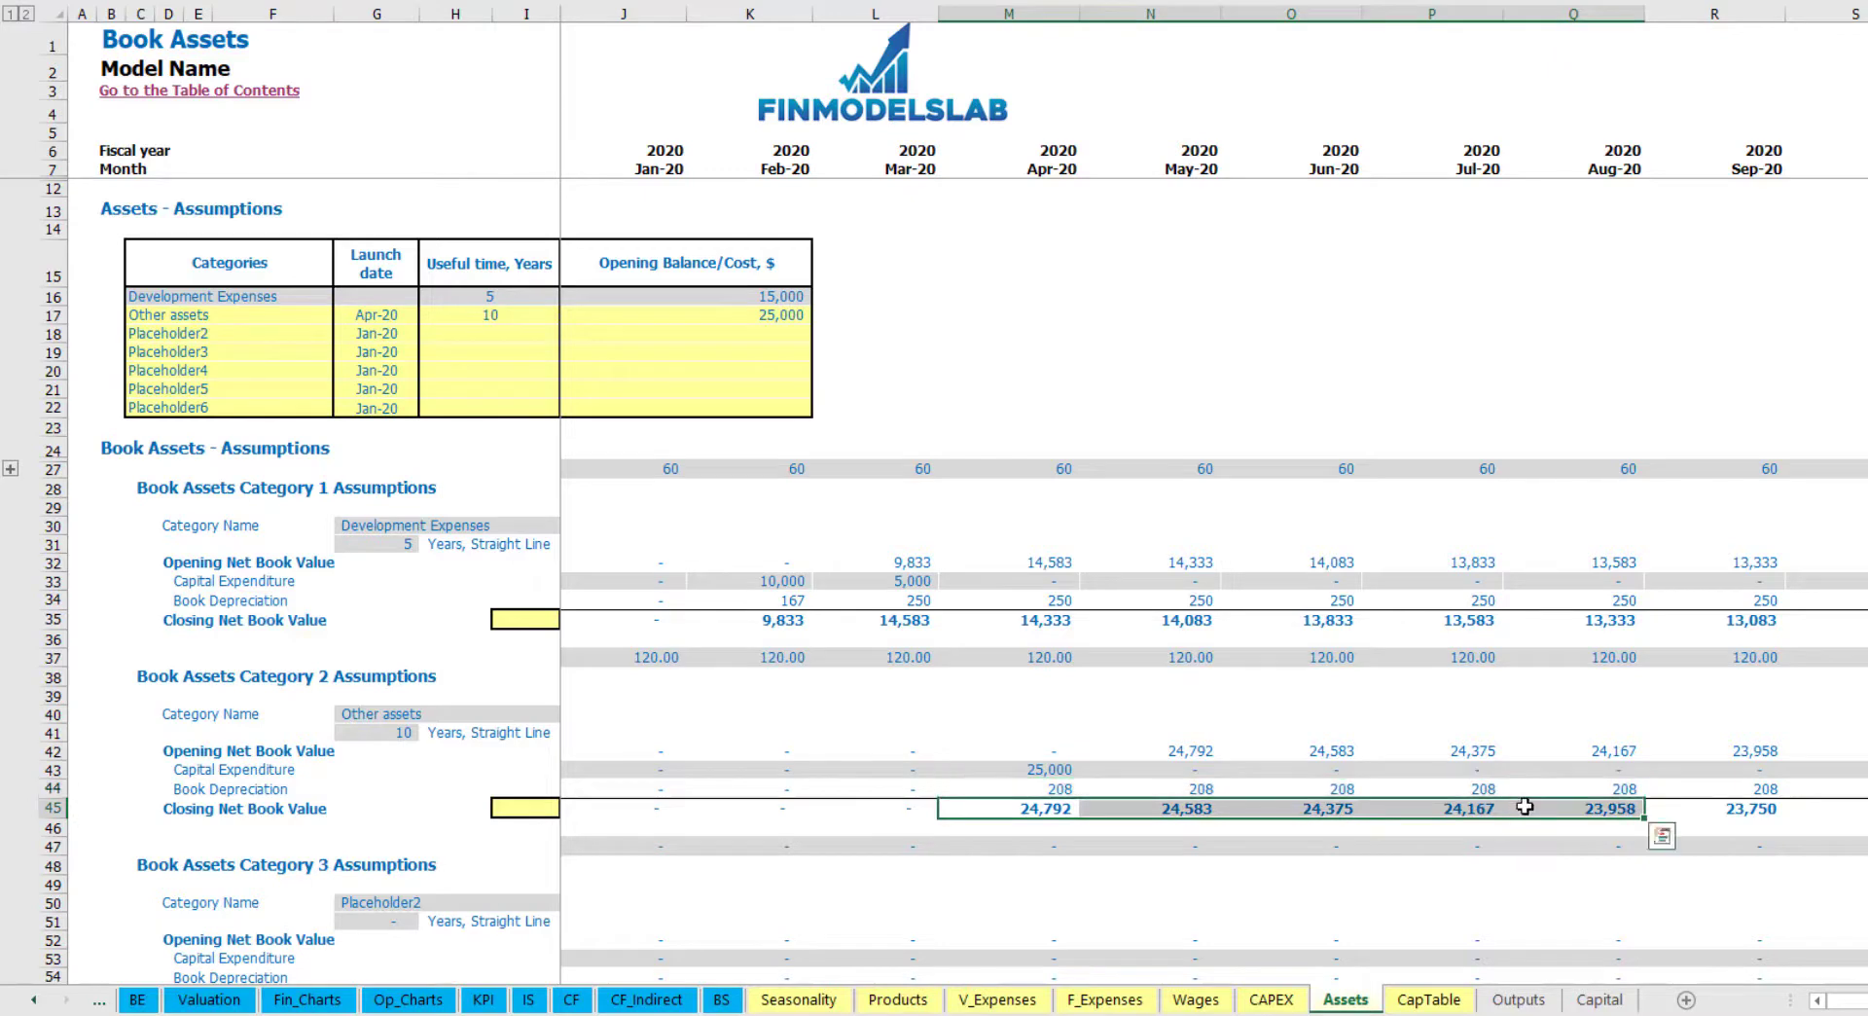
# Step: Review the income statement and cash flow statement, plus the Fixed Assets, CAPEX Prepayment and CAPEX Payable rows of the balance sheet
pyautogui.click(528, 999)
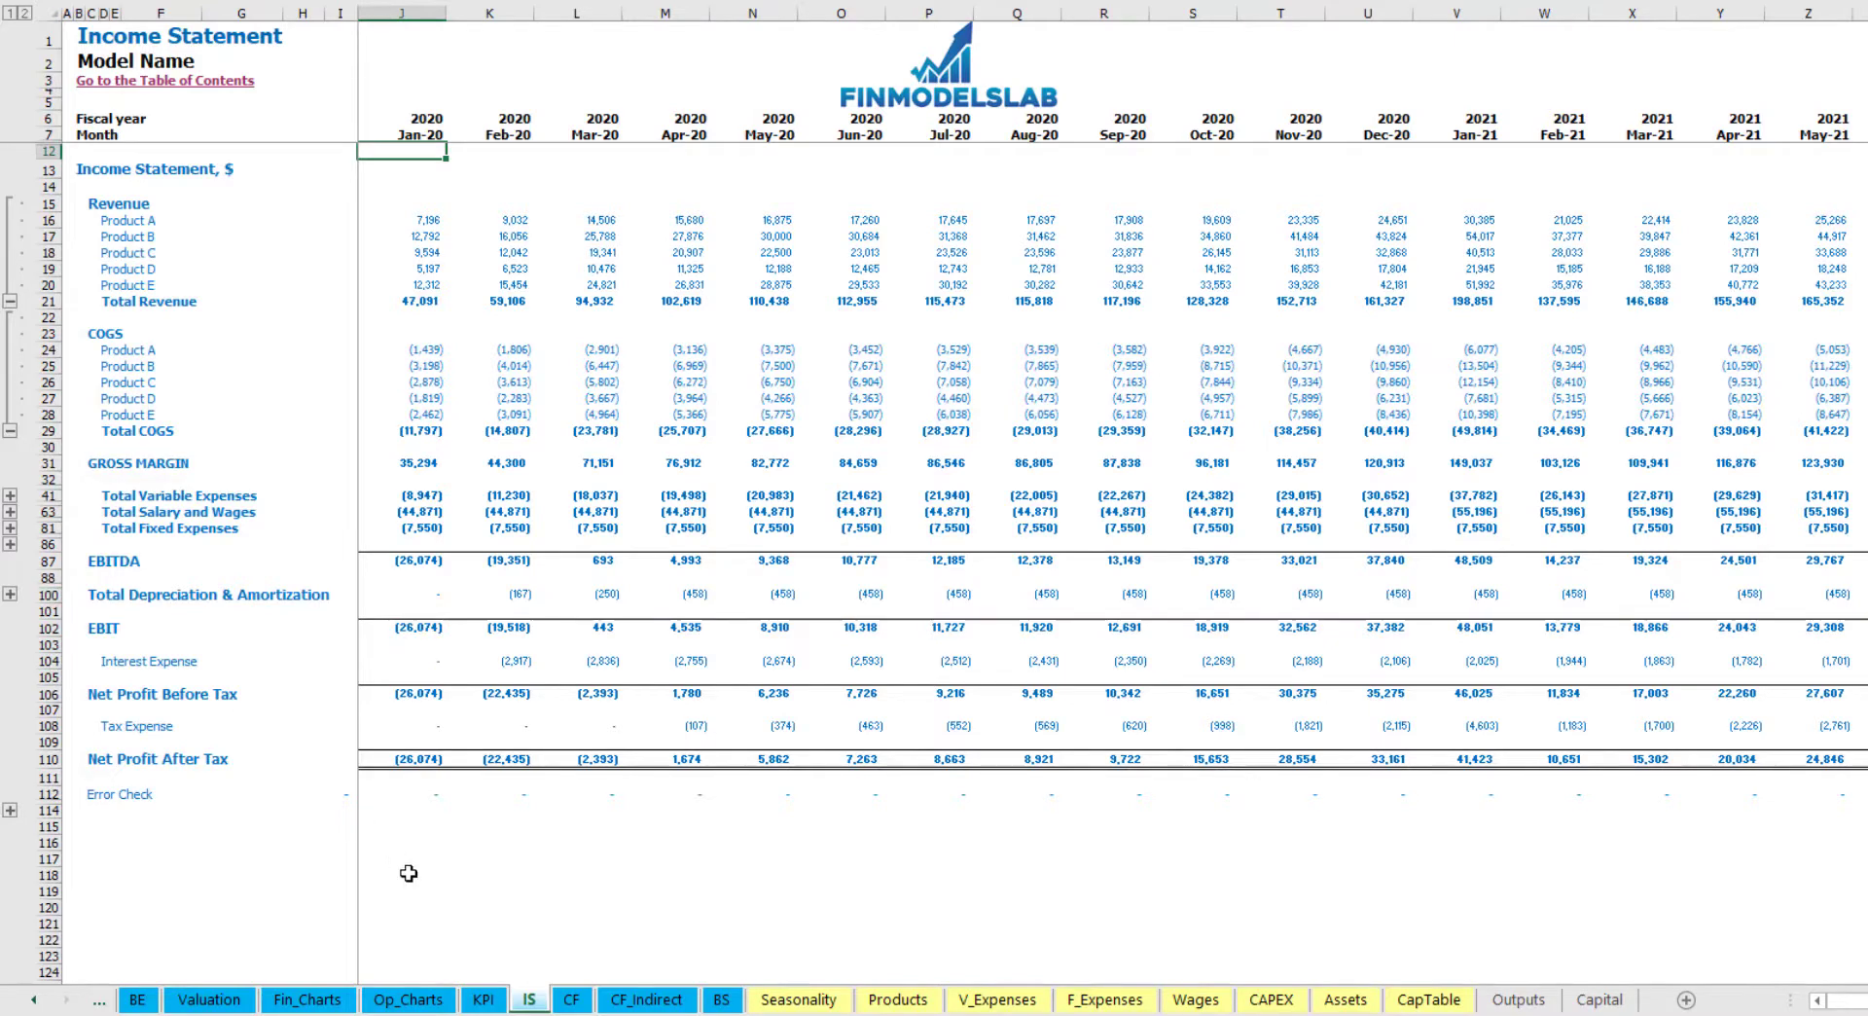
pyautogui.click(563, 1001)
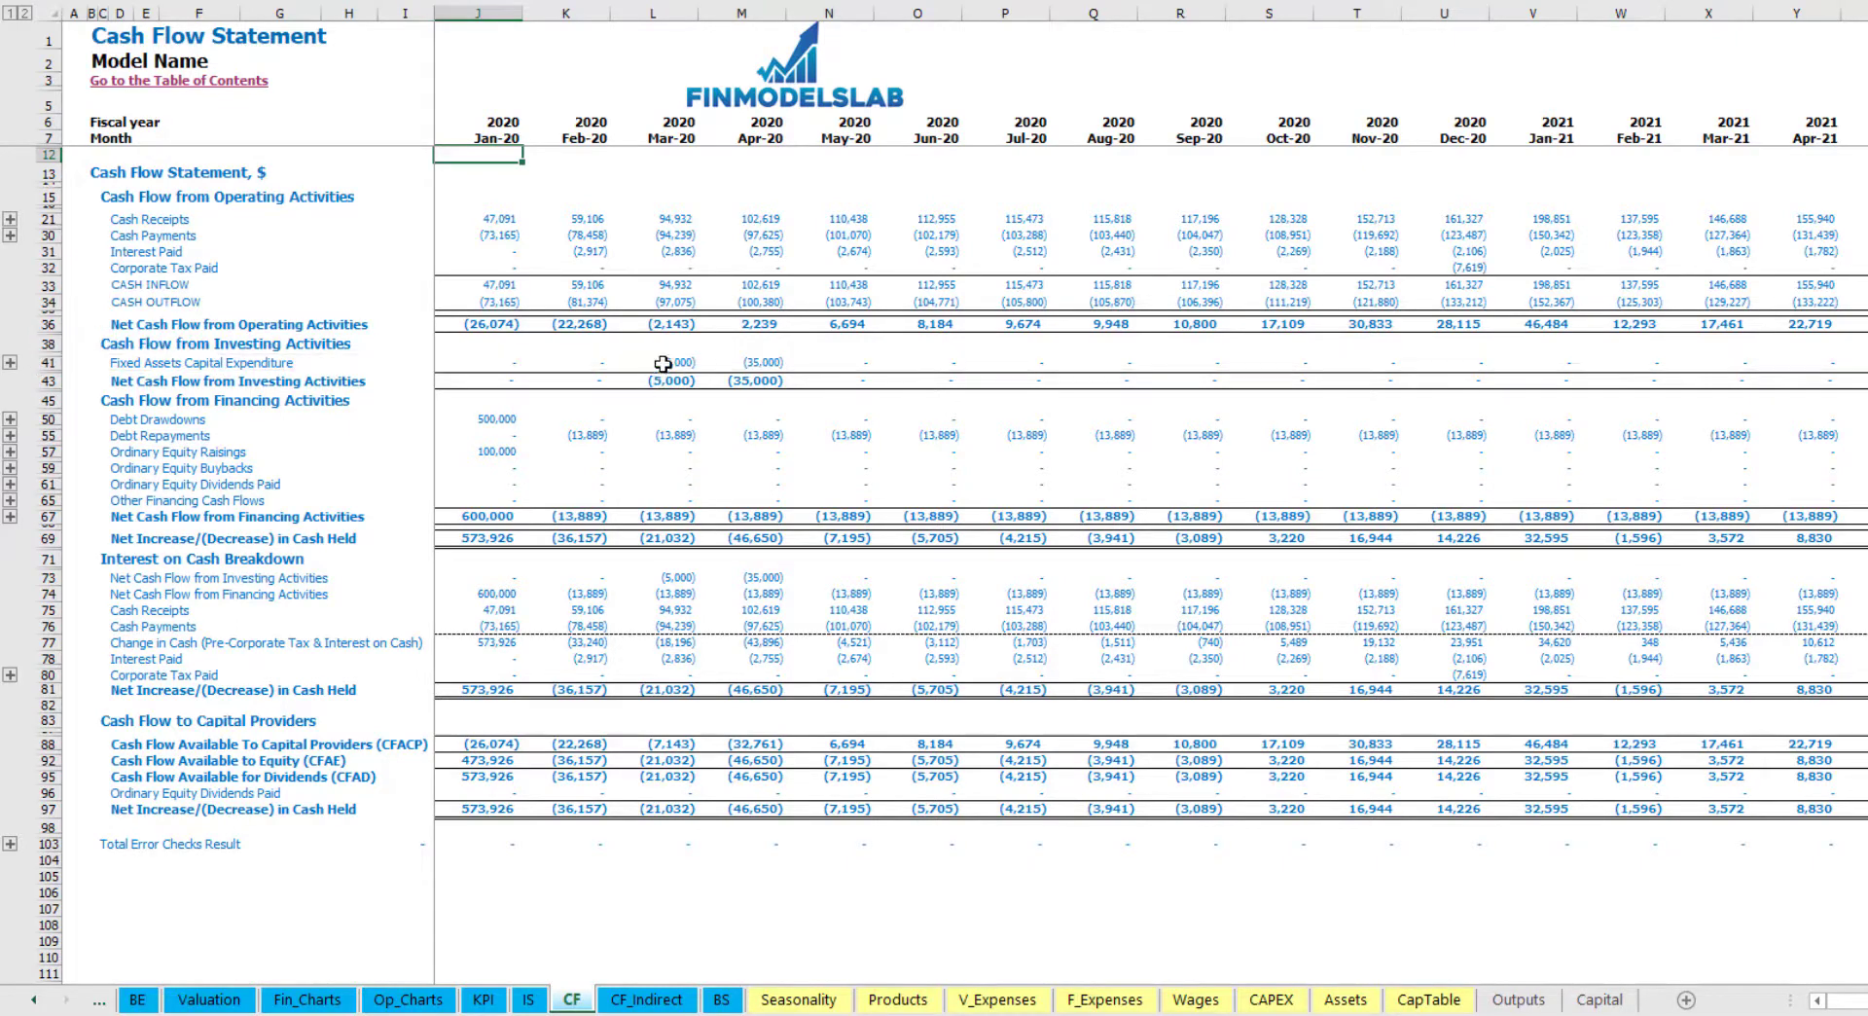
pyautogui.click(720, 1001)
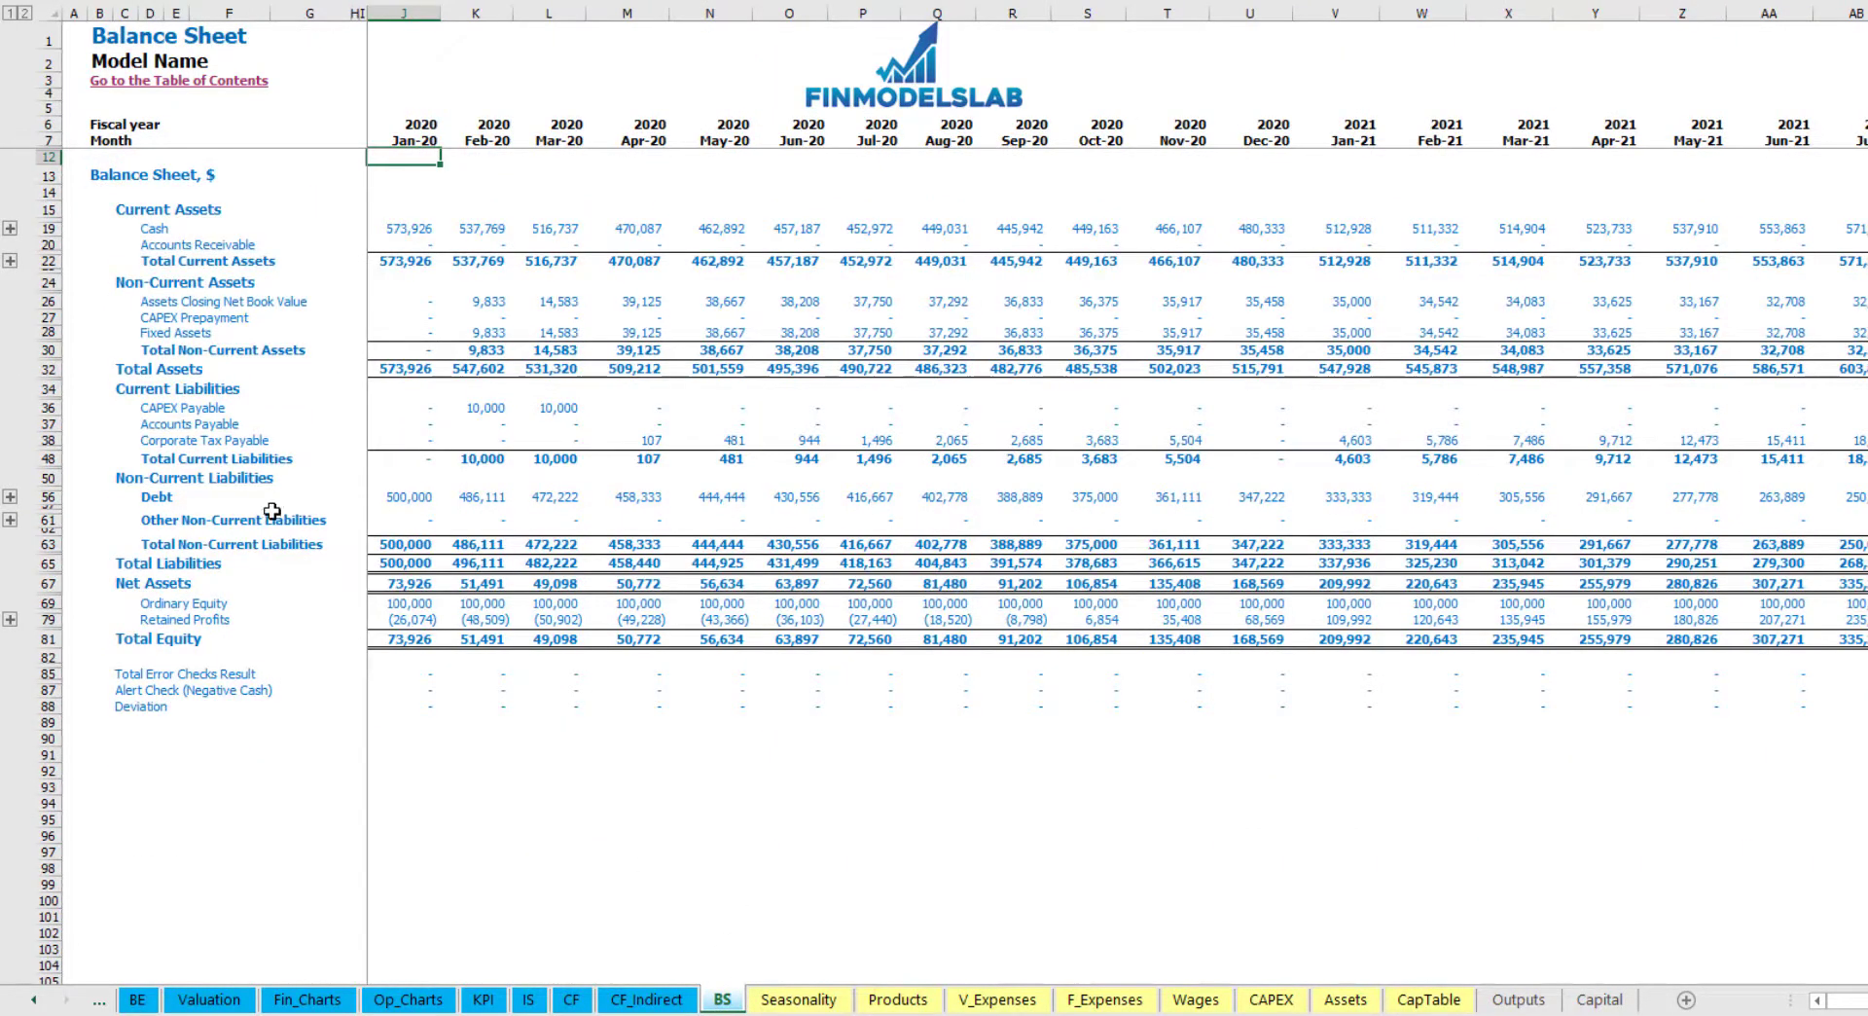
pyautogui.click(49, 332)
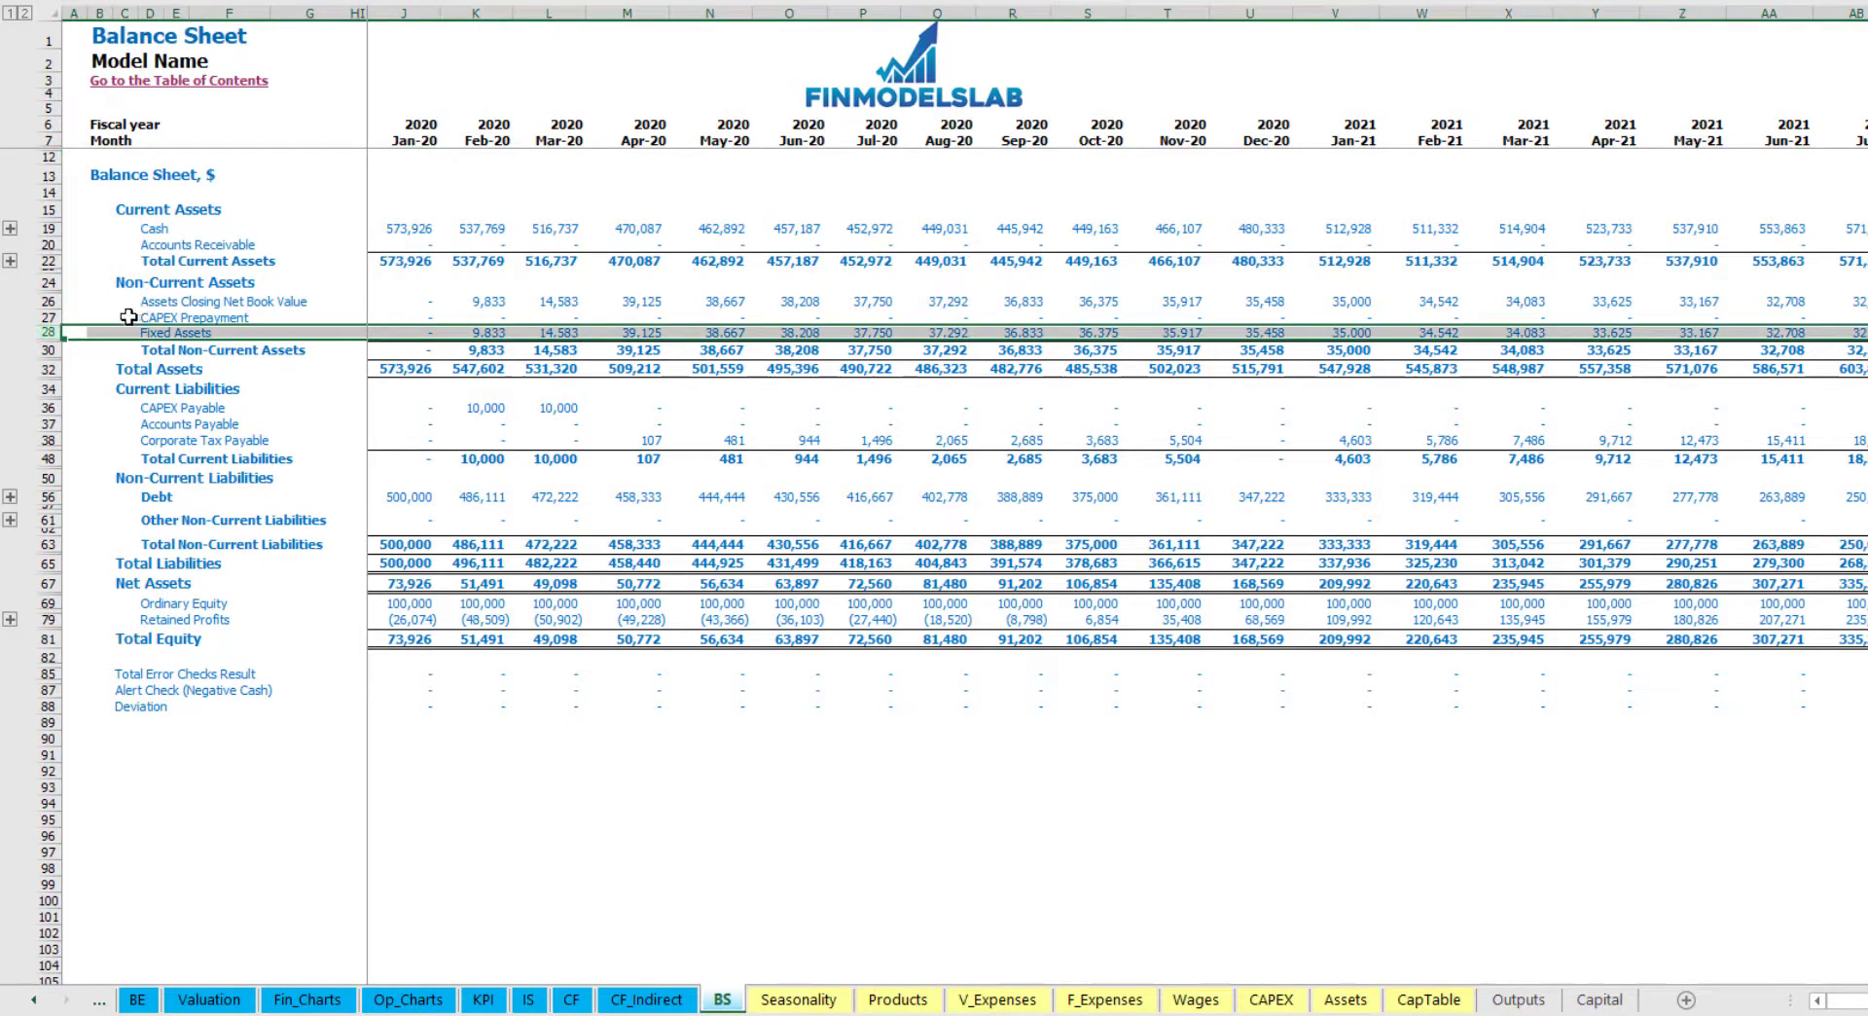
pyautogui.click(43, 317)
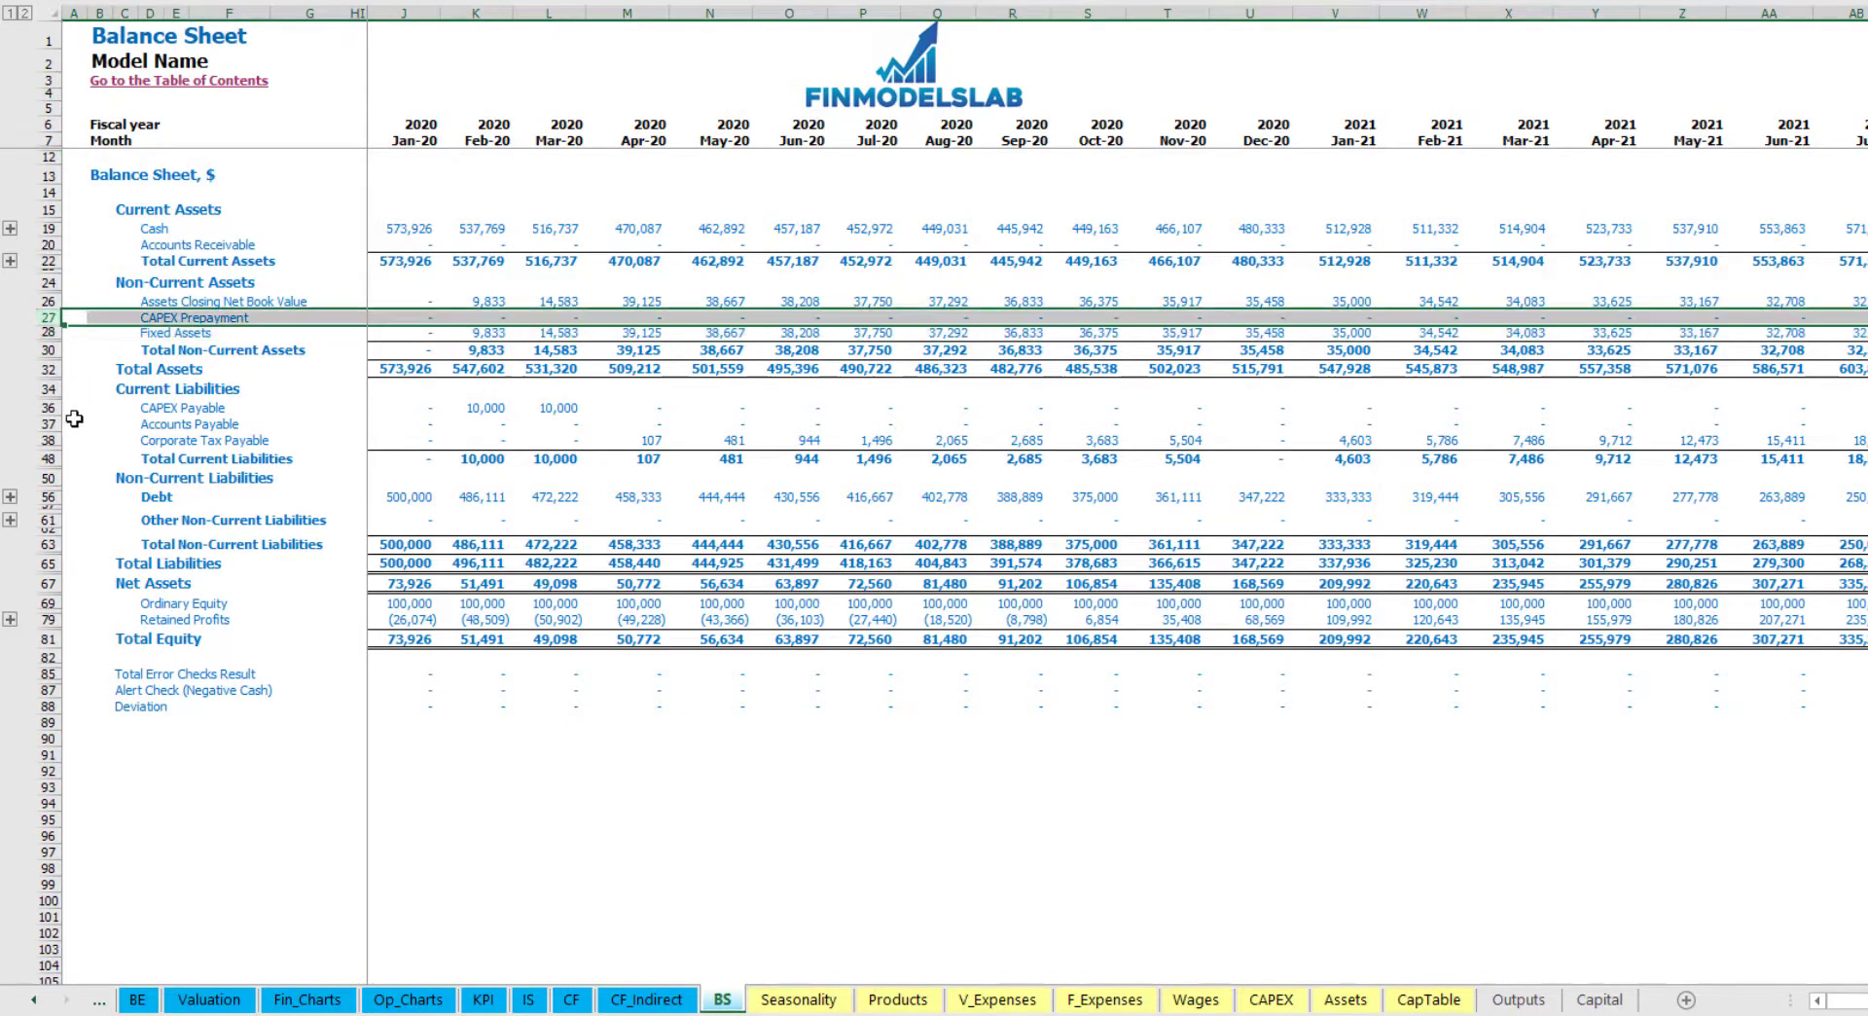
pyautogui.click(48, 409)
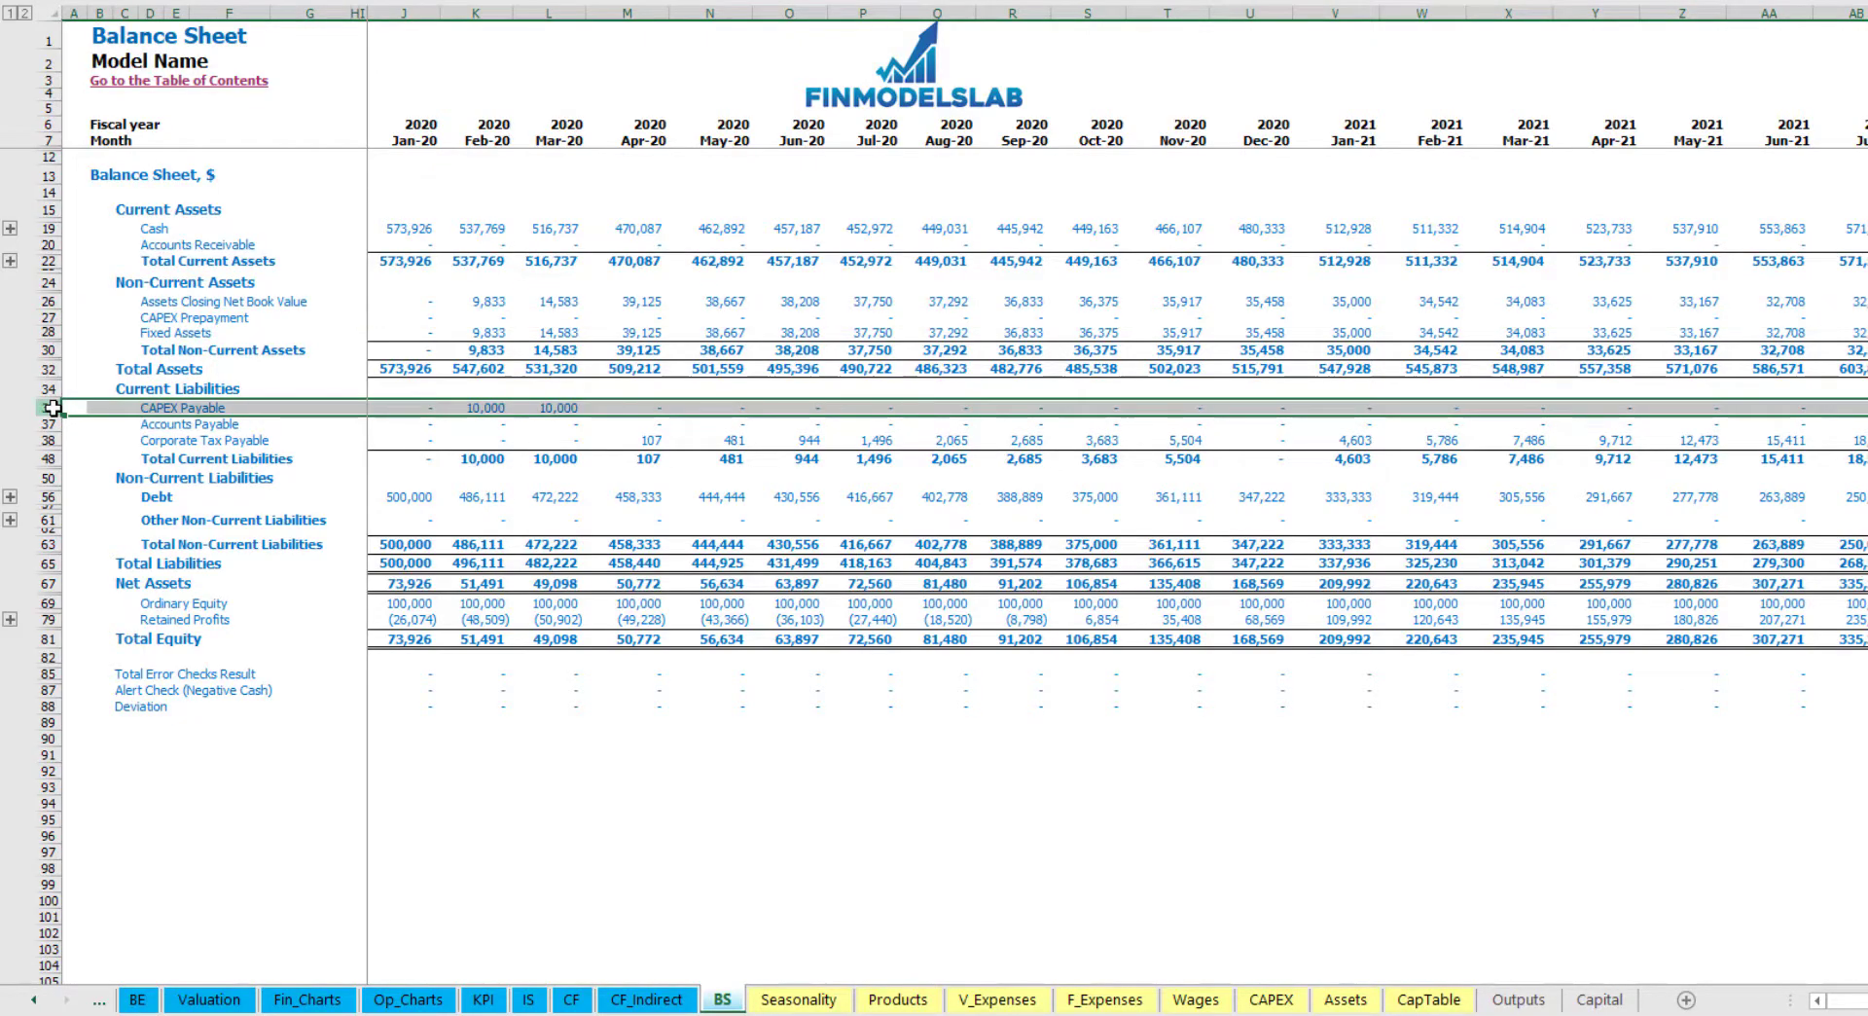
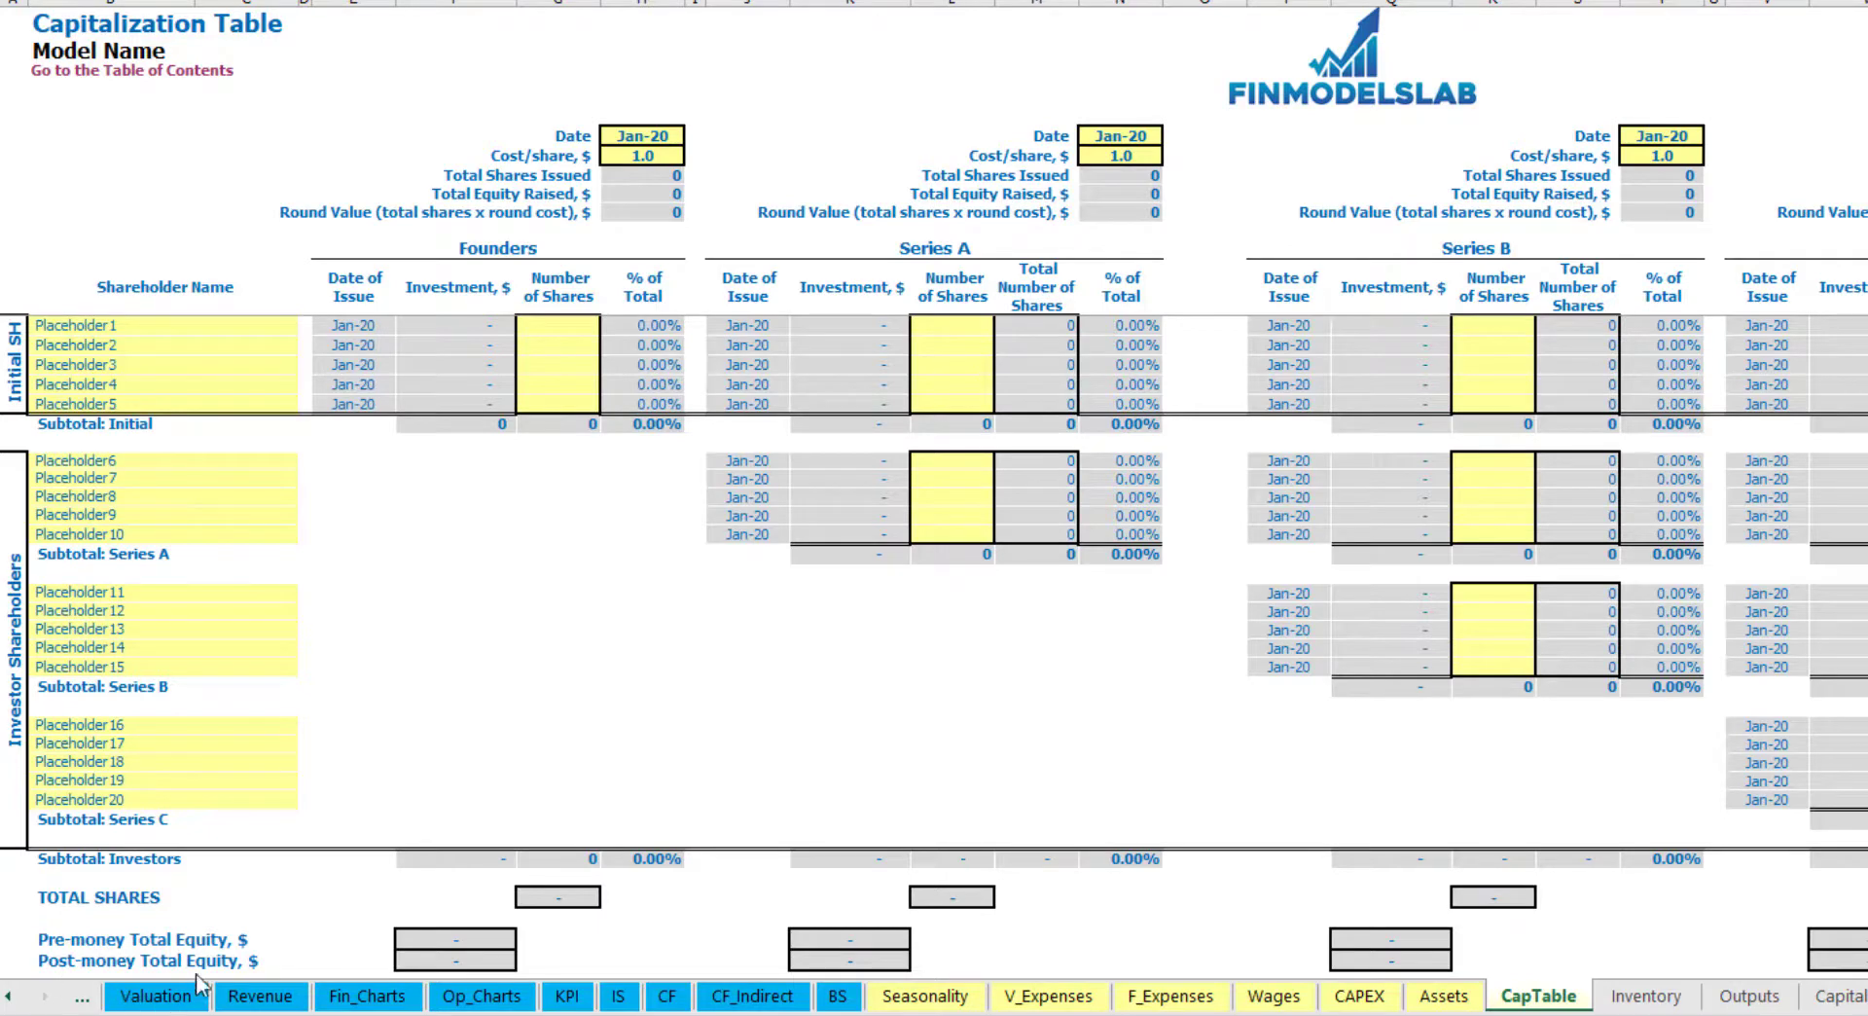
# Step: Name the first two initial shareholders in the capitalization table "Founder 1" and "Founder 2"
pyautogui.click(82, 322)
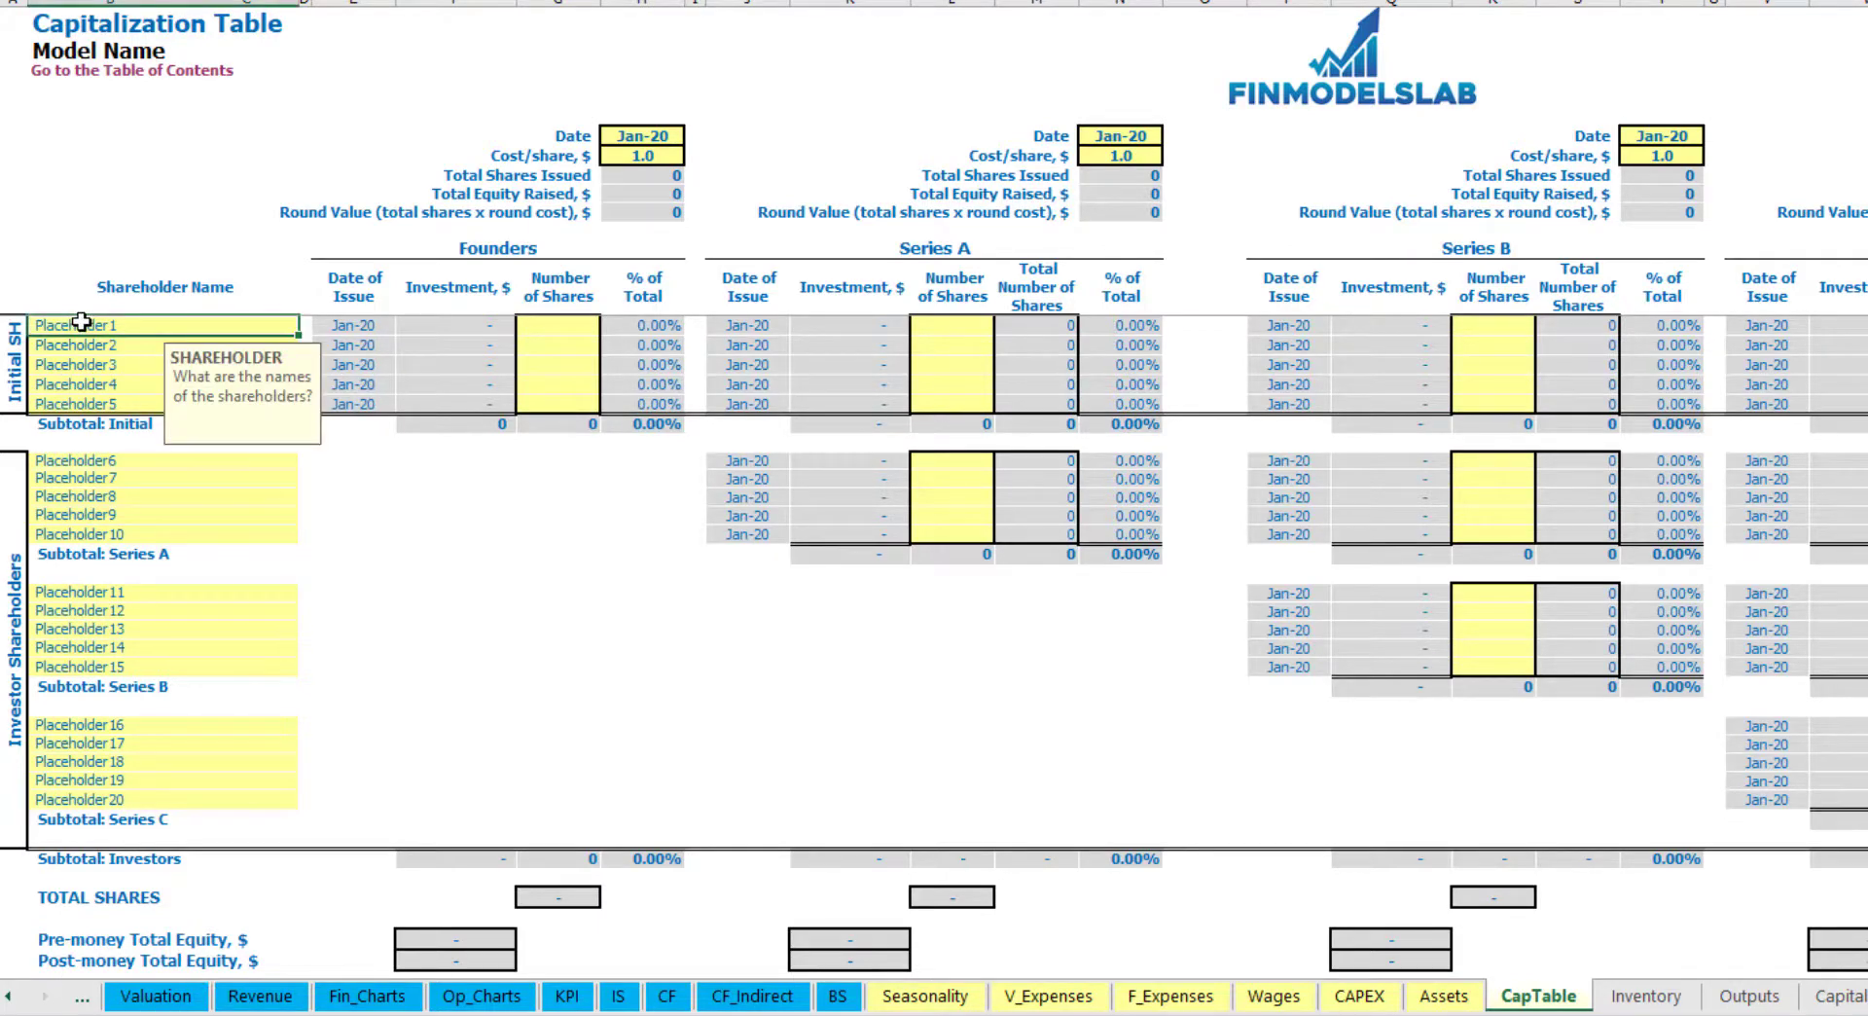
pyautogui.write('Founder 1')
pyautogui.press('Return')
pyautogui.press('Up')
pyautogui.hotkey('ctrl', 'c')
pyautogui.press('Down')
pyautogui.hotkey('ctrl', 'v')
pyautogui.press('F2')
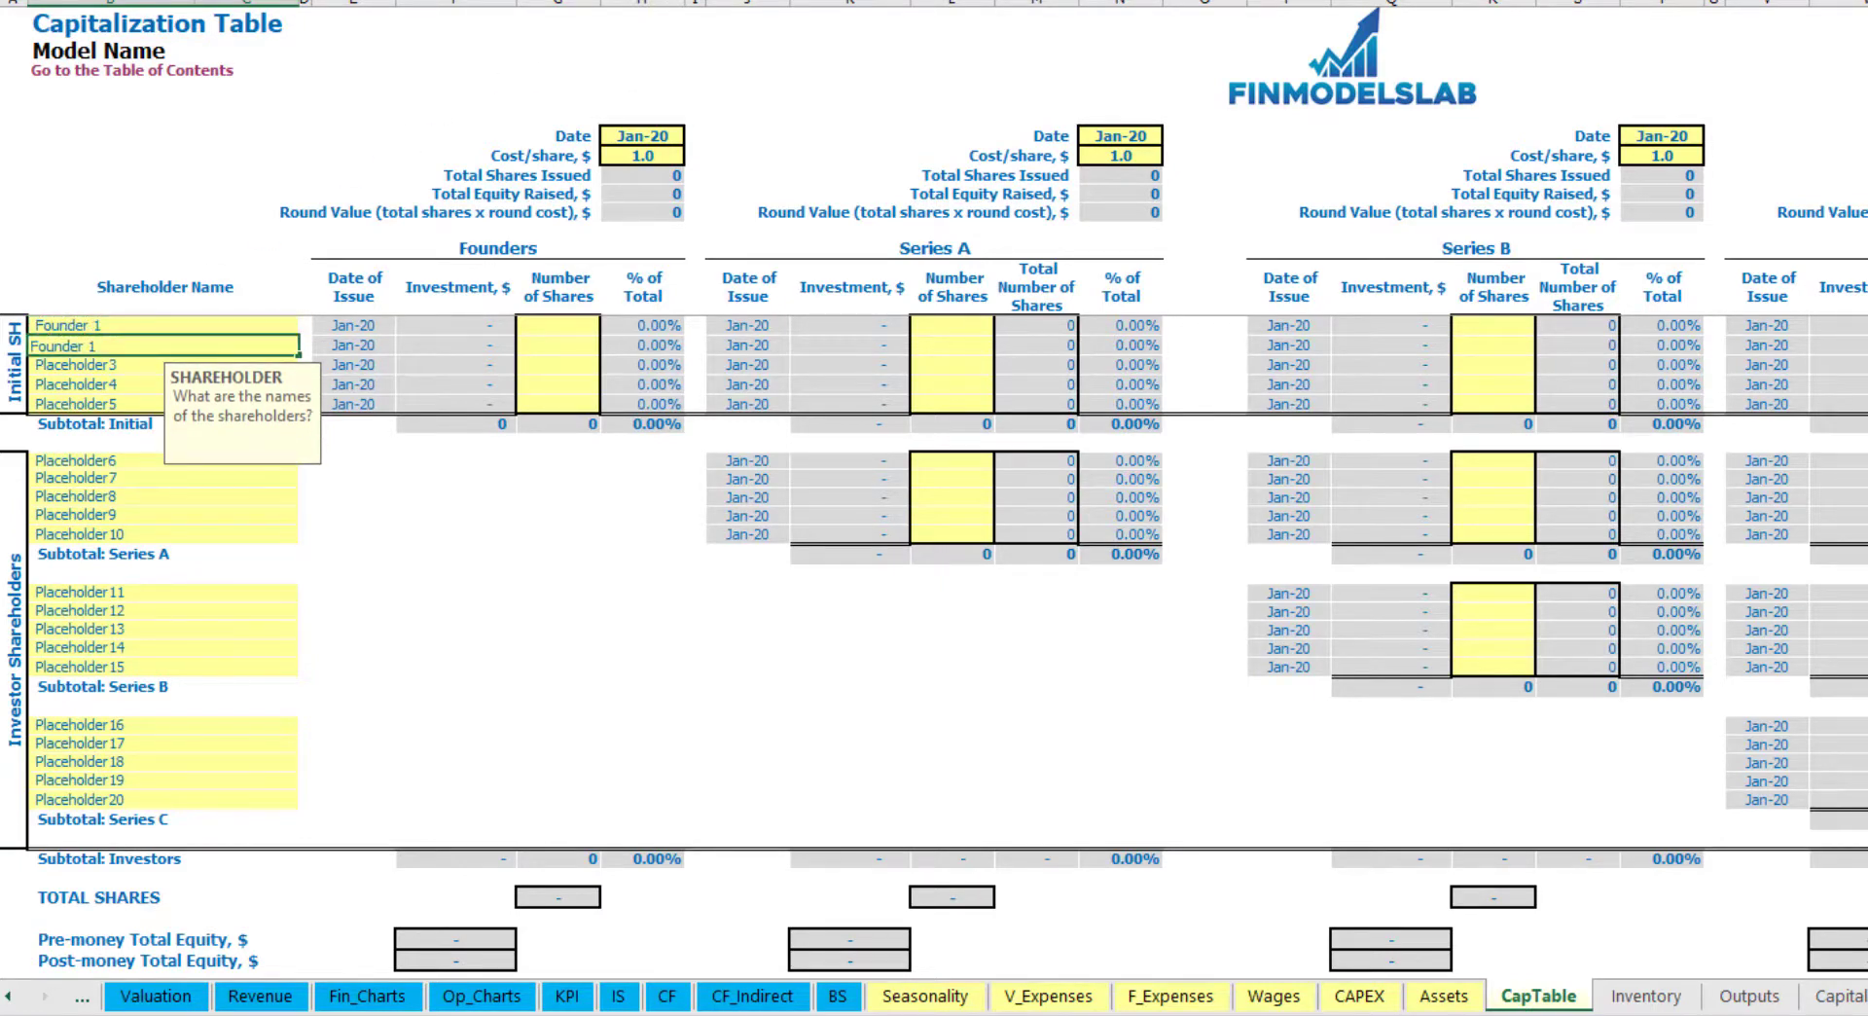
pyautogui.write('2')
pyautogui.press('Return')
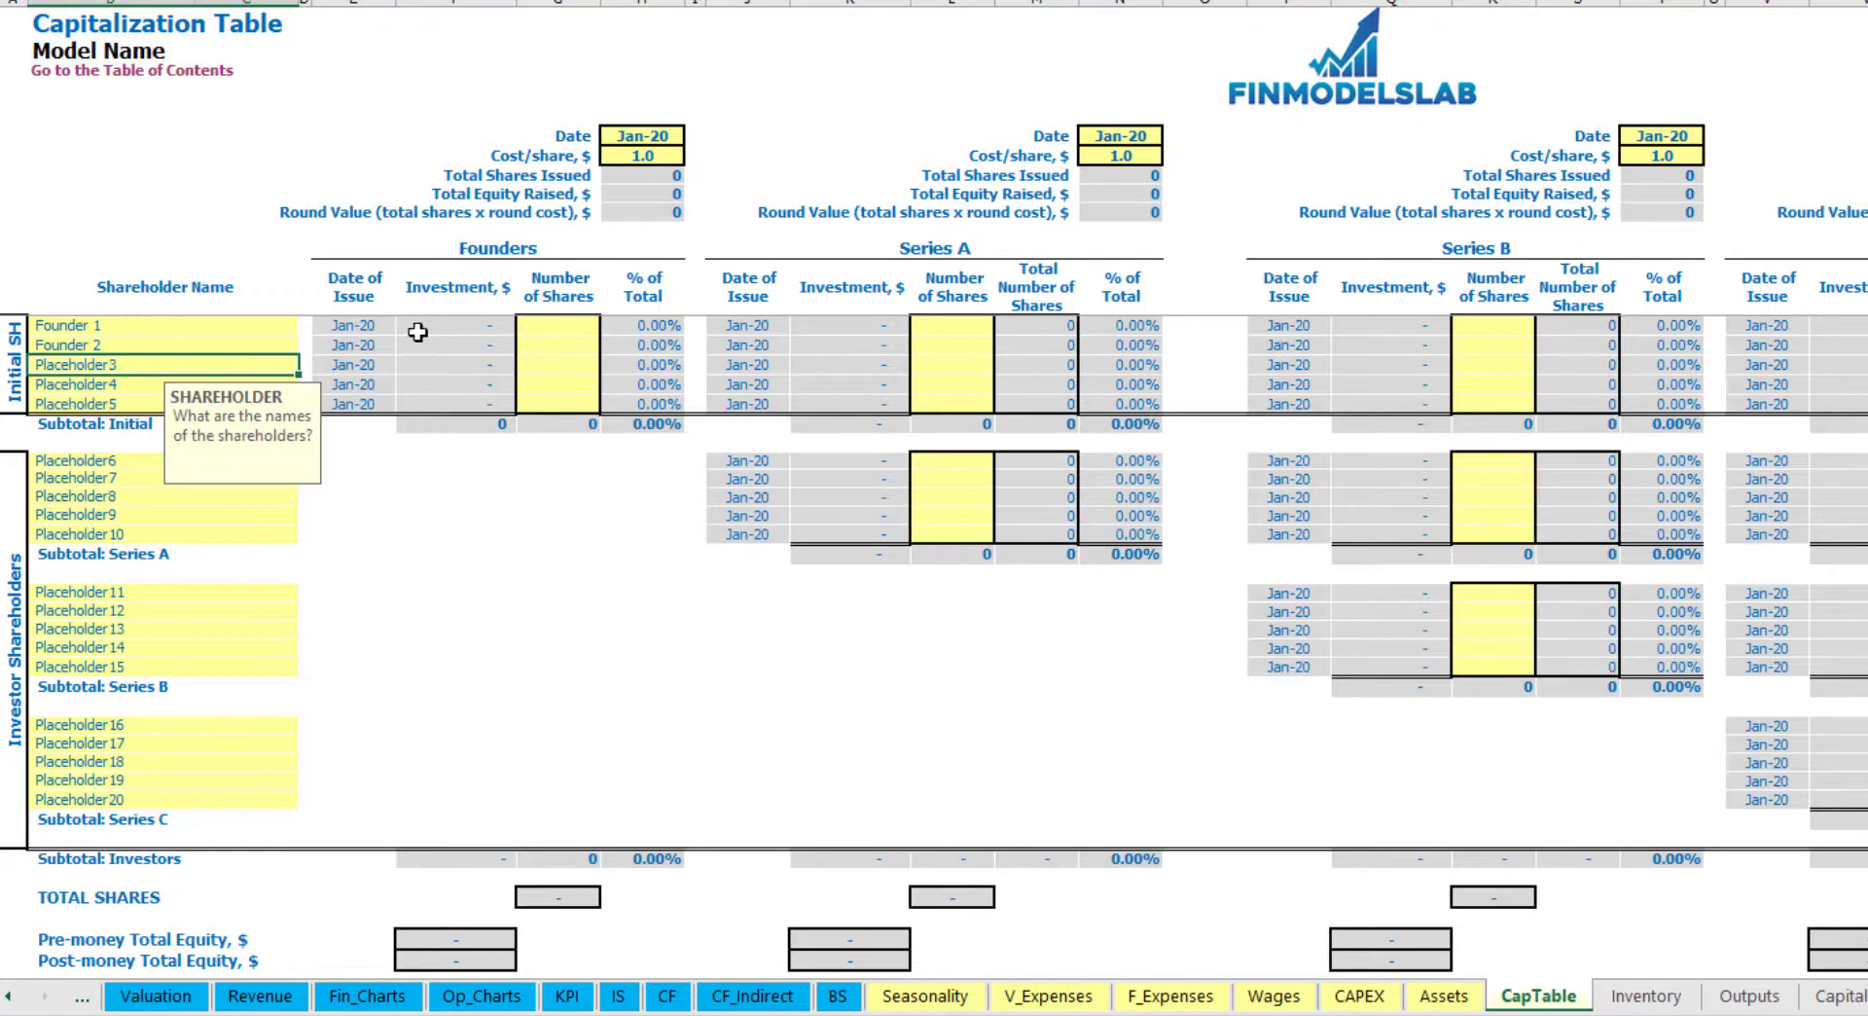
# Step: Issue 10,000 shares to Founder 1 and 20,000 shares to Founder 2 in the Founders round
pyautogui.click(204, 327)
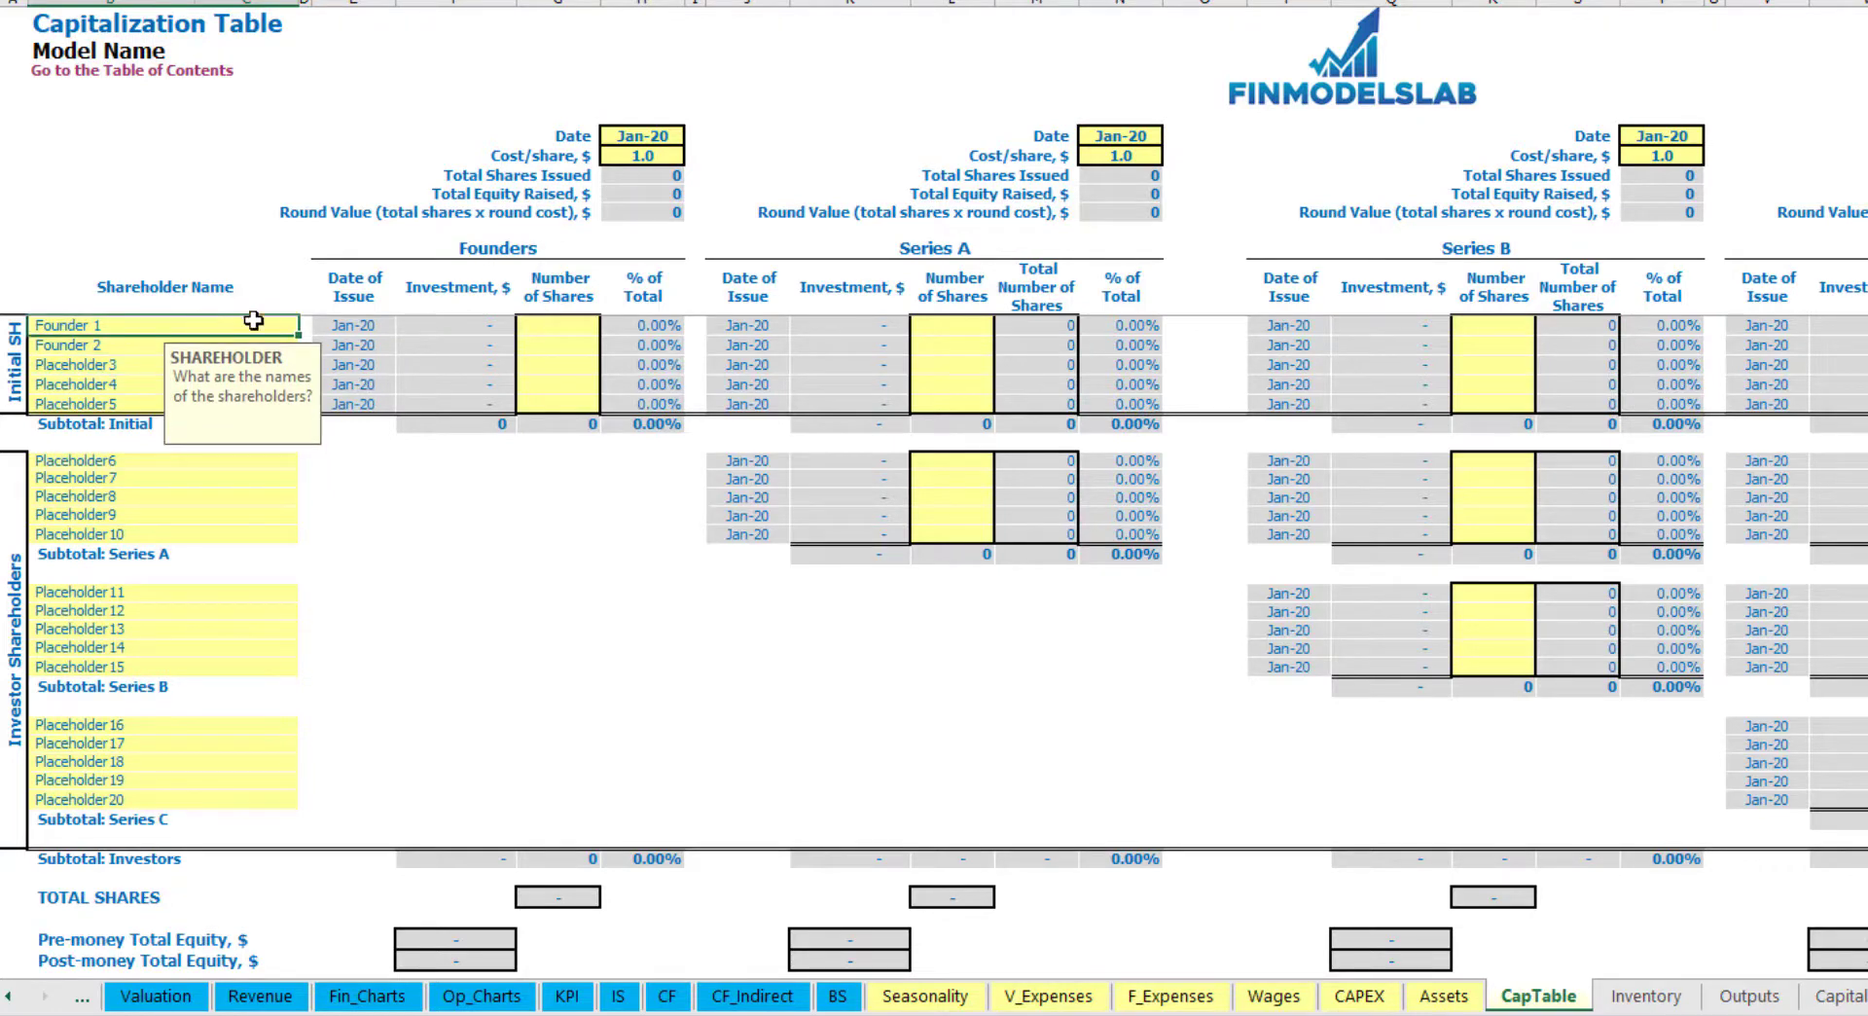
pyautogui.click(567, 327)
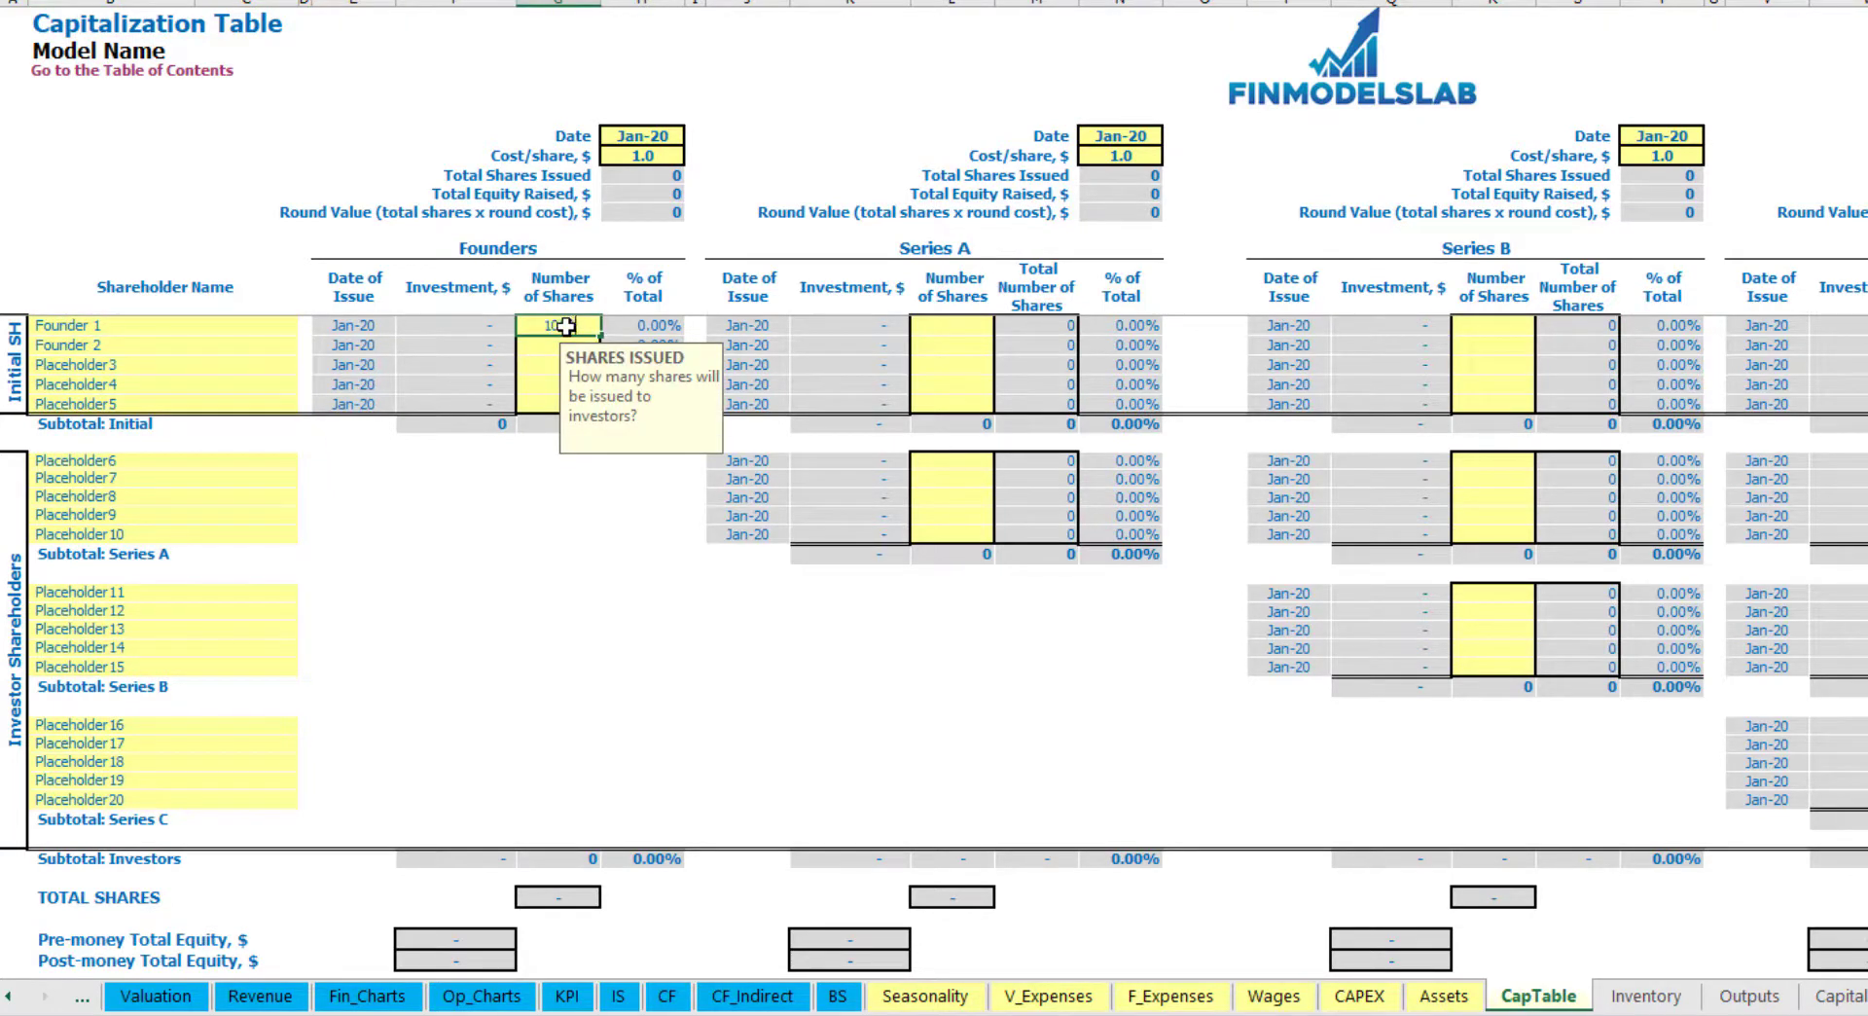
pyautogui.write('10,000')
pyautogui.press('Return')
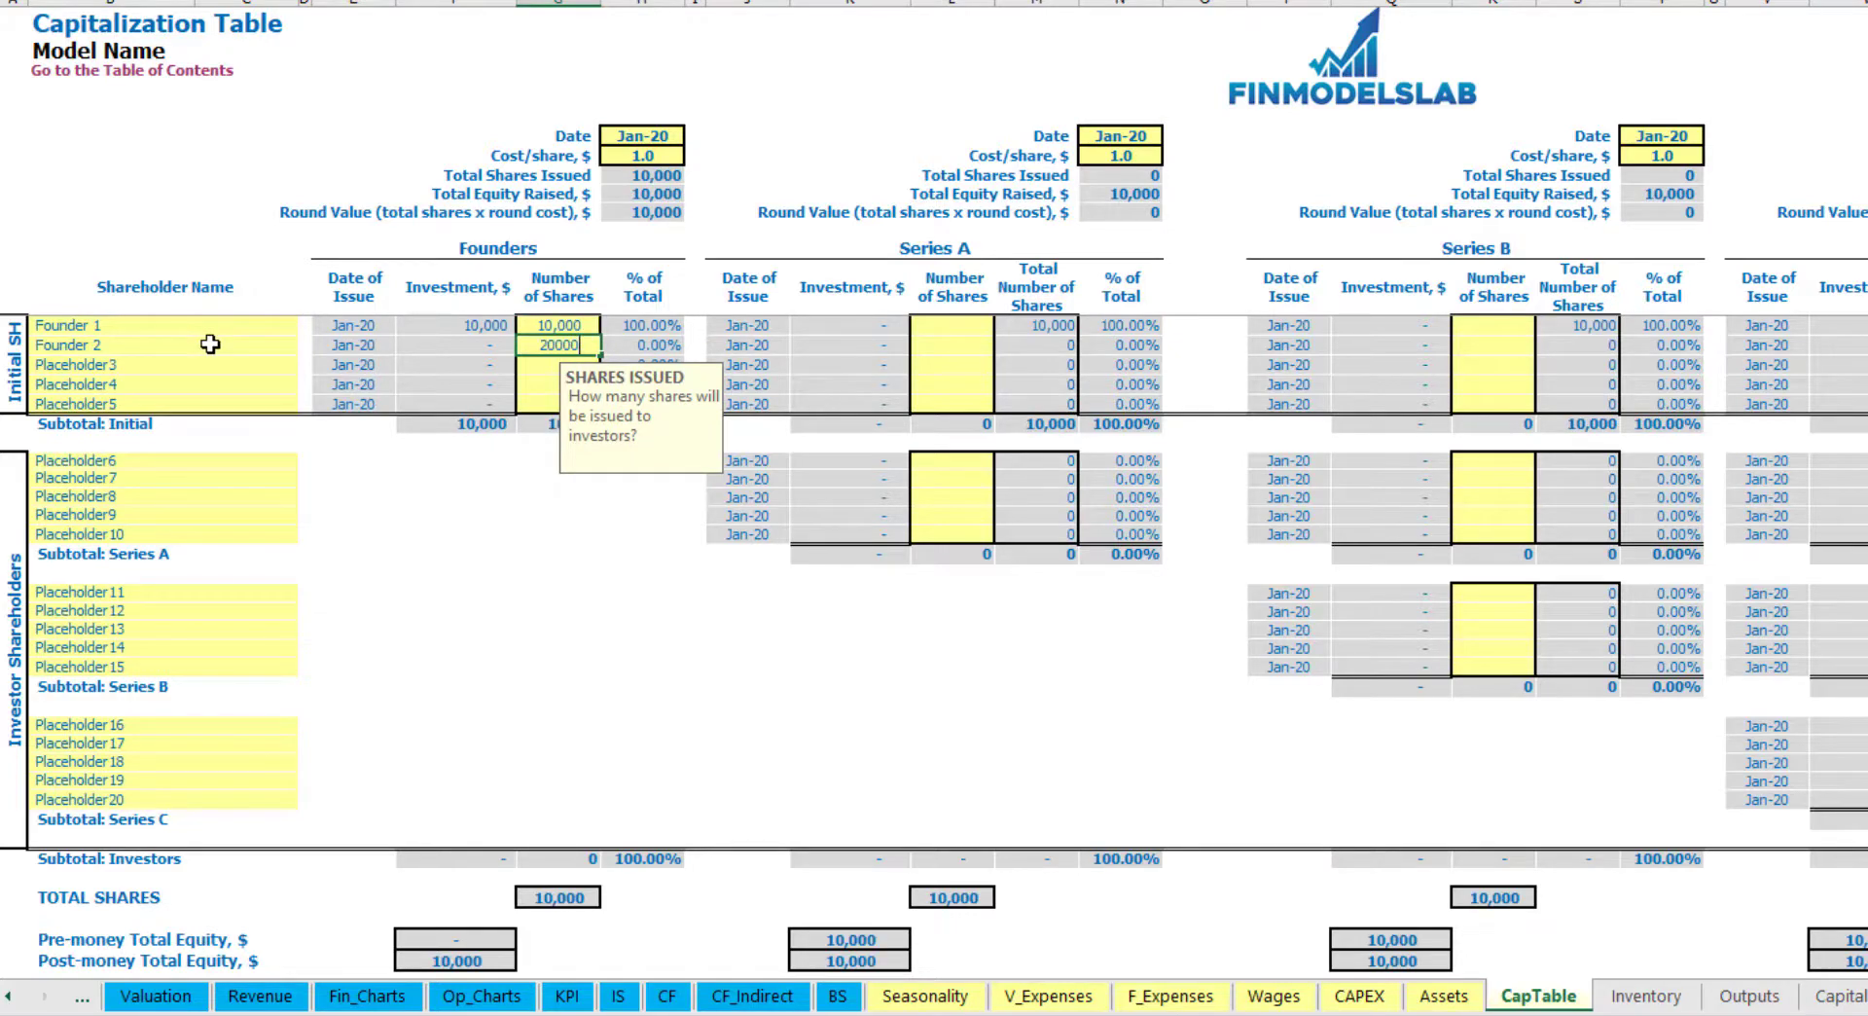
pyautogui.write('20000')
pyautogui.press('Return')
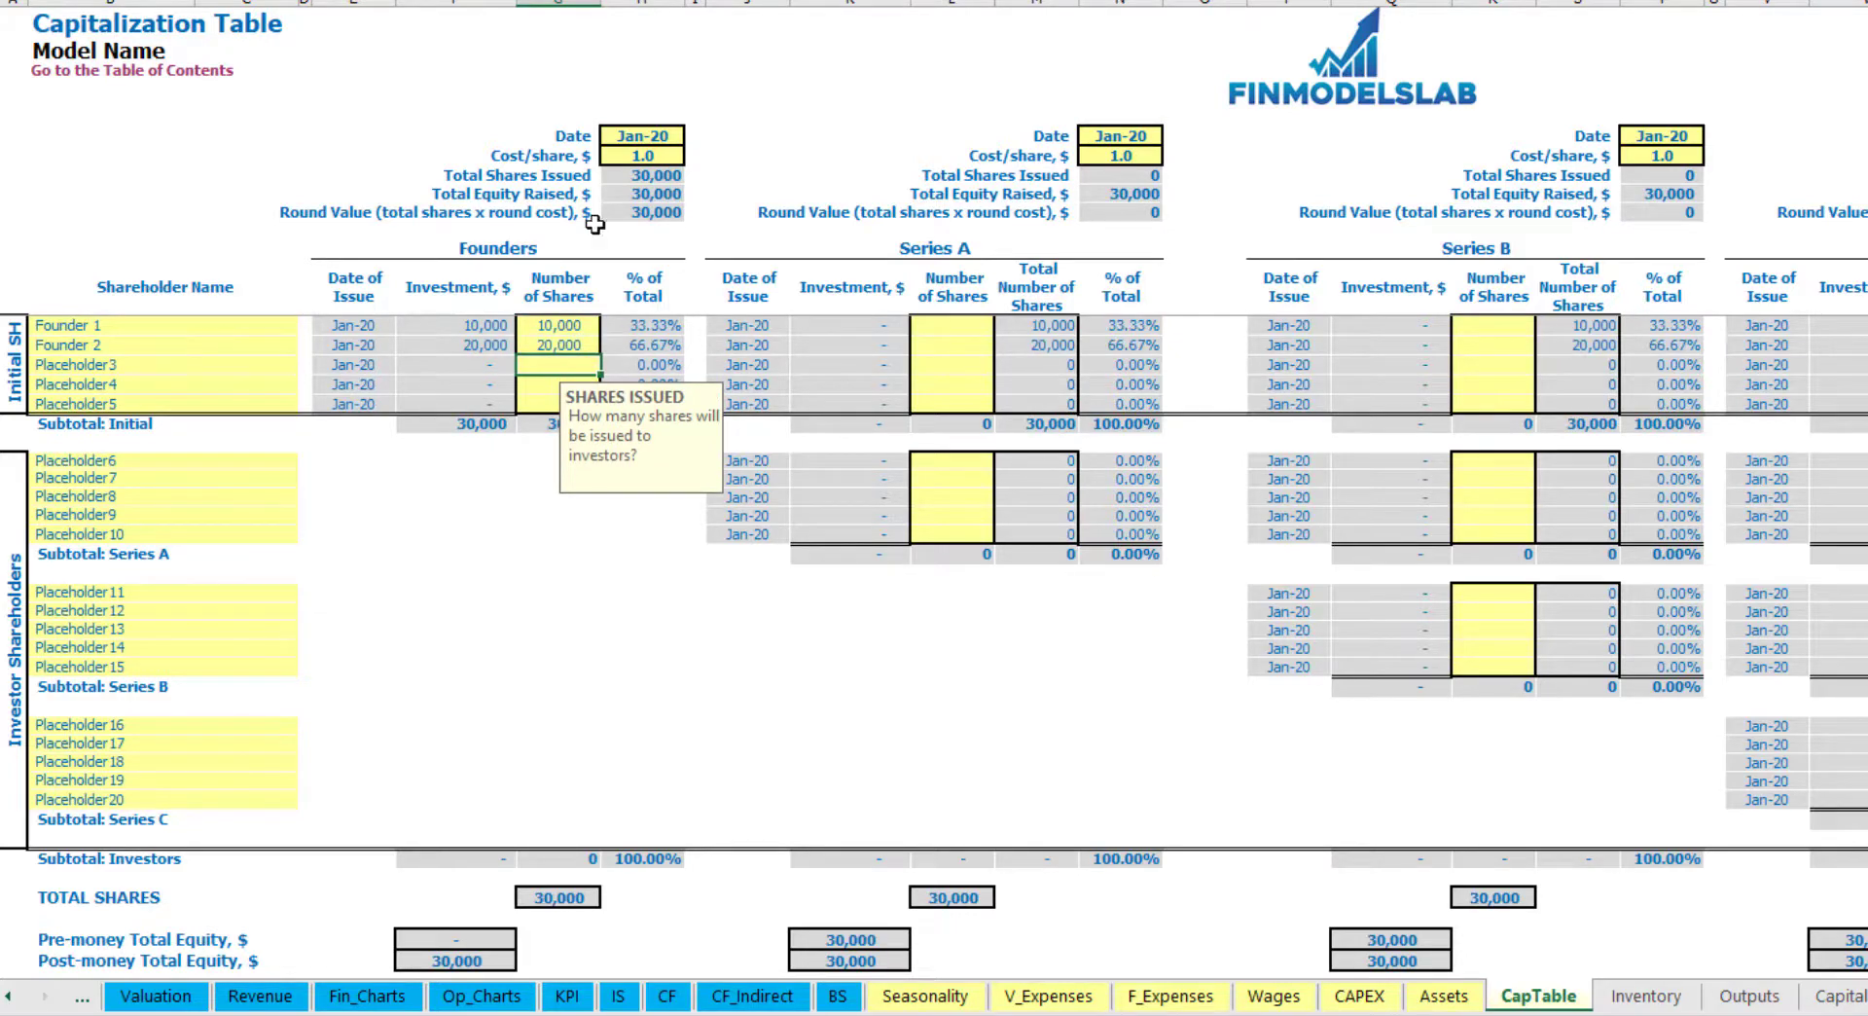
# Step: Set the Founders round's cost per share to $2 and its close date to Feb-20, and check Founder 1's investment
pyautogui.click(642, 138)
pyautogui.click(620, 159)
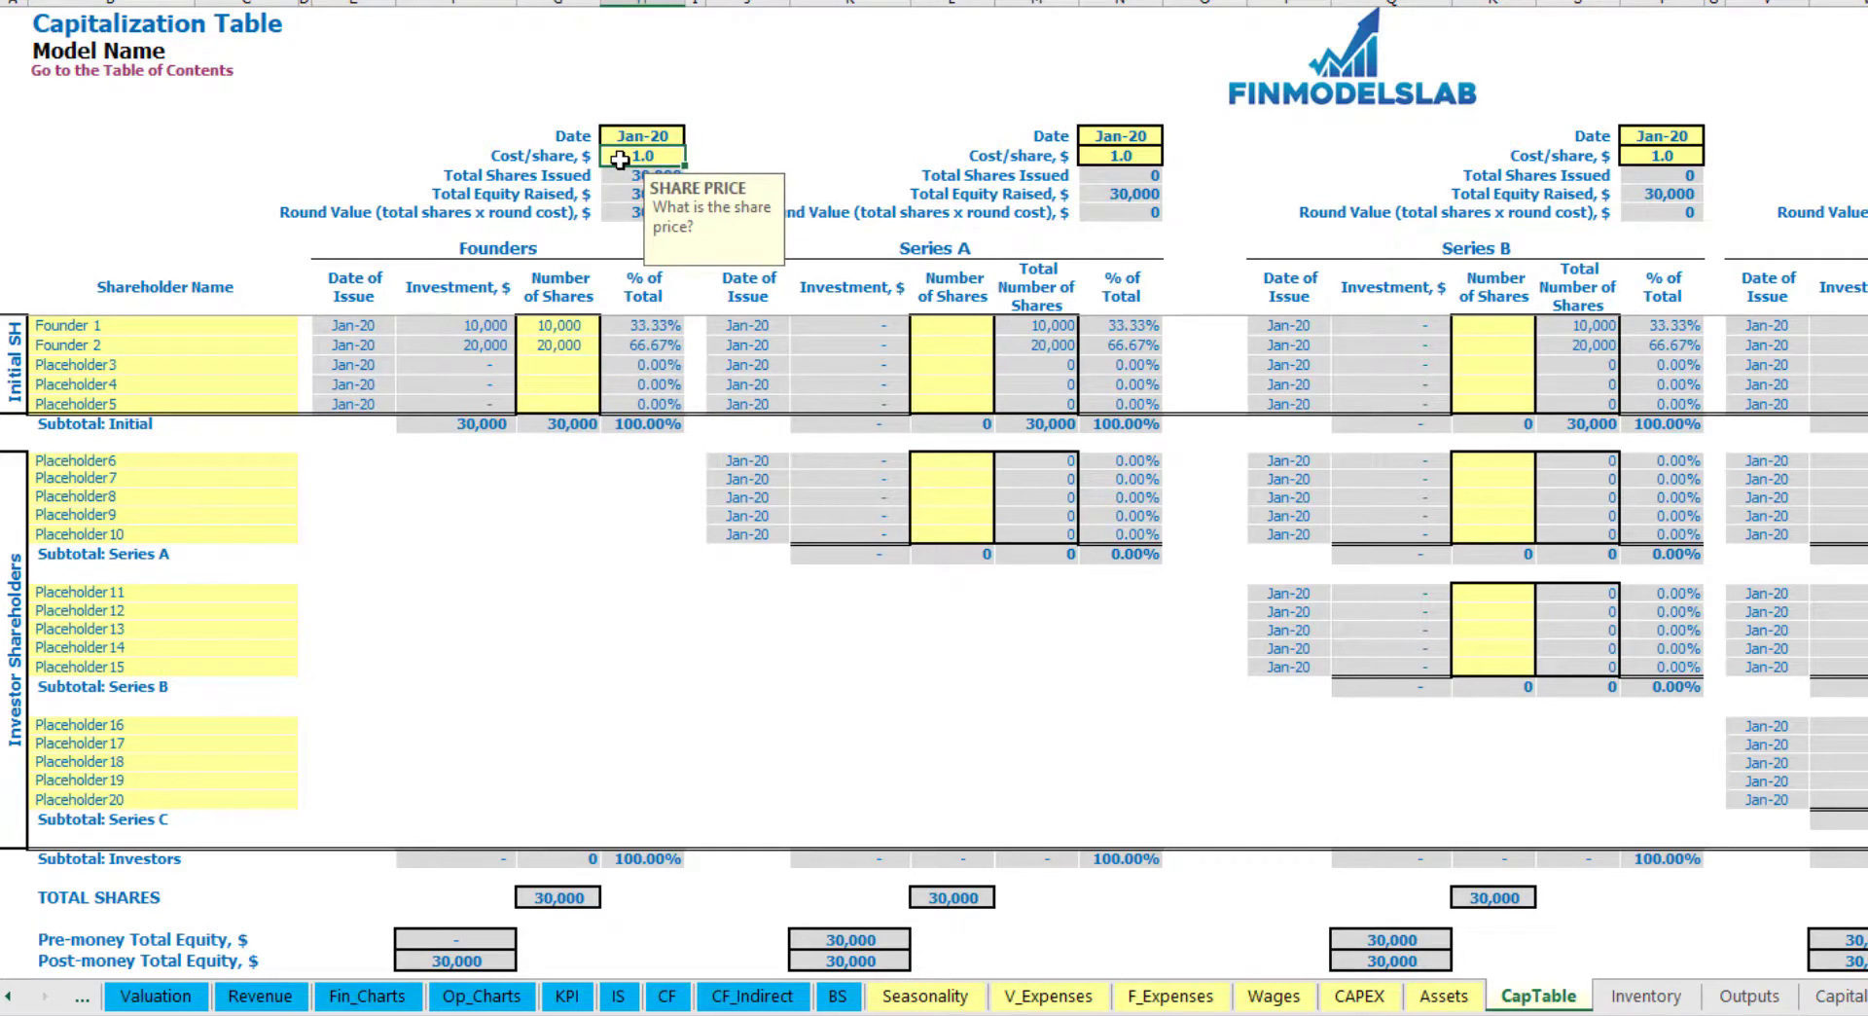
pyautogui.write('2')
pyautogui.click(635, 139)
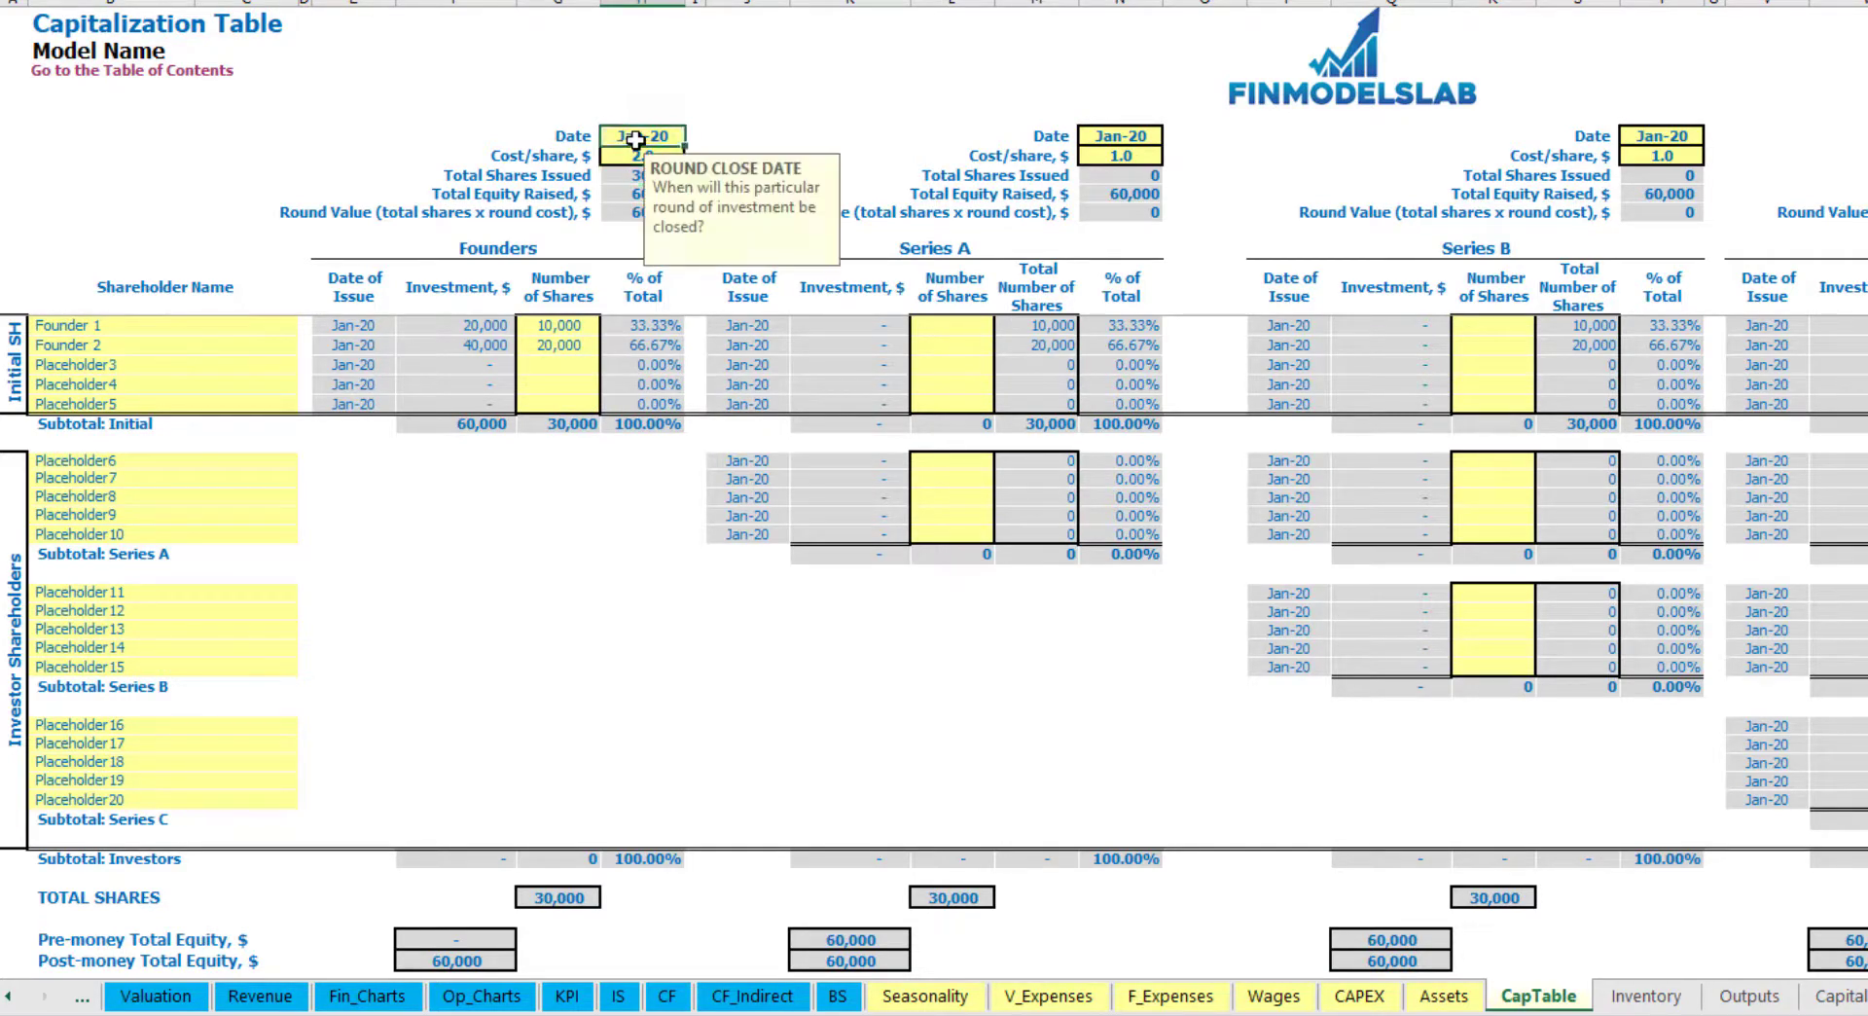
pyautogui.click(695, 137)
pyautogui.click(622, 172)
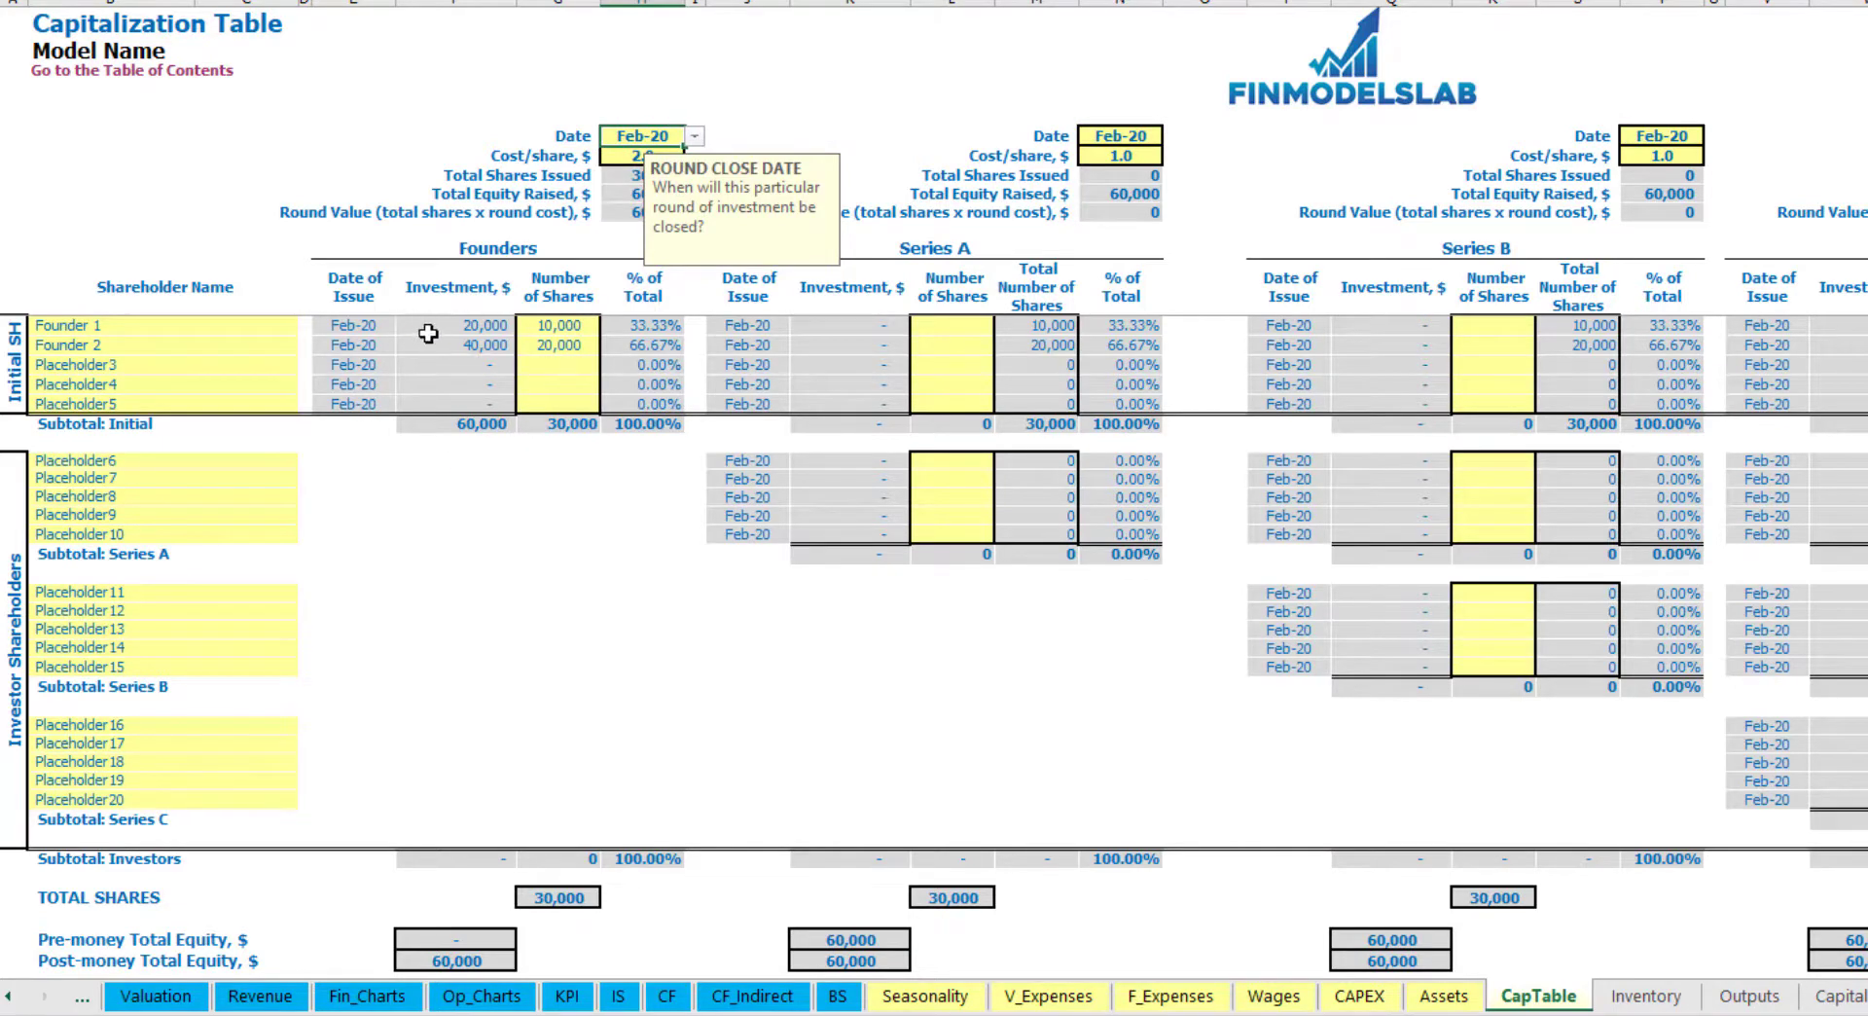
pyautogui.click(467, 329)
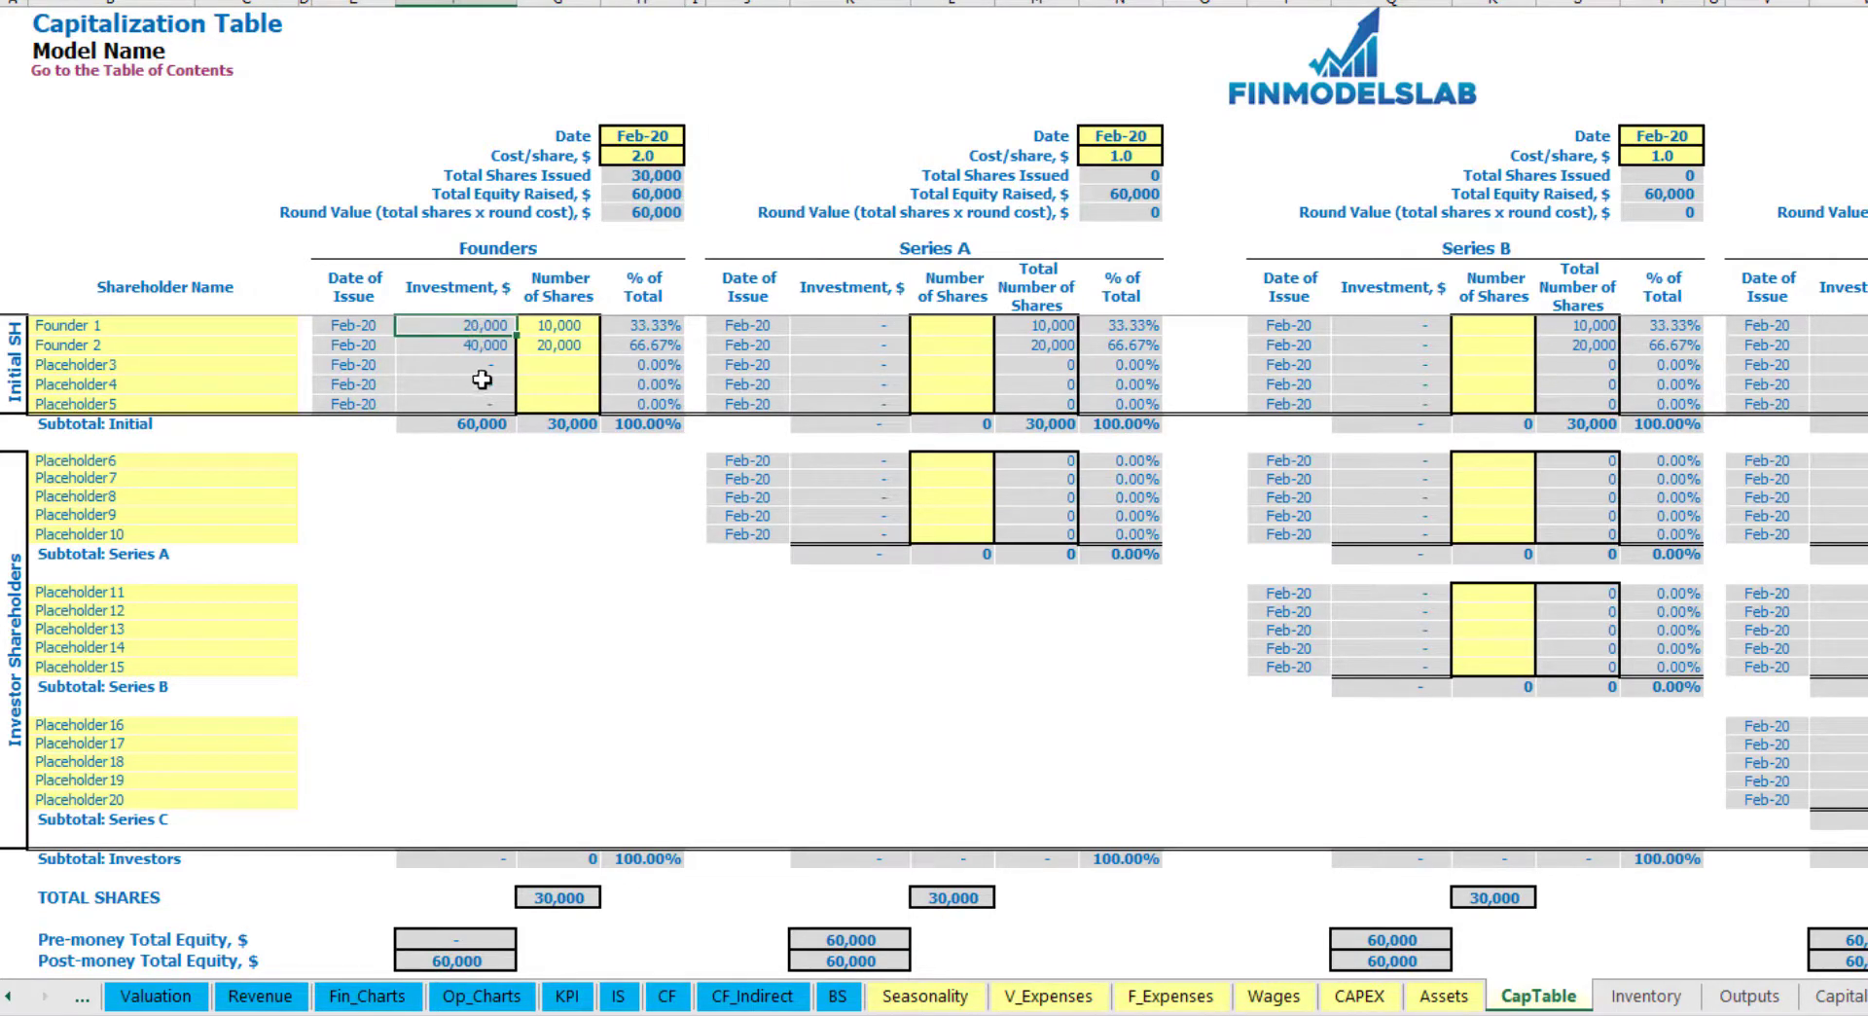
# Step: Check Founder 2's investment, the initial shareholders' total investment, the post-money total equity and Founder 1's ownership percentage in the Founders round
pyautogui.click(467, 348)
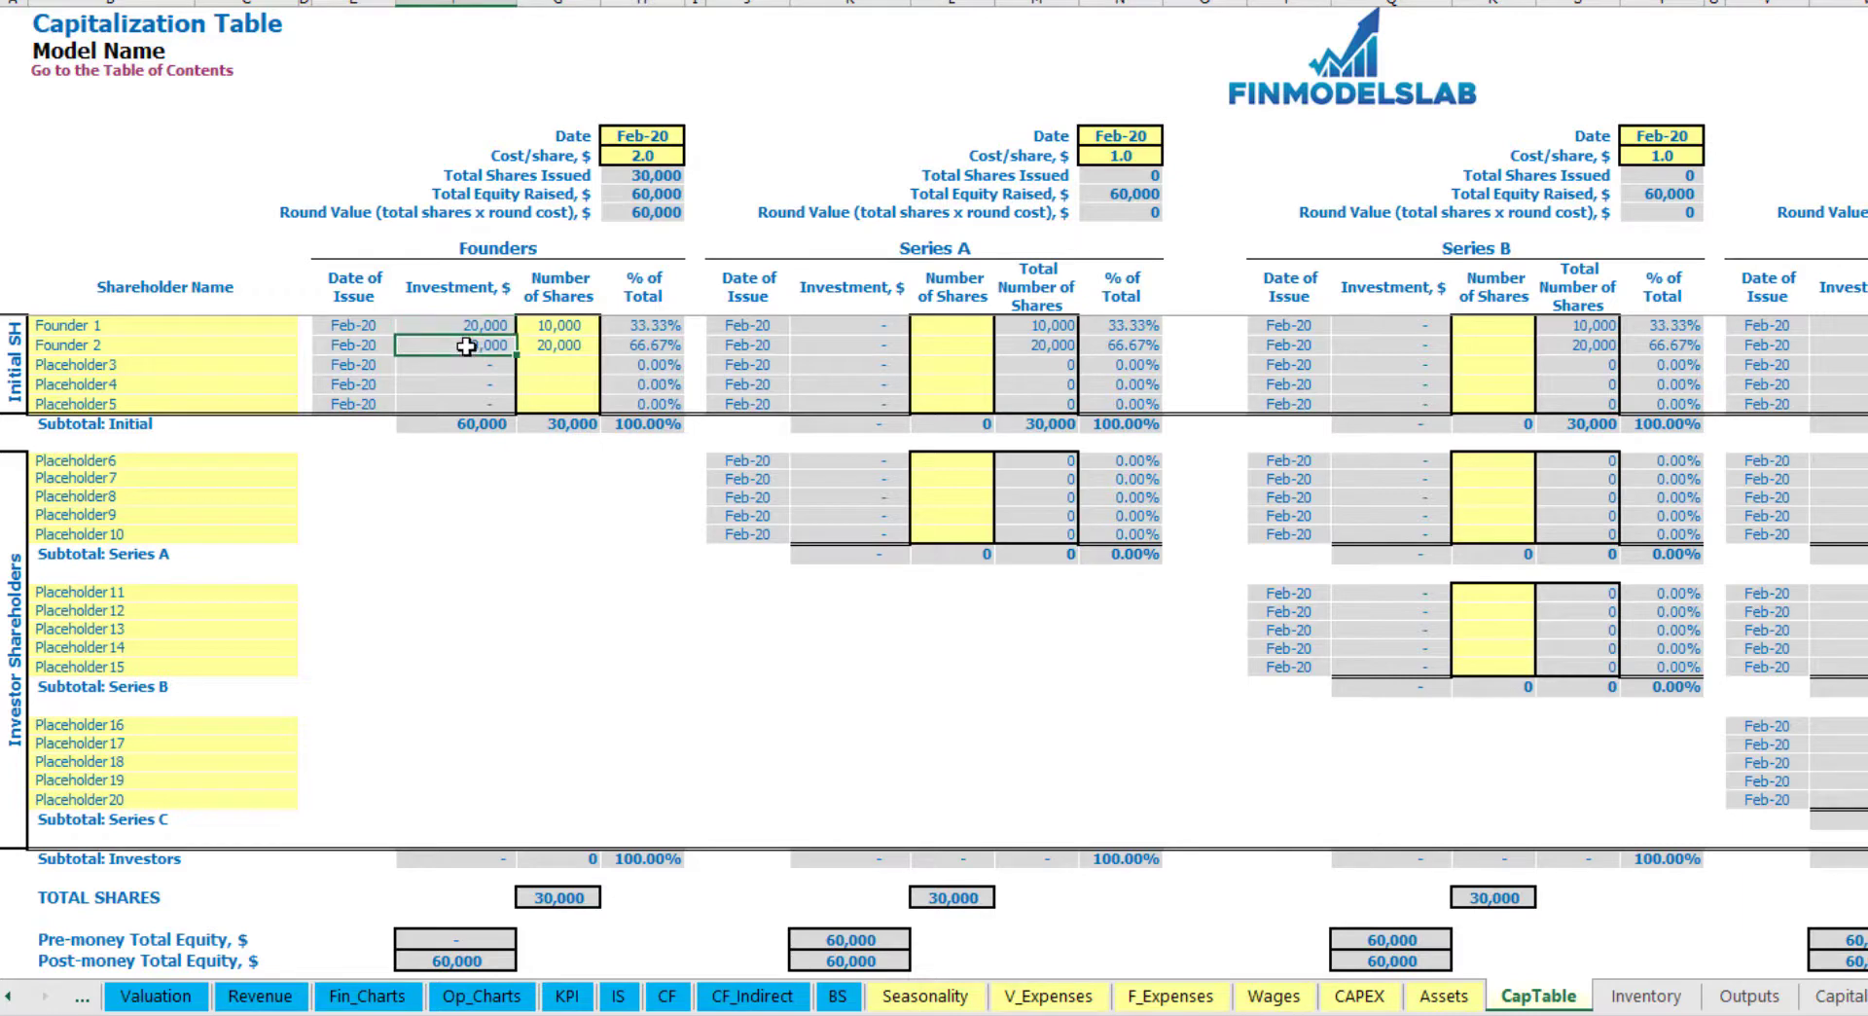
pyautogui.click(468, 424)
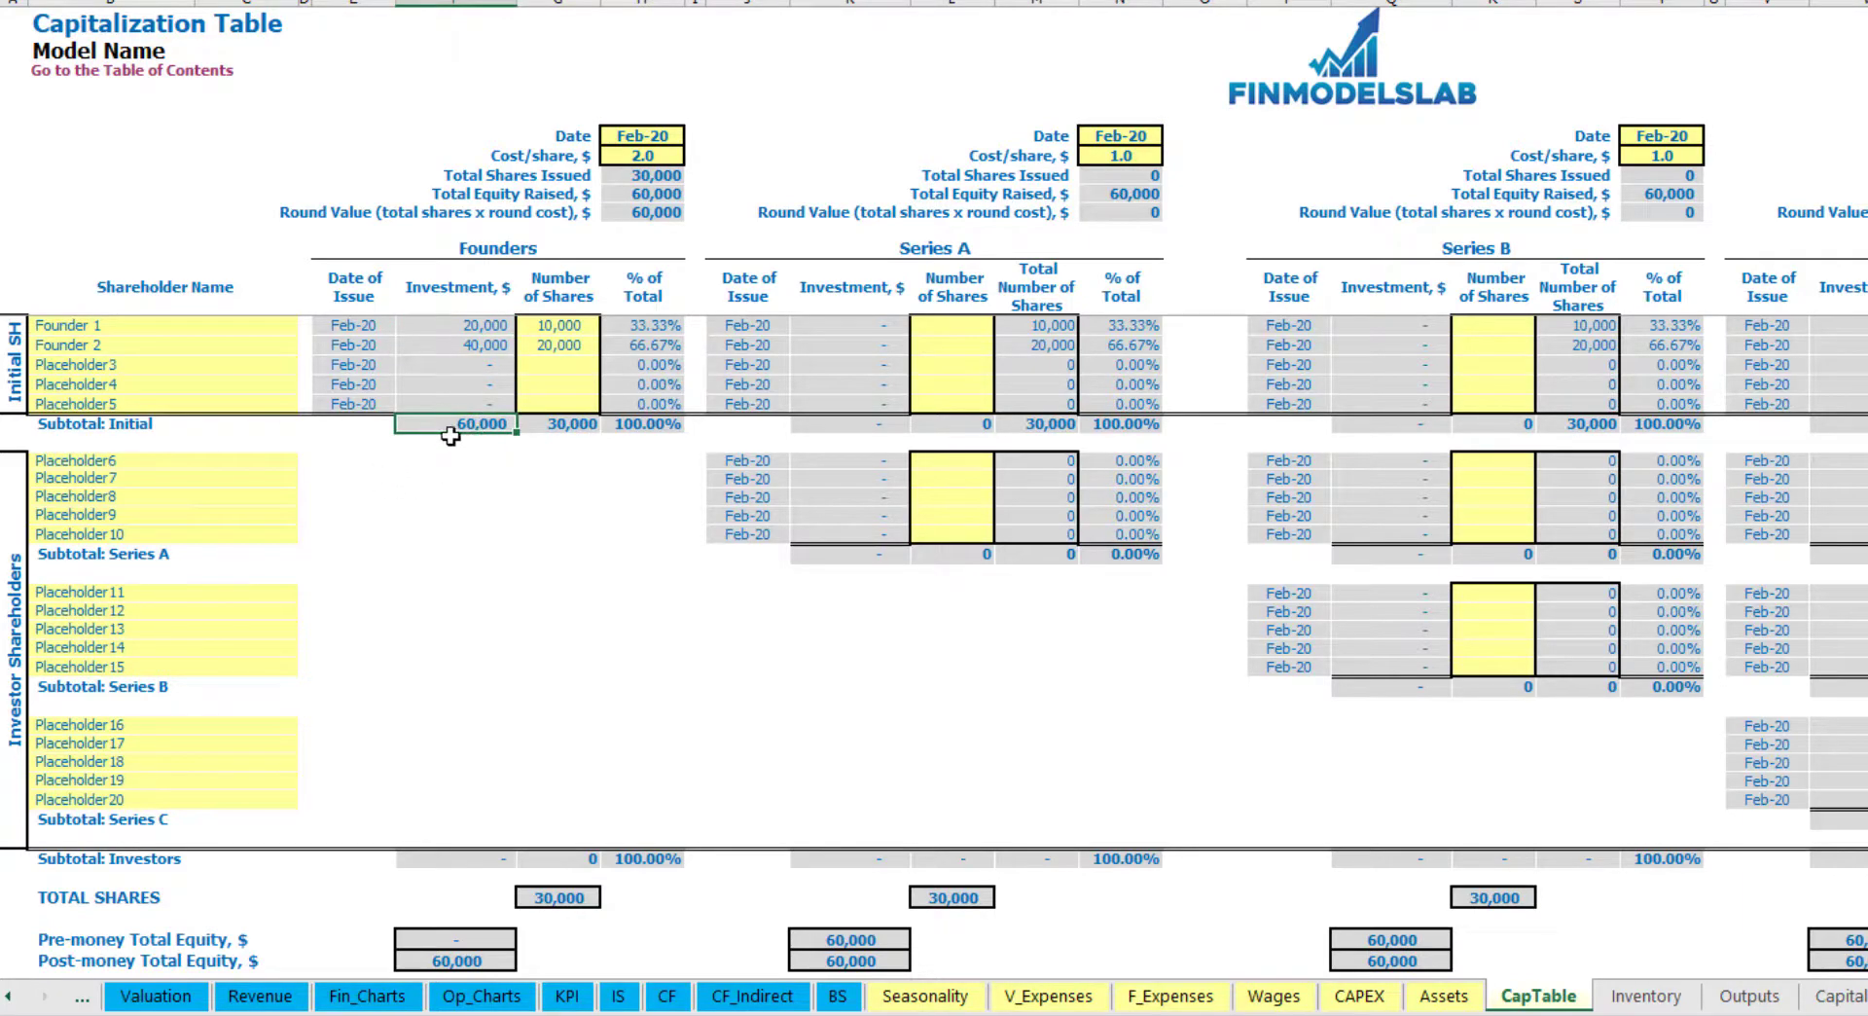
pyautogui.click(3, 961)
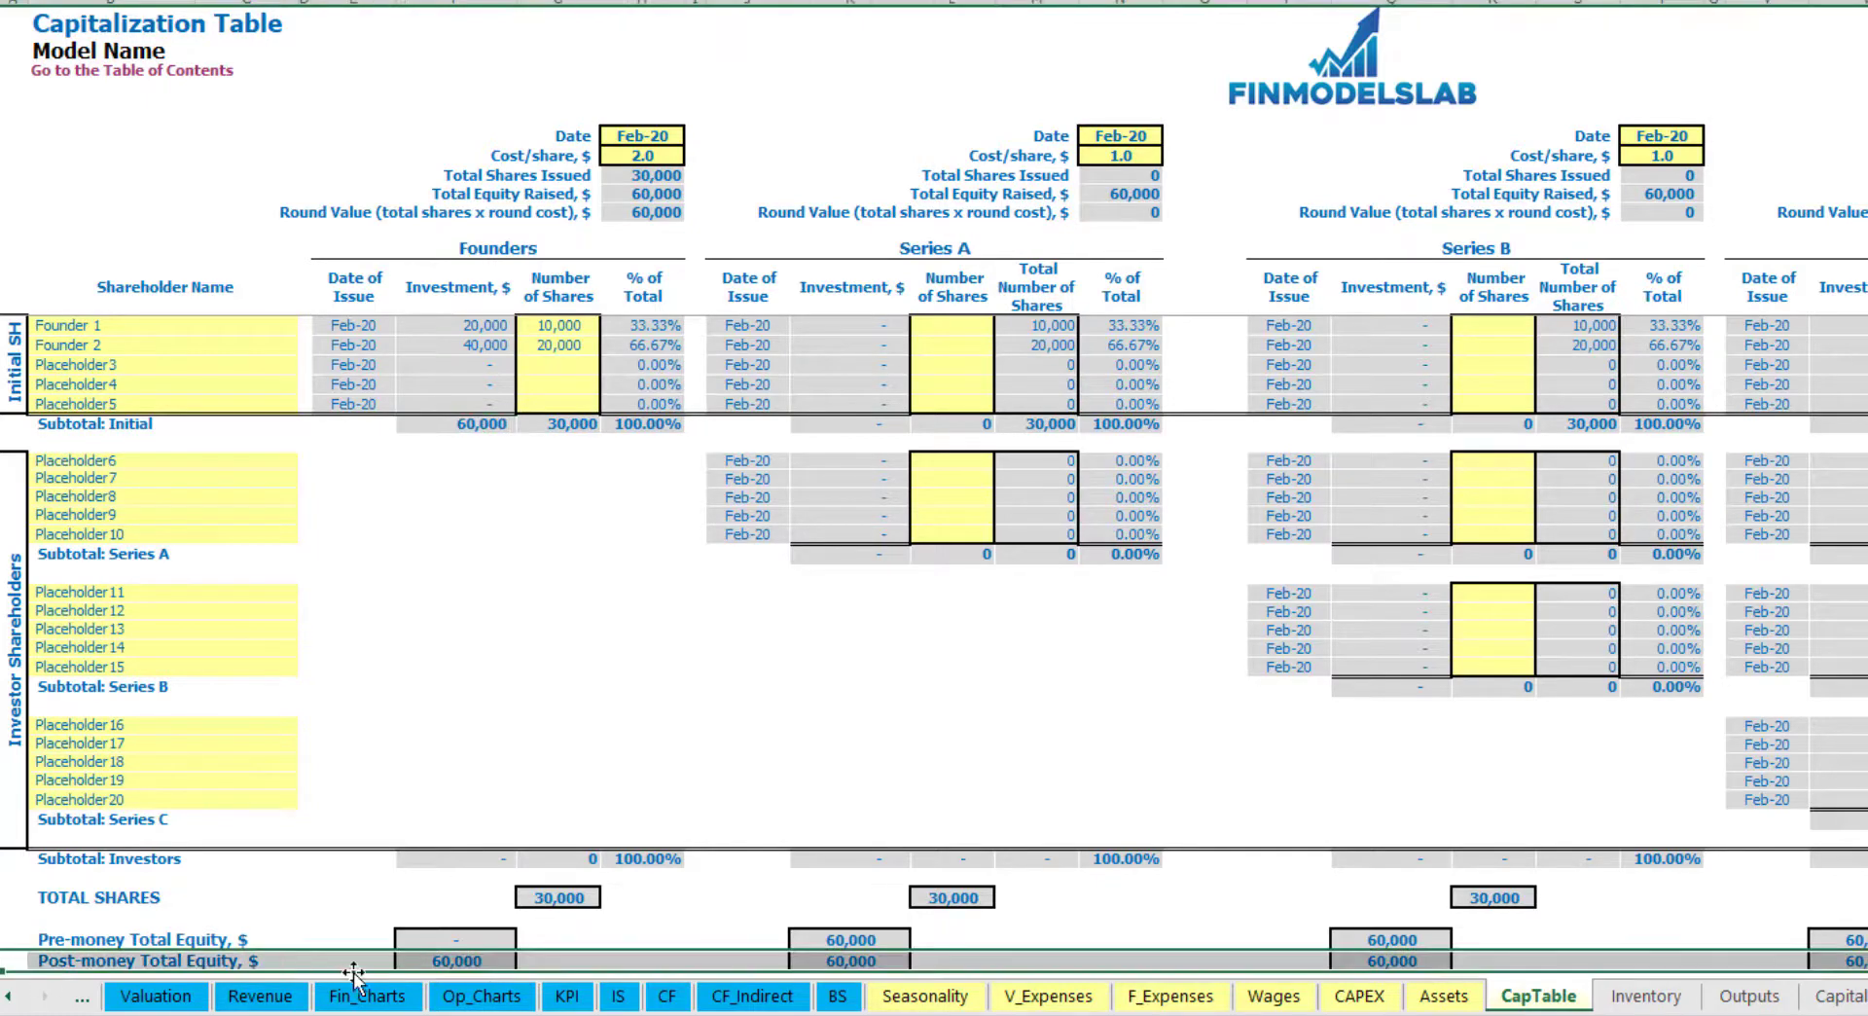
pyautogui.click(660, 329)
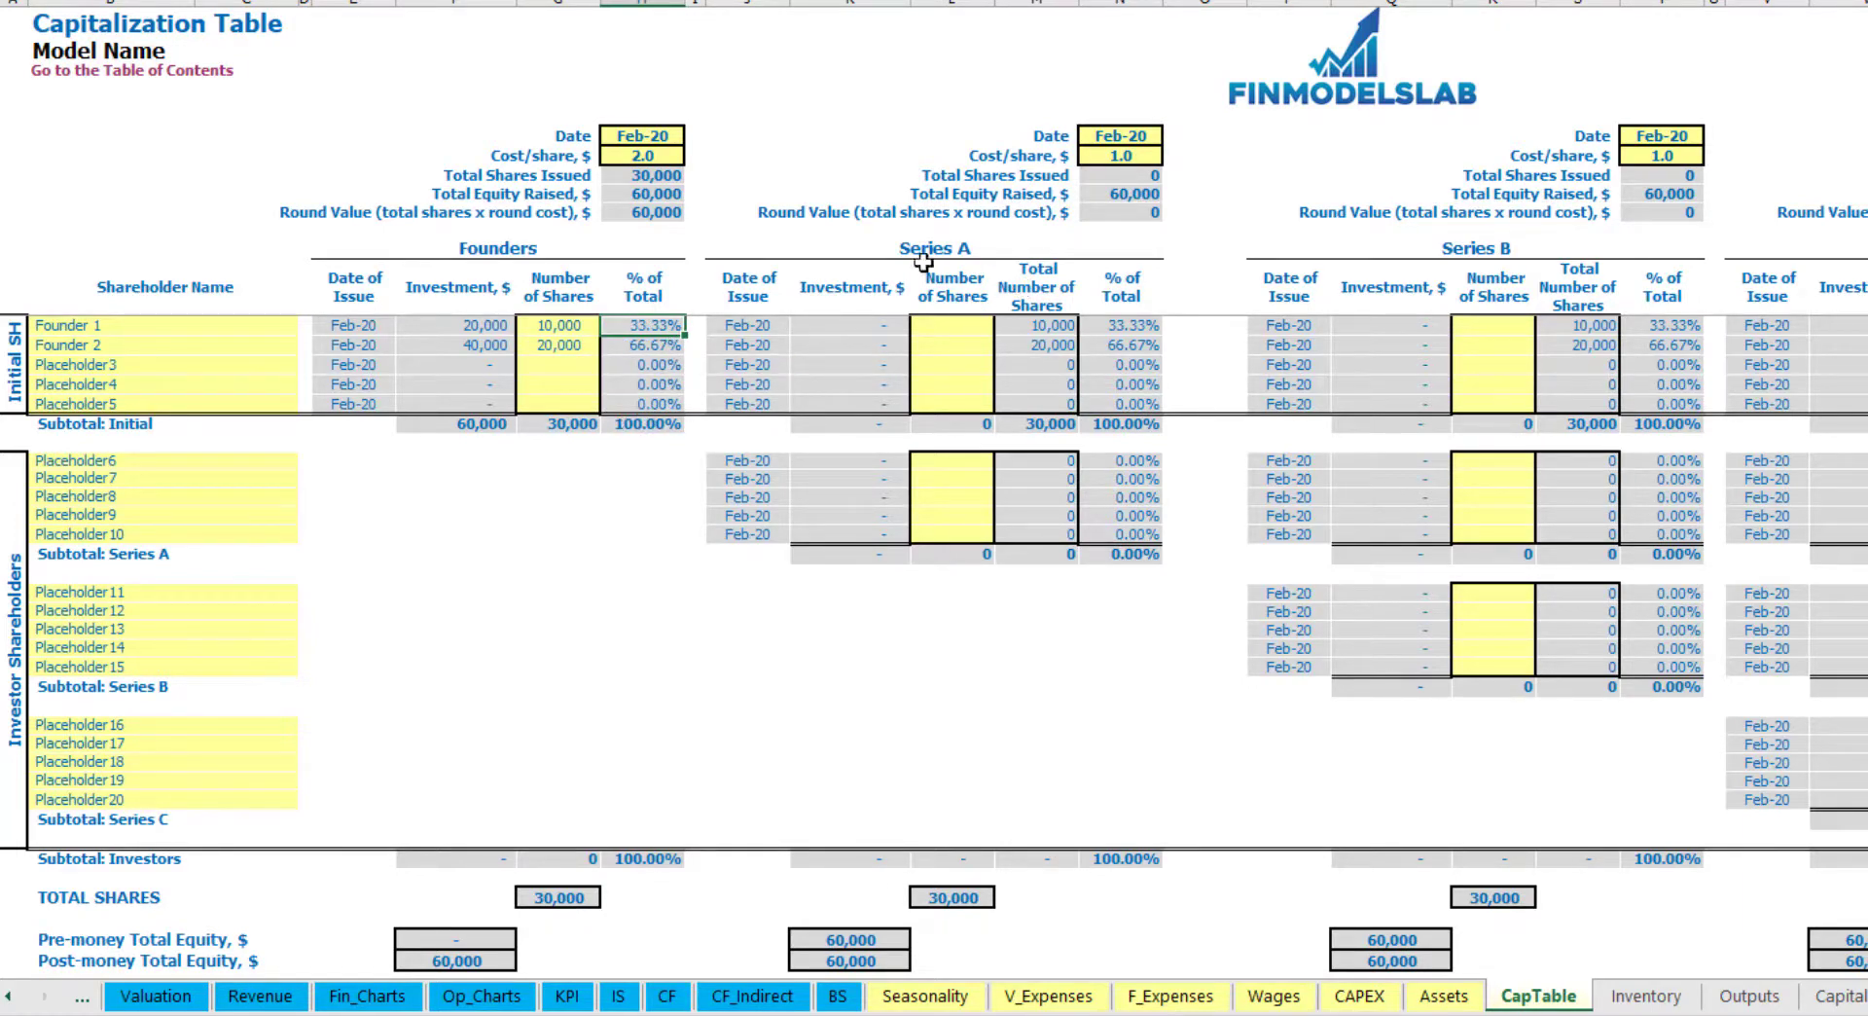
# Step: Name the first Series A investor shareholder "Investor 1"
pyautogui.moveTo(230, 466)
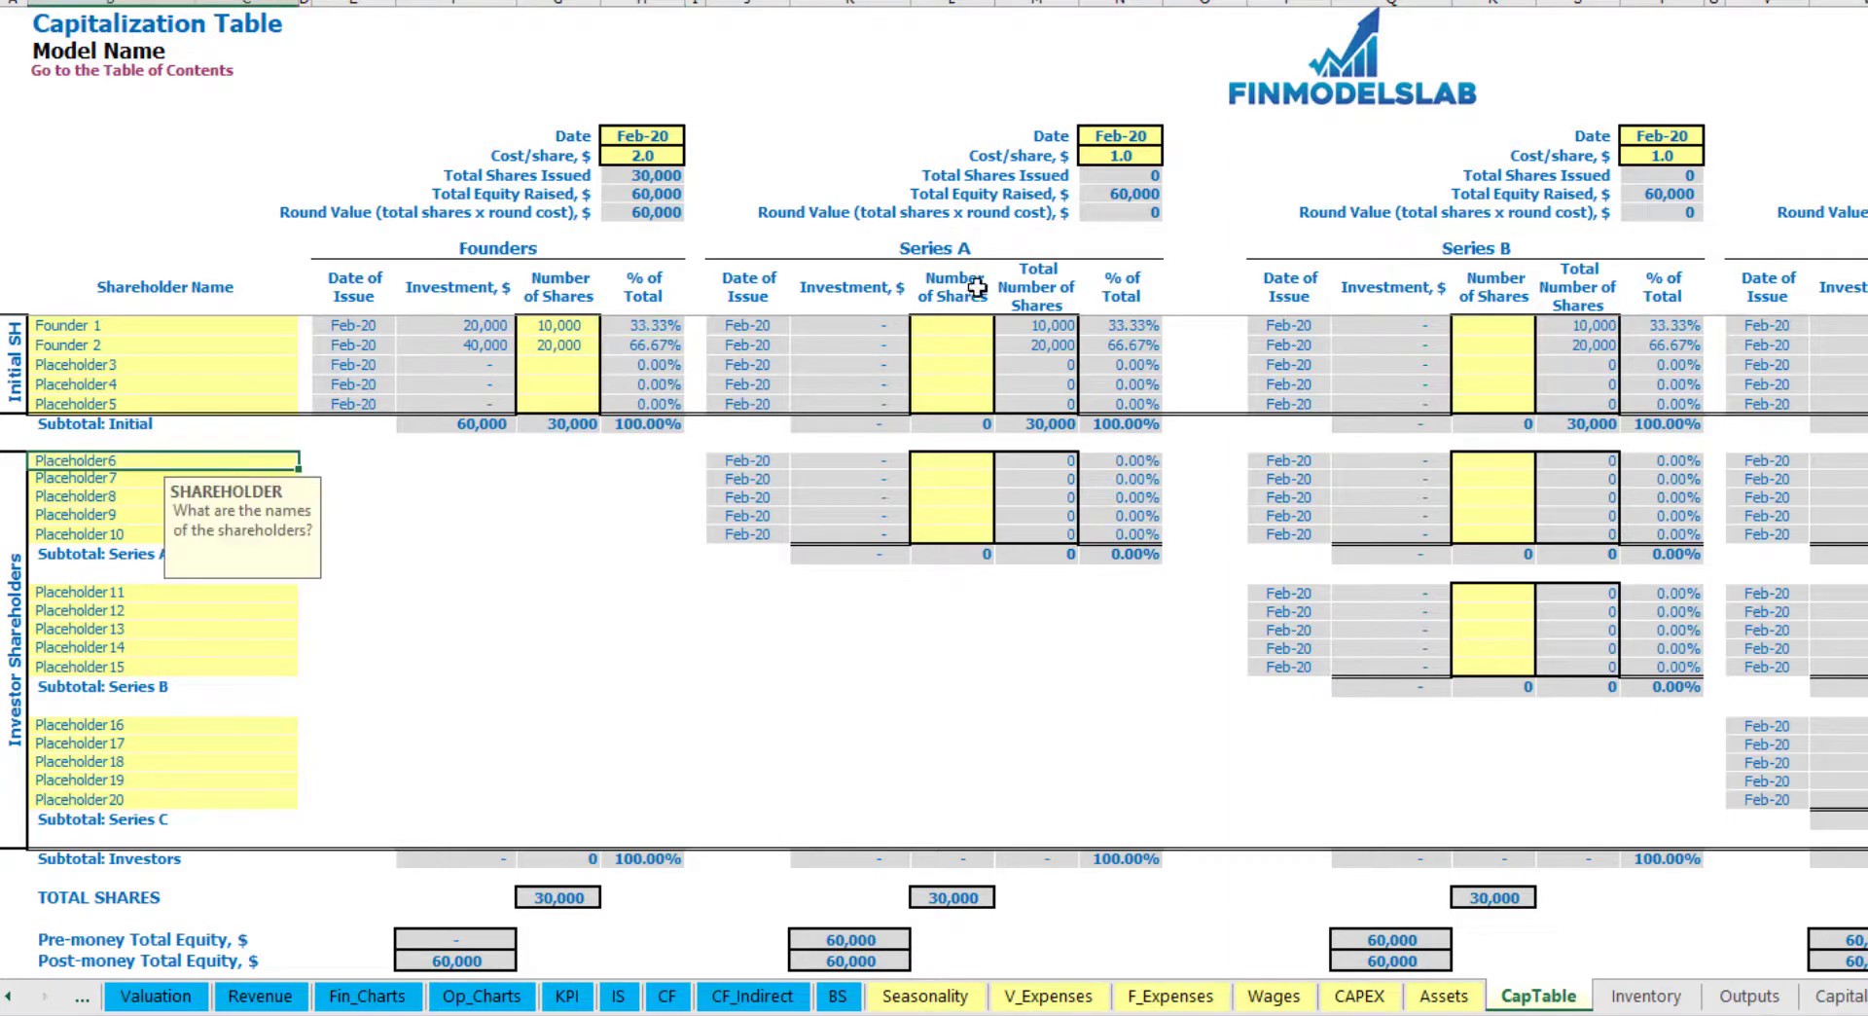
pyautogui.click(978, 251)
pyautogui.click(127, 465)
pyautogui.write('Investor 1')
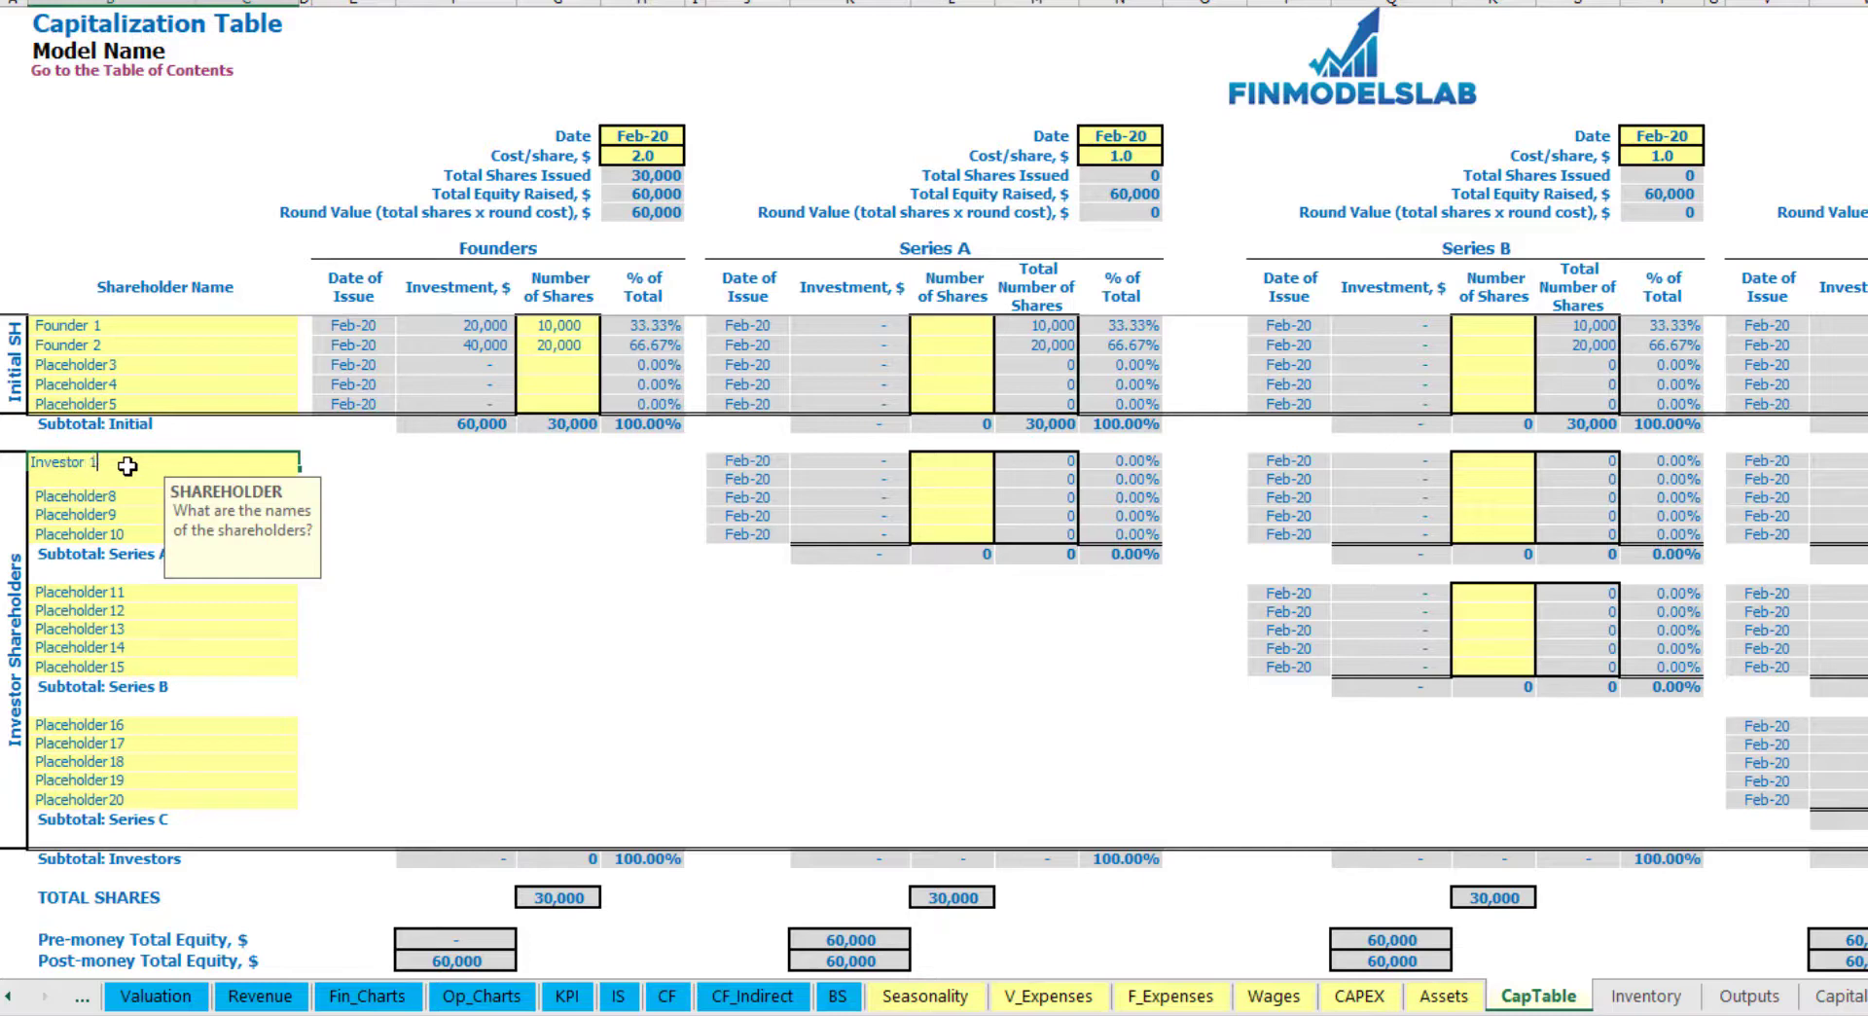
pyautogui.press('Return')
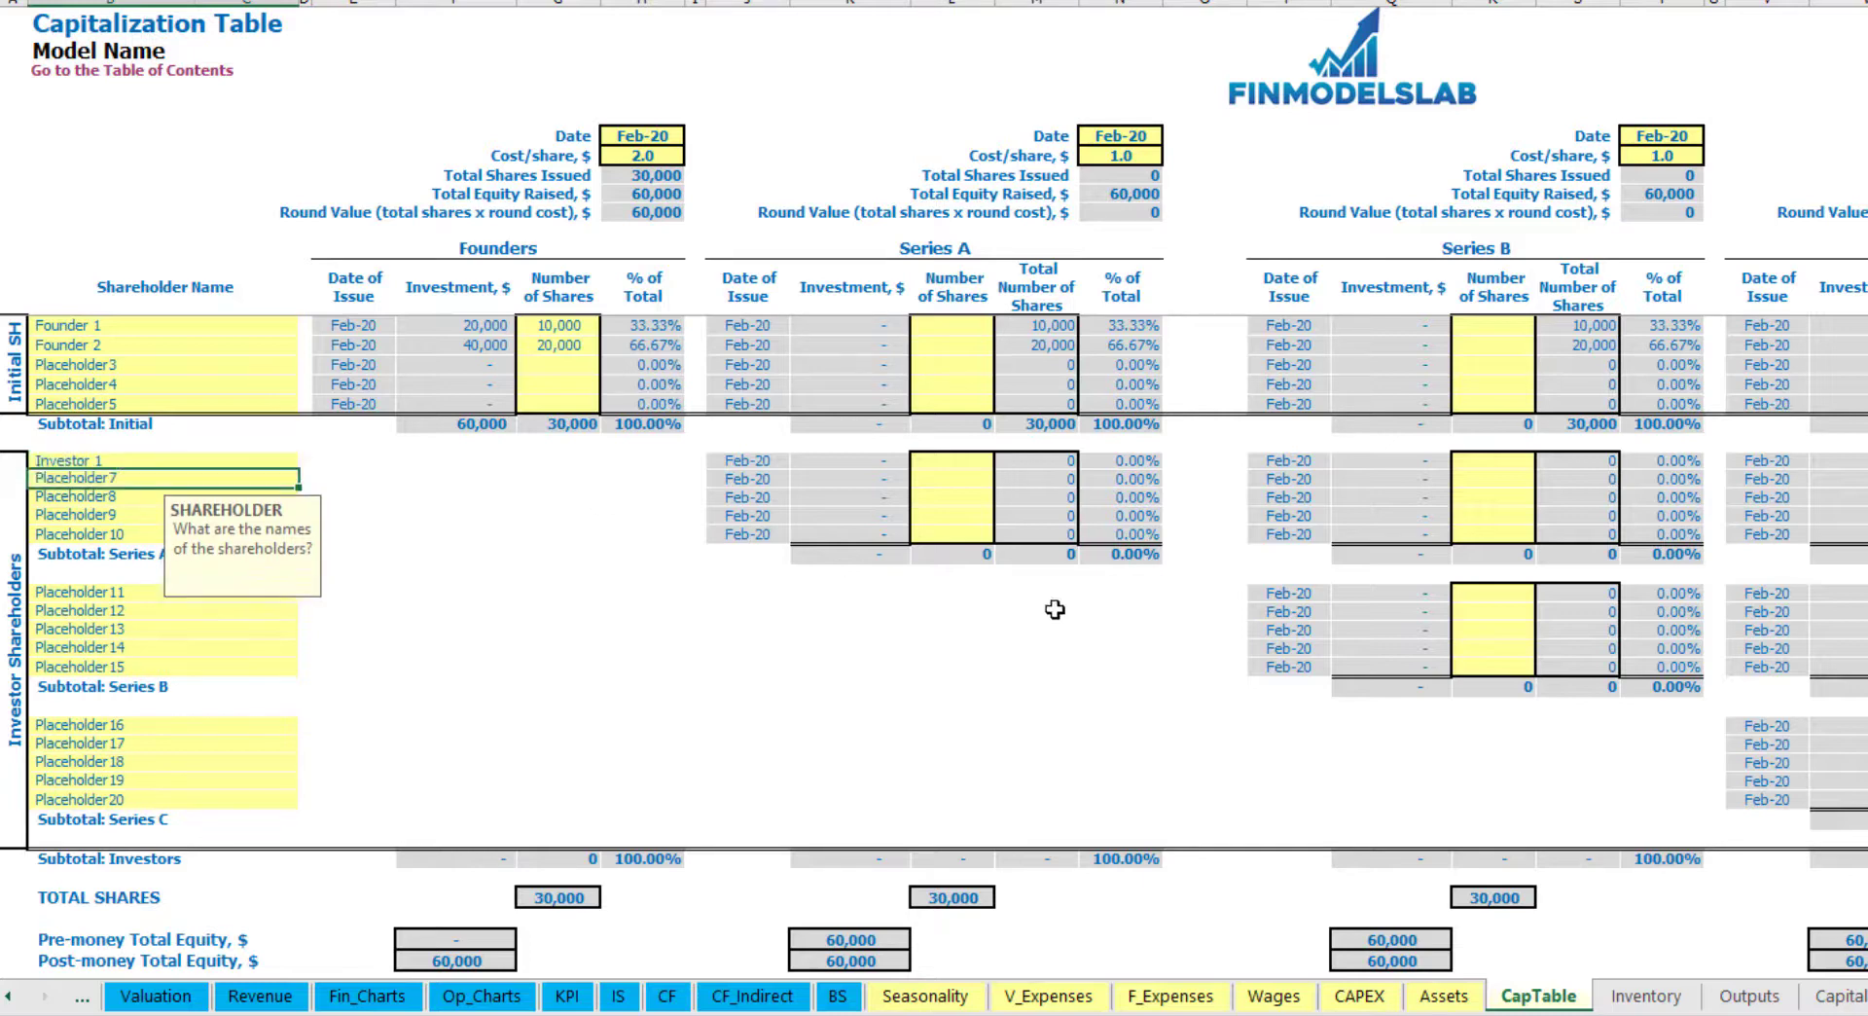
# Step: Set the Series A round's close date to May-20 and its cost per share to $5
pyautogui.click(1151, 133)
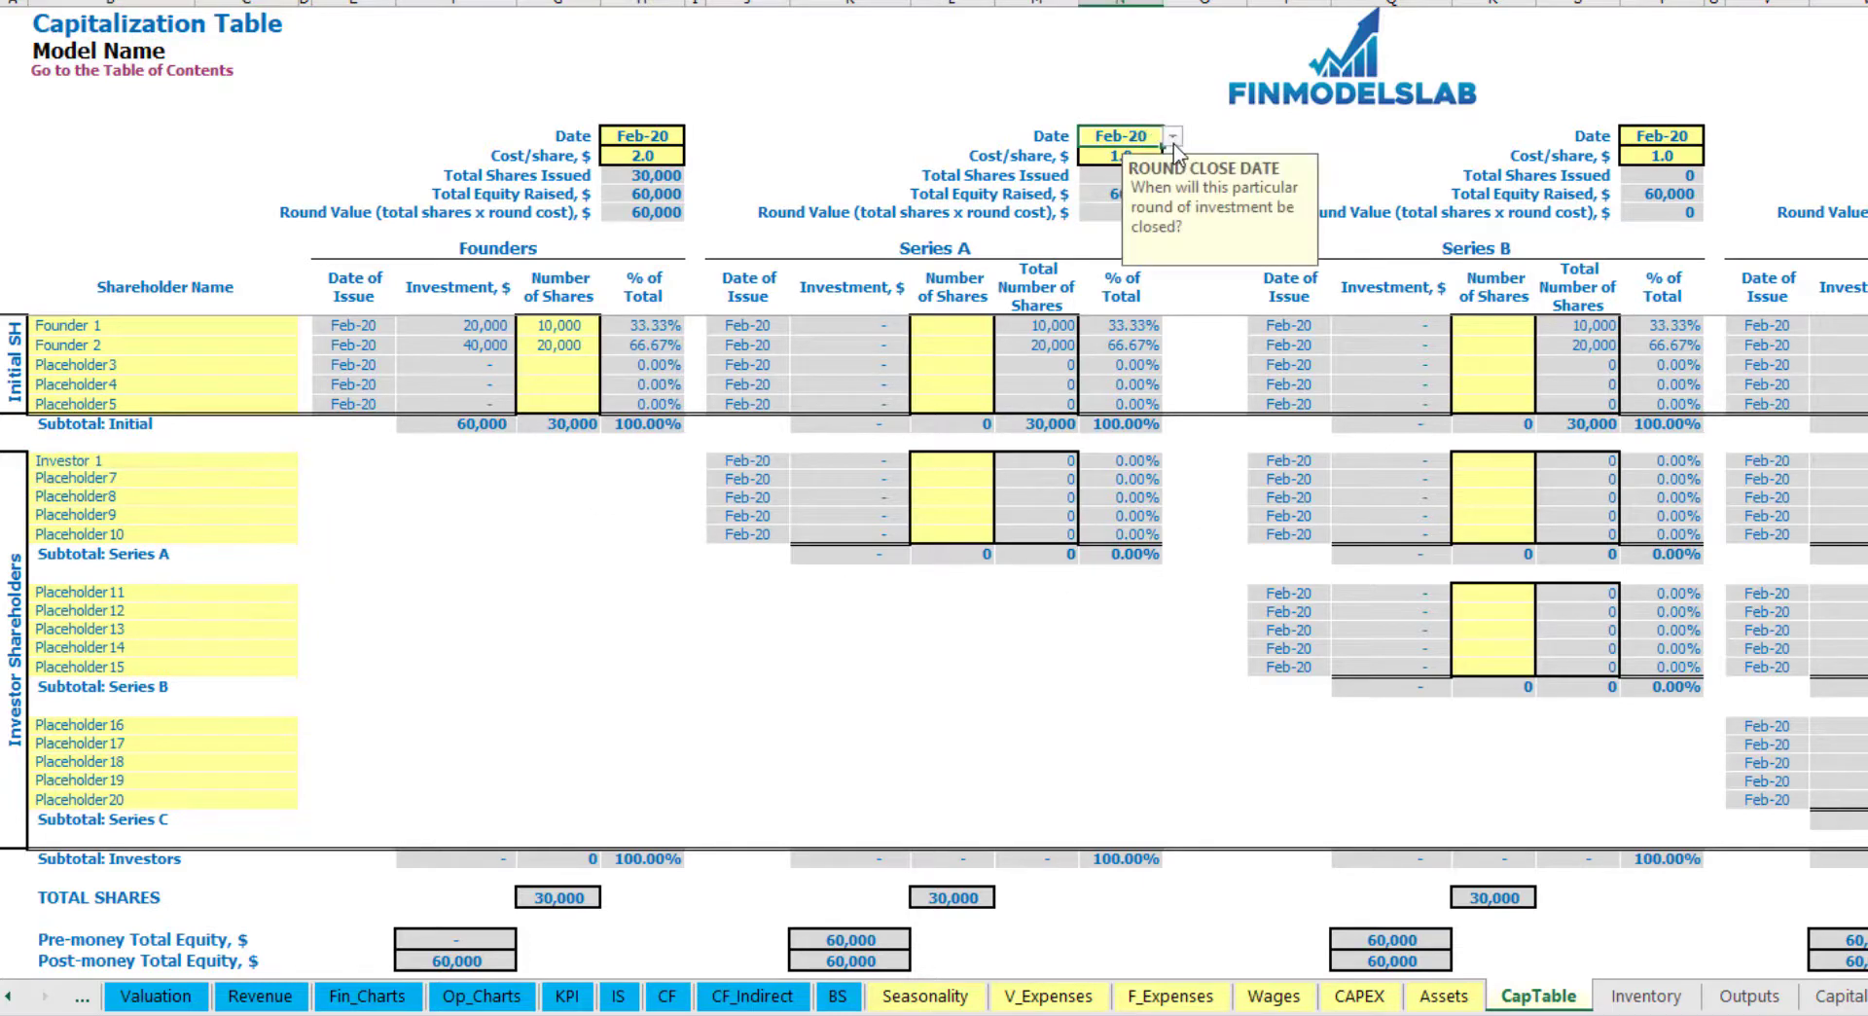
pyautogui.click(1174, 136)
pyautogui.click(1110, 206)
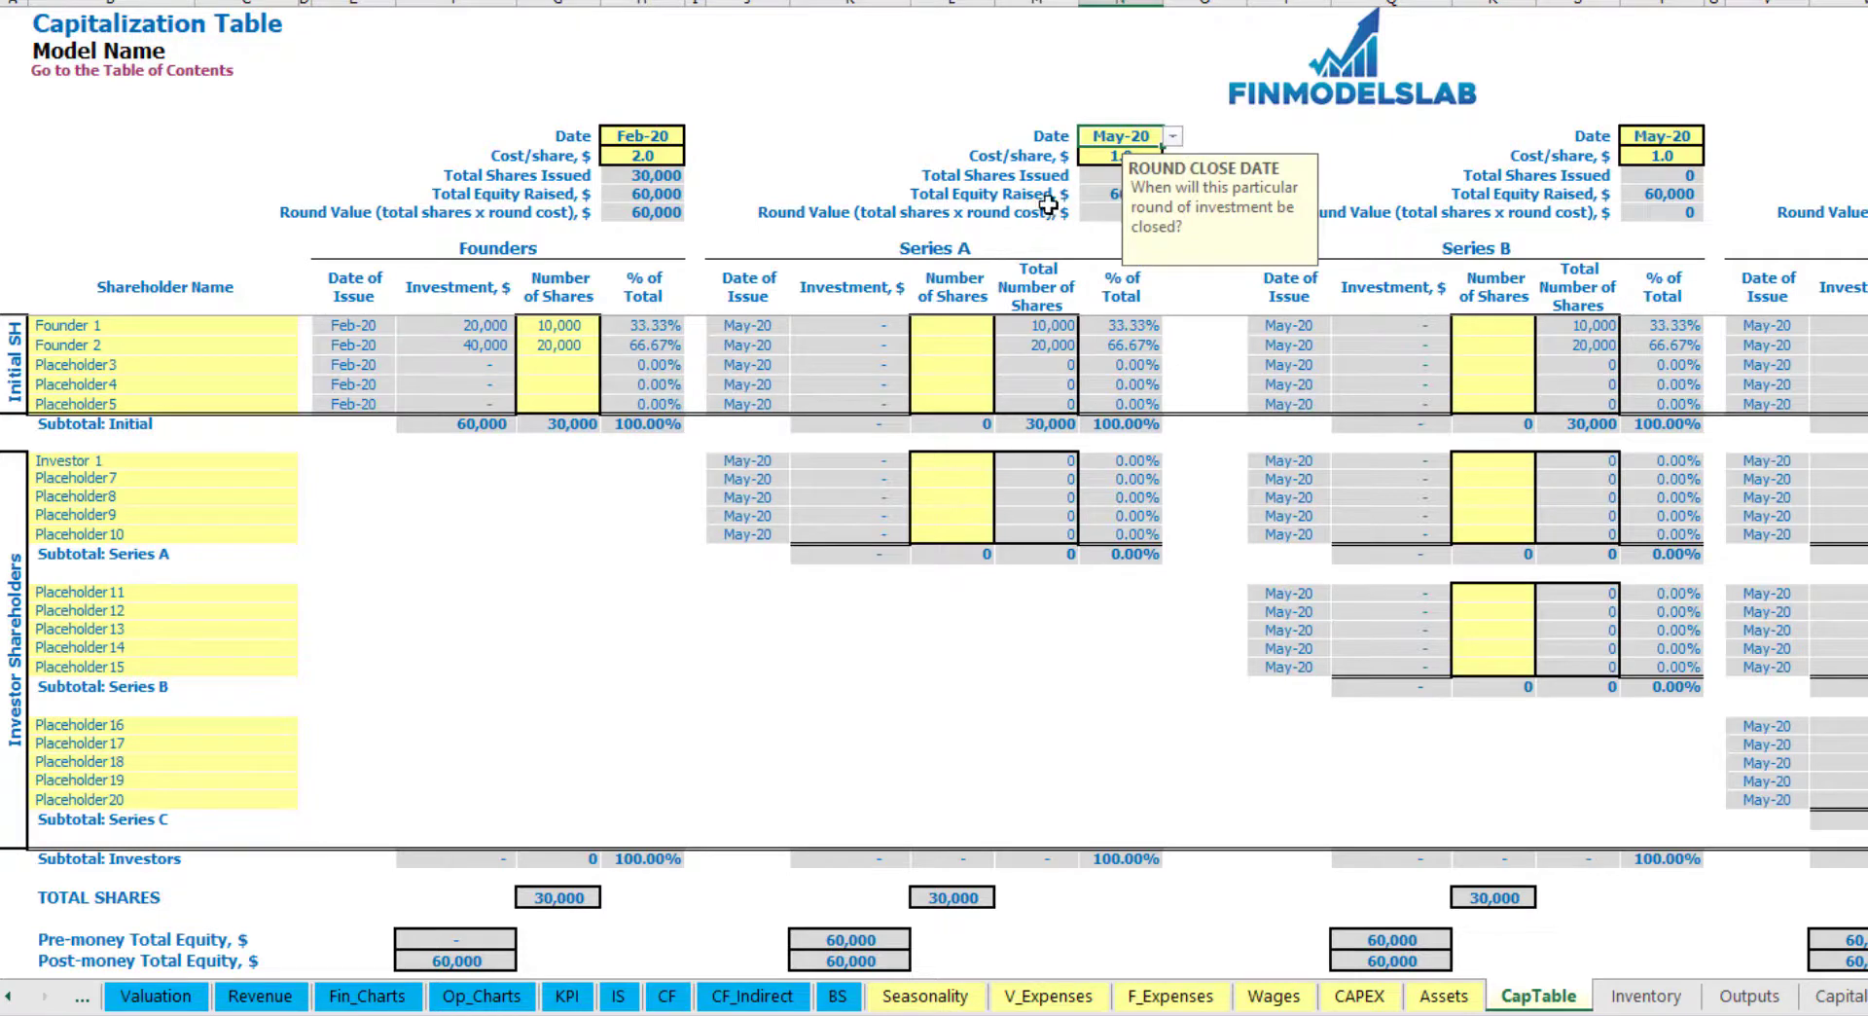
pyautogui.click(1111, 152)
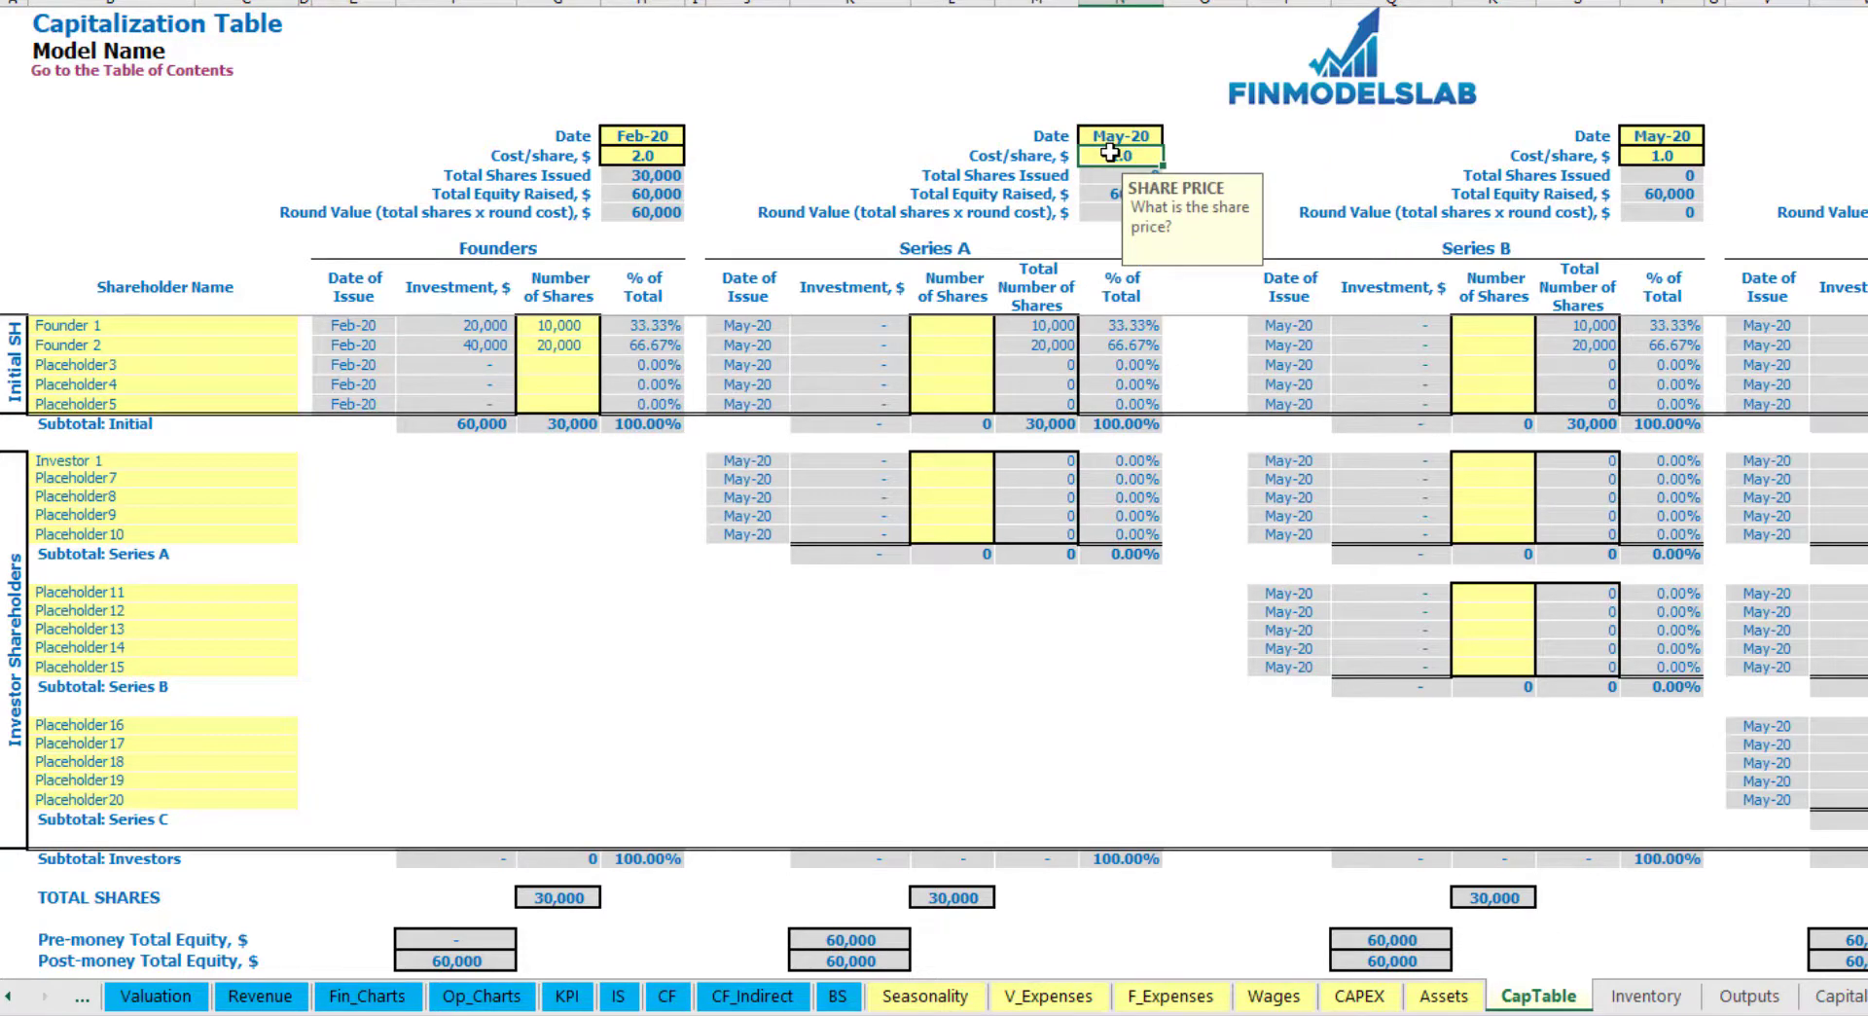
pyautogui.write('5')
pyautogui.press('Return')
# Step: Issue 1,000 shares to Investor 1 in the Series A round
pyautogui.click(953, 459)
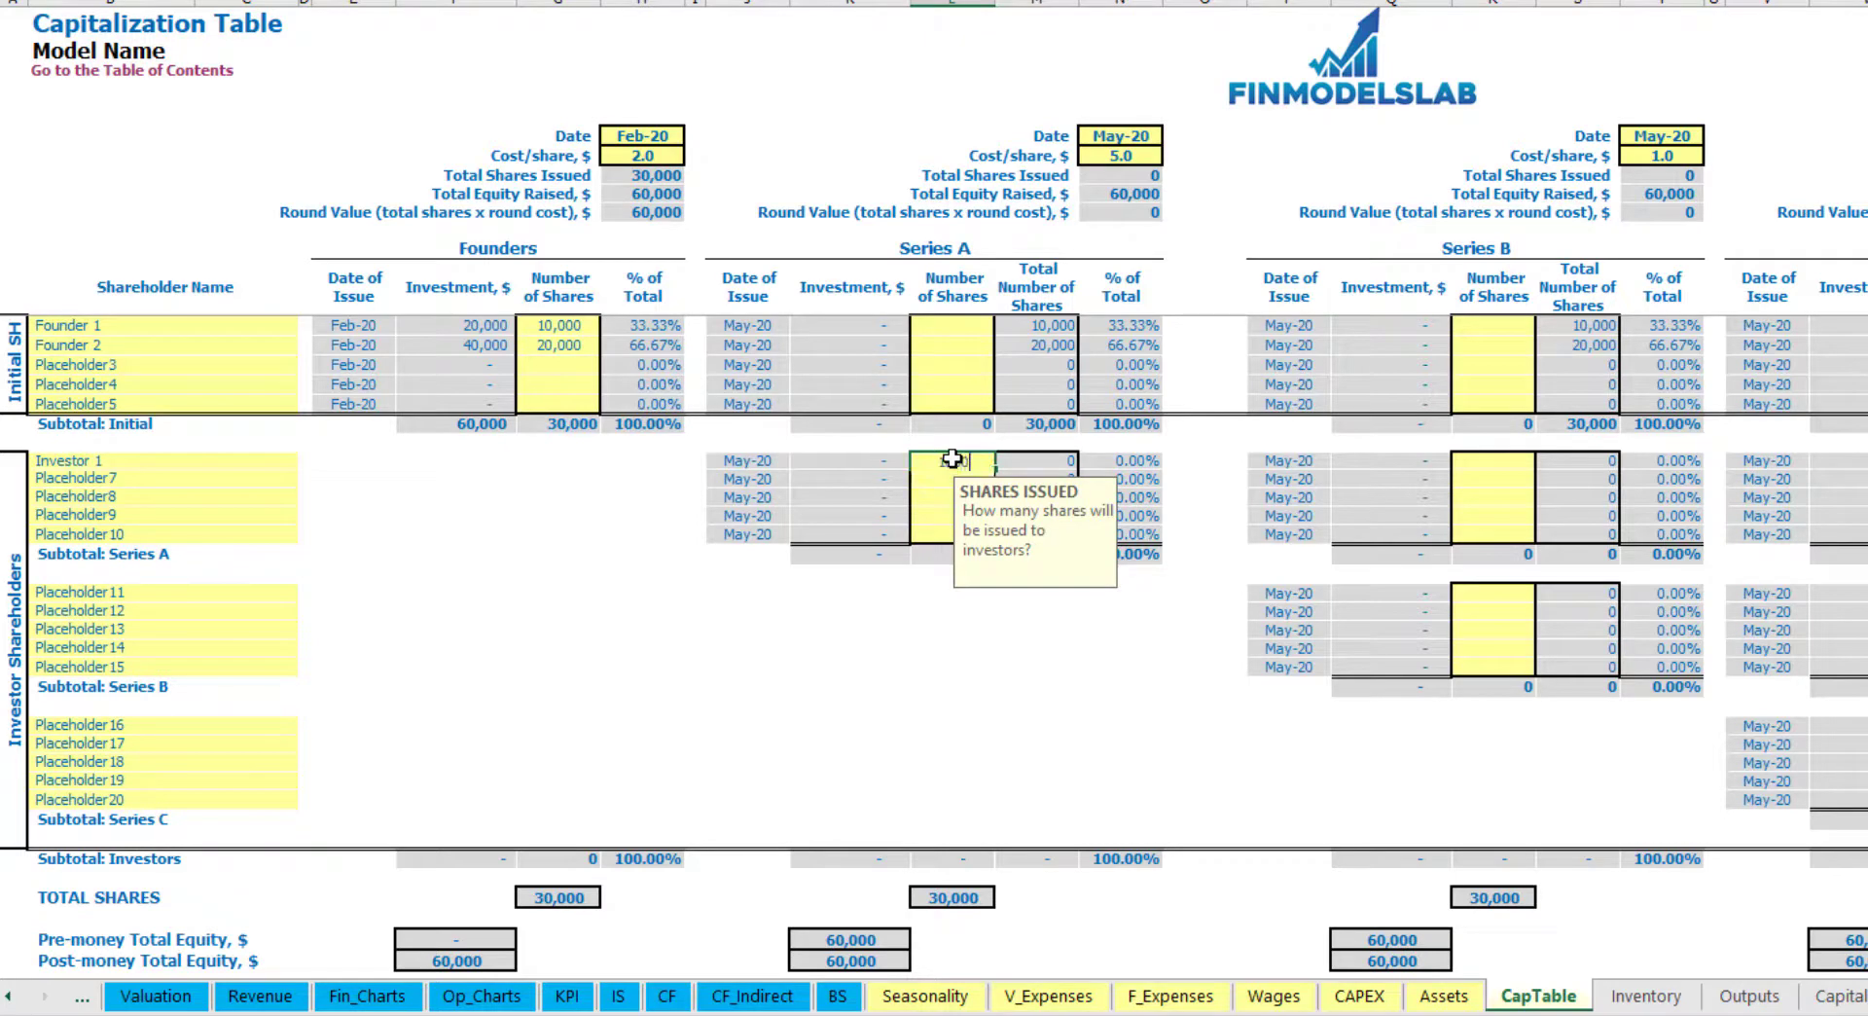
pyautogui.write('1000')
pyautogui.click(857, 646)
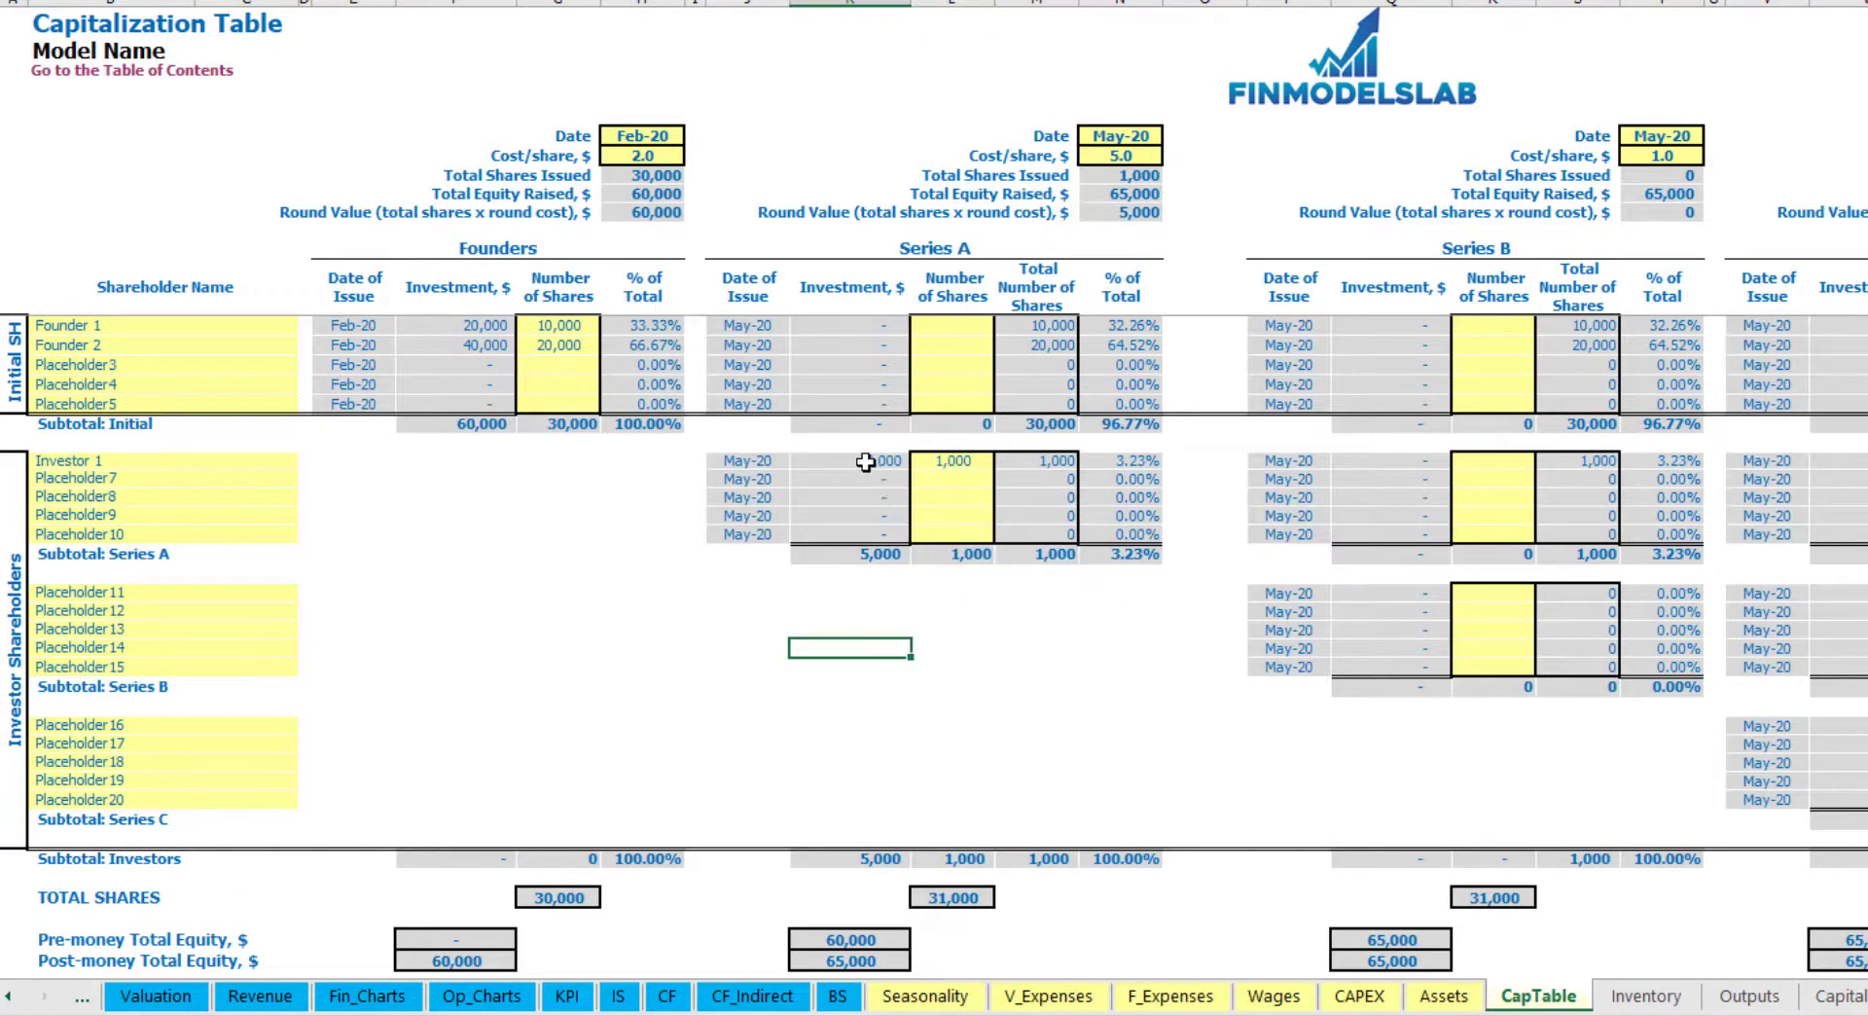
# Step: Check Investor 1's investment, the Series A pre-money and post-money total equity, and the ownership percentages of Investor 1 and both founders
pyautogui.click(866, 462)
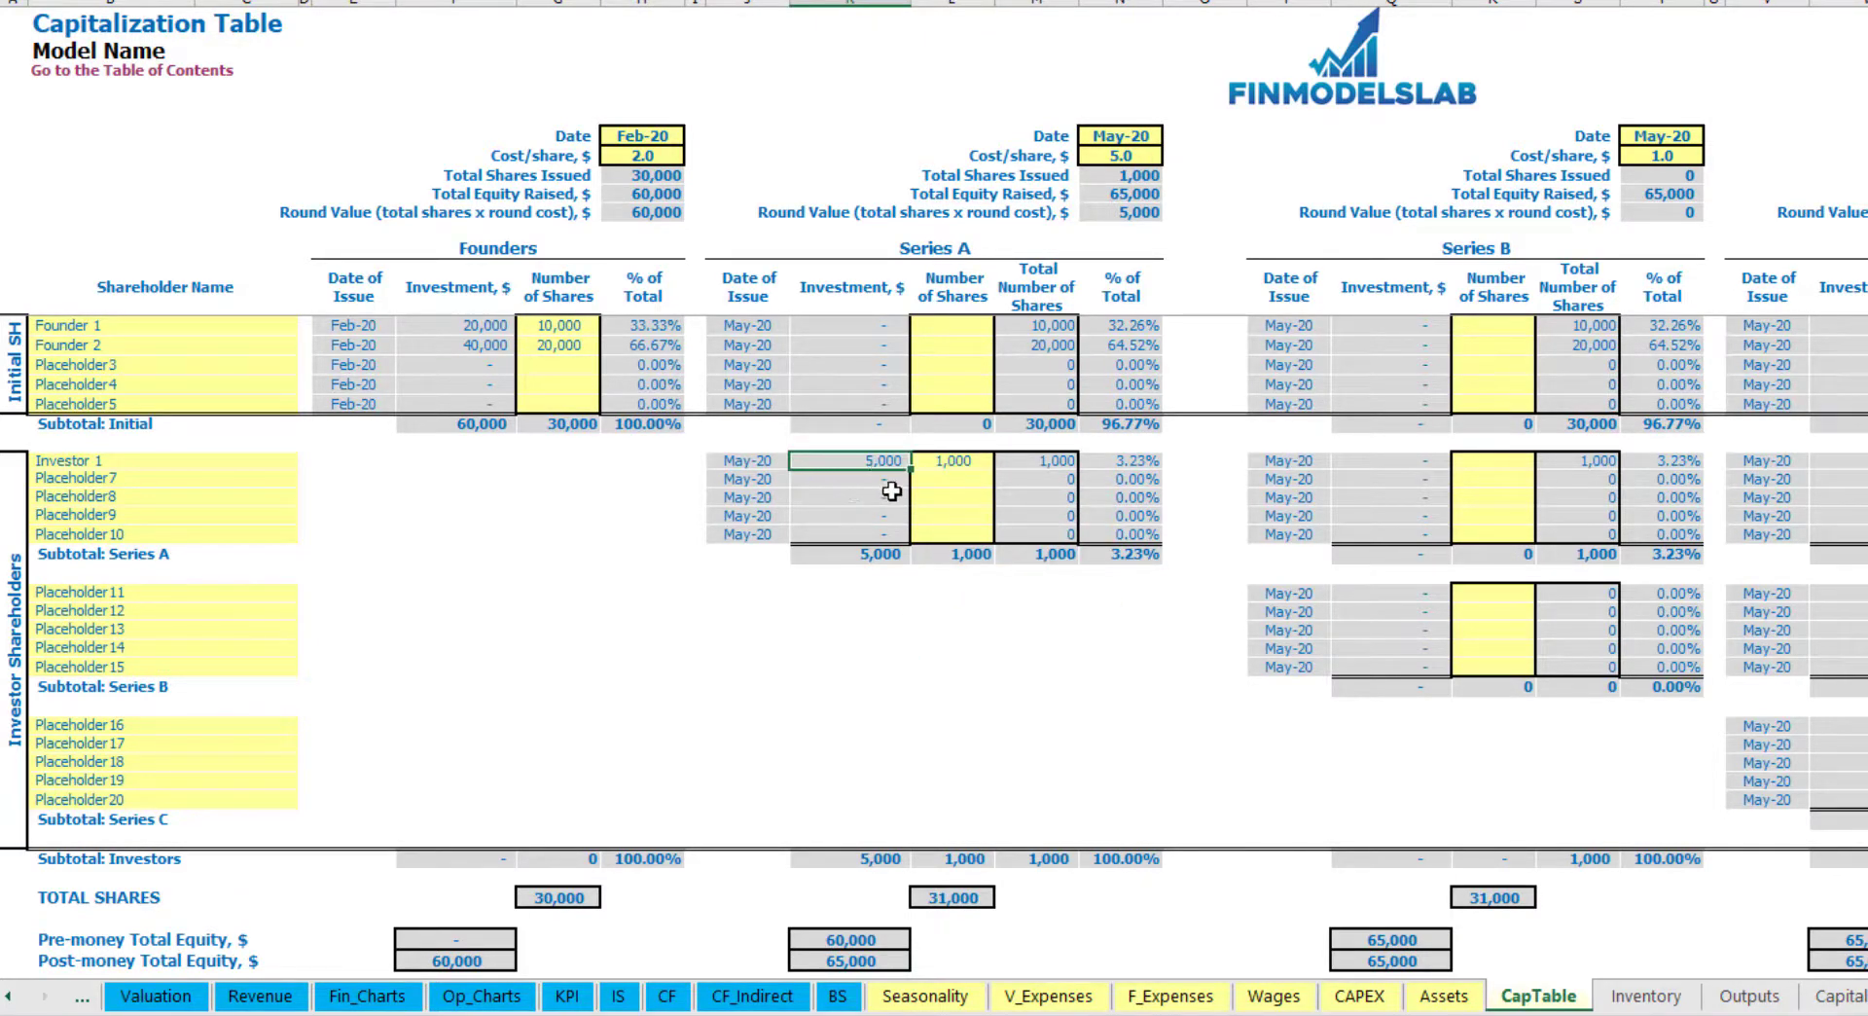
pyautogui.click(832, 934)
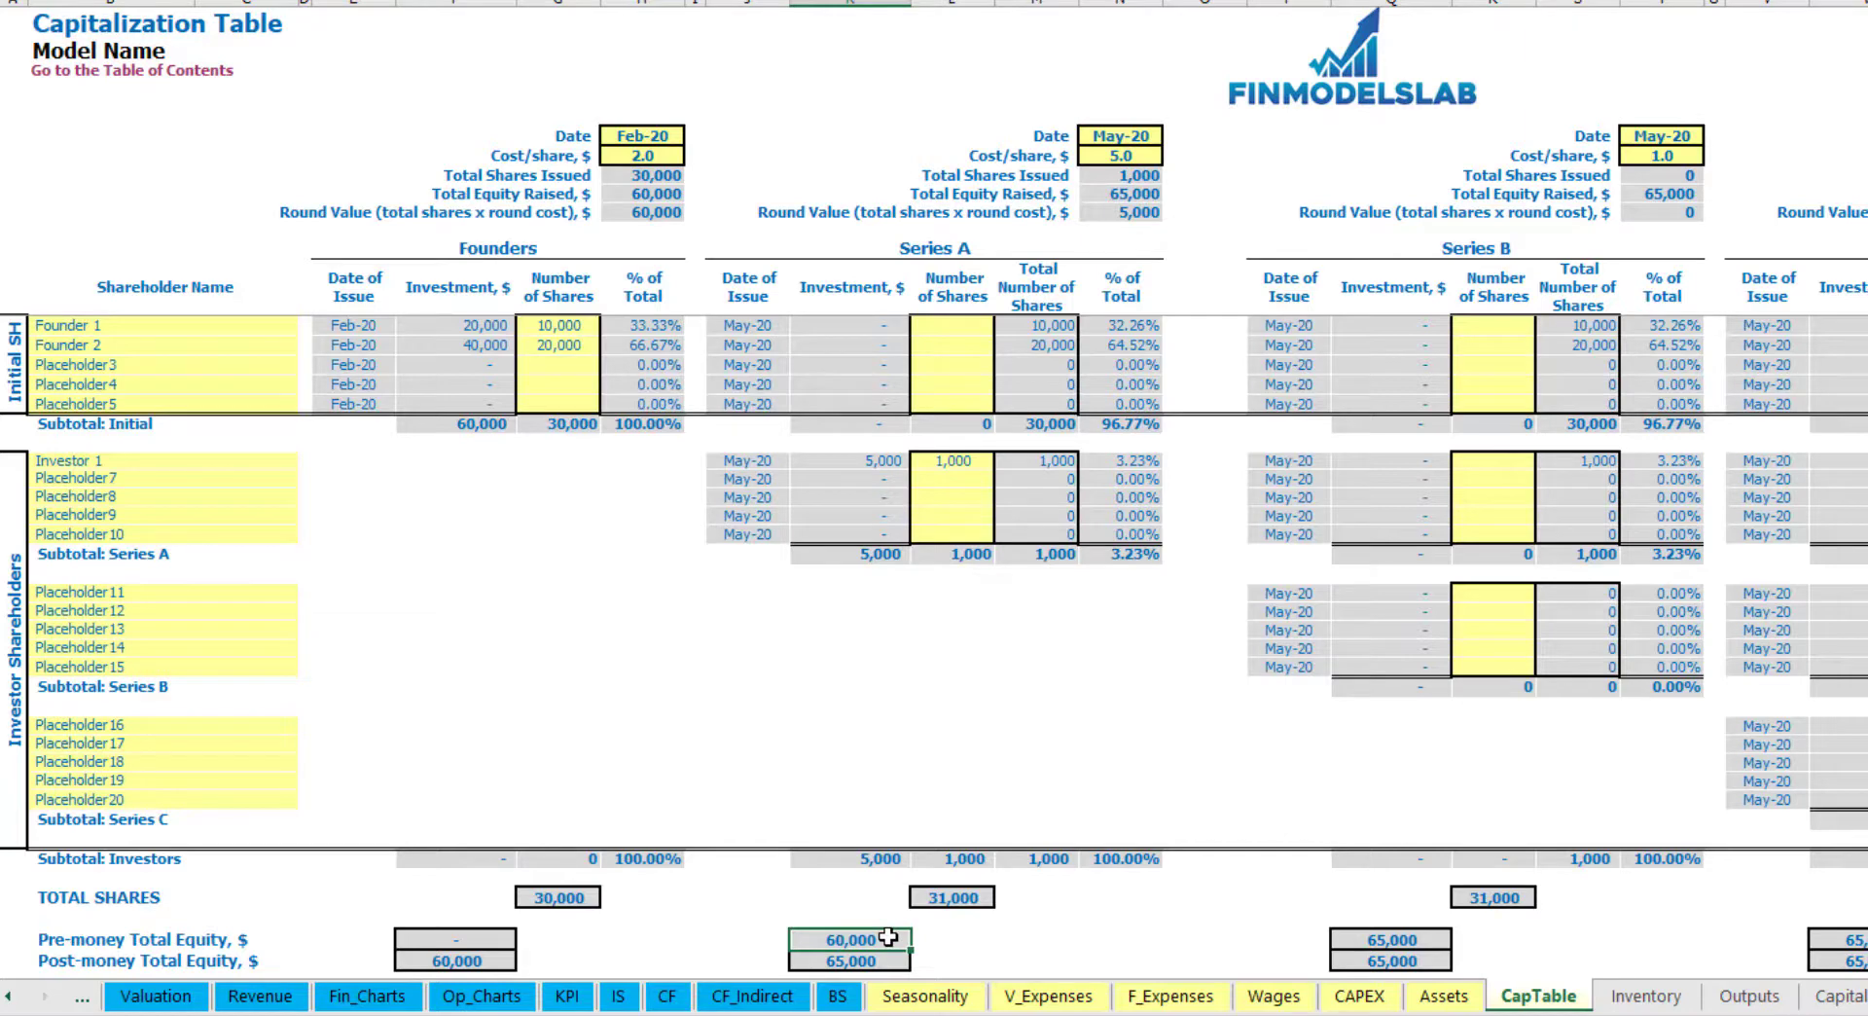
pyautogui.press('Down')
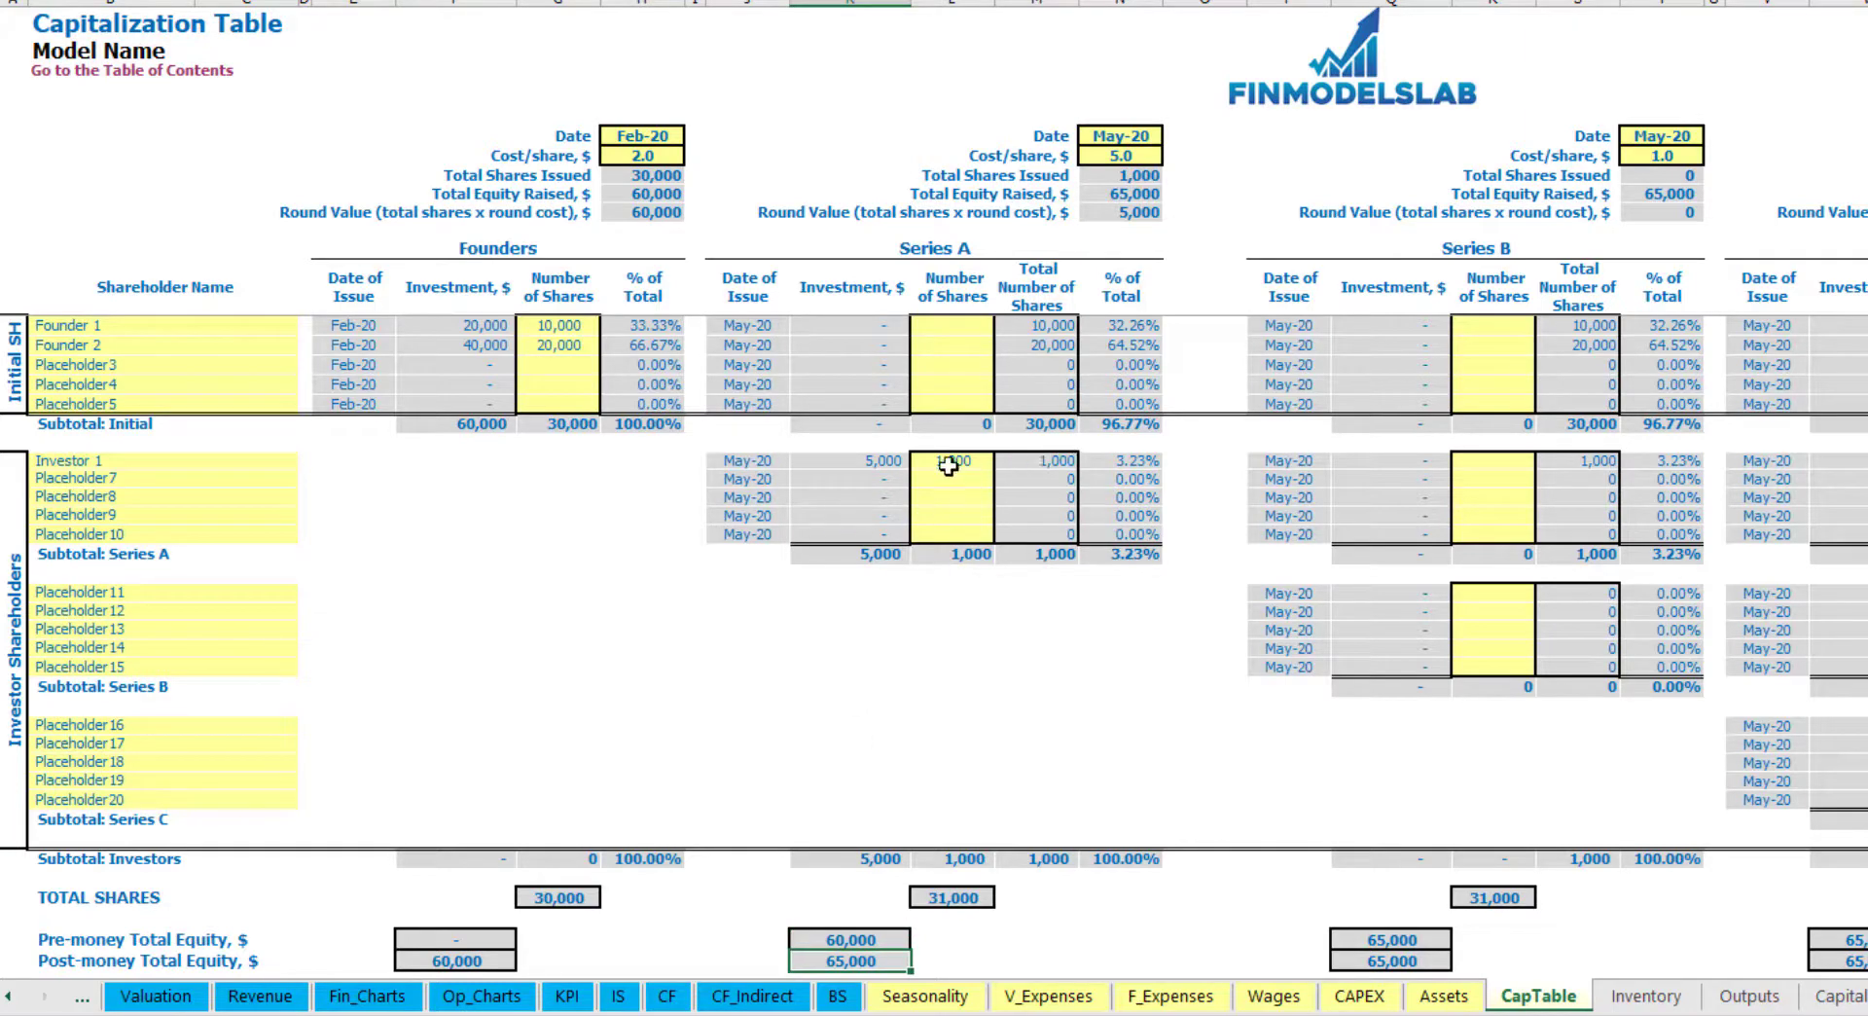
pyautogui.click(1109, 462)
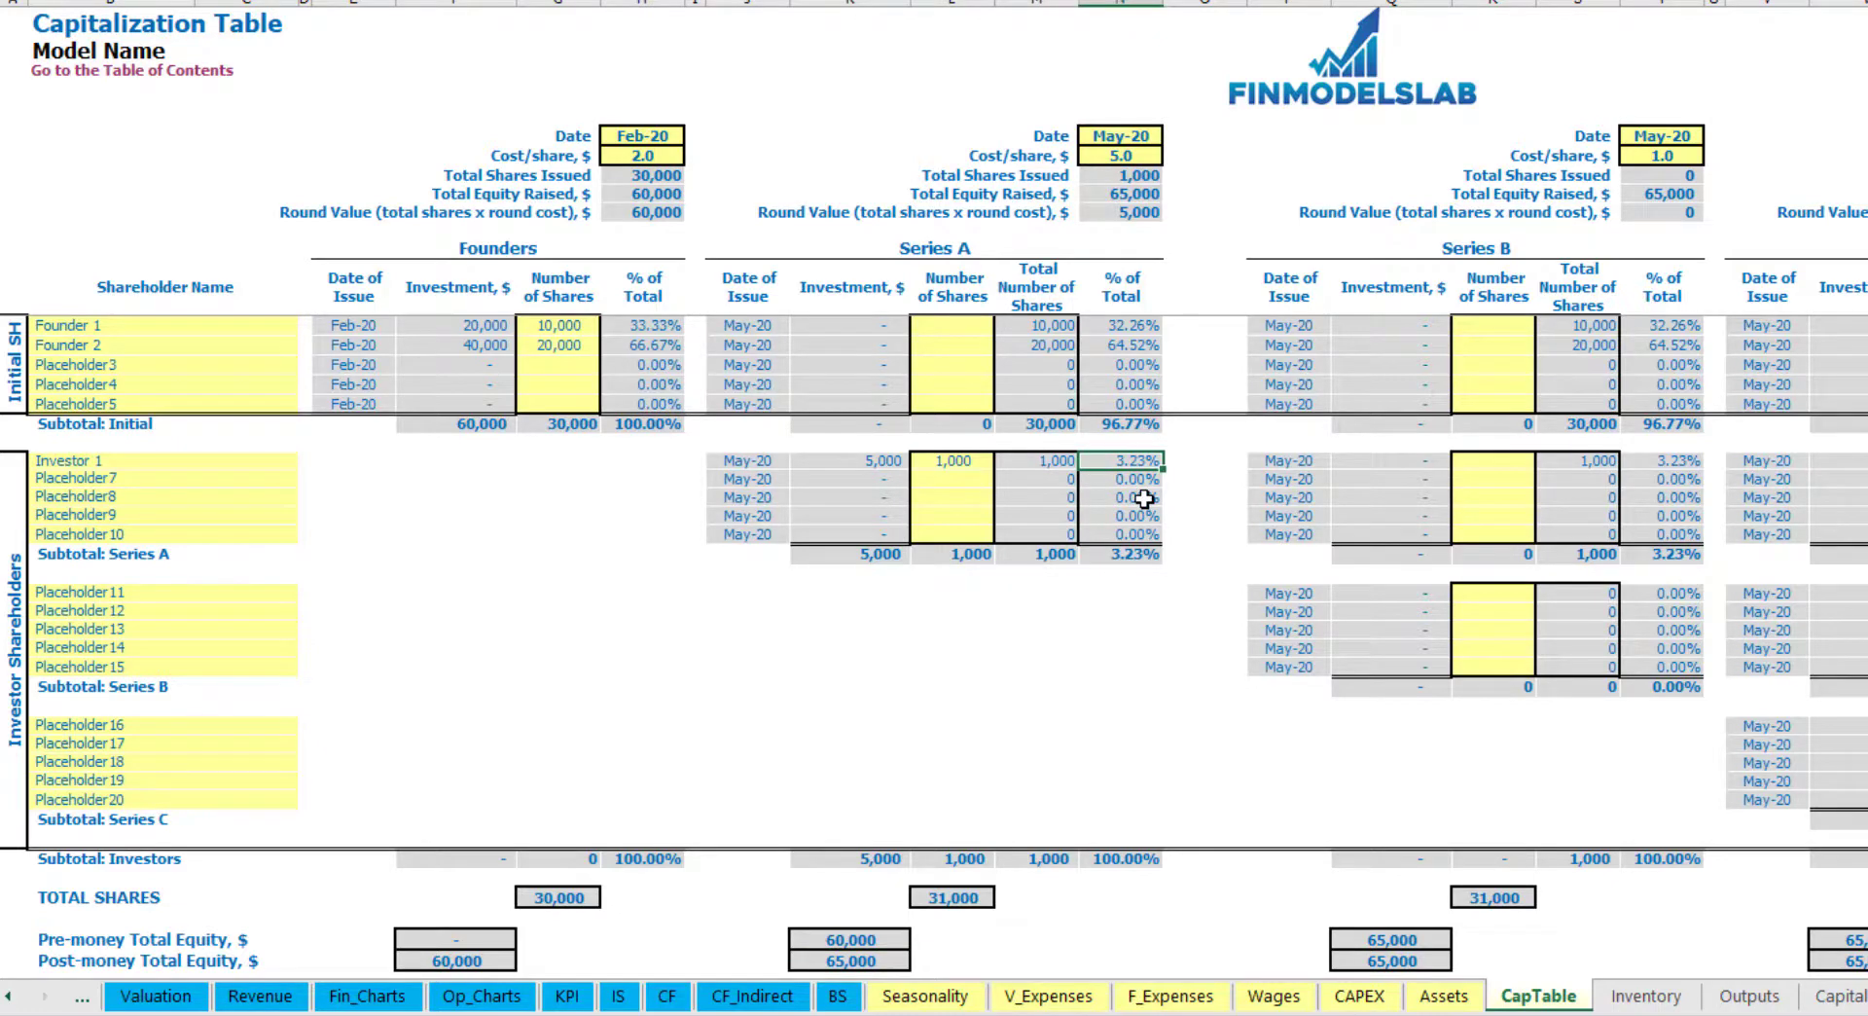
pyautogui.moveTo(216, 324); pyautogui.dragTo(233, 349)
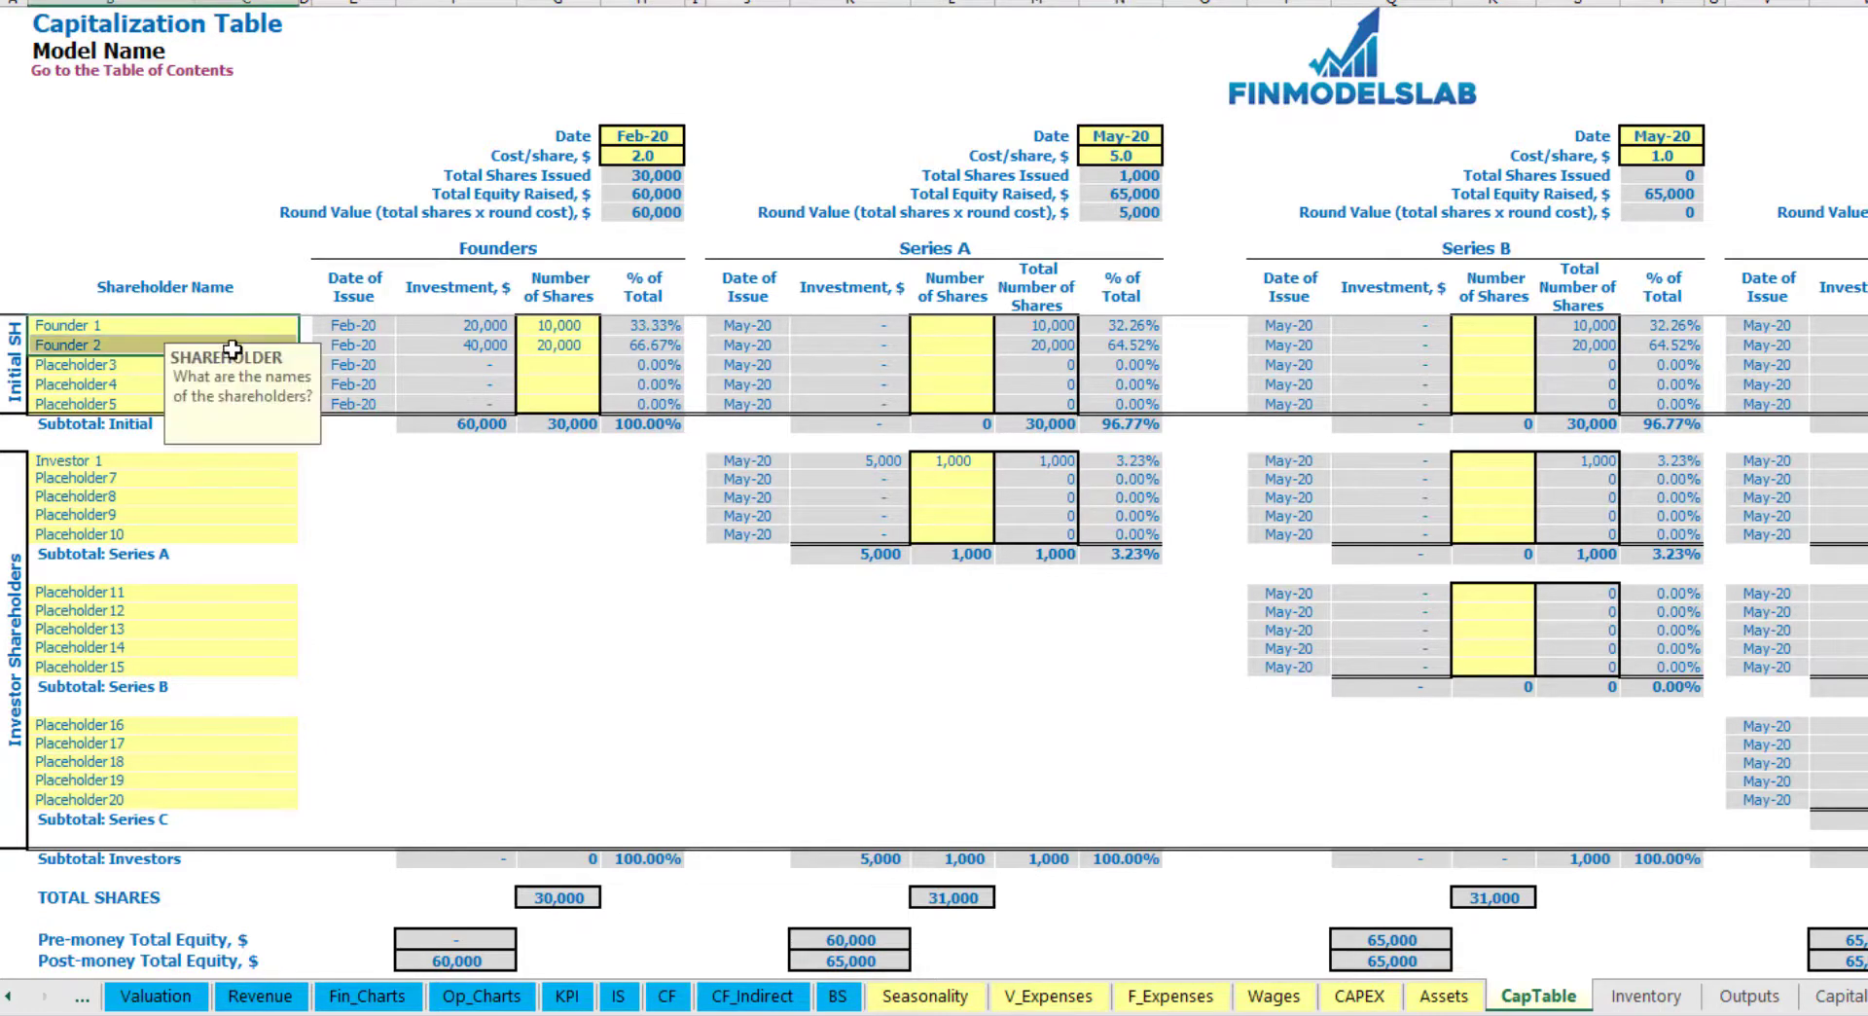
pyautogui.moveTo(1124, 330); pyautogui.dragTo(1126, 347)
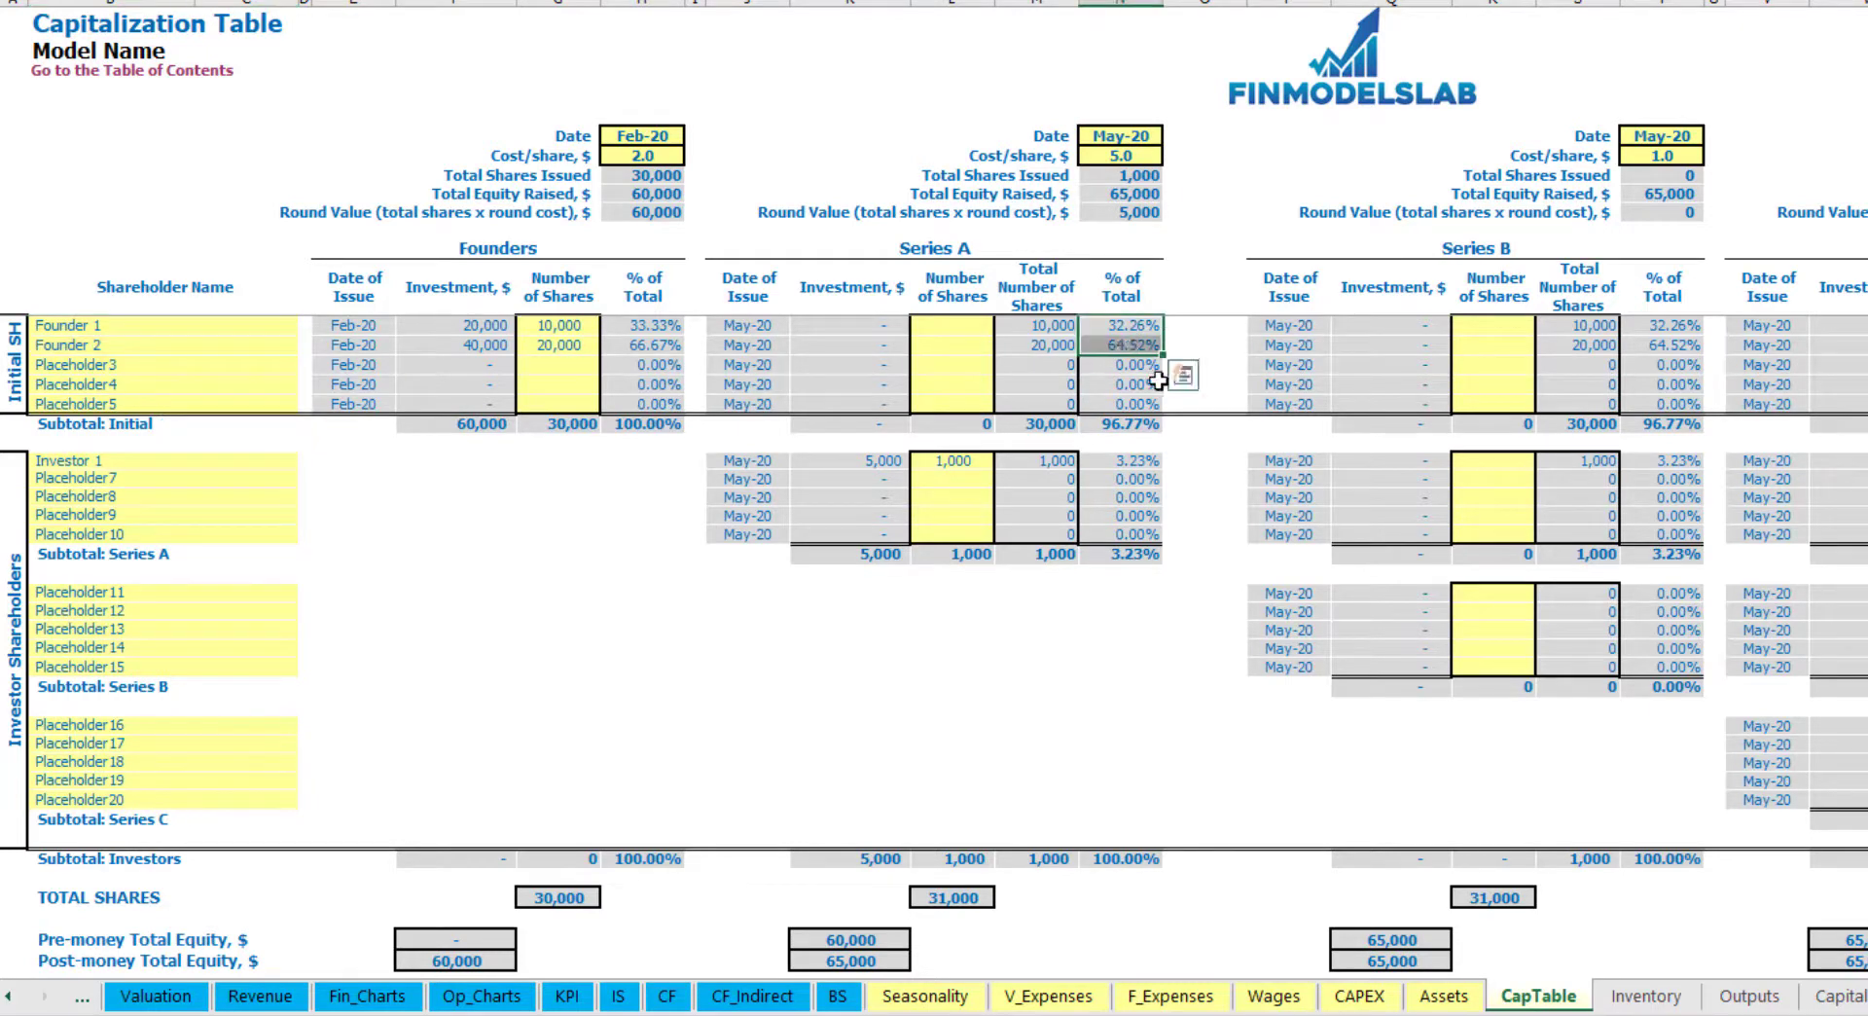
pyautogui.hotkey('shift', 'Up')
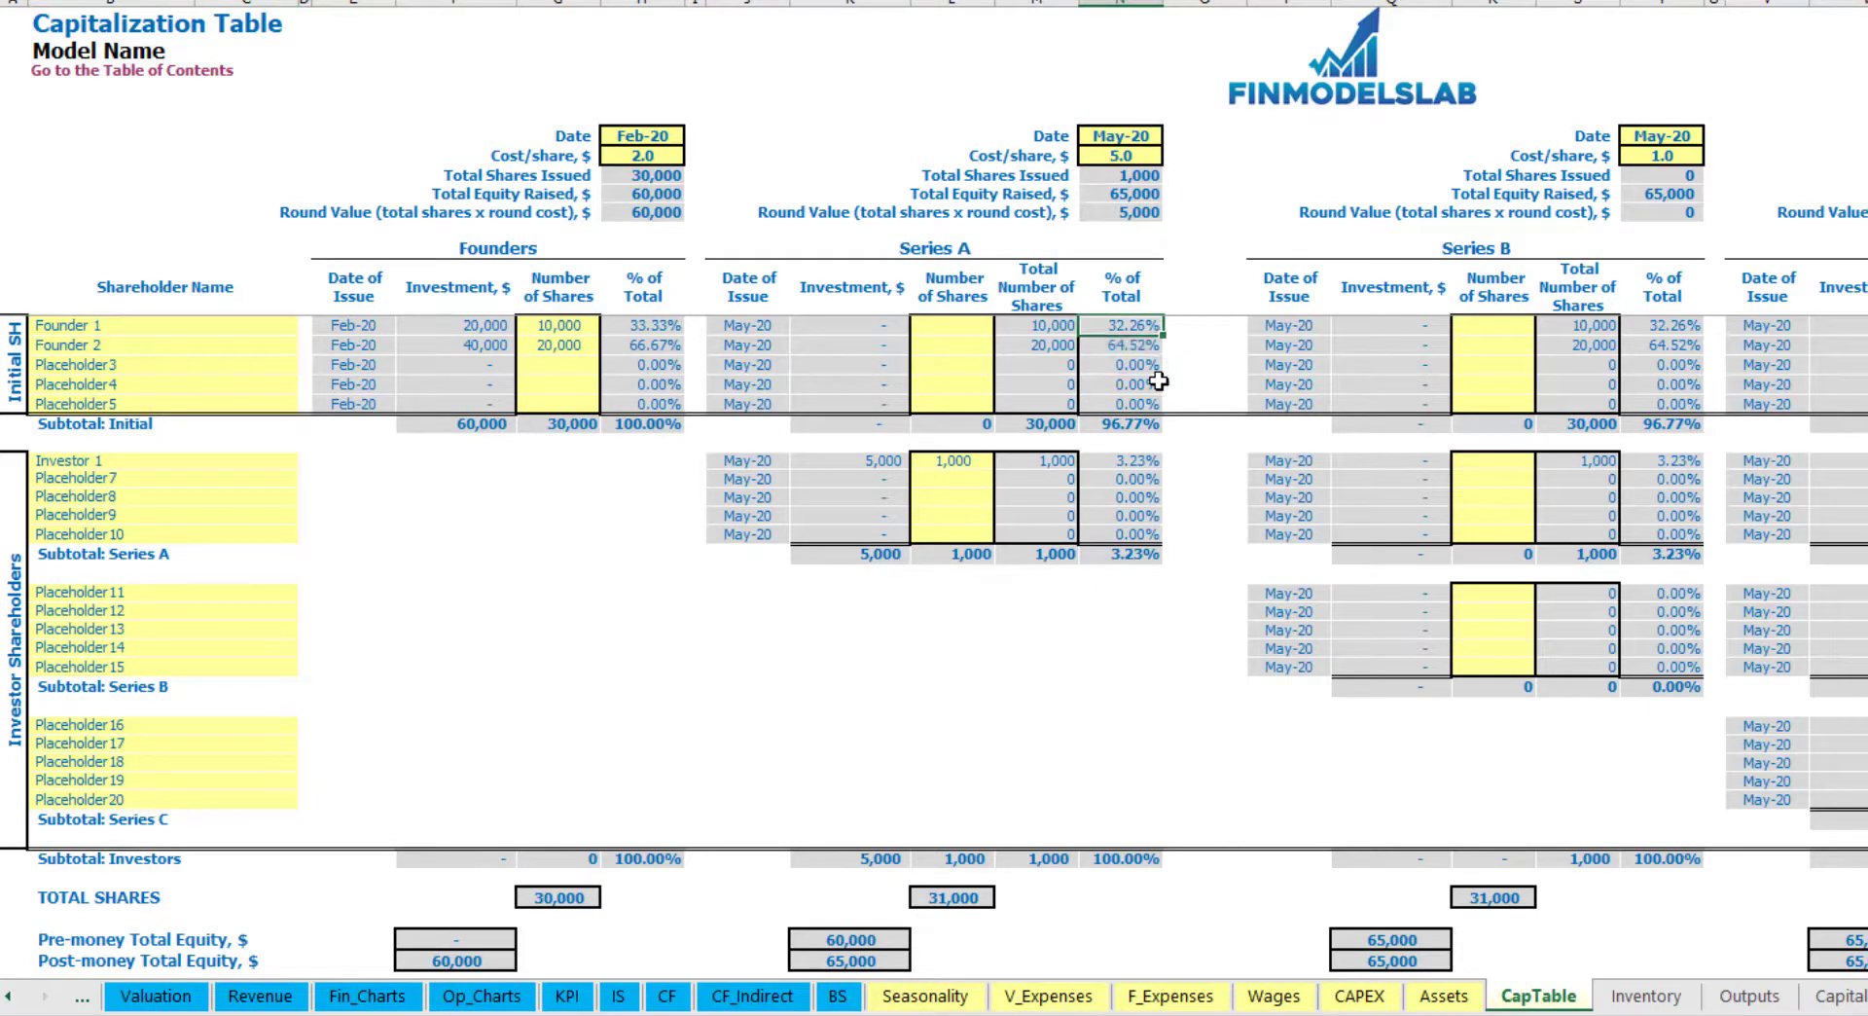
pyautogui.press('Down')
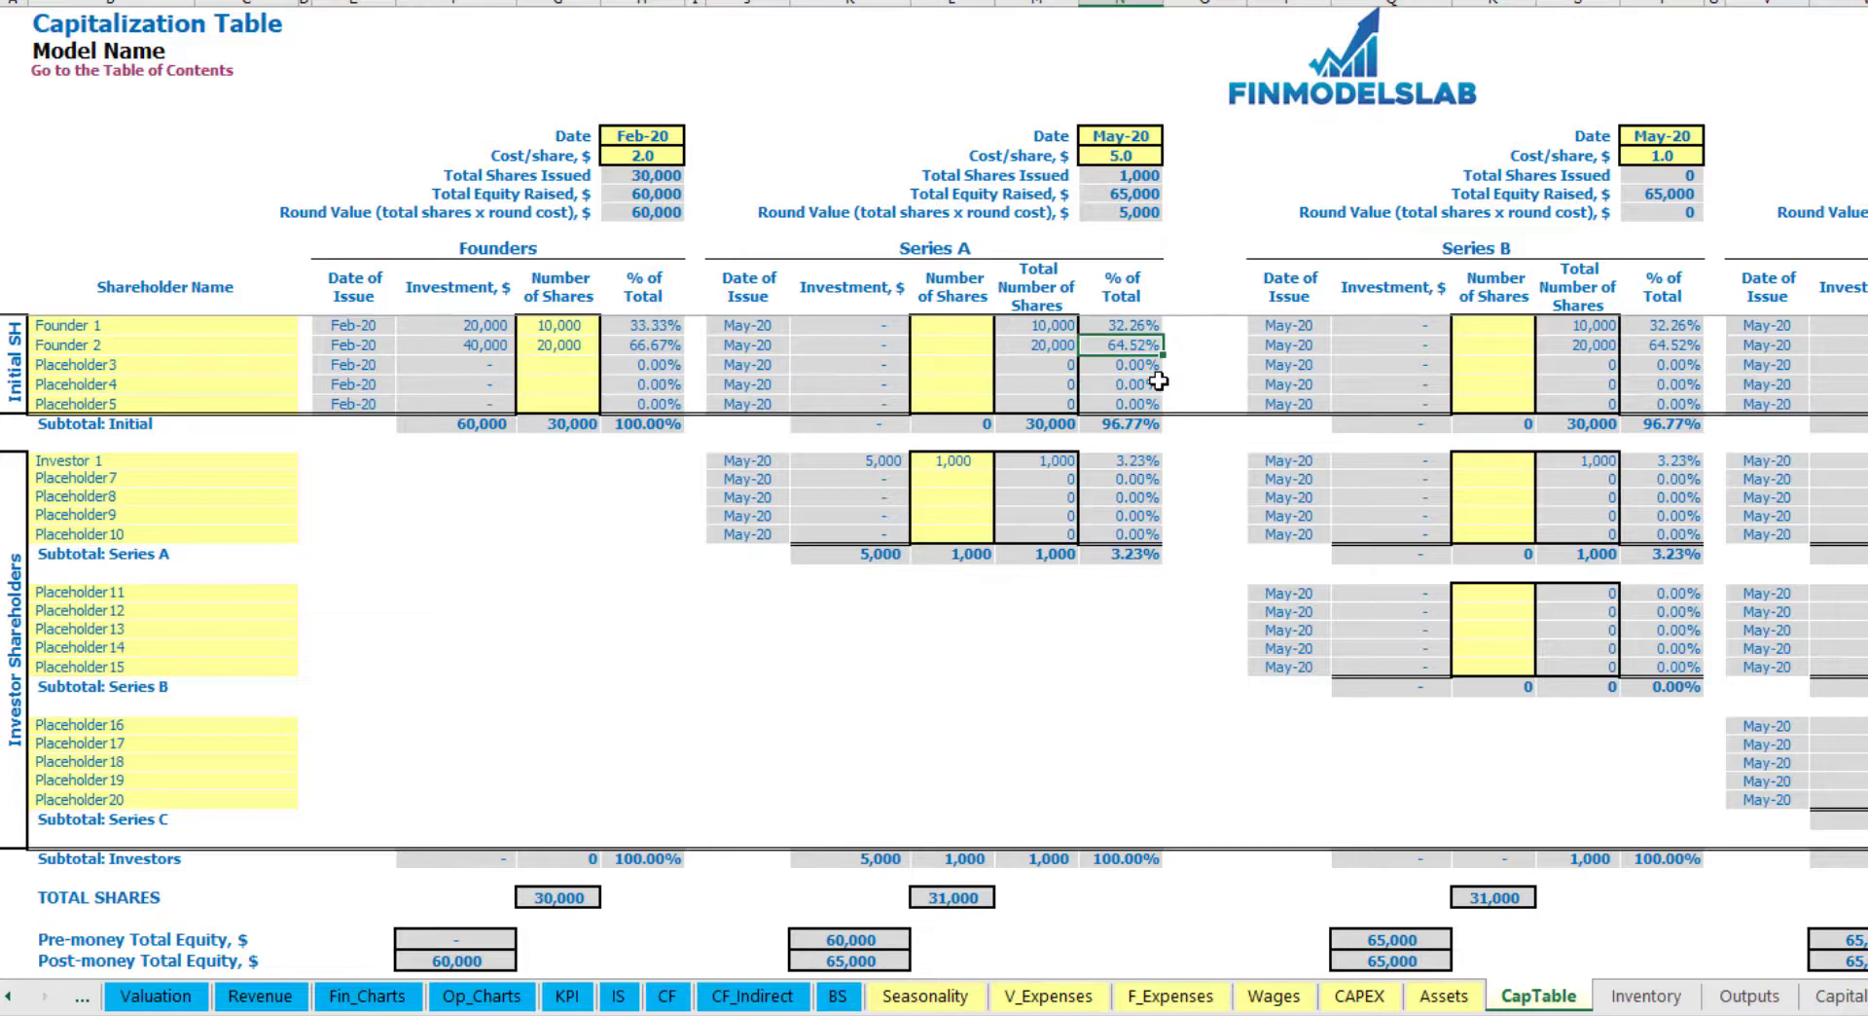
# Step: Look over the Series B and Series C shareholder name rows and the share inputs for the Series A investors
pyautogui.click(185, 610)
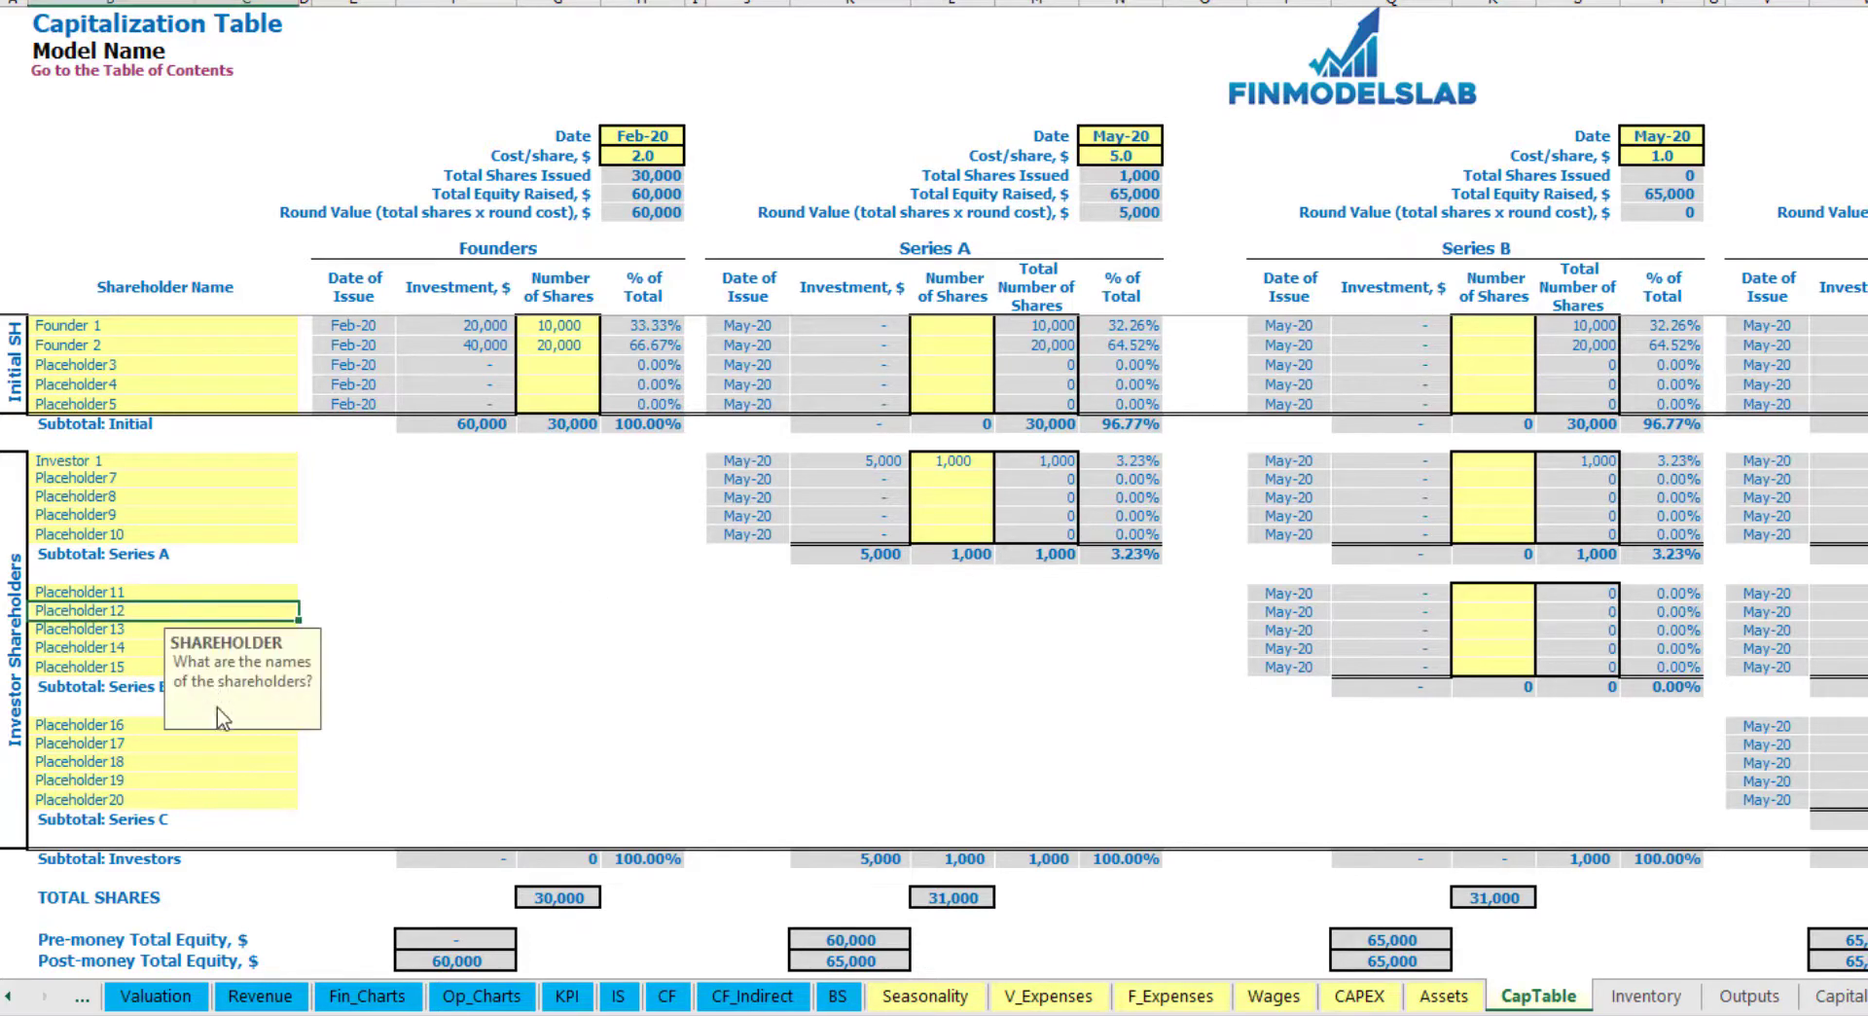
pyautogui.click(146, 725)
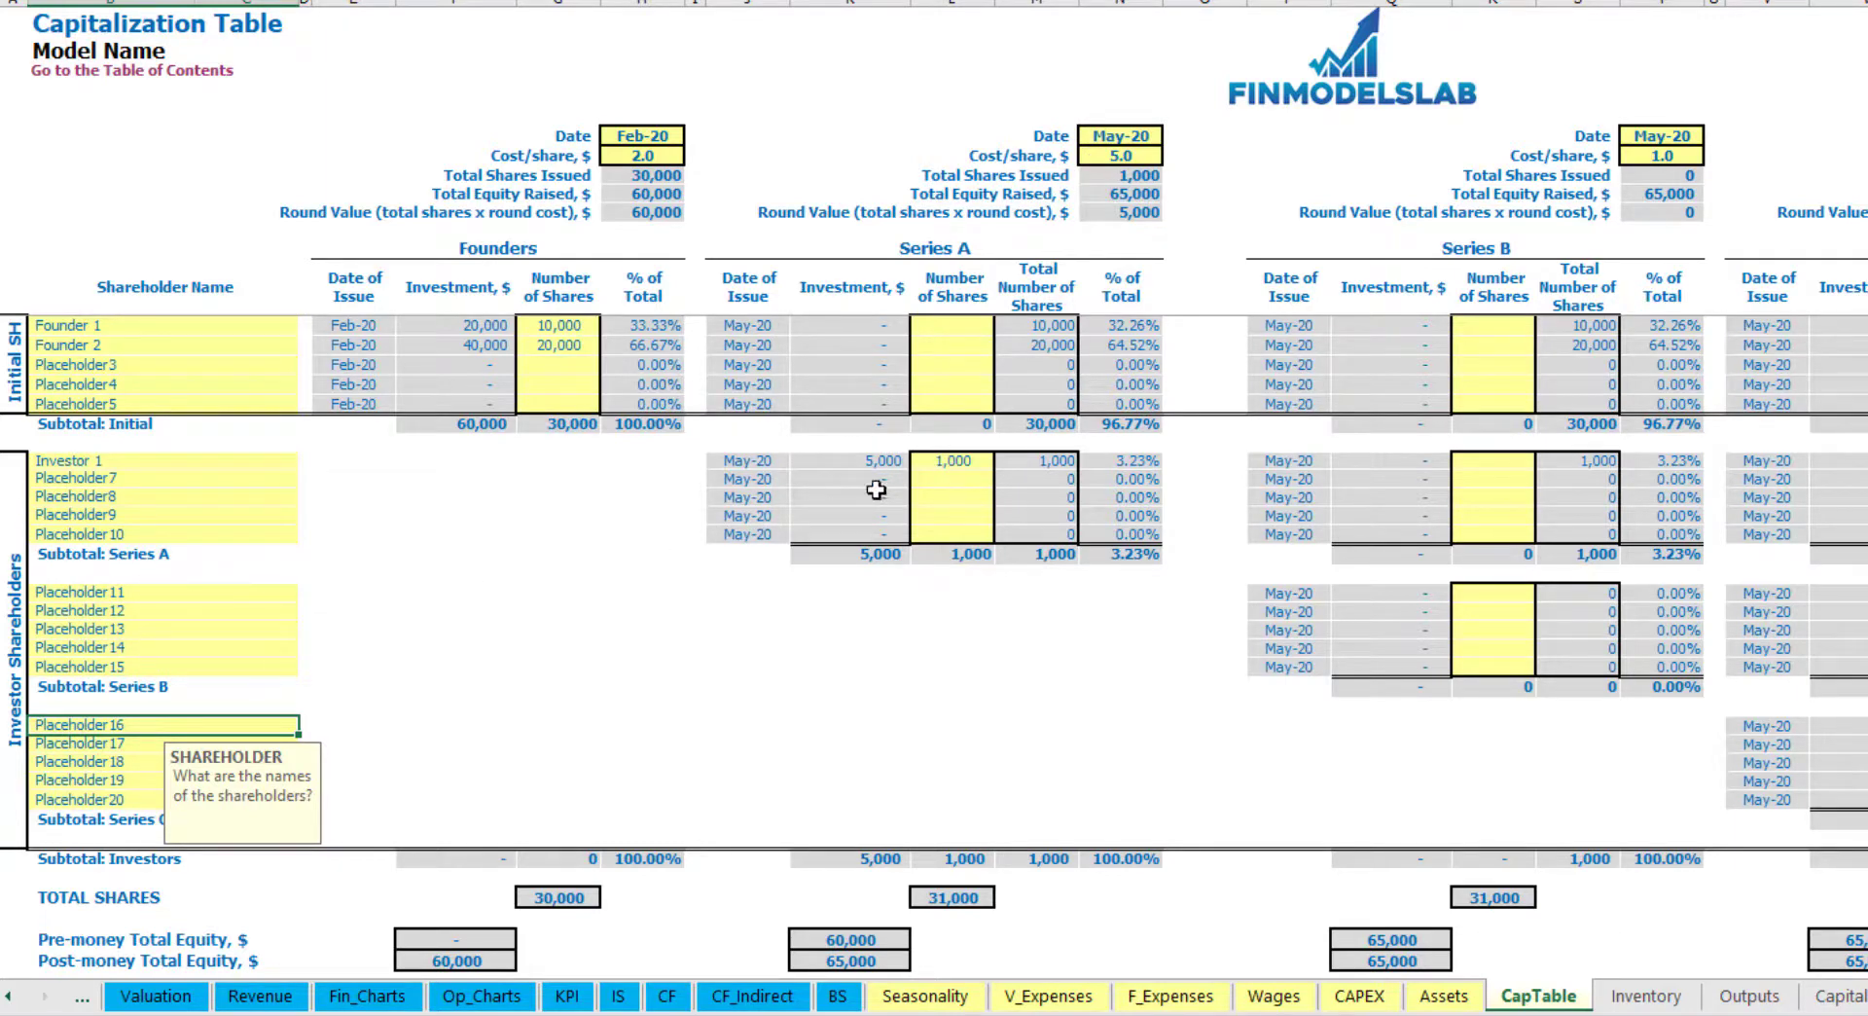
pyautogui.moveTo(961, 462); pyautogui.dragTo(977, 533)
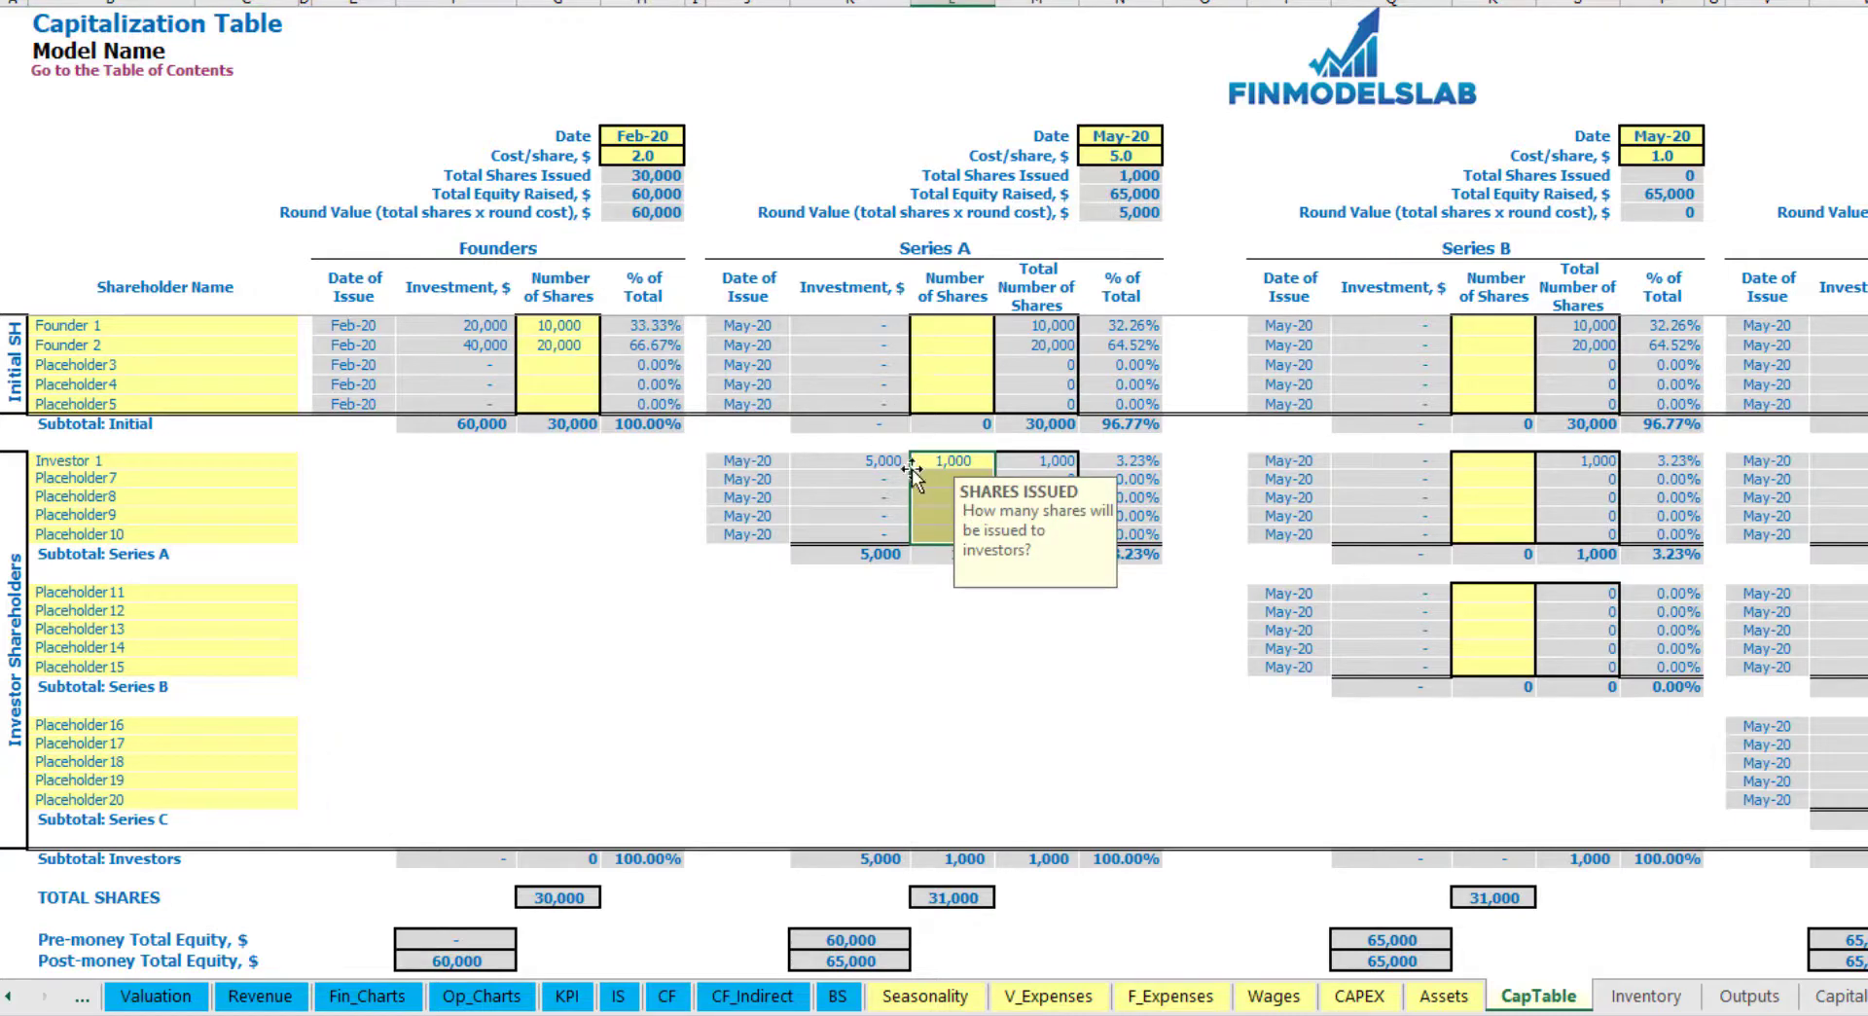
pyautogui.click(983, 630)
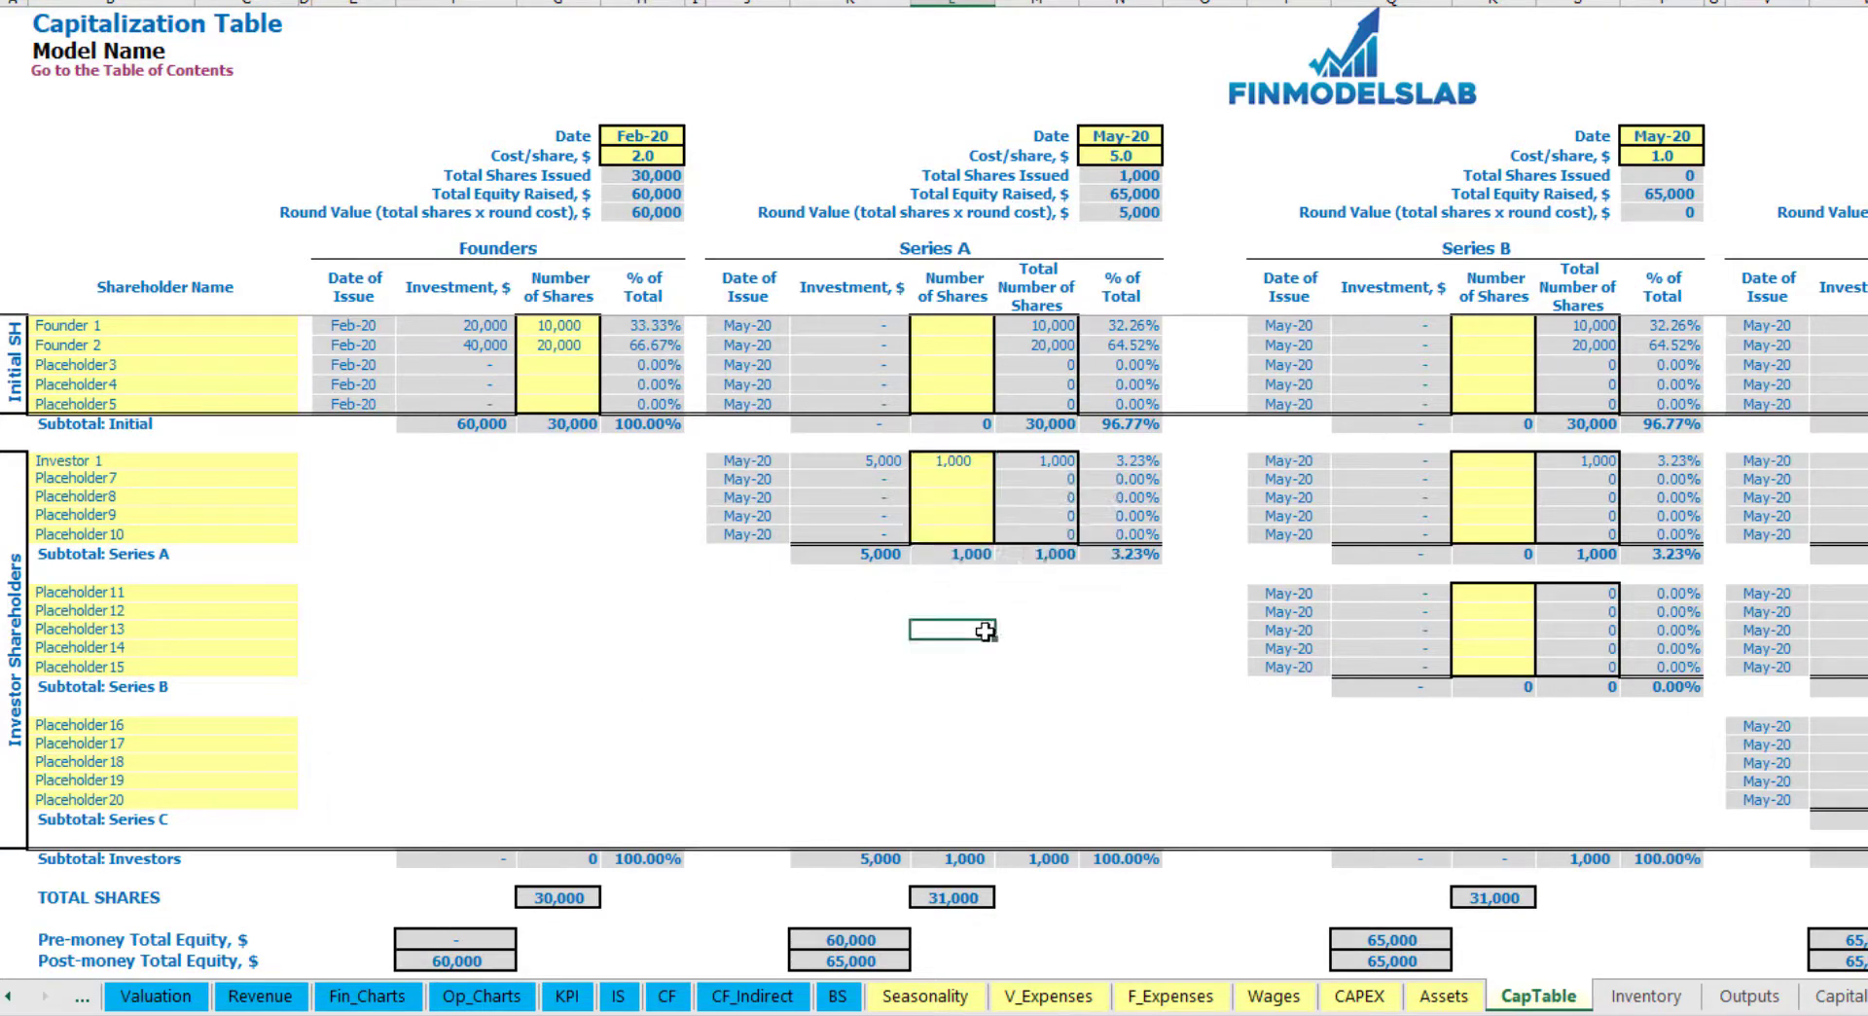
# Step: Check the Ordinary Equity Raisings for Feb-20 and May-20 in the cash flow statement and the Ordinary Equity row of the balance sheet
pyautogui.click(666, 996)
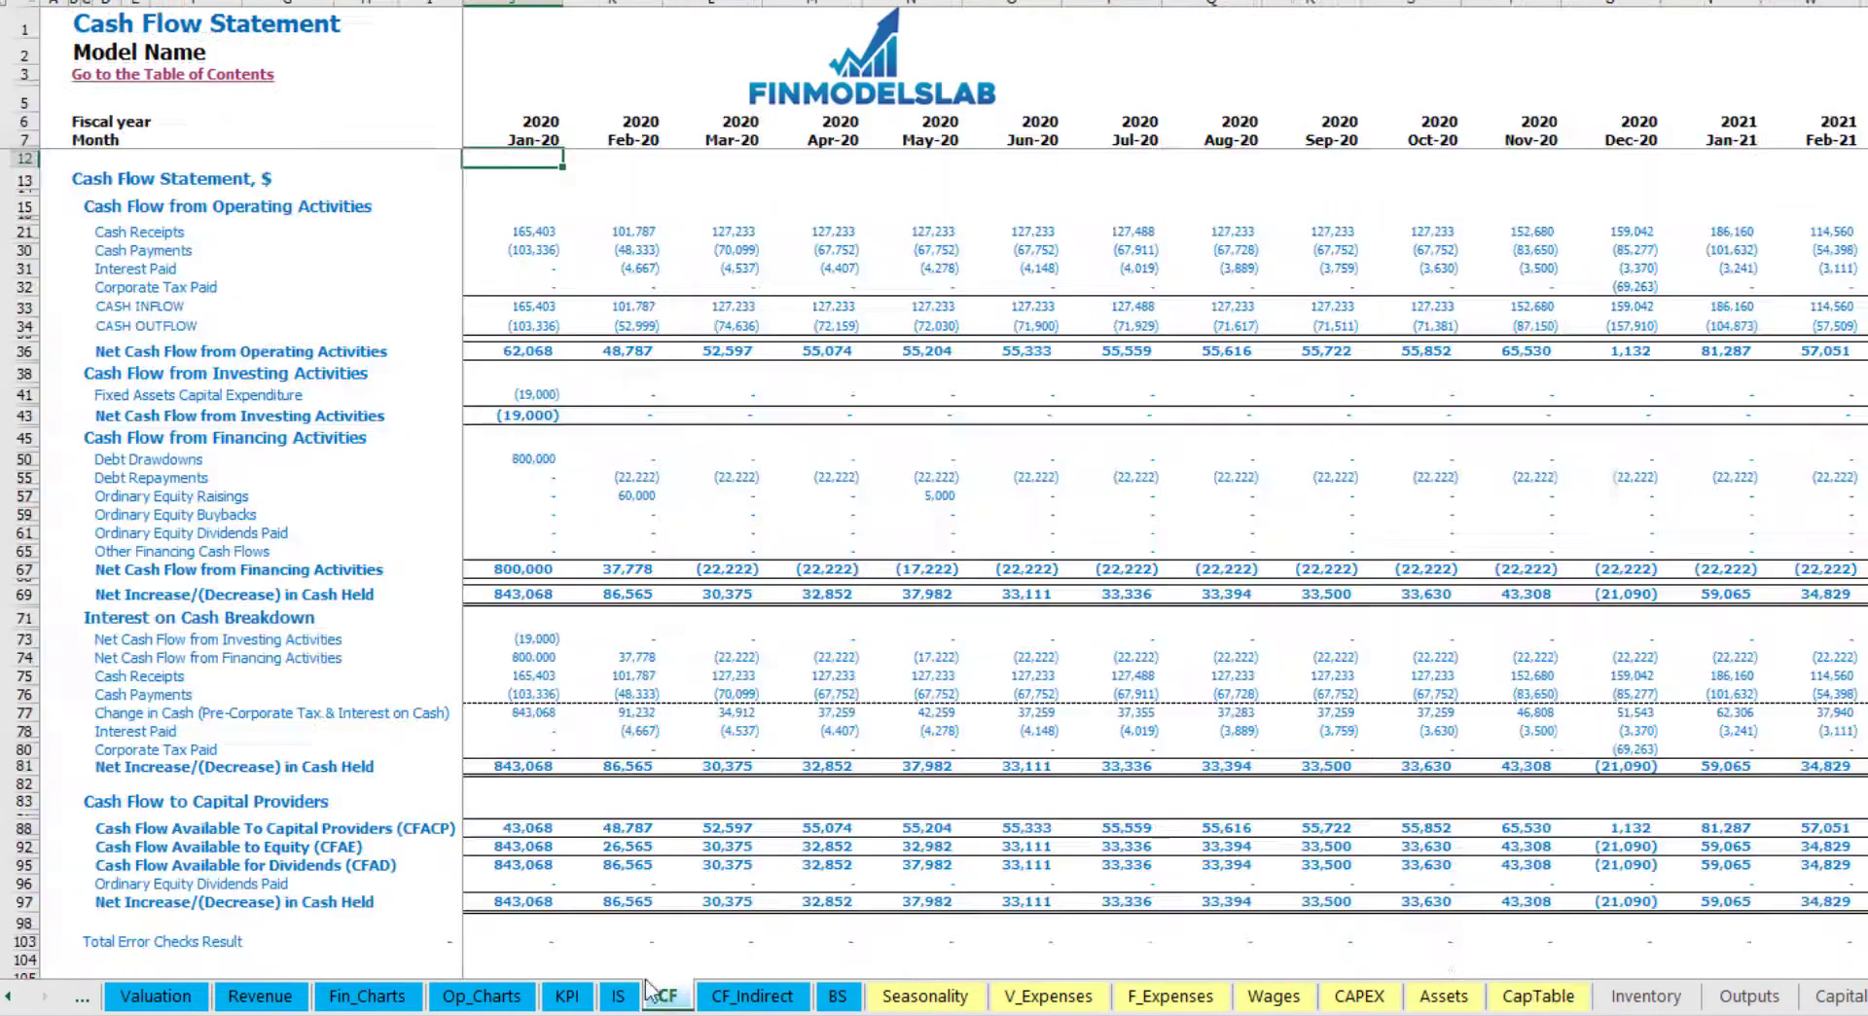
pyautogui.click(21, 497)
pyautogui.click(642, 497)
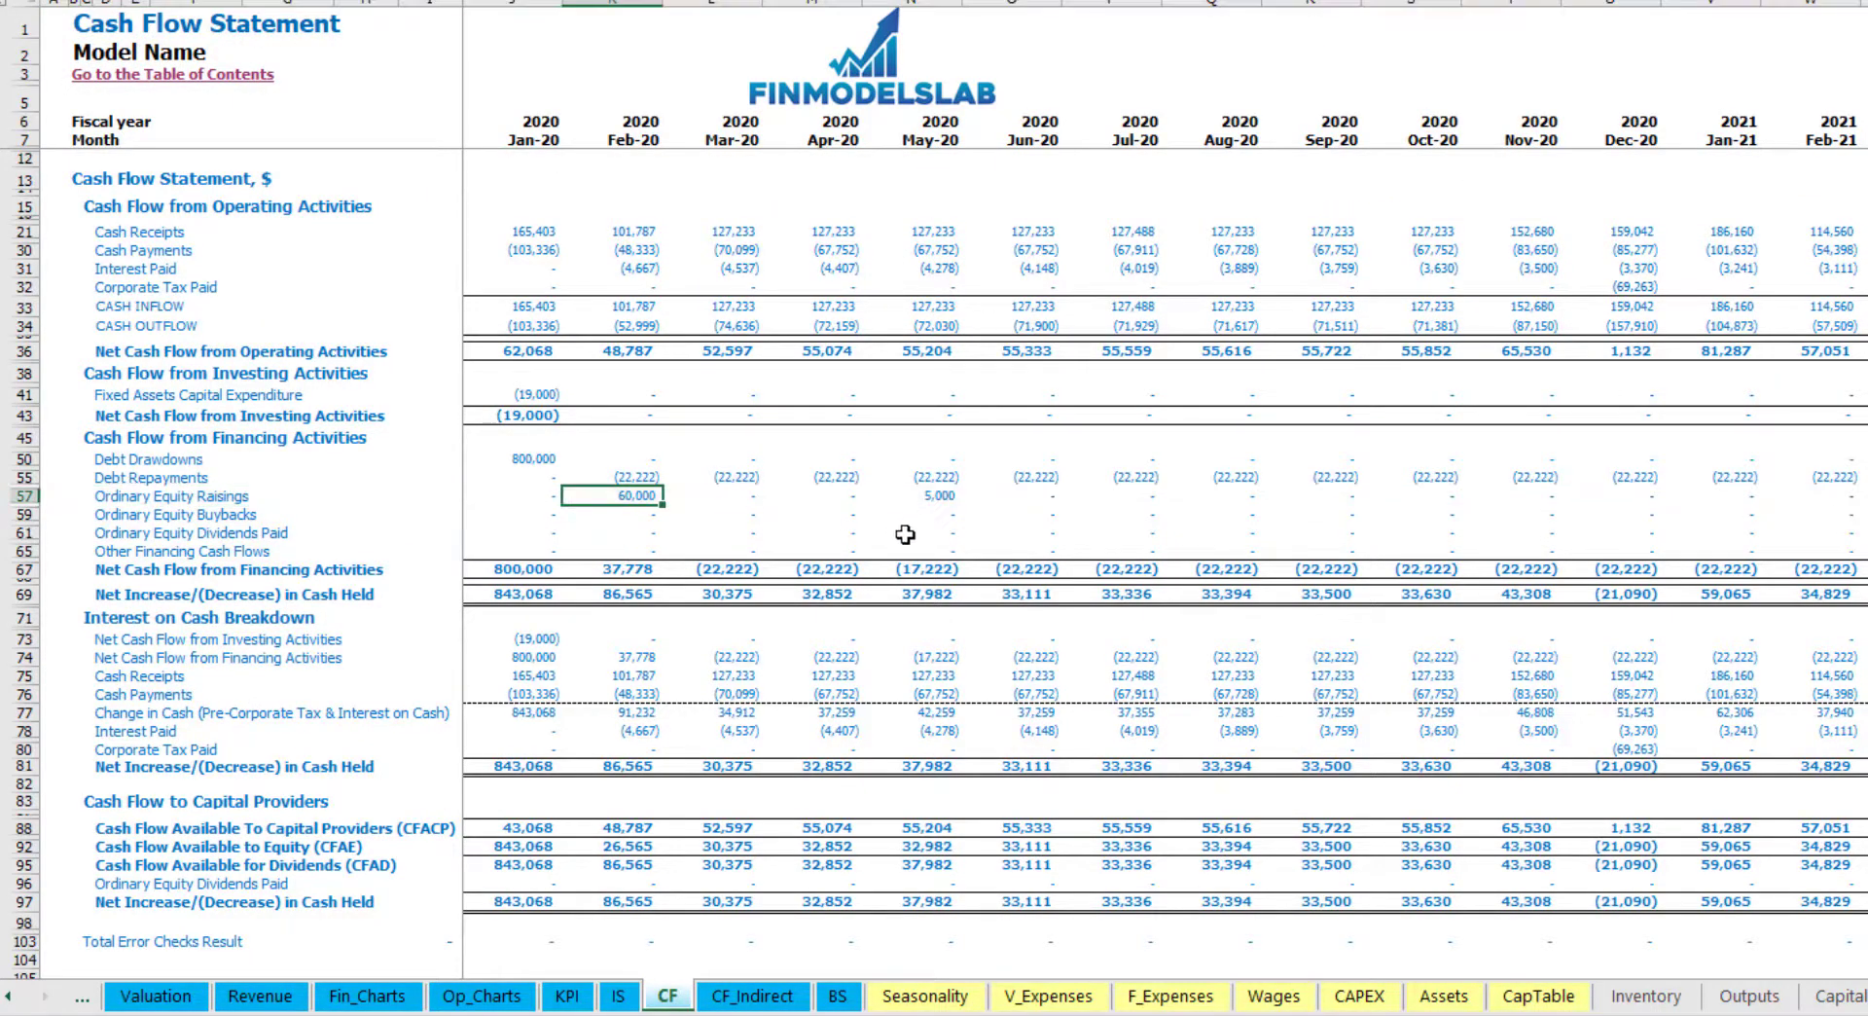
pyautogui.click(934, 495)
pyautogui.click(839, 996)
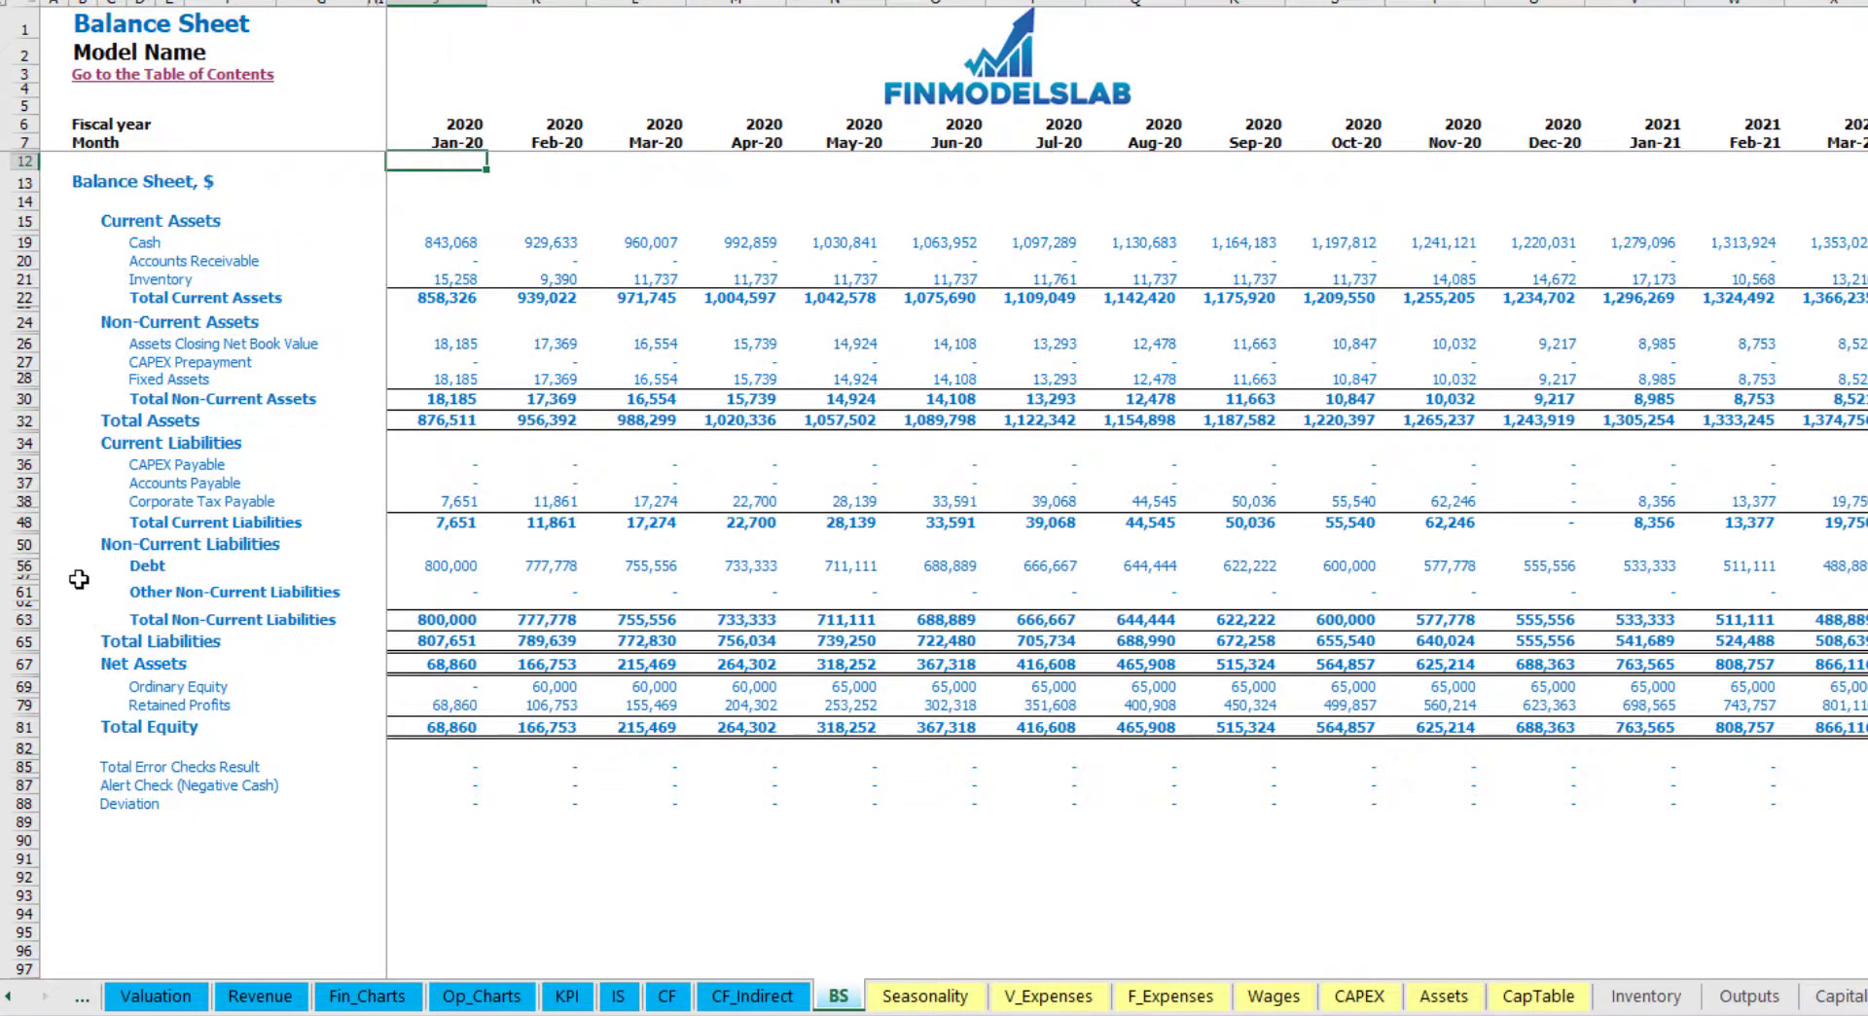
pyautogui.click(26, 686)
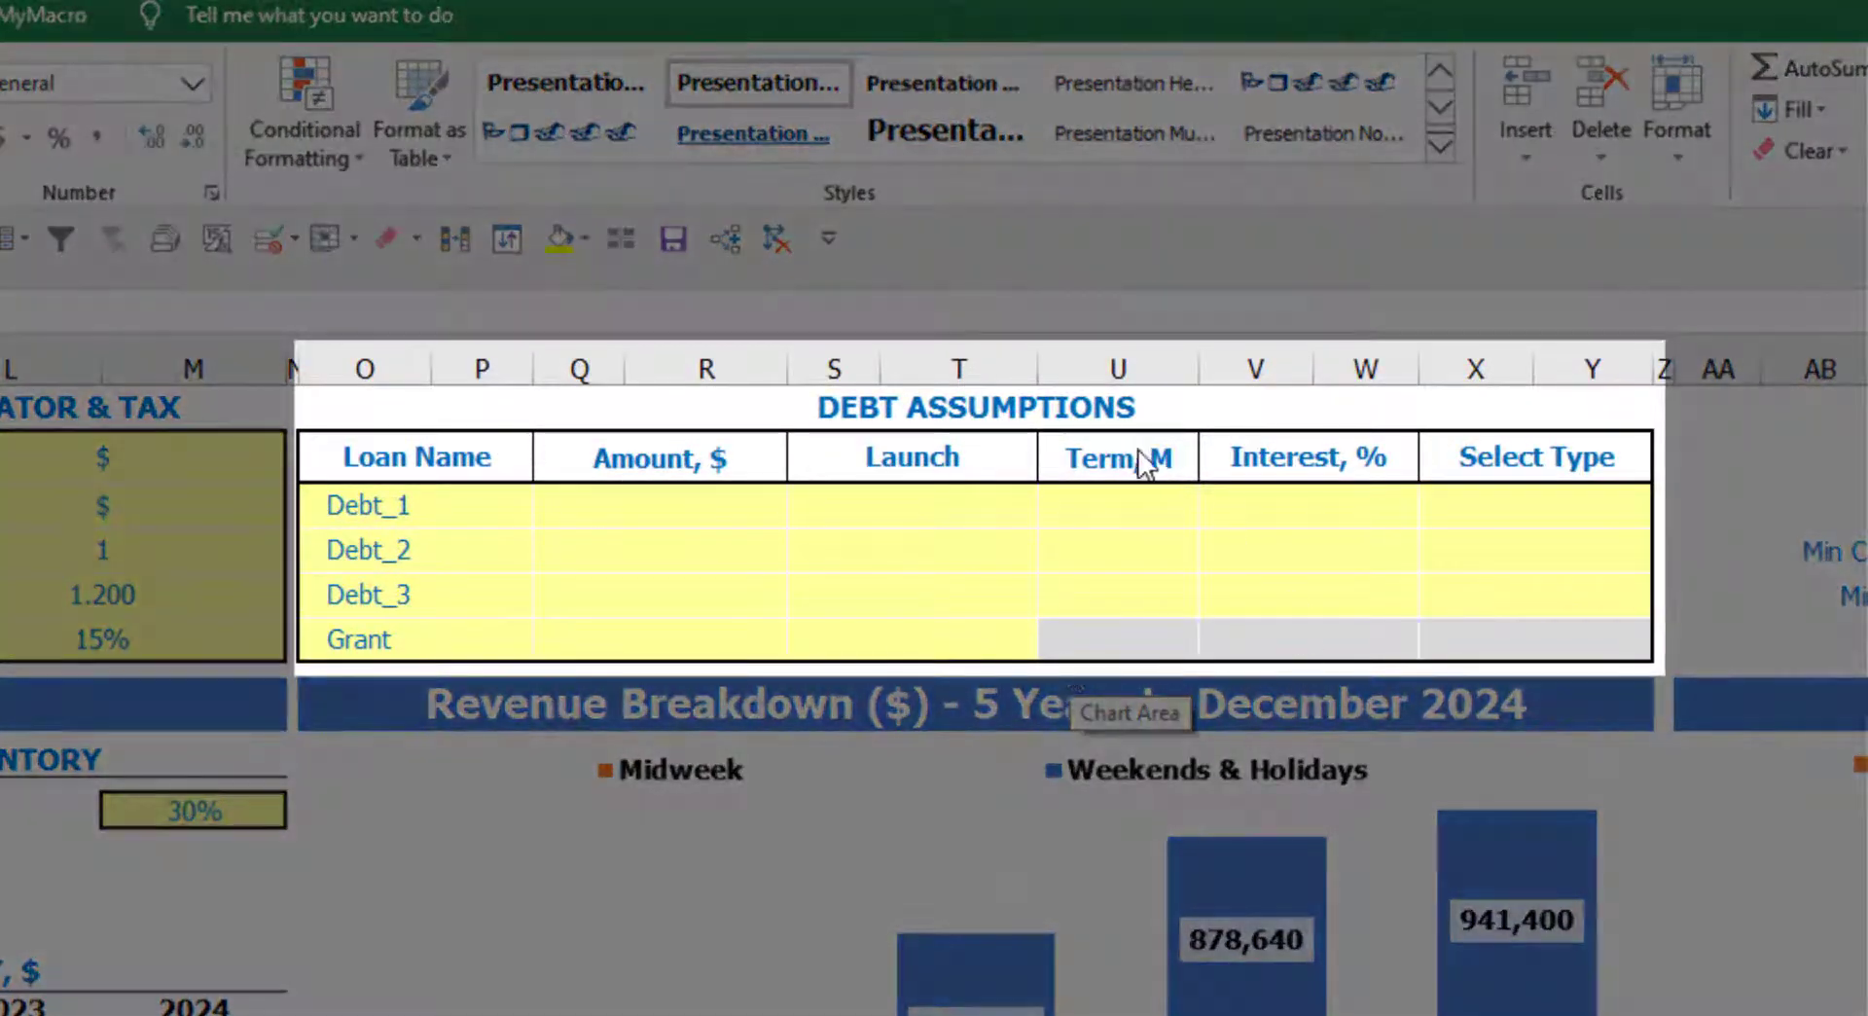
# Step: Try the Annuity repayment type for Debt_1 in the debt assumptions, and settle on Usual
pyautogui.click(1084, 407)
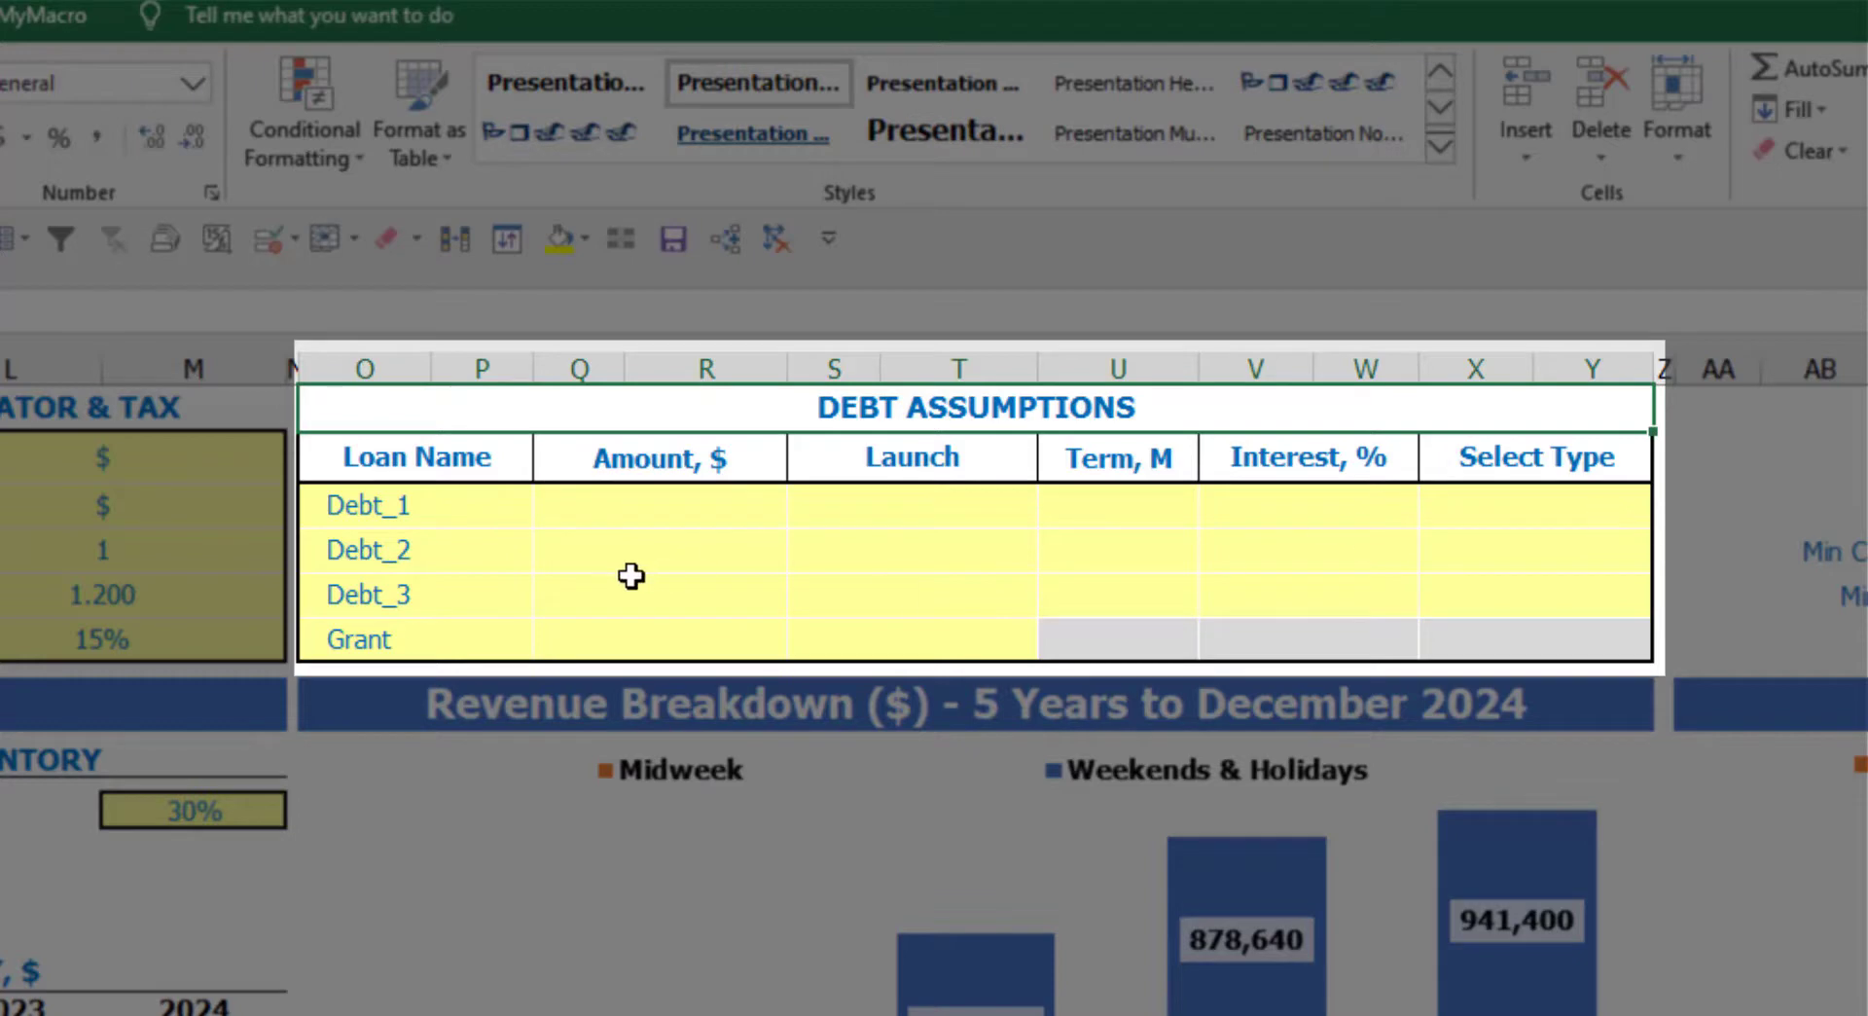
pyautogui.click(1638, 498)
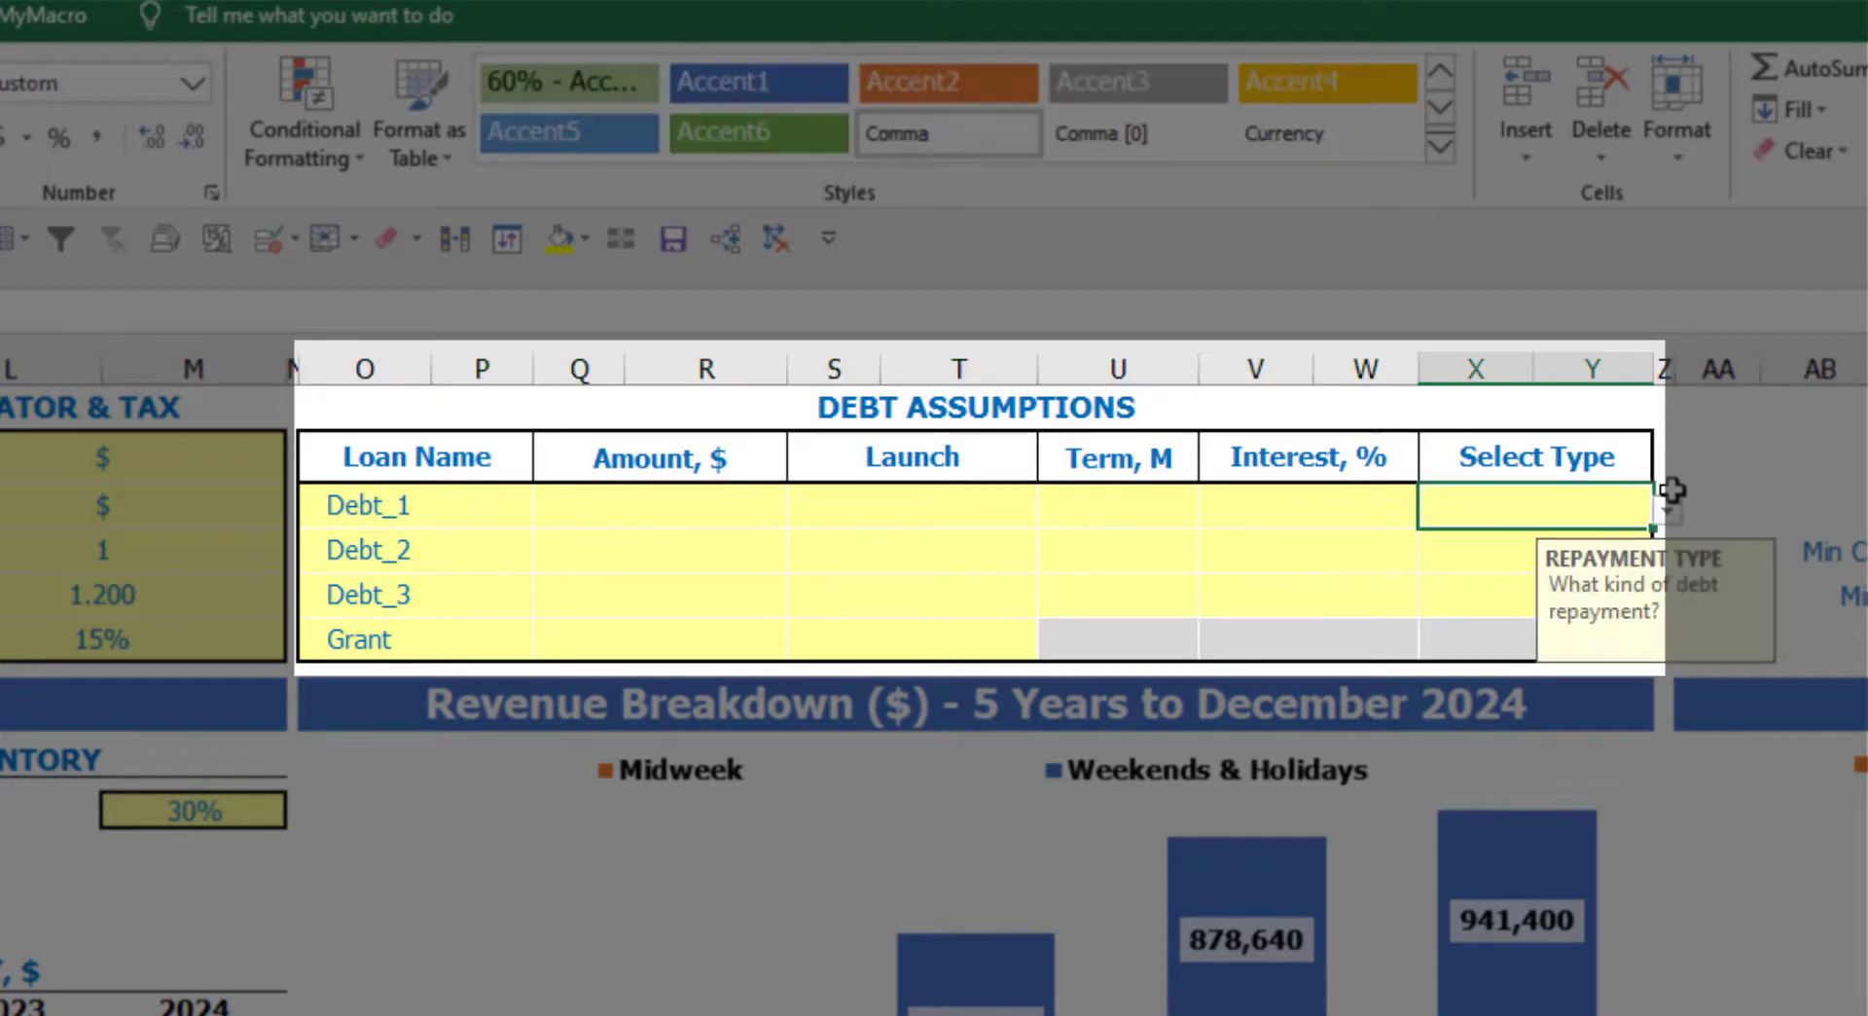
pyautogui.click(1668, 511)
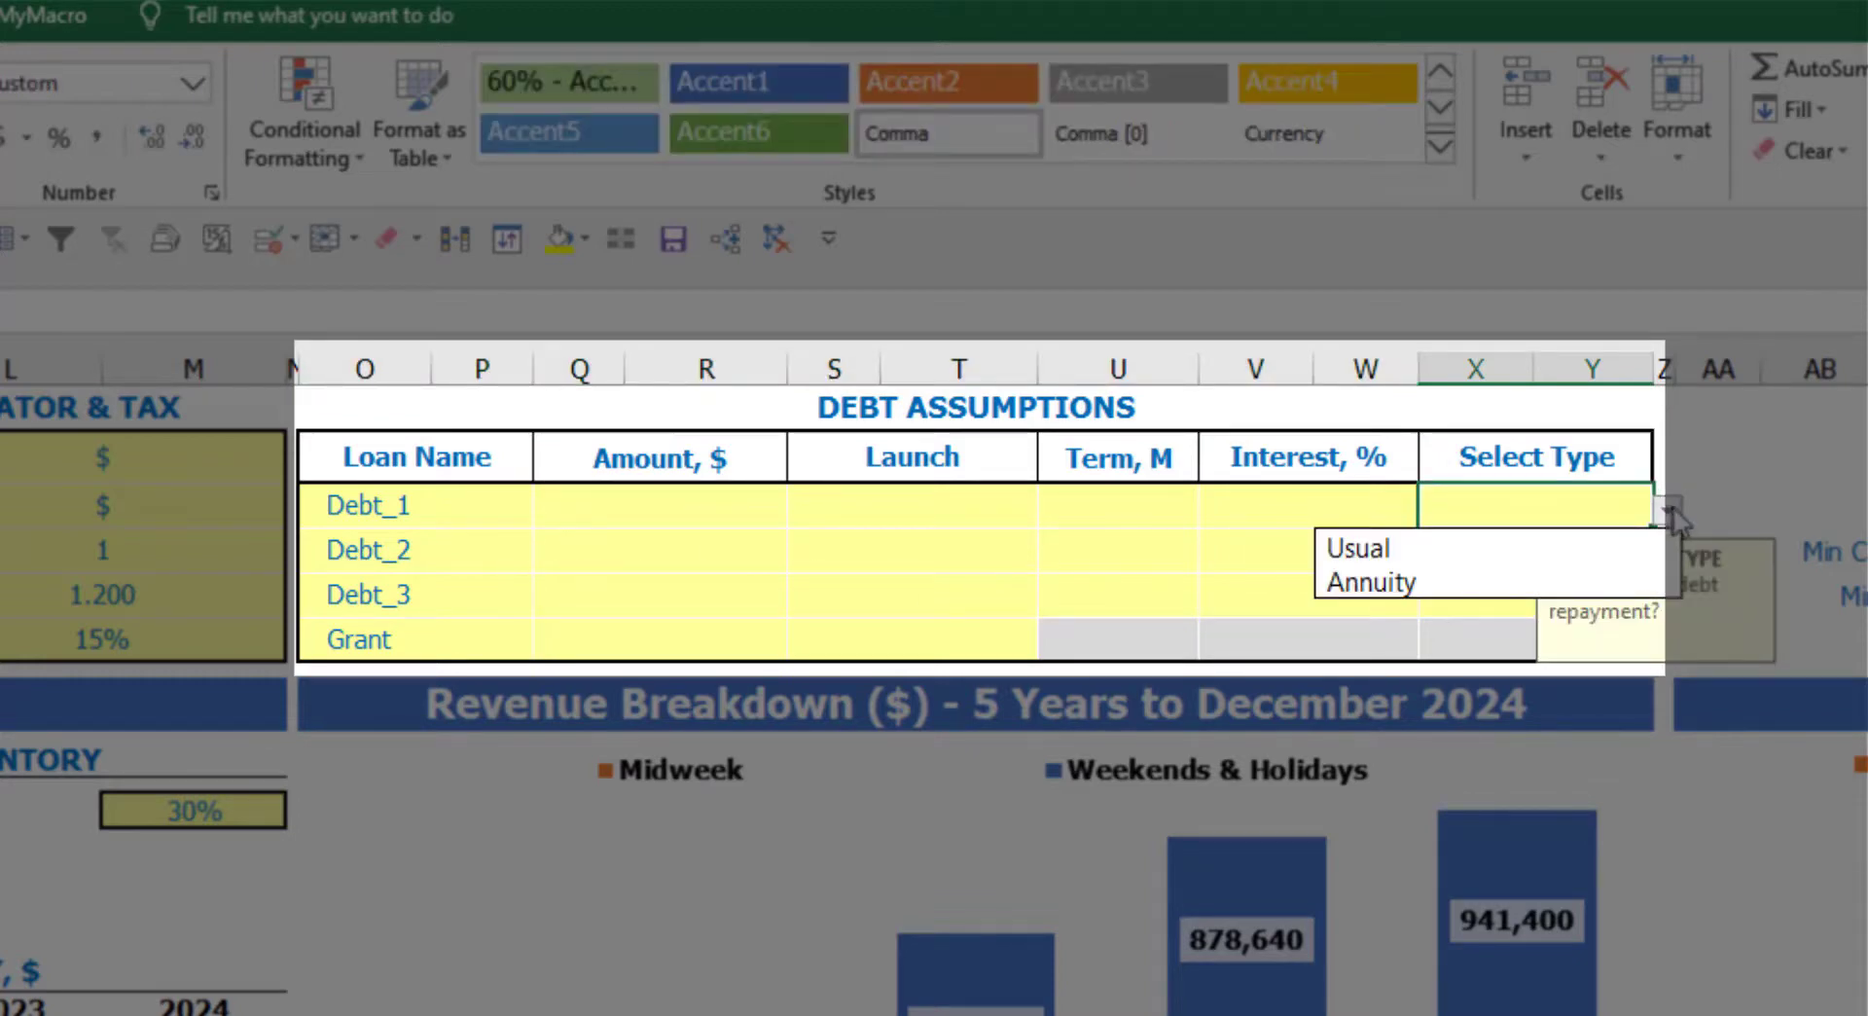
pyautogui.click(1623, 576)
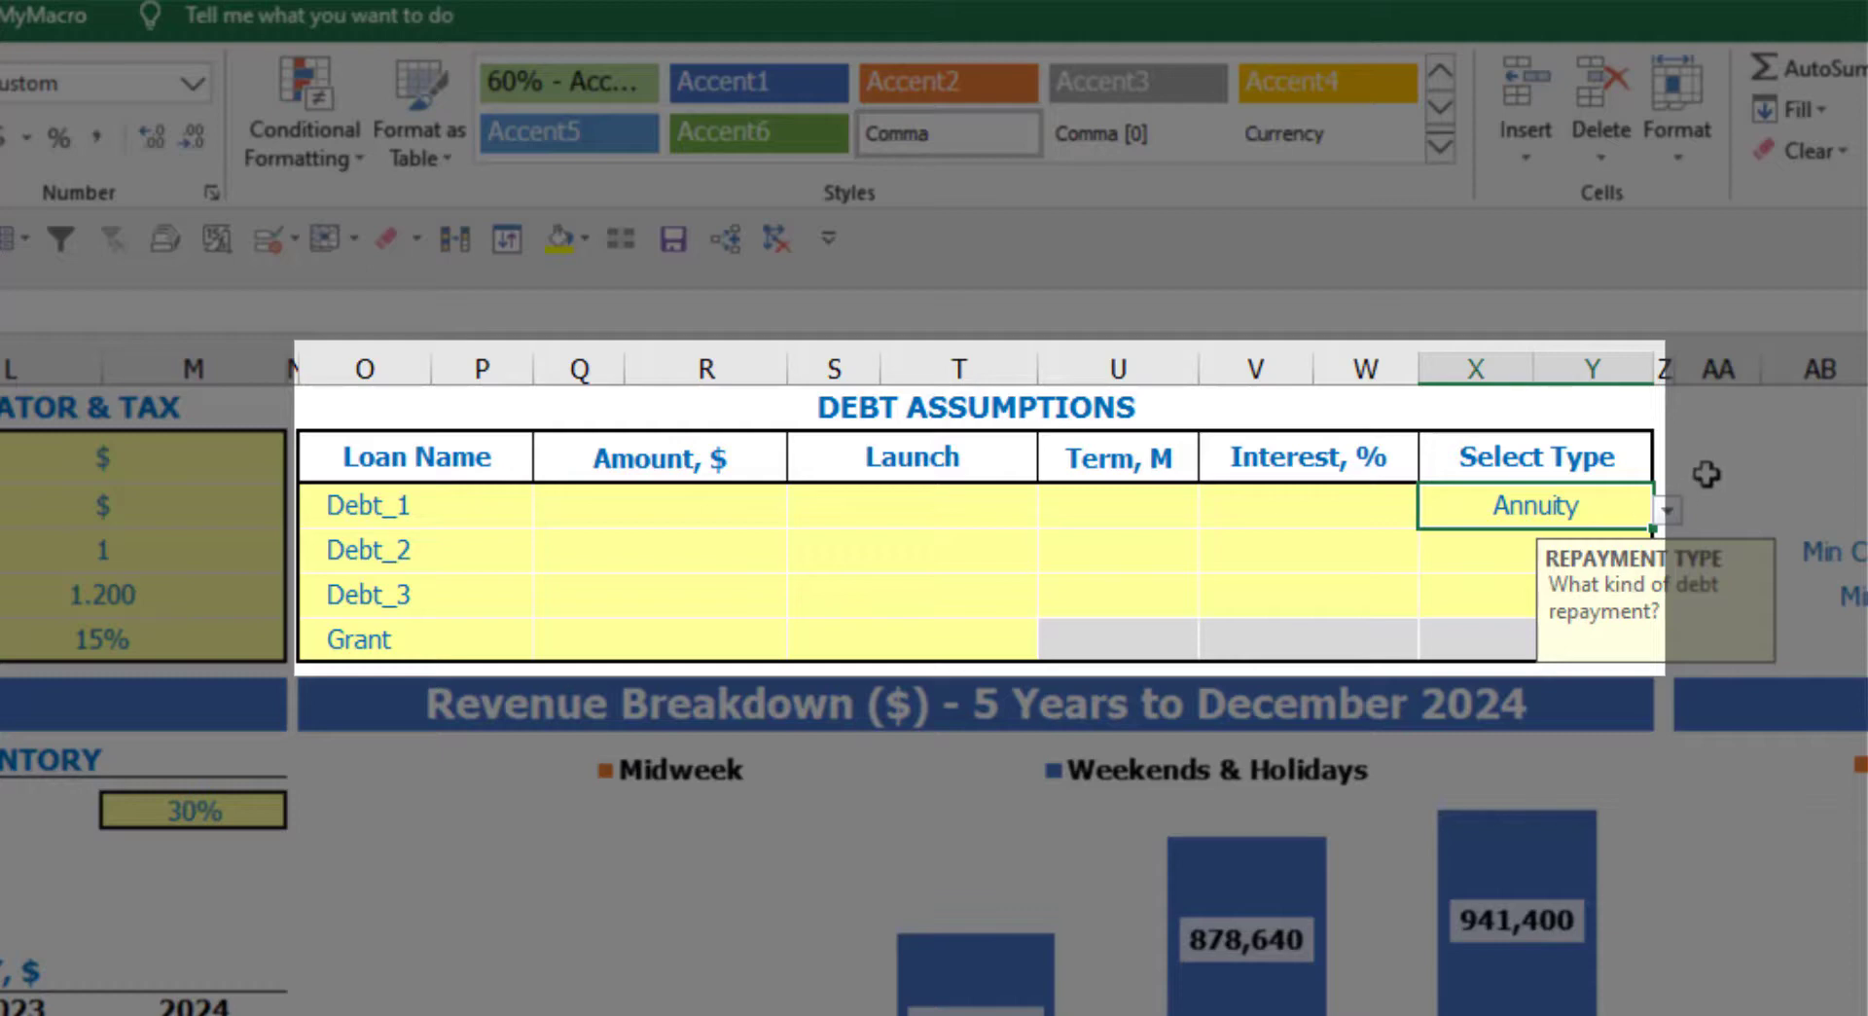
pyautogui.click(1668, 509)
pyautogui.click(1607, 548)
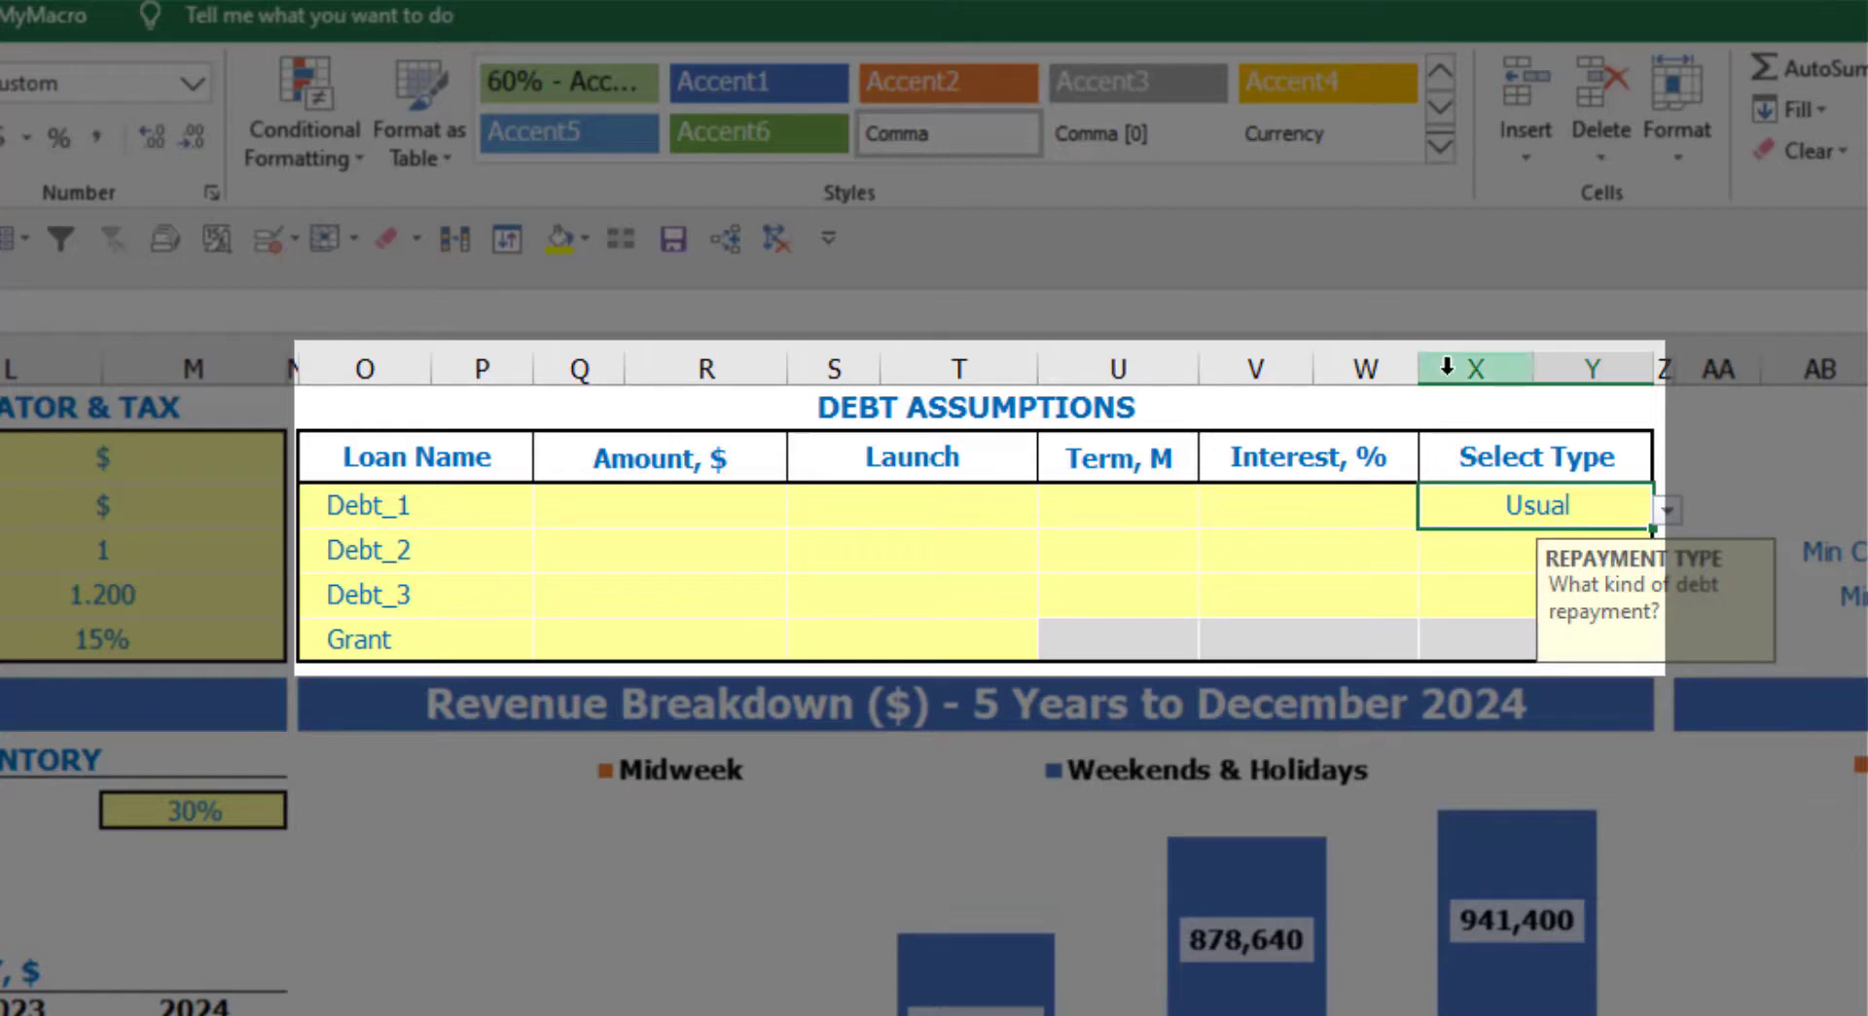
# Step: Set the Debt_1 loan amount to 1,000,000 and its launch month to Feb-20
pyautogui.click(737, 507)
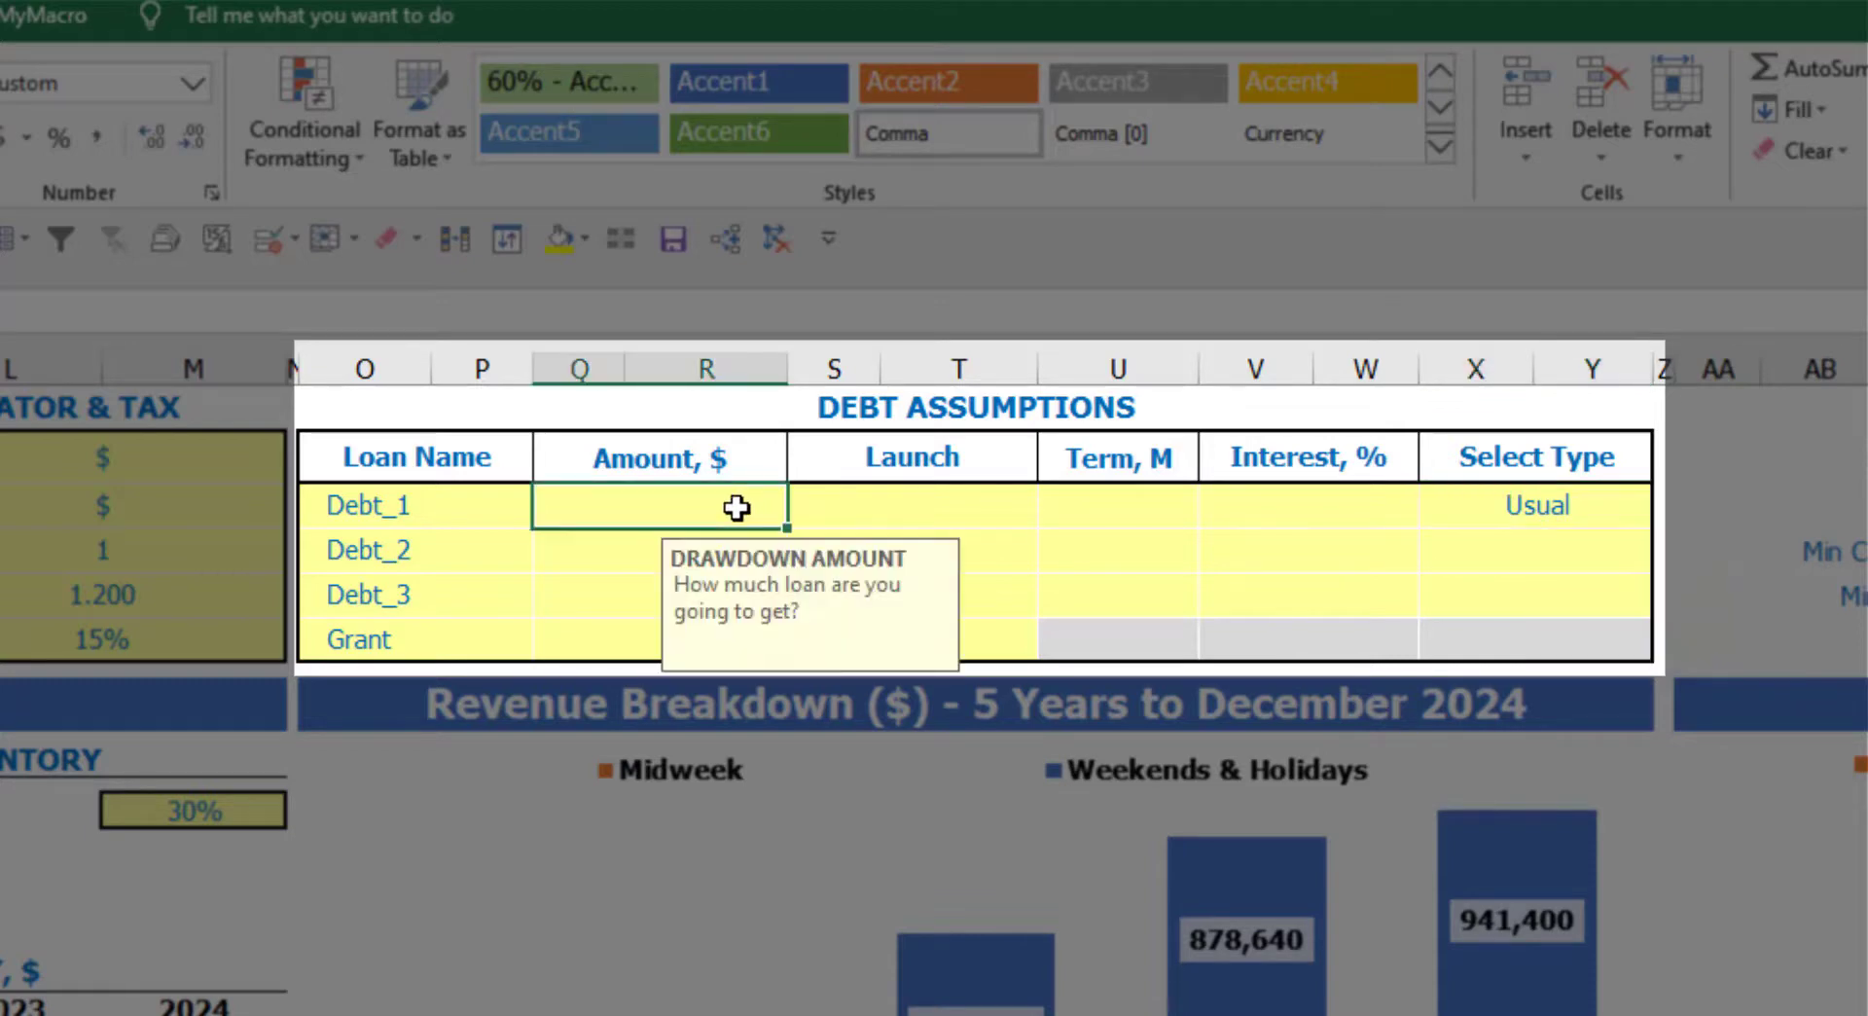
pyautogui.write('1,0')
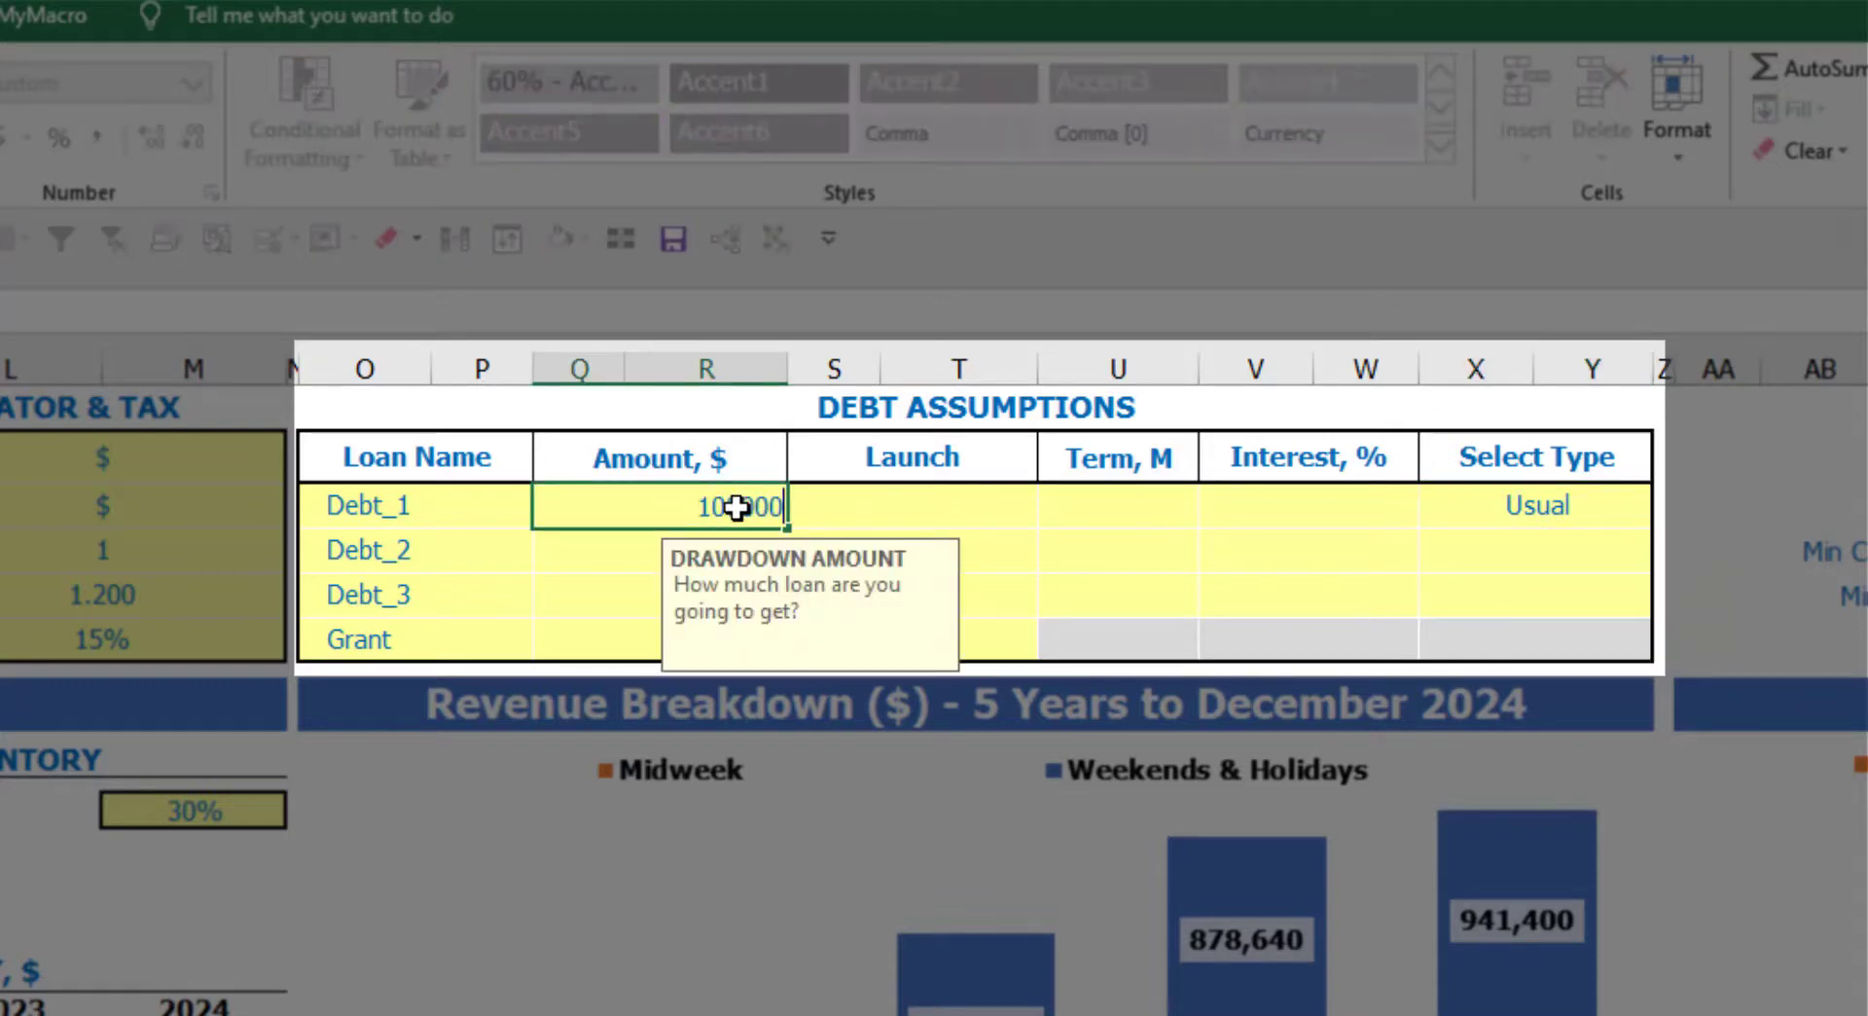
pyautogui.write('00,000')
pyautogui.press('Return')
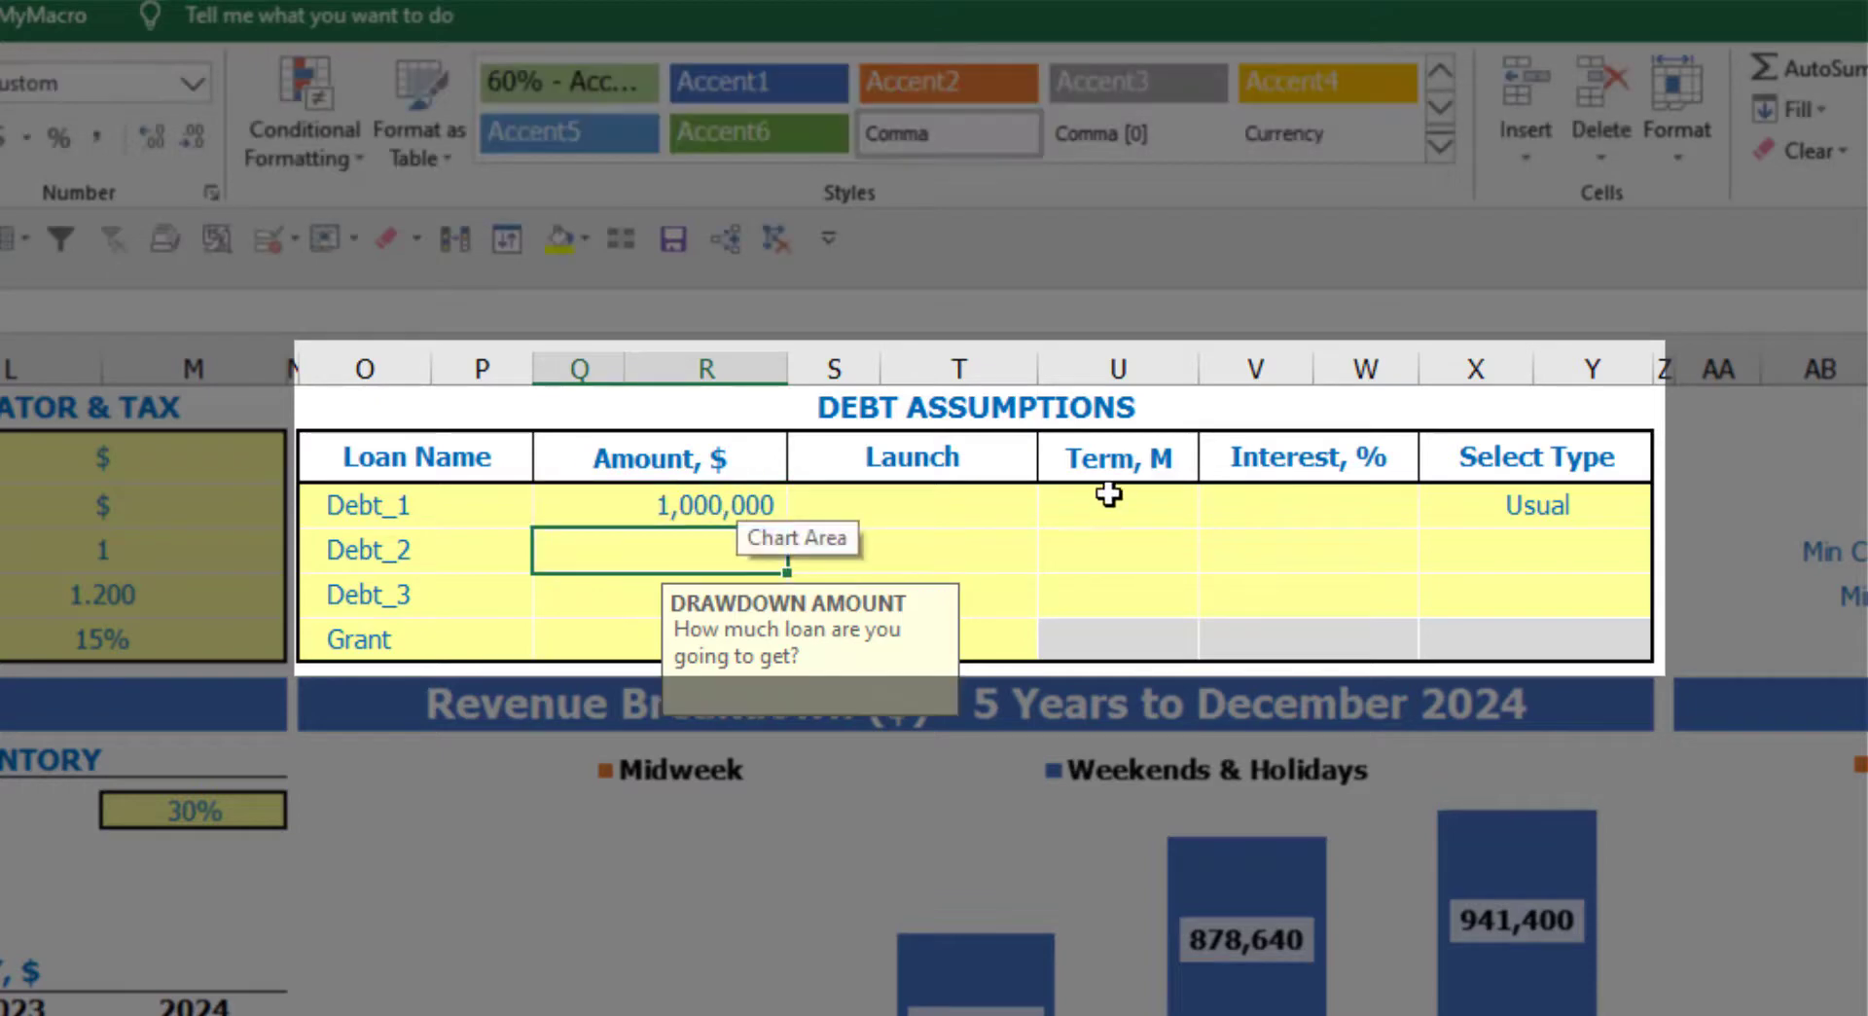
pyautogui.click(1032, 494)
pyautogui.click(1054, 510)
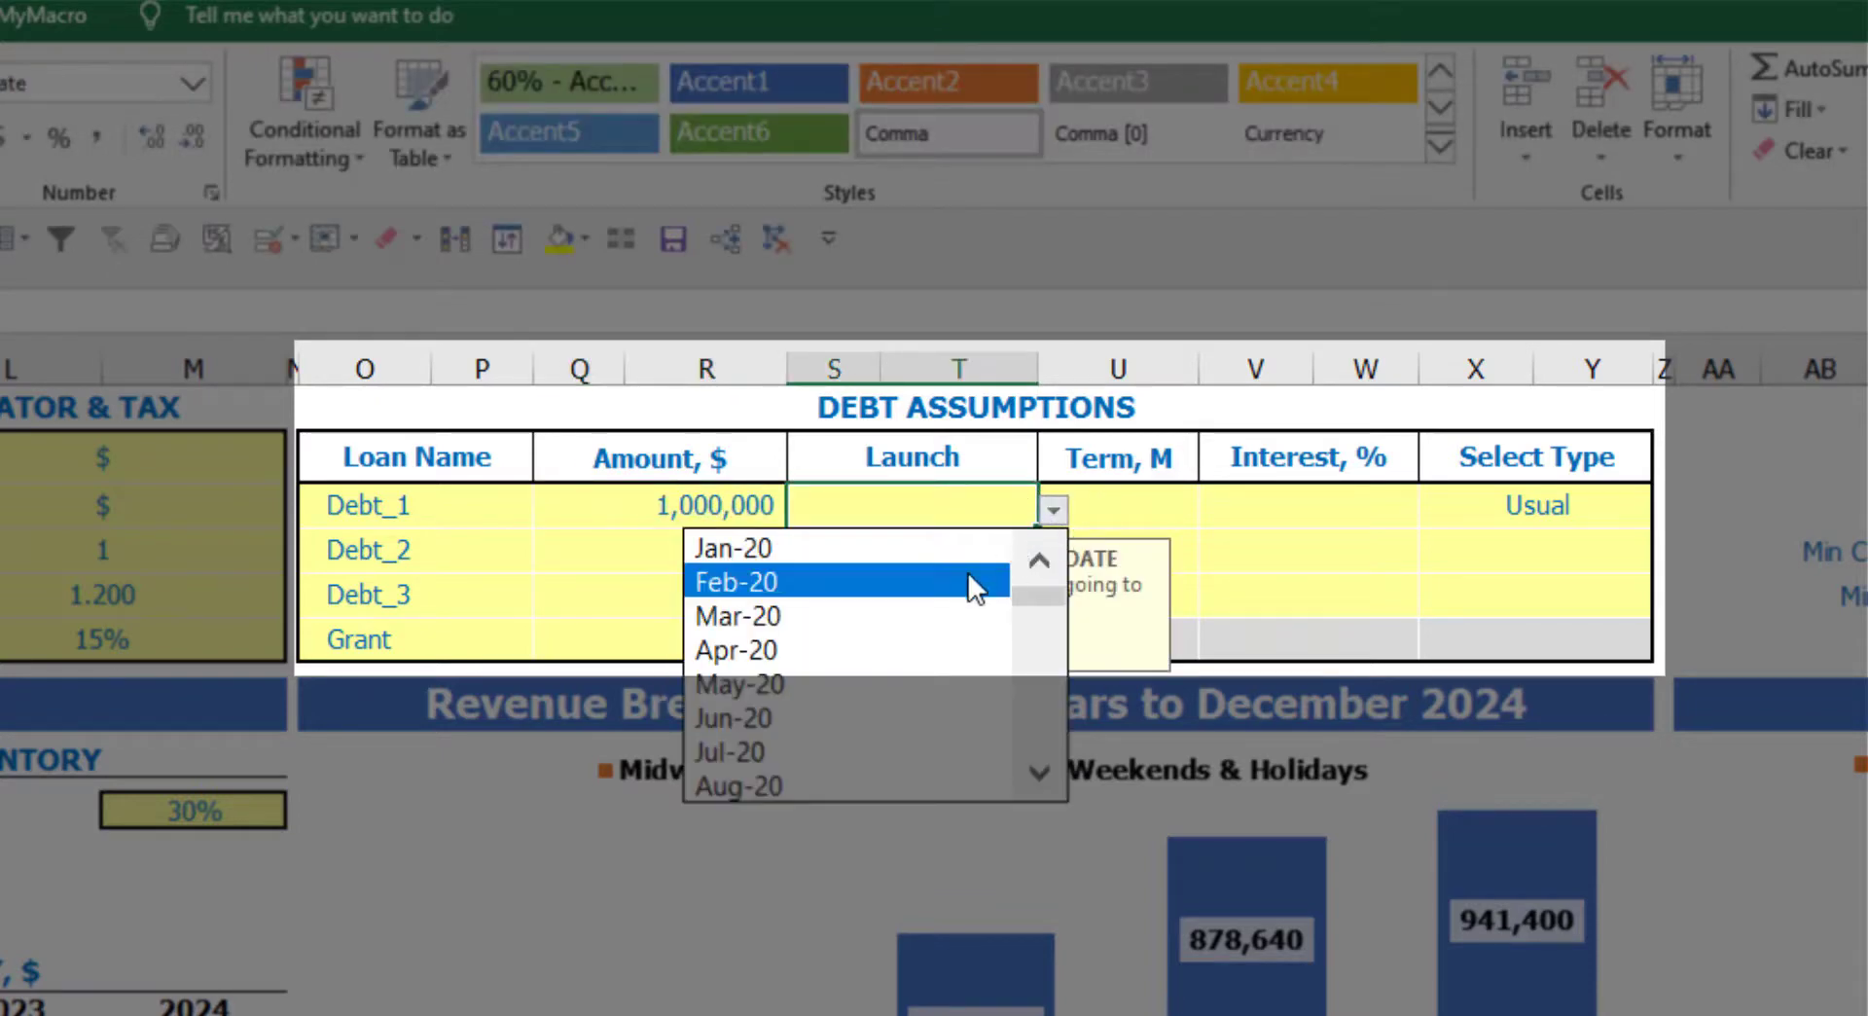
pyautogui.click(969, 581)
# Step: Set the Debt_1 term to 60 months and its interest rate to 5%
pyautogui.click(1121, 493)
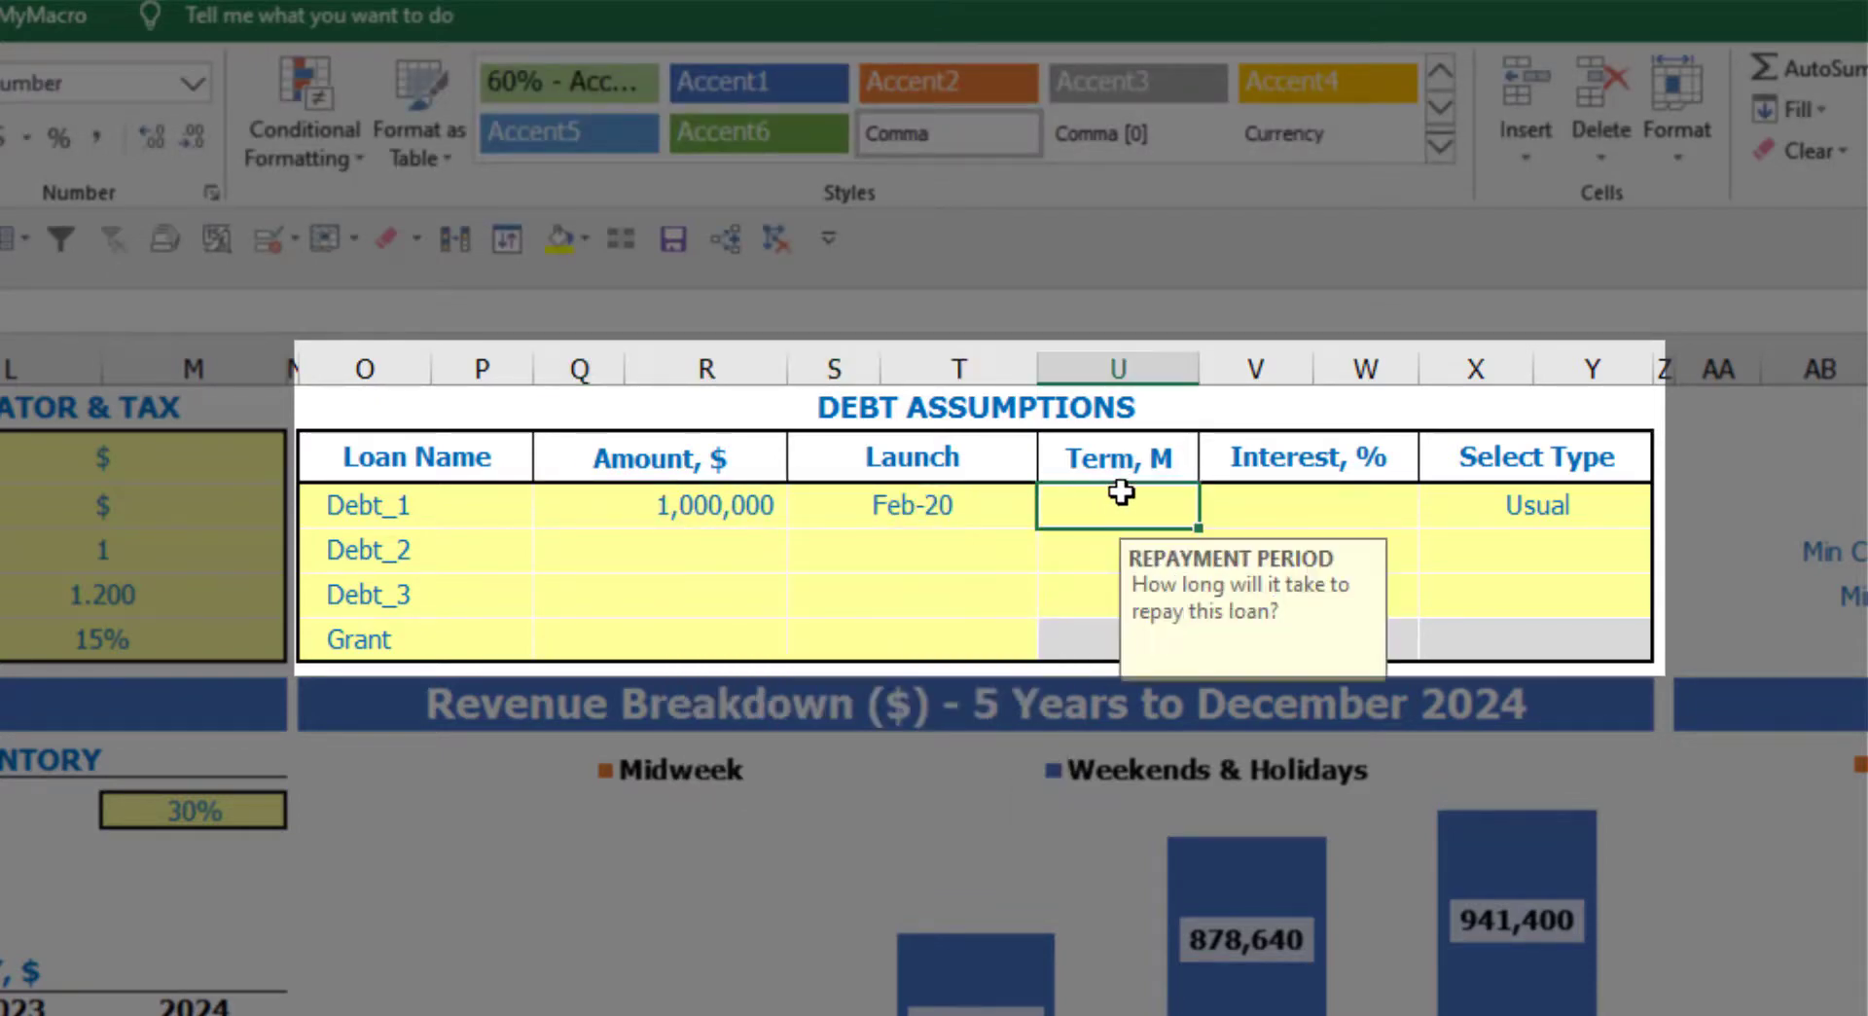
pyautogui.write('60')
pyautogui.press('Return')
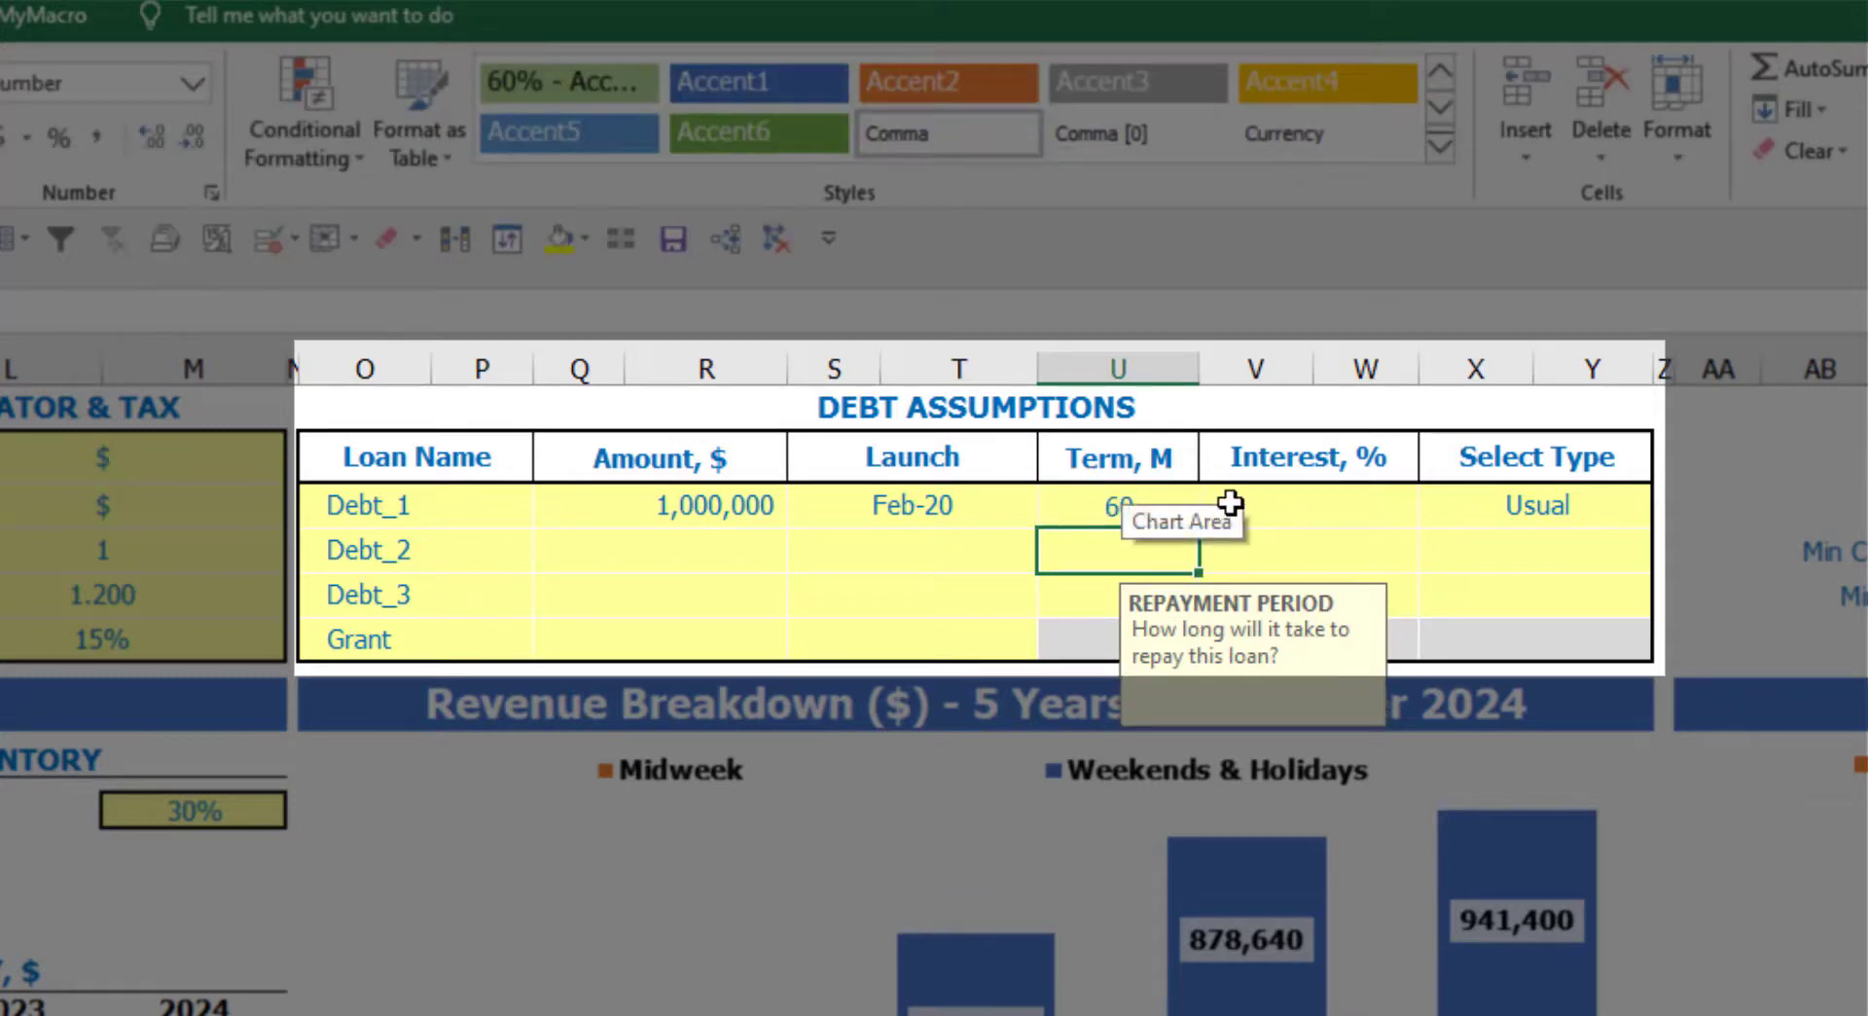
pyautogui.click(1231, 503)
pyautogui.write('5%')
pyautogui.press('Return')
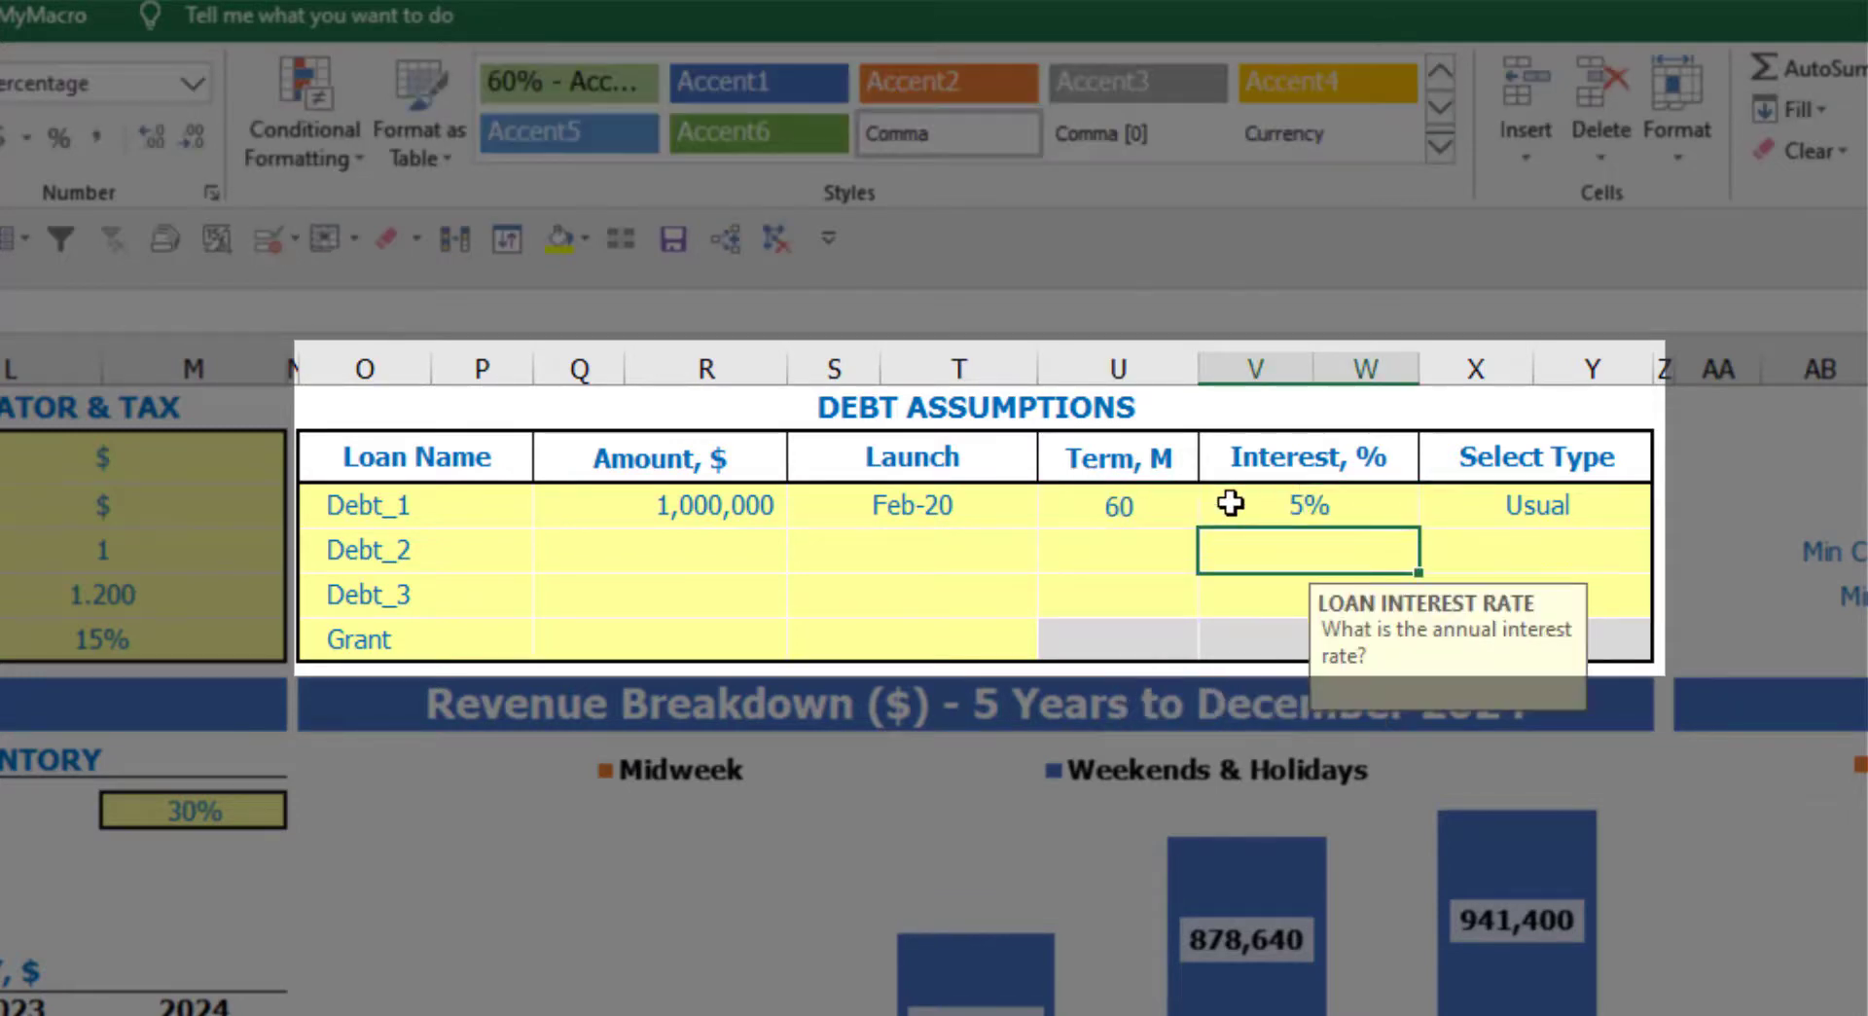
# Step: Enter a Grant of 500,000 launching in Mar-20 in the debt assumptions
pyautogui.click(686, 646)
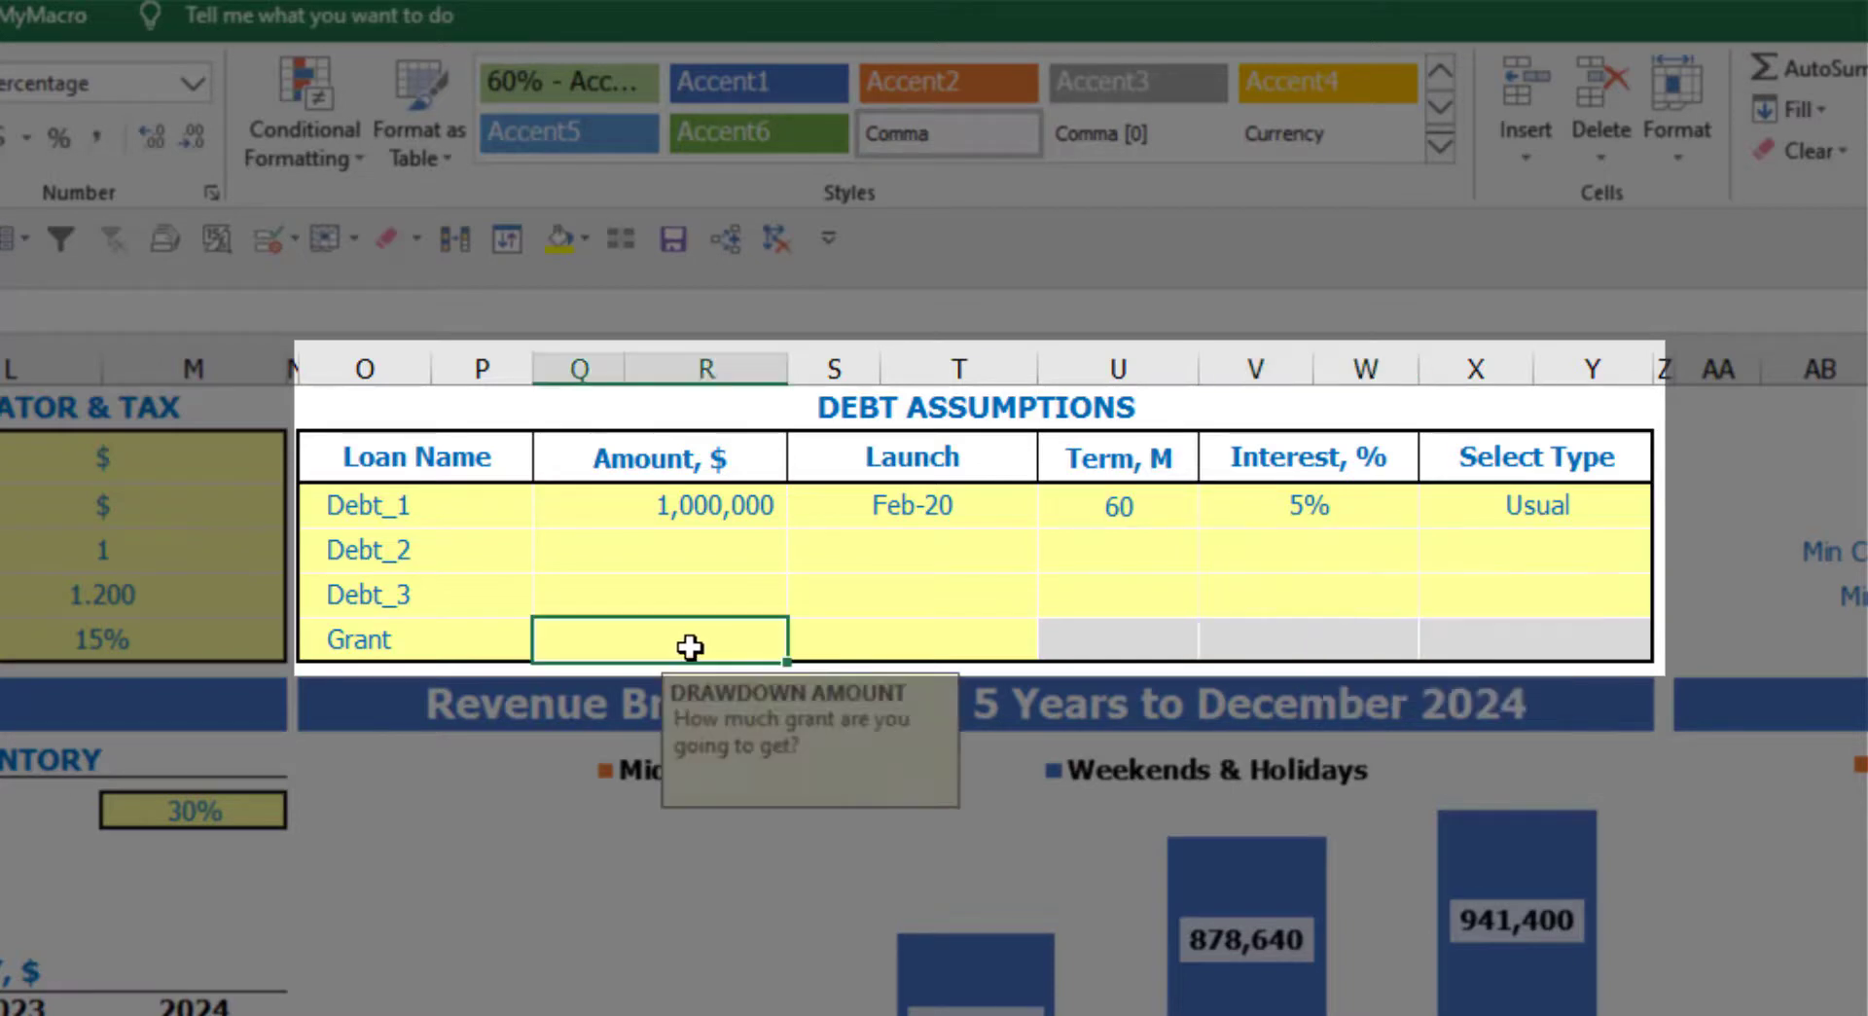
pyautogui.write('50')
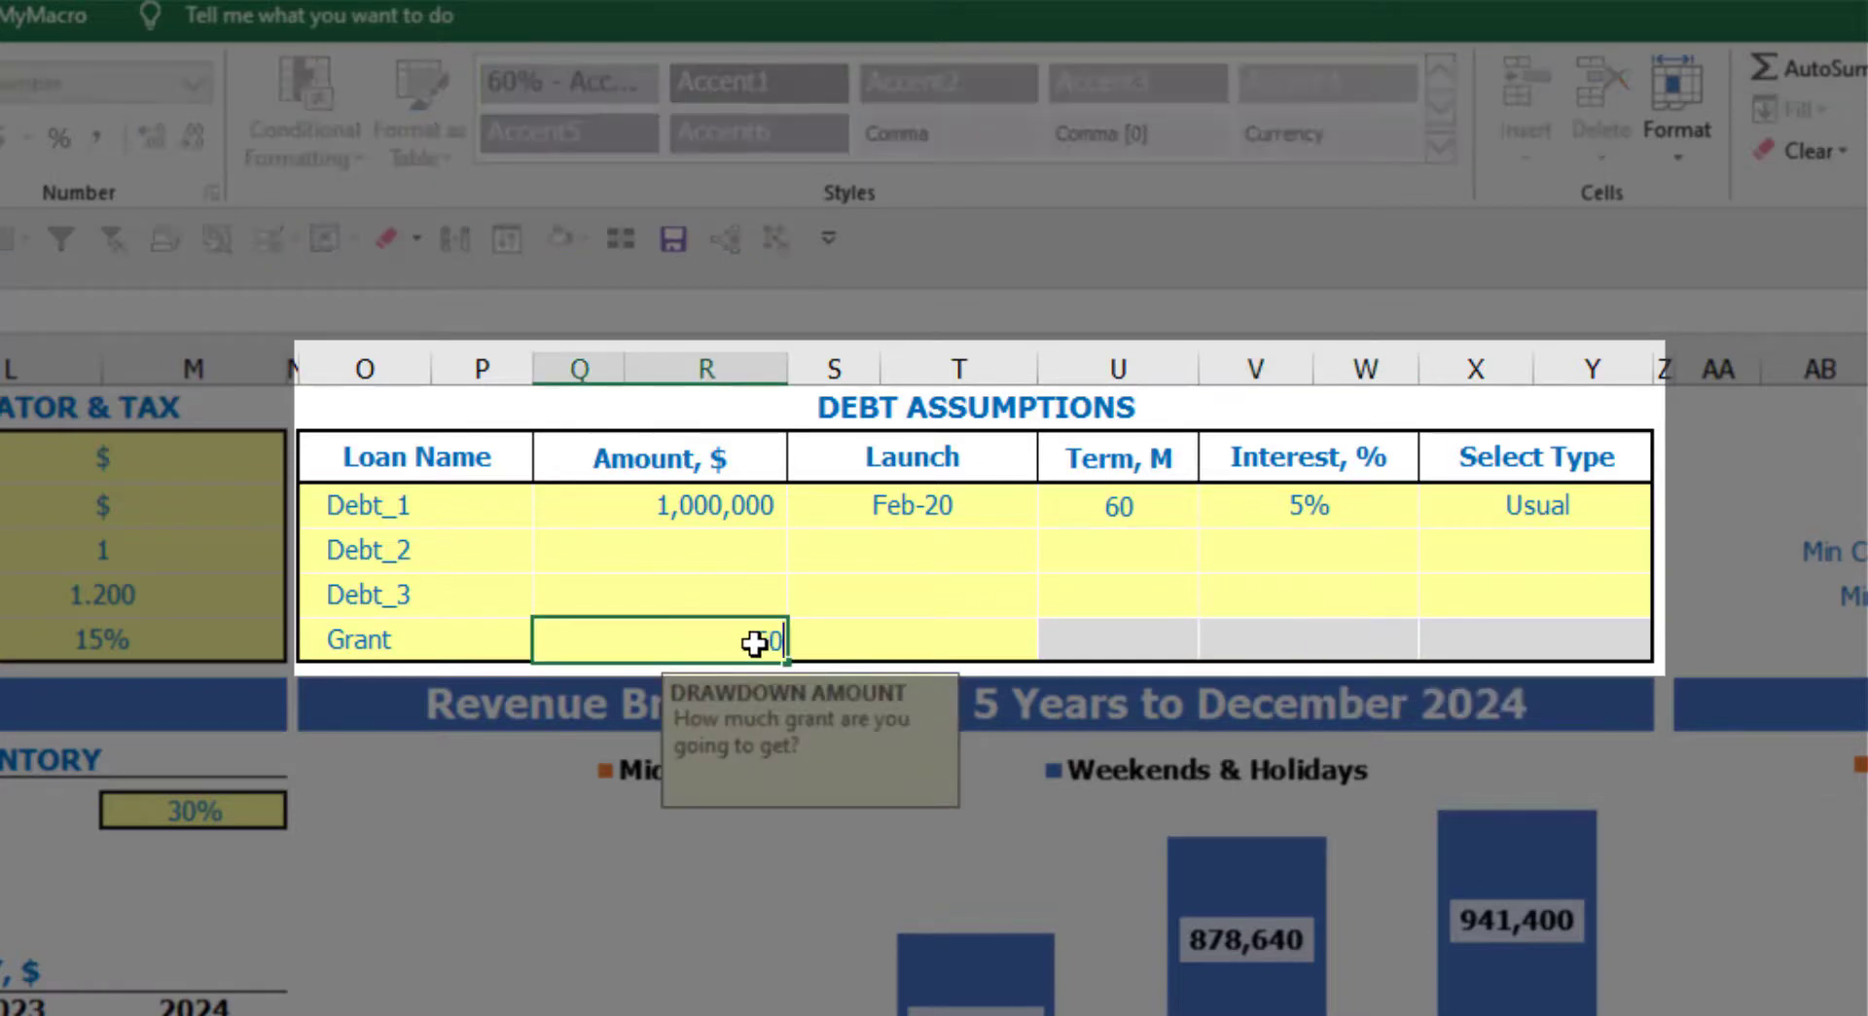
pyautogui.write('0,000')
pyautogui.press('Return')
pyautogui.click(973, 646)
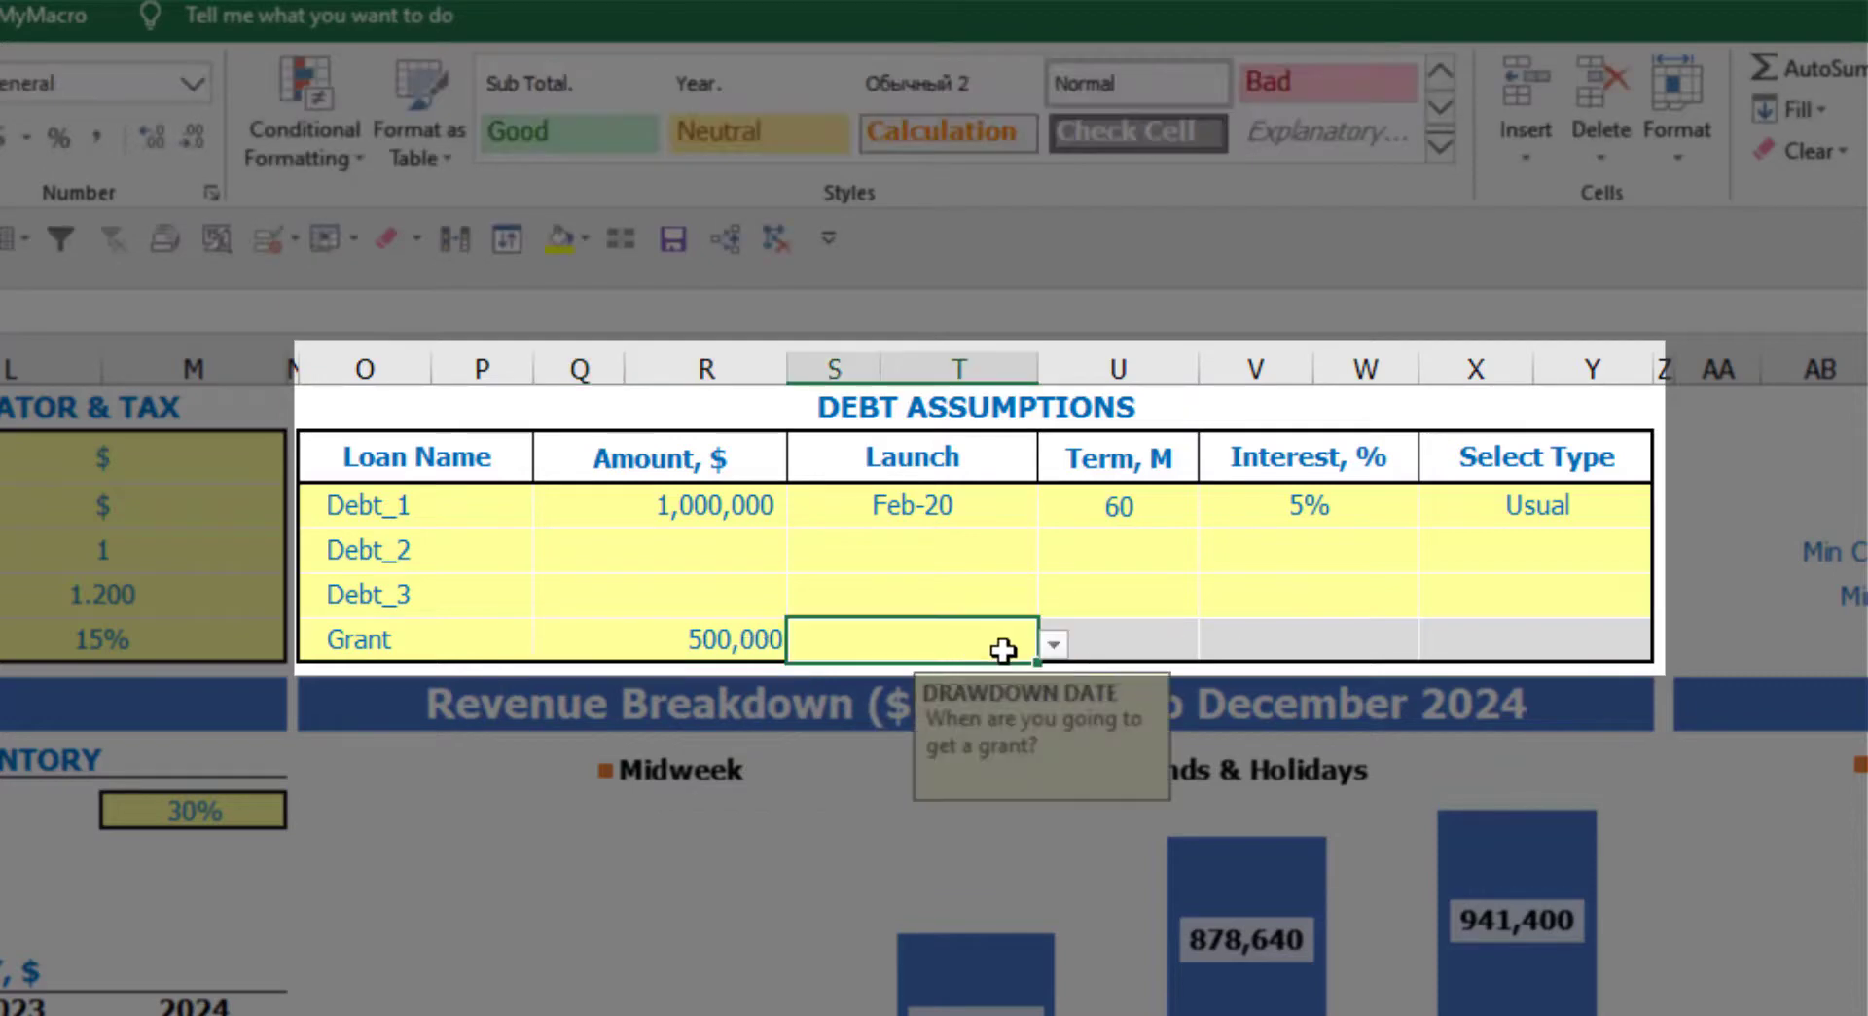
pyautogui.click(1054, 646)
pyautogui.click(951, 750)
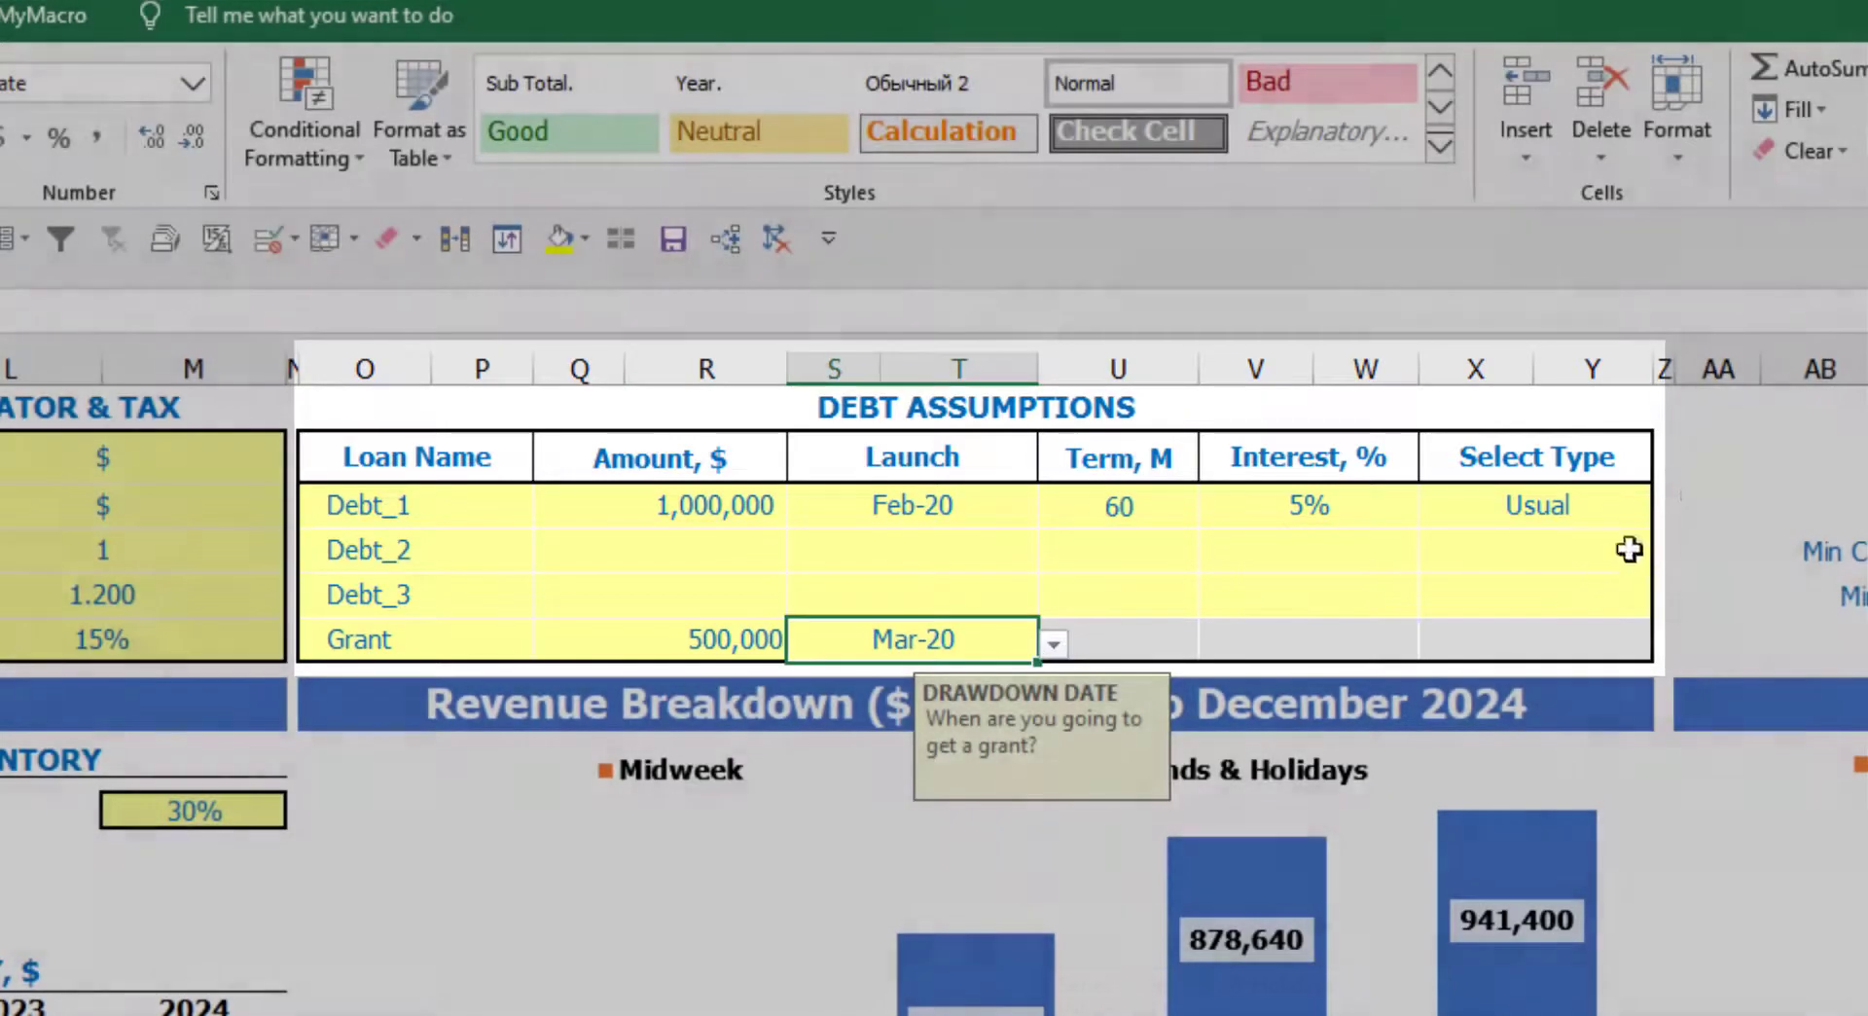
pyautogui.click(1703, 476)
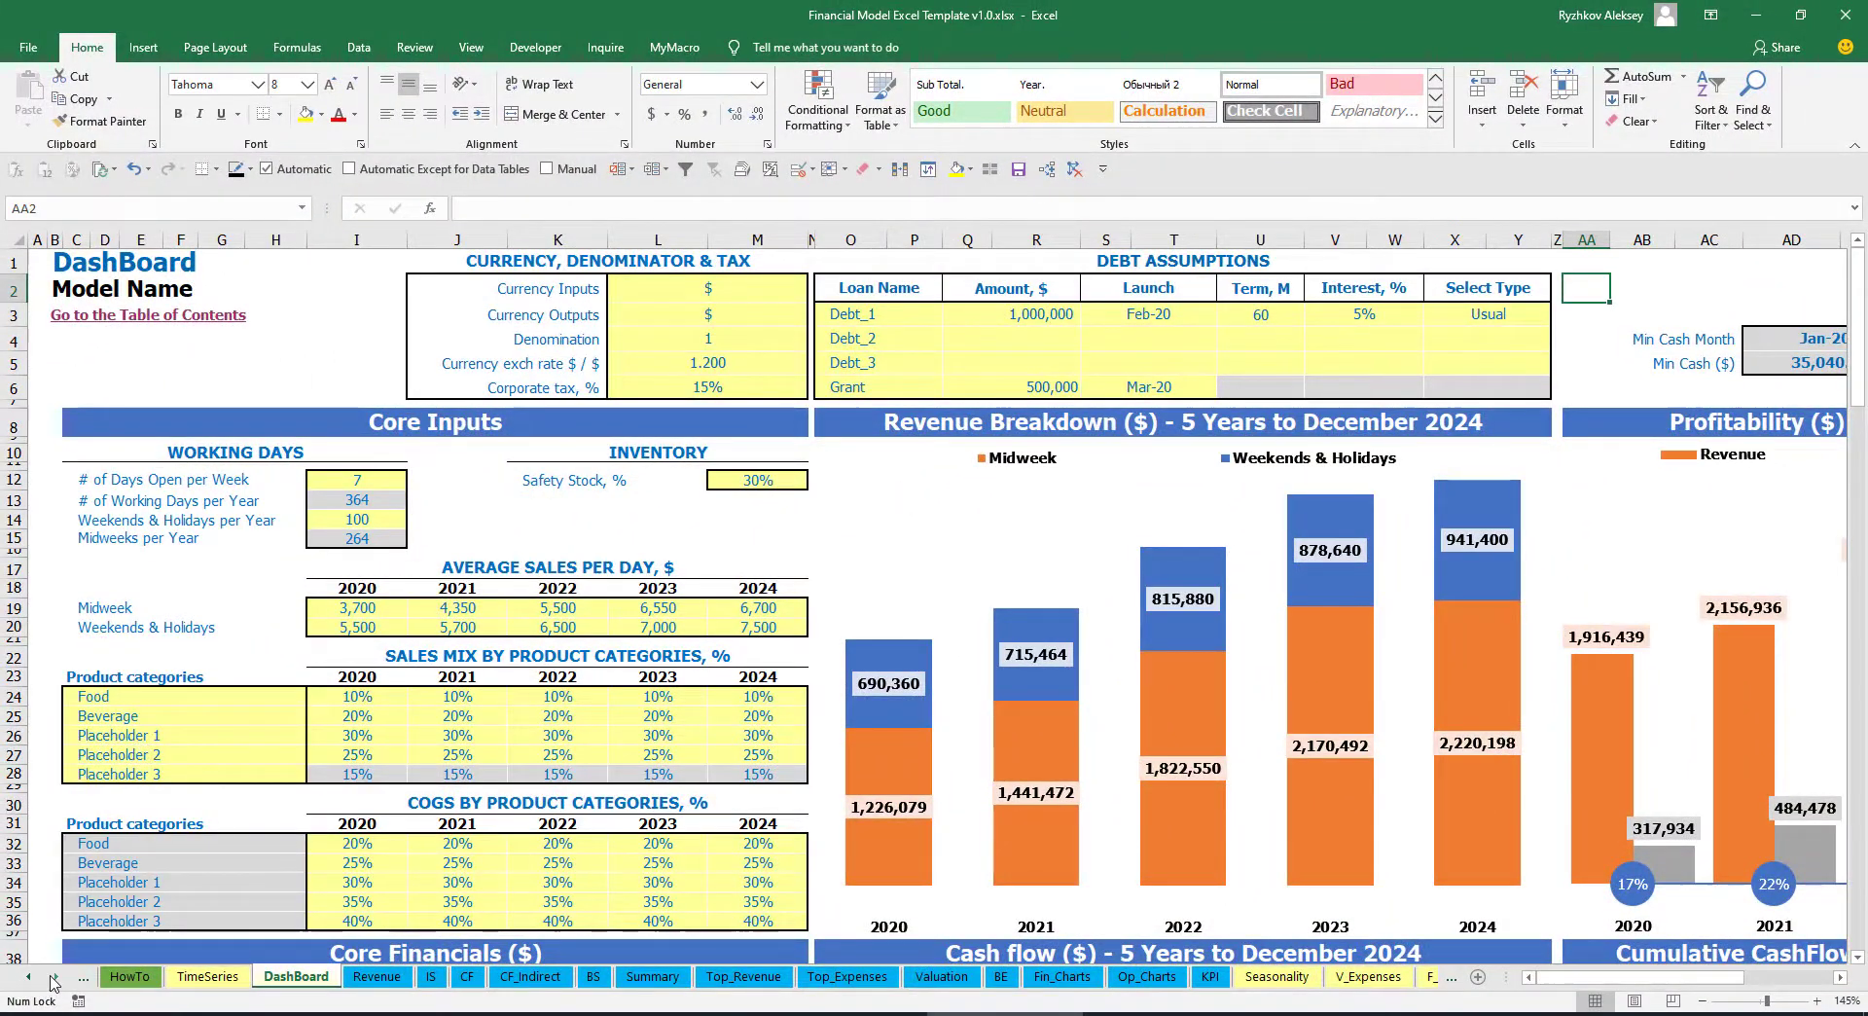
# Step: Review the balance, repayment and interest calculations for Debt_1, Debt_2, Debt_3 and Total Debts on the Capital sheet
pyautogui.click(55, 977)
pyautogui.click(55, 977)
pyautogui.click(55, 977)
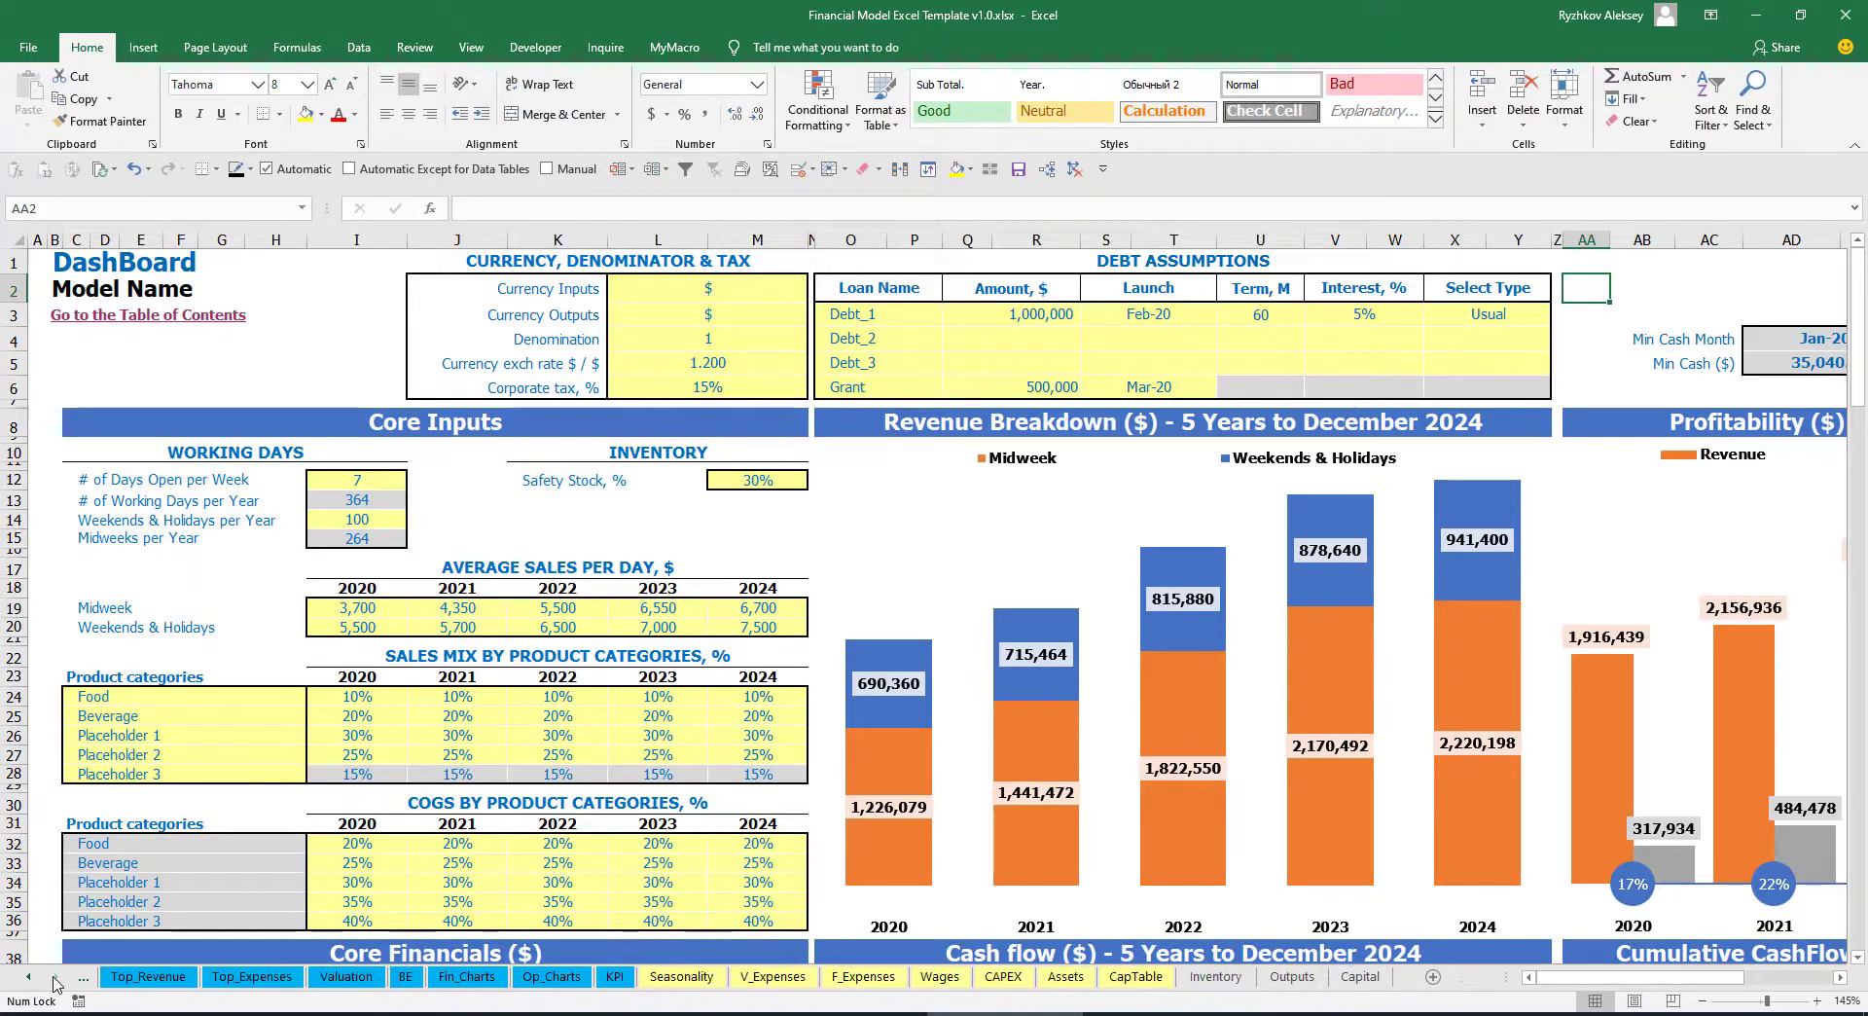
pyautogui.click(1367, 979)
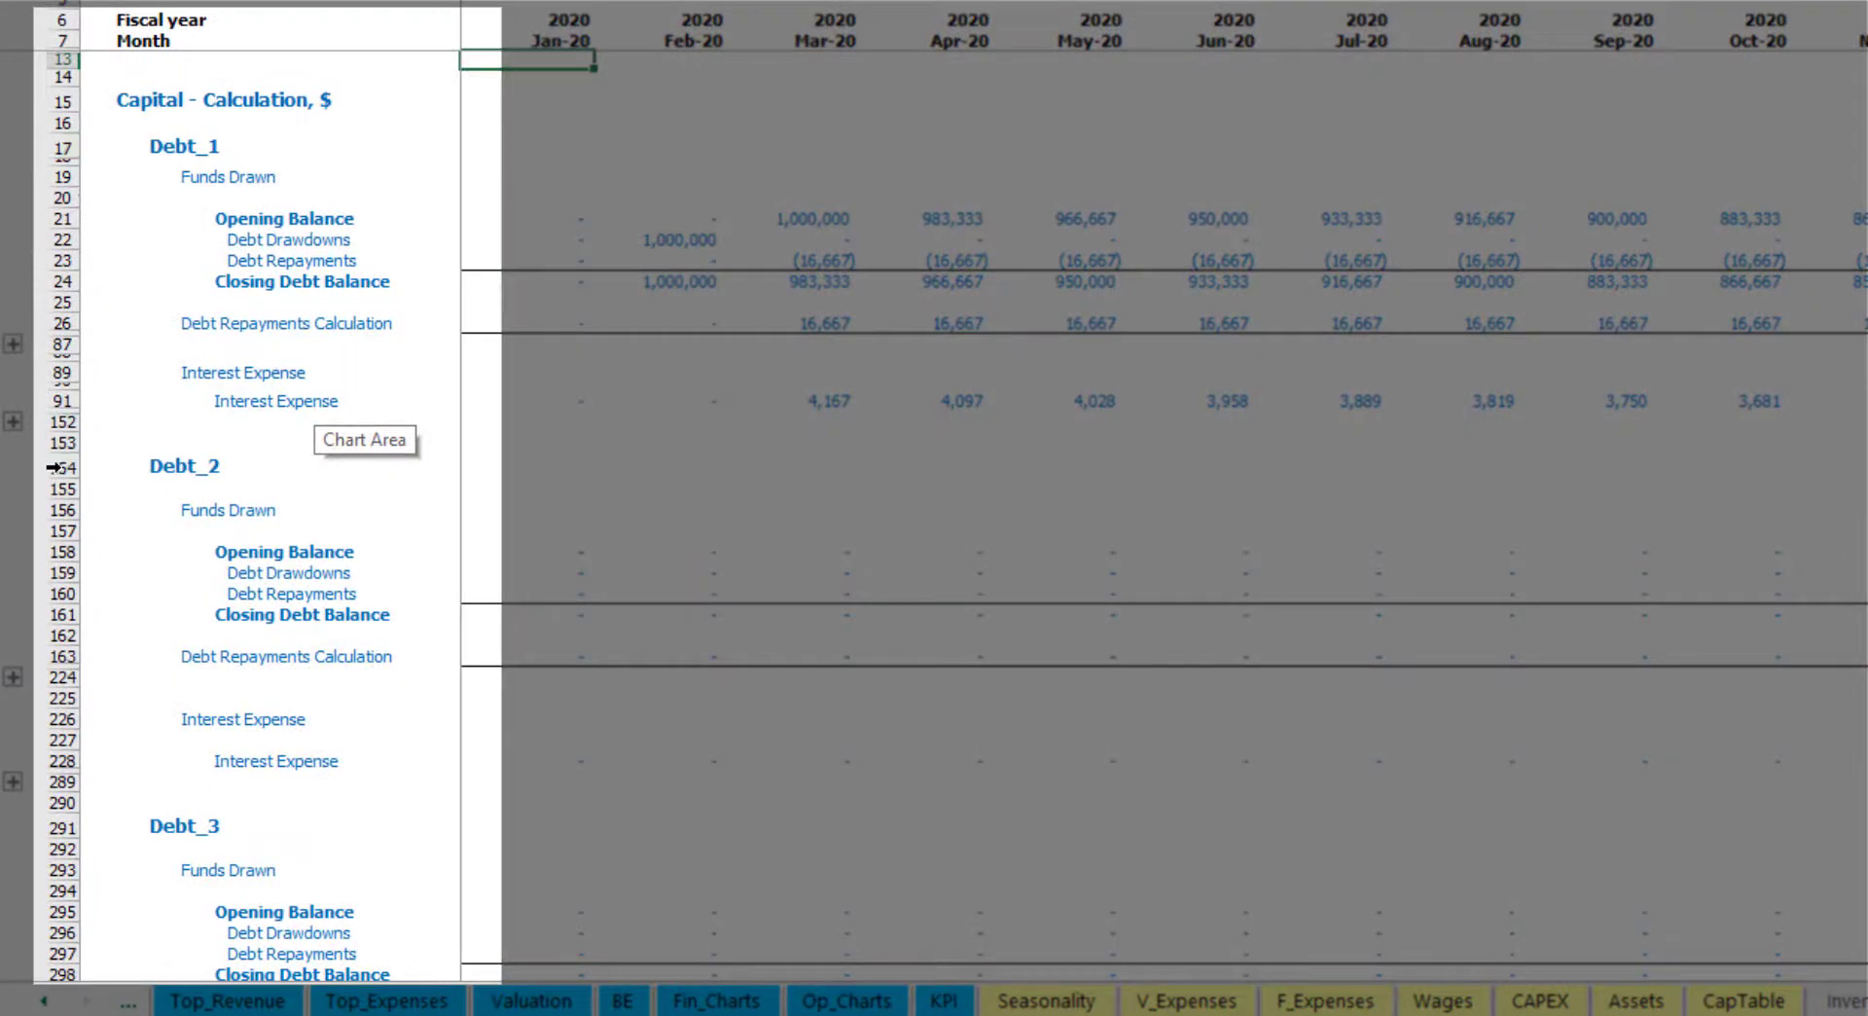
pyautogui.scroll(-5, 55, 468)
pyautogui.scroll(-7, 78, 426)
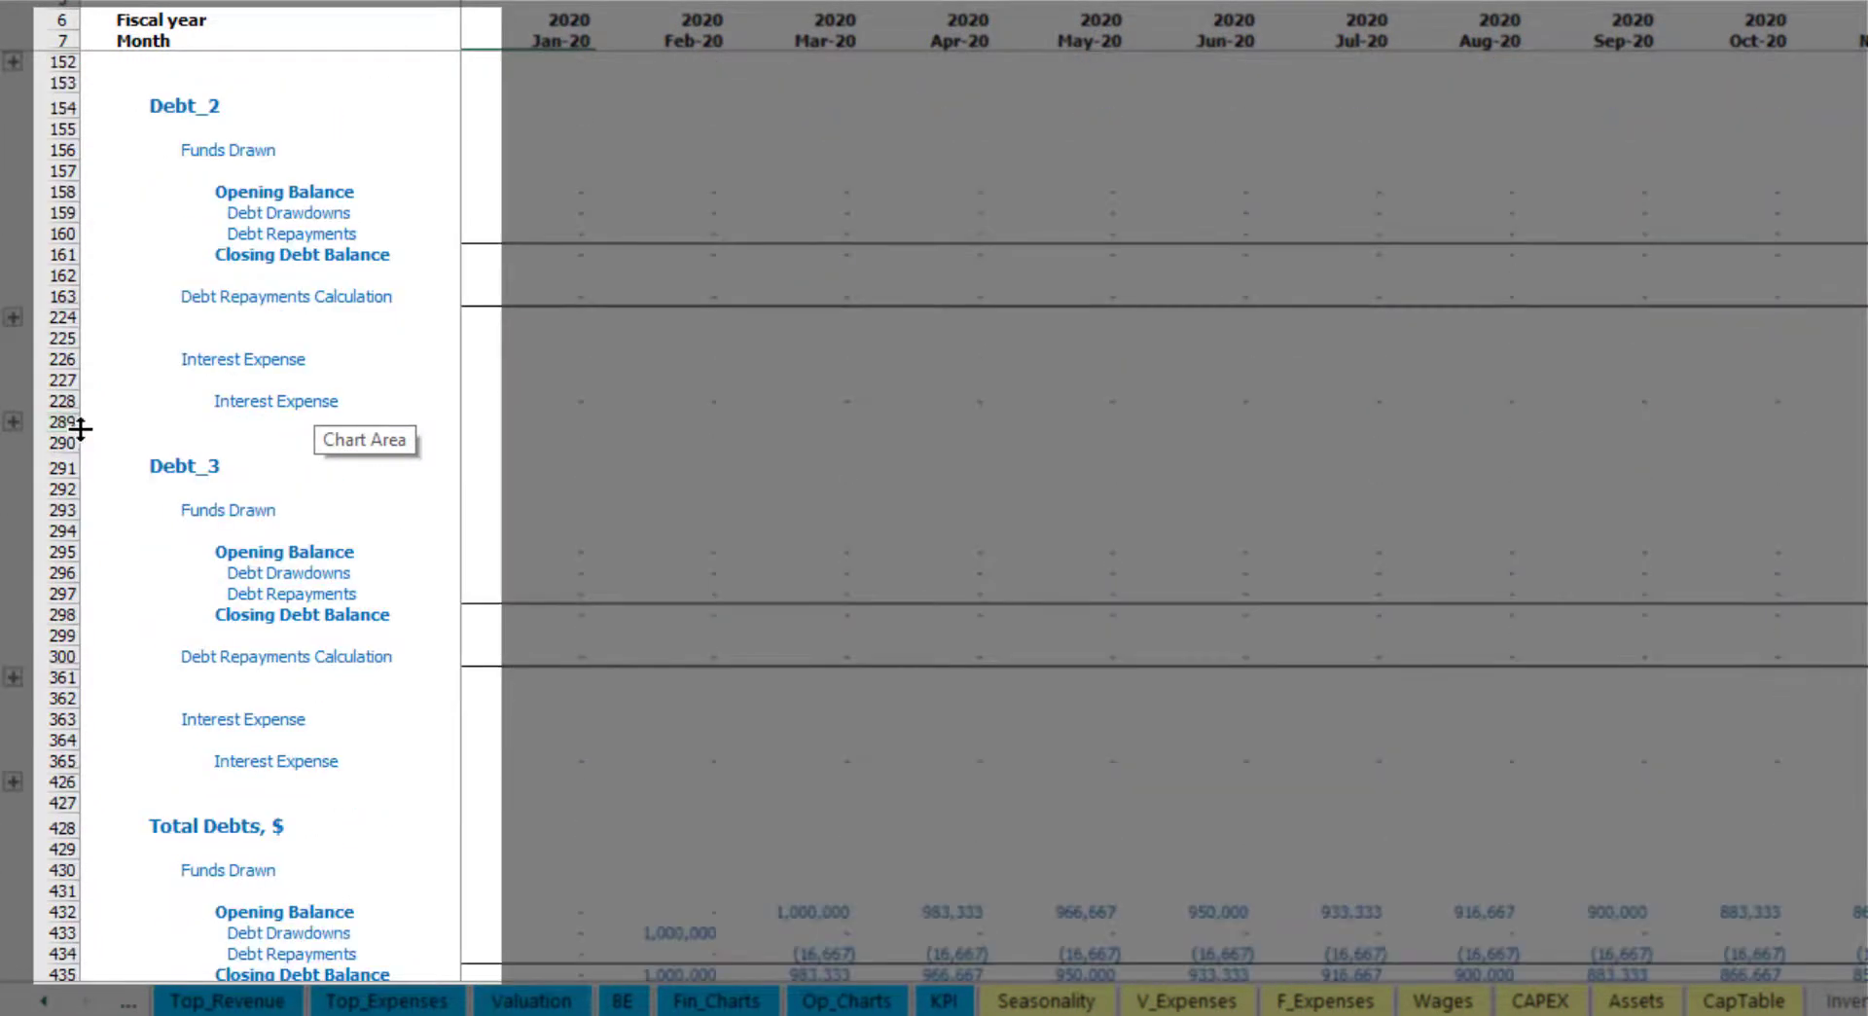
pyautogui.scroll(5, 117, 484)
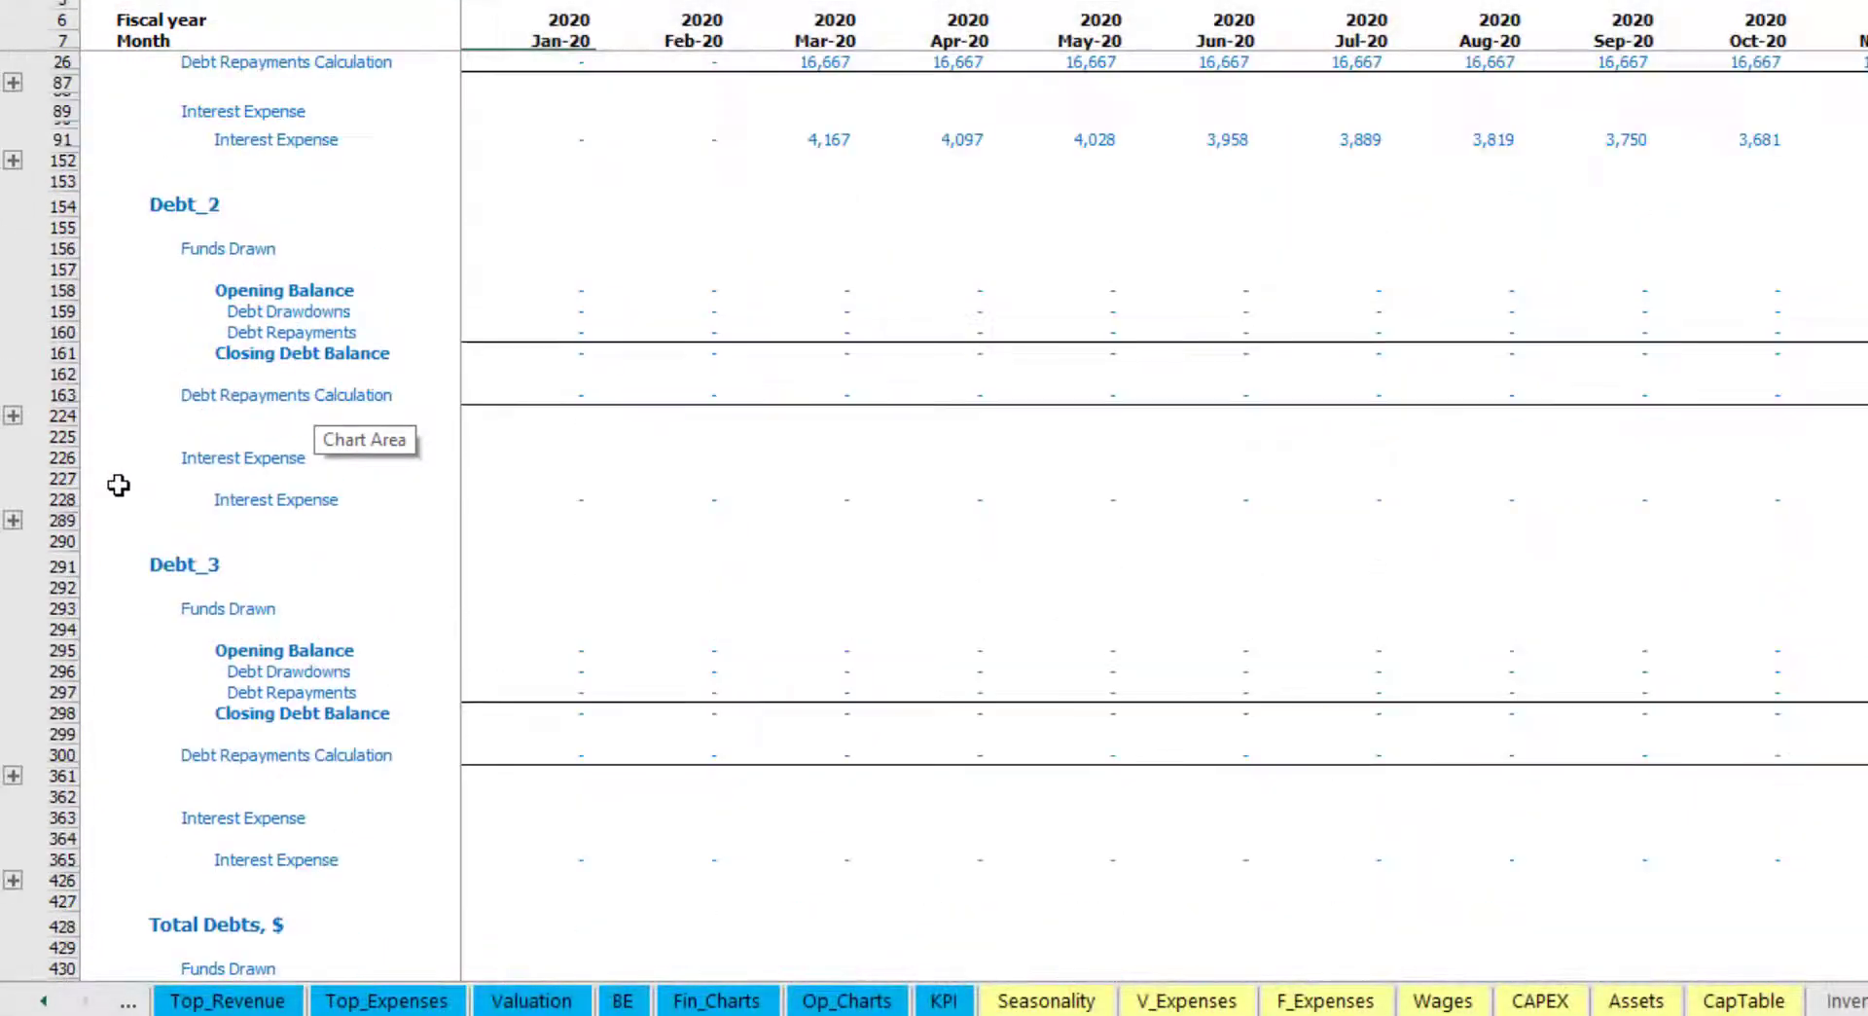
pyautogui.scroll(4, 321, 479)
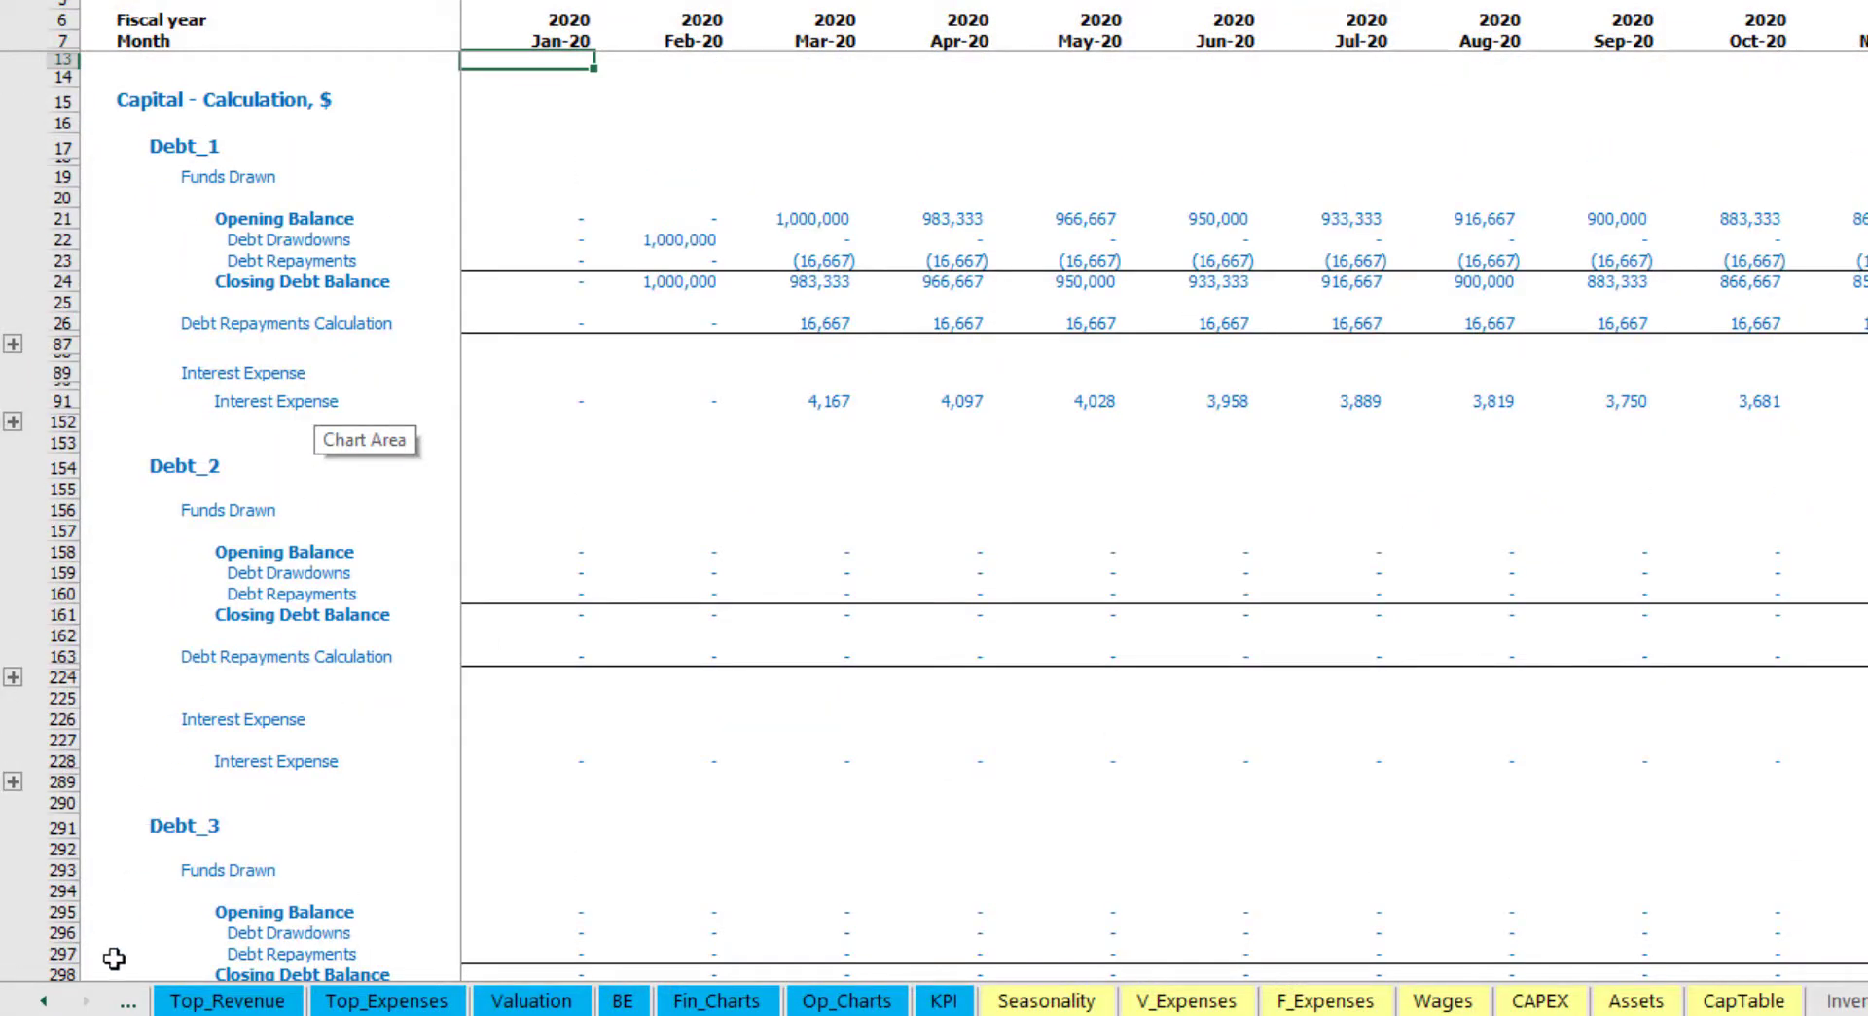
# Step: Check the Interest Expense row in the income statement
pyautogui.click(43, 1000)
pyautogui.click(43, 1000)
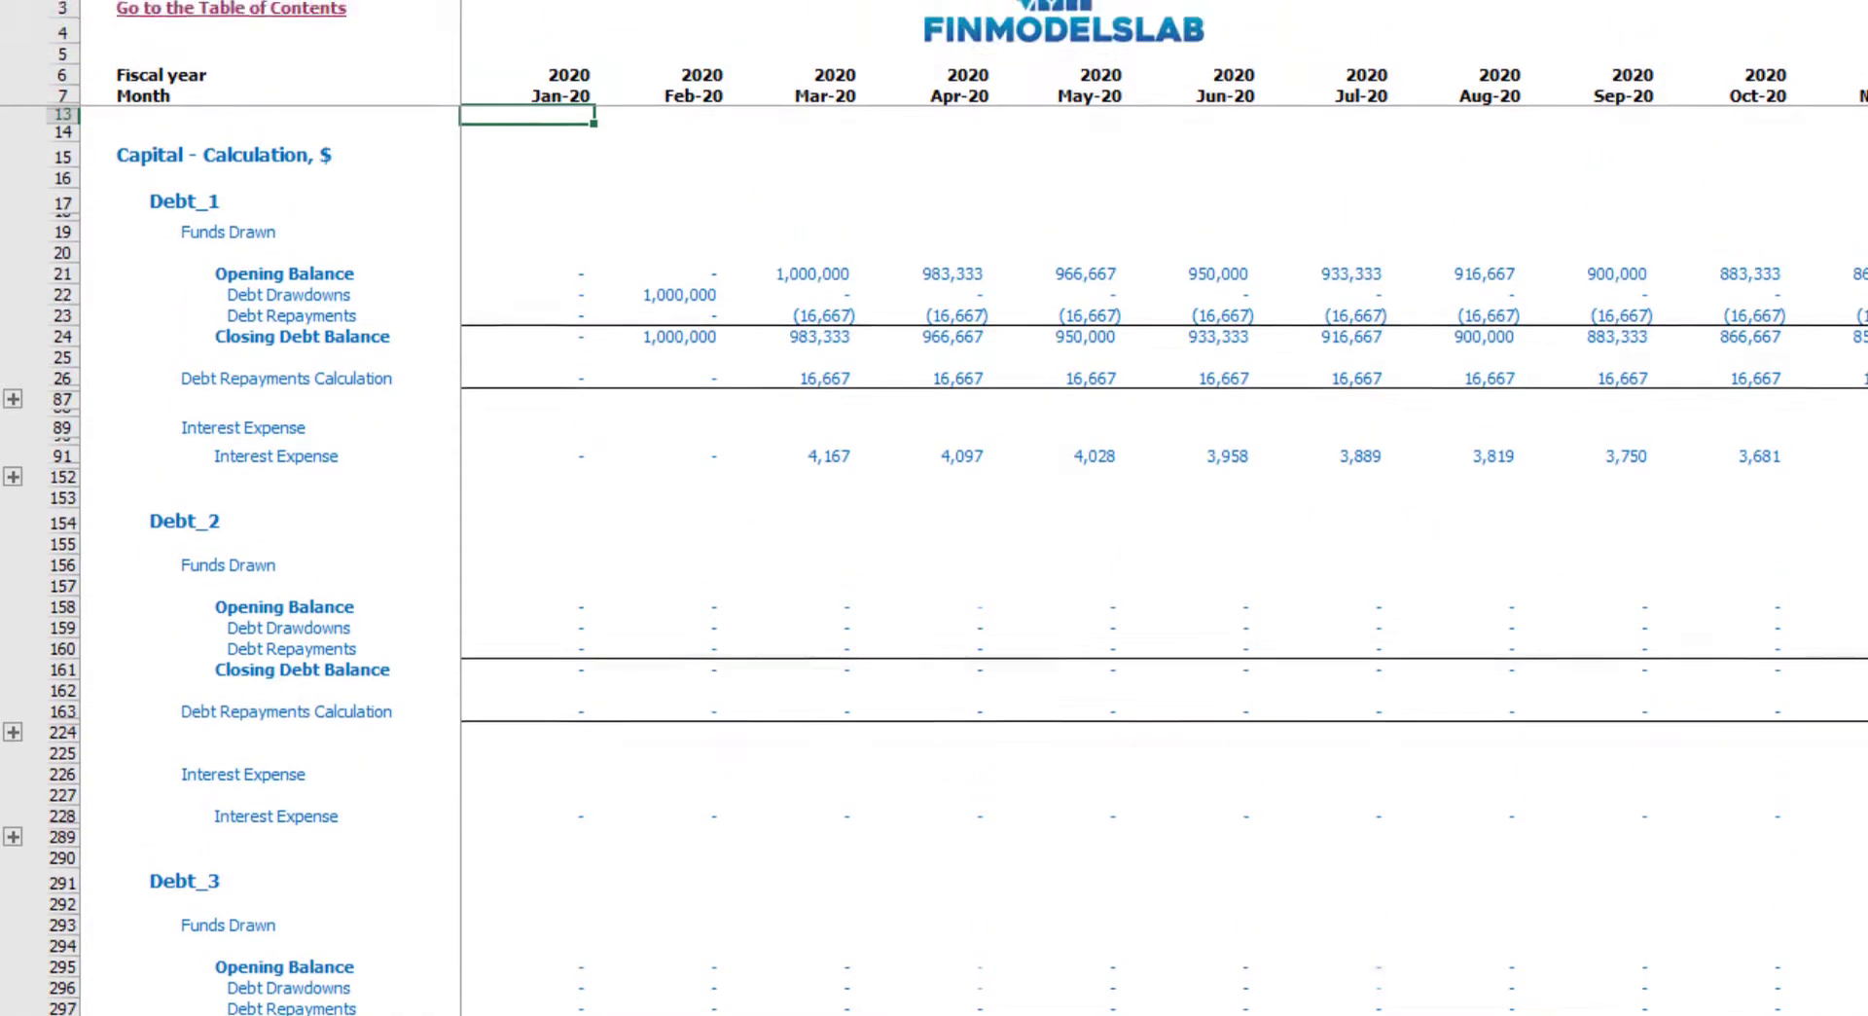
pyautogui.click(287, 1000)
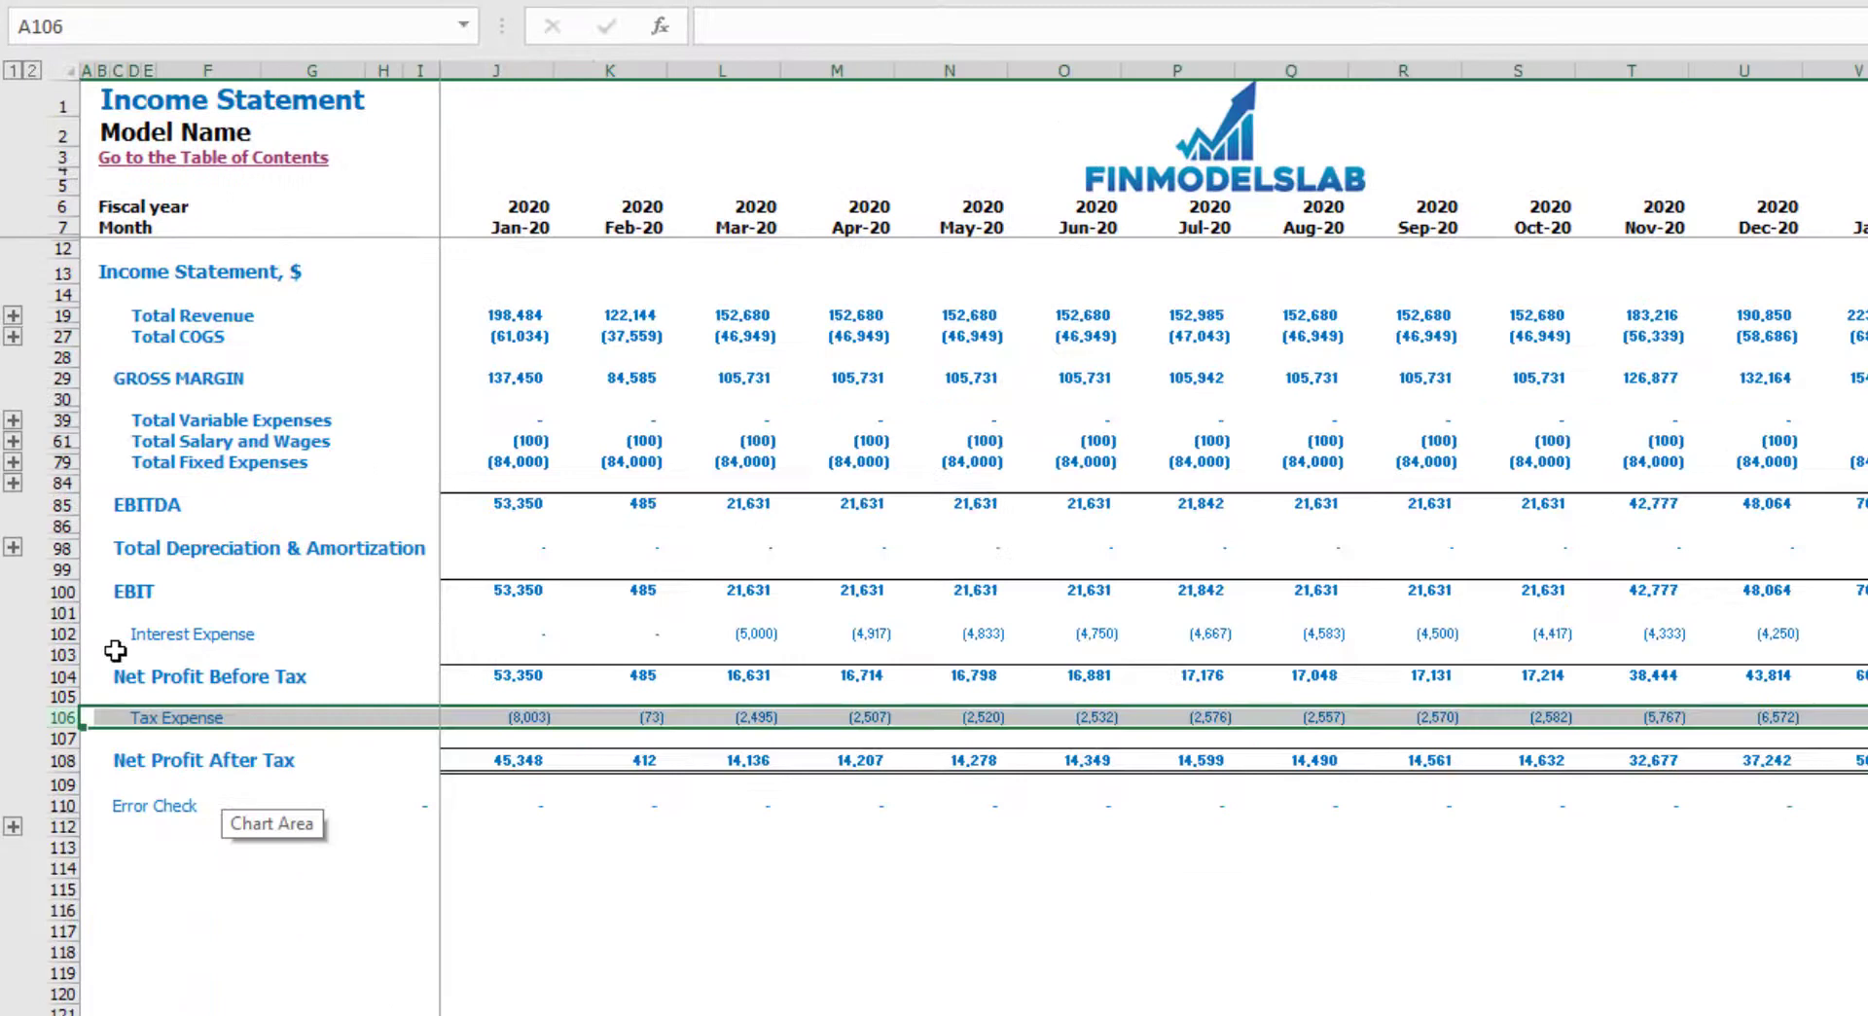
pyautogui.click(115, 635)
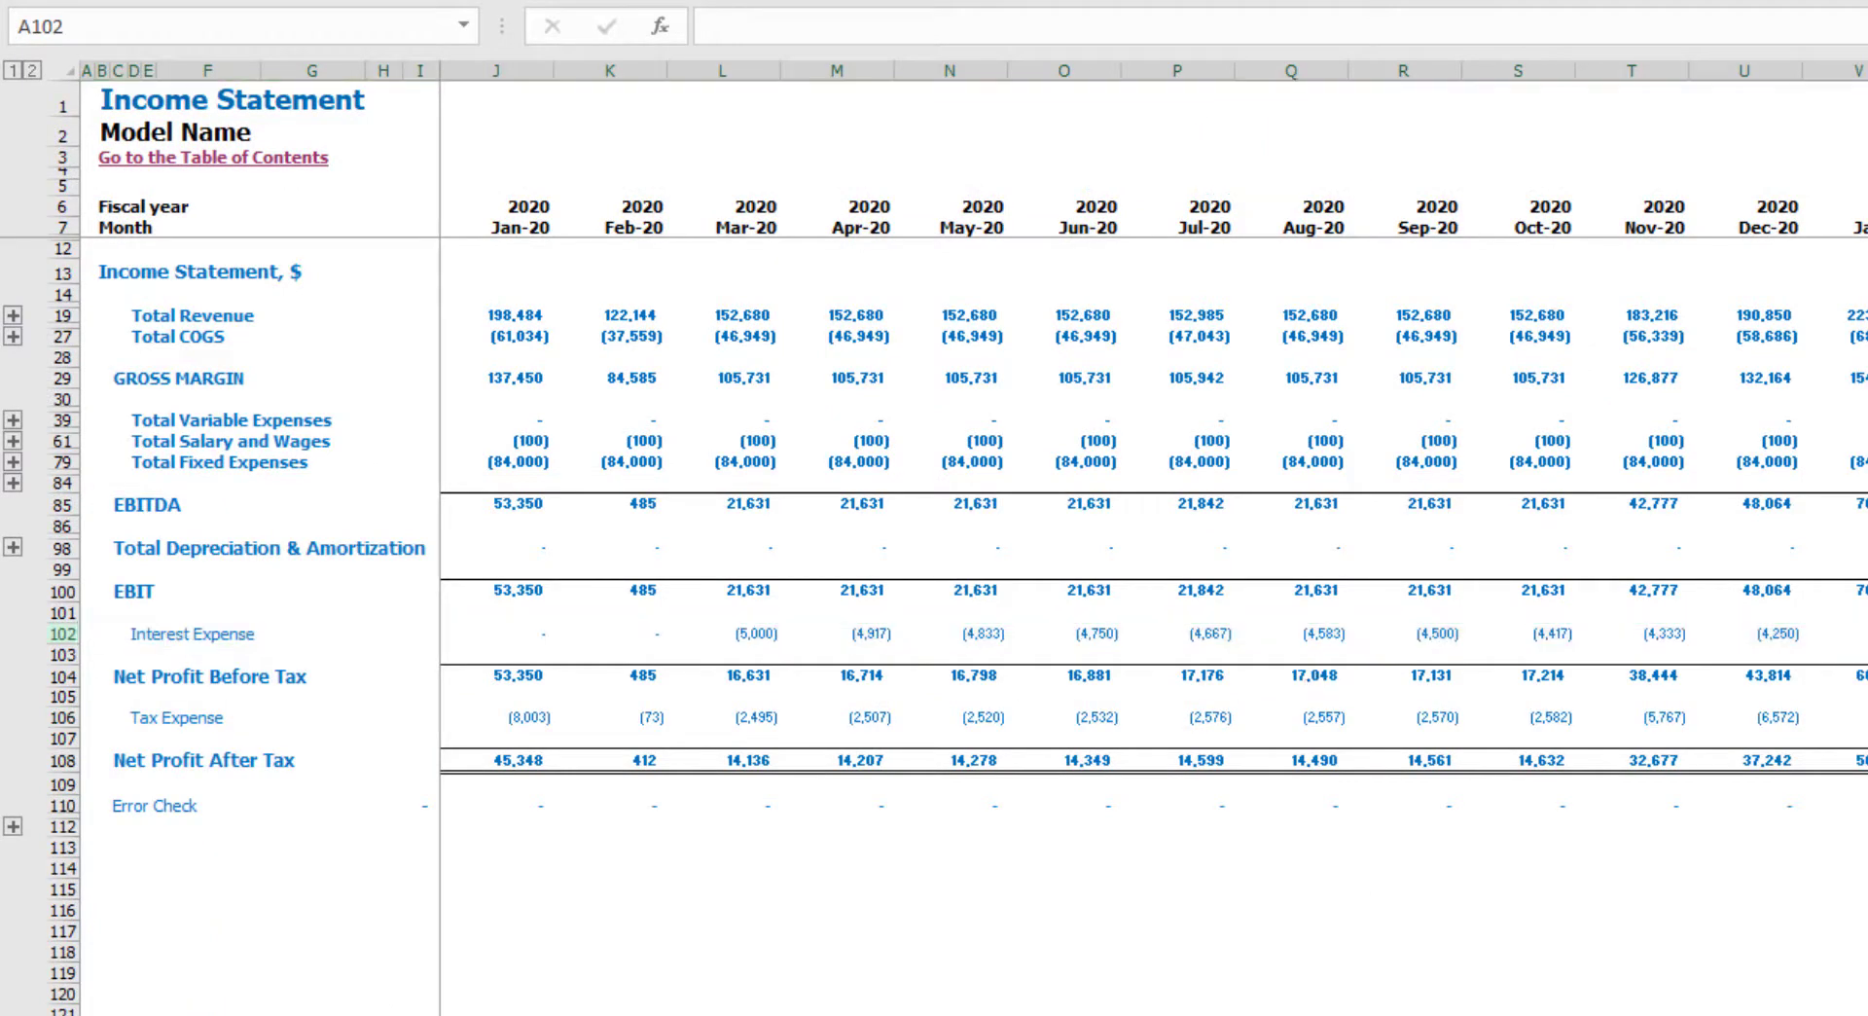
# Step: Check Interest Paid, Debt Drawdowns and Debt Repayments in the cash flow statement and the Debt row in the balance sheet
pyautogui.hotkey('ctrl', 'pagedown')
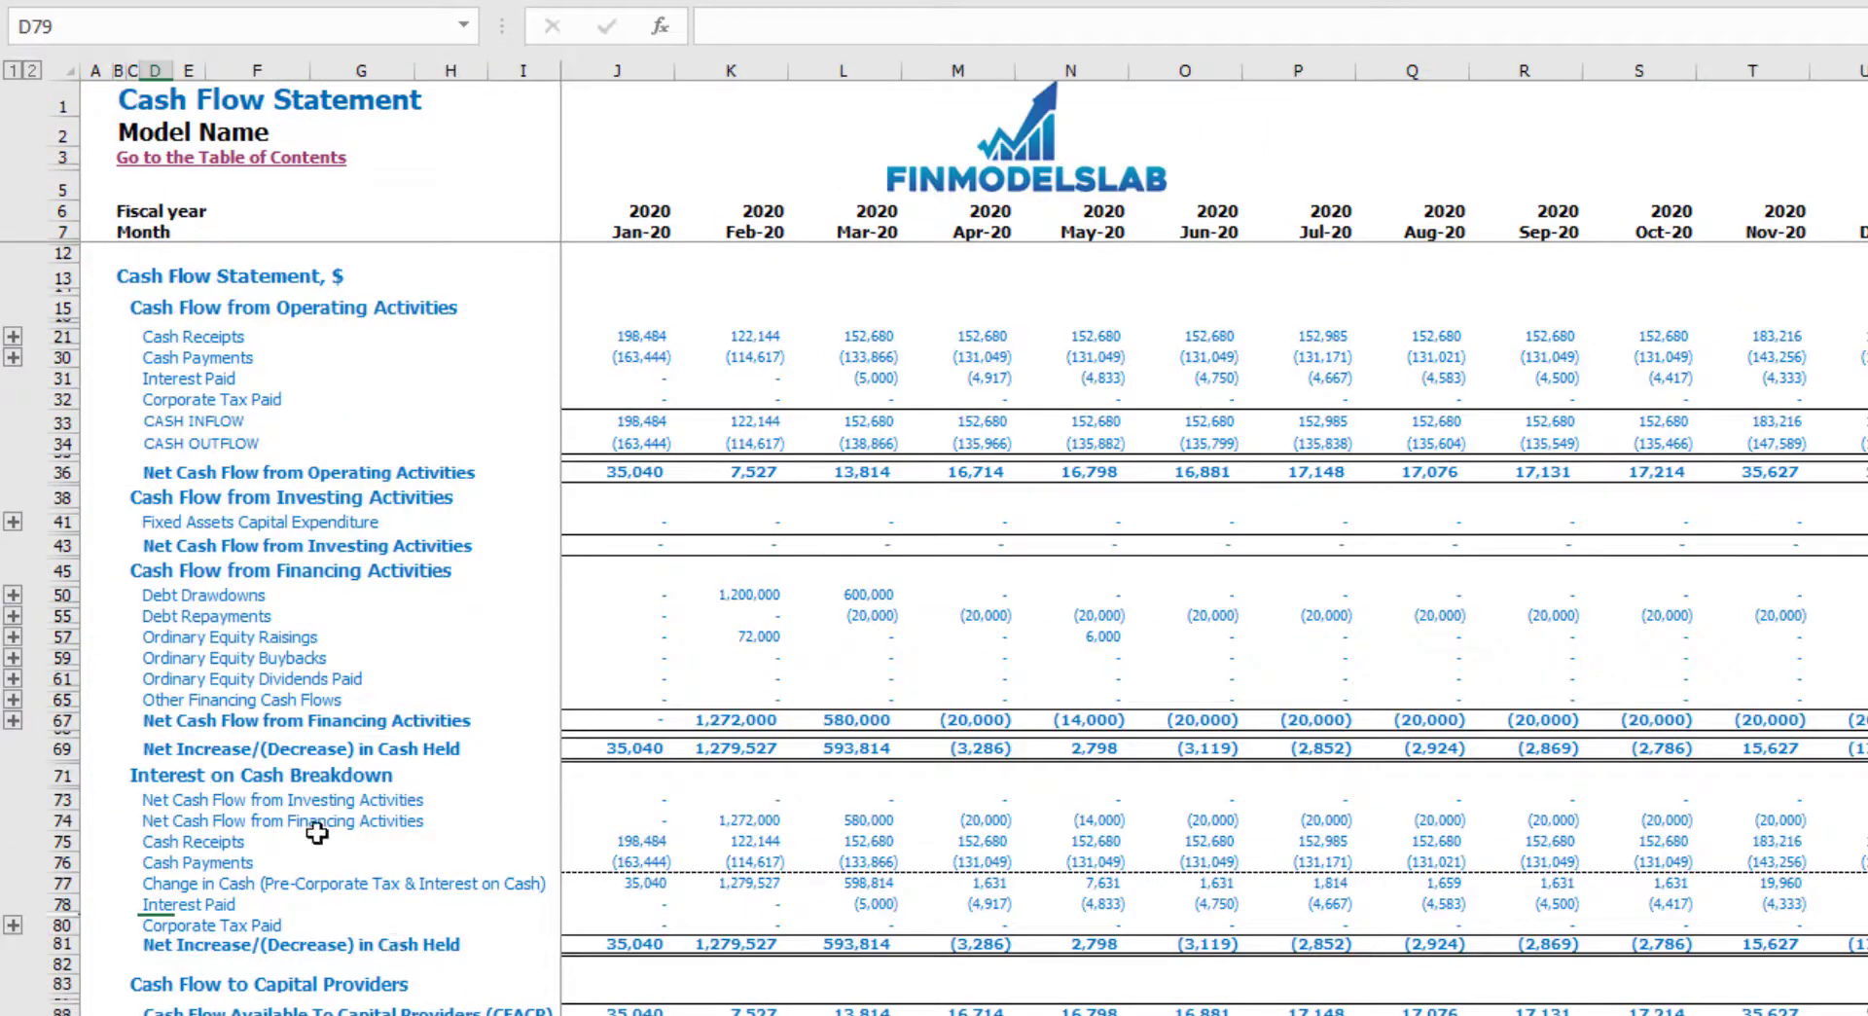
pyautogui.click(64, 379)
pyautogui.click(57, 595)
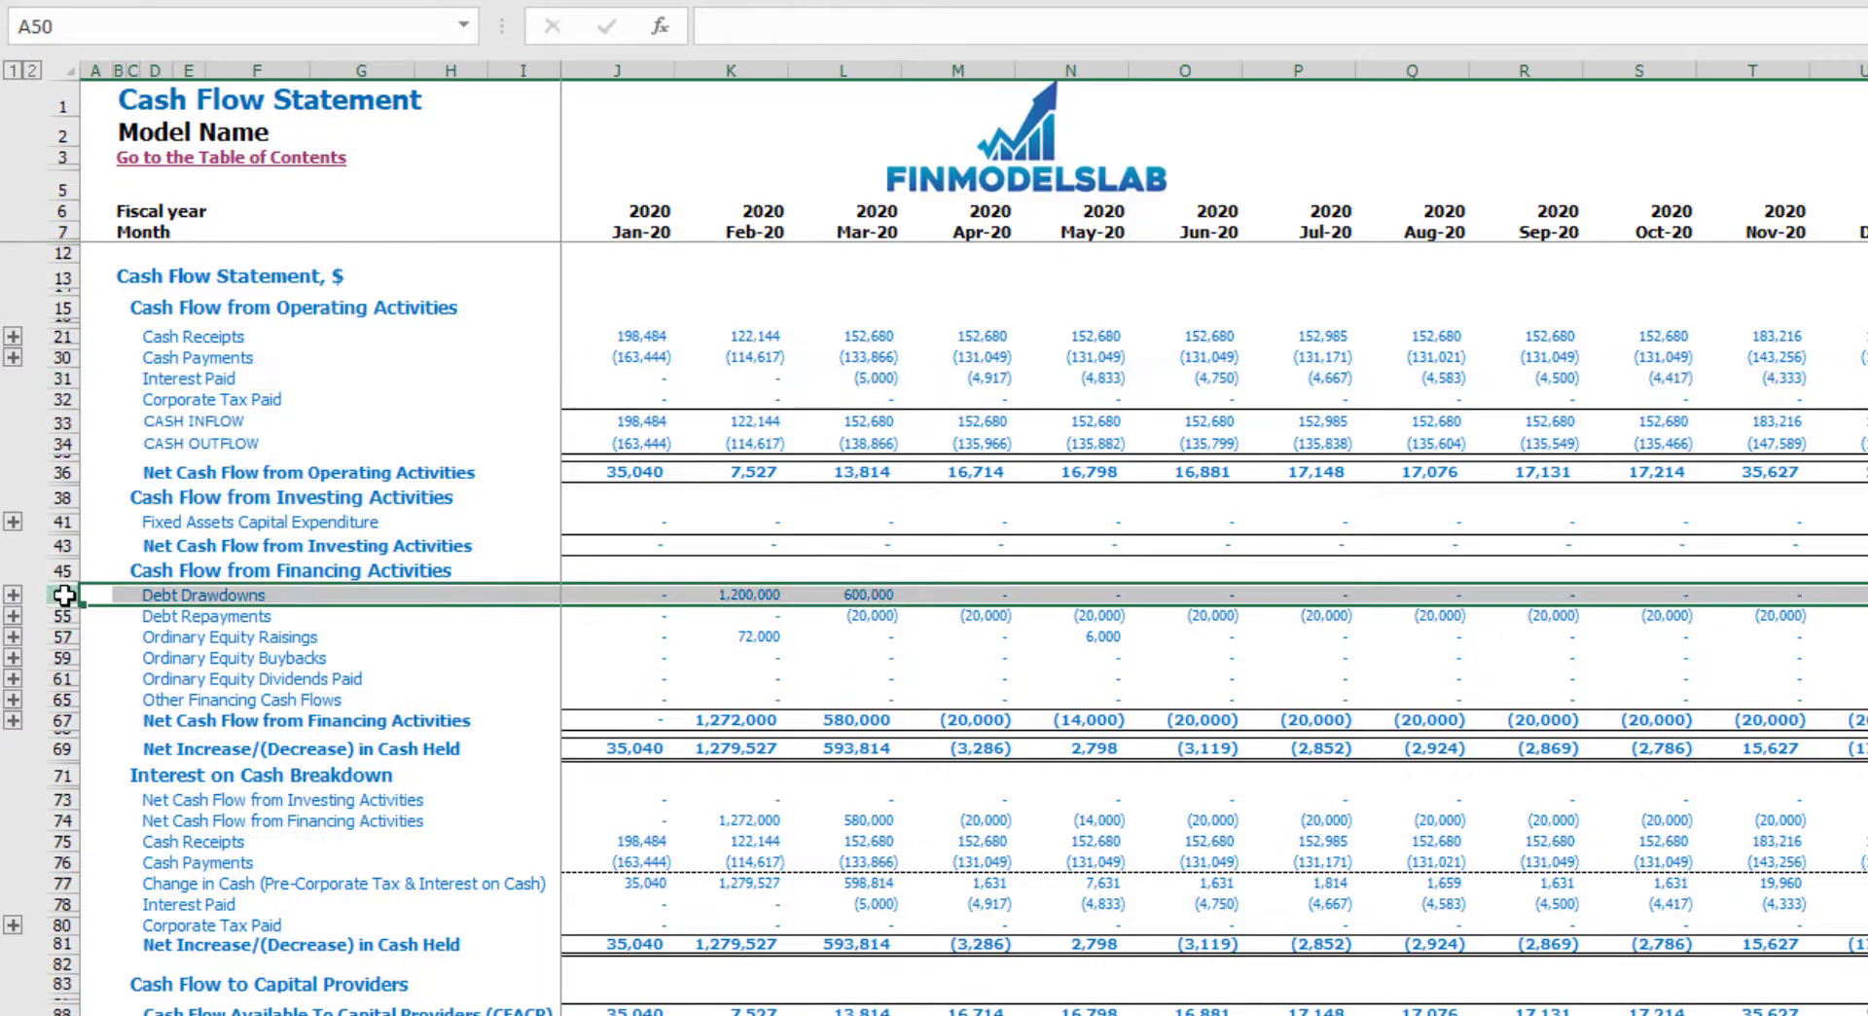
pyautogui.click(57, 617)
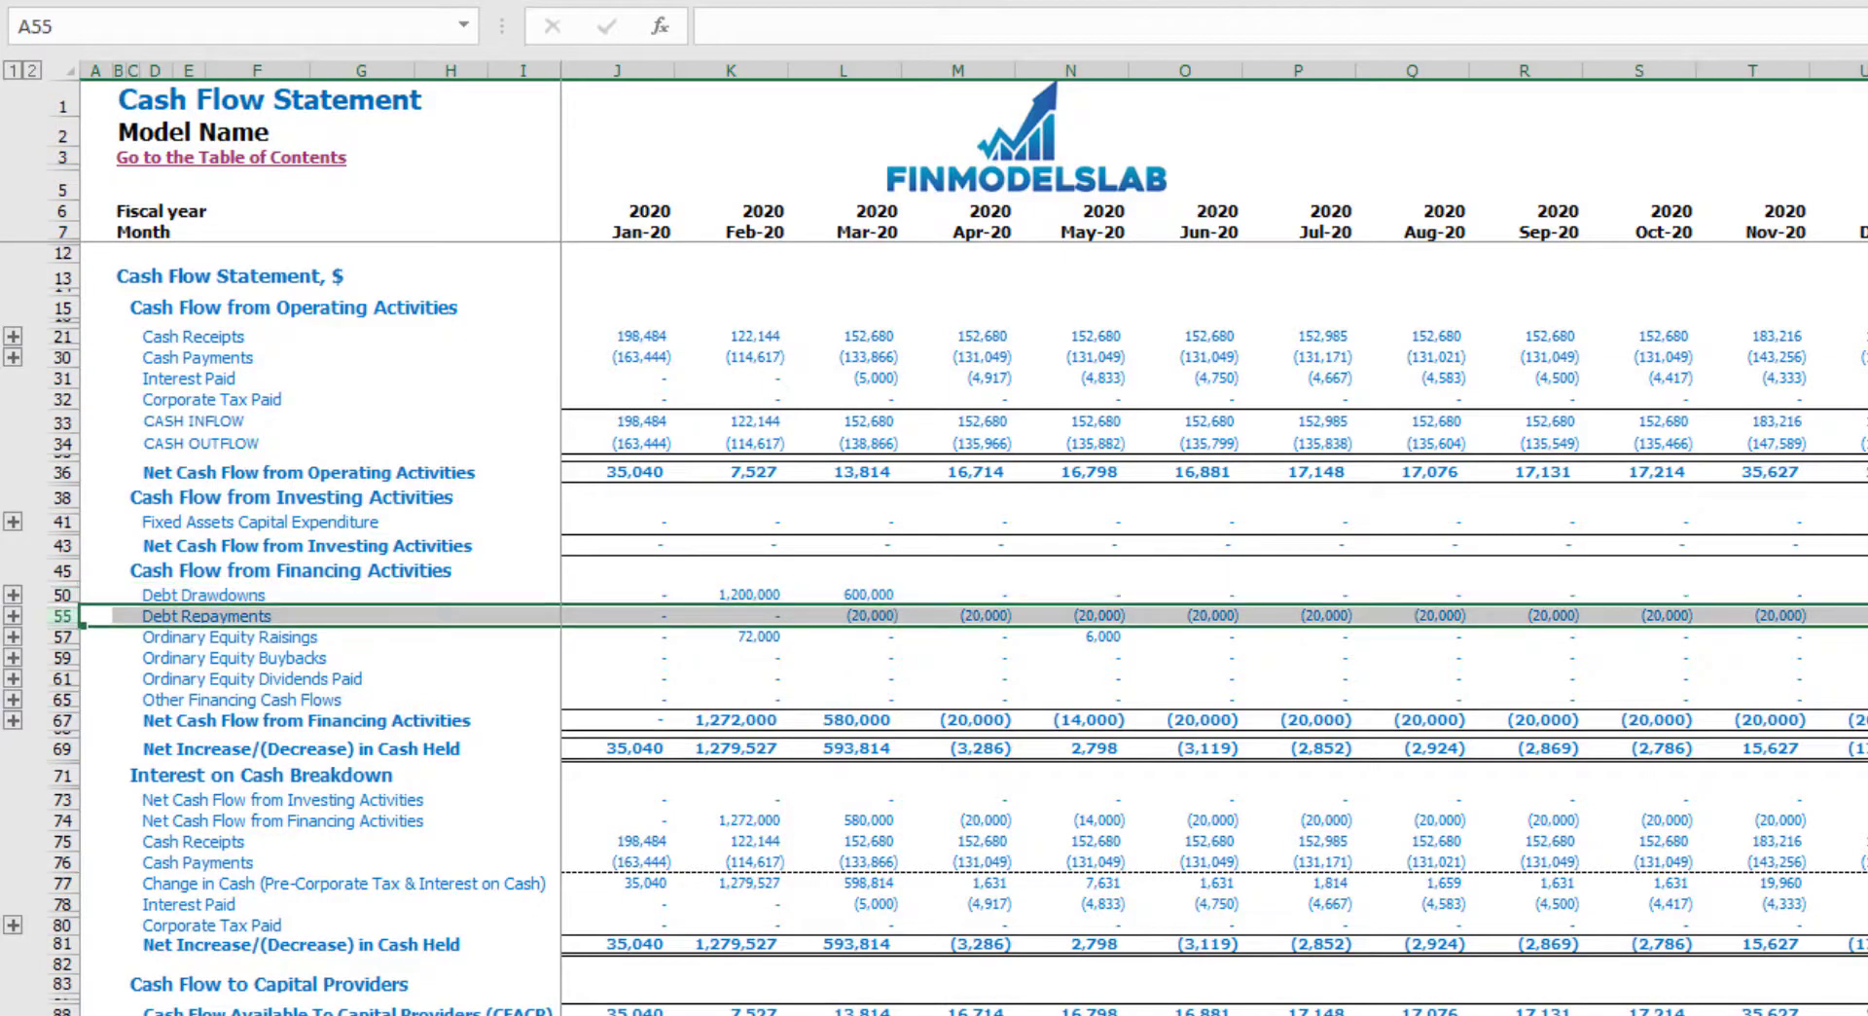
pyautogui.hotkey('ctrl', 'pagedown')
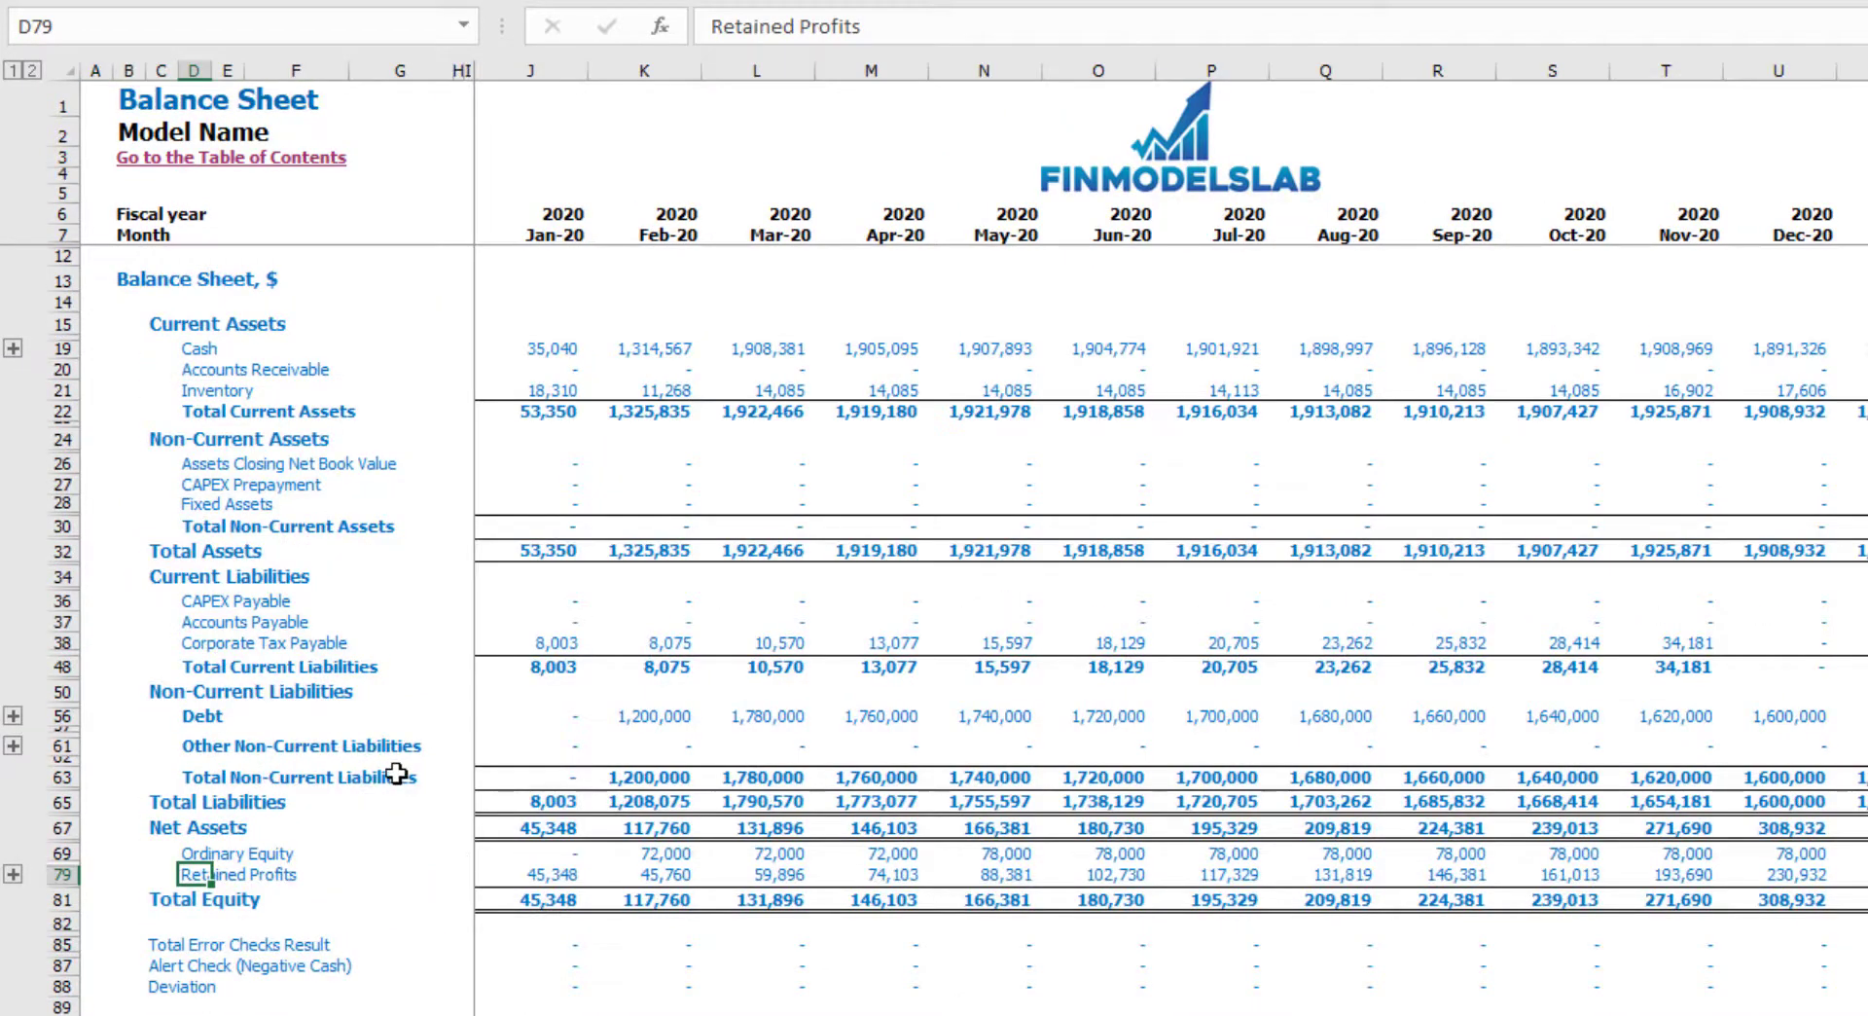
pyautogui.click(46, 715)
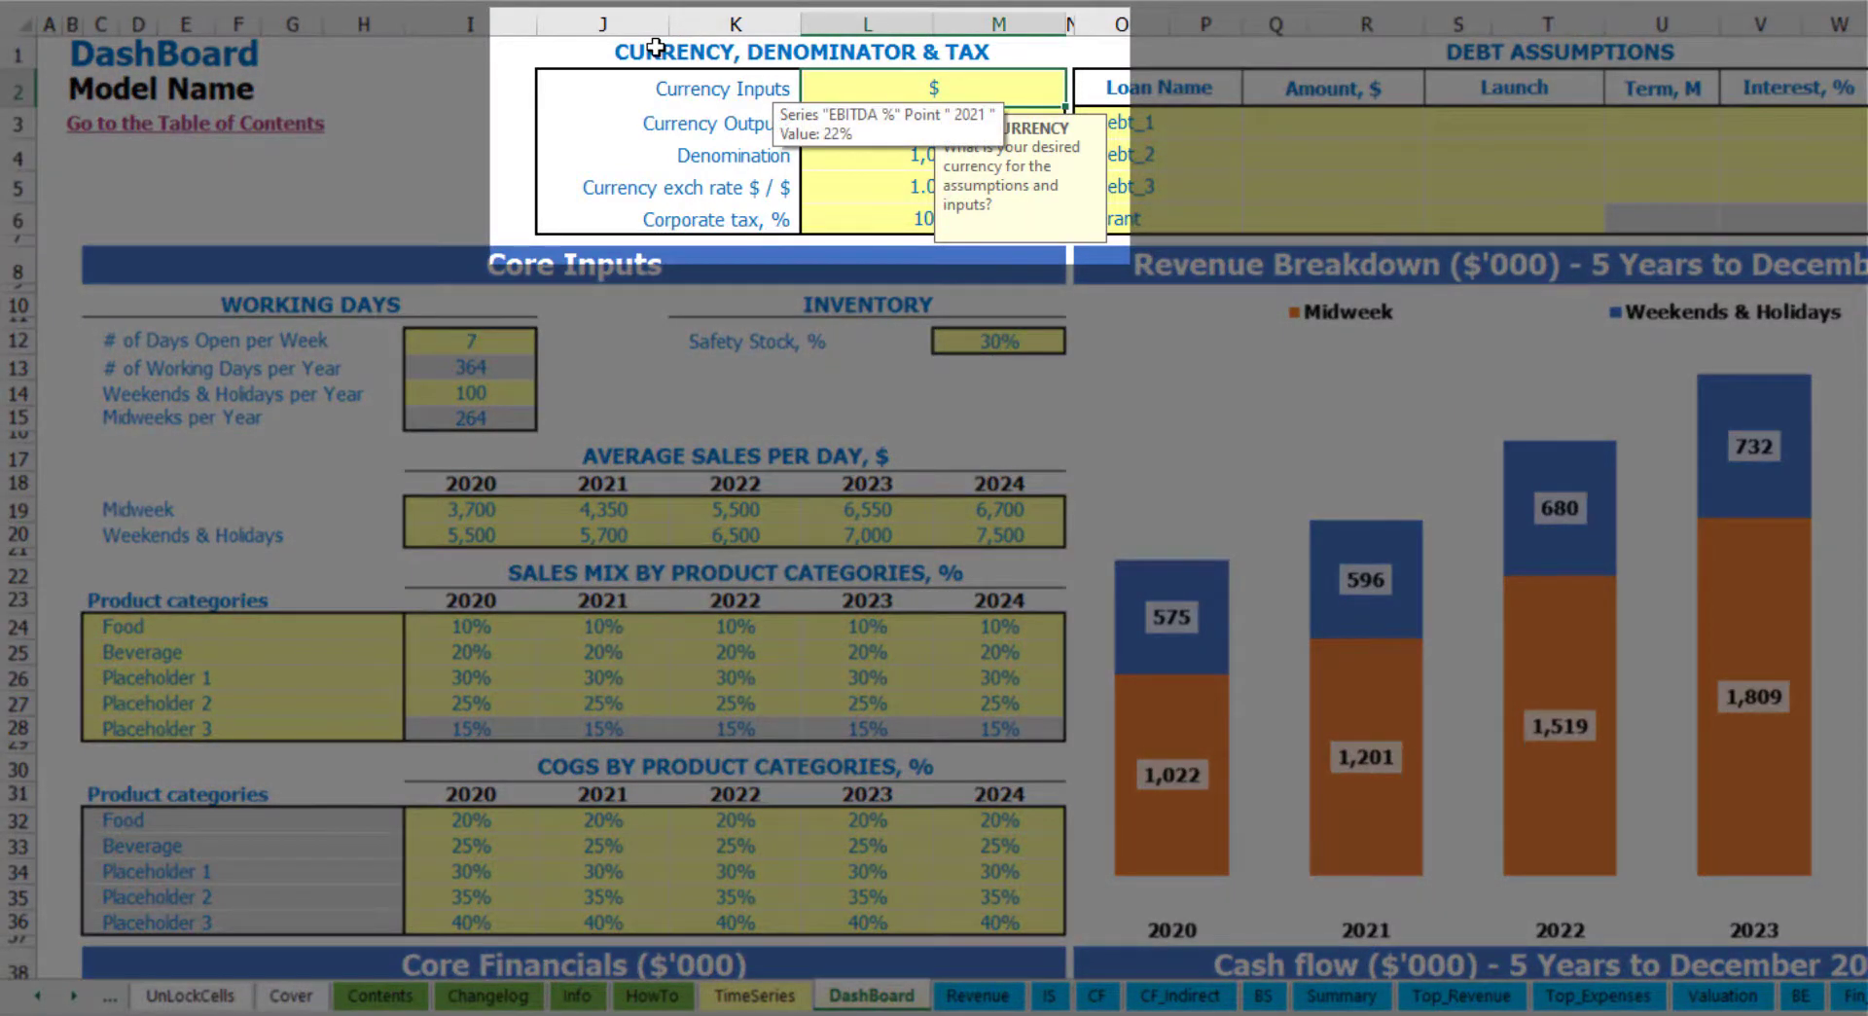
# Step: Look over the Currency Inputs and Currency Outputs settings and their hints on the DashBoard sheet
pyautogui.click(439, 101)
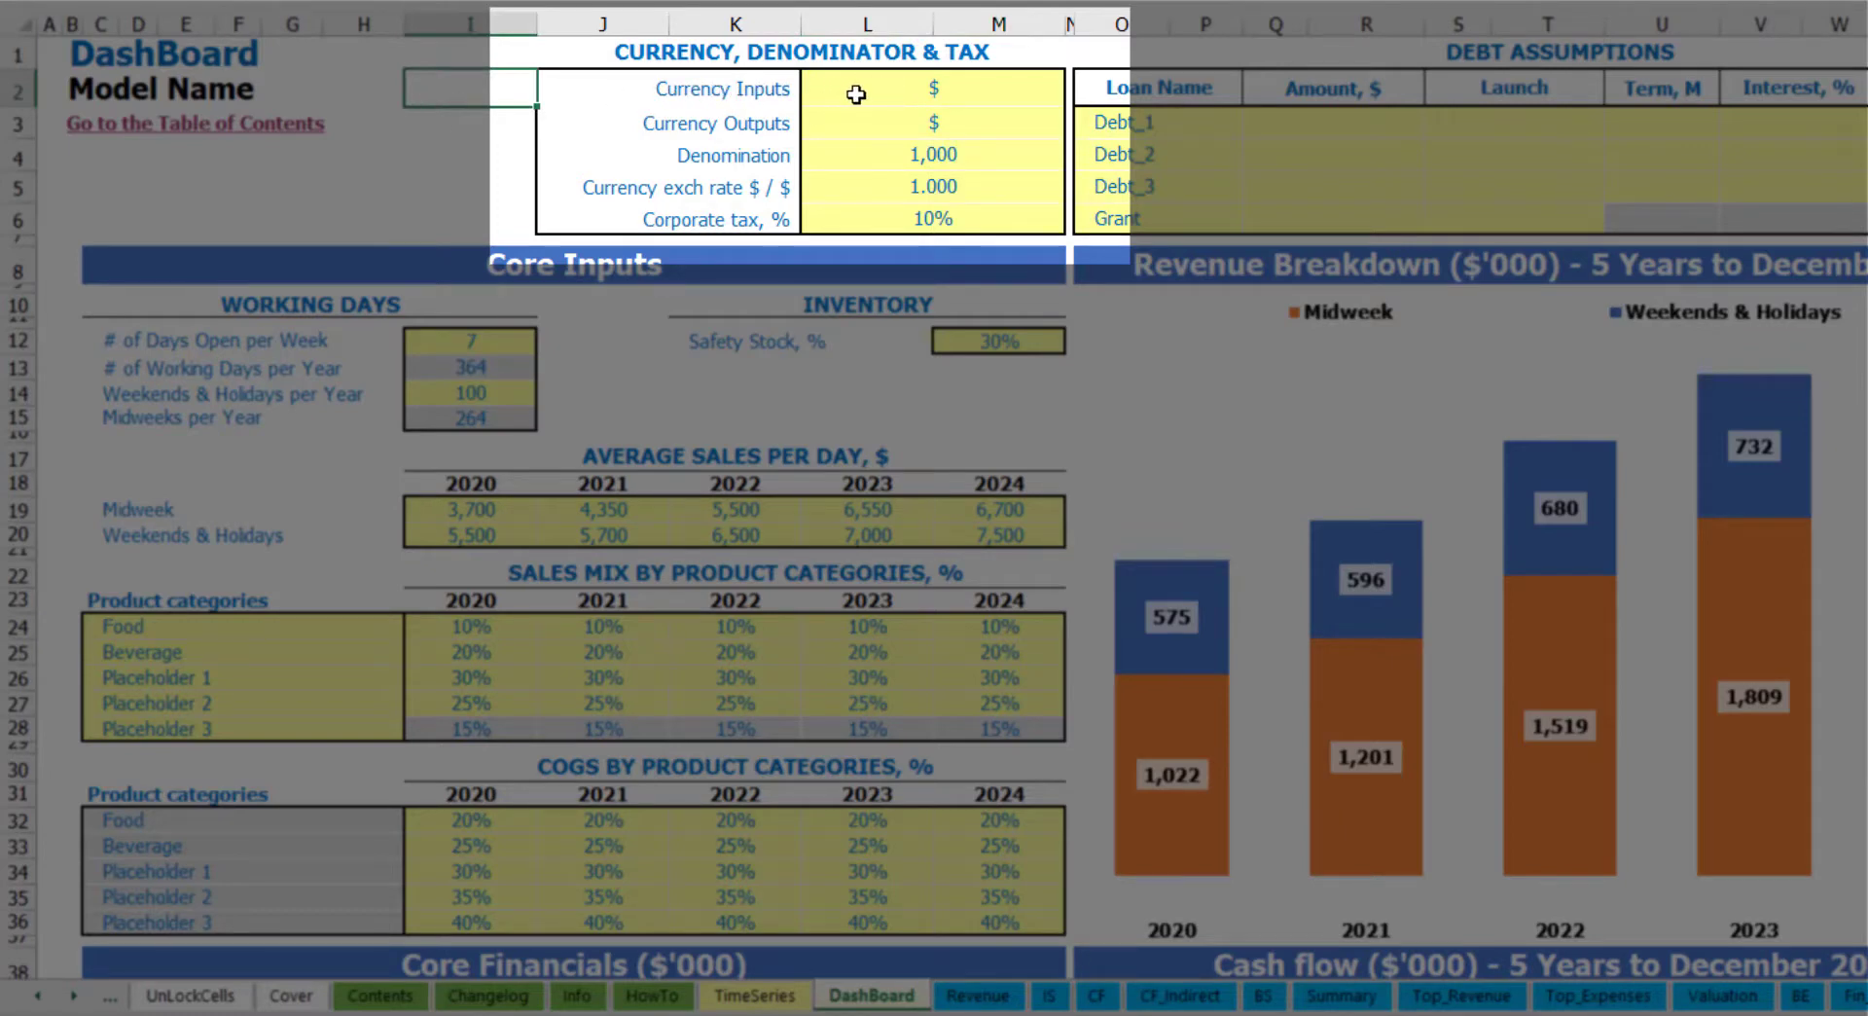
pyautogui.click(897, 92)
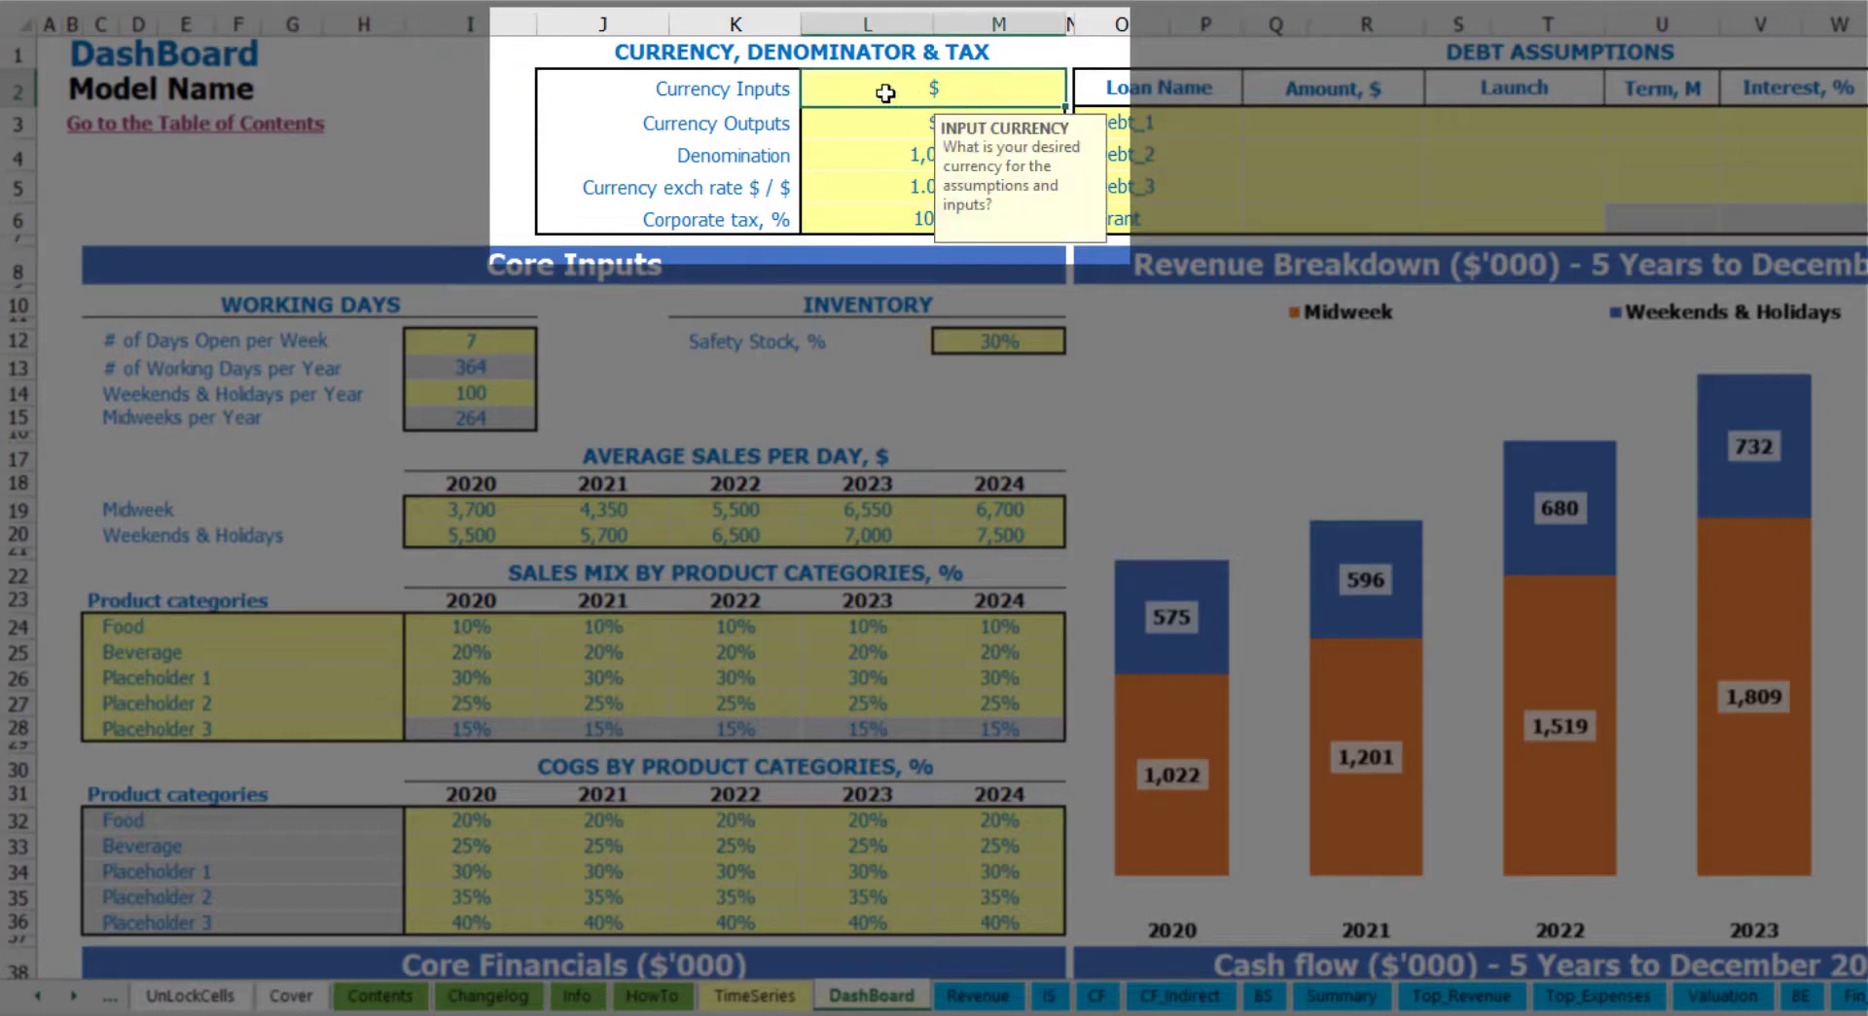
pyautogui.click(846, 124)
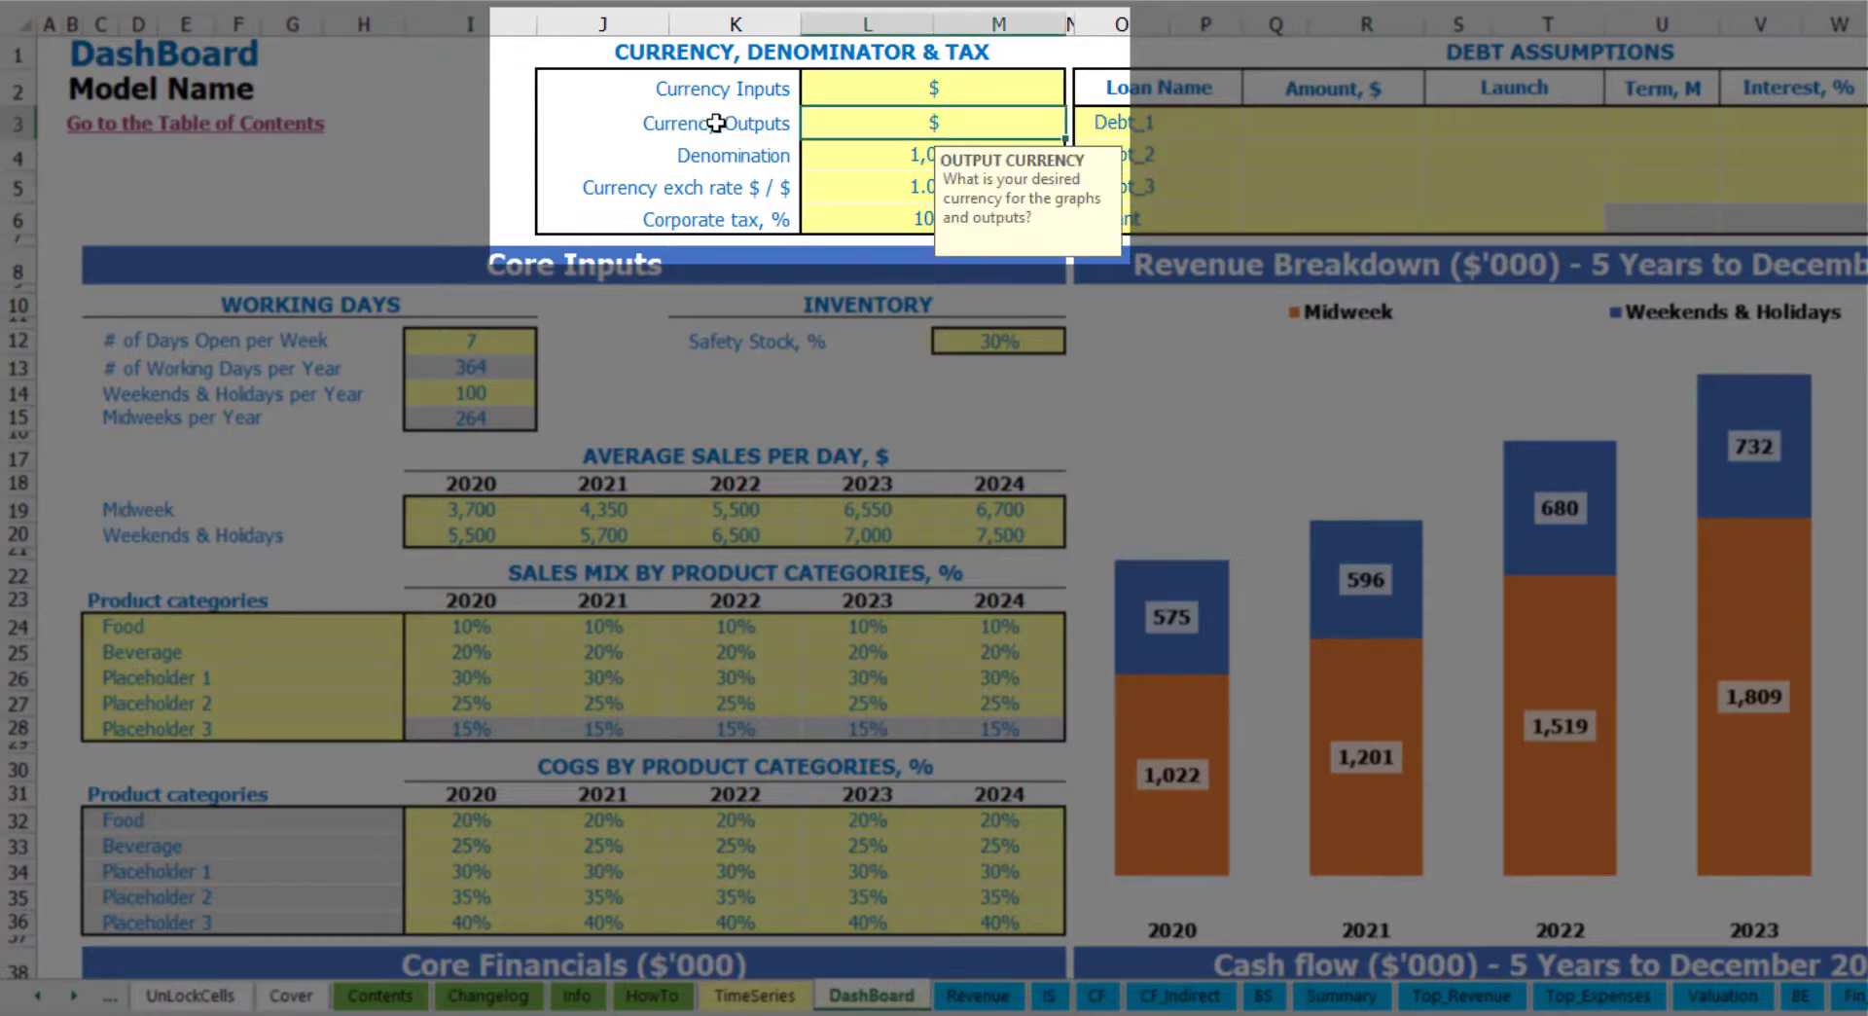
pyautogui.click(878, 92)
pyautogui.click(874, 124)
# Step: Set the input currency to USD and the output currency to EUR
pyautogui.click(906, 90)
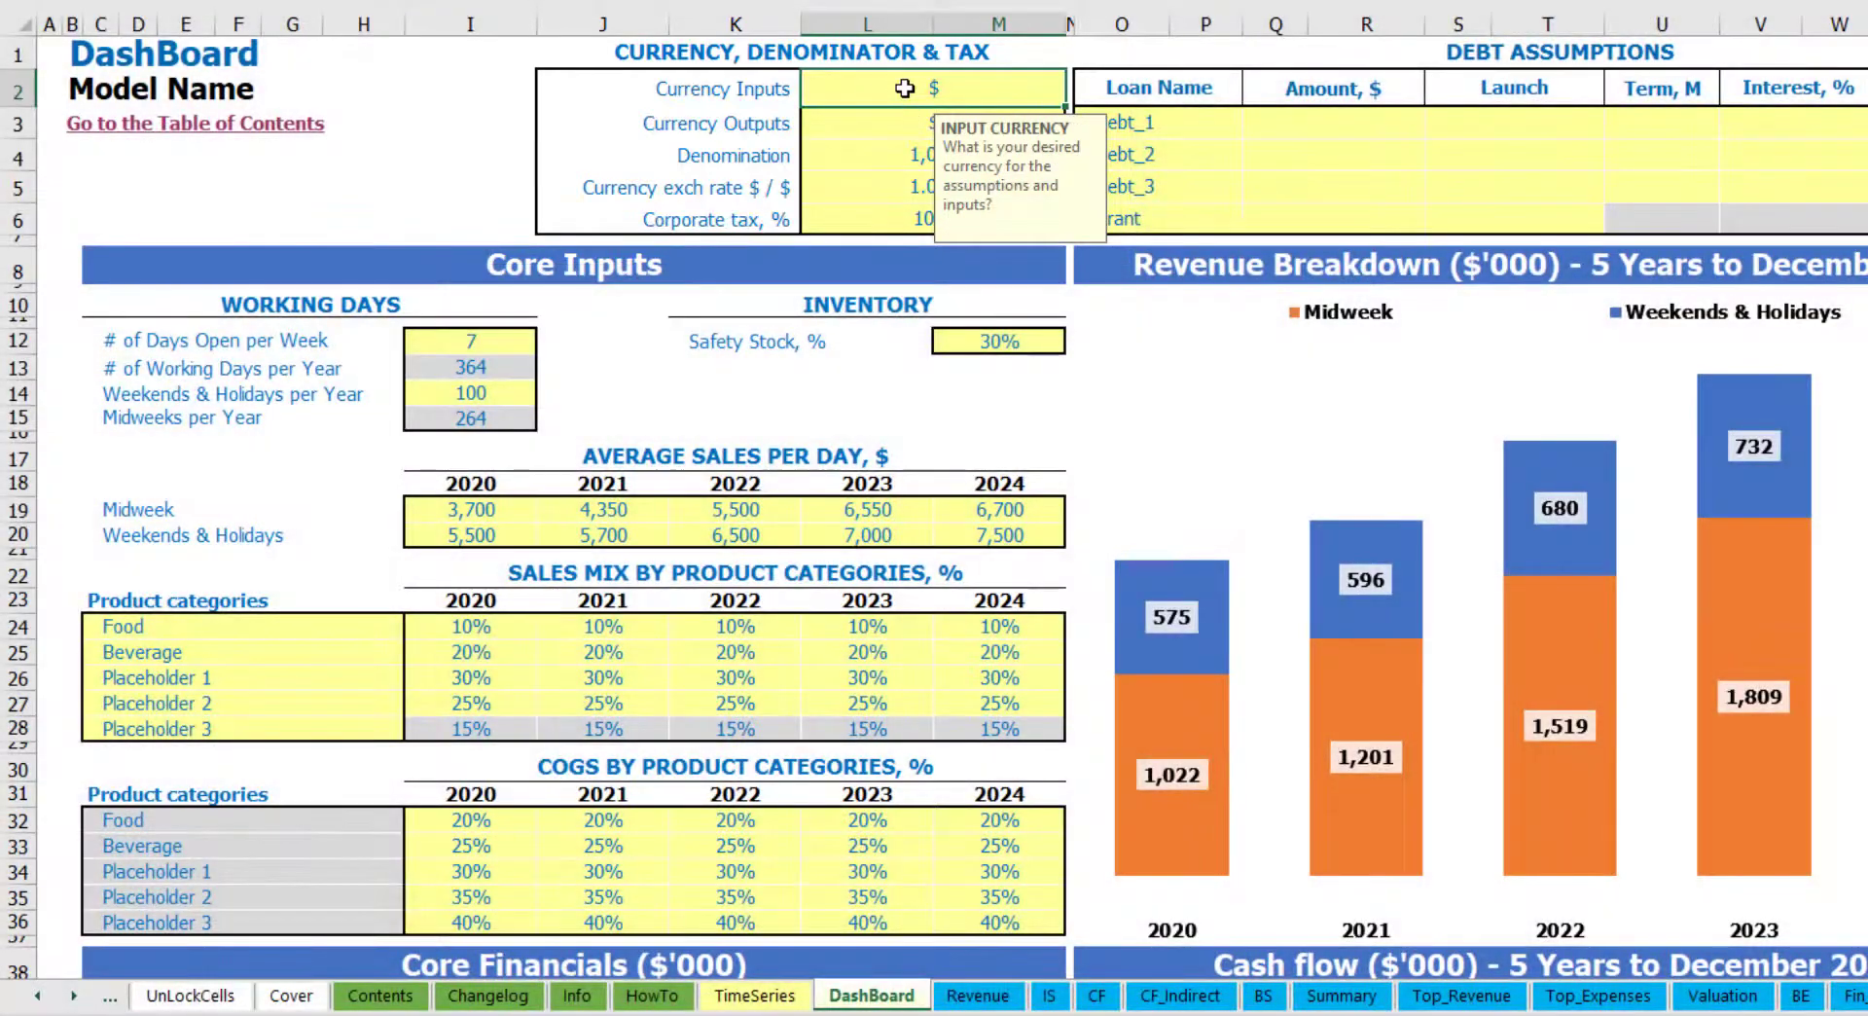
pyautogui.press('Return')
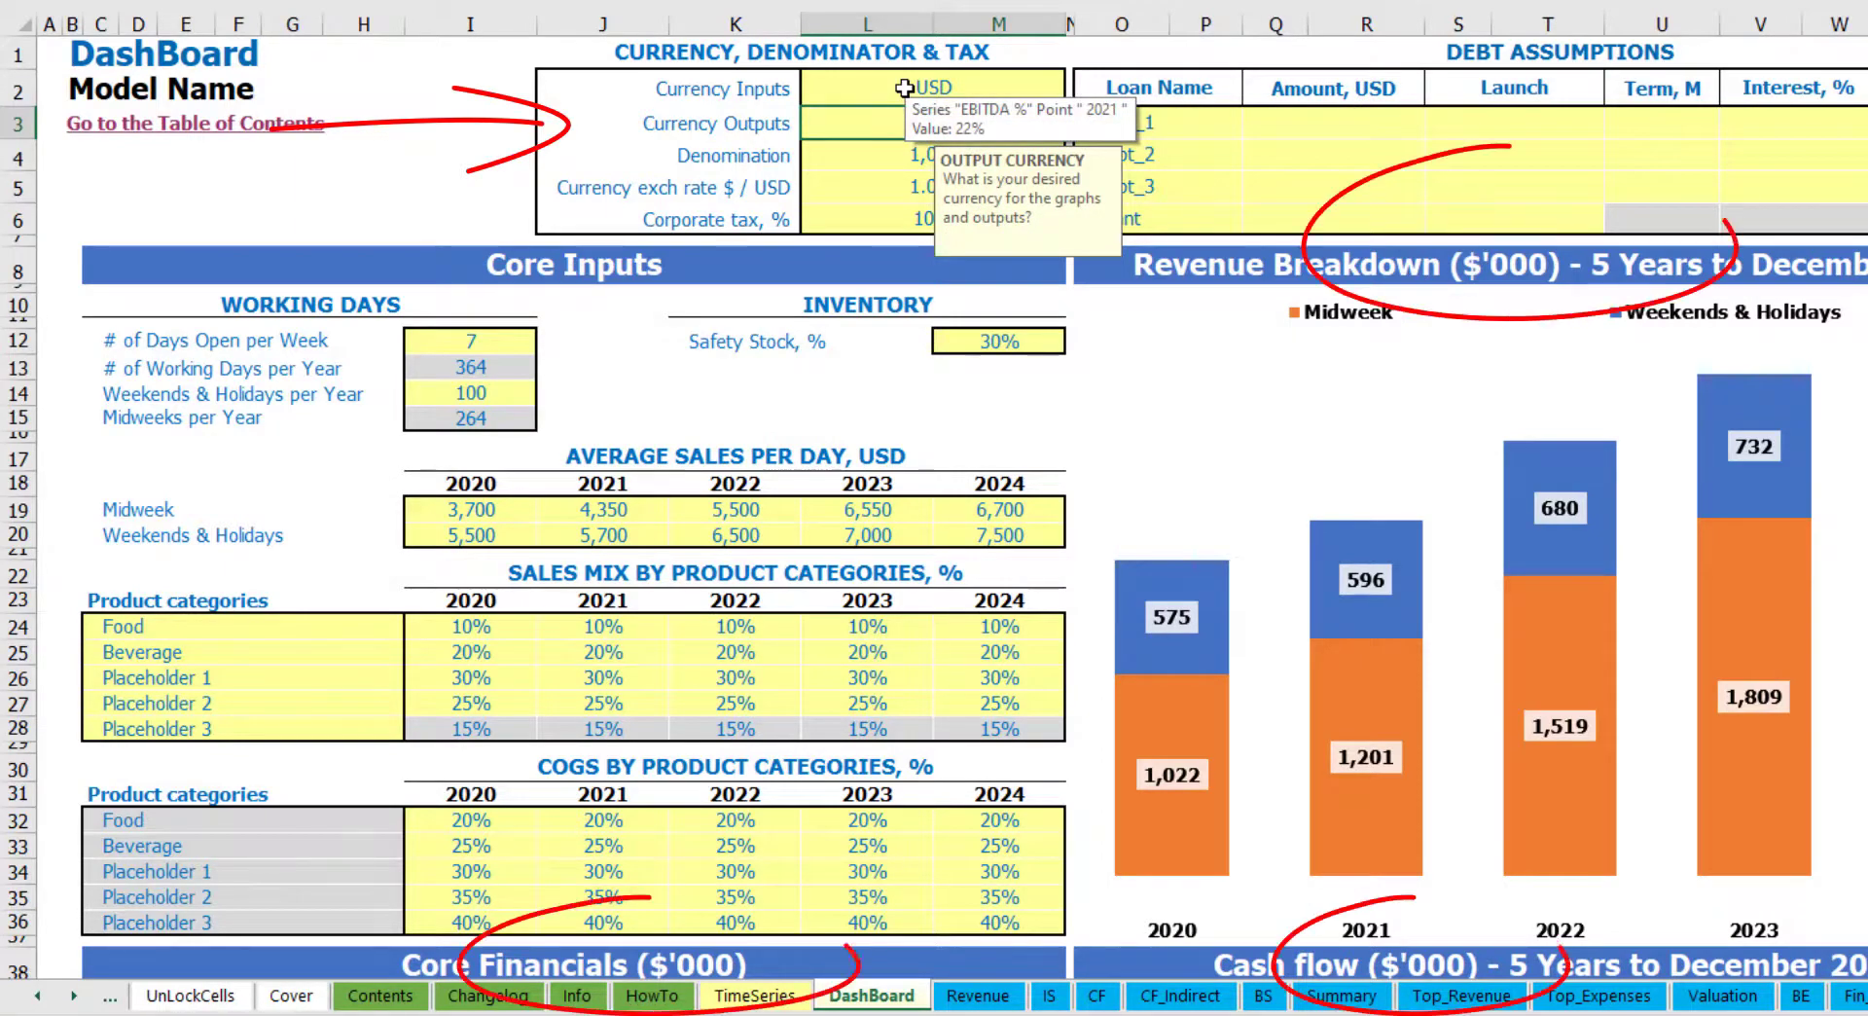
pyautogui.write('EUR')
pyautogui.press('Return')
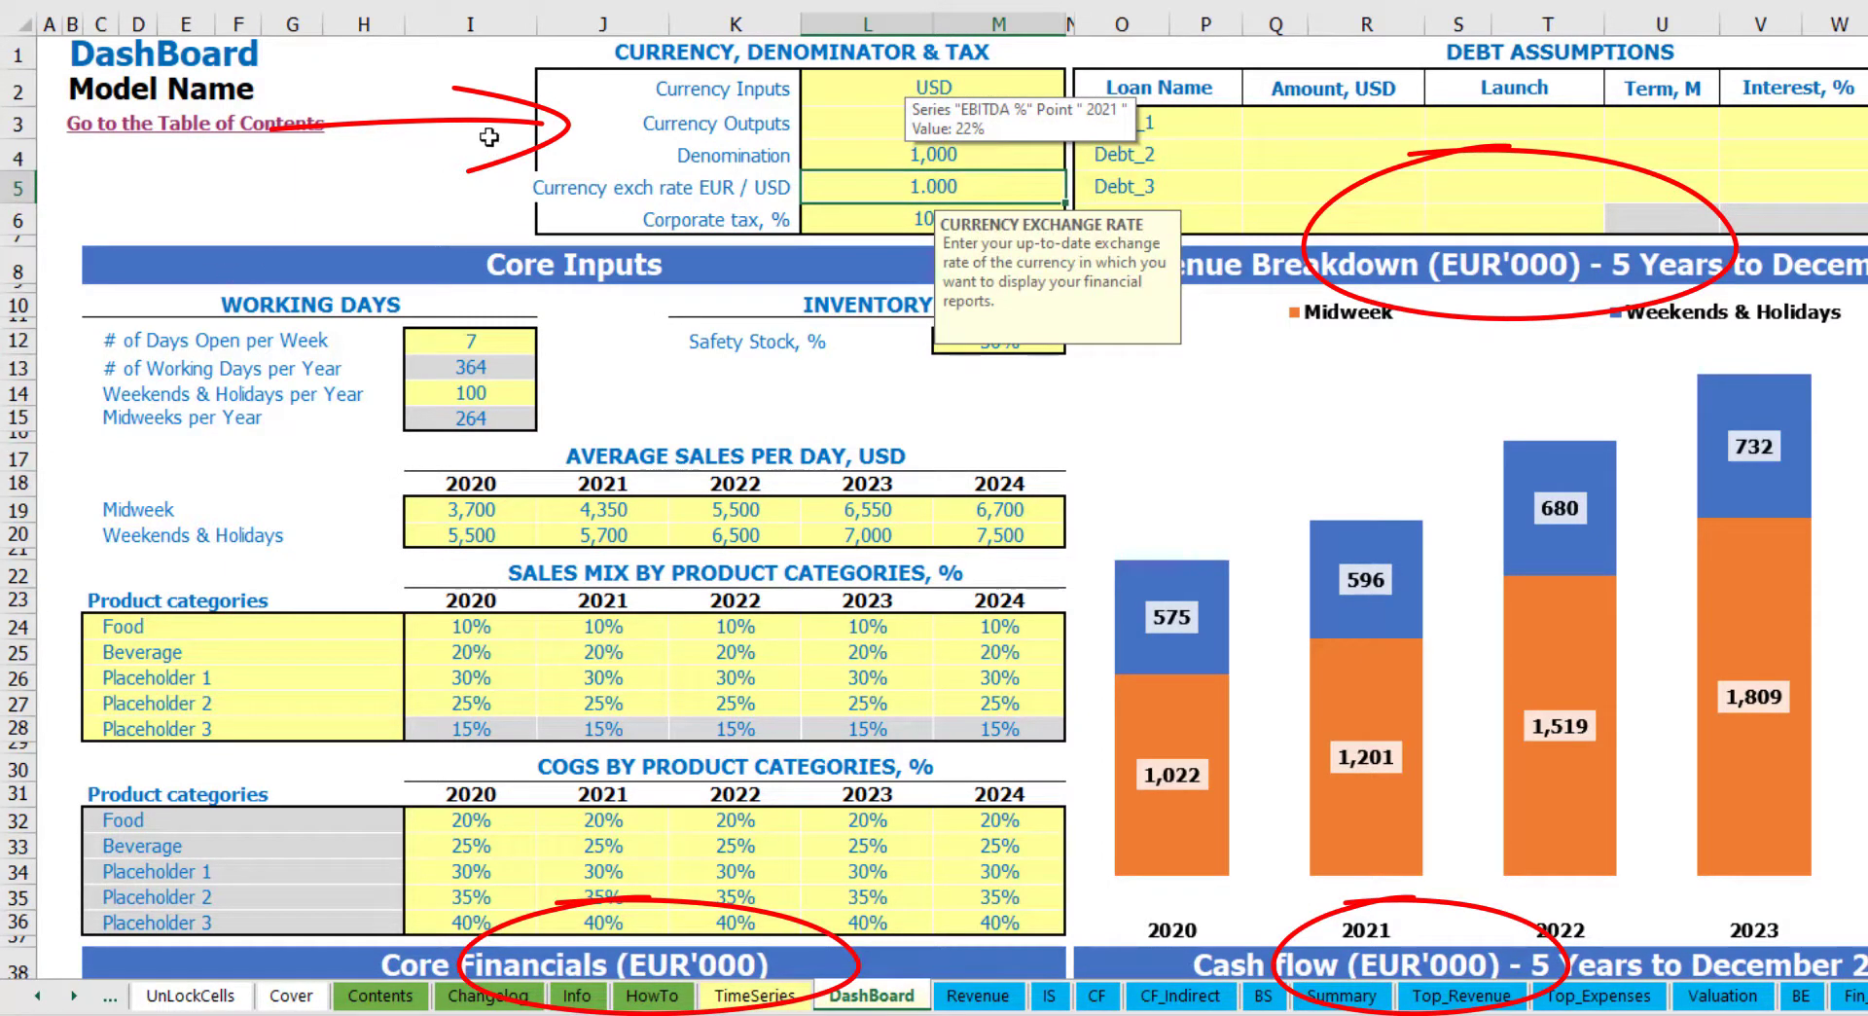
pyautogui.click(487, 132)
# Step: Set the EUR / USD currency exchange rate to 1.2
pyautogui.click(896, 186)
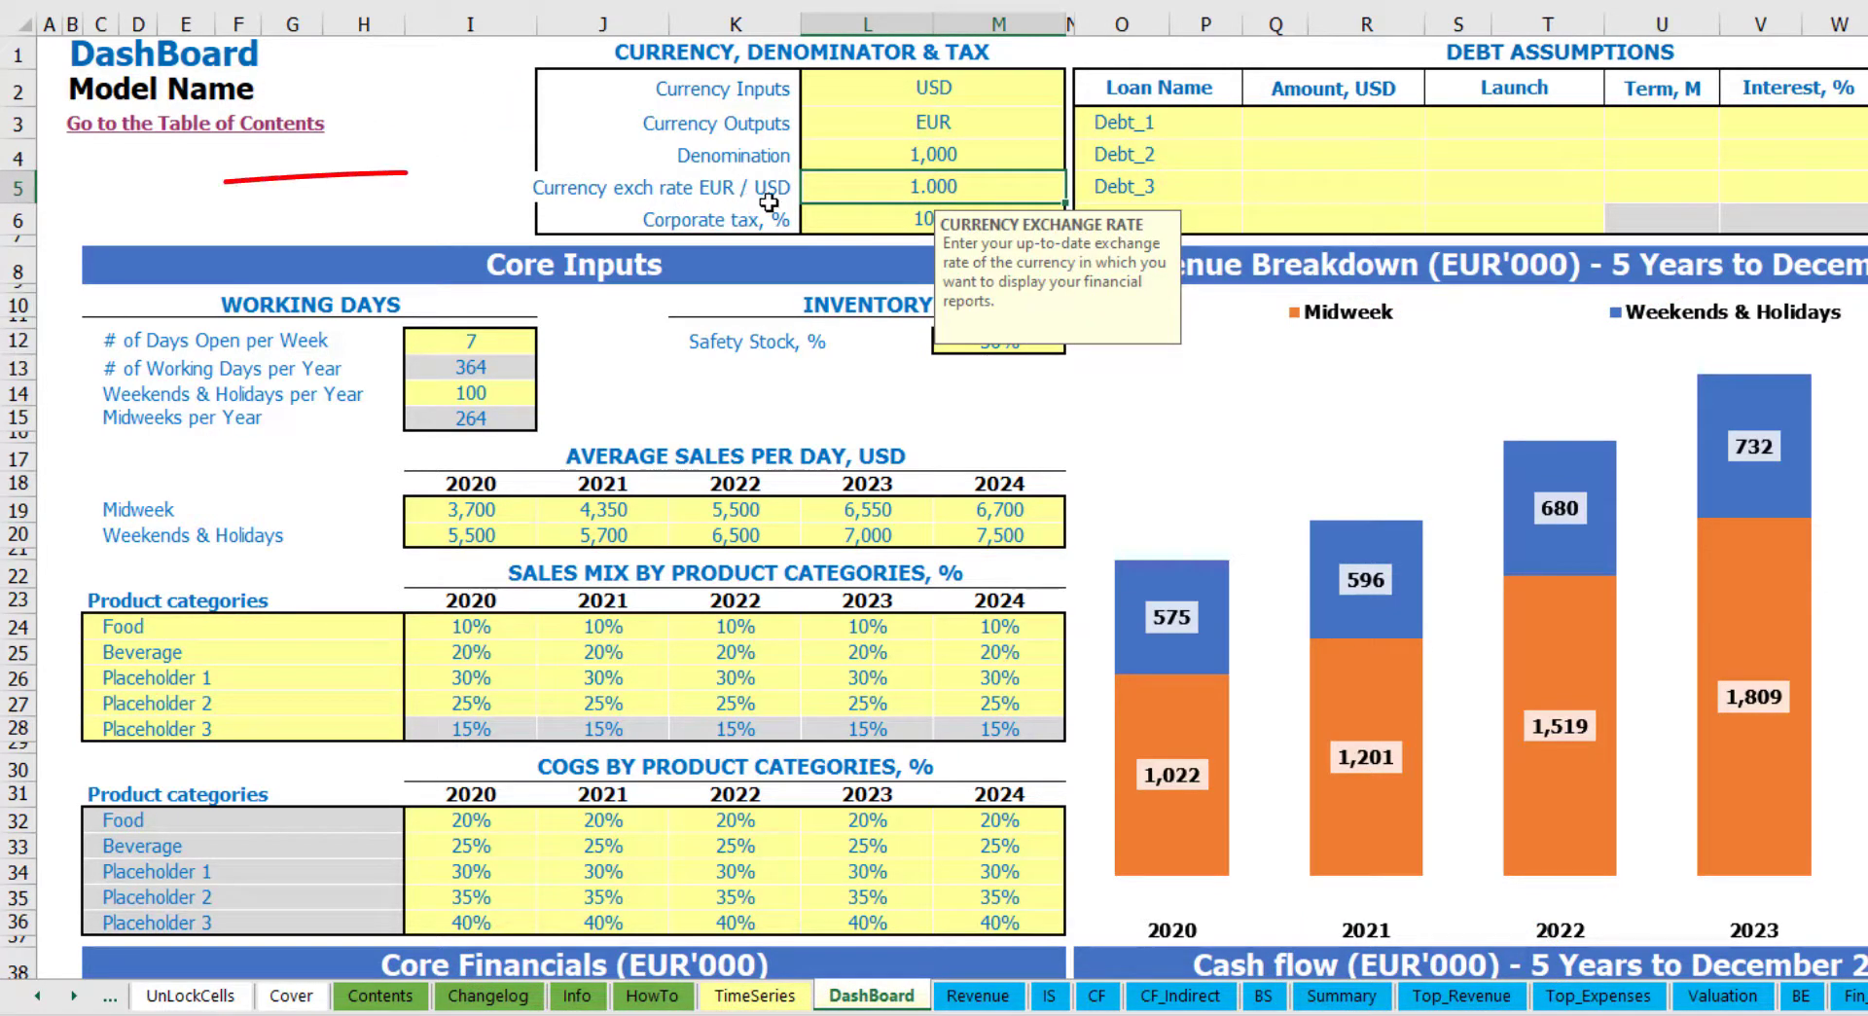
pyautogui.write('1.2')
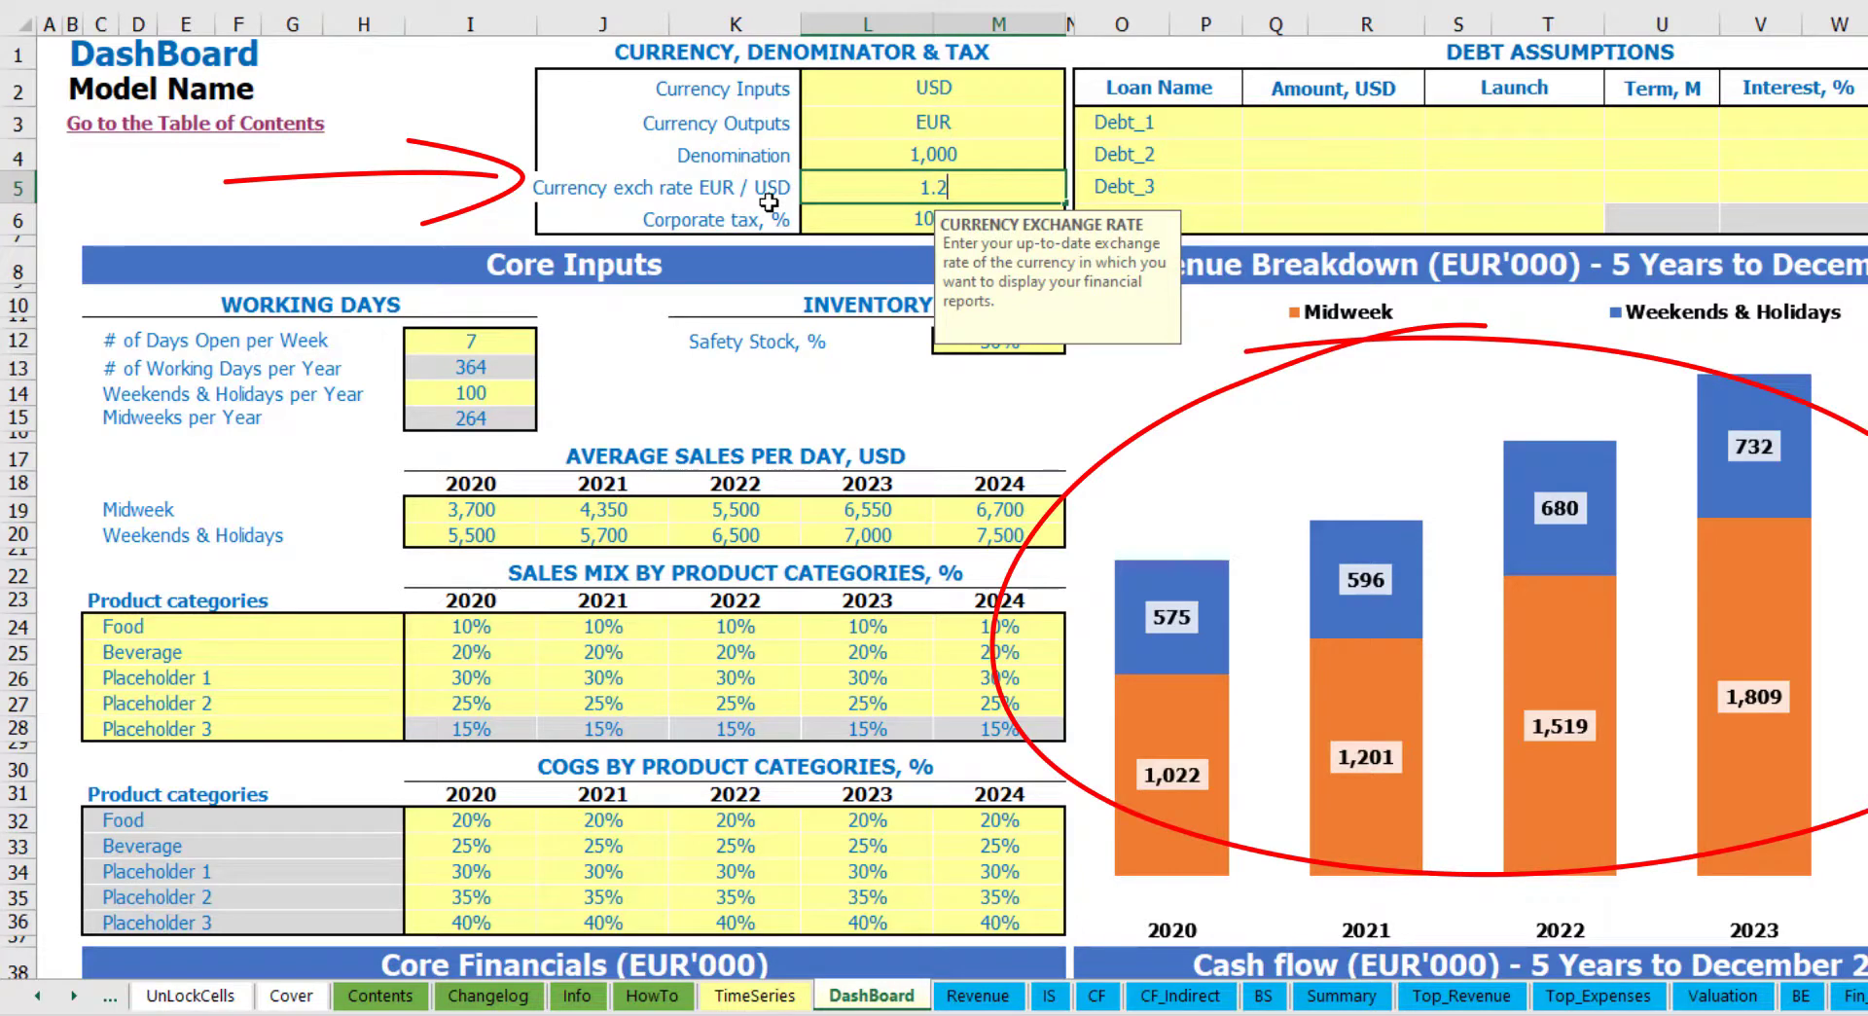
pyautogui.press('Return')
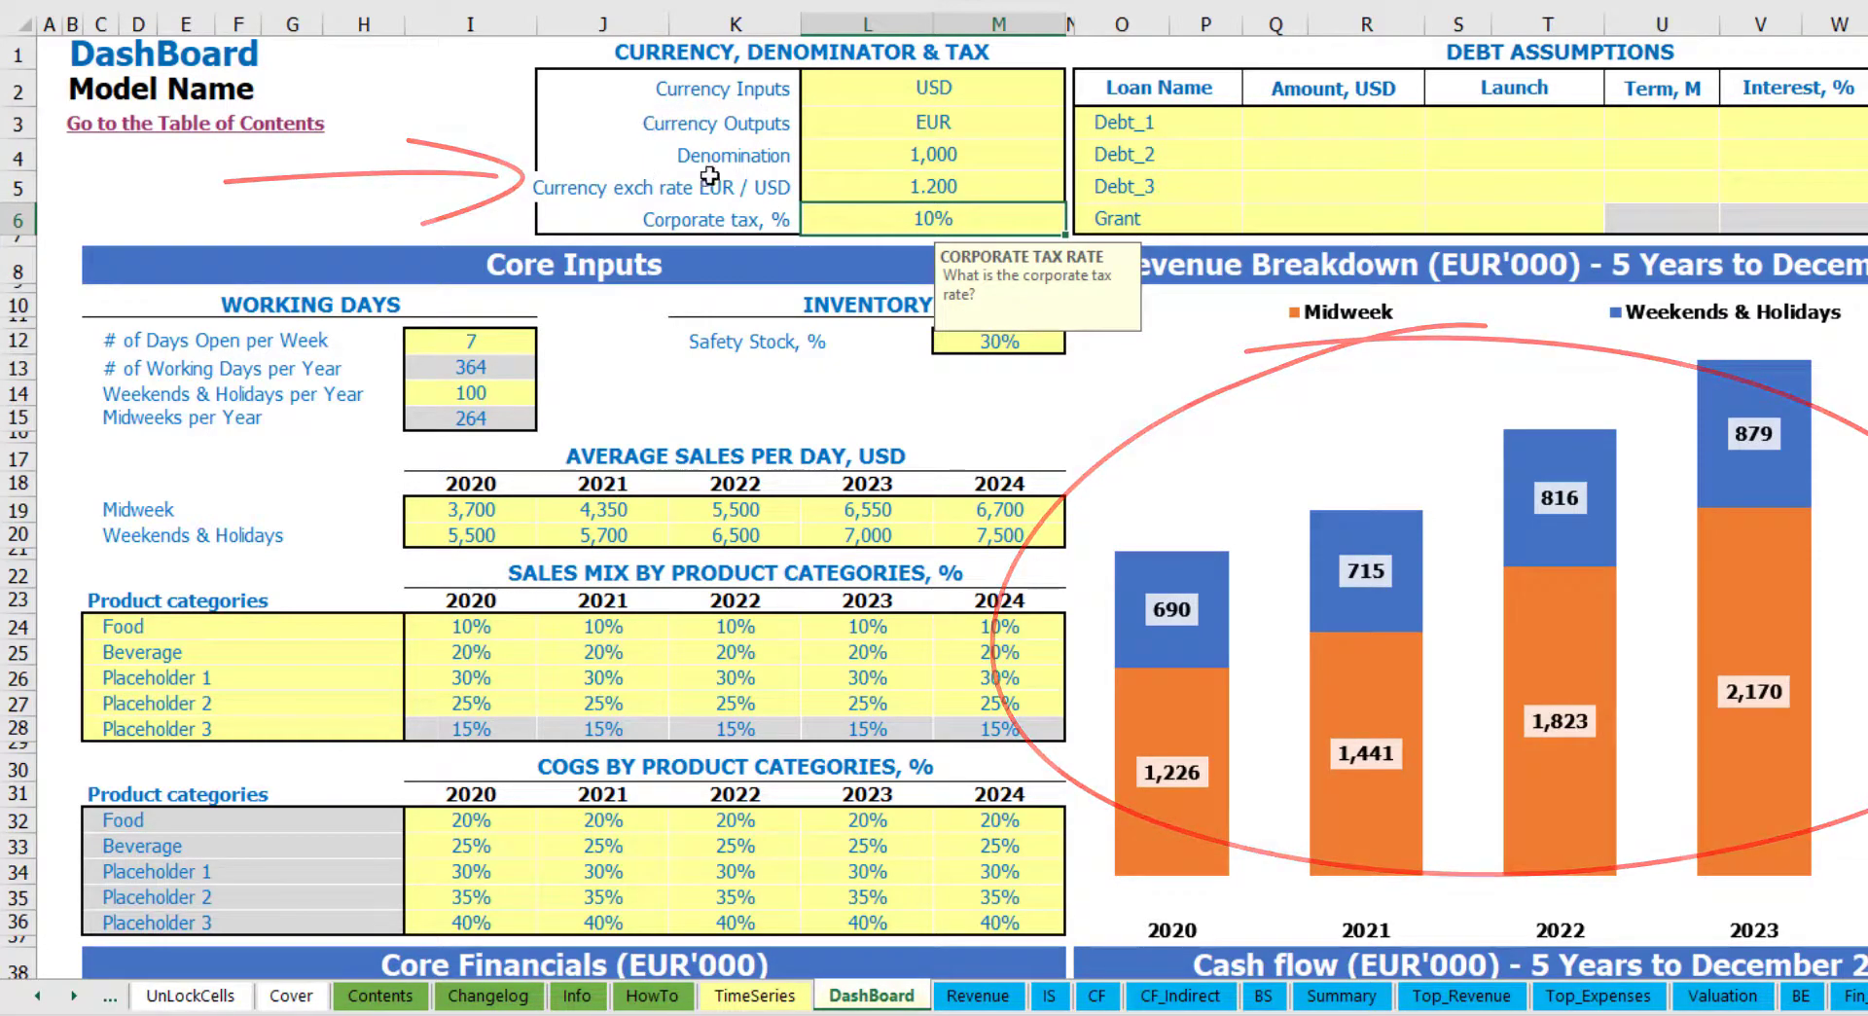
pyautogui.click(884, 84)
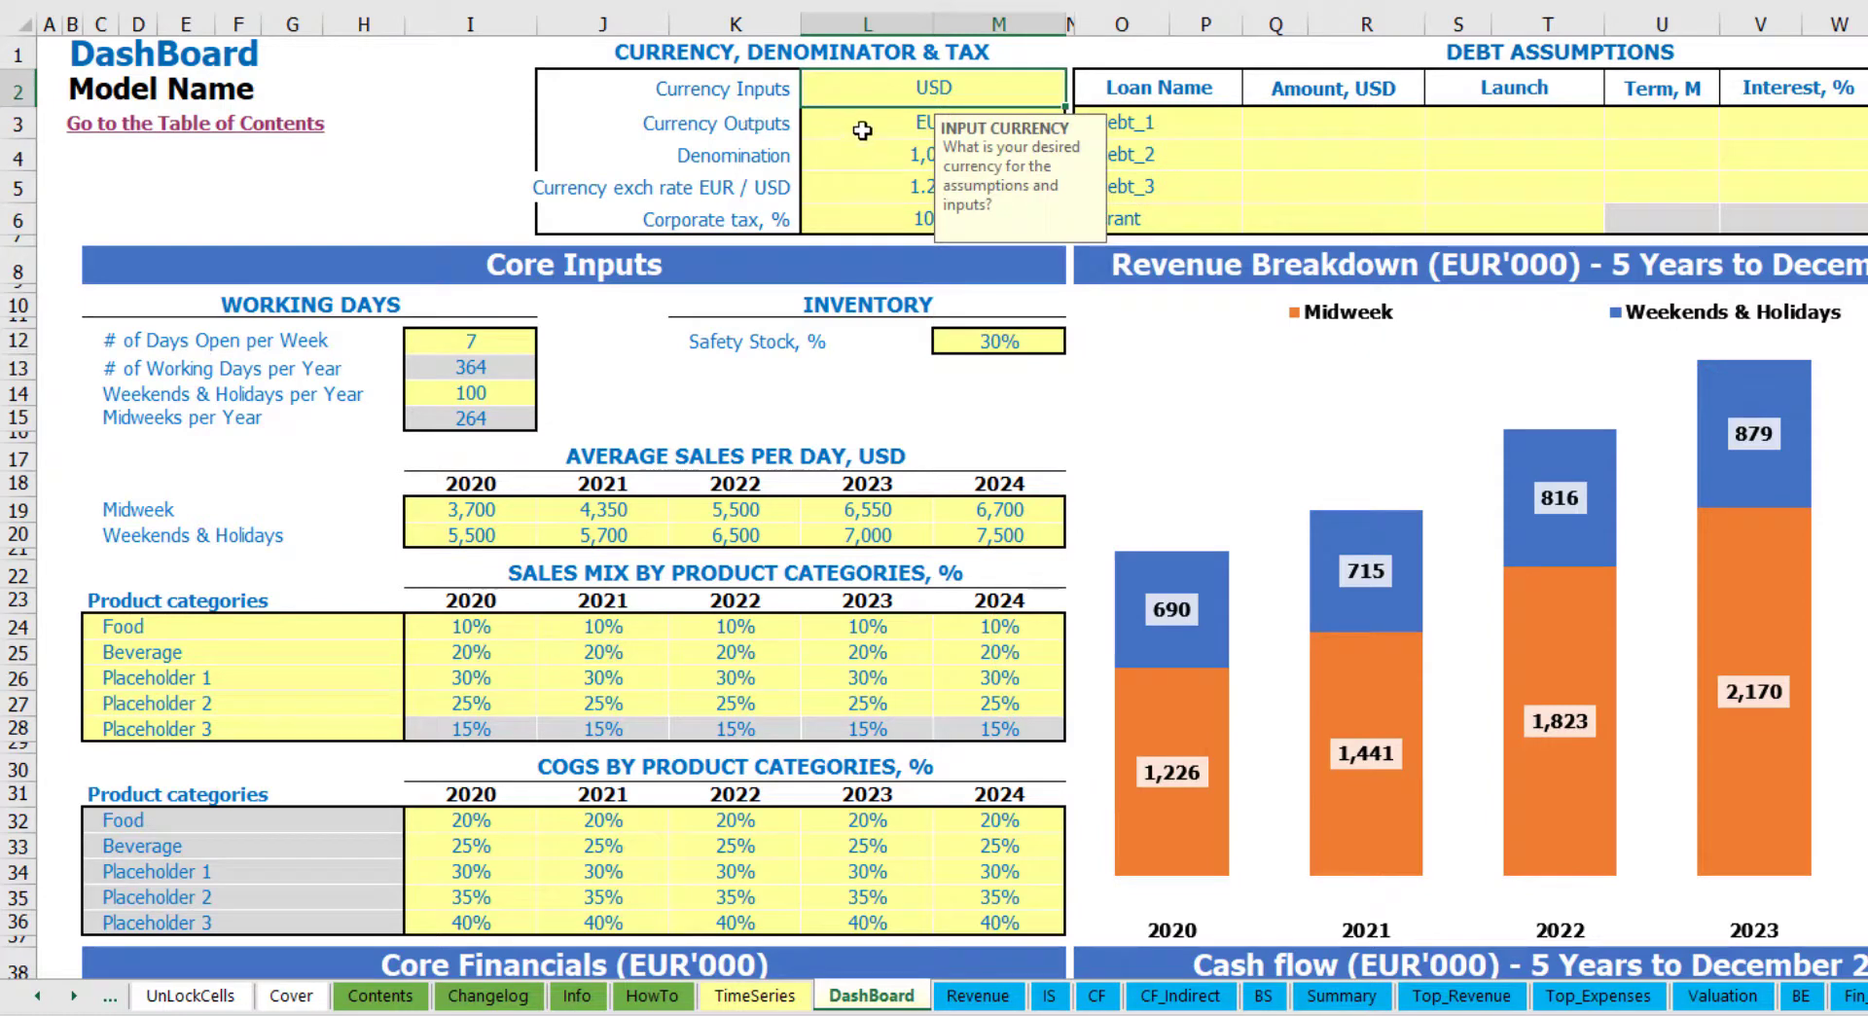
# Step: Review the Currency Outputs, currency exchange rate and Denomination settings with their hints on the DashBoard sheet
pyautogui.click(867, 123)
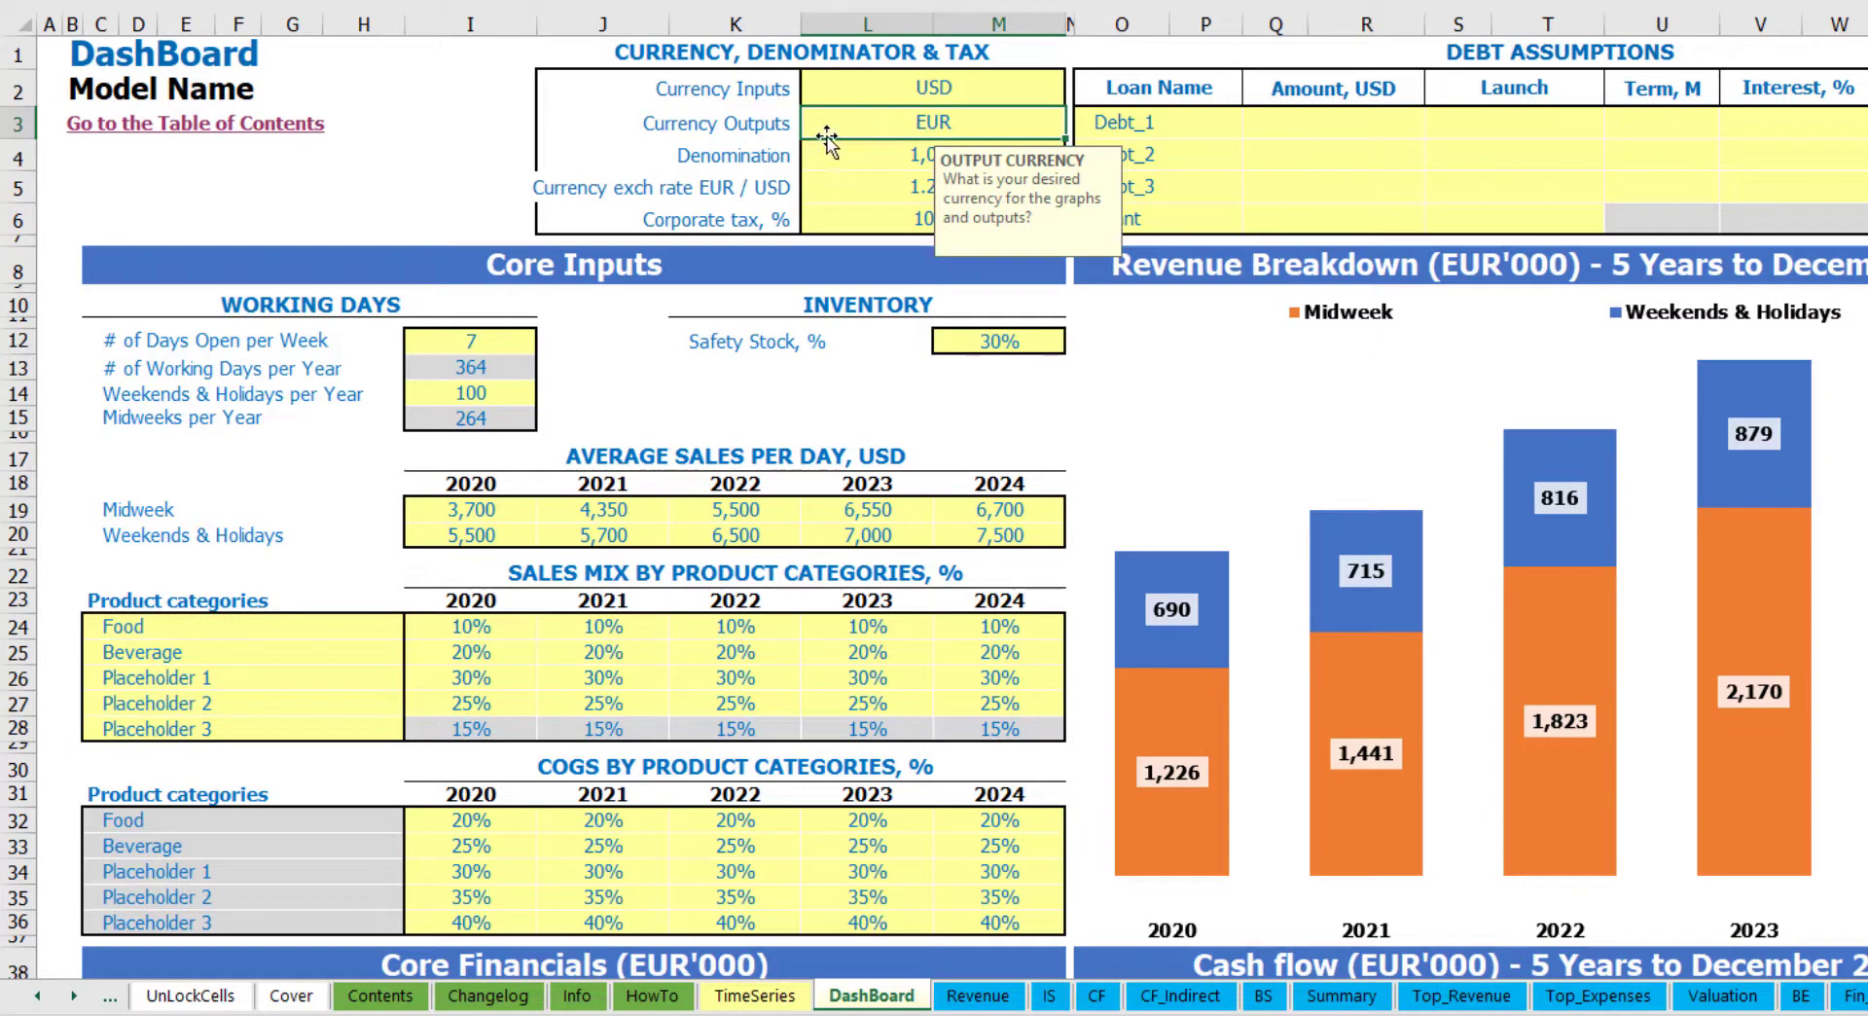
pyautogui.click(839, 188)
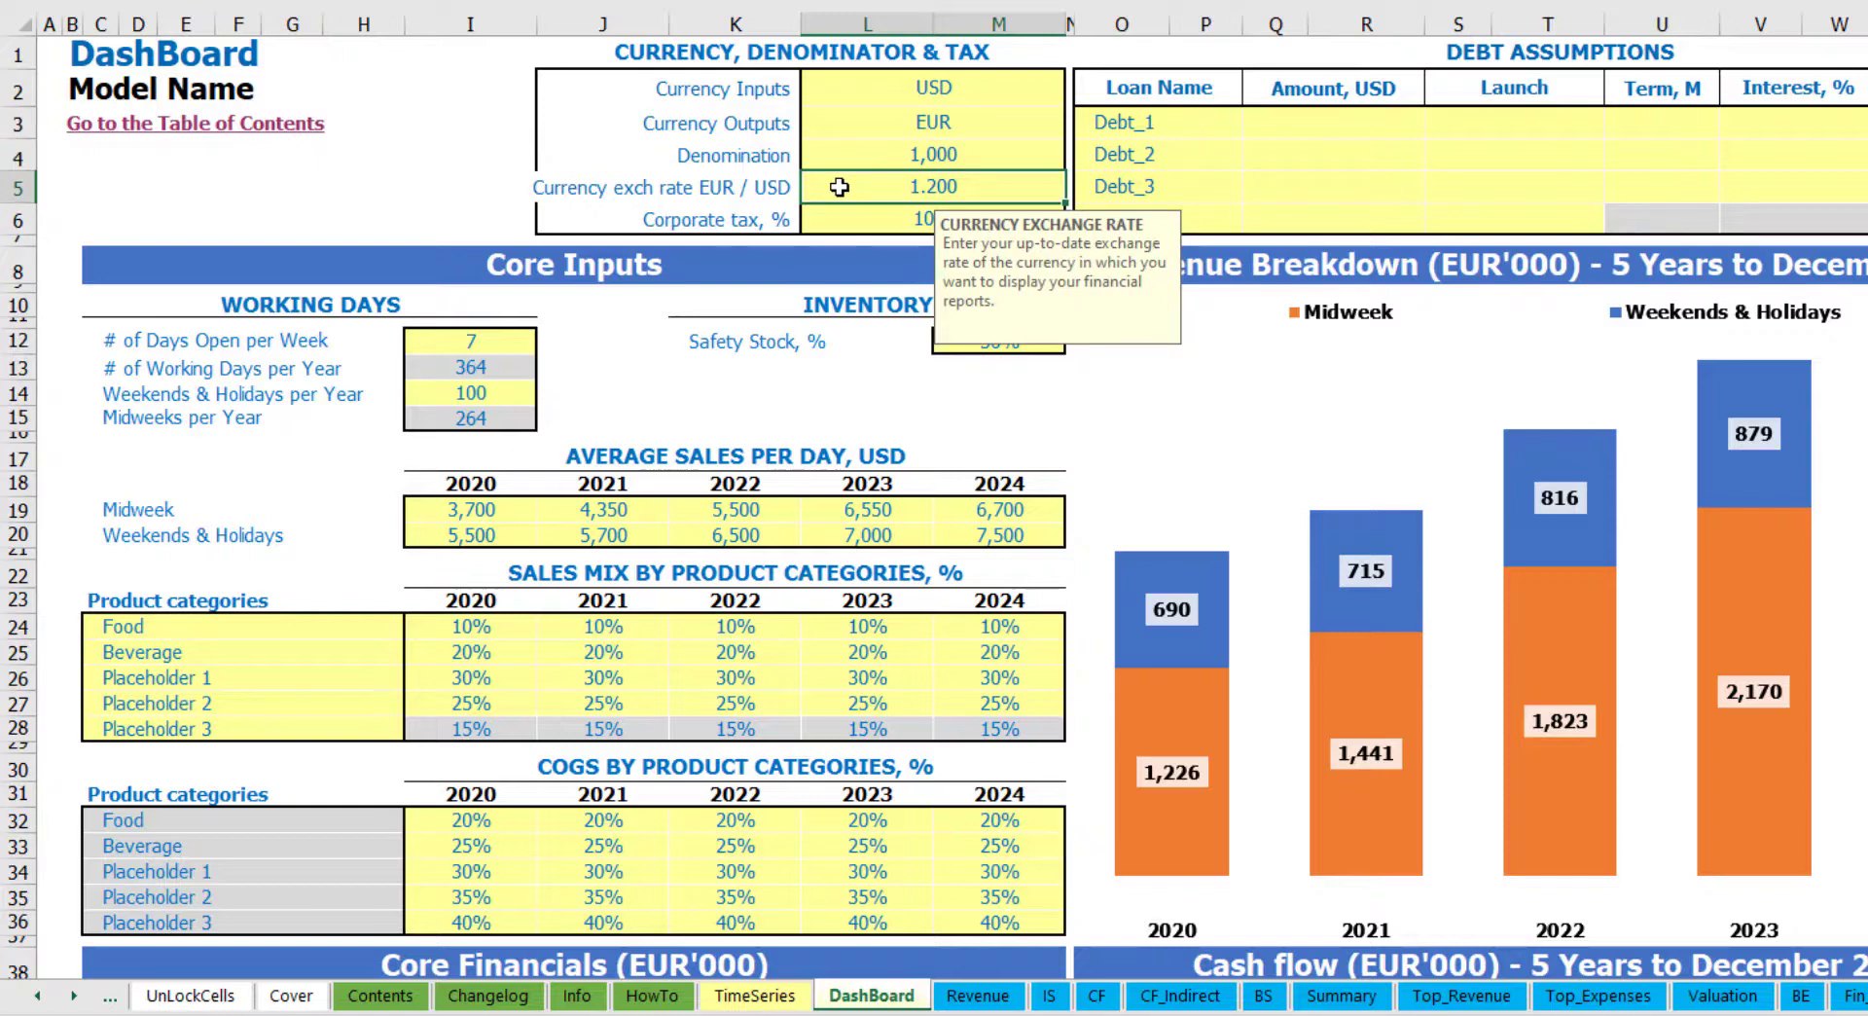
pyautogui.click(890, 153)
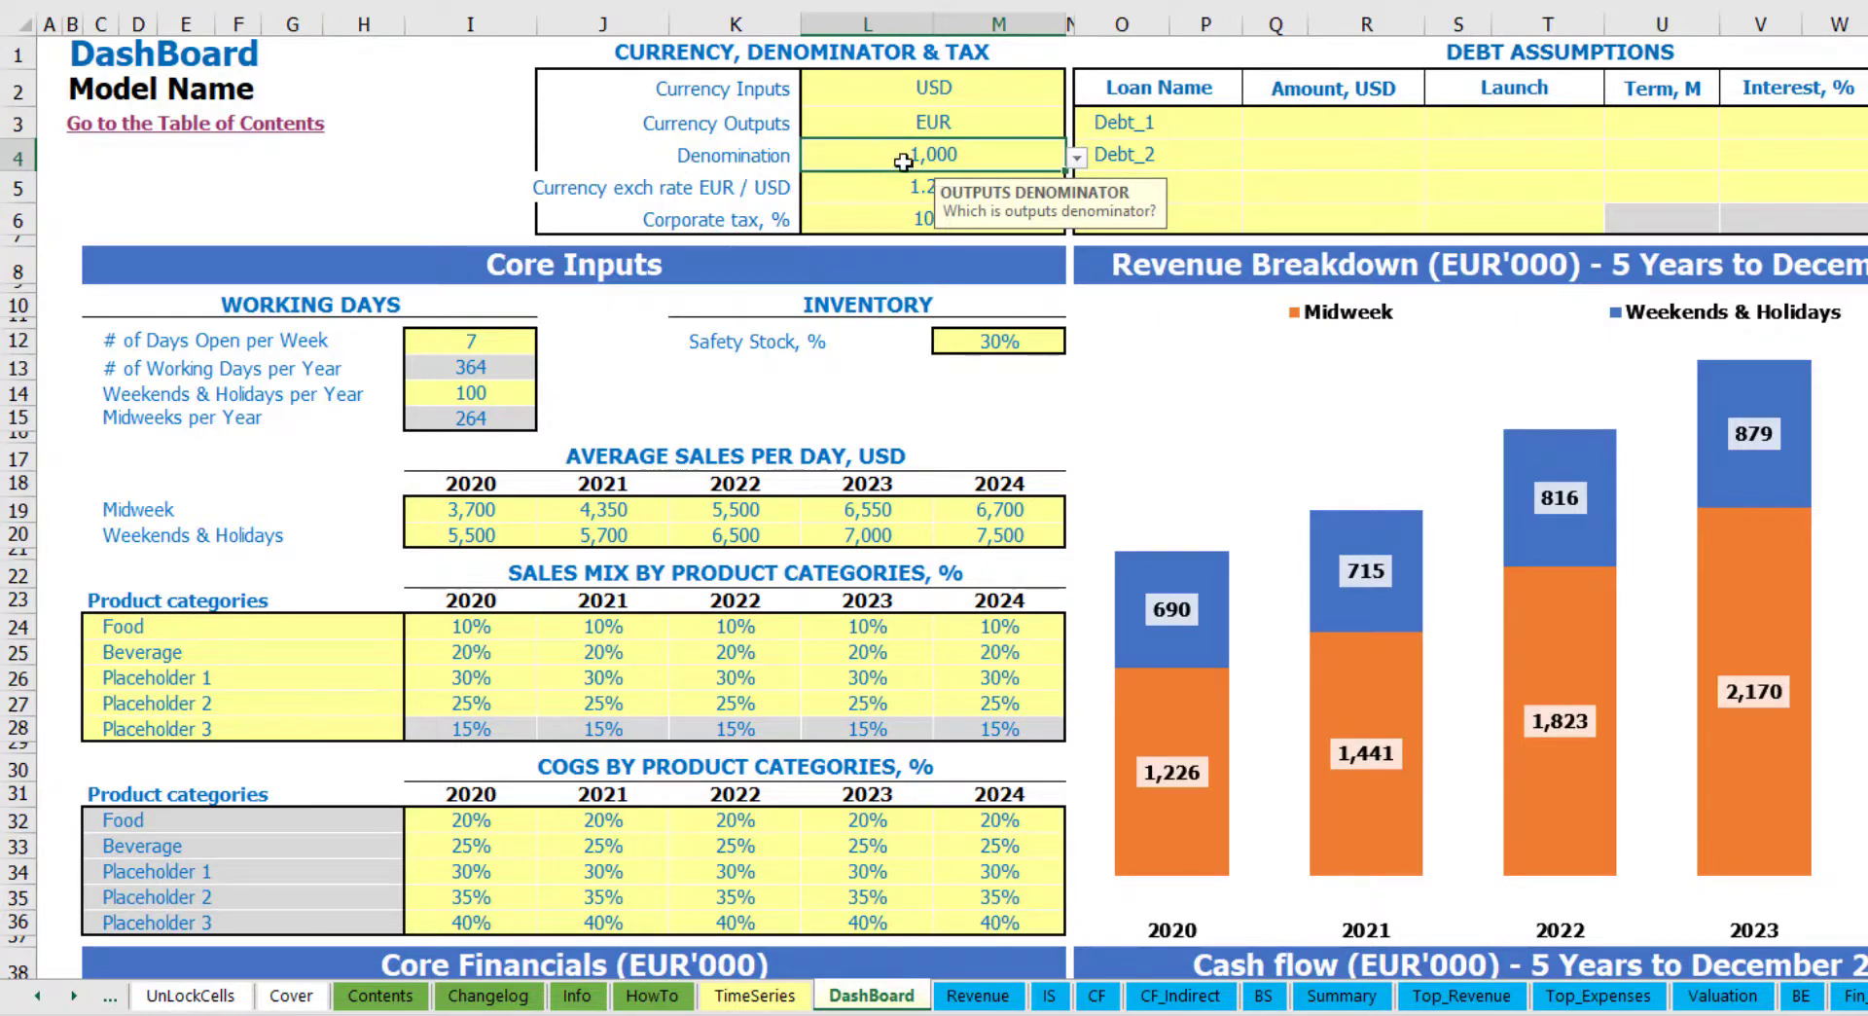
# Step: Check the currency and denomination shown in the five-year and 2022 income statement headings on the Summary sheet
pyautogui.click(1352, 994)
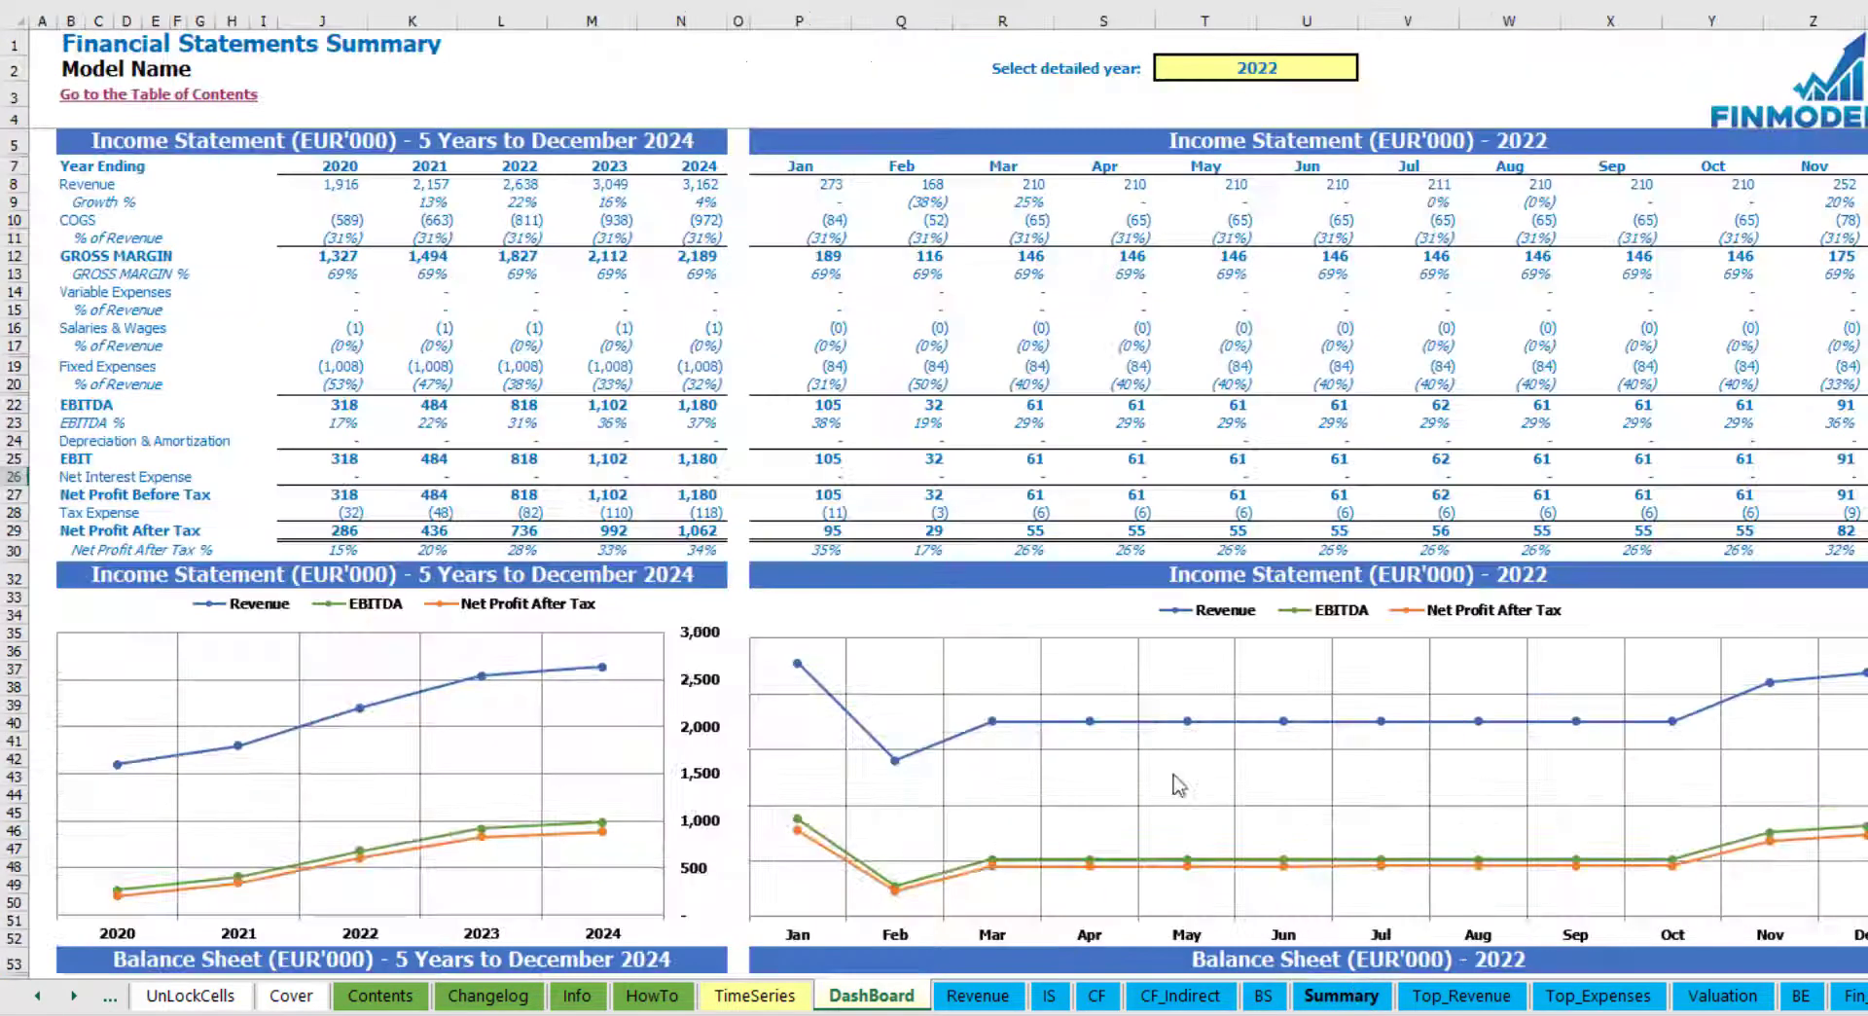
pyautogui.click(402, 148)
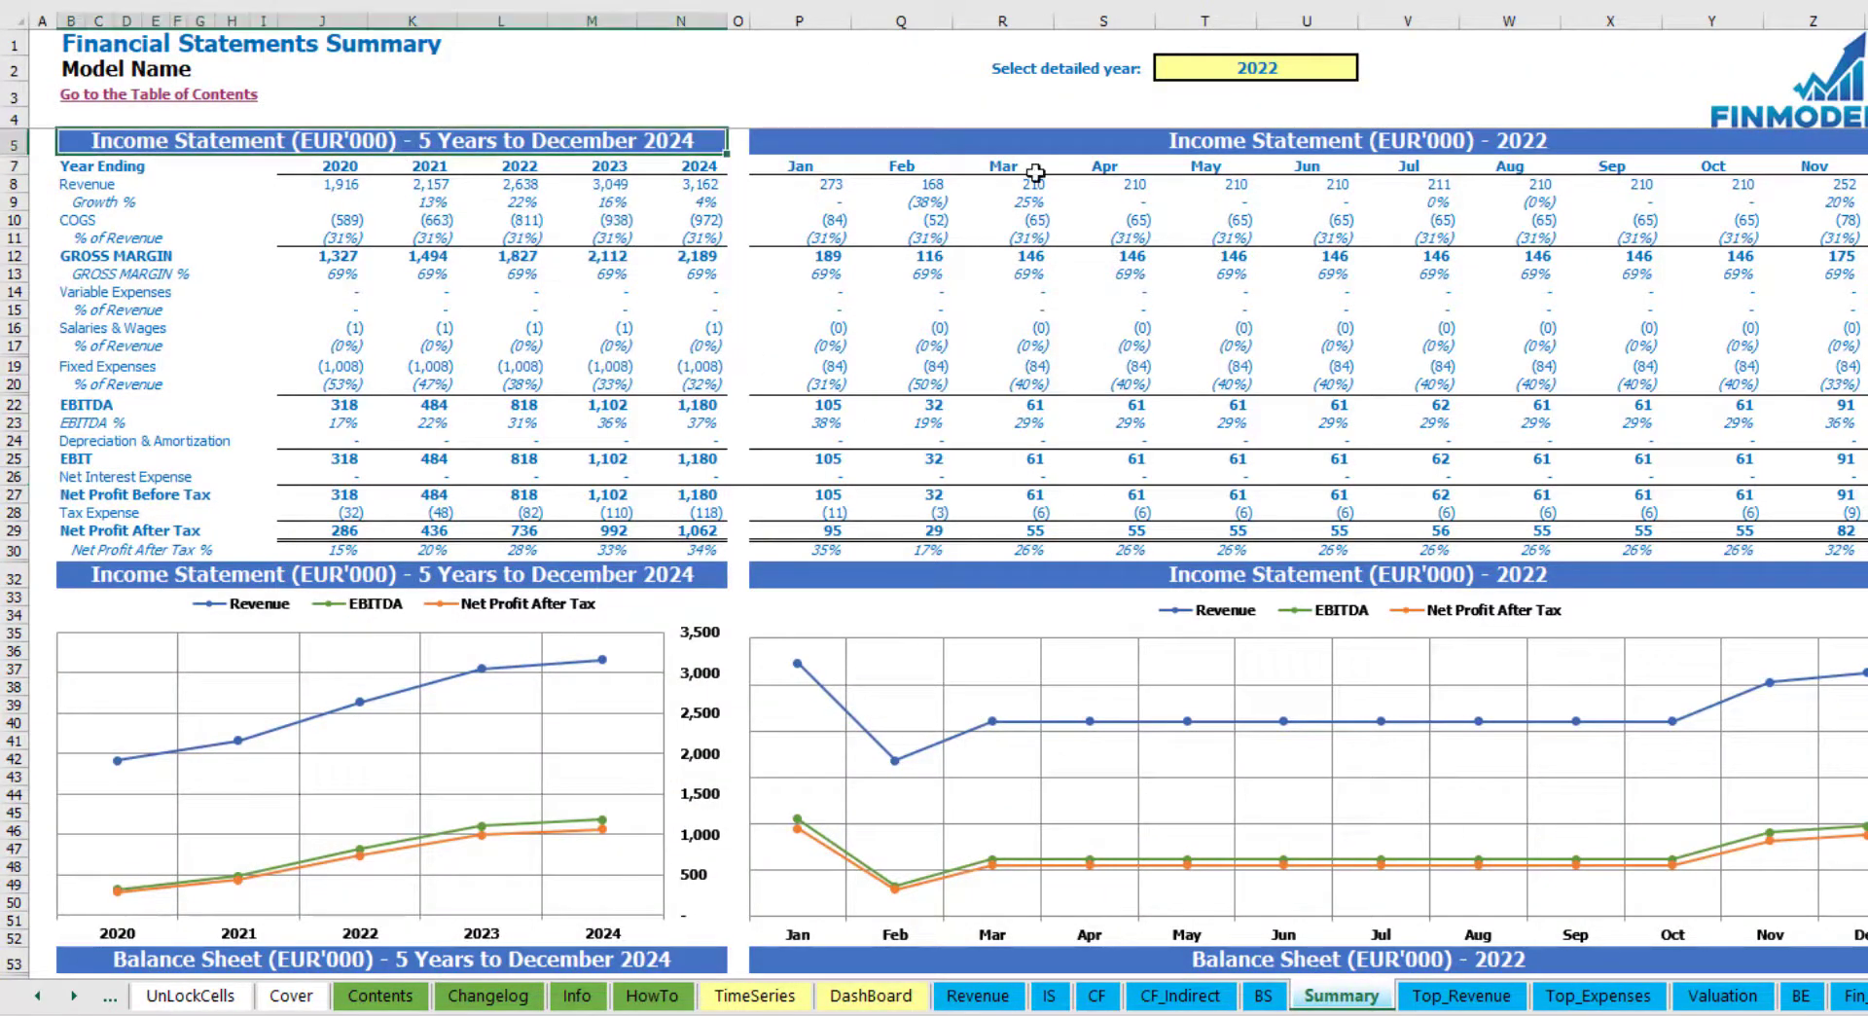
pyautogui.click(1352, 128)
pyautogui.click(534, 139)
# Step: Set the DashBoard's output denomination to 1,000,000 and check the income statement headings on the Summary sheet
pyautogui.click(871, 995)
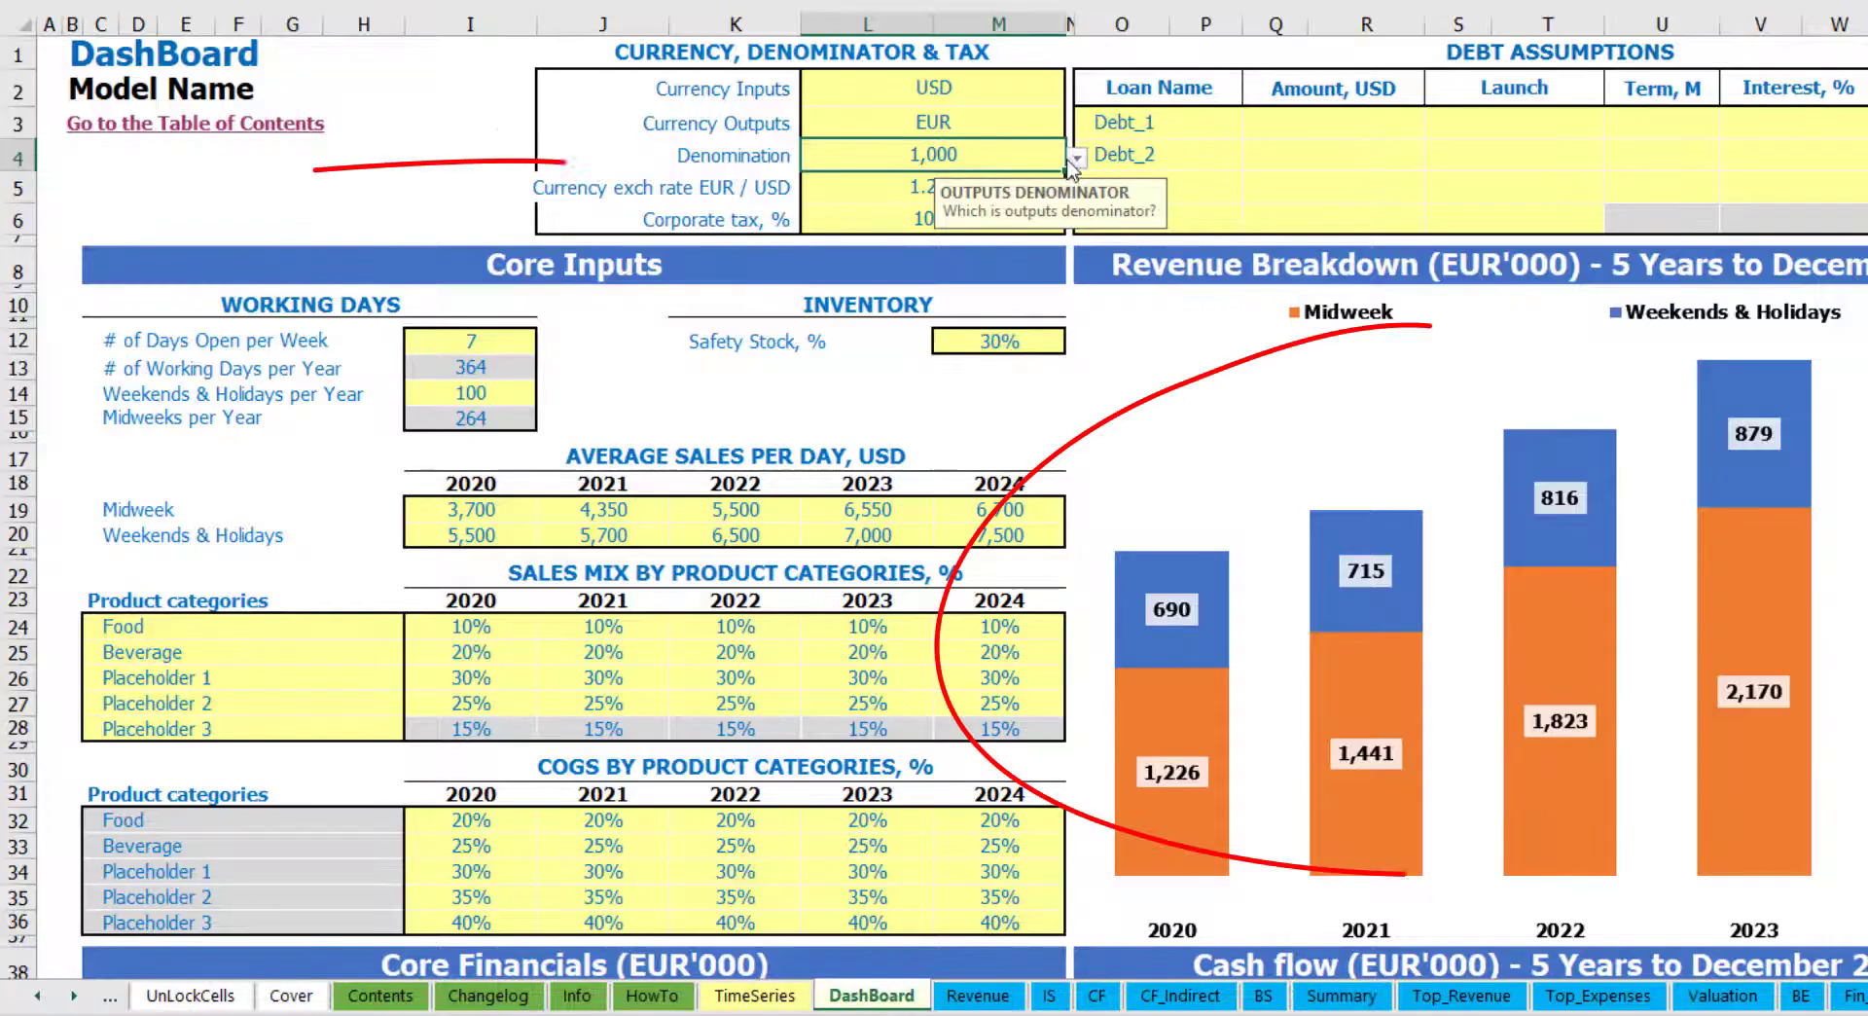
pyautogui.click(1077, 158)
pyautogui.click(949, 233)
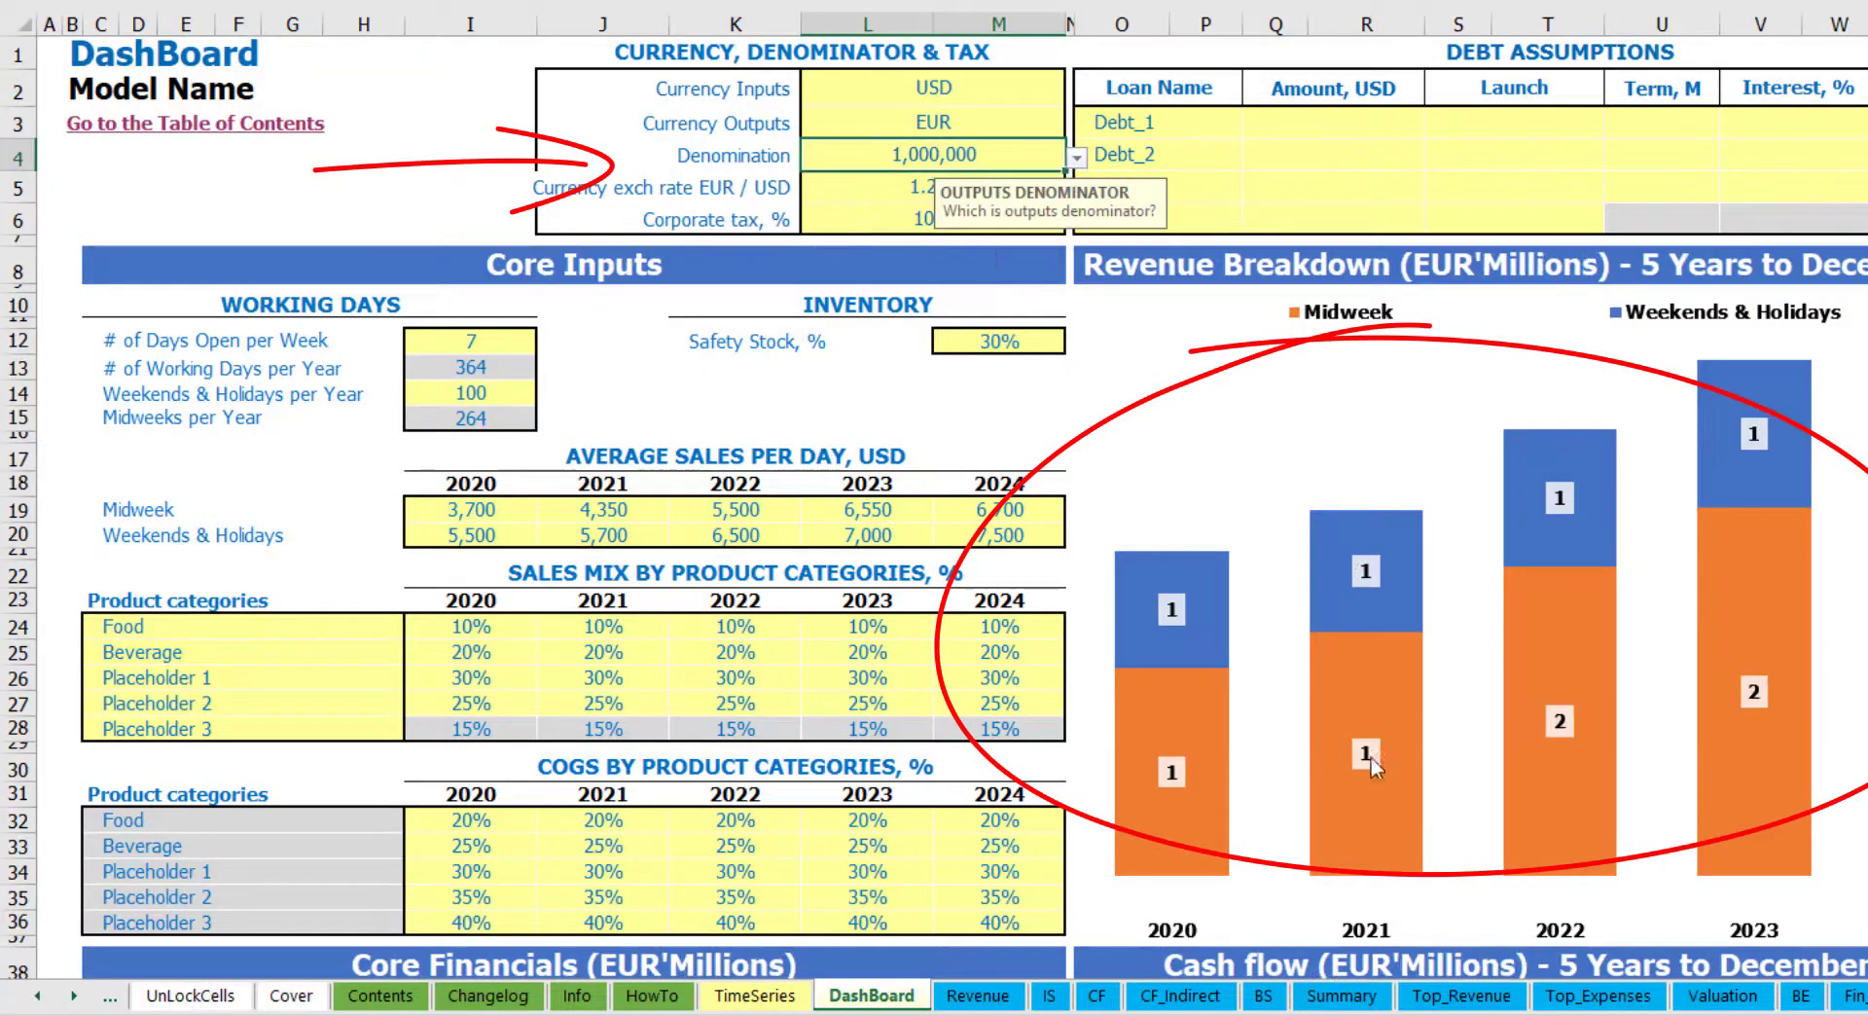
pyautogui.click(1341, 995)
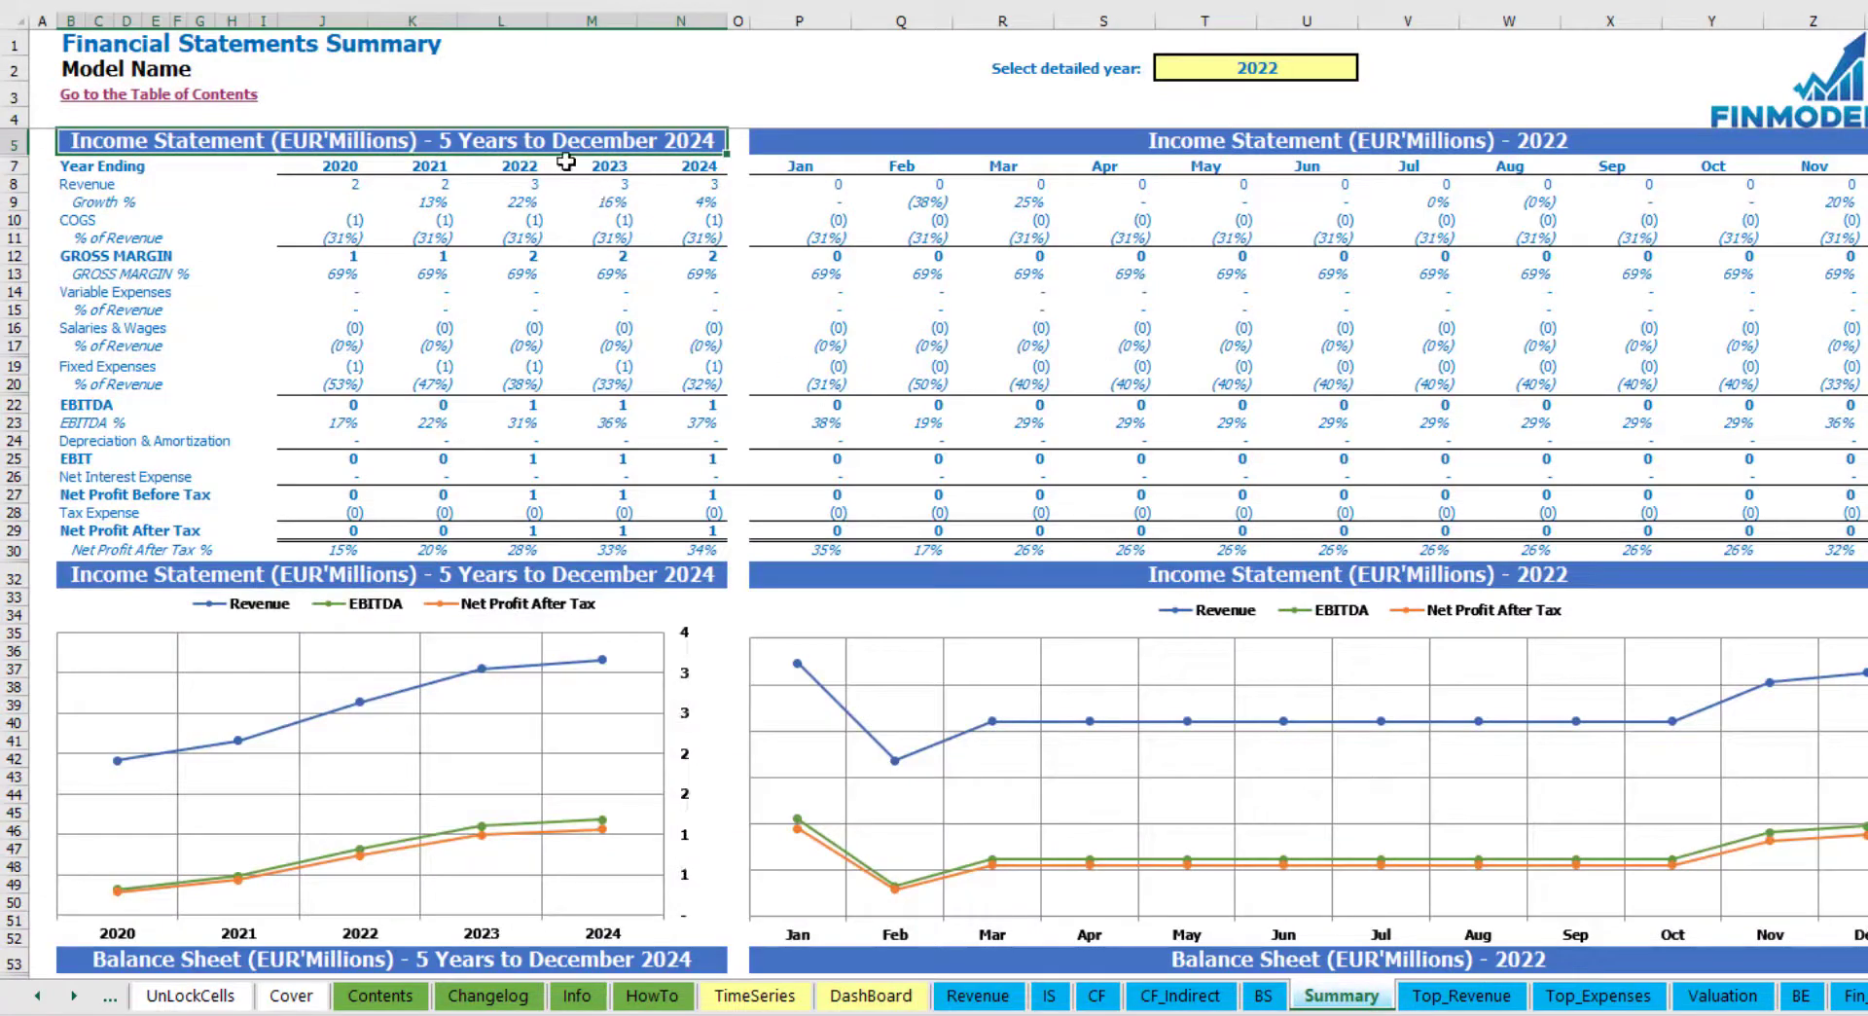
pyautogui.click(1029, 141)
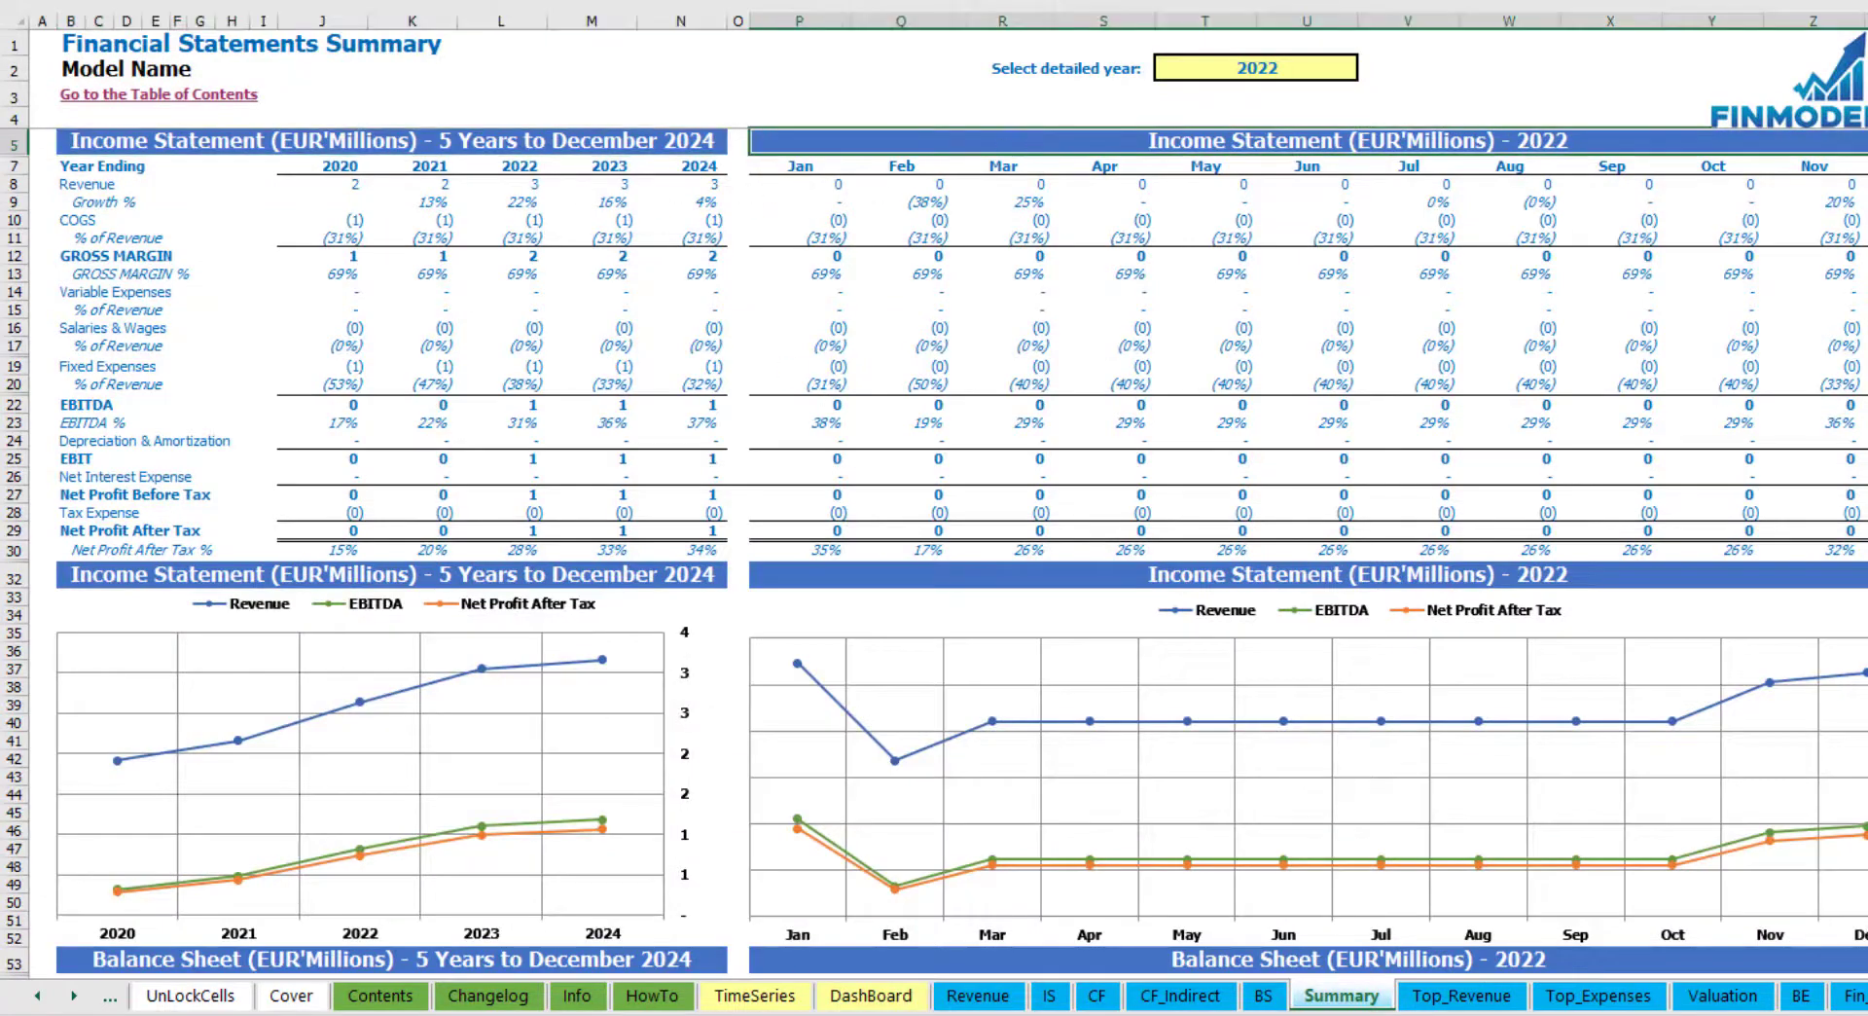
# Step: Set the DashBoard's output denomination to 1 and check the income statements on the Summary sheet
pyautogui.click(872, 995)
pyautogui.click(1074, 158)
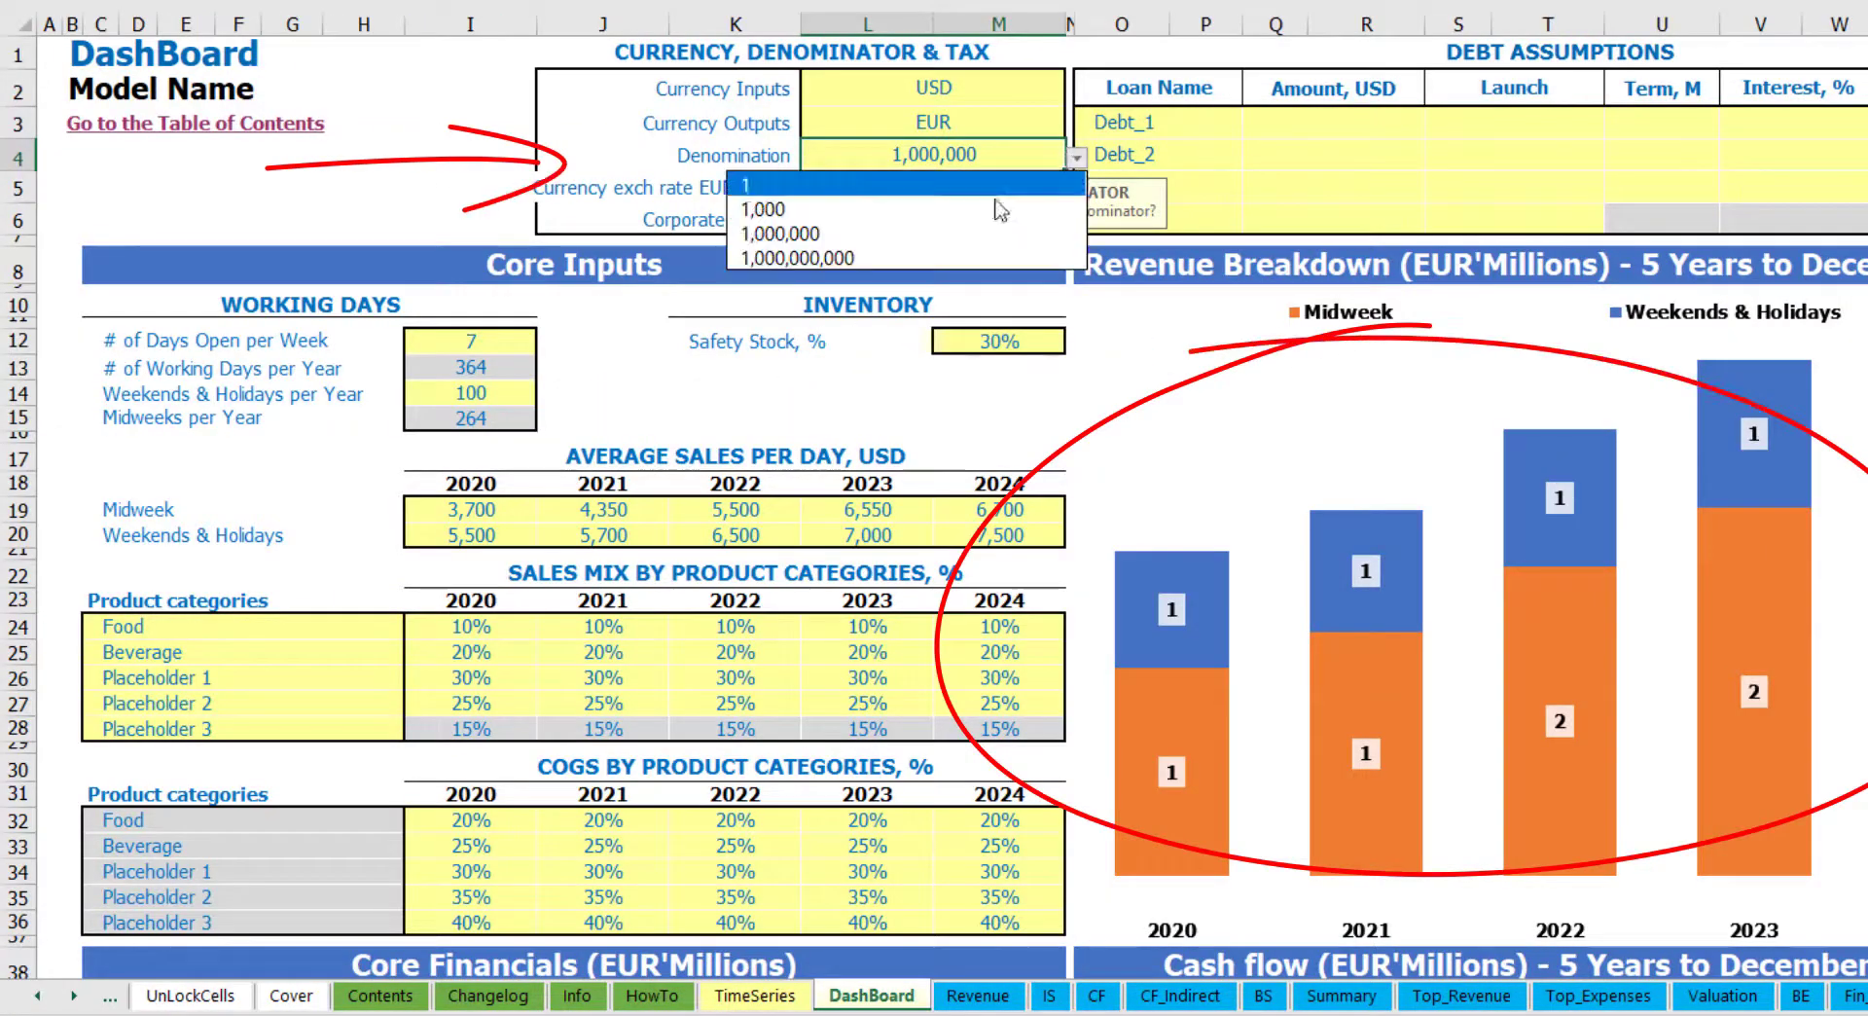
pyautogui.click(905, 187)
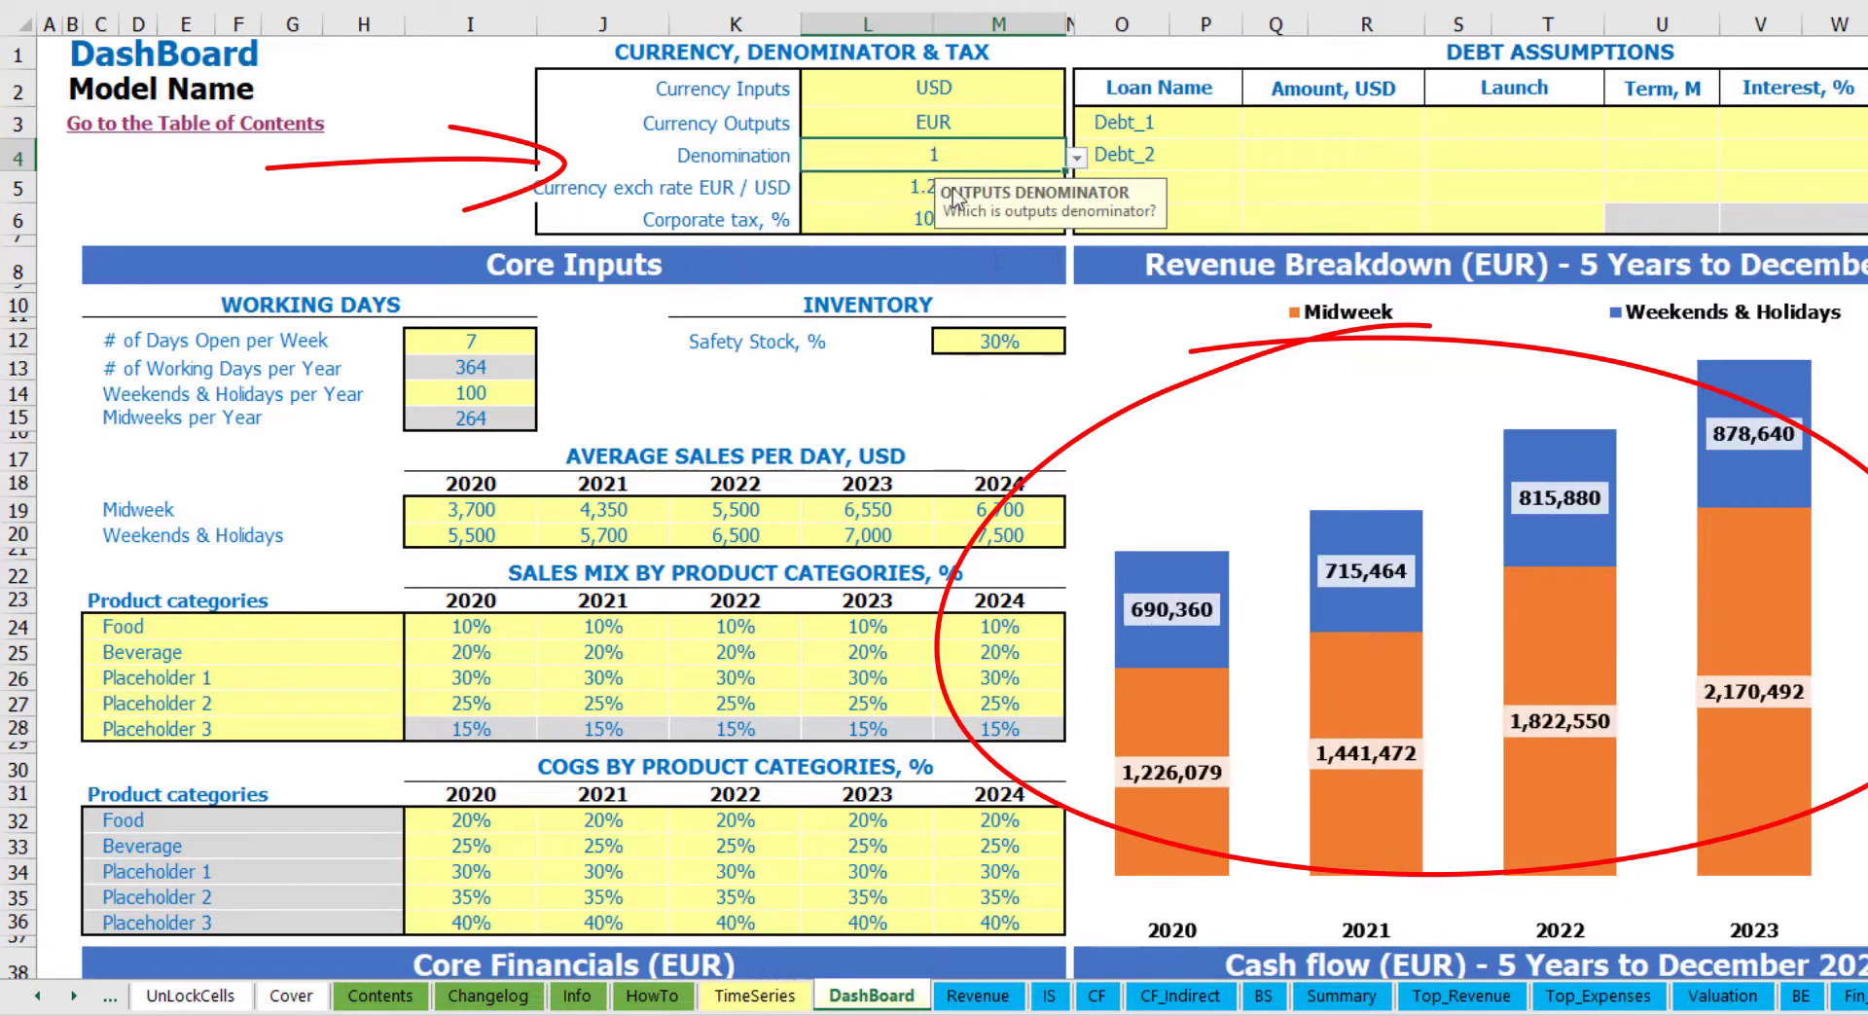
pyautogui.click(1338, 995)
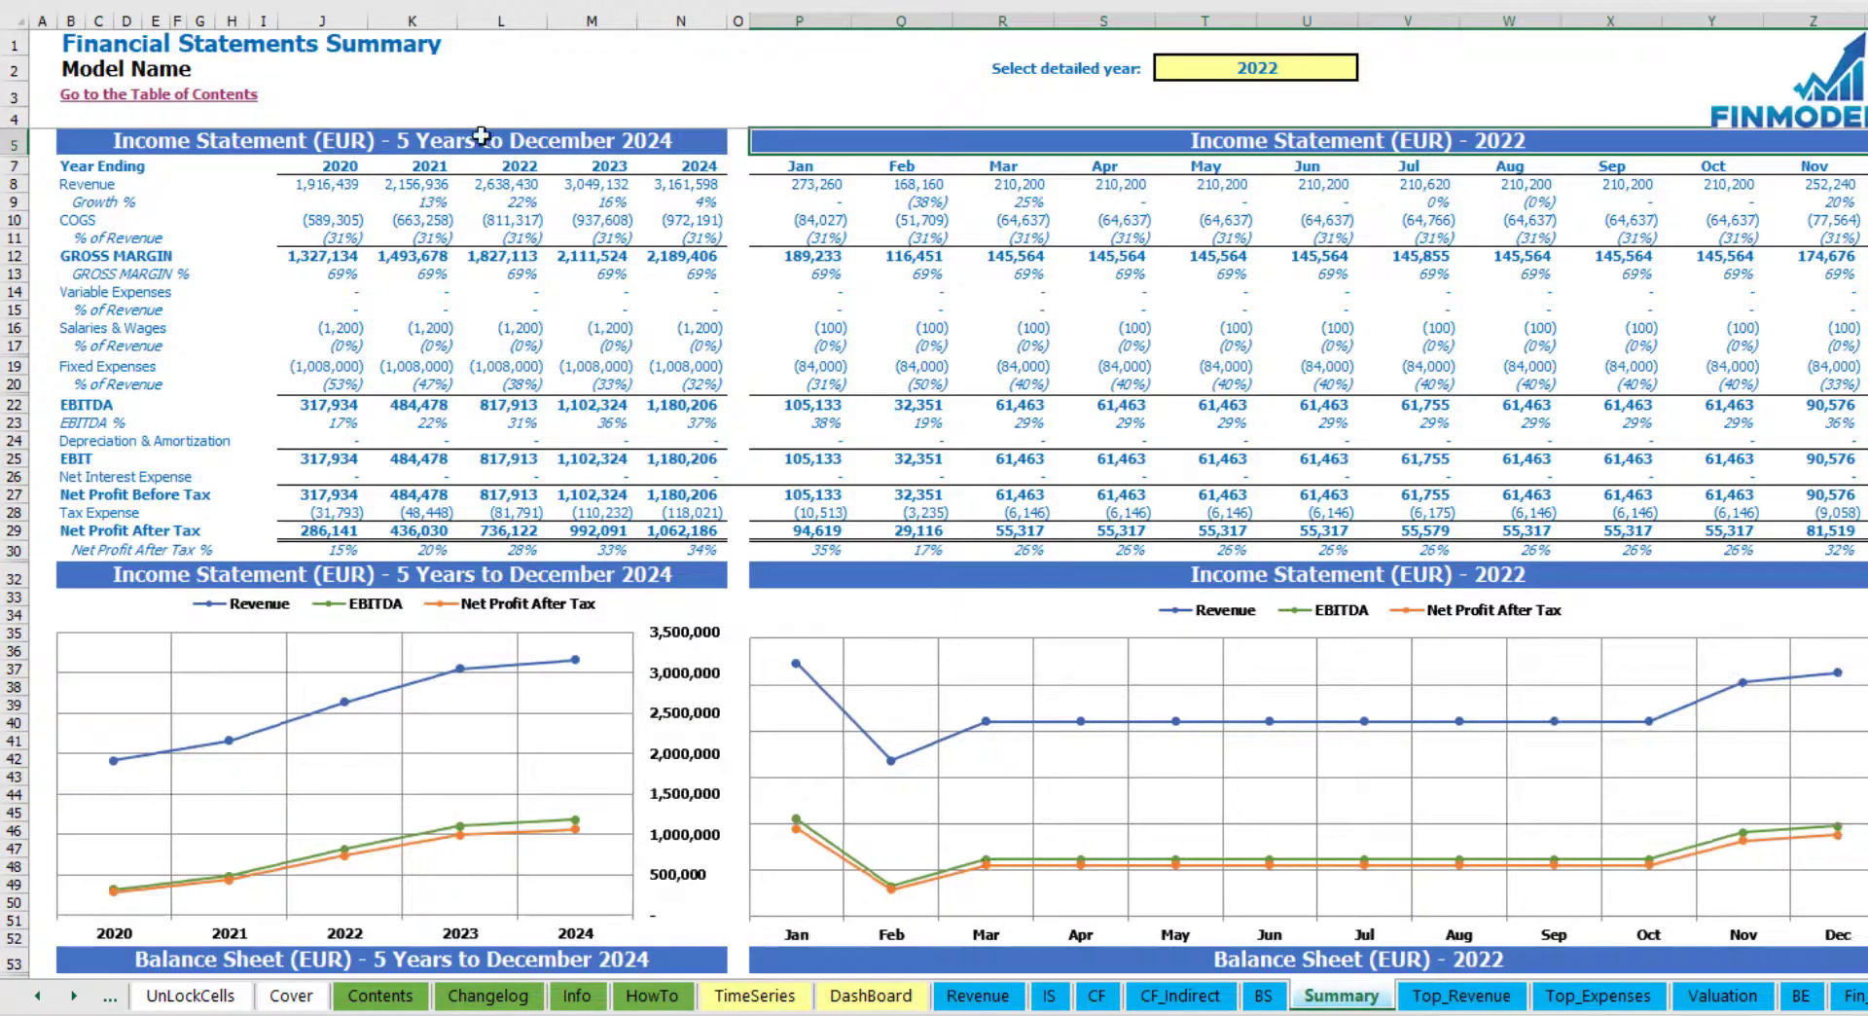
# Step: Set the corporate tax on the DashBoard sheet to 15% and check the Tax Expense row in the income statement
pyautogui.click(872, 994)
pyautogui.click(880, 206)
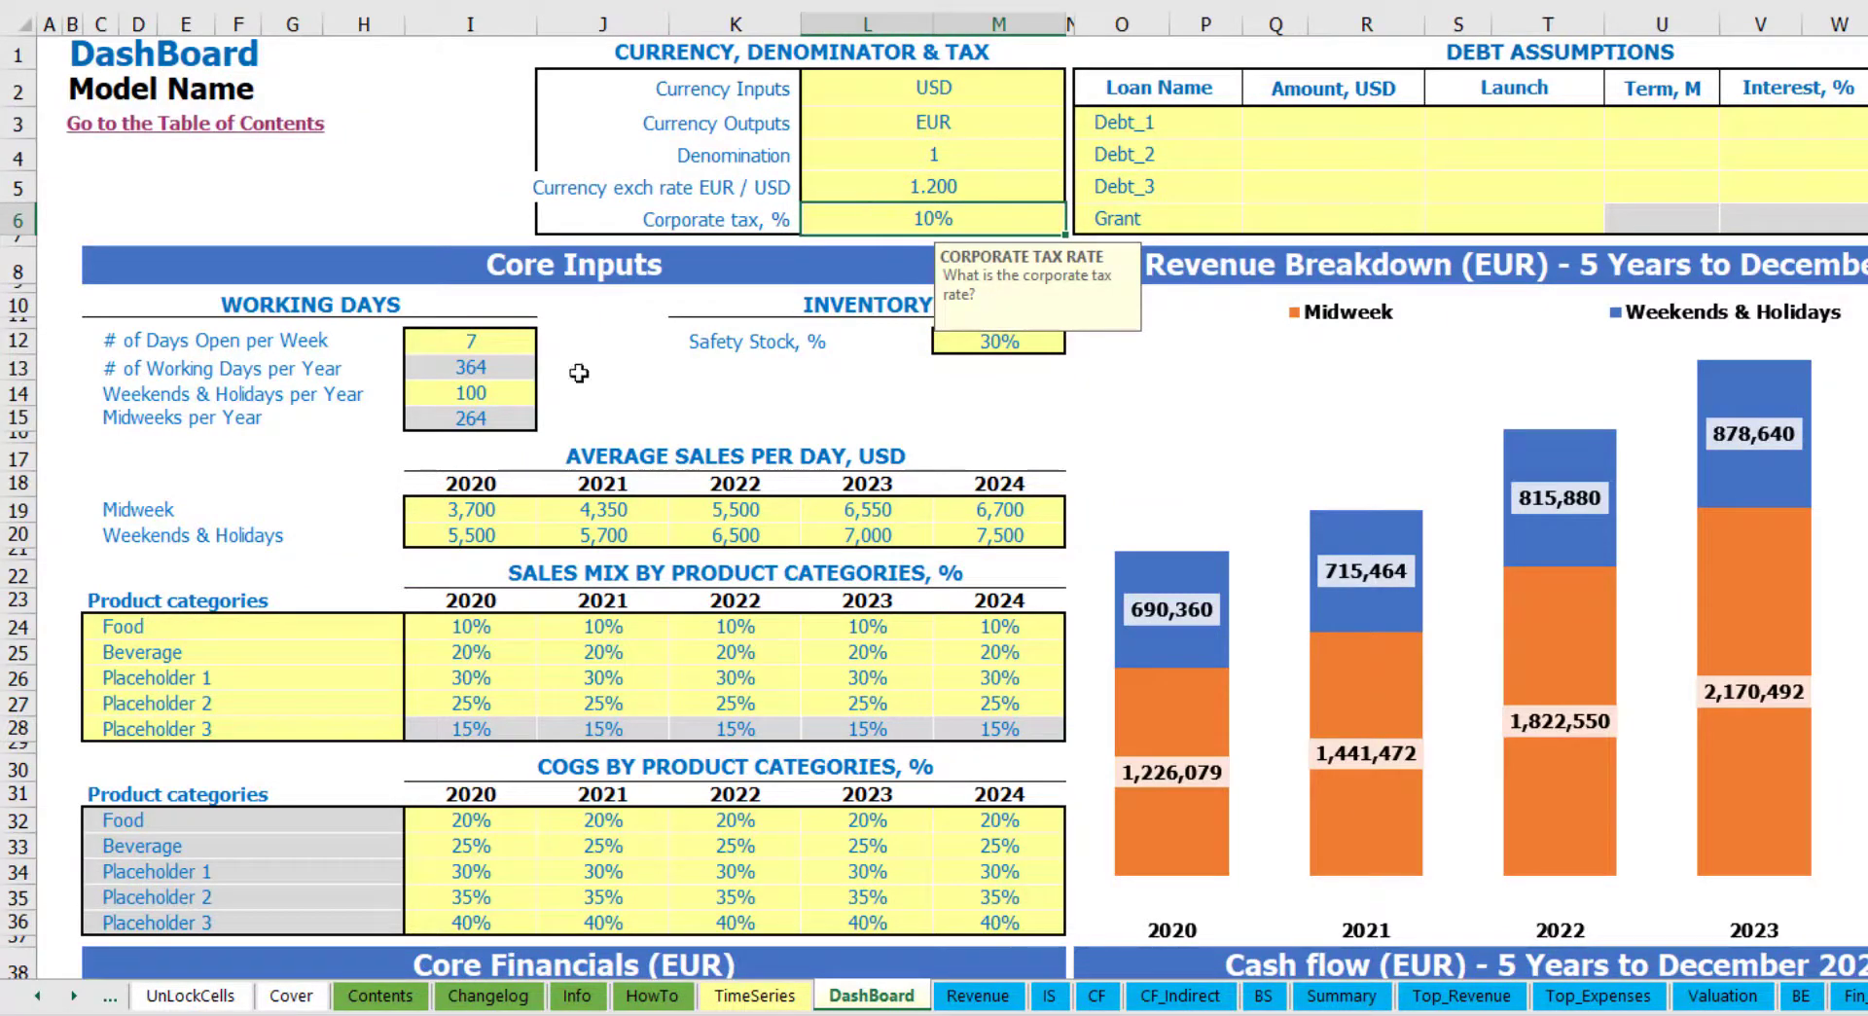
pyautogui.press('Delete')
pyautogui.press('Delete')
pyautogui.write('15')
pyautogui.press('Return')
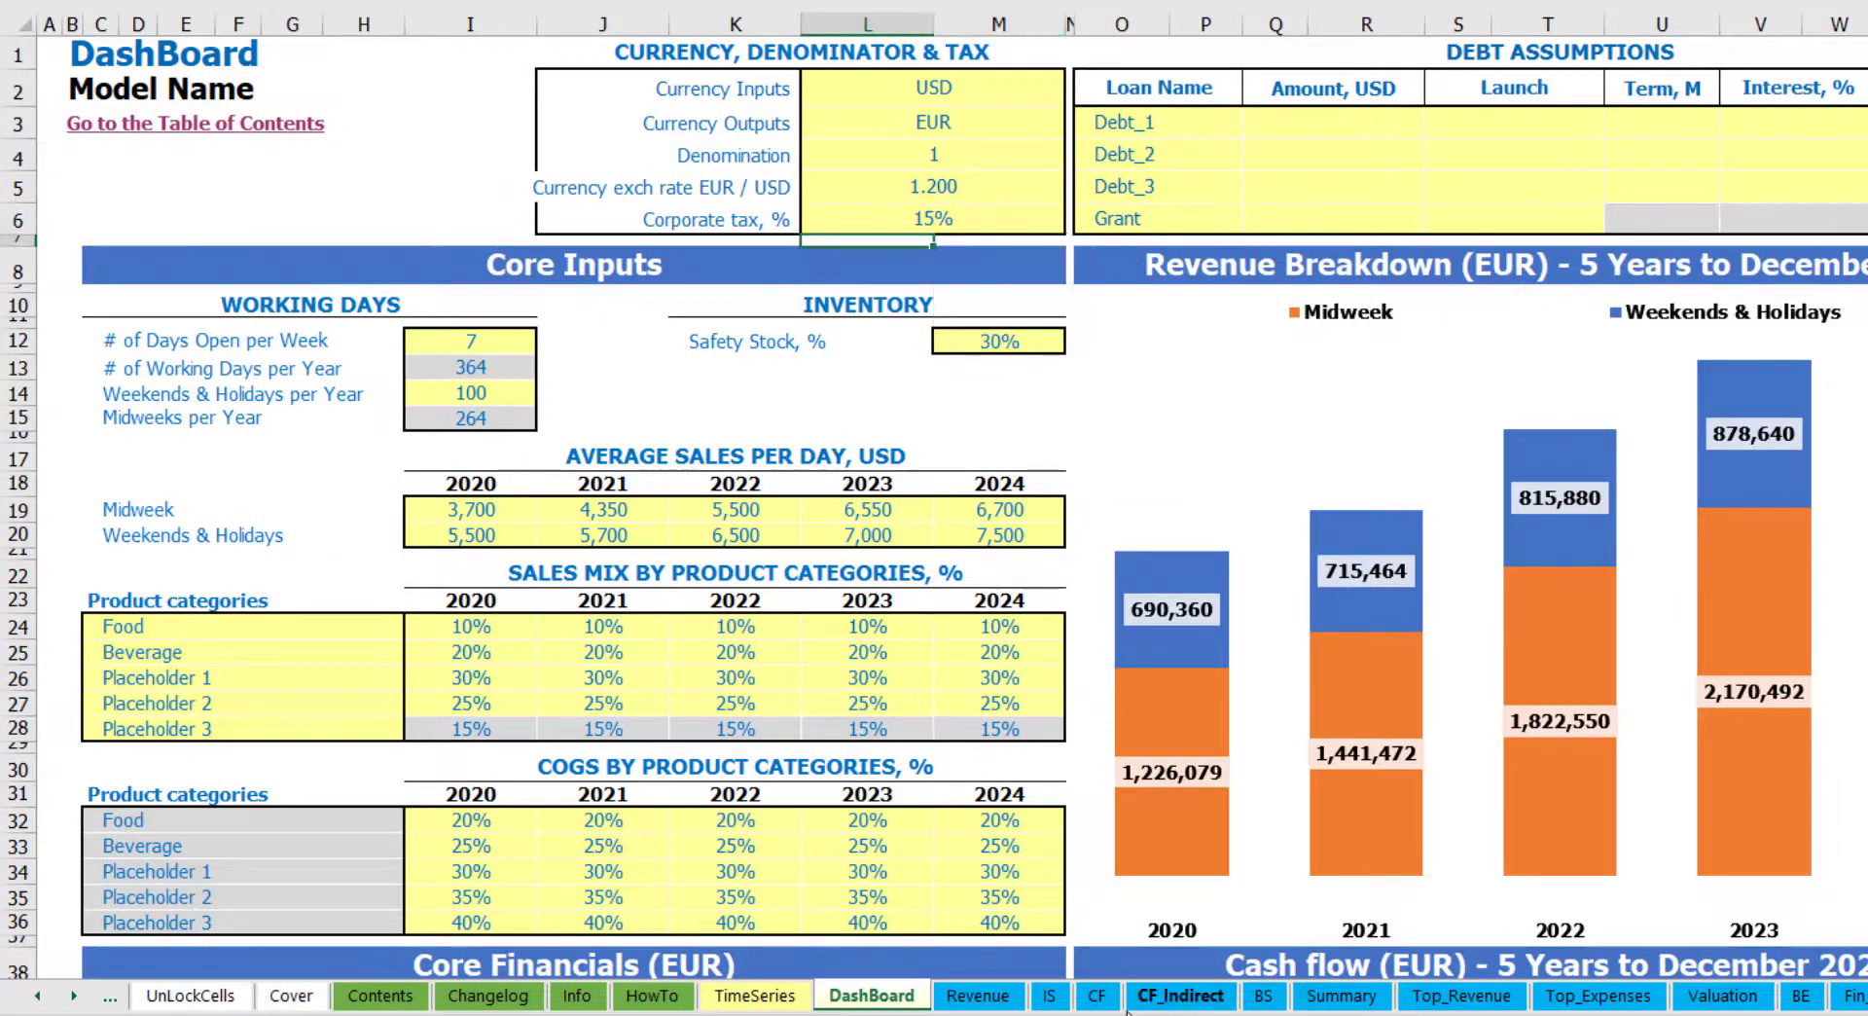
pyautogui.click(1051, 995)
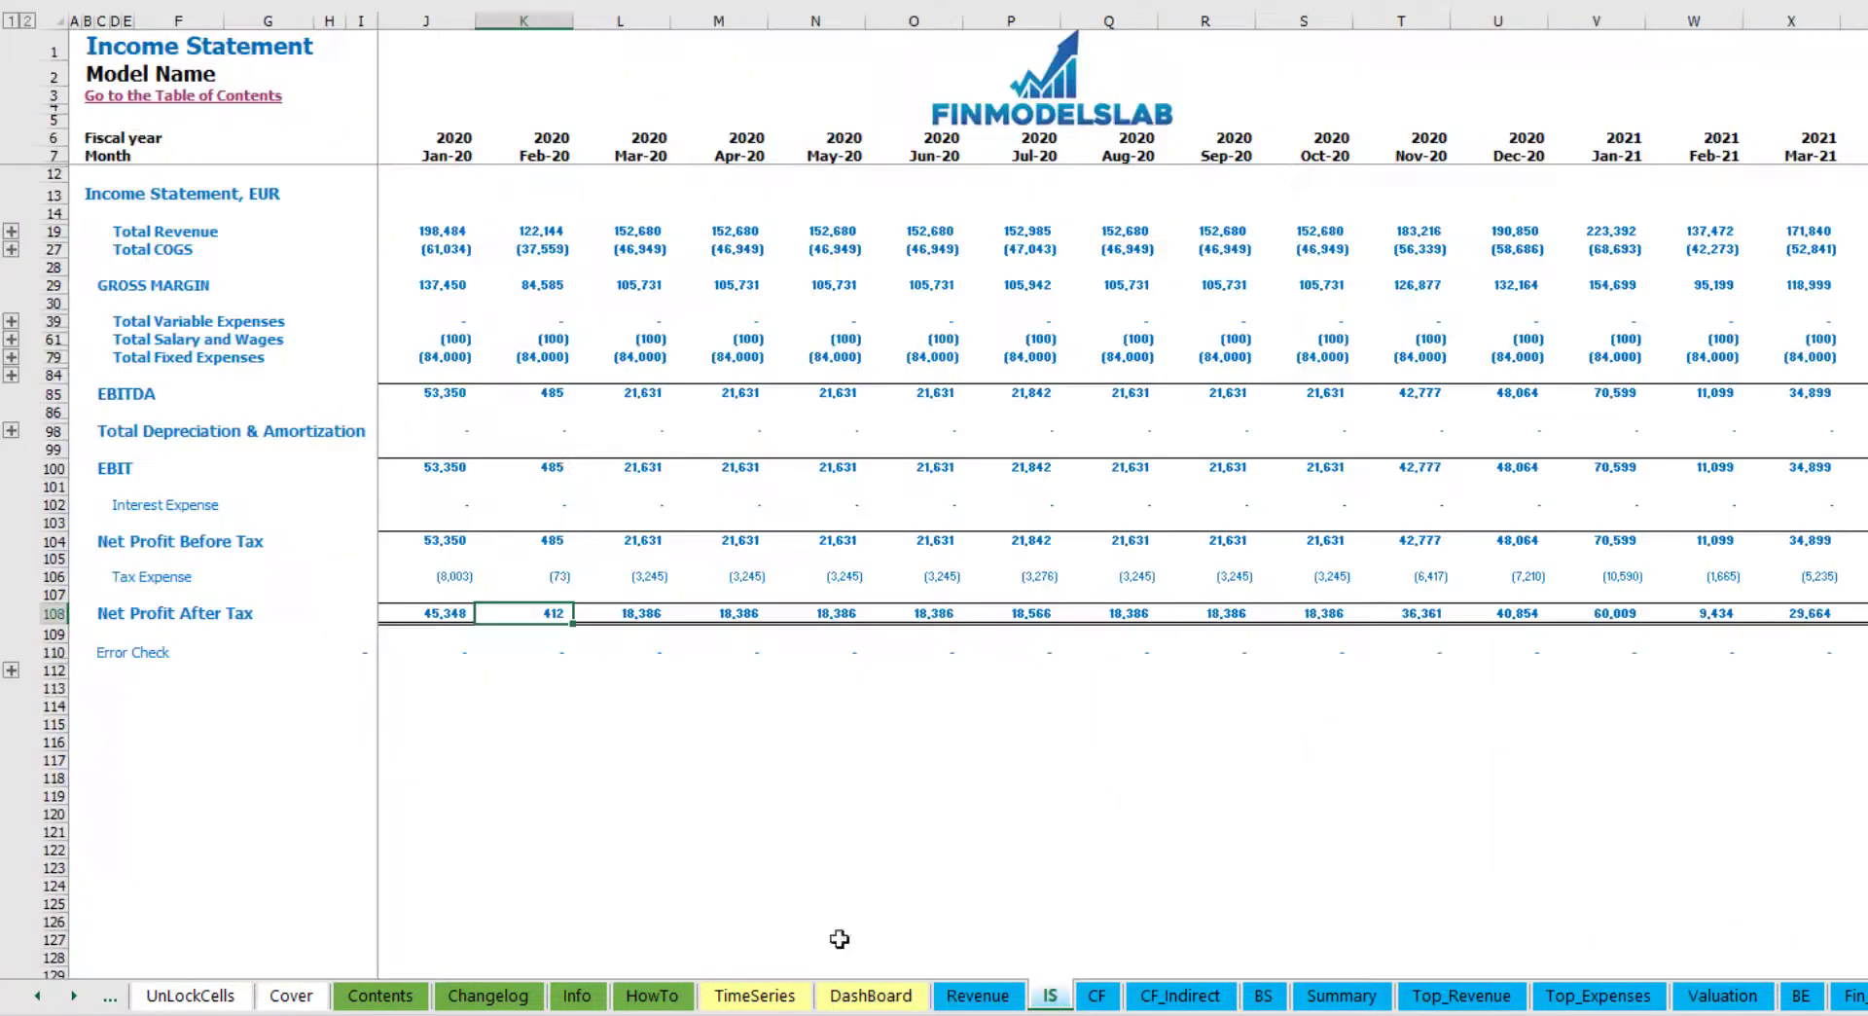
pyautogui.click(56, 578)
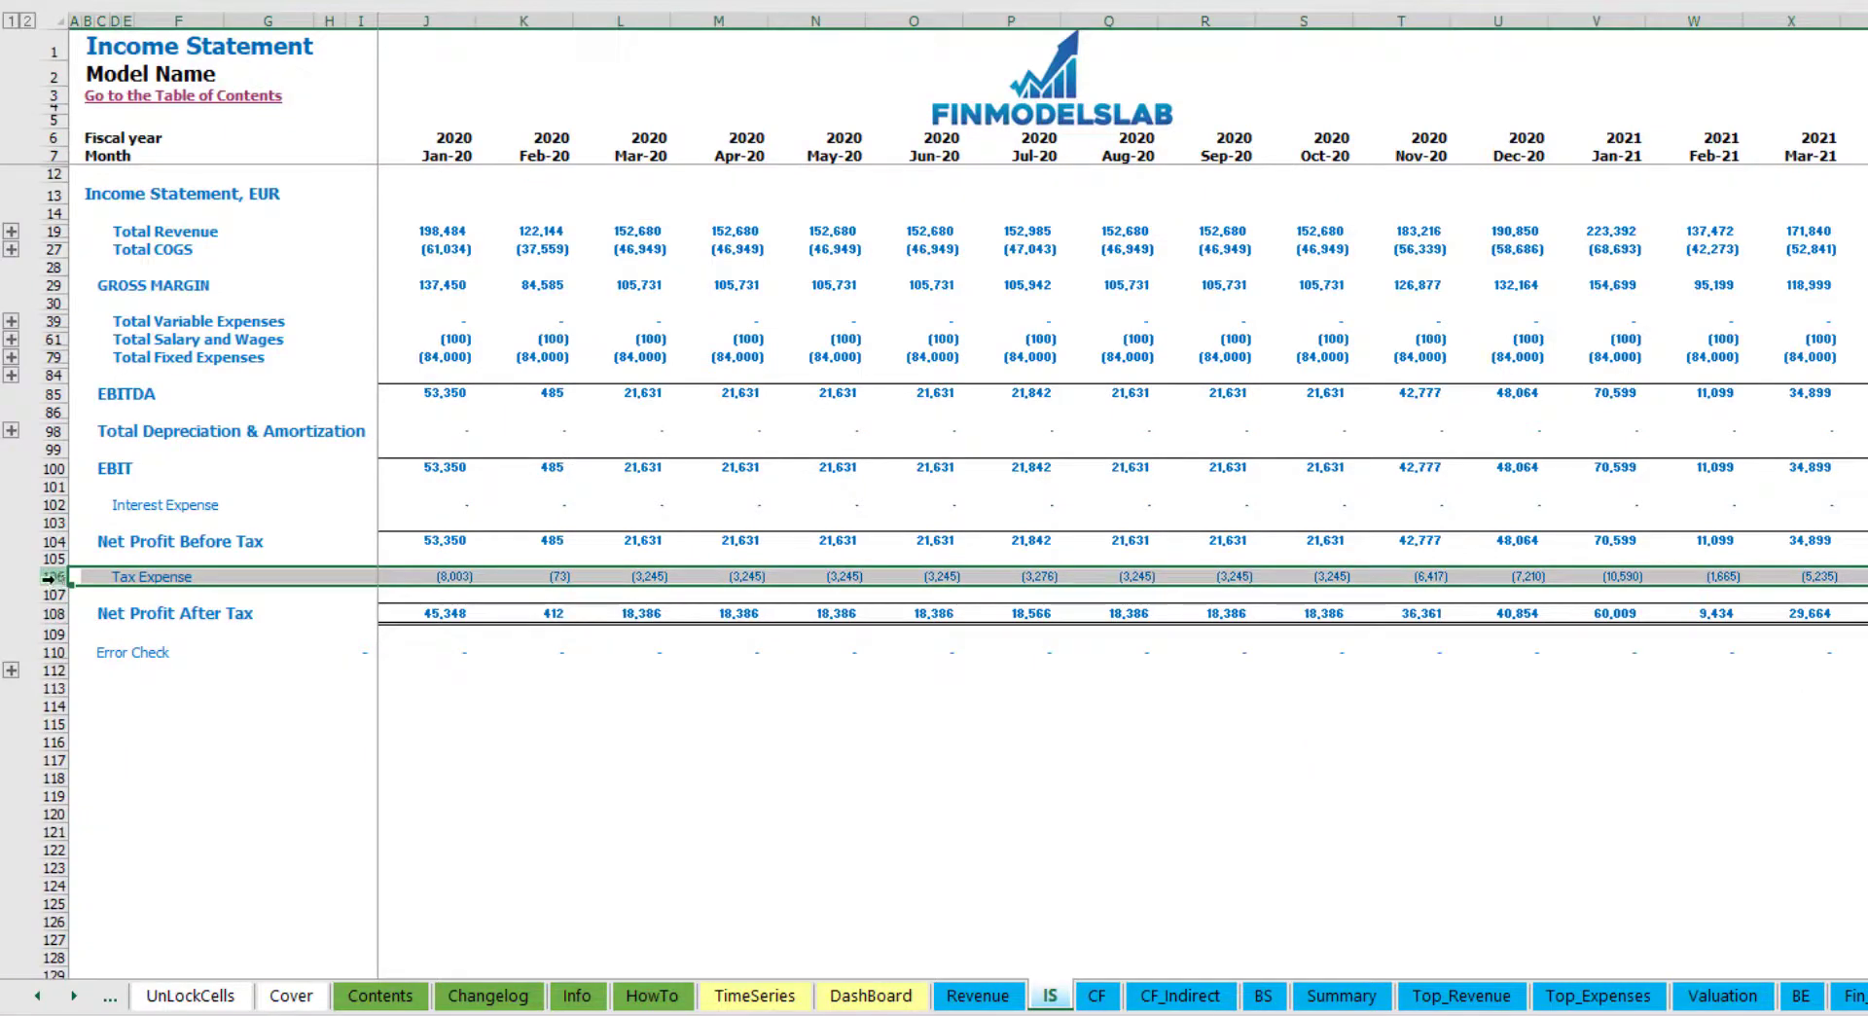